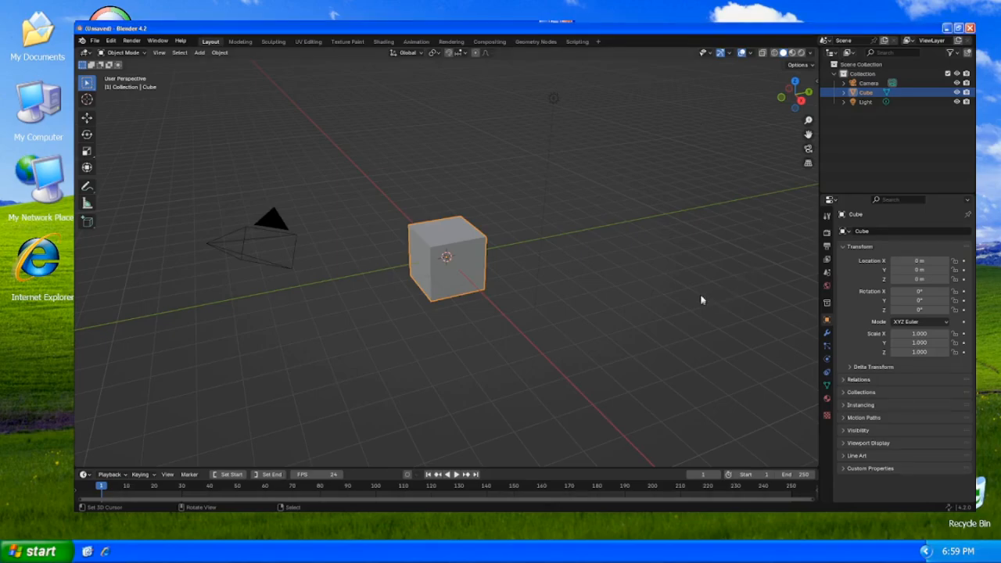
- Display the Screencast Keys add-on's settings beside the 3D viewport
{"action": "key", "text": "n"}
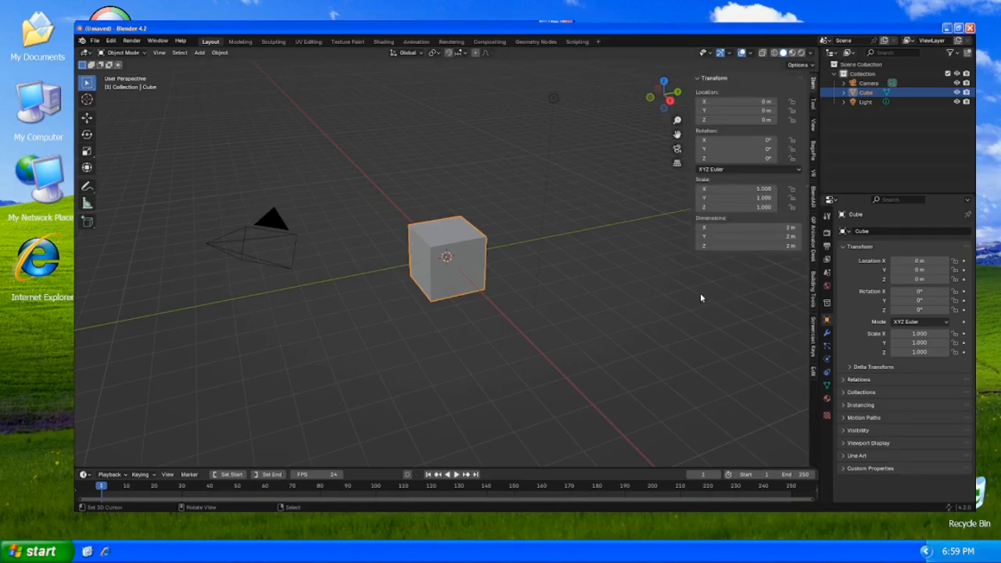
{"action": "left_click", "coordinate": [813, 335]}
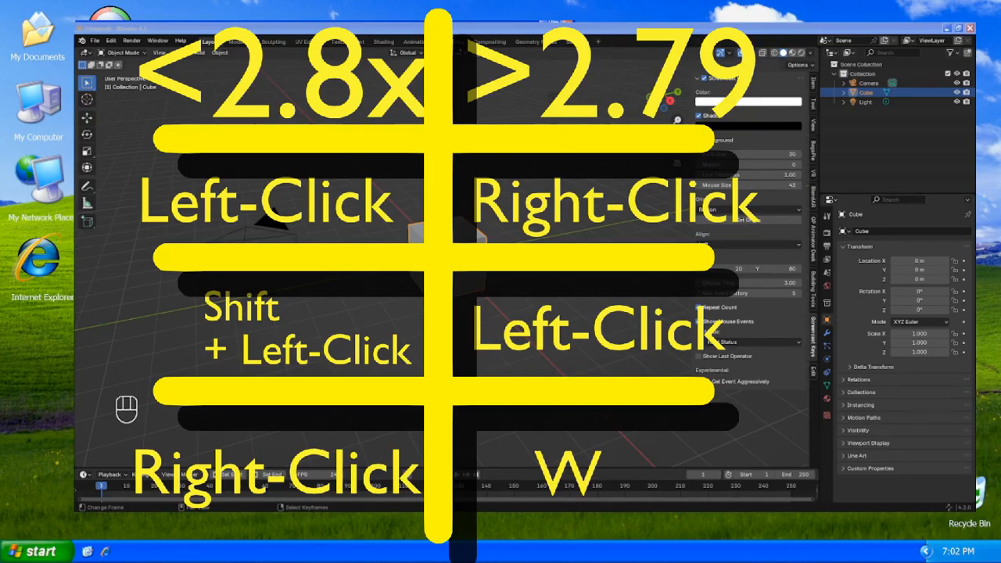
- Bring up the splash screen, then open the Preferences
{"action": "left_click", "coordinate": [82, 41]}
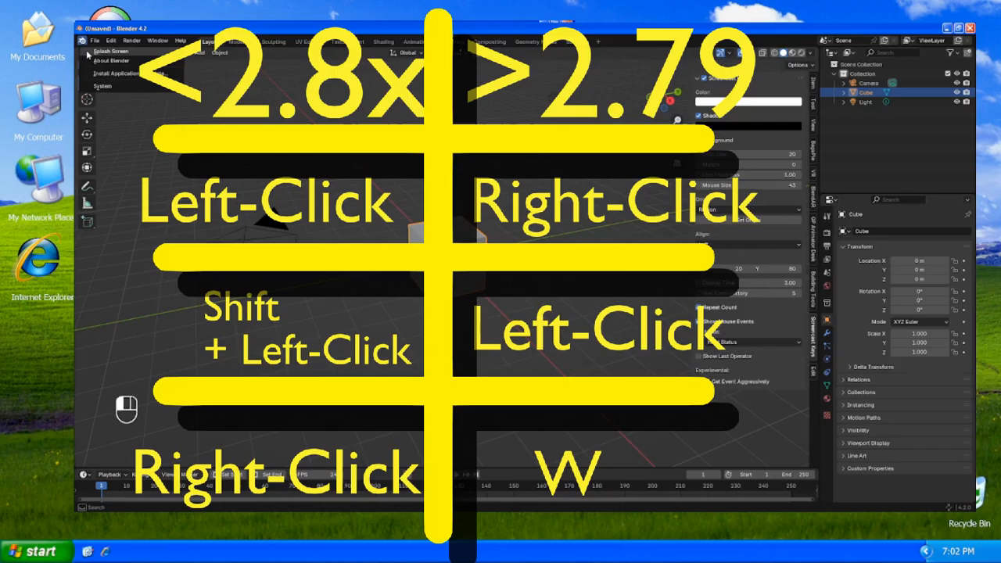
{"action": "left_click", "coordinate": [87, 55]}
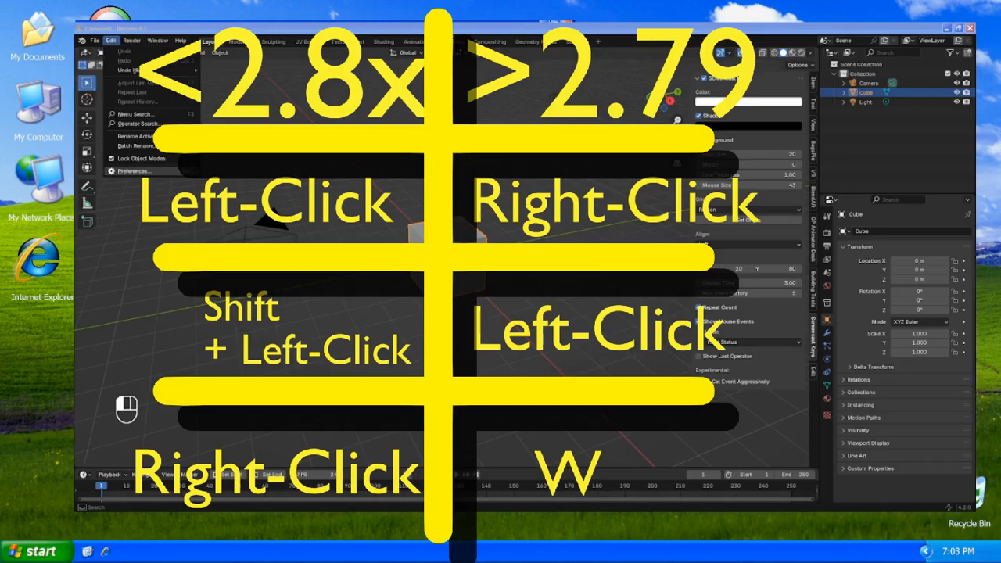
{"action": "left_click", "coordinate": [134, 171]}
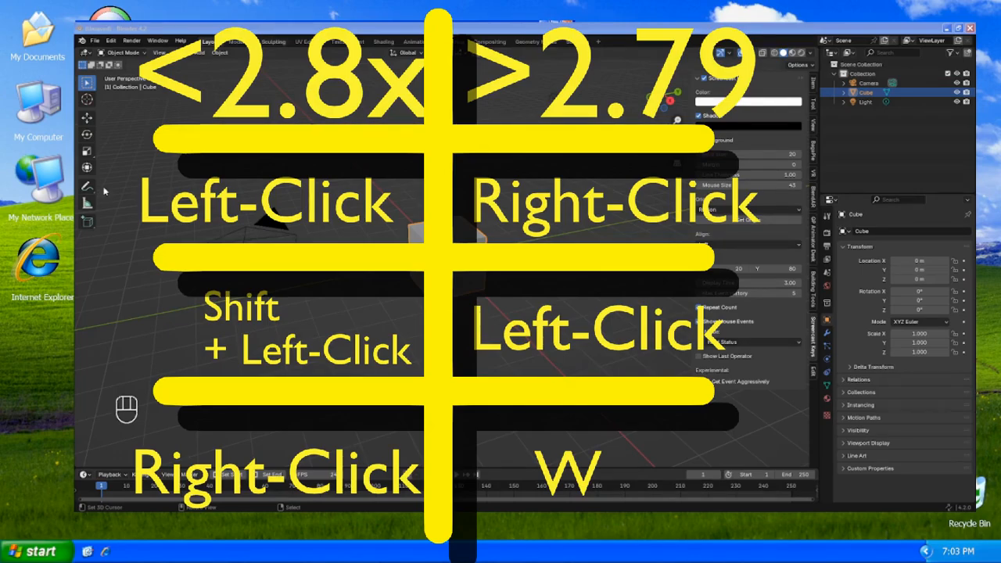
{"action": "left_click", "coordinate": [484, 93]}
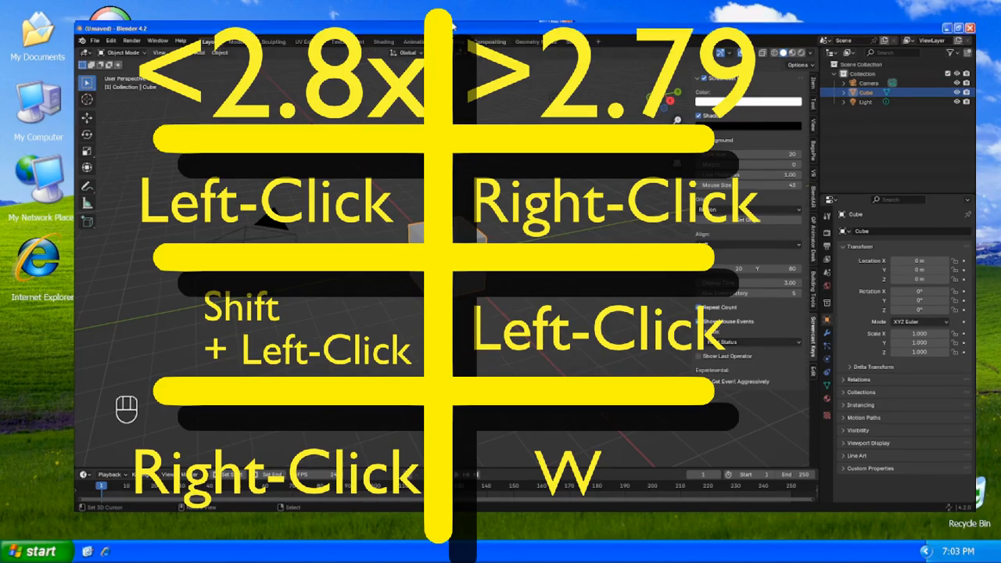
{"action": "key", "text": "shift+super"}
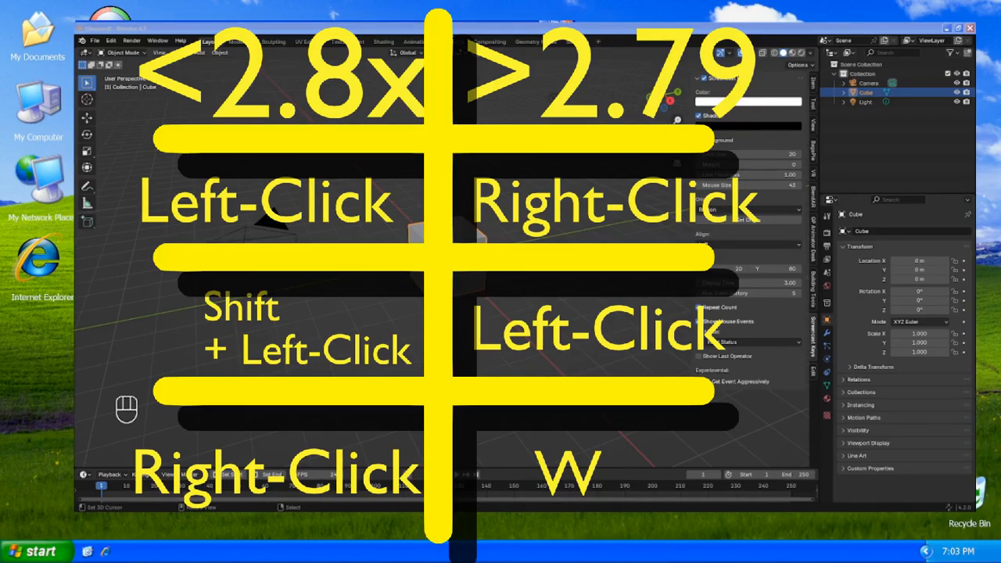
{"action": "left_click", "coordinate": [387, 297]}
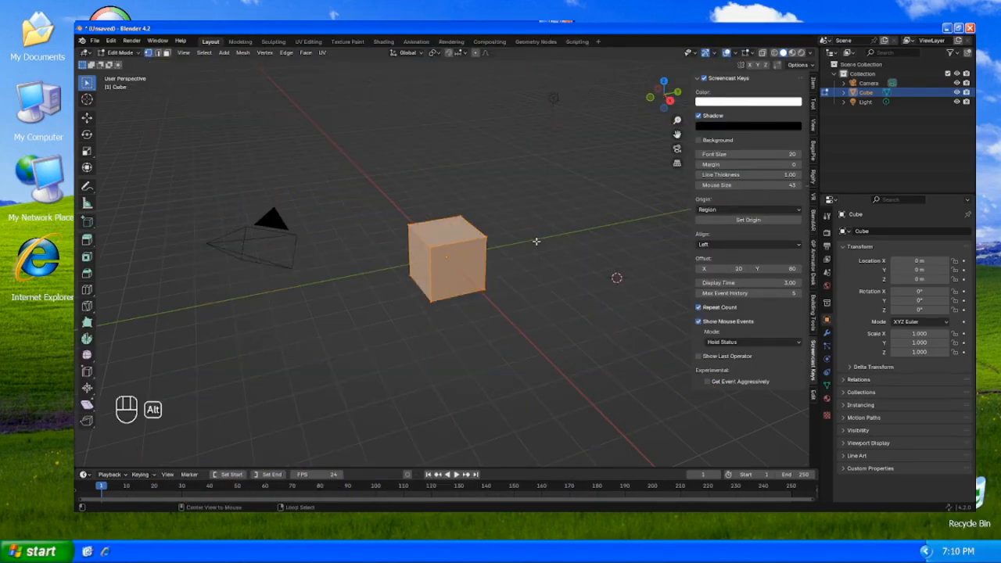
- Deselect all of the cube's geometry, add a loose vertex away from it, and extrude that vertex into an edge above the cube
{"action": "key", "text": "alt+a"}
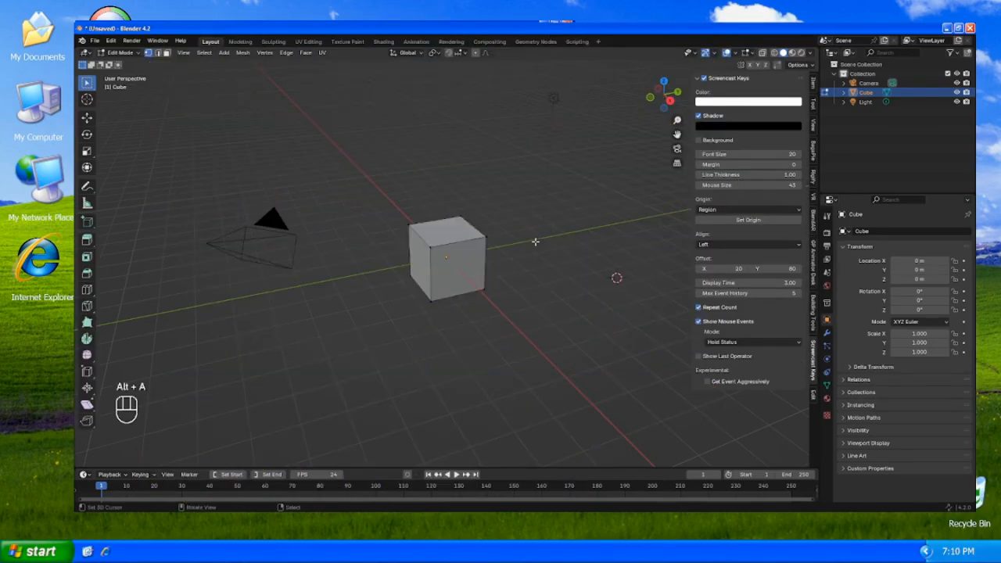
{"action": "right_click", "coordinate": [371, 186], "text": "ctrl"}
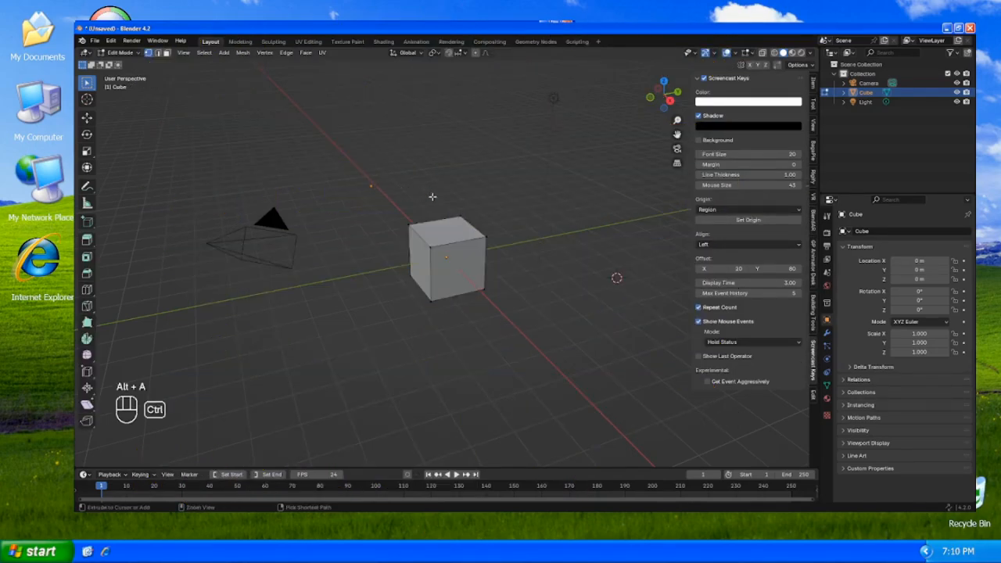
{"action": "middle_click_drag", "start_coordinate": [392, 234], "coordinate": [474, 237]}
{"action": "scroll", "coordinate": [432, 272], "scroll_direction": "up", "scroll_amount": 4}
{"action": "middle_click_drag", "start_coordinate": [422, 258], "coordinate": [379, 233]}
{"action": "middle_click_drag", "start_coordinate": [380, 233], "coordinate": [553, 263], "text": "shift"}
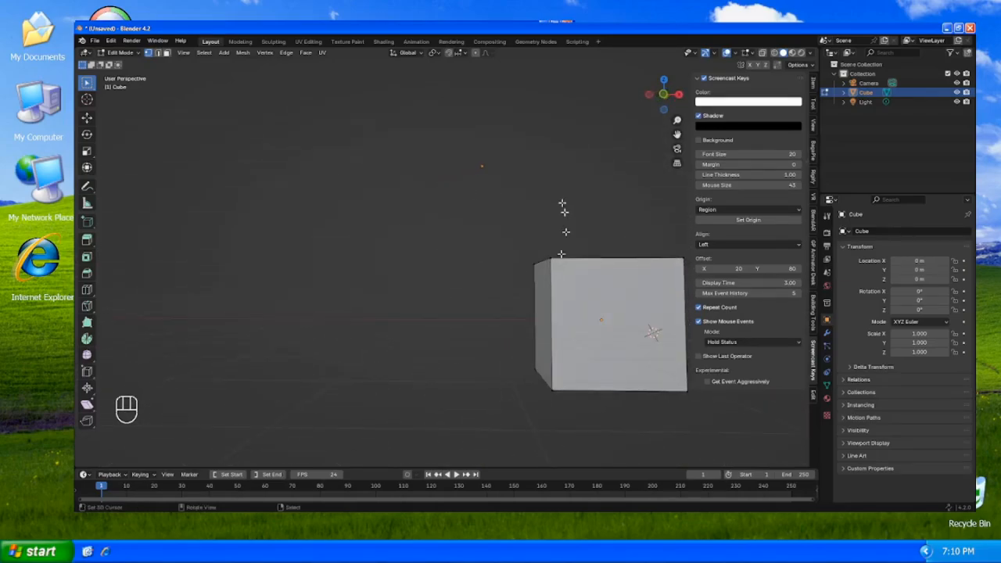
{"action": "right_click", "coordinate": [578, 125], "text": "ctrl"}
{"action": "middle_click_drag", "start_coordinate": [589, 195], "coordinate": [605, 323], "text": "shift"}
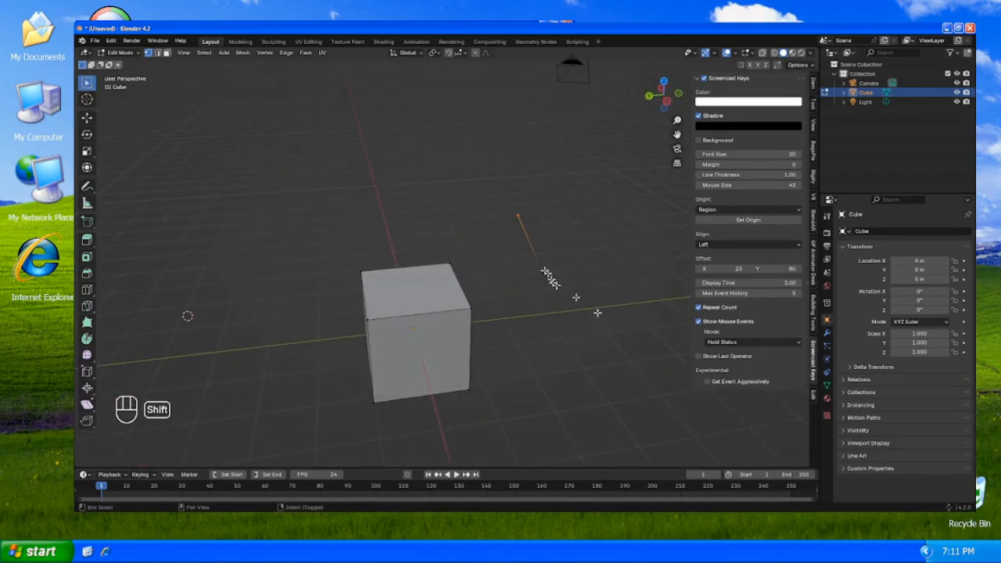
- Extrude the loose edge into a four-sided face above the cube, then select the whole face and extrude it into a block
{"action": "right_click", "coordinate": [387, 214], "text": "ctrl"}
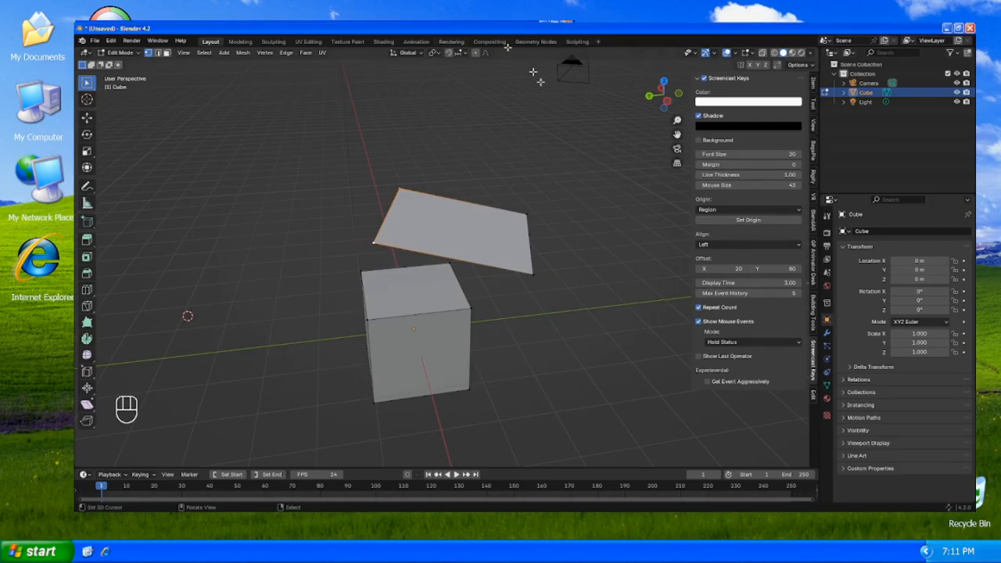
{"action": "left_click", "coordinate": [534, 276], "text": "shift"}
{"action": "middle_click_drag", "start_coordinate": [535, 283], "coordinate": [583, 255]}
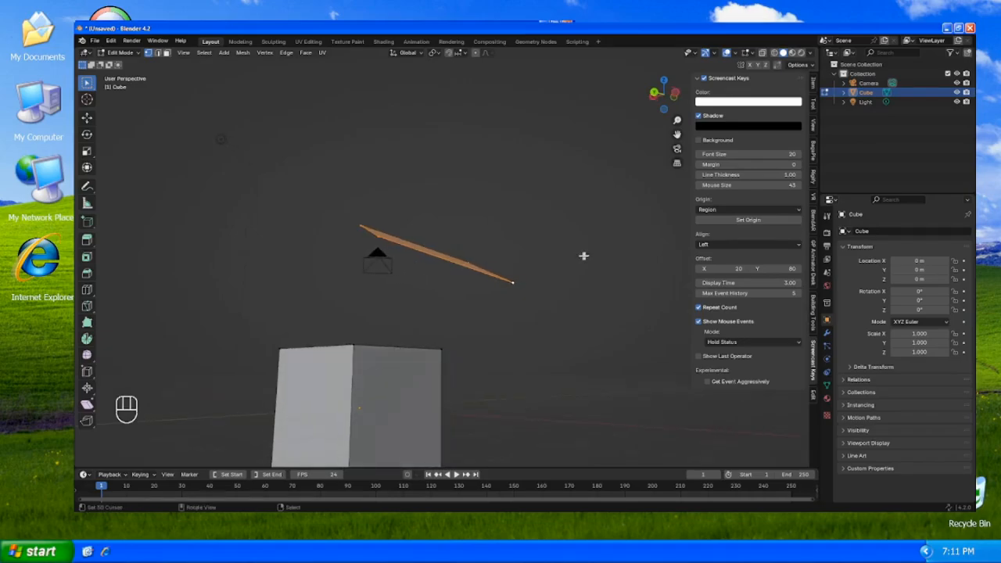
{"action": "right_click", "coordinate": [562, 131], "text": "ctrl"}
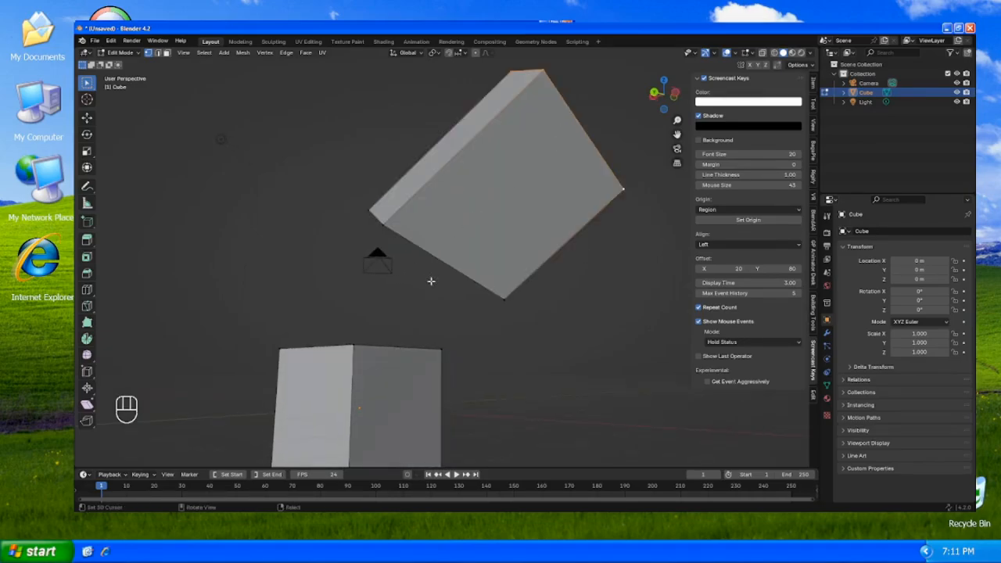
{"action": "middle_click_drag", "start_coordinate": [431, 282], "coordinate": [530, 221]}
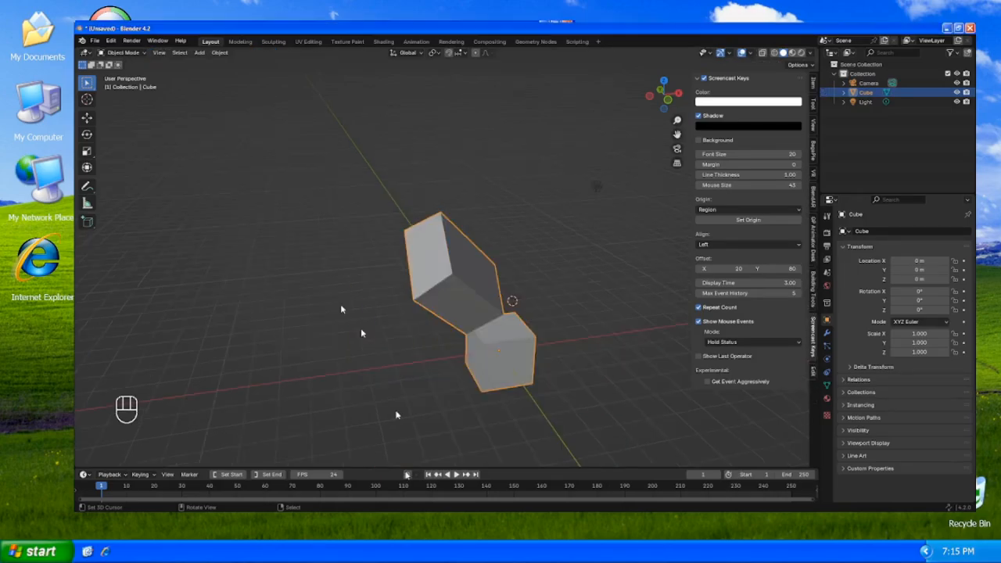
- Examine the selected object from different angles and distances, and frame it in the view
{"action": "middle_click_drag", "start_coordinate": [307, 286], "coordinate": [523, 327]}
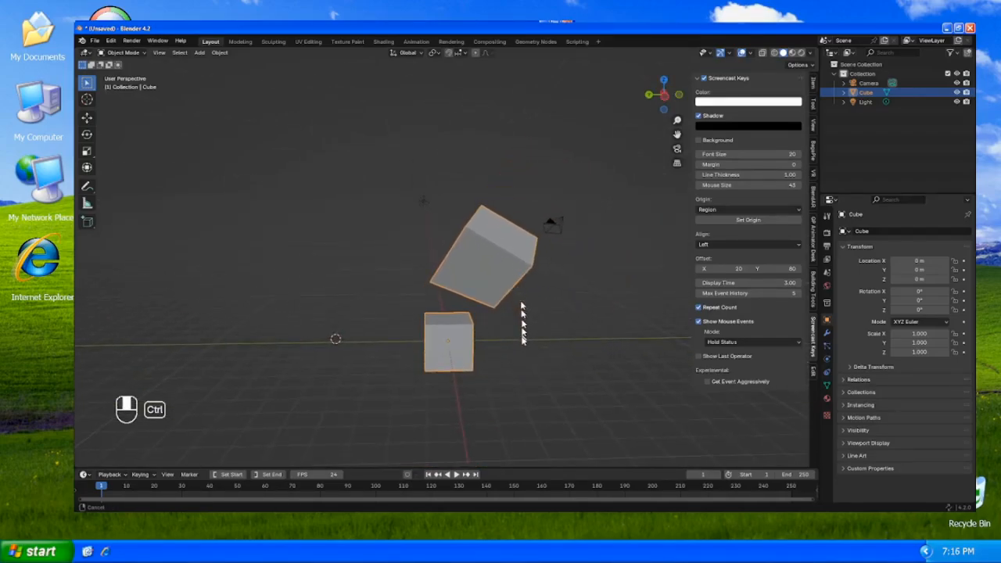
{"action": "scroll", "coordinate": [418, 276], "scroll_direction": "up", "scroll_amount": 3}
{"action": "scroll", "coordinate": [422, 280], "scroll_direction": "down", "scroll_amount": 2}
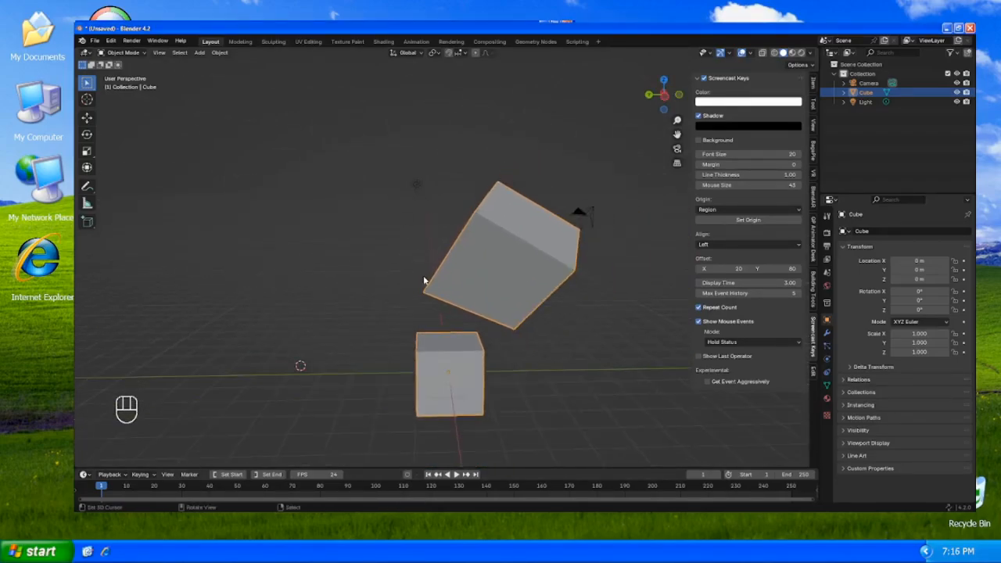
{"action": "scroll", "coordinate": [422, 279], "scroll_direction": "up", "scroll_amount": 3}
{"action": "scroll", "coordinate": [422, 279], "scroll_direction": "down", "scroll_amount": 3}
{"action": "middle_click_drag", "start_coordinate": [542, 311], "coordinate": [465, 291], "text": "shift"}
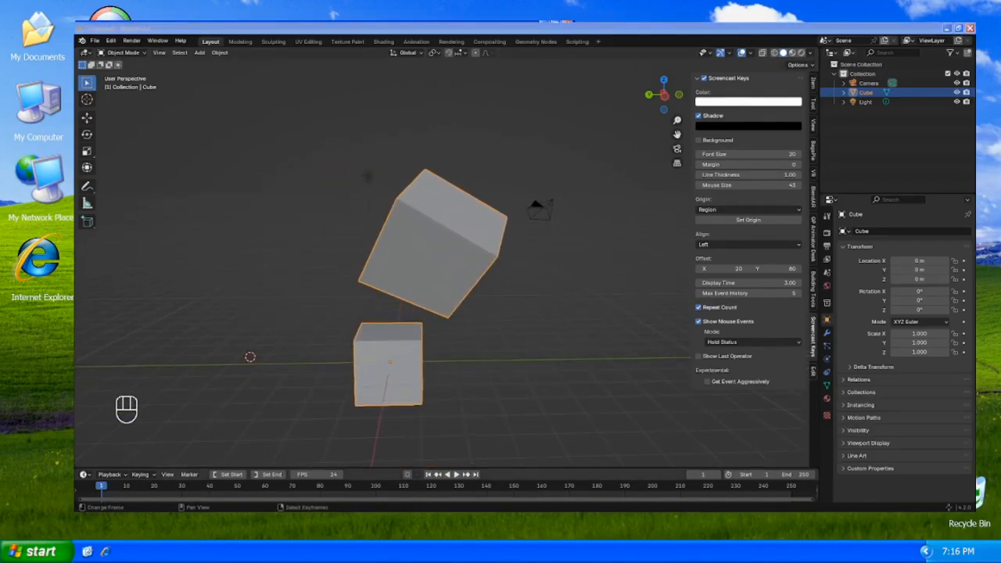
{"action": "key", "text": "KP_Decimal"}
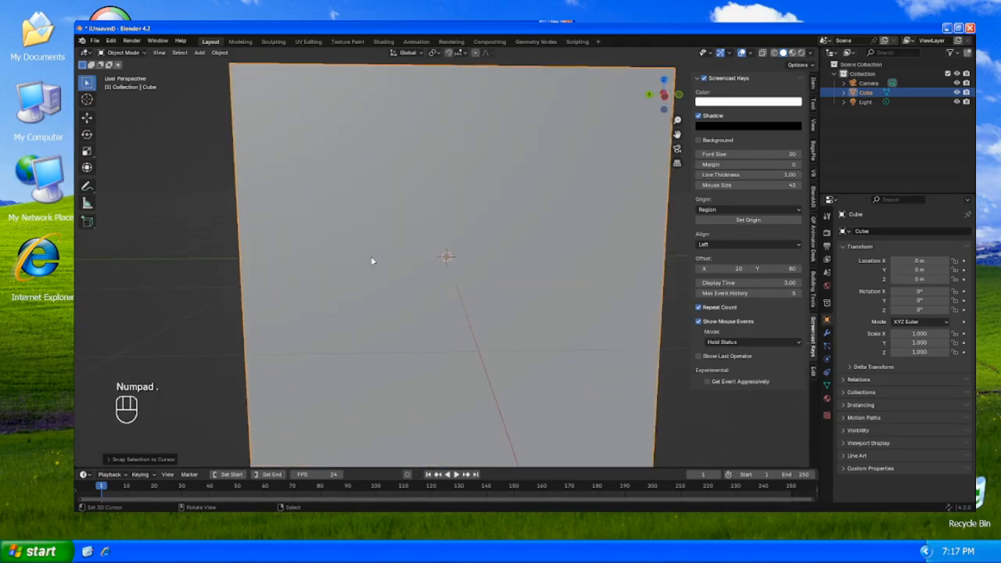
{"action": "scroll", "coordinate": [350, 263], "scroll_direction": "down", "scroll_amount": 5}
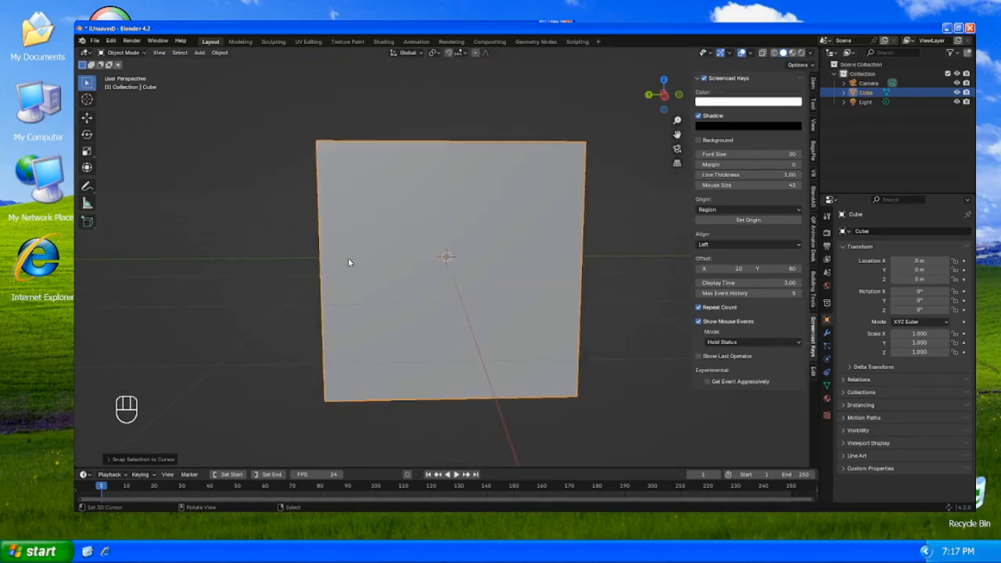
{"action": "key", "text": "period"}
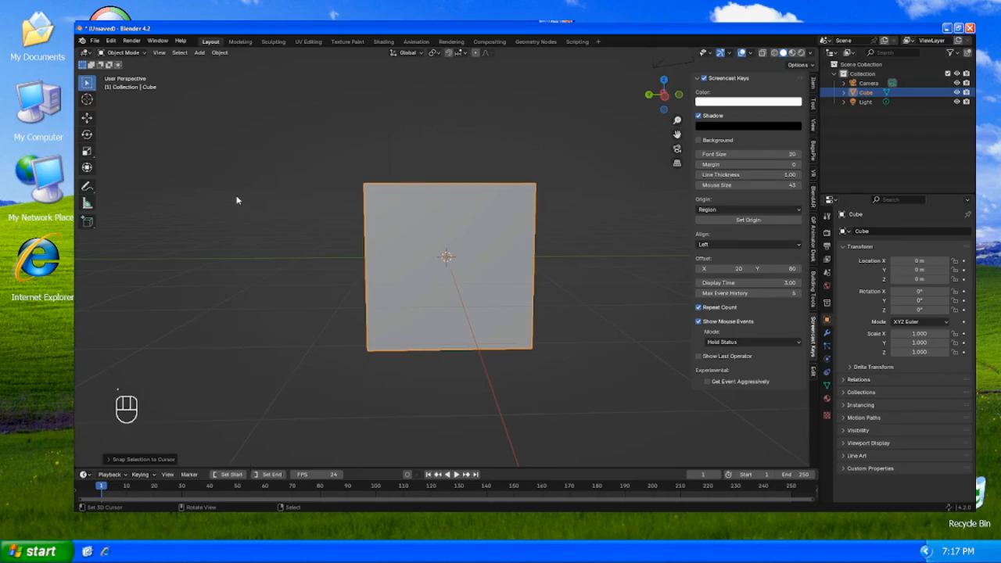
{"action": "key", "text": "period"}
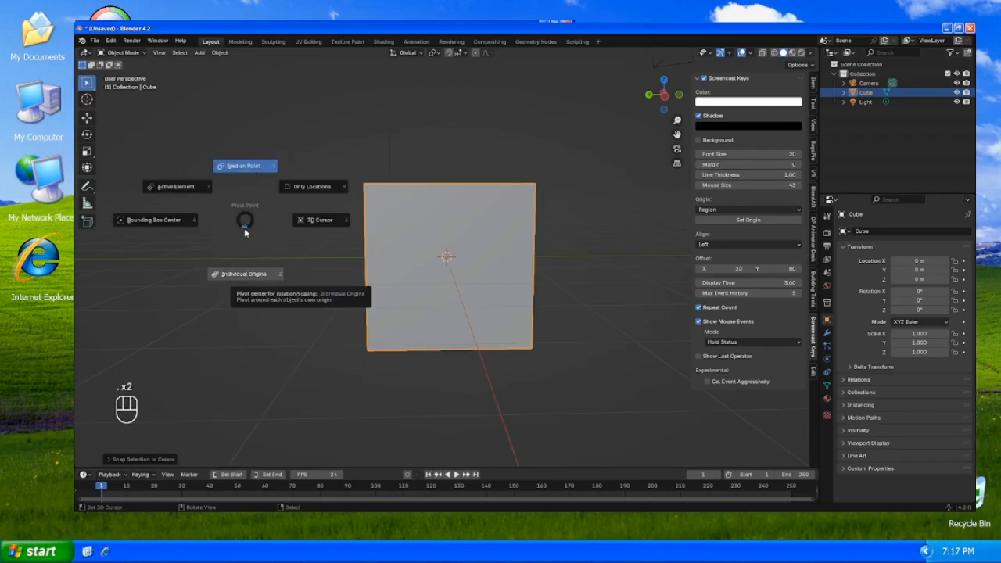
{"action": "left_click", "coordinate": [249, 222]}
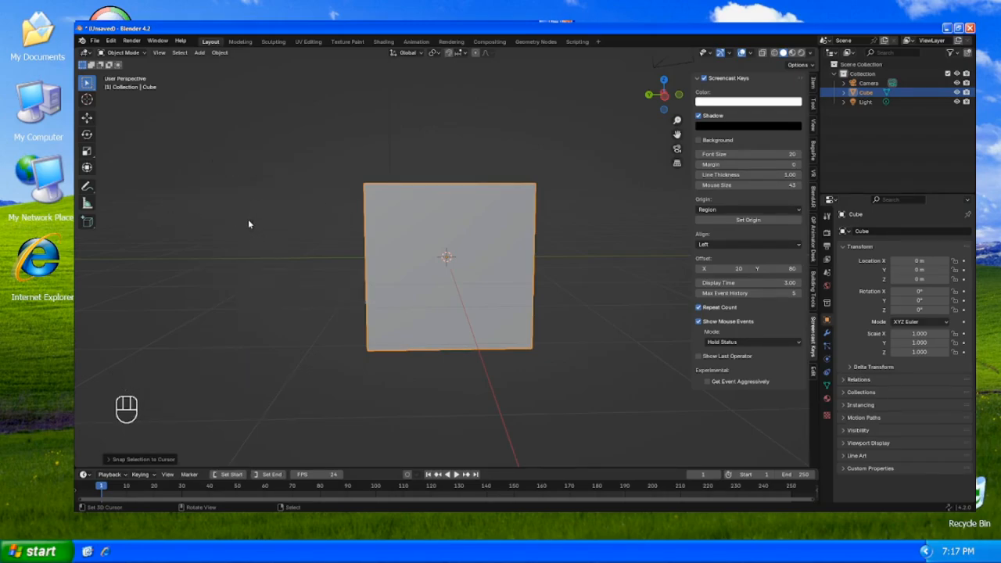
- Duplicate the upper cube and place the copy higher up at about X 0.95 m, Y -3.88 m, Z 8.38 m
{"action": "key", "text": "KP_Decimal"}
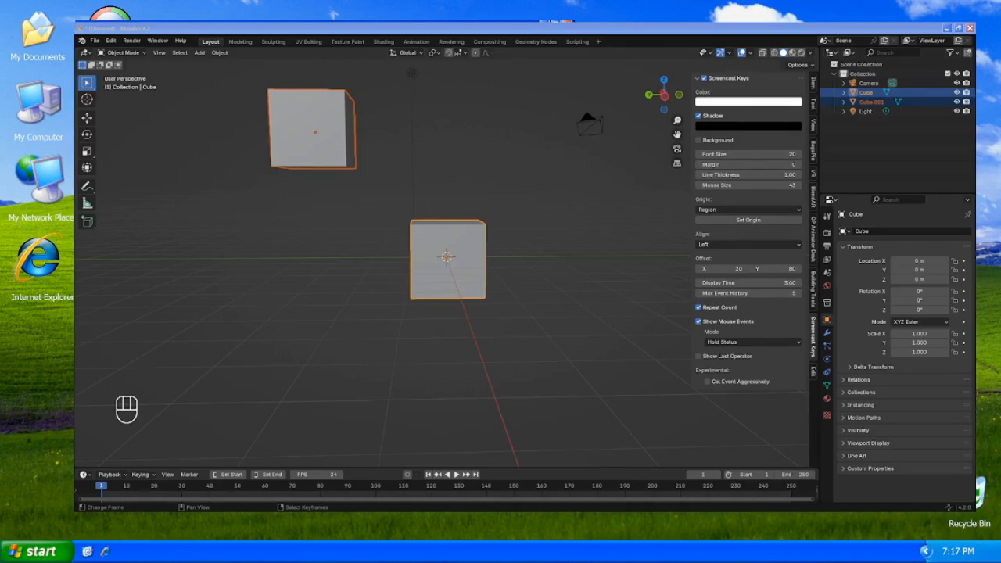
{"action": "left_click", "coordinate": [305, 29]}
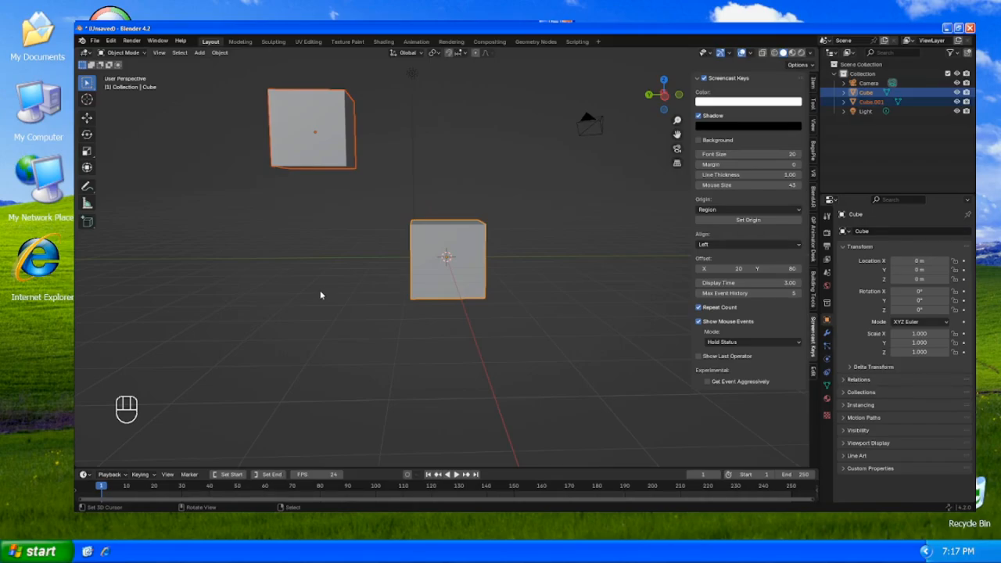
{"action": "key", "text": "KP_Decimal"}
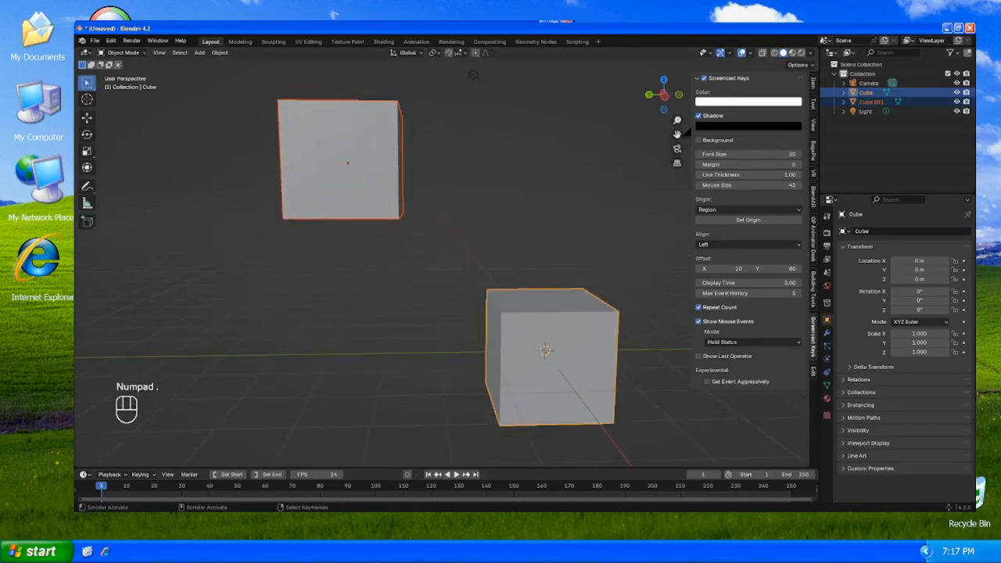
{"action": "scroll", "coordinate": [434, 348], "scroll_direction": "down", "scroll_amount": 4}
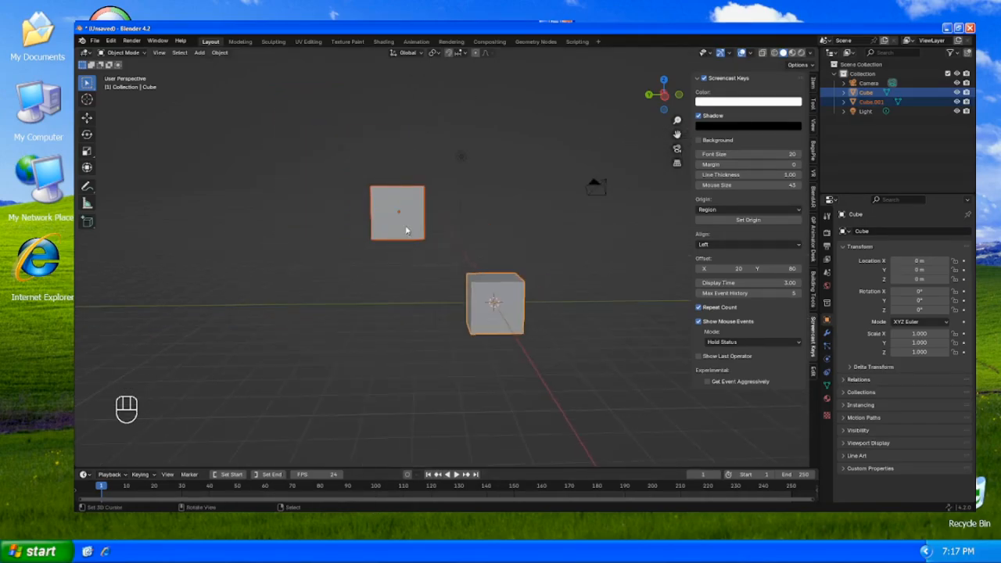
{"action": "right_click", "coordinate": [406, 229]}
{"action": "key", "text": "shift+d"}
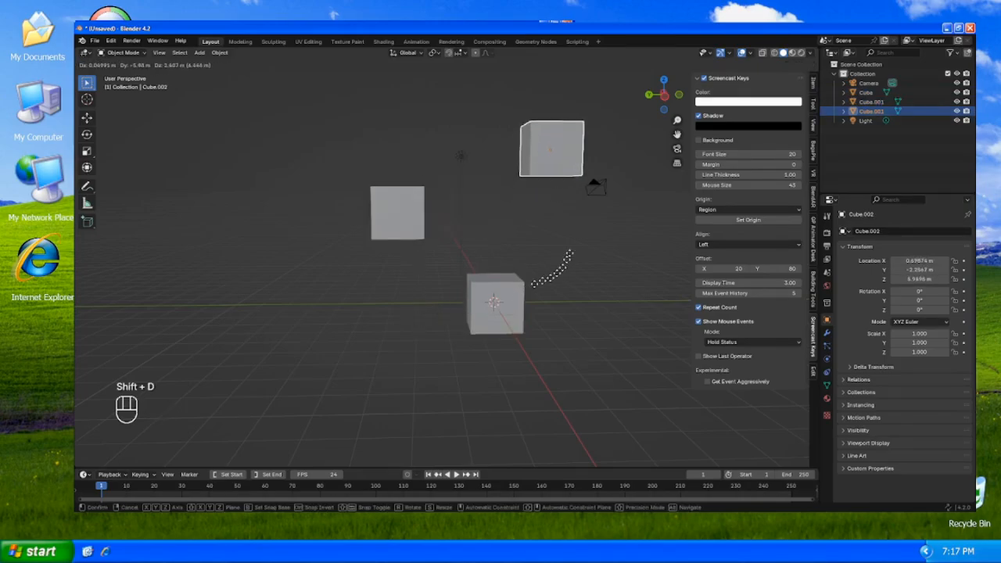
{"action": "left_click", "coordinate": [605, 202]}
- Frame the new copy, then add the other two cubes to the selection and frame all three together
{"action": "key", "text": "KP_Decimal"}
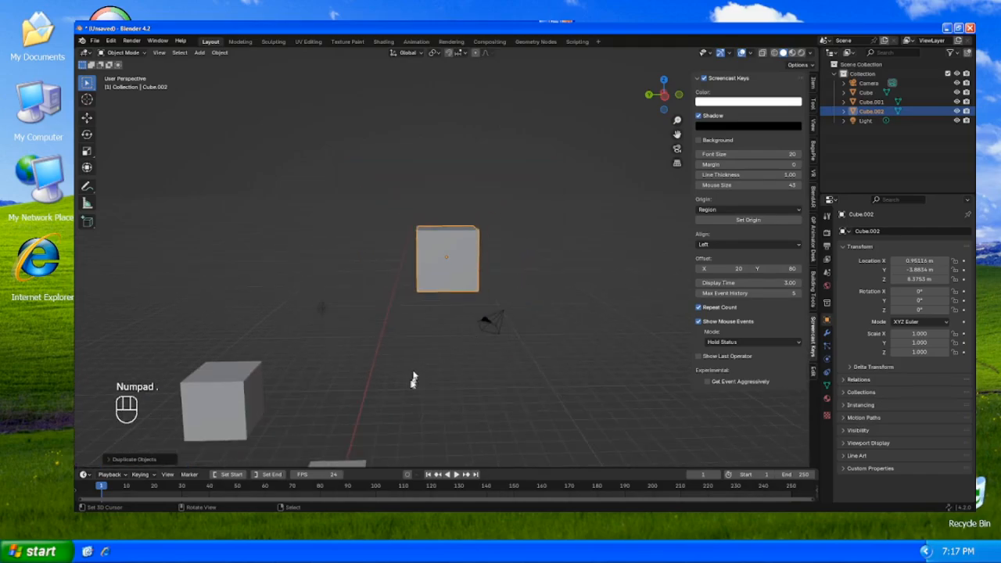
{"action": "scroll", "coordinate": [403, 395], "scroll_direction": "down", "scroll_amount": 1}
{"action": "left_click", "coordinate": [357, 437], "text": "shift"}
{"action": "left_click", "coordinate": [275, 373], "text": "shift"}
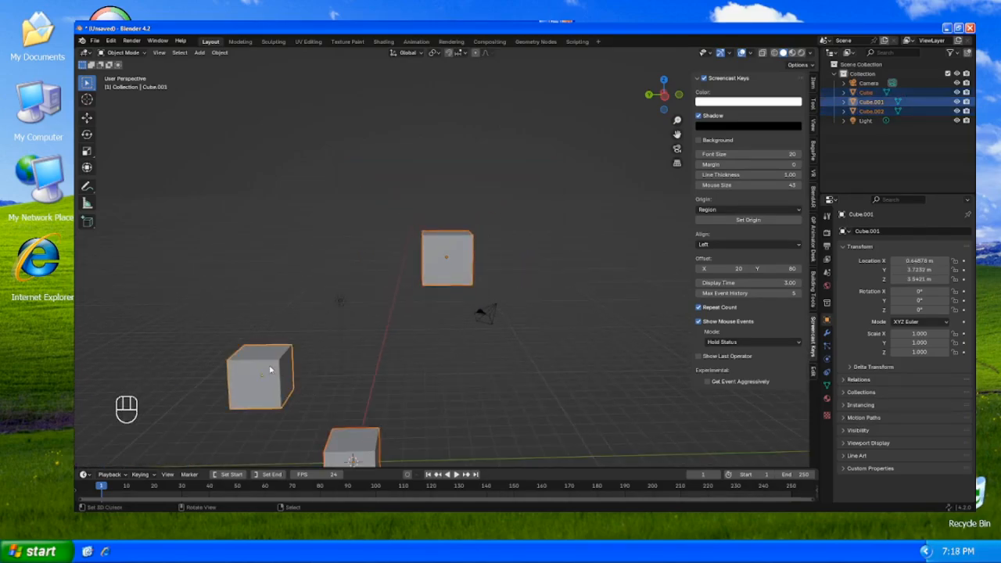
{"action": "key", "text": "KP_Decimal"}
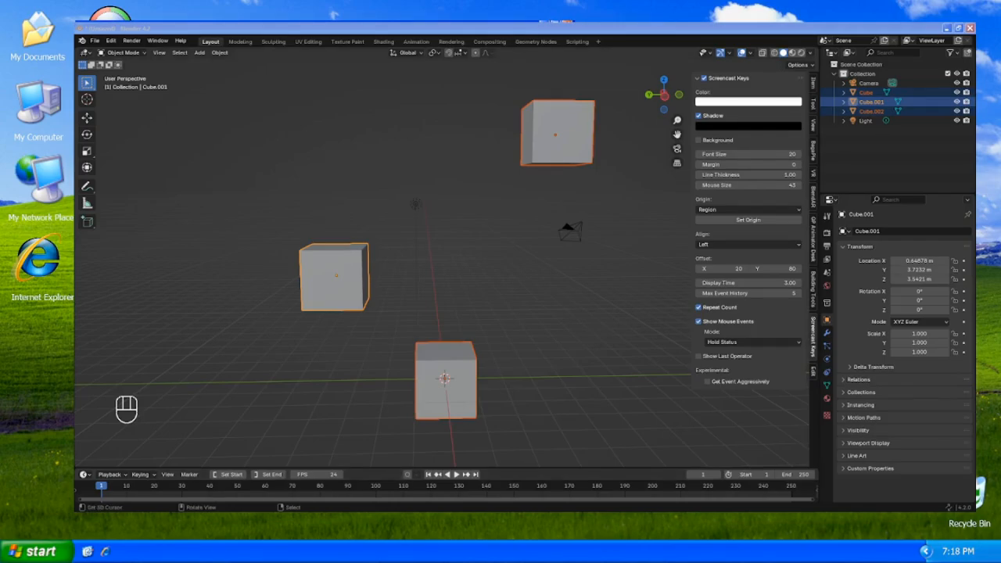
- Select only the middle-height cube and view the interaction modes available for it without switching mode
{"action": "right_click", "coordinate": [336, 273]}
{"action": "key", "text": "ctrl+Tab"}
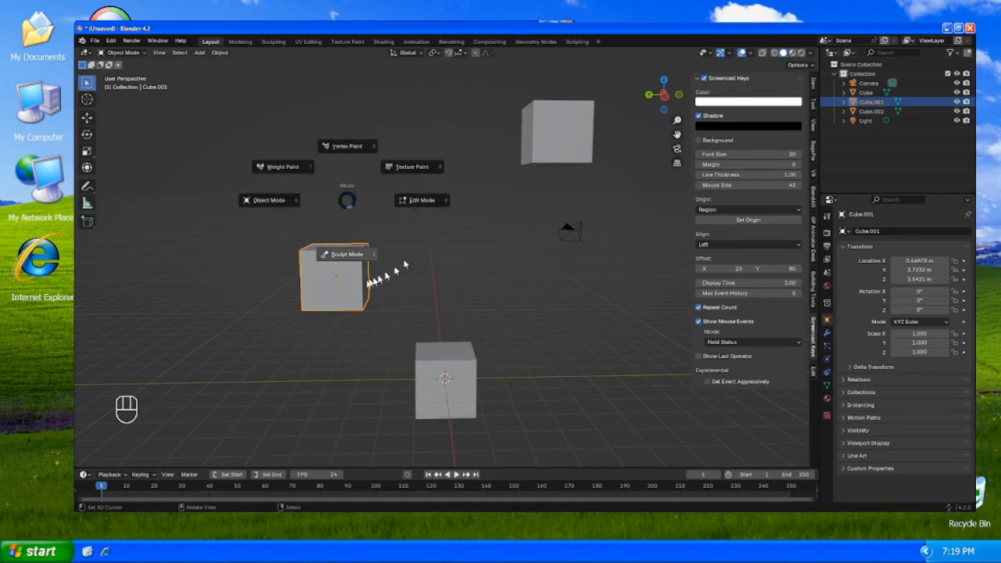
{"action": "key", "text": "Escape"}
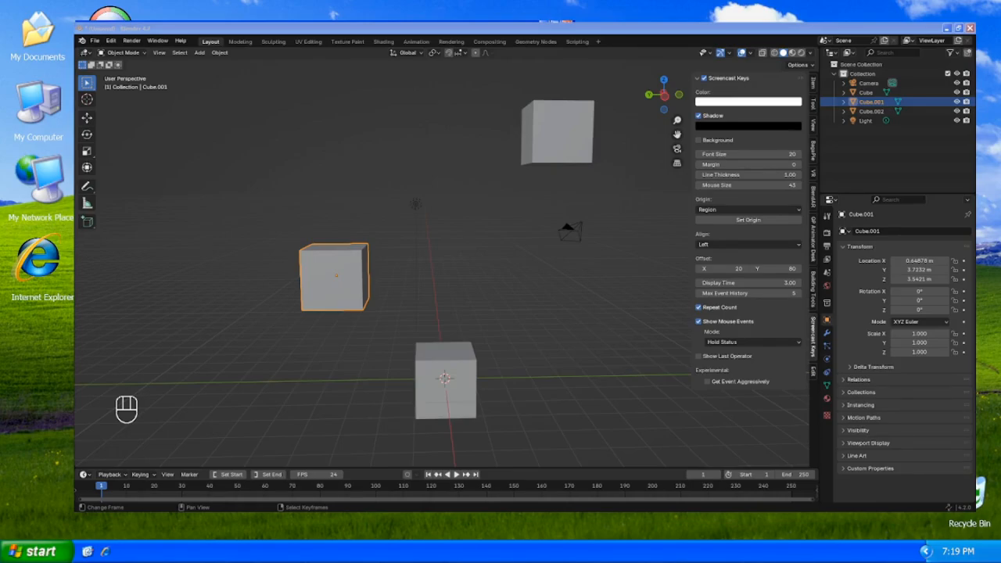
{"action": "scroll", "coordinate": [531, 235], "scroll_direction": "down", "scroll_amount": 3}
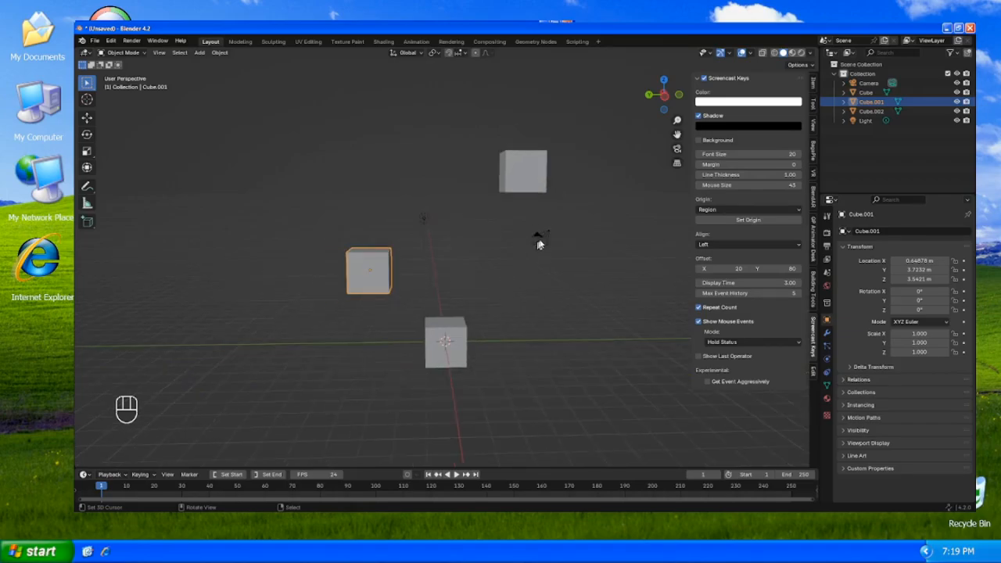
- Select the camera and view the interaction modes available for it without switching mode
{"action": "left_click", "coordinate": [538, 238]}
{"action": "scroll", "coordinate": [446, 284], "scroll_direction": "up", "scroll_amount": 3}
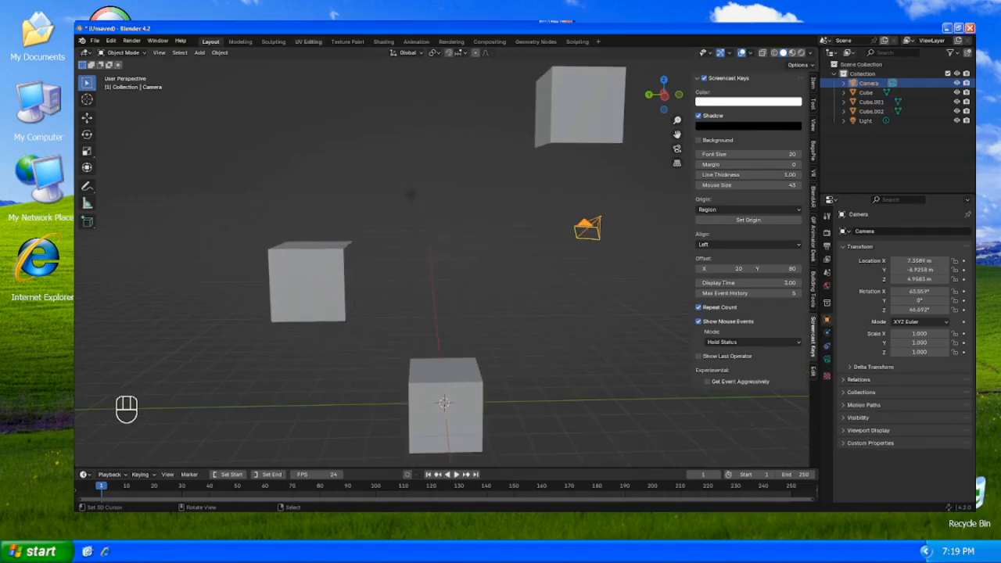
{"action": "key", "text": "ctrl+Tab"}
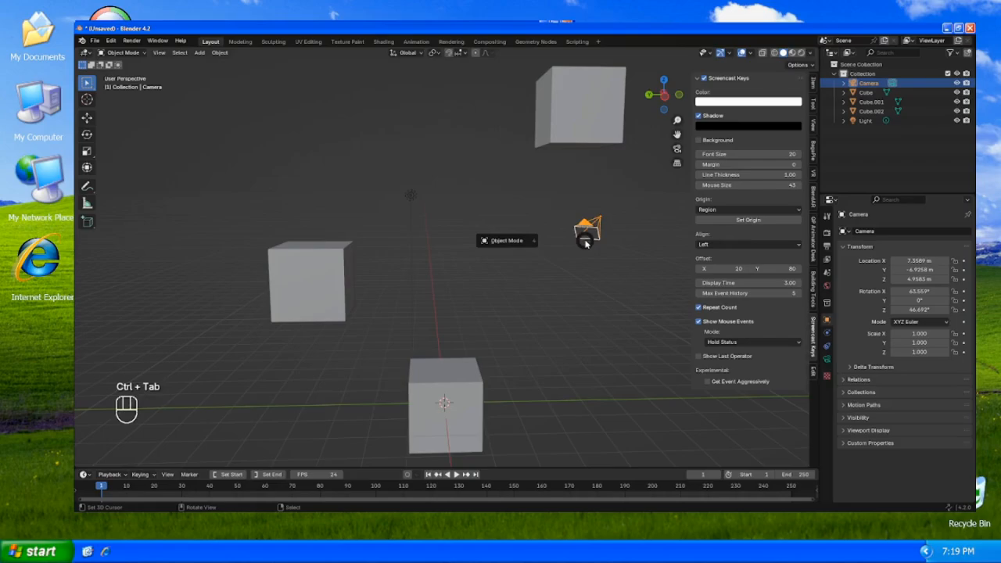
{"action": "left_click", "coordinate": [586, 243]}
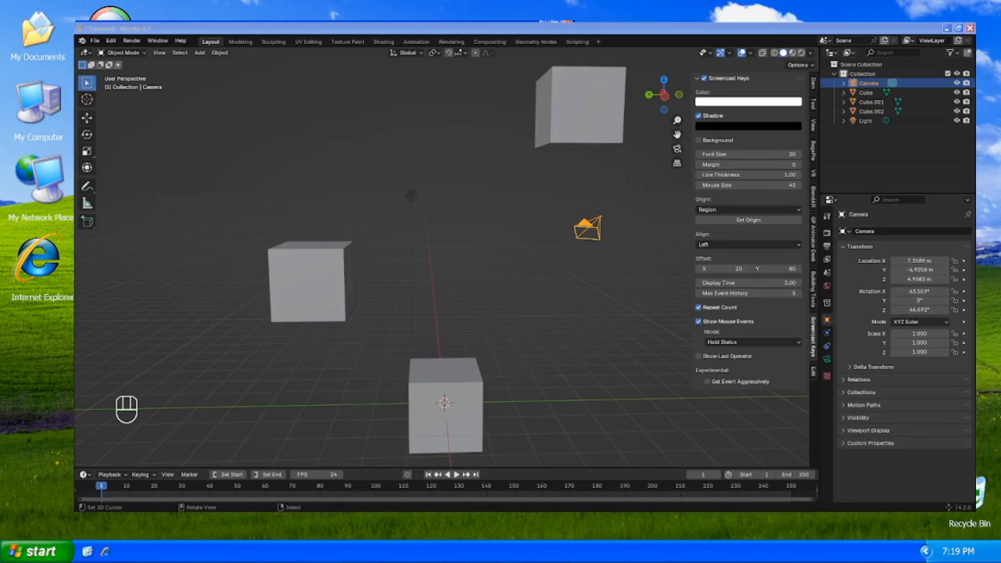
- Select the middle-height cube and toggle it between Object Mode and Edit Mode, ending in Object Mode
{"action": "left_click", "coordinate": [330, 286]}
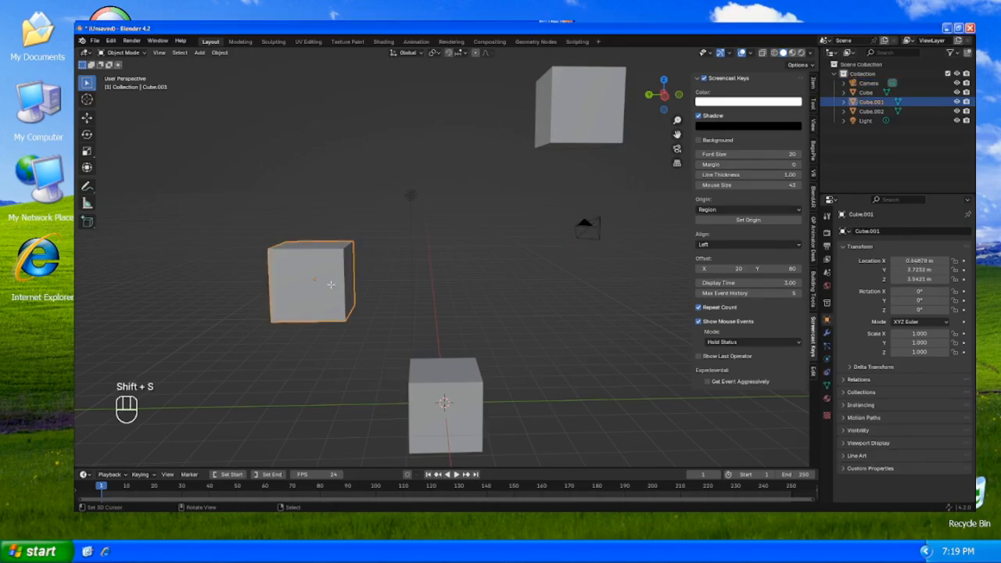
{"action": "key", "text": "Tab"}
{"action": "key", "text": "Tab"}
{"action": "key", "text": "Tab"}
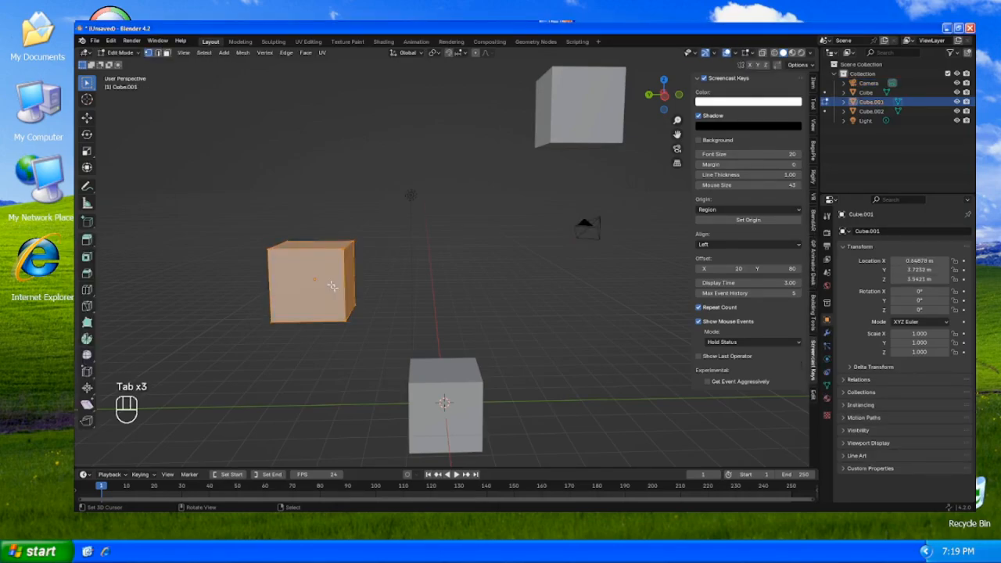
{"action": "key", "text": "Tab"}
- Switch the selected cube to Sculpt Mode and toggle between Edit Mode and Sculpt Mode, ending in Sculpt Mode
{"action": "key", "text": "ctrl+Tab"}
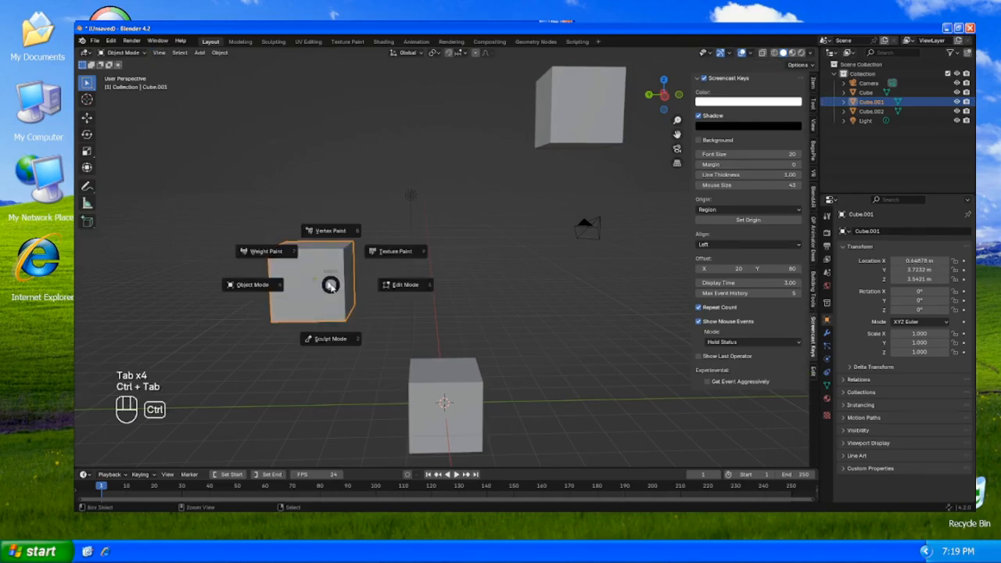
{"action": "left_click", "coordinate": [334, 341]}
{"action": "key", "text": "Tab"}
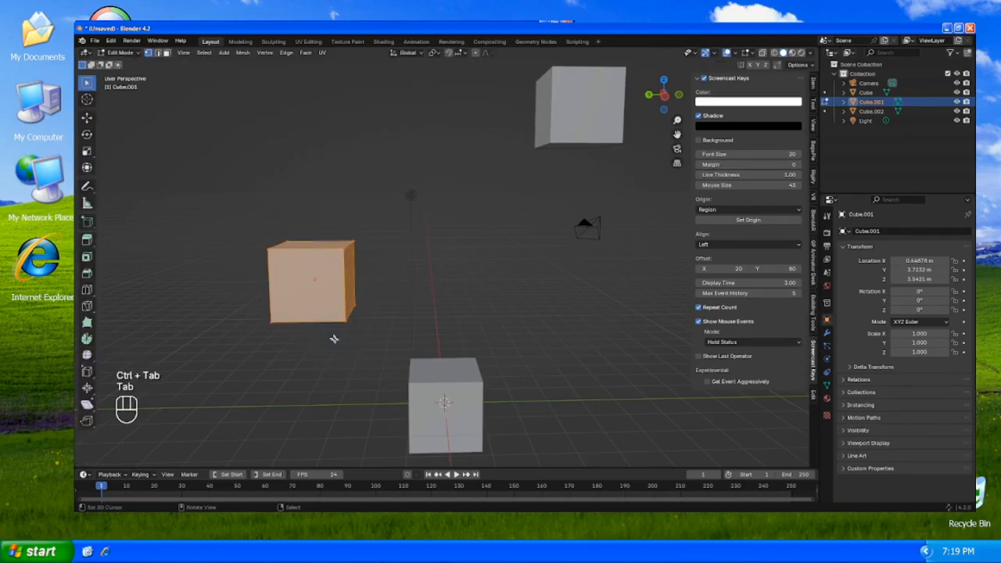
{"action": "key", "text": "Tab"}
{"action": "key", "text": "Tab"}
{"action": "key", "text": "Tab"}
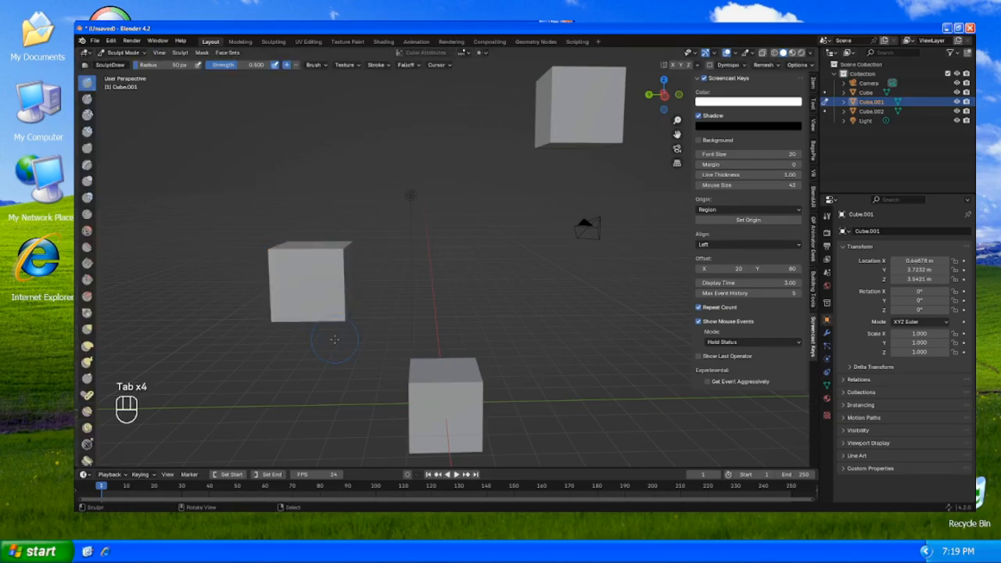
- Return the cube to Object Mode and toggle Edit Mode on and off once
{"action": "key", "text": "ctrl+Tab"}
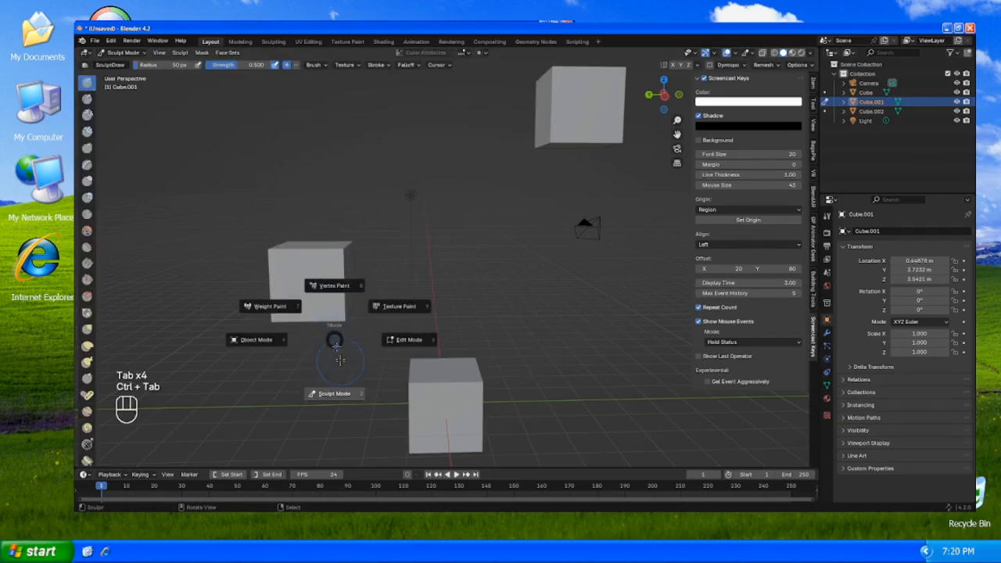
{"action": "left_click", "coordinate": [307, 340]}
{"action": "key", "text": "Tab"}
{"action": "key", "text": "Tab"}
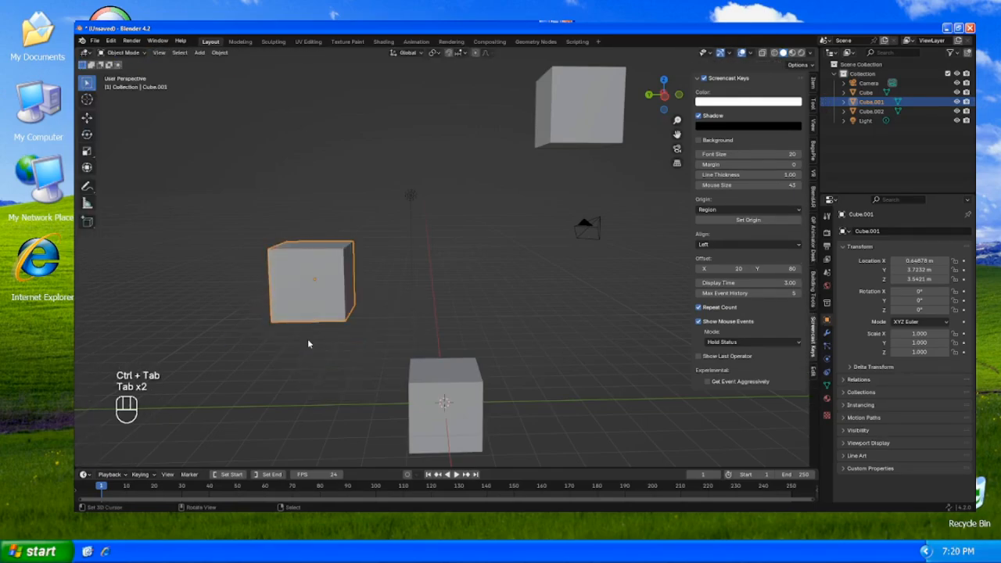
- Put the cube back into Sculpt Mode and toggle to Edit Mode and back once
{"action": "key", "text": "ctrl+Tab"}
{"action": "left_click", "coordinate": [316, 395]}
{"action": "key", "text": "Tab"}
{"action": "key", "text": "Tab"}
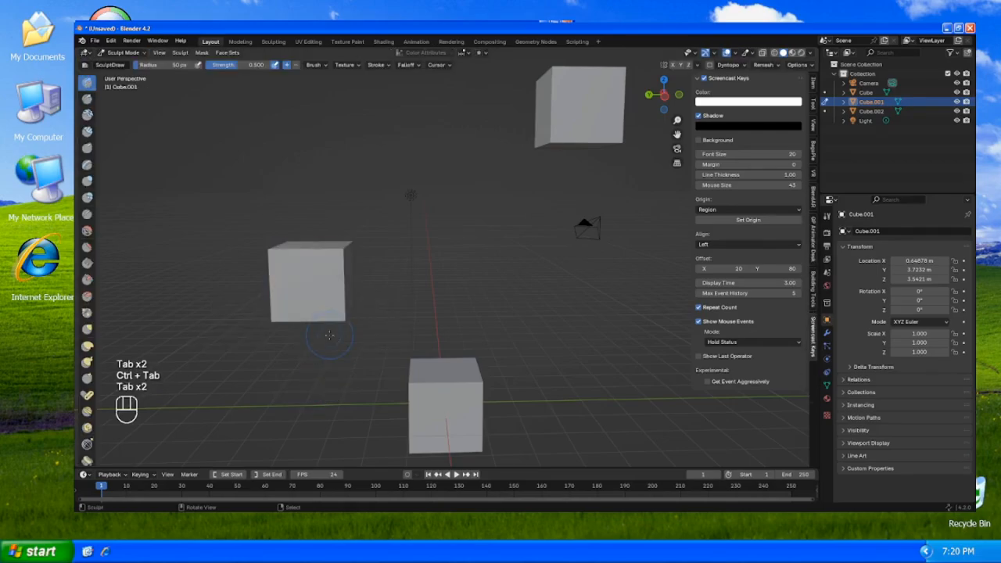
- Set the cube's interaction mode back to Object Mode
{"action": "key", "text": "ctrl+Tab"}
{"action": "left_click", "coordinate": [257, 335]}
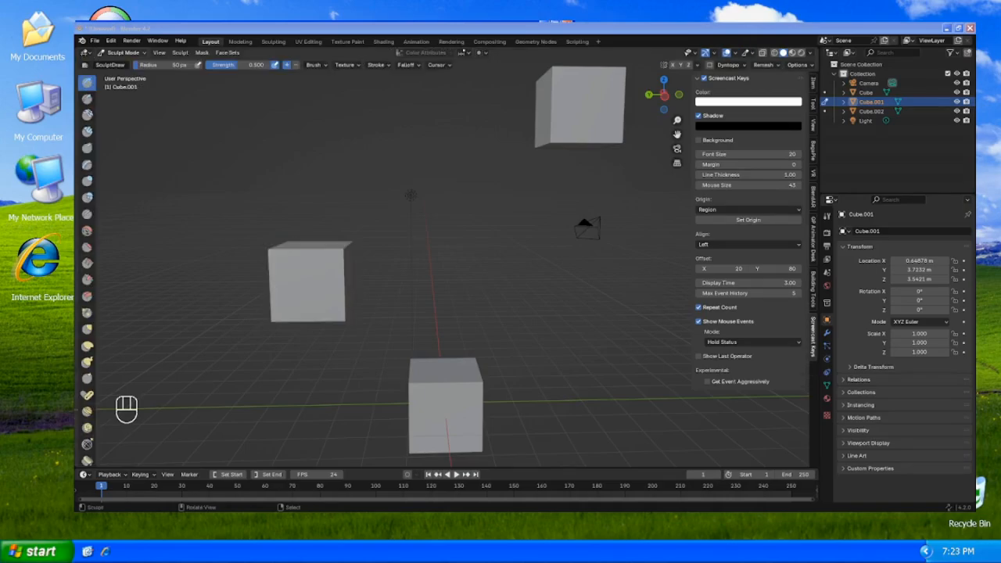
{"action": "left_click", "coordinate": [117, 53]}
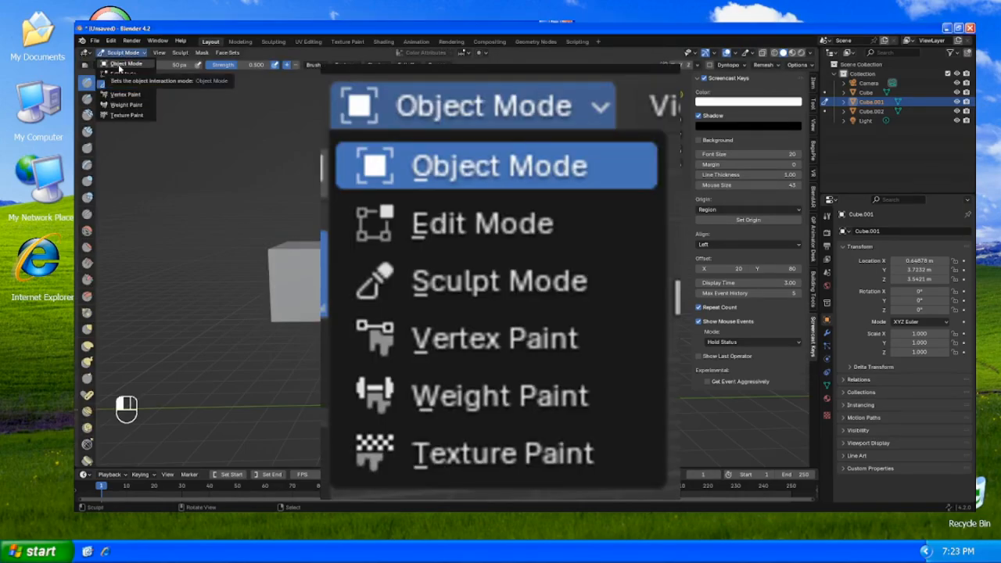
{"action": "left_click", "coordinate": [119, 66]}
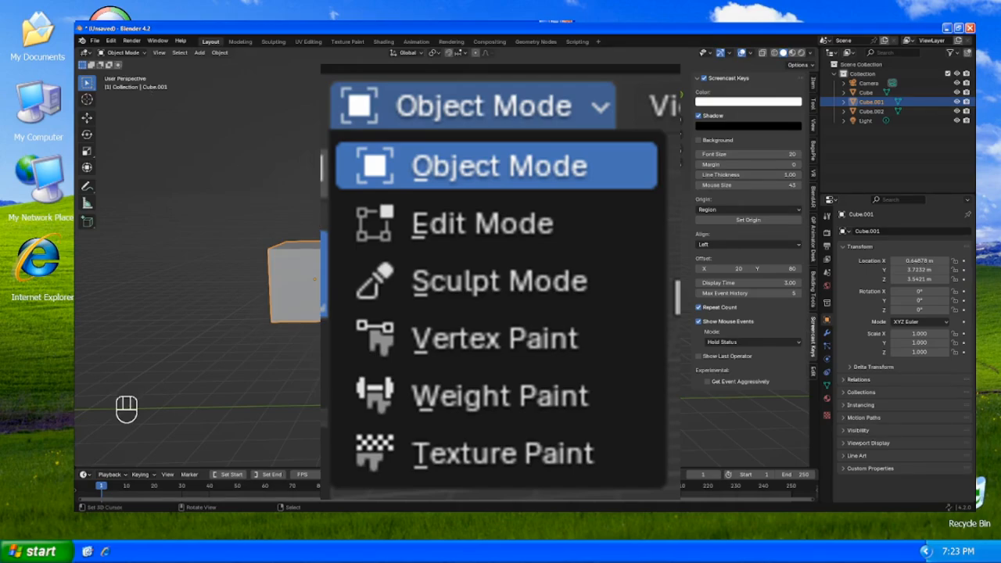
- Examine the layout of the interaction mode pie menu twice without choosing a mode
{"action": "key", "text": "ctrl+Tab"}
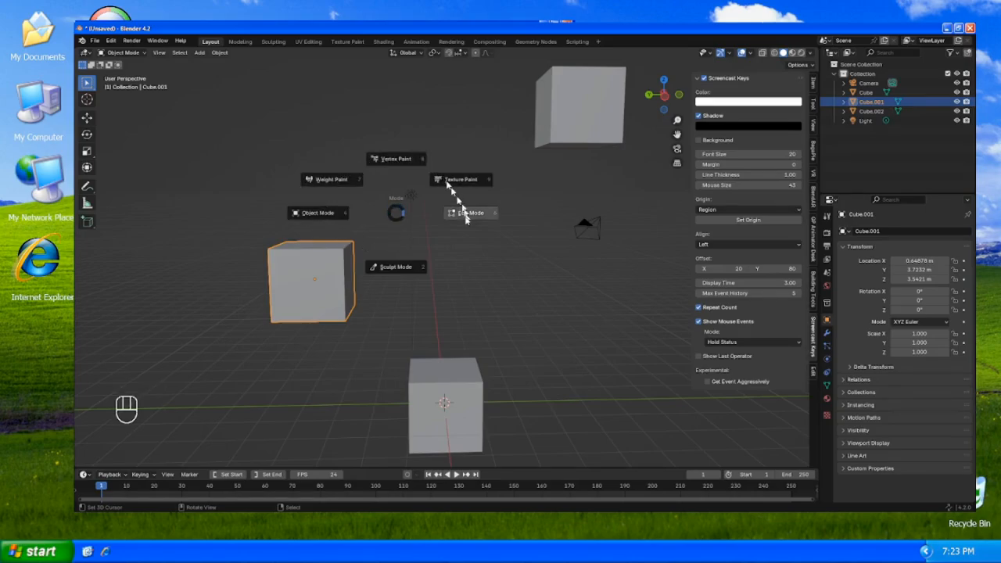
{"action": "key", "text": "Escape"}
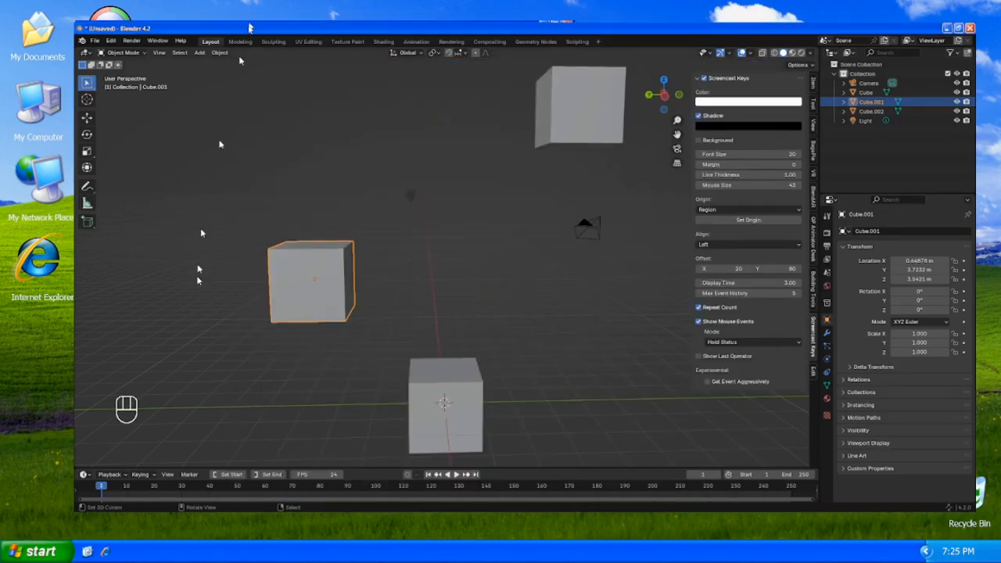
{"action": "key", "text": "ctrl+Tab"}
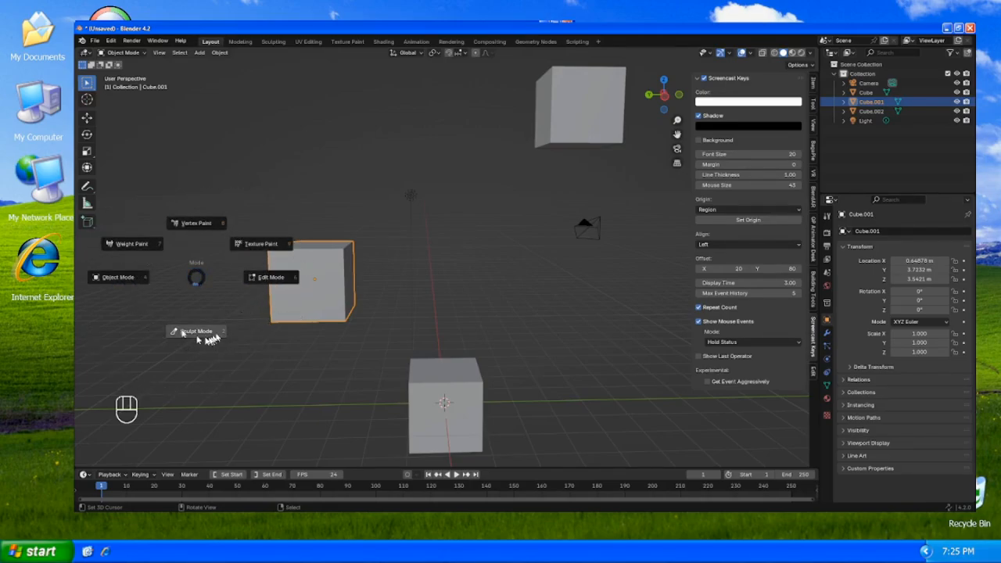
{"action": "key", "text": "Escape"}
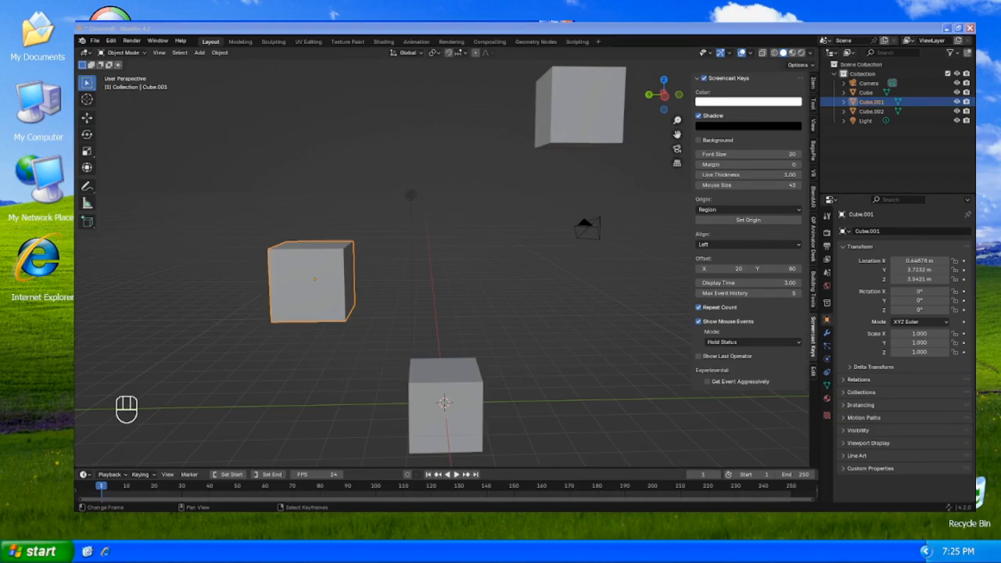
- Switch the cube to Edit Mode, on to Vertex Paint, and back to Object Mode using the mode pie menu
{"action": "key", "text": "ctrl+Tab"}
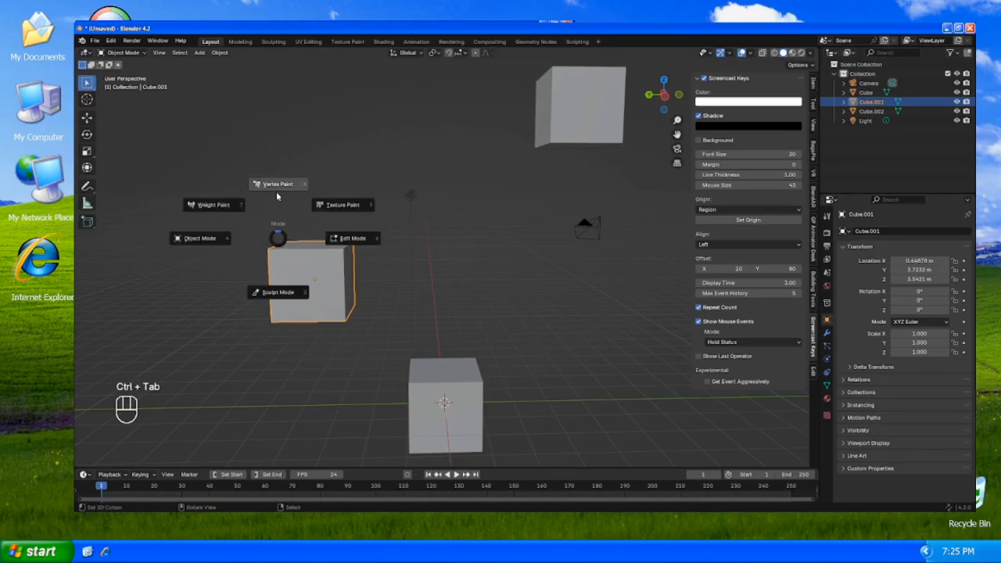
{"action": "left_click", "coordinate": [336, 233]}
{"action": "key", "text": "ctrl+Tab"}
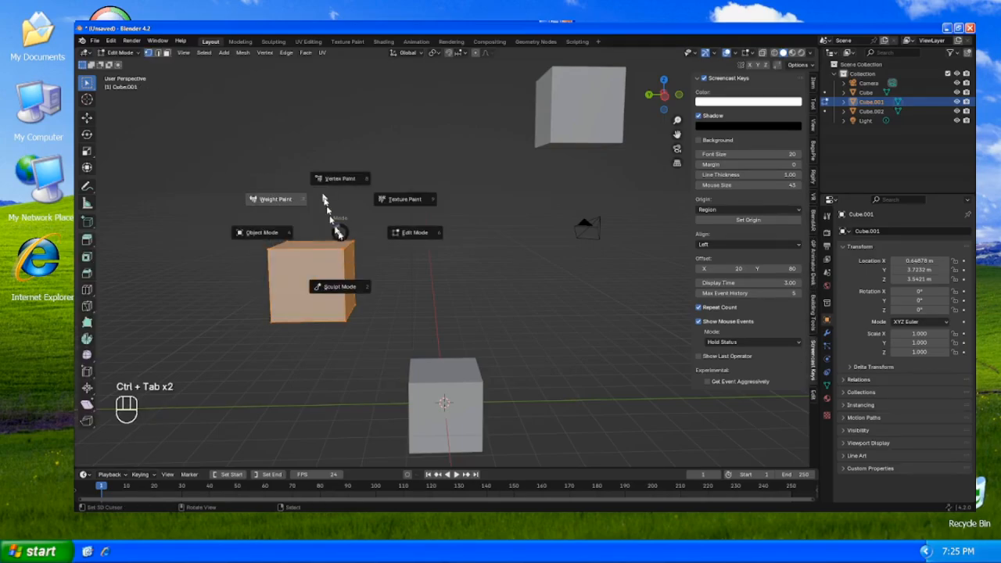
{"action": "left_click", "coordinate": [338, 178]}
{"action": "key", "text": "ctrl+Tab"}
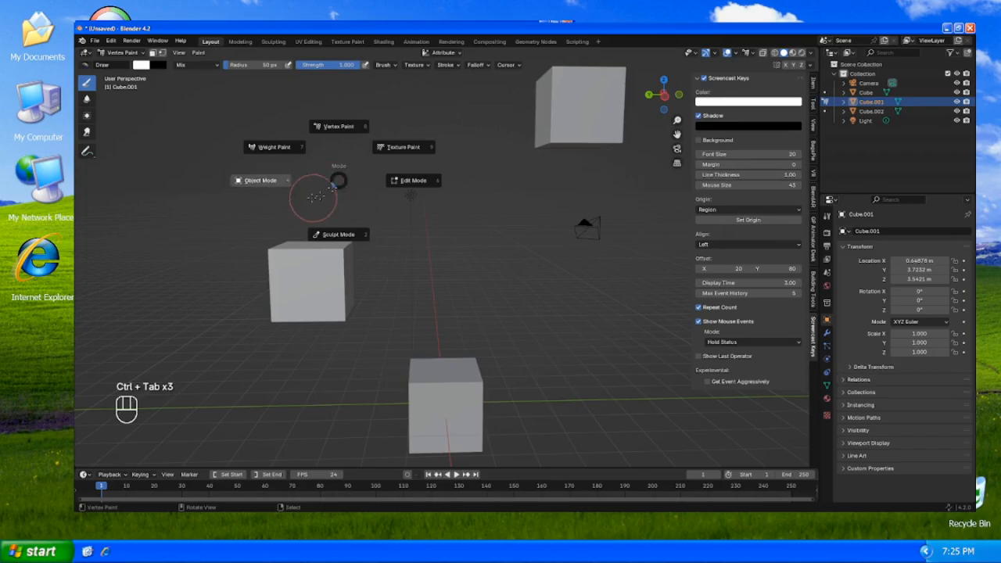
{"action": "left_click", "coordinate": [301, 186]}
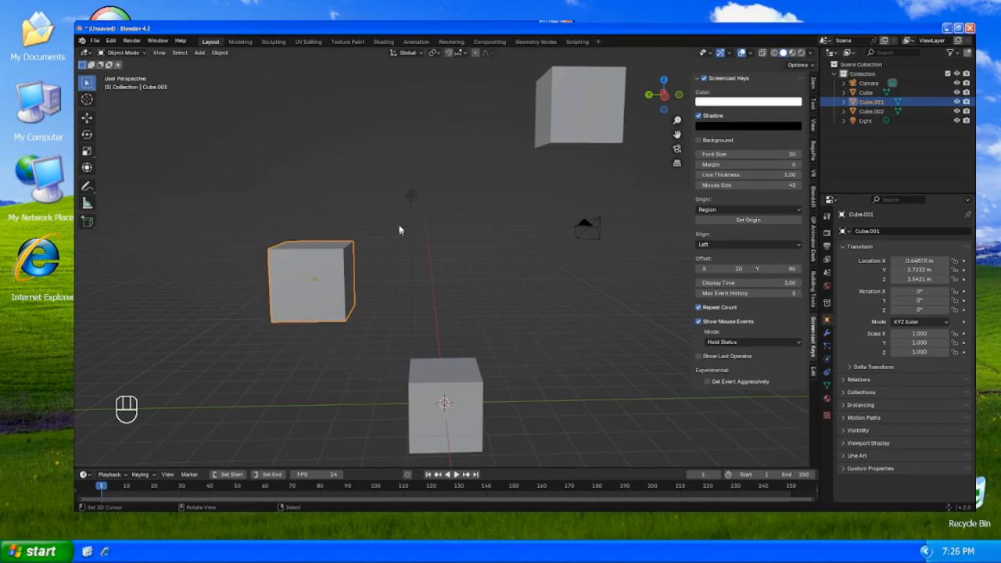
- Look over the view pie menu without choosing, and view the scene from the front, right and top
{"action": "key", "text": "grave"}
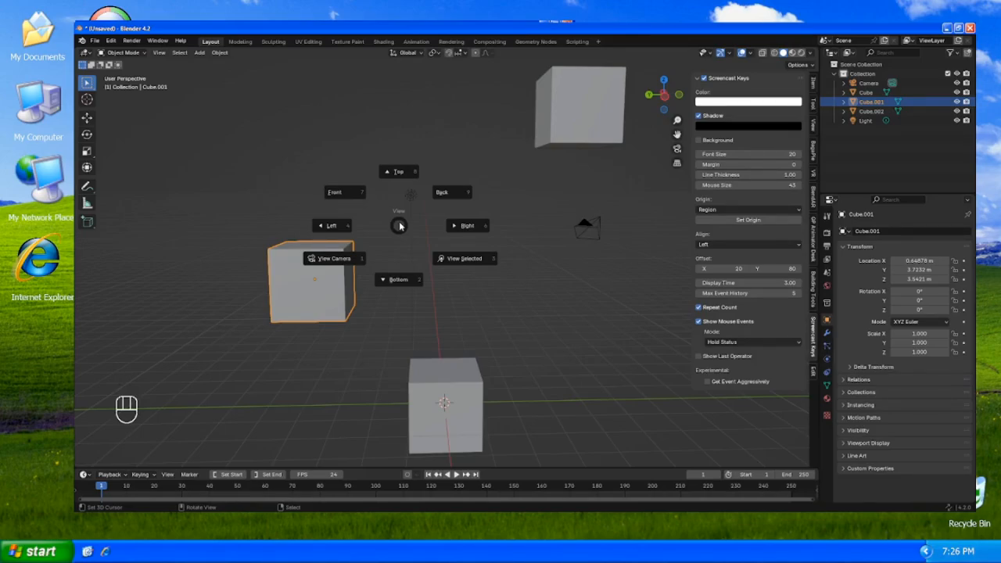
{"action": "left_click", "coordinate": [400, 226]}
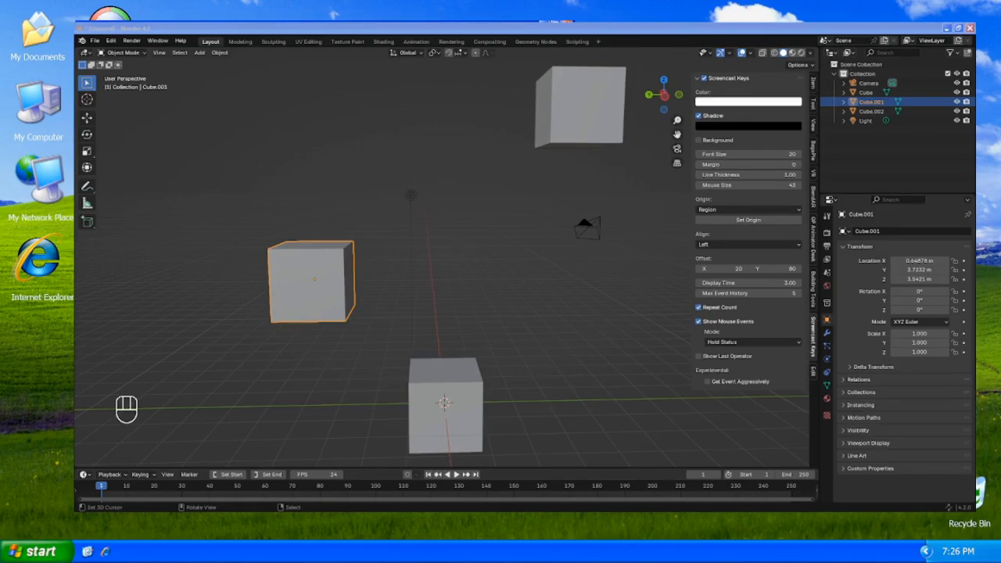
{"action": "key", "text": "KP_1"}
{"action": "key", "text": "KP_3"}
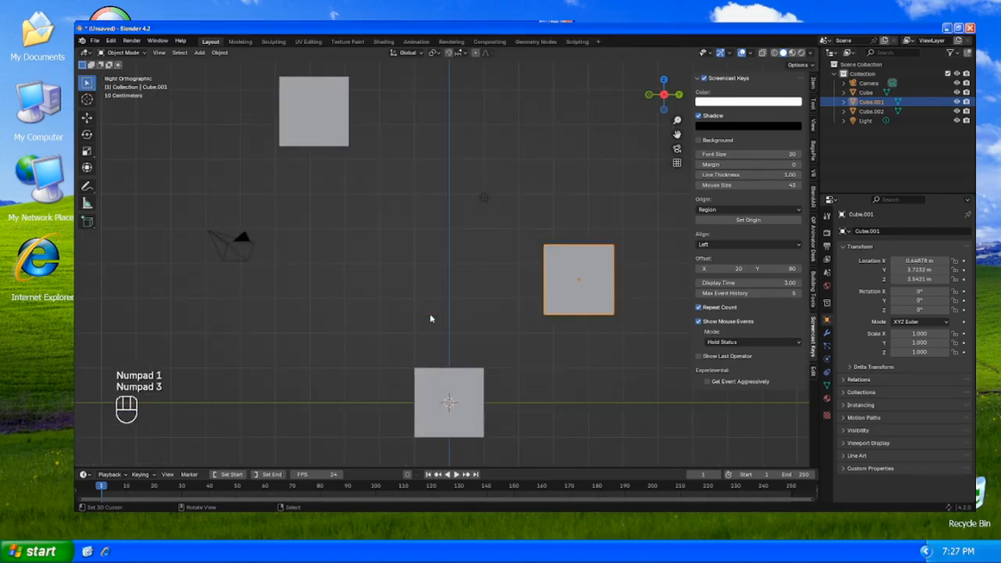
{"action": "key", "text": "KP_7"}
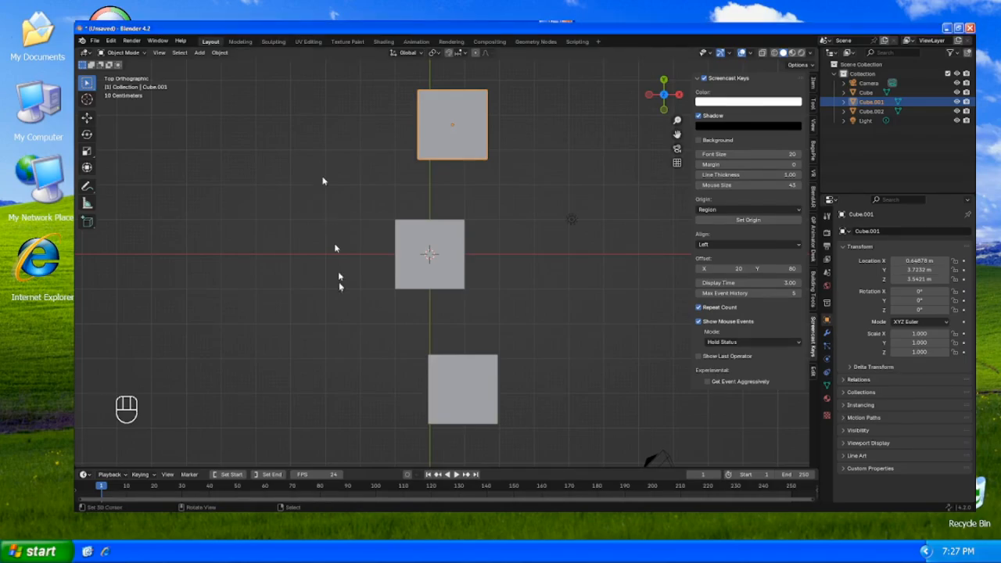
- Hide the sidebar and show the scene from the back, left and bottom
{"action": "key", "text": "n"}
{"action": "key", "text": "ctrl+KP_1"}
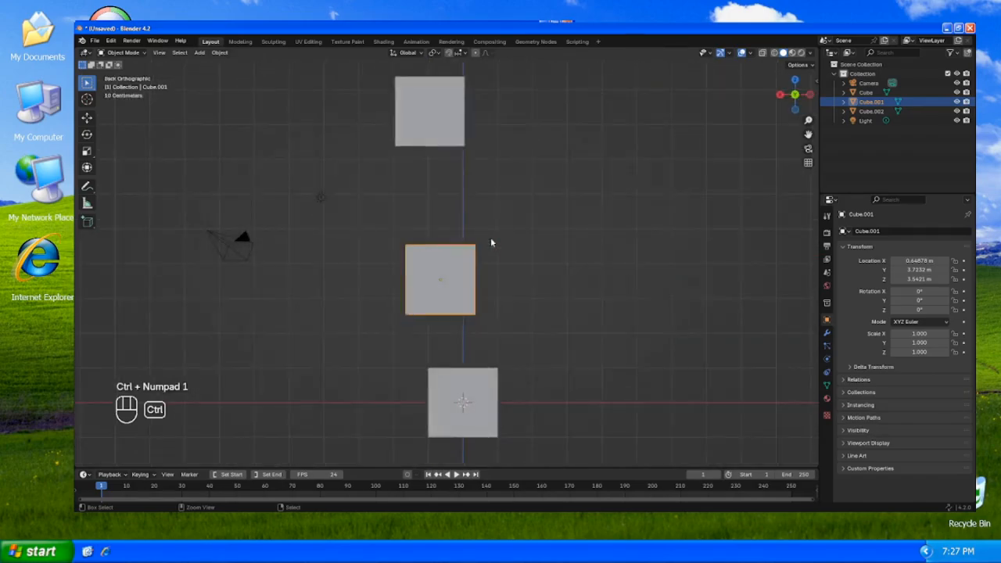
{"action": "key", "text": "ctrl+KP_3"}
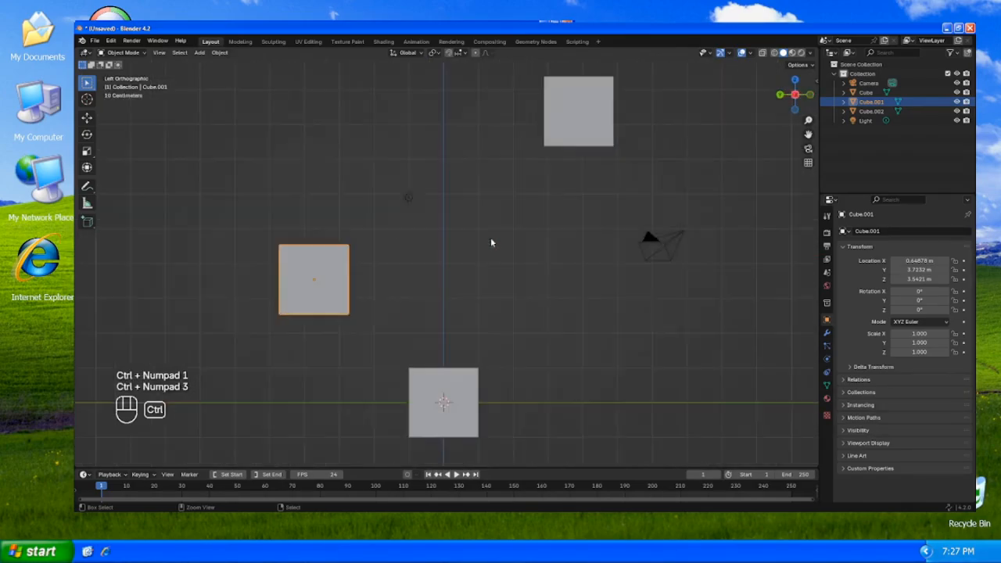
{"action": "key", "text": "ctrl+KP_7"}
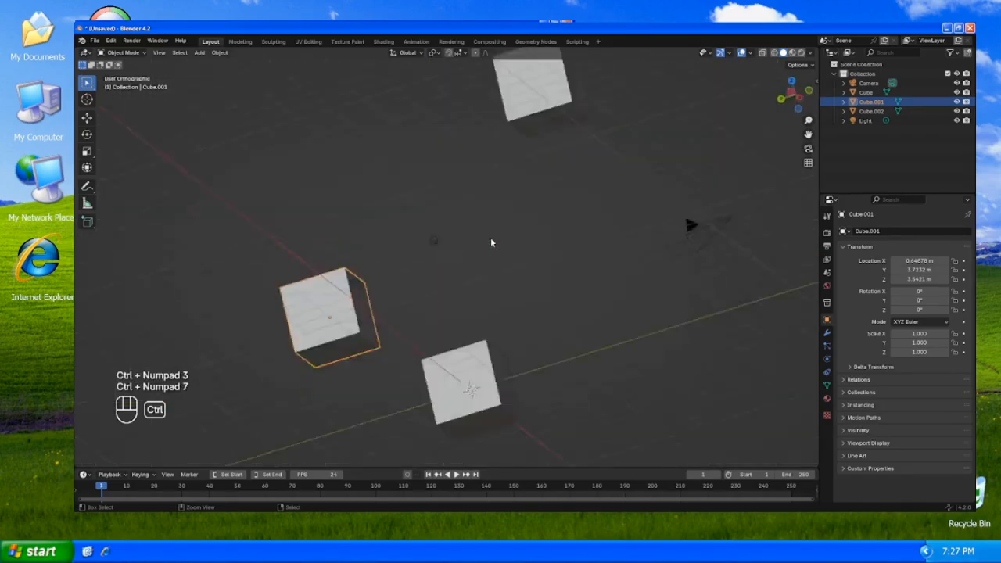
- Orbit the view in fixed increments: three steps down, three left, four right and six up
{"action": "key", "text": "KP_2"}
{"action": "key", "text": "KP_2"}
{"action": "key", "text": "KP_2"}
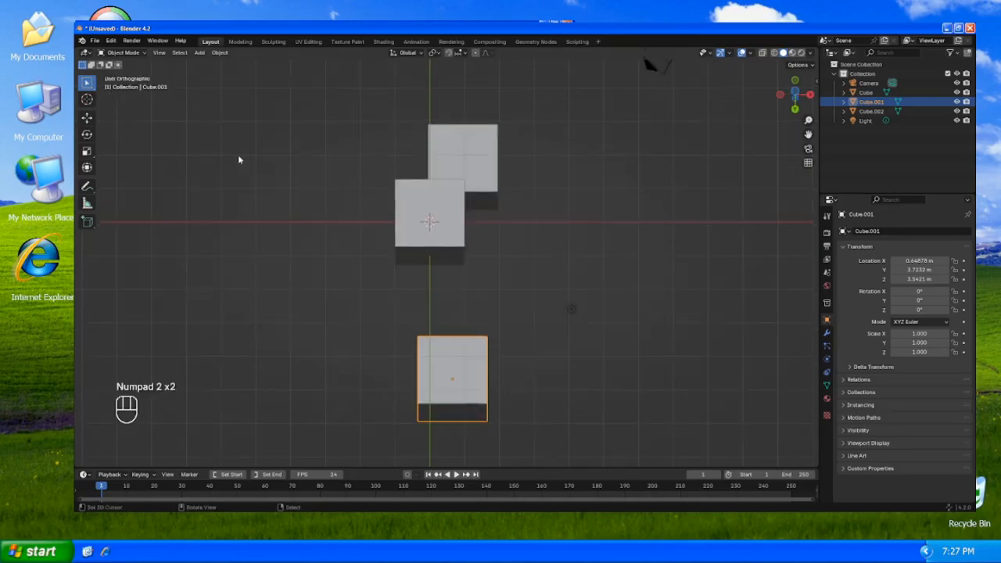
{"action": "key", "text": "KP_4"}
{"action": "key", "text": "KP_4"}
{"action": "key", "text": "KP_4"}
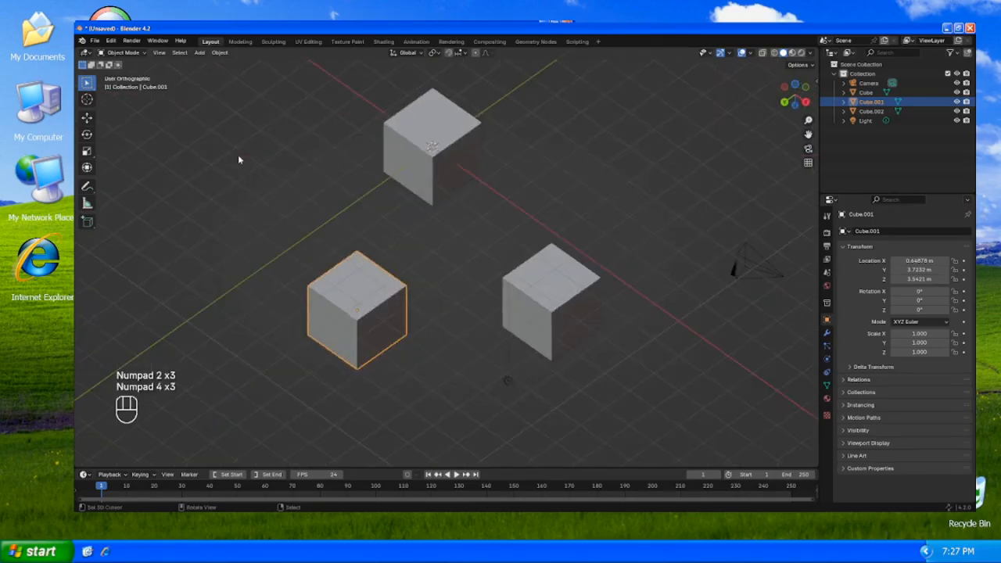
{"action": "key", "text": "KP_6"}
{"action": "key", "text": "KP_6"}
{"action": "key", "text": "KP_6"}
{"action": "key", "text": "KP_6"}
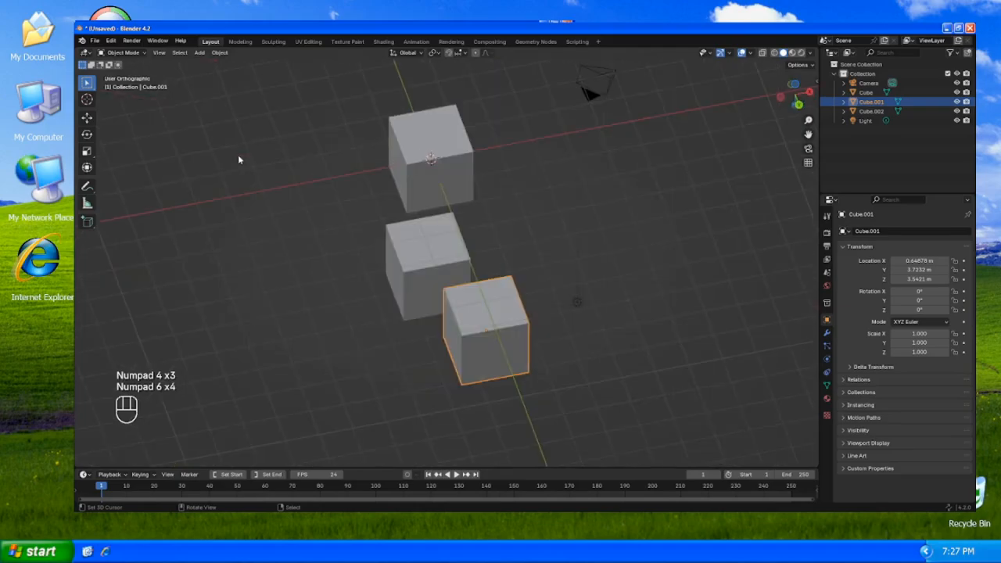
{"action": "key", "text": "KP_8"}
{"action": "key", "text": "KP_8"}
{"action": "key", "text": "KP_8"}
{"action": "key", "text": "KP_8"}
{"action": "key", "text": "KP_8"}
{"action": "key", "text": "KP_8"}
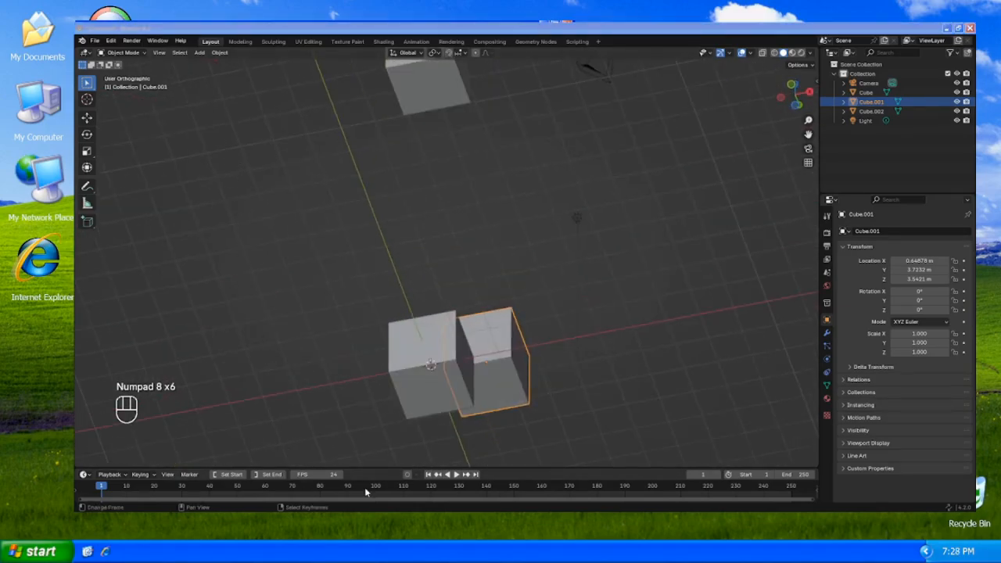
- Toggle the view to perspective projection and back to orthographic
{"action": "key", "text": "KP_5"}
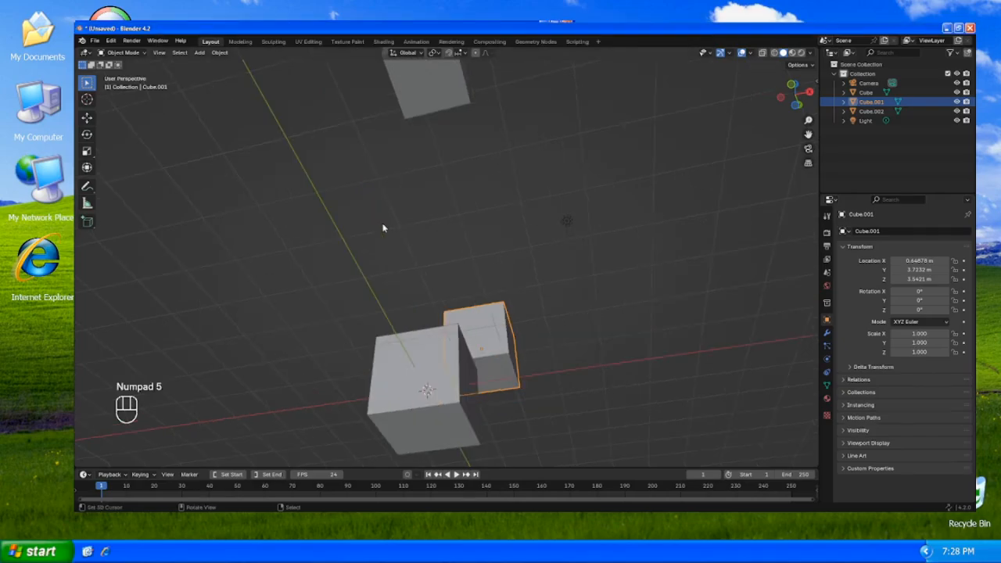
{"action": "key", "text": "KP_5"}
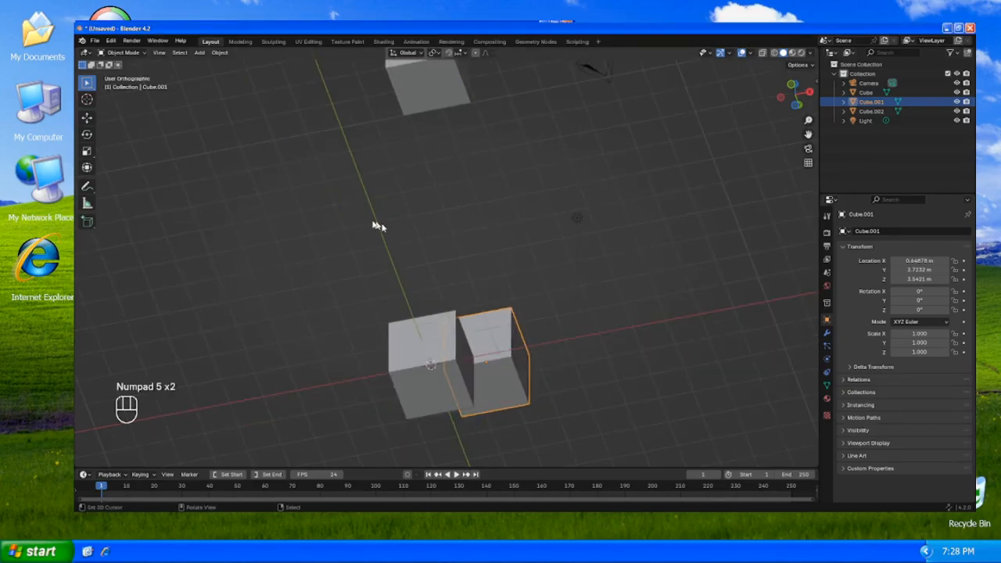
- View the three cubes from above, then through the scene camera, and return to the regular orthographic view
{"action": "middle_click_drag", "start_coordinate": [488, 273], "coordinate": [527, 350]}
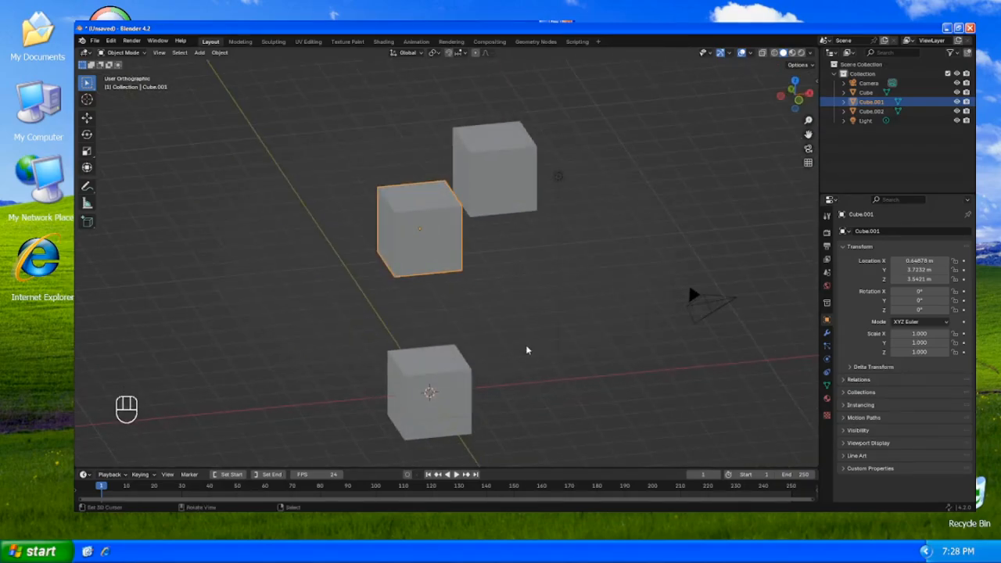
{"action": "key", "text": "KP_5"}
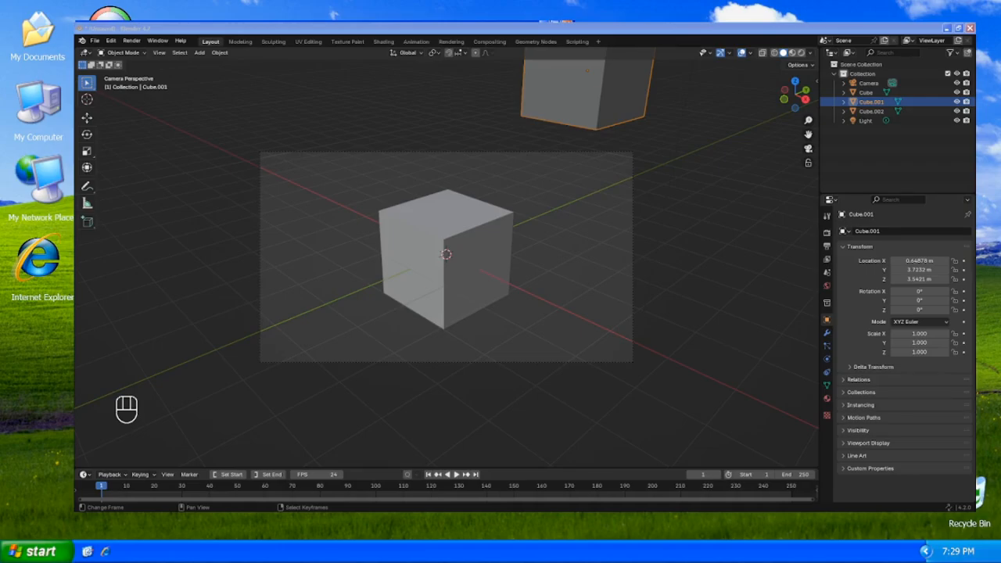
{"action": "key", "text": "KP_0"}
- Add a second camera to the scene and move it out of the cube at the world origin
{"action": "key", "text": "shift+a"}
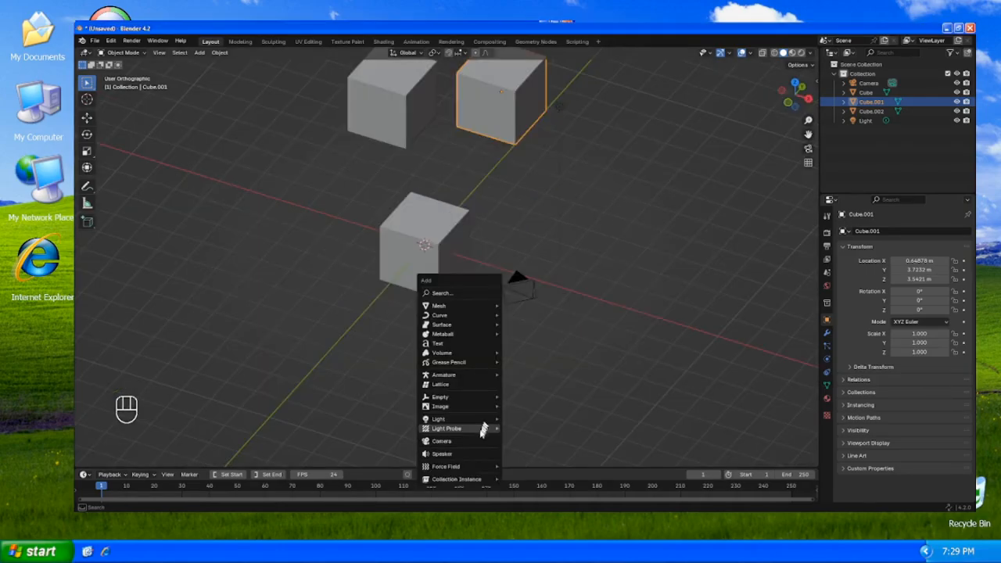
{"action": "left_click", "coordinate": [477, 440]}
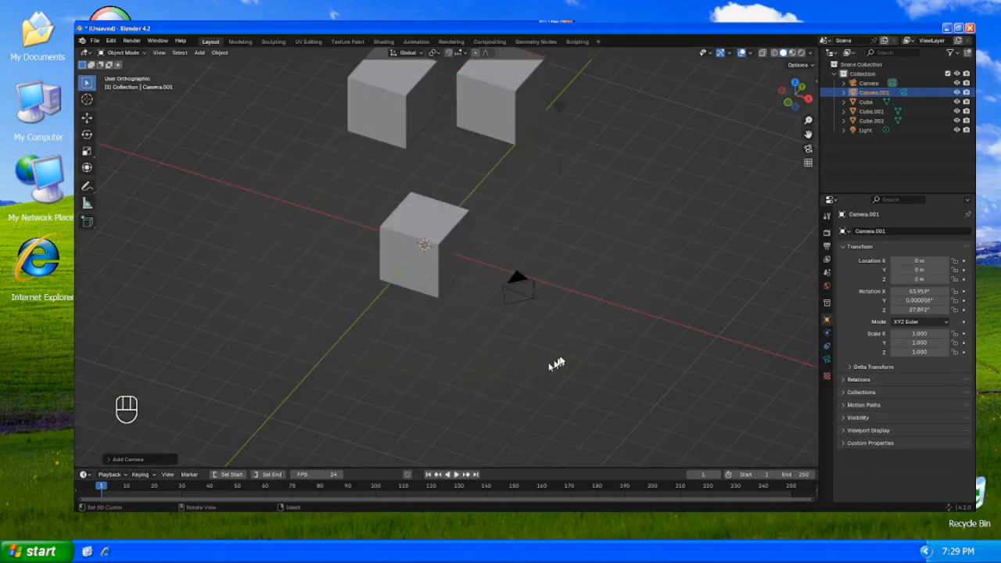
{"action": "key", "text": "g"}
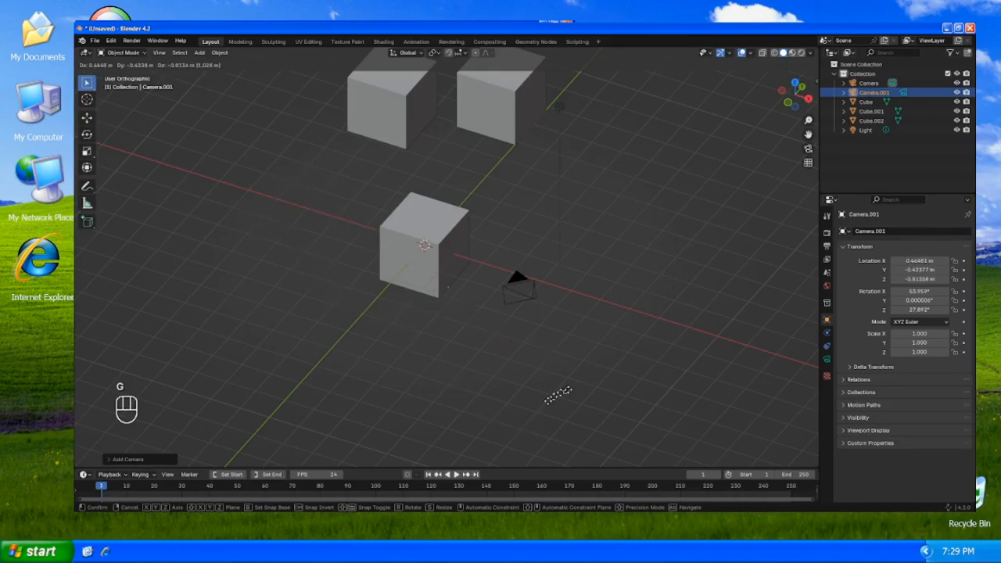
{"action": "left_click", "coordinate": [572, 380]}
{"action": "middle_click_drag", "start_coordinate": [571, 380], "coordinate": [478, 349]}
{"action": "key", "text": "g"}
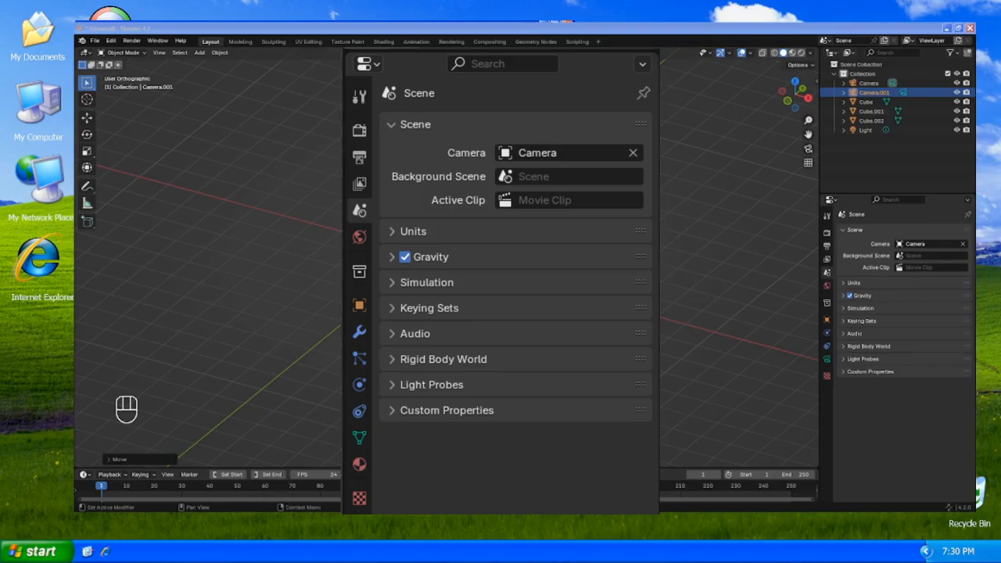
- Switch the scene's active camera to Camera.001 and back to Camera
{"action": "left_click", "coordinate": [913, 244]}
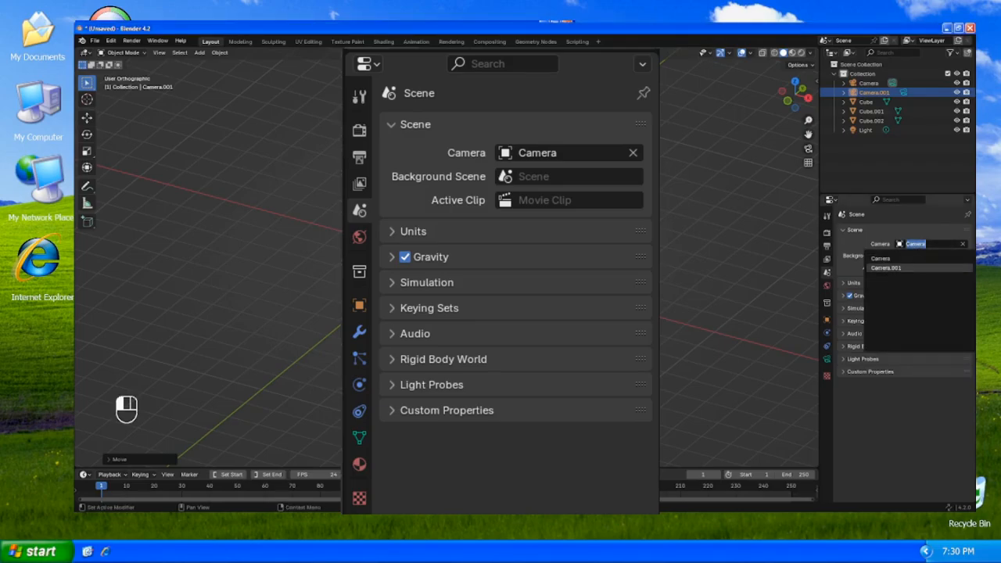
{"action": "left_click", "coordinate": [911, 268]}
{"action": "left_click", "coordinate": [910, 244]}
{"action": "left_click", "coordinate": [908, 259]}
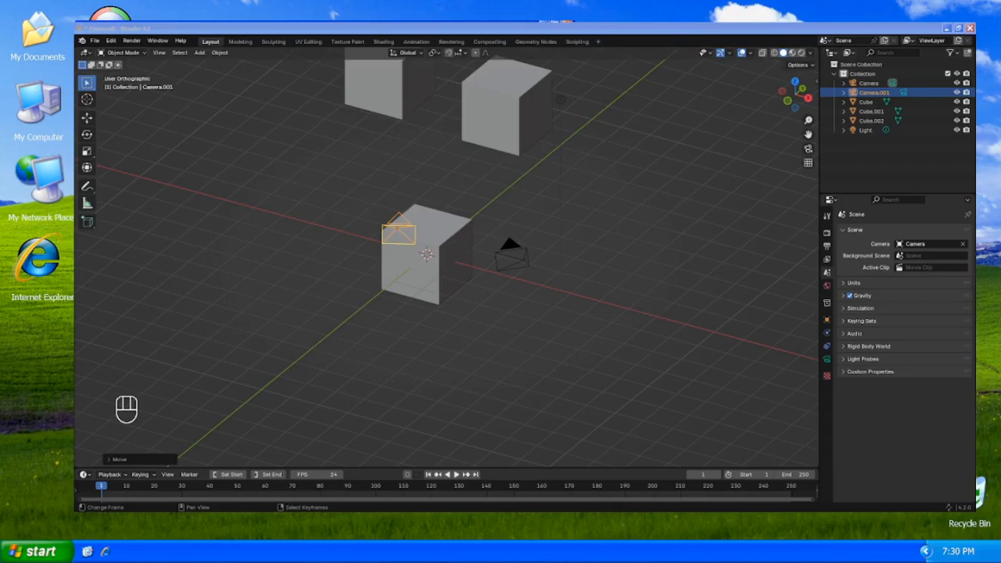
- Align the active camera to a viewpoint facing along the X axis, slightly above the cubes, and leave the camera view
{"action": "left_click", "coordinate": [352, 25]}
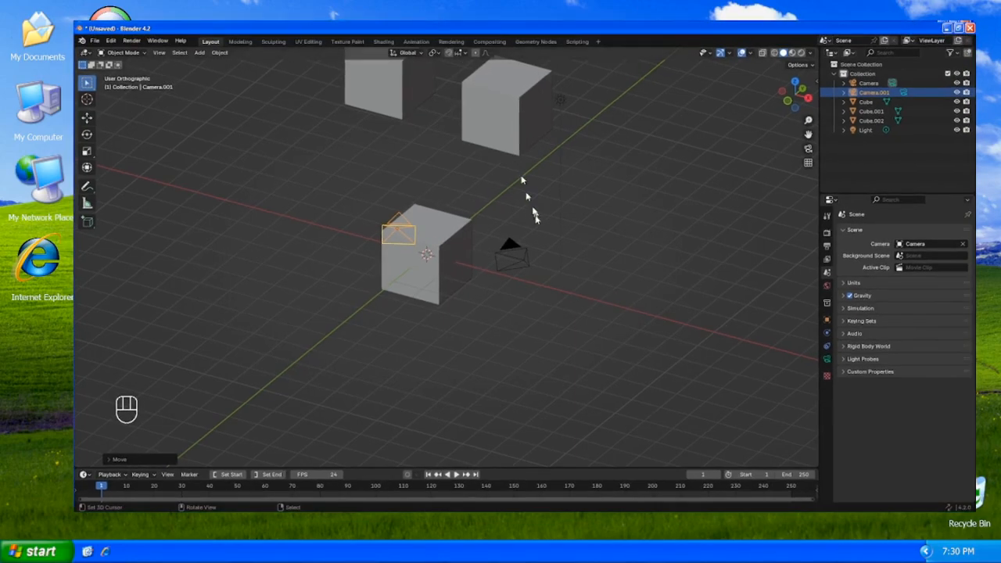
{"action": "middle_click_drag", "start_coordinate": [530, 201], "coordinate": [462, 206]}
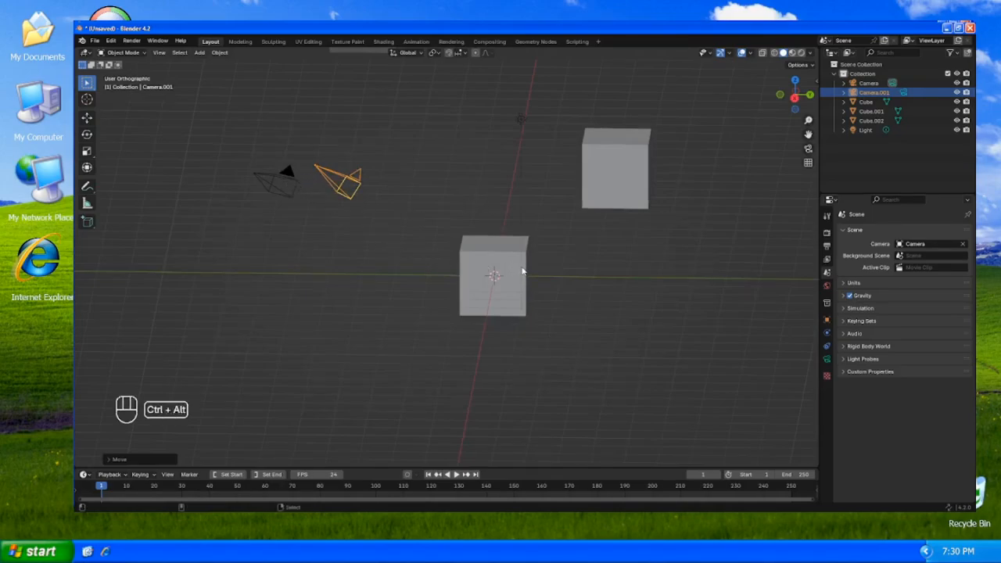
{"action": "key", "text": "ctrl+alt+KP_0"}
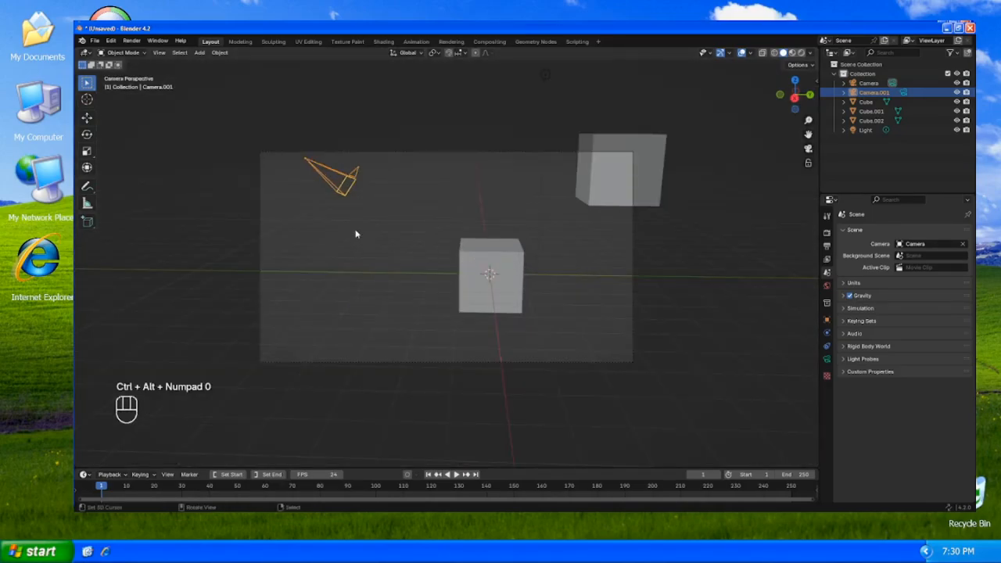
{"action": "middle_click_drag", "start_coordinate": [357, 232], "coordinate": [485, 219]}
- Make Camera.001 the scene's active camera and align it to the current viewpoint
{"action": "left_click", "coordinate": [929, 244]}
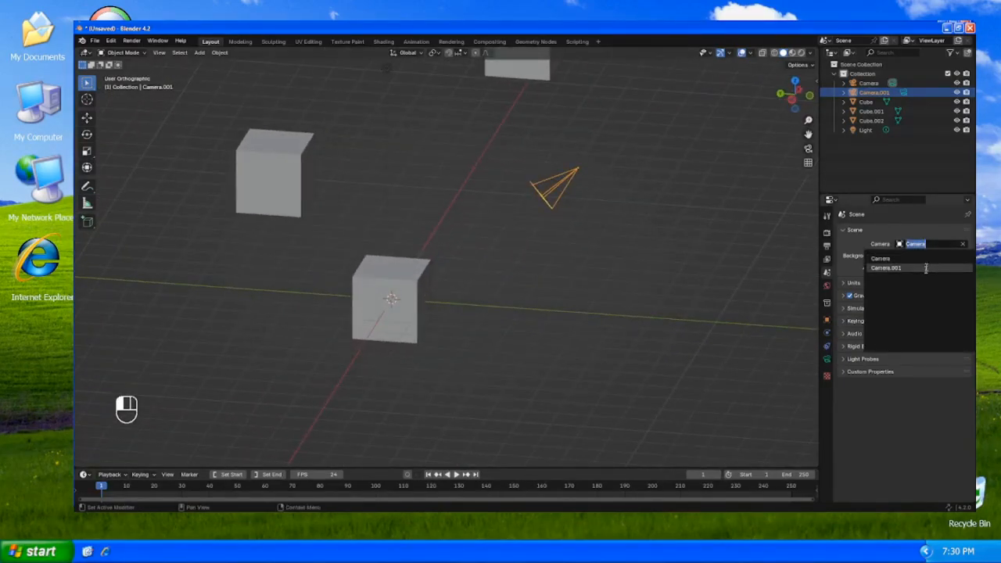
{"action": "left_click", "coordinate": [924, 267]}
{"action": "mouse_move", "coordinate": [521, 254]}
{"action": "middle_mouse_down"}
{"action": "mouse_move", "coordinate": [509, 259]}
{"action": "mouse_move", "coordinate": [595, 243]}
{"action": "mouse_move", "coordinate": [582, 229]}
{"action": "mouse_move", "coordinate": [550, 230]}
{"action": "mouse_move", "coordinate": [512, 279]}
{"action": "mouse_move", "coordinate": [512, 242]}
{"action": "middle_mouse_up"}
{"action": "key", "text": "ctrl+alt+KP_0"}
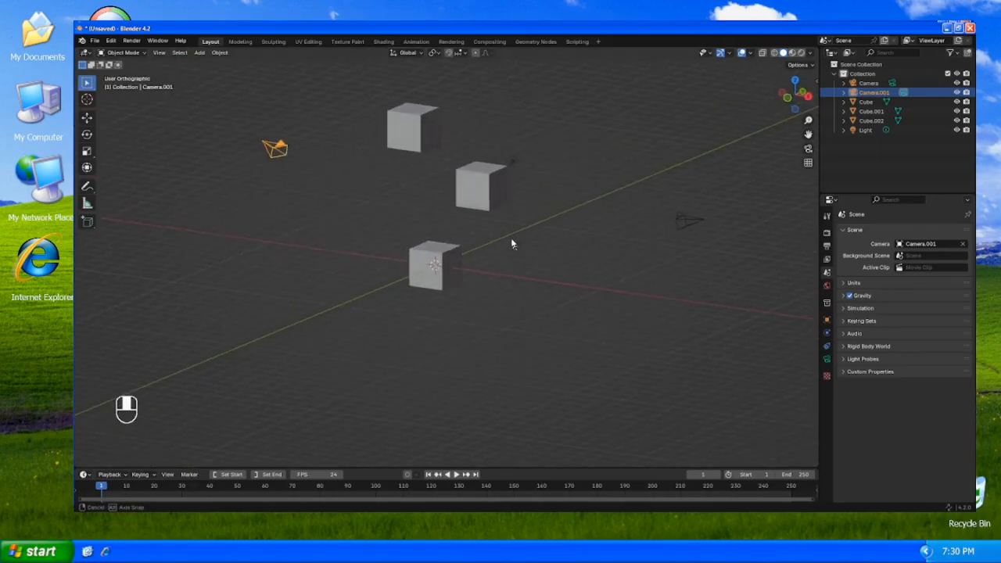
- Set the scene's active camera back to Camera, select that camera and look through it
{"action": "left_click", "coordinate": [931, 243]}
{"action": "left_click", "coordinate": [907, 255]}
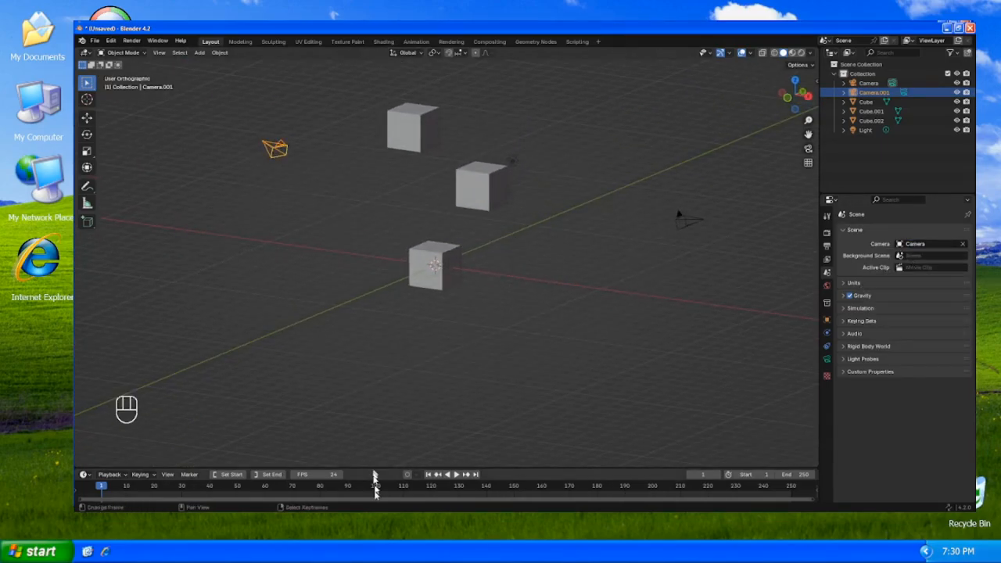
{"action": "left_click", "coordinate": [680, 219]}
{"action": "key", "text": "KP_0"}
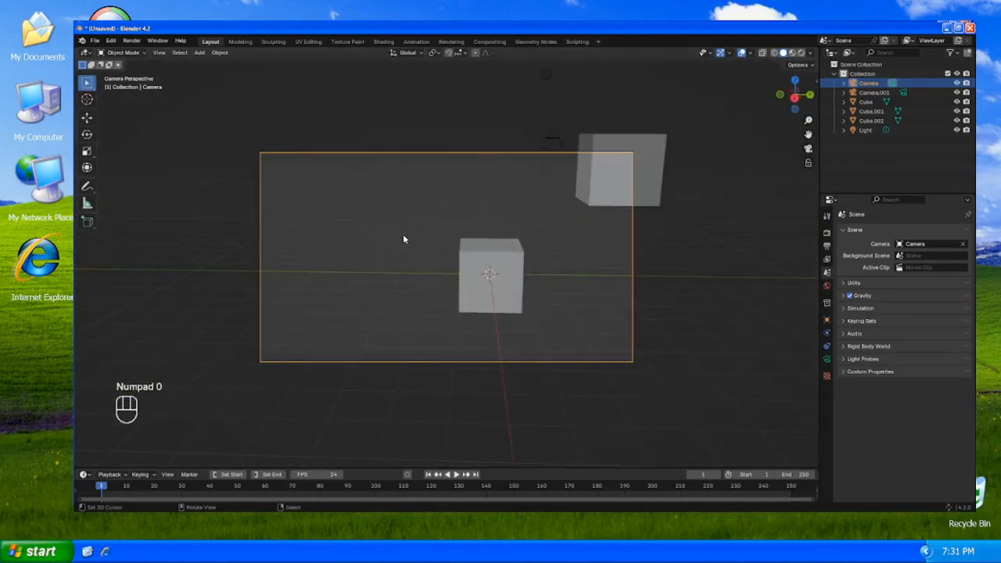
- Try to move the selected camera freely while looking through it
{"action": "key", "text": "g"}
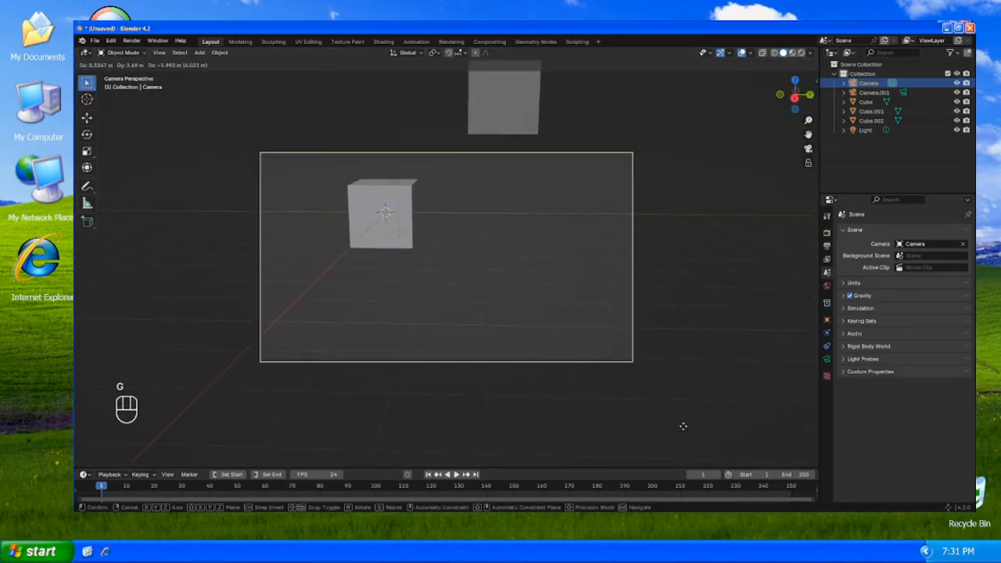
{"action": "left_click", "coordinate": [499, 235]}
- Turn on snapping and use walk navigation to move the camera forward, backward and sideways around the cubes
{"action": "key", "text": "shift+Tab"}
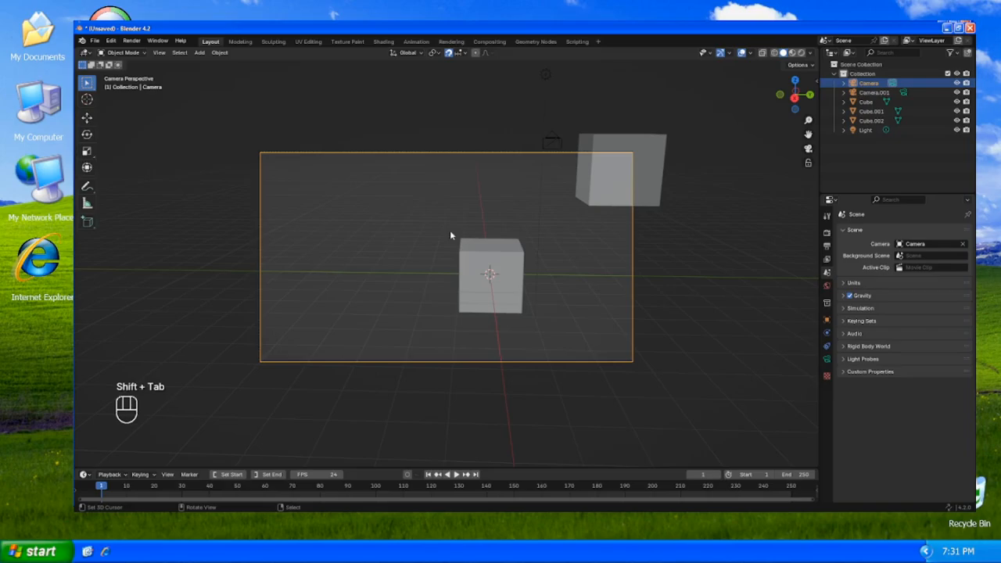
{"action": "key", "text": "shift+grave"}
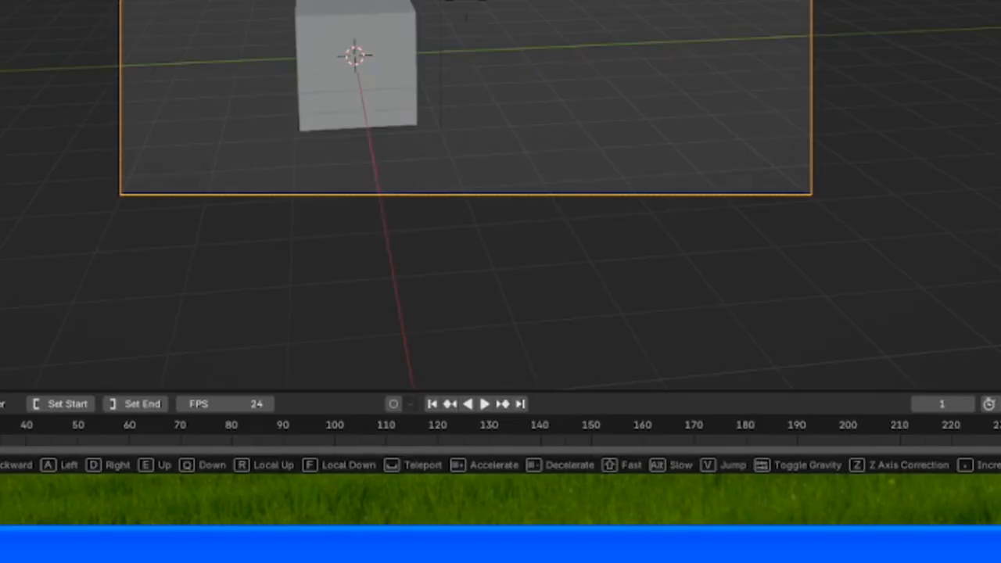
{"action": "key", "text": "w"}
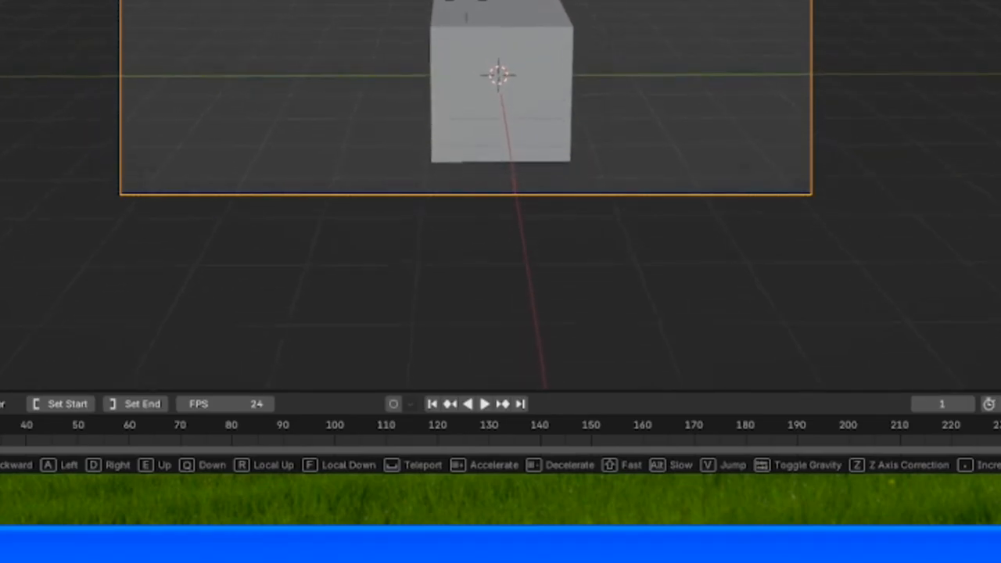
{"action": "key", "text": "s"}
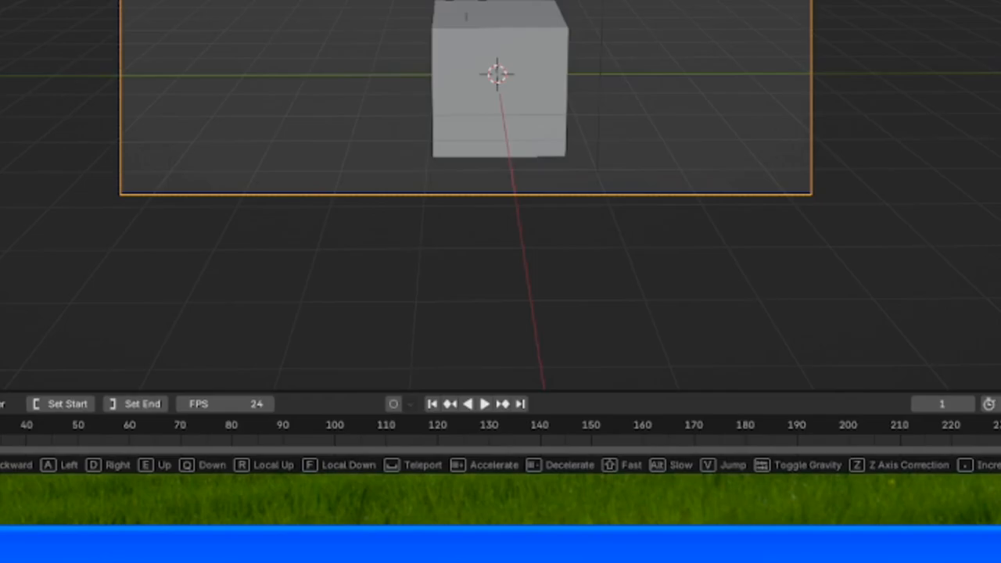
{"action": "key", "text": "s"}
{"action": "key", "text": "w"}
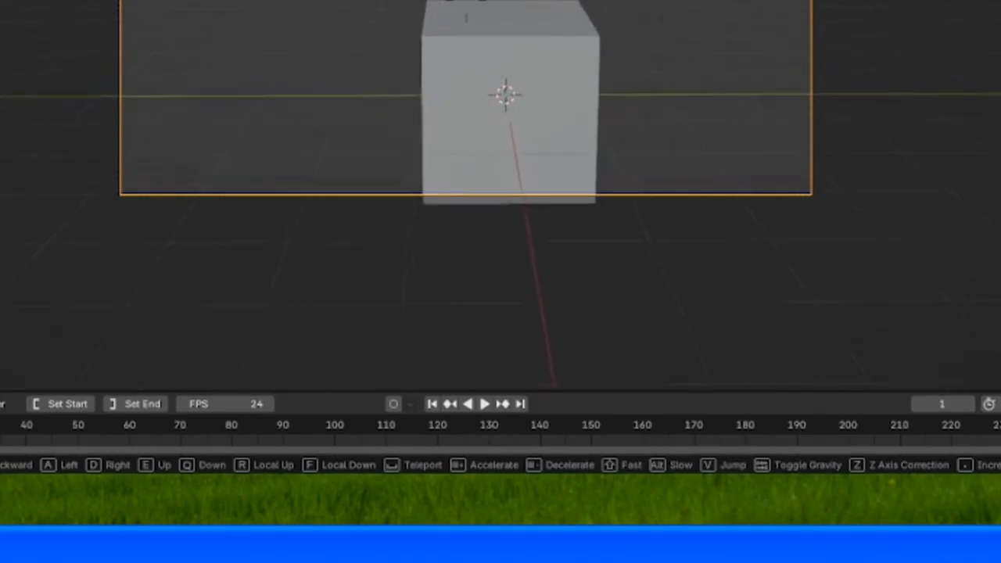
{"action": "key", "text": "s"}
{"action": "key", "text": "s"}
{"action": "key", "text": "d"}
{"action": "key", "text": "a"}
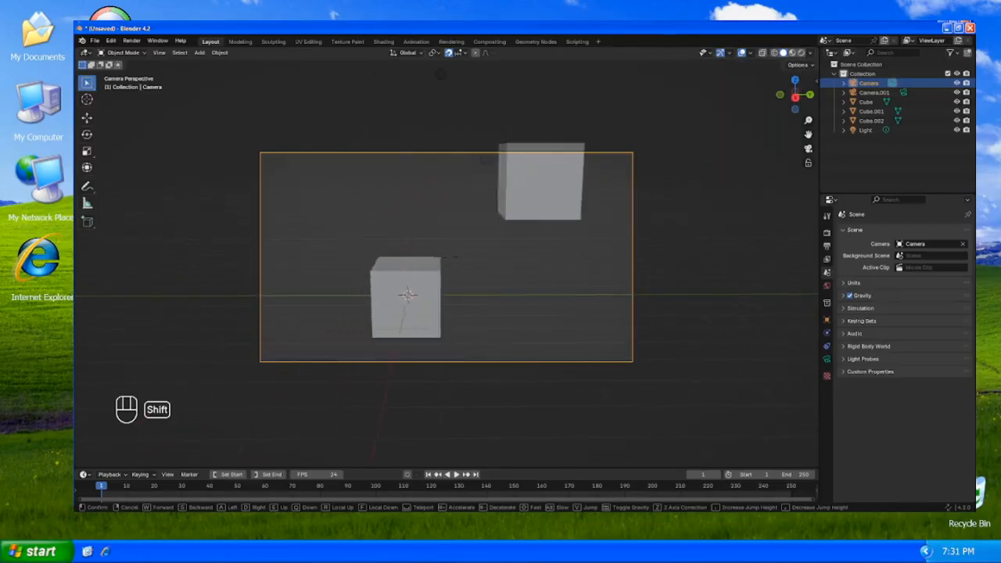
{"action": "key", "text": "d"}
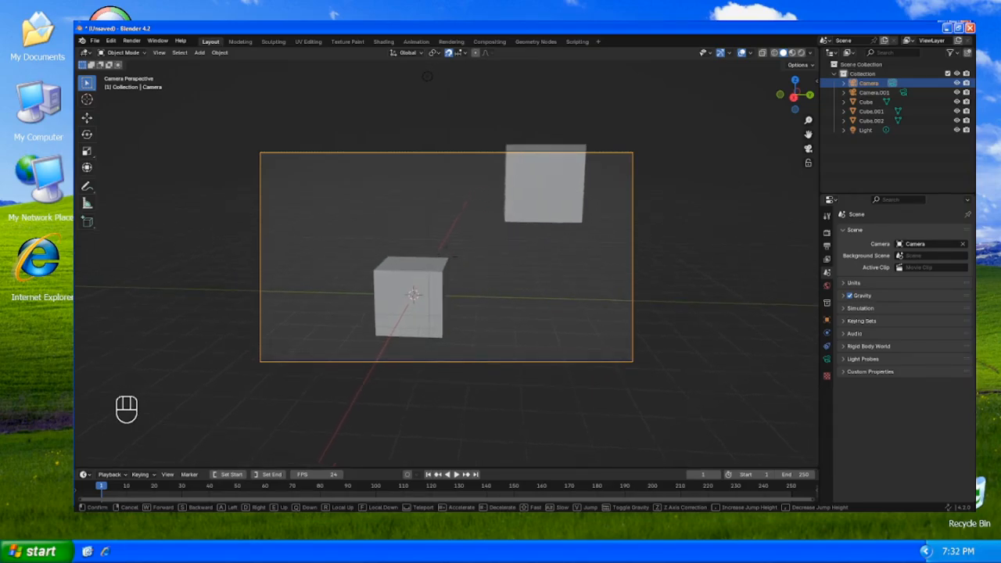
- Walk the camera forward and backward at normal and fast speed, and accept its new placement
{"action": "key", "text": "w"}
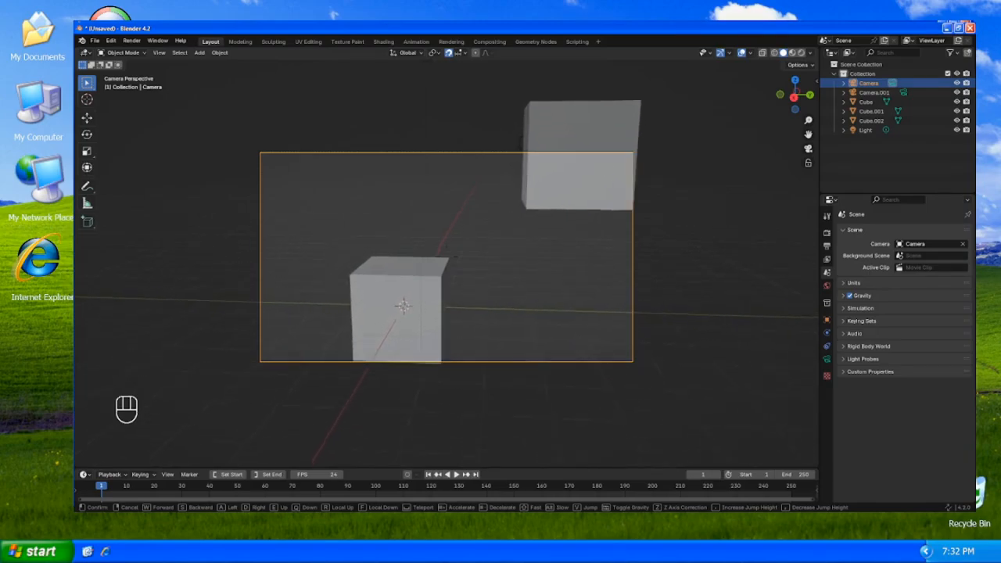
{"action": "key", "text": "shift+s"}
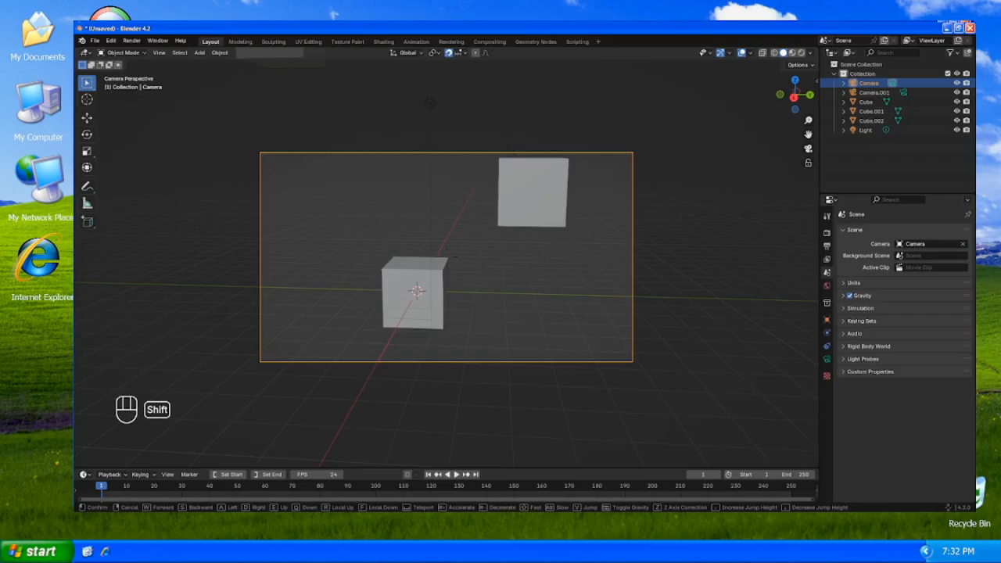
{"action": "key", "text": "shift+w"}
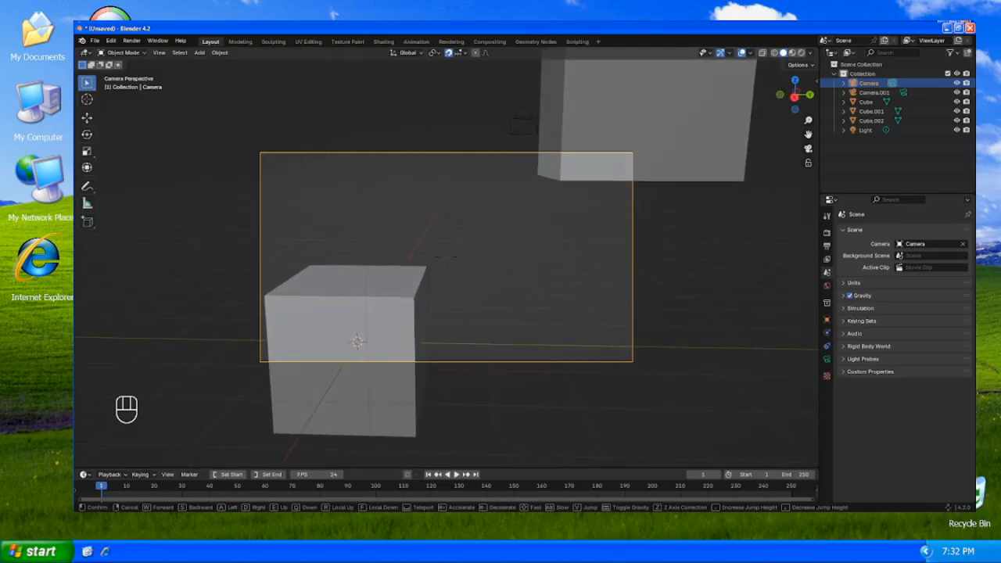
{"action": "key", "text": "s"}
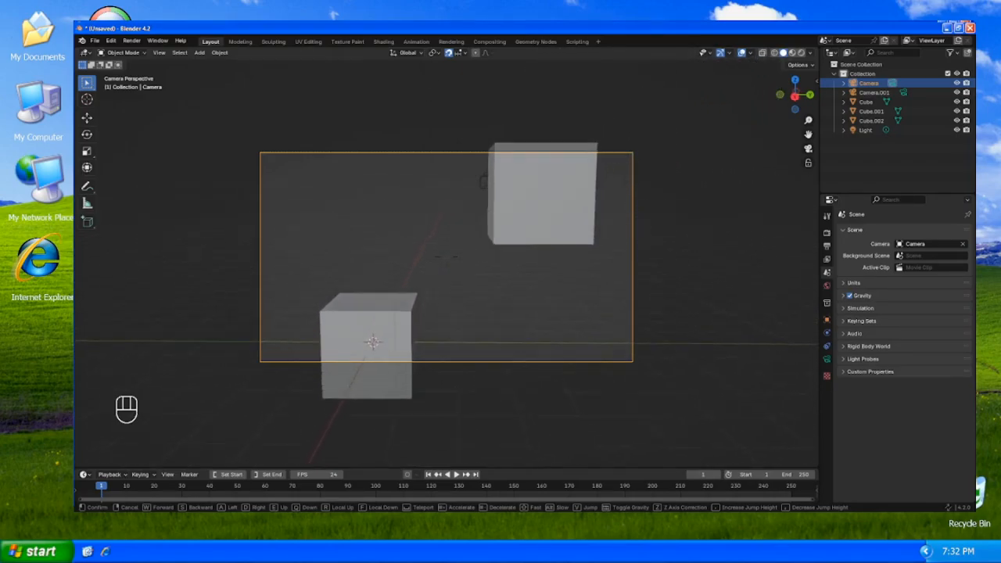
{"action": "left_click", "coordinate": [446, 256]}
- Leave the camera view and snap the 3D cursor to the world origin
{"action": "middle_click_drag", "start_coordinate": [435, 265], "coordinate": [396, 313]}
{"action": "key", "text": "shift+s"}
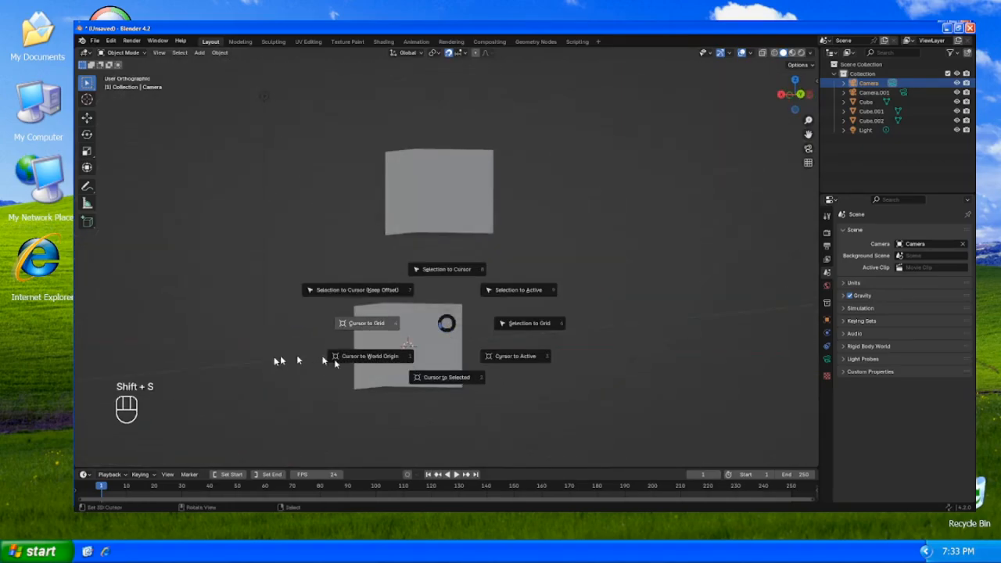
{"action": "left_click", "coordinate": [394, 366]}
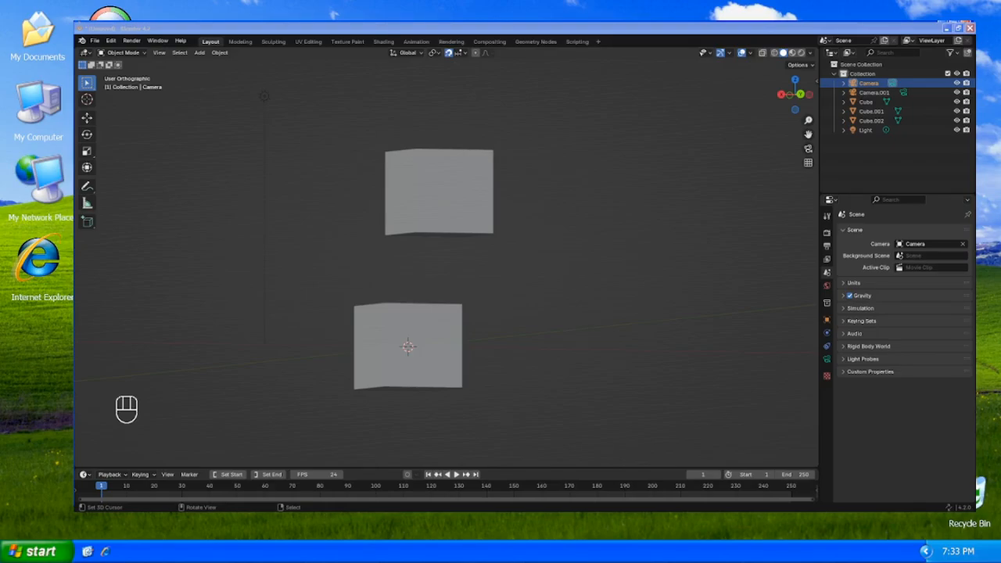
{"action": "left_click", "coordinate": [308, 32]}
- Select the cube at the world origin and try moving it with snapping on
{"action": "middle_click_drag", "start_coordinate": [492, 268], "coordinate": [538, 302]}
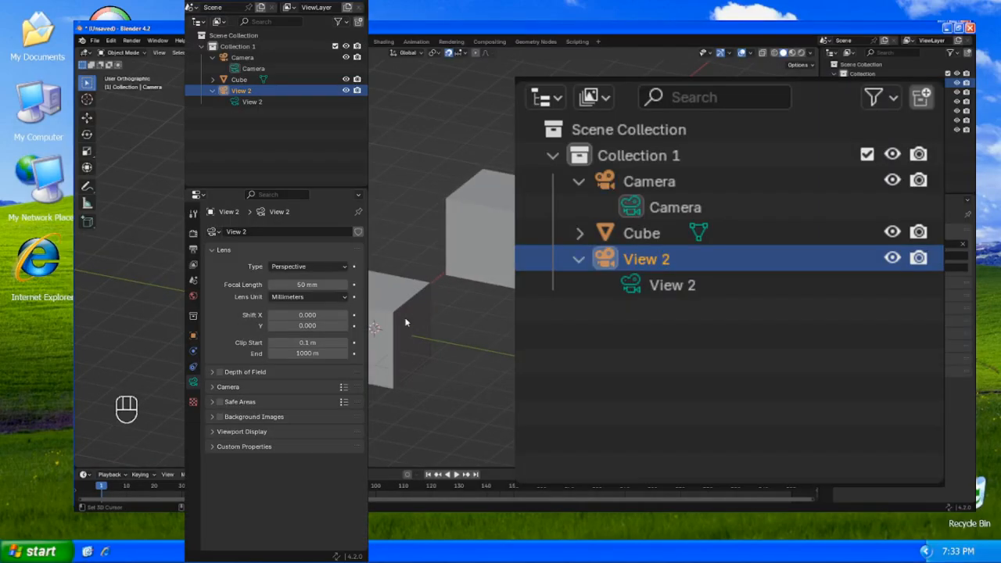
{"action": "left_click", "coordinate": [405, 317]}
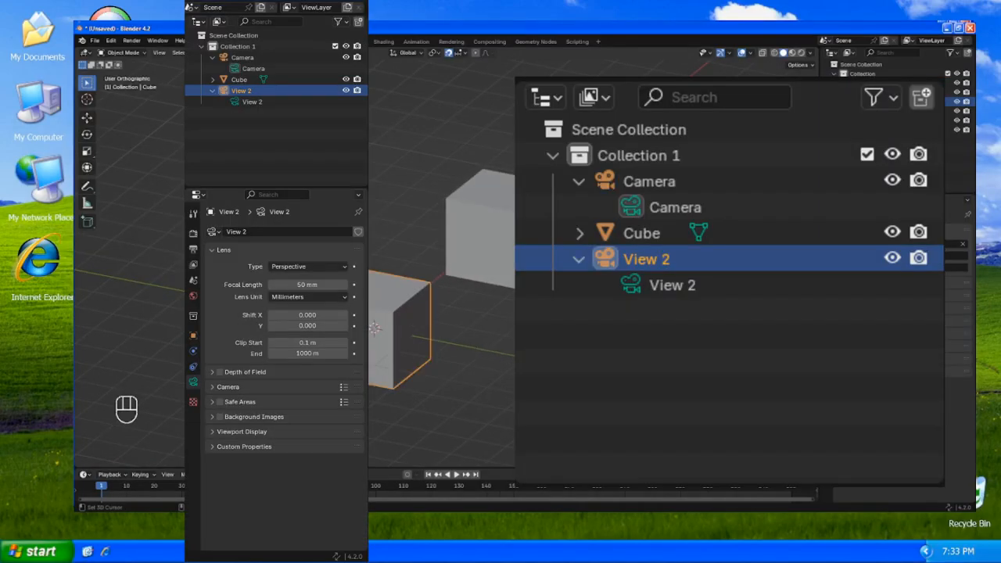
{"action": "key", "text": "g"}
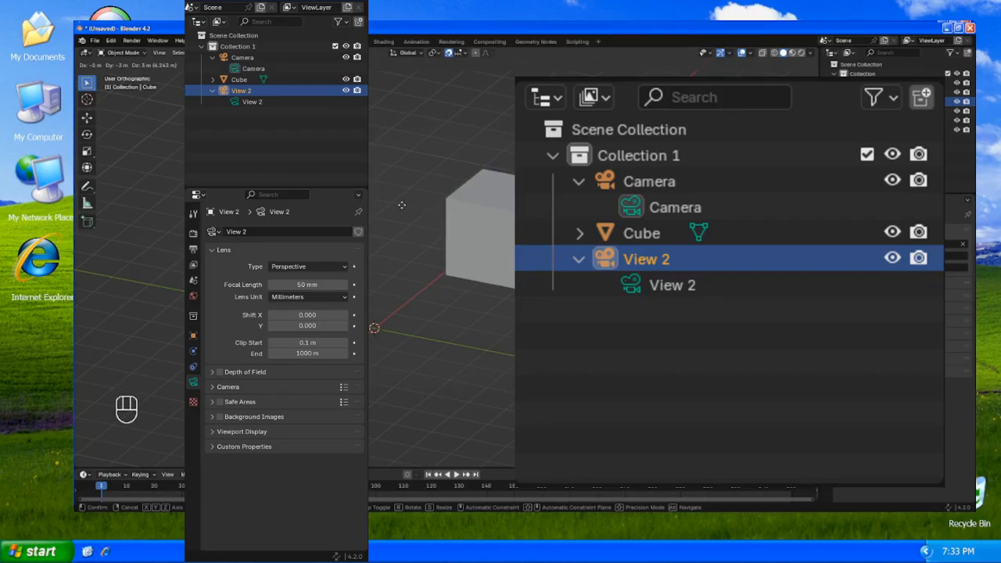
{"action": "right_click", "coordinate": [401, 205]}
- Turn off snapping and move the selected cube freely, about -4.18 m in Y and 3.94 m in Z
{"action": "key", "text": "shift+Tab"}
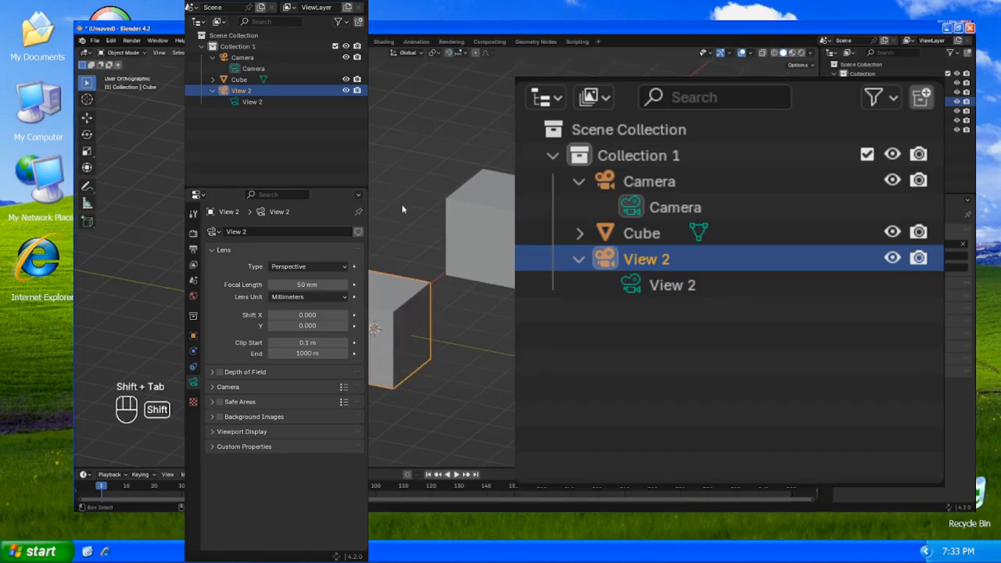
{"action": "key", "text": "g"}
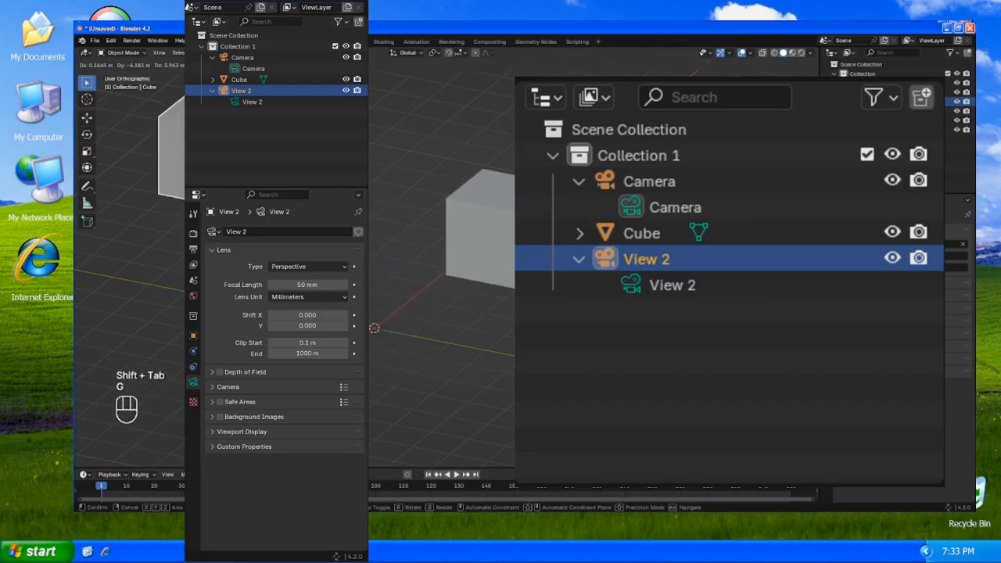
{"action": "left_click", "coordinate": [422, 279]}
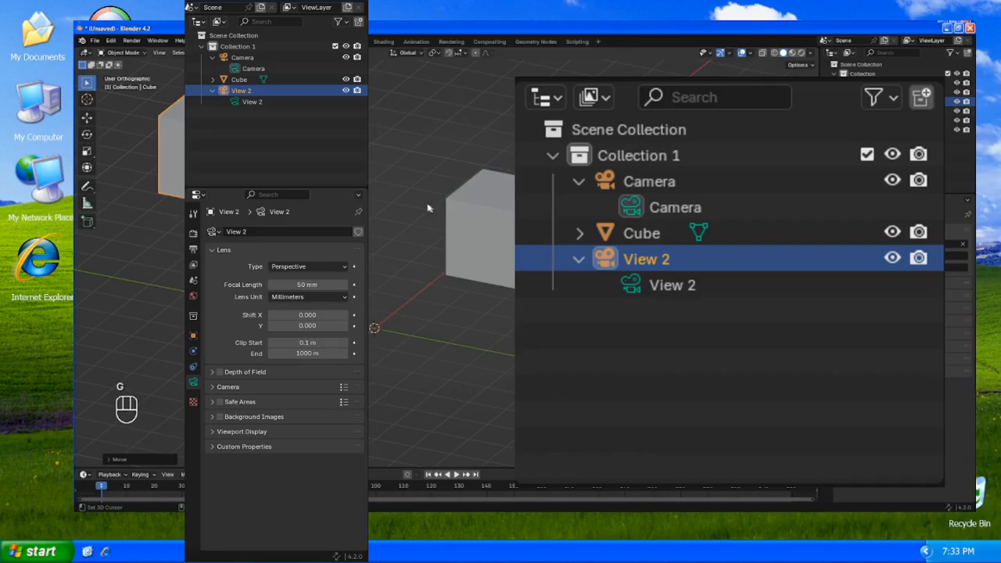
- Snap the scene object named Camera to the 3D cursor and move it freely from there
{"action": "left_click", "coordinate": [867, 82]}
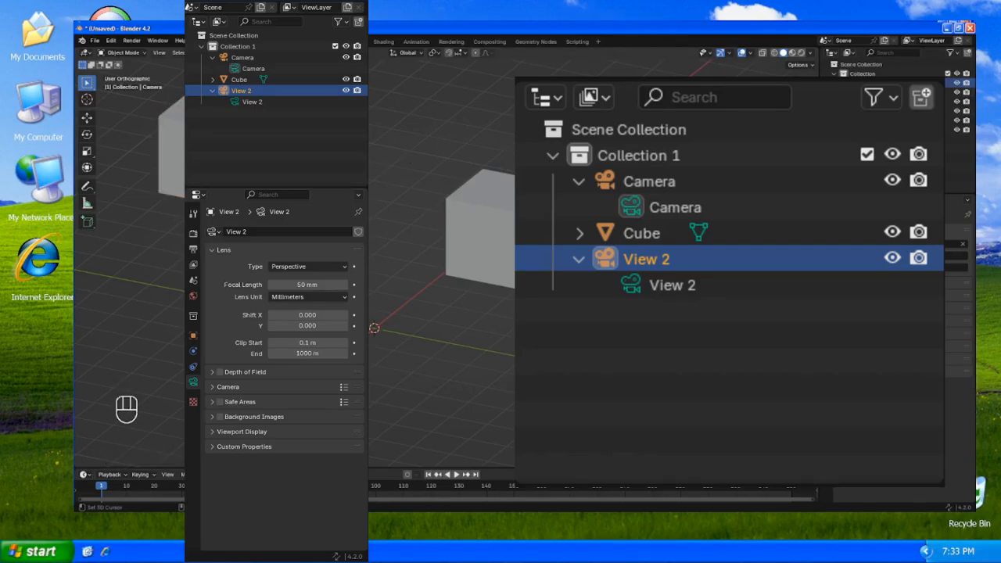
{"action": "key", "text": "shift+s"}
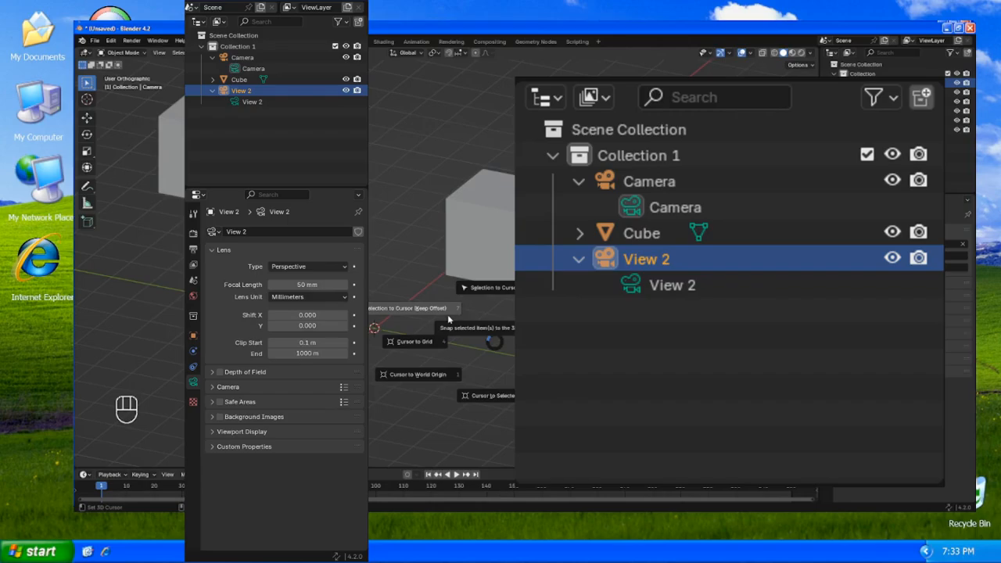
{"action": "left_click", "coordinate": [477, 295]}
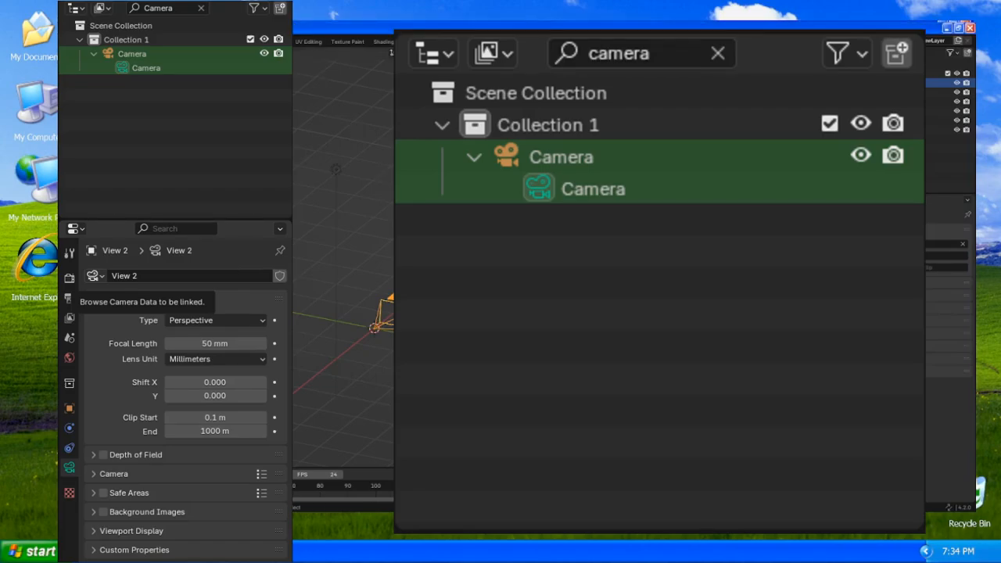
{"action": "key", "text": "g"}
{"action": "left_click", "coordinate": [380, 172]}
- Select the cube that was moved away and snap it to the 3D cursor at the world origin
{"action": "left_click", "coordinate": [403, 205]}
{"action": "key", "text": "shift+s"}
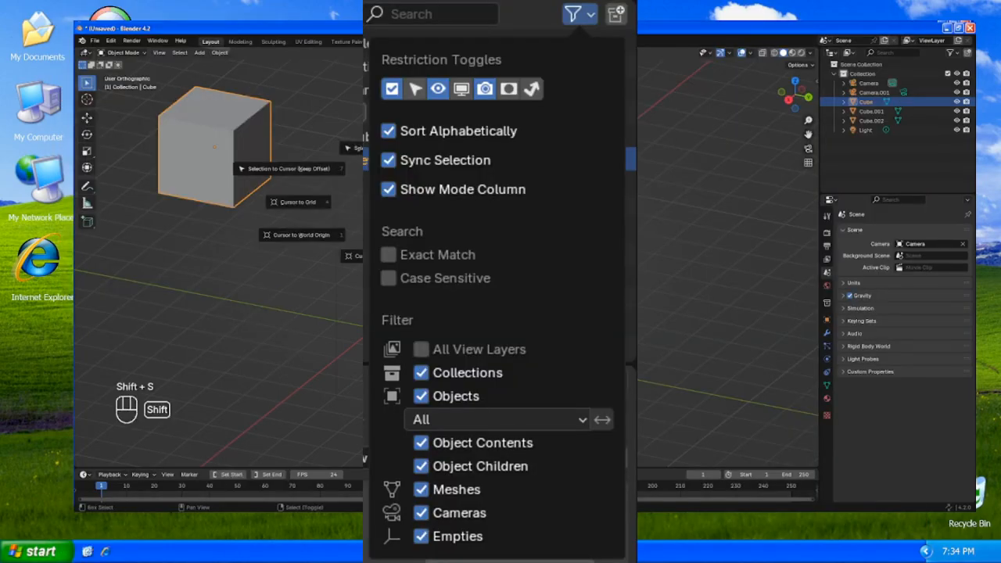
{"action": "left_click", "coordinate": [359, 147]}
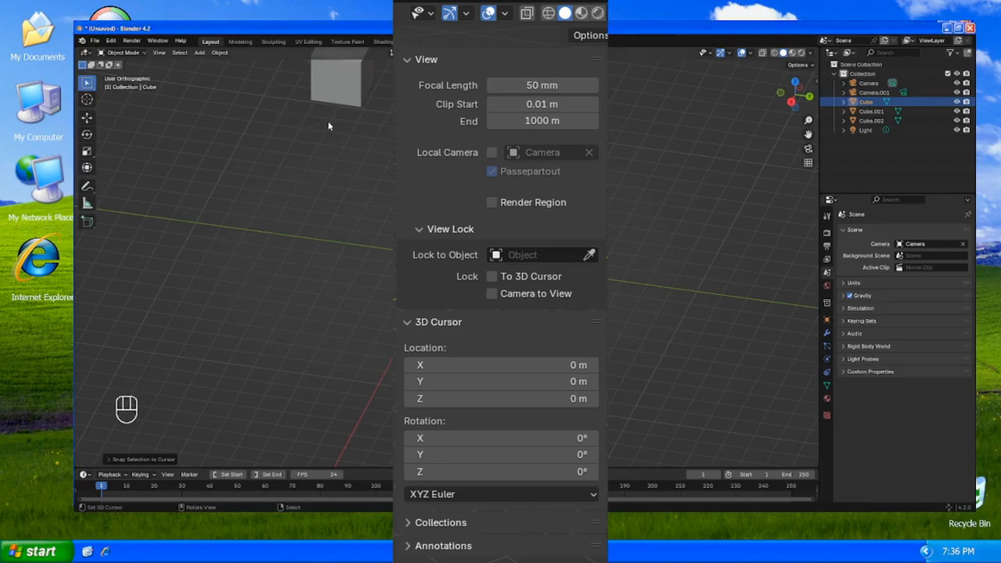
- Display the viewport sidebar's View settings, including the 3D cursor location and rotation
{"action": "key", "text": "n"}
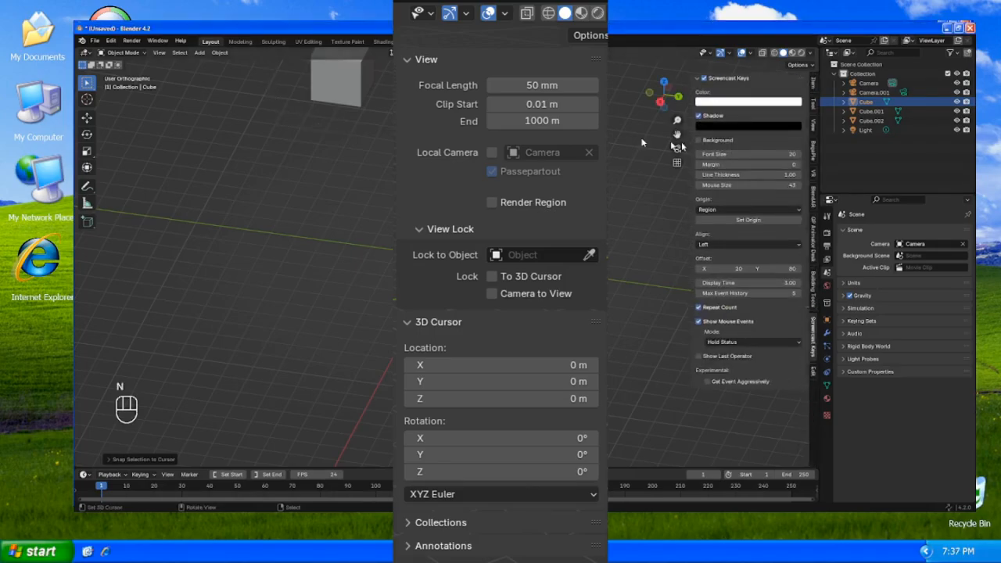
{"action": "left_click", "coordinate": [814, 125]}
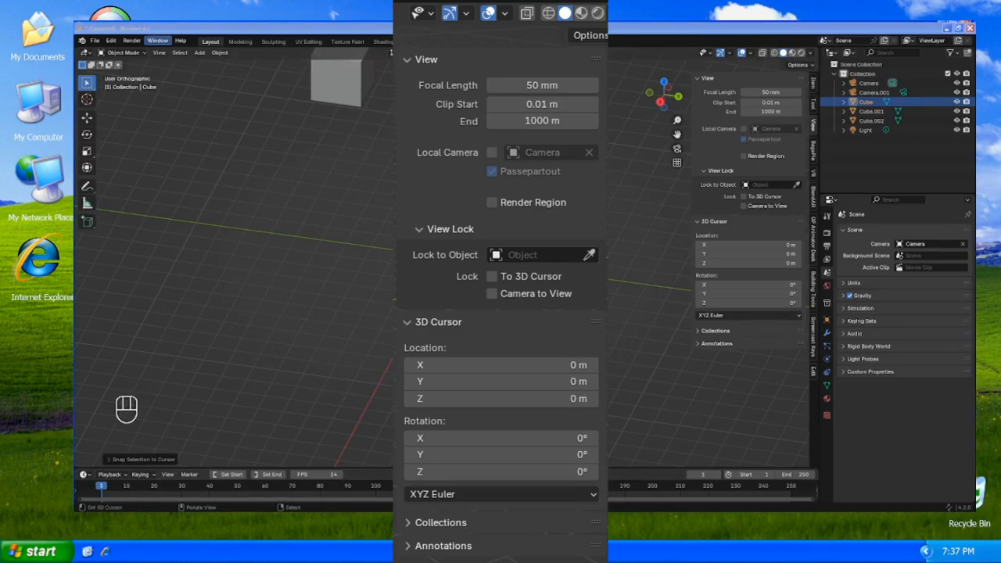
{"action": "left_click", "coordinate": [221, 27]}
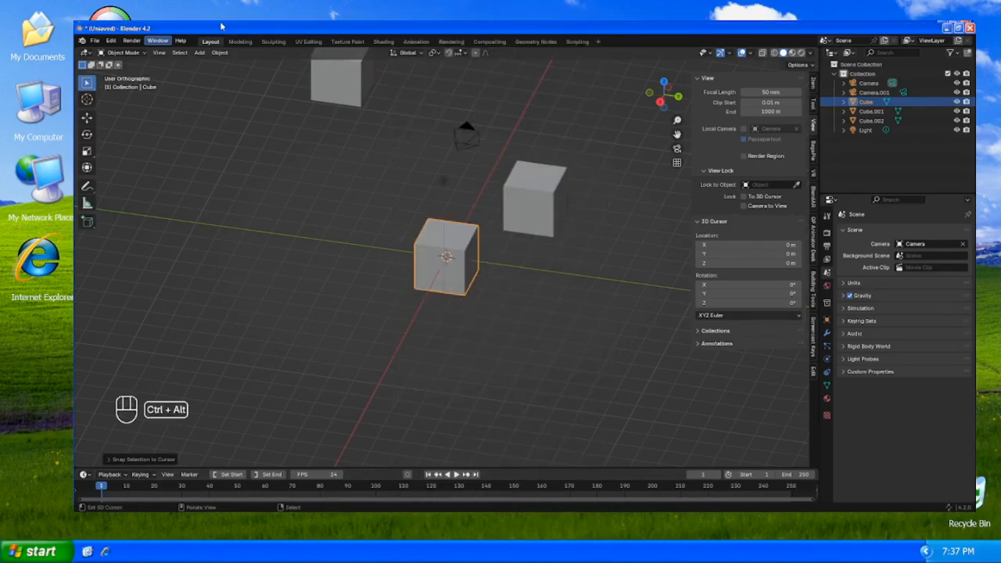
- Bring up the transform orientation choices, look them over and dismiss them
{"action": "key", "text": "comma"}
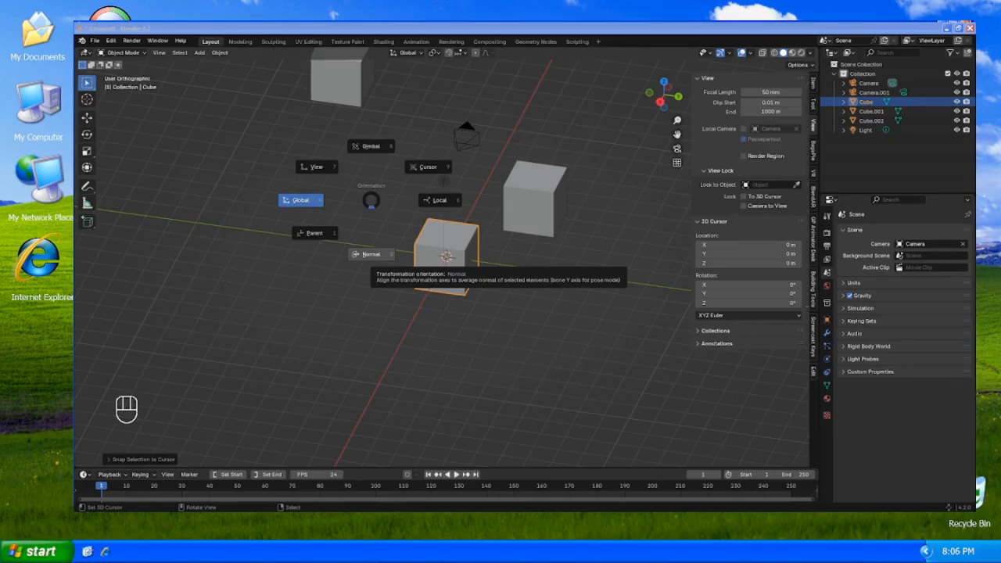
{"action": "left_click", "coordinate": [334, 25]}
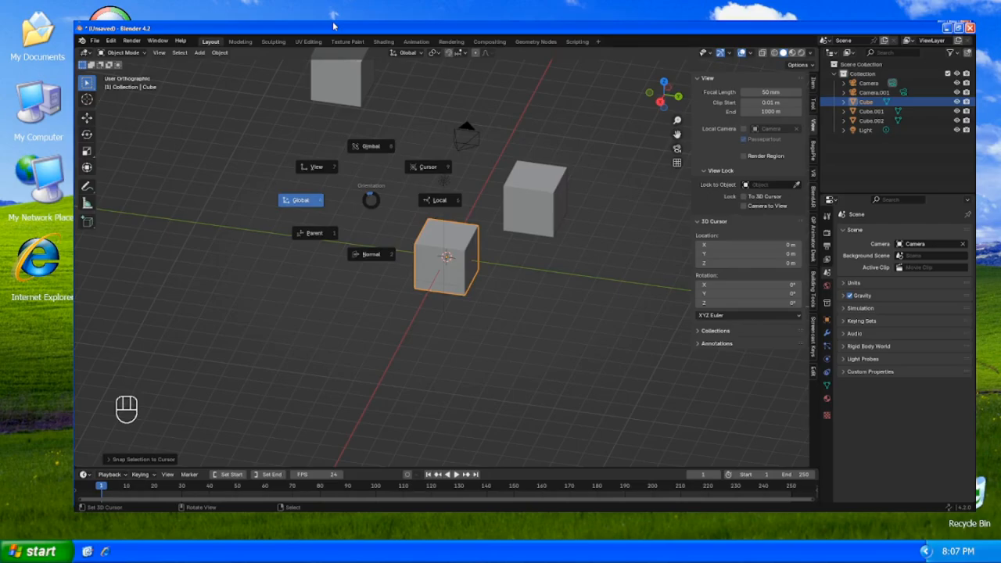
{"action": "key", "text": "Escape"}
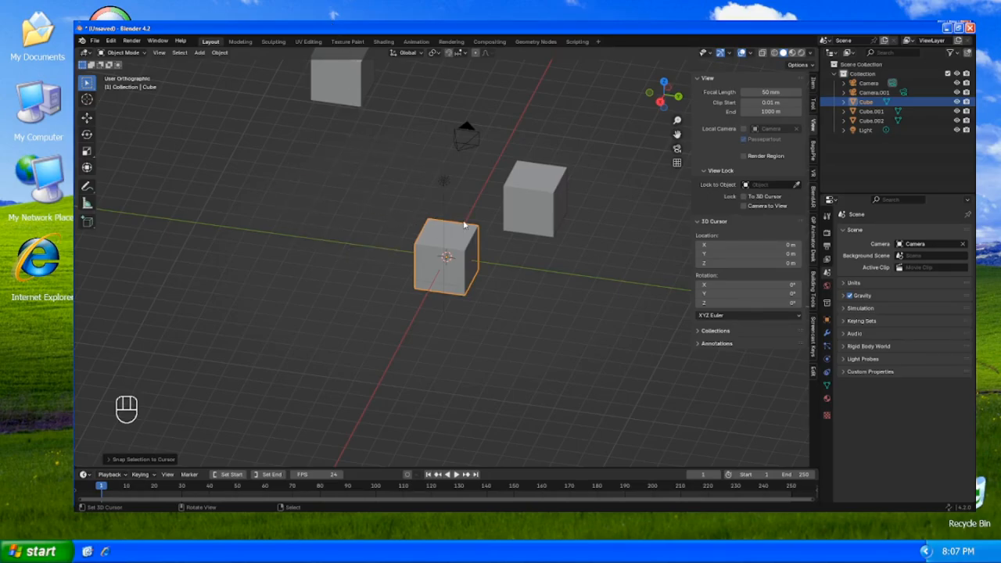
- Try moving, rotating and scaling the cube at the world origin, cancelling each transform
{"action": "key", "text": "g"}
{"action": "right_click", "coordinate": [485, 295]}
{"action": "key", "text": "r"}
{"action": "right_click", "coordinate": [405, 258]}
{"action": "key", "text": "s"}
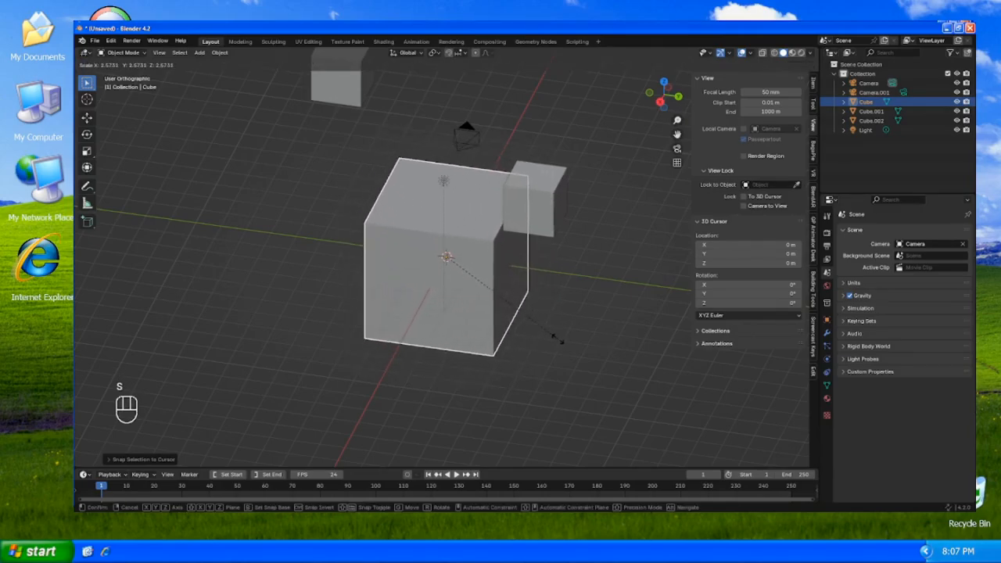
{"action": "right_click", "coordinate": [558, 338]}
- Bring up the Move to Collection choices for the cube, deselect everything and undo the deselection
{"action": "key", "text": "m"}
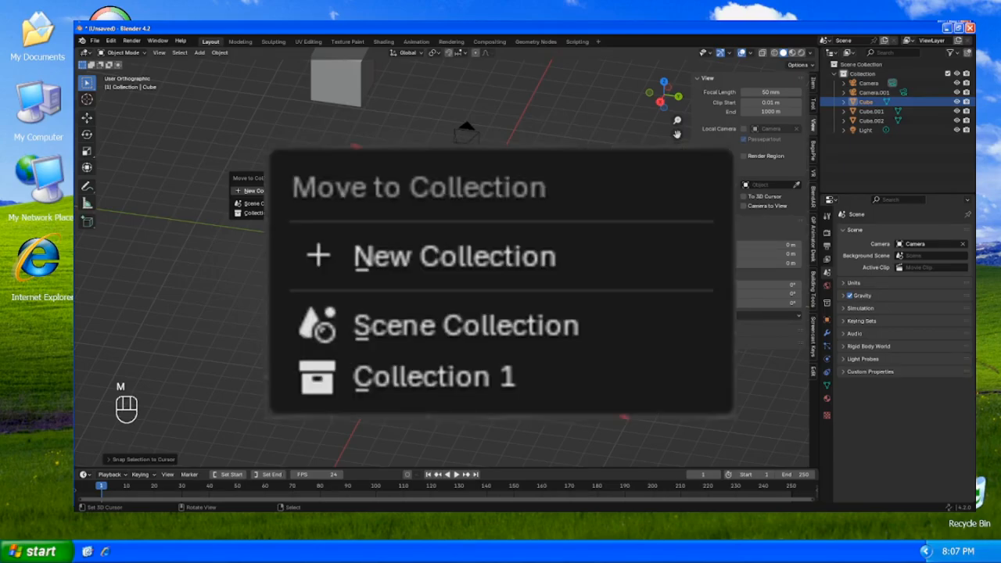
{"action": "key", "text": "alt+a"}
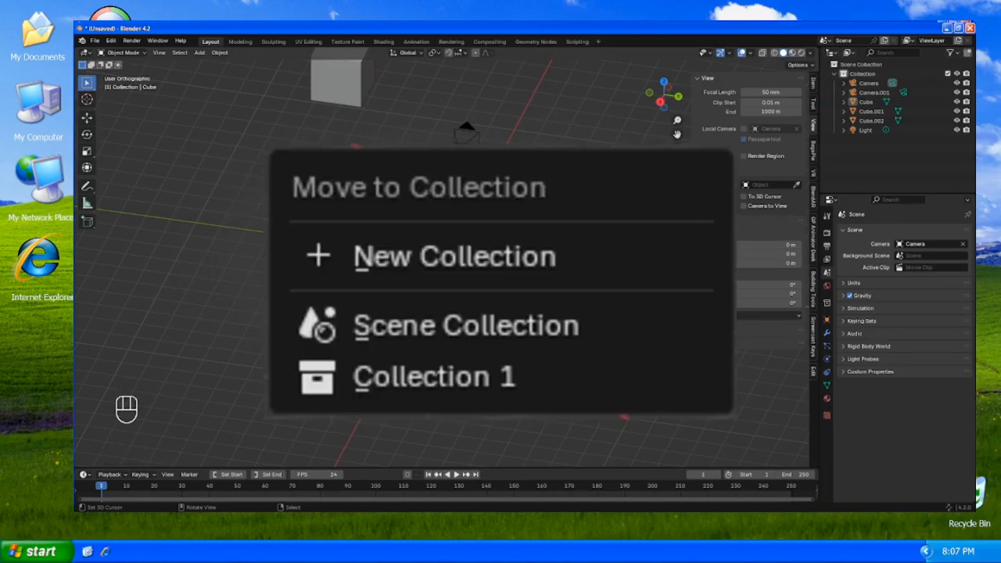
{"action": "key", "text": "ctrl+z"}
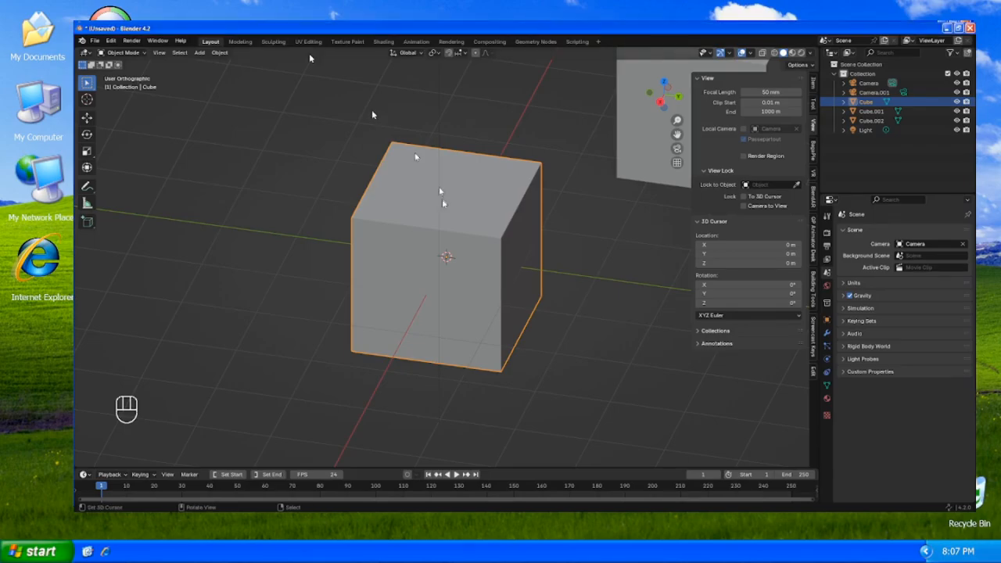
- Try moving the cube in Object Mode and its whole mesh in Edit Mode, cancelling both moves, and return to Object Mode
{"action": "key", "text": "g"}
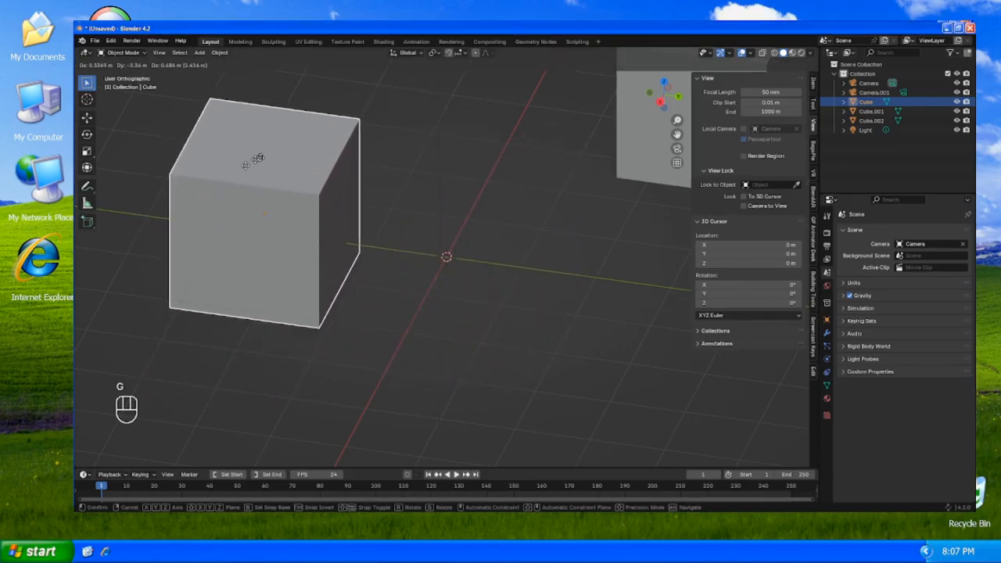
{"action": "right_click", "coordinate": [376, 113]}
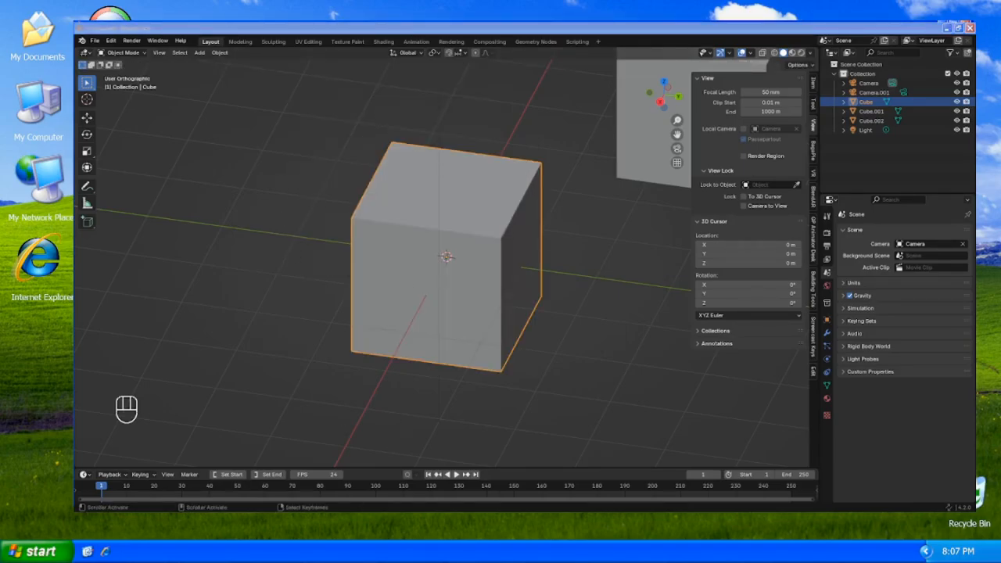
{"action": "key", "text": "ctrl+Tab"}
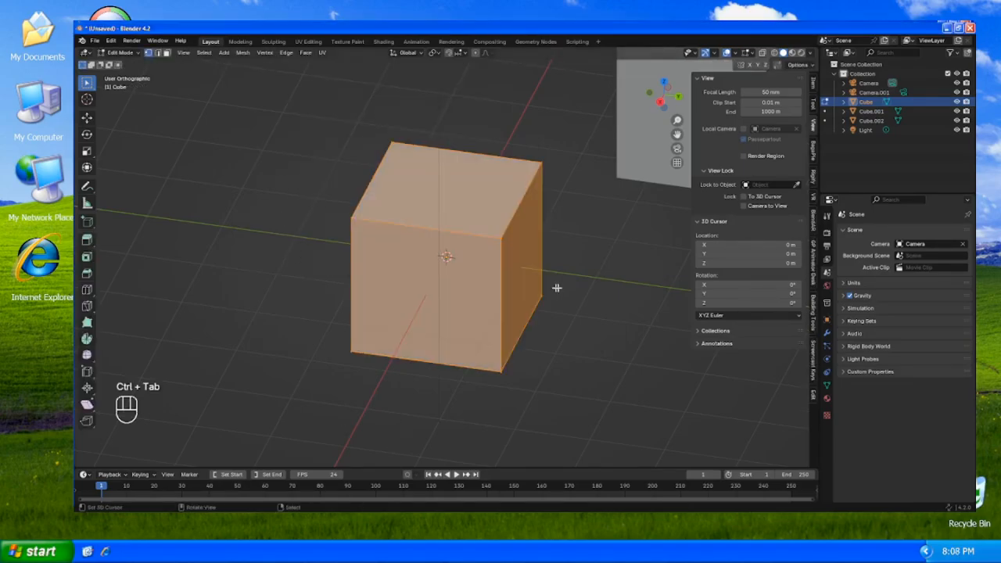
{"action": "key", "text": "g"}
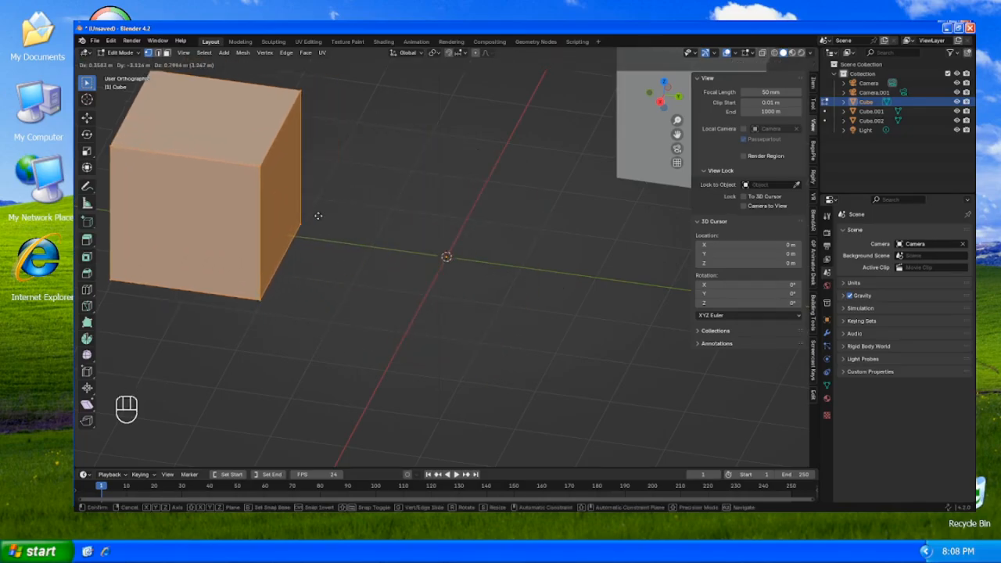
{"action": "right_click", "coordinate": [318, 215]}
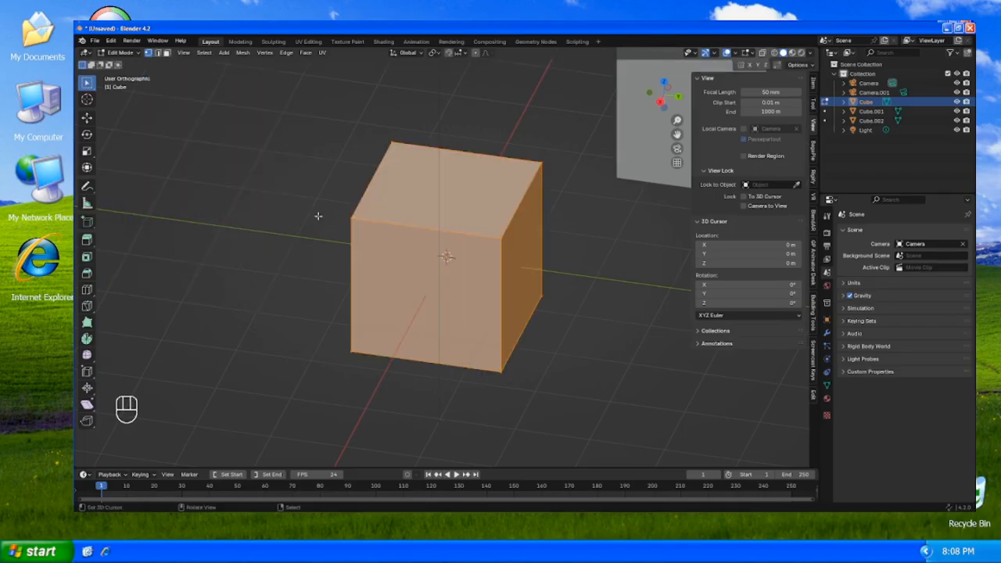
{"action": "key", "text": "ctrl+Tab"}
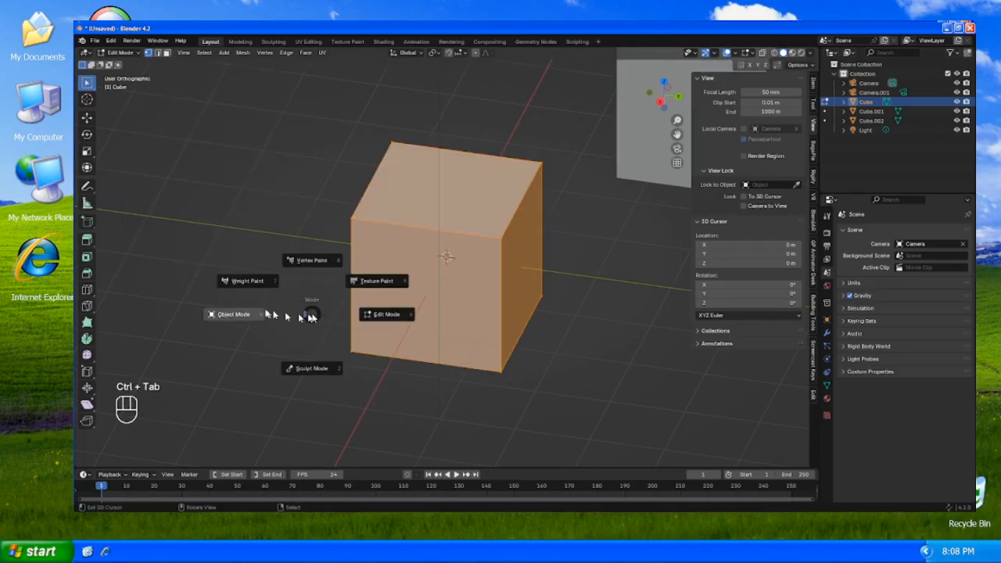
{"action": "left_click", "coordinate": [237, 314]}
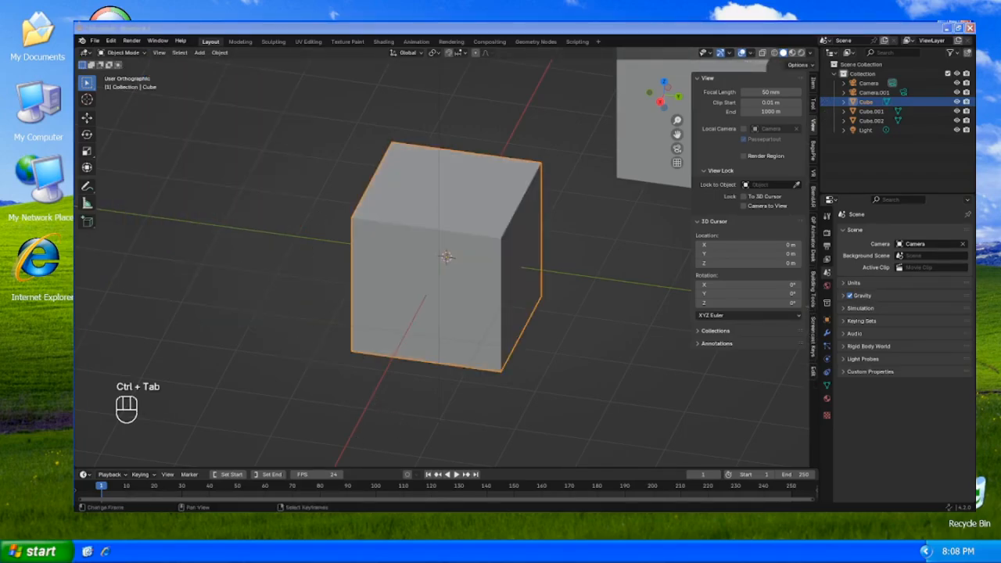
- Duplicate the cube's mesh in Edit Mode and place the copy behind and to one side of the original
{"action": "scroll", "coordinate": [509, 250], "scroll_direction": "down", "scroll_amount": 4}
{"action": "key", "text": "Tab"}
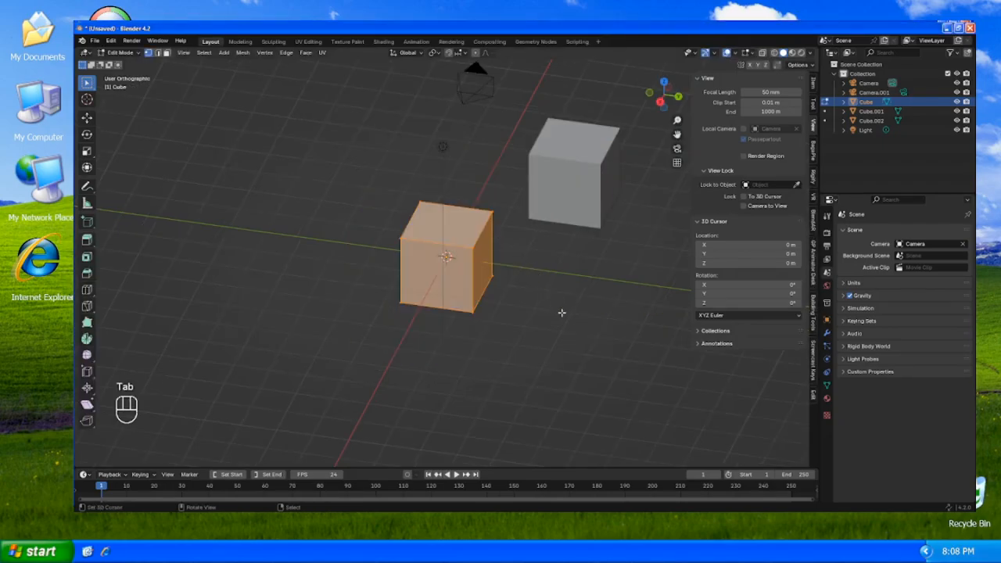
{"action": "key", "text": "shift+d"}
{"action": "left_click", "coordinate": [483, 221]}
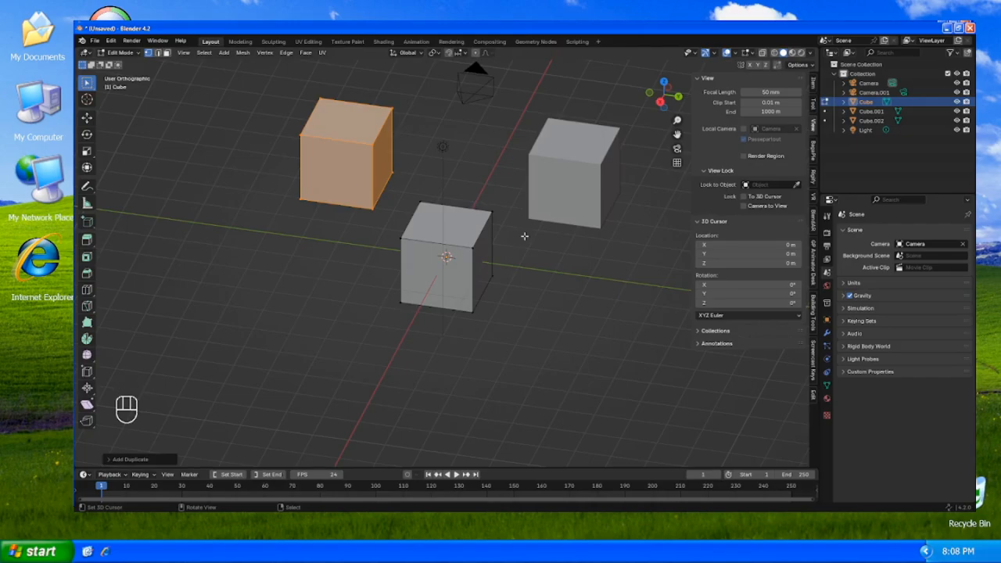
- Select all geometry in the mesh and move both cubes together away from the world origin
{"action": "key", "text": "a"}
{"action": "key", "text": "a"}
{"action": "key", "text": "a"}
{"action": "key", "text": "d"}
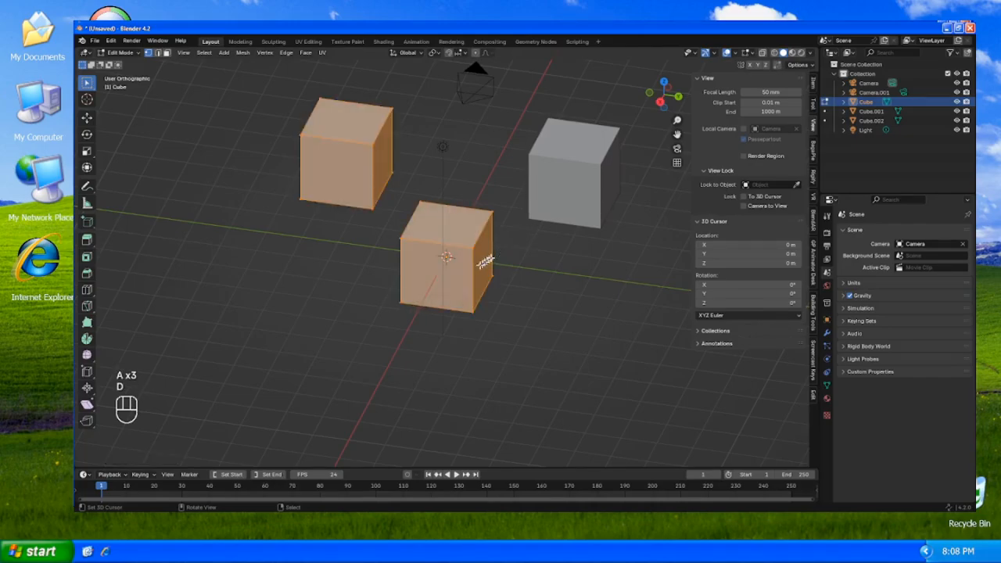
{"action": "key", "text": "g"}
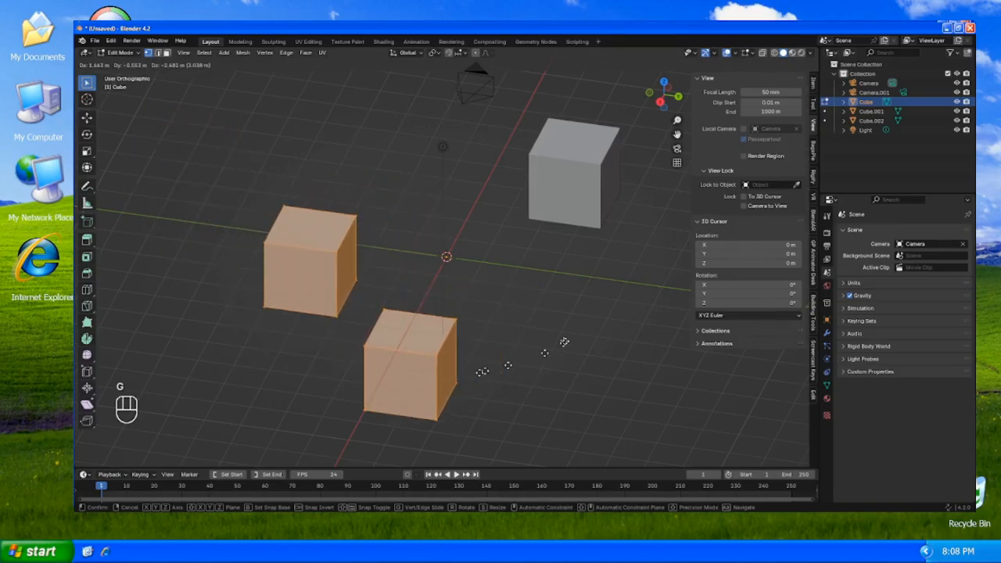
{"action": "left_click", "coordinate": [565, 305]}
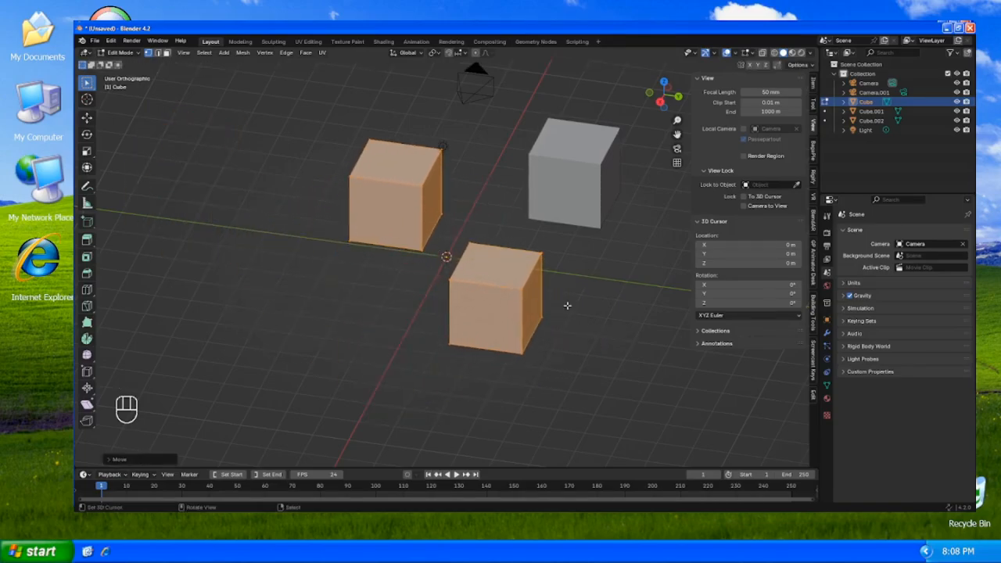
- Return to Object Mode and try moving the two-cube object as one unit
{"action": "middle_click_drag", "start_coordinate": [566, 305], "coordinate": [516, 336]}
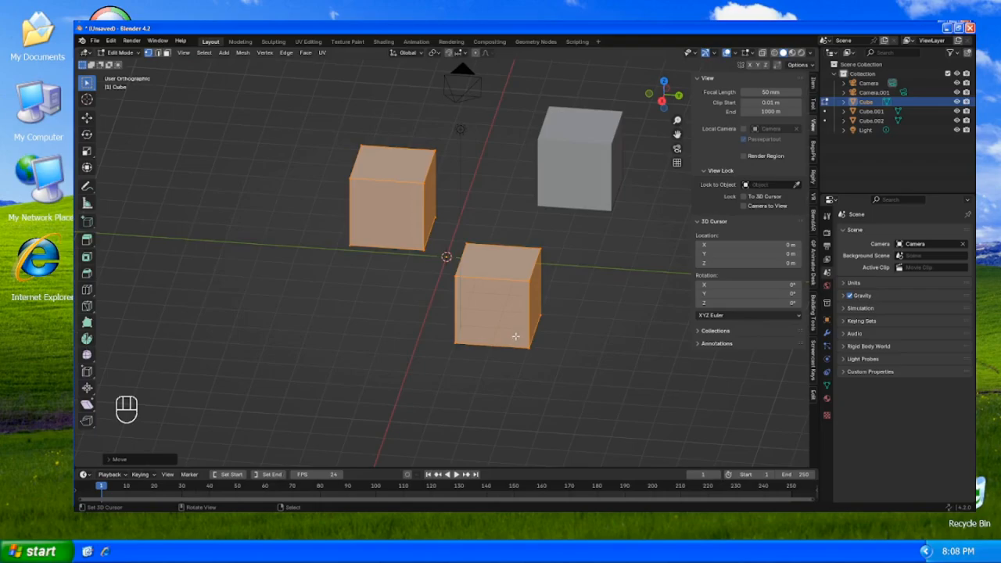
{"action": "key", "text": "Tab"}
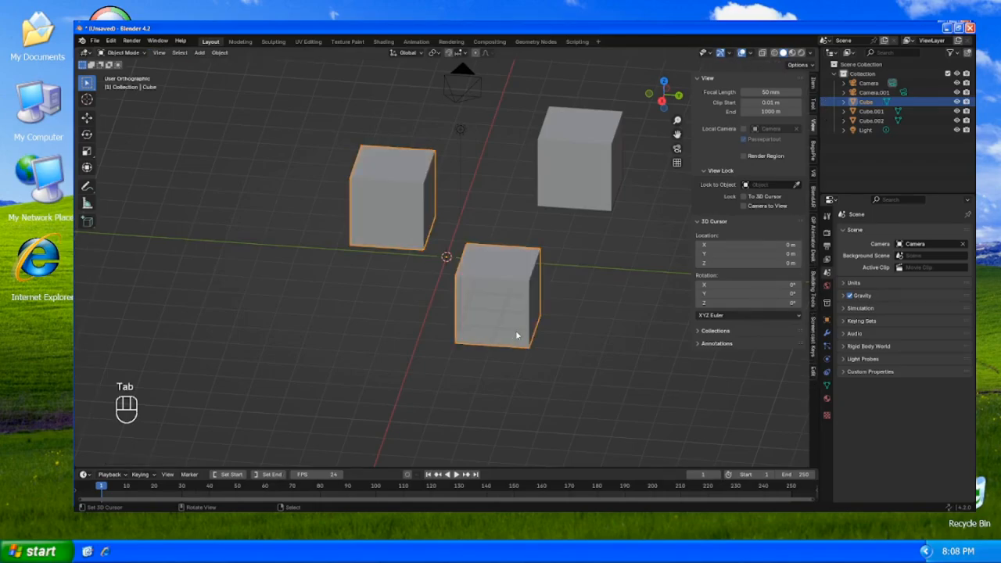
{"action": "key", "text": "g"}
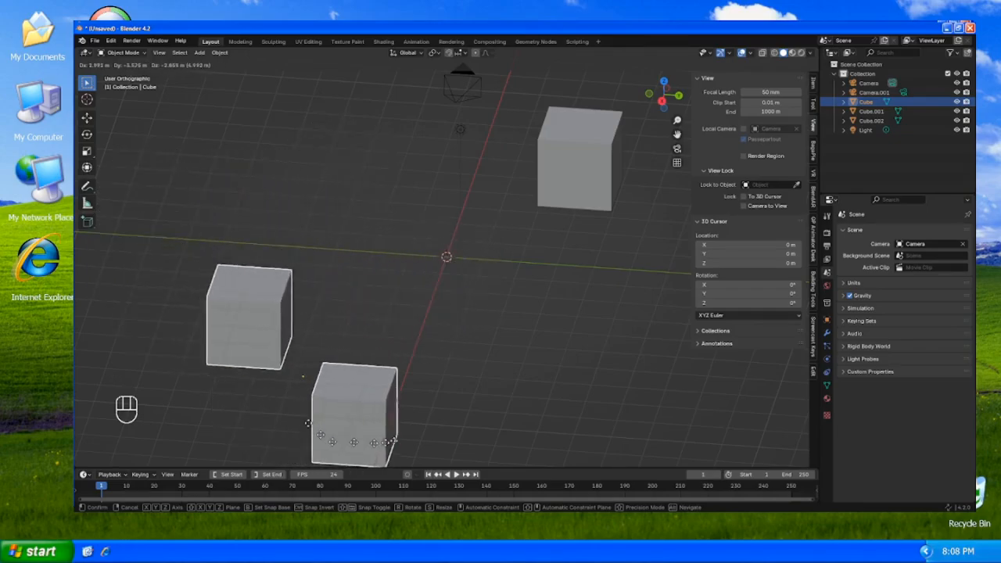
{"action": "right_click", "coordinate": [465, 403]}
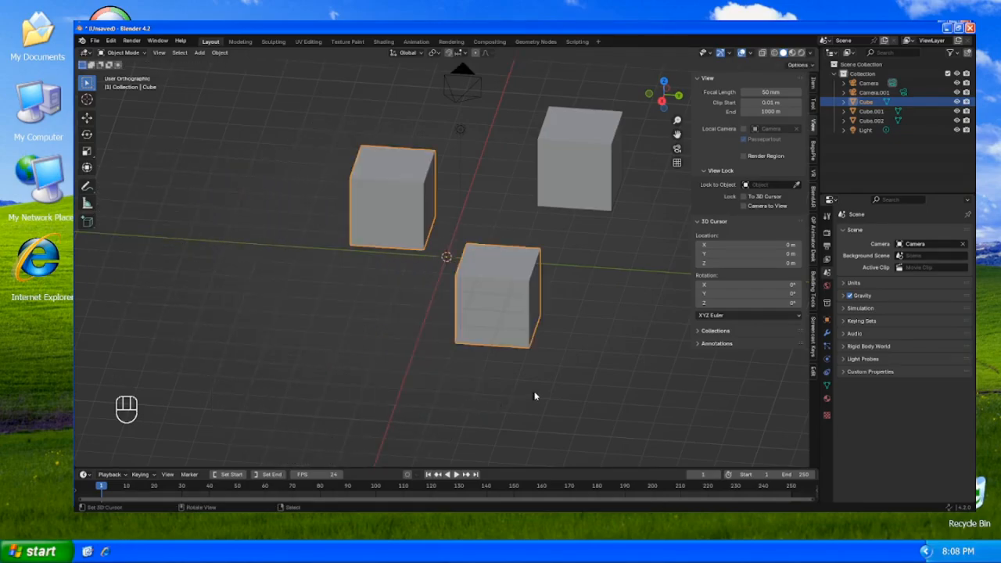
- Duplicate the two-cube object, place the copy beside it, and select the original and the copy in turn
{"action": "key", "text": "shift+d"}
{"action": "left_click", "coordinate": [377, 411]}
{"action": "left_click", "coordinate": [509, 318]}
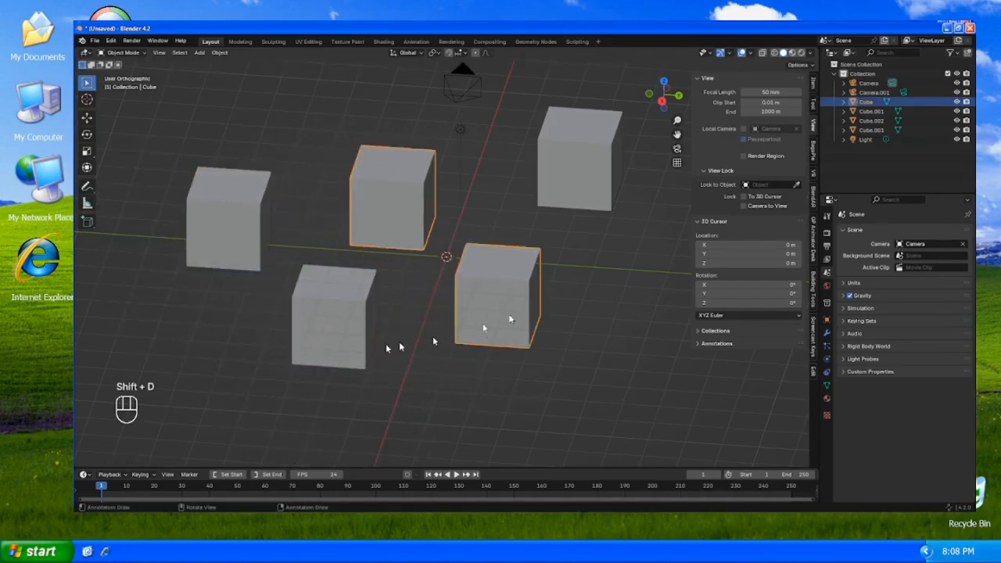
{"action": "left_click", "coordinate": [372, 344]}
{"action": "left_click", "coordinate": [508, 310]}
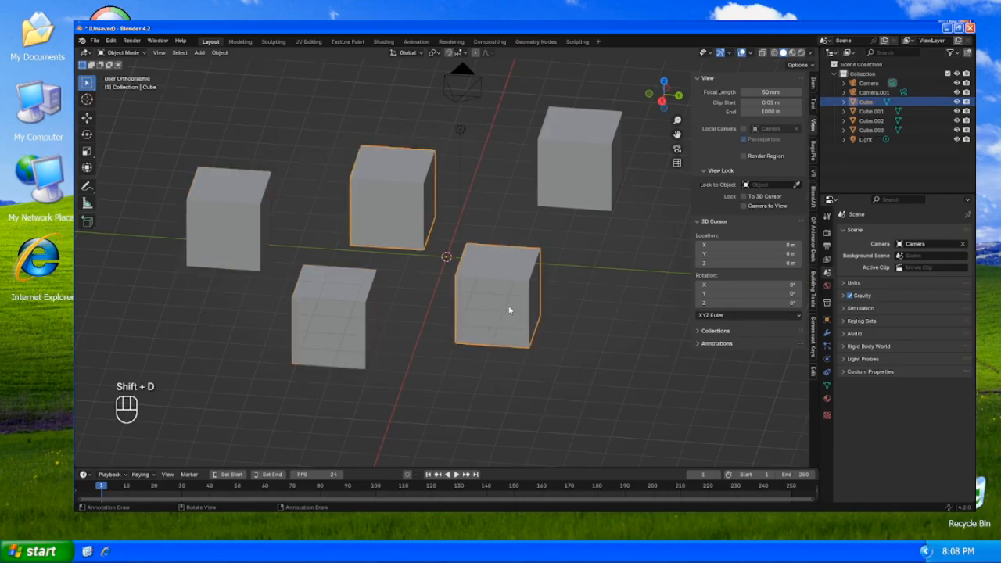
- Select the duplicated two-cube object and delete it
{"action": "left_click", "coordinate": [366, 313]}
{"action": "key", "text": "x"}
{"action": "left_click", "coordinate": [366, 311]}
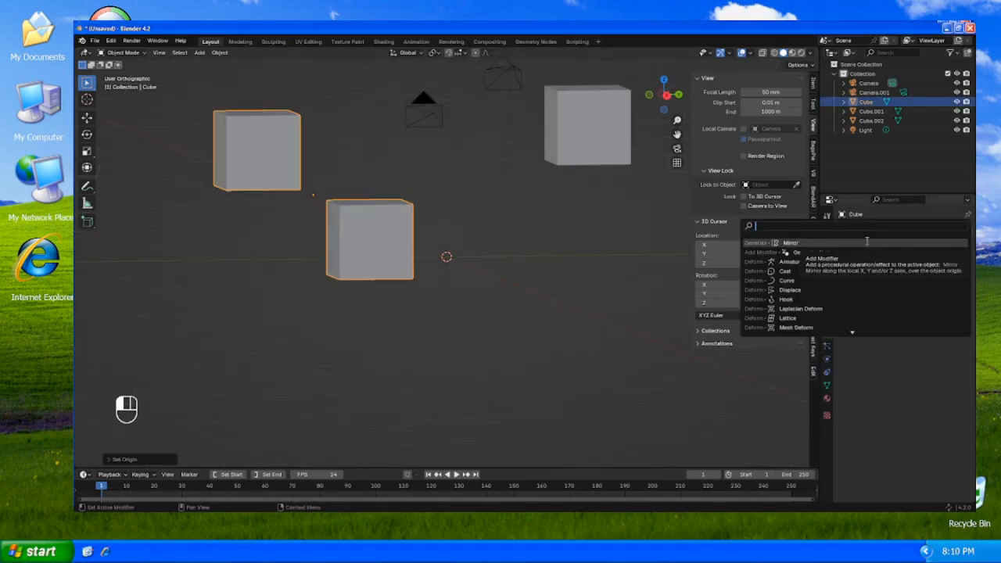
- Add a Mirror modifier to the two-cube object
{"action": "left_click", "coordinate": [866, 242]}
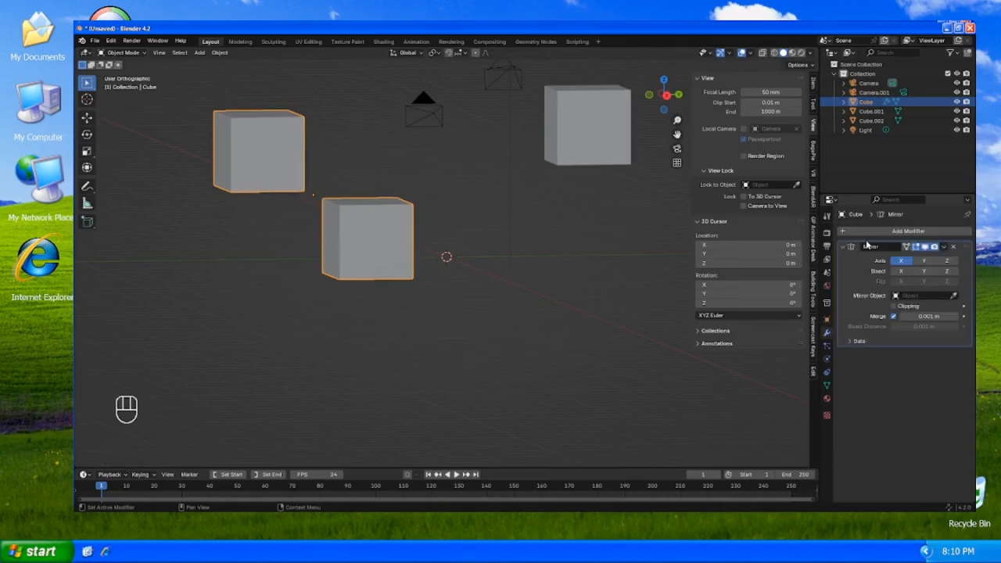
- Select all geometry of the mirrored two-cube object in Edit Mode and move it freely
{"action": "middle_click_drag", "start_coordinate": [512, 248], "coordinate": [500, 257]}
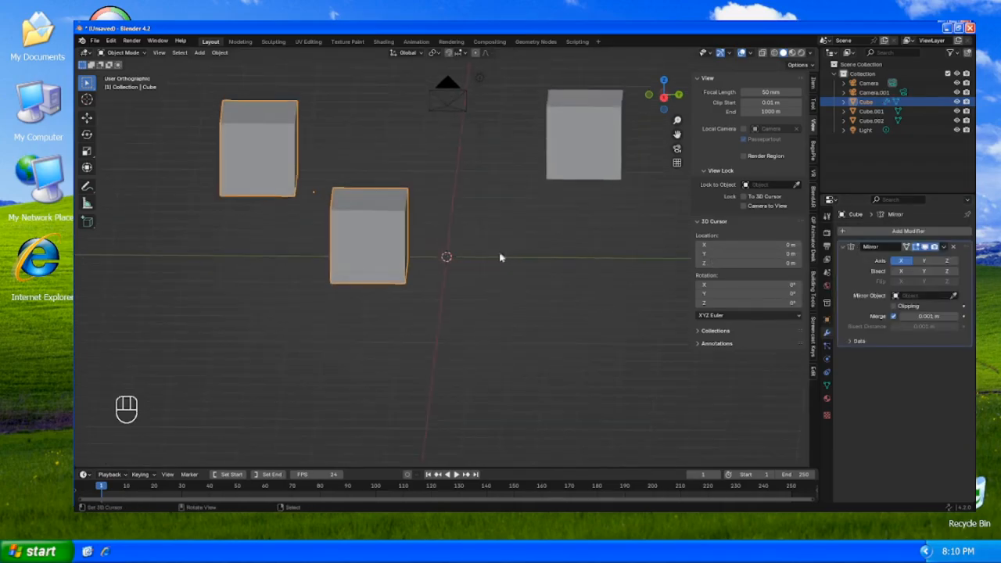
{"action": "key", "text": "a"}
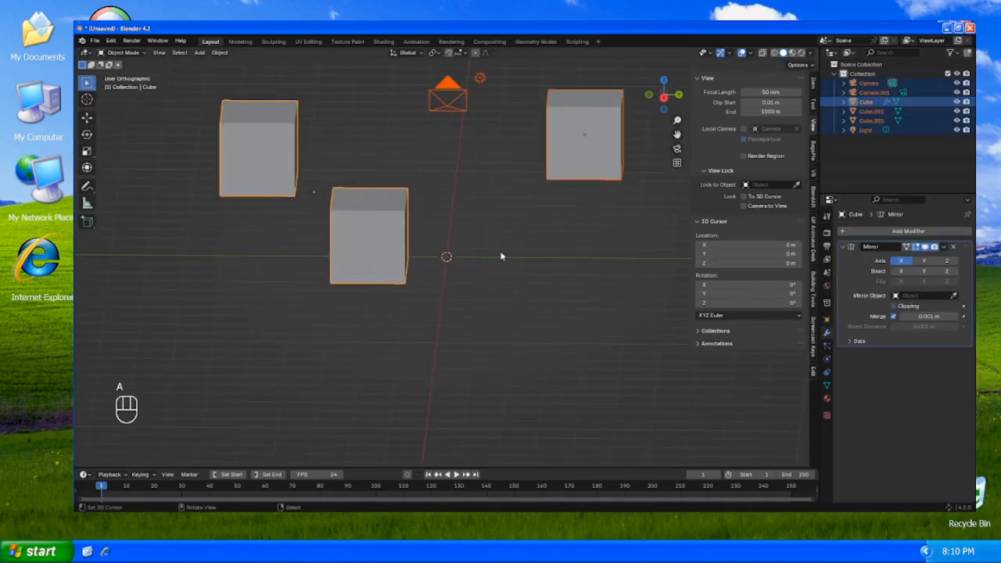
{"action": "key", "text": "alt+a"}
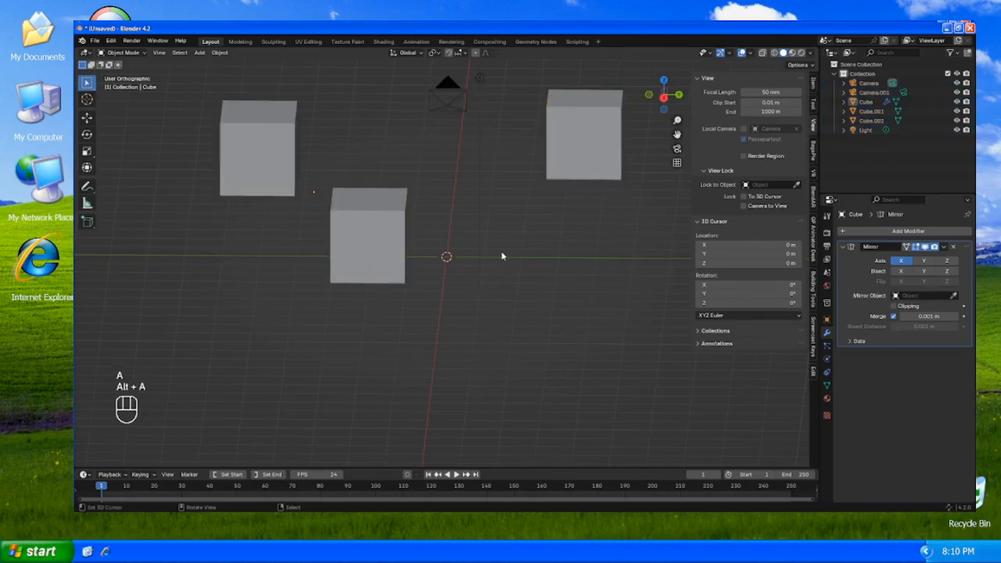
{"action": "key", "text": "Tab"}
{"action": "key", "text": "a"}
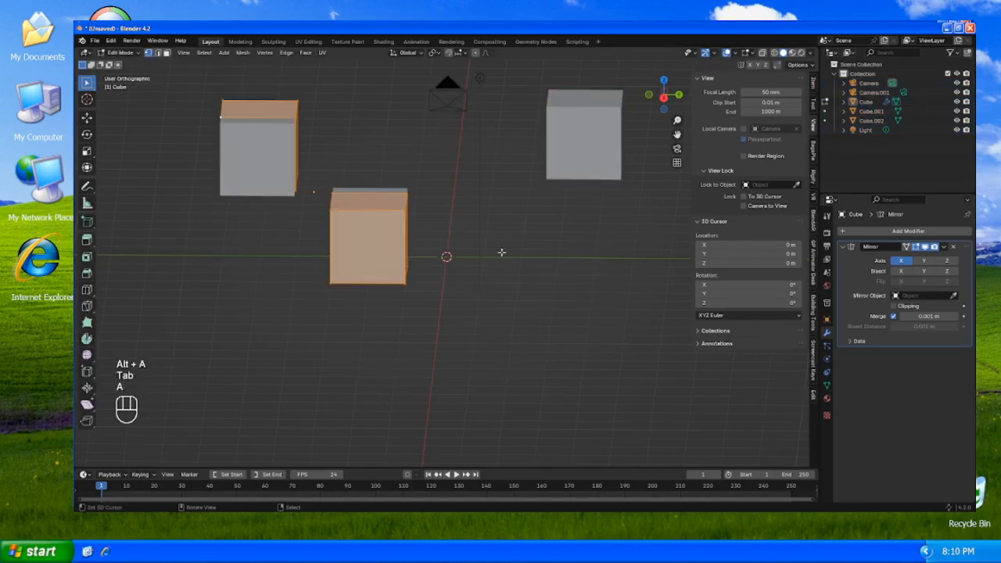
{"action": "key", "text": "g"}
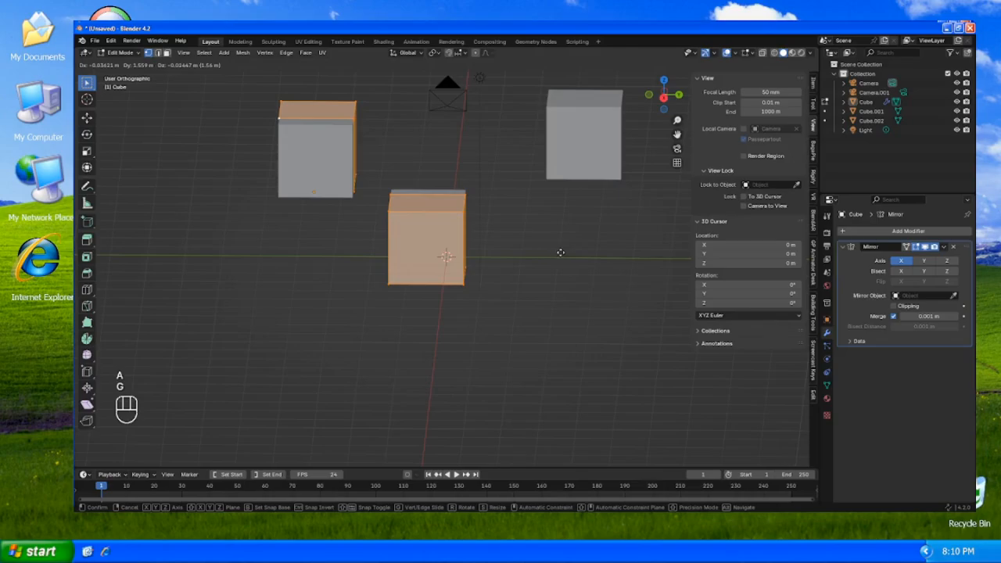
{"action": "left_click", "coordinate": [520, 242]}
- Move the selected cubes clear of their mirrored copies in Edit Mode
{"action": "middle_click_drag", "start_coordinate": [478, 257], "coordinate": [470, 276]}
{"action": "key", "text": "g"}
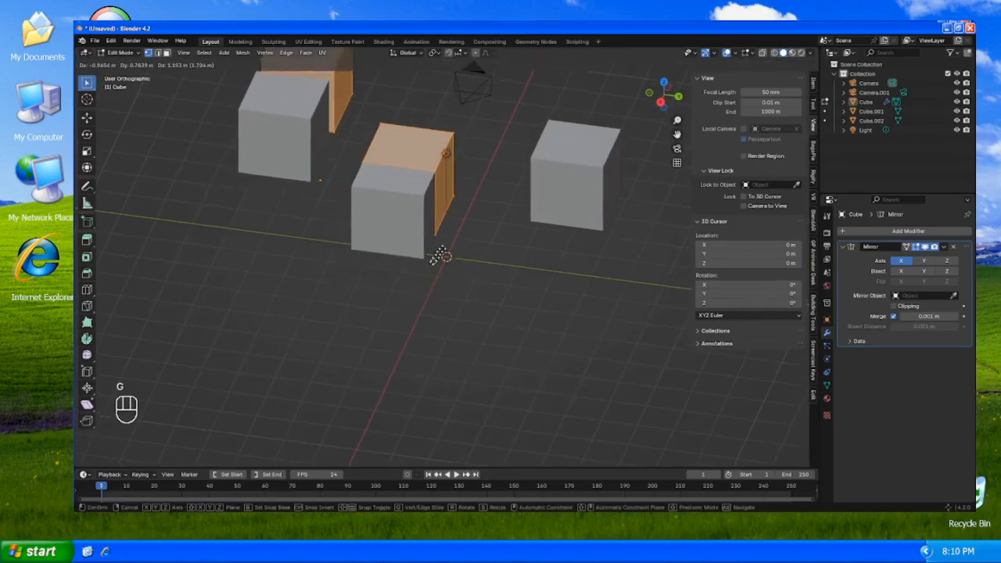
{"action": "right_click", "coordinate": [323, 436]}
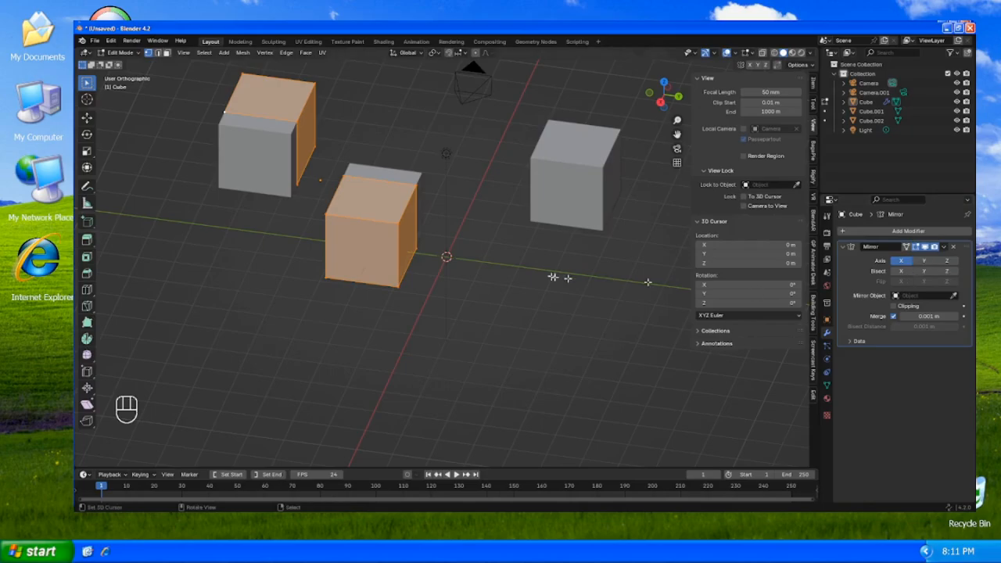
{"action": "middle_click_drag", "start_coordinate": [576, 239], "coordinate": [504, 244]}
{"action": "key", "text": "g"}
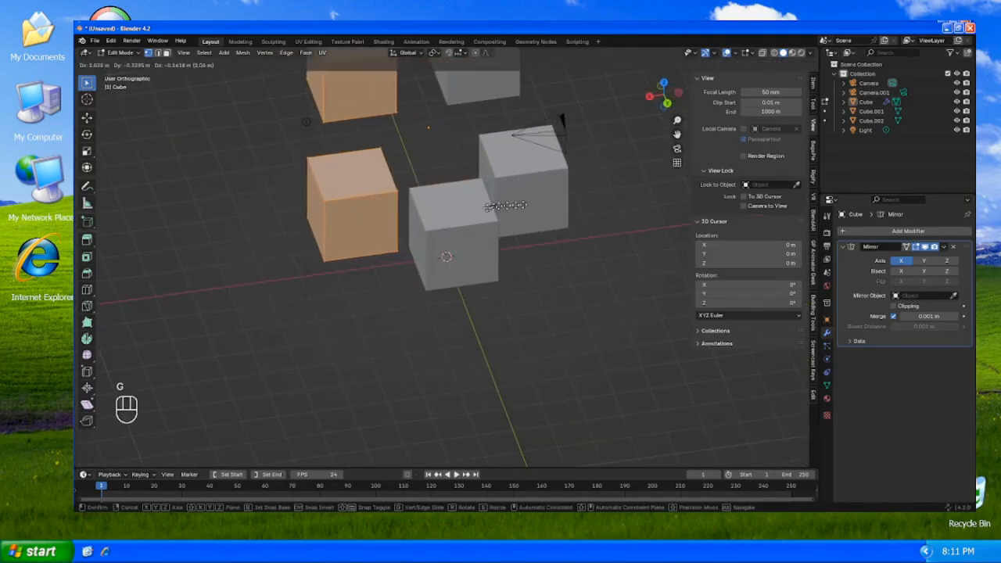
{"action": "left_click", "coordinate": [455, 212]}
- Return to Object Mode and try moving the mirrored object as a whole
{"action": "middle_click_drag", "start_coordinate": [457, 209], "coordinate": [523, 254]}
{"action": "key", "text": "Tab"}
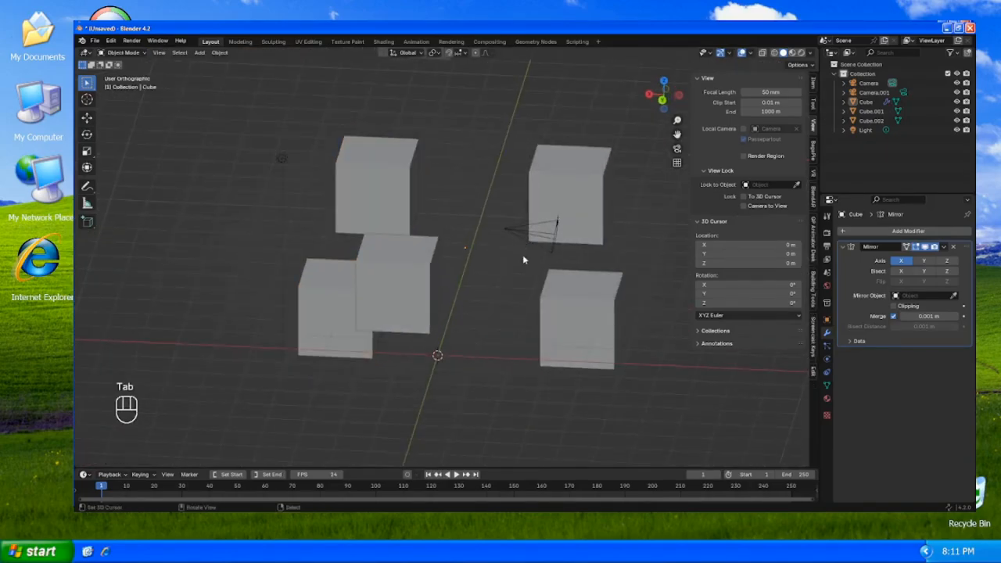
{"action": "left_click", "coordinate": [591, 309]}
{"action": "key", "text": "g"}
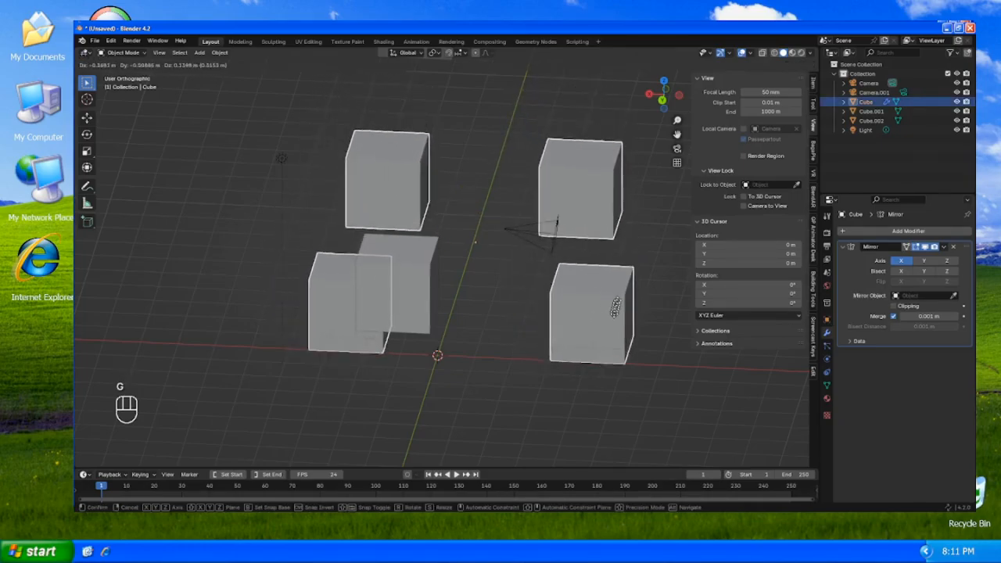
{"action": "right_click", "coordinate": [571, 280]}
- Scale all of the object's geometry up by a factor of about 1.29 in Edit Mode
{"action": "key", "text": "Tab"}
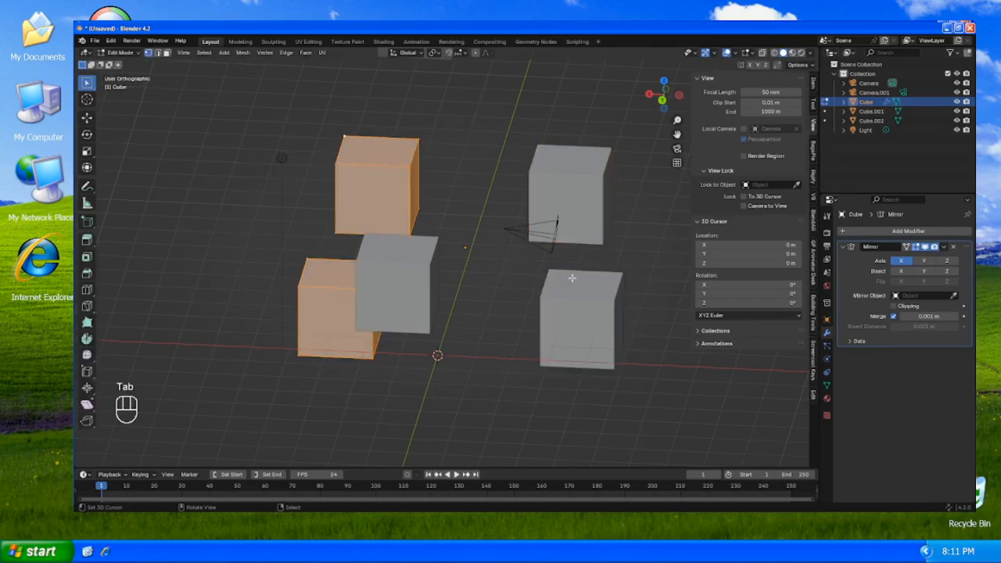
{"action": "key", "text": "a"}
{"action": "key", "text": "s"}
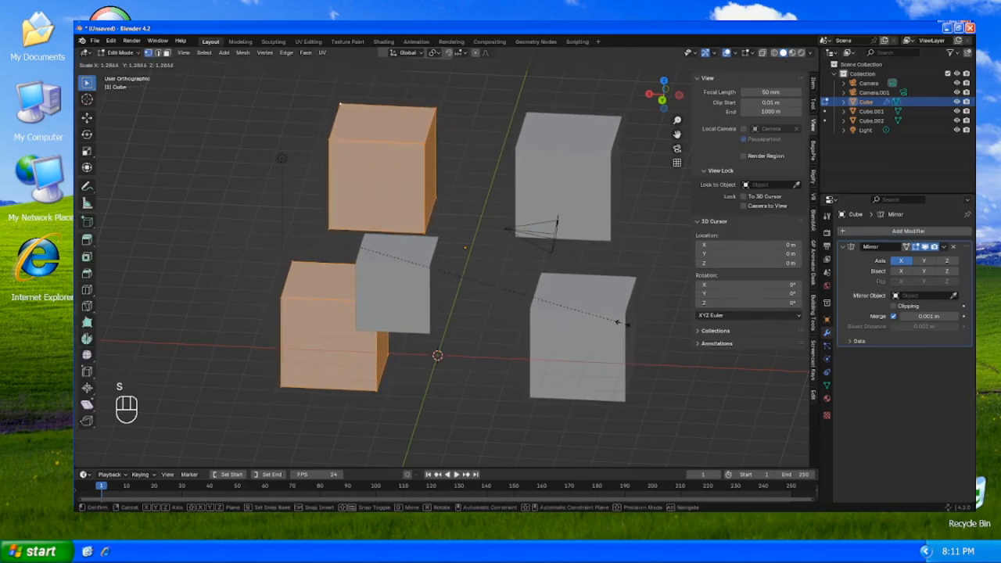
{"action": "left_click", "coordinate": [622, 323]}
{"action": "key", "text": "g"}
{"action": "right_click", "coordinate": [628, 315]}
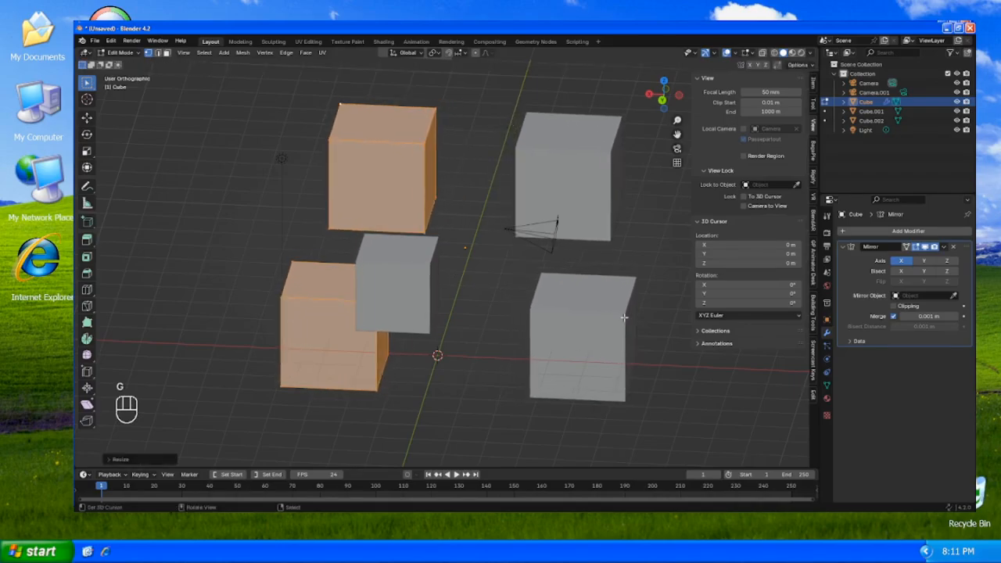
- Remove the Mirror modifier from the two-cube object and add an Array modifier in its place
{"action": "left_click", "coordinate": [952, 247]}
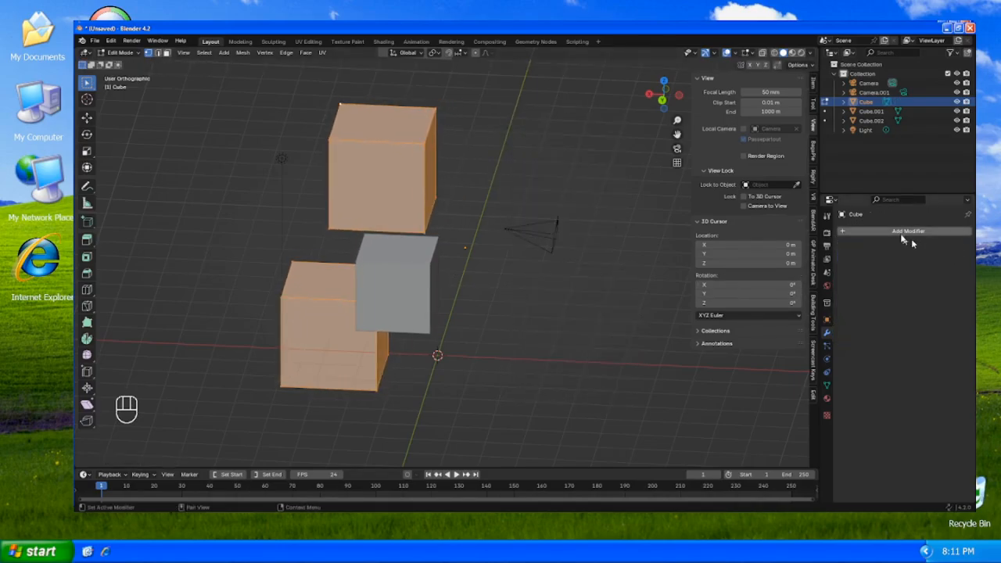
{"action": "left_click", "coordinate": [901, 230]}
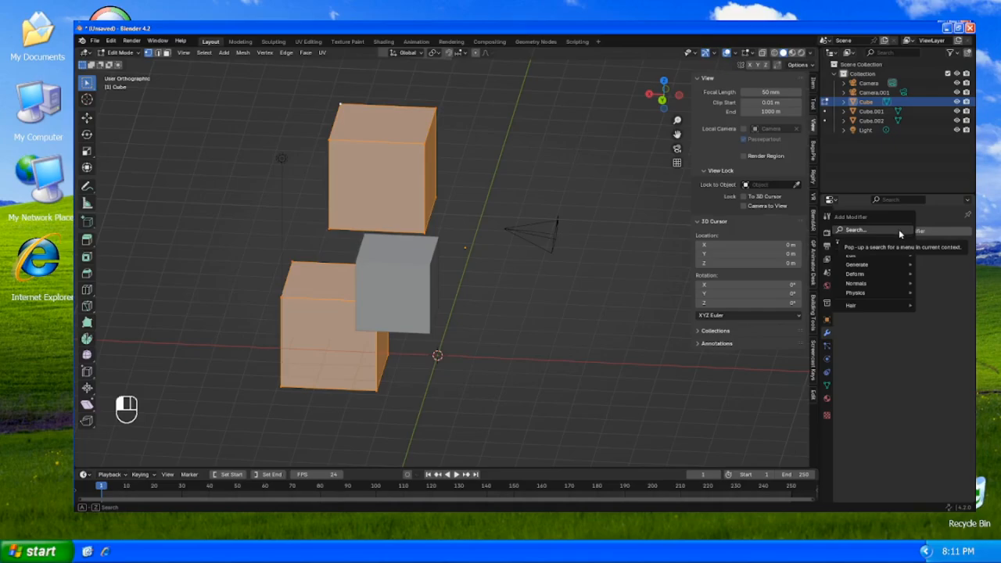
{"action": "left_click", "coordinate": [898, 229]}
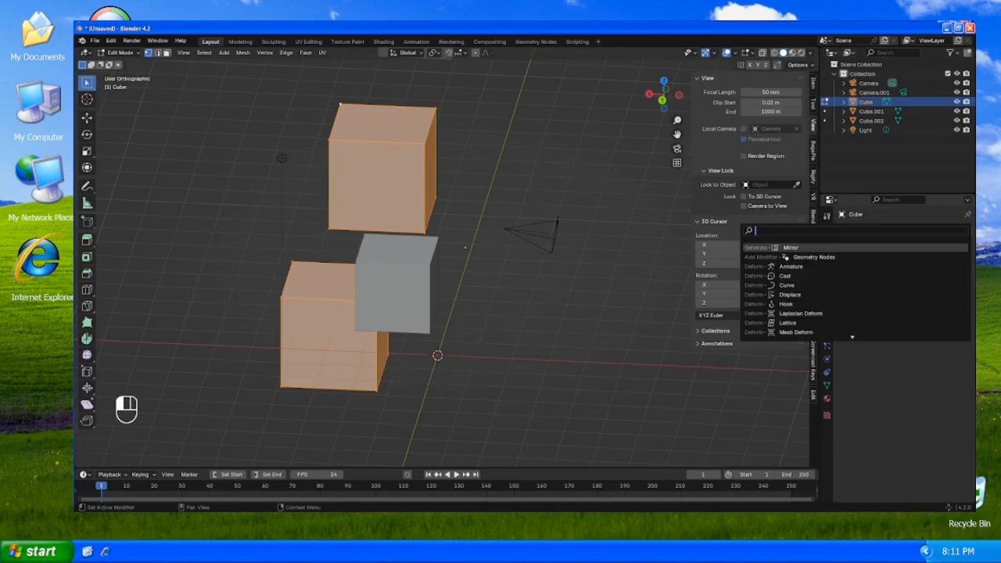
{"action": "key", "text": "Escape"}
{"action": "left_click", "coordinate": [867, 229]}
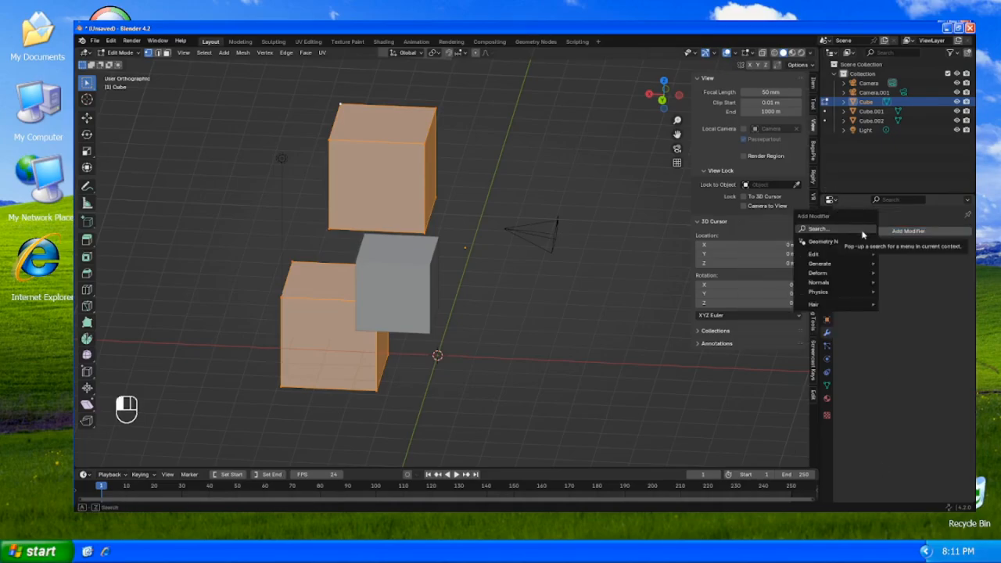
{"action": "mouse_move", "coordinate": [860, 275]}
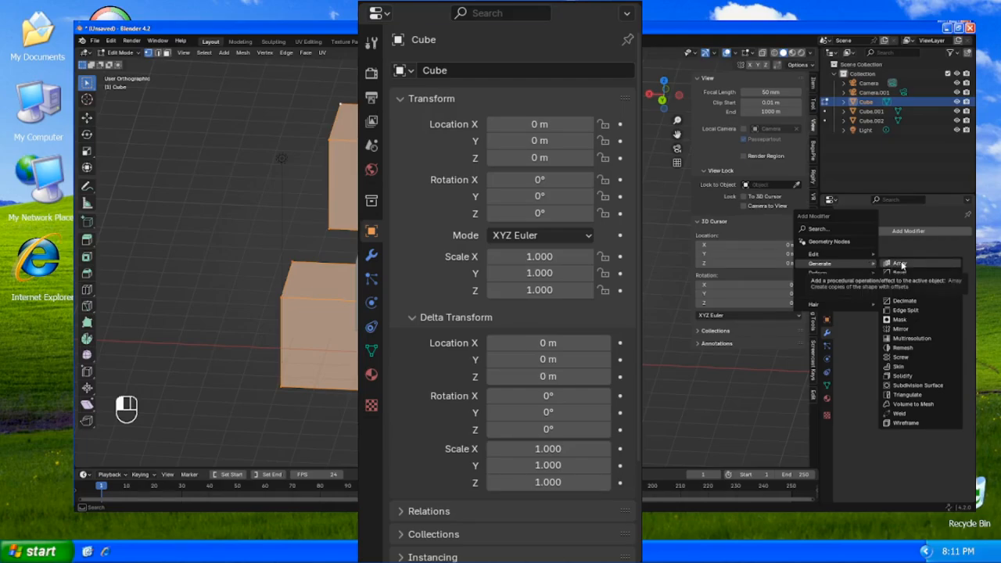
{"action": "left_click", "coordinate": [899, 264]}
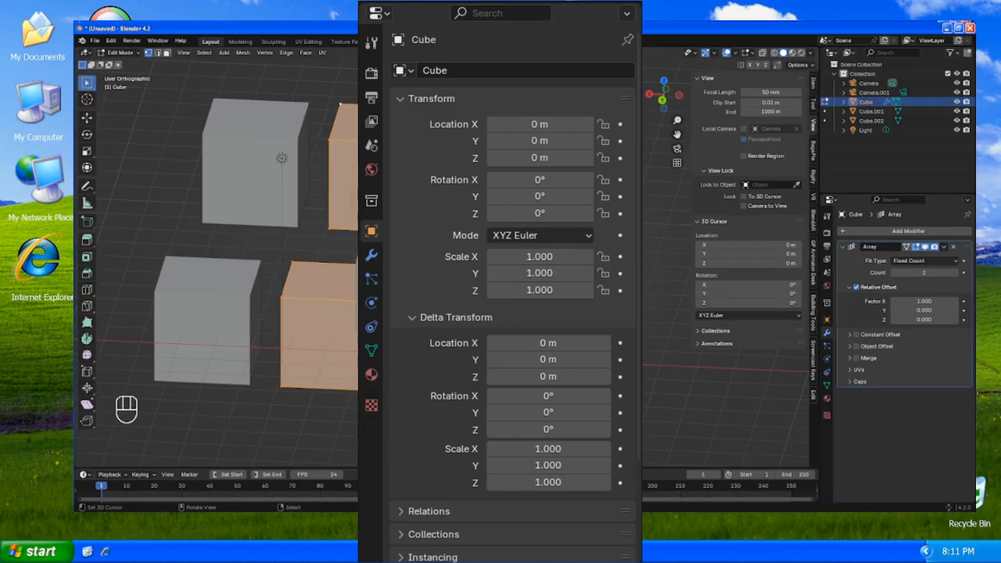
- Try moving the arrayed cubes along X in Edit Mode and freely in Object Mode, and remove the Array modifier
{"action": "key", "text": "g"}
{"action": "key", "text": "x"}
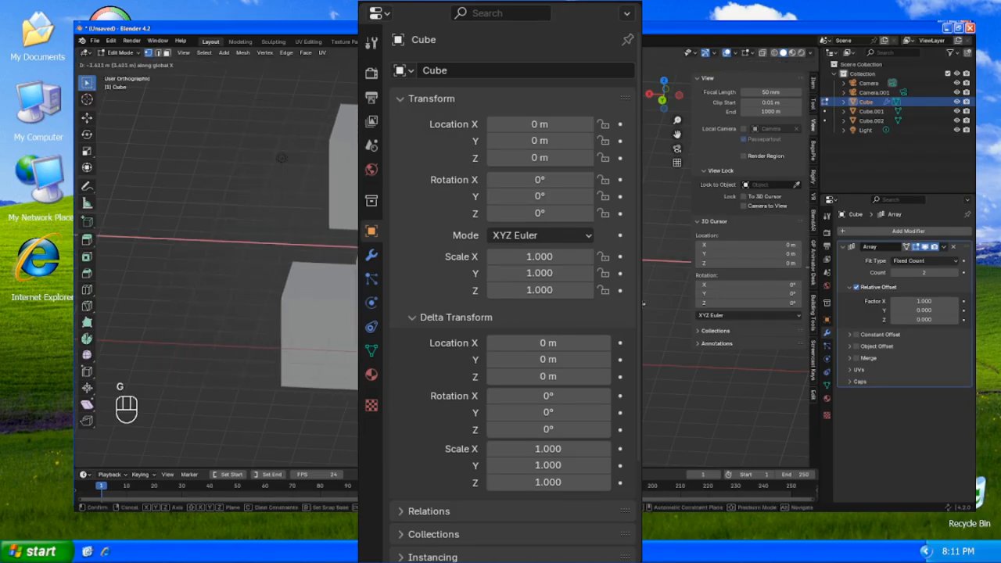
{"action": "left_click", "coordinate": [684, 306]}
{"action": "key", "text": "Tab"}
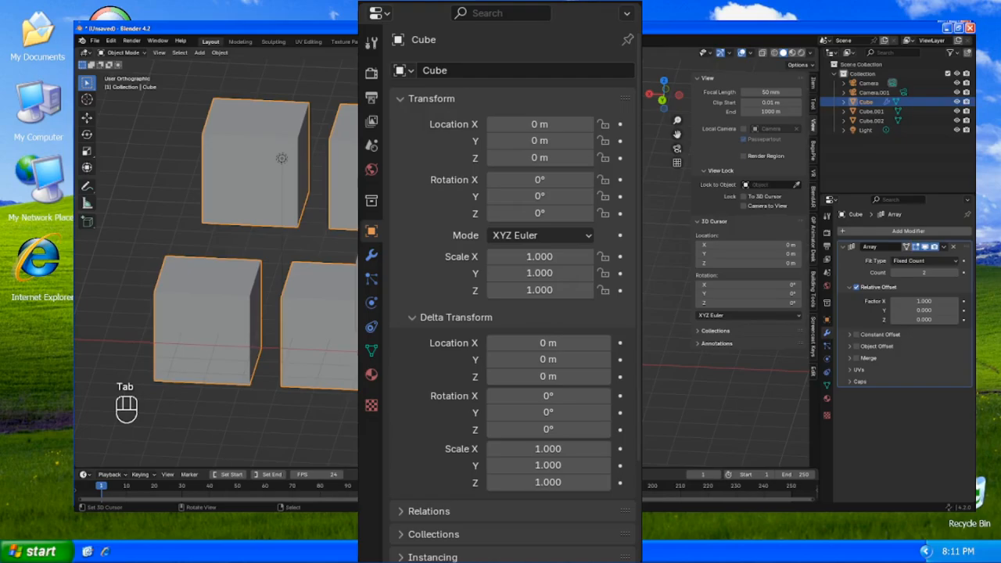
{"action": "key", "text": "g"}
{"action": "key", "text": "Escape"}
{"action": "middle_click_drag", "start_coordinate": [469, 277], "coordinate": [510, 289]}
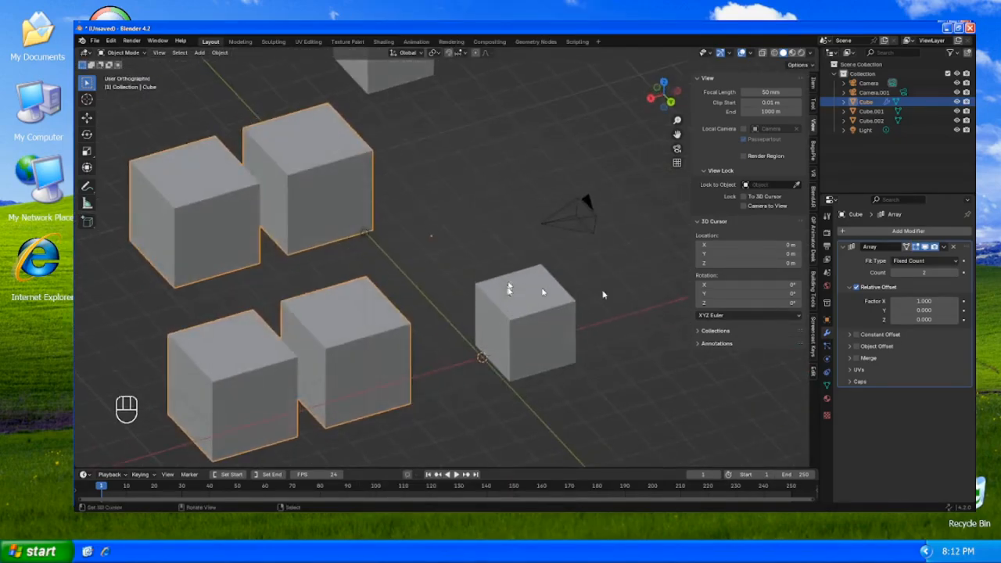
{"action": "left_click", "coordinate": [952, 246]}
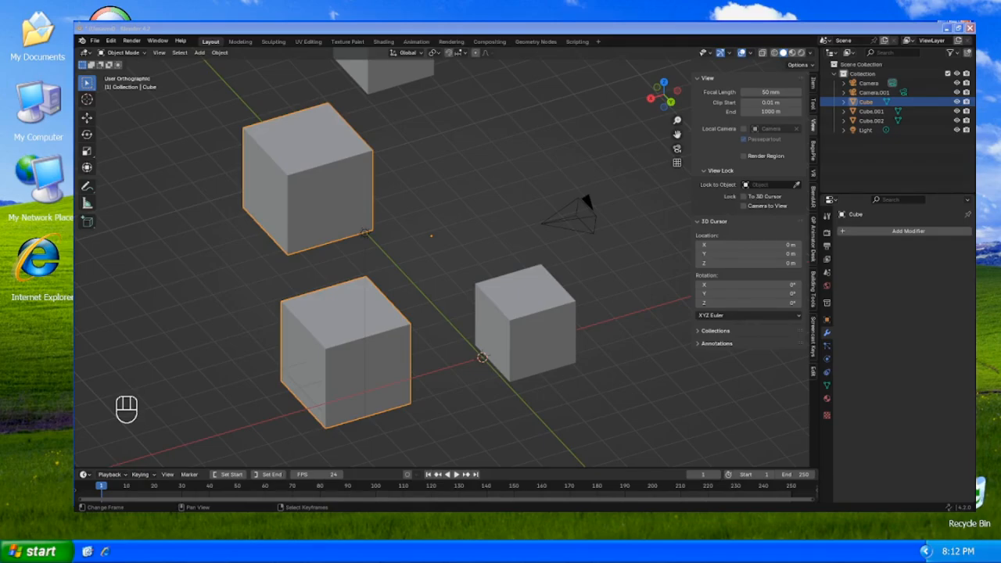
- Show the object's transform values, rotate the two-cube object freely and scale it up to about 1.55 in Object Mode
{"action": "left_click", "coordinate": [827, 320]}
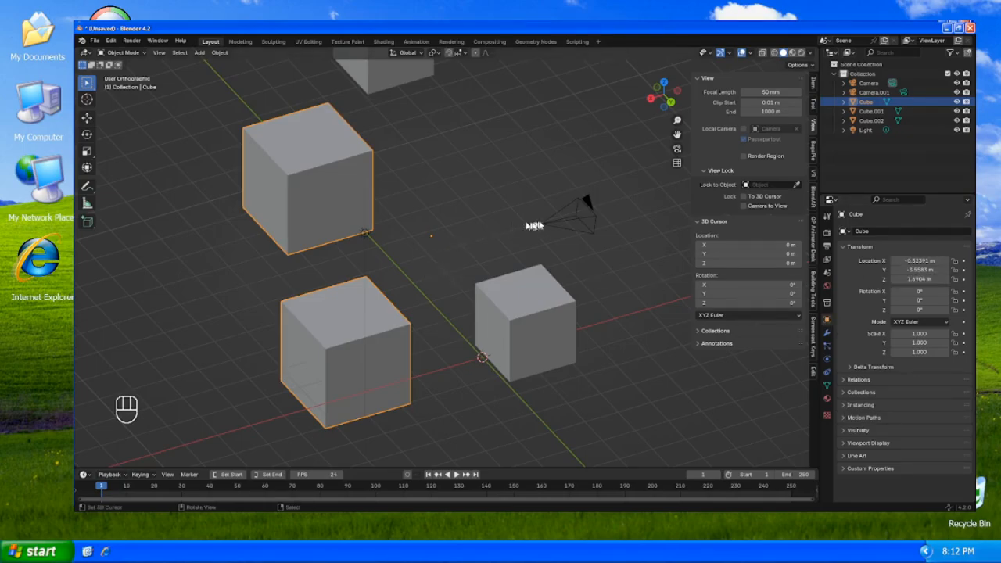
{"action": "key", "text": "r"}
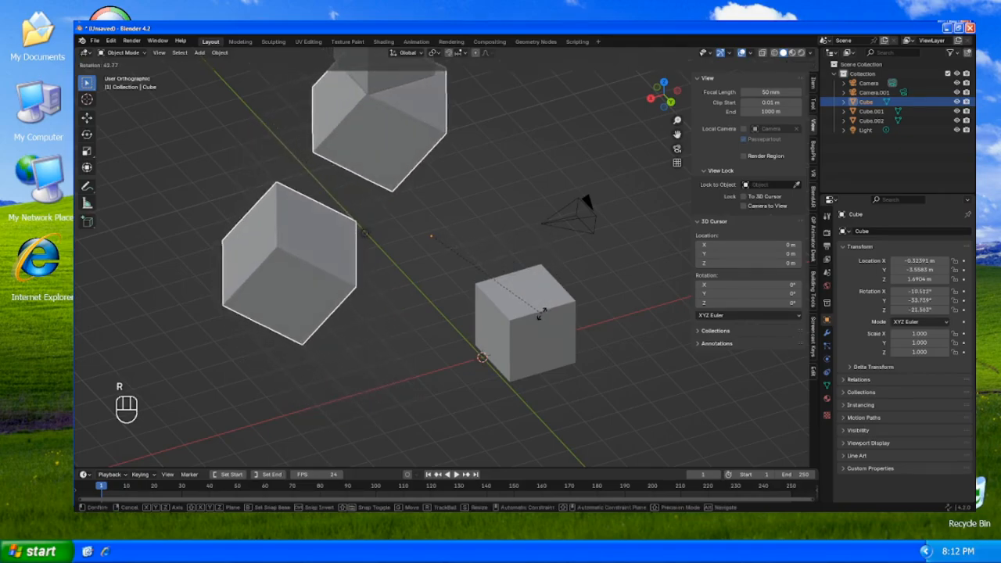
{"action": "left_click", "coordinate": [543, 314]}
{"action": "key", "text": "s"}
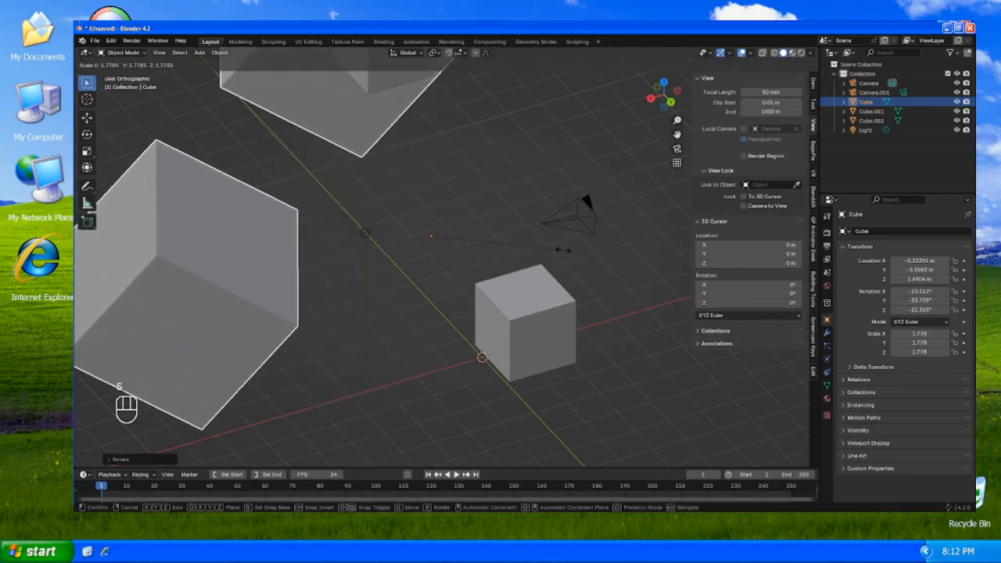
{"action": "left_click", "coordinate": [547, 241]}
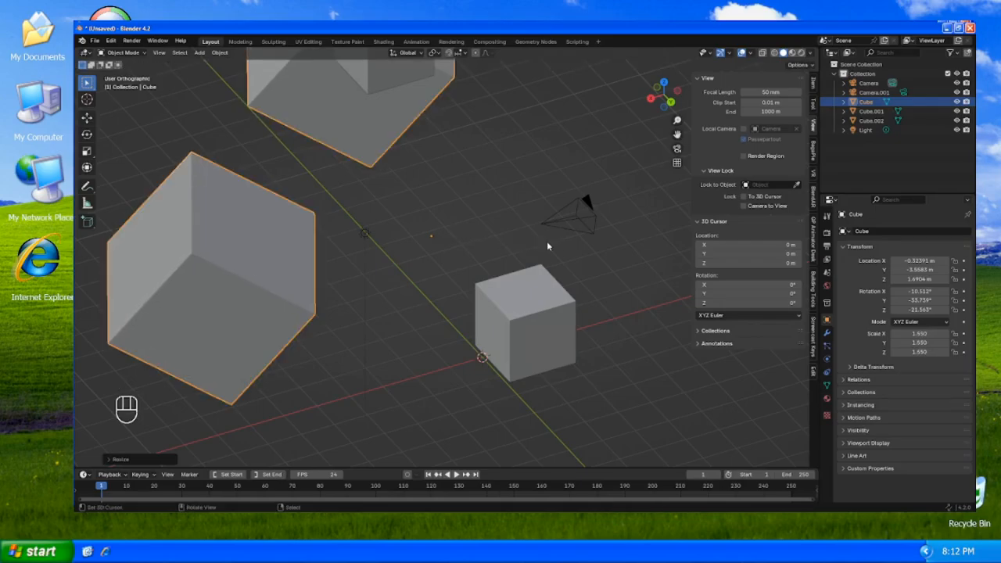
- Add a Mirror modifier to the rotated and scaled two-cube object
{"action": "left_click", "coordinate": [826, 332]}
{"action": "left_click", "coordinate": [860, 232]}
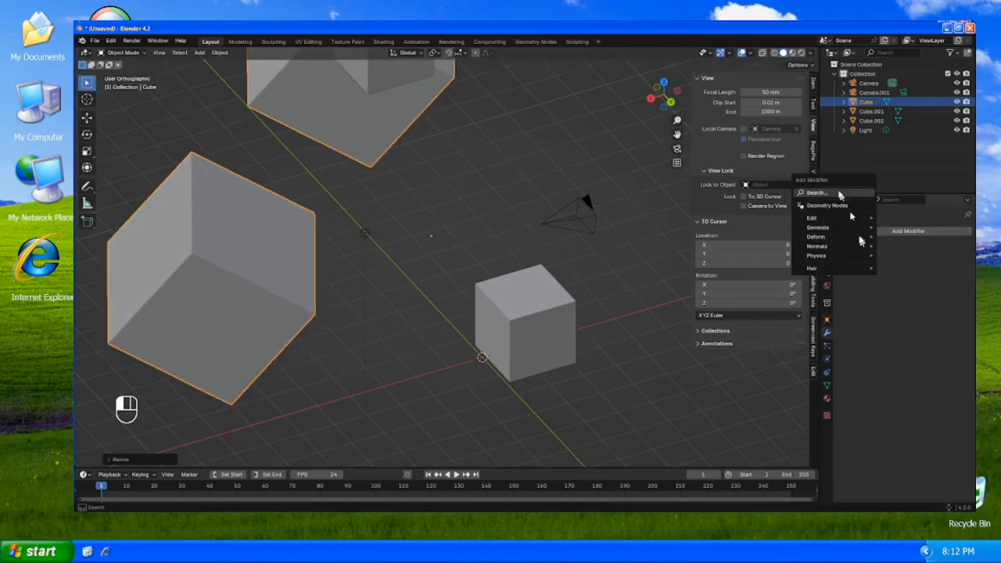
{"action": "left_click", "coordinate": [846, 200]}
{"action": "left_click", "coordinate": [839, 213]}
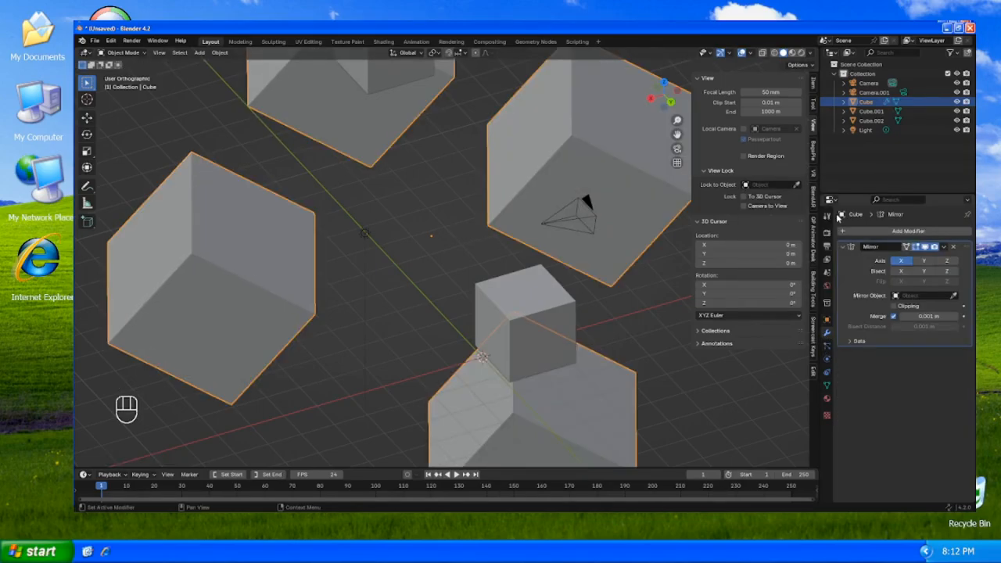
{"action": "middle_click_drag", "start_coordinate": [516, 216], "coordinate": [469, 219]}
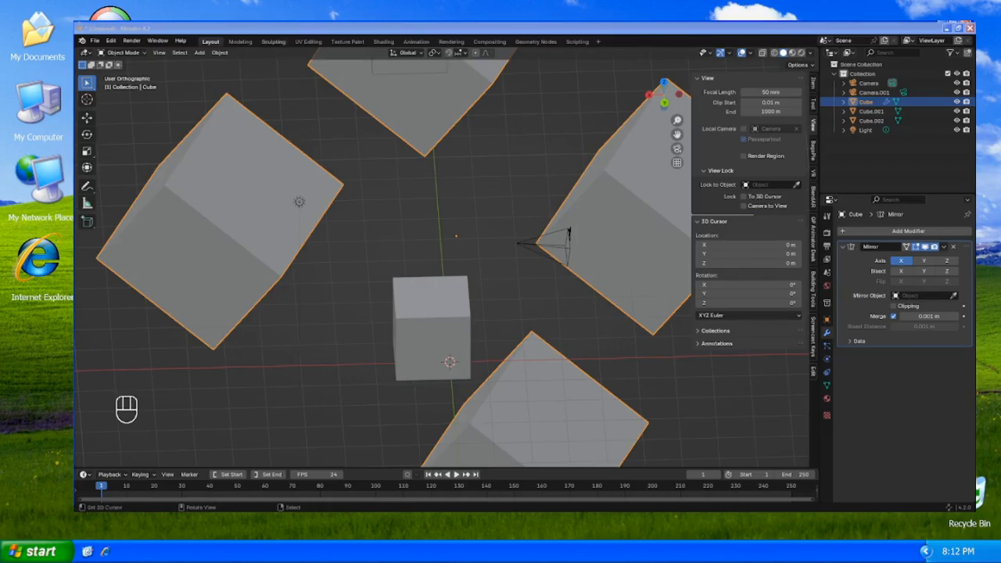
- Try moving the single cube near the 3D cursor freely in Object Mode
{"action": "left_click", "coordinate": [300, 28]}
{"action": "middle_click_drag", "start_coordinate": [471, 230], "coordinate": [542, 212]}
{"action": "key", "text": "g"}
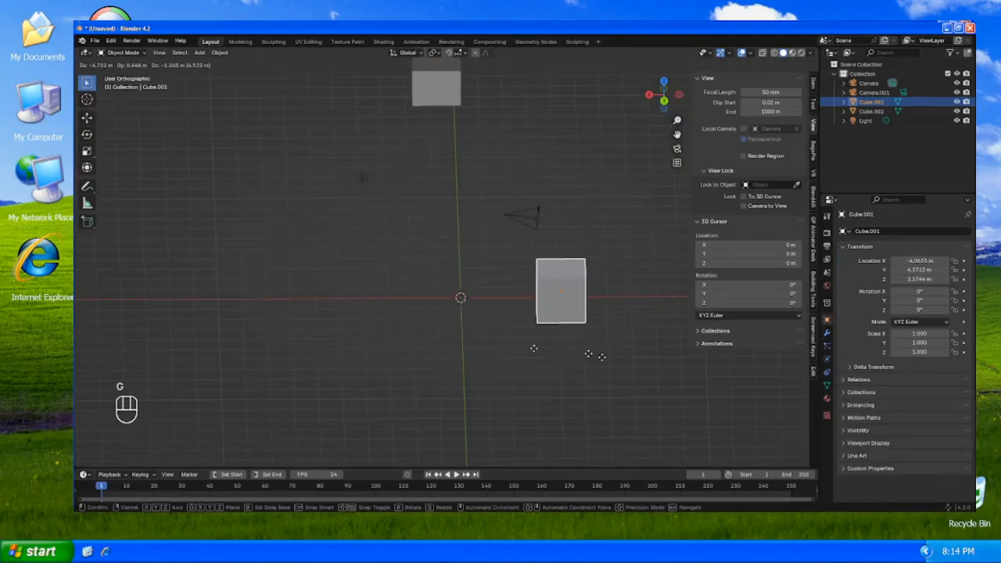
{"action": "left_click", "coordinate": [469, 335]}
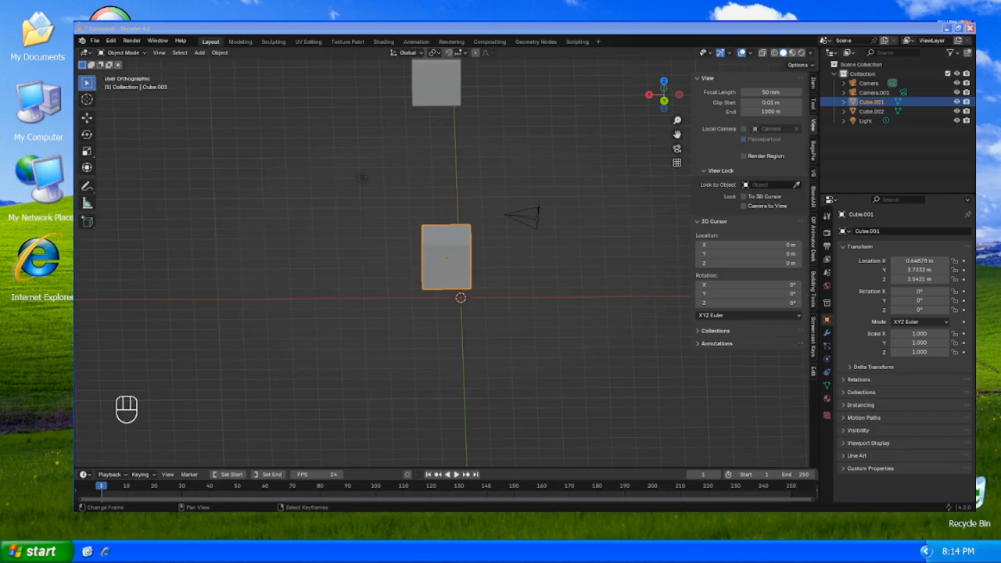
{"action": "key", "text": "g"}
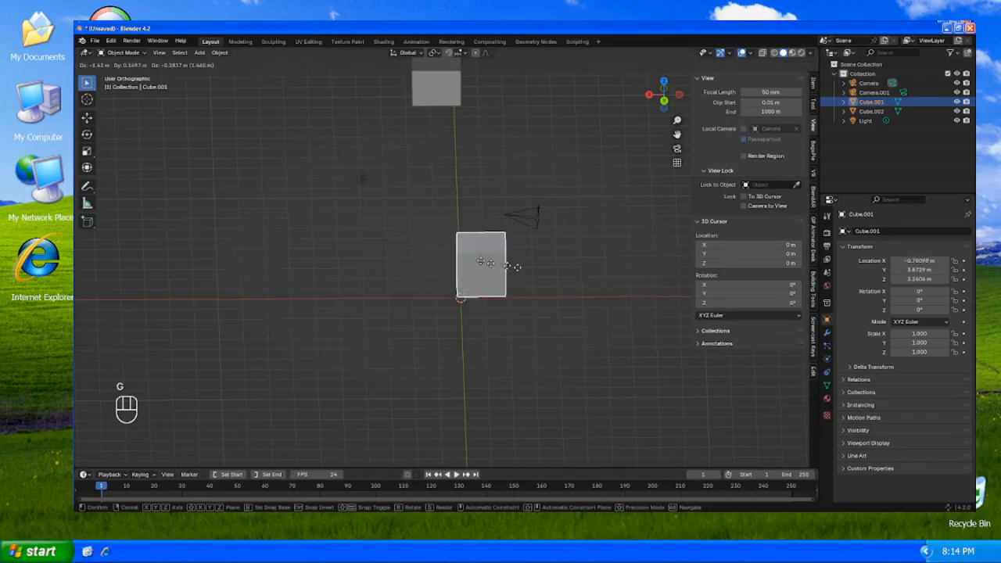
- Try rotating the cube about the view axis from two viewing angles and freely with trackball rotation in Object Mode
{"action": "key", "text": "r"}
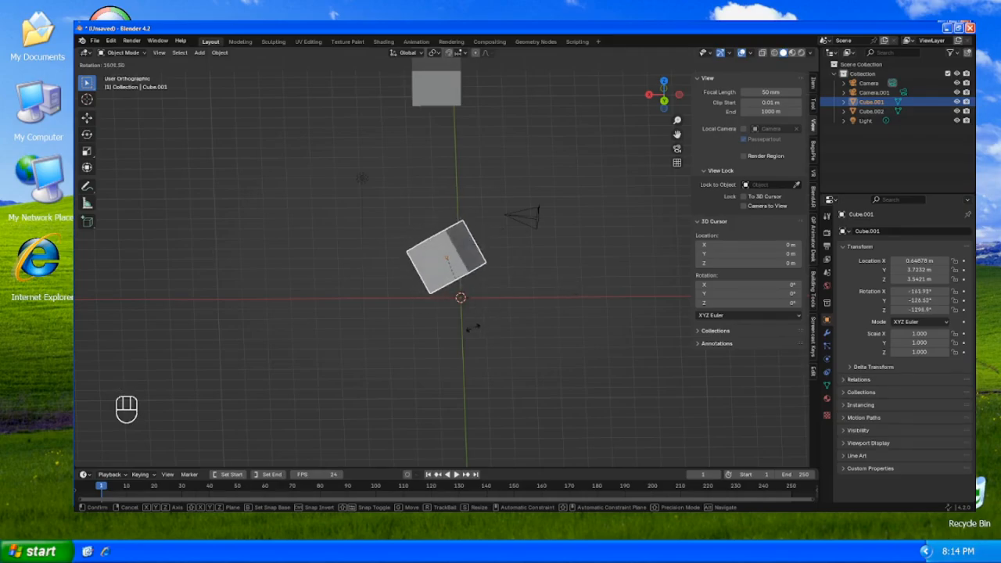
{"action": "right_click", "coordinate": [476, 337]}
{"action": "middle_click_drag", "start_coordinate": [476, 337], "coordinate": [505, 330]}
{"action": "key", "text": "r"}
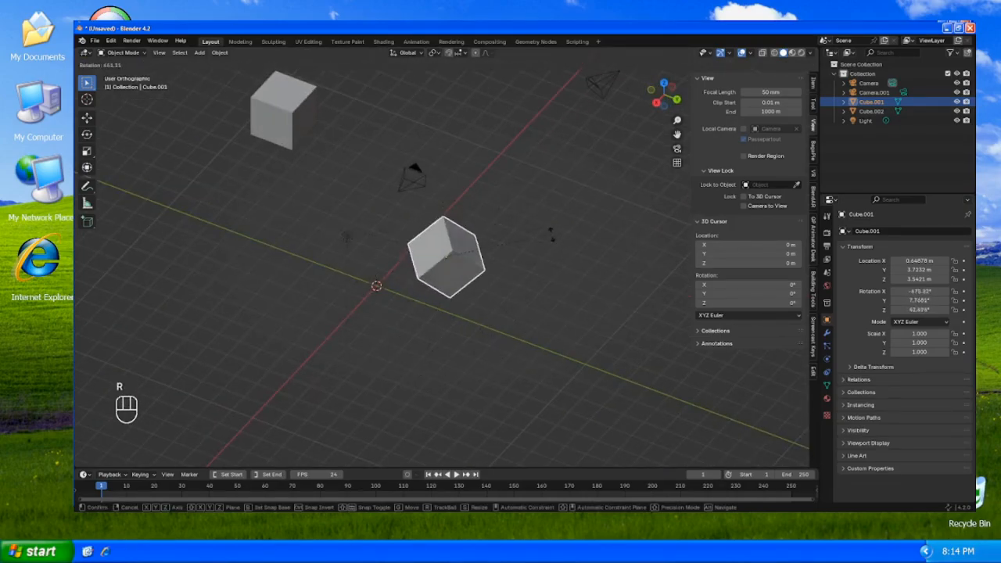
{"action": "right_click", "coordinate": [551, 240]}
{"action": "key", "text": "r"}
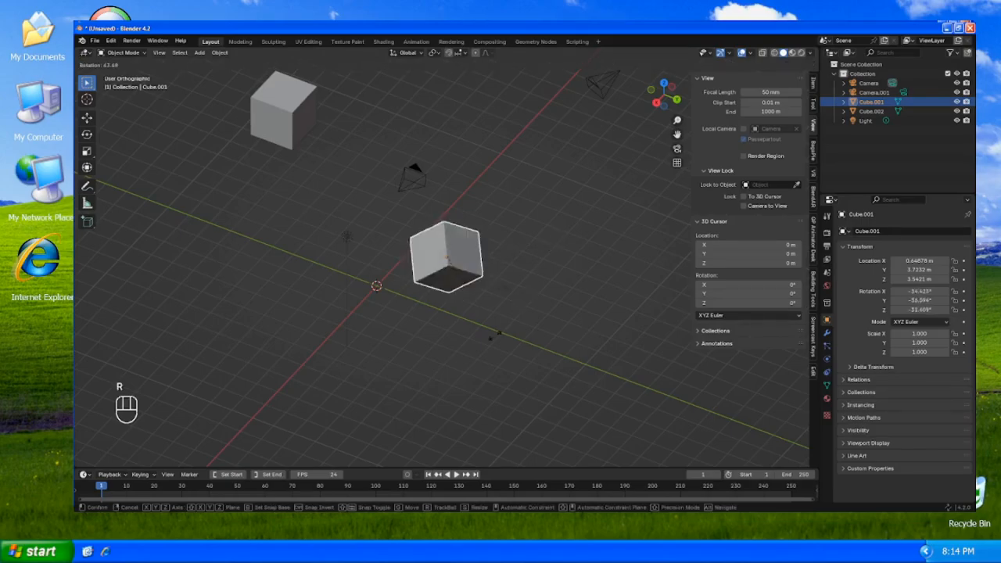
{"action": "key", "text": "r"}
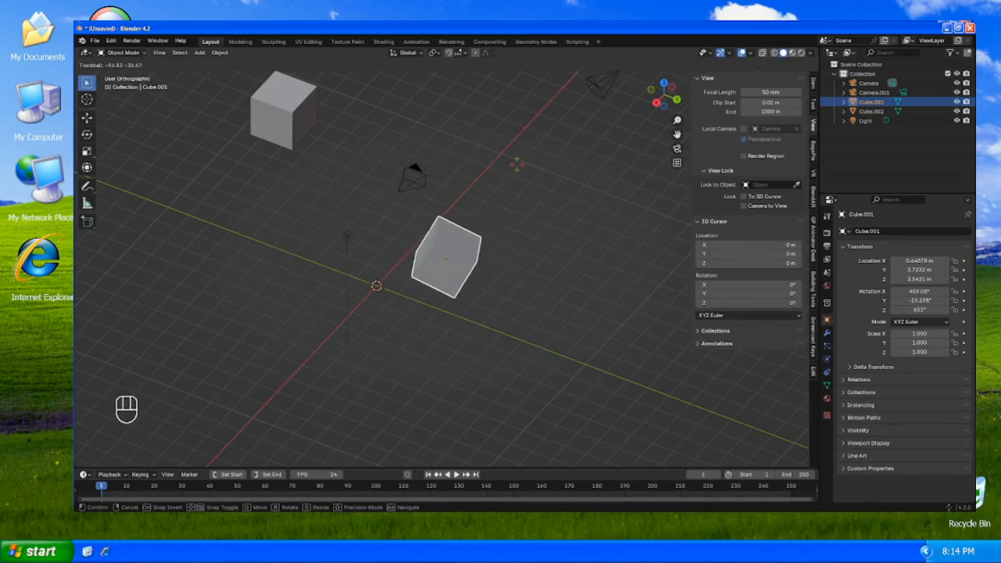
{"action": "key", "text": "Escape"}
- Try scaling the cube uniformly in Object Mode from two different viewing angles
{"action": "key", "text": "s"}
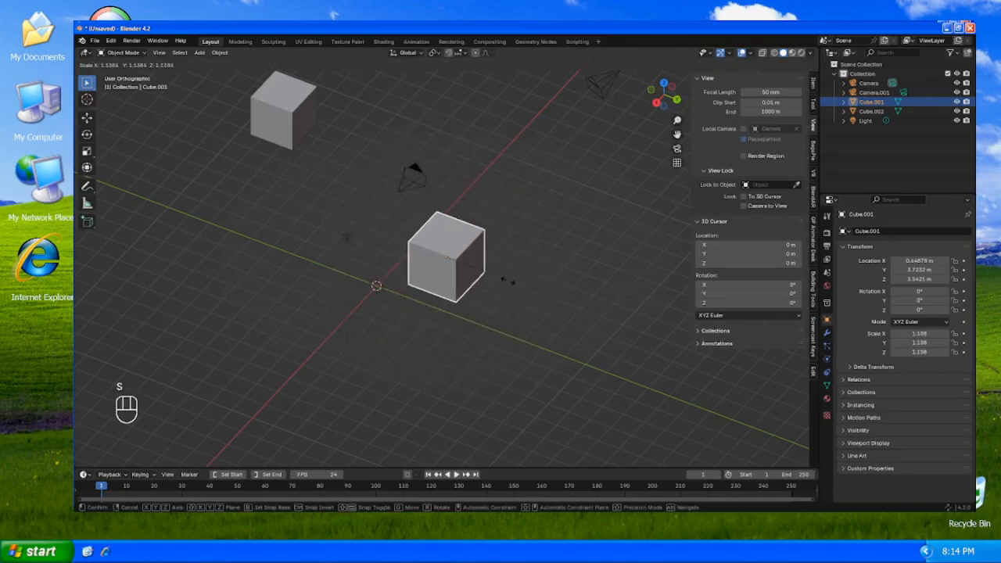
{"action": "left_click", "coordinate": [589, 290]}
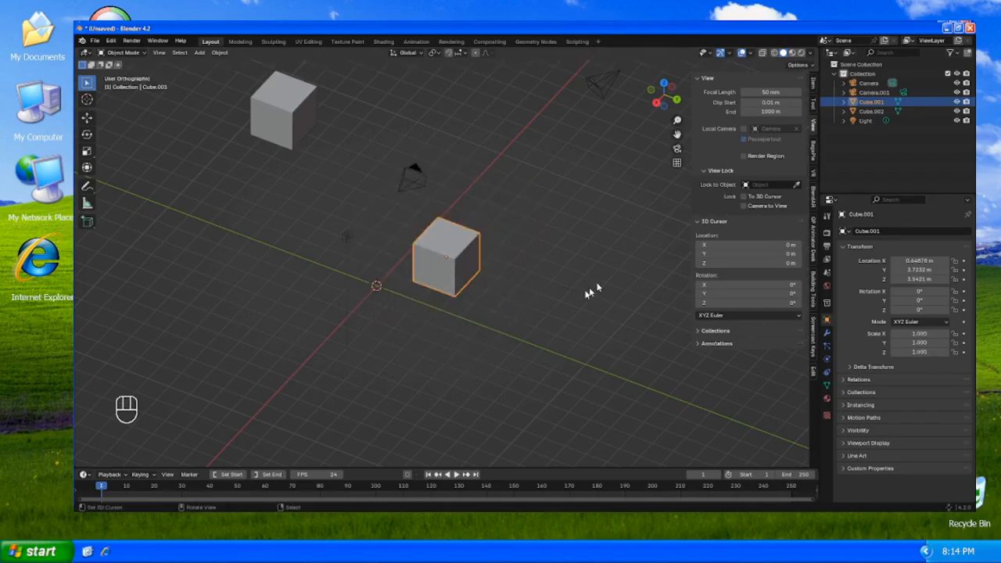
{"action": "middle_click_drag", "start_coordinate": [589, 290], "coordinate": [518, 309]}
{"action": "key", "text": "s"}
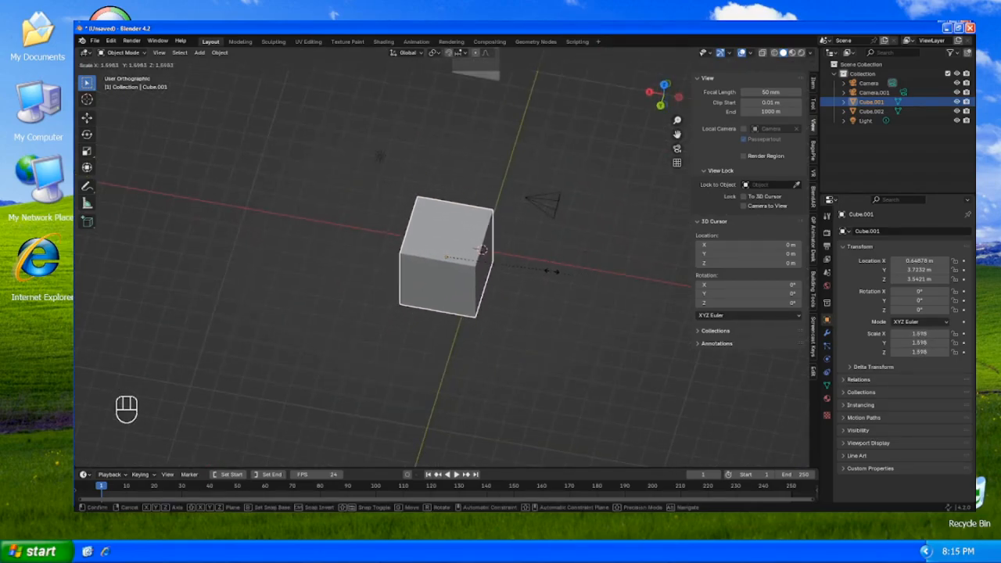
{"action": "right_click", "coordinate": [551, 271]}
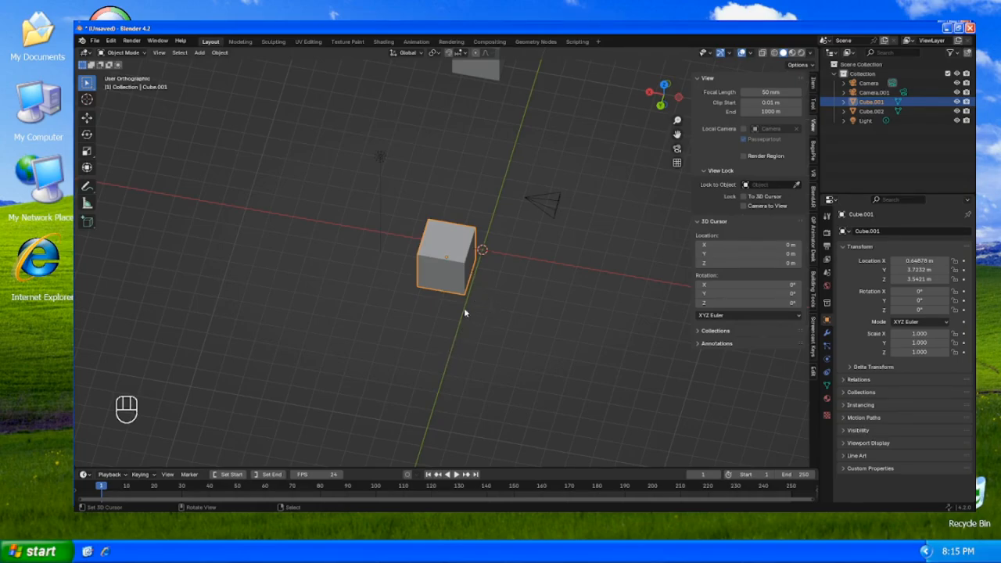
- Switch the cube to Edit Mode and try trackball-rotating its whole mesh
{"action": "key", "text": "Tab"}
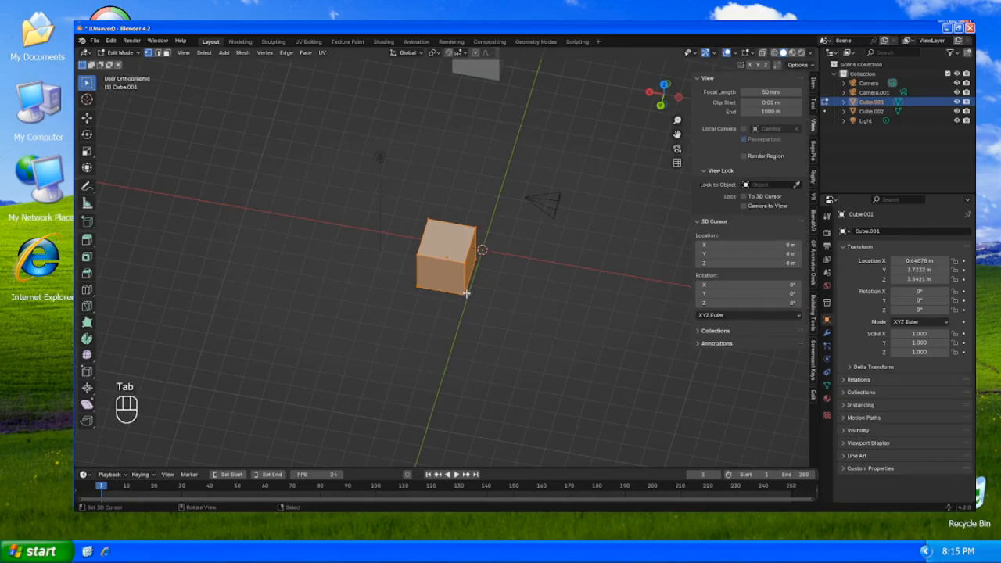
{"action": "key", "text": "r"}
{"action": "key", "text": "r"}
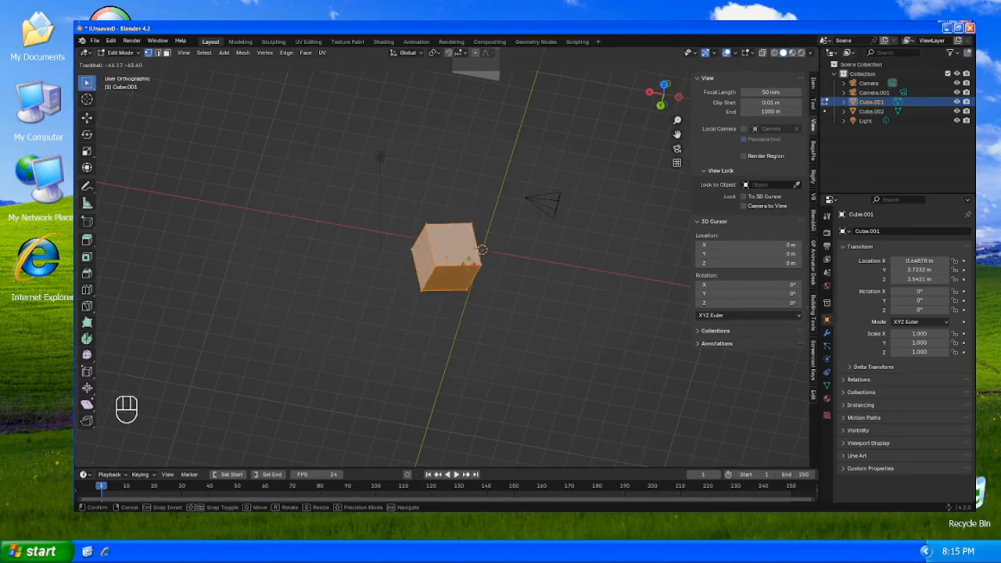
{"action": "key", "text": "Escape"}
- Try vertex-sliding all of the cube's selected vertices at once in Edit Mode
{"action": "key", "text": "g"}
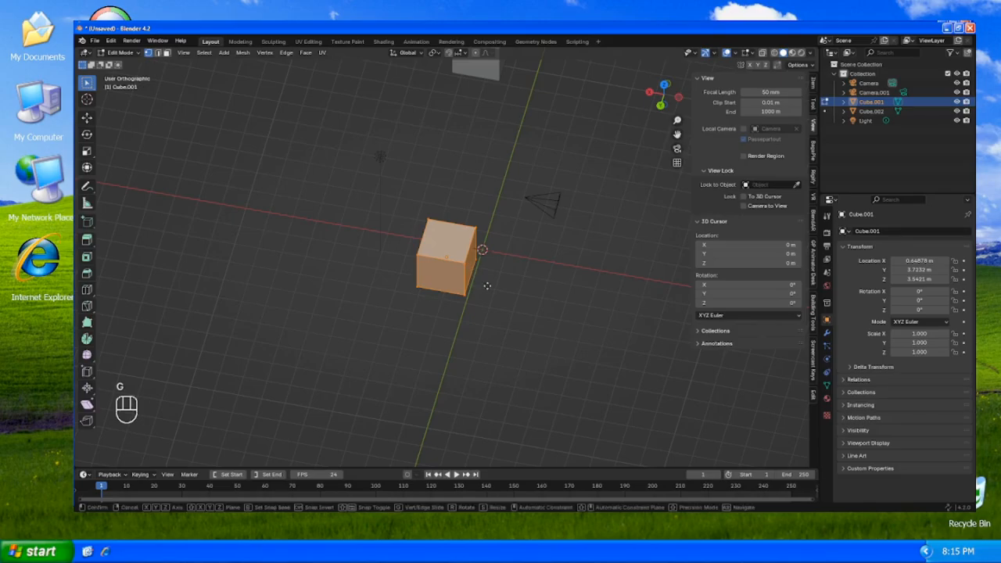
{"action": "key", "text": "g"}
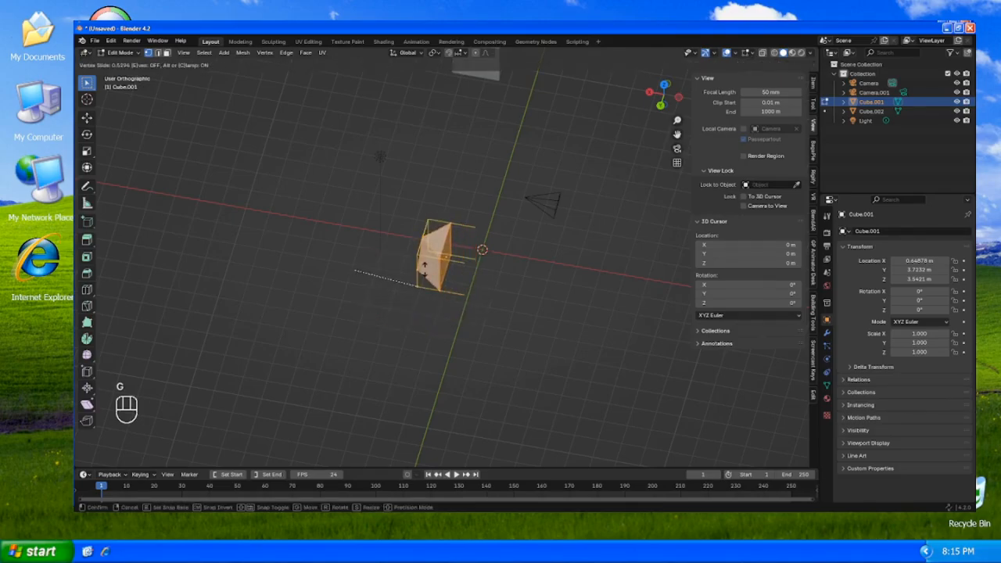
{"action": "right_click", "coordinate": [486, 285]}
- Select only the nearest corner vertex of the cube's top face and try sliding it along its edge
{"action": "left_click", "coordinate": [468, 266]}
{"action": "scroll", "coordinate": [489, 288], "scroll_direction": "up", "scroll_amount": 4}
{"action": "key", "text": "g"}
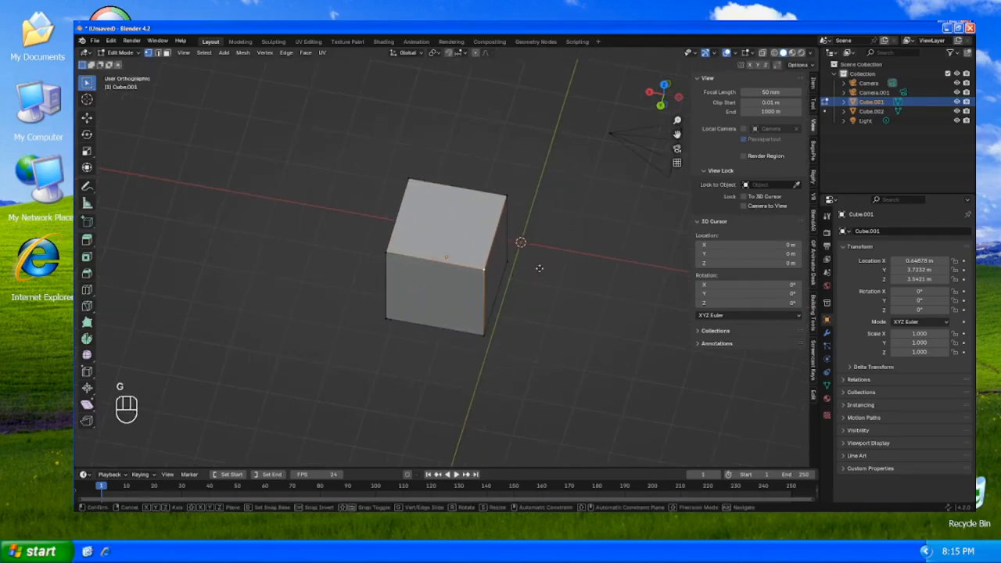
{"action": "key", "text": "g"}
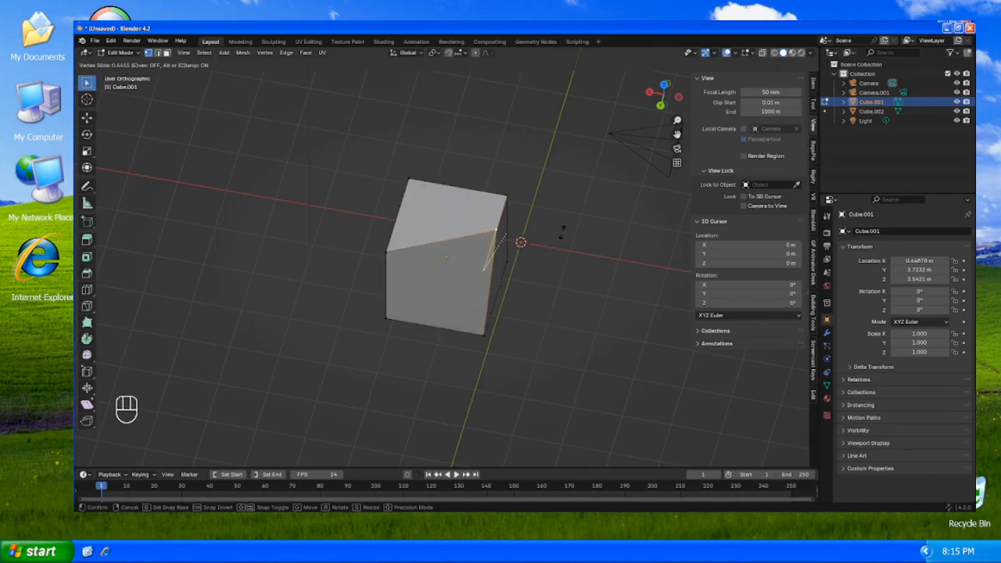
{"action": "key", "text": "Escape"}
- Add the adjacent top corner vertex to the selection and subdivide the edge between the two corners
{"action": "middle_click_drag", "start_coordinate": [561, 231], "coordinate": [447, 256]}
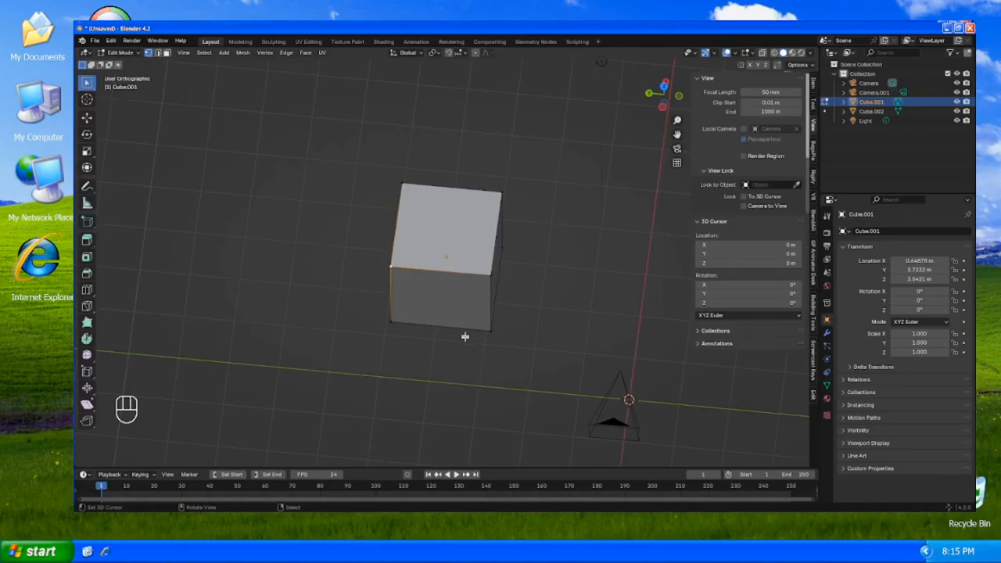
{"action": "left_click", "coordinate": [484, 274], "text": "shift"}
{"action": "key", "text": "w"}
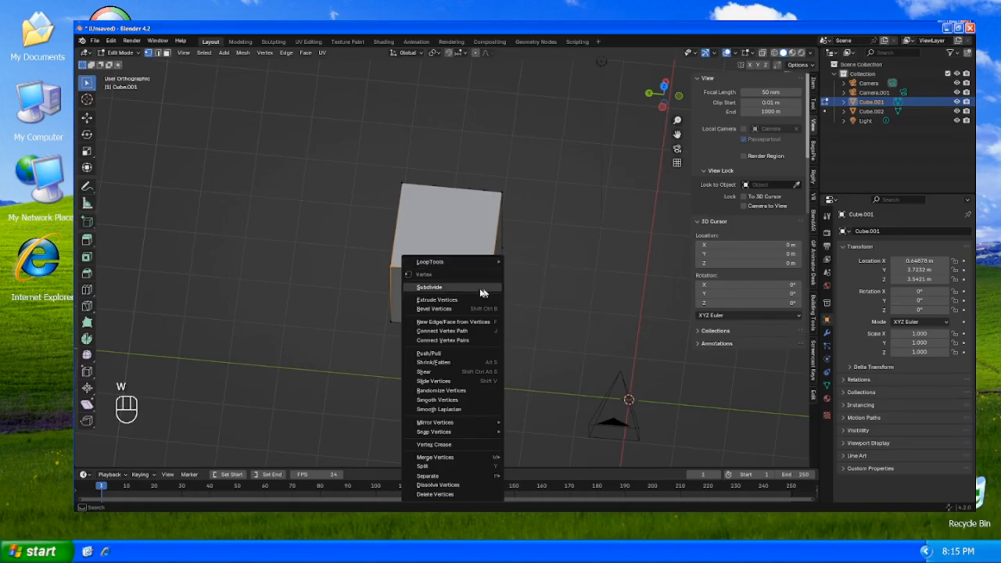
{"action": "left_click", "coordinate": [470, 287]}
- Select the midpoint vertex of the subdivided top edge and try sliding it along that edge
{"action": "left_click", "coordinate": [446, 272], "text": "alt"}
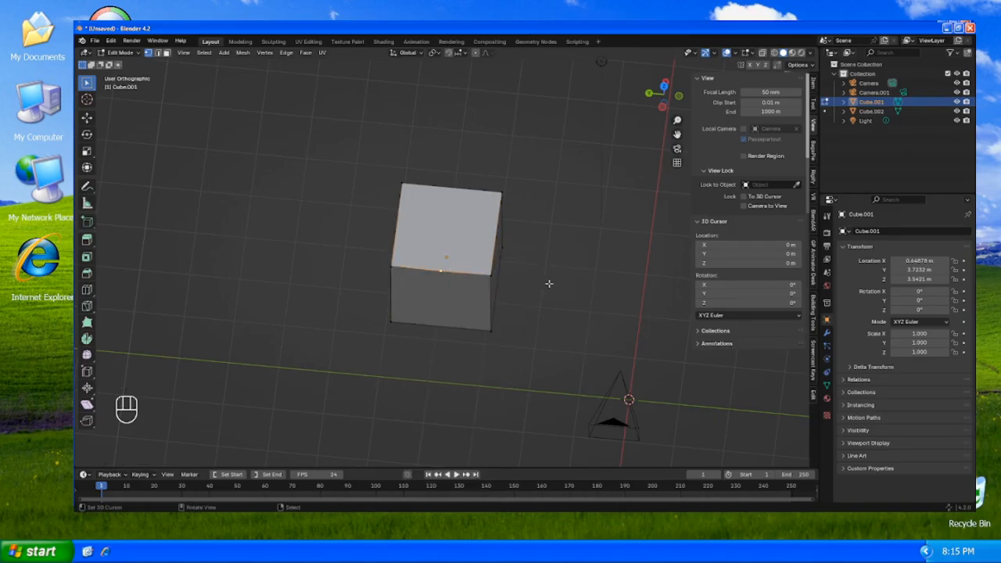
{"action": "key", "text": "g"}
{"action": "key", "text": "g"}
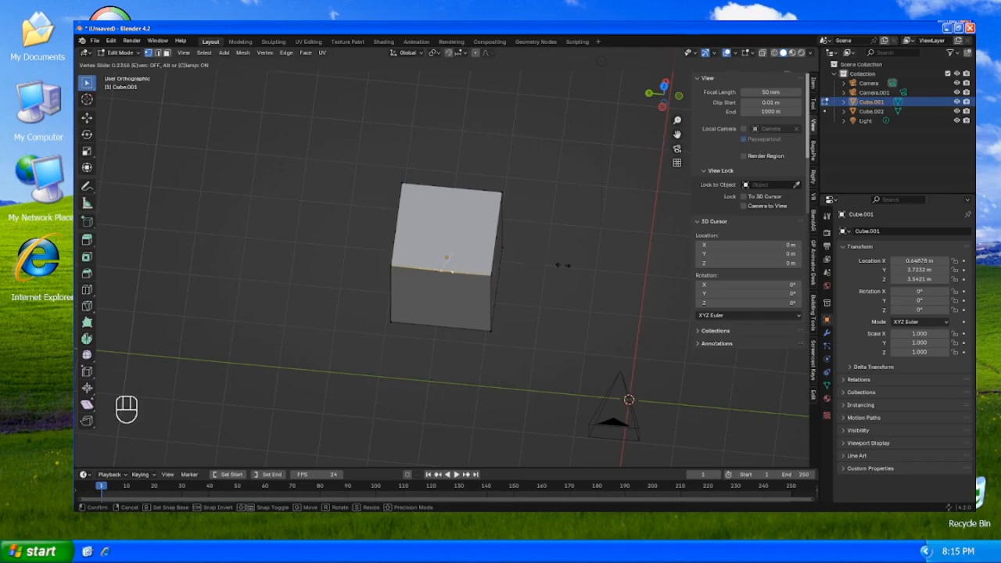
{"action": "left_click", "coordinate": [530, 266]}
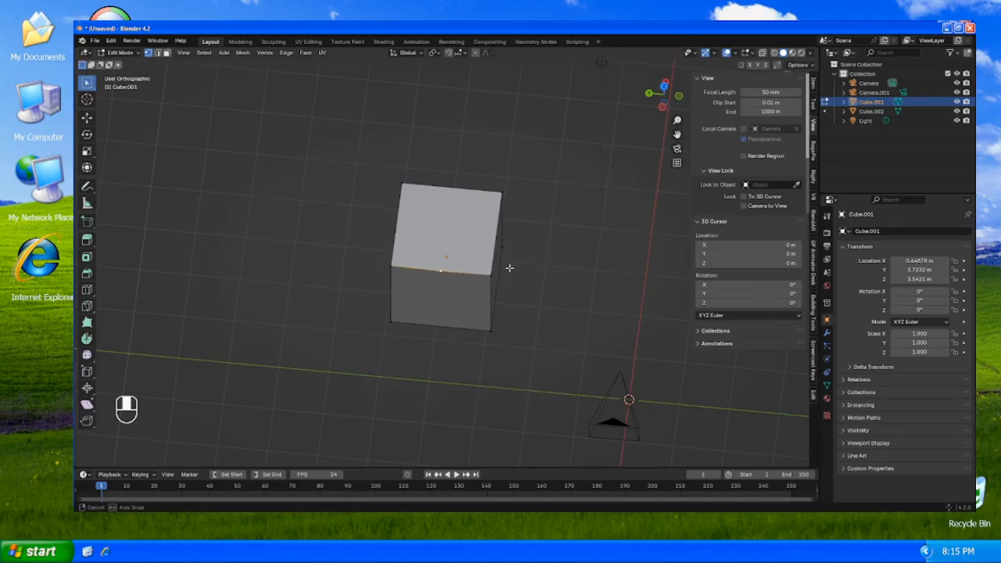
- Try connecting a vertex path from the edge's midpoint vertex, and try moving that vertex freely
{"action": "middle_click_drag", "start_coordinate": [509, 268], "coordinate": [444, 197]}
{"action": "key", "text": "j"}
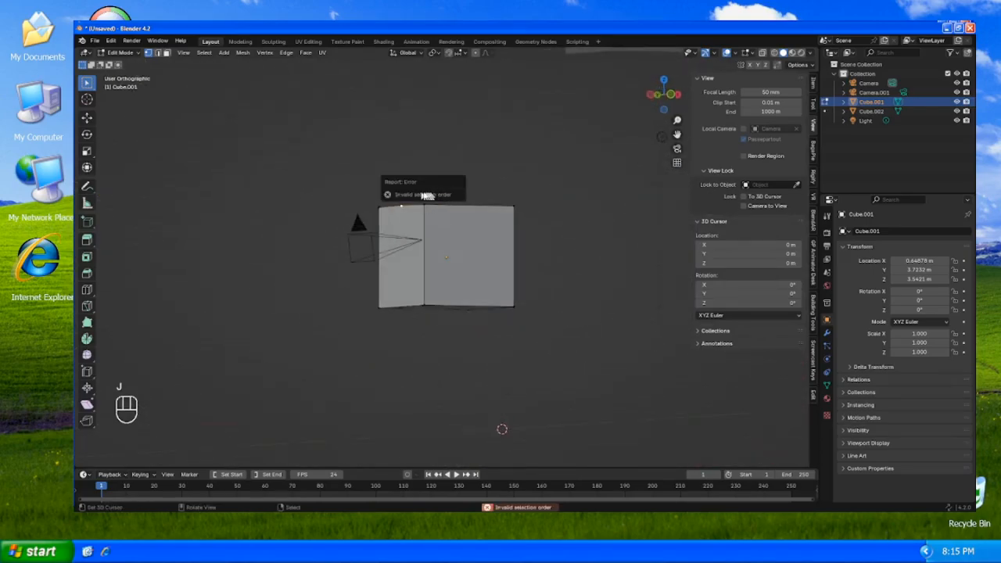
{"action": "key", "text": "g"}
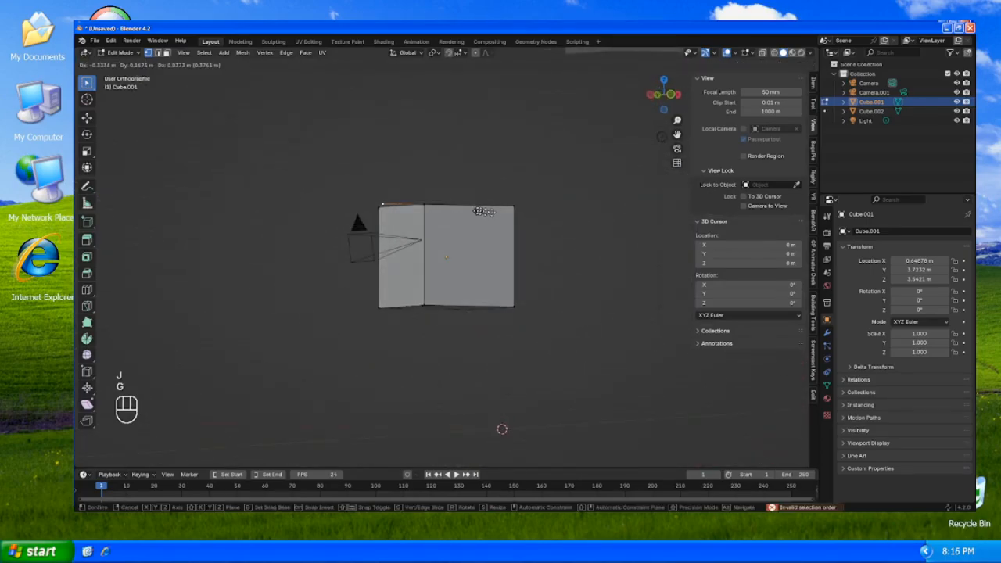
{"action": "right_click", "coordinate": [469, 209]}
{"action": "middle_click_drag", "start_coordinate": [466, 209], "coordinate": [449, 227]}
- Try moving the whole cube freely in Object Mode
{"action": "key", "text": "g"}
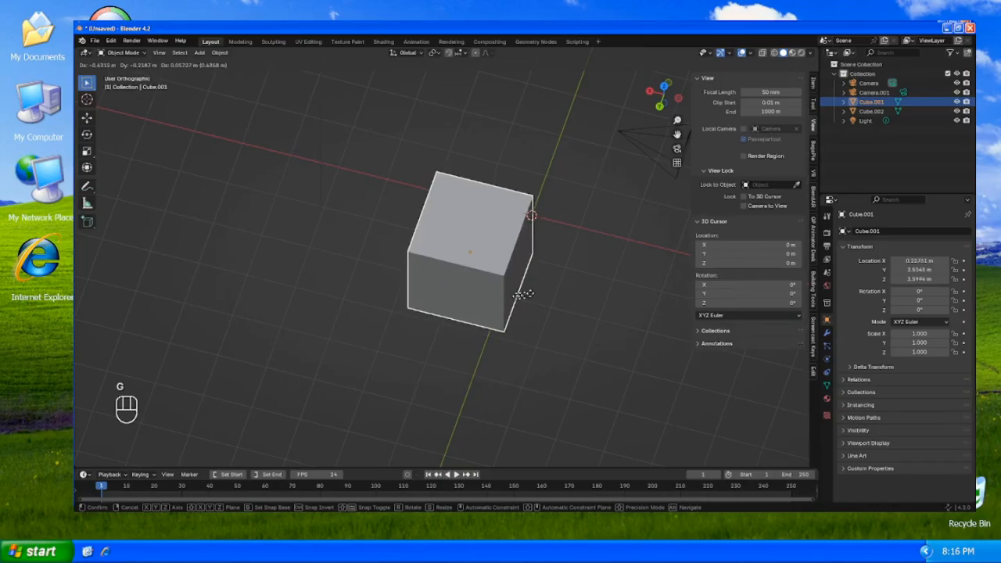
{"action": "right_click", "coordinate": [522, 295]}
{"action": "scroll", "coordinate": [527, 287], "scroll_direction": "up", "scroll_amount": 4}
{"action": "scroll", "coordinate": [508, 286], "scroll_direction": "down", "scroll_amount": 2}
{"action": "scroll", "coordinate": [508, 286], "scroll_direction": "down", "scroll_amount": 6}
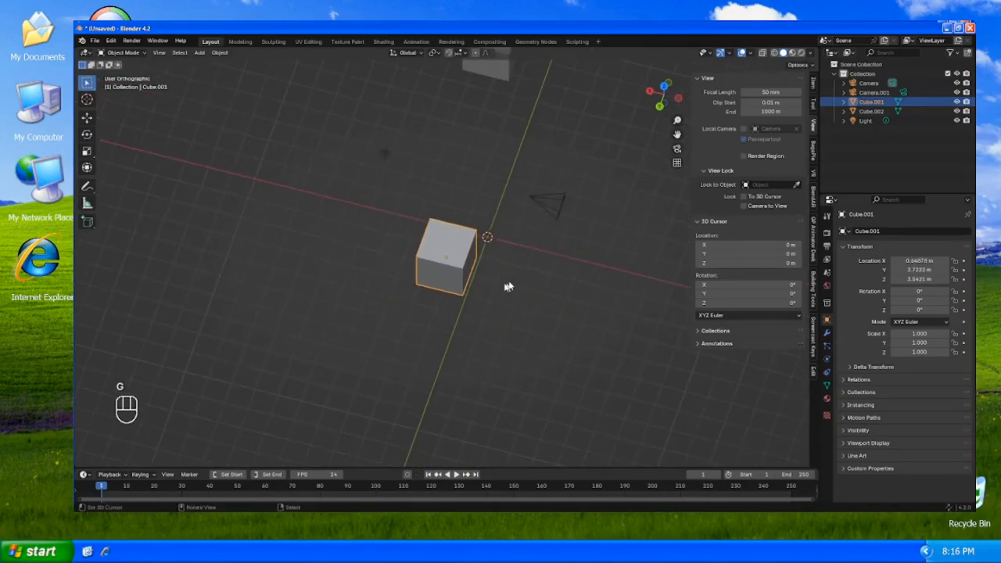
- Try moving the cube along the X axis, and on the YZ plane with global X locked
{"action": "middle_click_drag", "start_coordinate": [509, 286], "coordinate": [518, 249]}
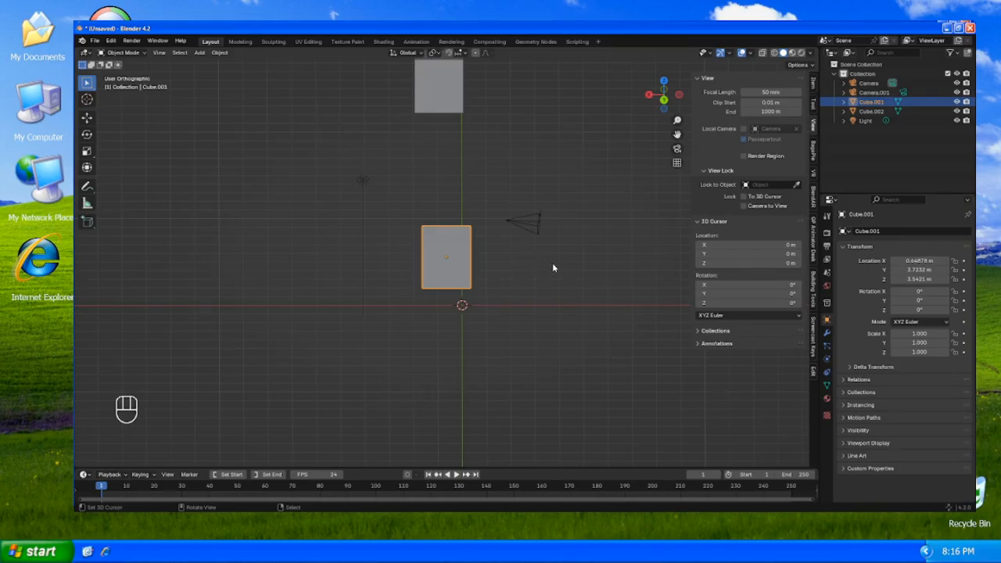
{"action": "key", "text": "g"}
{"action": "key", "text": "x"}
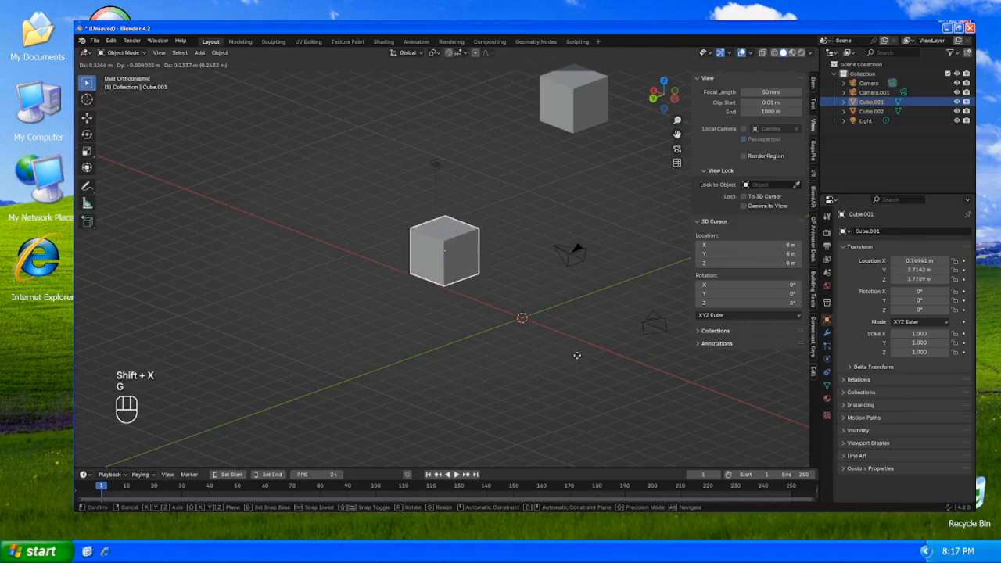
{"action": "key", "text": "shift+x"}
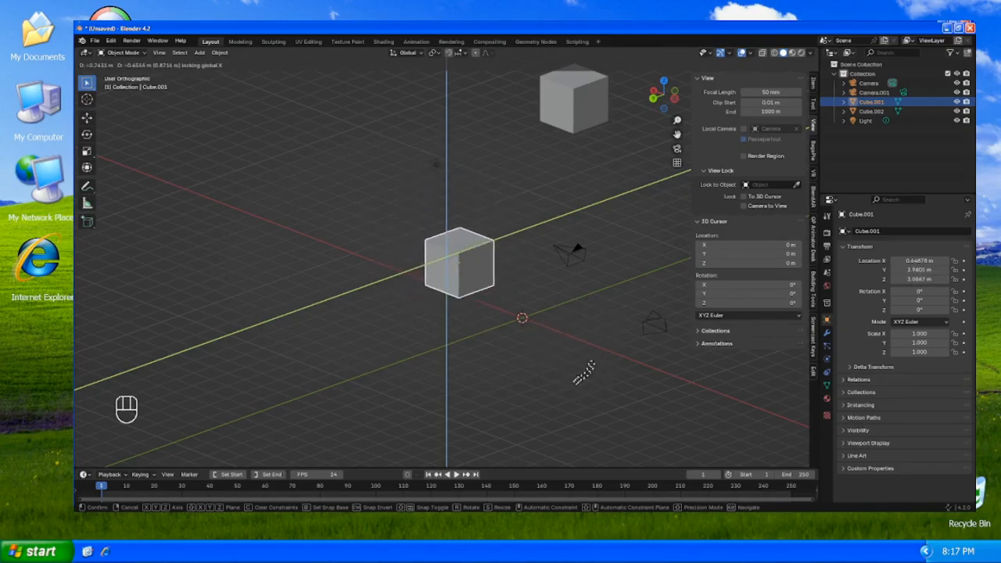
{"action": "left_click", "coordinate": [567, 366]}
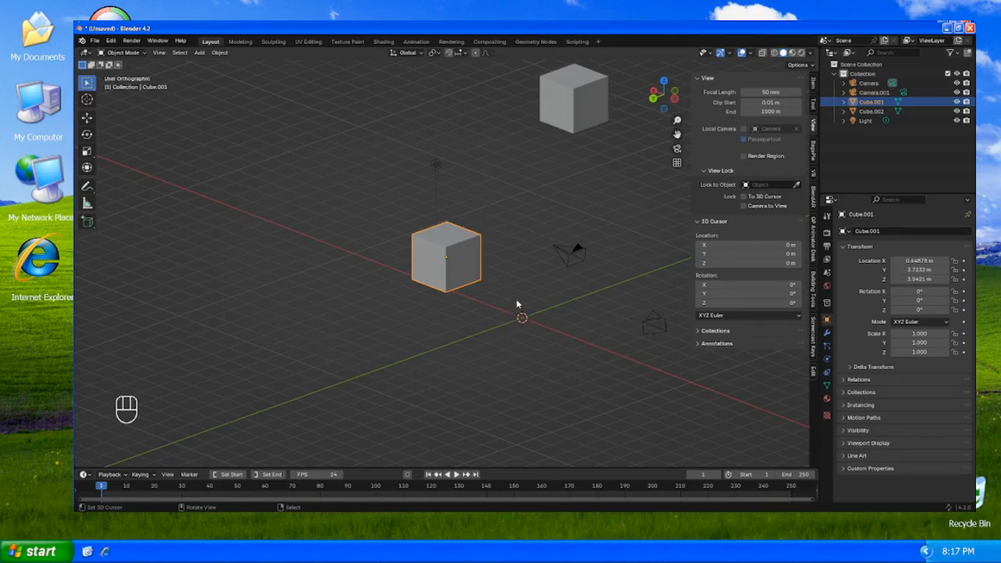
- Try moving the unrotated cube along its local X axis
{"action": "key", "text": "g"}
{"action": "key", "text": "x"}
{"action": "key", "text": "x"}
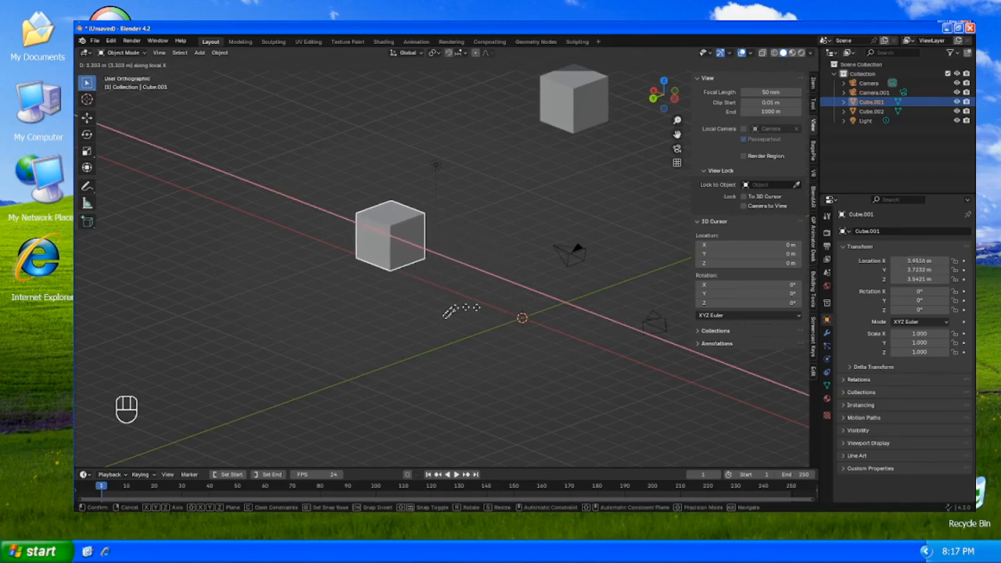
{"action": "right_click", "coordinate": [402, 318]}
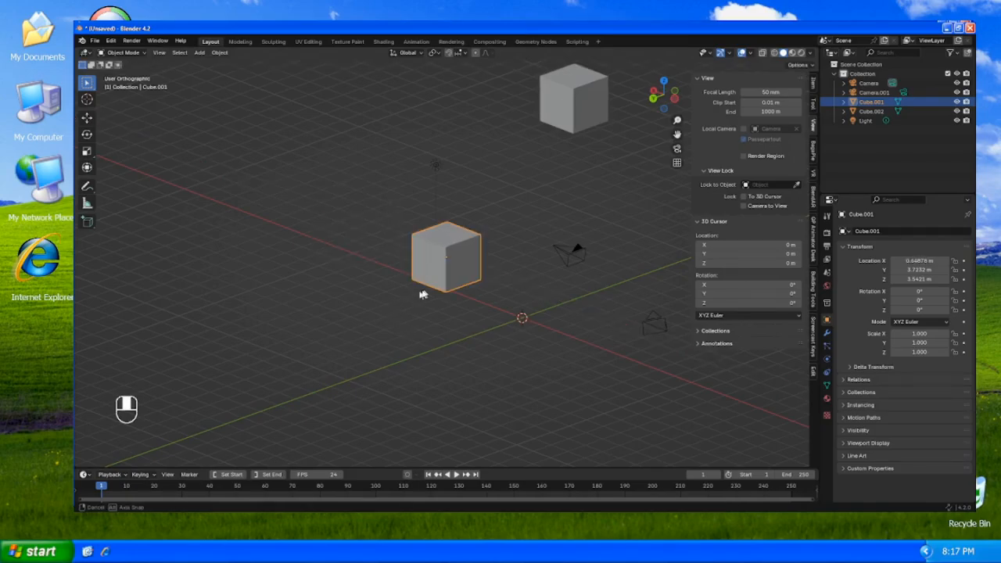
- Rotate the cube about -42.84° around the global Z axis
{"action": "middle_click_drag", "start_coordinate": [423, 293], "coordinate": [502, 253]}
{"action": "key", "text": "r"}
{"action": "key", "text": "z"}
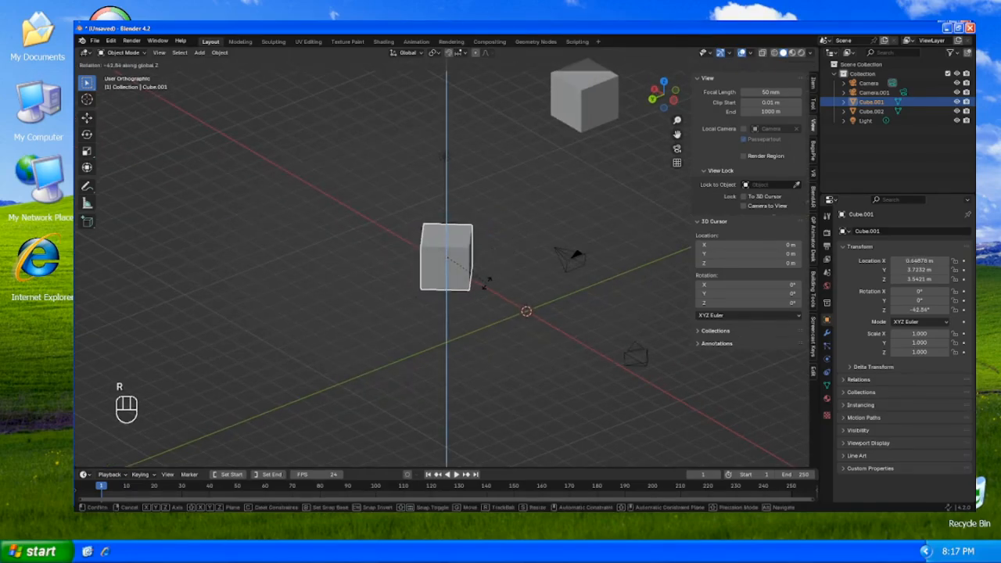
{"action": "left_click", "coordinate": [486, 287]}
- Try moving the rotated cube along the global X axis and along its local X axis
{"action": "key", "text": "g"}
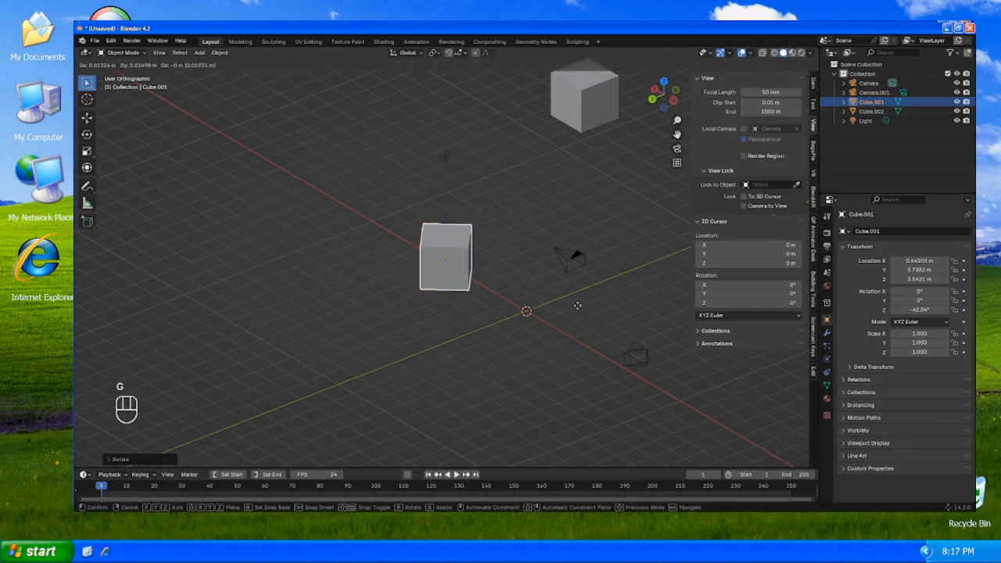
{"action": "key", "text": "x"}
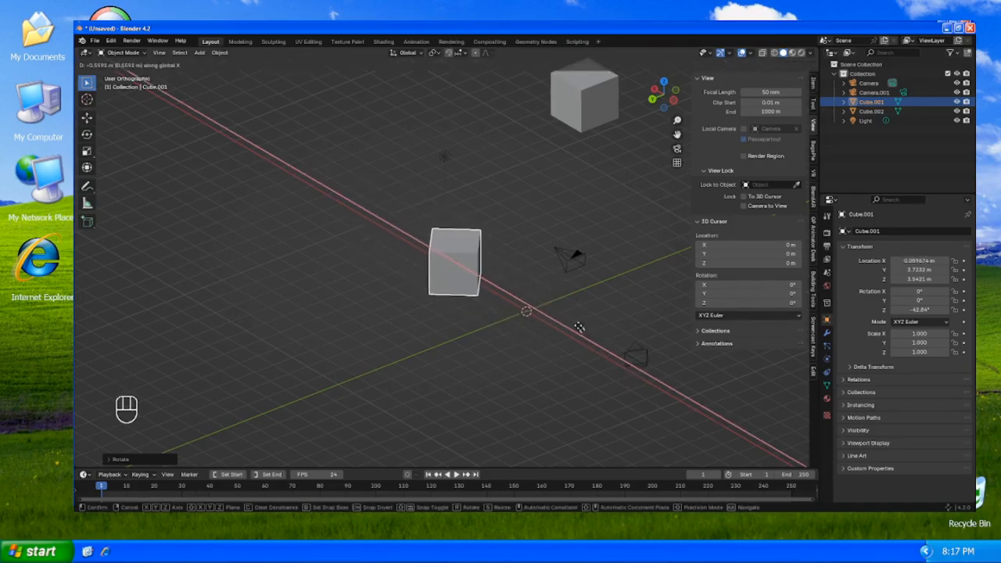
{"action": "key", "text": "x"}
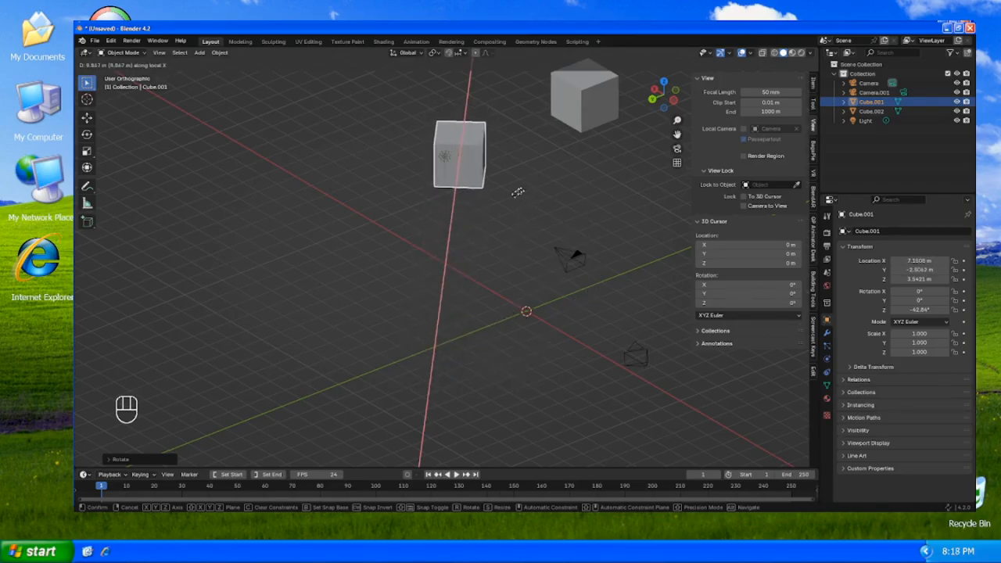
{"action": "left_click", "coordinate": [496, 338]}
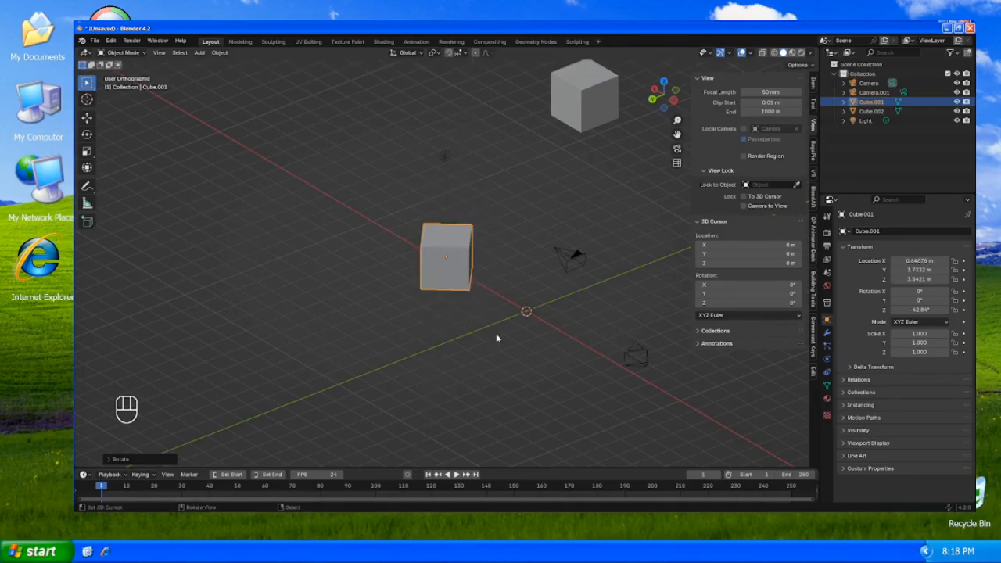
- Try moving the rotated cube along the global X axis, and check the available pivot point options
{"action": "key", "text": "g"}
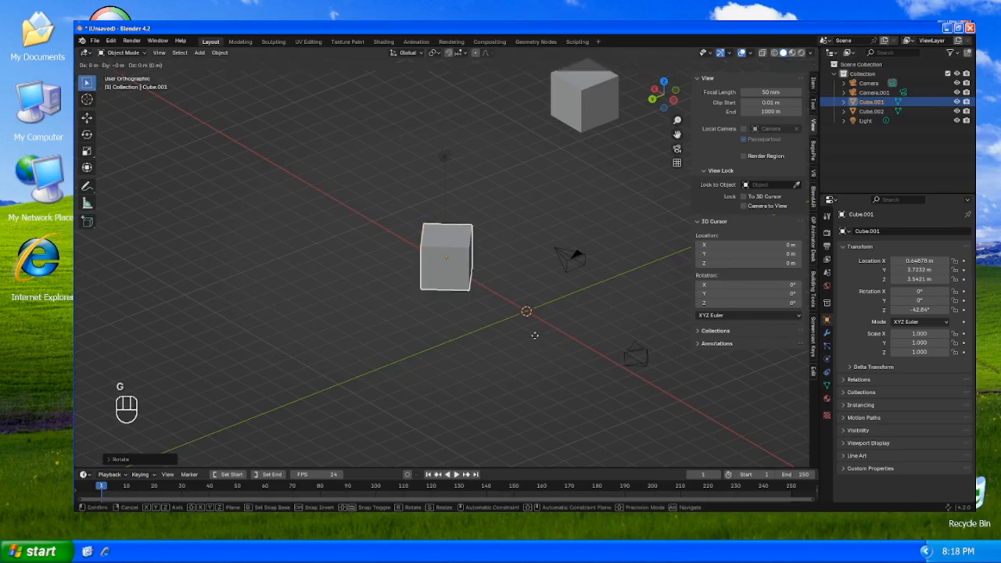
{"action": "key", "text": "x"}
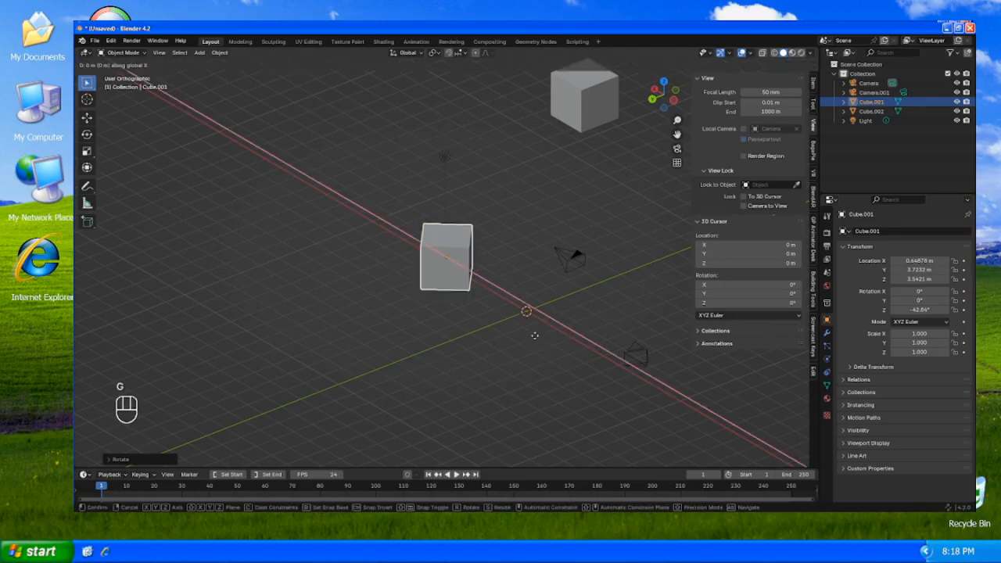
{"action": "left_click", "coordinate": [535, 336]}
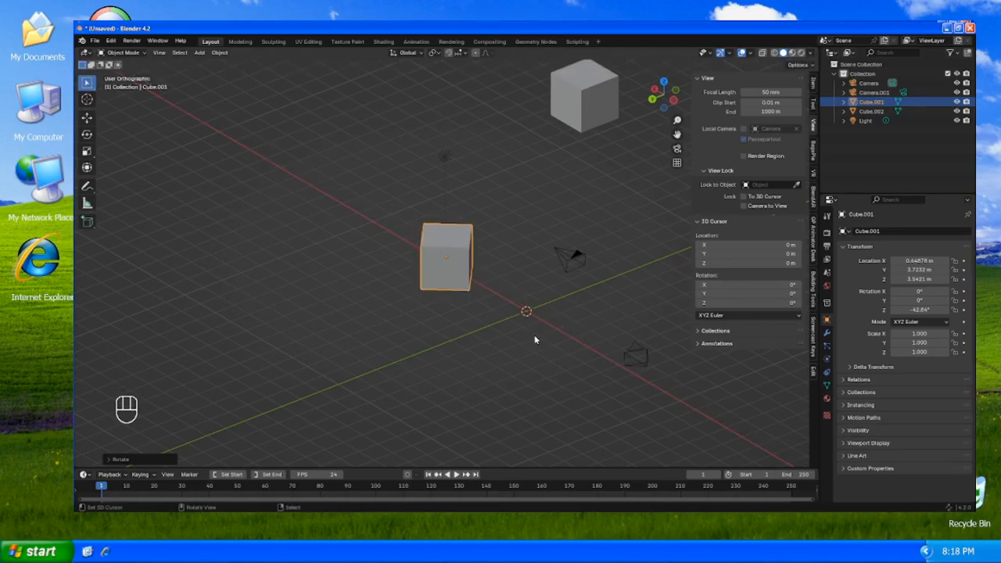
{"action": "key", "text": "period"}
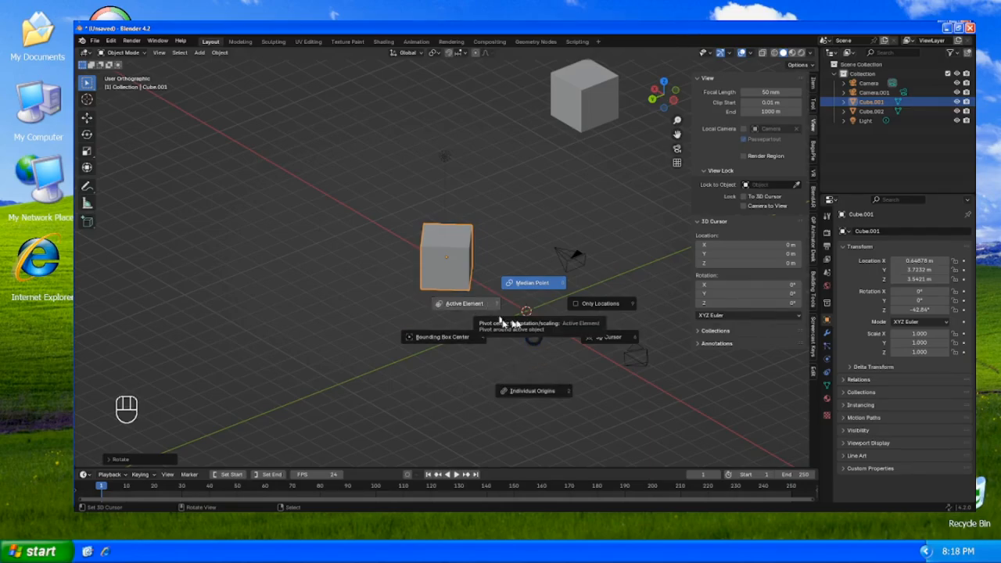
{"action": "key", "text": "Escape"}
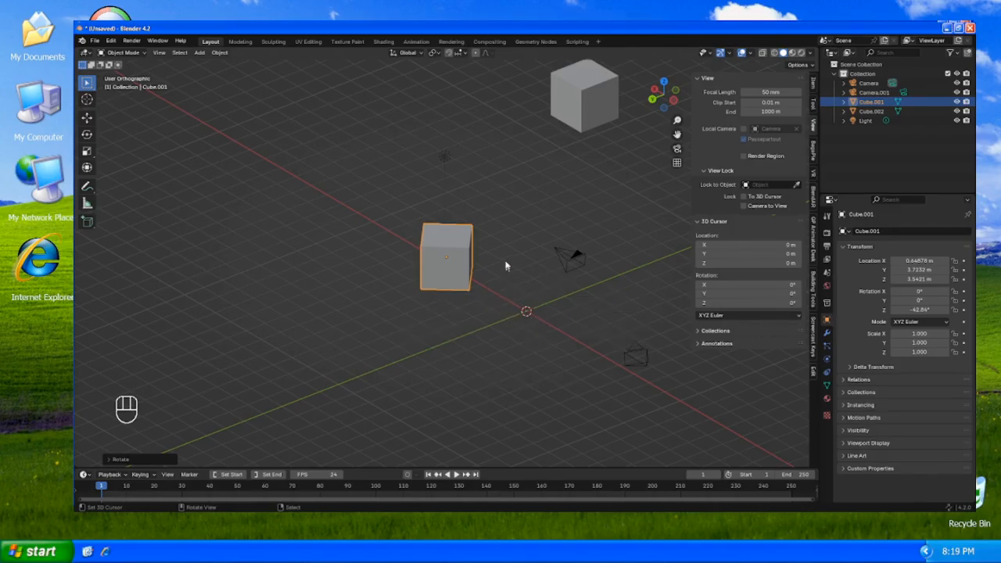
- Duplicate the rotated cube to about X 1.86 m, Y 0.63 m, Z 7.38 m, and add the original to the selection
{"action": "middle_click_drag", "start_coordinate": [554, 209], "coordinate": [515, 313]}
{"action": "key", "text": "shift+d"}
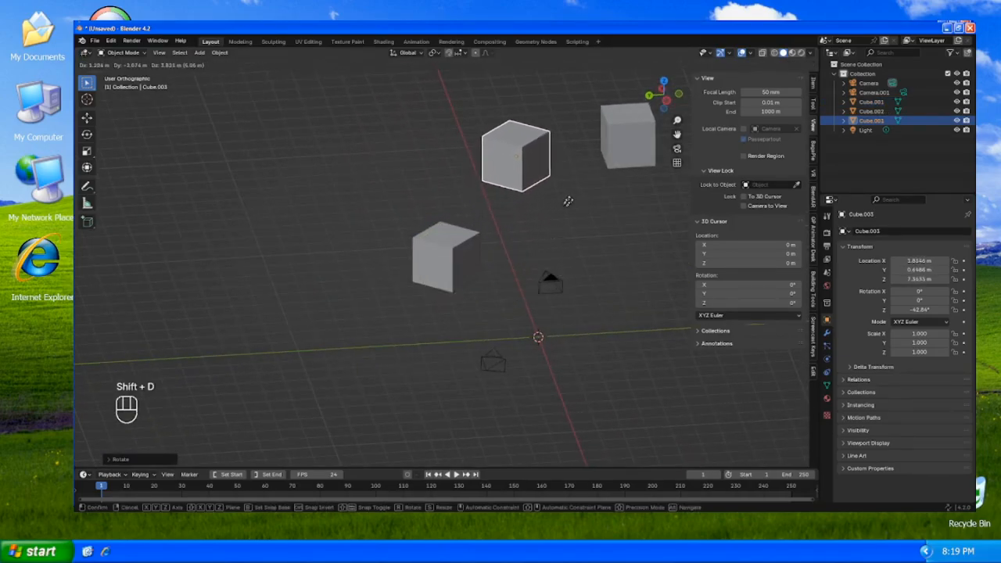
{"action": "left_click", "coordinate": [539, 212]}
{"action": "left_click", "coordinate": [463, 262], "text": "shift"}
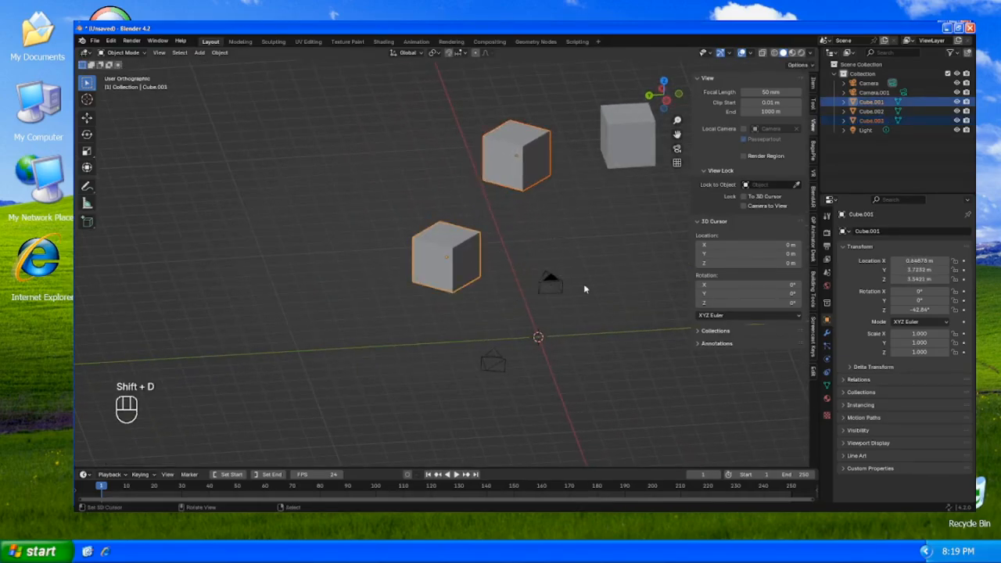
{"action": "key", "text": "period"}
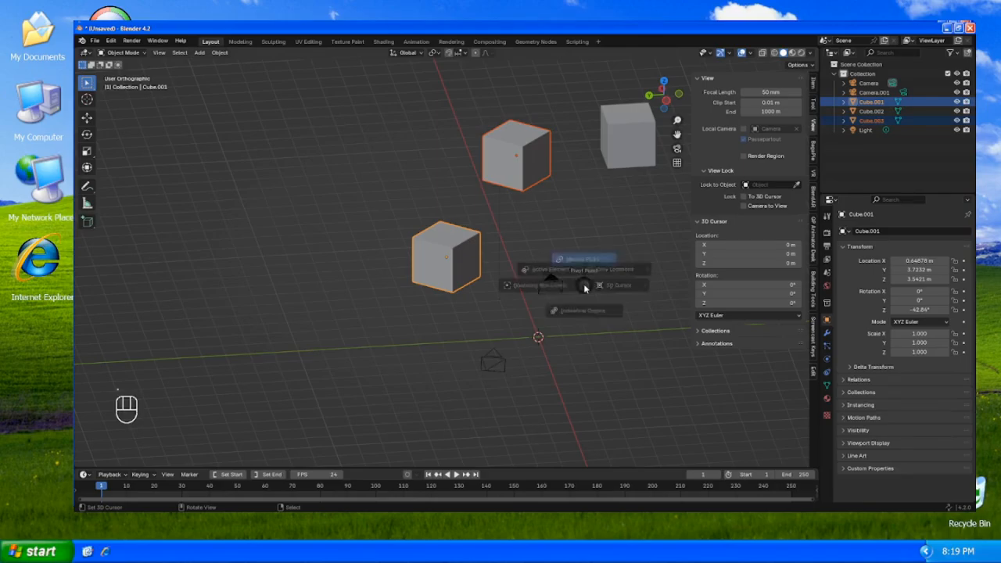
{"action": "key", "text": "Escape"}
- Try rotating the original cube alone, and then together with its copy about their median point
{"action": "right_click", "coordinate": [475, 249]}
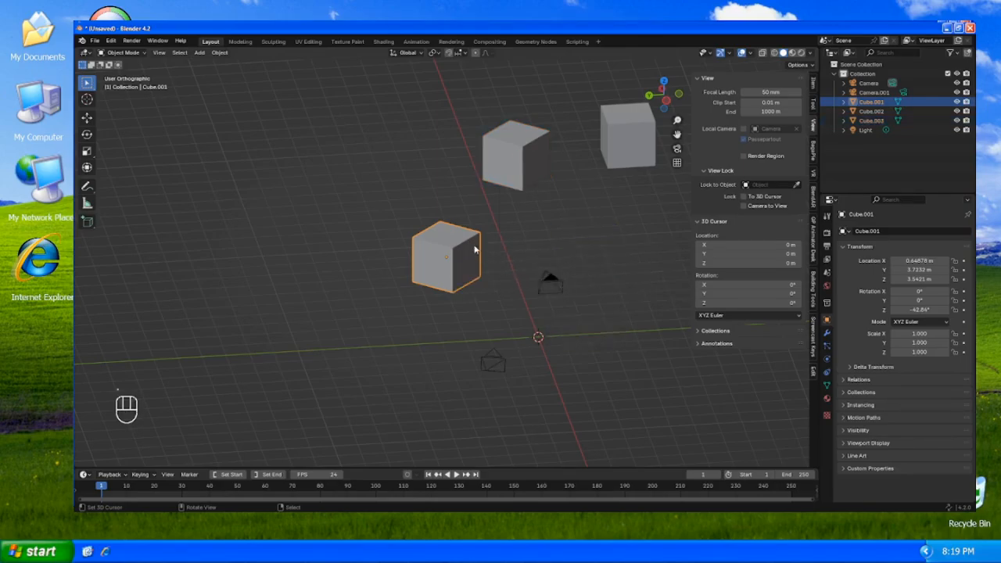
{"action": "key", "text": "r"}
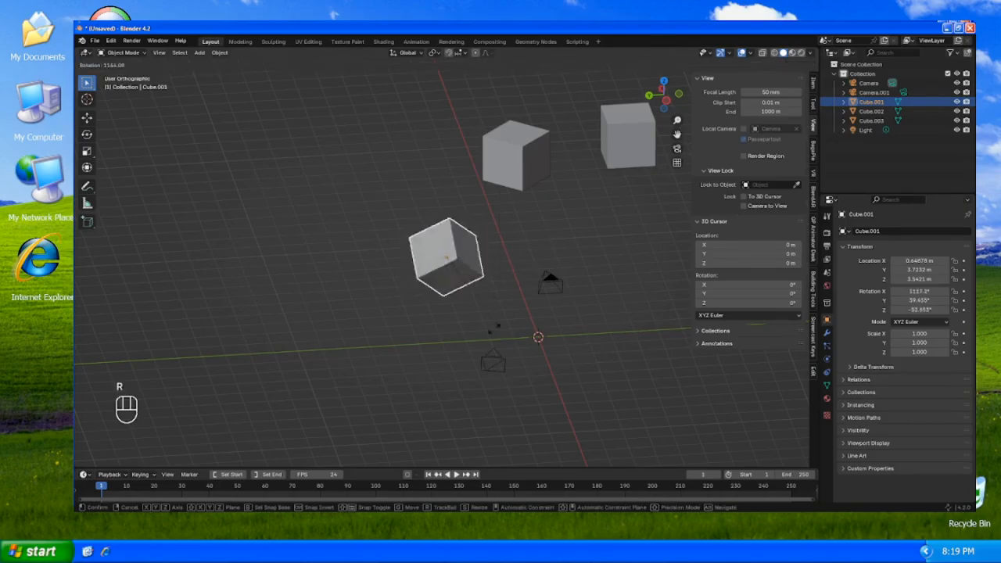
{"action": "right_click", "coordinate": [426, 216]}
{"action": "right_click", "coordinate": [514, 171], "text": "shift"}
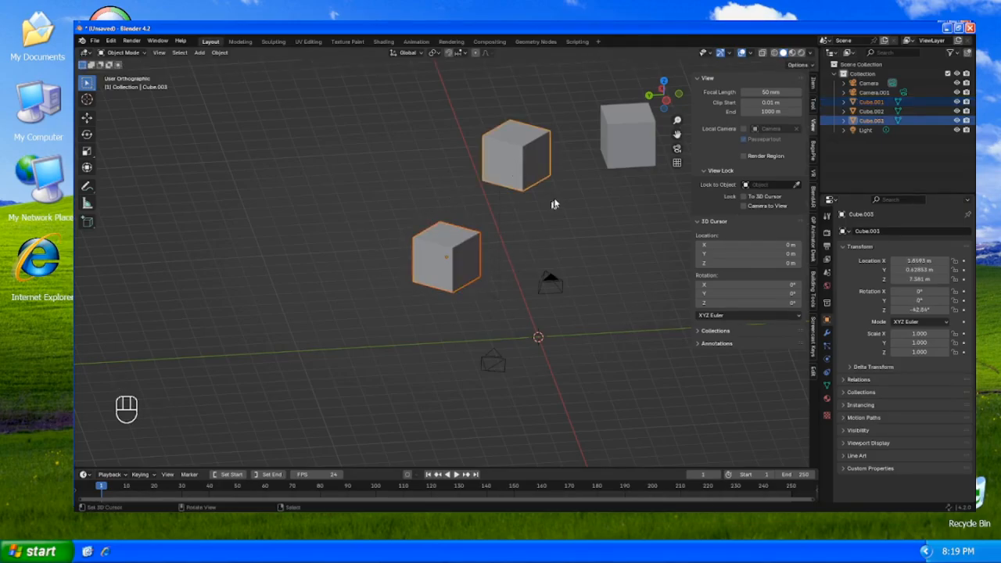
{"action": "key", "text": "r"}
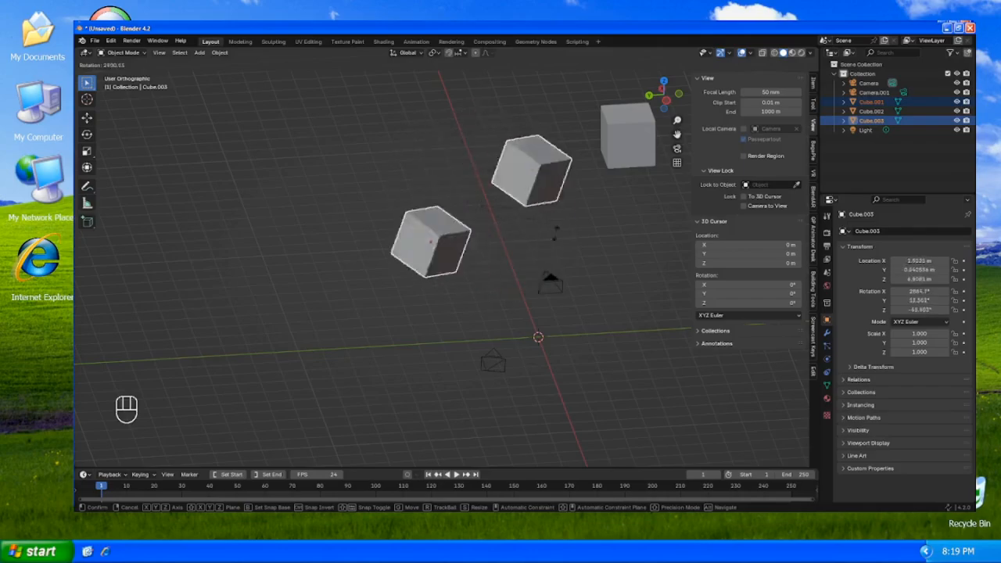
{"action": "right_click", "coordinate": [435, 239]}
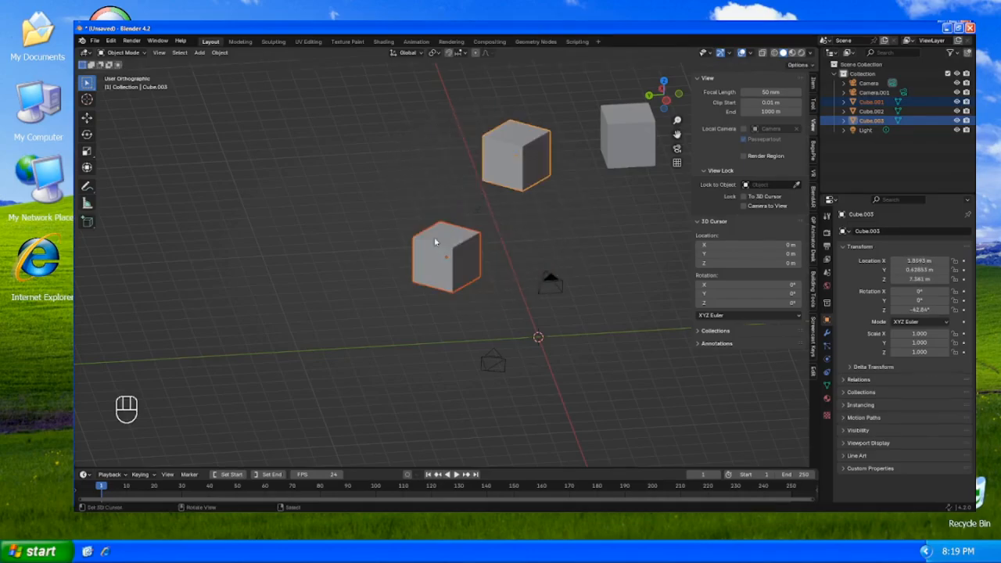
- Create a copy of the rotated cube at about X 1.86 m, Y 0.63 m, Z 7.38 m, and select it together with the original
{"action": "key", "text": "period"}
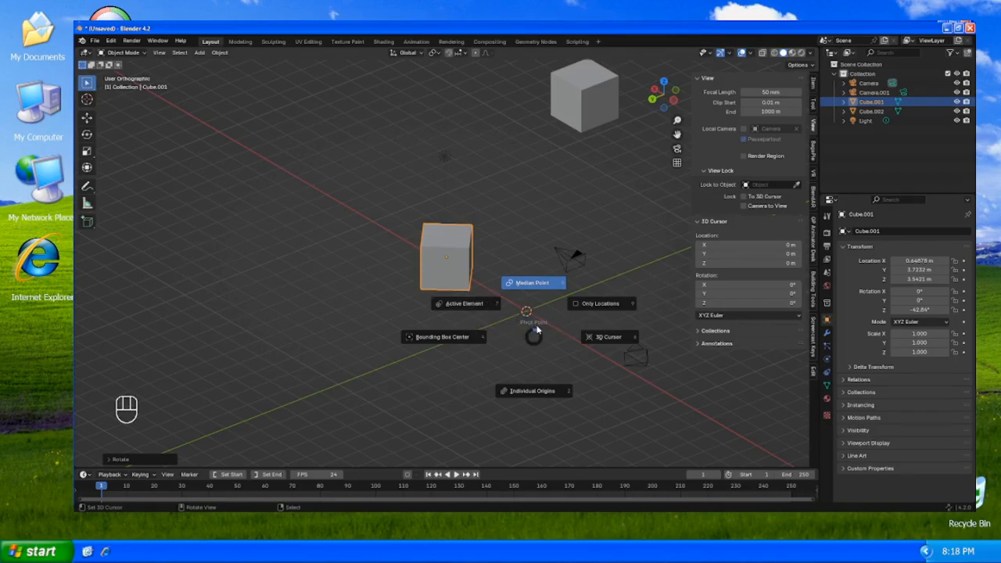
{"action": "key", "text": "Escape"}
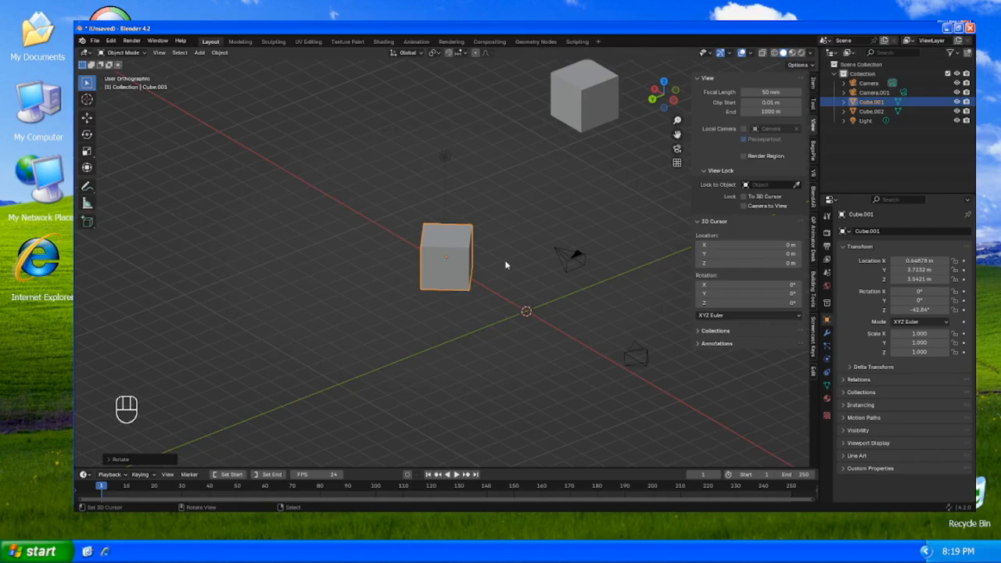
{"action": "middle_click_drag", "start_coordinate": [547, 218], "coordinate": [513, 222]}
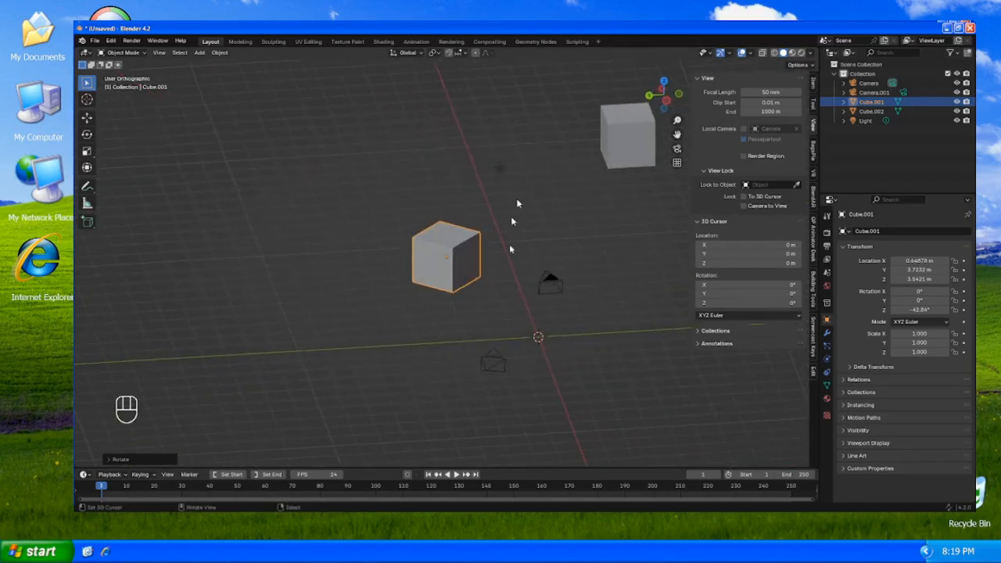
{"action": "key", "text": "shift+d"}
{"action": "left_click", "coordinate": [556, 209]}
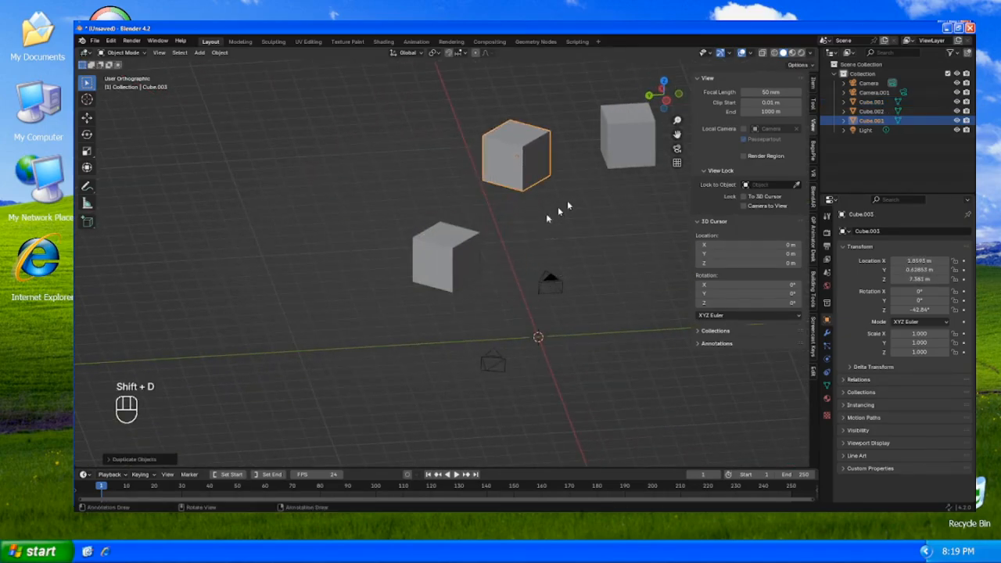
{"action": "left_click", "coordinate": [468, 263], "text": "shift"}
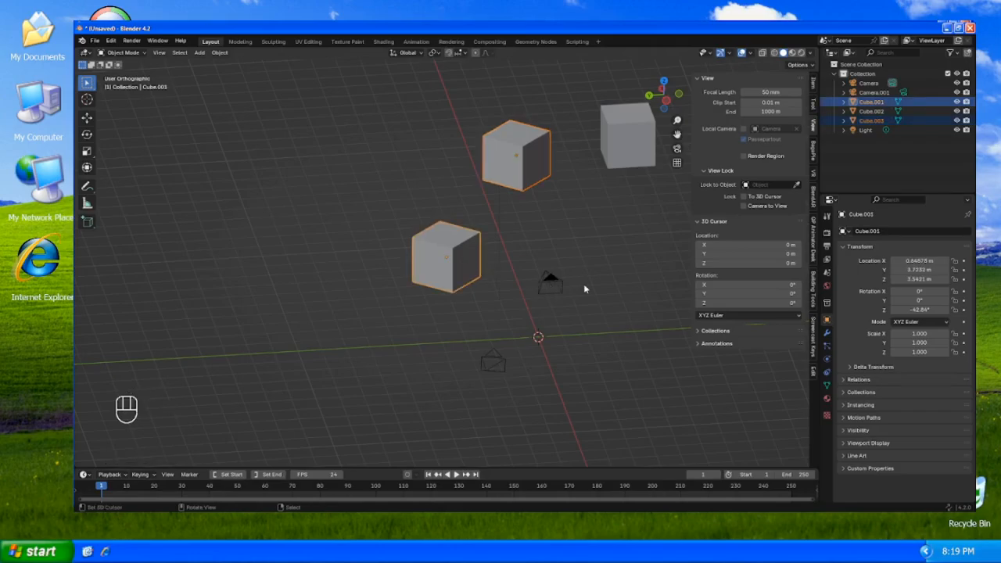
{"action": "key", "text": "period"}
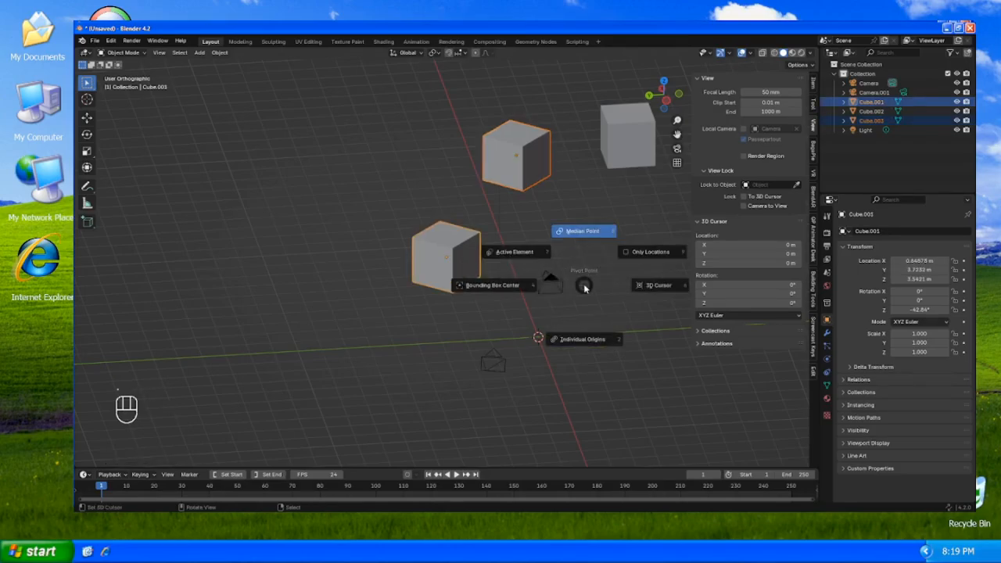
{"action": "left_click", "coordinate": [585, 288]}
- Try a free rotation on the original cube by itself, and on both cubes around the Median Point pivot
{"action": "left_click", "coordinate": [475, 247]}
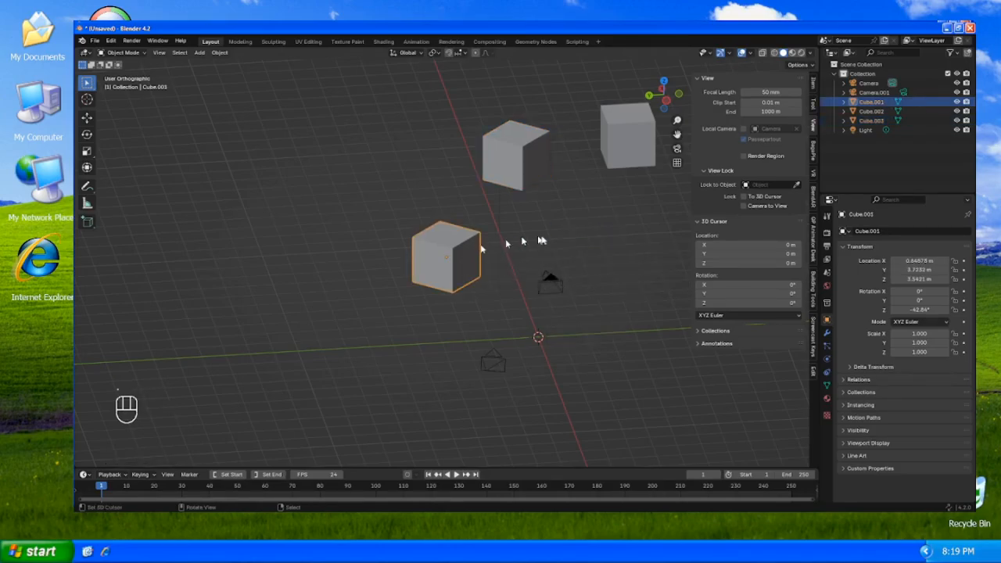
{"action": "key", "text": "r"}
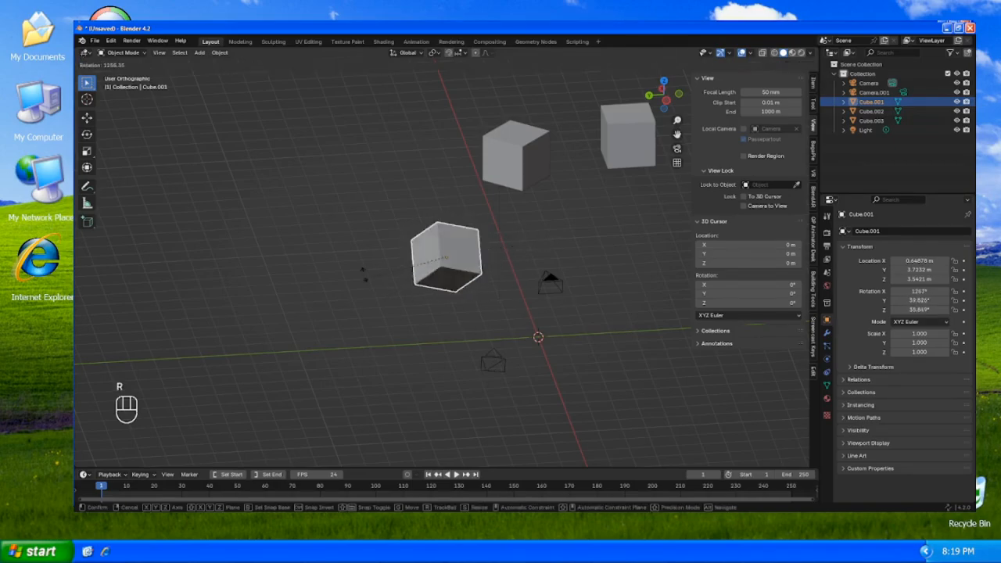
{"action": "right_click", "coordinate": [426, 221]}
{"action": "left_click", "coordinate": [513, 172], "text": "shift"}
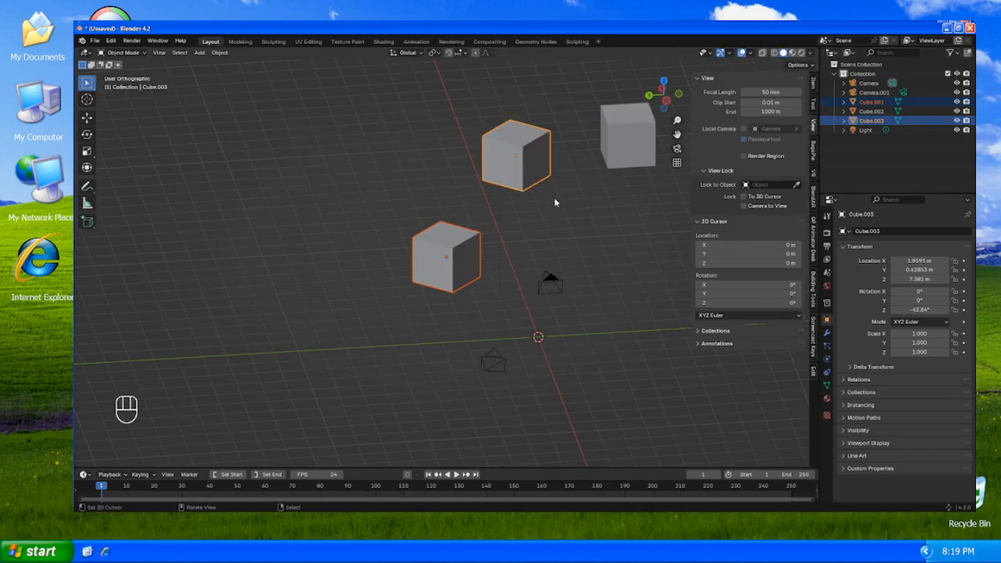
{"action": "key", "text": "r"}
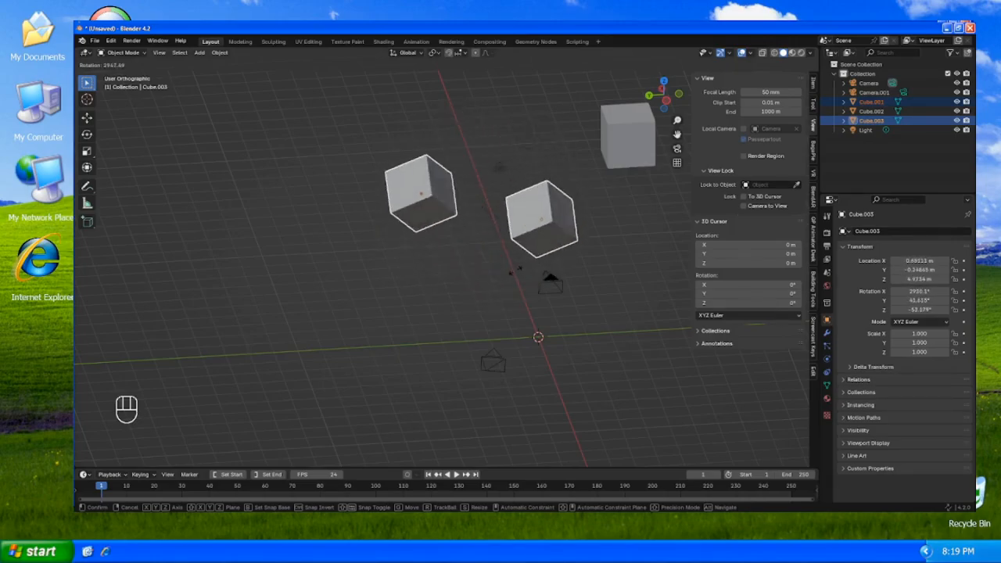
{"action": "right_click", "coordinate": [451, 222]}
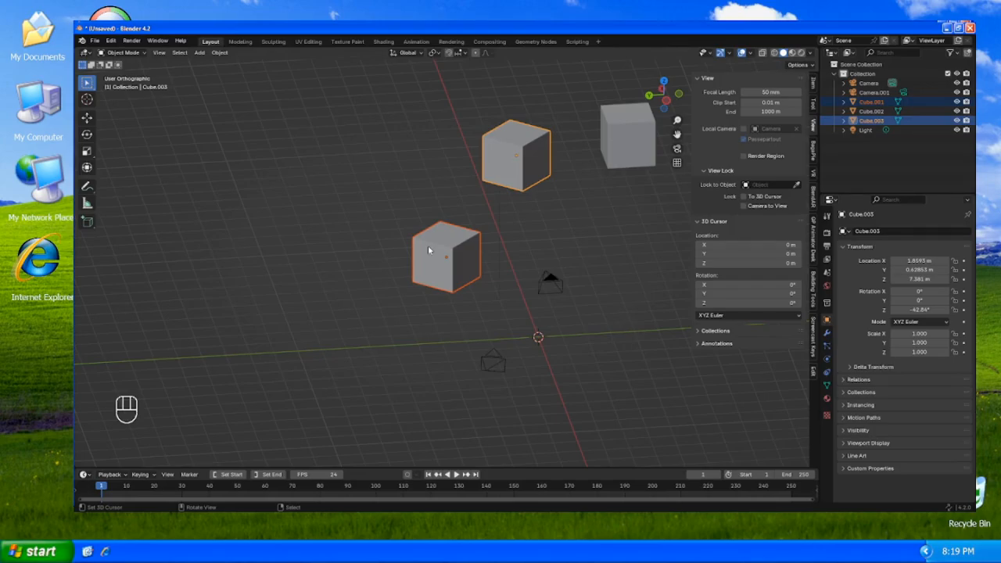
- Select all three cubes, reduce the selection to the original and its copy, and try rotating the pair about their median point
{"action": "left_click", "coordinate": [627, 147]}
{"action": "left_click", "coordinate": [473, 228], "text": "shift"}
{"action": "left_click", "coordinate": [504, 158], "text": "shift"}
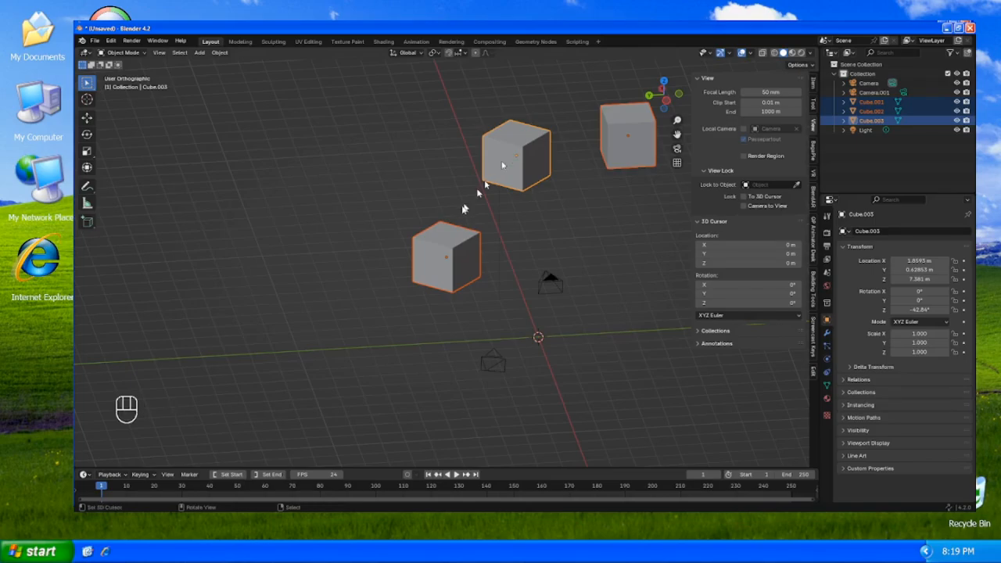
{"action": "left_click", "coordinate": [455, 235]}
{"action": "left_click", "coordinate": [501, 159], "text": "shift"}
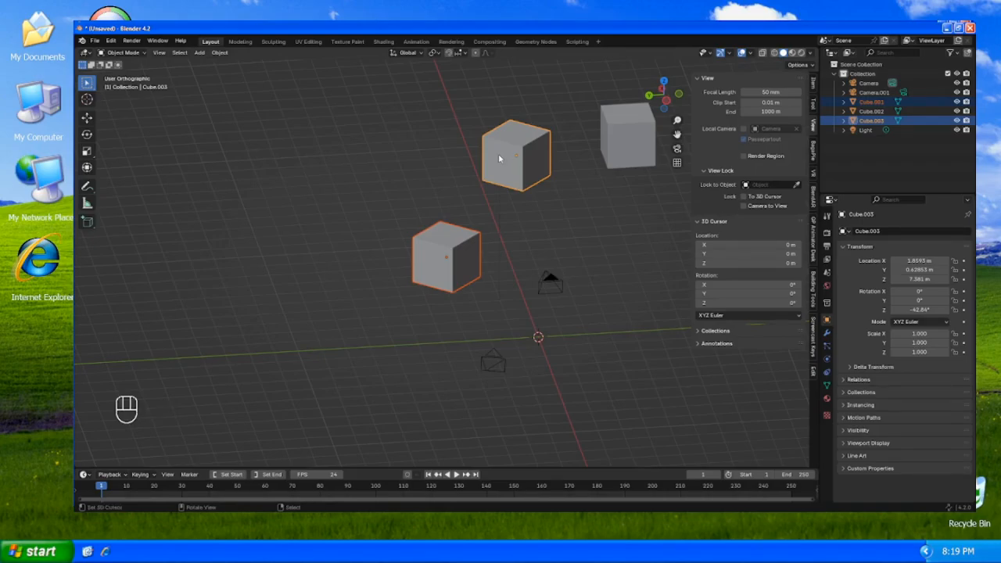
{"action": "key", "text": "period"}
{"action": "key", "text": "r"}
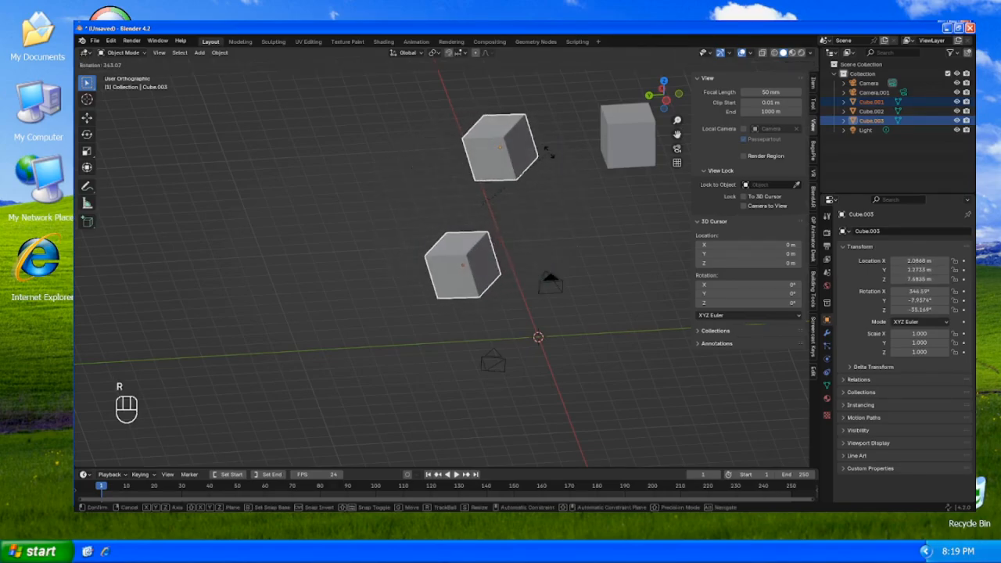
{"action": "right_click", "coordinate": [549, 153]}
- Set the pivot point to Active Element and try rotating both cubes with the copy active, and with the original active
{"action": "key", "text": "period"}
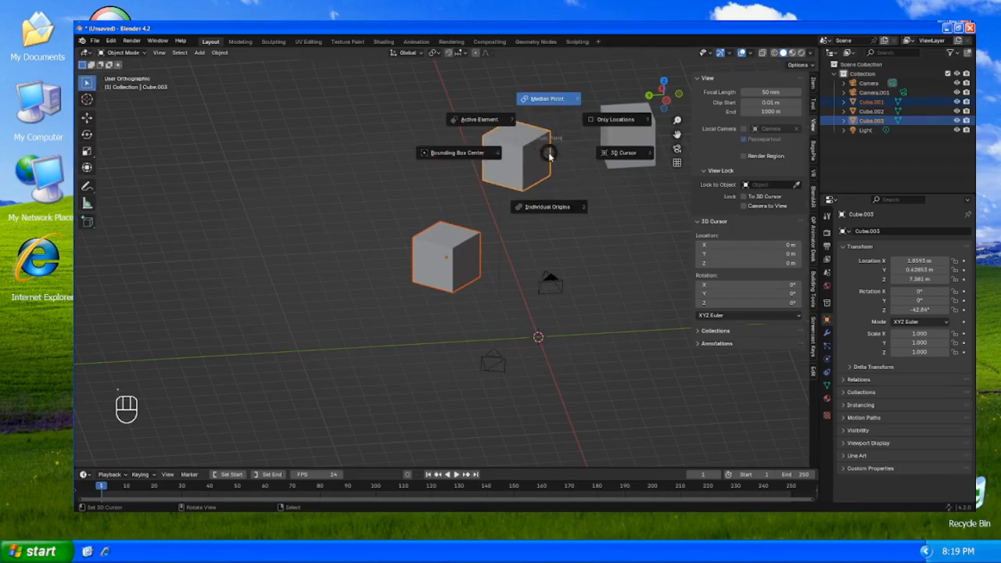
{"action": "left_click", "coordinate": [513, 135]}
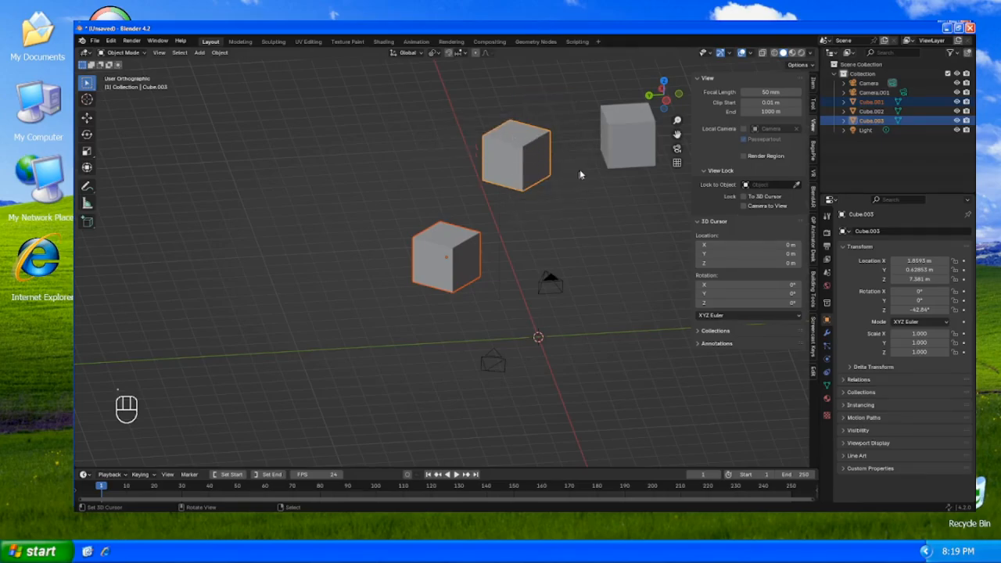
{"action": "key", "text": "r"}
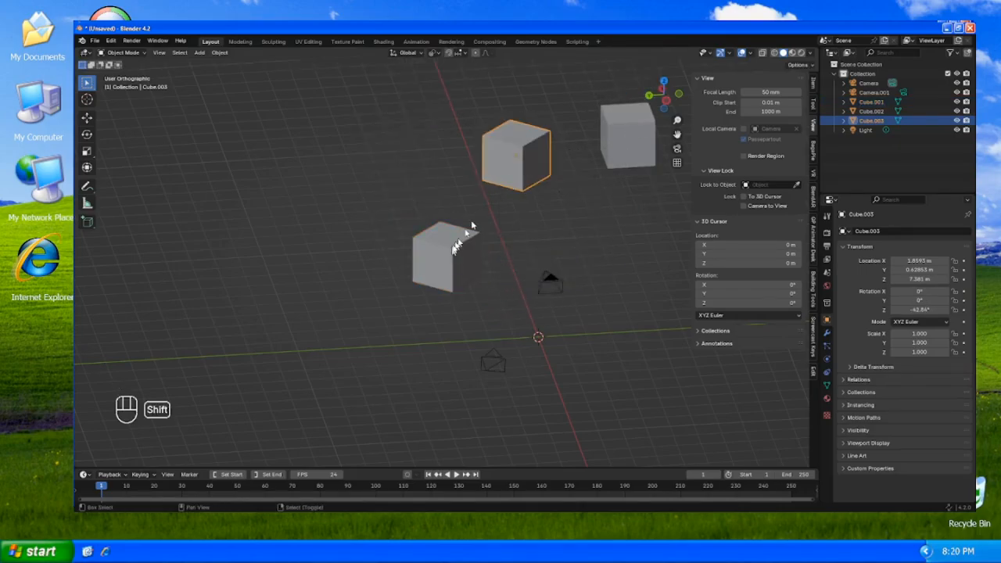
{"action": "left_click", "coordinate": [455, 251], "text": "shift"}
{"action": "key", "text": "r"}
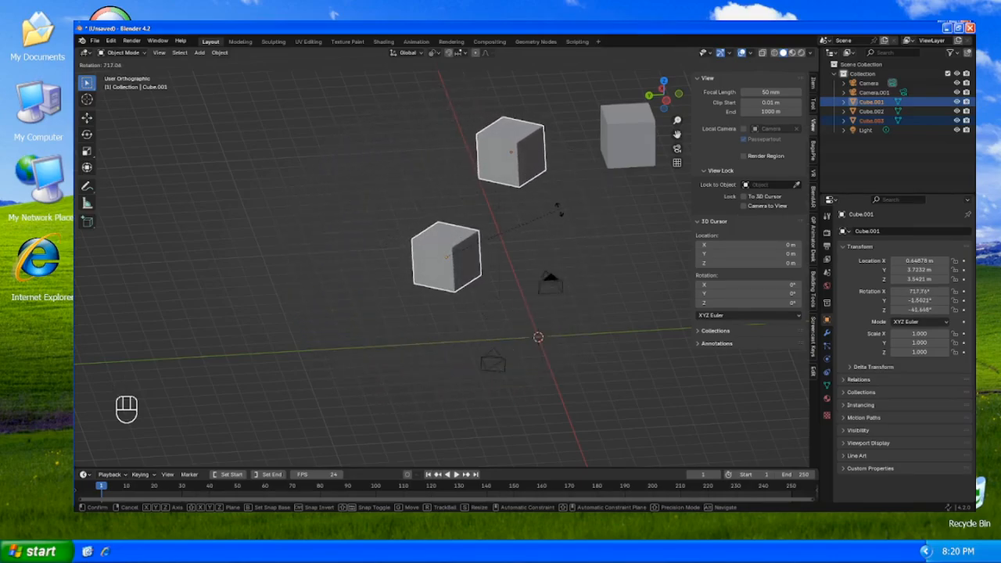
{"action": "right_click", "coordinate": [561, 210]}
- Set the transform pivot point to Bounding Box Center
{"action": "key", "text": "period"}
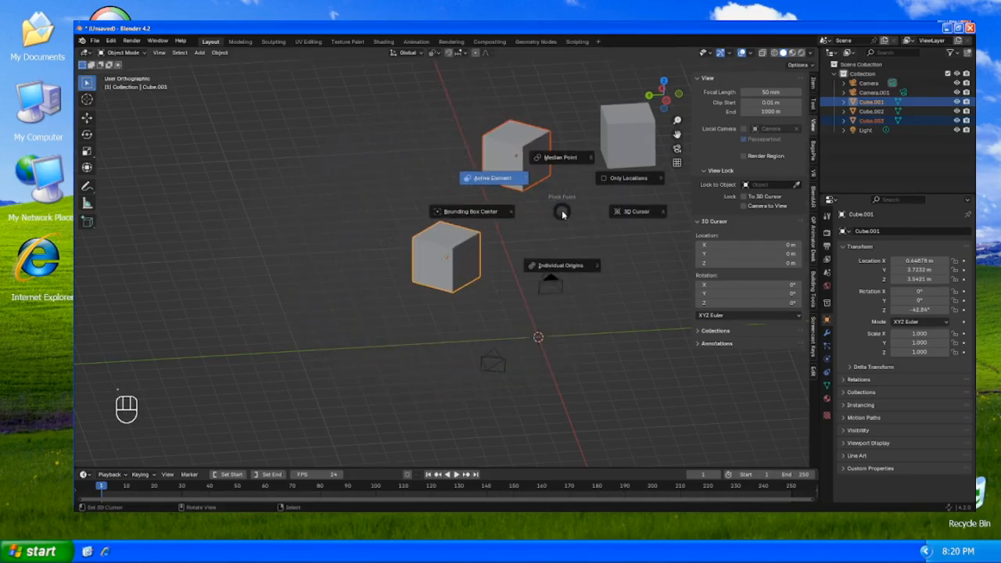
{"action": "left_click", "coordinate": [495, 211]}
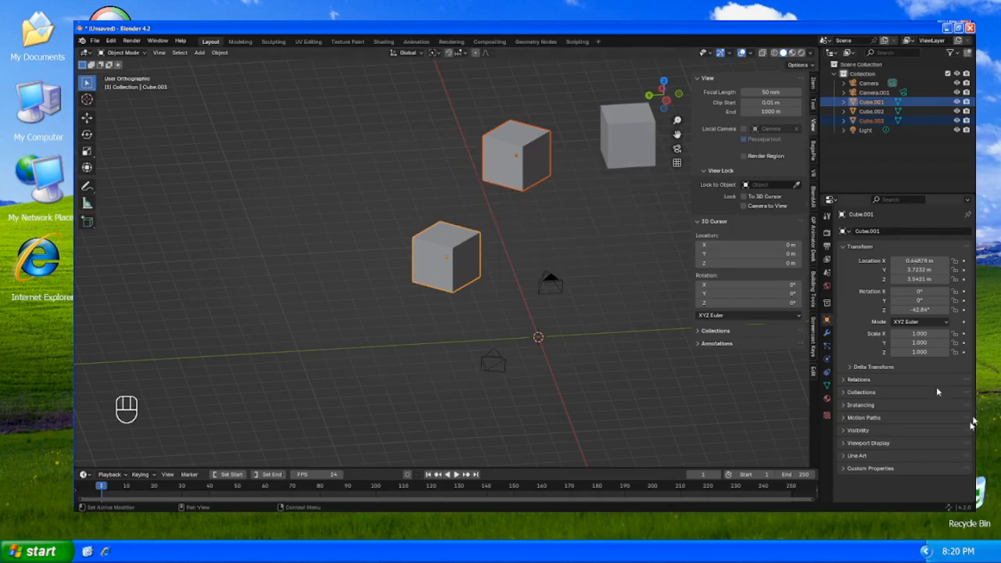
- Enable the Bounds display with the Box shape in the original cube's Viewport Display settings
{"action": "left_click", "coordinate": [864, 444]}
{"action": "scroll", "coordinate": [884, 430], "scroll_direction": "down", "scroll_amount": 1}
{"action": "scroll", "coordinate": [887, 431], "scroll_direction": "down", "scroll_amount": 3}
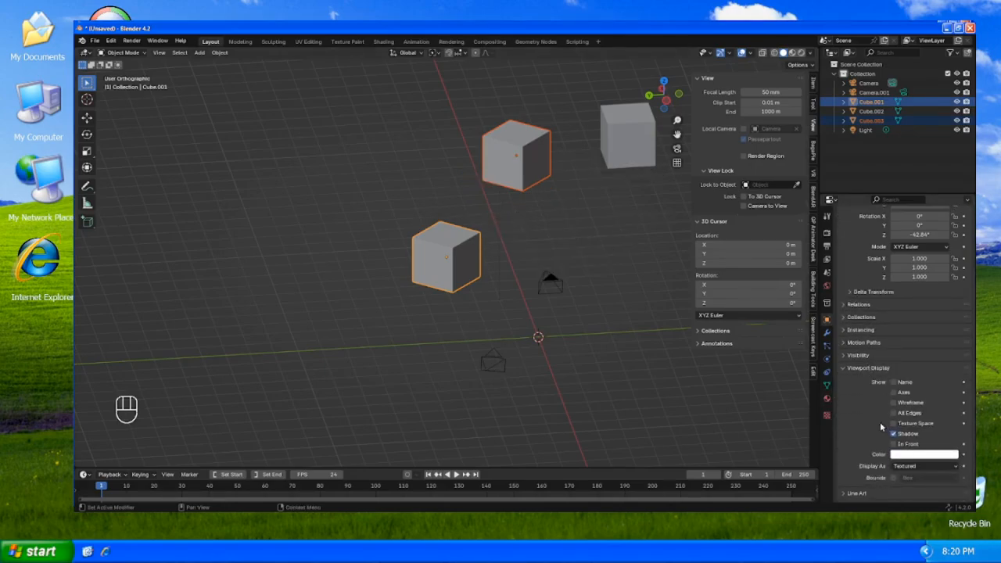
{"action": "left_click", "coordinate": [893, 468]}
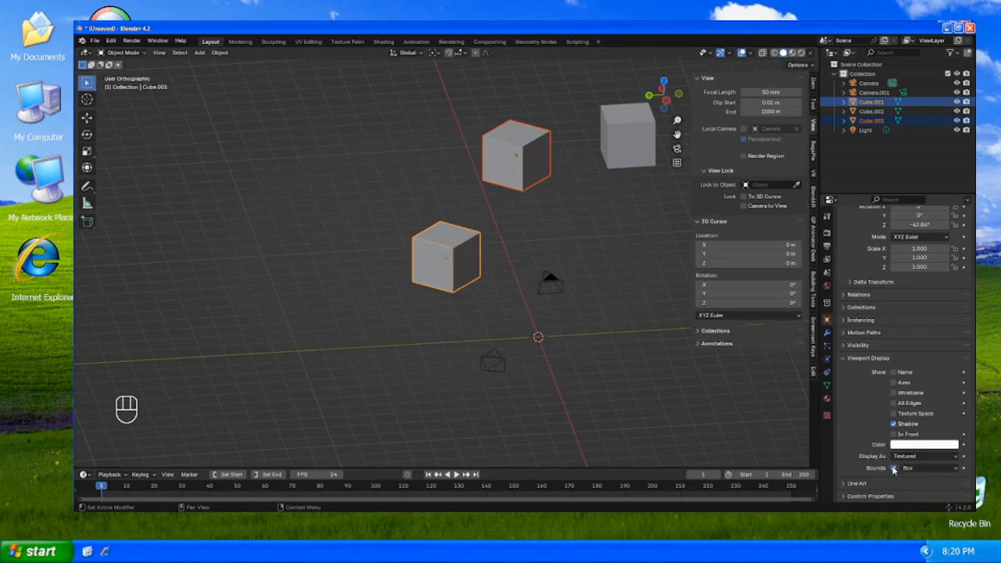
- Turn off the Bounds display for Cube.001 and set the transform pivot point to Individual Origins
{"action": "left_click", "coordinate": [893, 467]}
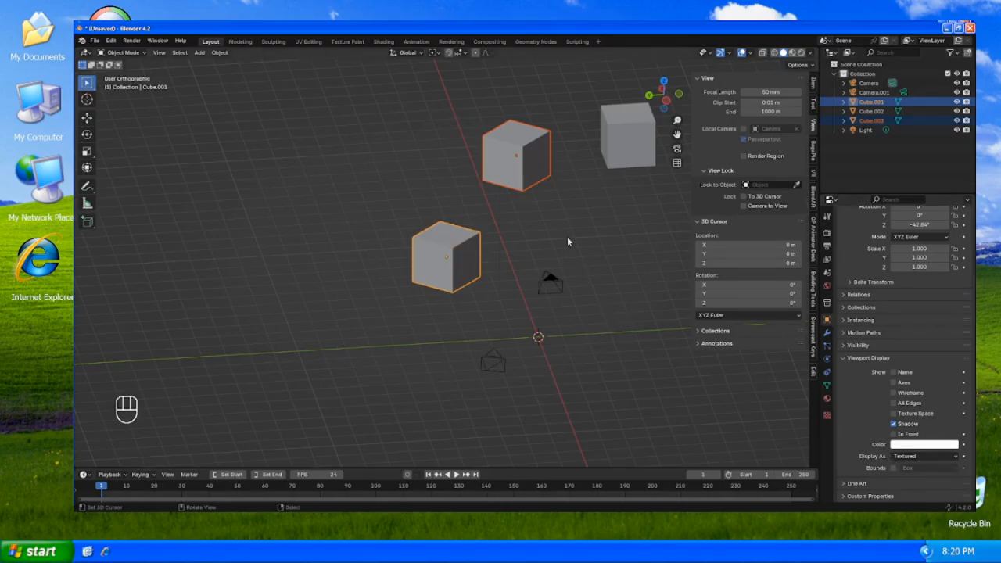
{"action": "key", "text": "period"}
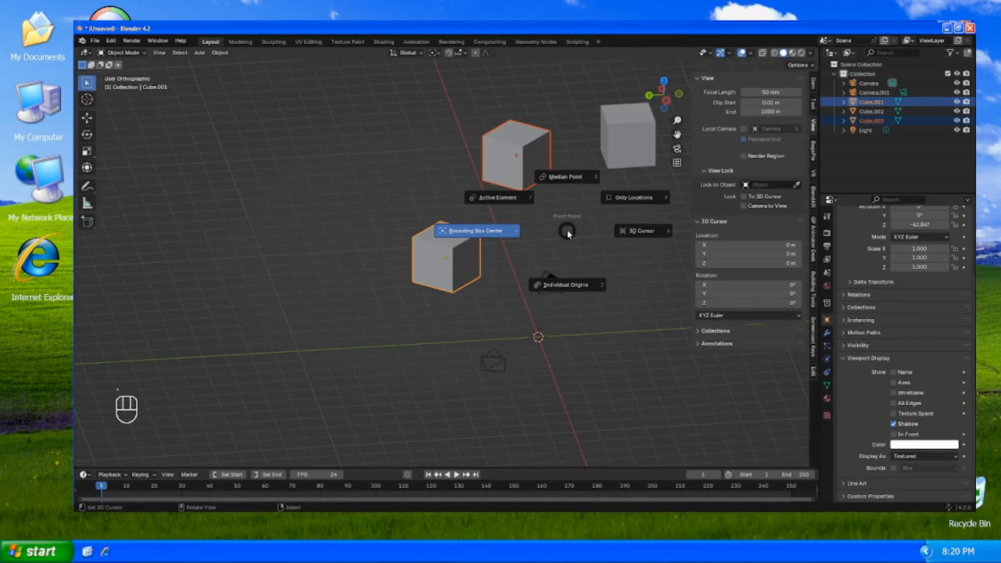
{"action": "left_click", "coordinate": [581, 290]}
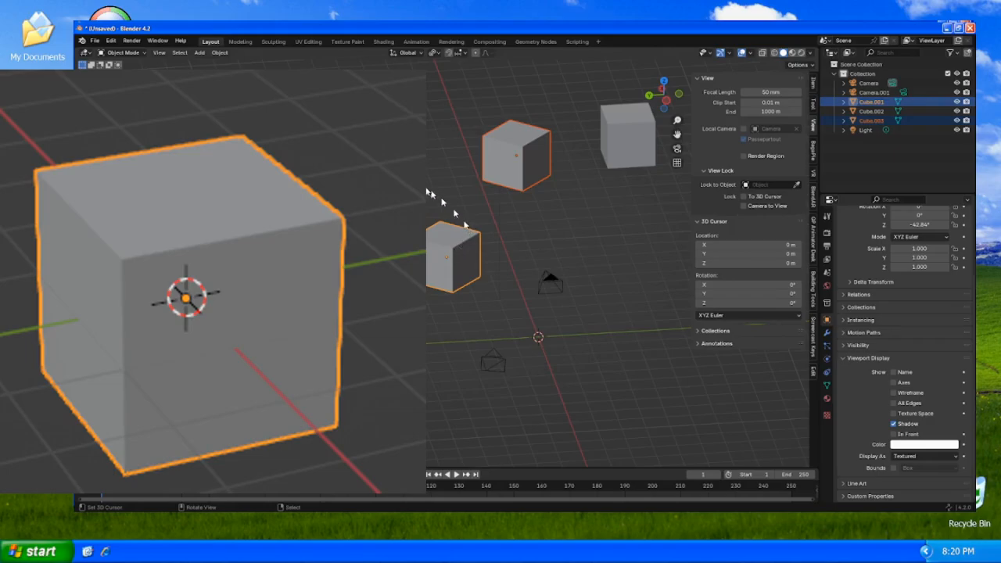
- Try rotating both selected cubes around their individual origins
{"action": "key", "text": "r"}
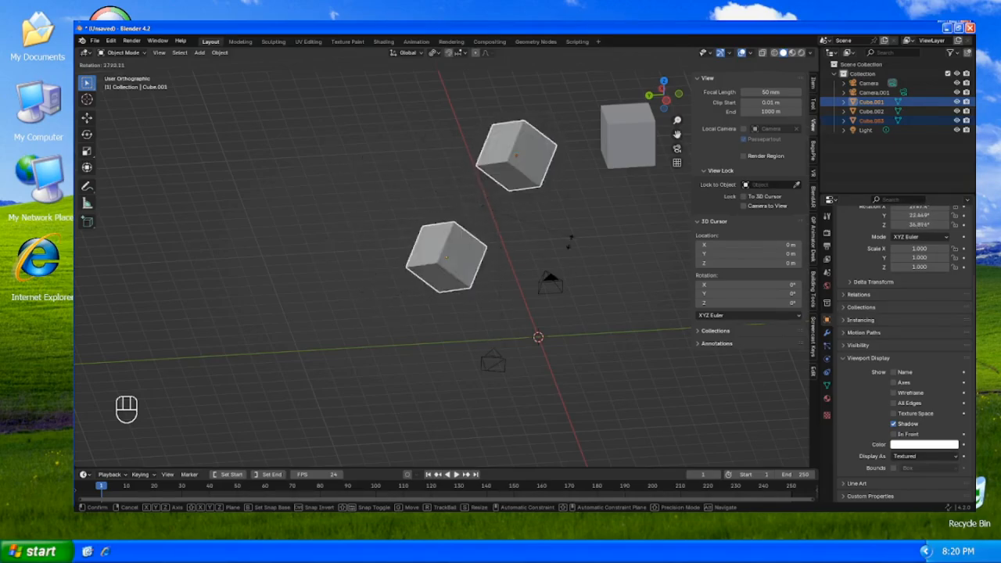
{"action": "right_click", "coordinate": [474, 197]}
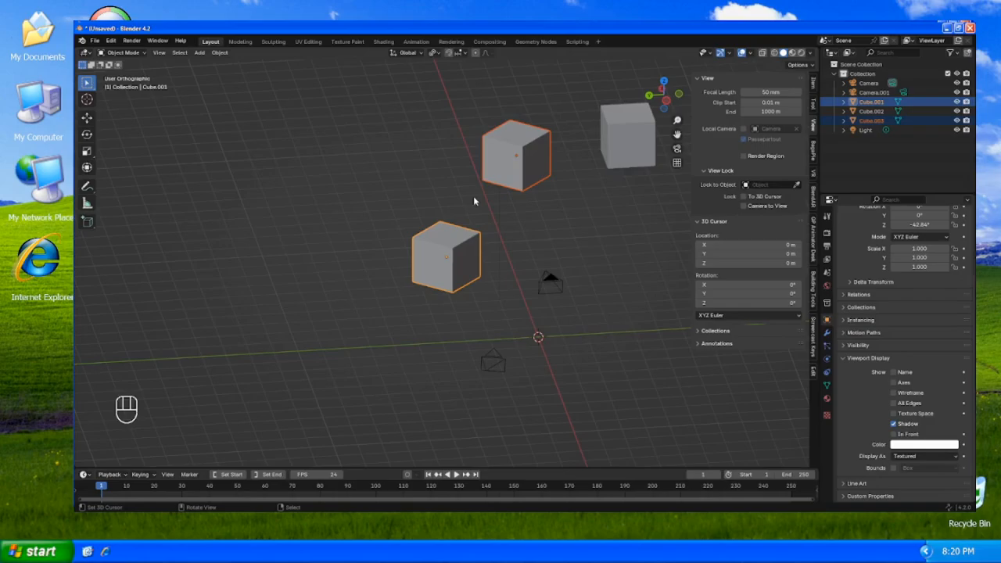
- In Edit Mode, move the whole mesh of Cube.001 away from its origin and return to Object Mode
{"action": "key", "text": "Tab"}
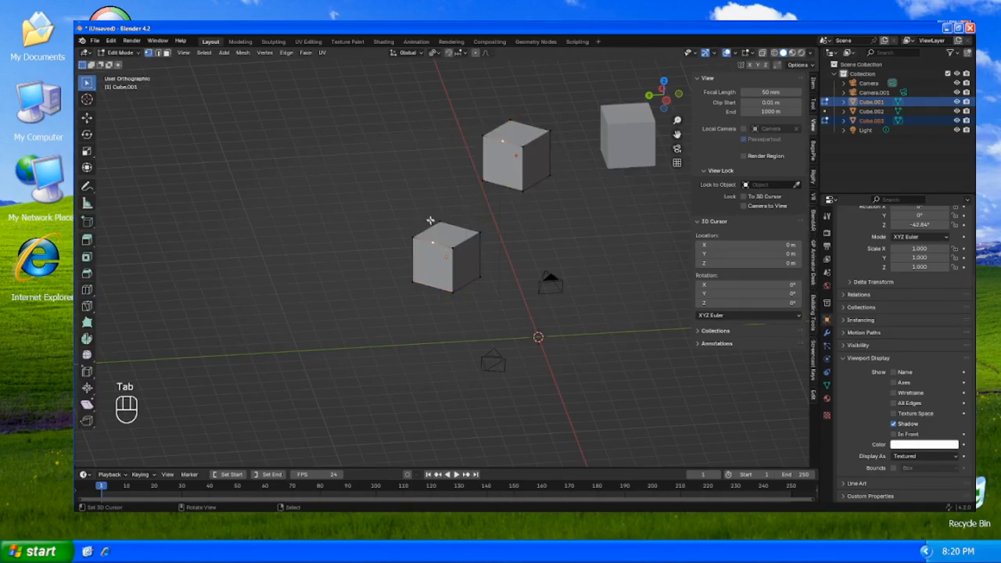
{"action": "key", "text": "Tab"}
{"action": "key", "text": "Tab"}
{"action": "middle_click_drag", "start_coordinate": [435, 217], "coordinate": [495, 251]}
{"action": "key", "text": "g"}
{"action": "right_click", "coordinate": [482, 247]}
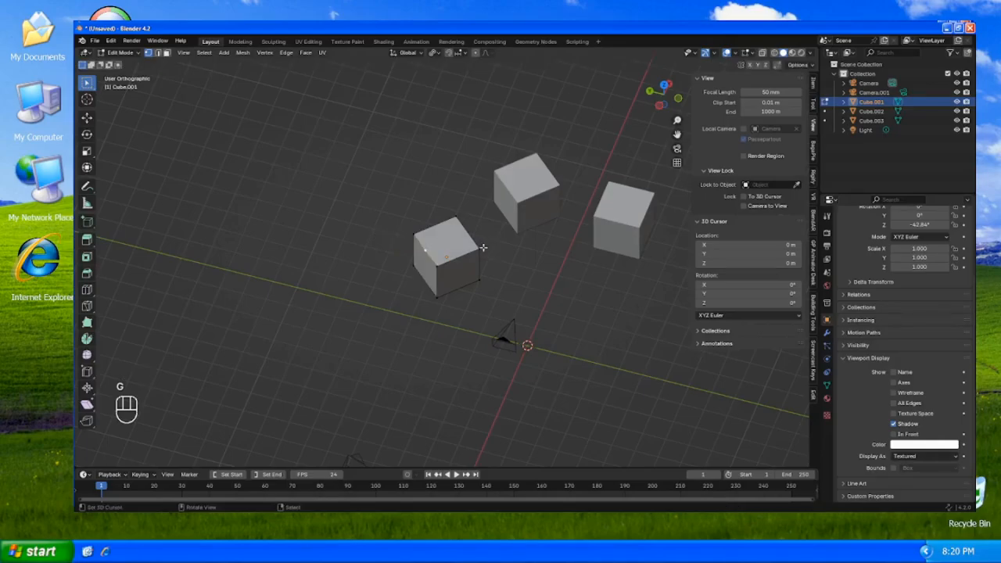
{"action": "key", "text": "a"}
{"action": "key", "text": "g"}
{"action": "left_click", "coordinate": [407, 199]}
{"action": "key", "text": "Tab"}
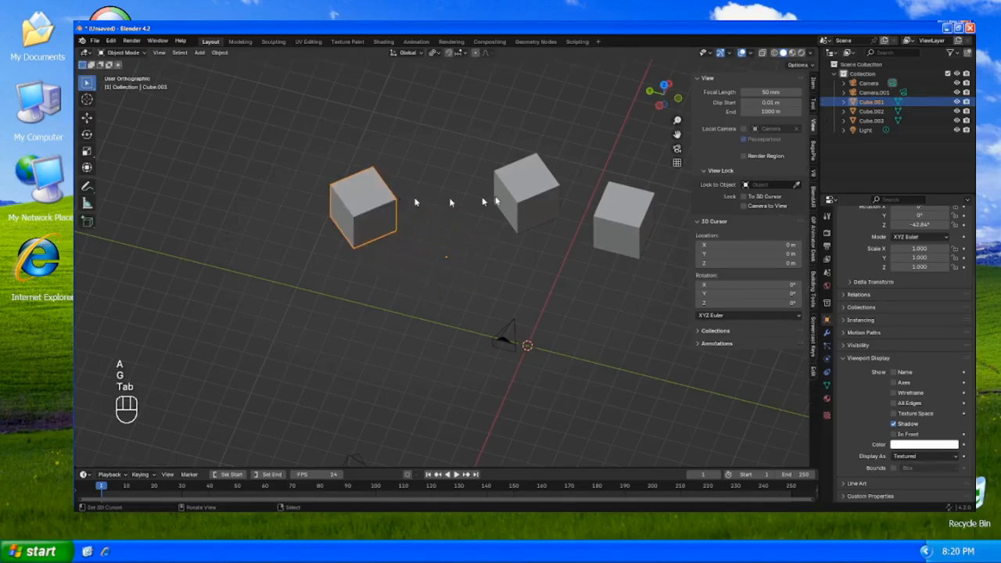
- Add Cube.003 to the selection and try rotating both cubes around their individual origins with the mesh of Cube.001 offset
{"action": "left_click", "coordinate": [504, 192], "text": "shift"}
{"action": "key", "text": "r"}
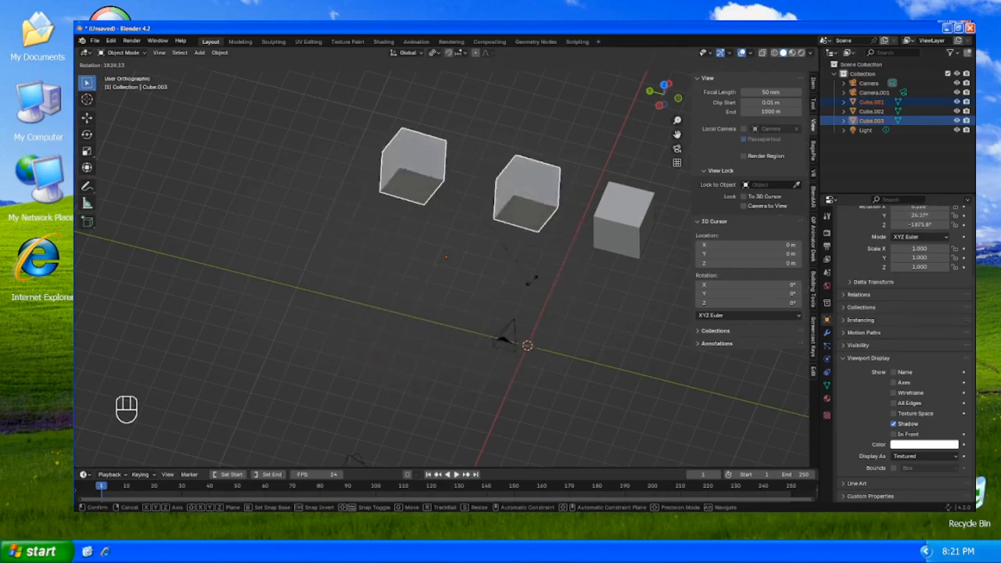
{"action": "left_click", "coordinate": [441, 270]}
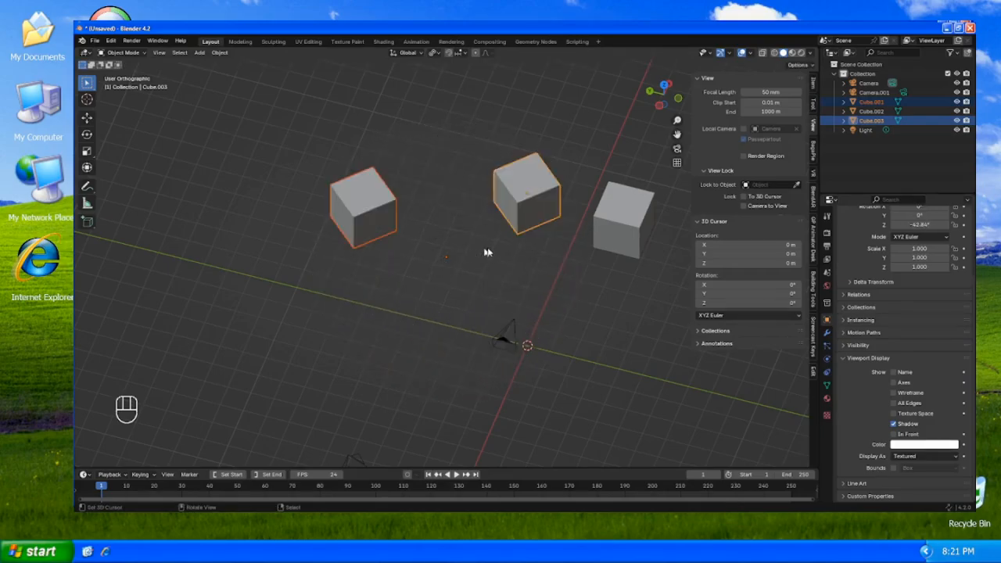
- Set the transform pivot point to 3D Cursor and try rotating both cubes around it at the world origin
{"action": "key", "text": "period"}
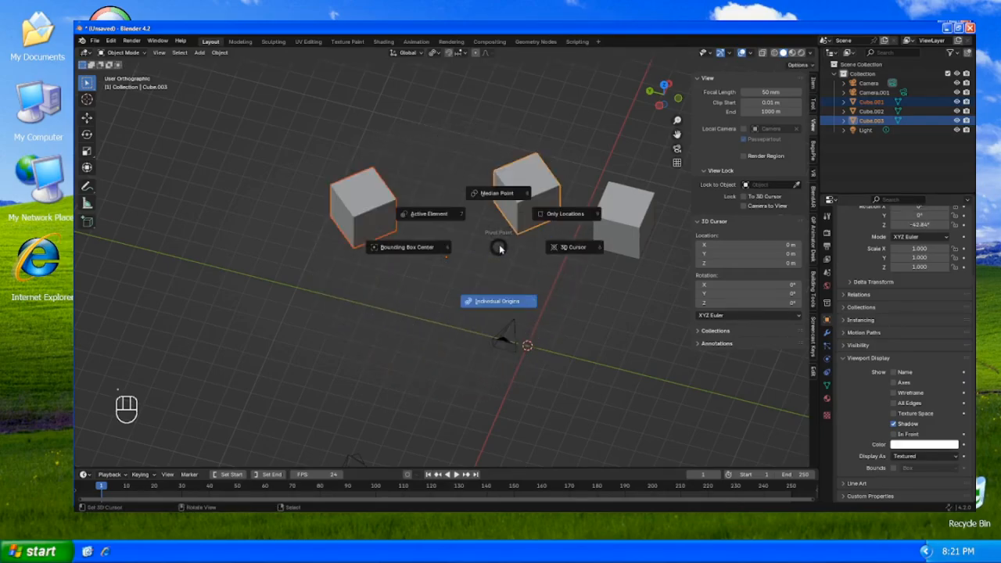
{"action": "left_click", "coordinate": [546, 254]}
{"action": "middle_click_drag", "start_coordinate": [530, 235], "coordinate": [572, 217]}
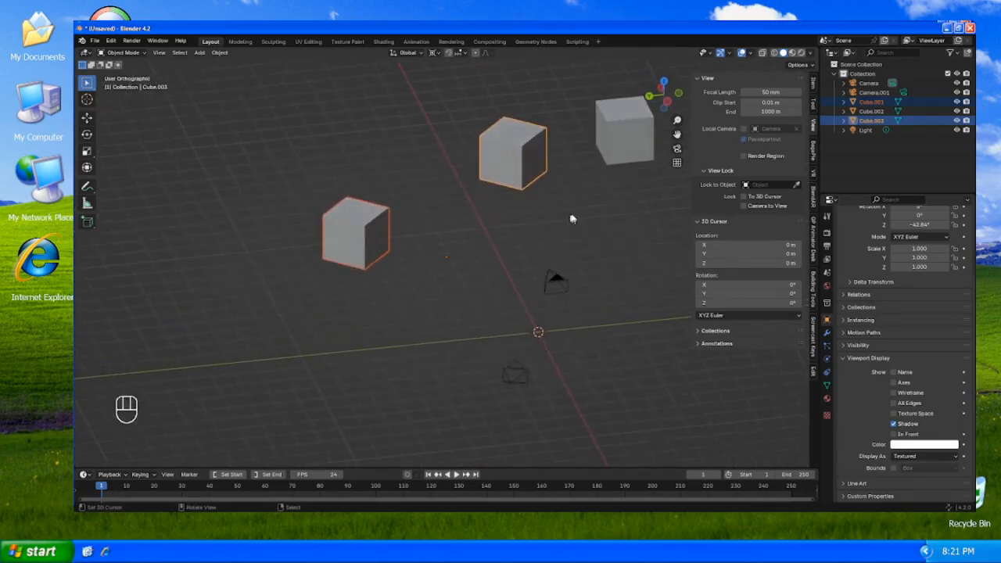
{"action": "key", "text": "r"}
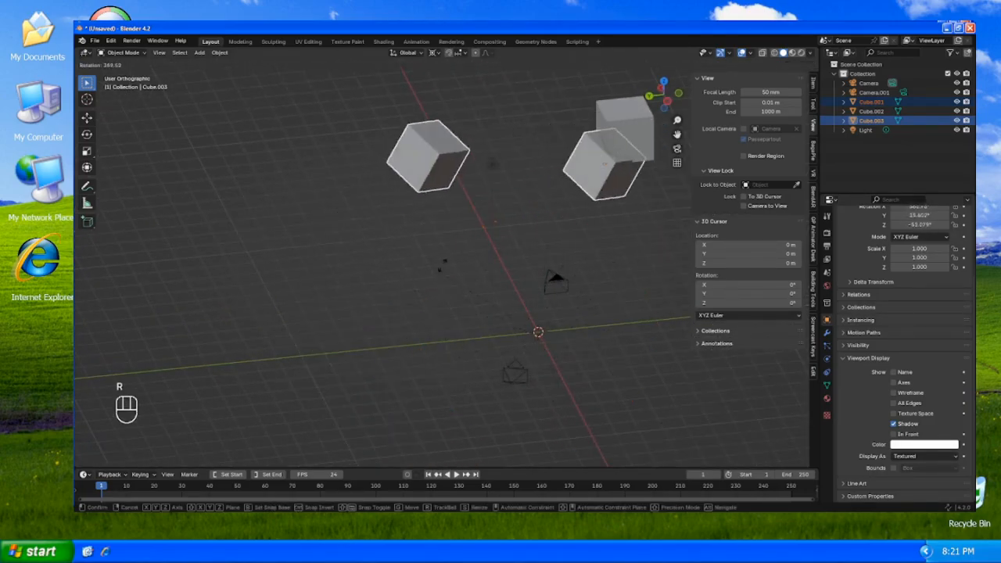
{"action": "left_click", "coordinate": [416, 239]}
- Place the 3D cursor at about X 4.2 m, Y 4.7 m, Z 6.3 m and try rotating both cubes around it
{"action": "right_click", "coordinate": [403, 163], "text": "shift"}
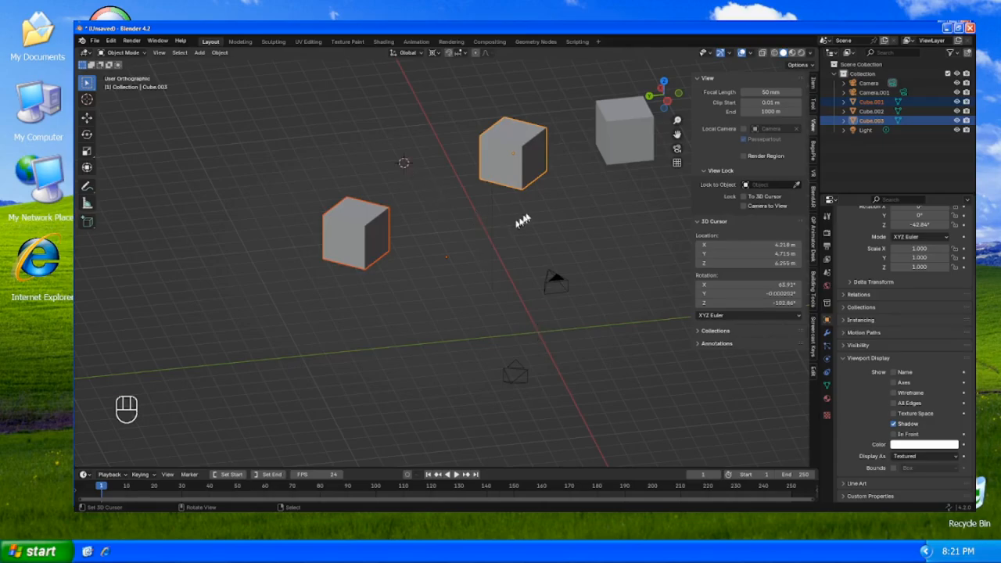
{"action": "key", "text": "r"}
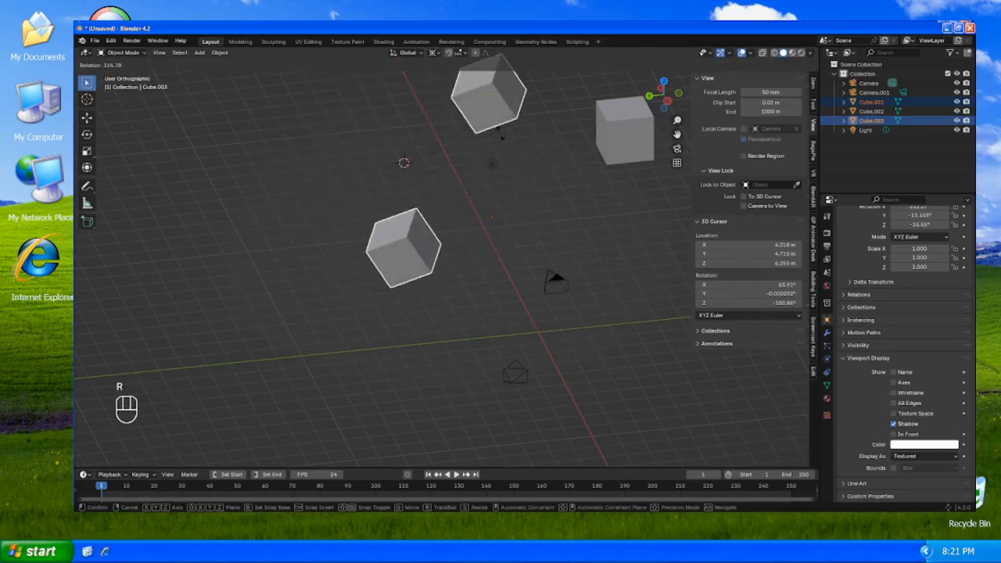
{"action": "left_click", "coordinate": [454, 167]}
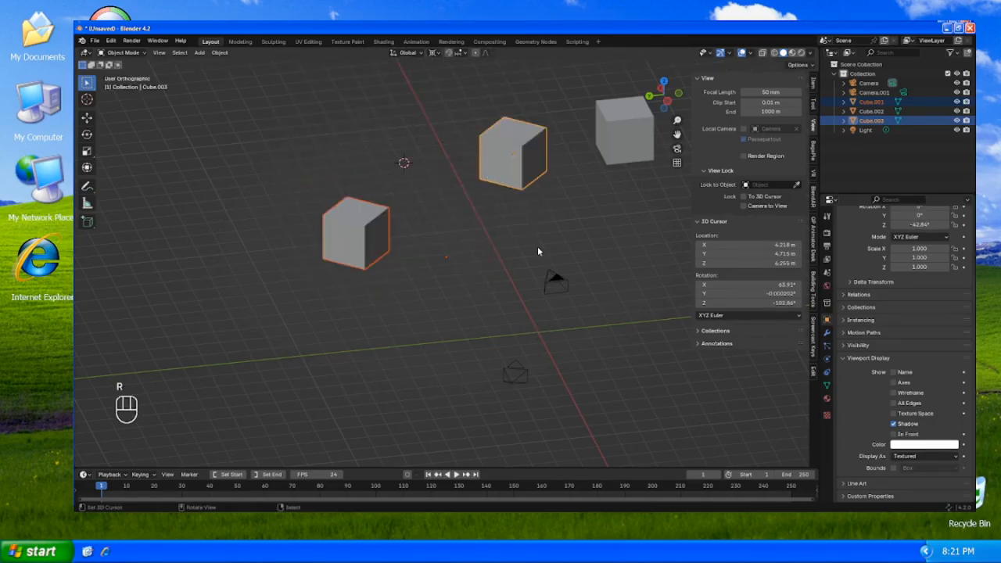
- Enable Only Locations for the pivot point and try rotating both cubes around the 3D cursor
{"action": "key", "text": "period"}
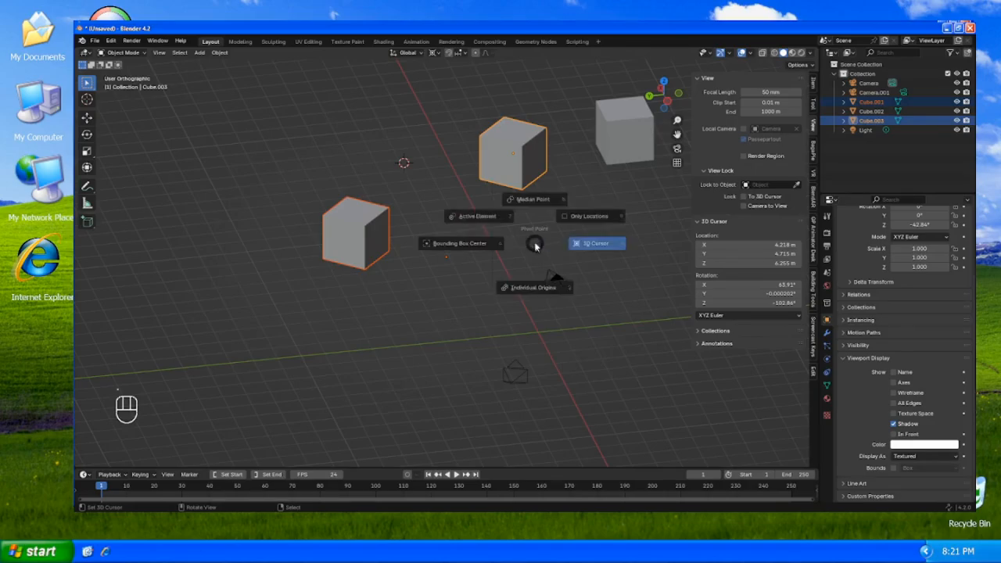
{"action": "left_click", "coordinate": [590, 212]}
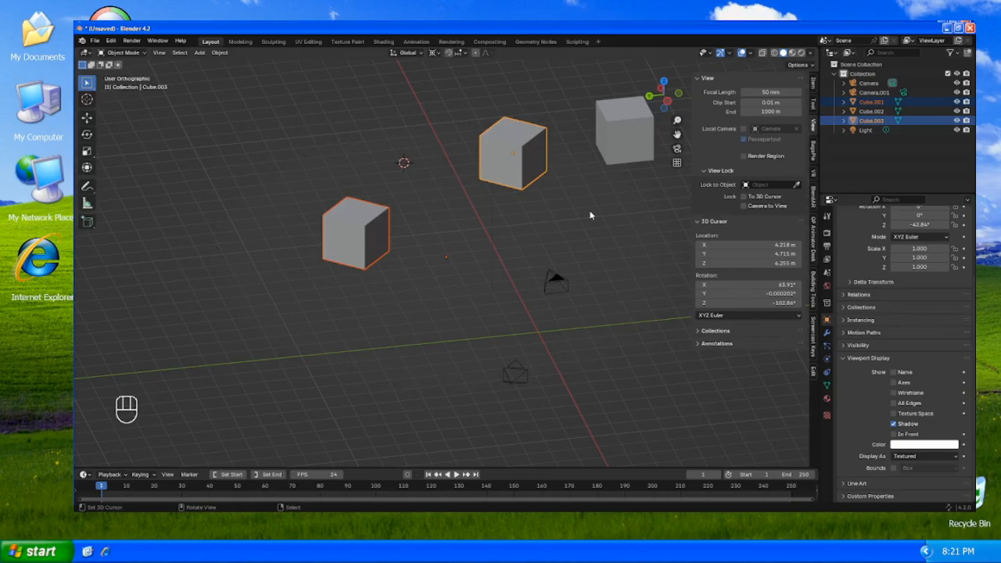
{"action": "key", "text": "r"}
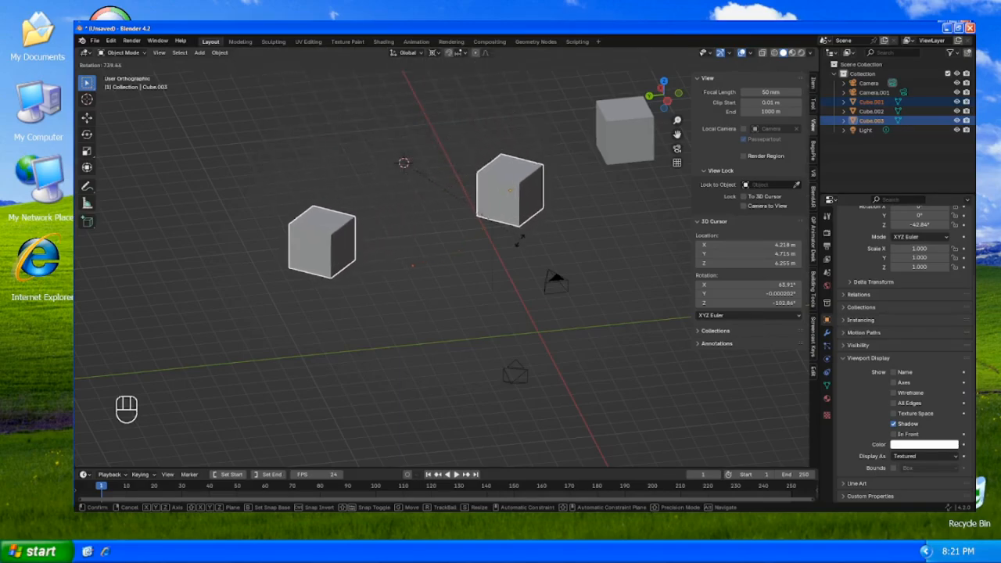
{"action": "right_click", "coordinate": [438, 259]}
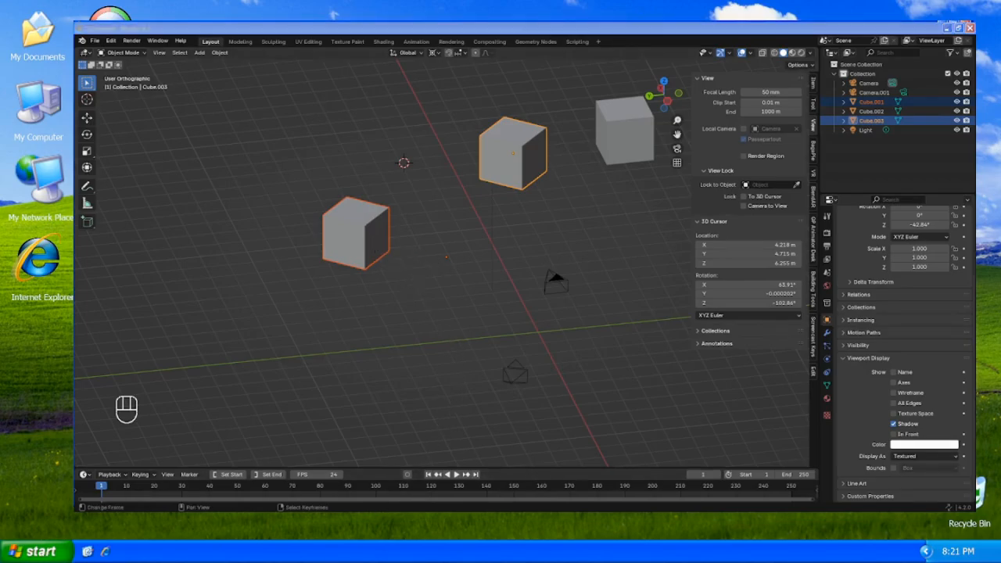
{"action": "left_click", "coordinate": [238, 29]}
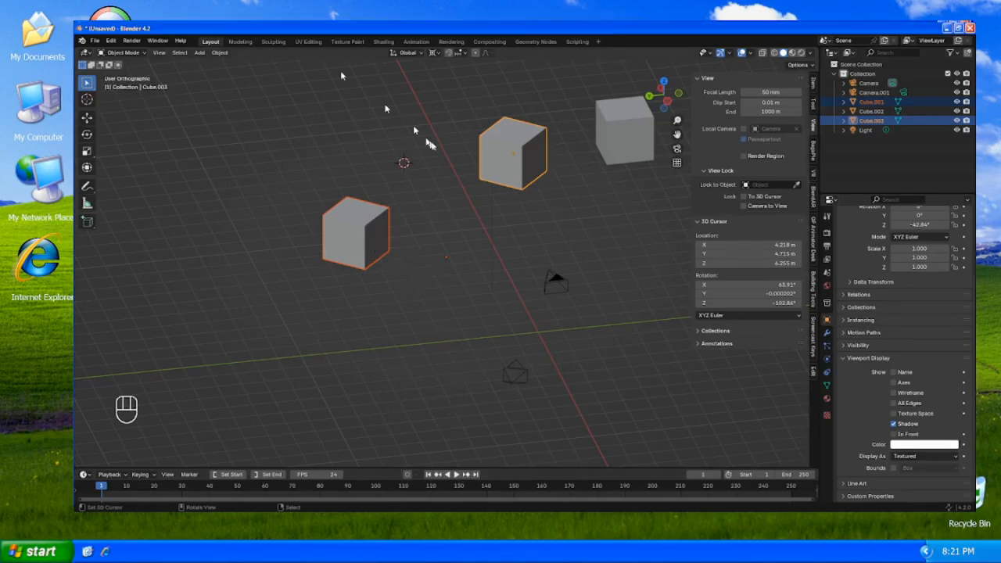
- Set the pivot point to Median Point and try rotating Cube.003 and Cube.001 individually with Only Locations on
{"action": "middle_click_drag", "start_coordinate": [423, 134], "coordinate": [406, 191]}
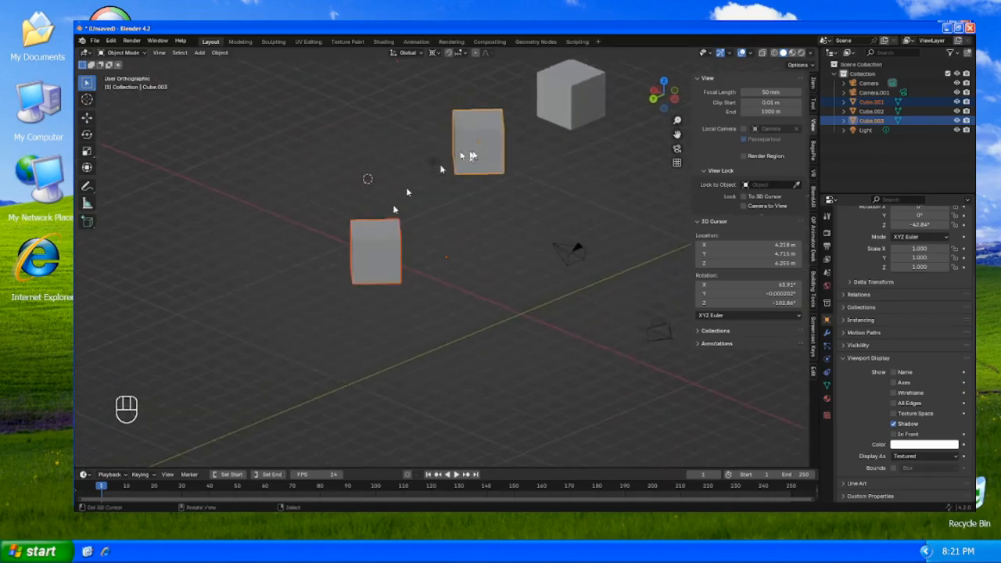
{"action": "left_click", "coordinate": [393, 232]}
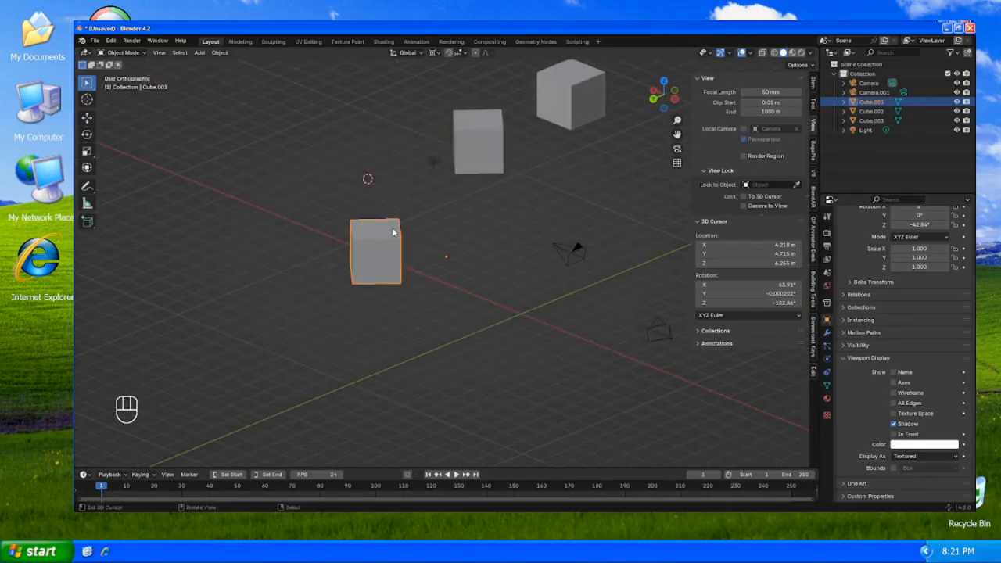
{"action": "key", "text": "period"}
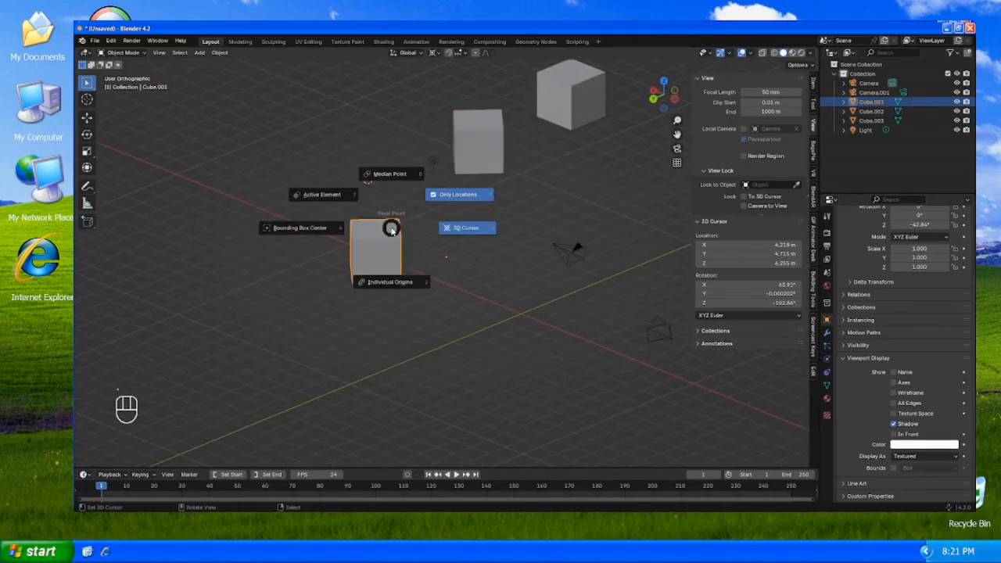
{"action": "left_click", "coordinate": [384, 180]}
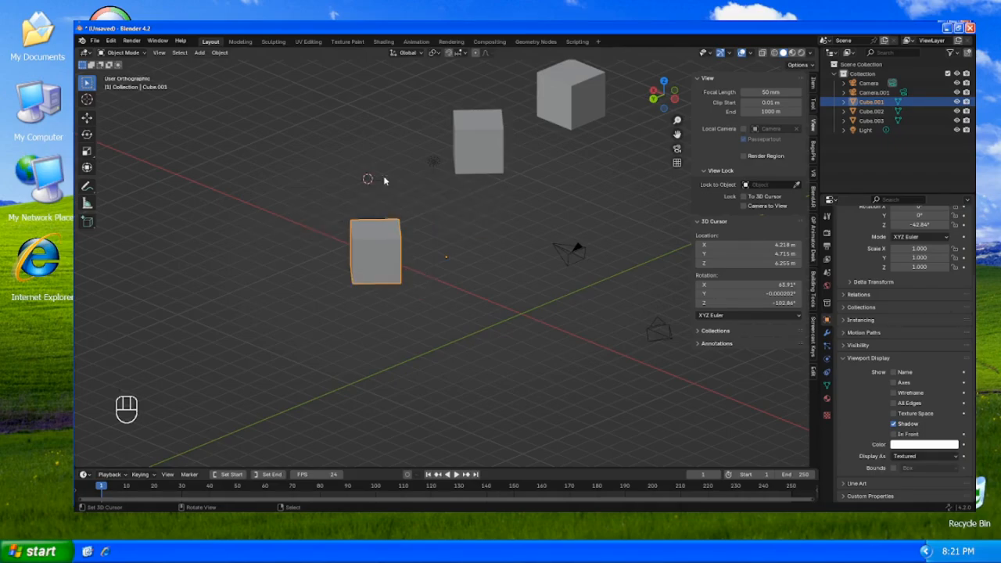
{"action": "left_click", "coordinate": [447, 159]}
{"action": "key", "text": "r"}
{"action": "left_click", "coordinate": [541, 202]}
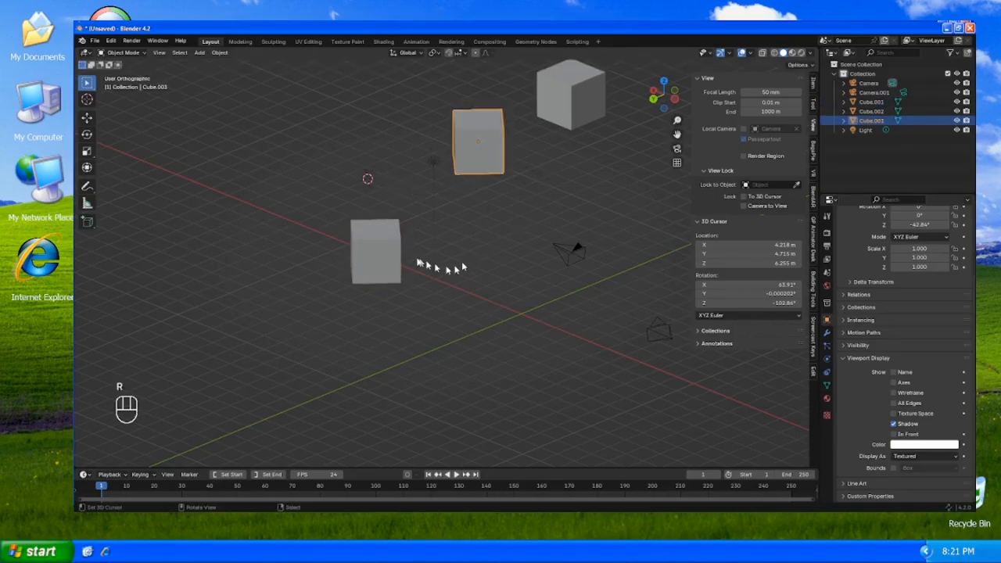
{"action": "right_click", "coordinate": [397, 229]}
{"action": "key", "text": "r"}
{"action": "left_click", "coordinate": [458, 169]}
- Select Cube.001 and Cube.003 together and try rotating the pair about their median point with Only Locations on
{"action": "left_click", "coordinate": [460, 169], "text": "shift"}
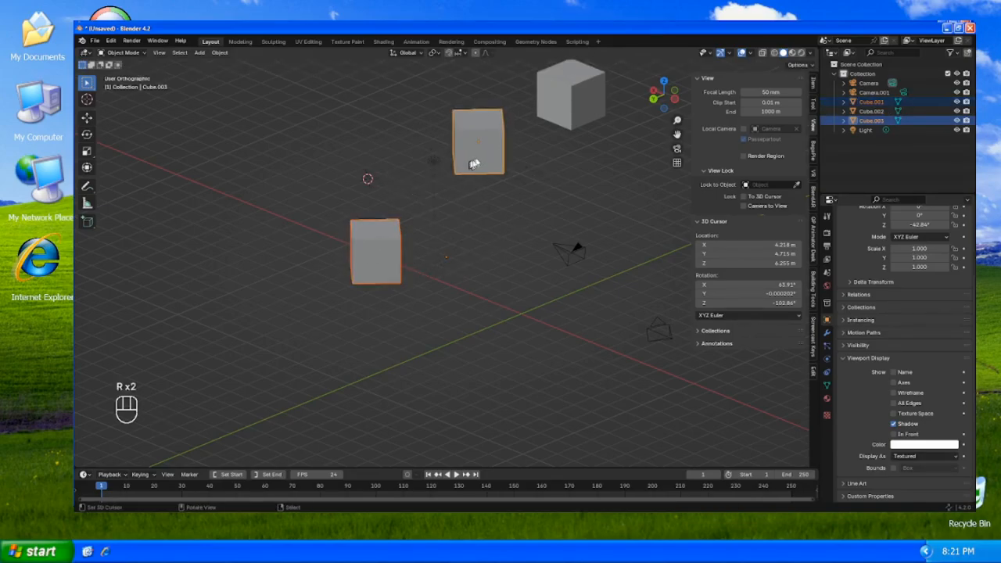
{"action": "key", "text": "r"}
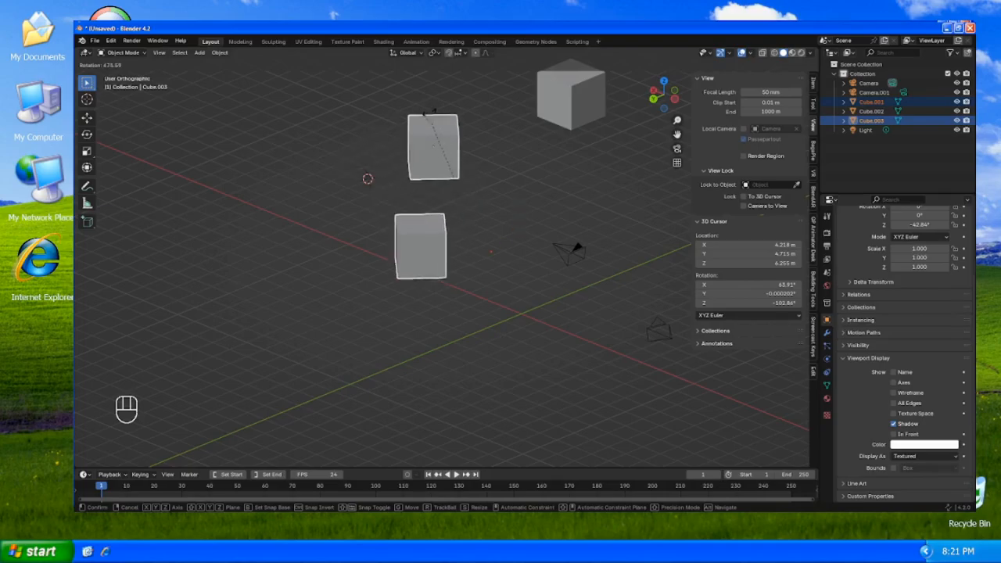
{"action": "right_click", "coordinate": [580, 162]}
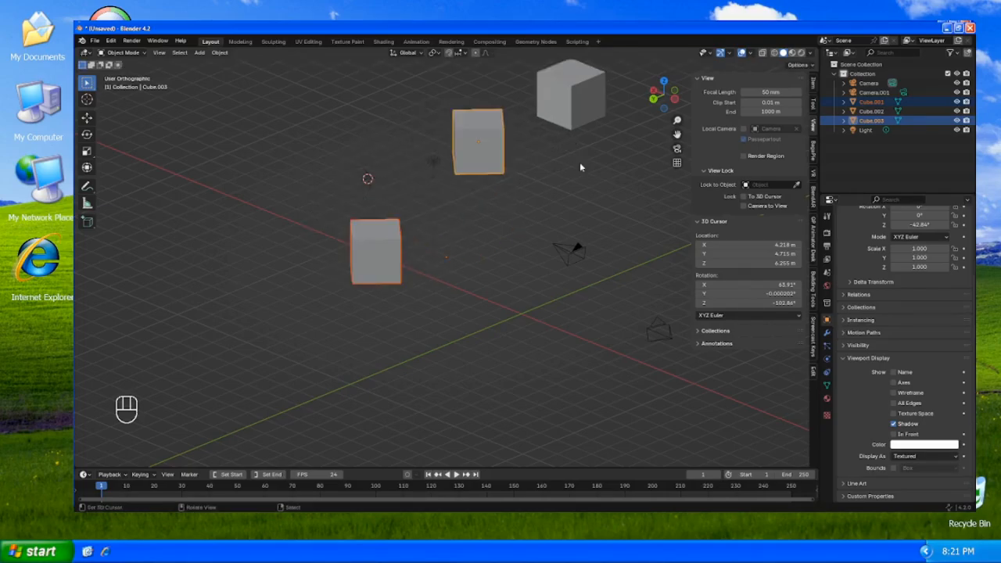
- Set the pivot point back to 3D Cursor and try rotating both cubes around it with Only Locations on
{"action": "key", "text": "period"}
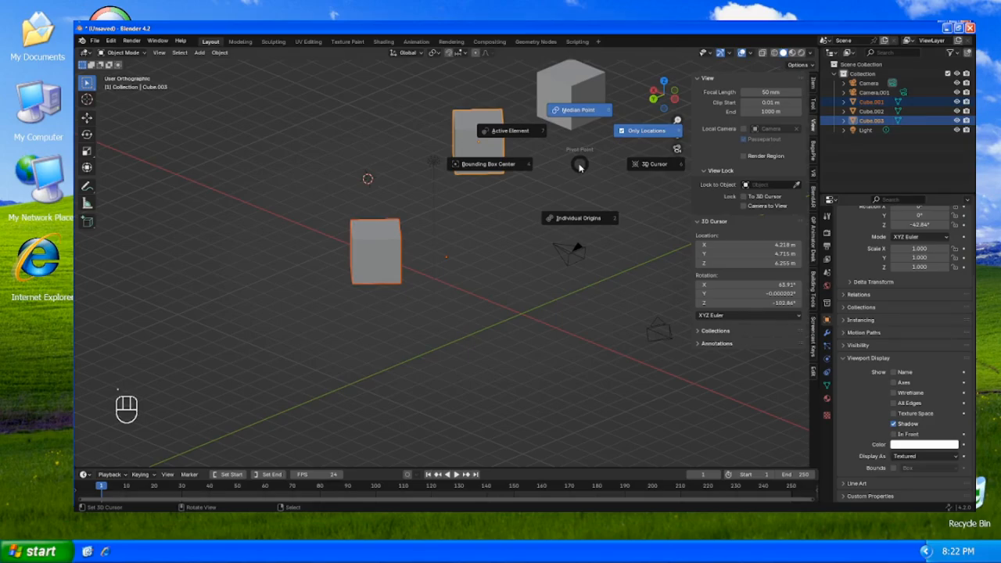
{"action": "left_click", "coordinate": [622, 174]}
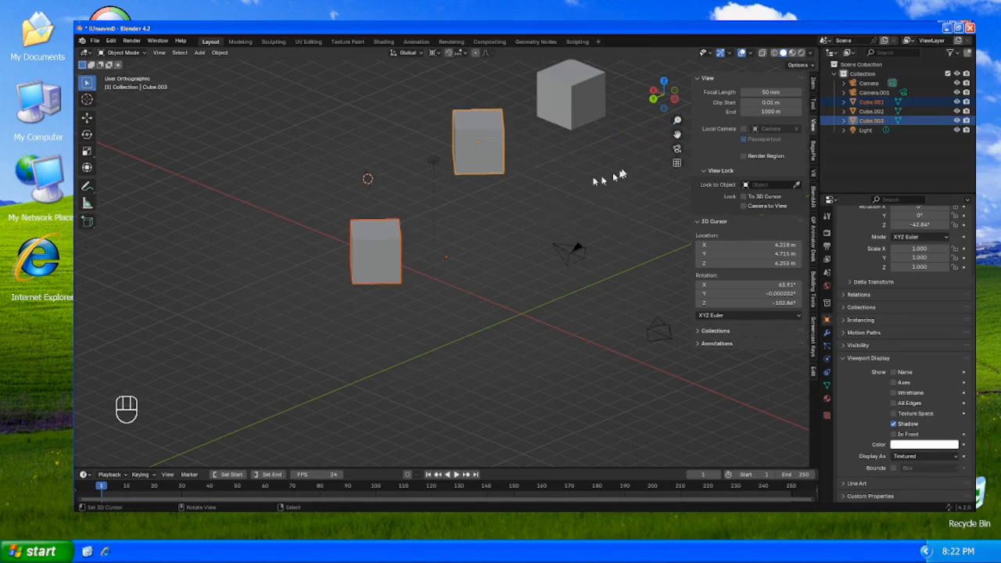
{"action": "key", "text": "r"}
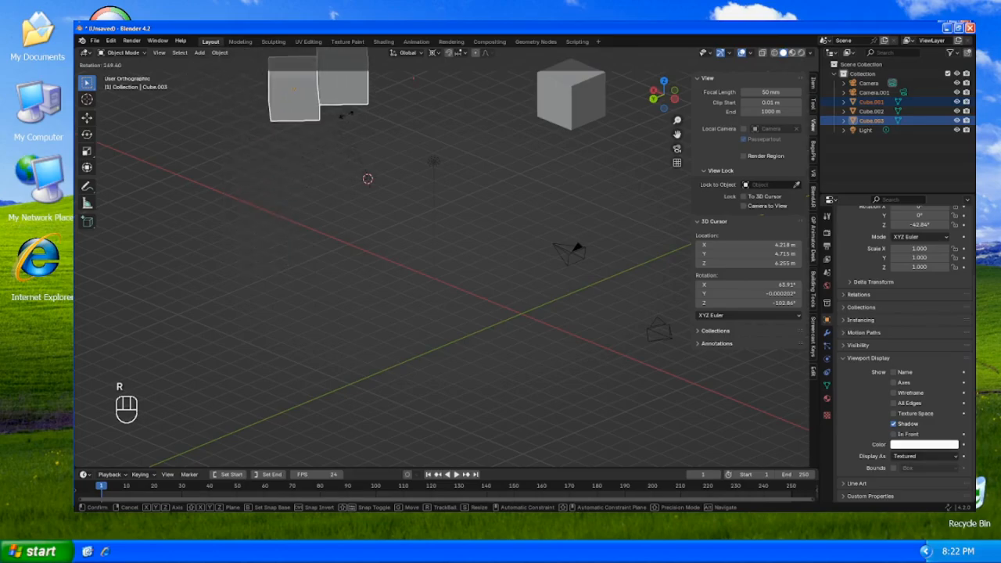
{"action": "left_click", "coordinate": [545, 219]}
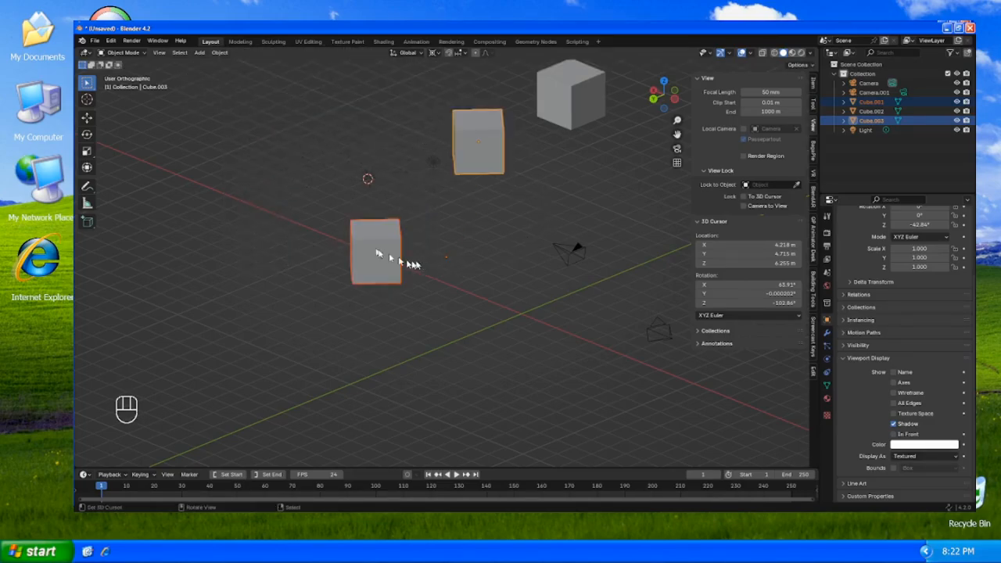
- Try scaling both cubes relative to the 3D cursor and select only Cube.001
{"action": "key", "text": "s"}
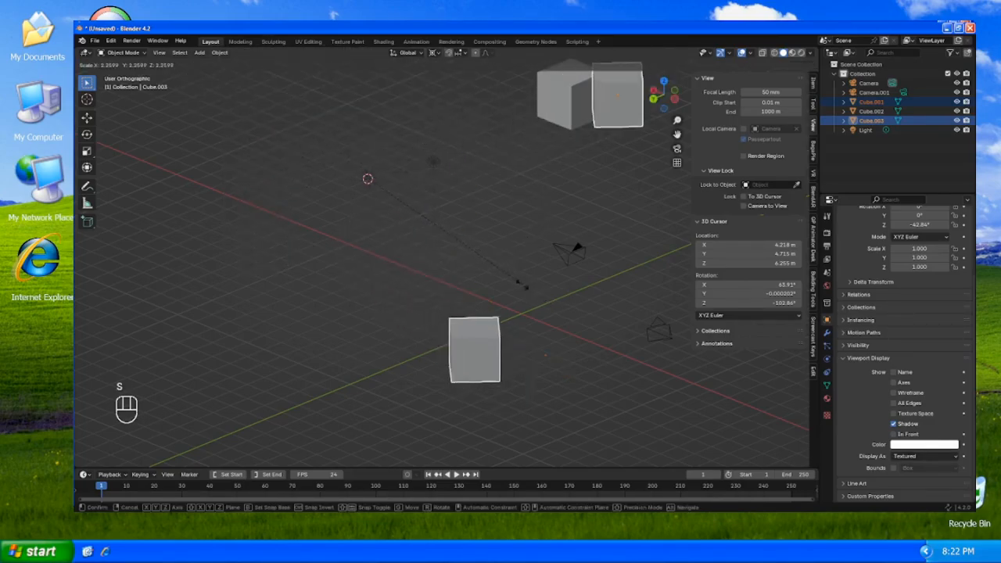
{"action": "right_click", "coordinate": [451, 239]}
{"action": "left_click", "coordinate": [398, 253]}
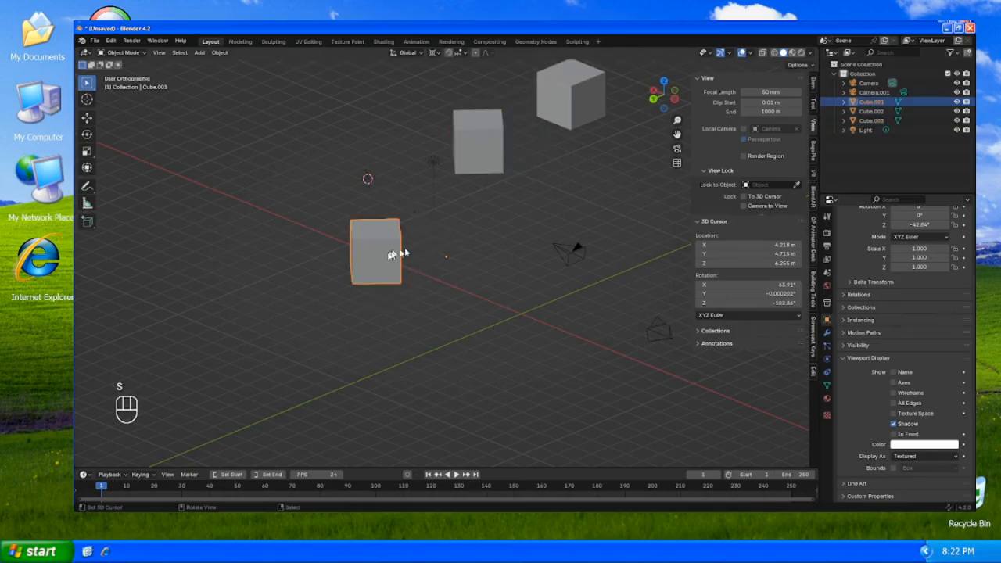
- Try scaling Cube.001, select Cube.003 instead, and try scaling and rotating it relative to the 3D cursor
{"action": "key", "text": "s"}
{"action": "left_click", "coordinate": [375, 254]}
{"action": "left_click", "coordinate": [463, 164]}
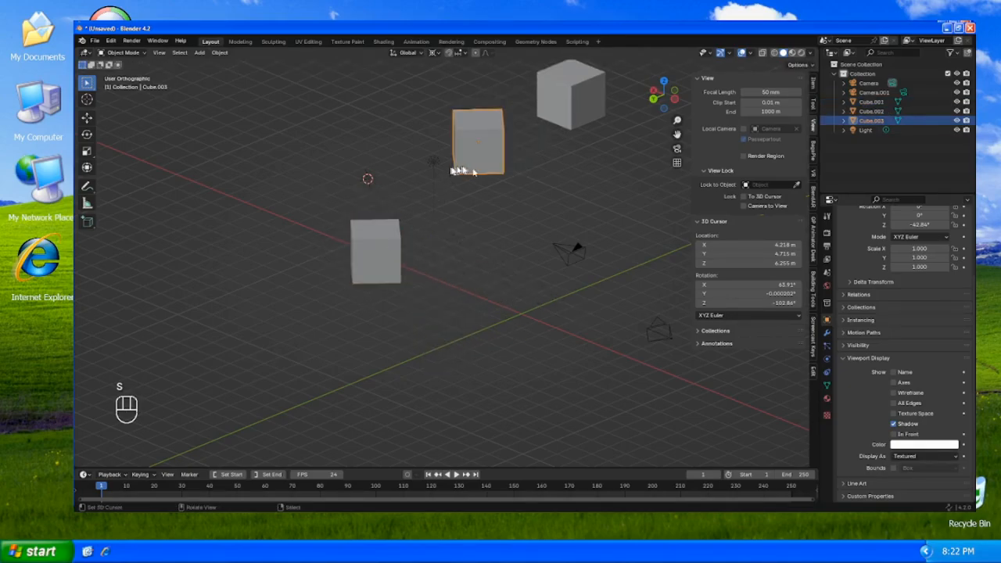
{"action": "key", "text": "s"}
{"action": "key", "text": "r"}
{"action": "right_click", "coordinate": [385, 228]}
- Set the pivot point to Median Point, add Cube.001 to the selection, and try rotating and scaling the pair with Only Locations on
{"action": "key", "text": "period"}
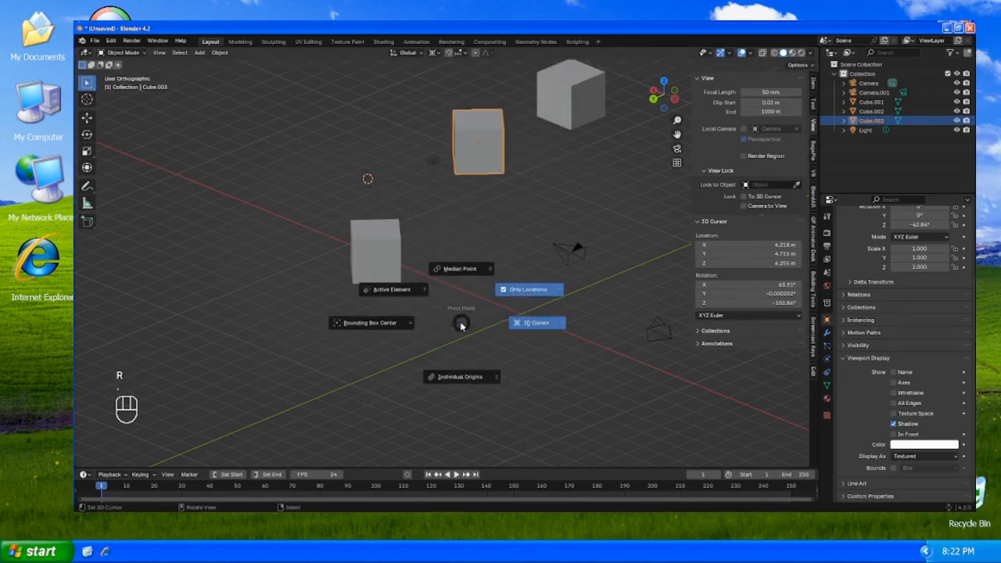
{"action": "left_click", "coordinate": [472, 280]}
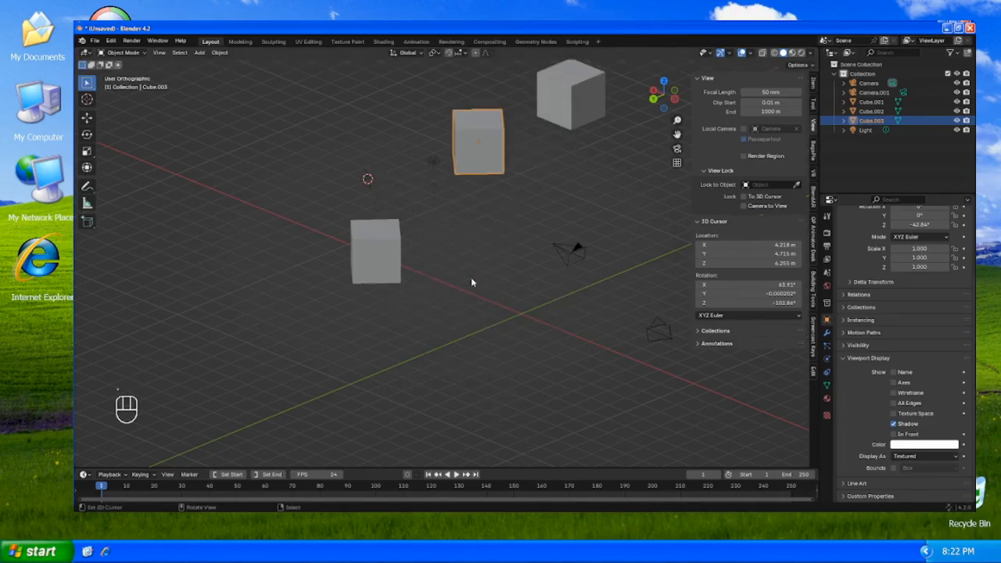
{"action": "left_click", "coordinate": [396, 258], "text": "shift"}
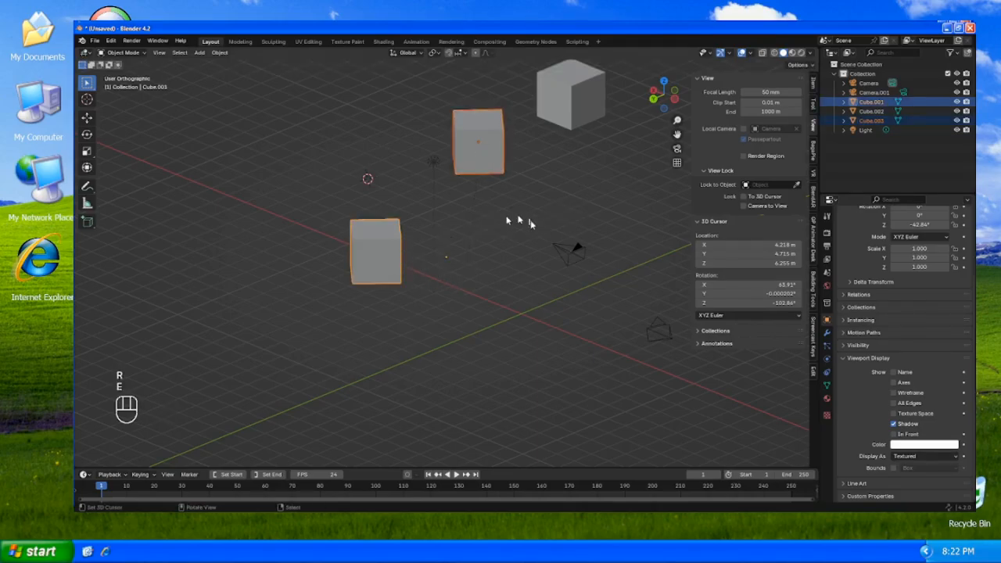
{"action": "key", "text": "r"}
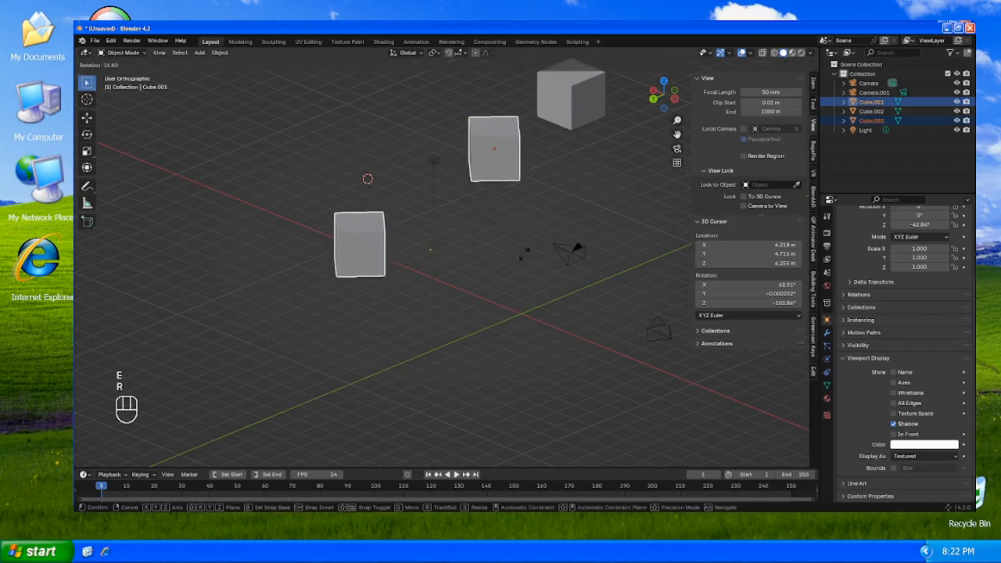
{"action": "key", "text": "Escape"}
{"action": "key", "text": "s"}
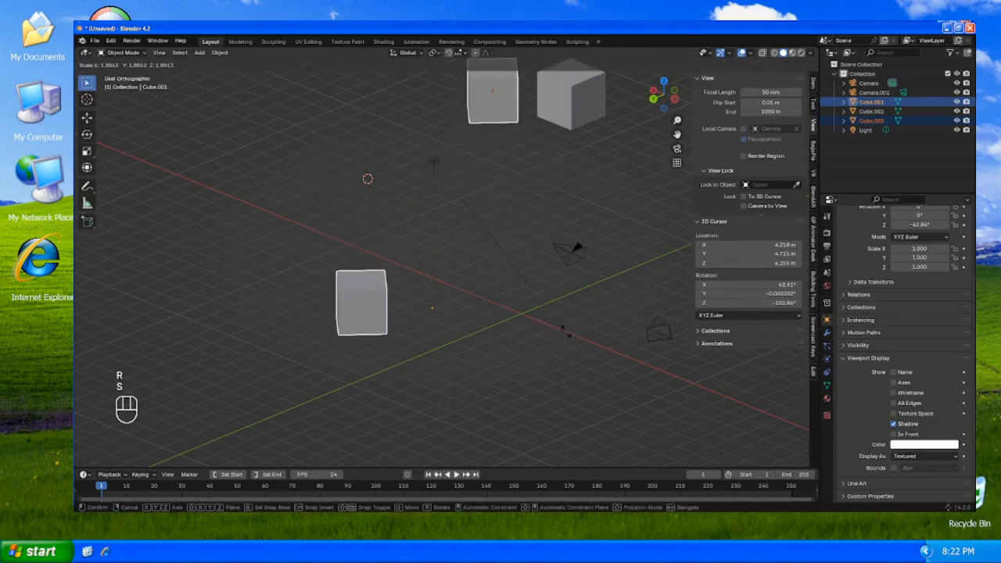
{"action": "right_click", "coordinate": [467, 221]}
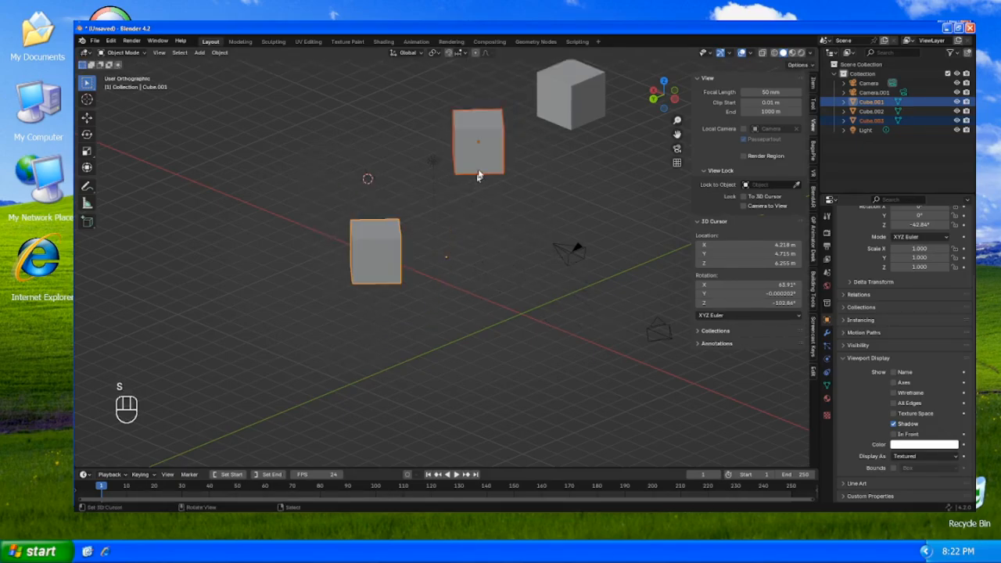
- Try moving both cubes, select only Cube.003, and try moving and scaling it on its own
{"action": "key", "text": "g"}
{"action": "right_click", "coordinate": [478, 190]}
{"action": "left_click", "coordinate": [488, 163]}
{"action": "key", "text": "g"}
{"action": "right_click", "coordinate": [526, 266]}
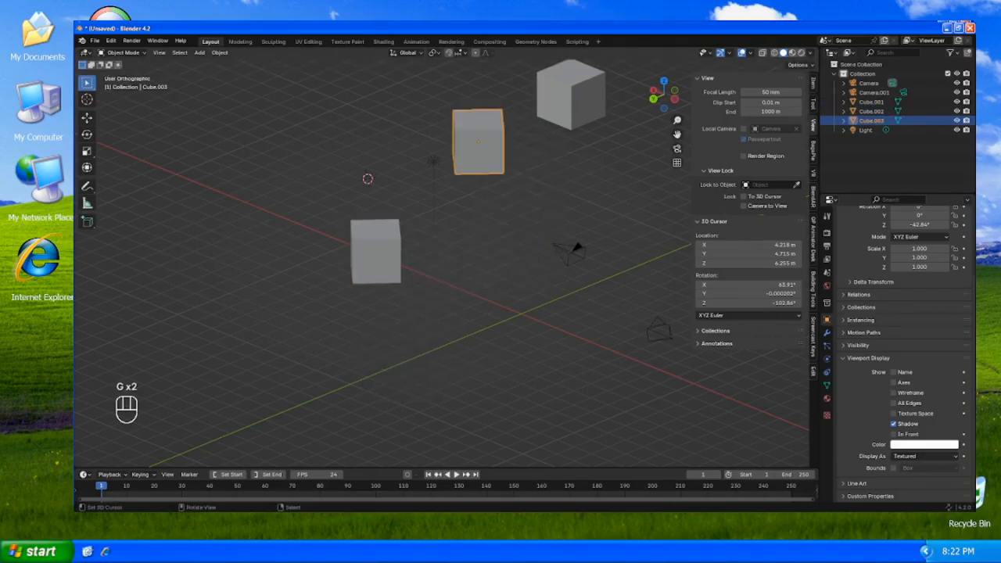
{"action": "key", "text": "s"}
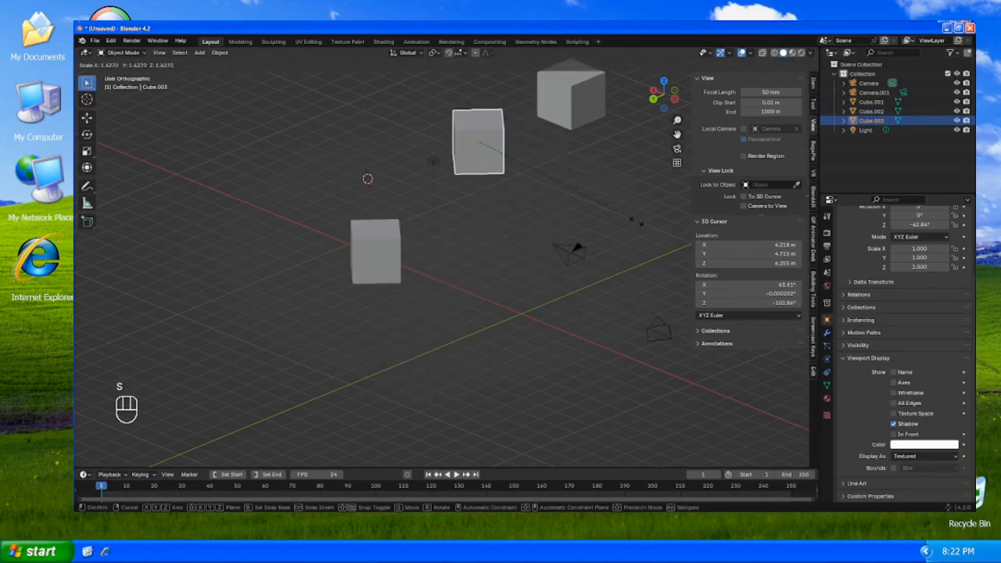
{"action": "right_click", "coordinate": [560, 184]}
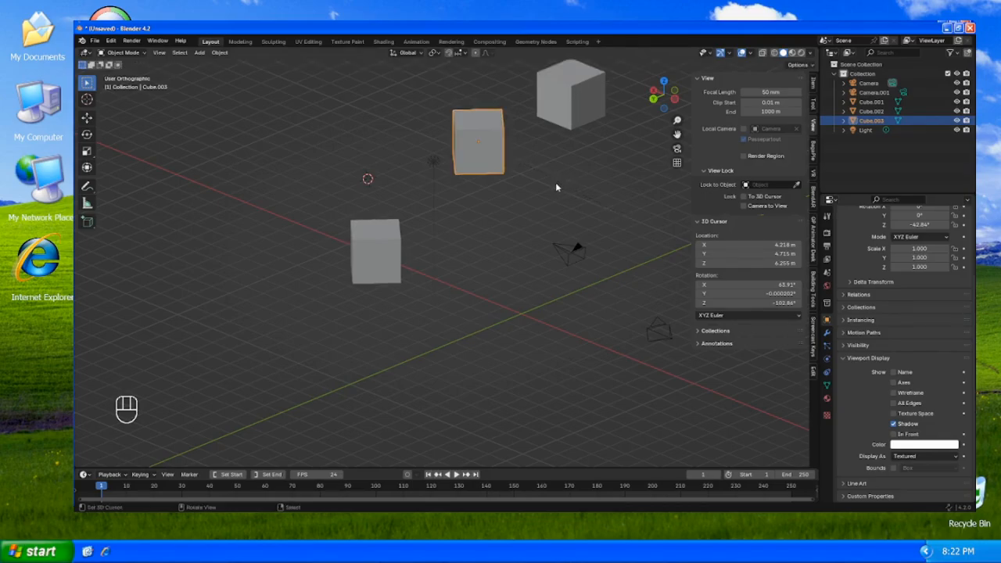
- Turn off the Only Locations option for the pivot point
{"action": "key", "text": "period"}
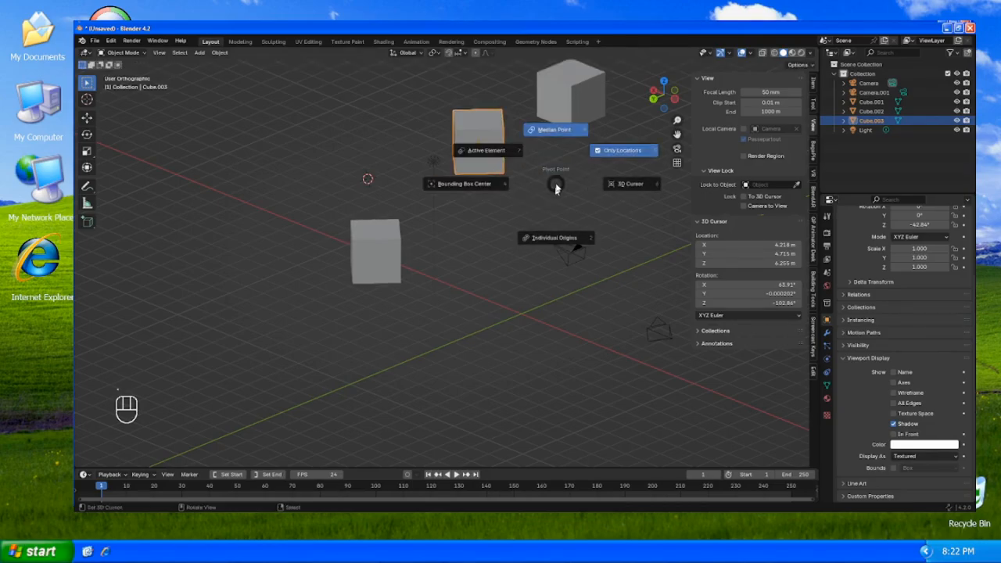
{"action": "left_click", "coordinate": [618, 157]}
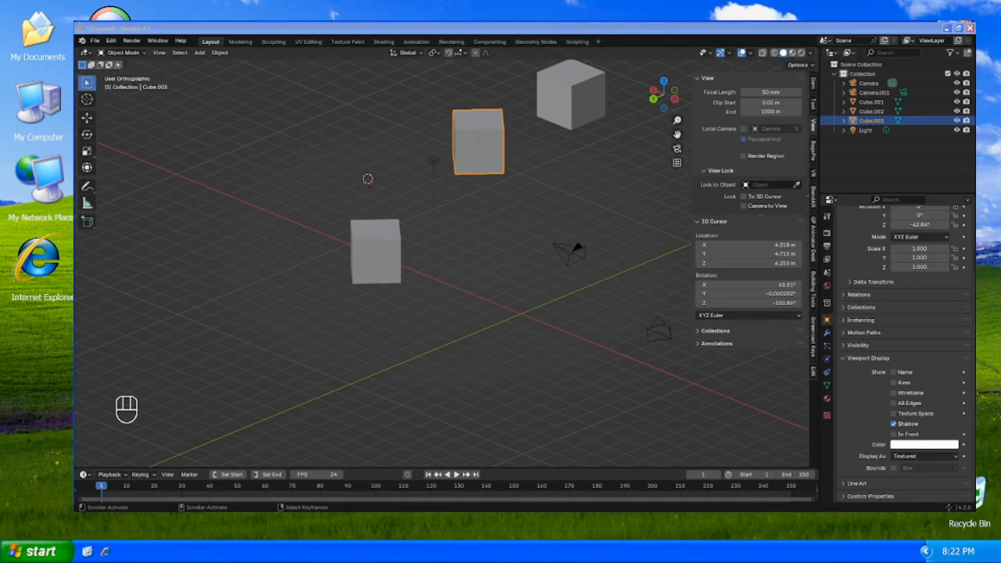
{"action": "left_click", "coordinate": [430, 27]}
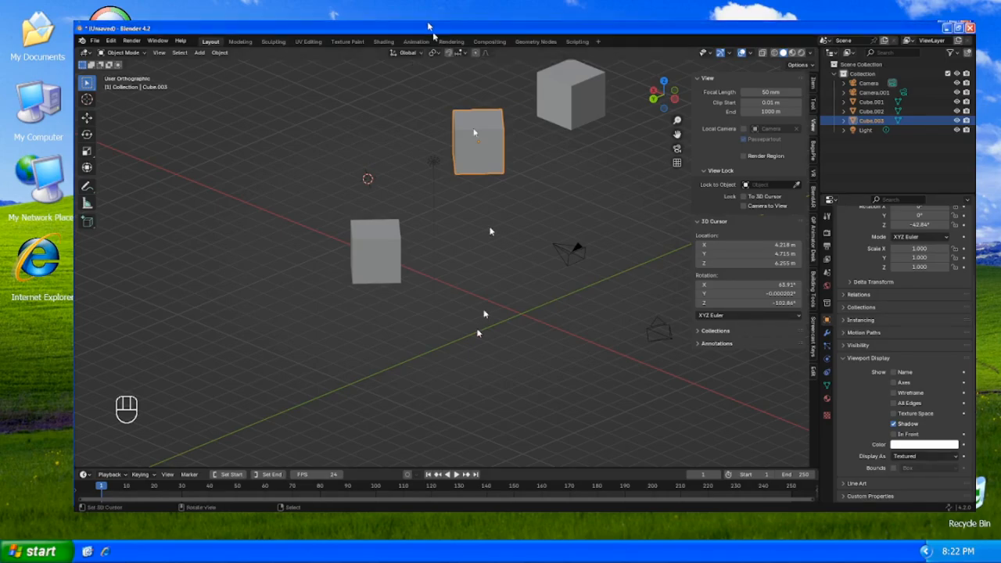
{"action": "key", "text": "ctrl+alt"}
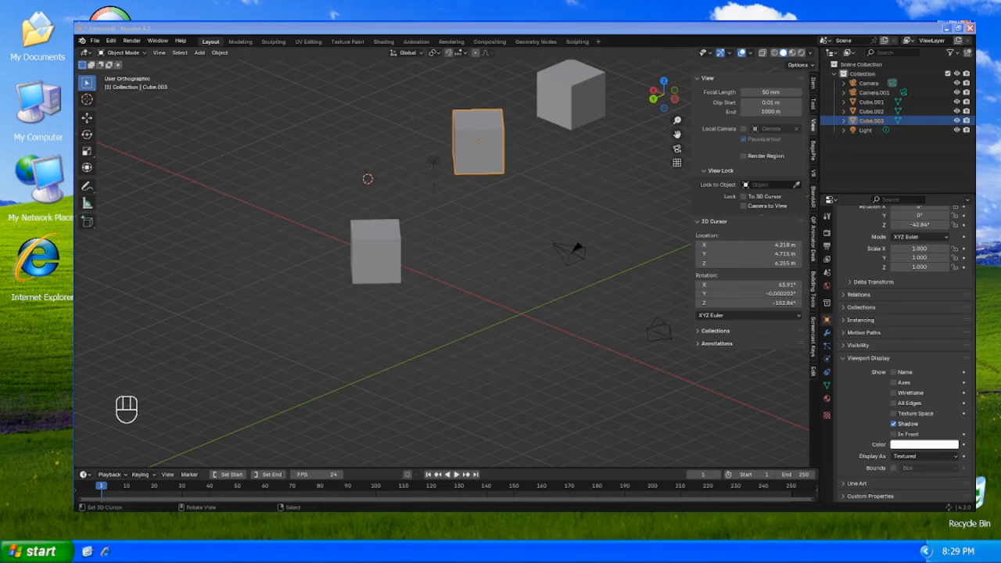
- Select Cube.001, switch it to Edit Mode, and return to Object Mode
{"action": "left_click", "coordinate": [381, 269]}
{"action": "key", "text": "ctrl+Tab"}
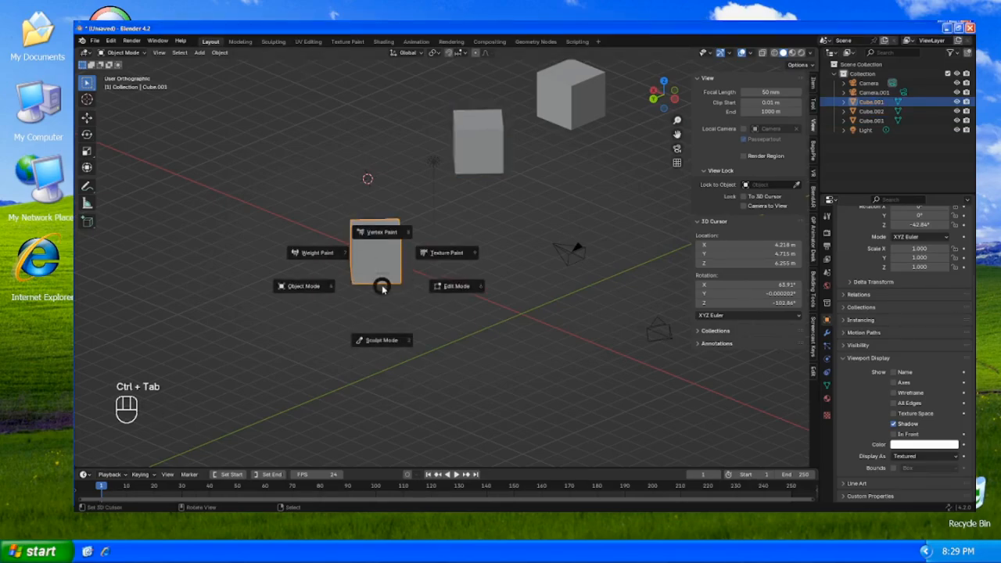
{"action": "left_click", "coordinate": [434, 291]}
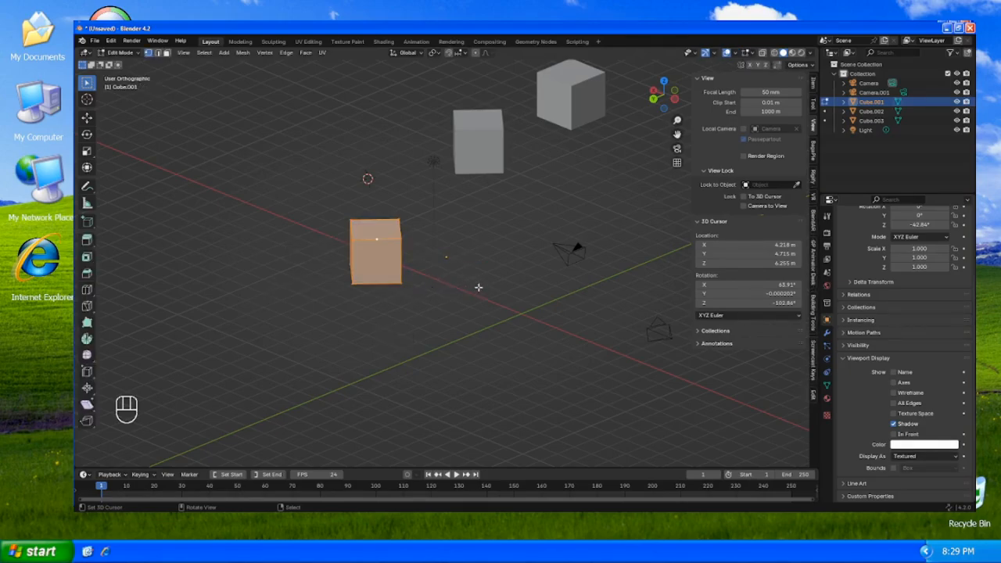
{"action": "key", "text": "Tab"}
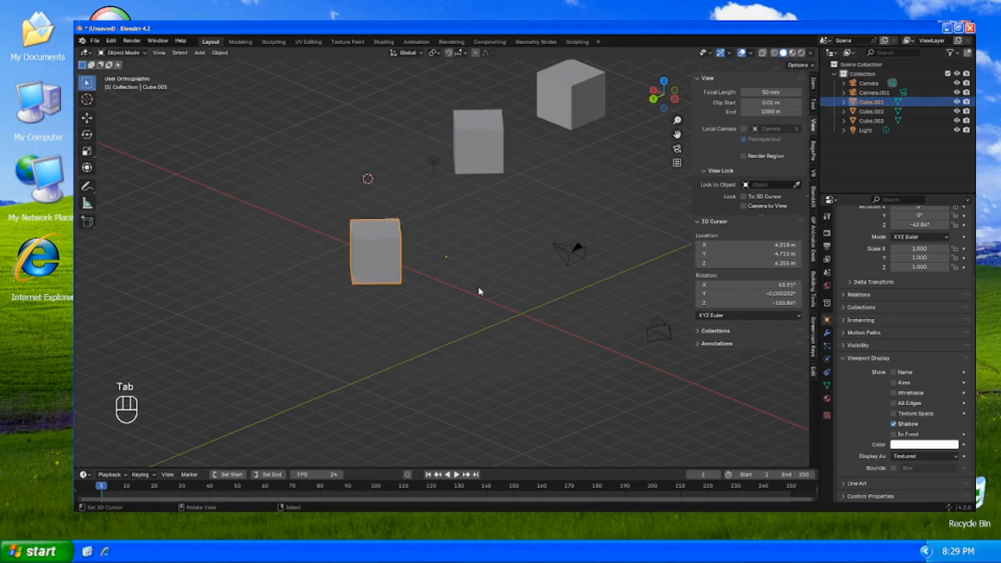
- Add a mesh cube at the 3D cursor and duplicate its geometry in Edit Mode, placing the copy away from the original
{"action": "key", "text": "shift+a"}
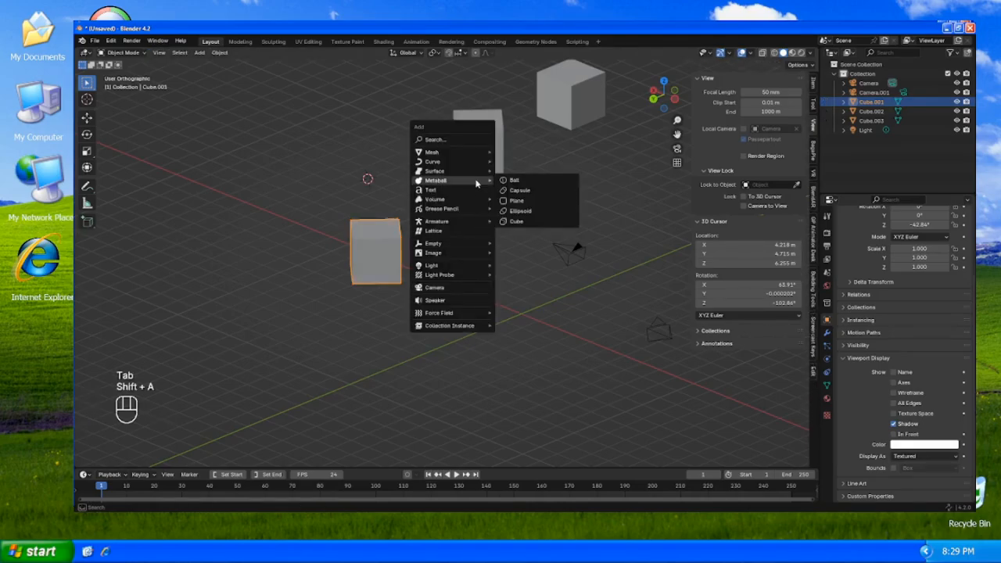
{"action": "mouse_move", "coordinate": [475, 151]}
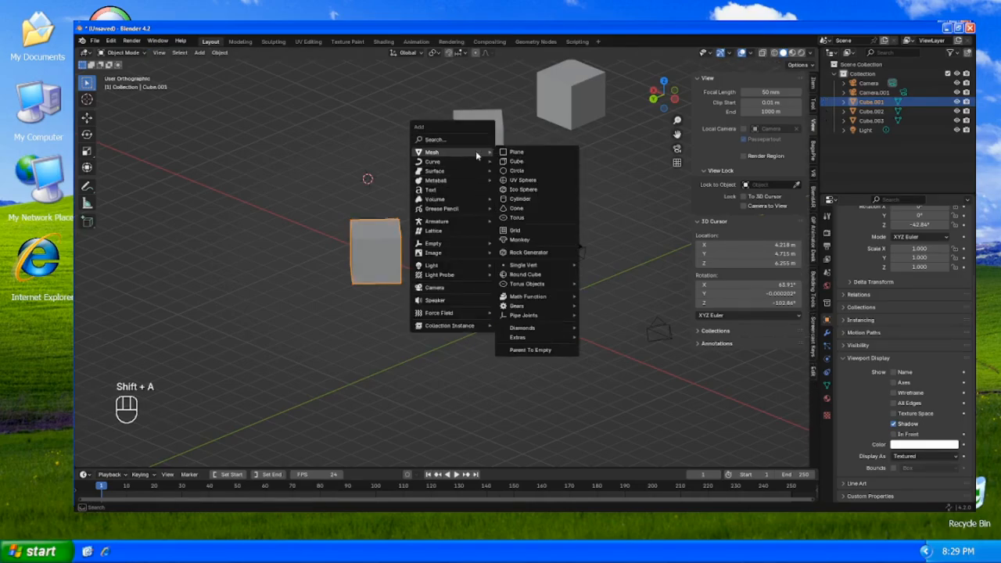
{"action": "left_click", "coordinate": [520, 162]}
{"action": "middle_click_drag", "start_coordinate": [463, 226], "coordinate": [428, 216]}
{"action": "key", "text": "Tab"}
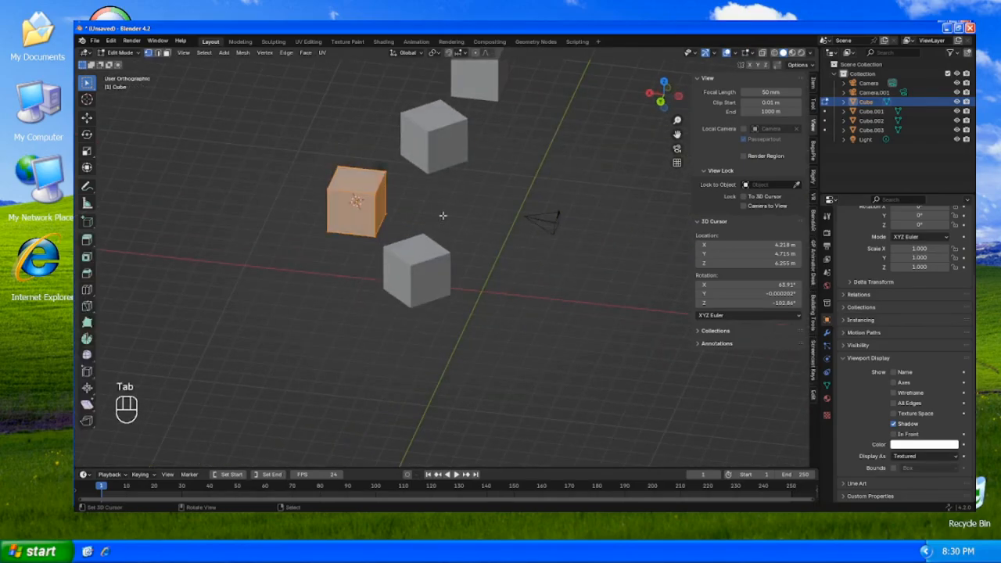
{"action": "key", "text": "shift+d"}
{"action": "left_click", "coordinate": [344, 174]}
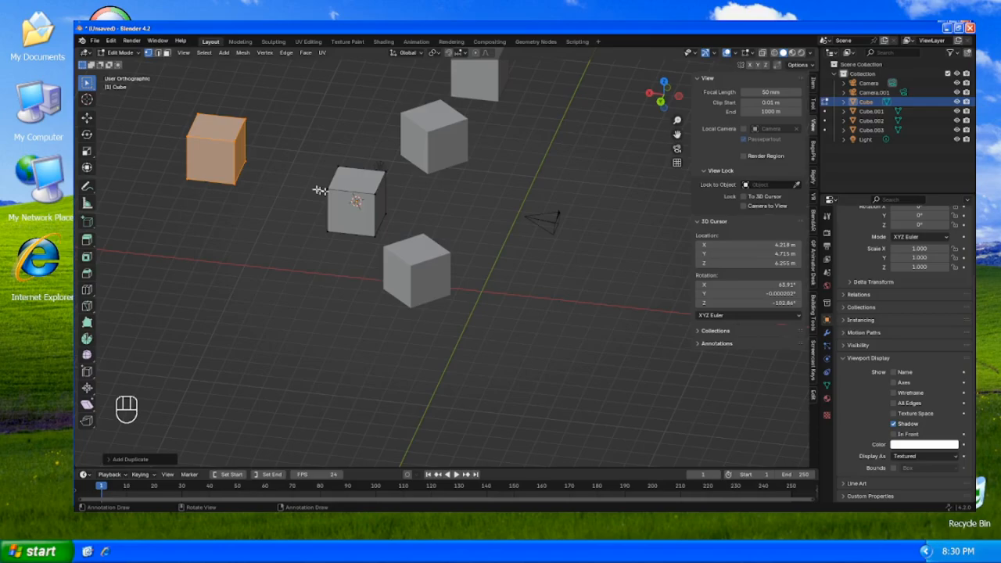
- Select one upper corner vertex of the original cube and cycle through vertex, edge and face select modes
{"action": "left_click", "coordinate": [326, 191]}
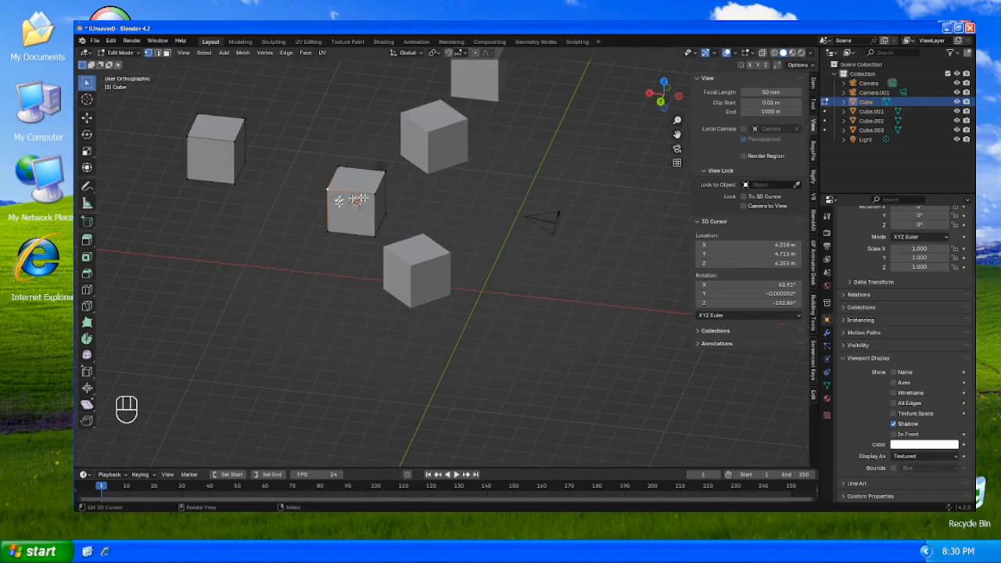
{"action": "key", "text": "2"}
{"action": "key", "text": "1"}
{"action": "key", "text": "2"}
{"action": "key", "text": "3"}
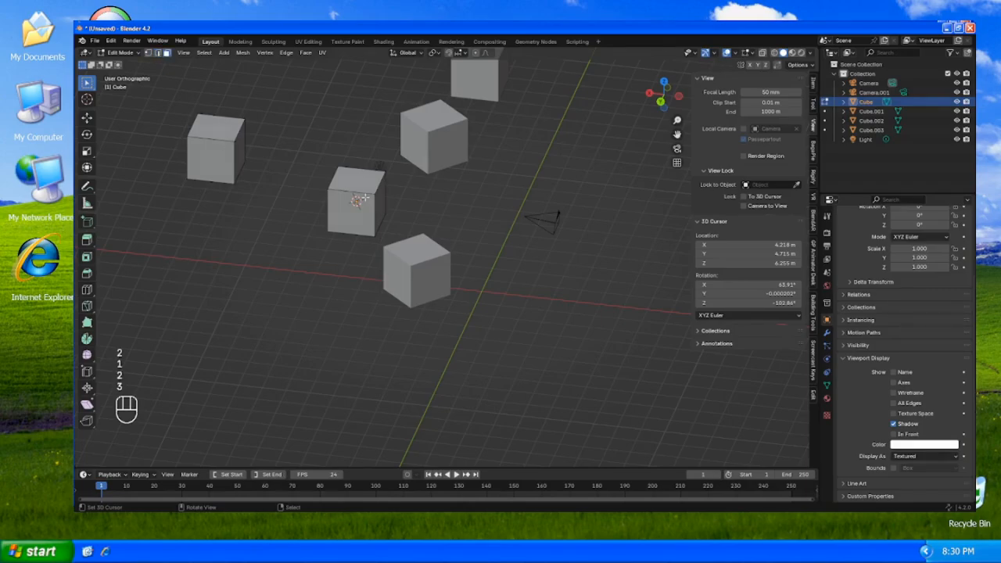
- Select the cube's upper front edge in edge select mode, check face and edge modes, and return to vertex select mode
{"action": "key", "text": "2"}
{"action": "left_click", "coordinate": [352, 190]}
{"action": "key", "text": "3"}
{"action": "key", "text": "2"}
{"action": "key", "text": "1"}
- Extend the vertex selection to all corners of the cube's top face and cycle through face, edge and vertex select modes
{"action": "scroll", "coordinate": [297, 208], "scroll_direction": "up", "scroll_amount": 2}
{"action": "middle_click_drag", "start_coordinate": [298, 206], "coordinate": [482, 256], "text": "shift"}
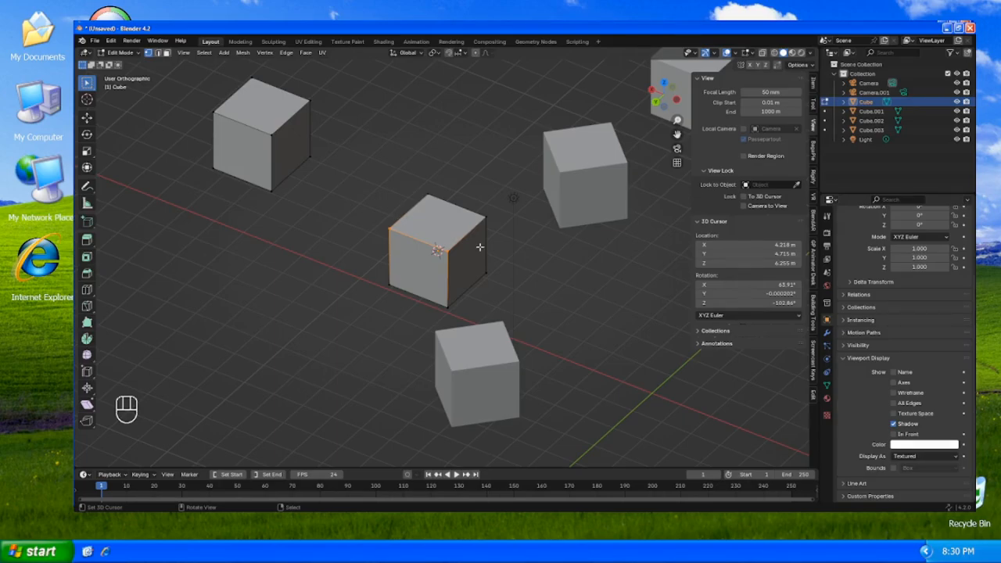
{"action": "left_click", "coordinate": [443, 203], "text": "shift"}
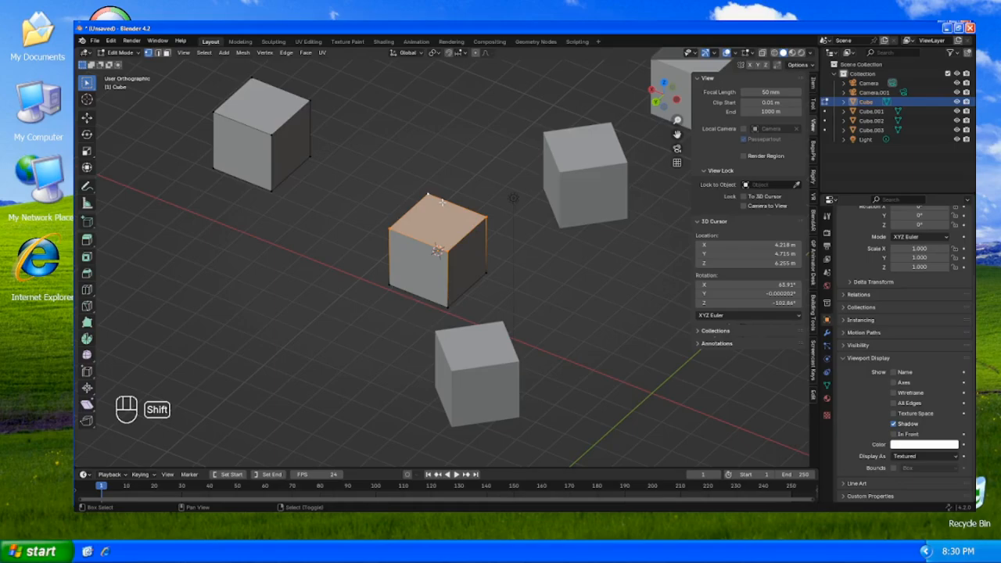
{"action": "key", "text": "3"}
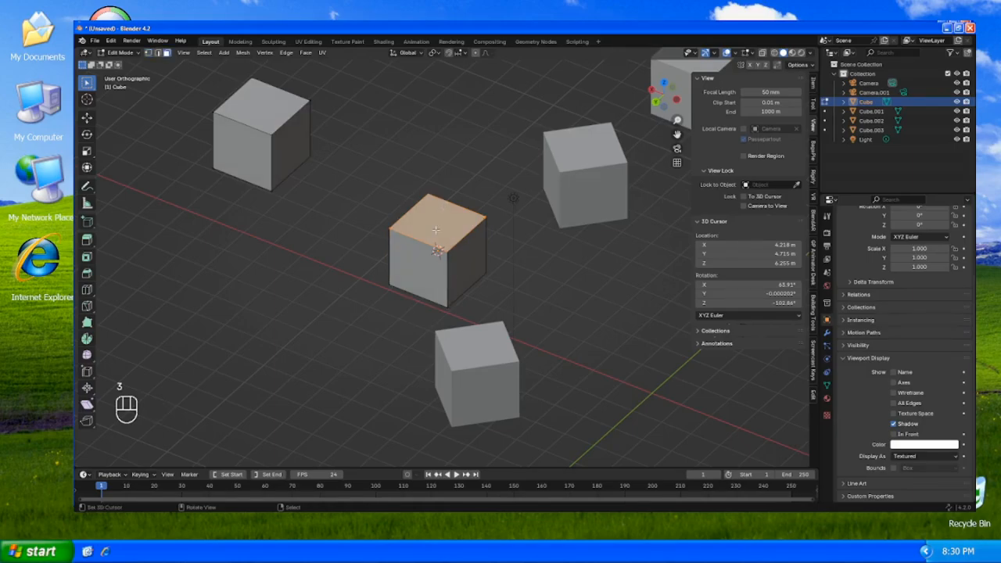
{"action": "key", "text": "2"}
{"action": "key", "text": "1"}
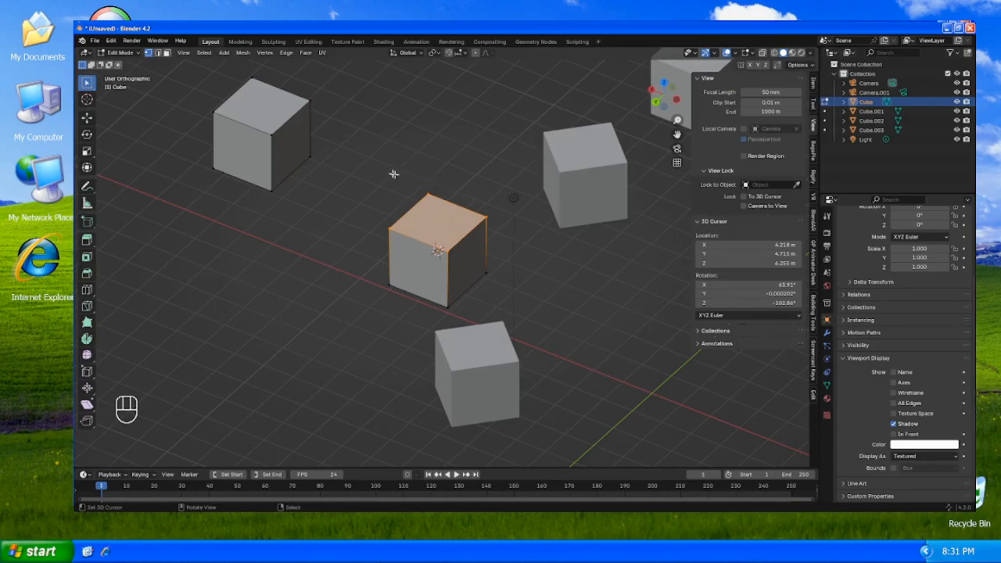
- Show the list of vertex operations and try to rip the selected top-face vertices
{"action": "key", "text": "ctrl+v"}
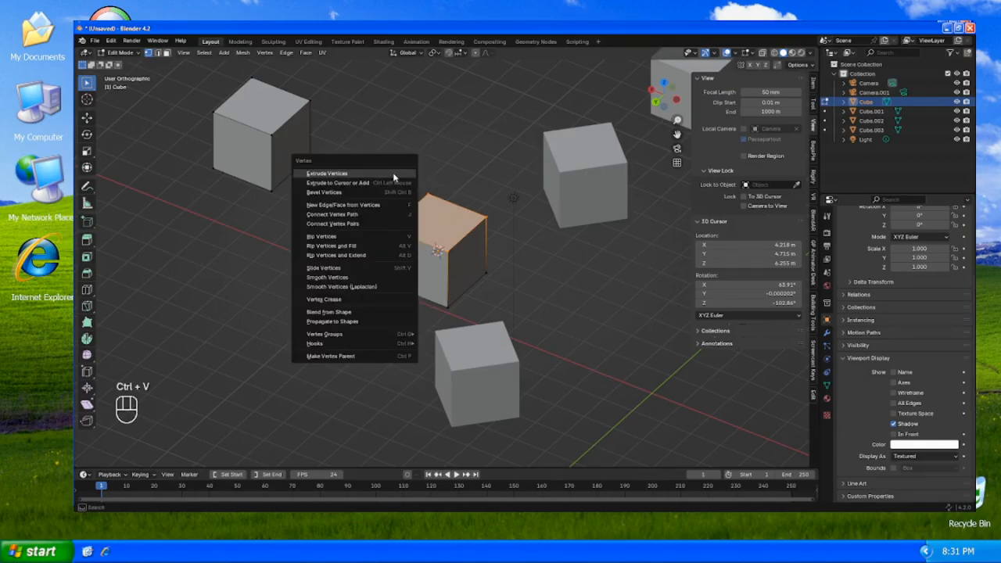
{"action": "key", "text": "v"}
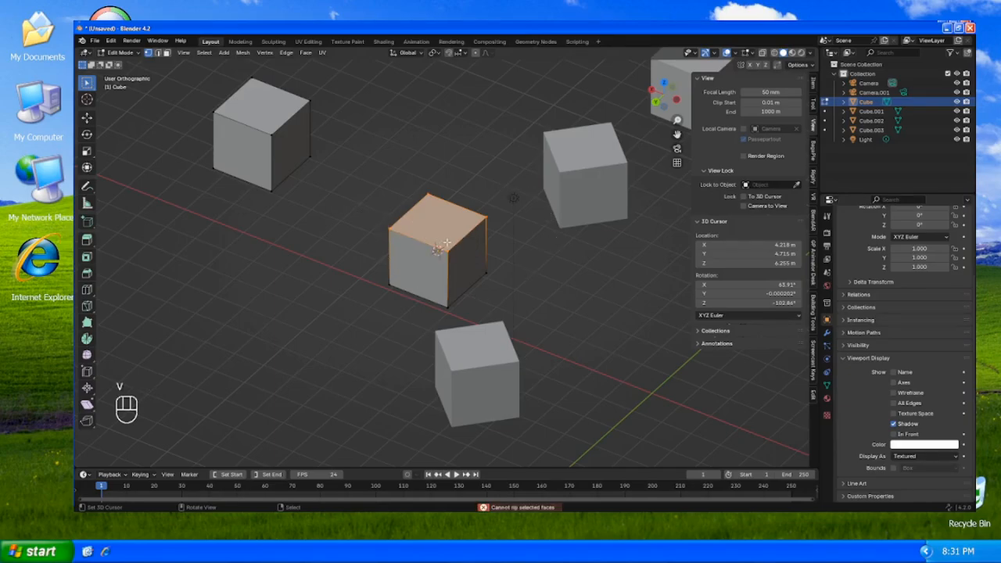
- Select the two vertices of the upper front edge, try ripping them, and undo back to the top-face selection
{"action": "right_click", "coordinate": [451, 249]}
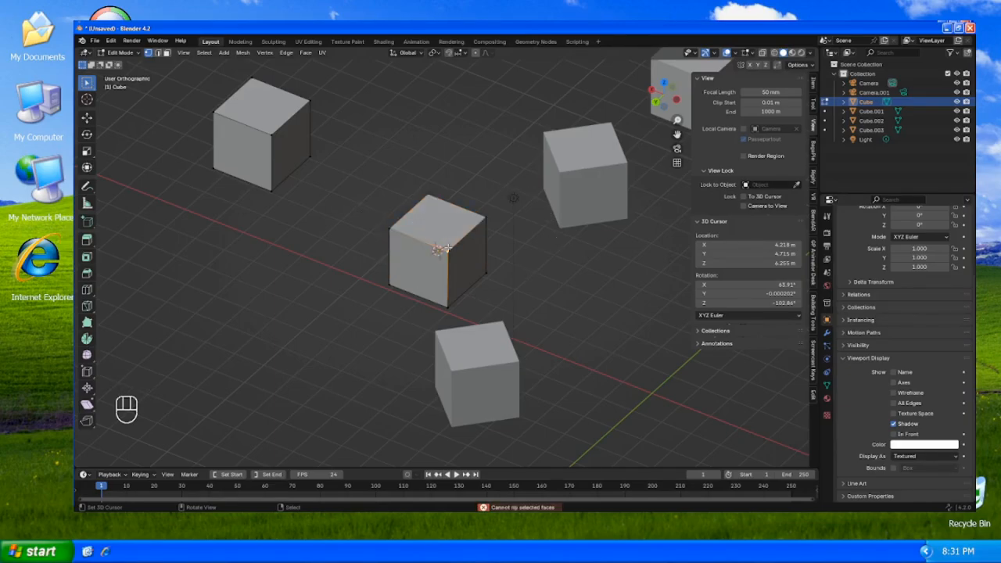
{"action": "right_click", "coordinate": [432, 244], "text": "shift"}
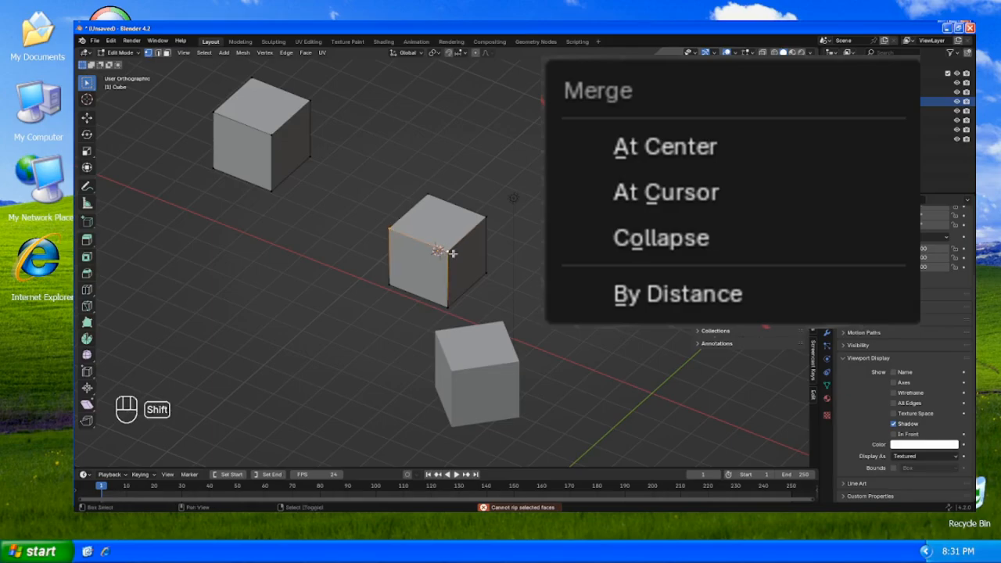
{"action": "key", "text": "v"}
{"action": "right_click", "coordinate": [496, 228]}
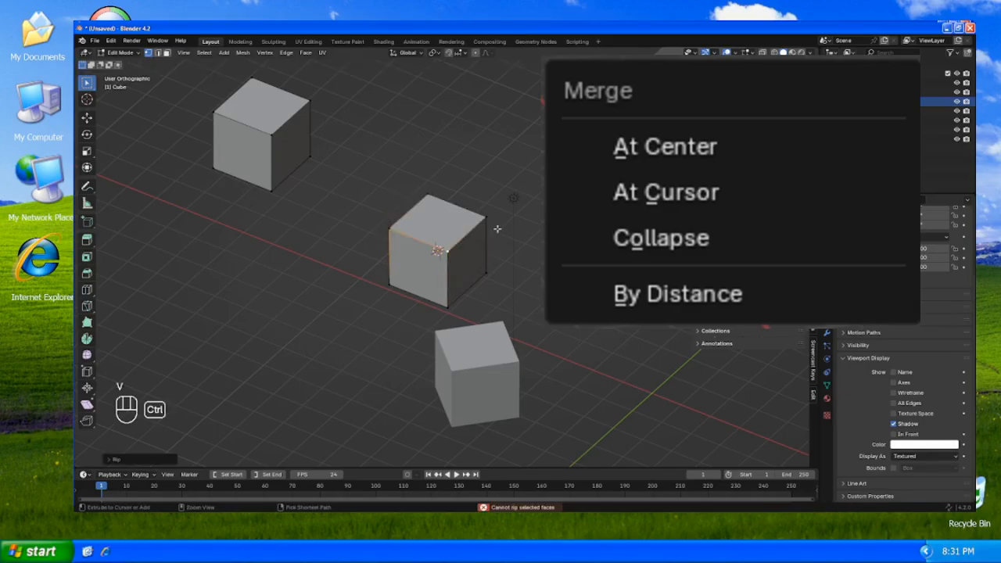
{"action": "key", "text": "ctrl+z"}
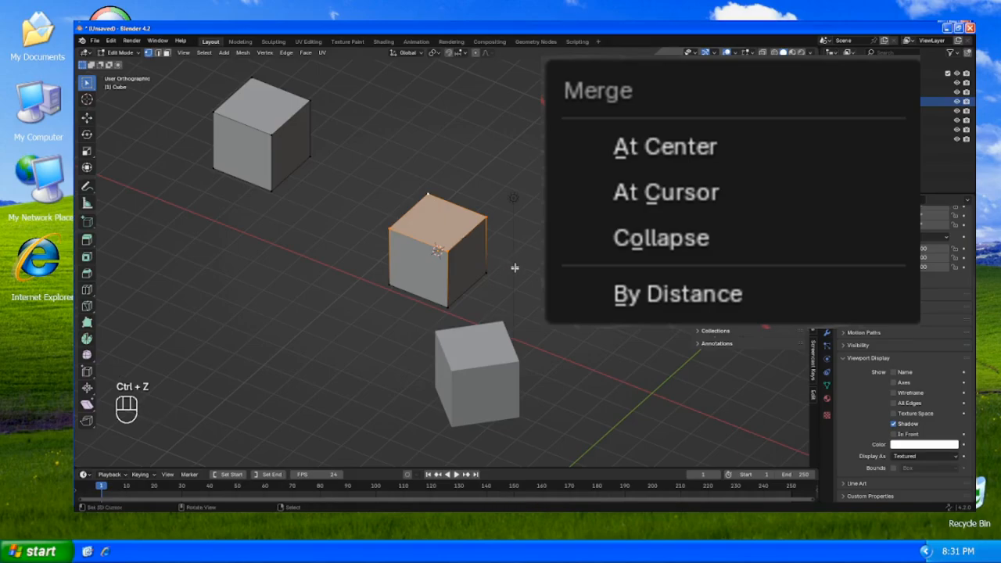
- Try to rip the selected top-face vertices, and reselect the corner vertices of the cube's top face
{"action": "key", "text": "v"}
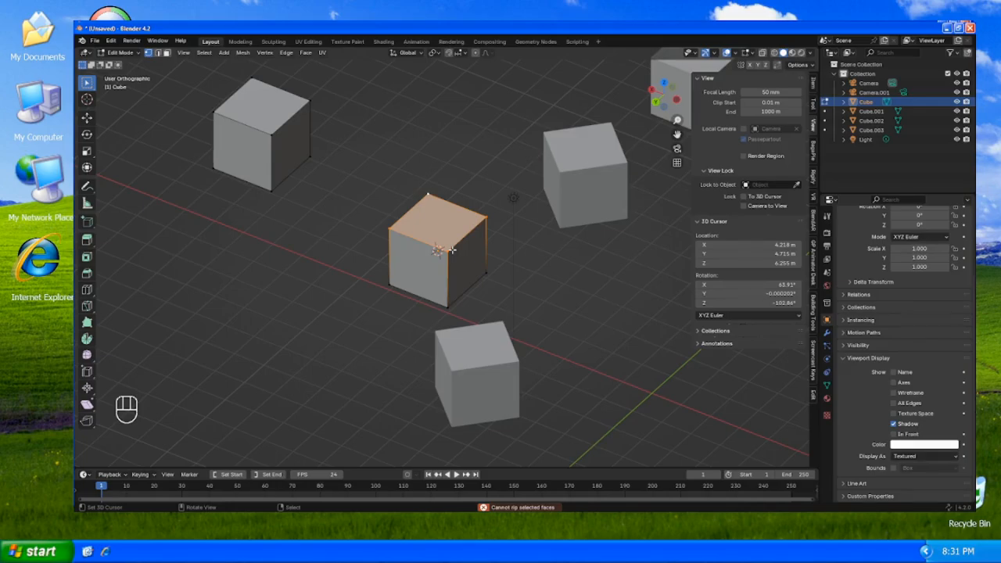
{"action": "right_click", "coordinate": [451, 249]}
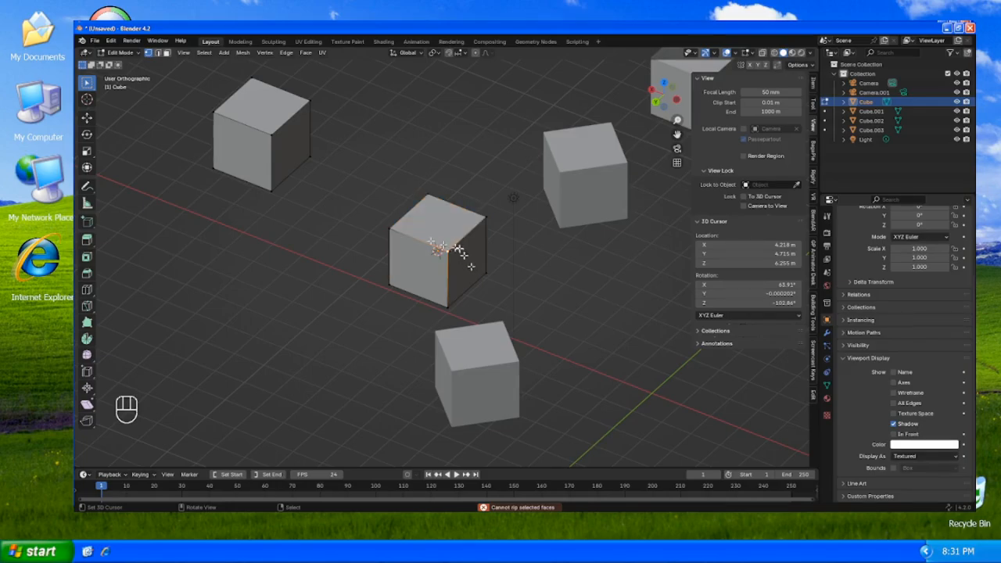
{"action": "right_click", "coordinate": [391, 229], "text": "shift"}
{"action": "right_click", "coordinate": [485, 218], "text": "shift"}
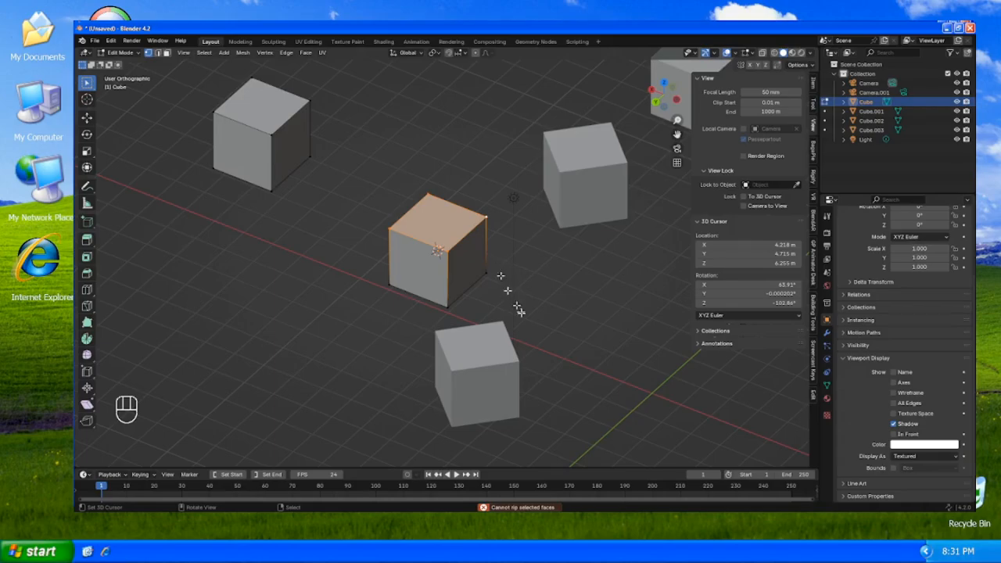
- Extrude the cube's top face upward by about one cube height, and undo the extrusion
{"action": "key", "text": "e"}
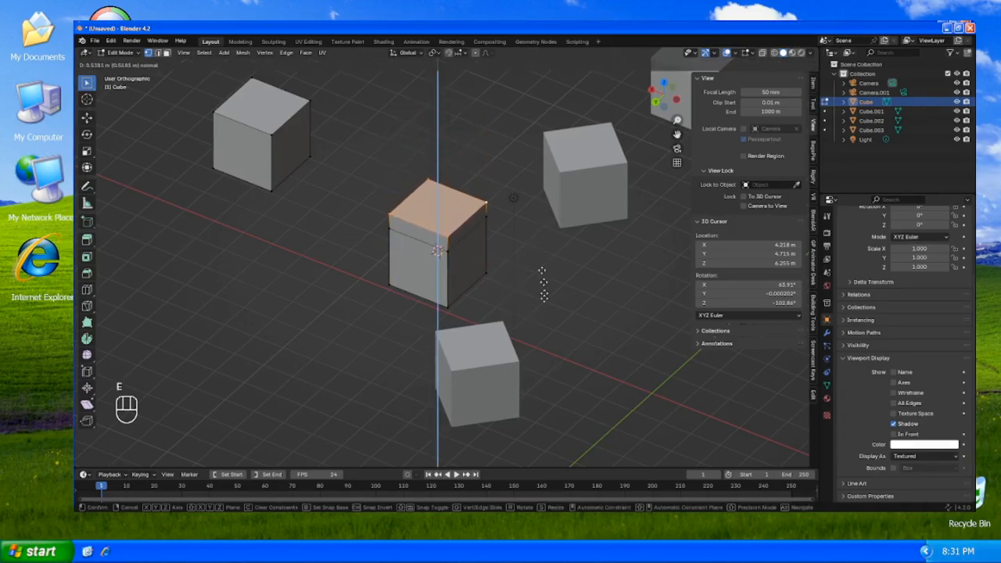
{"action": "left_click", "coordinate": [552, 250]}
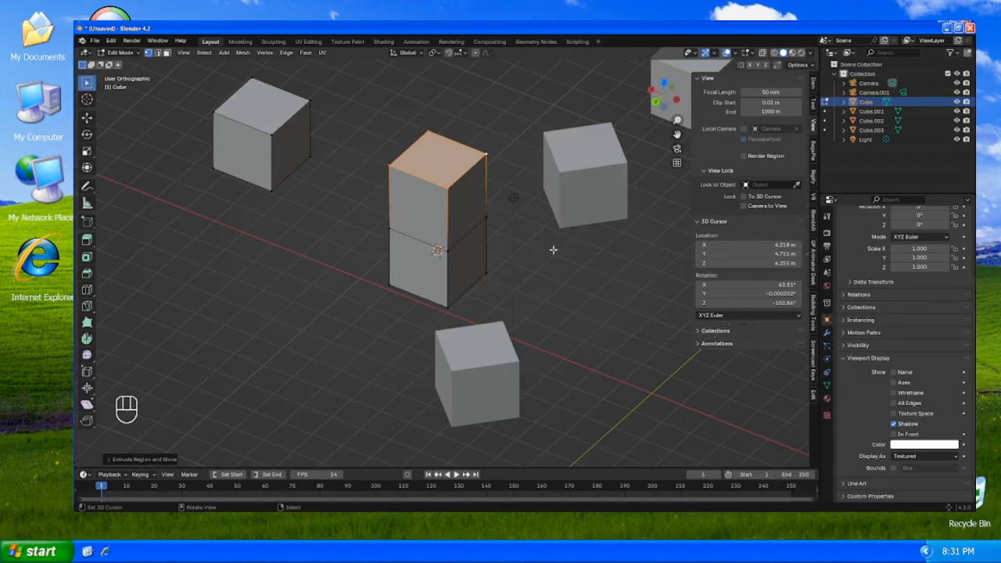
{"action": "key", "text": "ctrl"}
{"action": "key", "text": "ctrl+z"}
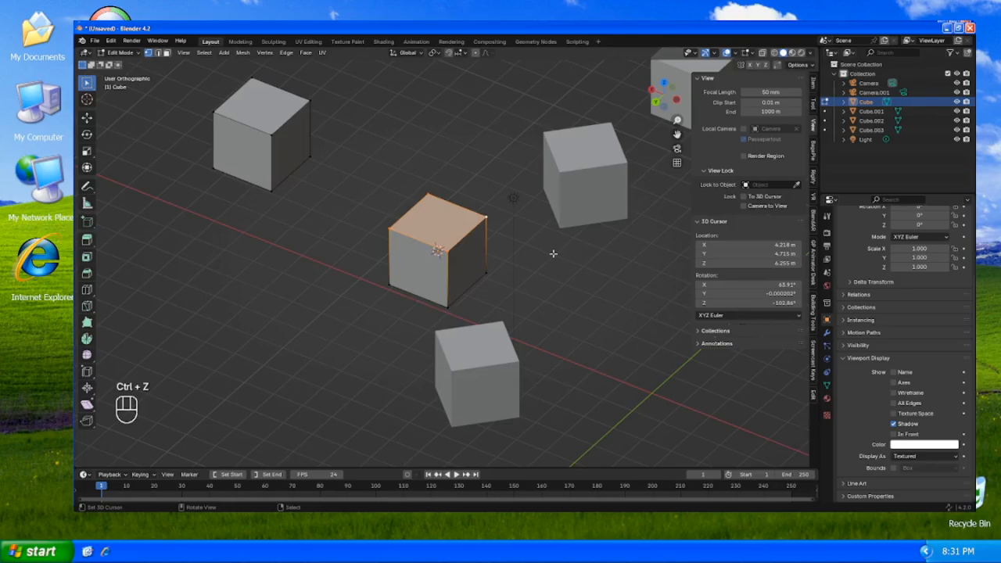
- Duplicate the top face's back edge straight up along Z and fill a face between the copy and the original edge
{"action": "key", "text": "shift+d"}
{"action": "key", "text": "z"}
{"action": "left_click", "coordinate": [496, 194]}
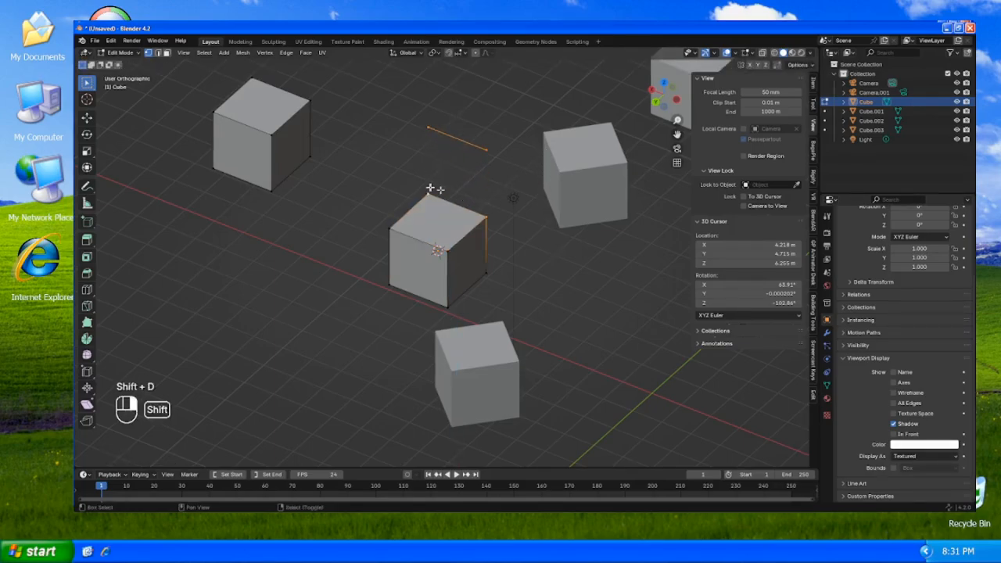
{"action": "key", "text": "f"}
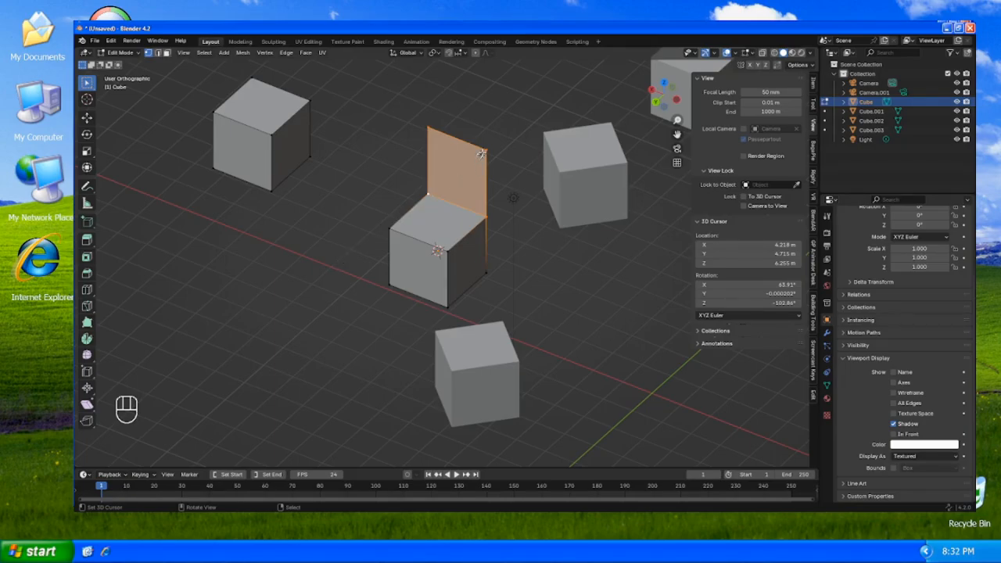
- Fill a triangular face between the upright face's outer top vertex, its lower corner and the cube's front top corner
{"action": "right_click", "coordinate": [486, 150]}
{"action": "right_click", "coordinate": [486, 217], "text": "shift"}
{"action": "right_click", "coordinate": [439, 250], "text": "shift"}
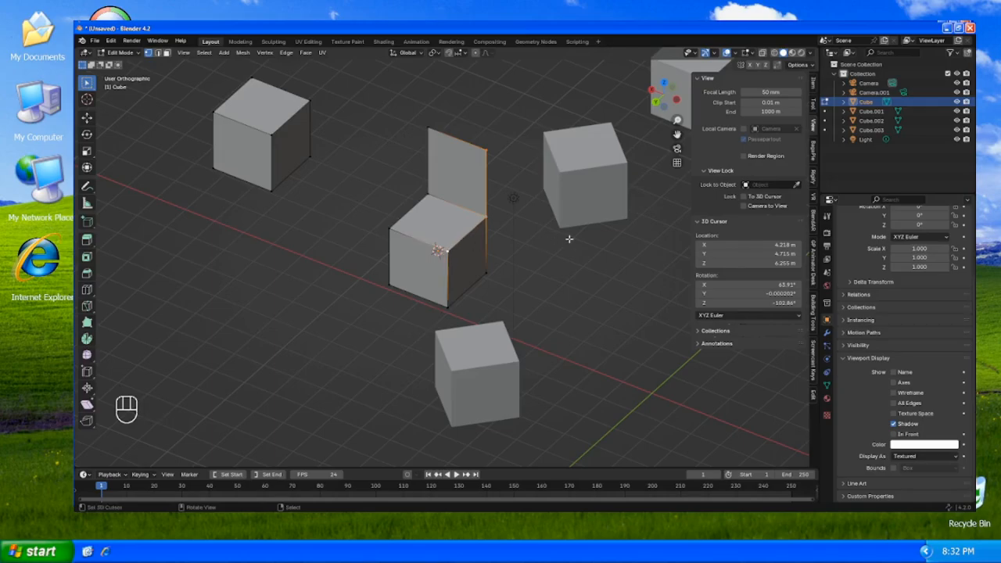
{"action": "key", "text": "f"}
- Connect the cube's open top corner to the upright face's other top vertex with a new edge
{"action": "middle_click_drag", "start_coordinate": [567, 237], "coordinate": [514, 228]}
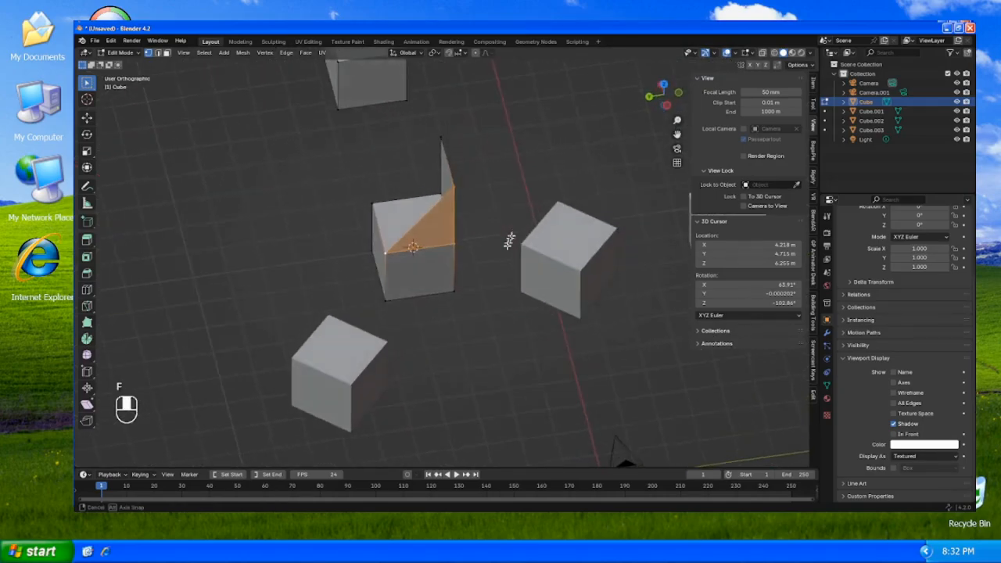
{"action": "right_click", "coordinate": [377, 204]}
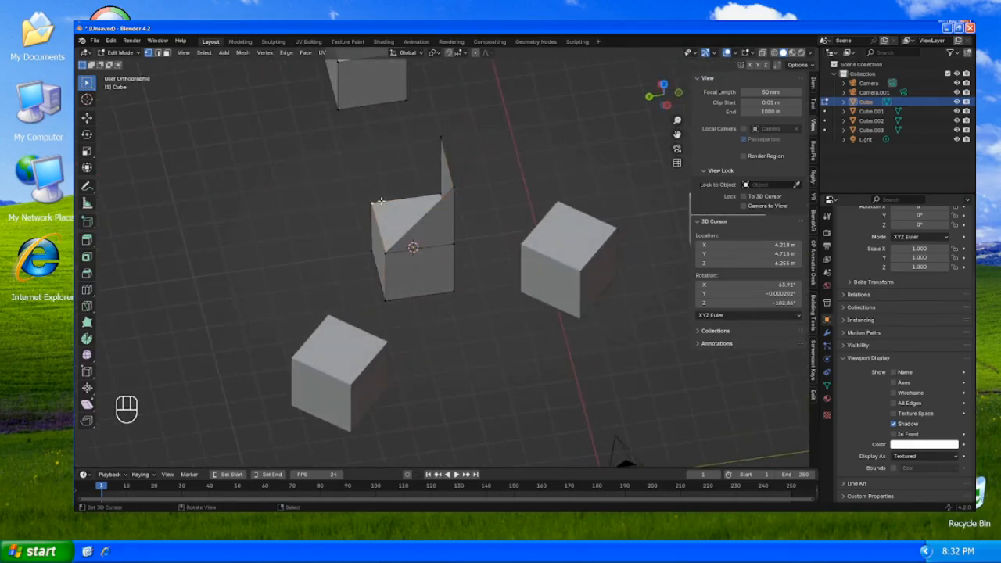
{"action": "right_click", "coordinate": [442, 139], "text": "shift"}
{"action": "key", "text": "f"}
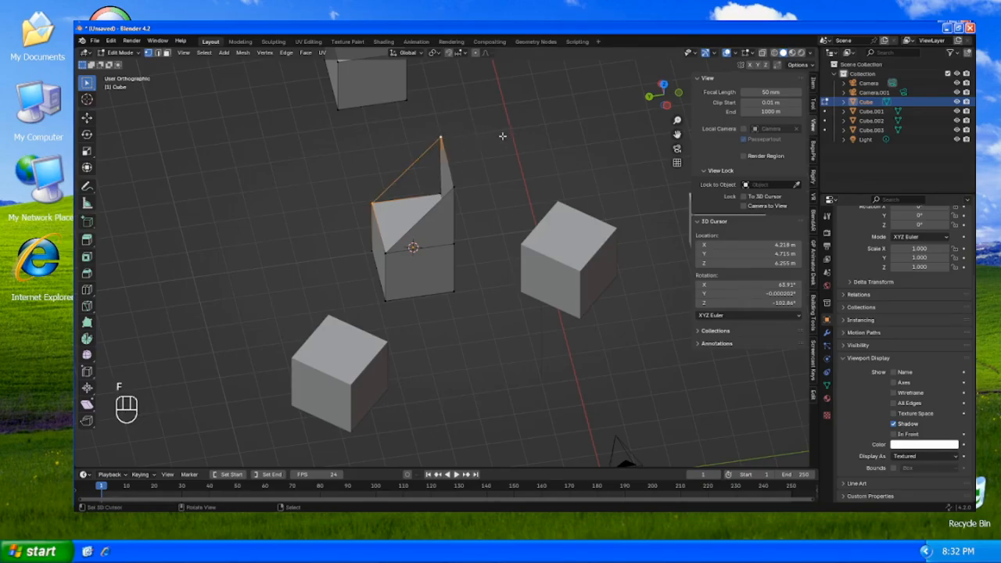
- Duplicate the upright face's top vertex, place the copy beside it, and join the two vertices with an edge
{"action": "middle_click_drag", "start_coordinate": [462, 196], "coordinate": [496, 216]}
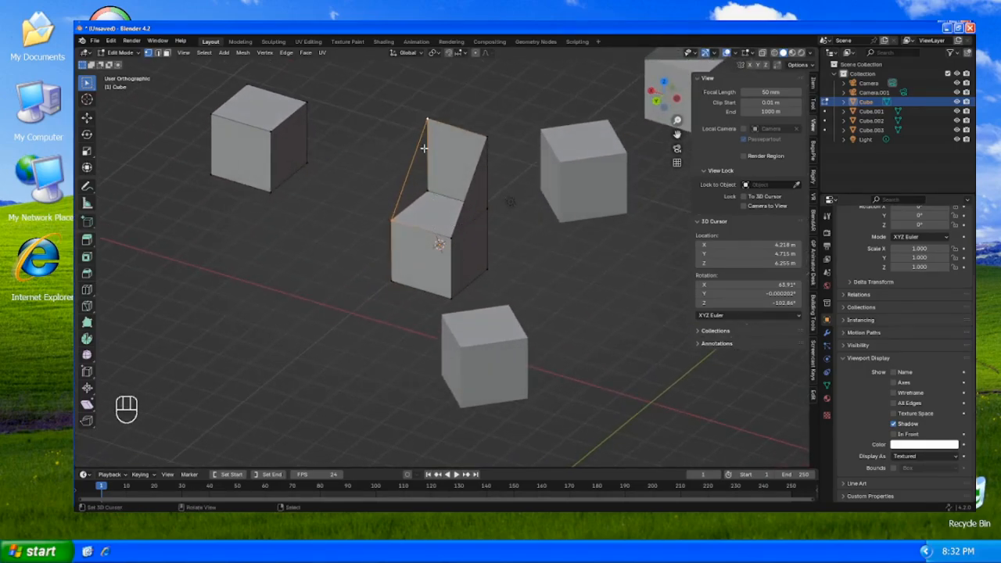
{"action": "right_click", "coordinate": [426, 118]}
{"action": "key", "text": "shift+d"}
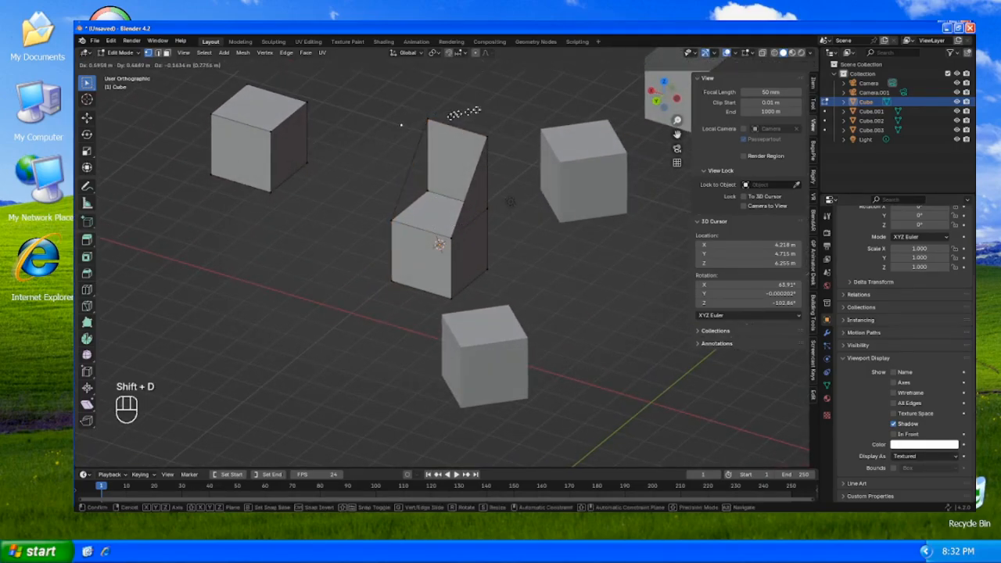
{"action": "left_click", "coordinate": [415, 132]}
{"action": "right_click", "coordinate": [436, 111], "text": "shift"}
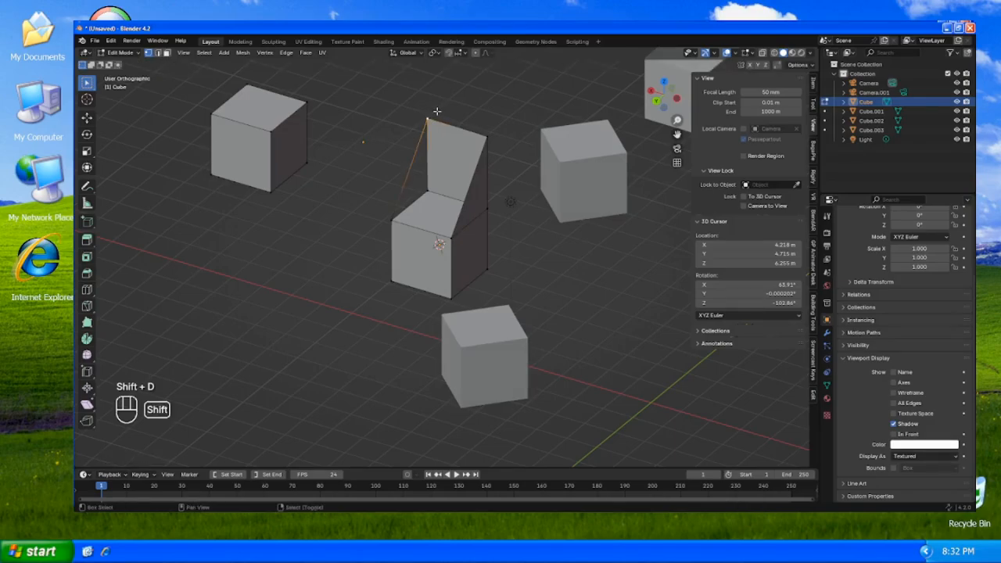
{"action": "key", "text": "f"}
- In edge select mode, select the sloping loose edge and the new free edge and fill a triangular face between them
{"action": "middle_click_drag", "start_coordinate": [366, 197], "coordinate": [378, 200]}
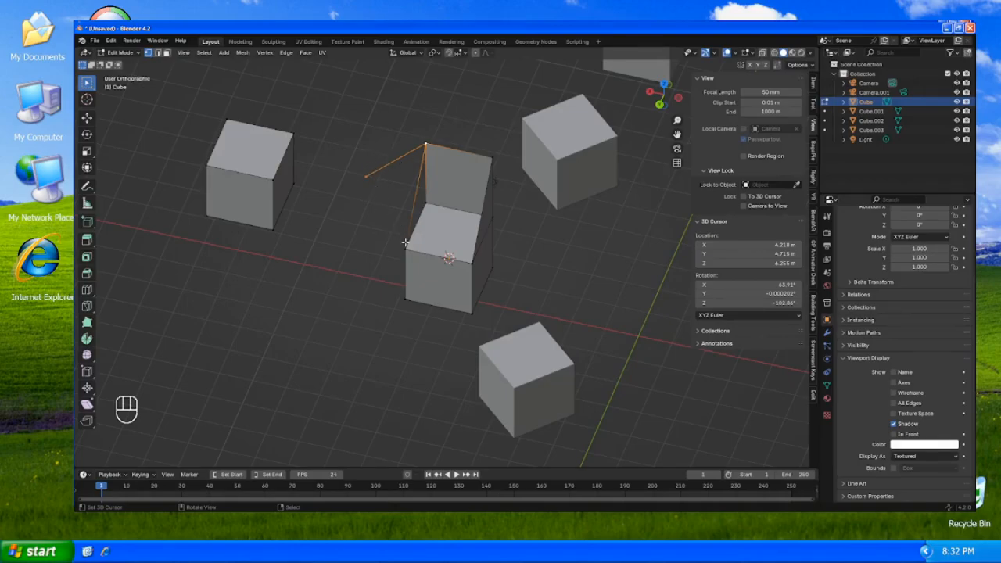
{"action": "left_click", "coordinate": [409, 201]}
{"action": "key", "text": "2"}
{"action": "left_click", "coordinate": [409, 201]}
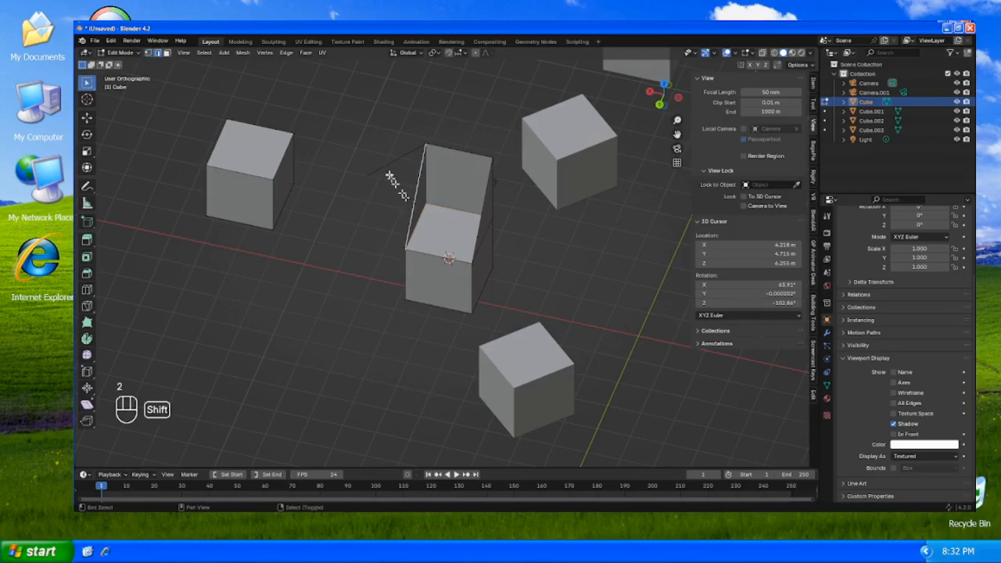
{"action": "left_click", "coordinate": [391, 170], "text": "shift"}
{"action": "key", "text": "f"}
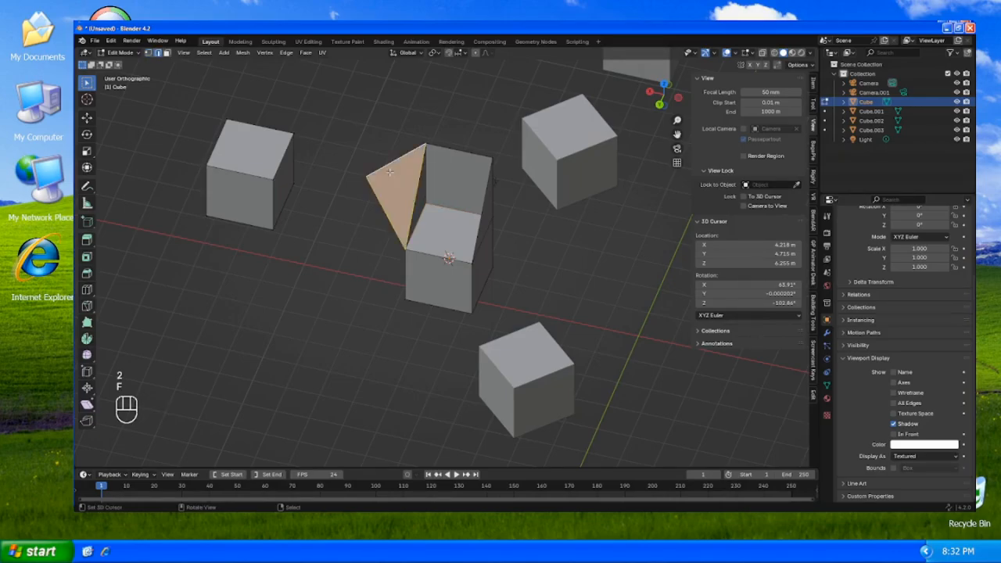
- In vertex select mode, connect two opposite corners of the cube's front face with a diagonal edge that splits the face
{"action": "left_click", "coordinate": [415, 252]}
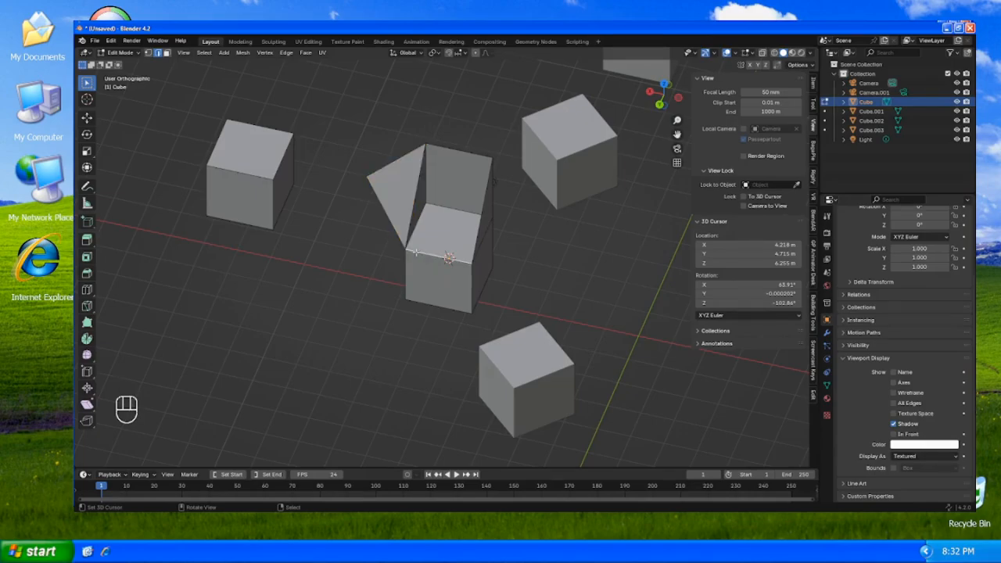
{"action": "key", "text": "1"}
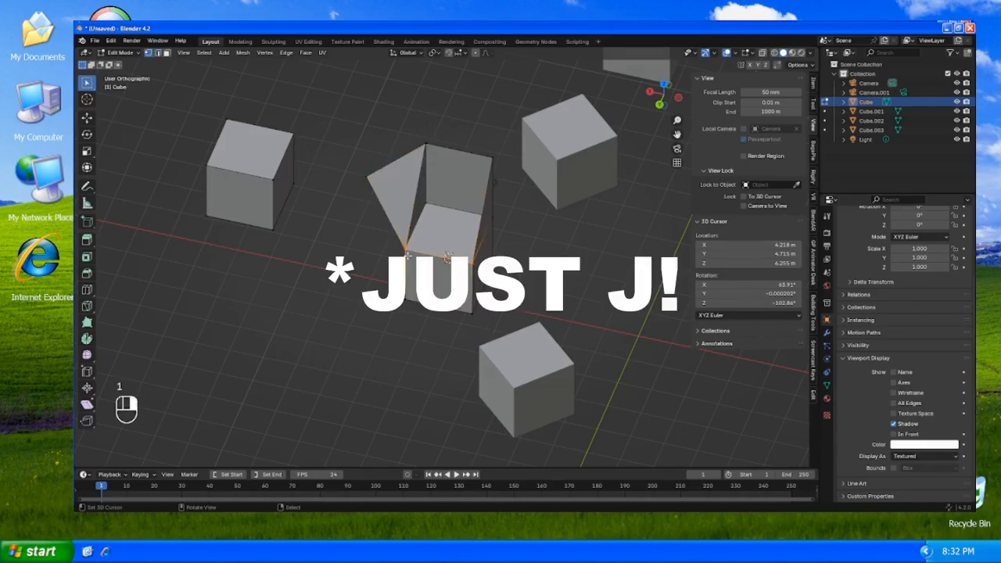
{"action": "left_click", "coordinate": [467, 310], "text": "shift"}
{"action": "middle_click_drag", "start_coordinate": [600, 284], "coordinate": [516, 273]}
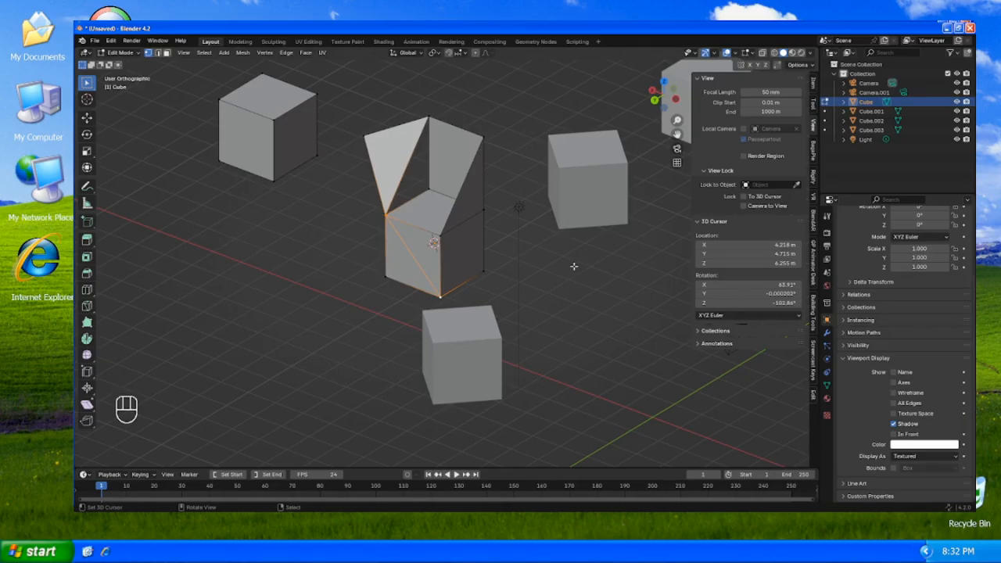
- Select two opposite corners of the cube's adjacent side face and connect them with a diagonal edge across the face
{"action": "middle_click_drag", "start_coordinate": [449, 270], "coordinate": [451, 247]}
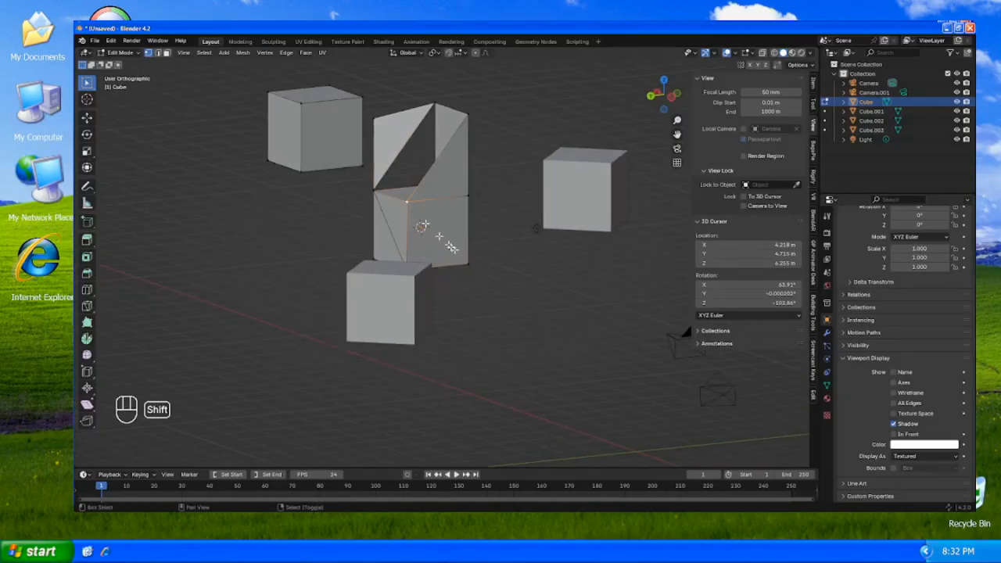
{"action": "middle_click_drag", "start_coordinate": [509, 261], "coordinate": [497, 270]}
{"action": "key", "text": "ctrl"}
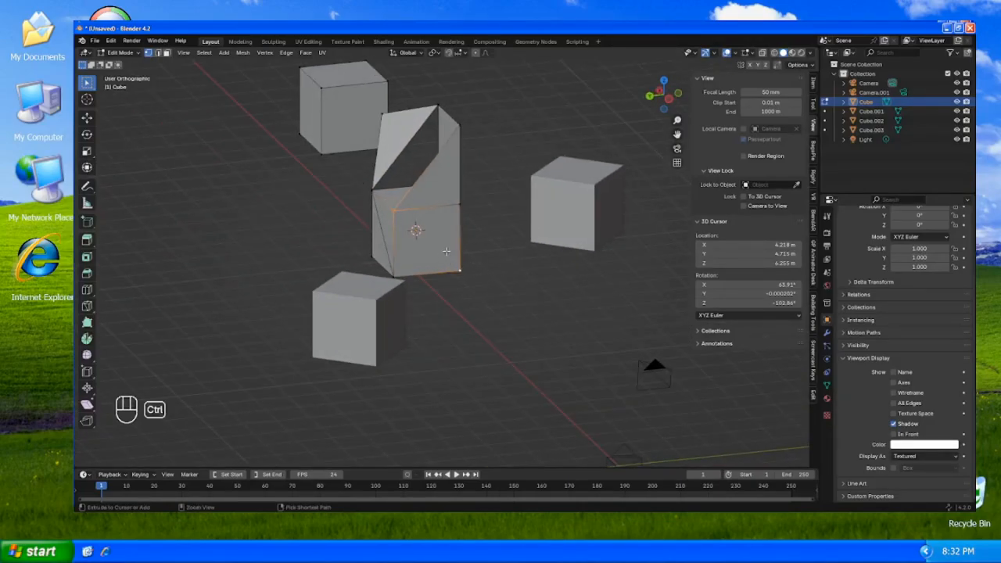
{"action": "key", "text": "ctrl+j"}
{"action": "key", "text": "j"}
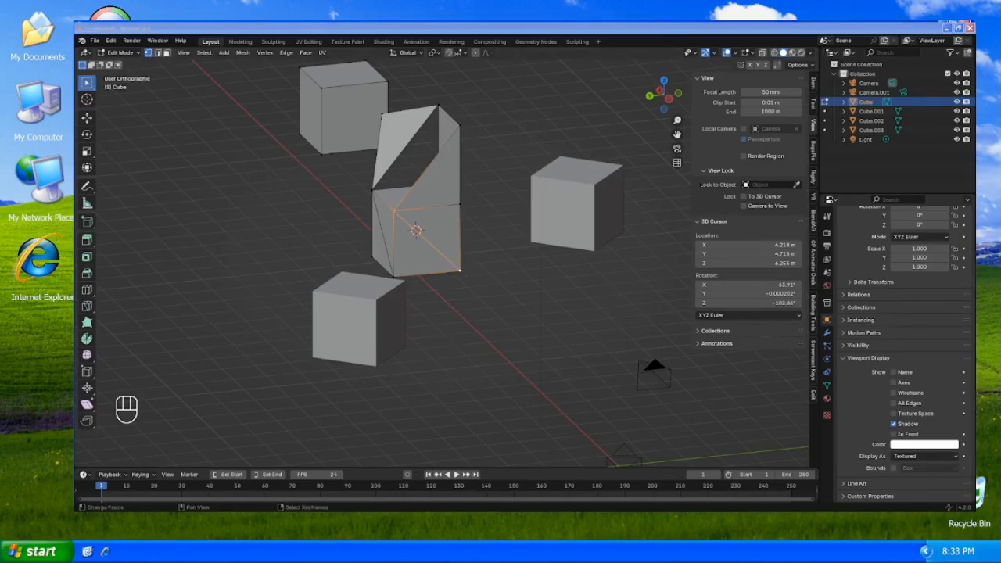
- Leave Edit Mode on the open-topped mesh and enter it on the separate cube in front (Cube.001)
{"action": "left_click", "coordinate": [489, 29]}
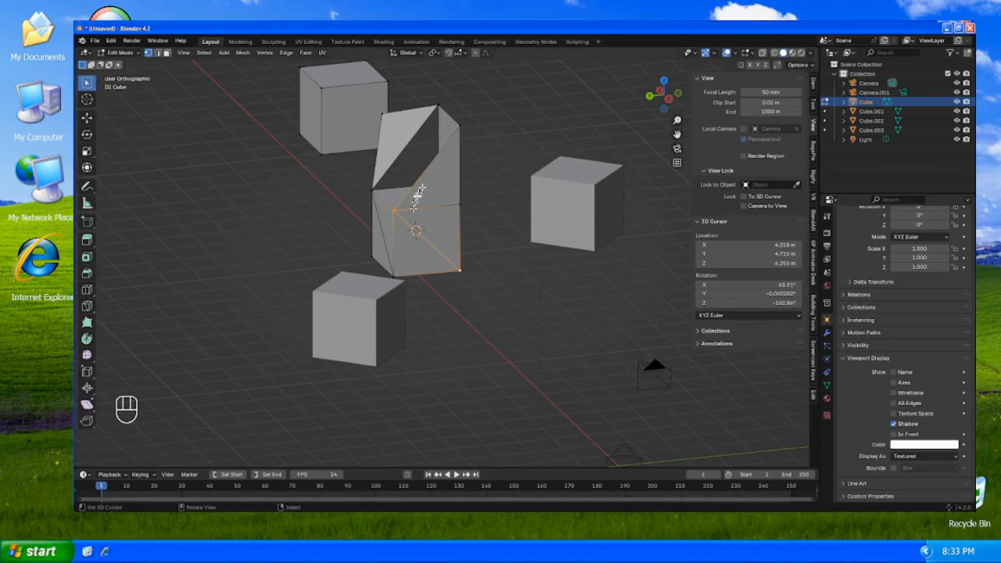
{"action": "key", "text": "Tab"}
{"action": "left_click", "coordinate": [336, 320]}
{"action": "key", "text": "Tab"}
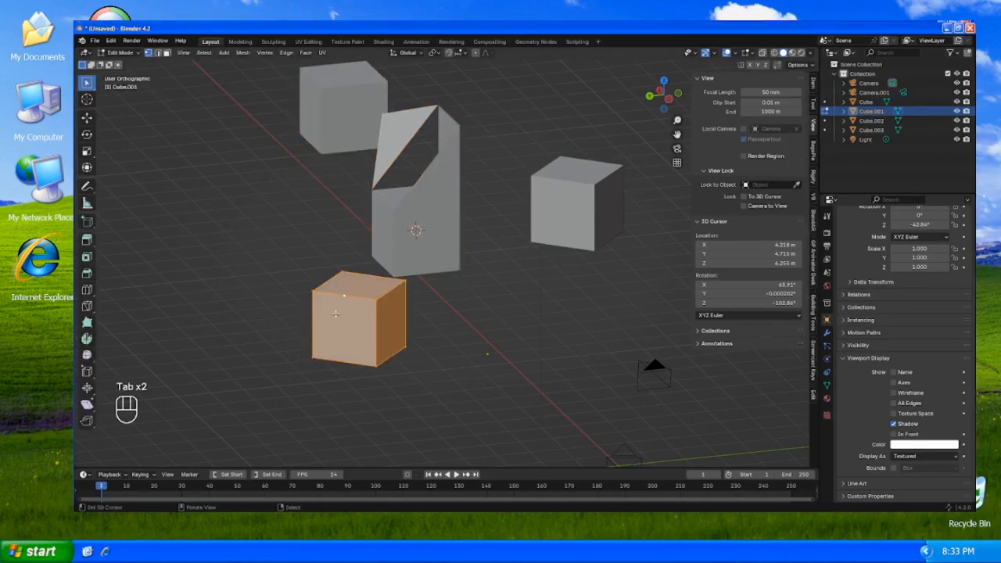
- Try to move the vertex in the middle of the front cube's upper edge away from the cube
{"action": "left_click", "coordinate": [344, 298]}
{"action": "middle_click_drag", "start_coordinate": [602, 299], "coordinate": [539, 352]}
{"action": "key", "text": "g"}
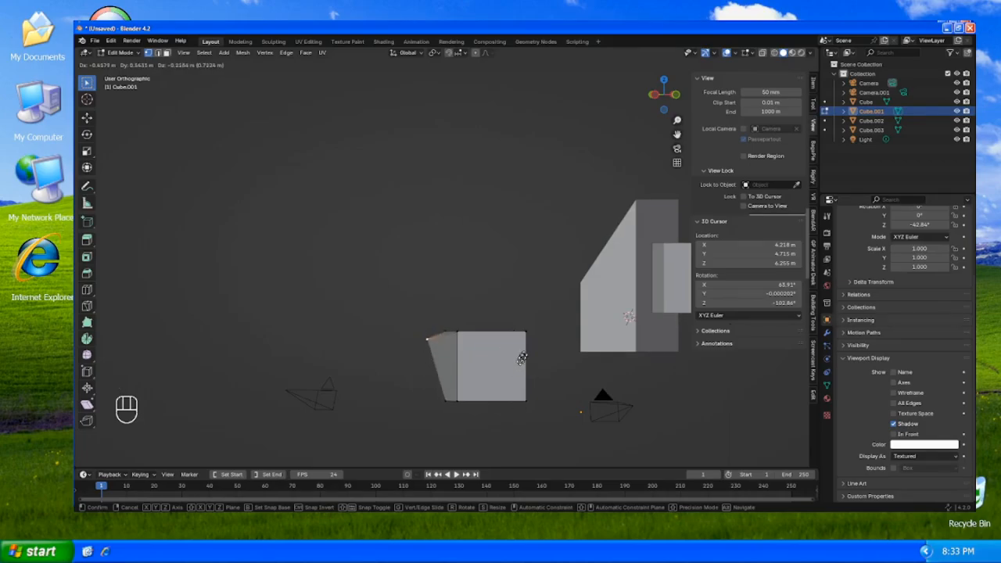
{"action": "left_click", "coordinate": [534, 311]}
- Connect the upper edge's middle vertex to the lower corner vertex of the same face with a new edge
{"action": "middle_click_drag", "start_coordinate": [543, 297], "coordinate": [569, 352]}
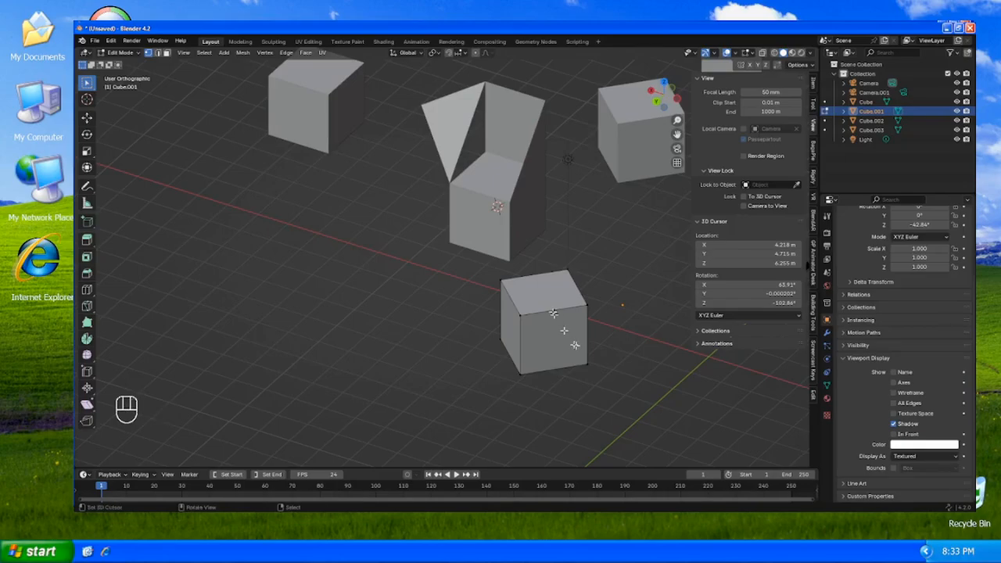
{"action": "left_click", "coordinate": [583, 348], "text": "shift"}
{"action": "key", "text": "j"}
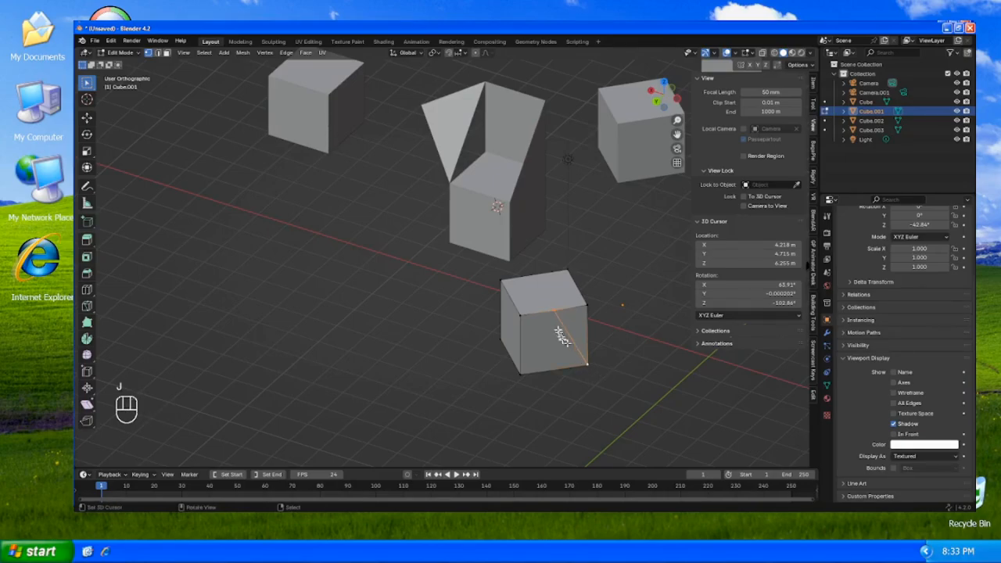
- Try to pull the connected middle vertex outward to see how the split face deforms
{"action": "middle_click_drag", "start_coordinate": [607, 318], "coordinate": [496, 362]}
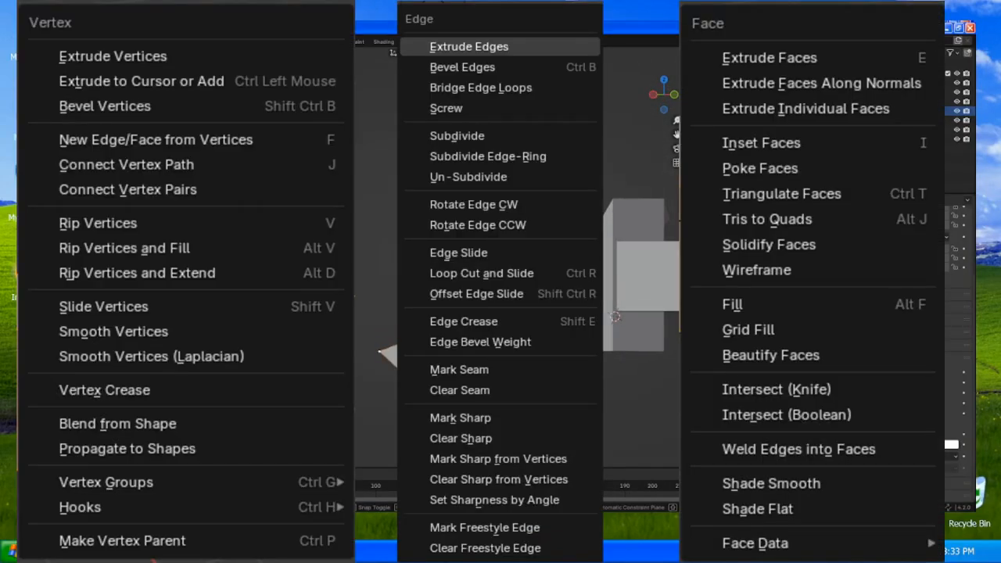
{"action": "middle_click_drag", "start_coordinate": [497, 362], "coordinate": [615, 413]}
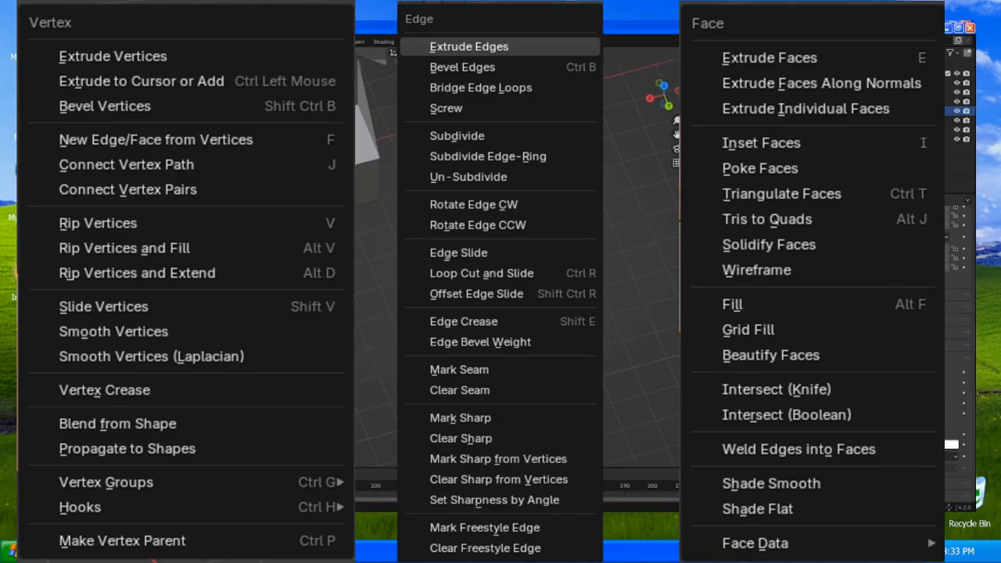
{"action": "key", "text": "g"}
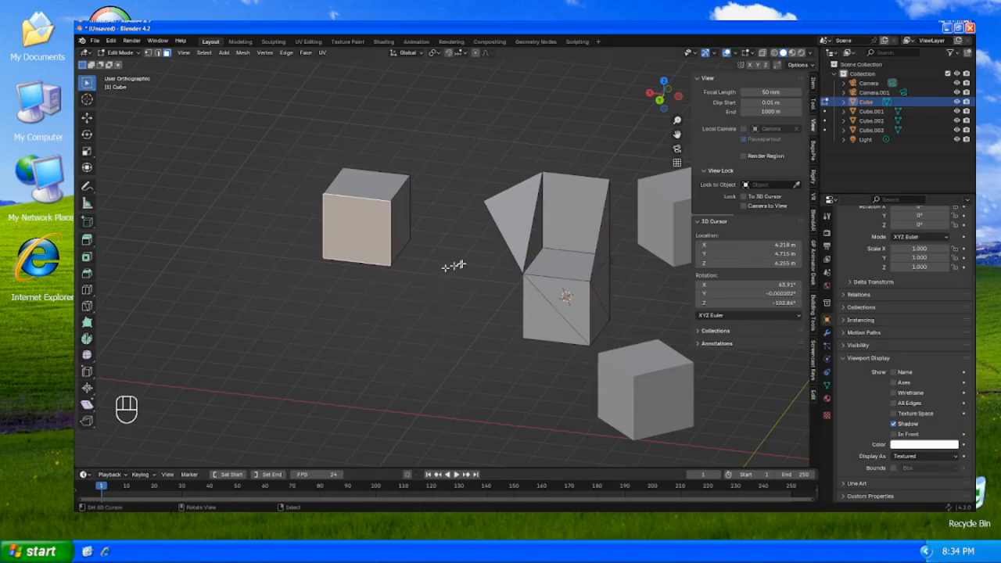
- Inset the selected front face of the intact cube by about 0.27 m
{"action": "key", "text": "i"}
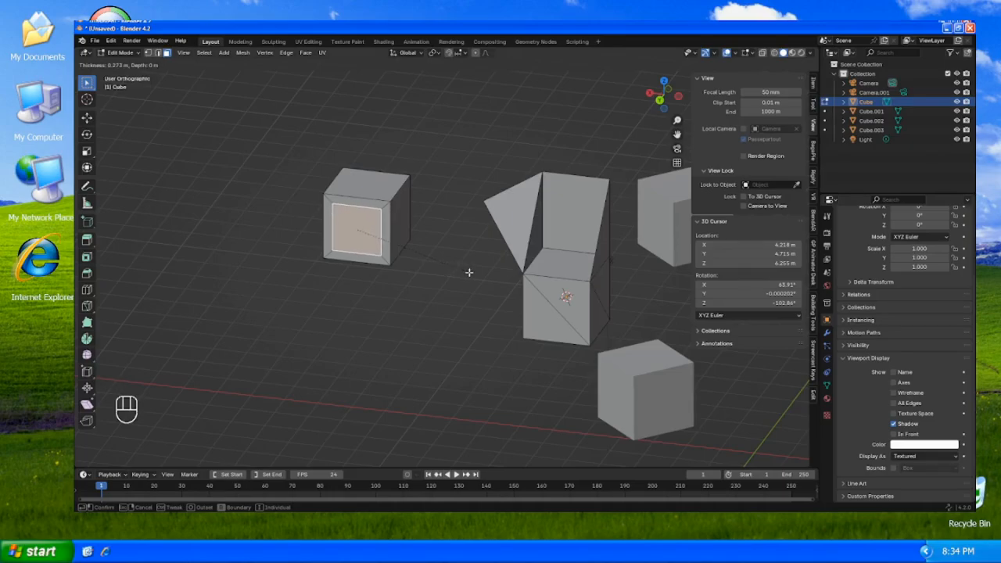
{"action": "left_click", "coordinate": [461, 269]}
- Try to inset the two upper quads of the subdivided front face individually by about 0.12 m
{"action": "scroll", "coordinate": [440, 256], "scroll_direction": "up", "scroll_amount": 2}
{"action": "middle_click_drag", "start_coordinate": [461, 234], "coordinate": [649, 353], "text": "shift"}
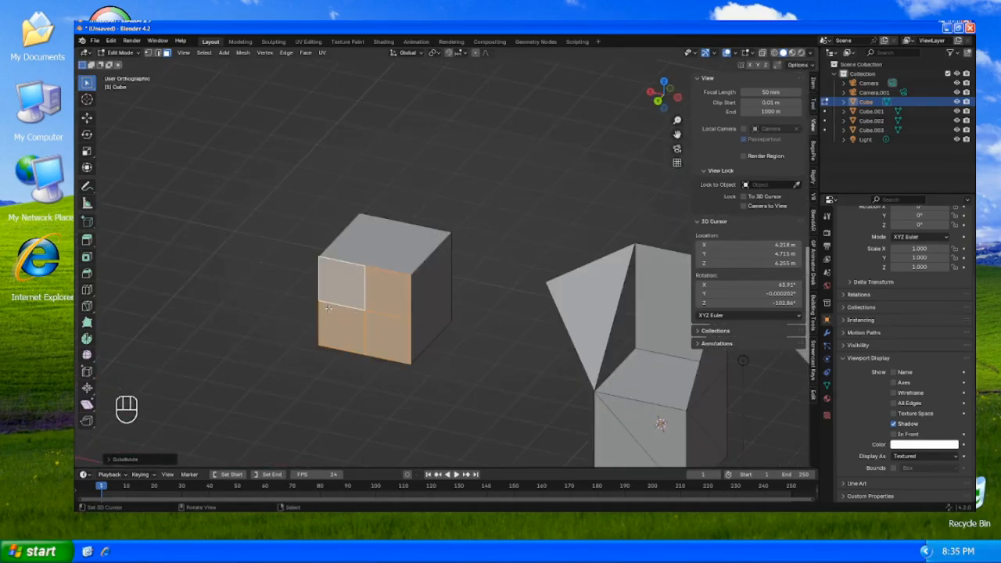
{"action": "key", "text": "KP_Decimal"}
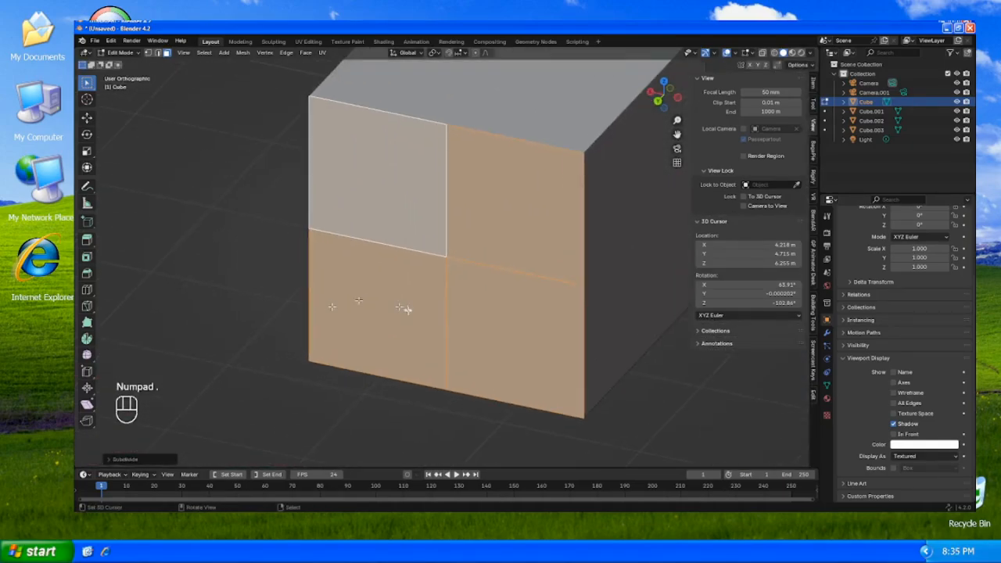
{"action": "scroll", "coordinate": [399, 305], "scroll_direction": "down", "scroll_amount": 4}
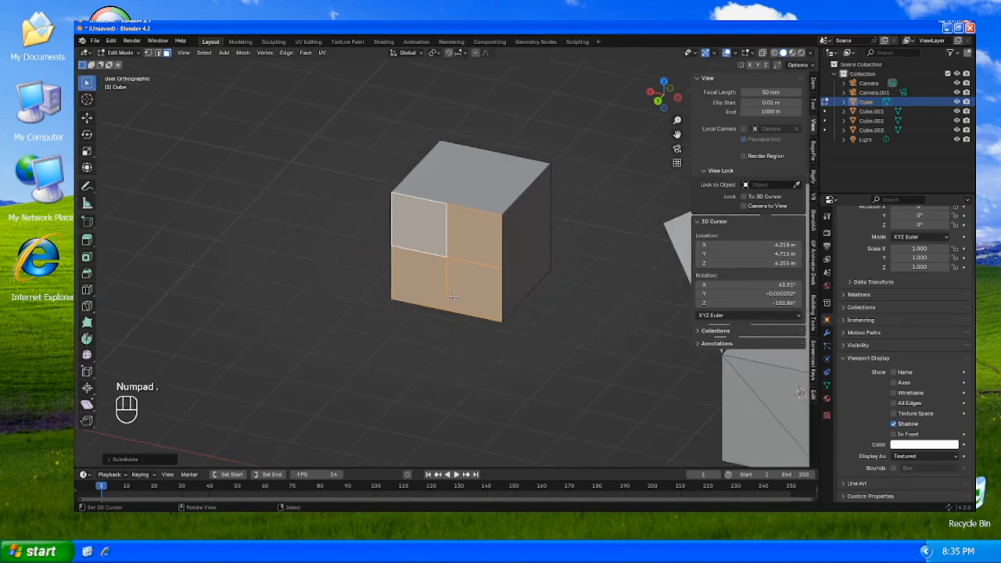
{"action": "left_click", "coordinate": [433, 241]}
{"action": "left_click", "coordinate": [469, 236], "text": "shift"}
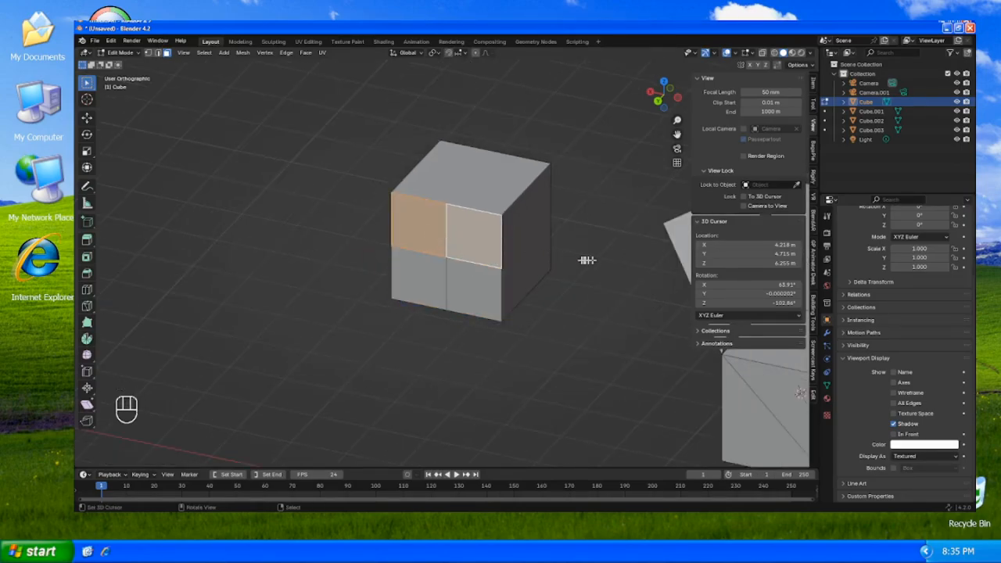
{"action": "key", "text": "i"}
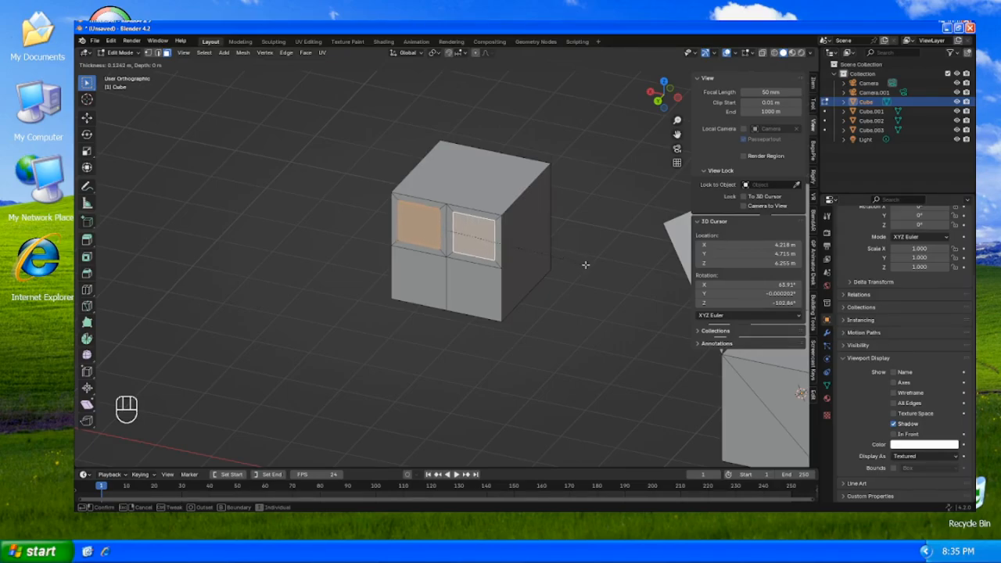
{"action": "key", "text": "Escape"}
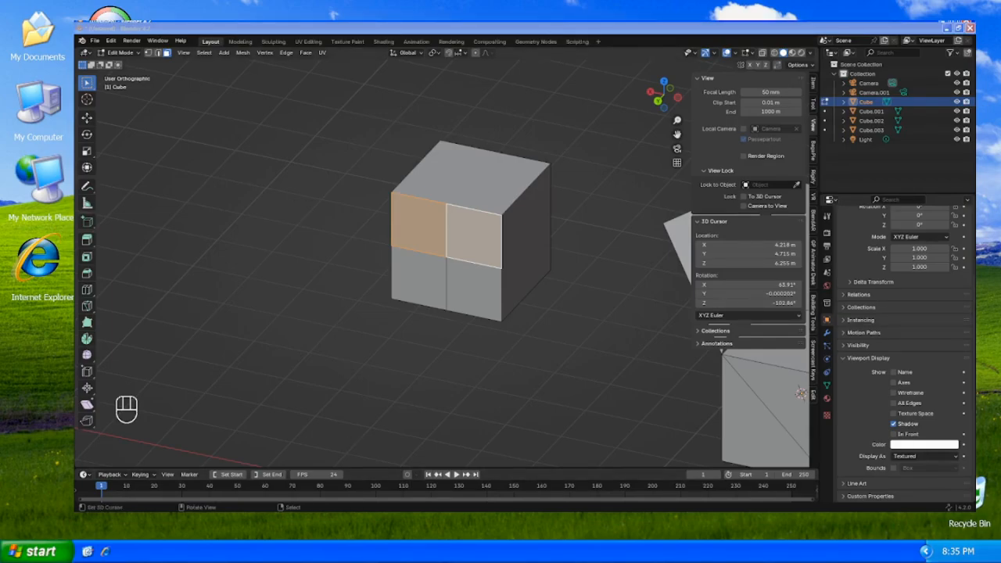
- Try the Inset tool's Outset option on the two upper quads of the front face
{"action": "left_click", "coordinate": [292, 27]}
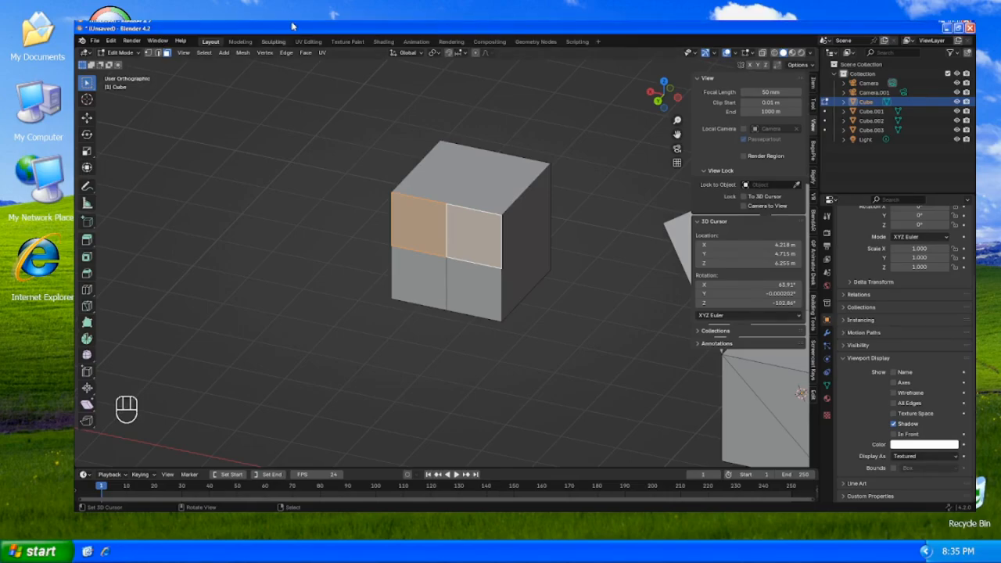
{"action": "key", "text": "i"}
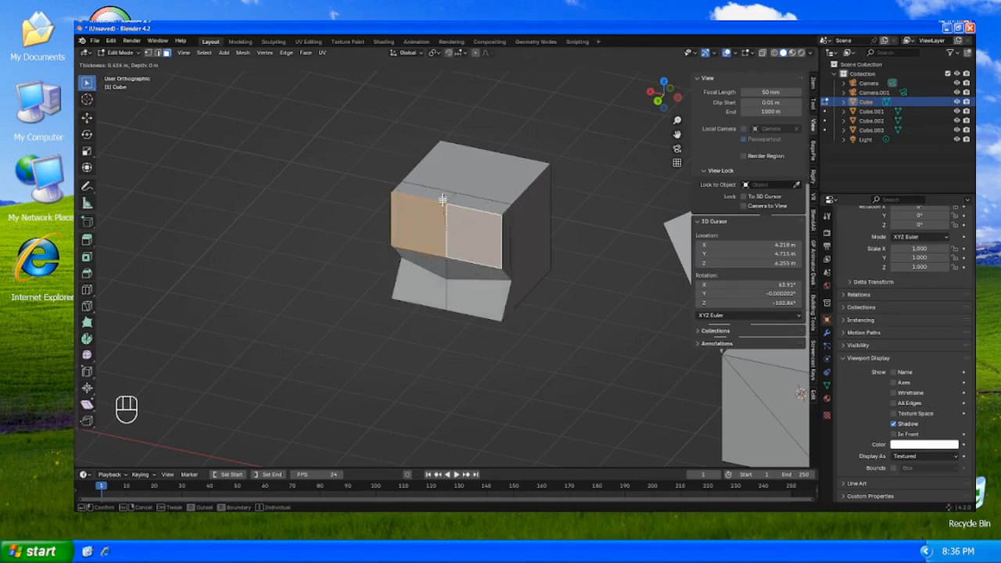
{"action": "key", "text": "Escape"}
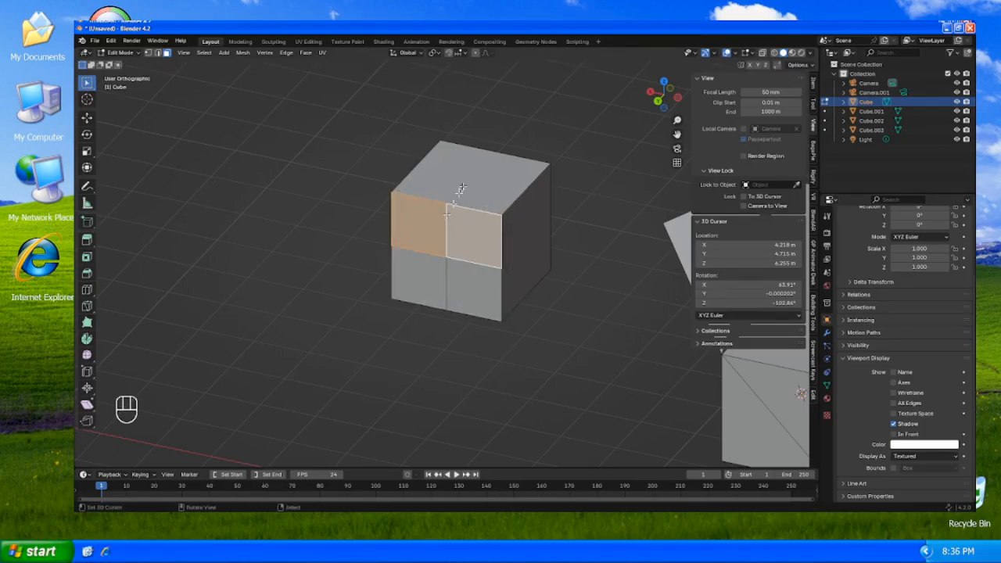
- Try an outset inset on the cube's top face
{"action": "left_click", "coordinate": [461, 188]}
{"action": "key", "text": "i"}
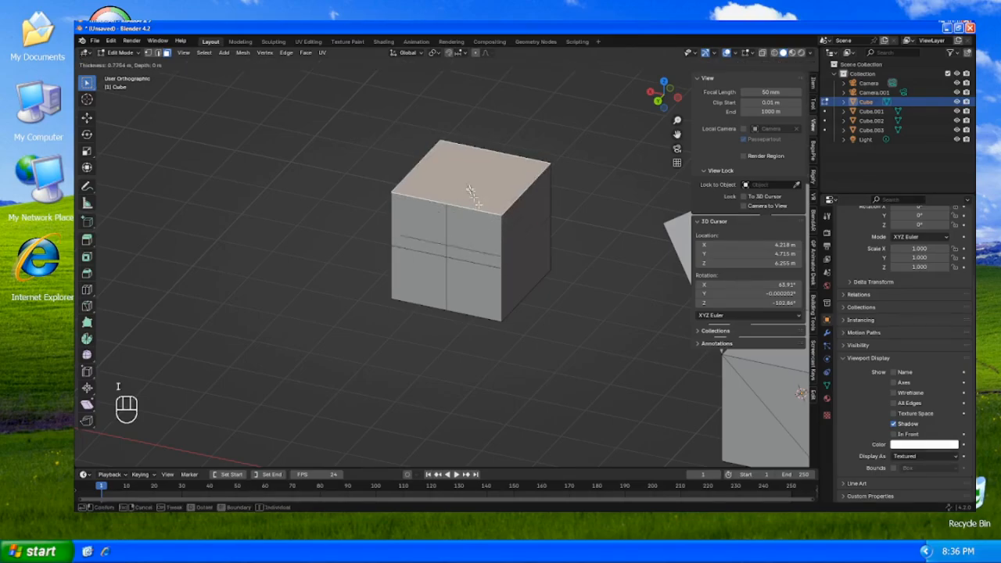
{"action": "right_click", "coordinate": [486, 211]}
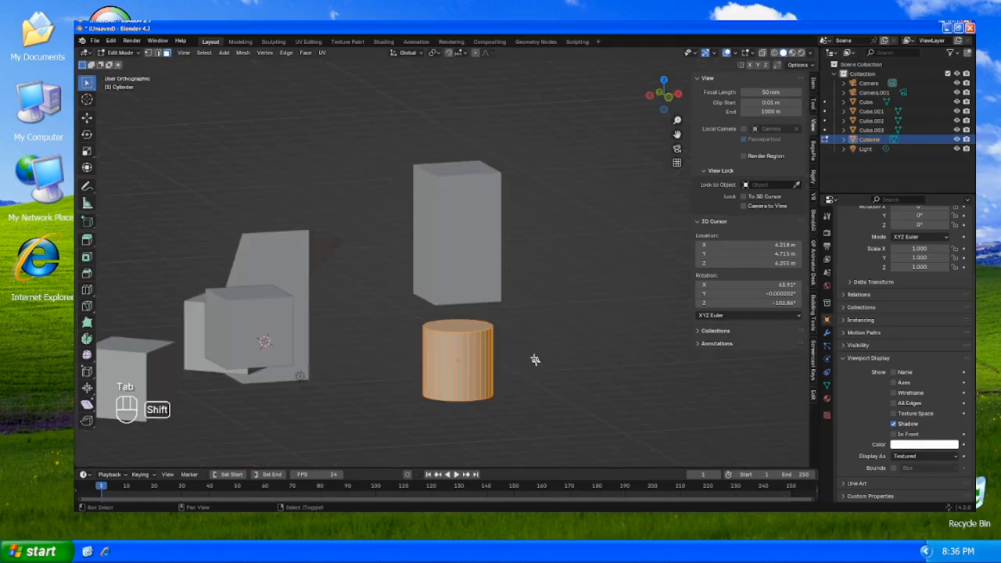
- Insert 12 horizontal loop cuts around the cylinder
{"action": "middle_click_drag", "start_coordinate": [532, 357], "coordinate": [532, 312], "text": "shift"}
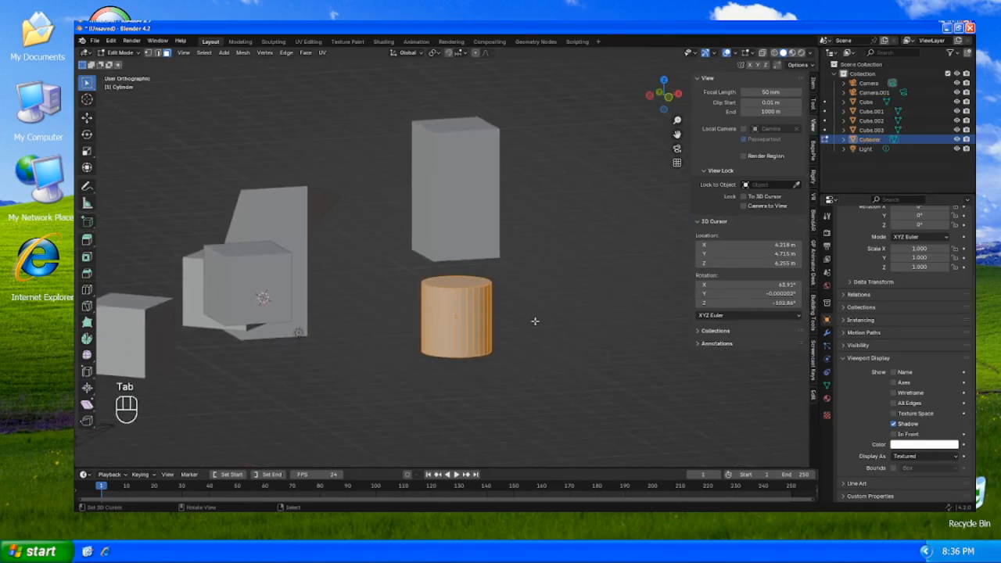
{"action": "scroll", "coordinate": [535, 321], "scroll_direction": "up", "scroll_amount": 2}
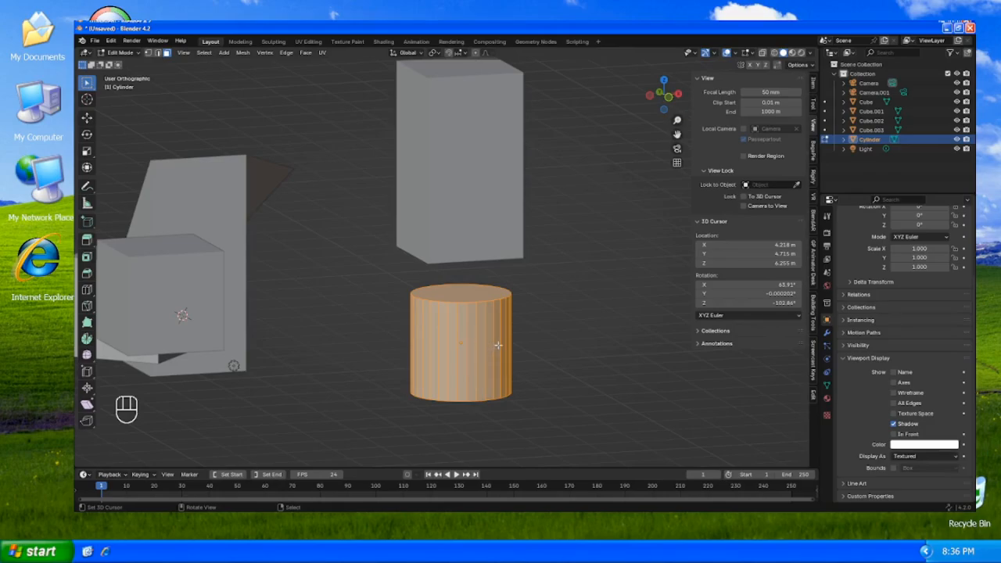
{"action": "key", "text": "ctrl"}
{"action": "key", "text": "ctrl+r"}
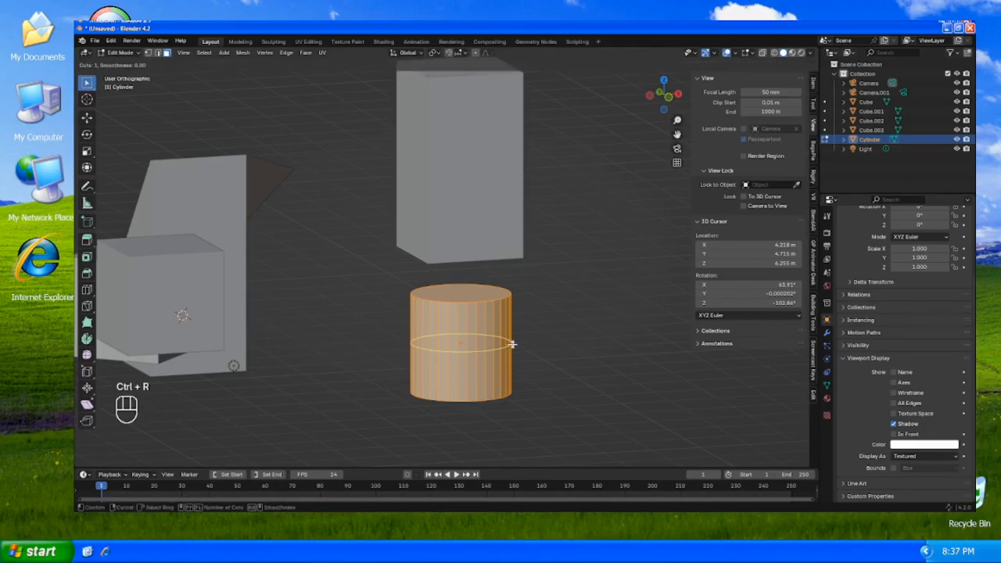
{"action": "scroll", "coordinate": [513, 344], "scroll_direction": "up", "scroll_amount": 1}
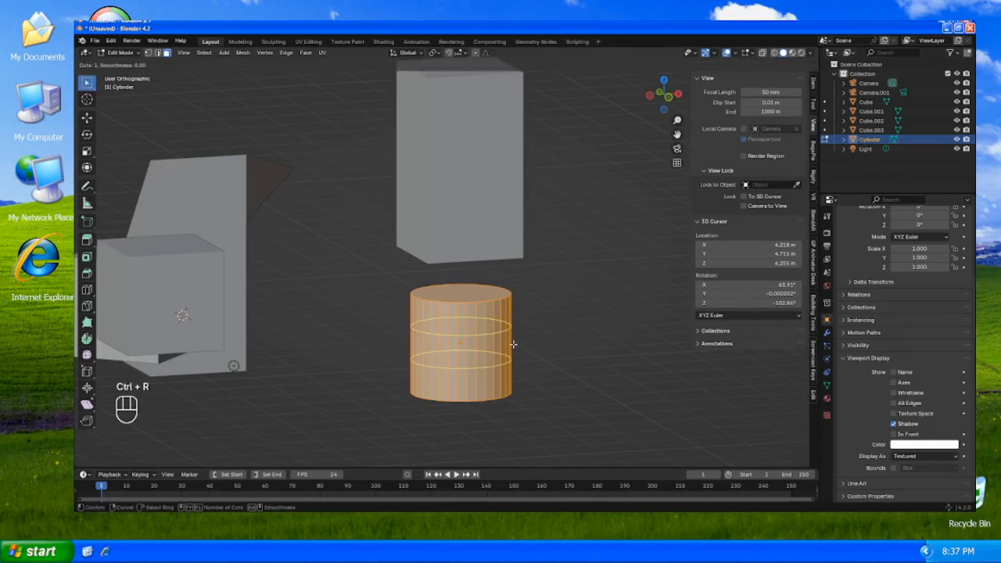
{"action": "scroll", "coordinate": [513, 344], "scroll_direction": "up", "scroll_amount": 1}
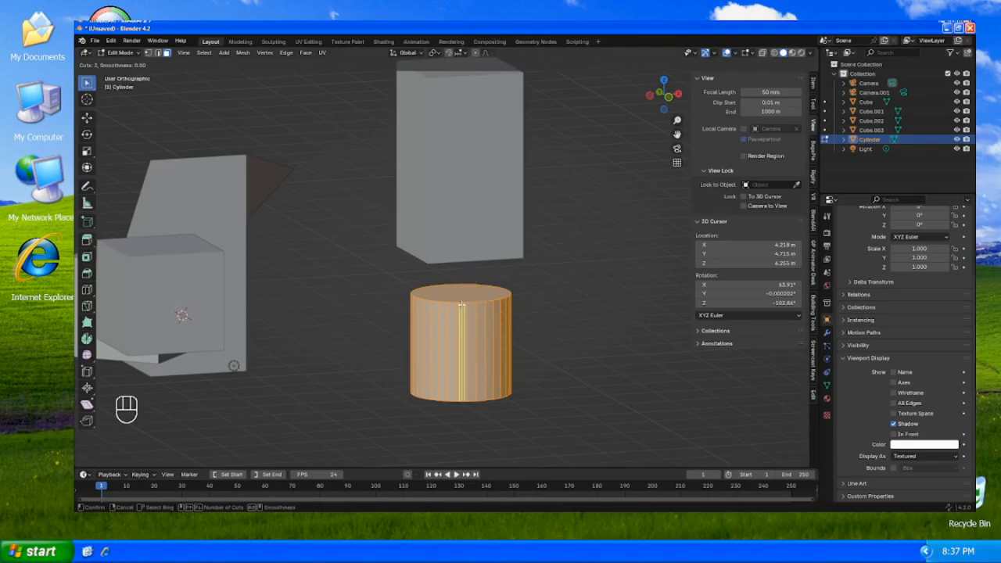
{"action": "scroll", "coordinate": [481, 323], "scroll_direction": "up", "scroll_amount": 1}
{"action": "scroll", "coordinate": [481, 323], "scroll_direction": "down", "scroll_amount": 2}
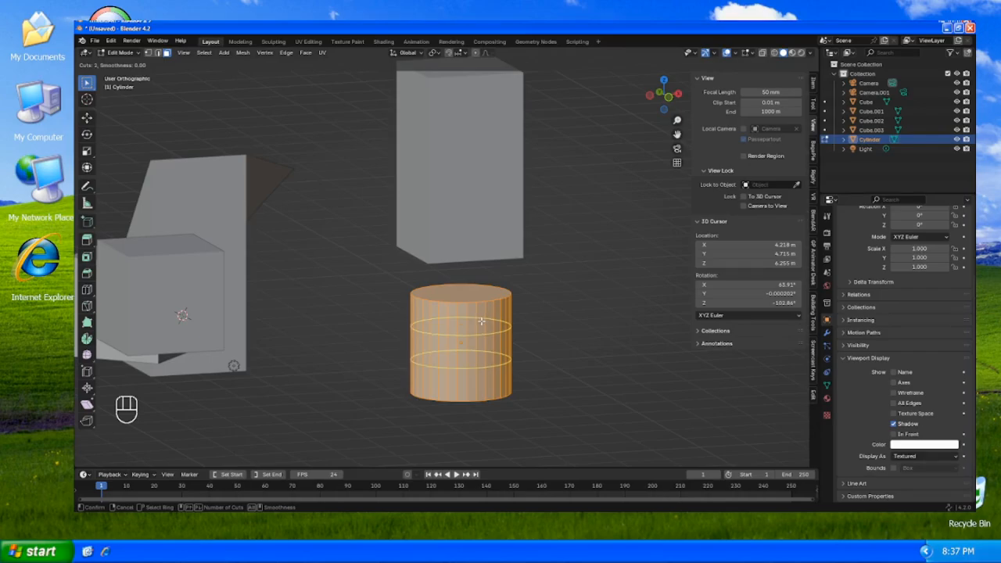
{"action": "scroll", "coordinate": [480, 322], "scroll_direction": "down", "scroll_amount": 1}
{"action": "type", "text": "12"}
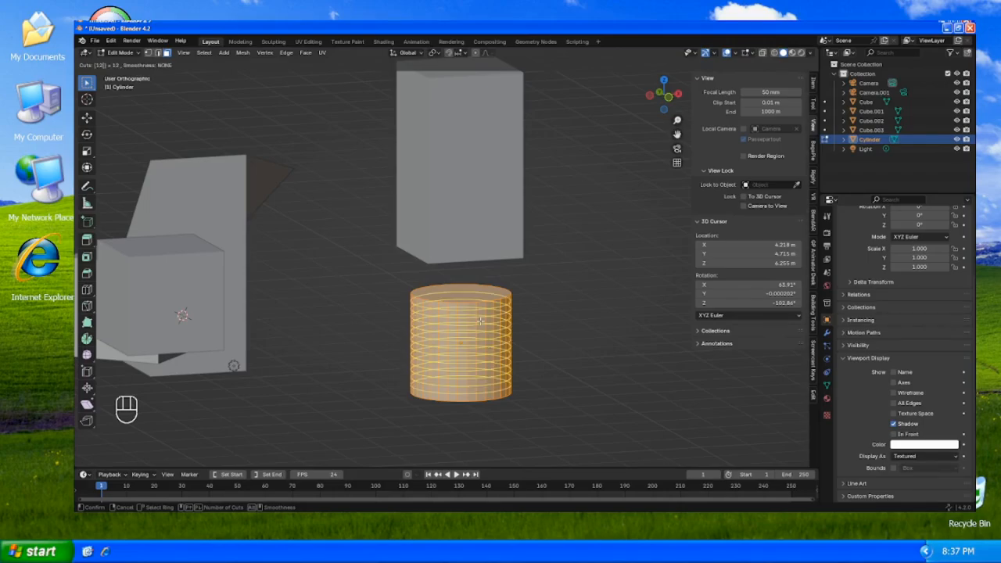
{"action": "key", "text": "Return"}
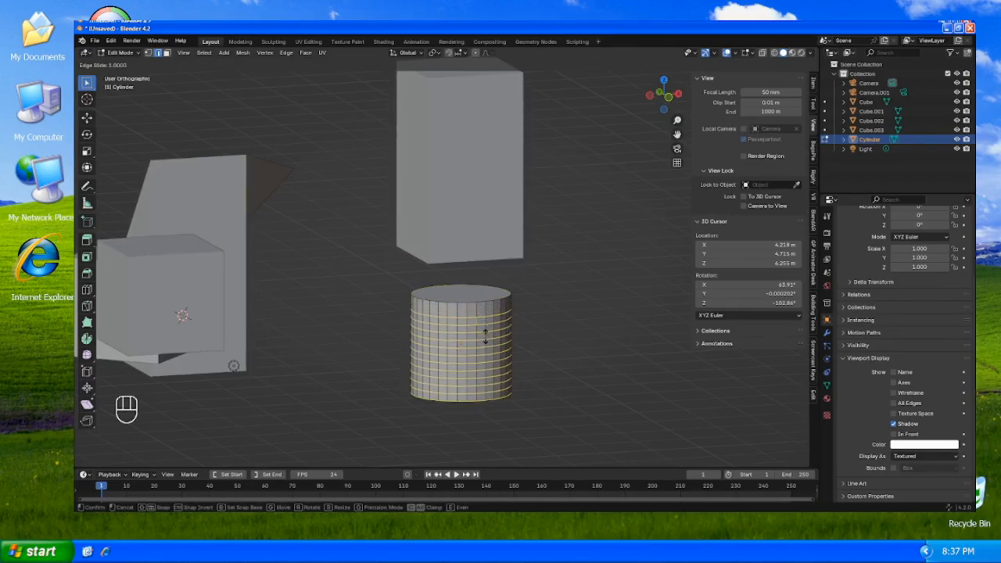
- Toggle clamping off and on while sliding the new edge loops, and place them on the cylinder
{"action": "key", "text": "c"}
{"action": "key", "text": "c"}
{"action": "left_click", "coordinate": [491, 321]}
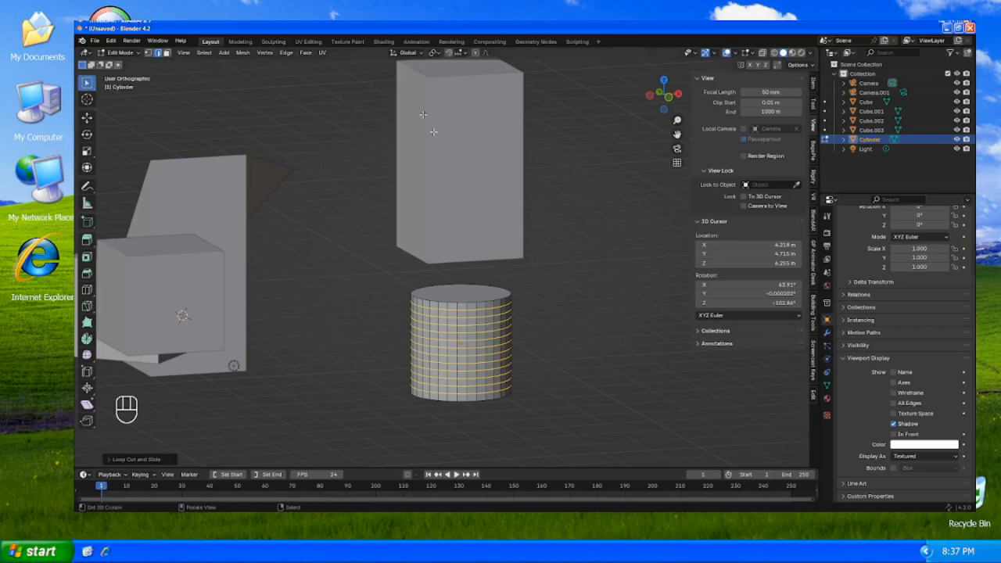
- Enter Edit Mode on the front cube with the triangulated face and try a loop cut across its triangles
{"action": "key", "text": "Tab"}
{"action": "left_click", "coordinate": [461, 151]}
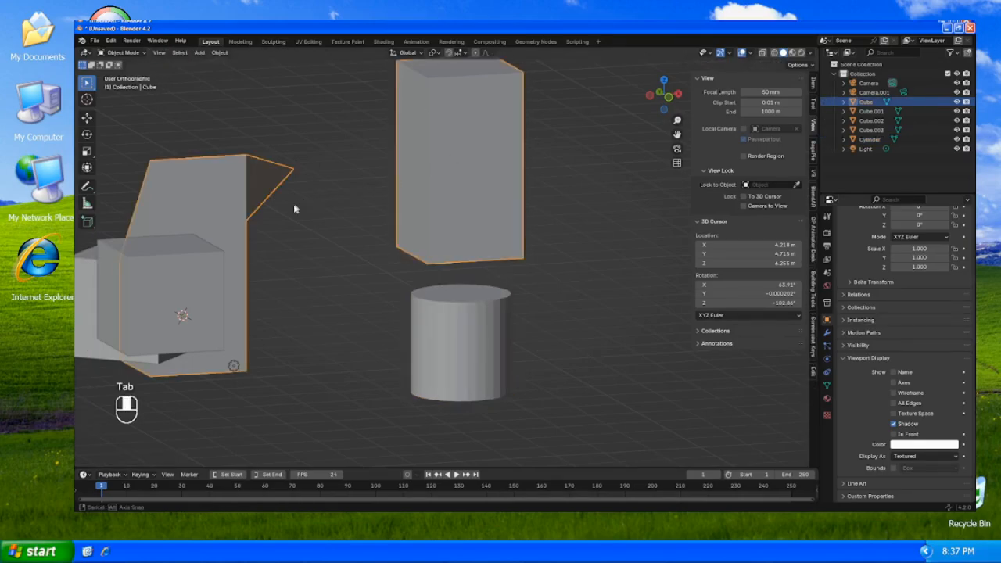
{"action": "middle_click_drag", "start_coordinate": [298, 208], "coordinate": [432, 192]}
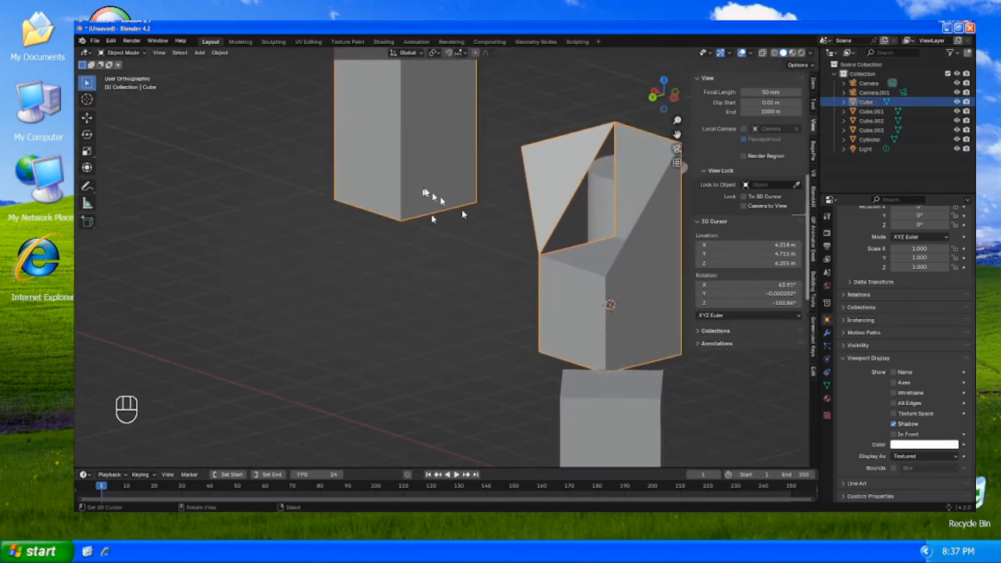
{"action": "left_click", "coordinate": [595, 399]}
{"action": "key", "text": "Tab"}
{"action": "middle_click_drag", "start_coordinate": [595, 399], "coordinate": [559, 386]}
{"action": "key", "text": "ctrl"}
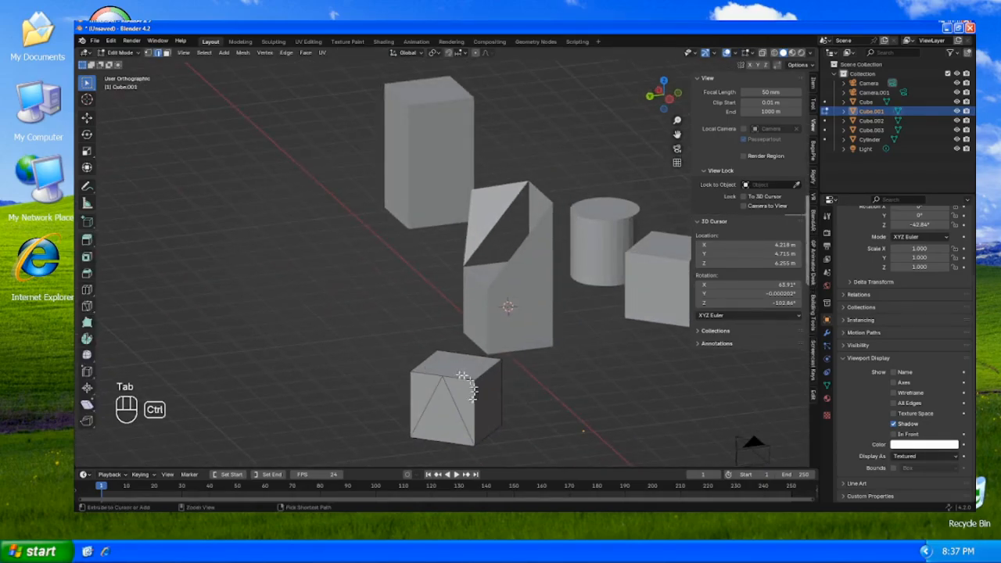
{"action": "key", "text": "ctrl+r"}
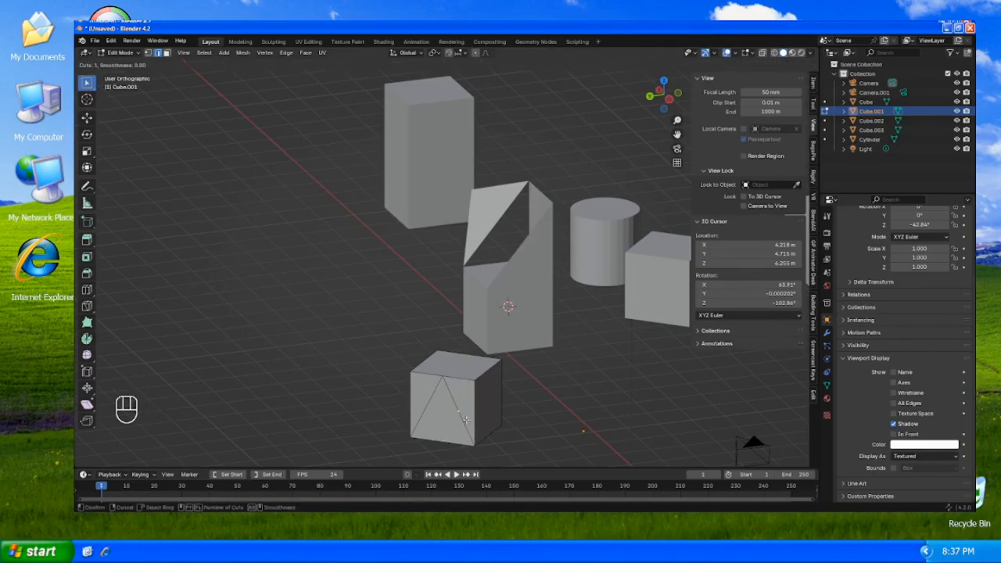
- Turn on the Face Orientation overlay, inspect the open-topped mesh's face directions, and reopen the viewport overlay settings
{"action": "left_click", "coordinate": [735, 52]}
{"action": "left_click", "coordinate": [678, 233]}
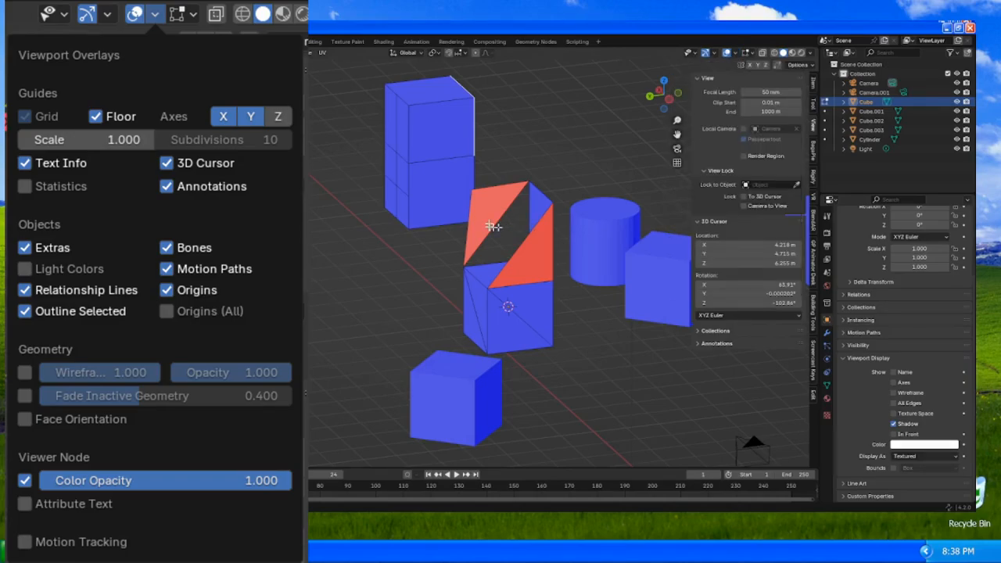
{"action": "middle_click_drag", "start_coordinate": [491, 225], "coordinate": [562, 181]}
{"action": "left_click", "coordinate": [735, 54]}
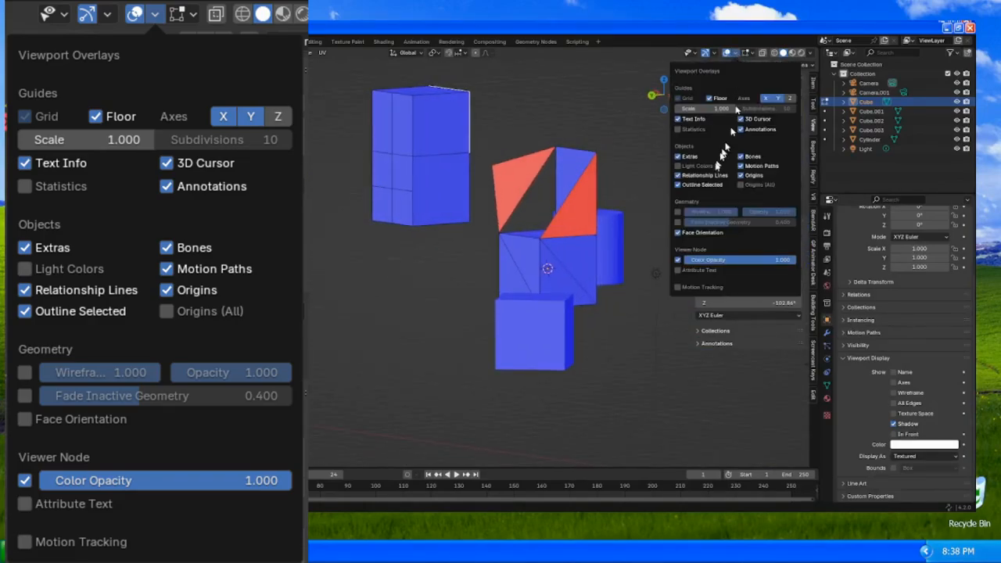
- Turn off the Face Orientation overlay, then select the whole open-topped mesh and recalculate its normals to the outside
{"action": "left_click", "coordinate": [678, 234]}
{"action": "middle_click_drag", "start_coordinate": [585, 211], "coordinate": [574, 217]}
{"action": "key", "text": "a"}
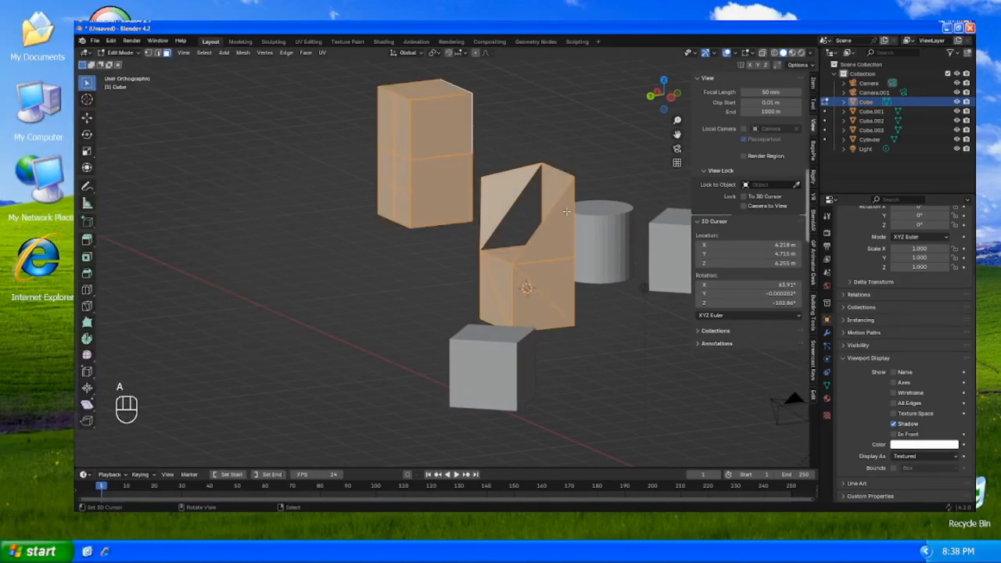
{"action": "key", "text": "shift+n"}
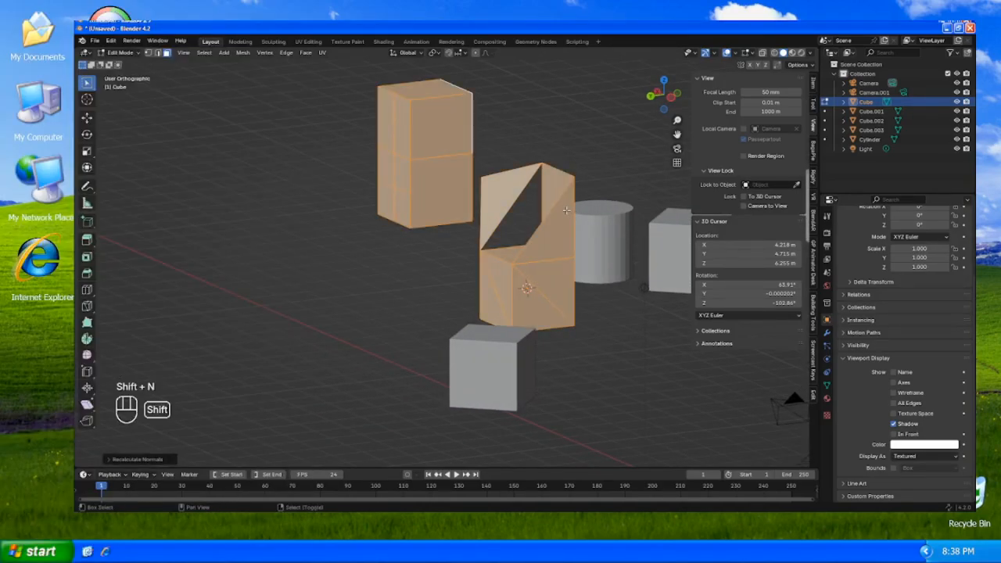
{"action": "middle_click_drag", "start_coordinate": [568, 191], "coordinate": [621, 219]}
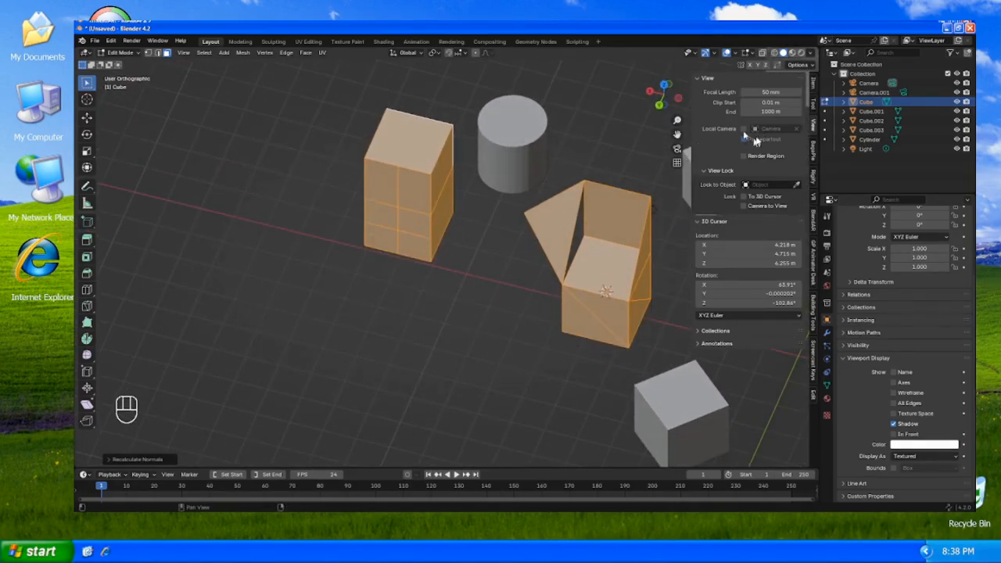
- Turn the Face Orientation overlay back on and compare the mesh's face directions by undoing and repeating the normals recalculation
{"action": "left_click", "coordinate": [735, 52]}
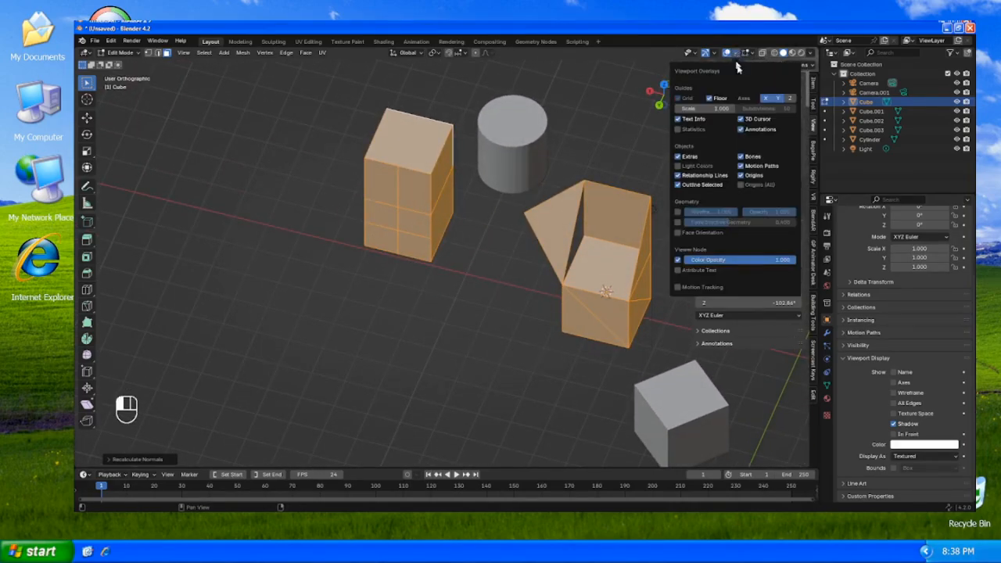
{"action": "left_click", "coordinate": [679, 233]}
{"action": "middle_click_drag", "start_coordinate": [615, 215], "coordinate": [585, 189]}
{"action": "key", "text": "ctrl+z"}
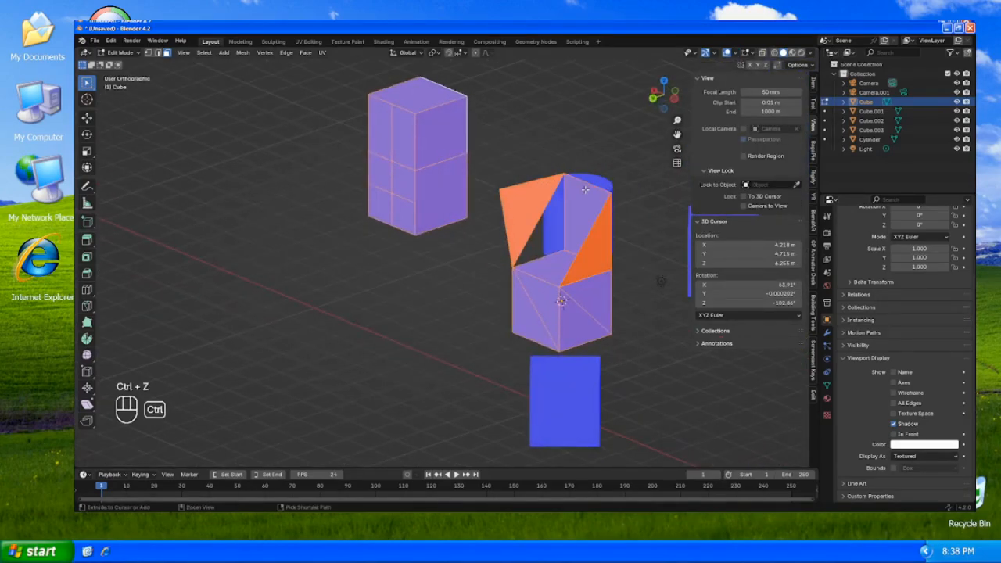
{"action": "key", "text": "shift+n"}
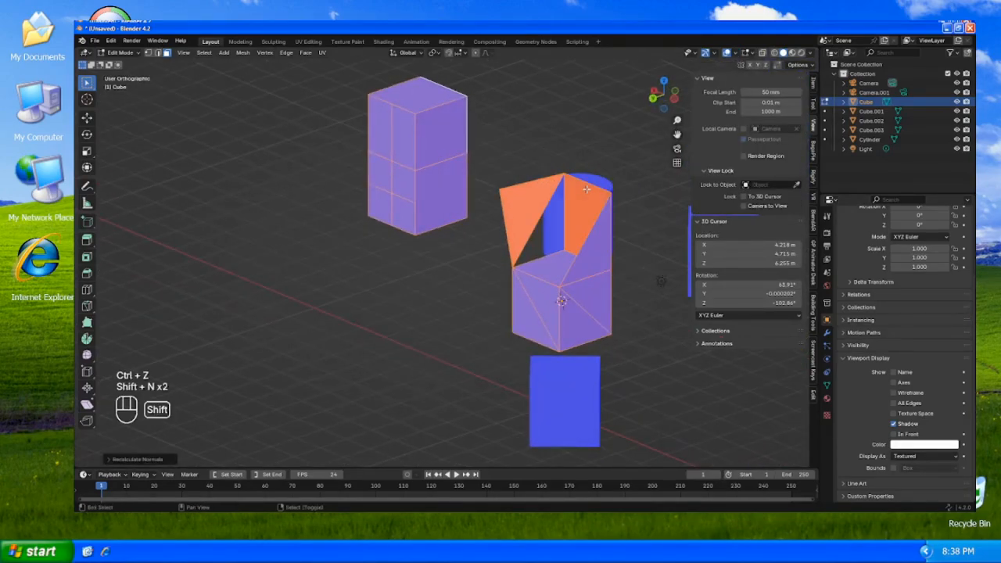
{"action": "key", "text": "ctrl+z"}
{"action": "key", "text": "ctrl+z"}
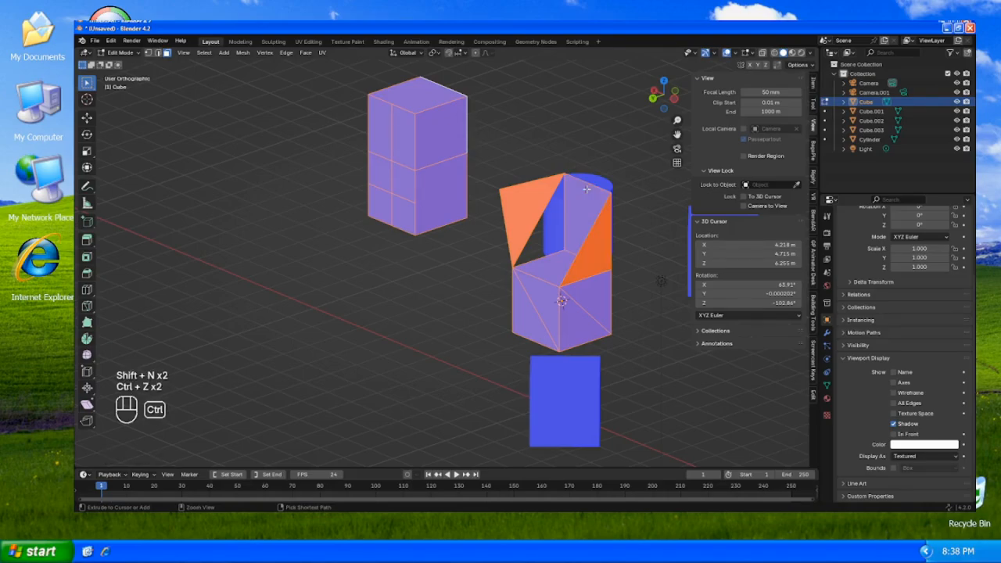
- Recalculate the selected mesh's normals, undo once to compare from the other side, and recalculate them again
{"action": "middle_click_drag", "start_coordinate": [586, 188], "coordinate": [406, 174]}
{"action": "key", "text": "shift+n"}
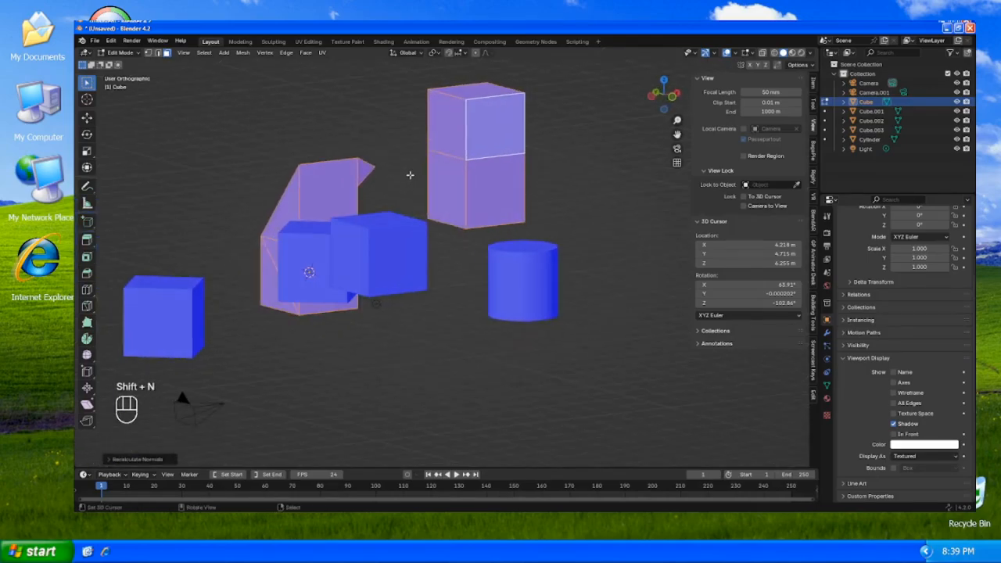
{"action": "key", "text": "ctrl+z"}
{"action": "key", "text": "shift+n"}
{"action": "middle_click_drag", "start_coordinate": [407, 176], "coordinate": [619, 188]}
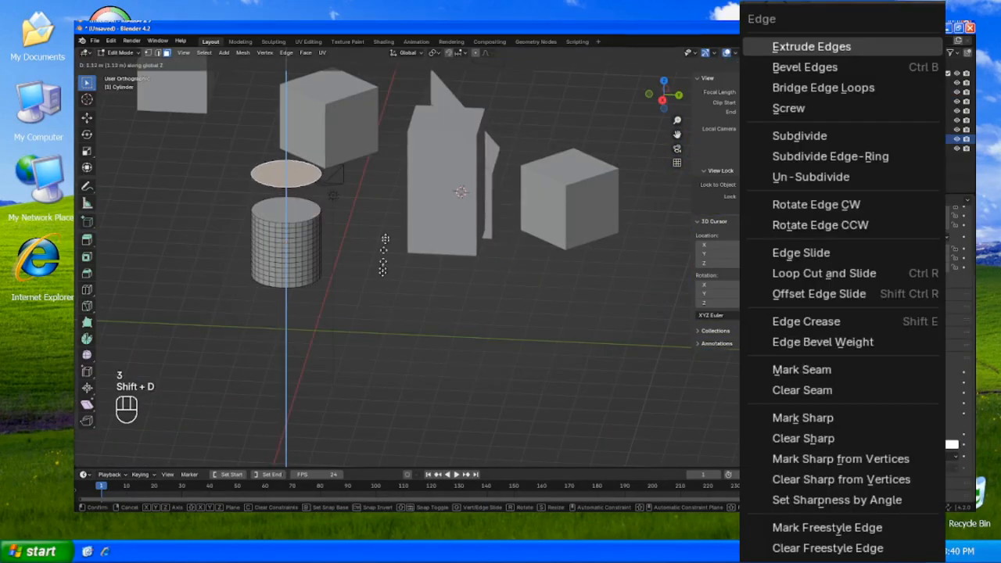
- Place the duplicate of the cylinder's top face above it along Z, then return to face selection
{"action": "left_click", "coordinate": [388, 196]}
{"action": "middle_click_drag", "start_coordinate": [389, 196], "coordinate": [297, 226]}
{"action": "key", "text": "1"}
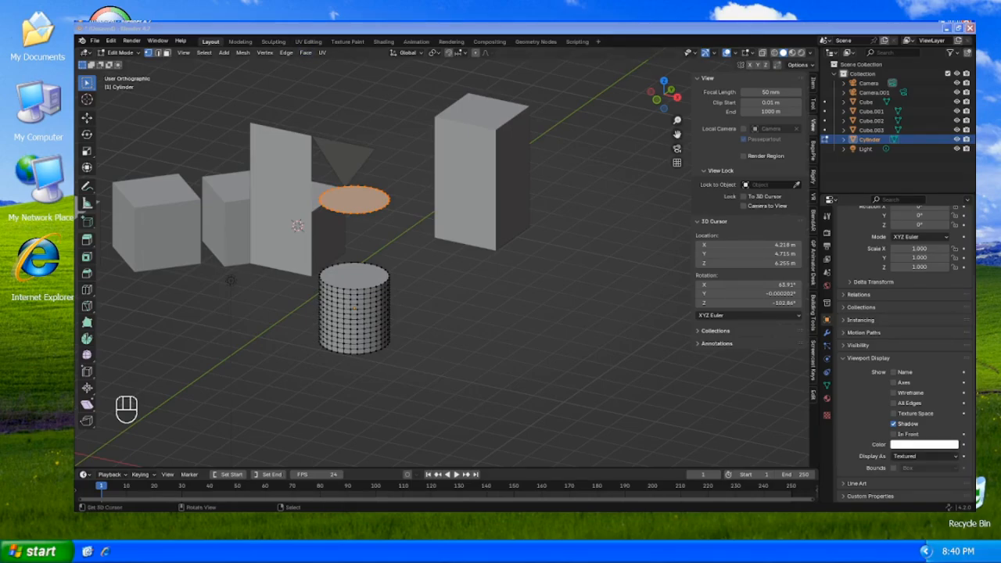
{"action": "left_click", "coordinate": [330, 28]}
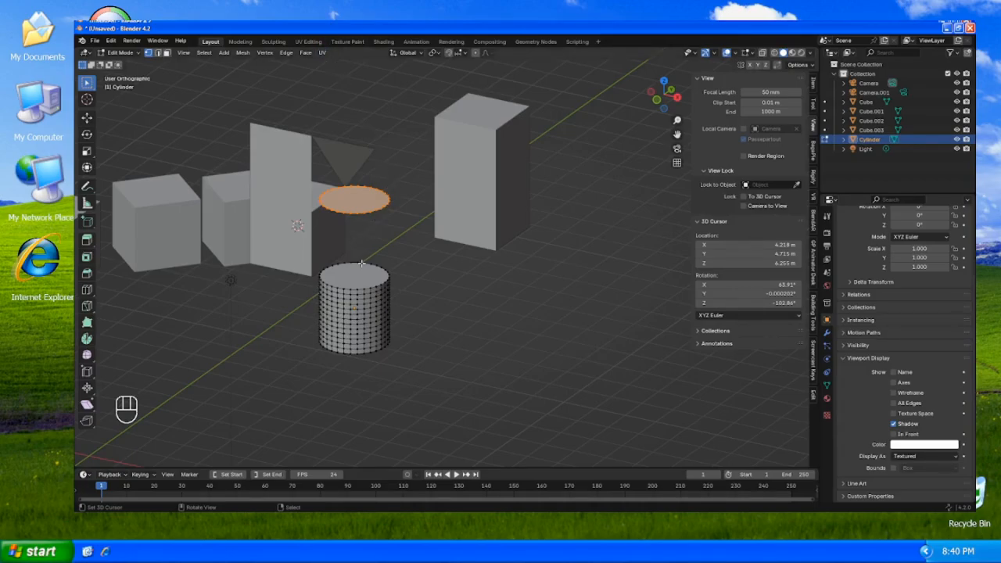
{"action": "key", "text": "f"}
{"action": "key", "text": "3"}
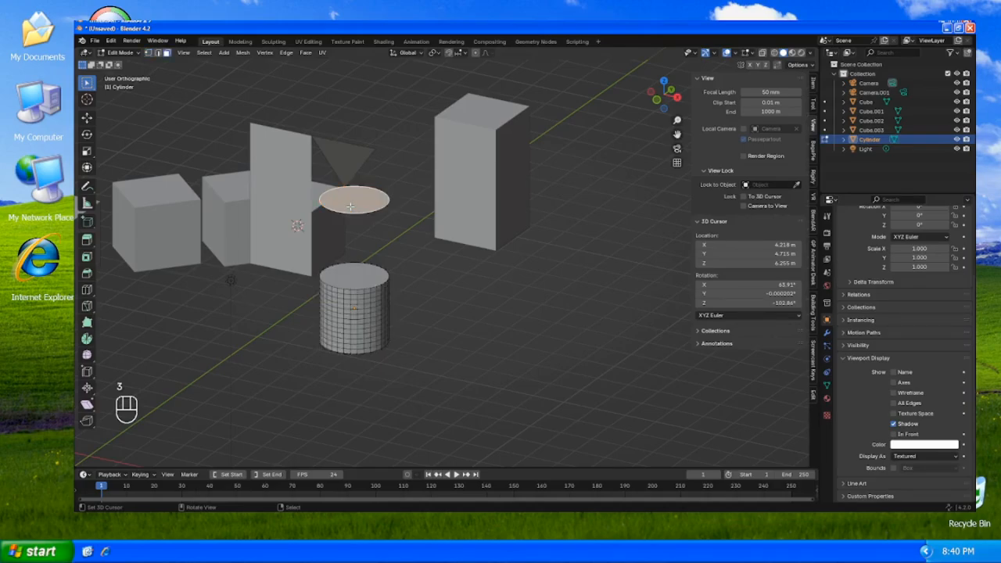
- Try Bridge Edge Loops between the floating disc and the cylinder's top face, and undo the bridge
{"action": "left_click", "coordinate": [358, 275], "text": "shift"}
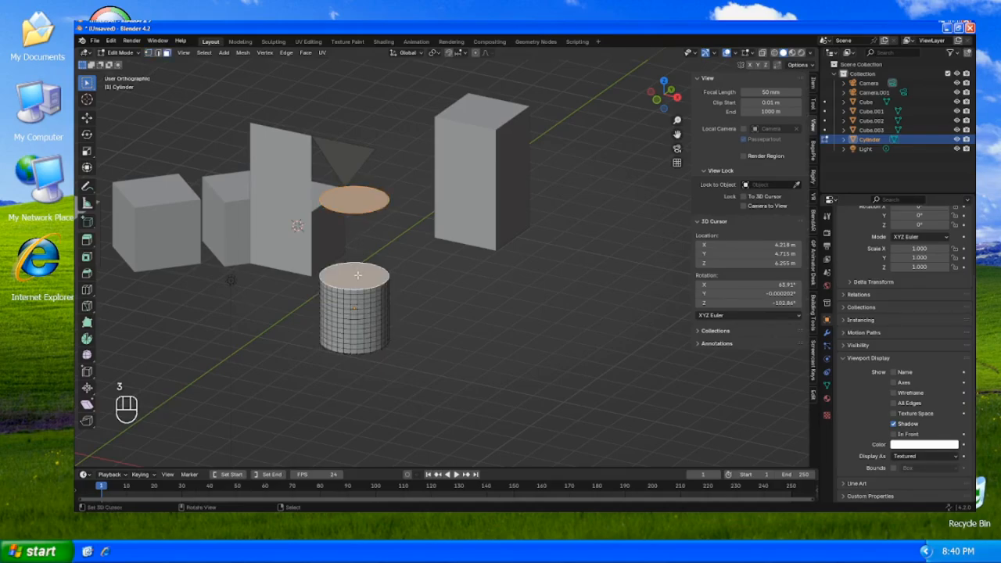
{"action": "key", "text": "ctrl+f"}
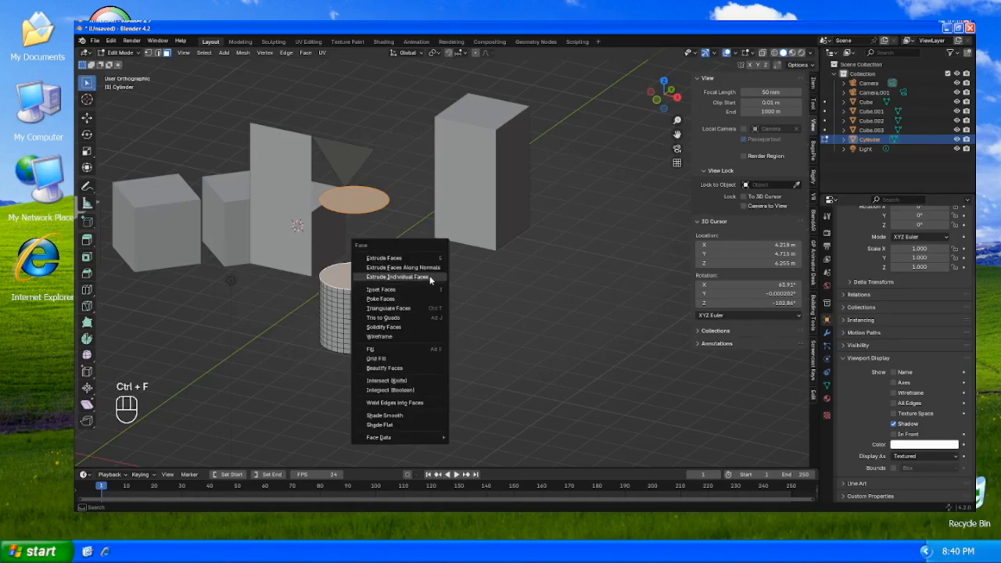
{"action": "key", "text": "Escape"}
{"action": "key", "text": "ctrl+e"}
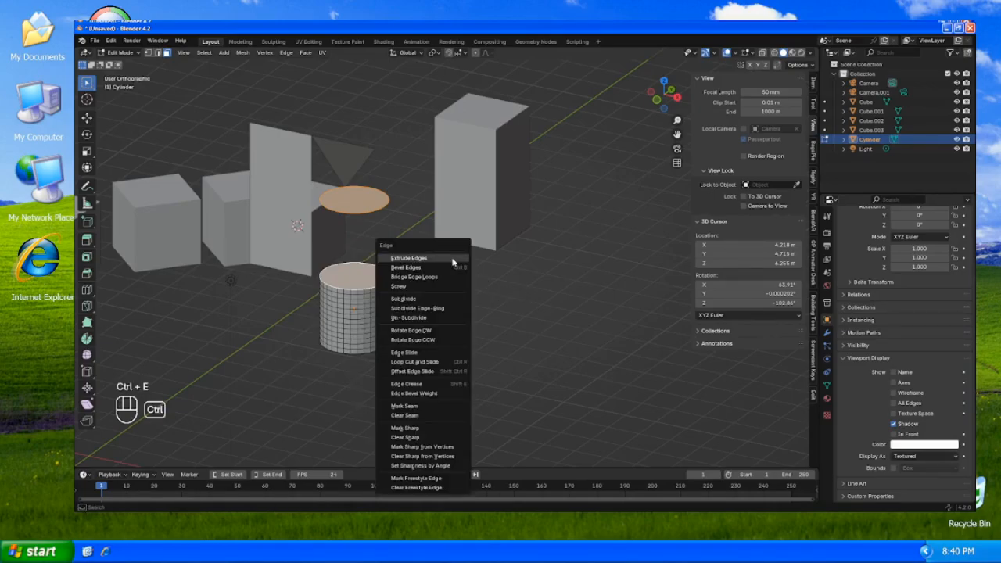
{"action": "left_click", "coordinate": [451, 276]}
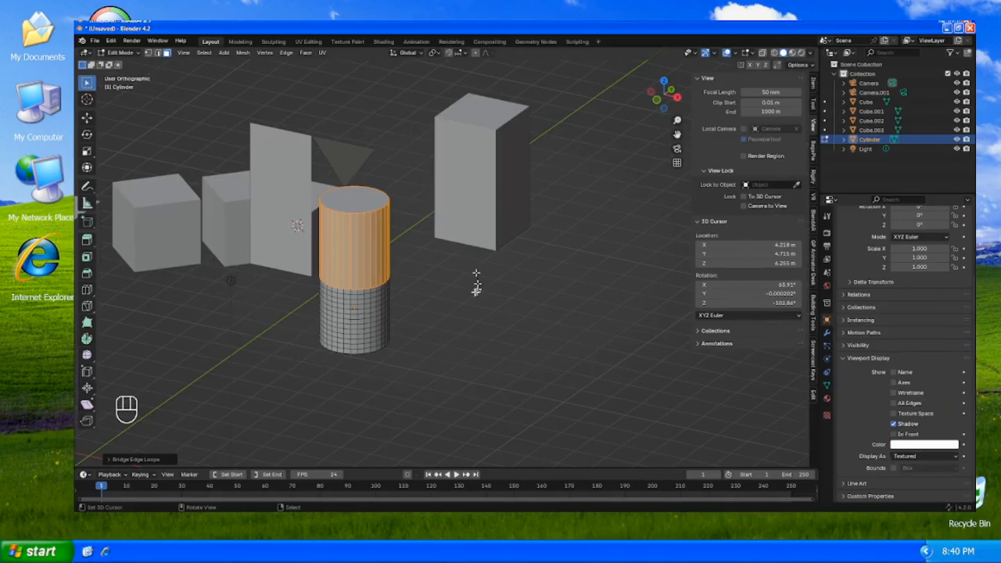
{"action": "key", "text": "ctrl"}
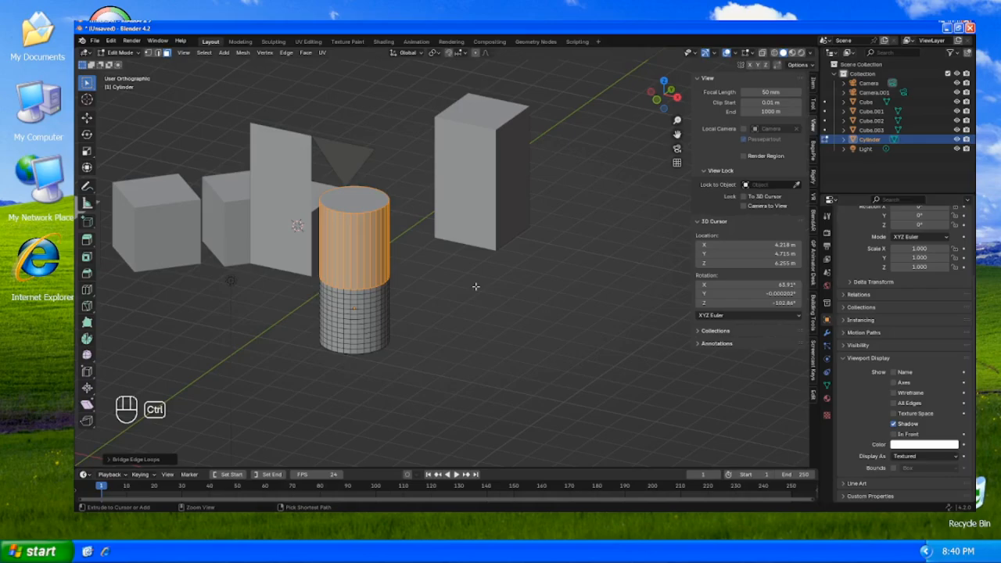
{"action": "key", "text": "ctrl+z"}
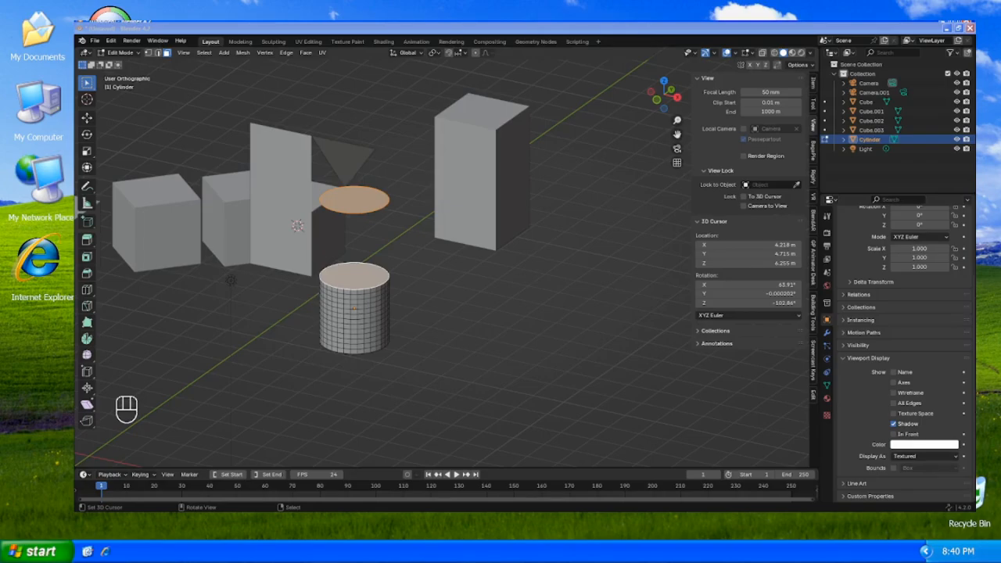
- Bridge the floating disc and the cylinder's top, inspect the connecting faces, and undo back to only the disc selected
{"action": "key", "text": "ctrl+e"}
{"action": "left_click", "coordinate": [413, 286]}
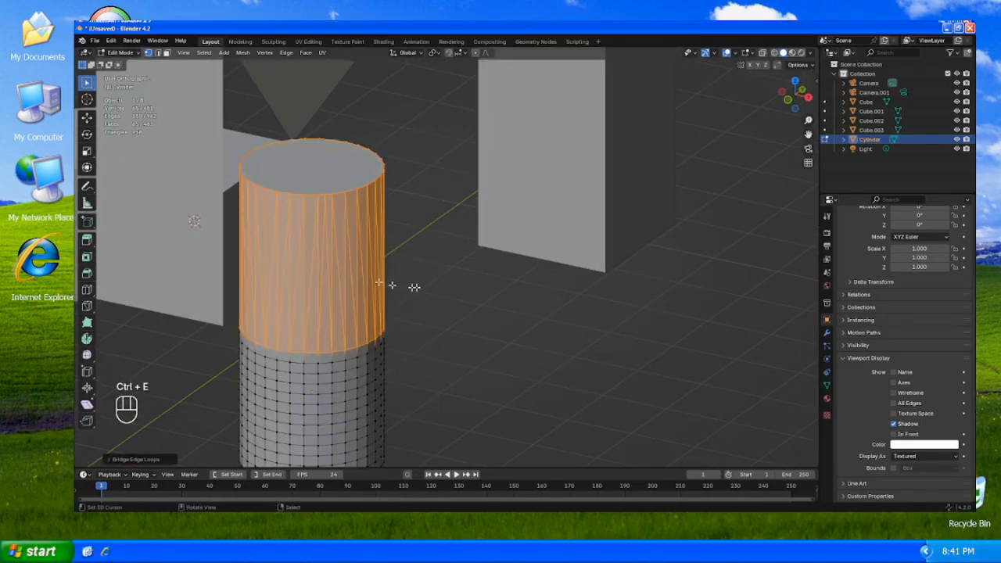
{"action": "middle_click_drag", "start_coordinate": [353, 265], "coordinate": [381, 261]}
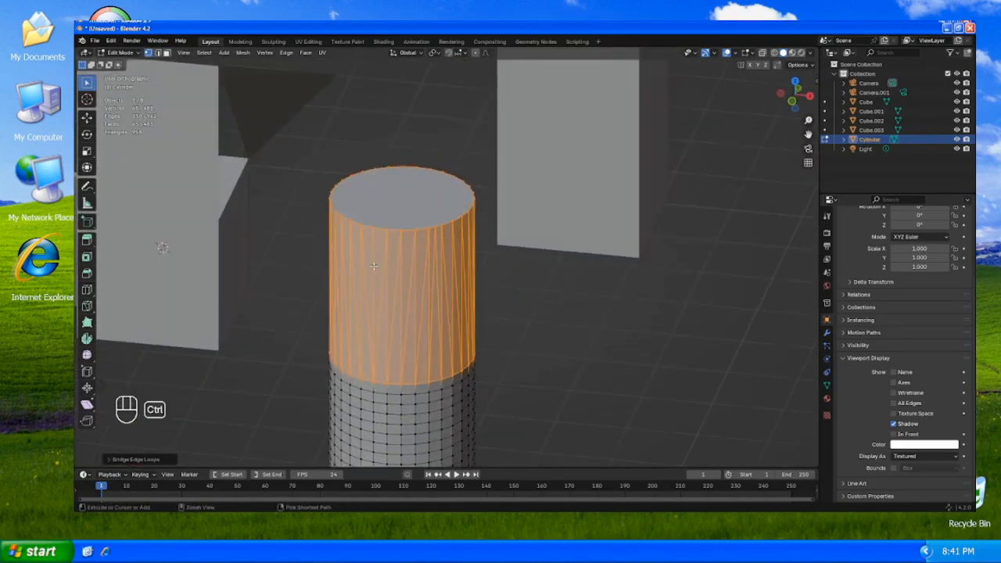
{"action": "key", "text": "ctrl+z"}
{"action": "key", "text": "ctrl+z"}
{"action": "key", "text": "ctrl+z"}
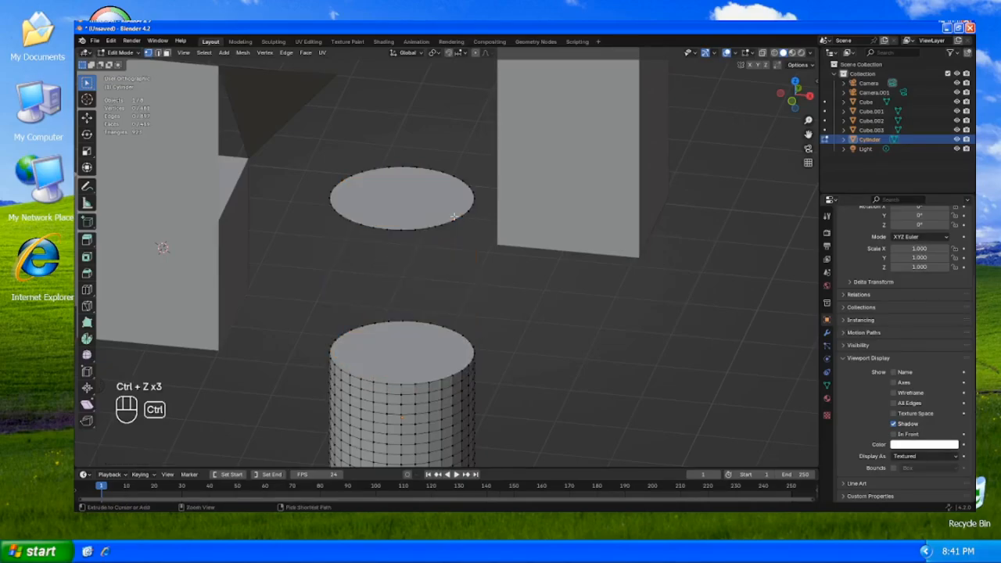
{"action": "key", "text": "ctrl+z"}
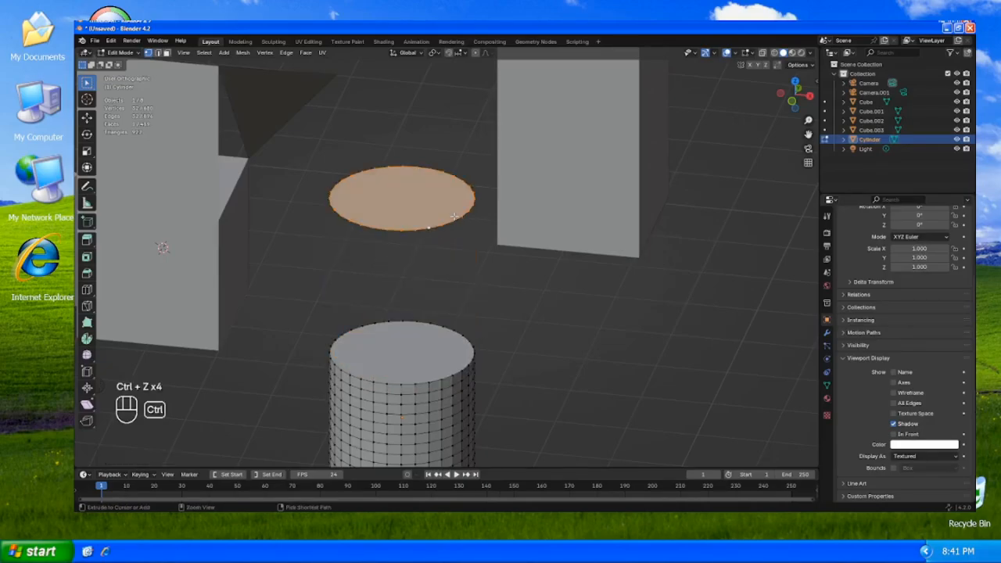
- Add the cylinder's top edge loop to the disc selection and connect both with Bridge Edge Loops
{"action": "left_click", "coordinate": [433, 374], "text": "alt+shift"}
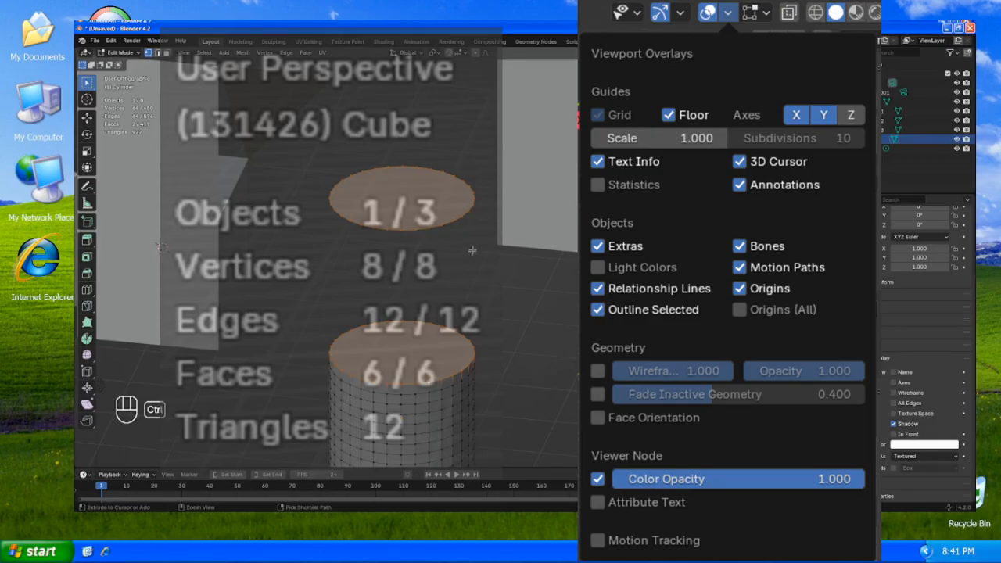
{"action": "key", "text": "ctrl+f"}
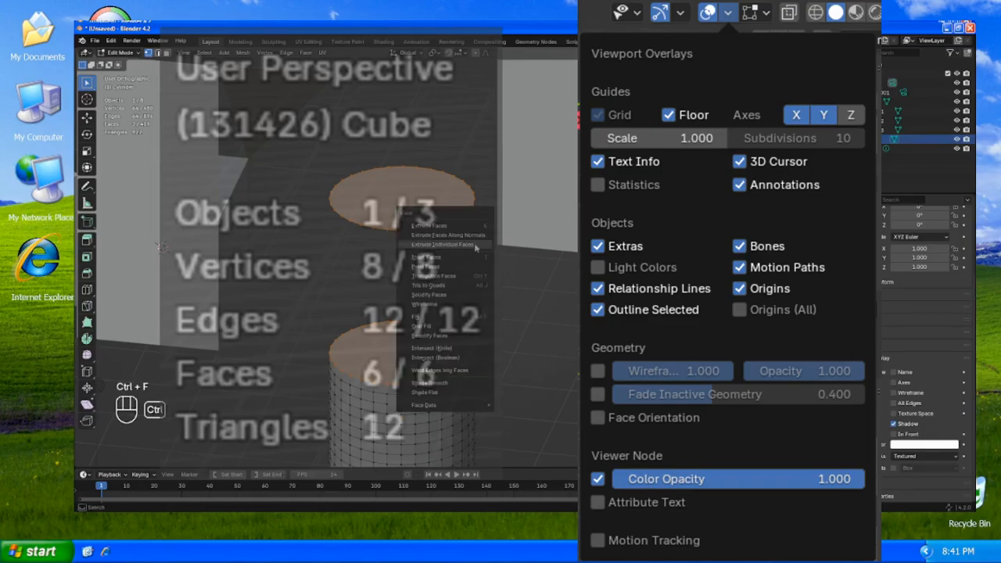
{"action": "key", "text": "ctrl+e"}
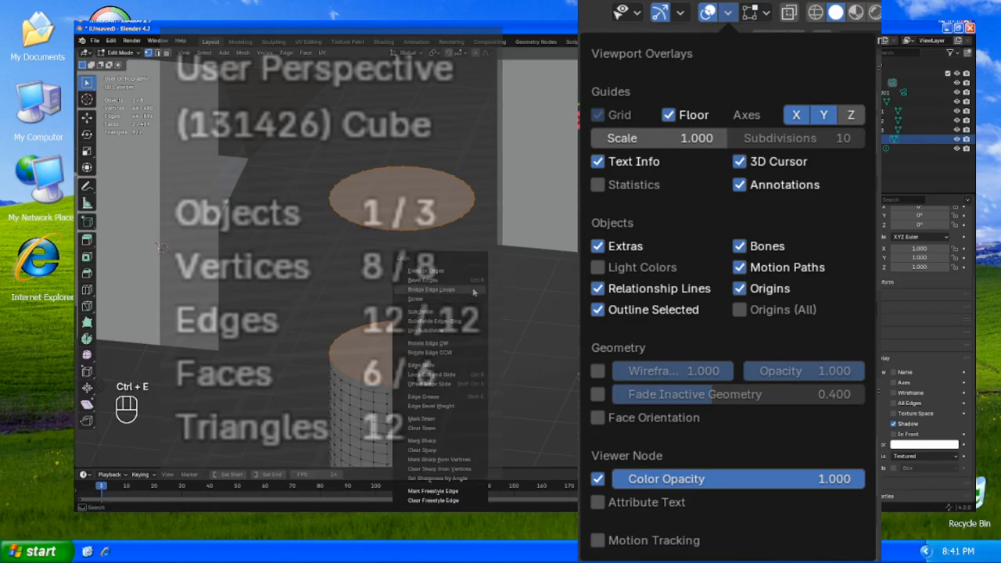
{"action": "left_click", "coordinate": [473, 291]}
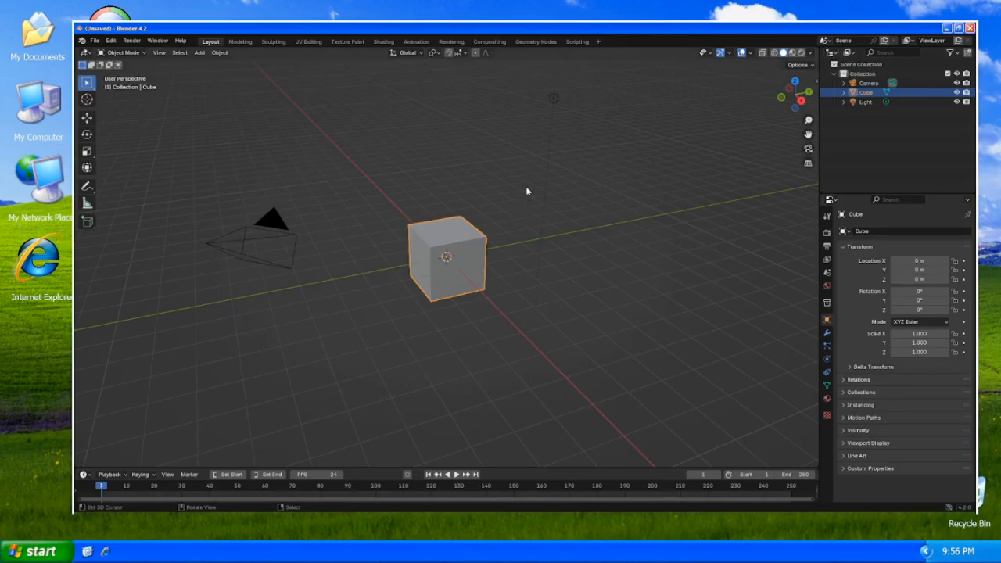
- Delete the default cube and bring the character reference image into the scene from another window
{"action": "key", "text": "x"}
{"action": "left_click", "coordinate": [558, 302]}
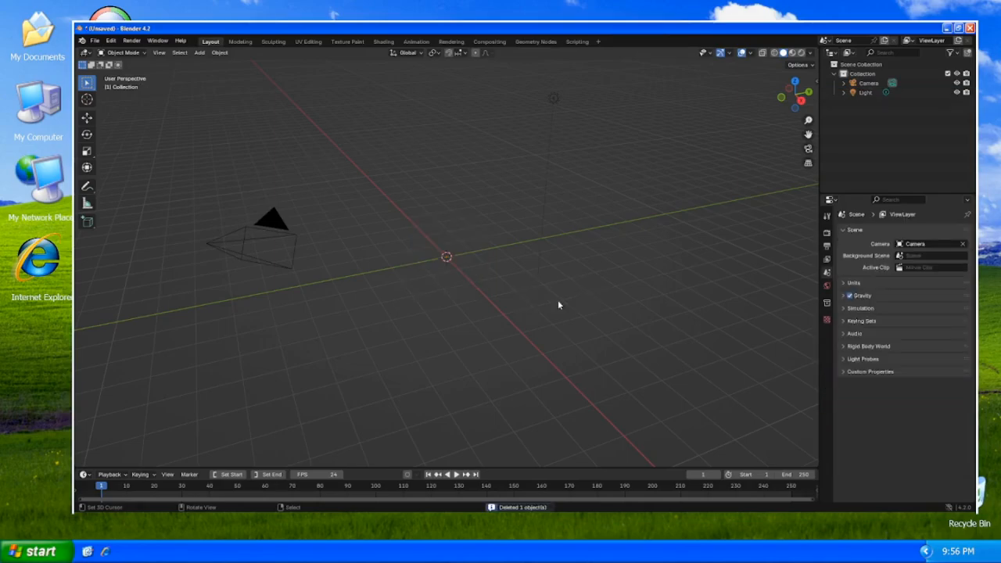
{"action": "key", "text": "shift+a"}
{"action": "mouse_move", "coordinate": [558, 304]}
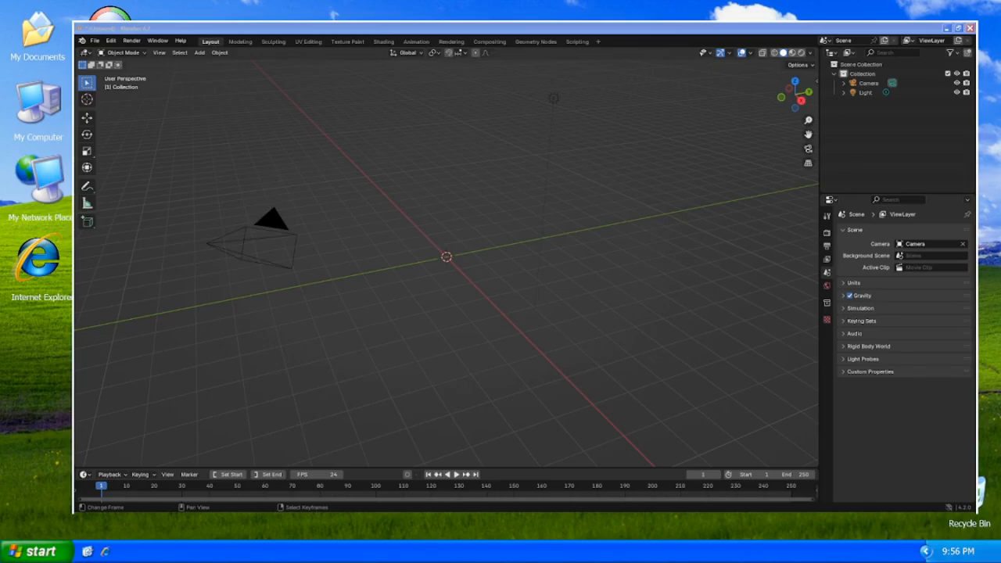
{"action": "key", "text": "alt+Tab"}
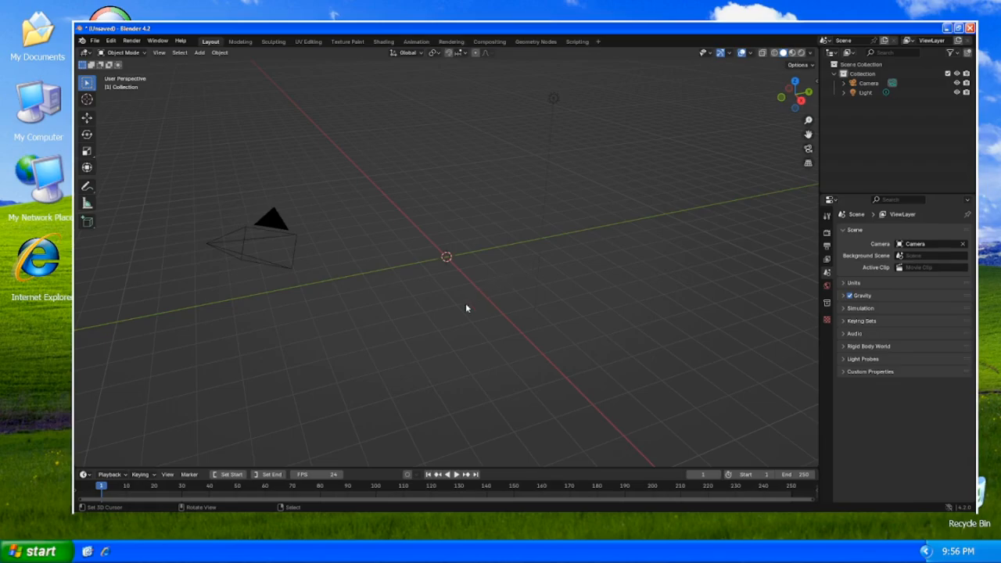
- In front view, clear the reference image's location and rotation, then rotate it 90° about the X axis
{"action": "key", "text": "alt+g"}
{"action": "key", "text": "KP_1"}
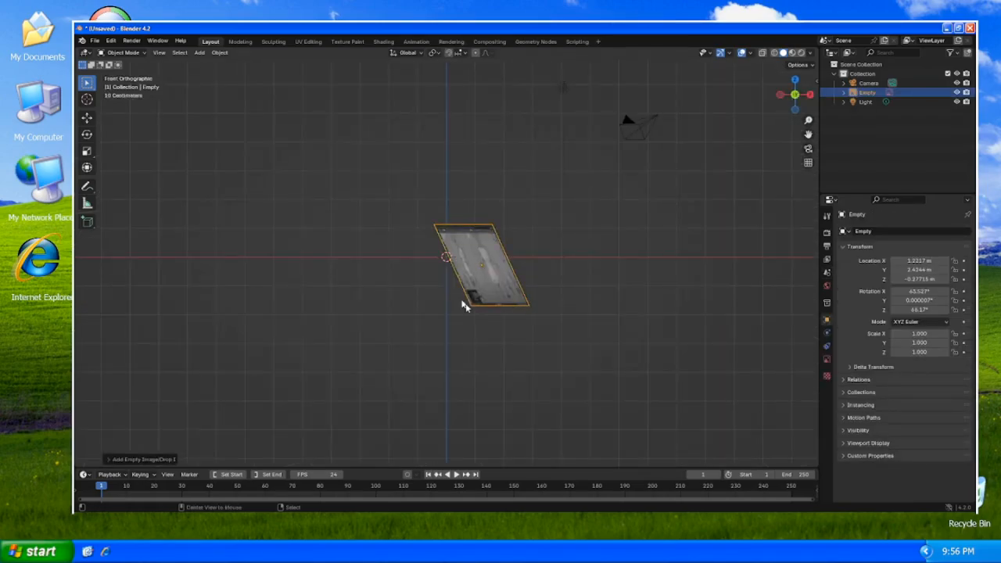
{"action": "key", "text": "alt+r"}
{"action": "key", "text": "r"}
{"action": "key", "text": "x"}
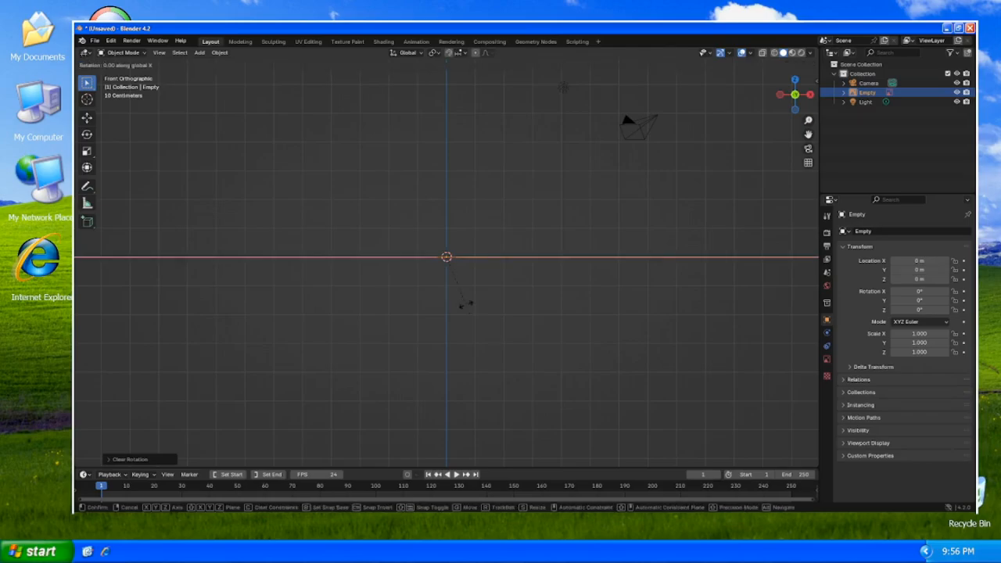
{"action": "key", "text": "9"}
{"action": "key", "text": "0"}
{"action": "key", "text": "Return"}
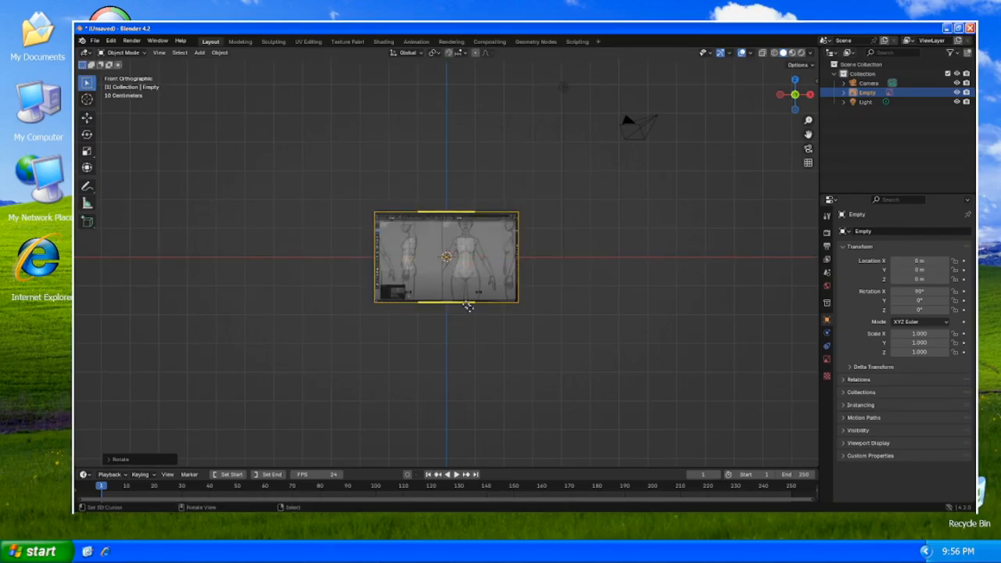
- Enable the Screencast Keys display in the viewport
{"action": "key", "text": "n"}
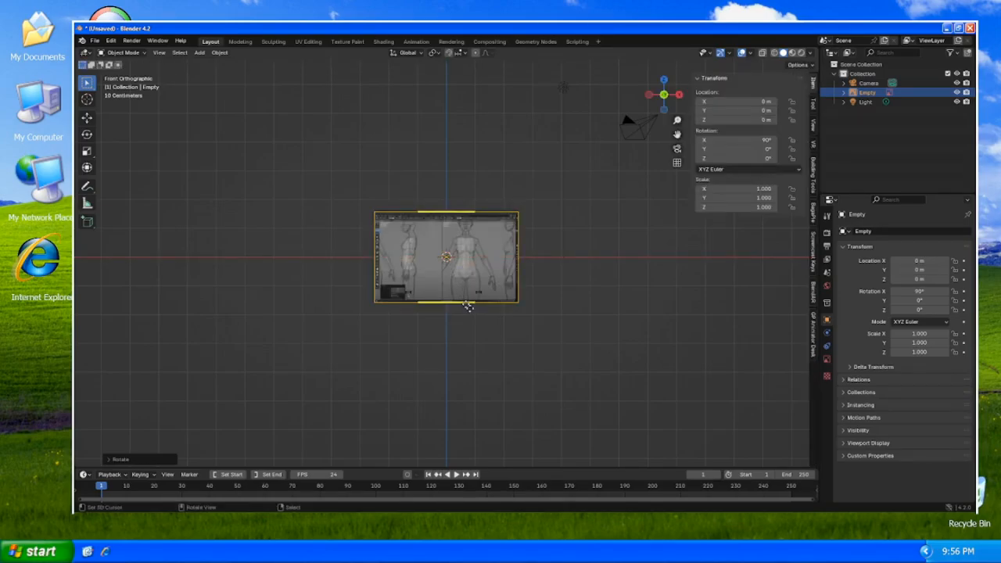
{"action": "left_click", "coordinate": [814, 266]}
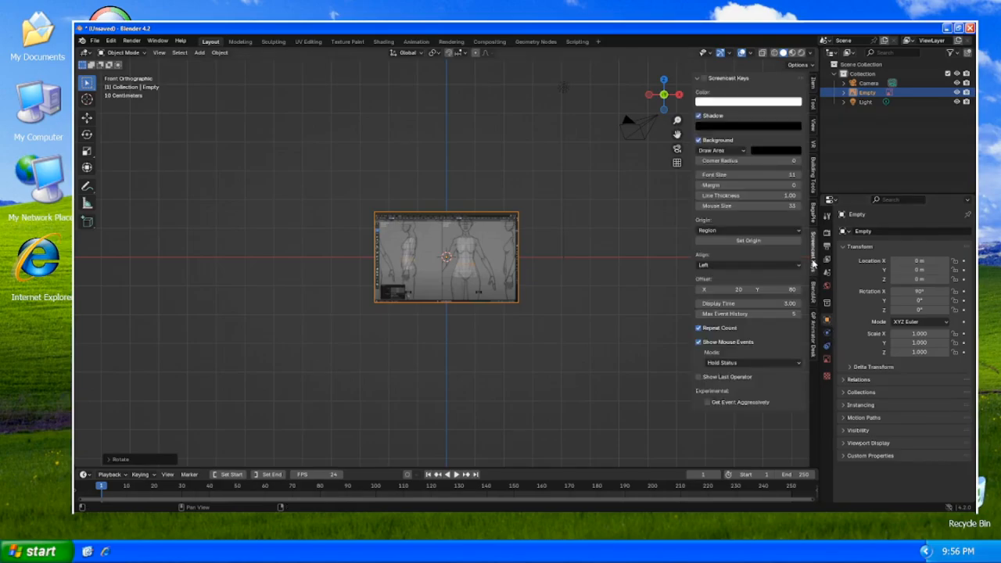
{"action": "left_click", "coordinate": [699, 78]}
{"action": "left_click", "coordinate": [697, 78]}
{"action": "left_click", "coordinate": [703, 78]}
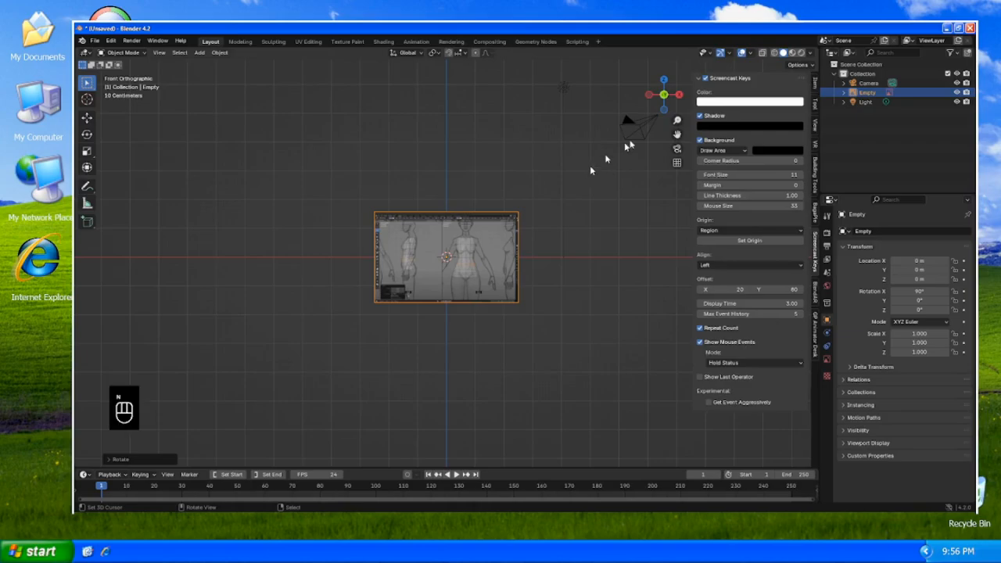
- Turn off the Screencast Keys background and set its mouse size to 45 and font size to 20
{"action": "key", "text": "n"}
{"action": "key", "text": "n"}
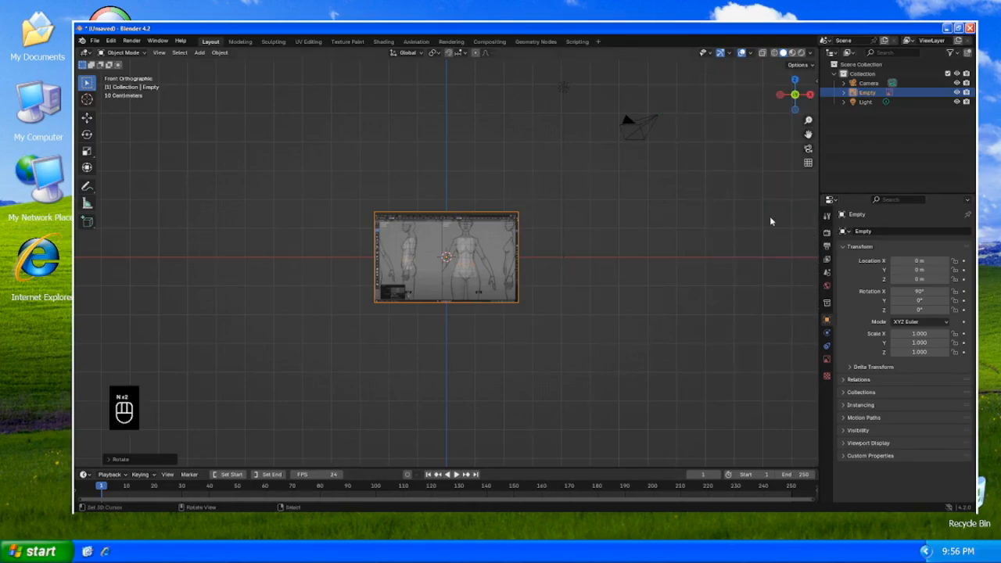
{"action": "key", "text": "n"}
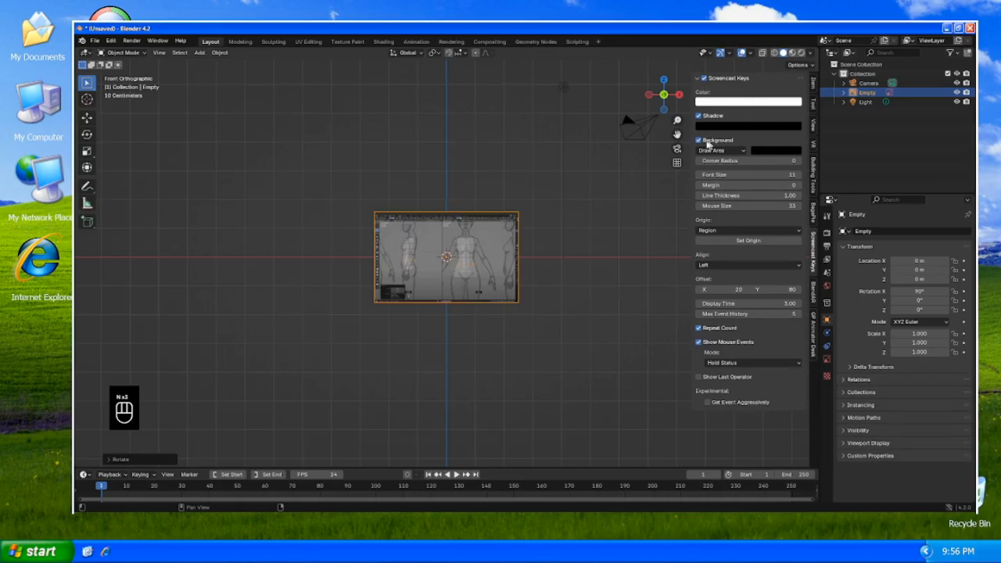
{"action": "left_click", "coordinate": [705, 141]}
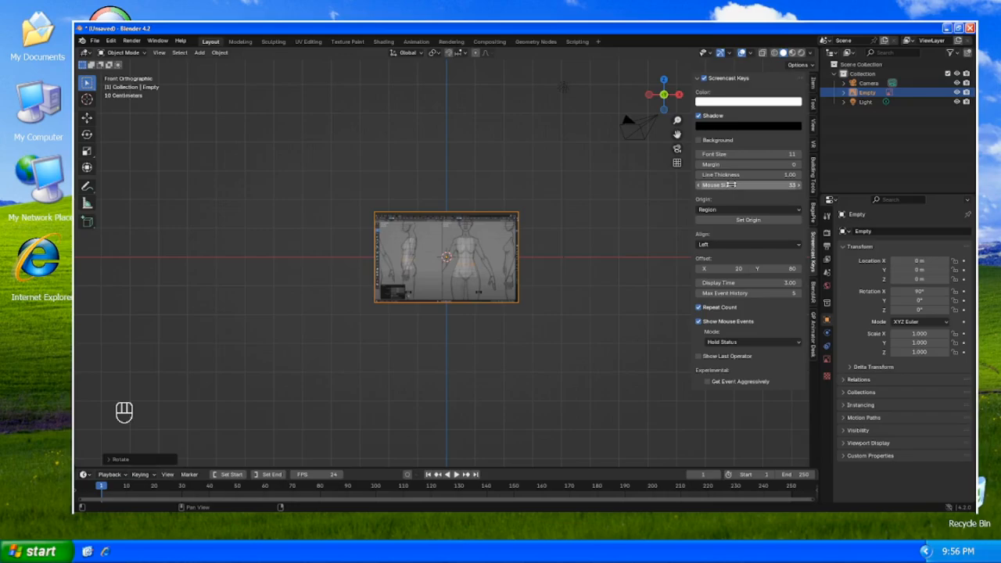
{"action": "left_click_drag", "start_coordinate": [734, 186], "coordinate": [734, 185]}
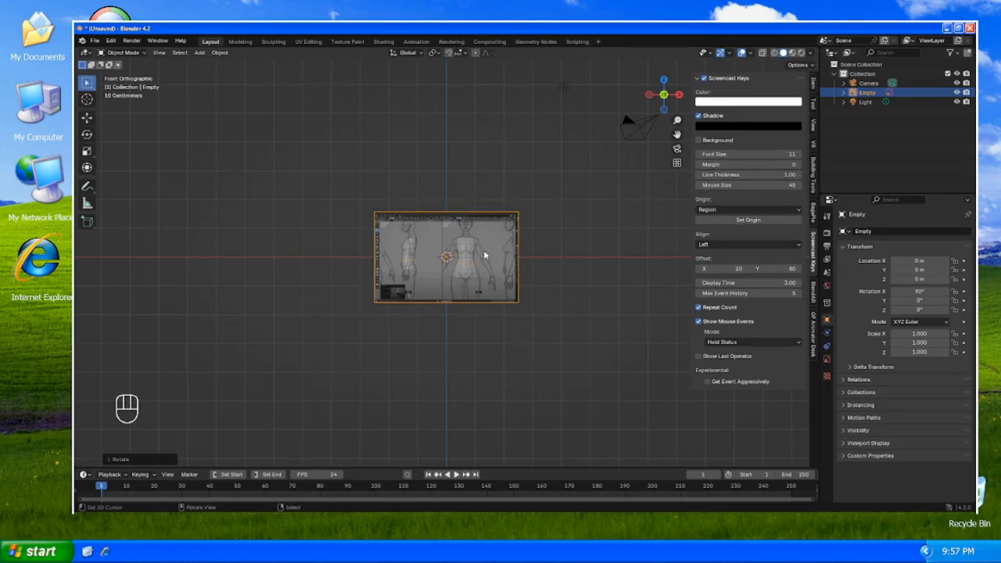
{"action": "key", "text": "shift"}
{"action": "key", "text": "shift"}
{"action": "left_click_drag", "start_coordinate": [743, 154], "coordinate": [770, 154]}
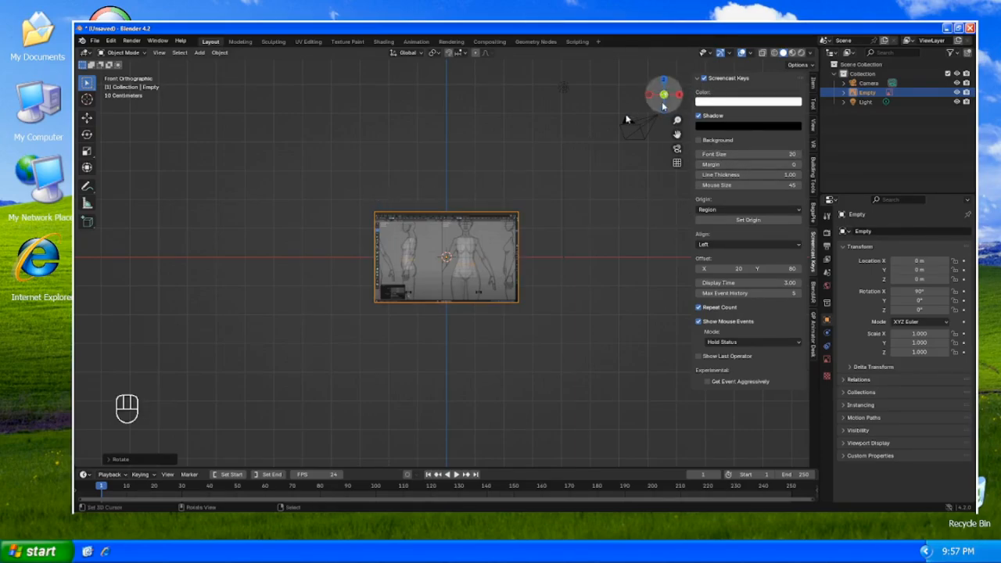
{"action": "key", "text": "n"}
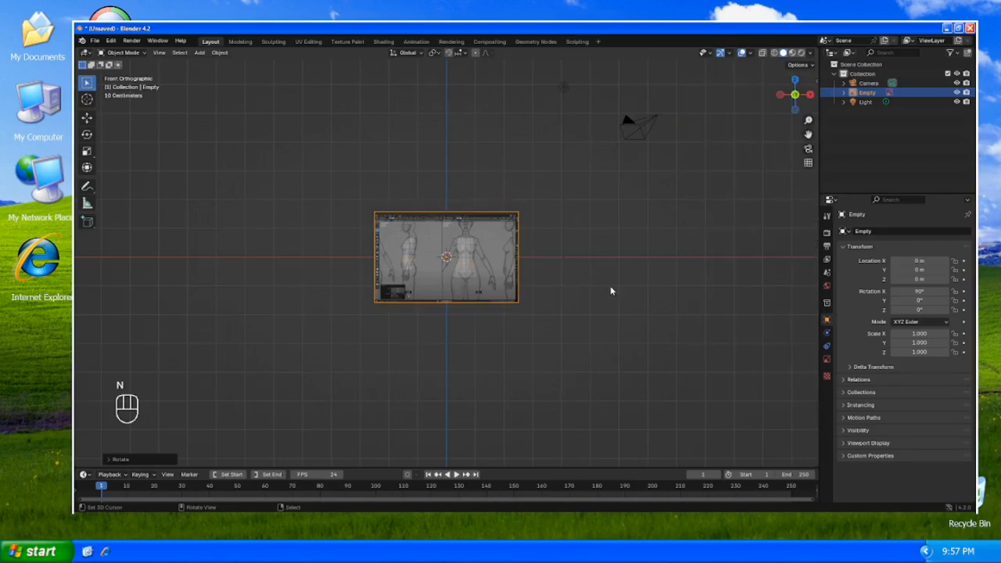
- Scale the reference image up to about 2.05 and add a duplicate rotated 90° about the Z axis
{"action": "key", "text": "s"}
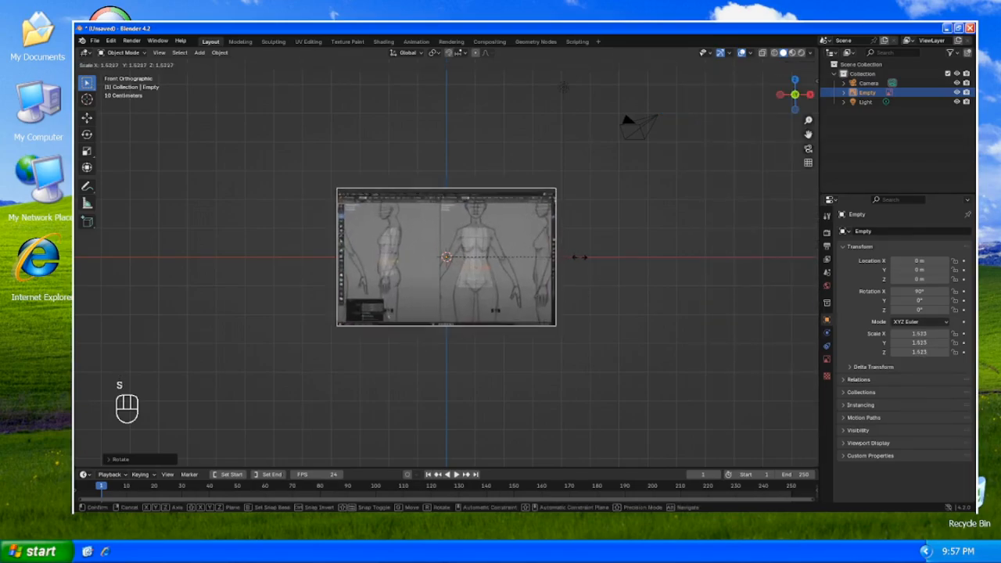
{"action": "left_click", "coordinate": [624, 256]}
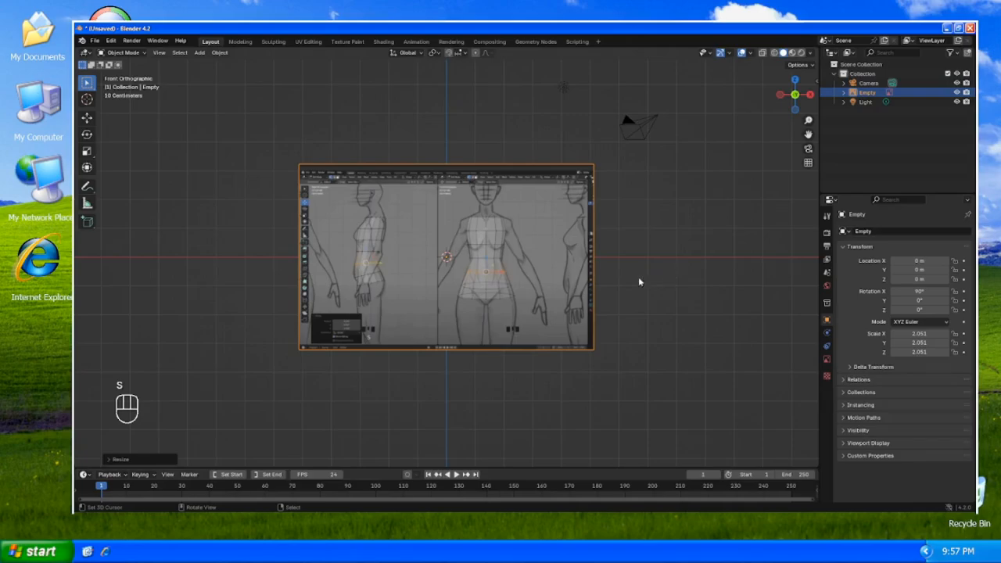
{"action": "key", "text": "shift+d"}
{"action": "type", "text": "rz90"}
{"action": "key", "text": "Return"}
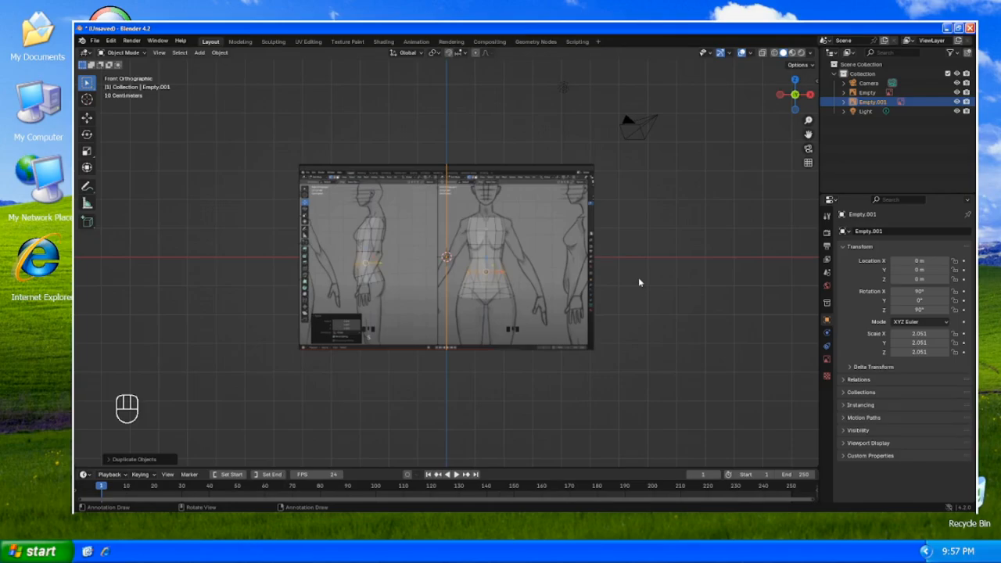
- Select both reference images and move them to a new collection named Images
{"action": "left_click", "coordinate": [588, 210], "text": "shift"}
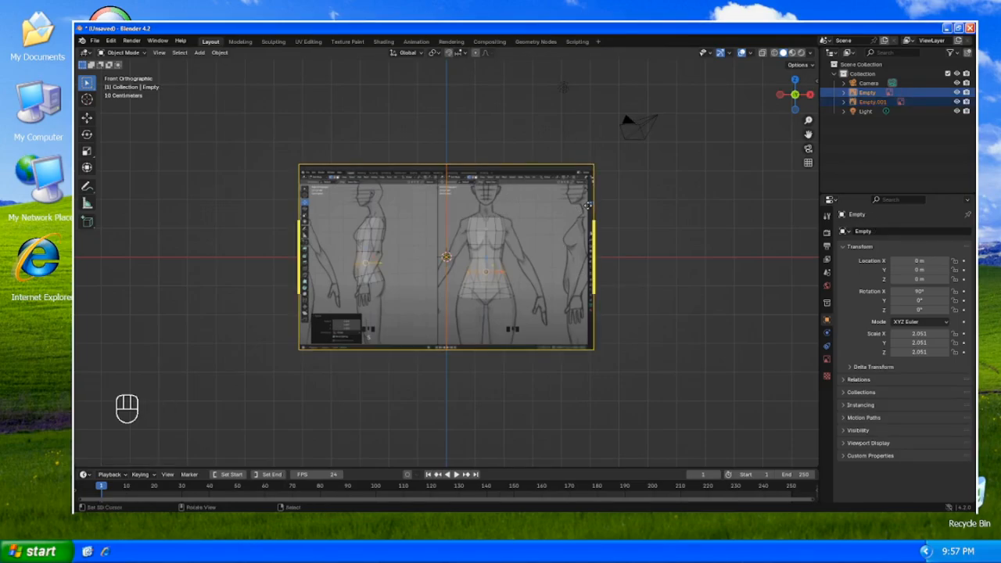
{"action": "key", "text": "comma"}
{"action": "left_click", "coordinate": [589, 208]}
{"action": "key", "text": "m"}
{"action": "left_click", "coordinate": [586, 206]}
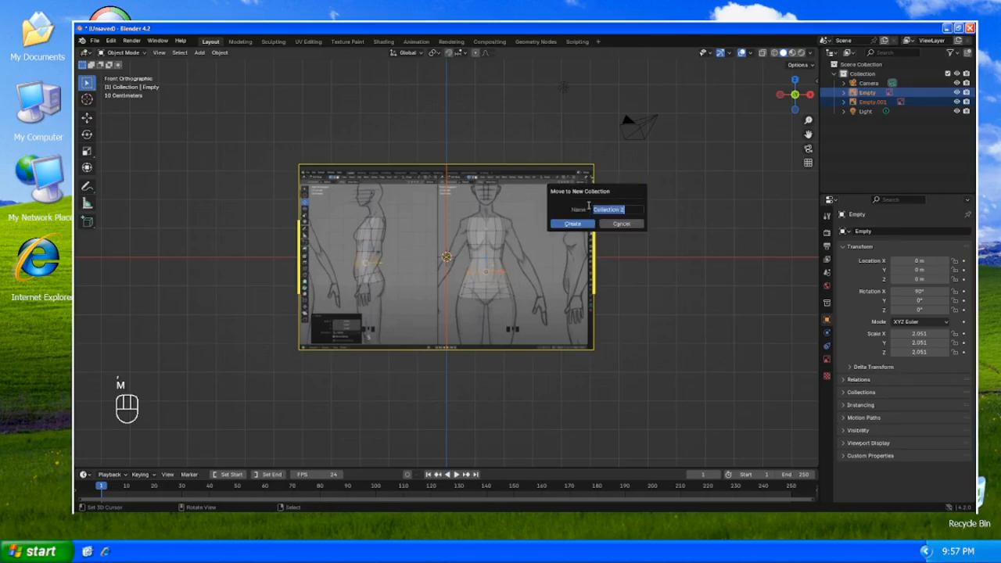
{"action": "type", "text": "Images"}
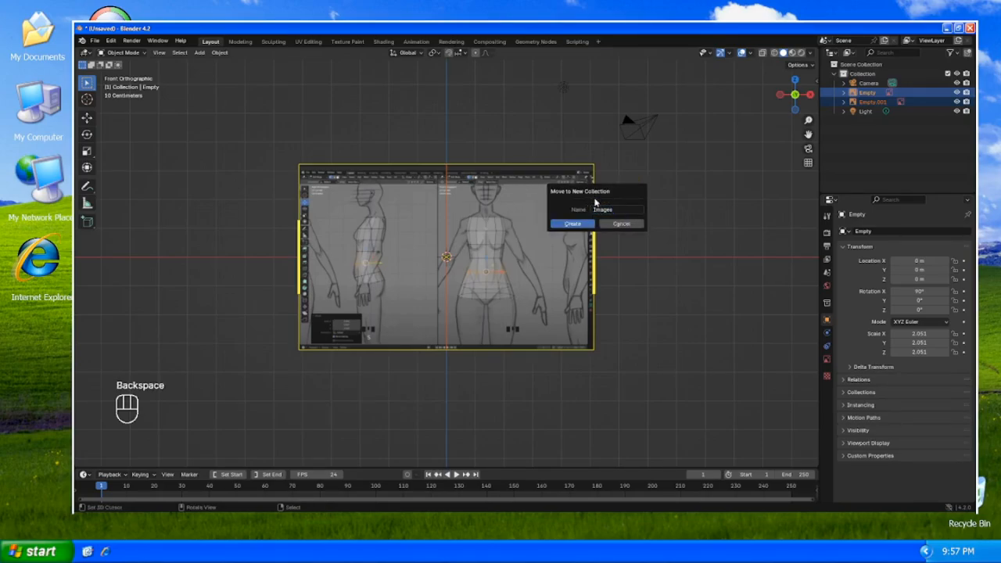
{"action": "key", "text": "Return"}
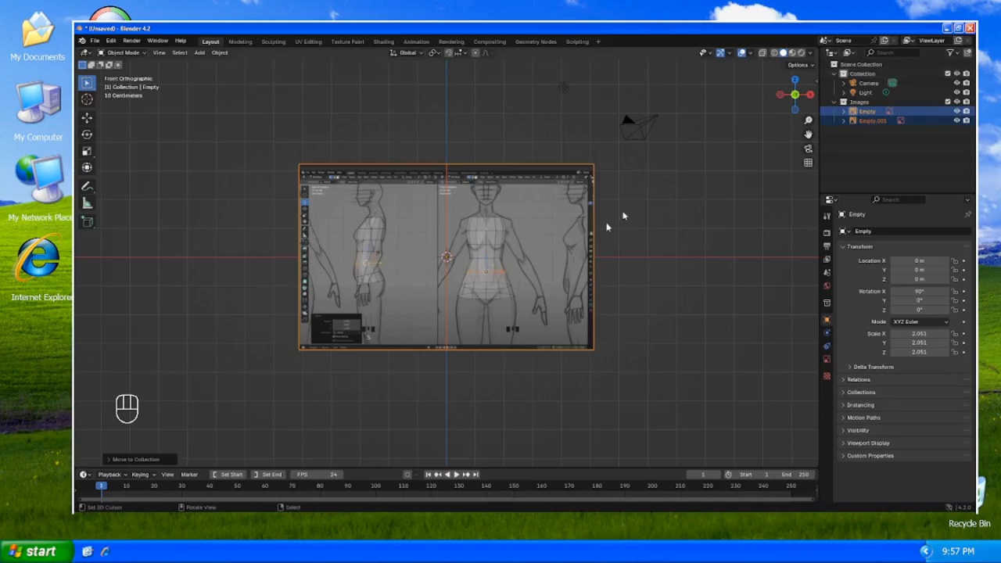
- Create a new collection and add a mesh circle with 12 vertices to it
{"action": "left_click", "coordinate": [967, 52]}
{"action": "left_click", "coordinate": [884, 130]}
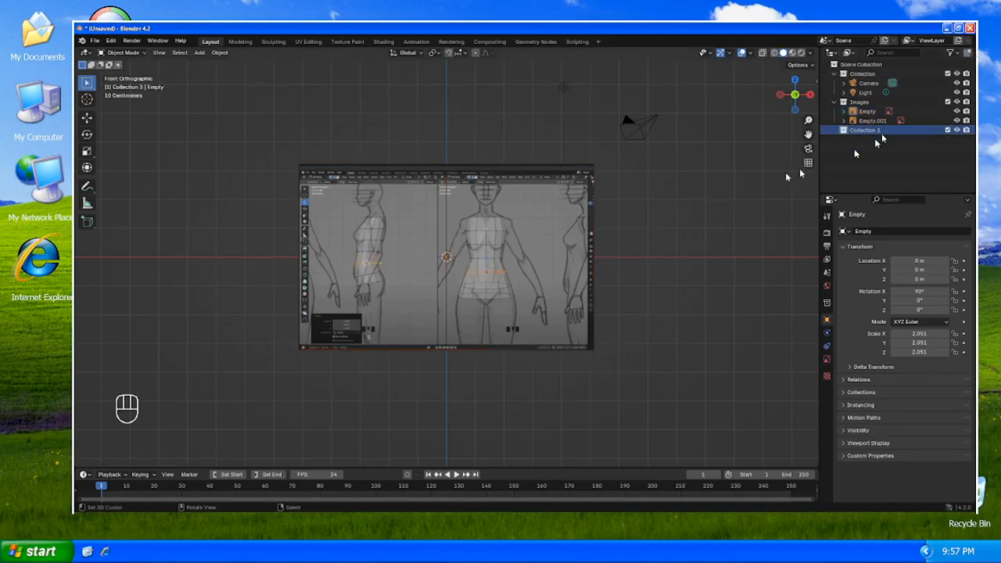
{"action": "key", "text": "shift+a"}
{"action": "mouse_move", "coordinate": [645, 220]}
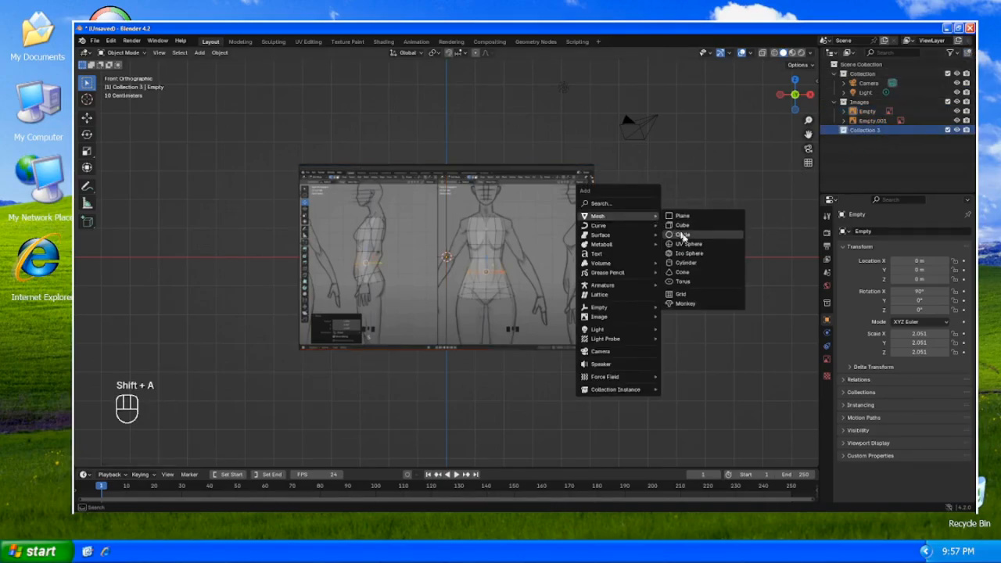
{"action": "left_click", "coordinate": [682, 236]}
{"action": "left_click", "coordinate": [151, 461]}
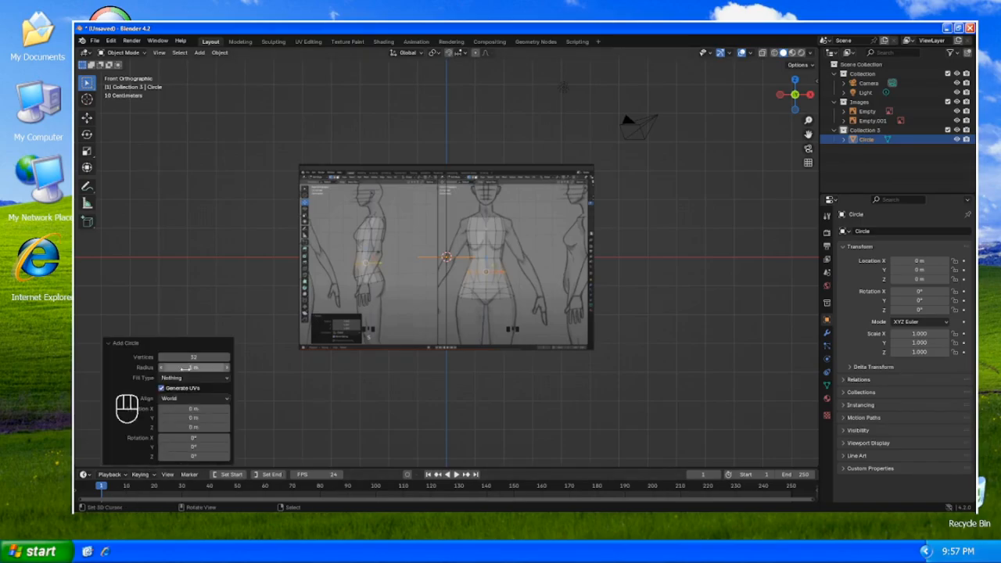
{"action": "double_click", "coordinate": [189, 357]}
{"action": "type", "text": "12"}
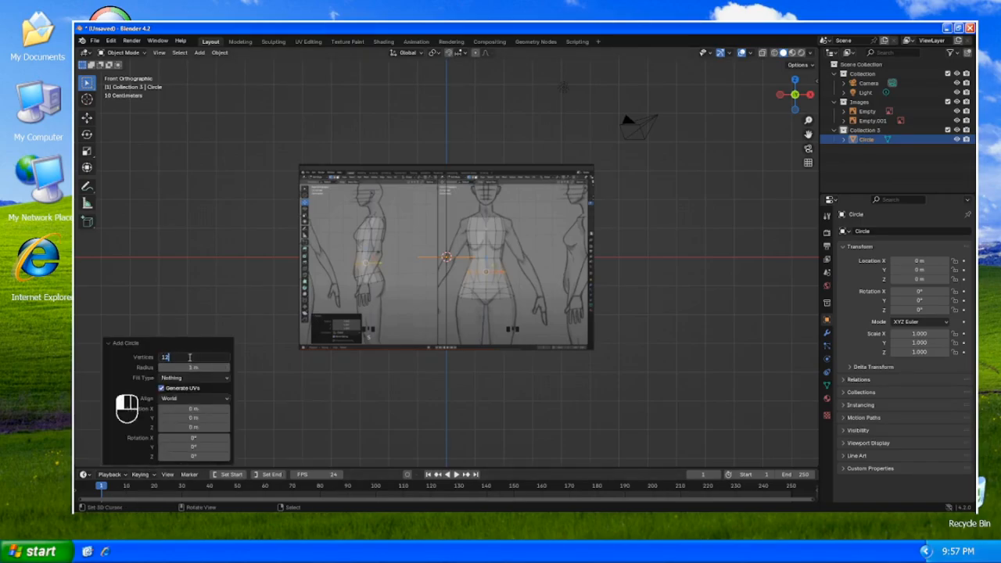
{"action": "key", "text": "Return"}
{"action": "left_click", "coordinate": [169, 343]}
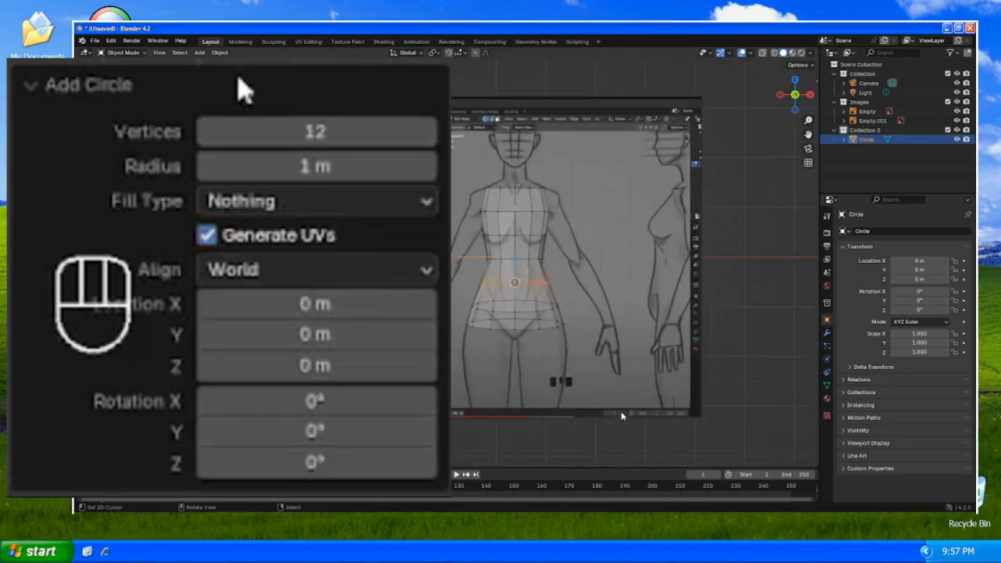
- Move the circle onto the hips of the front-view figure, at about X 1.40 m and Z -1.32 m
{"action": "key", "text": "Tab"}
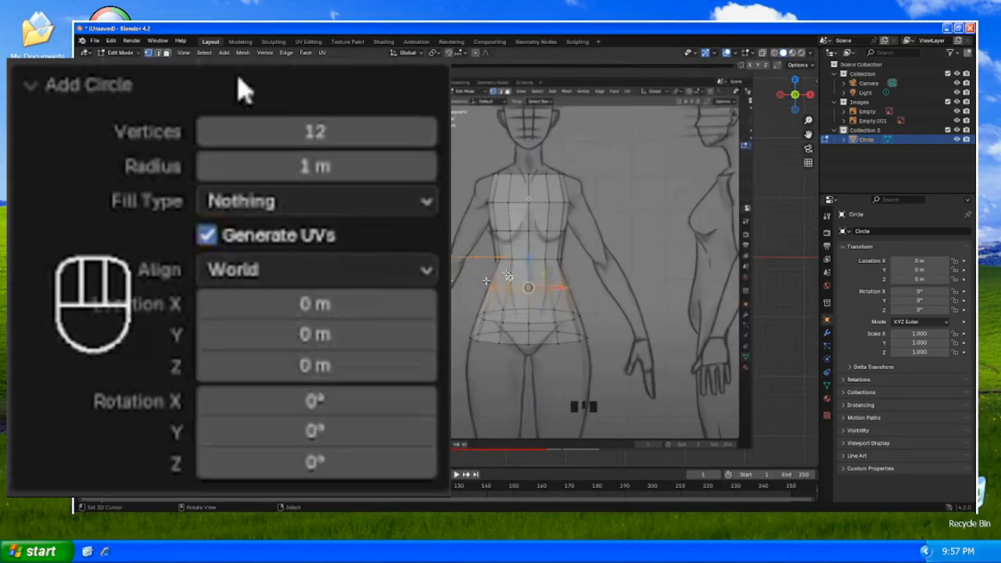
{"action": "key", "text": "Tab"}
{"action": "key", "text": "g"}
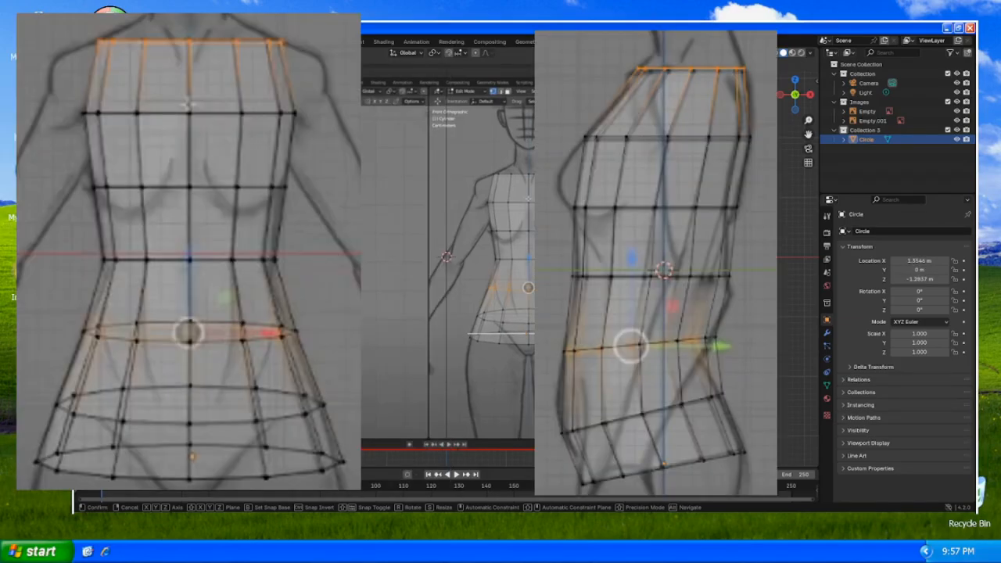
{"action": "key", "text": "Return"}
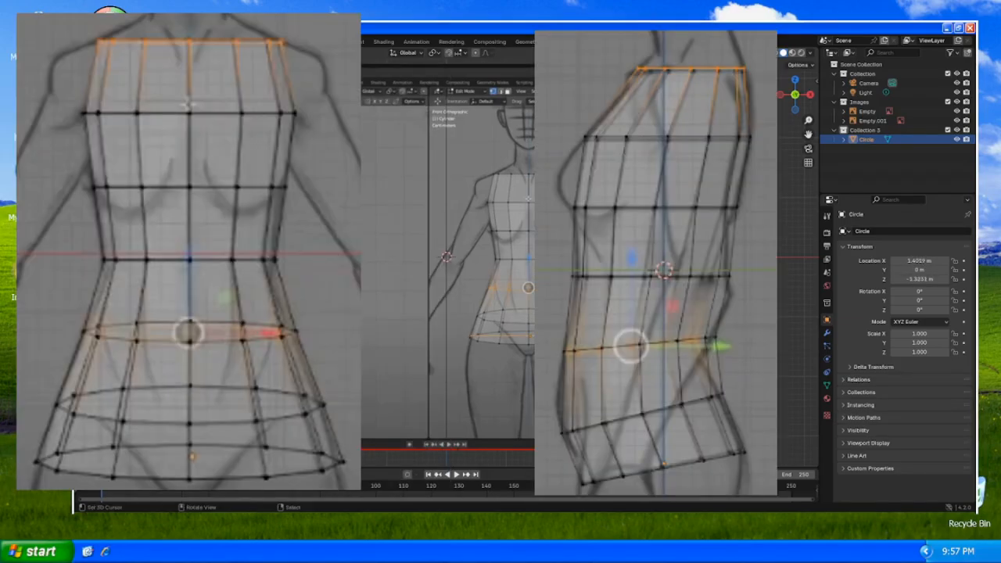
- In Edit Mode, tilt the circle's vertices about the X axis to follow the hip outline, then return to Object Mode
{"action": "key", "text": "Tab"}
{"action": "key", "text": "r"}
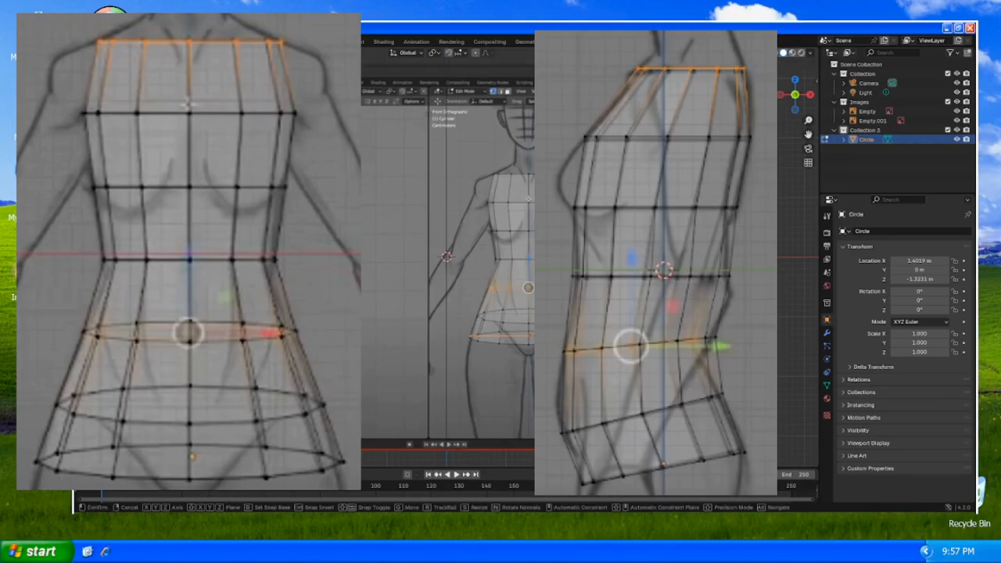
{"action": "key", "text": "x"}
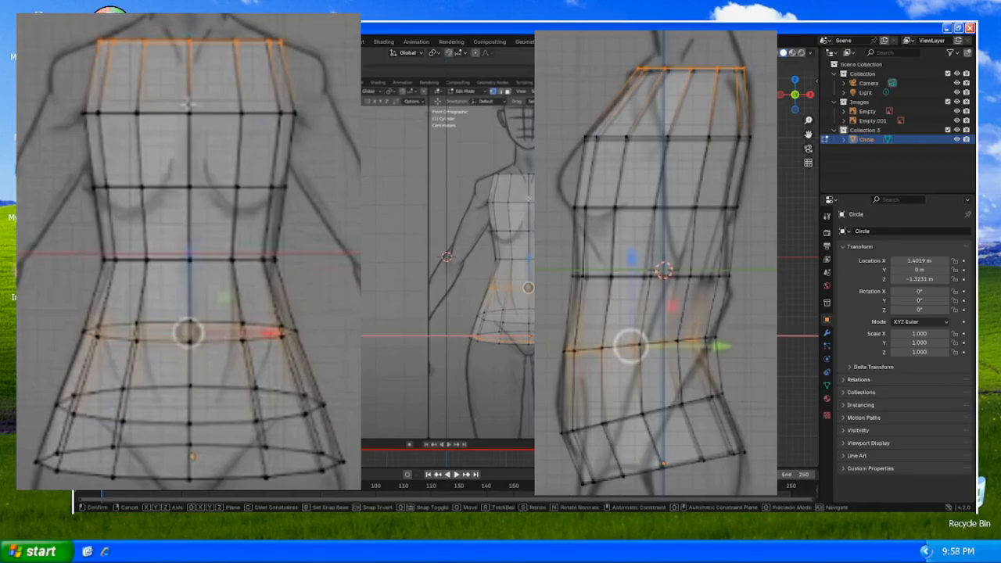
{"action": "key", "text": "Return"}
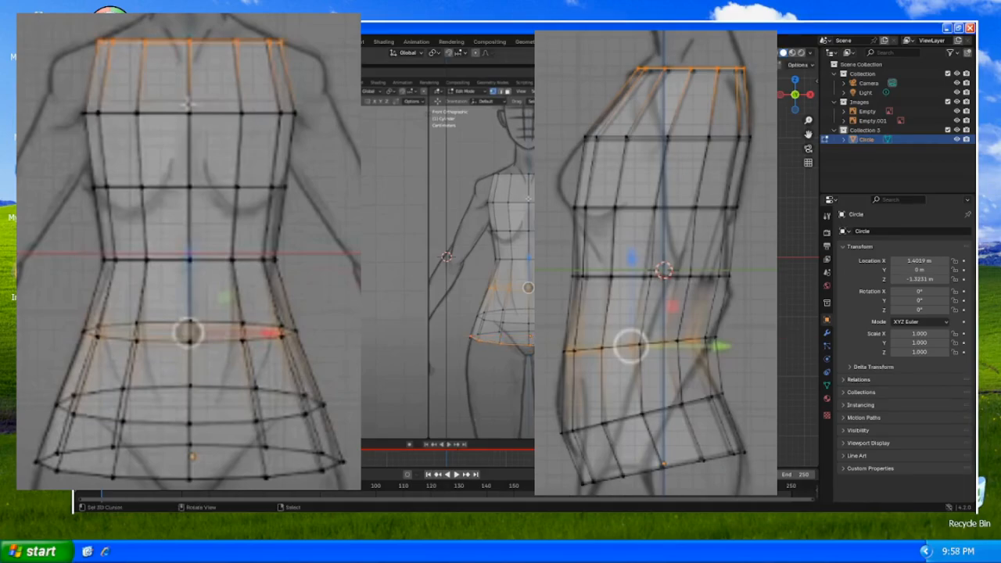
{"action": "key", "text": "alt+a"}
{"action": "key", "text": "Tab"}
- Set the image depth to Back for both reference images in the Images collection
{"action": "left_click", "coordinate": [867, 111]}
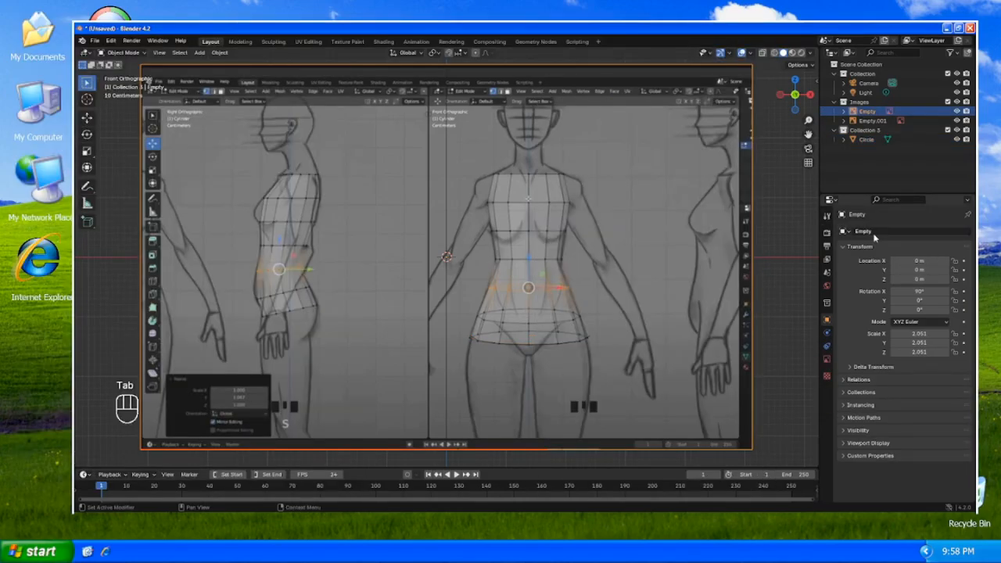
{"action": "left_click", "coordinate": [827, 358]}
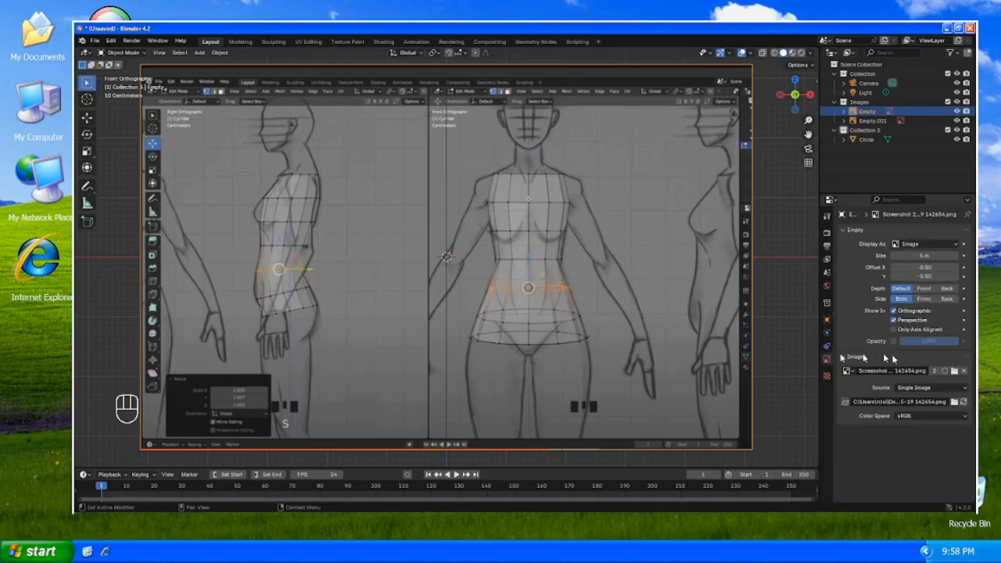
{"action": "left_click", "coordinate": [924, 288]}
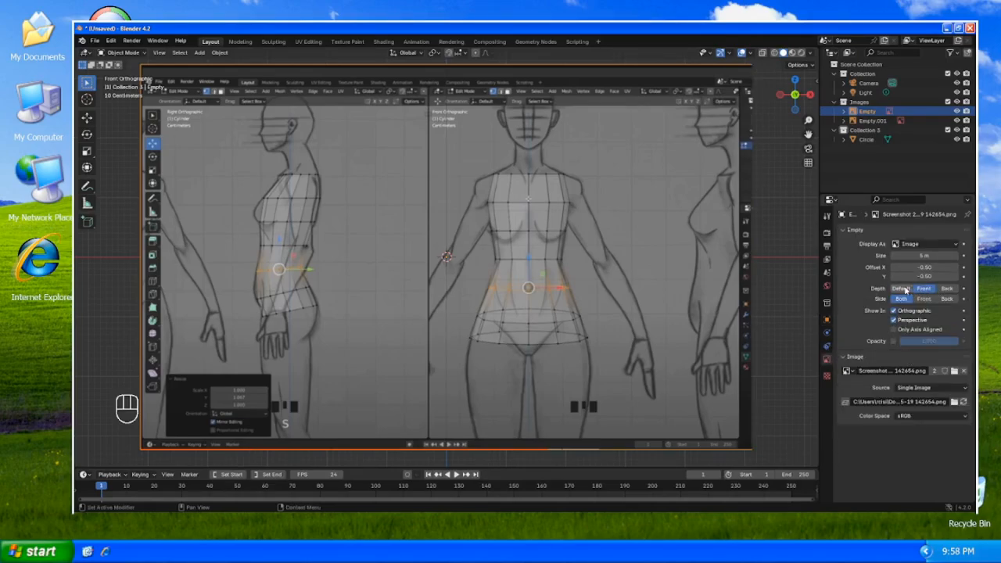
{"action": "left_click", "coordinate": [902, 289]}
{"action": "left_click", "coordinate": [946, 288]}
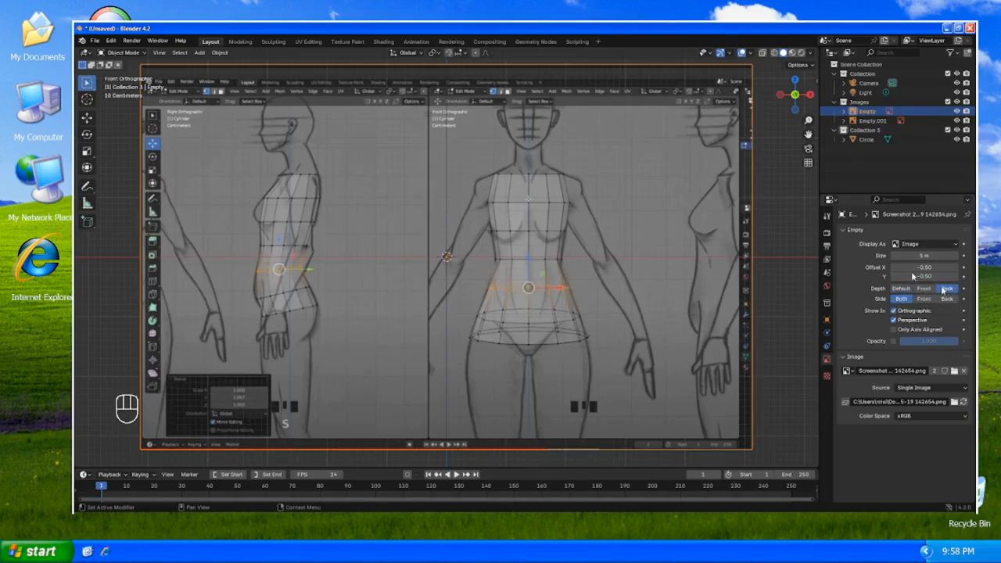
{"action": "left_click", "coordinate": [872, 120]}
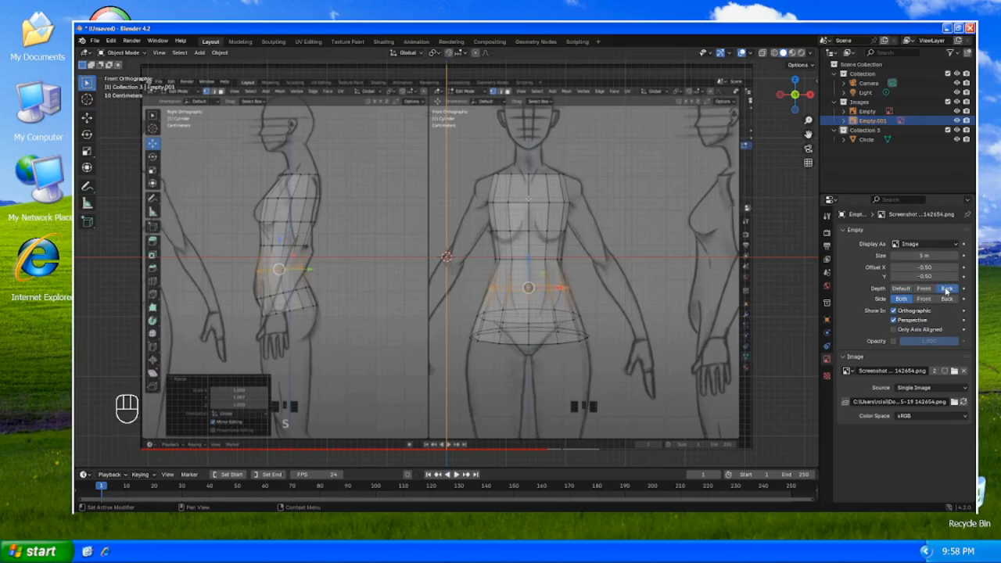
{"action": "left_click", "coordinate": [867, 111]}
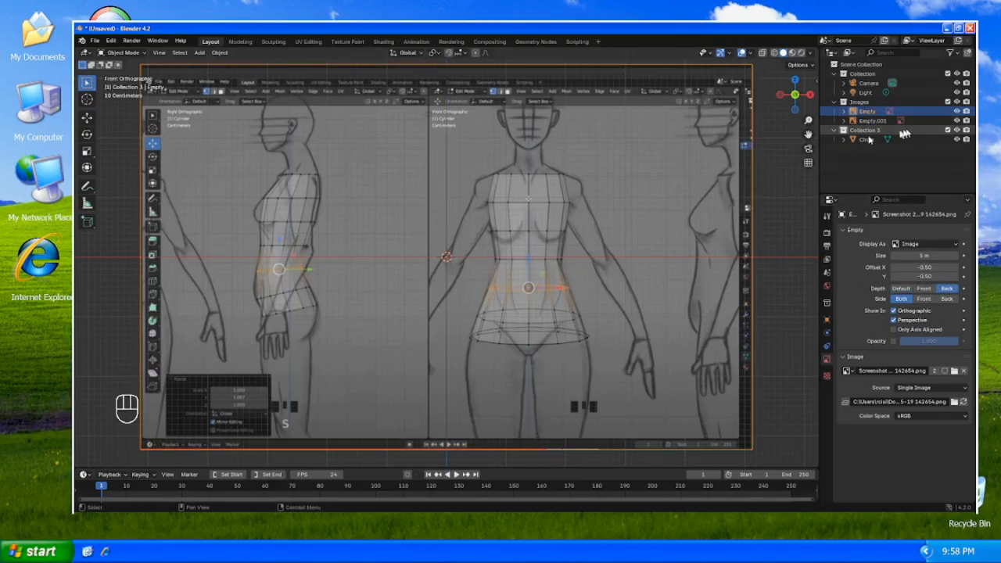
- Select all of the circle's vertices in Edit Mode and move the ring into line with the reference figure's lowest hip loop
{"action": "left_click", "coordinate": [867, 139]}
{"action": "key", "text": "Tab"}
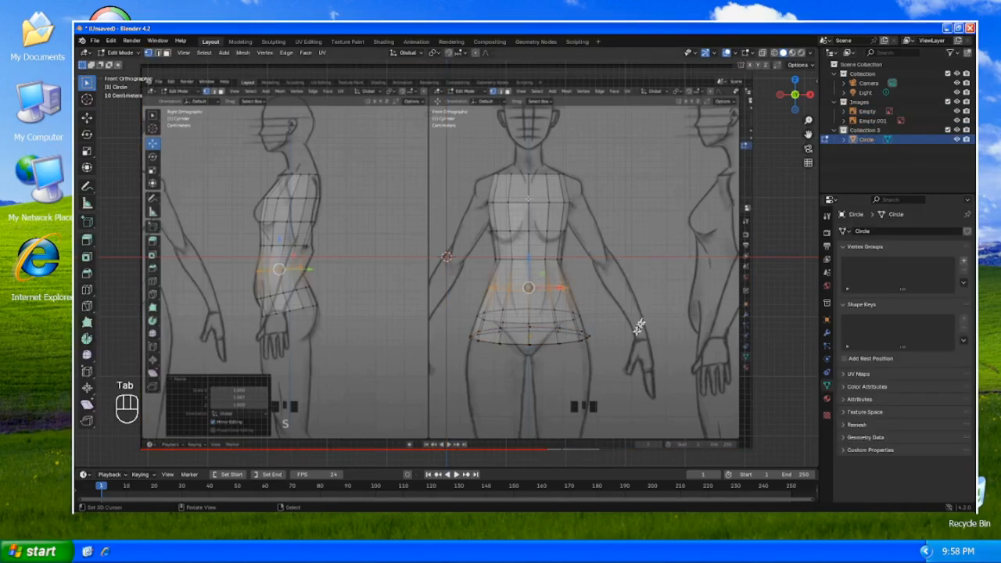
{"action": "key", "text": "g"}
{"action": "left_click", "coordinate": [615, 333], "text": "alt"}
{"action": "key", "text": "g"}
{"action": "left_click", "coordinate": [614, 333]}
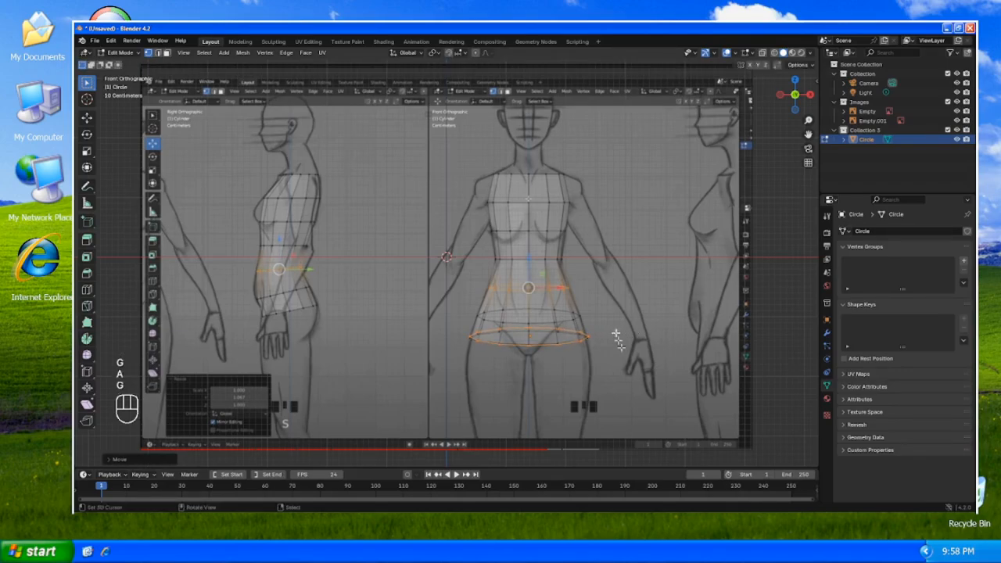
{"action": "scroll", "coordinate": [651, 336], "scroll_direction": "up", "scroll_amount": 3}
{"action": "middle_click_drag", "start_coordinate": [652, 336], "coordinate": [548, 185], "text": "shift"}
{"action": "scroll", "coordinate": [634, 249], "scroll_direction": "up", "scroll_amount": 1}
{"action": "middle_click_drag", "start_coordinate": [631, 244], "coordinate": [595, 324], "text": "shift"}
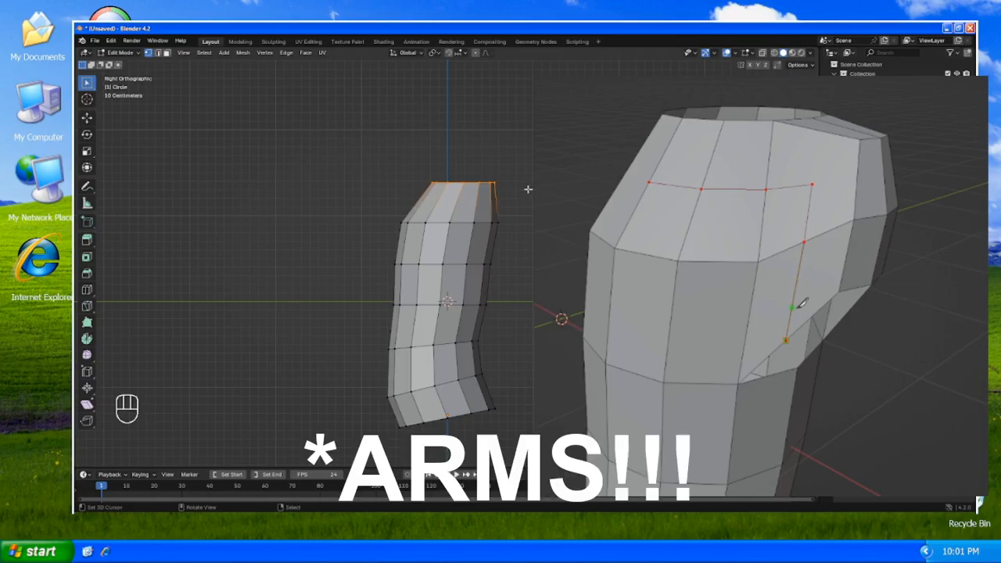
- Select the four middle faces in the top two rows on the torso's +X side and extrude them outward for the shoulder
{"action": "key", "text": "3"}
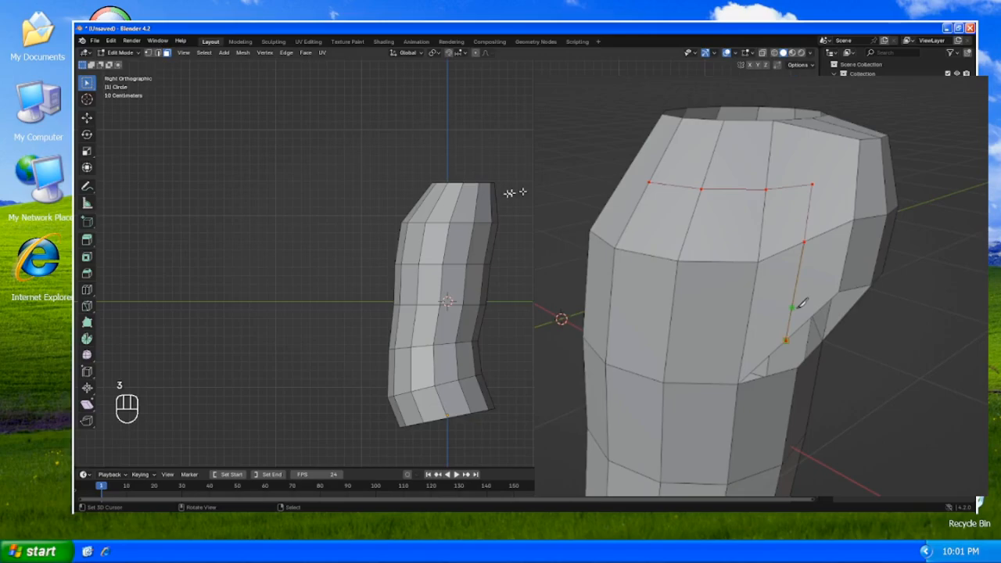
{"action": "right_click", "coordinate": [444, 216]}
{"action": "right_click", "coordinate": [462, 210], "text": "shift"}
{"action": "right_click", "coordinate": [457, 243], "text": "shift"}
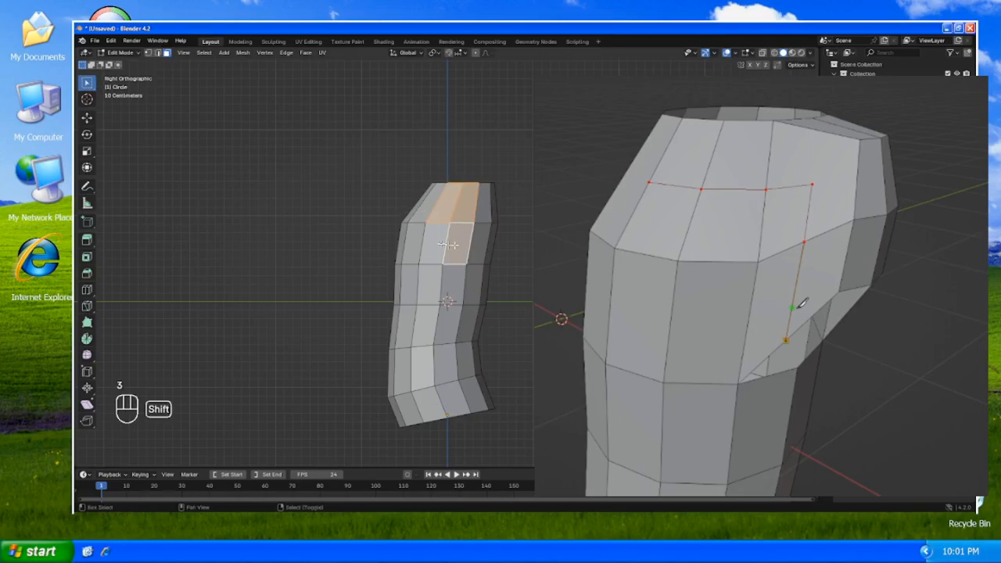
{"action": "right_click", "coordinate": [434, 244], "text": "shift"}
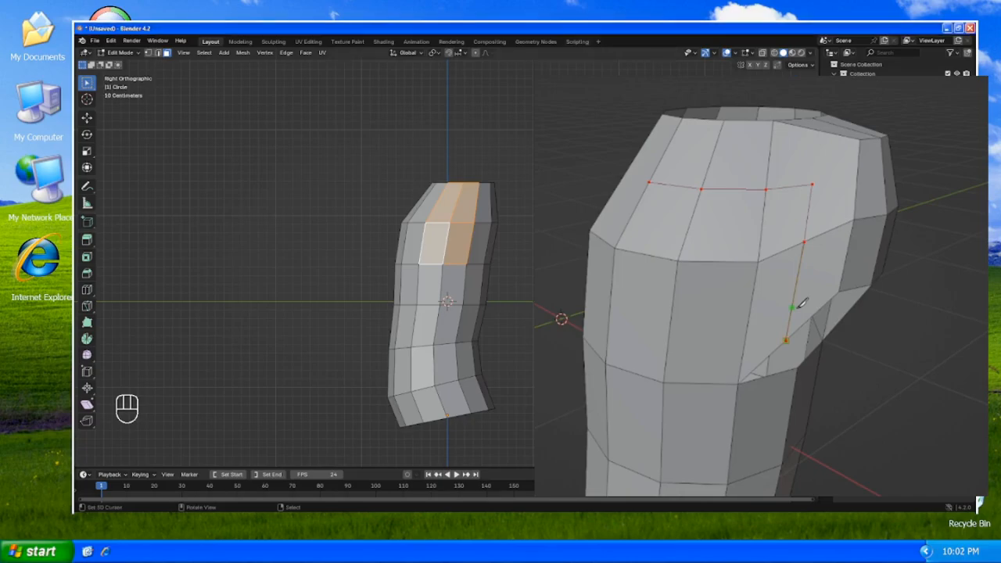
{"action": "key", "text": "KP_1"}
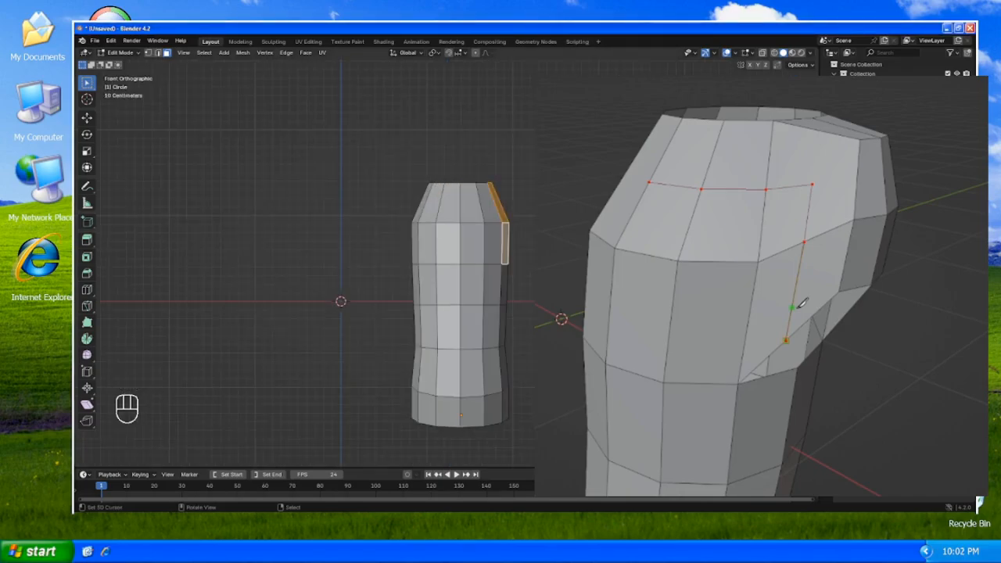
{"action": "key", "text": "e"}
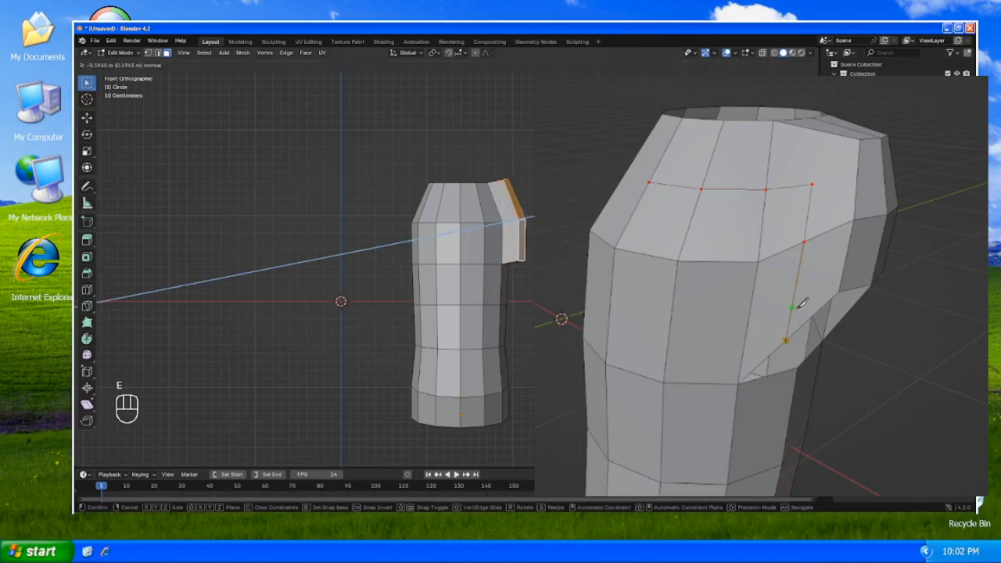
{"action": "left_click", "coordinate": [802, 303]}
- Scale the extruded shoulder faces to about half size, then move them up along Z and about 0.04 m outward along X
{"action": "key", "text": "s"}
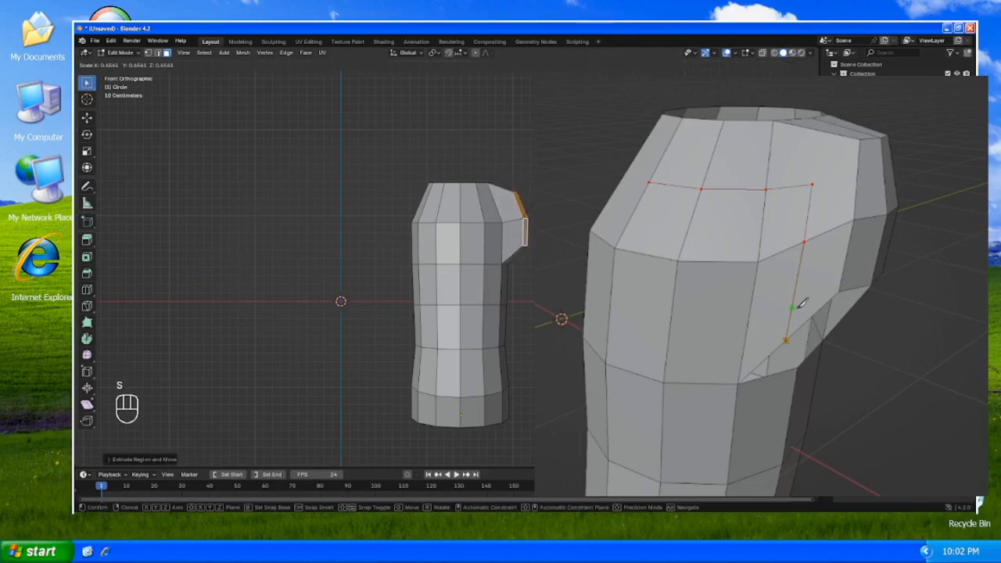
{"action": "left_click", "coordinate": [802, 304]}
{"action": "key", "text": "g"}
{"action": "key", "text": "z"}
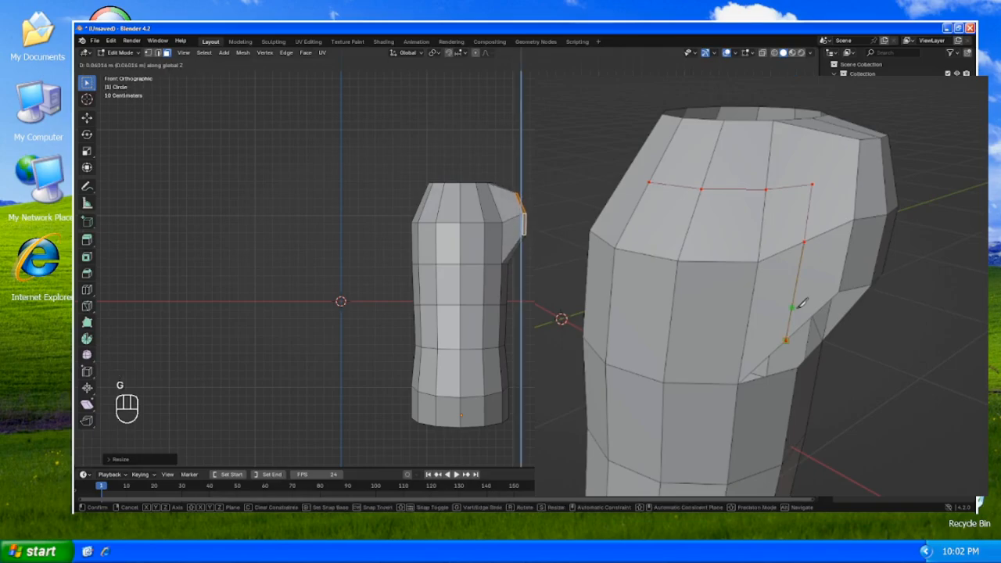
{"action": "left_click", "coordinate": [571, 207]}
{"action": "key", "text": "g"}
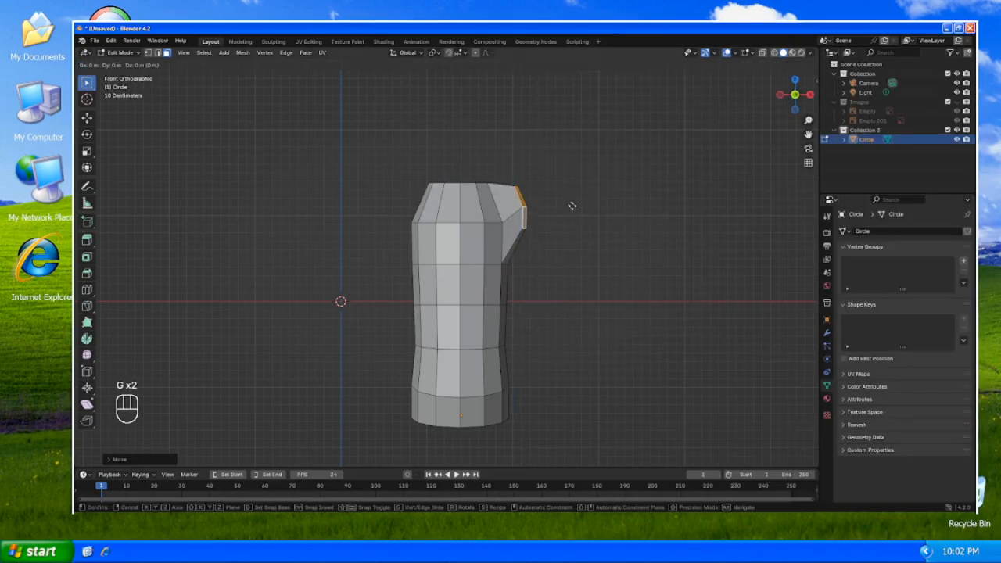
{"action": "key", "text": "x"}
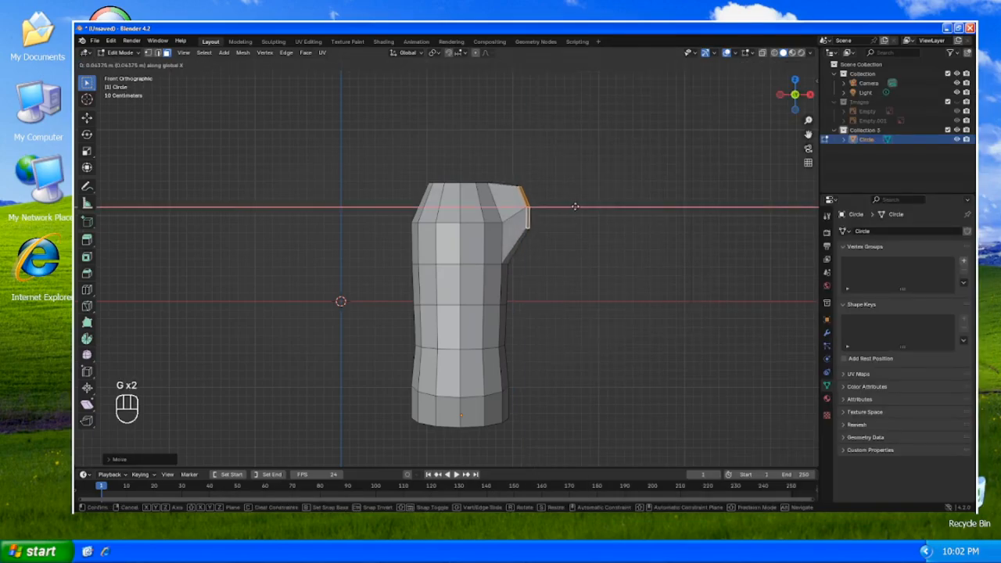
{"action": "left_click", "coordinate": [574, 207]}
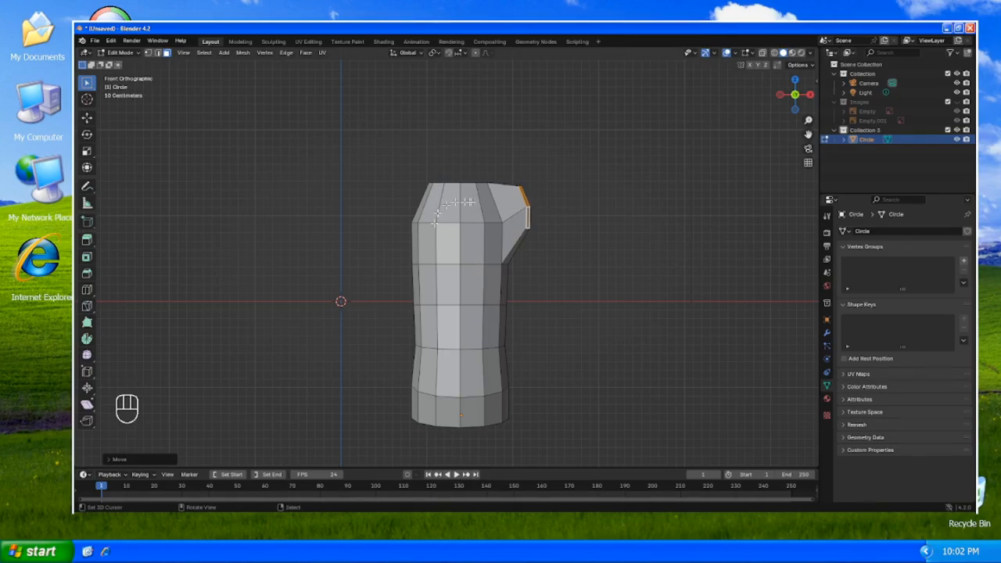
- Delete the two sloping faces on the underside of the shoulder extrusion to open the armpit
{"action": "scroll", "coordinate": [578, 232], "scroll_direction": "up", "scroll_amount": 2}
{"action": "middle_click_drag", "start_coordinate": [578, 226], "coordinate": [500, 220]}
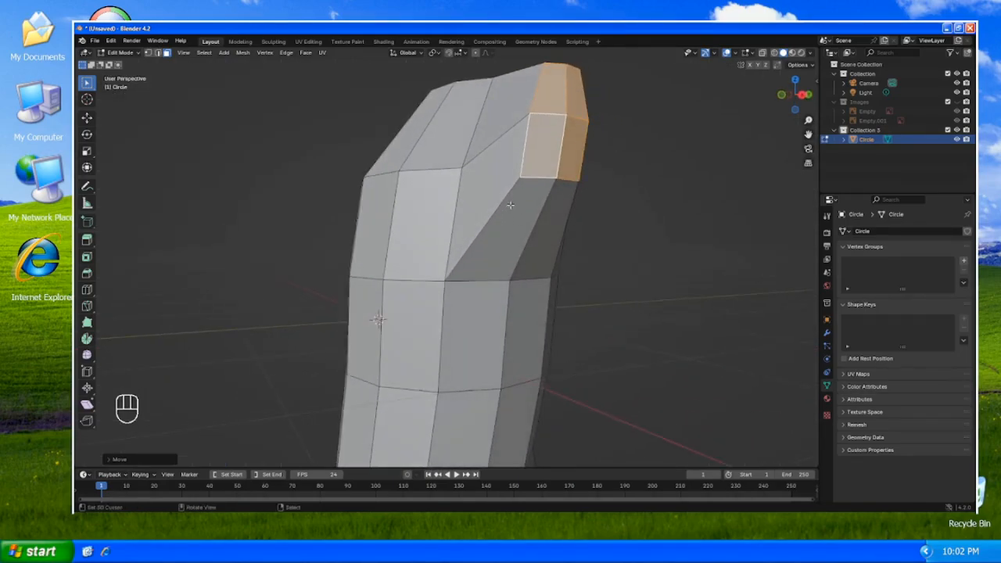
{"action": "left_click", "coordinate": [510, 205]}
{"action": "left_click", "coordinate": [549, 226], "text": "shift"}
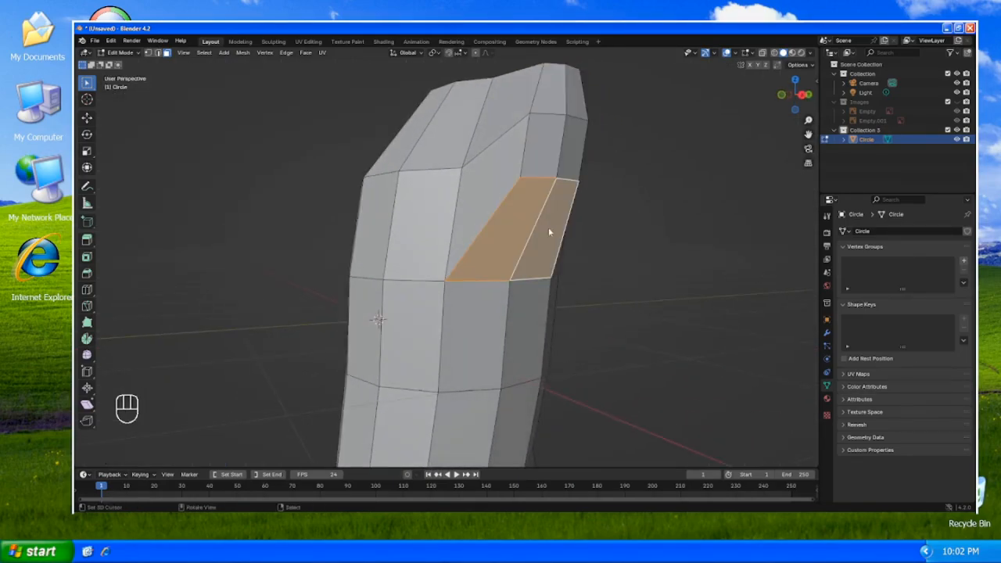
{"action": "key", "text": "x"}
{"action": "left_click", "coordinate": [550, 248]}
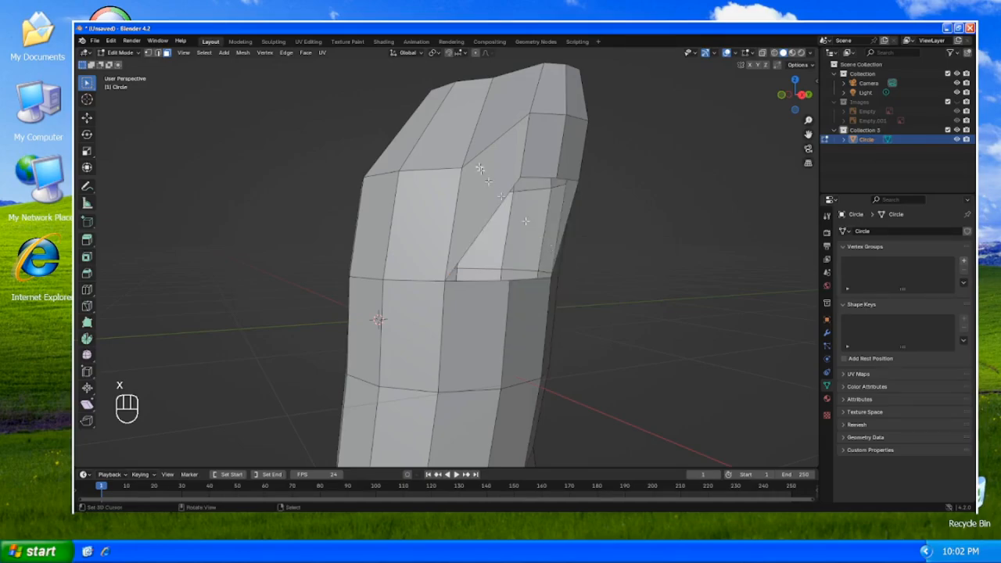
{"action": "middle_click_drag", "start_coordinate": [480, 169], "coordinate": [498, 187]}
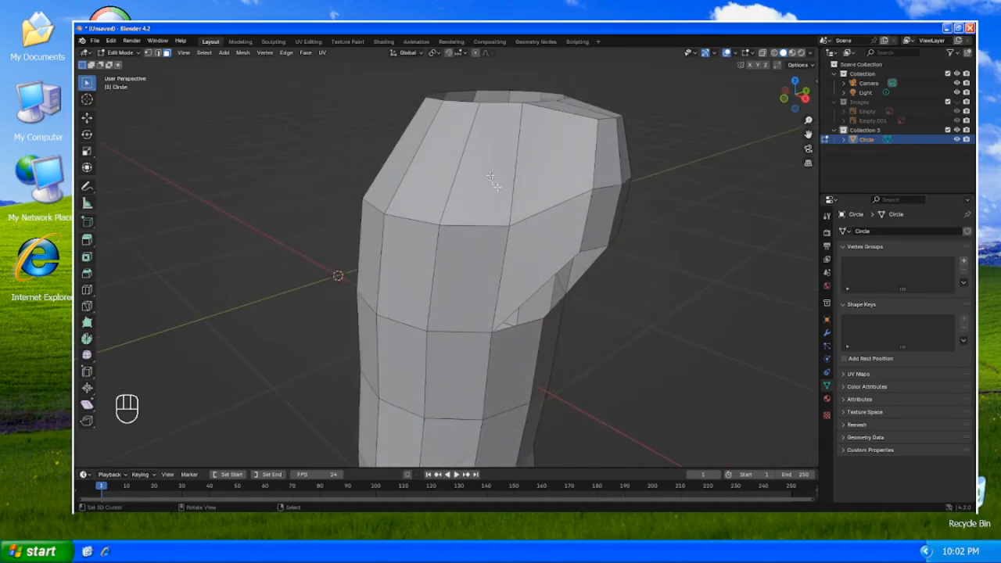
{"action": "key", "text": "k"}
{"action": "key", "text": "shift"}
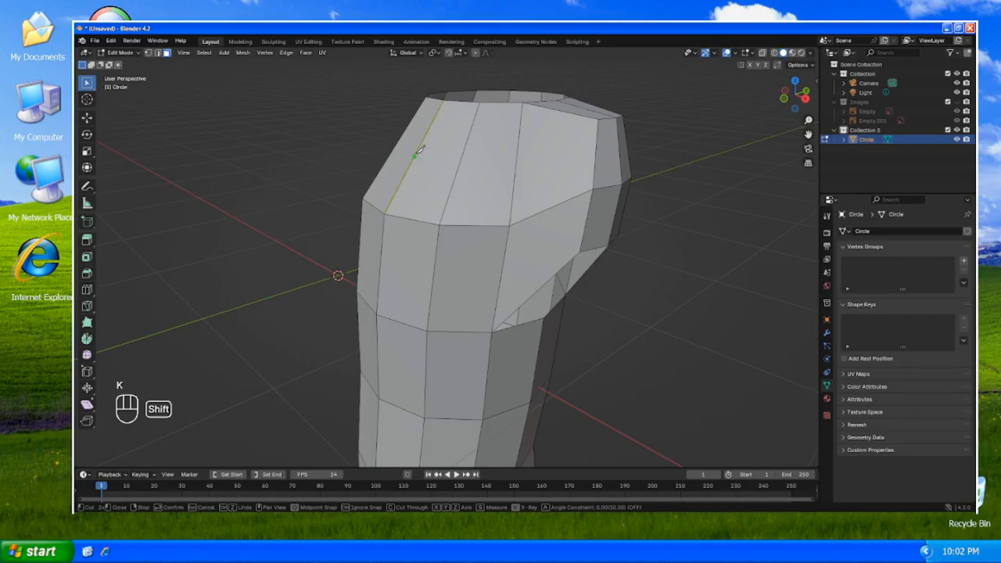
{"action": "left_click", "coordinate": [415, 156]}
{"action": "left_click", "coordinate": [462, 162]}
{"action": "left_click", "coordinate": [536, 161]}
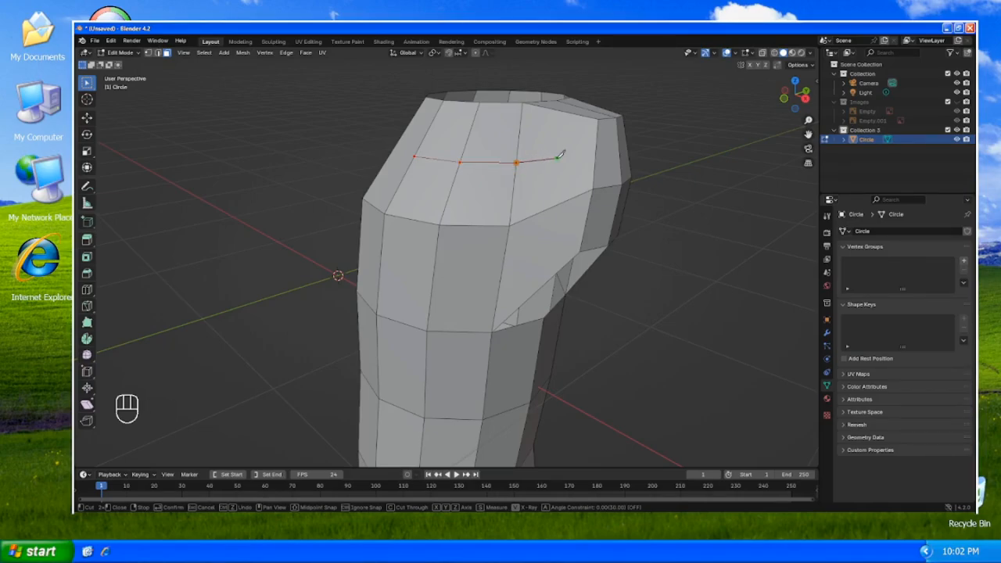
{"action": "left_click", "coordinate": [557, 158]}
{"action": "key", "text": "shift"}
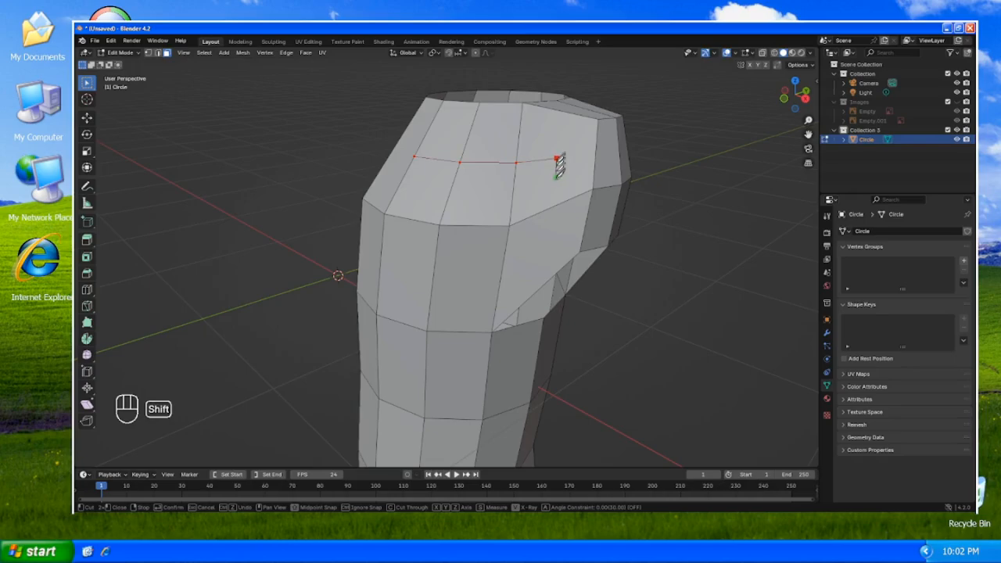
{"action": "left_click", "coordinate": [551, 208]}
{"action": "left_click", "coordinate": [552, 272], "text": "shift"}
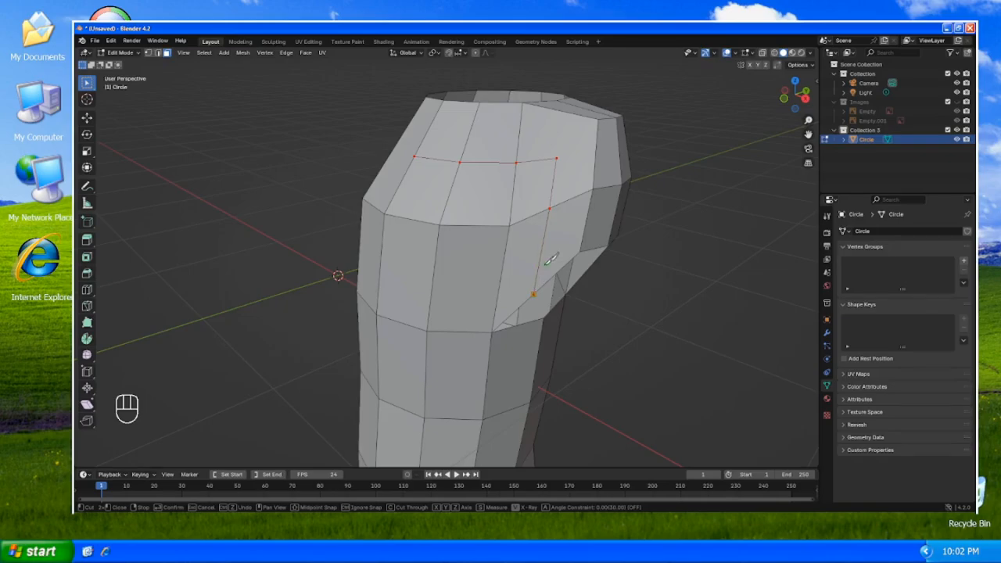
{"action": "key", "text": "Return"}
- In front view, knife a cut from the upper chest's centre edge across to the shoulder and down to the armpit's sloping edge
{"action": "key", "text": "KP_1"}
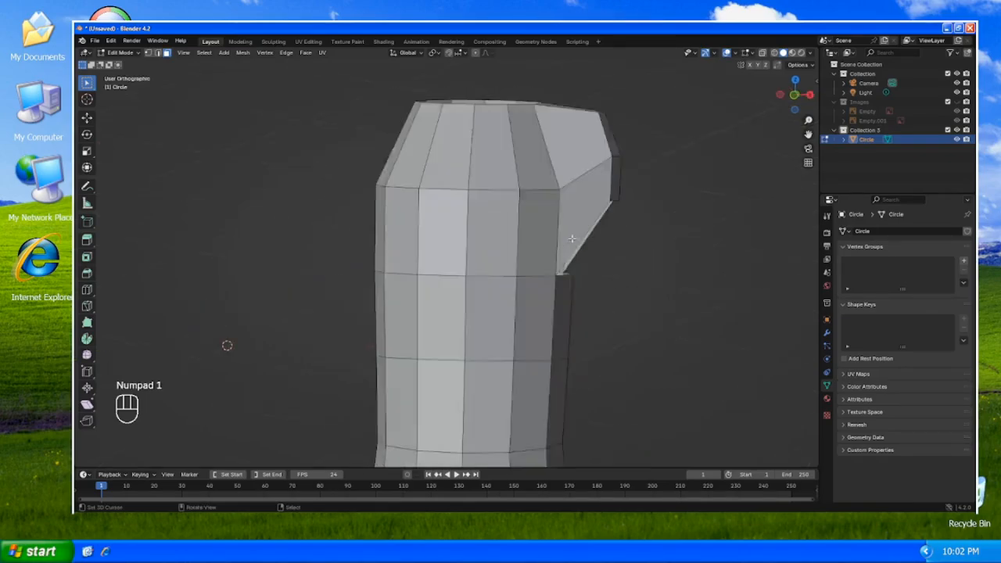
{"action": "key", "text": "k"}
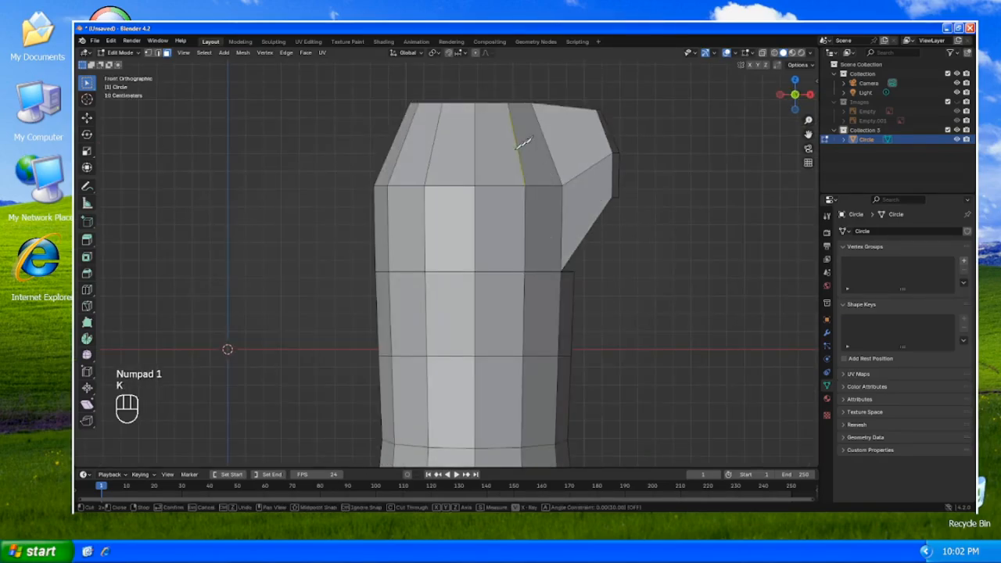
{"action": "left_click", "coordinate": [477, 143]}
{"action": "left_click", "coordinate": [574, 135], "text": "shift"}
{"action": "left_click", "coordinate": [586, 168], "text": "shift"}
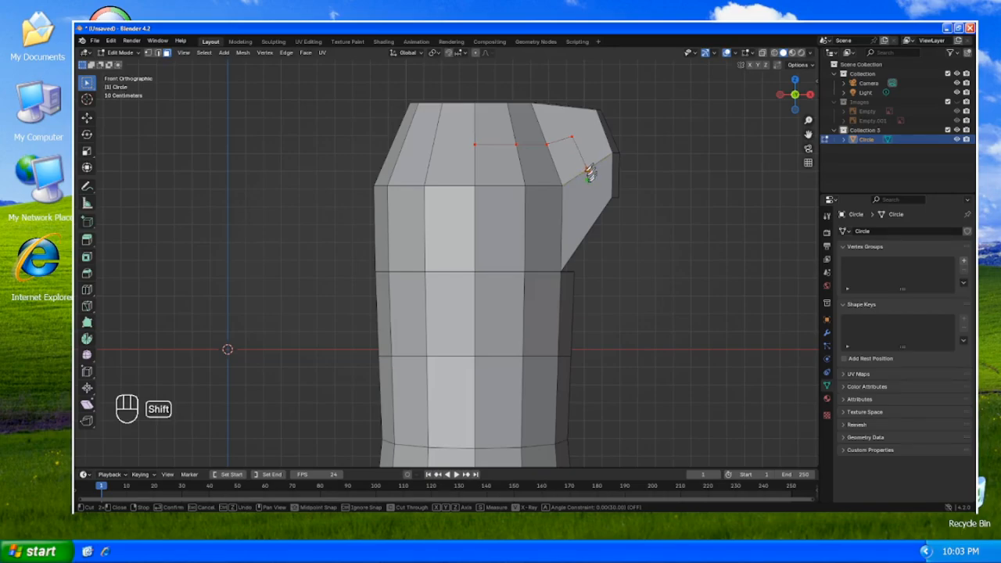
{"action": "left_click", "coordinate": [586, 233], "text": "shift"}
{"action": "key", "text": "Return"}
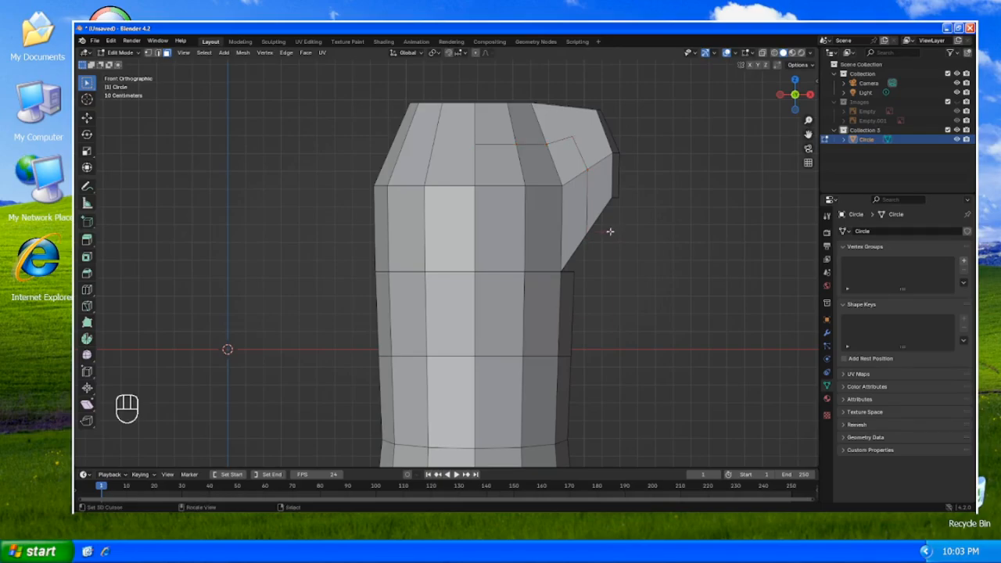
- Connect the corner vertex of the knife cut to the shoulder's upper outer corner vertex on the front and back
{"action": "middle_click_drag", "start_coordinate": [727, 163], "coordinate": [693, 173]}
{"action": "key", "text": "1"}
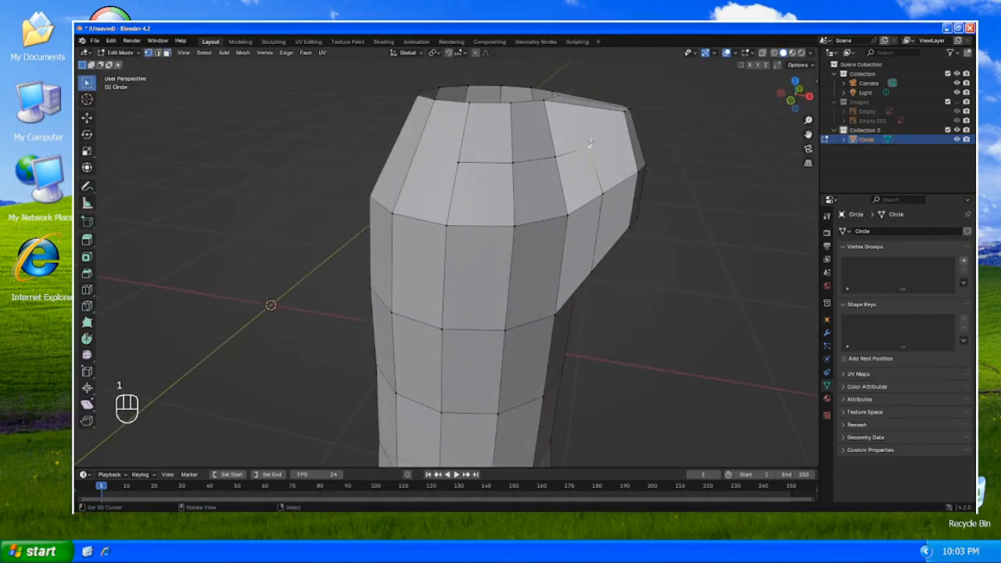
{"action": "left_click", "coordinate": [622, 116], "text": "shift"}
{"action": "key", "text": "j"}
{"action": "middle_click_drag", "start_coordinate": [638, 126], "coordinate": [519, 123]}
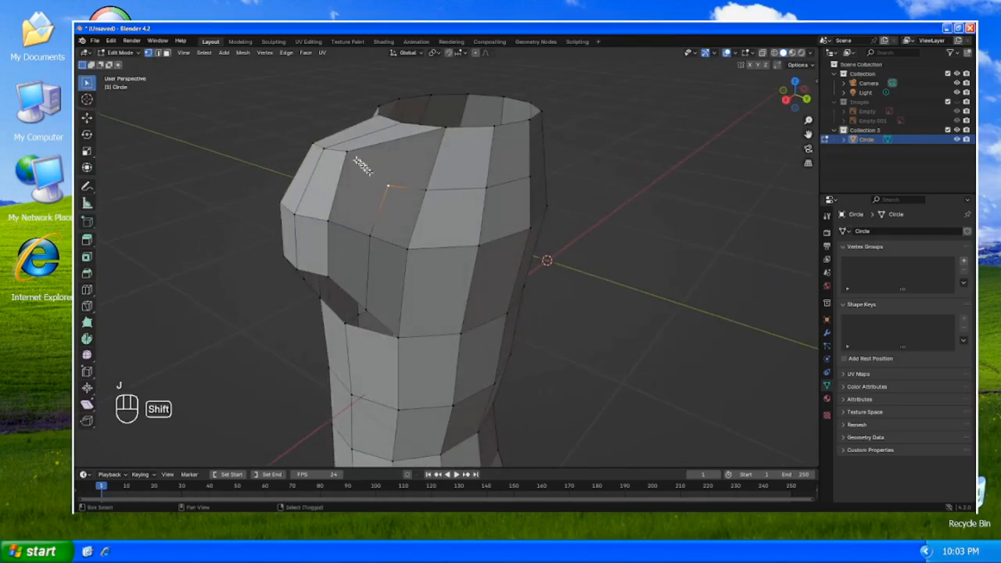
{"action": "middle_click_drag", "start_coordinate": [418, 190], "coordinate": [559, 186]}
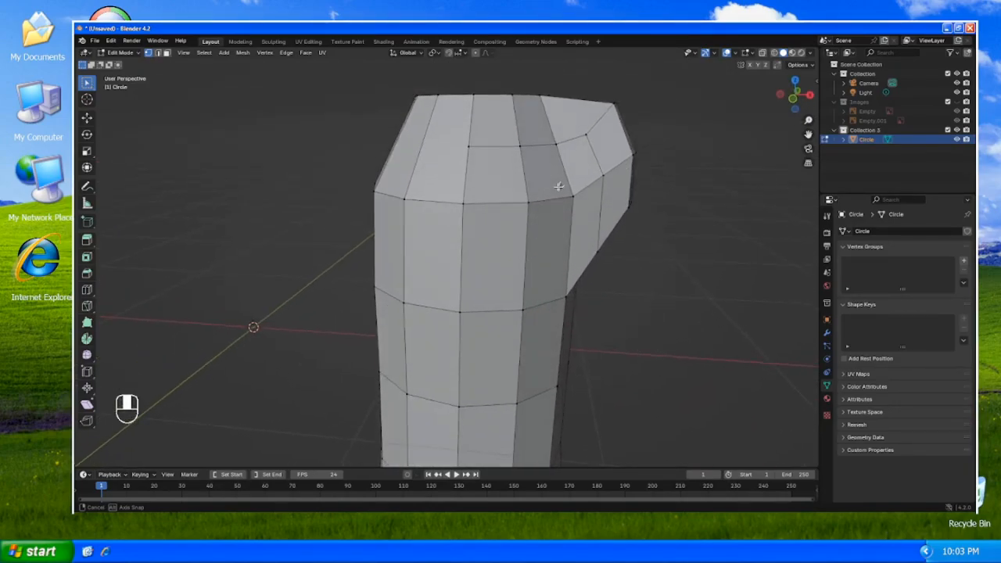
{"action": "middle_click_drag", "start_coordinate": [666, 221], "coordinate": [610, 179]}
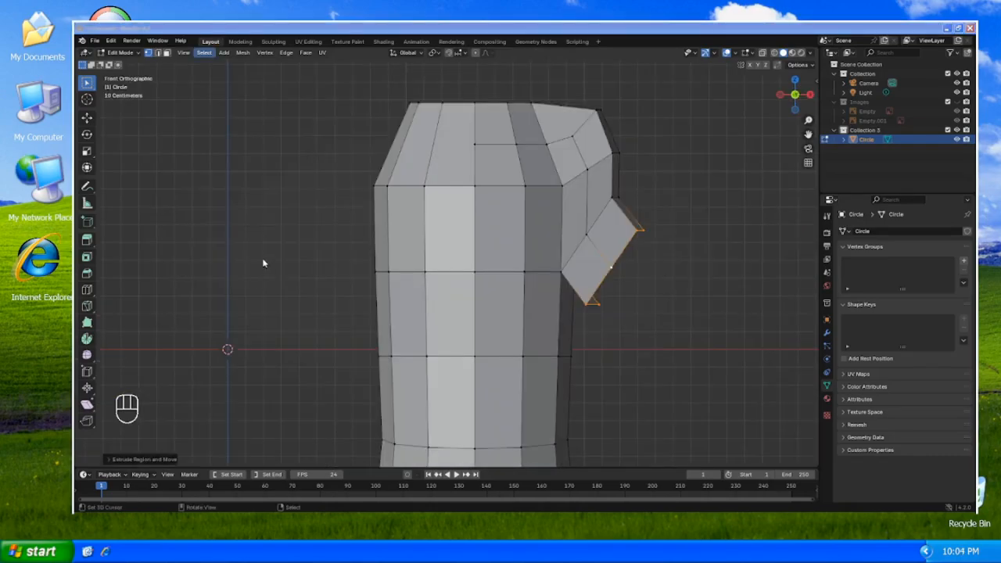
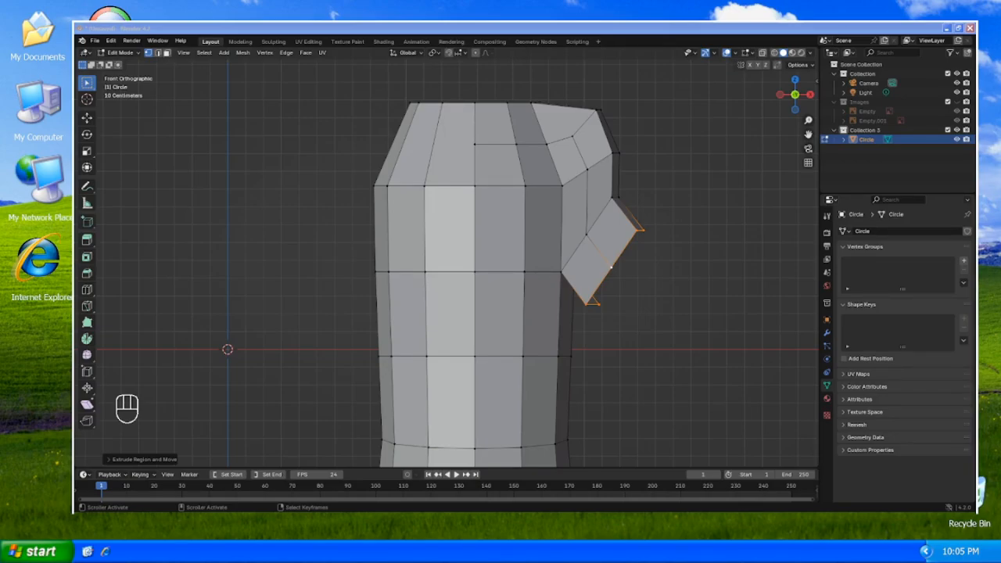
- Round the extruded arm-opening loop with the Circle operation and scale the loop down slightly
{"action": "key", "text": "w"}
{"action": "mouse_move", "coordinate": [676, 244]}
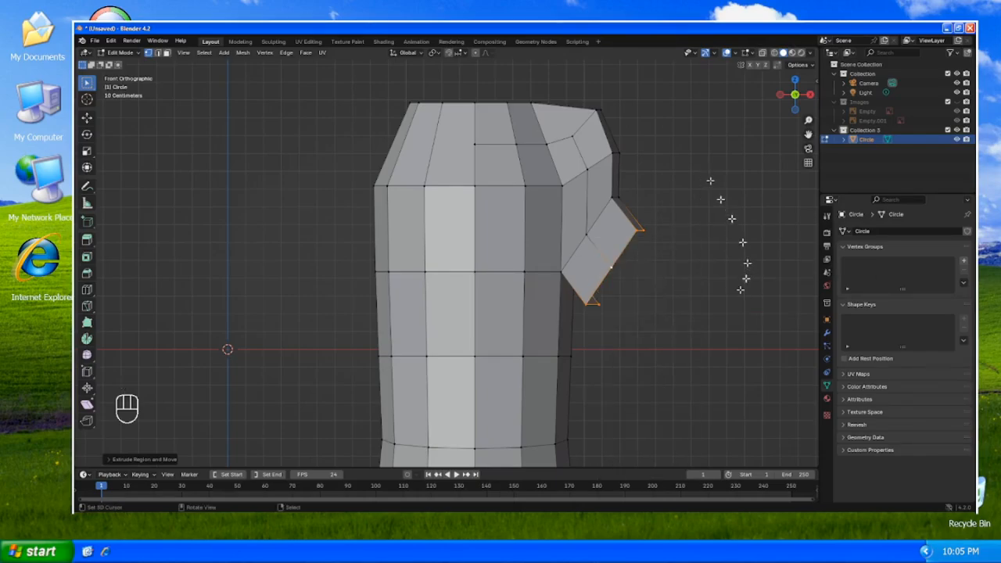
{"action": "key", "text": "q"}
{"action": "left_click", "coordinate": [707, 335]}
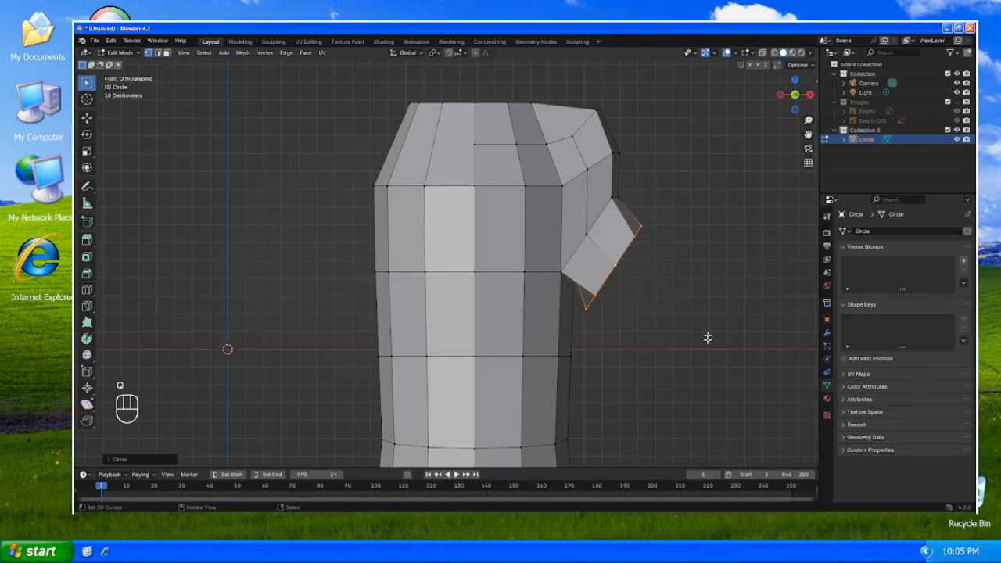
{"action": "middle_click_drag", "start_coordinate": [707, 337], "coordinate": [657, 366]}
{"action": "key", "text": "s"}
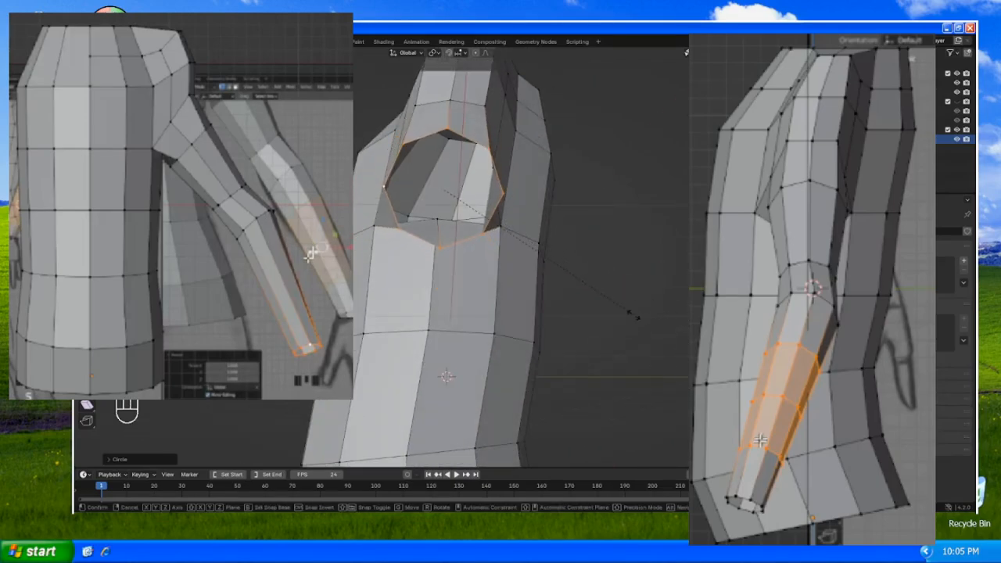
{"action": "left_click", "coordinate": [626, 318]}
{"action": "middle_click_drag", "start_coordinate": [625, 317], "coordinate": [661, 342]}
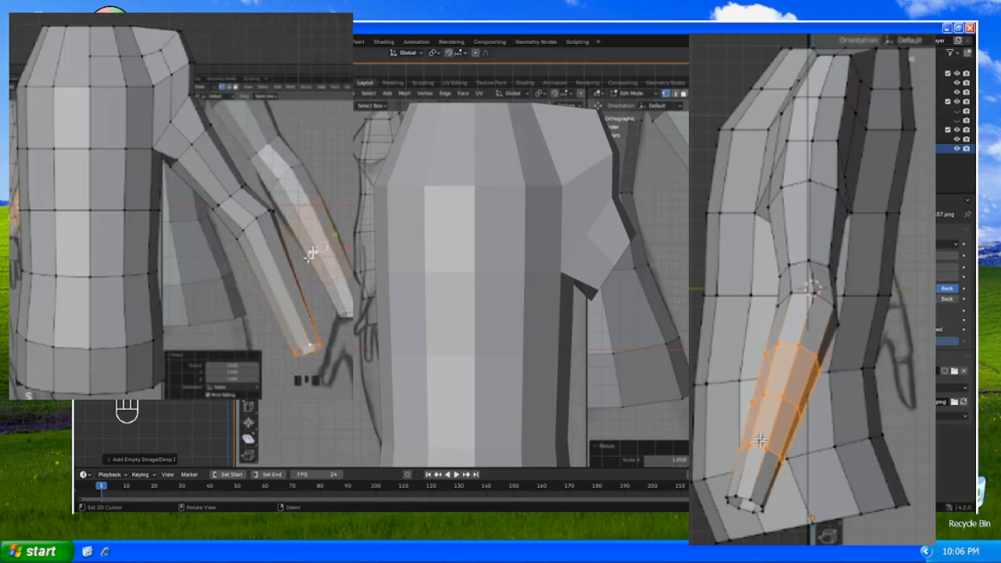
- Move the new arm reference image into the Images collection, shift it down and further along +X, and reselect the torso
{"action": "key", "text": "m"}
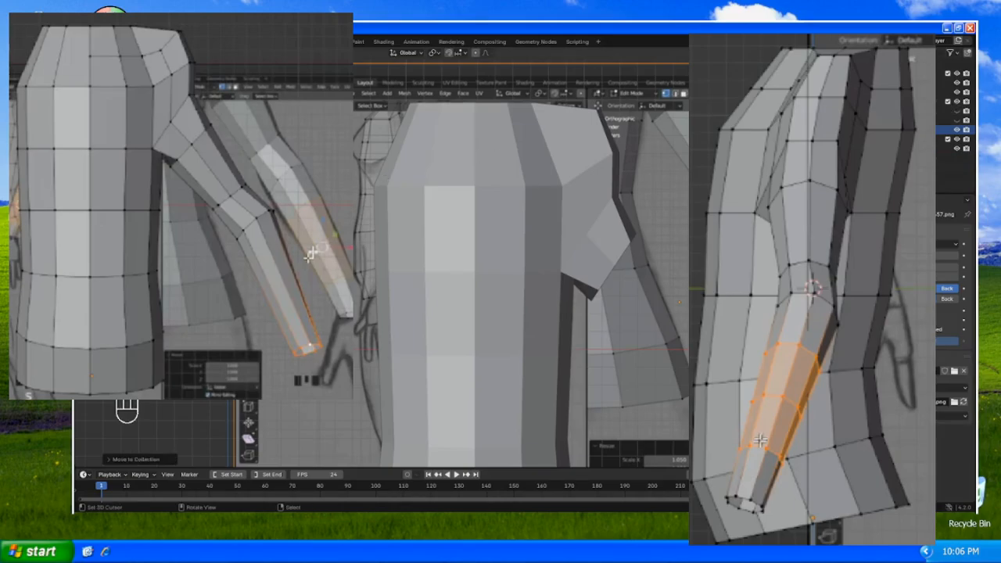
{"action": "scroll", "coordinate": [601, 243], "scroll_direction": "down", "scroll_amount": 3}
{"action": "key", "text": "g"}
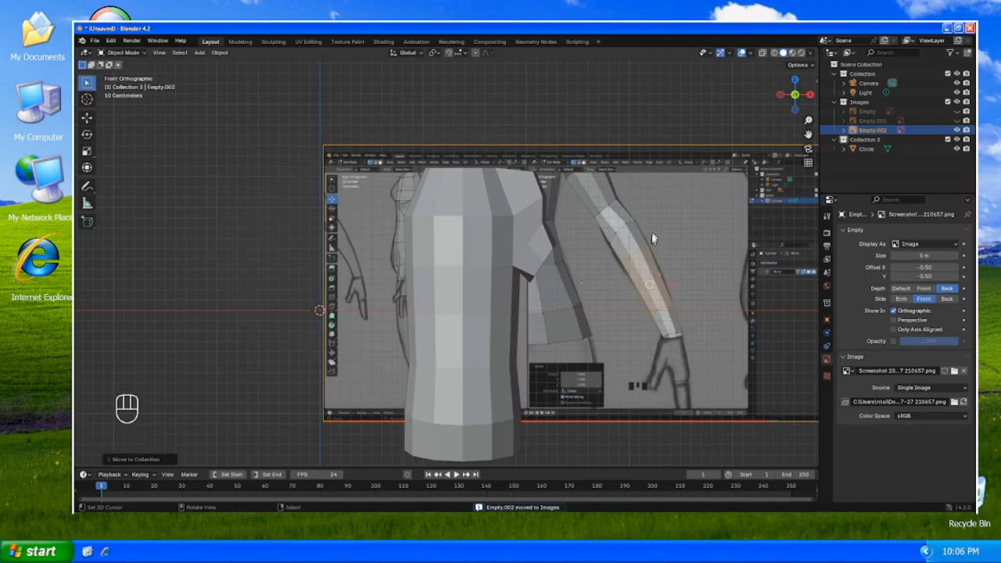
{"action": "left_click", "coordinate": [690, 251]}
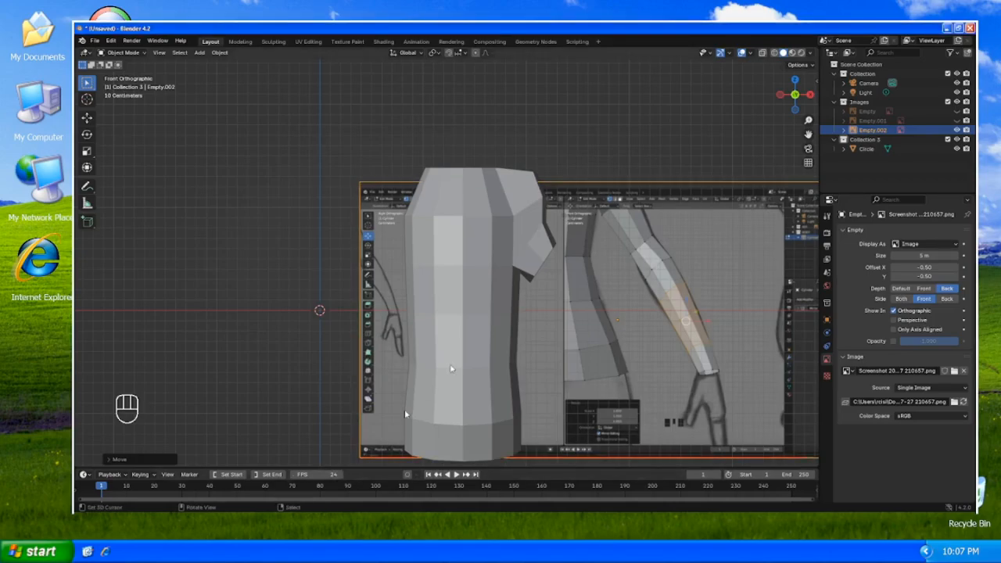
{"action": "left_click", "coordinate": [545, 260]}
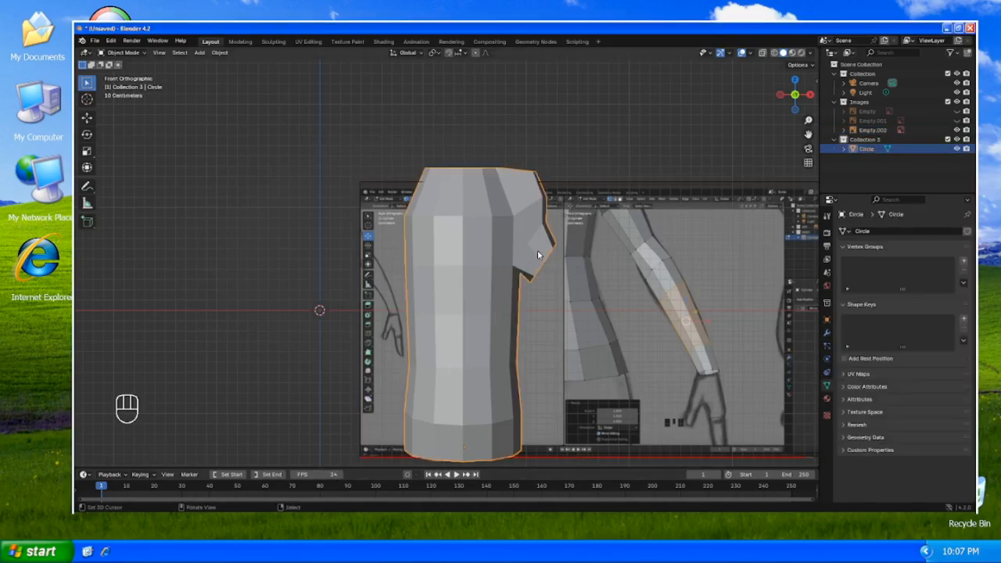
{"action": "key", "text": "Tab"}
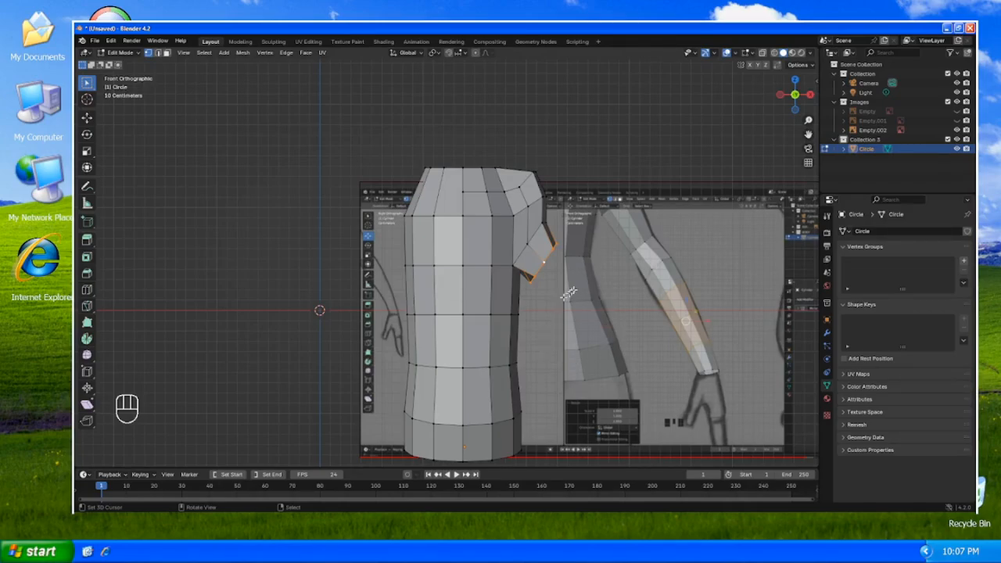
{"action": "key", "text": "e"}
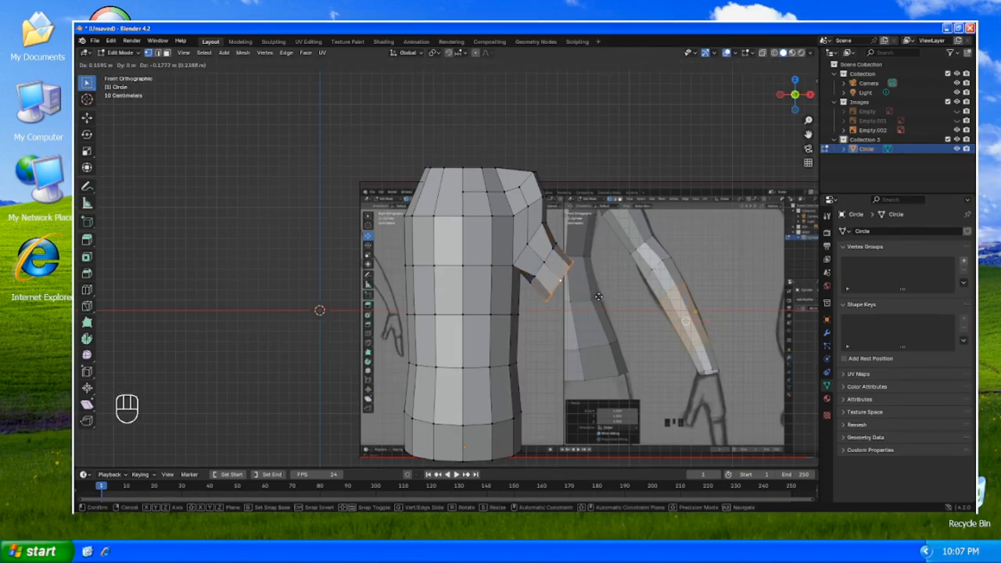
{"action": "key", "text": "ctrl+z"}
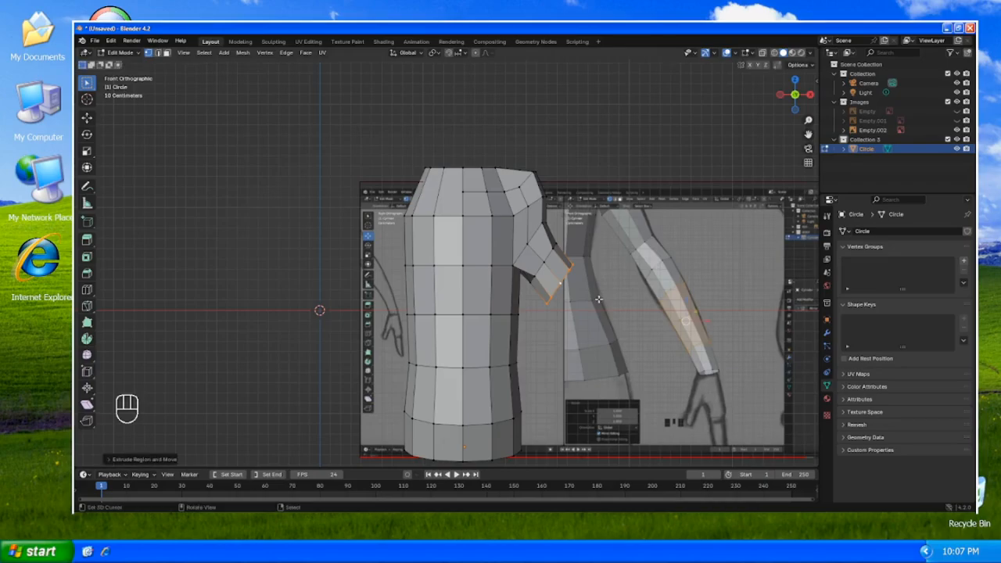
{"action": "key", "text": "Tab"}
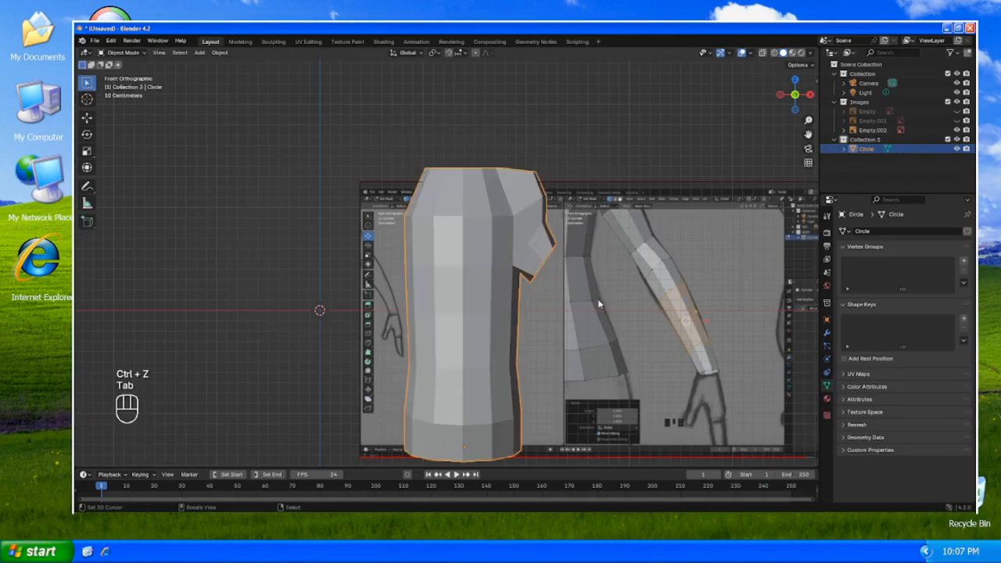
- Move the arm reference image about 0.4 m along -X and 0.2 m down, and scale it up slightly
{"action": "left_click", "coordinate": [710, 308]}
{"action": "key", "text": "g"}
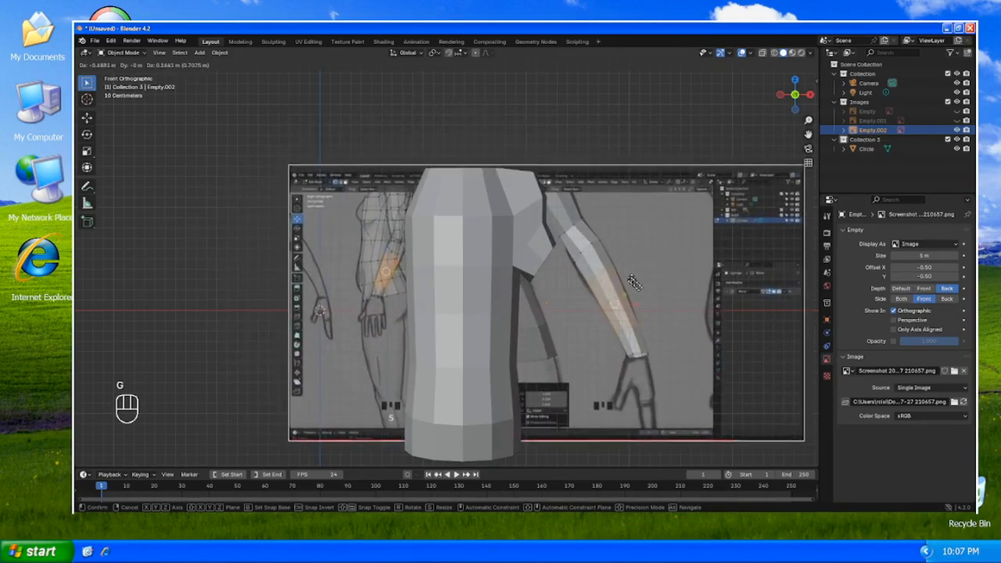
{"action": "left_click", "coordinate": [668, 331]}
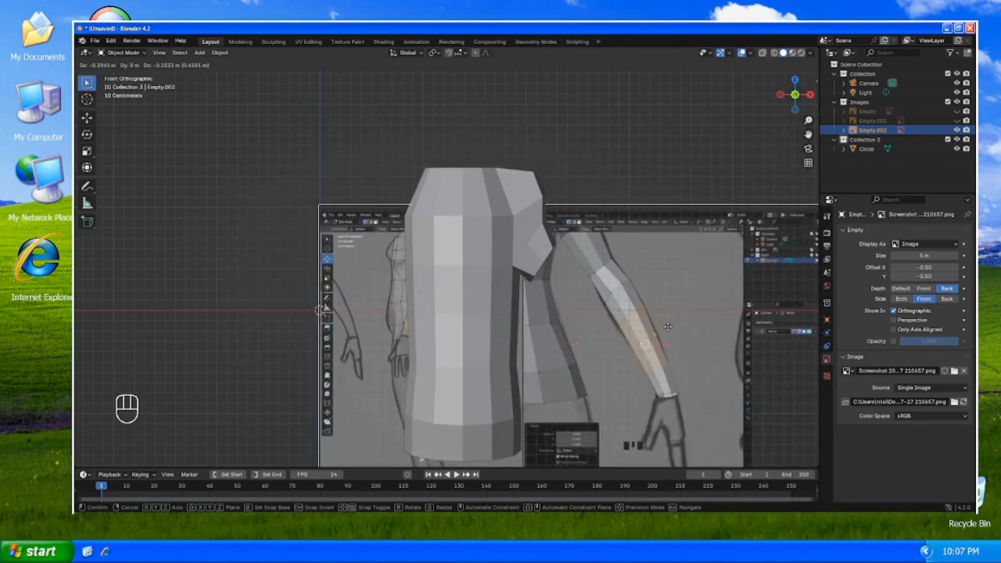
{"action": "key", "text": "s"}
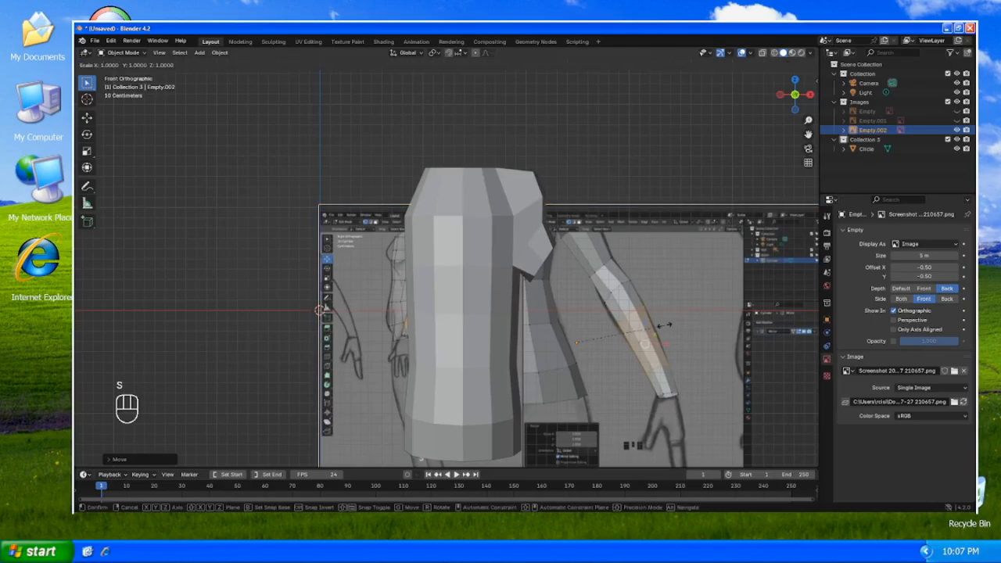
{"action": "left_click", "coordinate": [677, 325]}
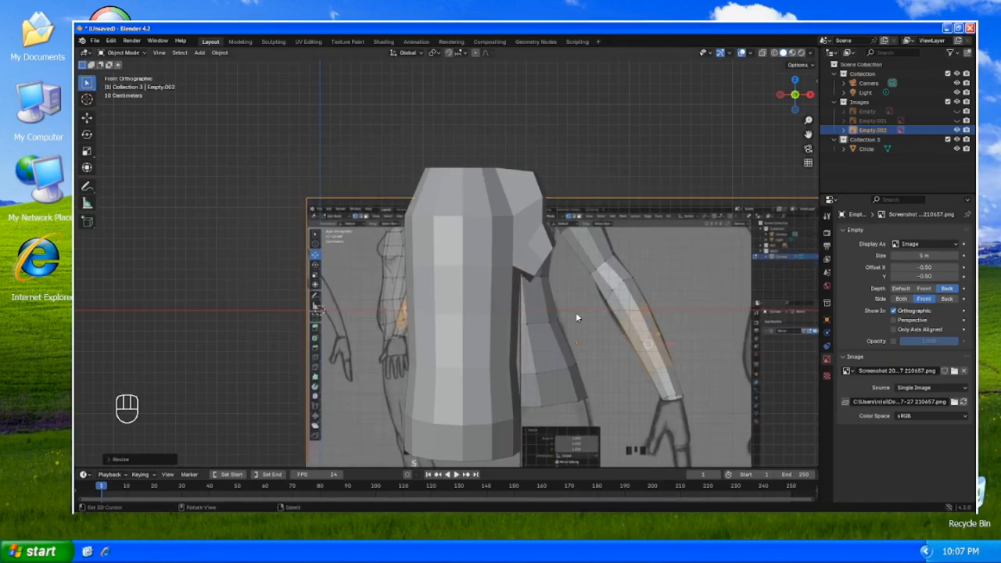
- In front view, extrude the torso's arm-opening loop about 0.35 m down and outward as the upper arm, and scale its end to about 0.82
{"action": "middle_click_drag", "start_coordinate": [576, 312], "coordinate": [529, 339]}
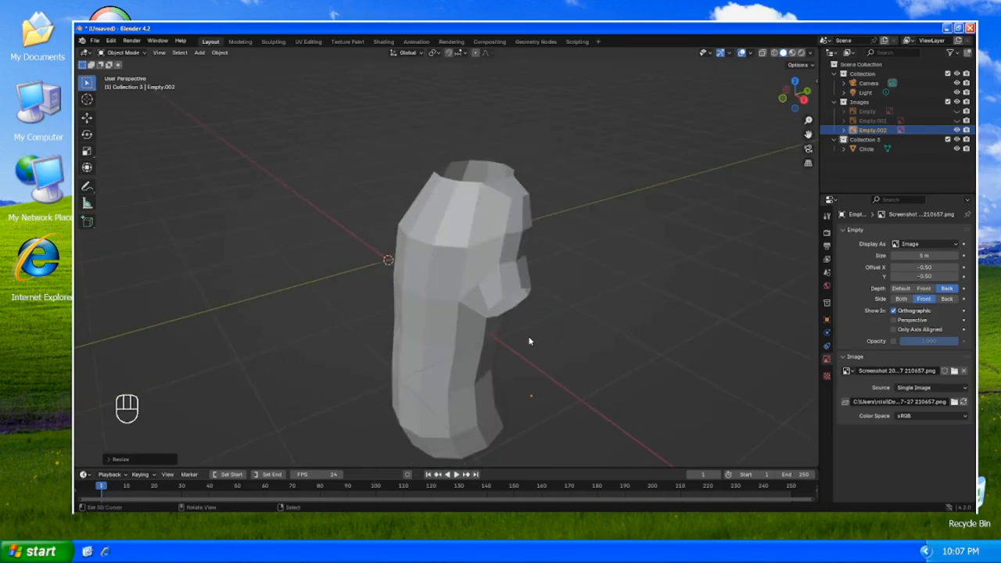
{"action": "key", "text": "KP_2"}
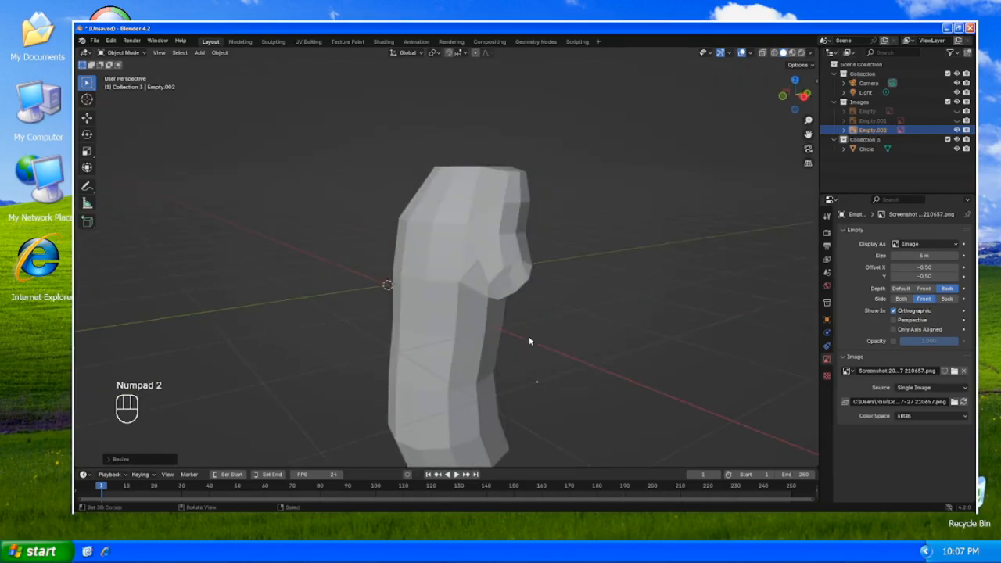
{"action": "key", "text": "KP_1"}
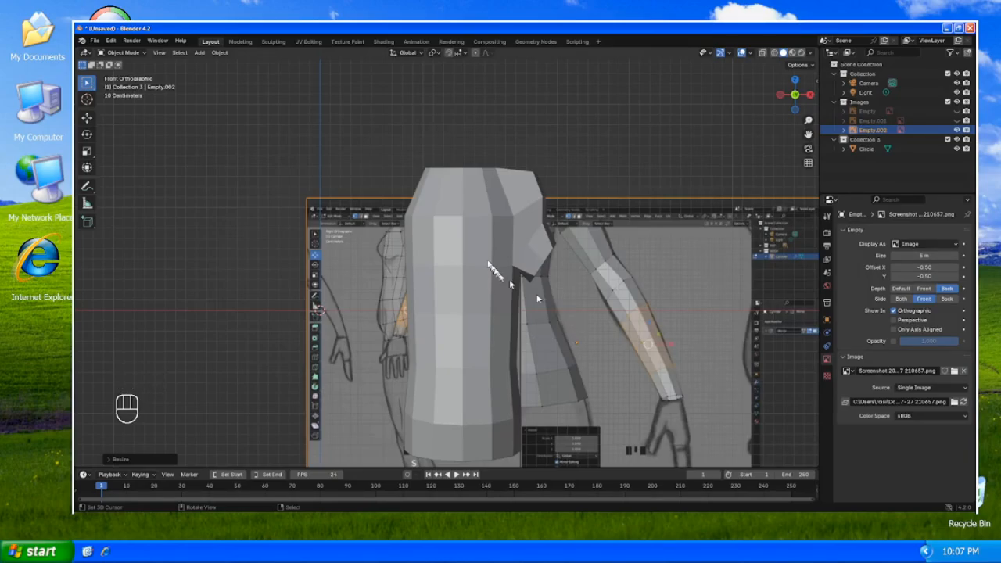
{"action": "left_click", "coordinate": [485, 262]}
{"action": "key", "text": "Tab"}
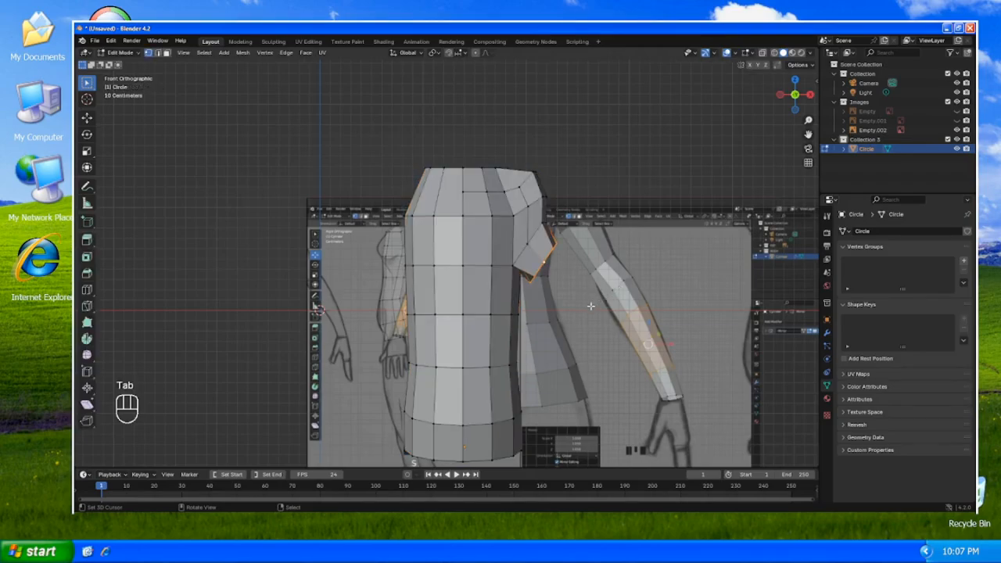
{"action": "key", "text": "e"}
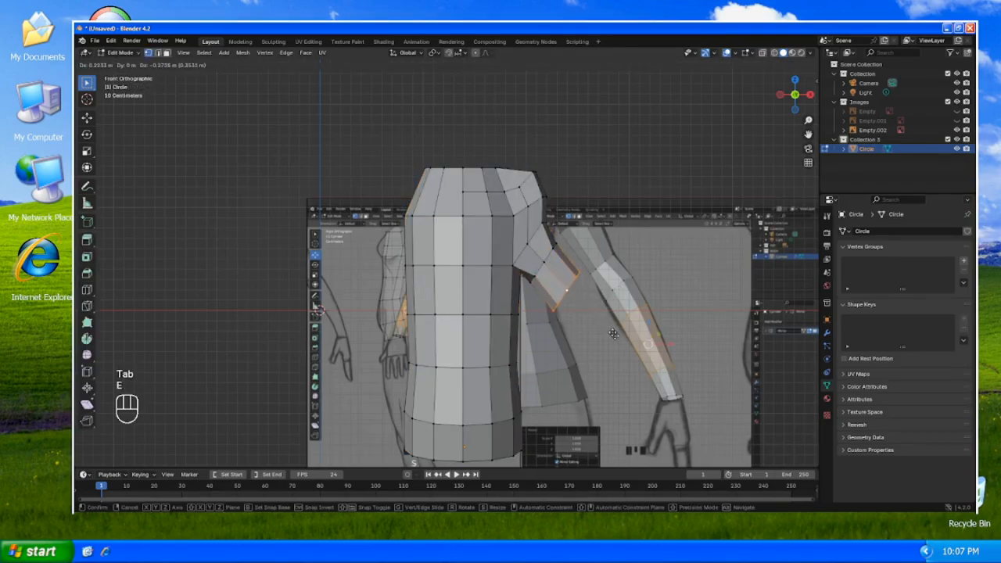
{"action": "left_click", "coordinate": [613, 334]}
{"action": "key", "text": "s"}
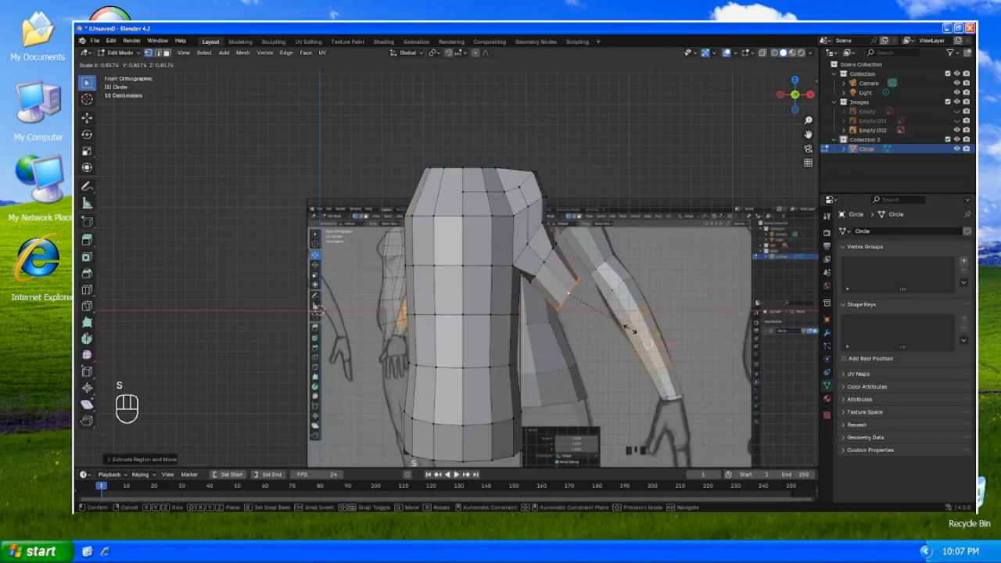
{"action": "left_click", "coordinate": [629, 328]}
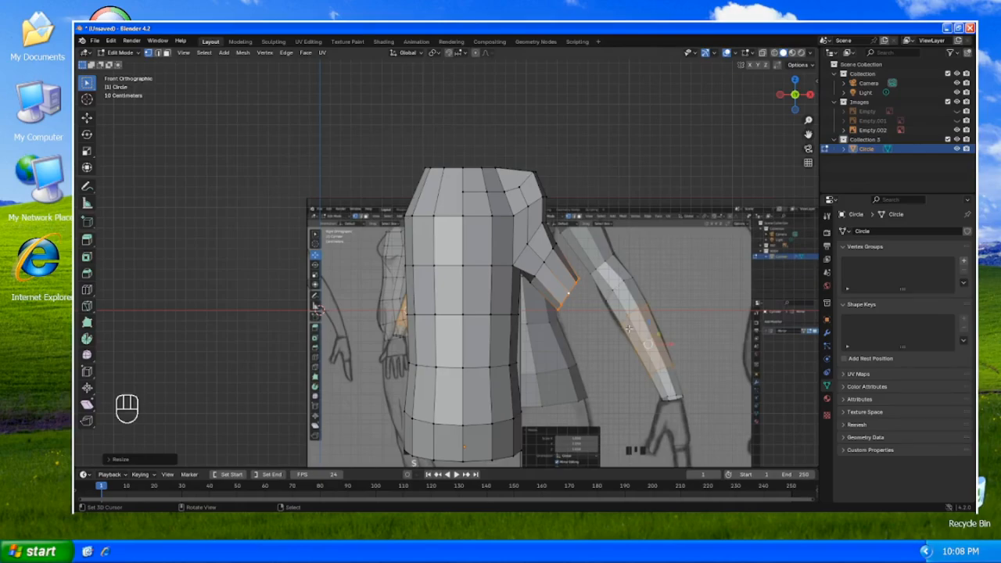
- Extrude a short elbow section further down and outward from the upper arm, and rotate its end loop slightly towards the forearm direction
{"action": "key", "text": "e"}
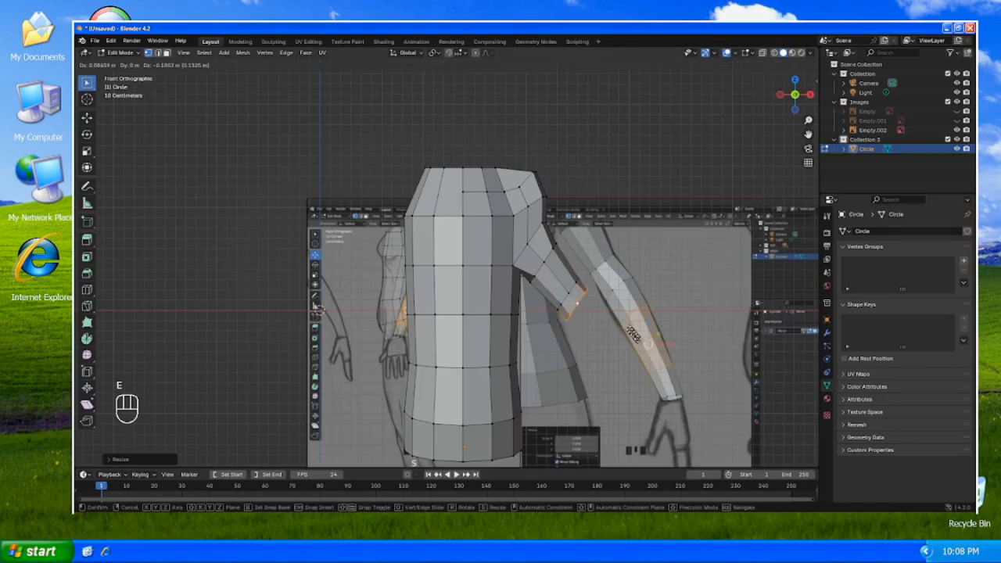
{"action": "left_click", "coordinate": [646, 346]}
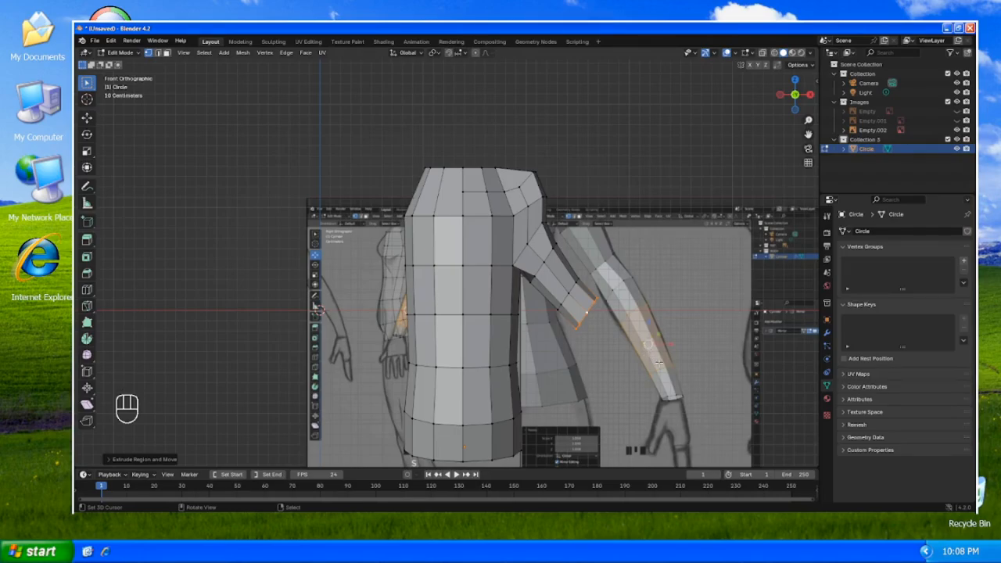
{"action": "key", "text": "r"}
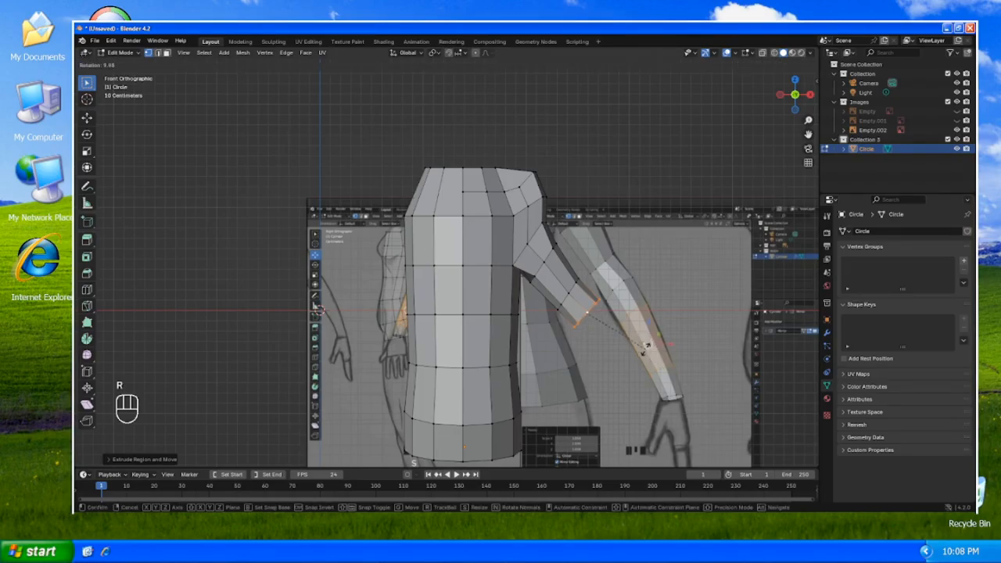
{"action": "left_click", "coordinate": [640, 354]}
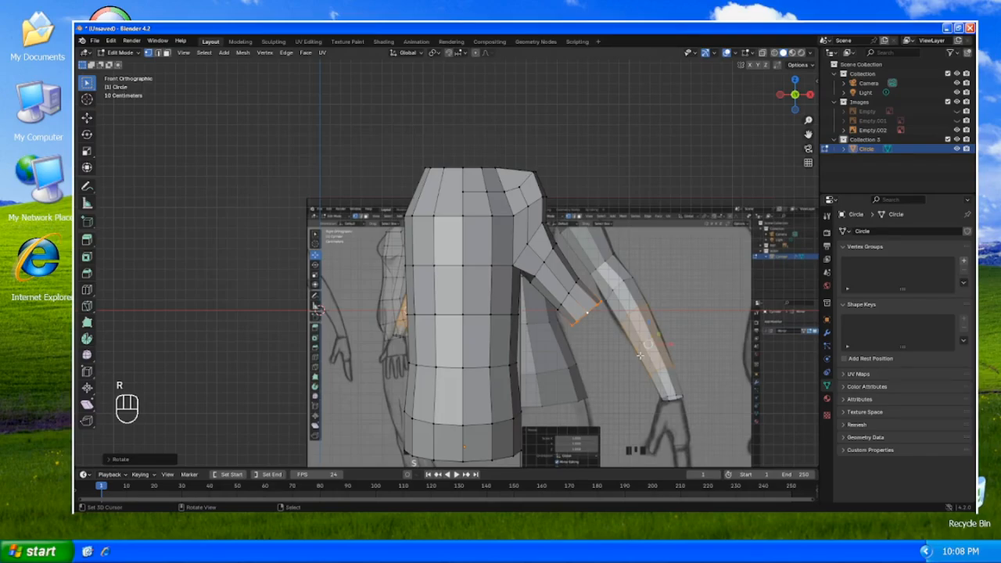
- Extrude the forearm about 1.19 m down and outward to the wrist, and scale the wrist loop down
{"action": "key", "text": "e"}
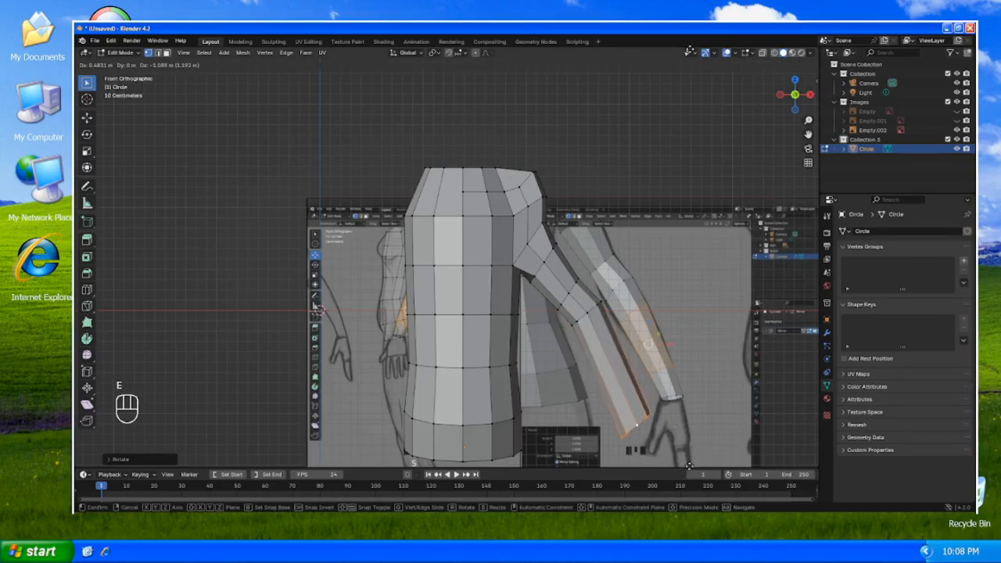
{"action": "left_click", "coordinate": [689, 466]}
{"action": "key", "text": "s"}
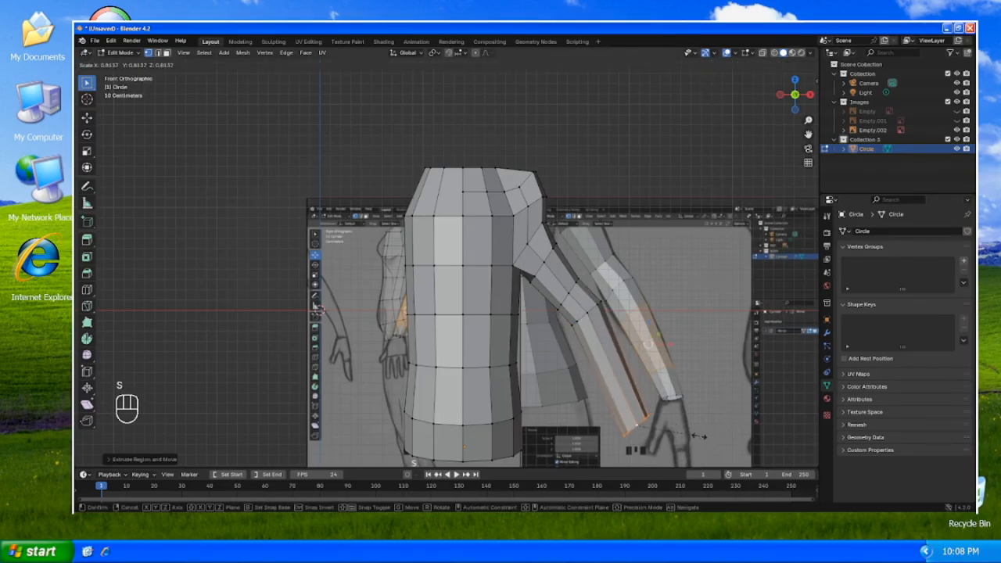
{"action": "left_click", "coordinate": [635, 387]}
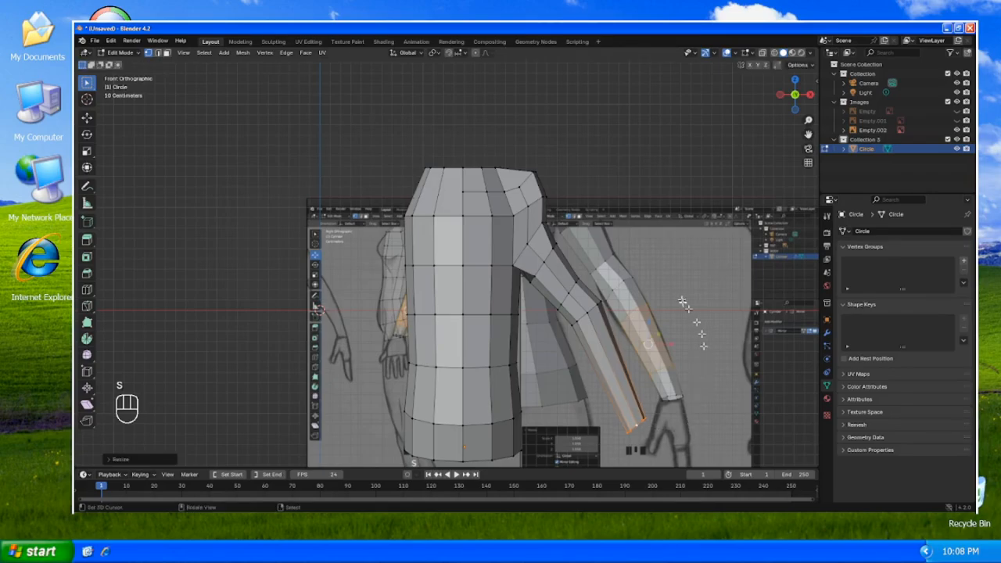
- In Object Mode front view, add the bent-arm reference image 210518 from outside and move it beside the torso's modelled arm
{"action": "middle_click_drag", "start_coordinate": [683, 302], "coordinate": [673, 290]}
{"action": "key", "text": "KP_1"}
{"action": "key", "text": "Tab"}
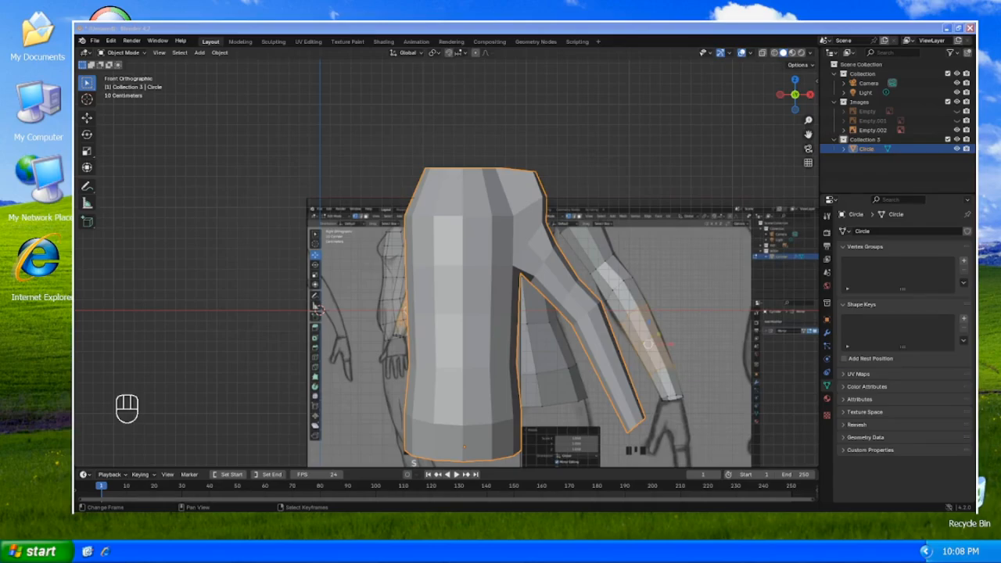
{"action": "left_click_drag", "start_coordinate": [282, 485], "coordinate": [434, 106]}
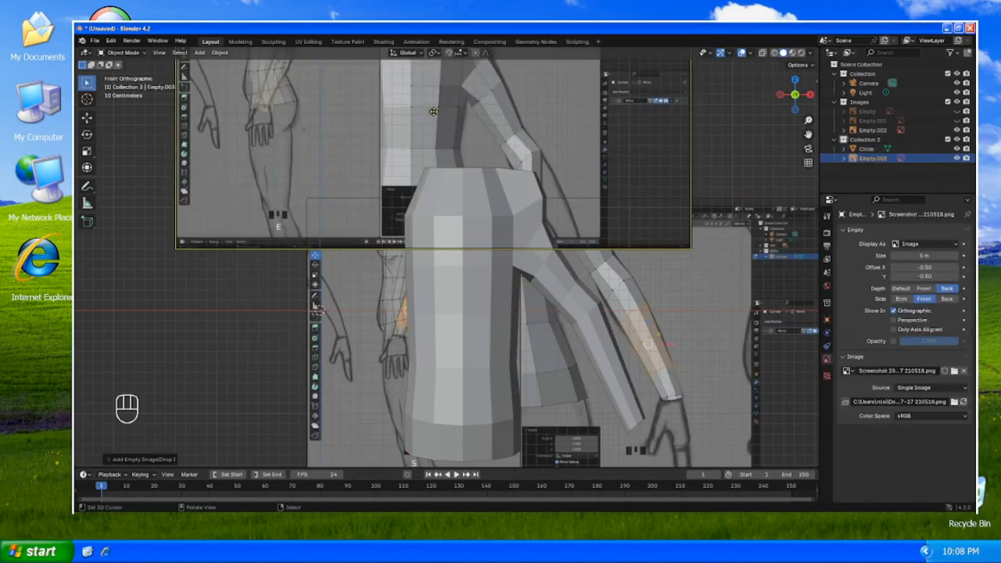
{"action": "key", "text": "g"}
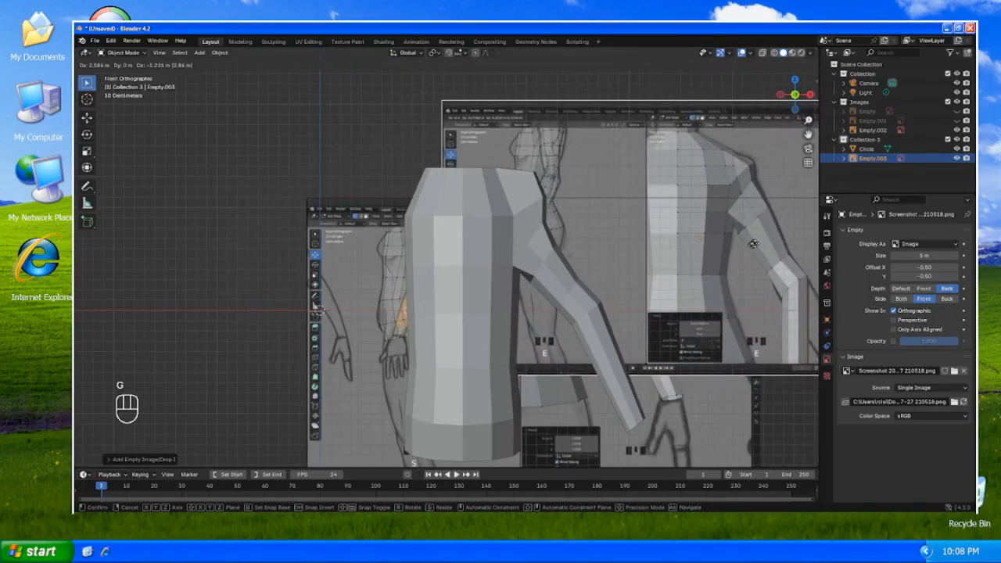
{"action": "left_click", "coordinate": [708, 254]}
- Select the torso mesh's edge loop at the start of the arm and rotate it slightly to follow the upper arm
{"action": "left_click", "coordinate": [438, 223]}
{"action": "key", "text": "Tab"}
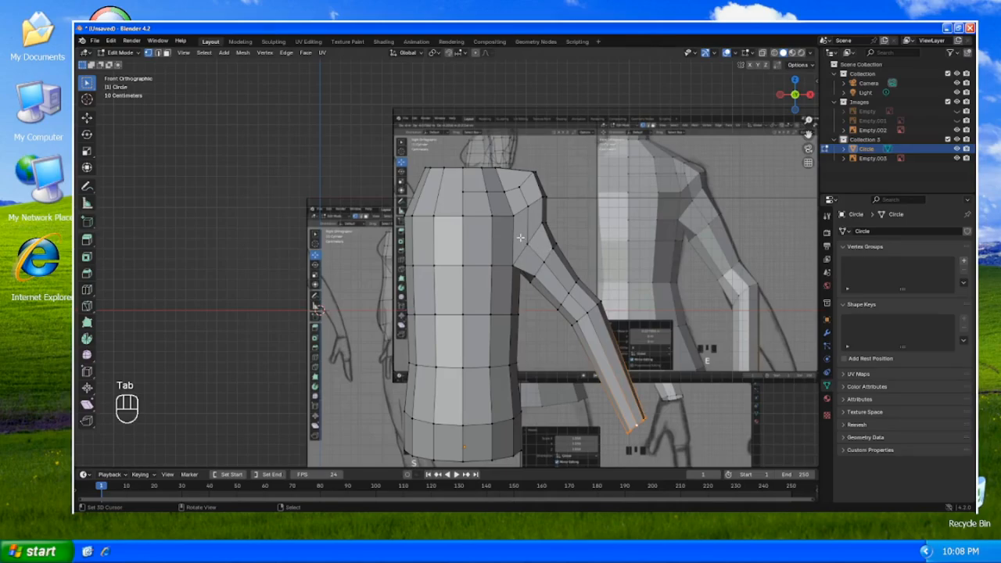
{"action": "key", "text": "alt"}
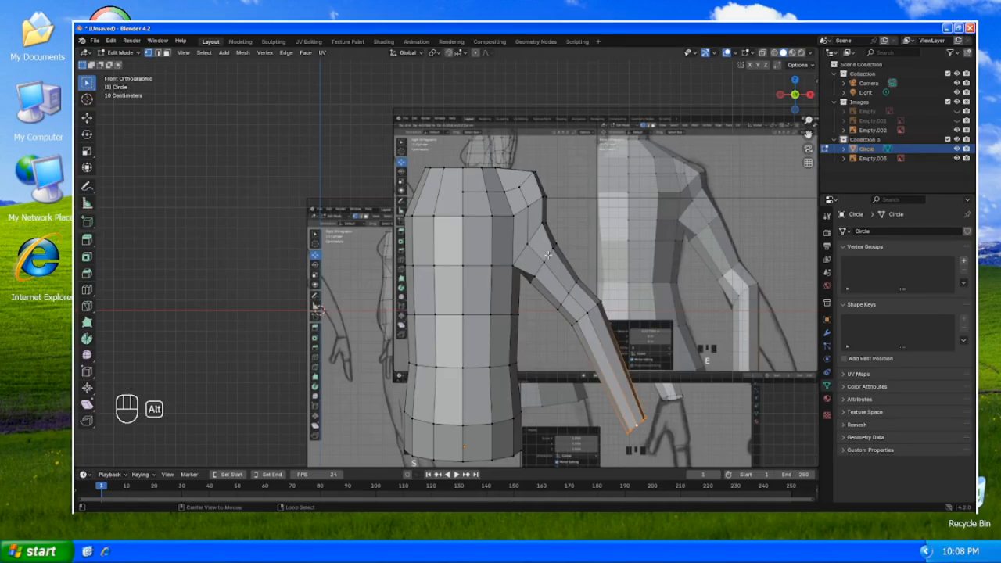
{"action": "left_click", "coordinate": [548, 255], "text": "alt"}
{"action": "key", "text": "r"}
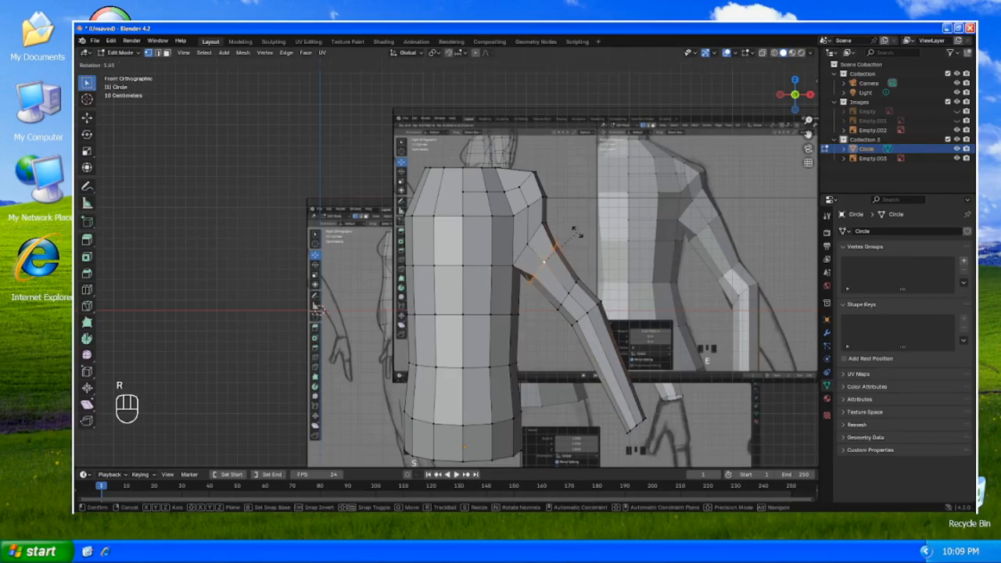
{"action": "left_click", "coordinate": [582, 238]}
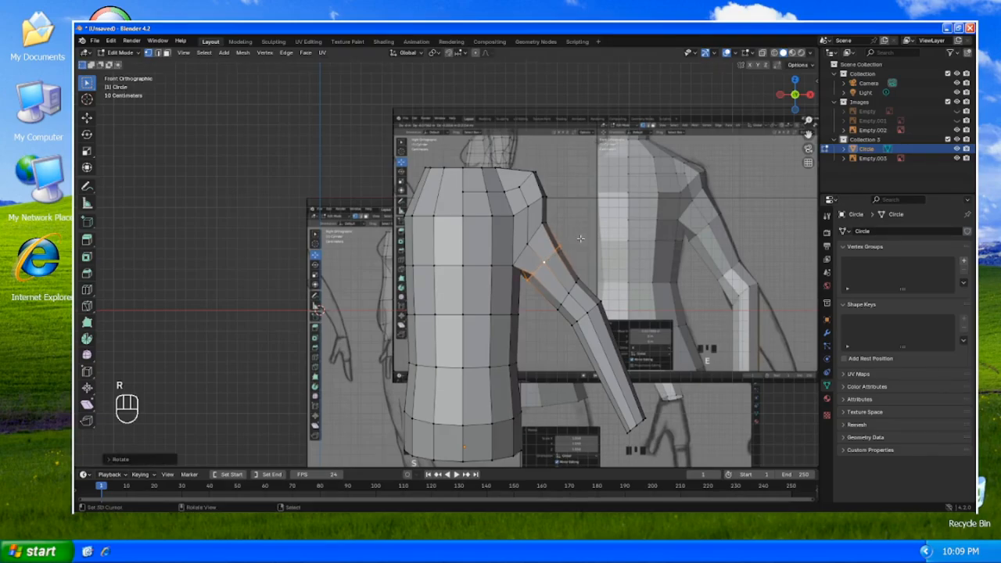
- Rotate the loop above the elbow about 15 degrees, move it about 0.11 m down the arm, and scale it down slightly
{"action": "left_click", "coordinate": [577, 291], "text": "alt"}
{"action": "key", "text": "r"}
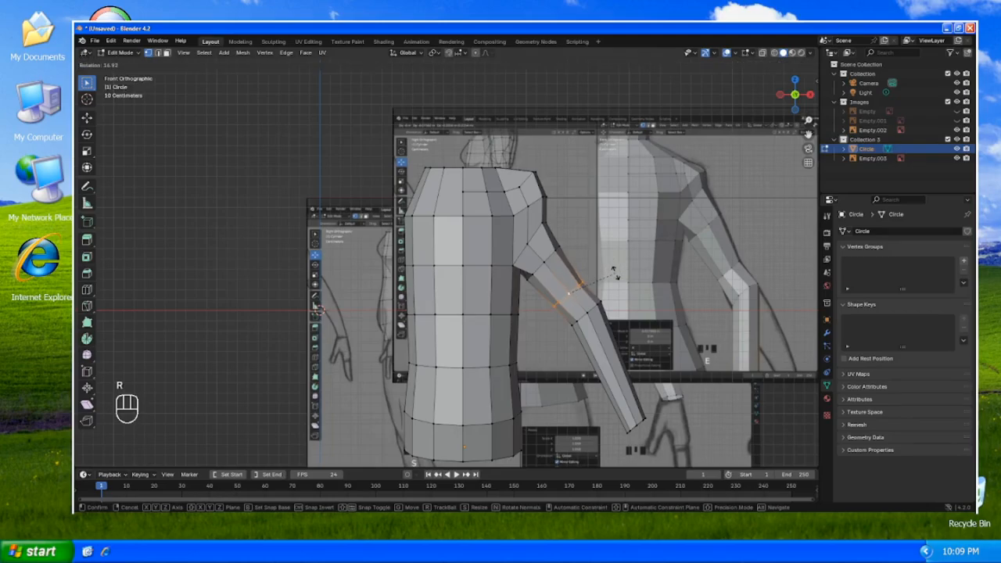
{"action": "left_click", "coordinate": [614, 271]}
{"action": "key", "text": "g"}
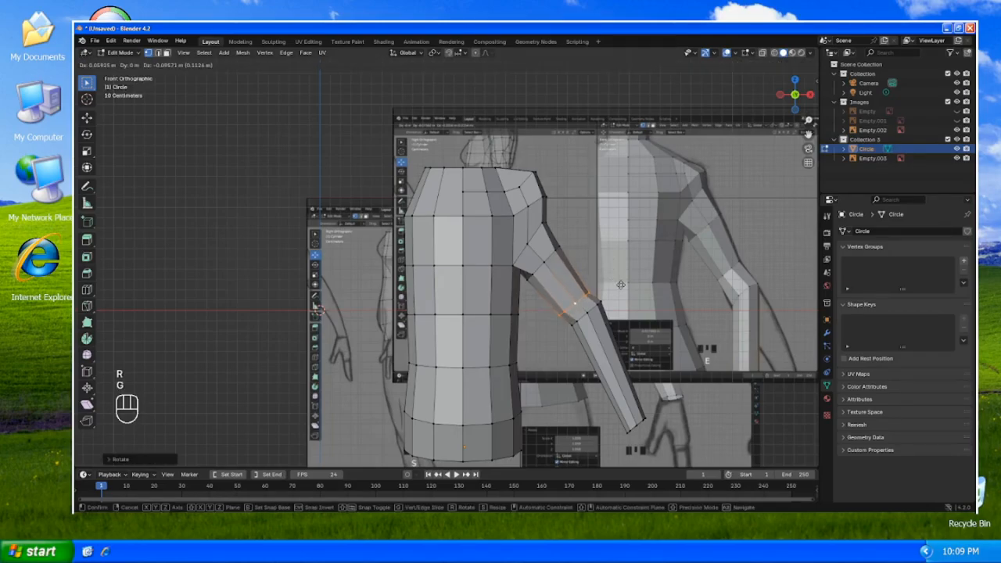
{"action": "left_click", "coordinate": [620, 286]}
{"action": "key", "text": "s"}
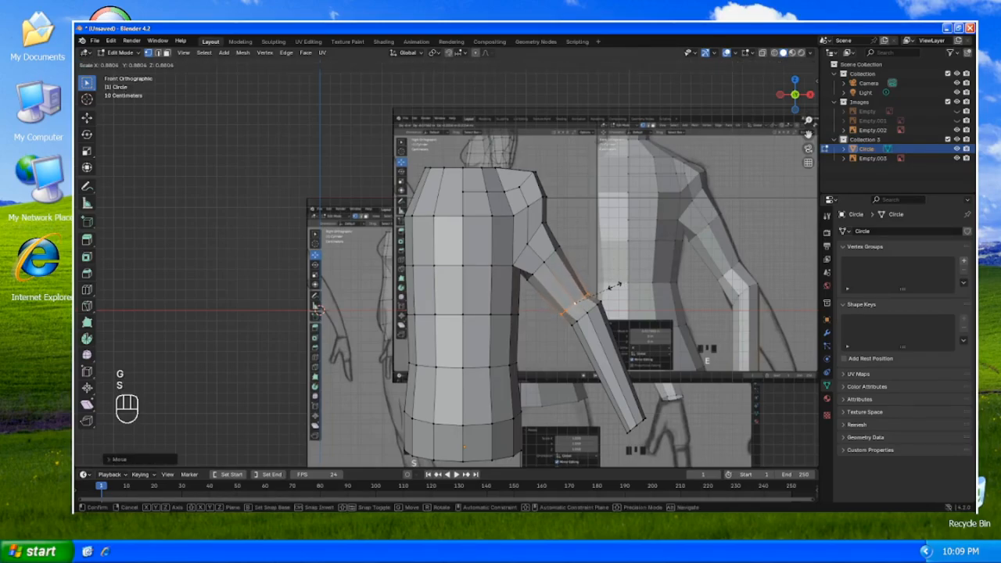
{"action": "left_click", "coordinate": [615, 304]}
- Move the edge loop just below the elbow about 0.13 m down the arm and rotate it about -12 degrees around X
{"action": "left_click", "coordinate": [596, 311], "text": "alt"}
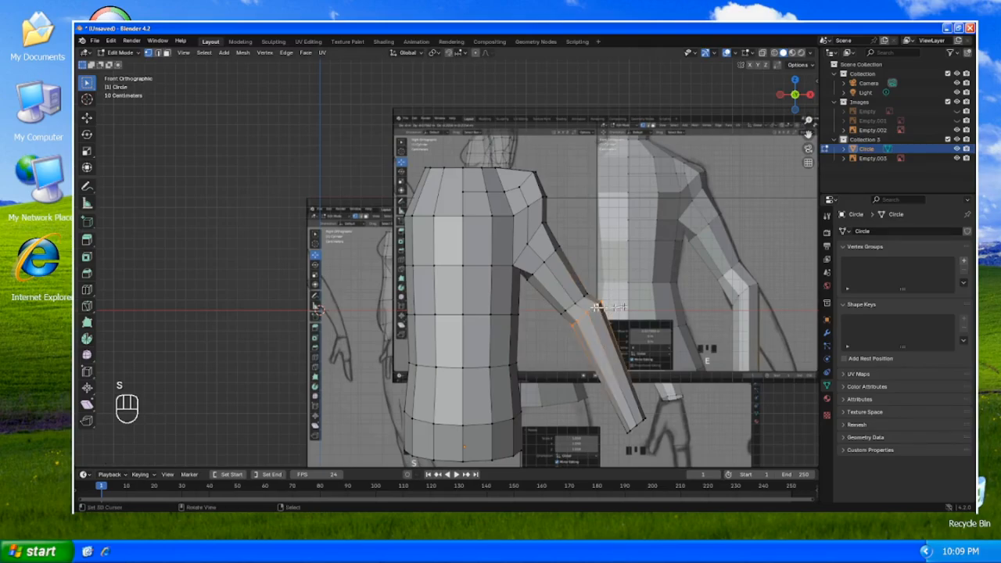
{"action": "key", "text": "g"}
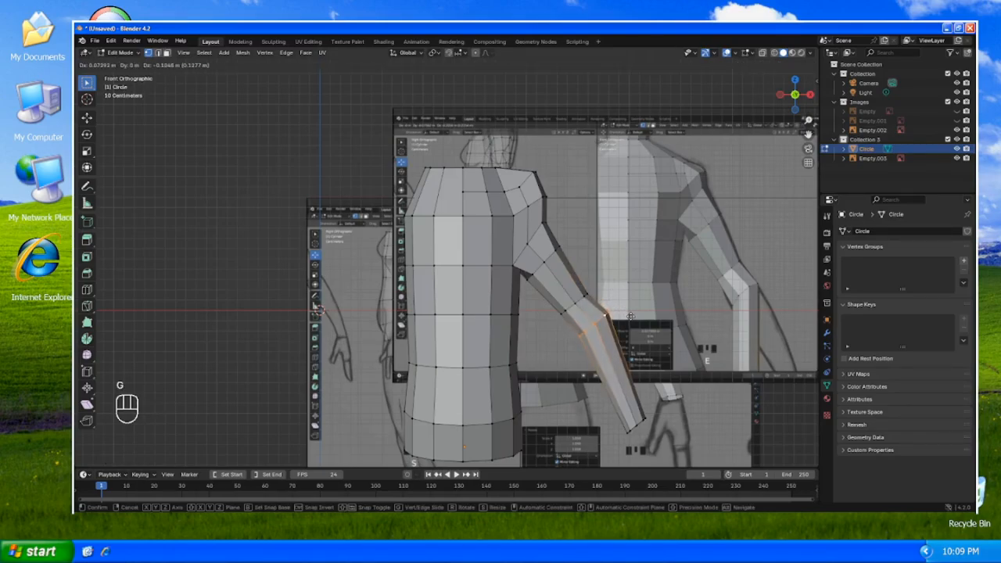
{"action": "left_click", "coordinate": [631, 319]}
{"action": "key", "text": "r"}
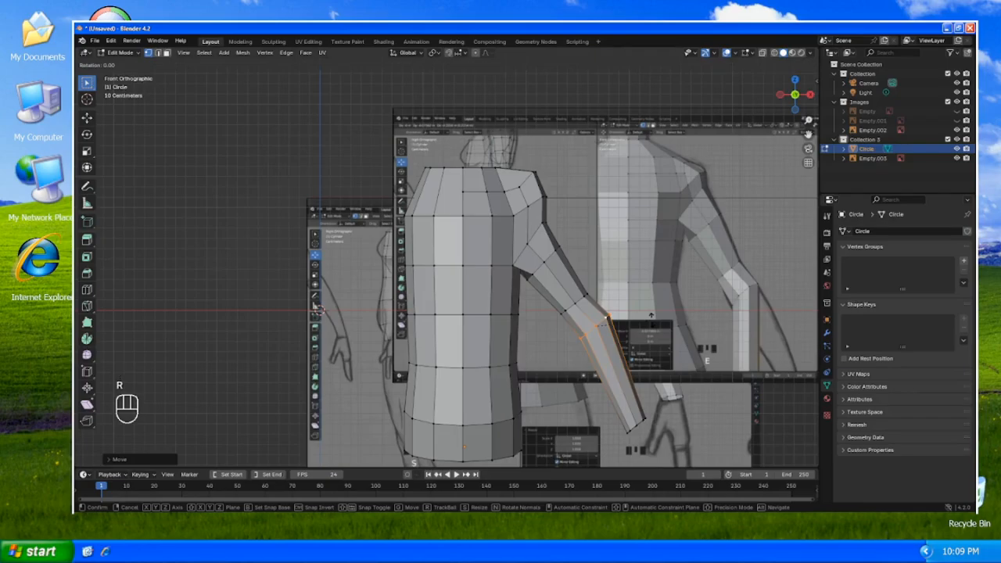
{"action": "key", "text": "x"}
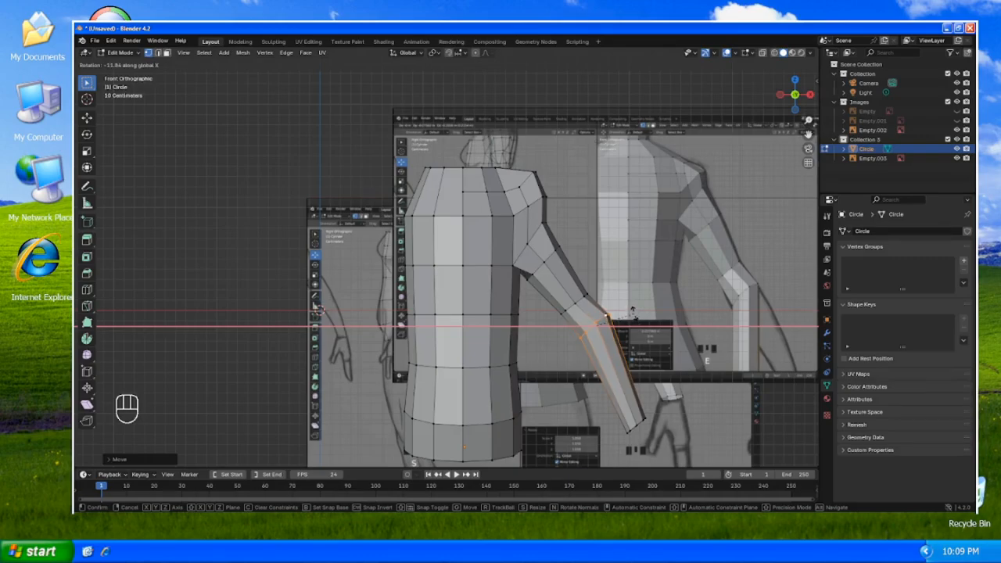
{"action": "left_click", "coordinate": [633, 311]}
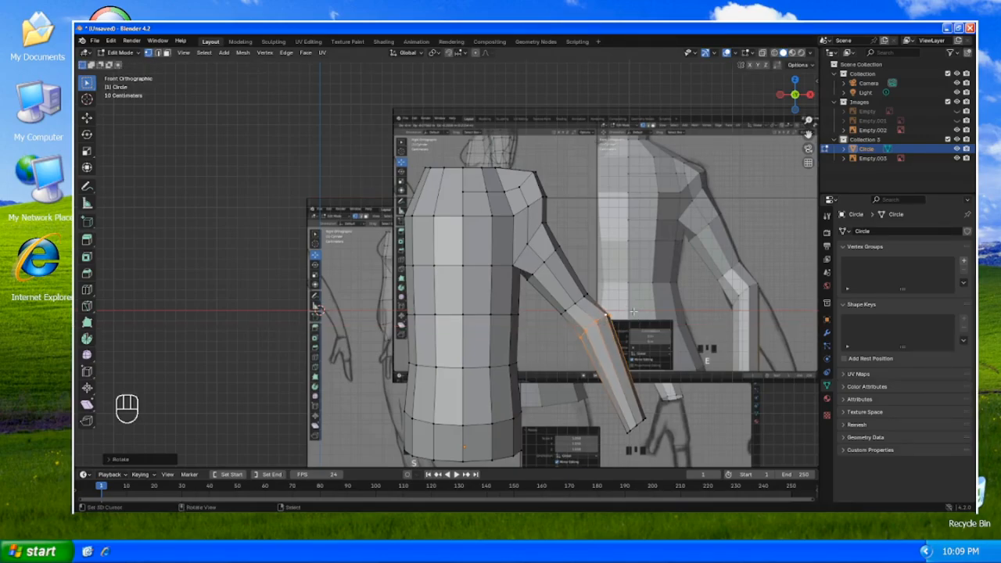
- Put the reference image Empty.003 into the Images collection and hide it
{"action": "left_click", "coordinate": [914, 159]}
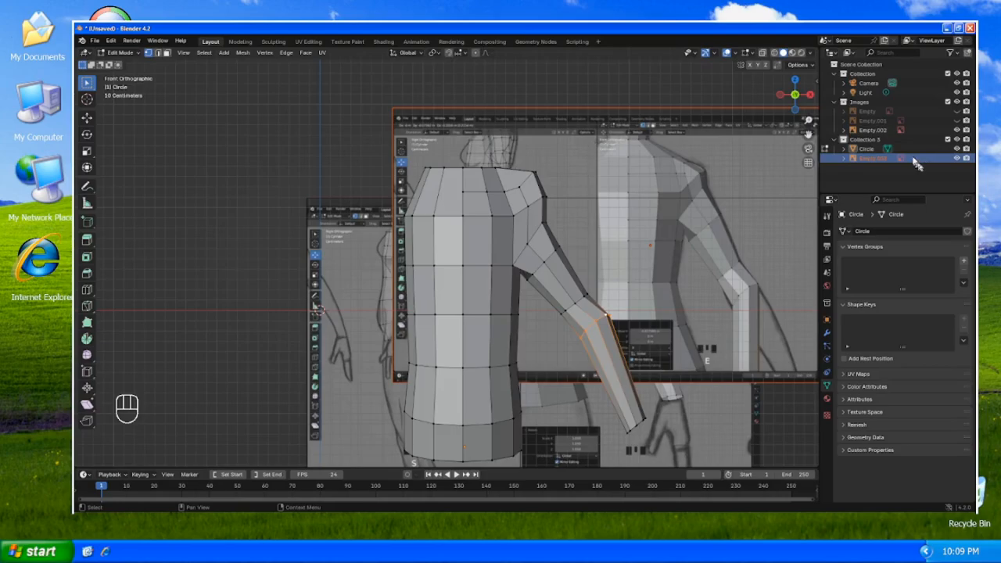
{"action": "left_click_drag", "start_coordinate": [913, 158], "coordinate": [925, 127]}
{"action": "left_click", "coordinate": [880, 167]}
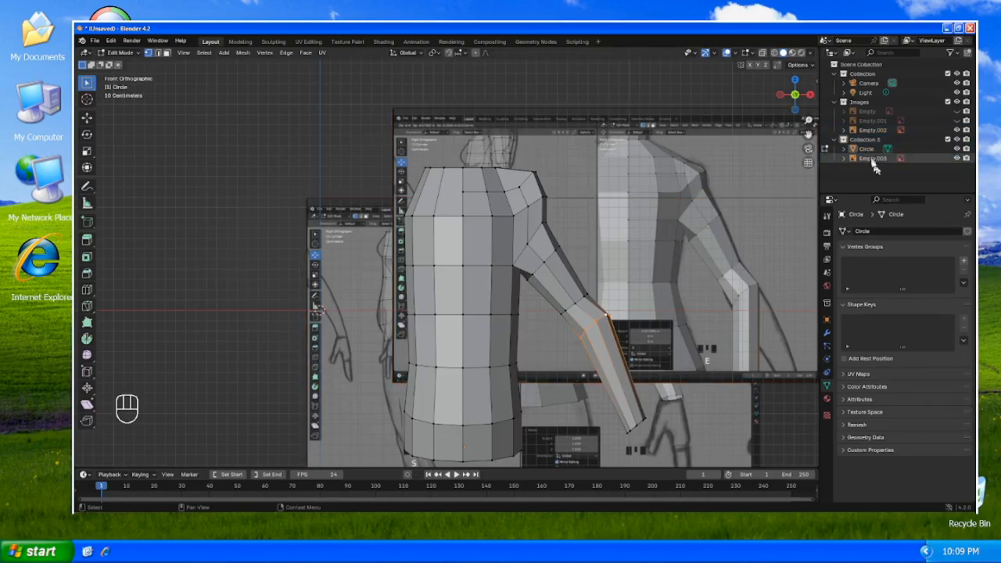
{"action": "left_click", "coordinate": [860, 158]}
{"action": "left_click_drag", "start_coordinate": [857, 160], "coordinate": [907, 134]}
{"action": "left_click", "coordinate": [956, 139]}
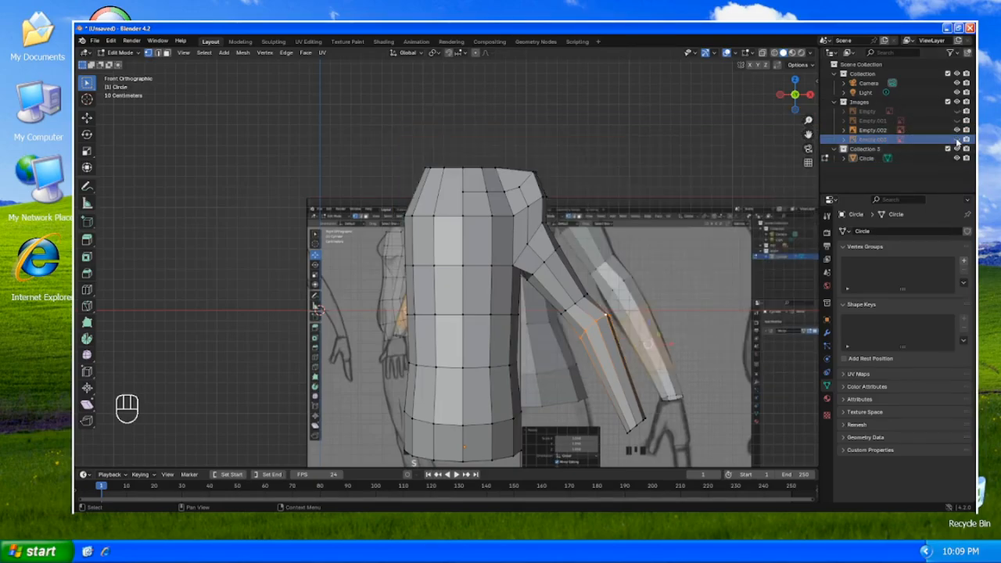
- Select the wrist edge loop and rotate it about -22 degrees around X and about 22 degrees around Y
{"action": "right_click", "coordinate": [641, 429], "text": "alt"}
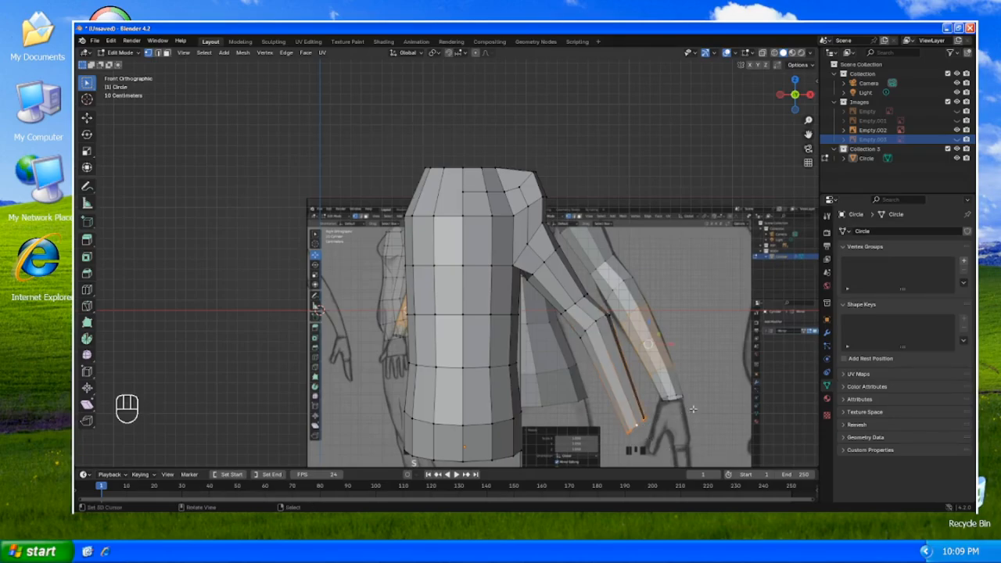
{"action": "key", "text": "r"}
{"action": "key", "text": "x"}
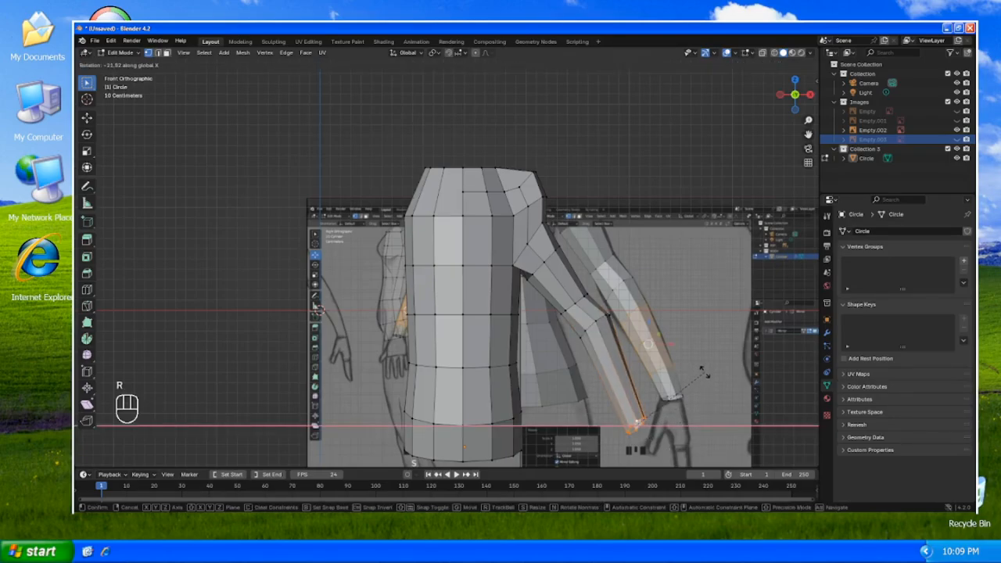
{"action": "left_click", "coordinate": [702, 370]}
{"action": "key", "text": "r"}
{"action": "key", "text": "y"}
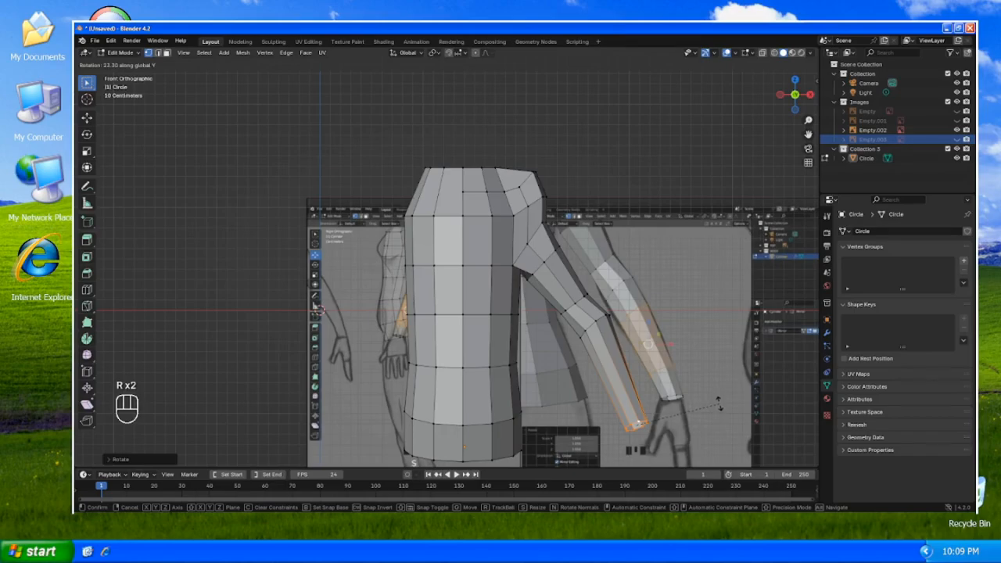
{"action": "left_click", "coordinate": [718, 403]}
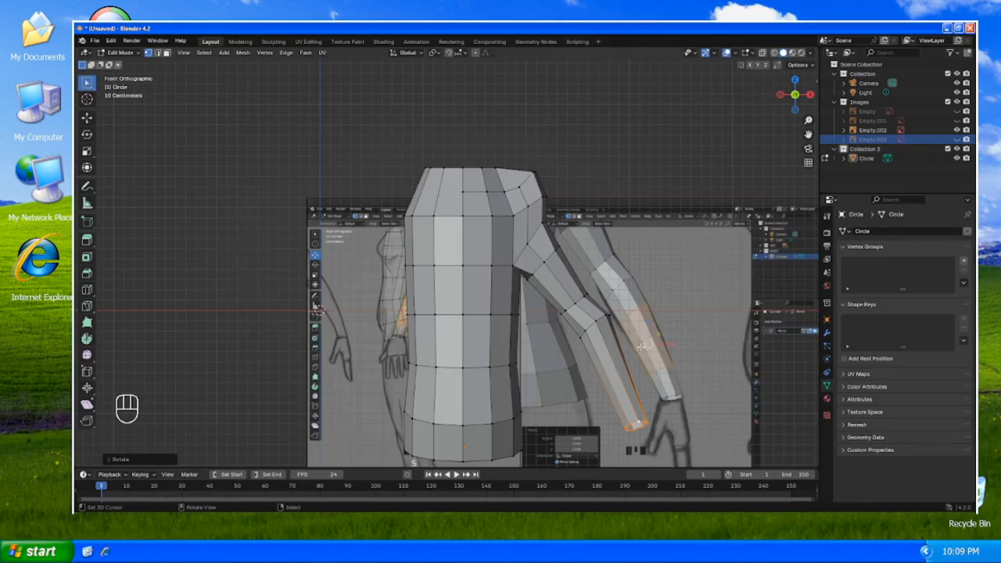
- In Object Mode right view, show Empty.003 and rotate reference images Empty.002 and Empty.003 together 90 degrees around Z
{"action": "key", "text": "KP_3"}
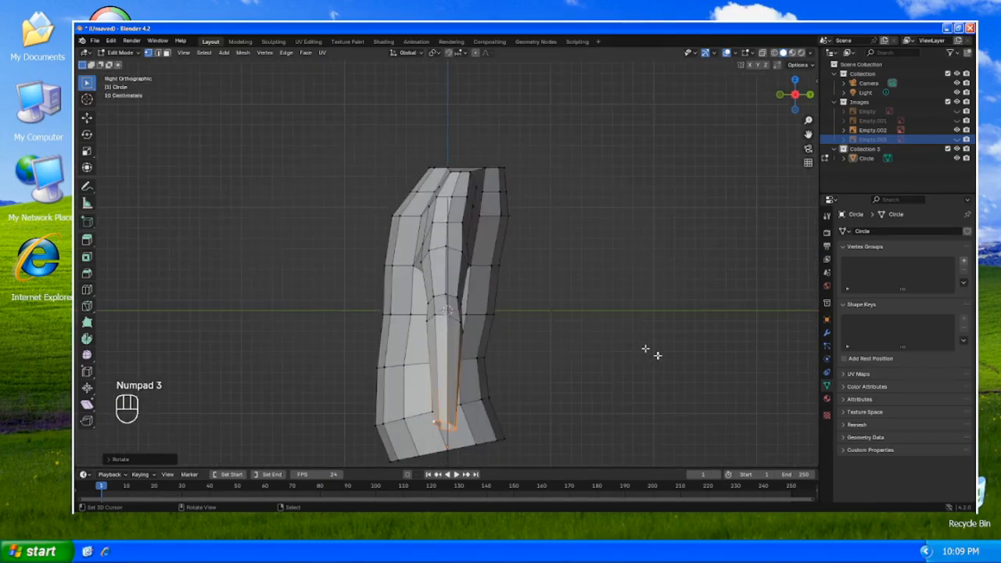
{"action": "key", "text": "Tab"}
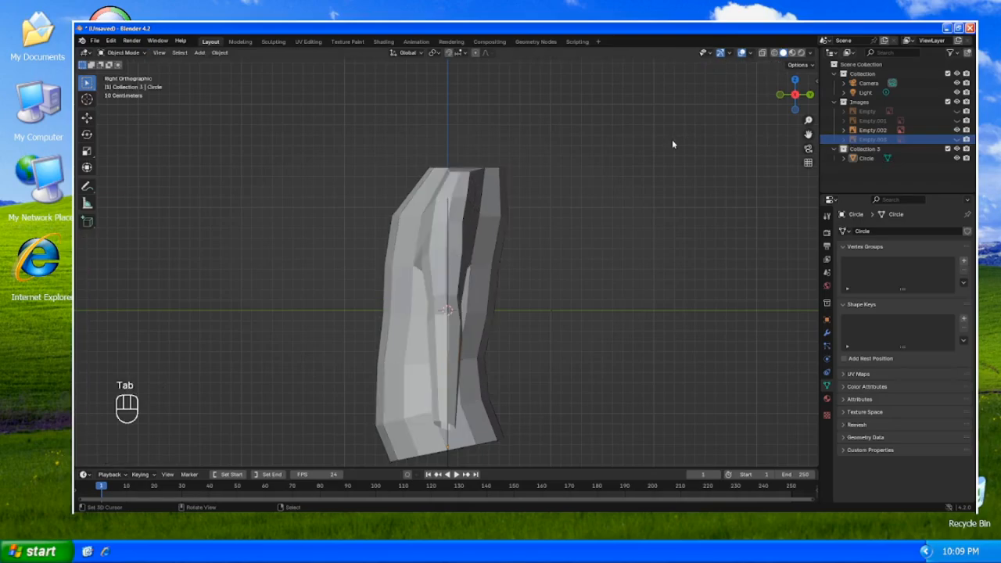
{"action": "left_click", "coordinate": [879, 129]}
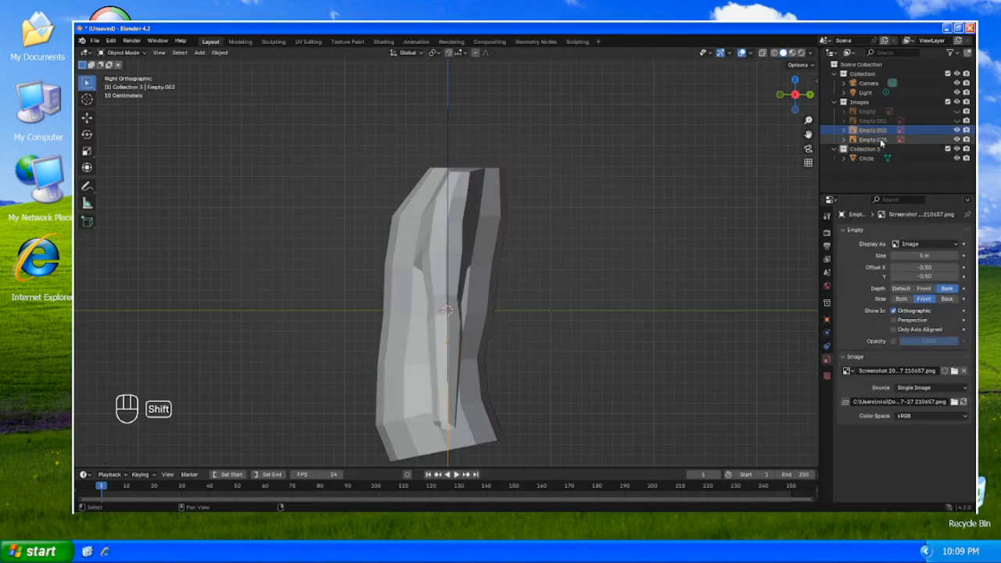
{"action": "left_click", "coordinate": [872, 139], "text": "shift"}
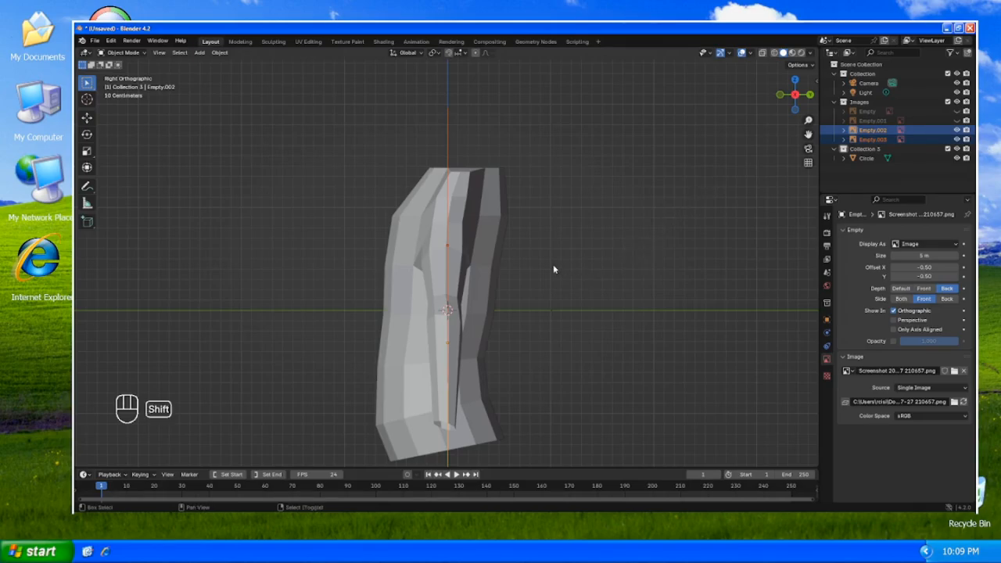
{"action": "type", "text": "r"}
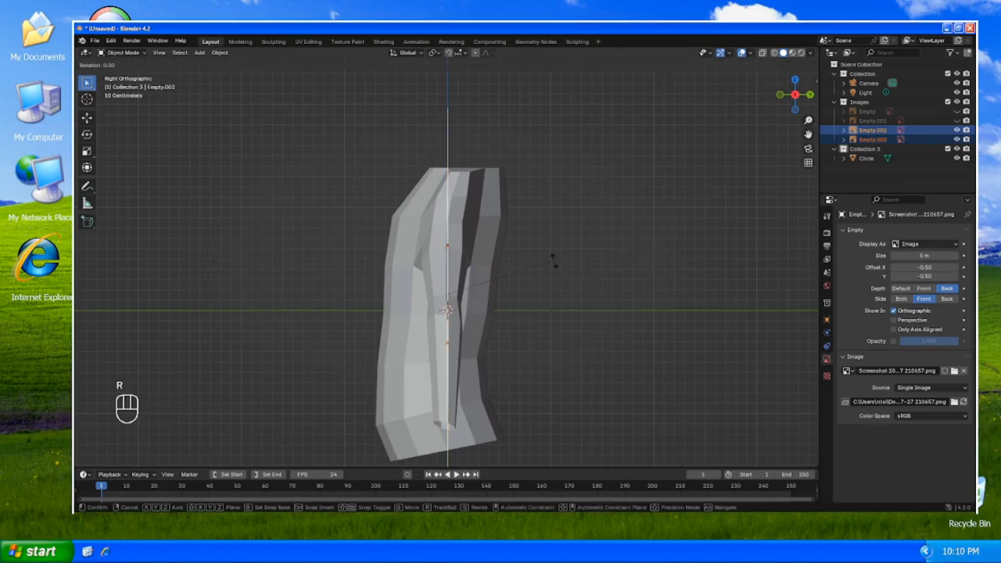
{"action": "type", "text": "z90"}
{"action": "key", "text": "Return"}
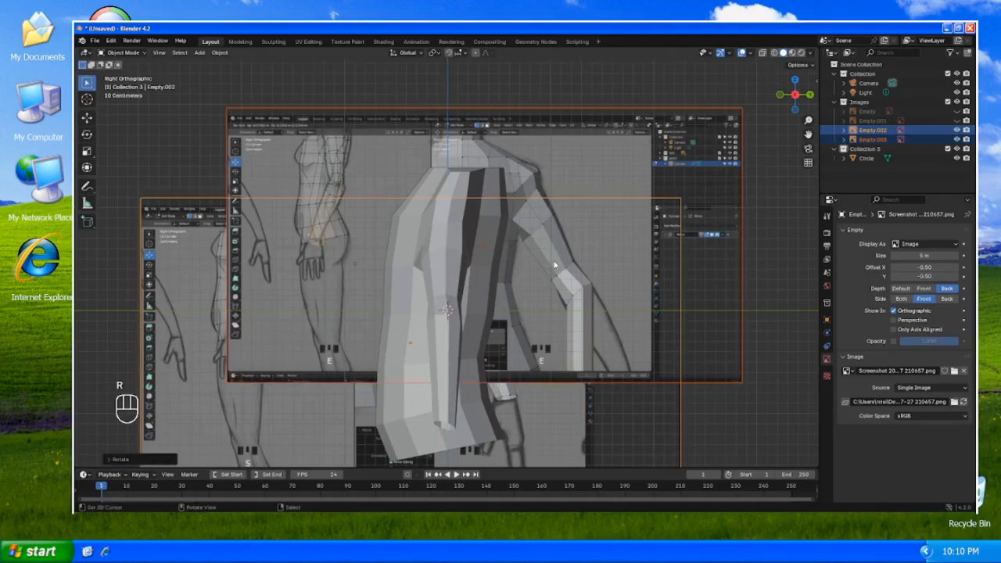
- Move both rotated reference images together behind and beside the torso, and hide Empty.002
{"action": "key", "text": "g"}
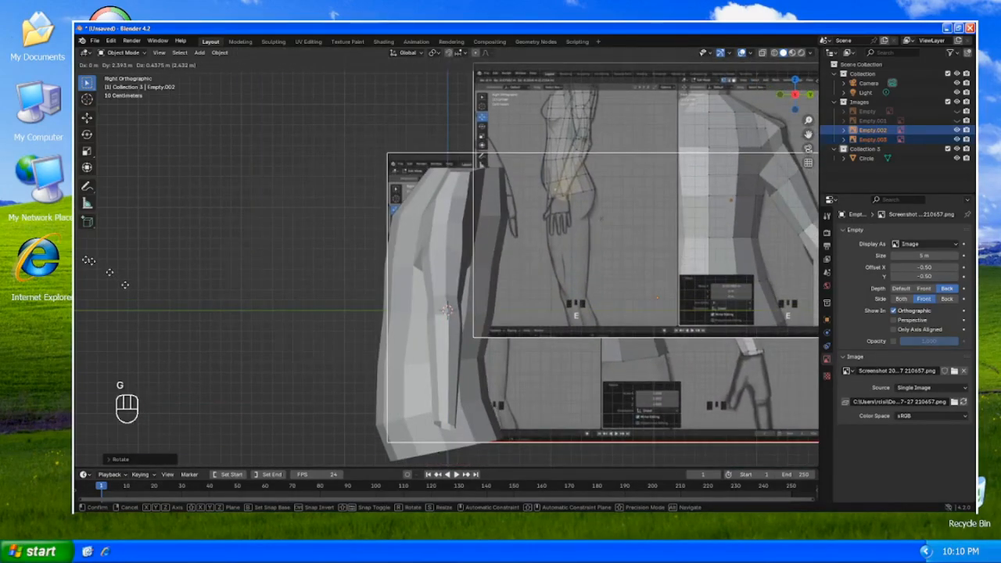
{"action": "left_click", "coordinate": [148, 304]}
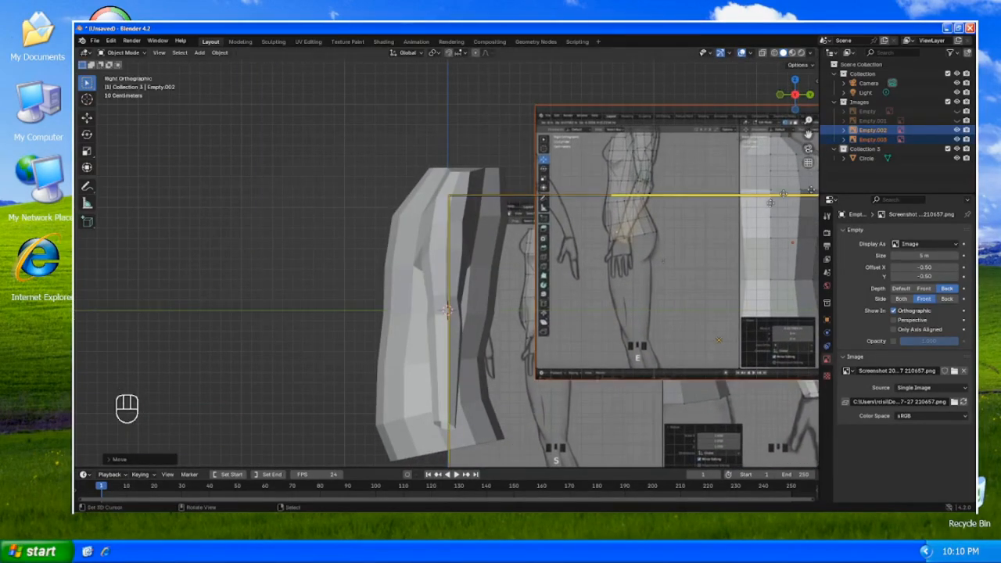
{"action": "key", "text": "g"}
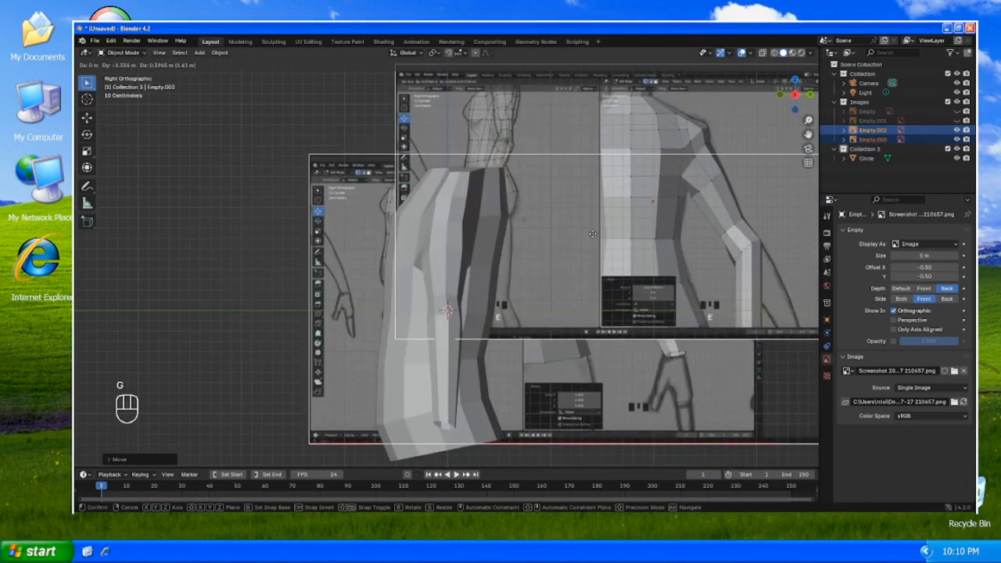
{"action": "left_click", "coordinate": [598, 233]}
{"action": "left_click", "coordinate": [957, 130]}
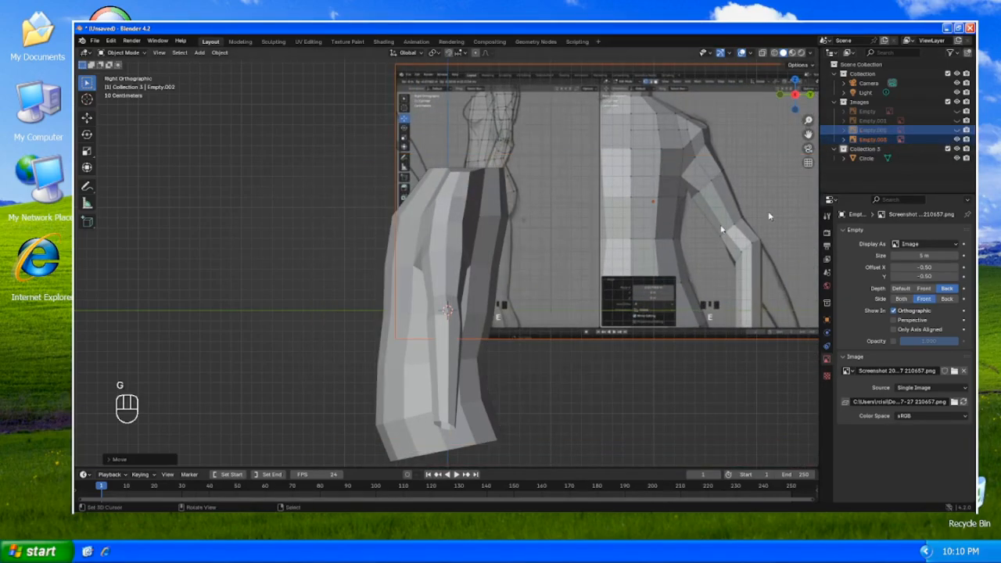
- Scale and move Empty.003 so its side-view arm drawing sits next to the torso at a comparable size
{"action": "key", "text": "g"}
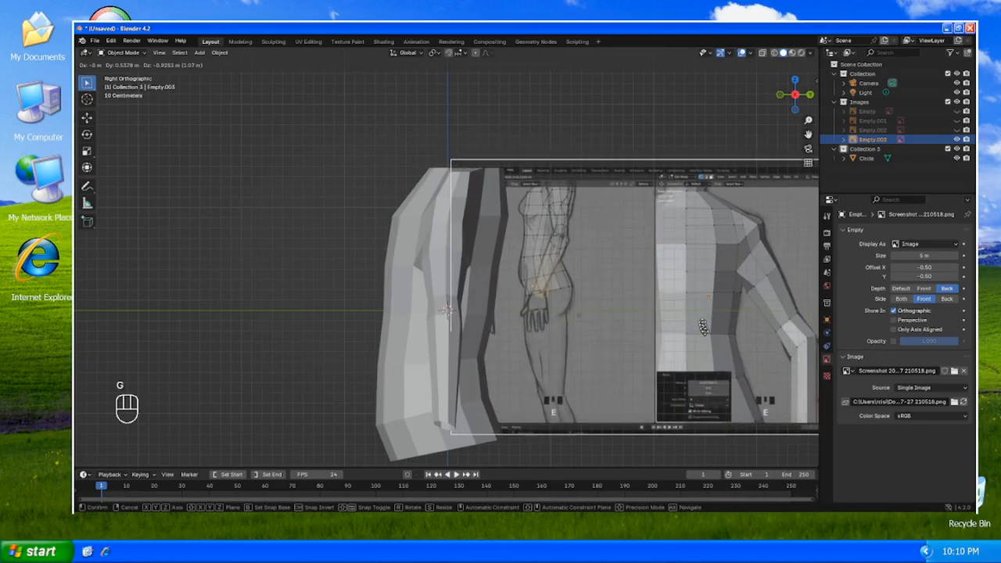
{"action": "left_click", "coordinate": [599, 318]}
{"action": "key", "text": "s"}
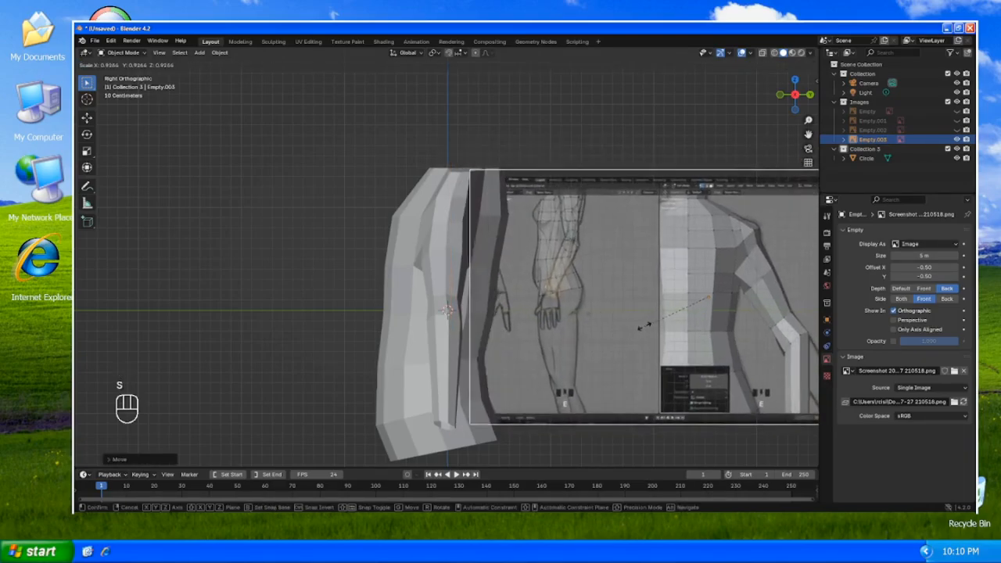
{"action": "left_click", "coordinate": [599, 287]}
{"action": "key", "text": "g"}
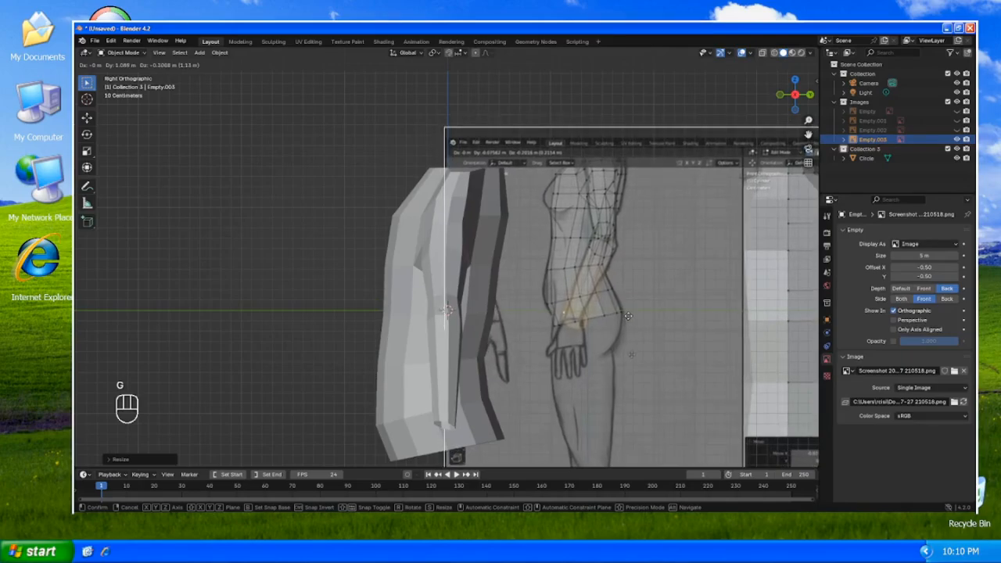
{"action": "left_click", "coordinate": [627, 316]}
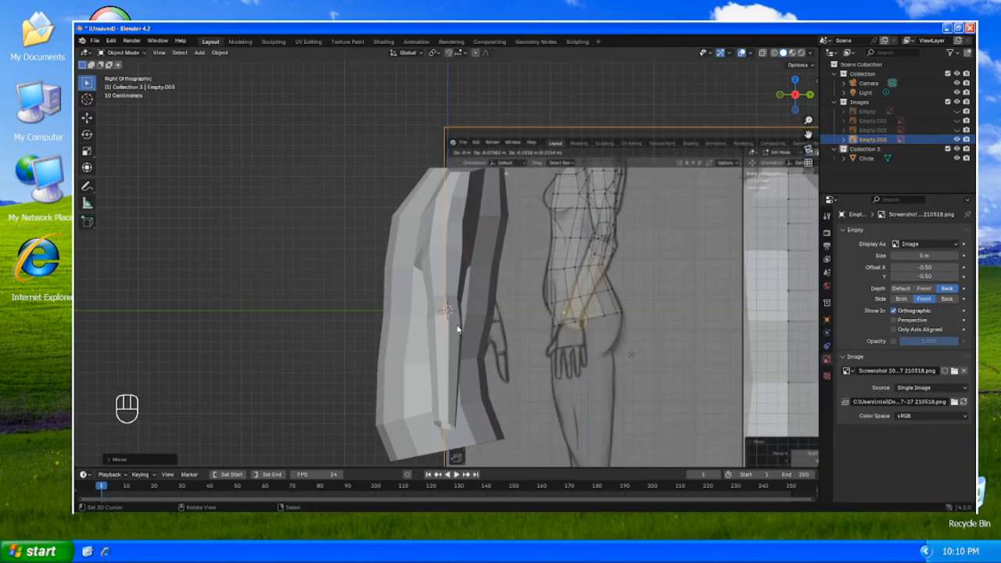
- In the torso mesh's Edit Mode, move the wrist loop about -0.35 m along Y and about 0.13 m down along Z
{"action": "left_click", "coordinate": [458, 329]}
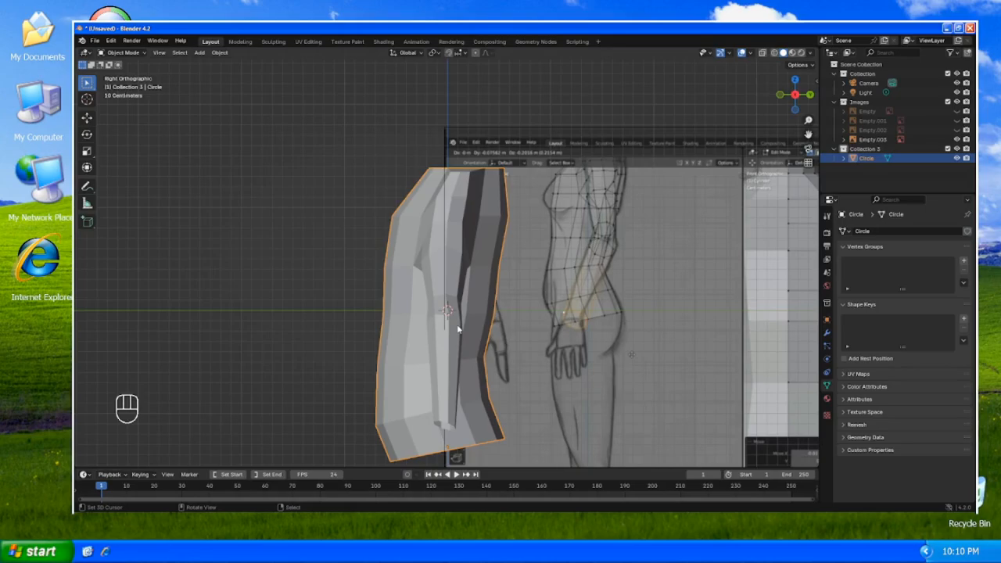
{"action": "key", "text": "Tab"}
{"action": "left_click", "coordinate": [450, 421]}
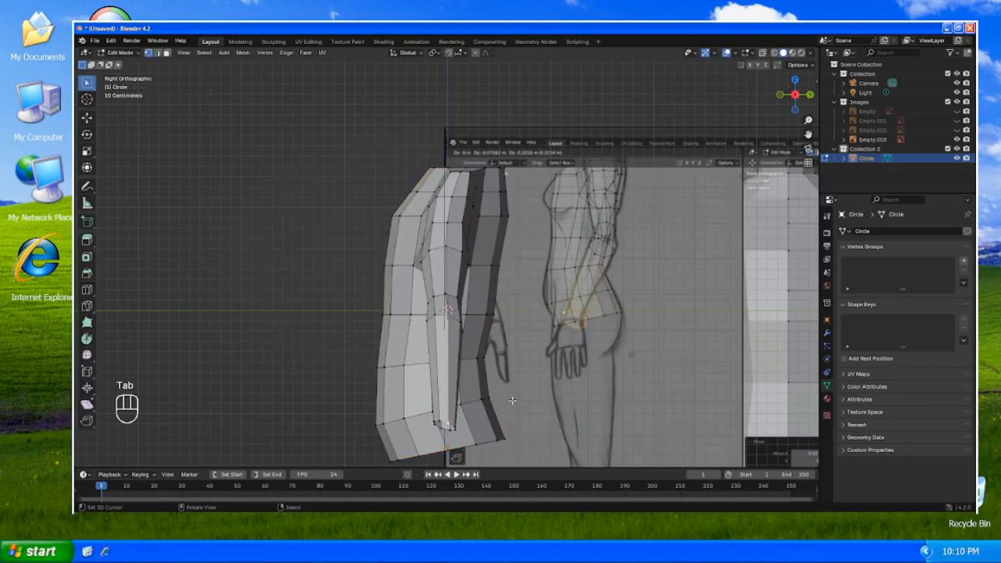
{"action": "left_click", "coordinate": [443, 424], "text": "alt"}
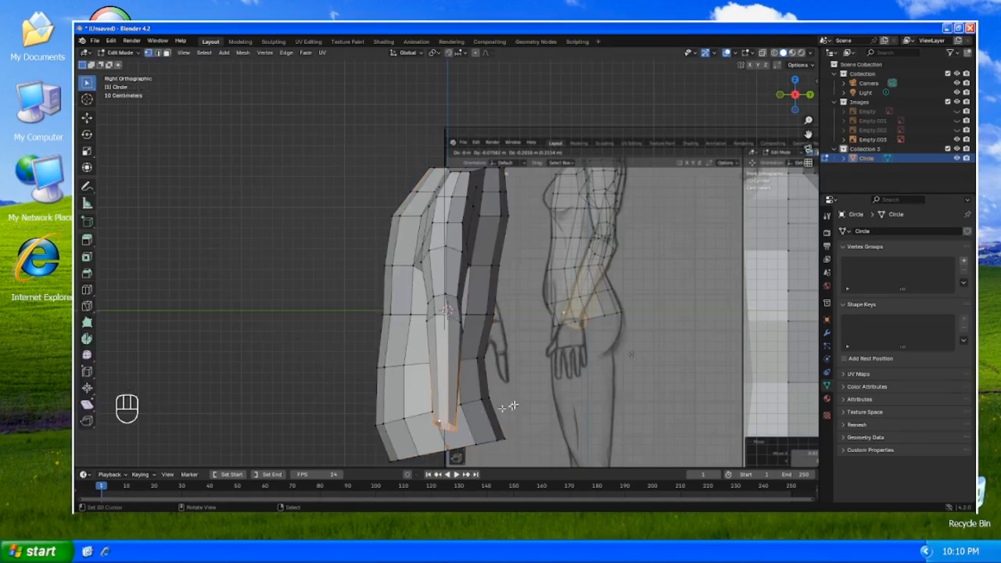
{"action": "key", "text": "g"}
{"action": "key", "text": "y"}
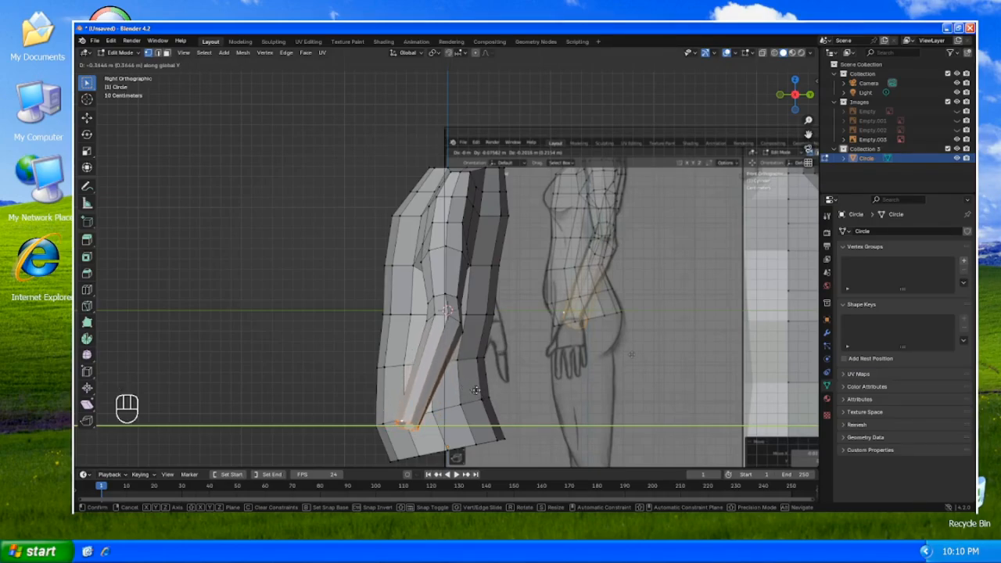
{"action": "left_click", "coordinate": [476, 389]}
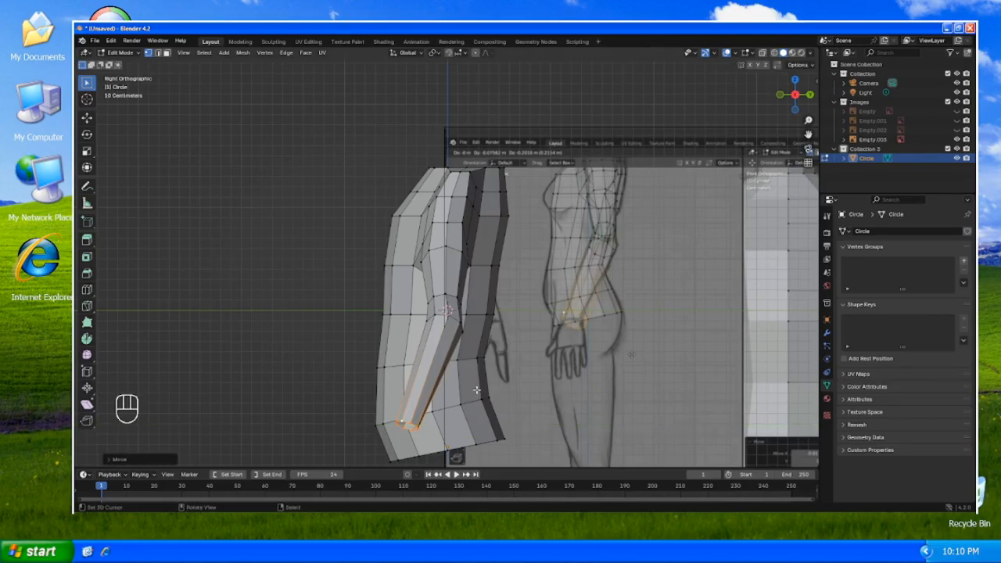
{"action": "key", "text": "g"}
{"action": "key", "text": "z"}
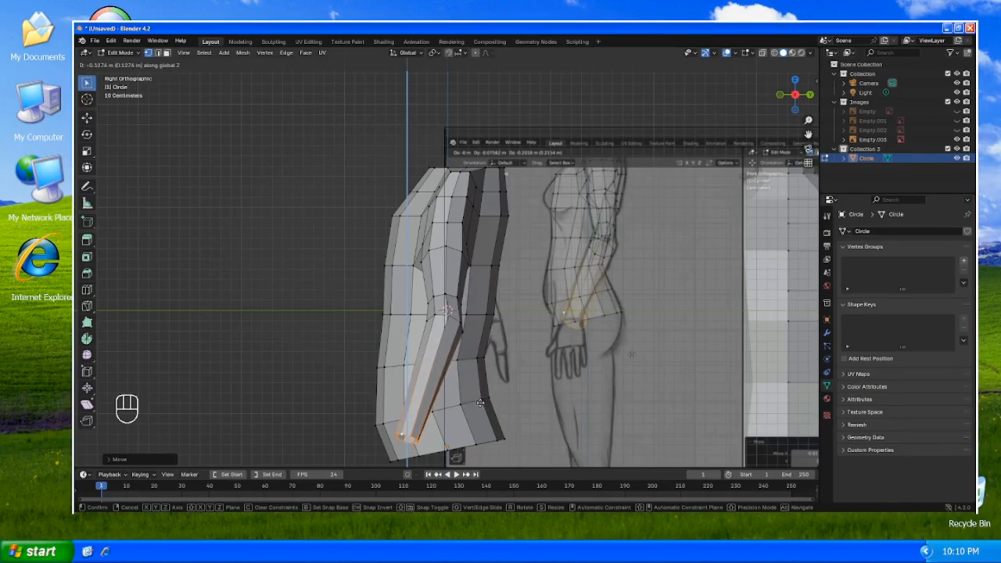
{"action": "left_click", "coordinate": [480, 402]}
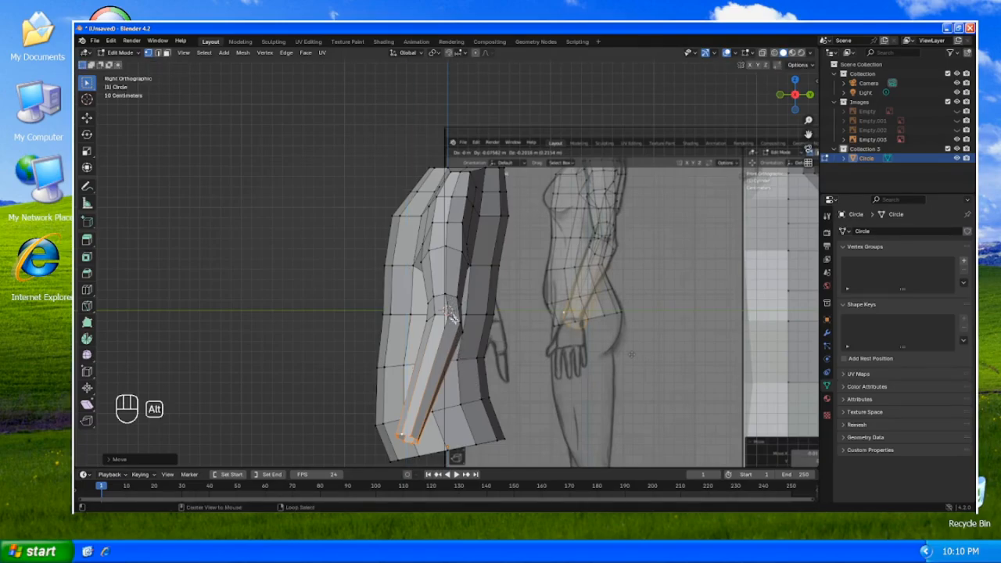
- Rotate the edge loop just below the elbow about -9 degrees around Y
{"action": "key", "text": "r"}
{"action": "key", "text": "y"}
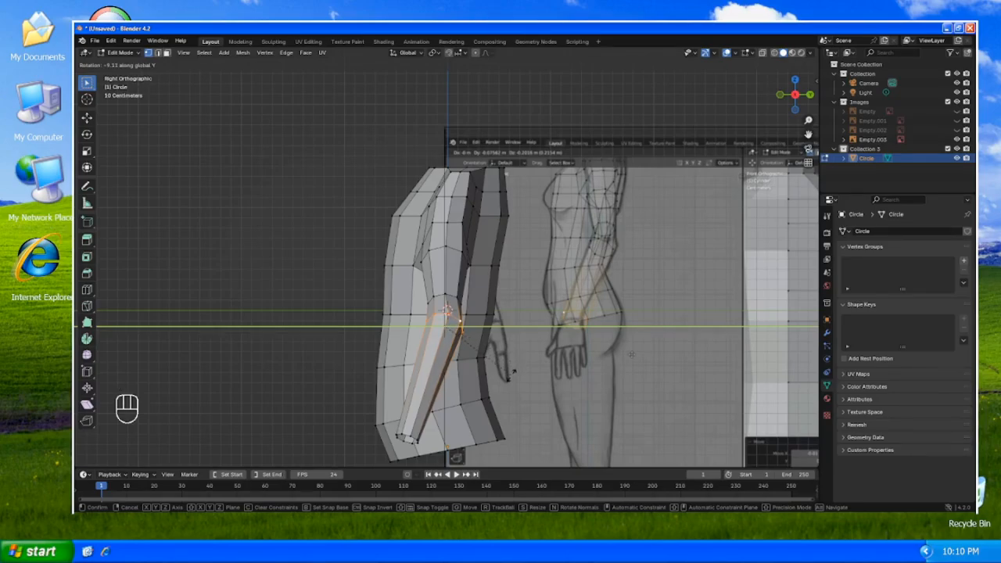
{"action": "left_click", "coordinate": [512, 373]}
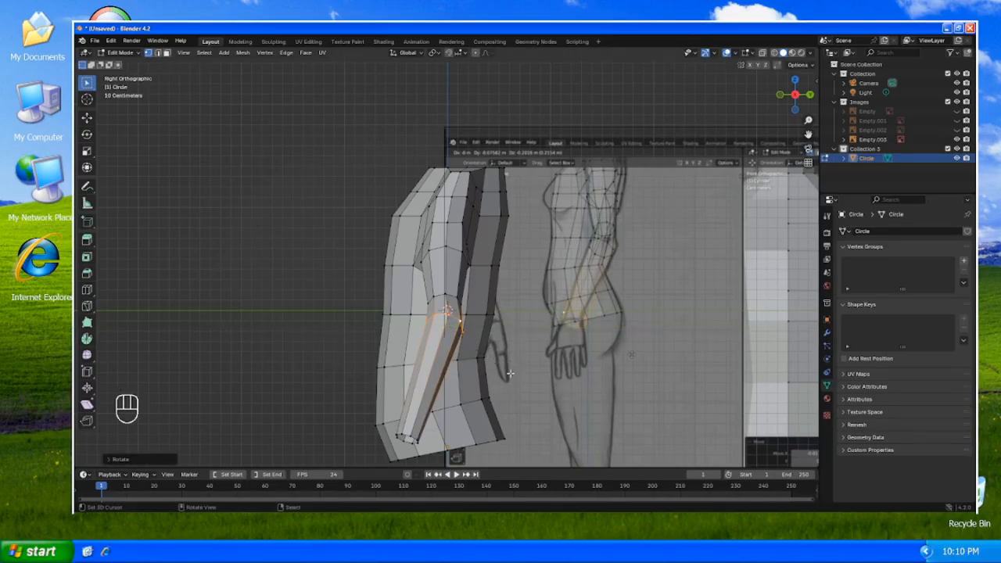
- Add three evenly spaced loop cuts across the forearm between the elbow and the wrist
{"action": "key", "text": "ctrl+r"}
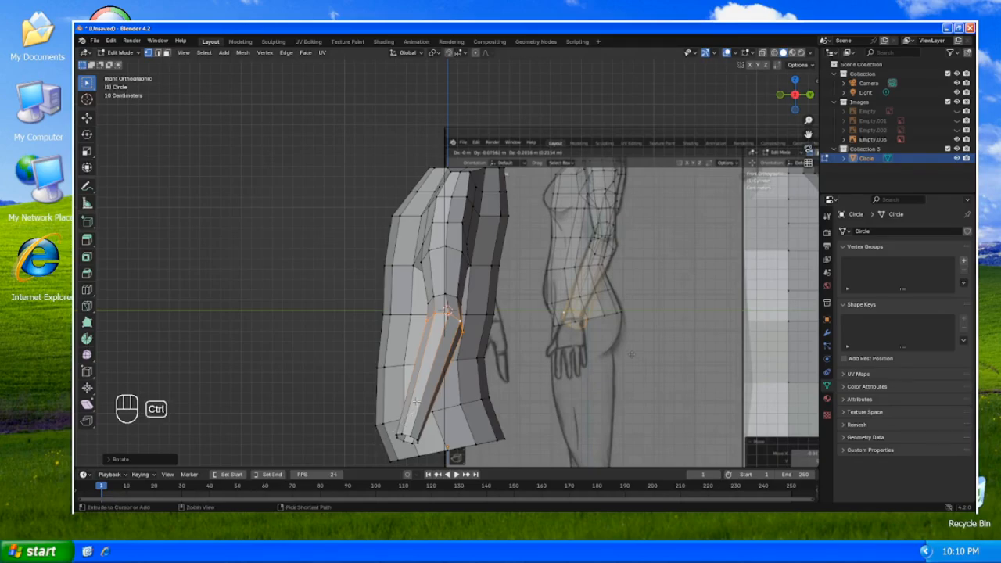
{"action": "left_click", "coordinate": [416, 401]}
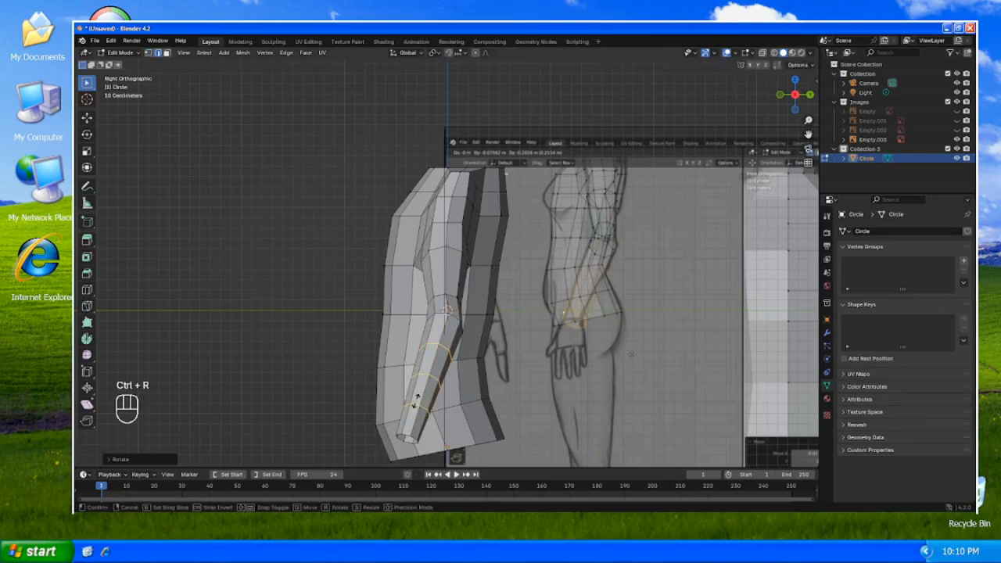
{"action": "left_click", "coordinate": [416, 401]}
{"action": "key", "text": "Tab"}
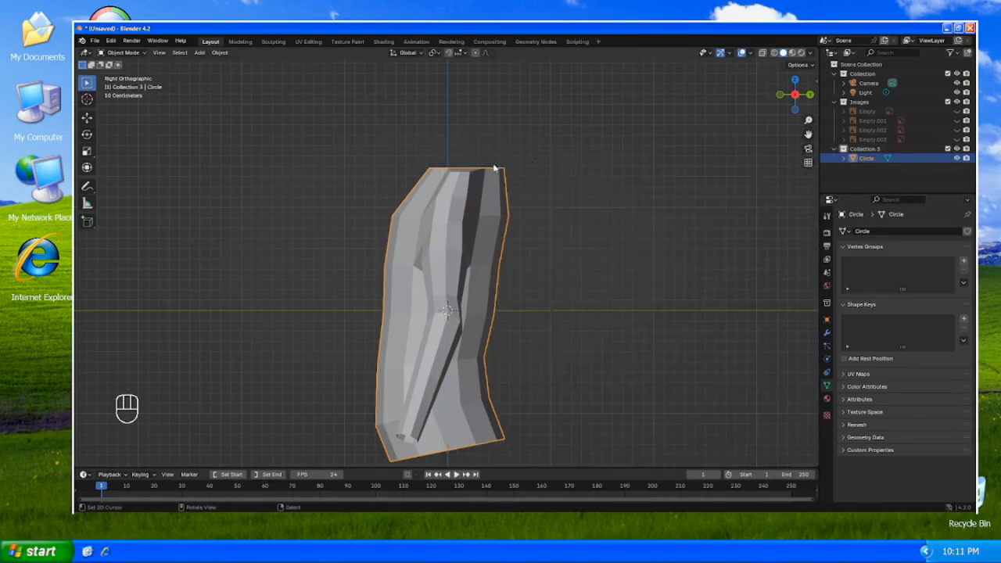
{"action": "key", "text": "KP_1"}
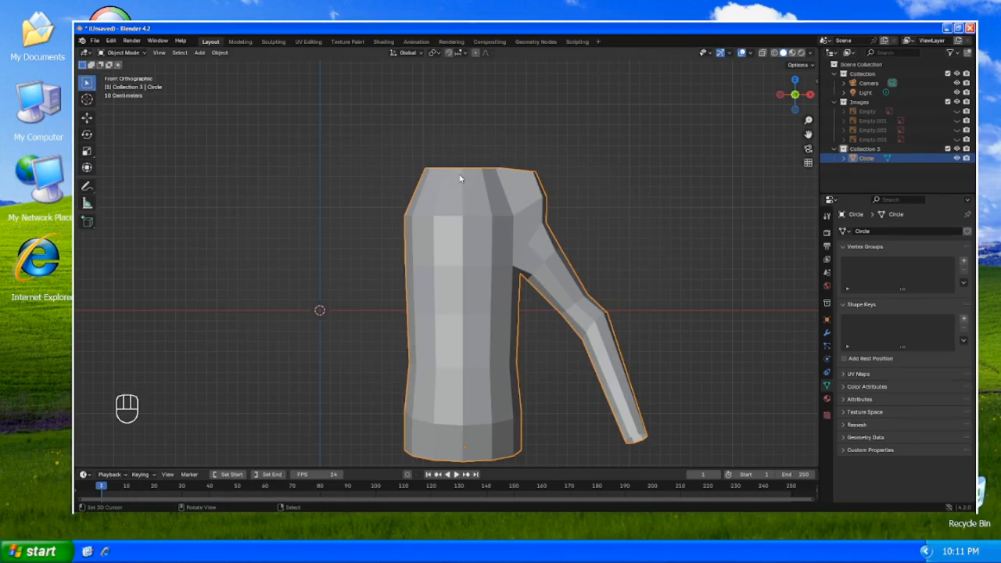
- Extrude the torso's top edge loop upward and scale it inward to start the base of the neck
{"action": "key", "text": "Tab"}
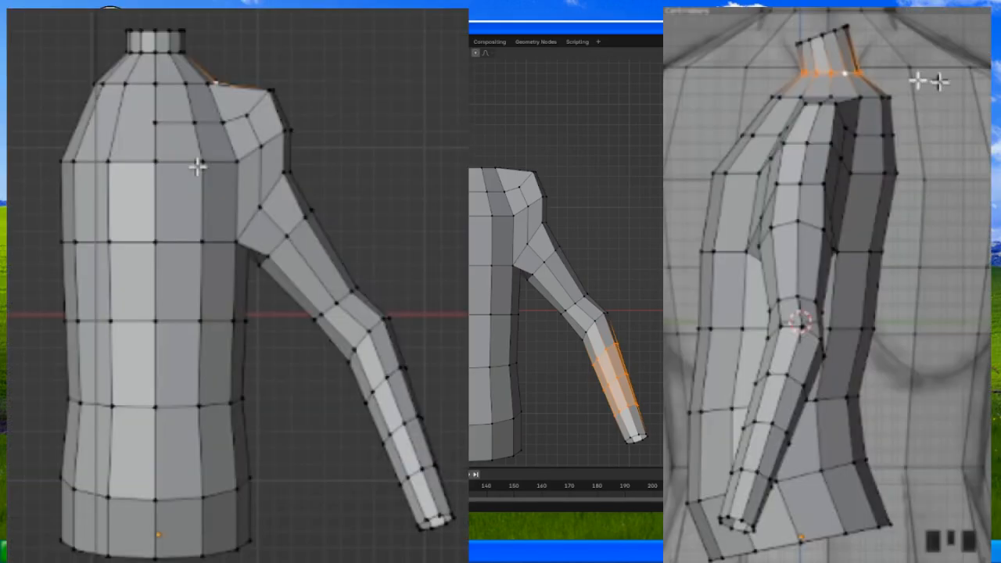
{"action": "left_click", "coordinate": [459, 170], "text": "alt"}
{"action": "key", "text": "e"}
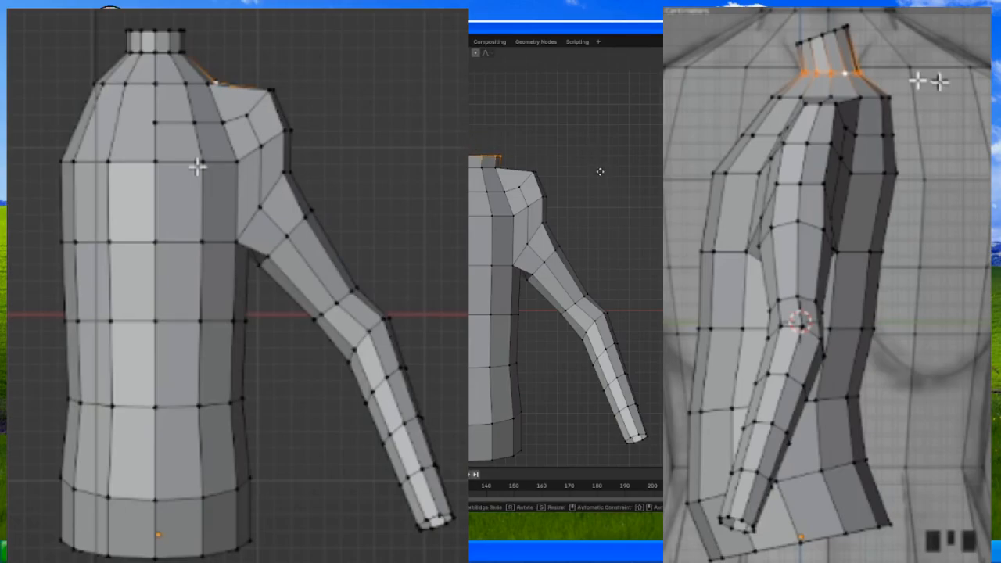
{"action": "left_click", "coordinate": [600, 163]}
{"action": "key", "text": "s"}
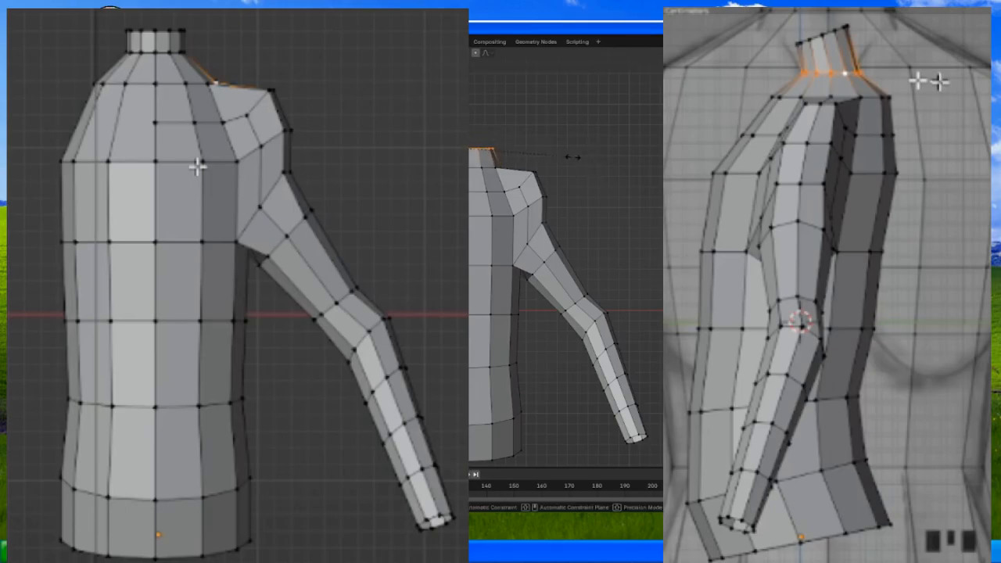
{"action": "left_click", "coordinate": [580, 159]}
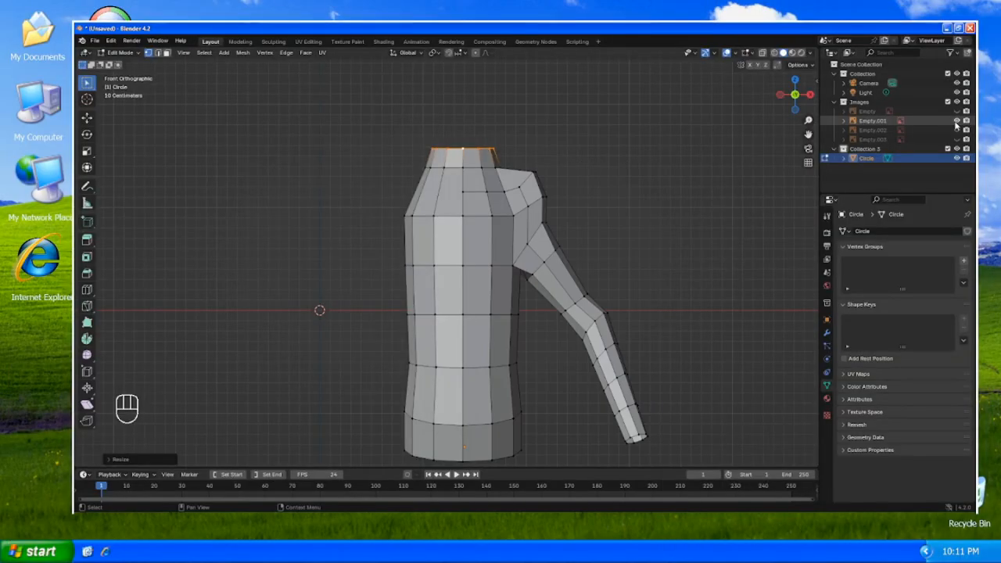
- Compare the torso, arm and neck base with the Empty and Empty.001 reference images in front view, and leave both images hidden
{"action": "left_click", "coordinate": [955, 114]}
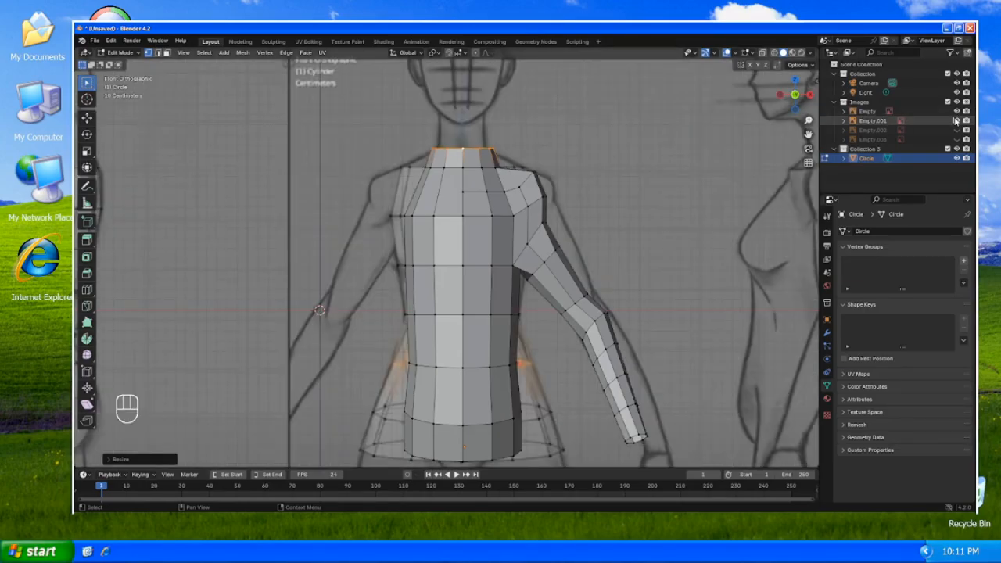
{"action": "left_click", "coordinate": [955, 112]}
{"action": "middle_click_drag", "start_coordinate": [558, 199], "coordinate": [551, 211]}
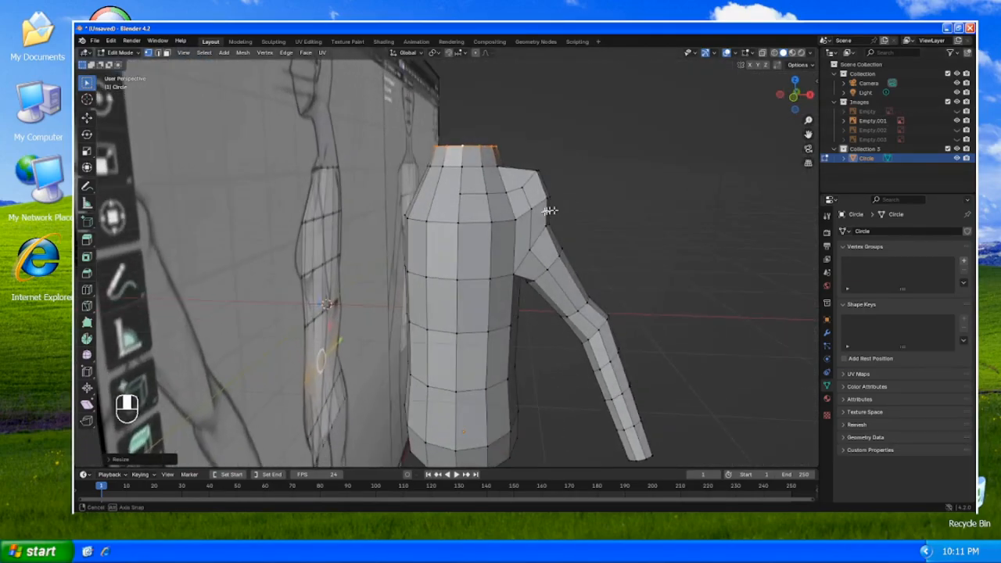
{"action": "left_click", "coordinate": [956, 120]}
{"action": "left_click", "coordinate": [956, 111]}
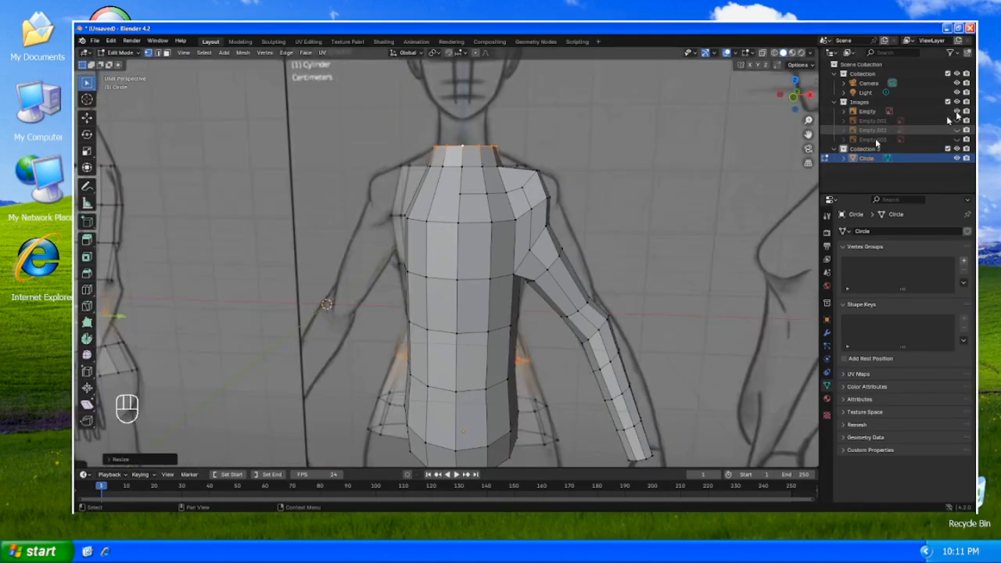
{"action": "key", "text": "KP_1"}
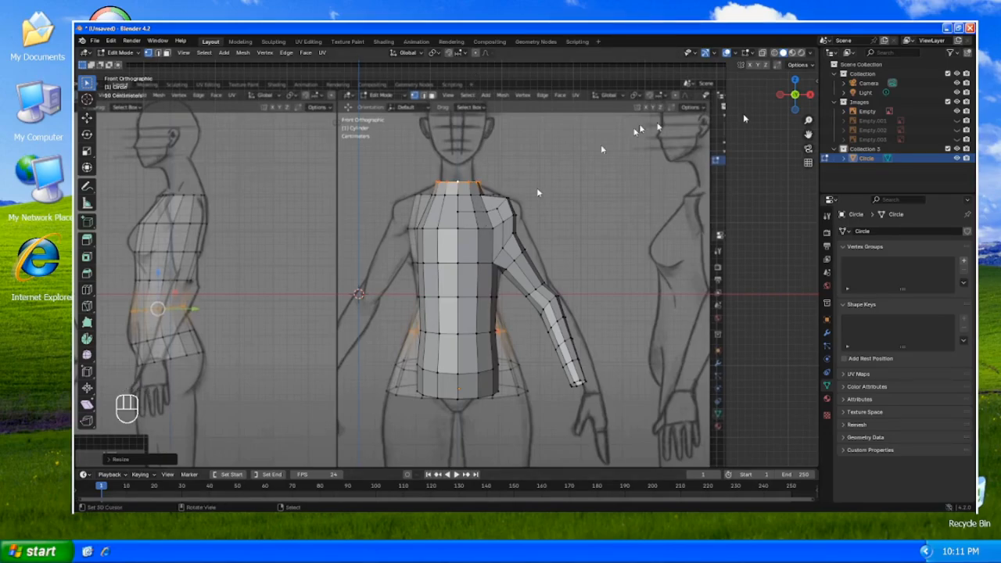
{"action": "key", "text": "Tab"}
{"action": "left_click", "coordinate": [956, 111]}
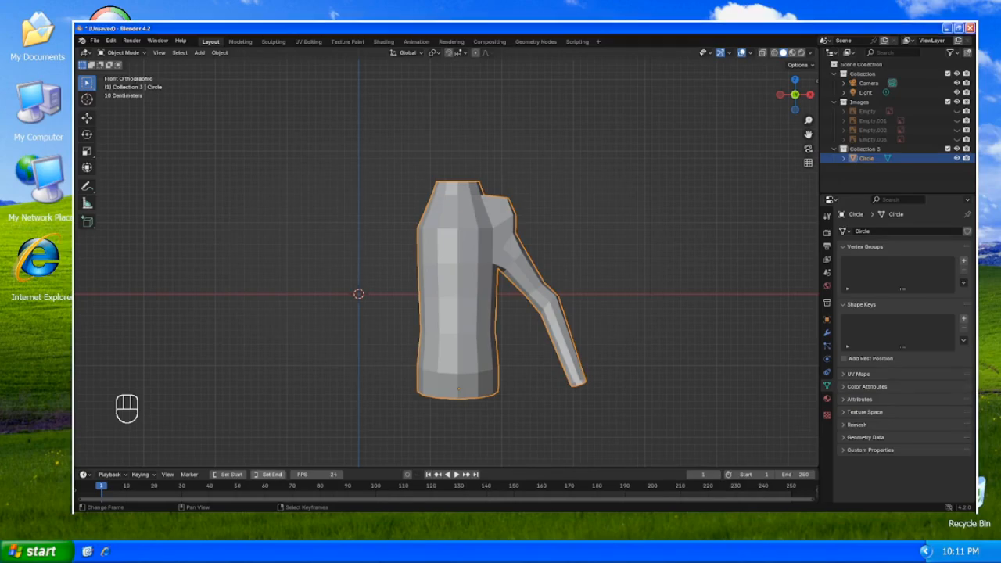
- Add the neck and shoulder reference screenshot to the Images collection, and enlarge and position it behind the torso in front view
{"action": "left_click_drag", "start_coordinate": [264, 469], "coordinate": [293, 220]}
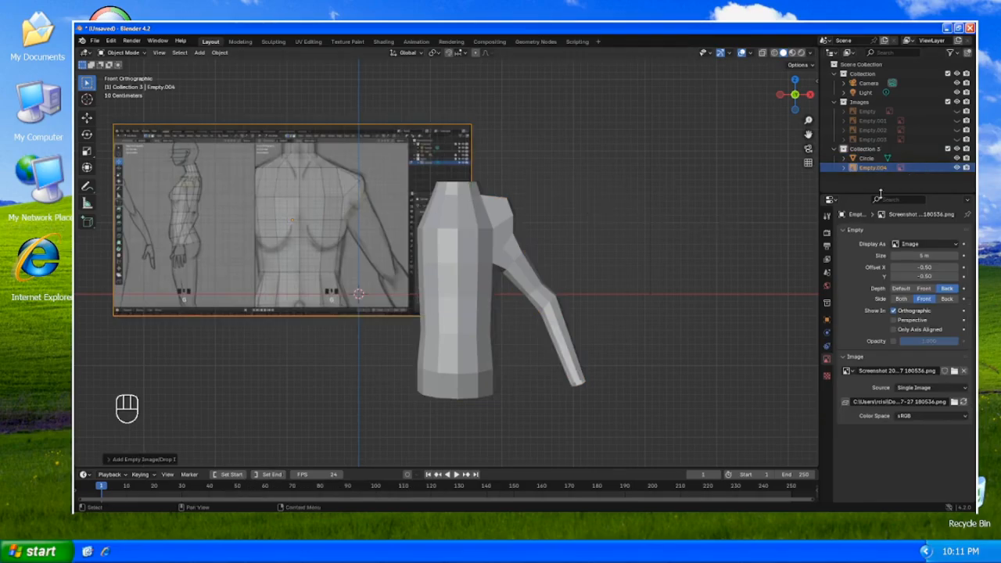
{"action": "left_click_drag", "start_coordinate": [854, 169], "coordinate": [861, 125]}
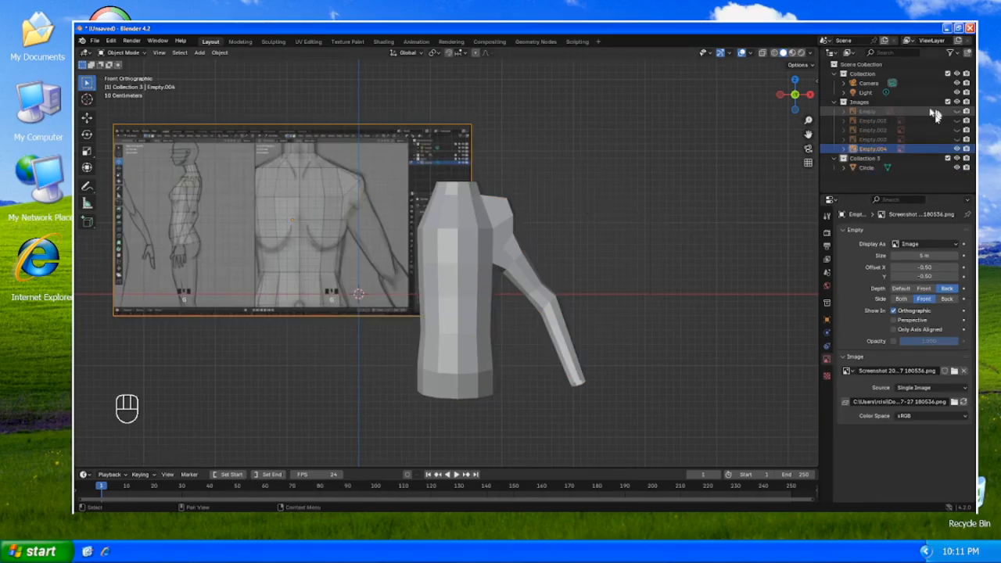
{"action": "key", "text": "g"}
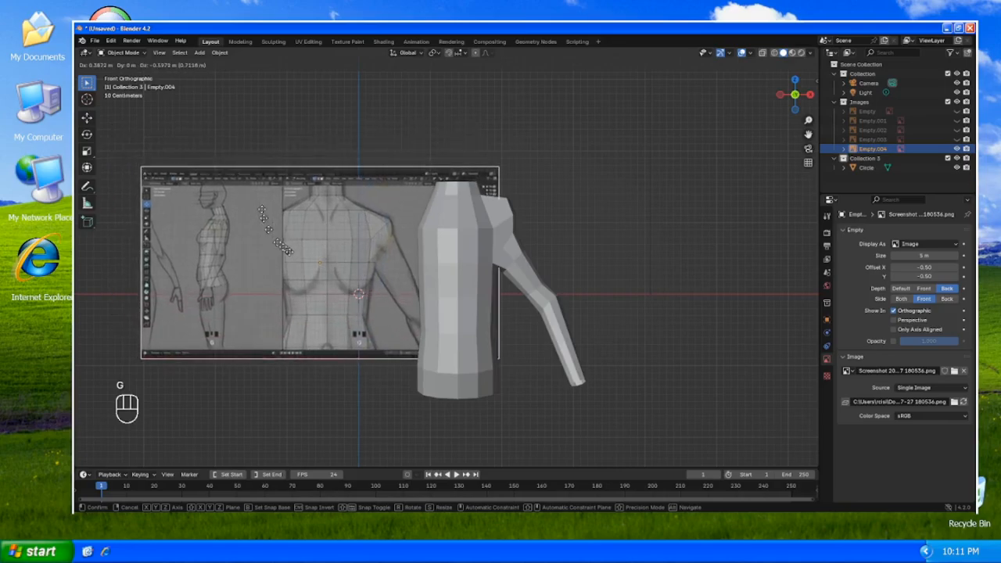
{"action": "left_click", "coordinate": [290, 268]}
{"action": "key", "text": "s"}
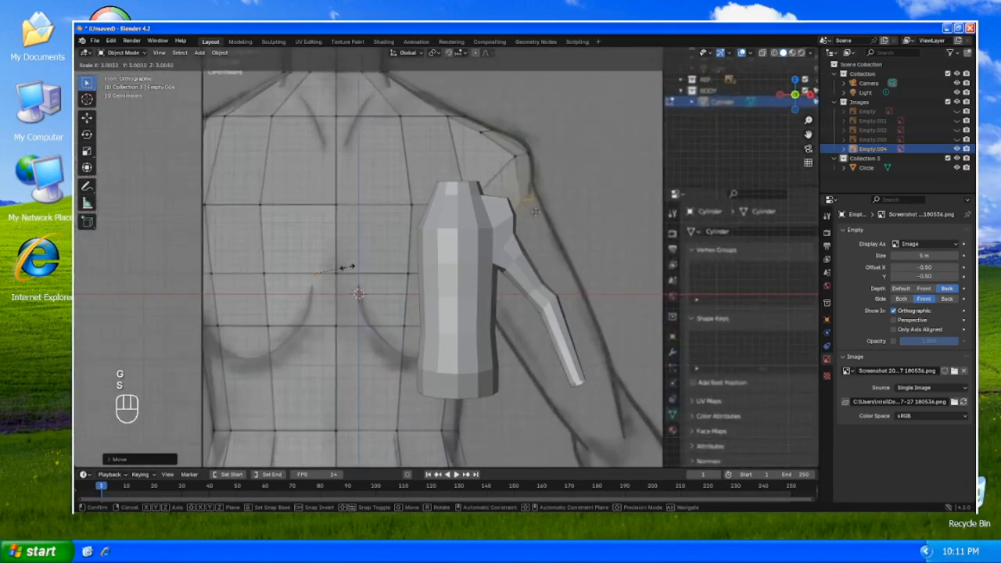
{"action": "left_click", "coordinate": [330, 273]}
{"action": "key", "text": "g"}
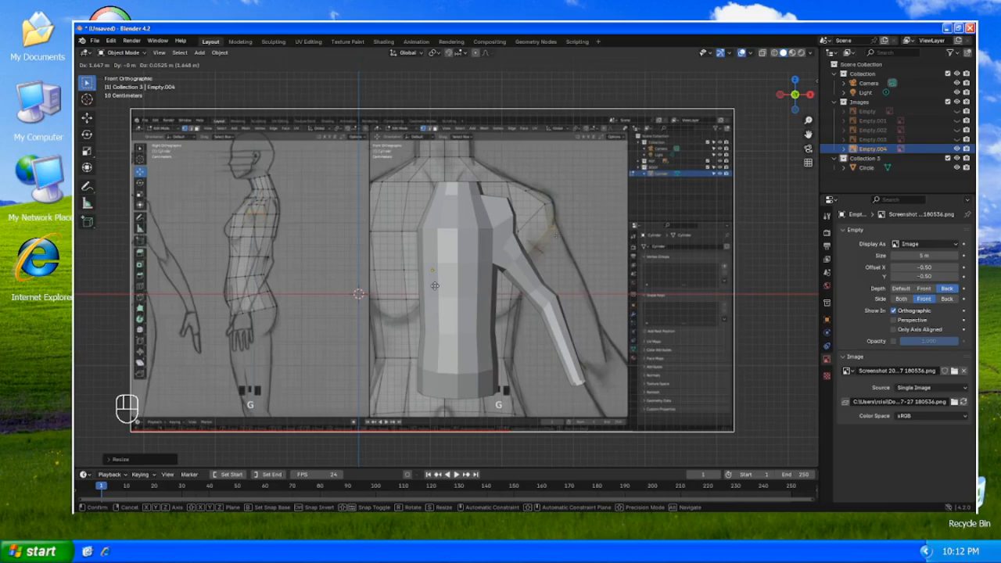
{"action": "left_click", "coordinate": [435, 285]}
- Scale the mesh's top loop to about 0.53 and extrude it about 0.13 m upward along Z to form the neck
{"action": "left_click", "coordinate": [478, 208]}
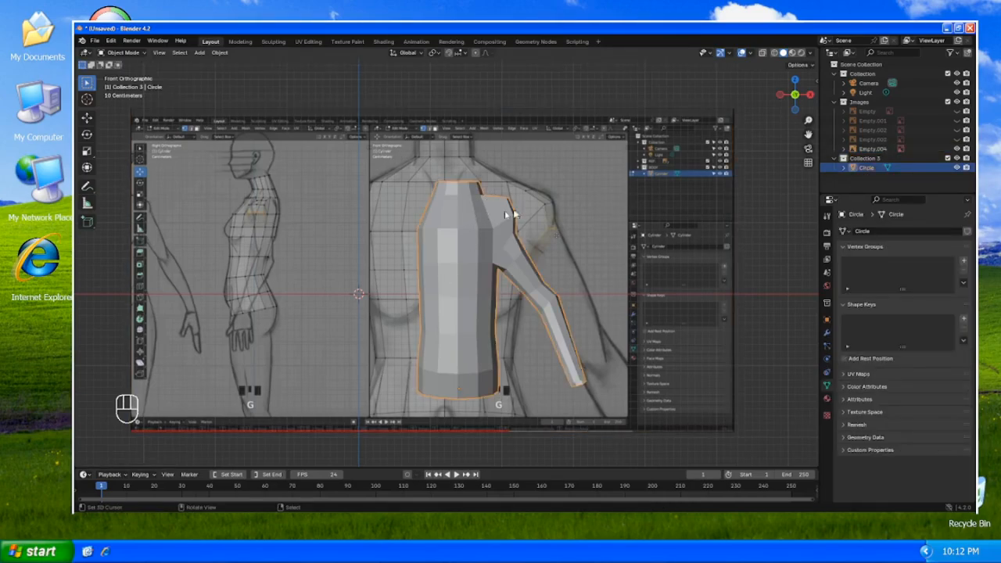
{"action": "key", "text": "Tab"}
{"action": "key", "text": "s"}
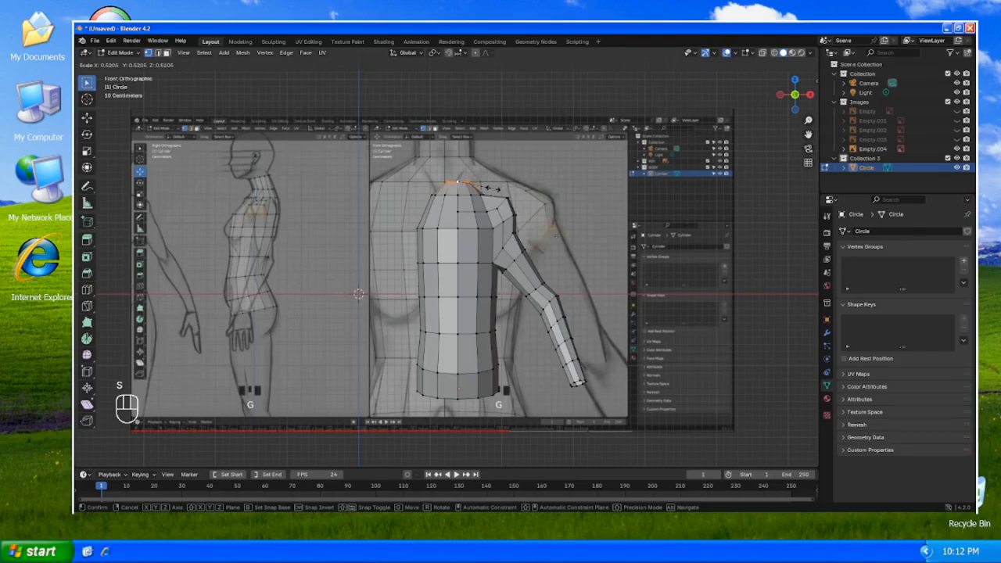
{"action": "left_click", "coordinate": [492, 187]}
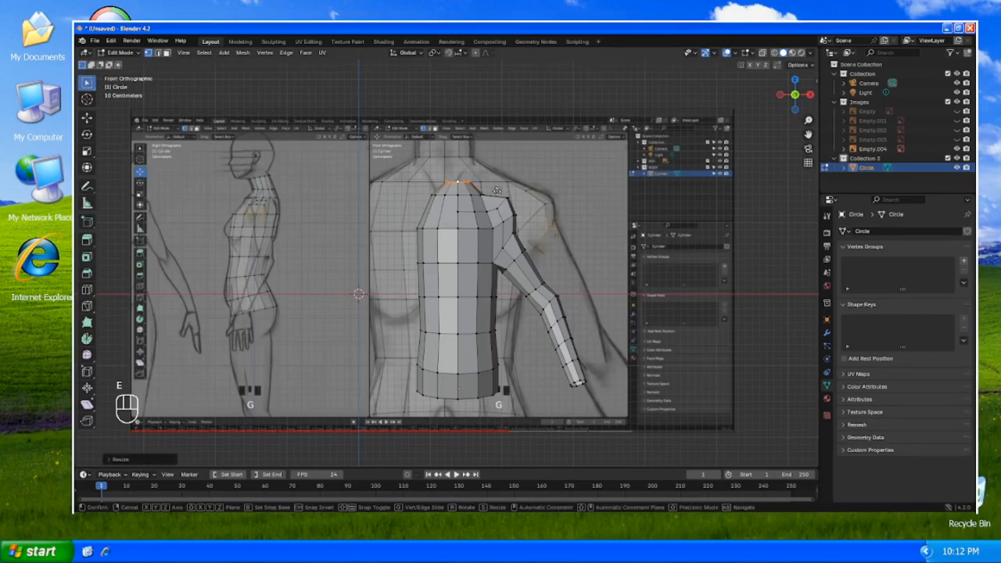
{"action": "key", "text": "e"}
{"action": "key", "text": "z"}
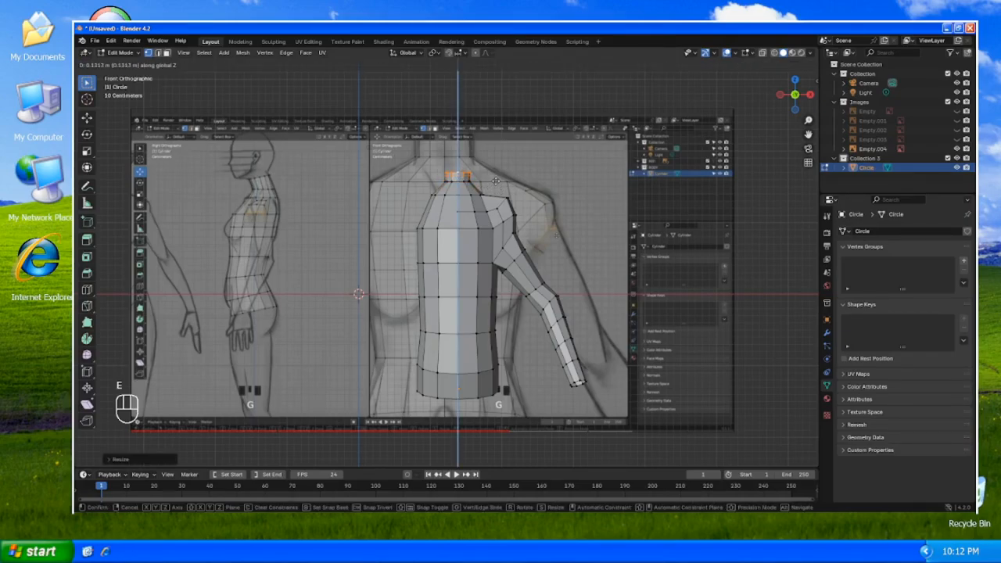
{"action": "left_click", "coordinate": [496, 180]}
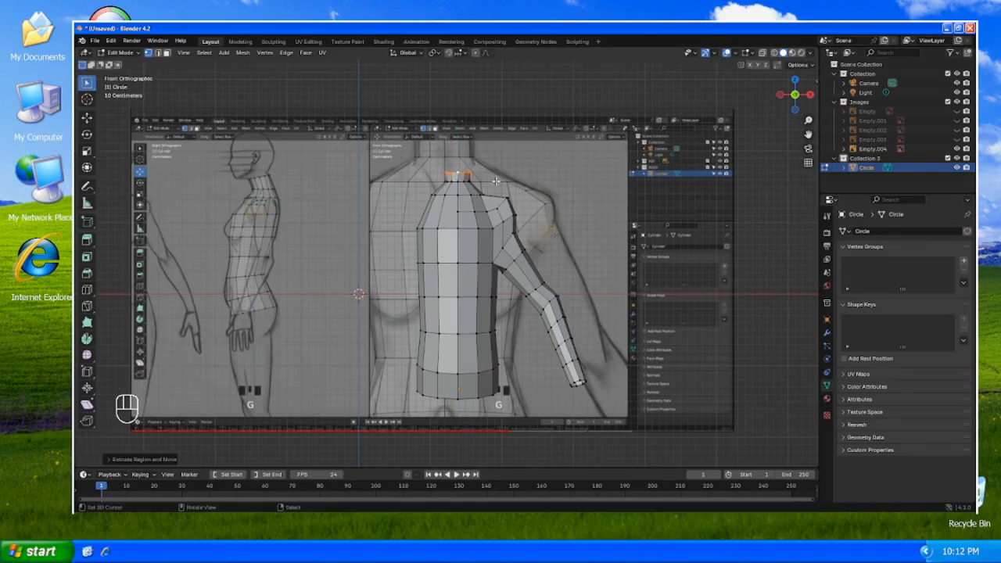
- Rotate the Empty.004 reference image 90 degrees around Z so that it faces the side view
{"action": "key", "text": "Tab"}
{"action": "left_click", "coordinate": [528, 183]}
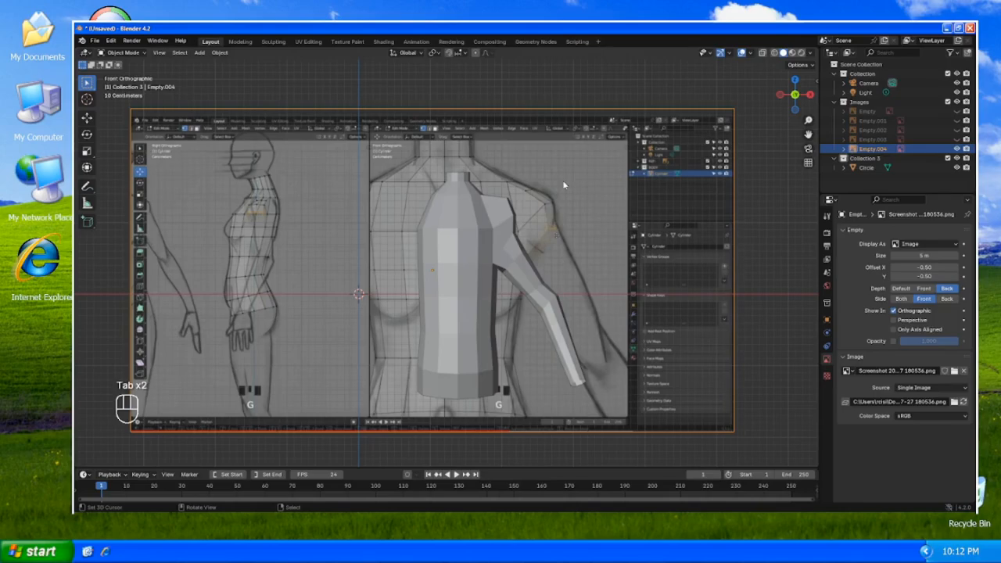
{"action": "type", "text": "rz90"}
{"action": "key", "text": "Return"}
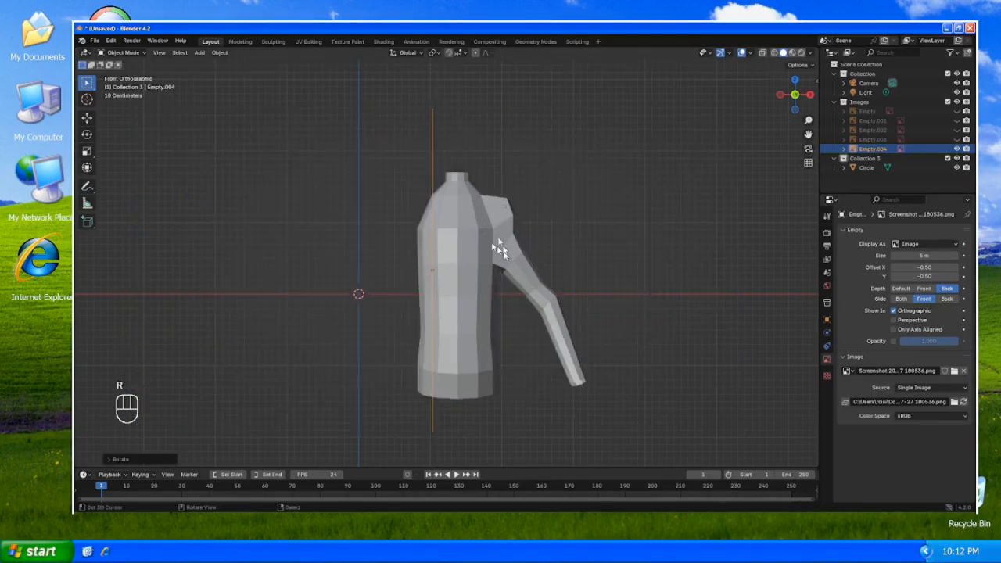
- In side view, tilt the neck's top loop and move it about -0.05 m along Y and 0.07 m up along Z
{"action": "left_click", "coordinate": [496, 246]}
{"action": "key", "text": "Tab"}
{"action": "key", "text": "KP_3"}
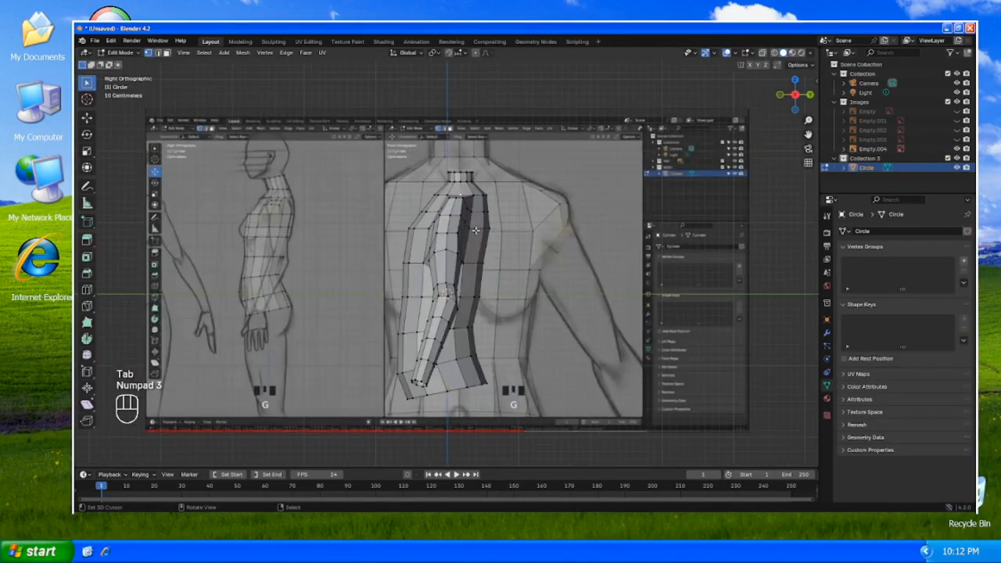
{"action": "left_click", "coordinate": [465, 171], "text": "alt"}
{"action": "key", "text": "r"}
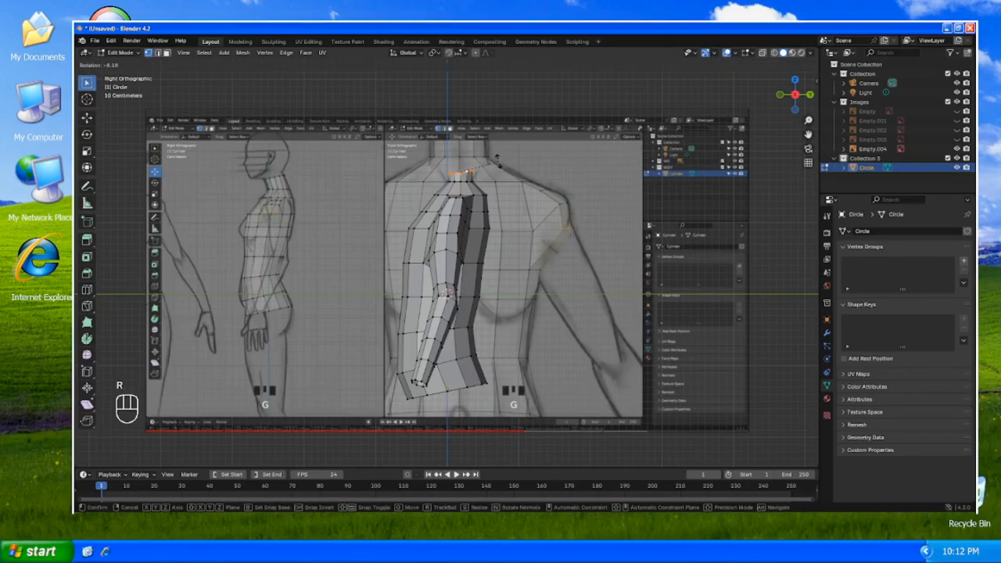
{"action": "left_click", "coordinate": [493, 151]}
{"action": "key", "text": "g"}
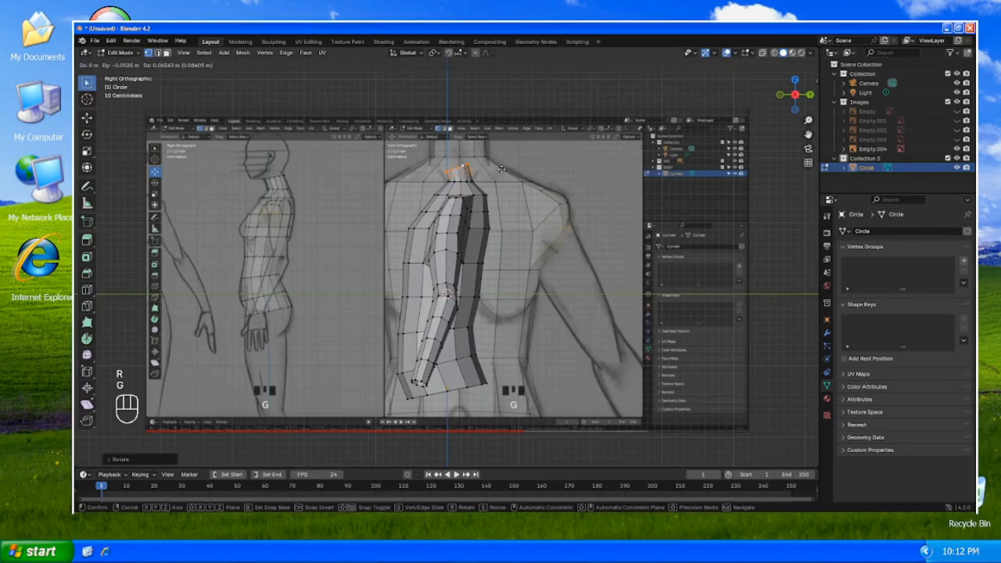
{"action": "left_click", "coordinate": [501, 169]}
- Scale the loop at the base of the neck to about 1.09 and move it about 0.04 m down along Z
{"action": "key", "text": "s"}
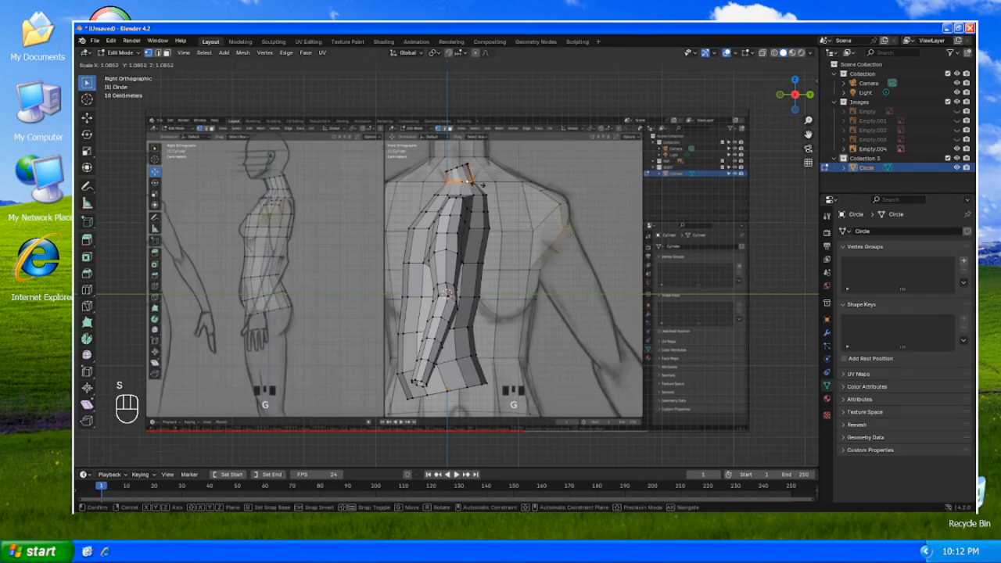
{"action": "left_click", "coordinate": [472, 183]}
{"action": "key", "text": "g"}
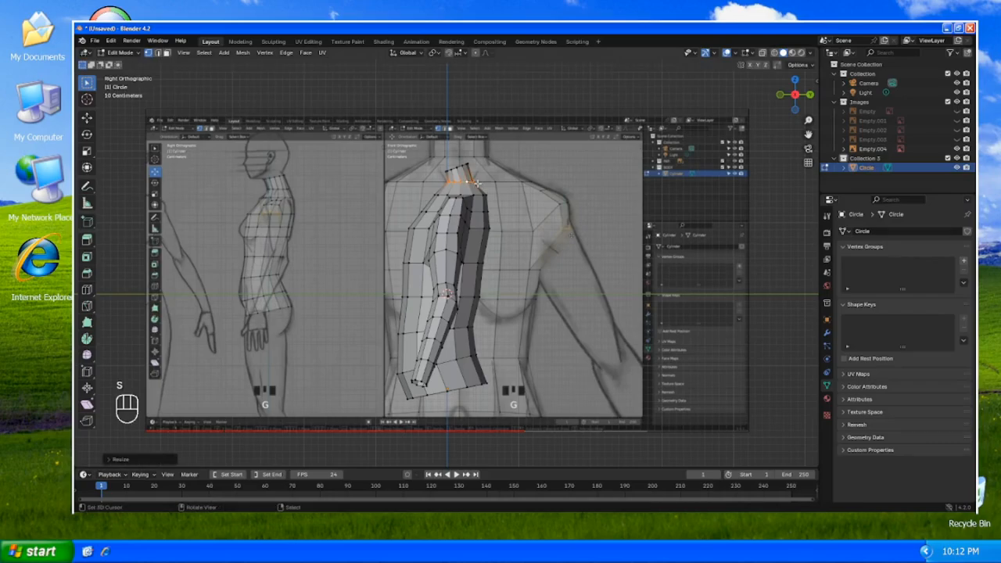
{"action": "key", "text": "z"}
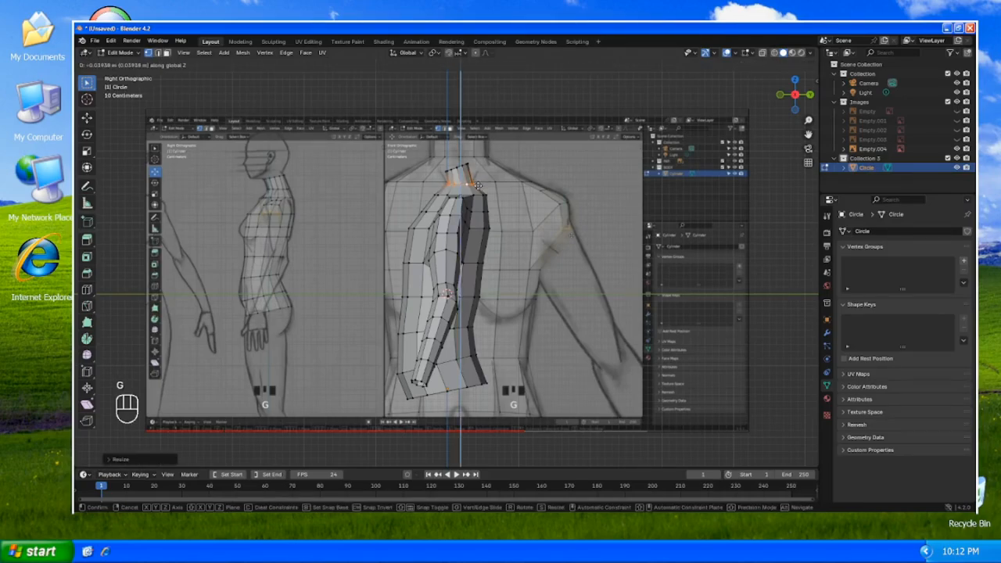
{"action": "left_click", "coordinate": [478, 185]}
{"action": "key", "text": "Tab"}
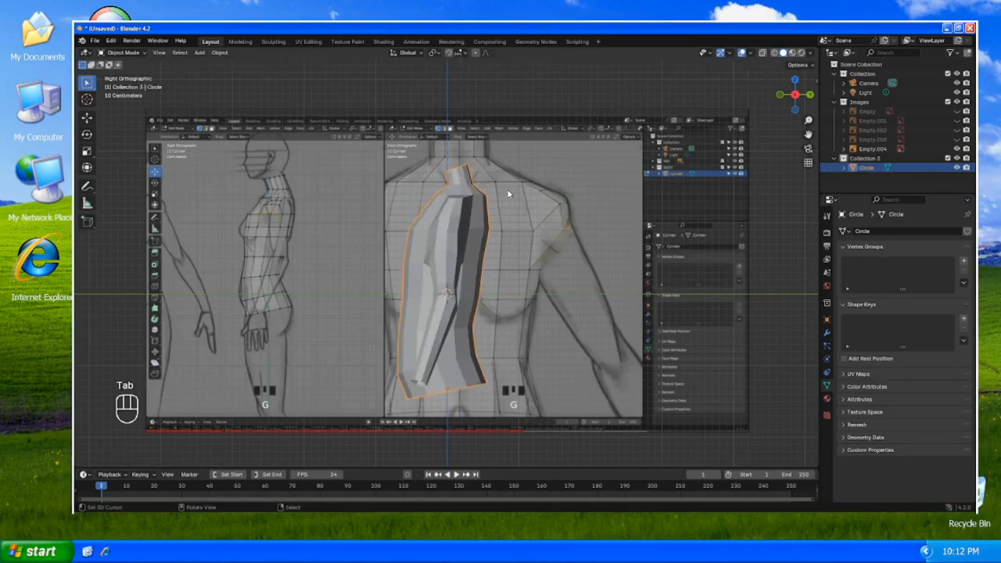
- Hide the Empty.004 reference and scale the new head reference image, Empty.005, to about 1.47
{"action": "left_click", "coordinate": [957, 149]}
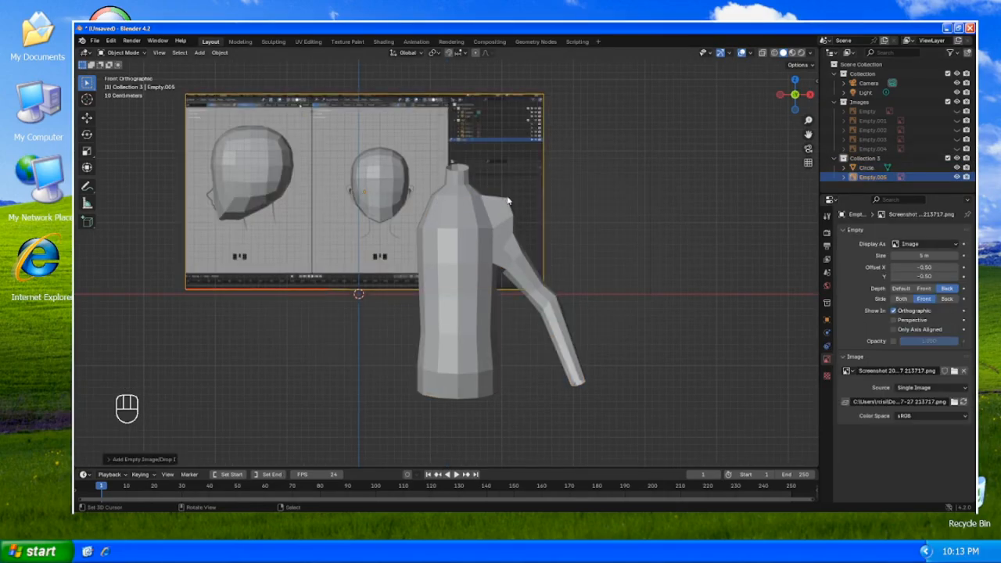
{"action": "key", "text": "s"}
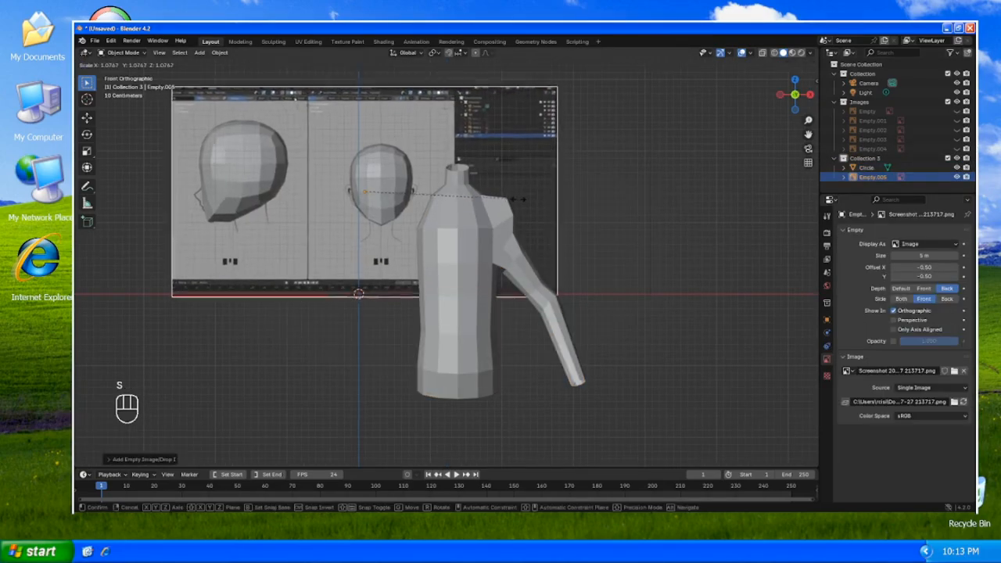
{"action": "left_click", "coordinate": [547, 208]}
- Reposition the head reference image behind the body in front view and move it to the Images collection
{"action": "key", "text": "g"}
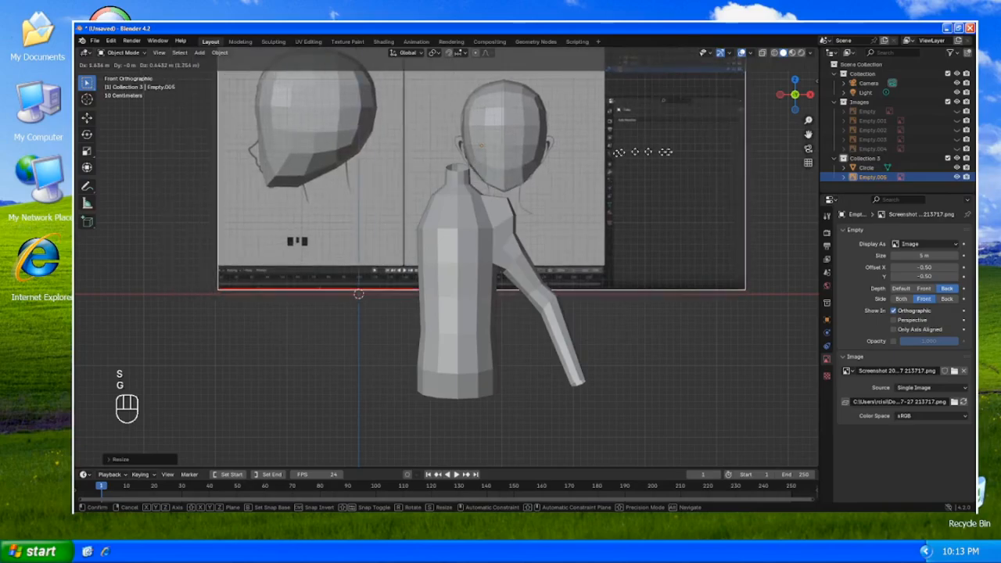
{"action": "left_click", "coordinate": [597, 162]}
{"action": "key", "text": "g"}
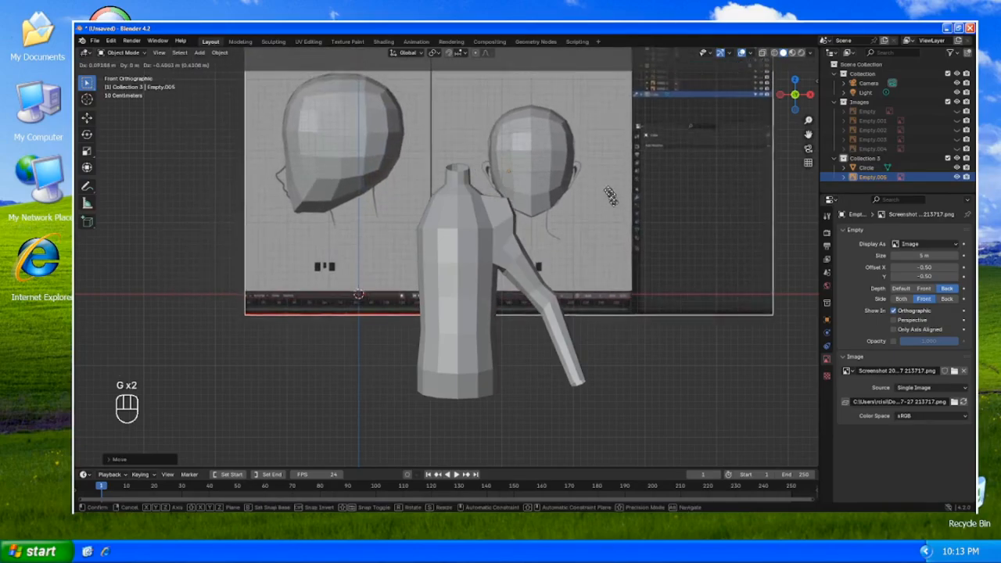
{"action": "key", "text": "m"}
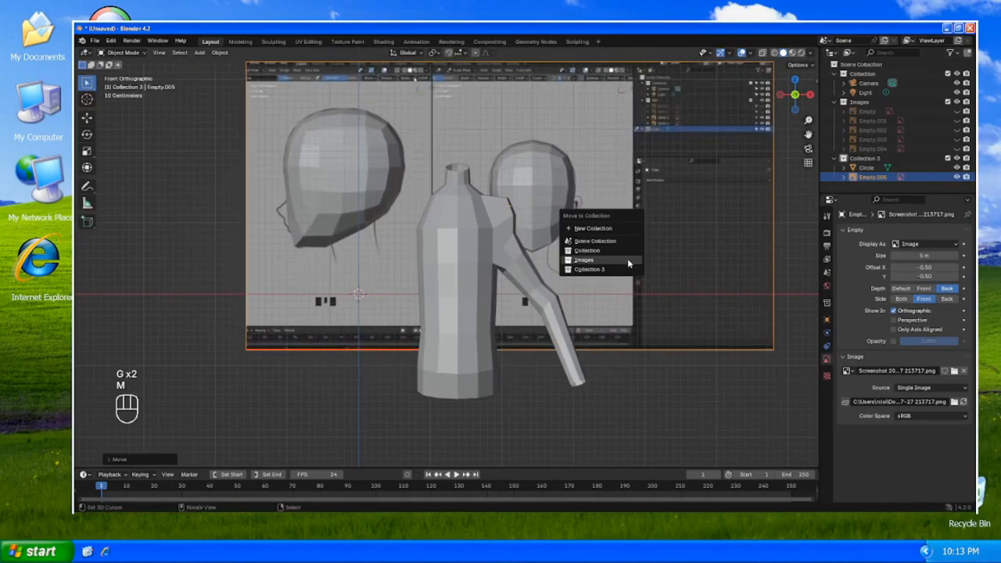
{"action": "left_click", "coordinate": [624, 259]}
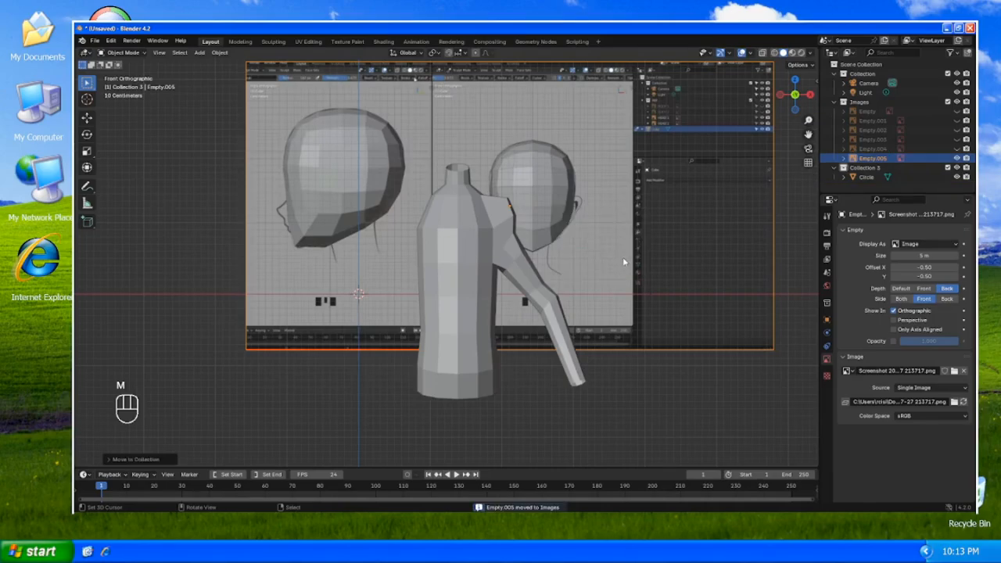
- Add a cube with a level 2 Subdivision Surface modifier and apply the modifier
{"action": "key", "text": "shift+a"}
{"action": "mouse_move", "coordinate": [624, 258]}
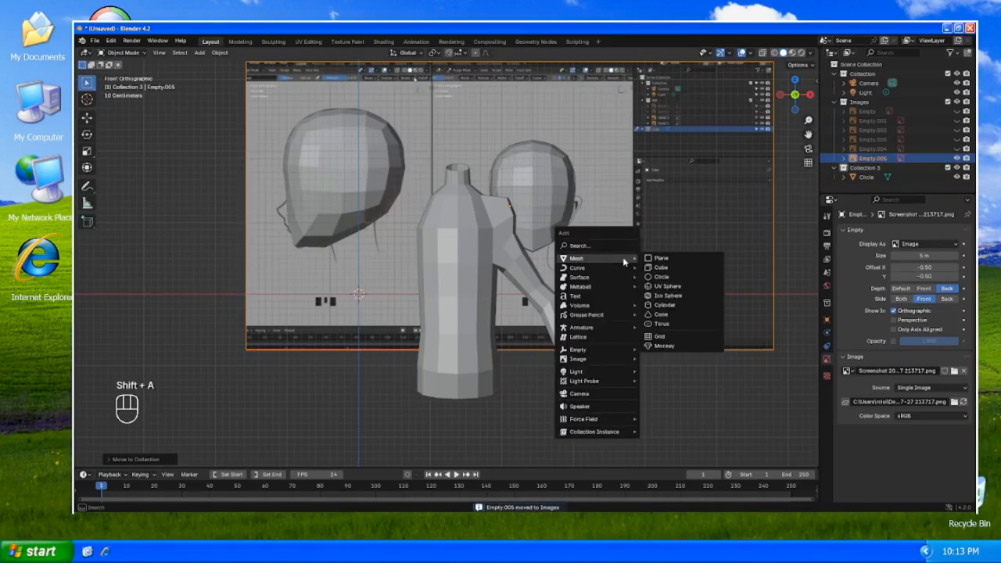
{"action": "left_click", "coordinate": [649, 268]}
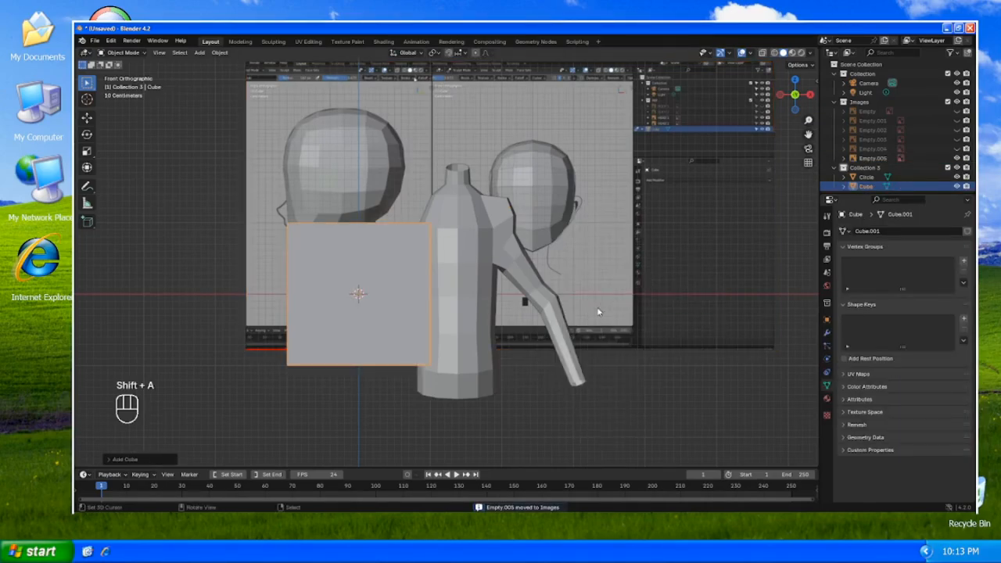
{"action": "key", "text": "ctrl+2"}
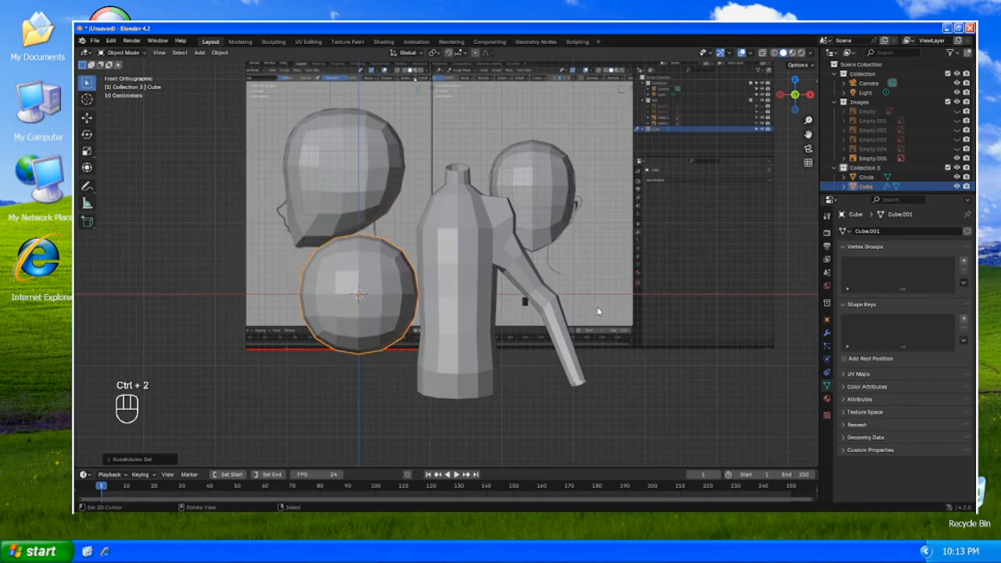
{"action": "left_click", "coordinate": [826, 332]}
{"action": "key", "text": "ctrl+a"}
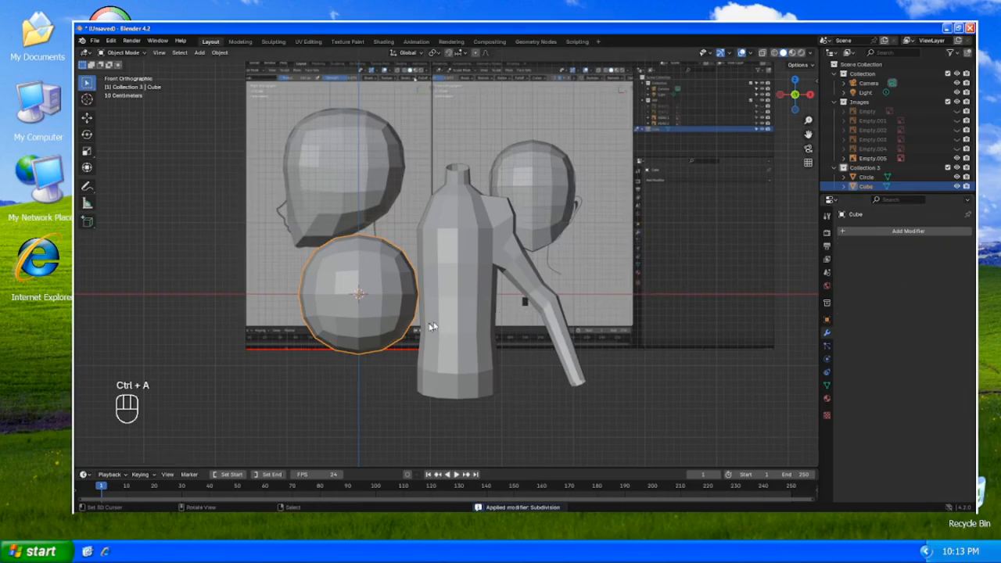
- Move the rounded cube over the front-view head in the reference and display the scene in wireframe
{"action": "key", "text": "g"}
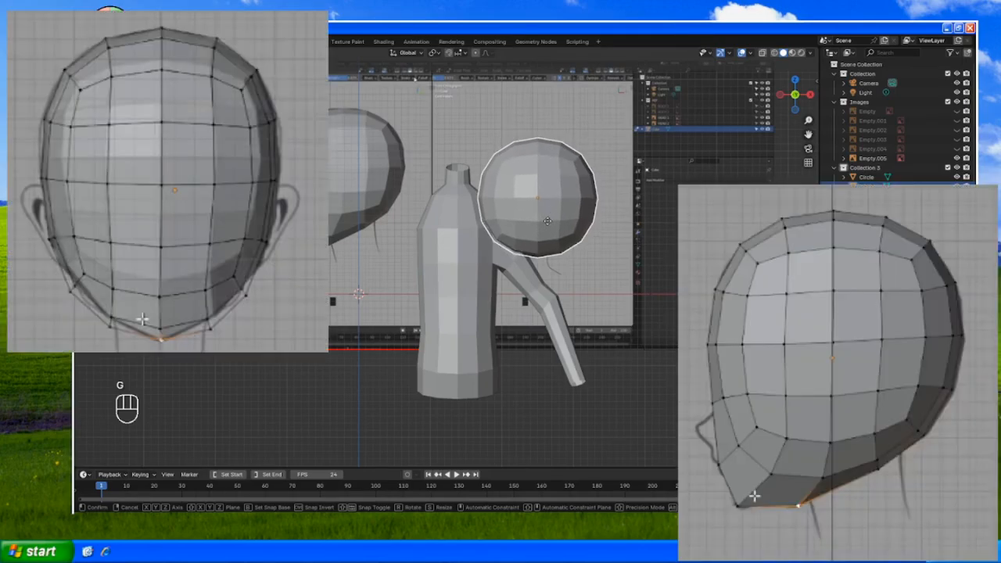
{"action": "left_click", "coordinate": [548, 226]}
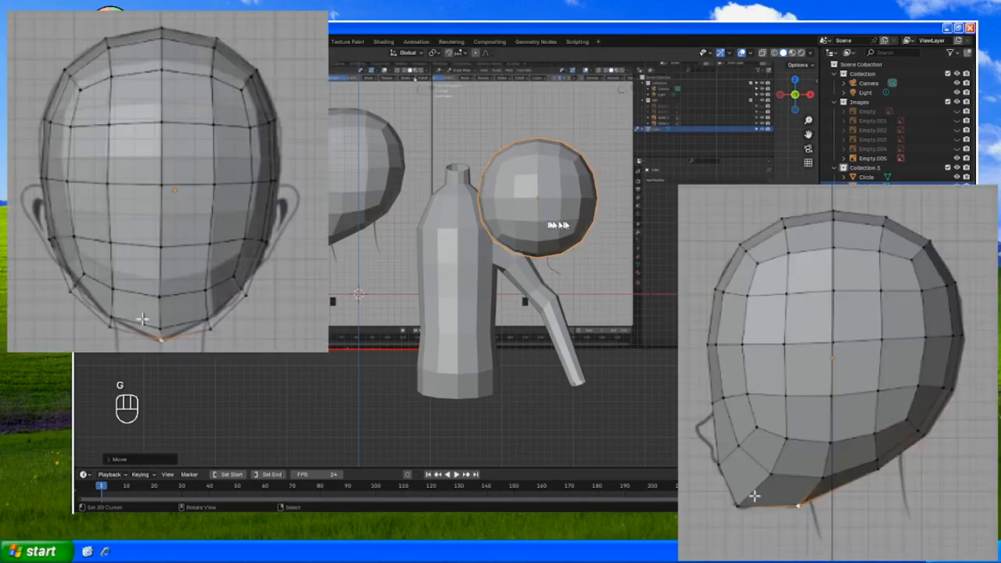
{"action": "key", "text": "shift+z"}
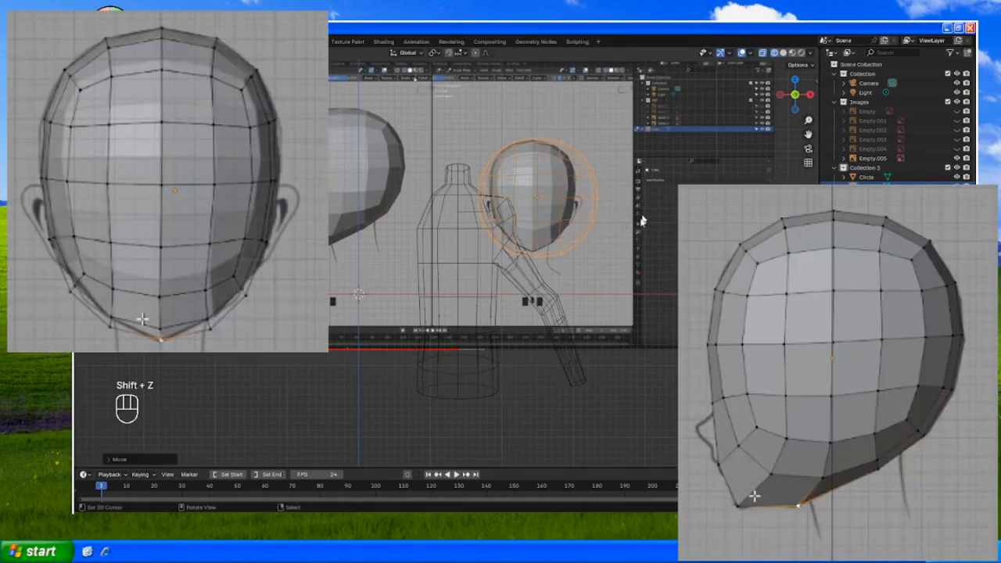
- Hide the Circle body and, in Edit Mode, centre the whole cube mesh on the front-view head reference
{"action": "left_click", "coordinate": [955, 177]}
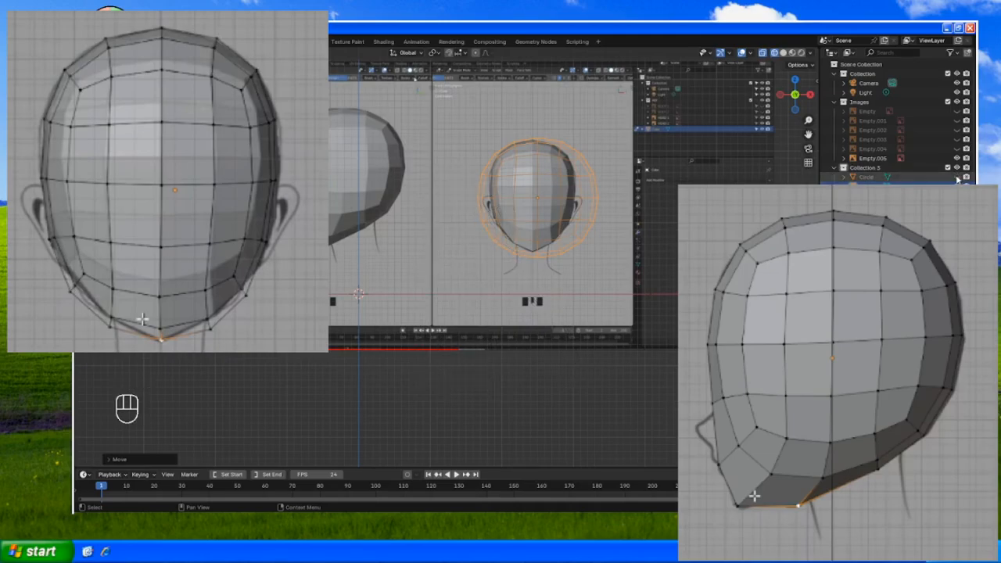
{"action": "key", "text": "Tab"}
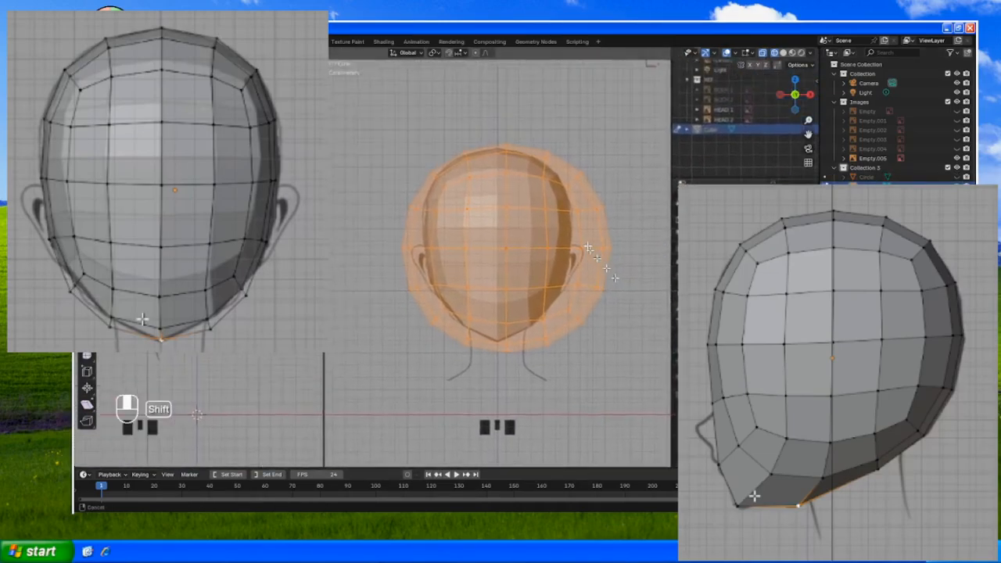
{"action": "key", "text": "g"}
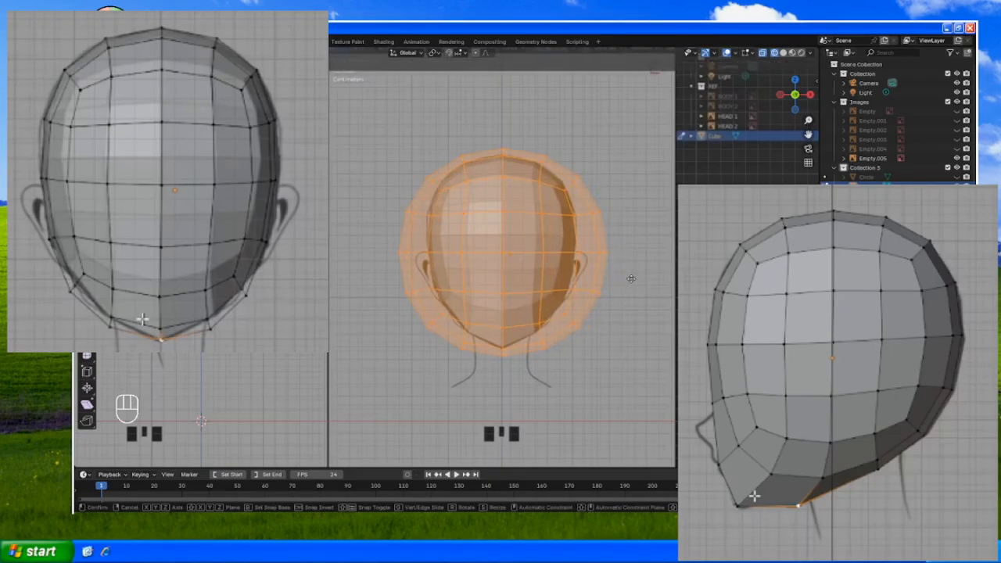
{"action": "left_click", "coordinate": [631, 279]}
- Enable proportional editing with Smooth falloff and move the outermost +X vertex about -0.22 m along X, using an influence radius of about 1.46 m
{"action": "left_click", "coordinate": [617, 252]}
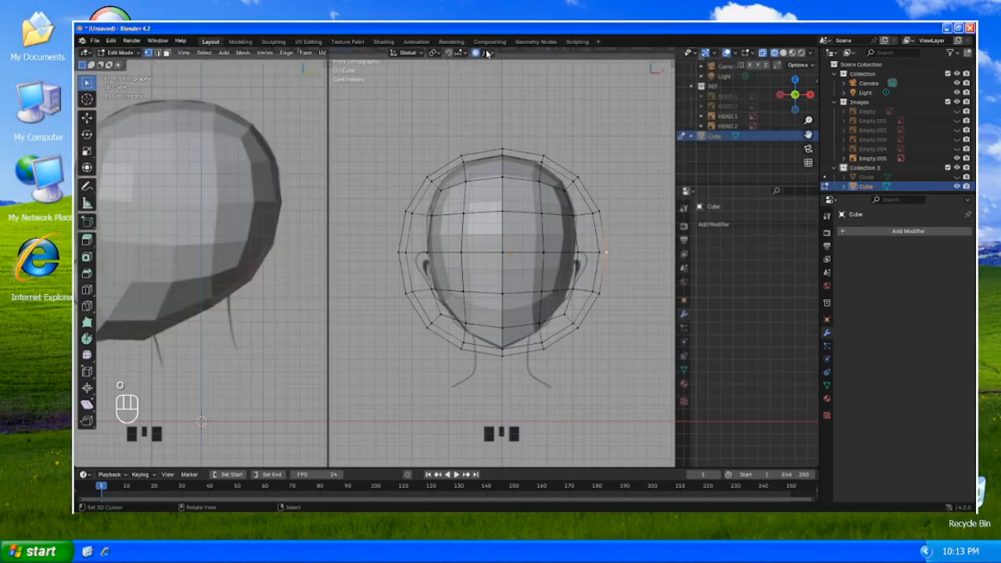
{"action": "left_click", "coordinate": [486, 52]}
{"action": "left_click", "coordinate": [481, 96]}
{"action": "key", "text": "g"}
{"action": "key", "text": "x"}
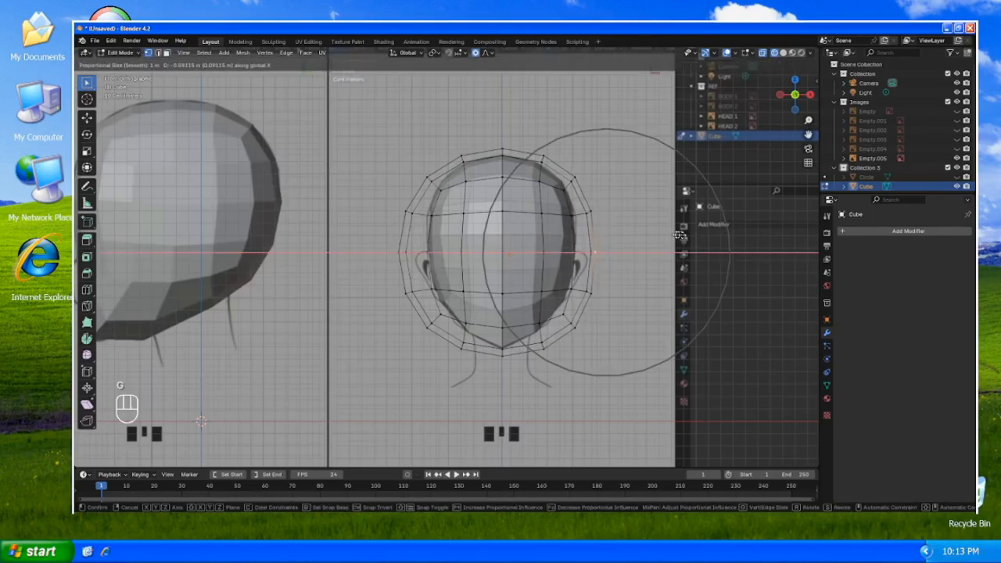
{"action": "scroll", "coordinate": [666, 235], "scroll_direction": "down", "scroll_amount": 4}
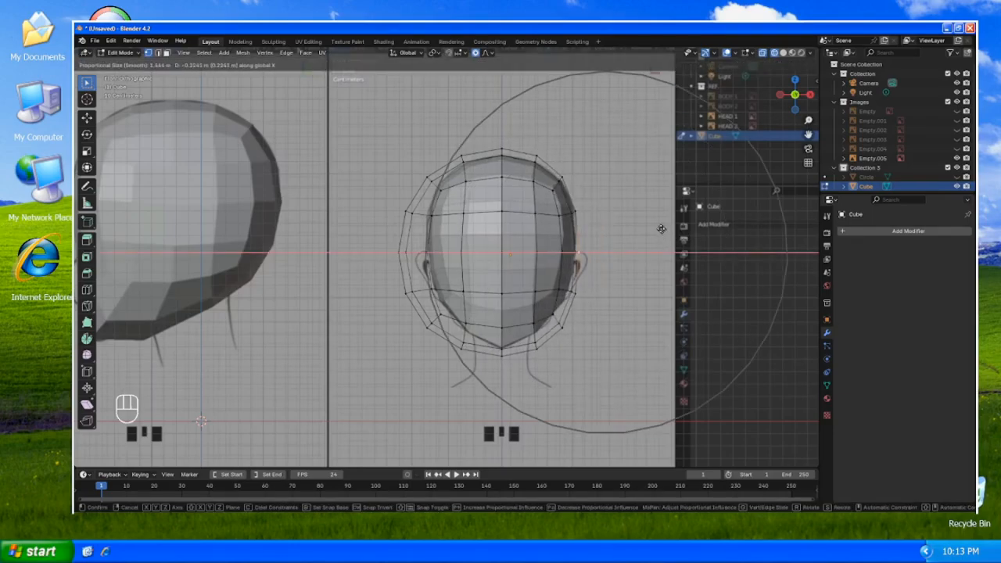
{"action": "left_click", "coordinate": [660, 228]}
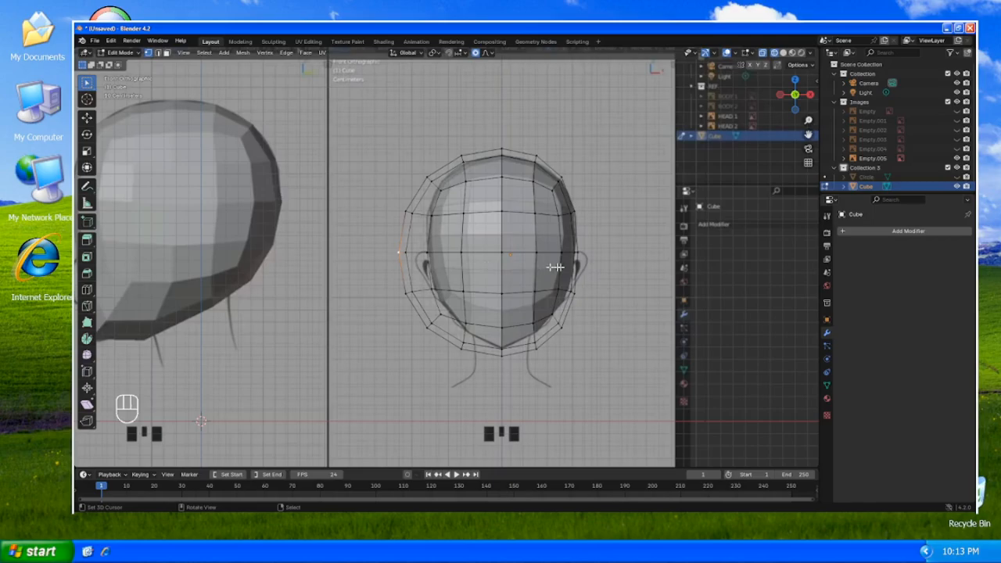
- With proportional editing, move the opposite side vertex inward along X and the crown vertex about -0.05 m along Z to the head outline
{"action": "key", "text": "g"}
{"action": "key", "text": "x"}
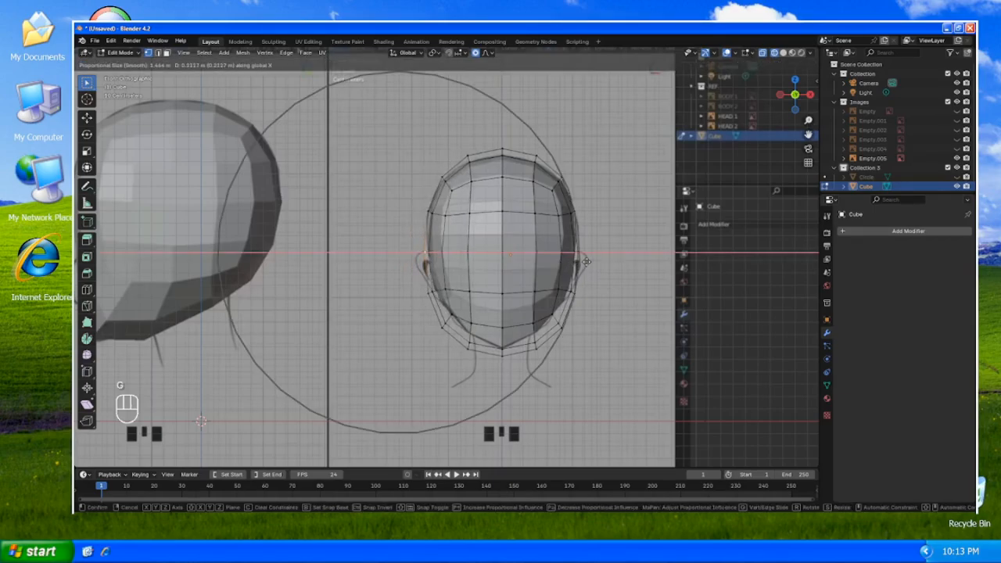
{"action": "left_click", "coordinate": [586, 260]}
{"action": "key", "text": "g"}
{"action": "key", "text": "z"}
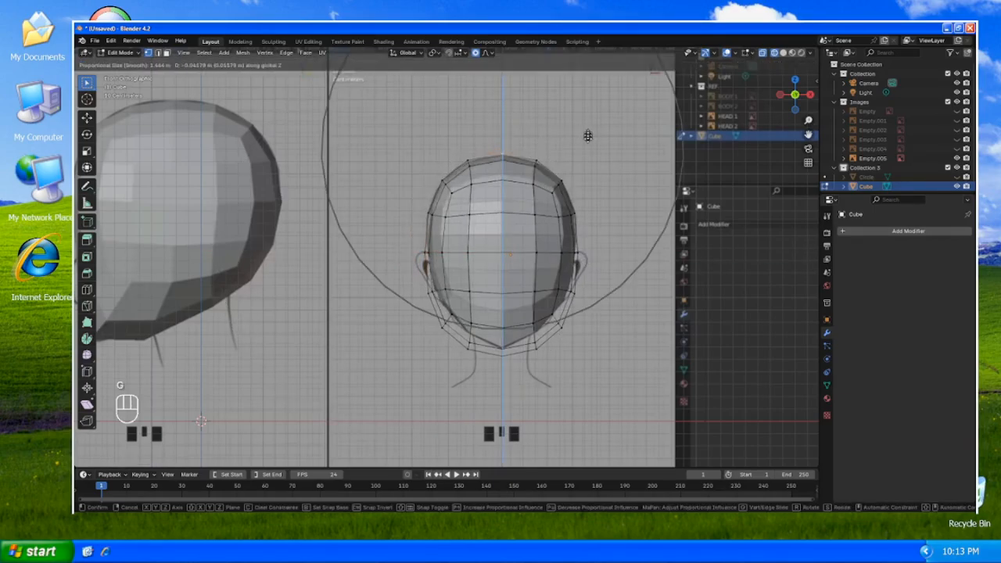
{"action": "left_click", "coordinate": [587, 139]}
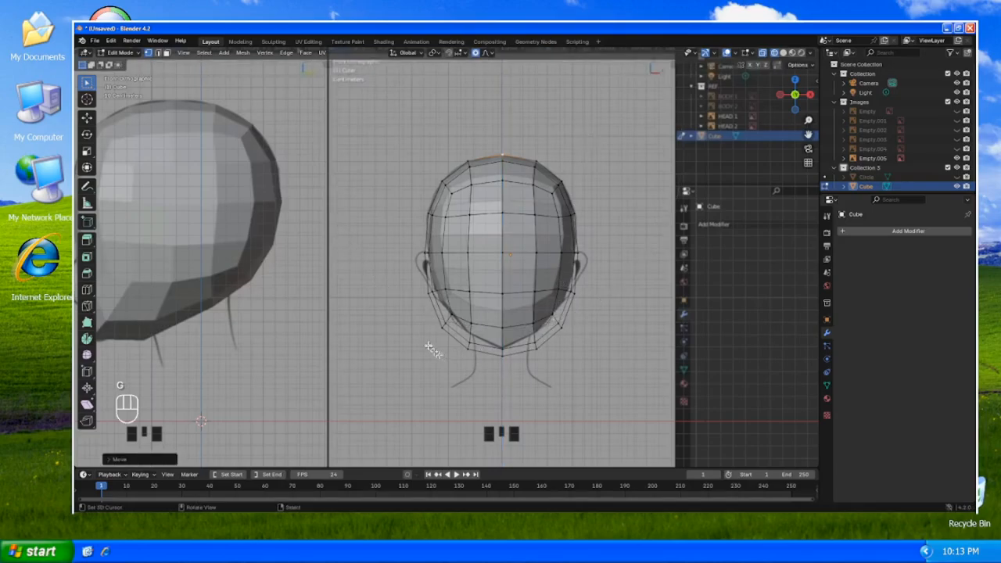
- Pull the lower vertices on both sides inward with proportional editing to follow the reference jawline
{"action": "key", "text": "g"}
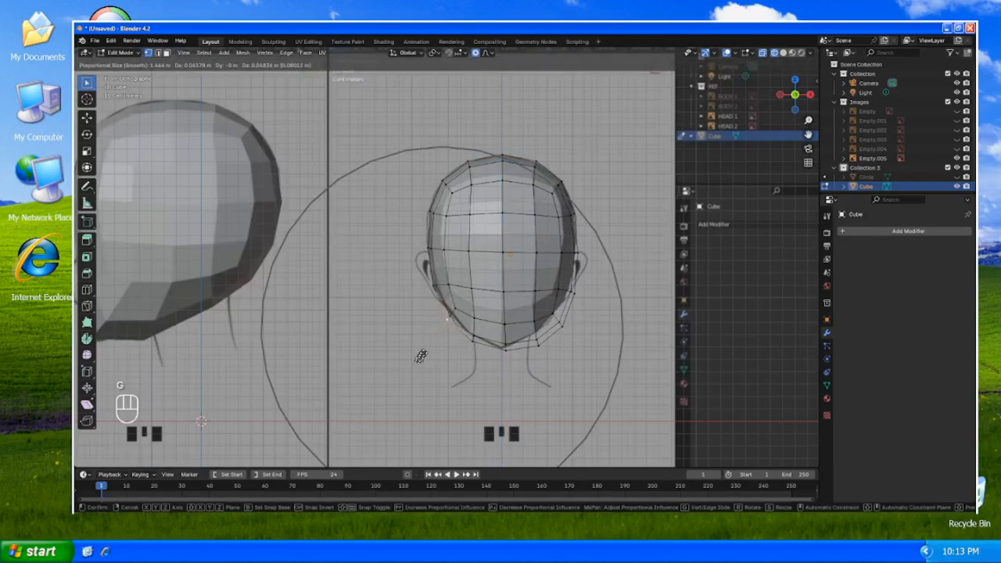
{"action": "left_click", "coordinate": [425, 353]}
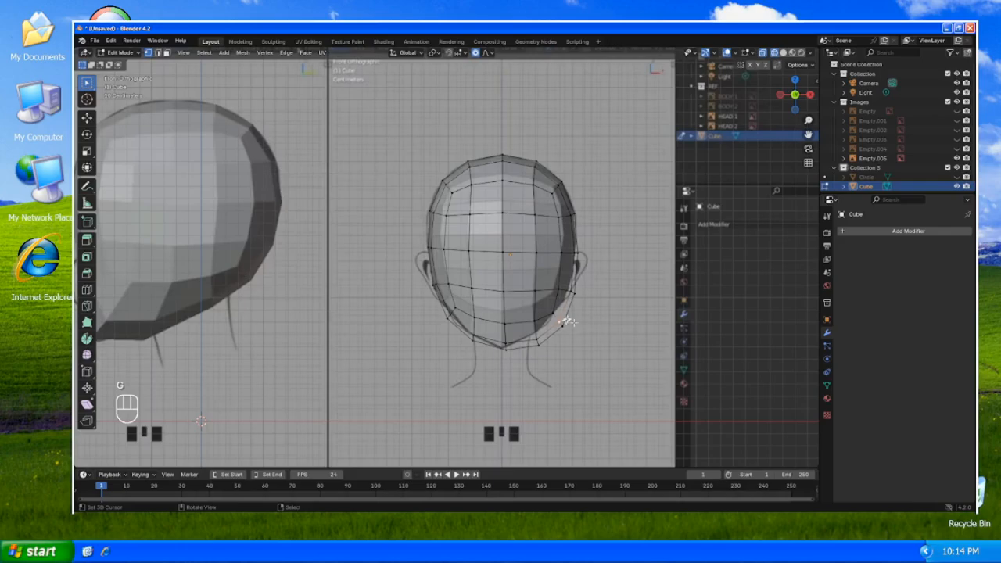
{"action": "key", "text": "g"}
{"action": "left_click", "coordinate": [570, 326]}
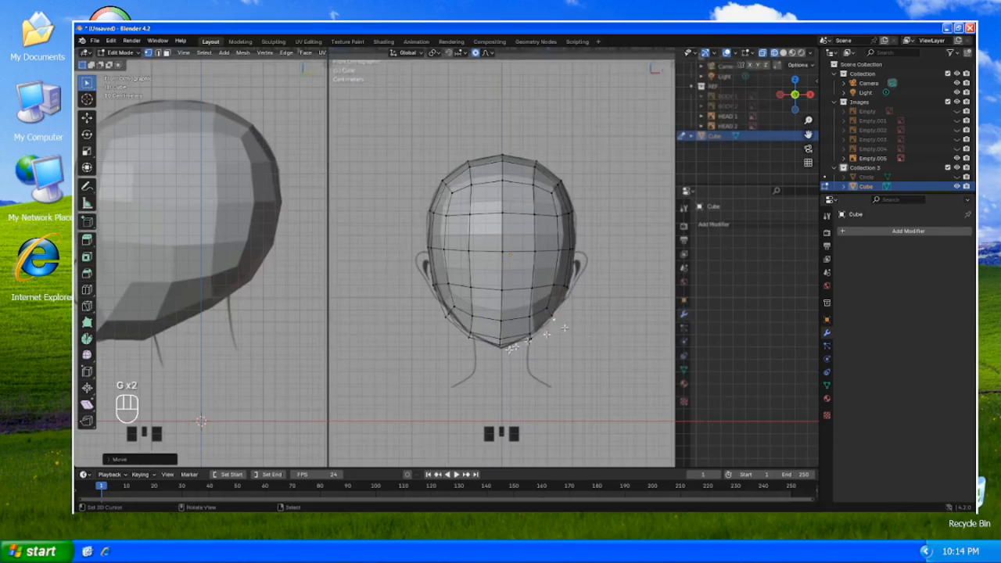
- Reduce the proportional influence radius to about 0.68 m and move the lowest vertex about 0.02 m sideways and down onto the chin point
{"action": "left_click", "coordinate": [508, 350]}
{"action": "key", "text": "g"}
{"action": "scroll", "coordinate": [507, 351], "scroll_direction": "up", "scroll_amount": 3}
{"action": "scroll", "coordinate": [508, 351], "scroll_direction": "up", "scroll_amount": 5}
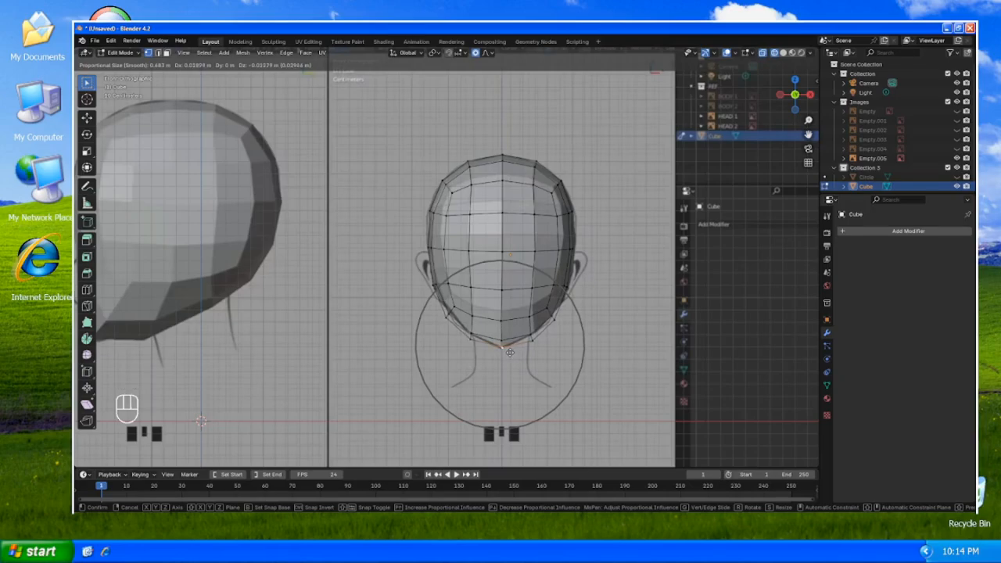
{"action": "left_click", "coordinate": [509, 352]}
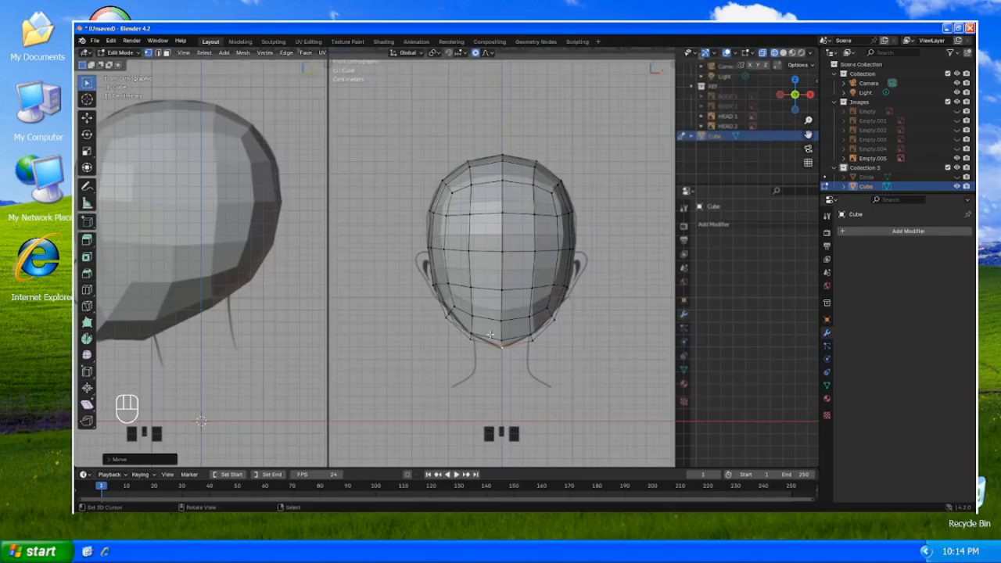
- Leave Edit Mode in side view, duplicate the Empty.005 head reference and rotate the copy 90 degrees around Z
{"action": "key", "text": "KP_3"}
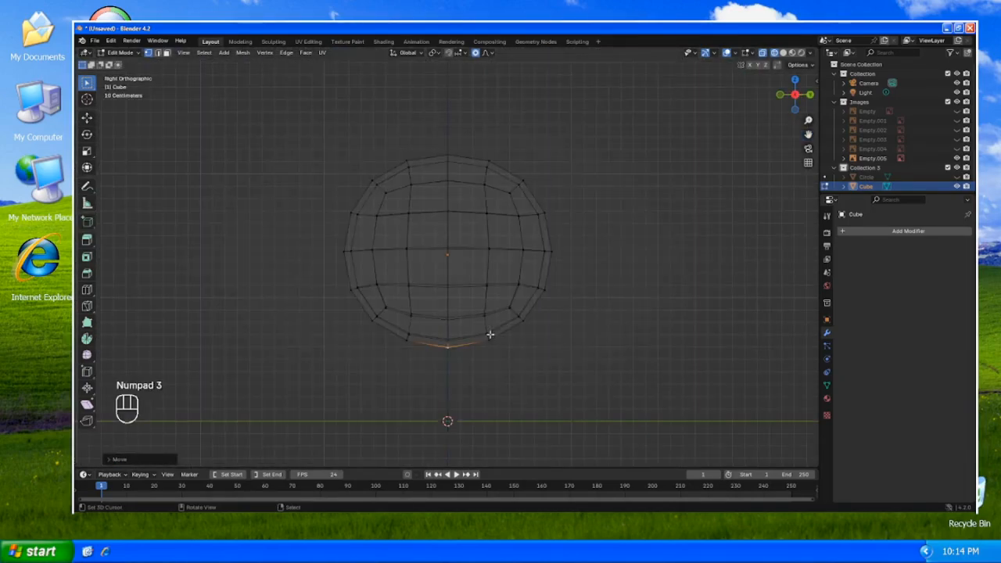
{"action": "key", "text": "Tab"}
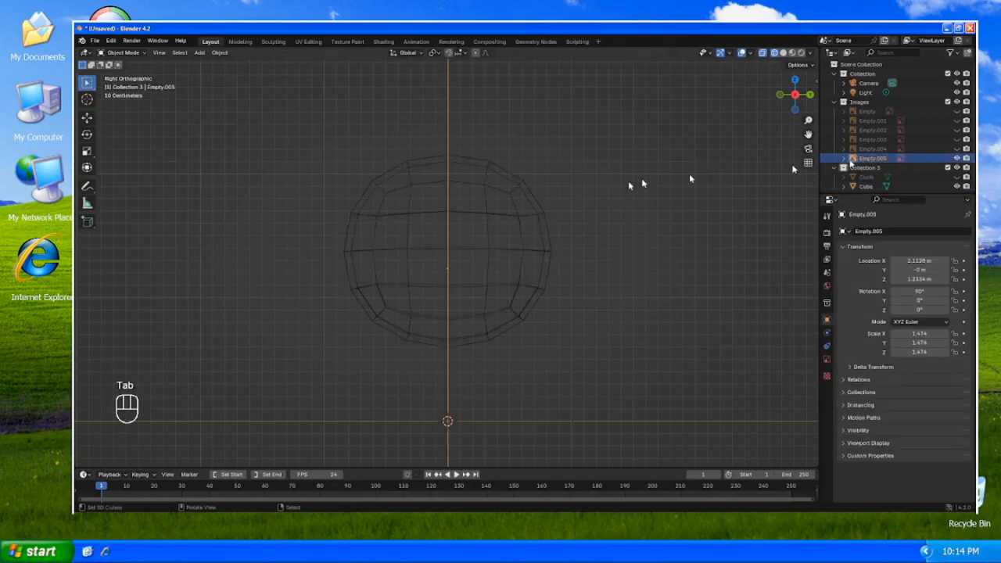
{"action": "left_click", "coordinate": [866, 158]}
{"action": "key", "text": "shift+r"}
{"action": "key", "text": "shift+d"}
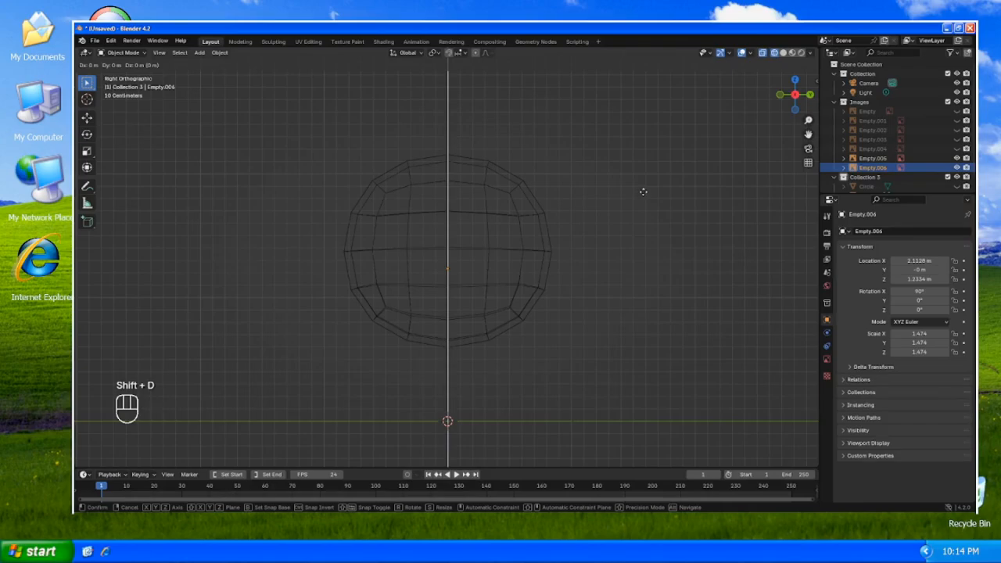
{"action": "left_click", "coordinate": [642, 191]}
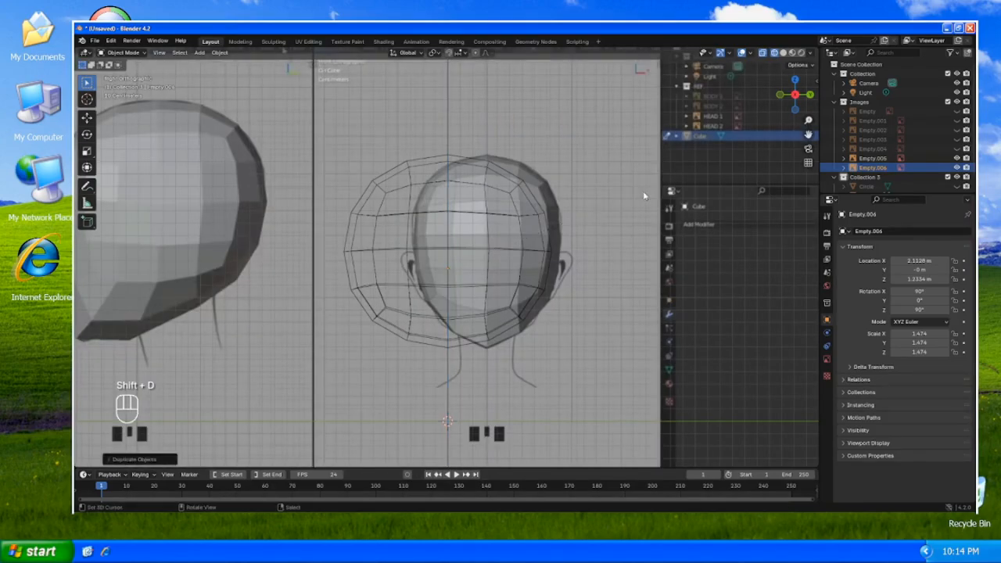
- Slide the rotated head reference copy along Y, scale it down to about 1.12 and place its side-view head over the mesh
{"action": "key", "text": "g"}
{"action": "key", "text": "y"}
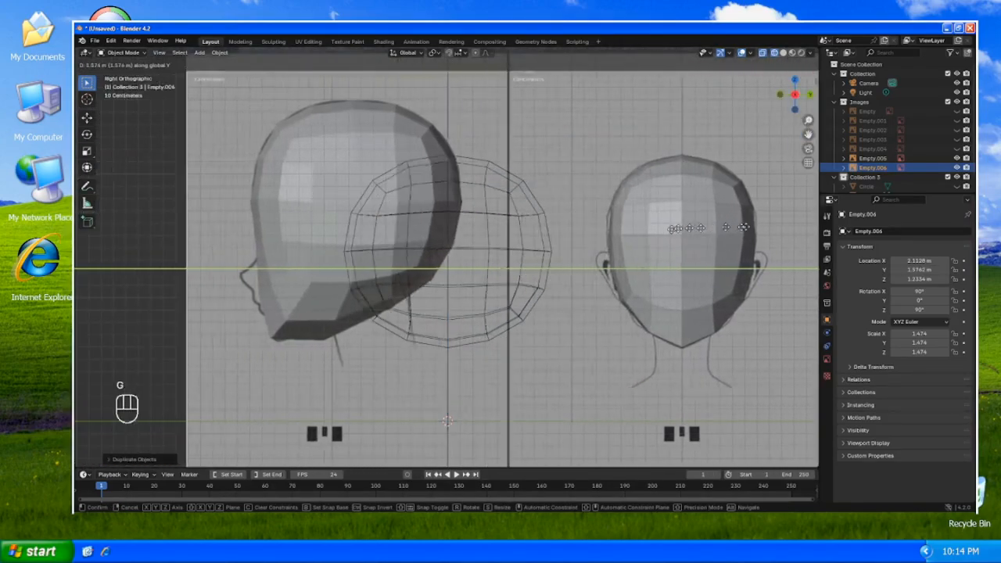
{"action": "left_click", "coordinate": [82, 153]}
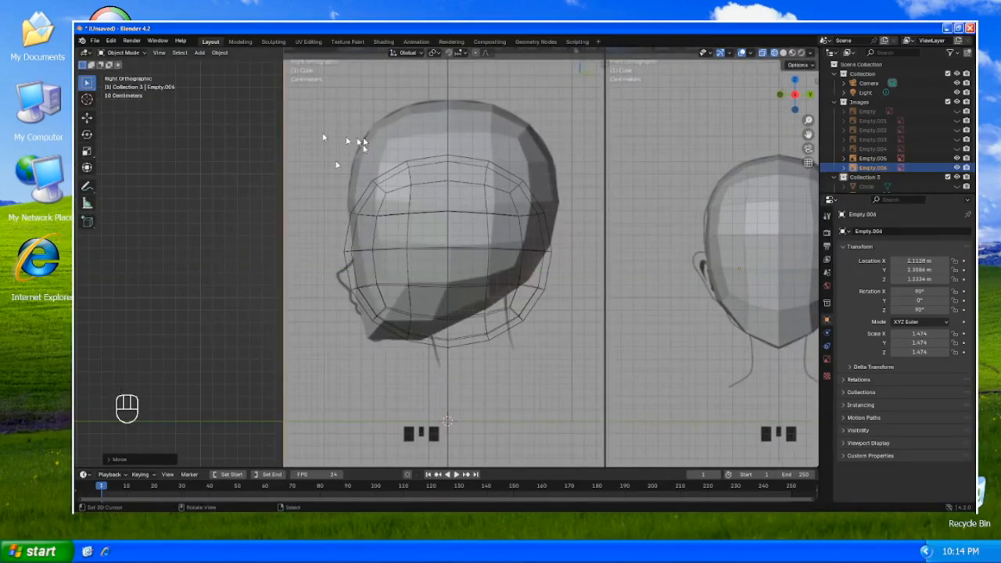
{"action": "key", "text": "s"}
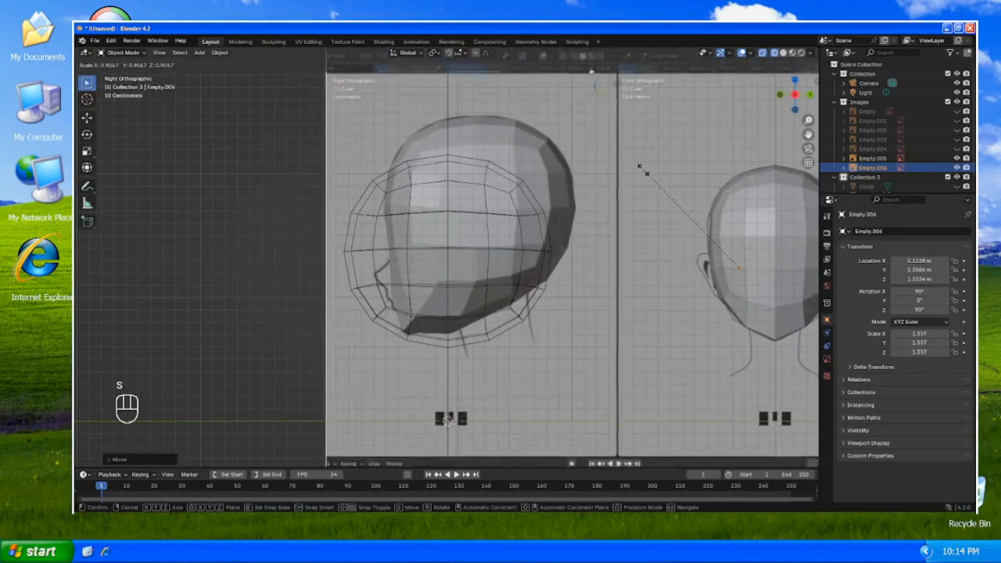
{"action": "left_click", "coordinate": [657, 185]}
{"action": "key", "text": "g"}
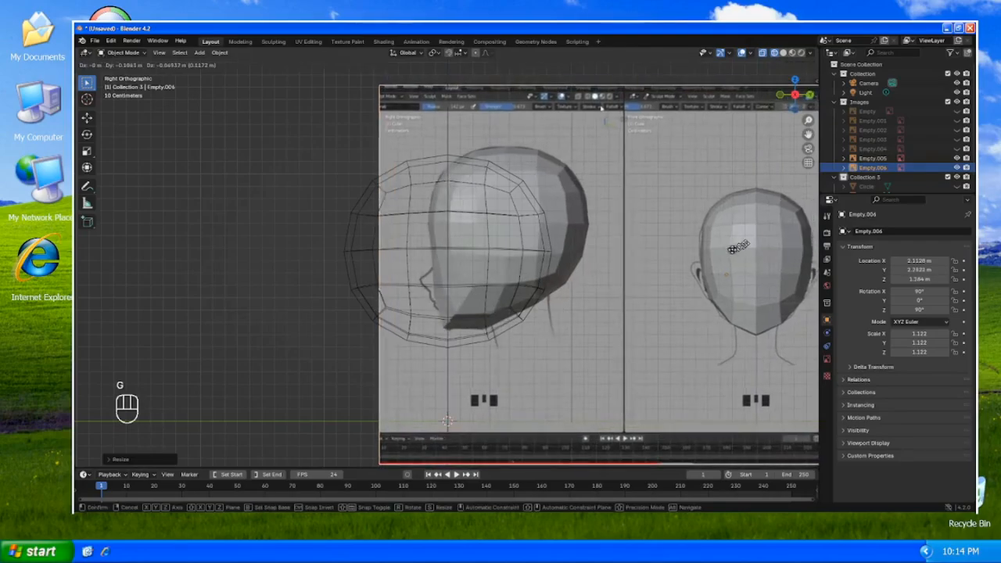
{"action": "left_click", "coordinate": [666, 270]}
- Fine-tune the side reference to a scale of about 1.234 at about Y 1.96 m, Z 1.00 m, matching the mesh's head height
{"action": "key", "text": "s"}
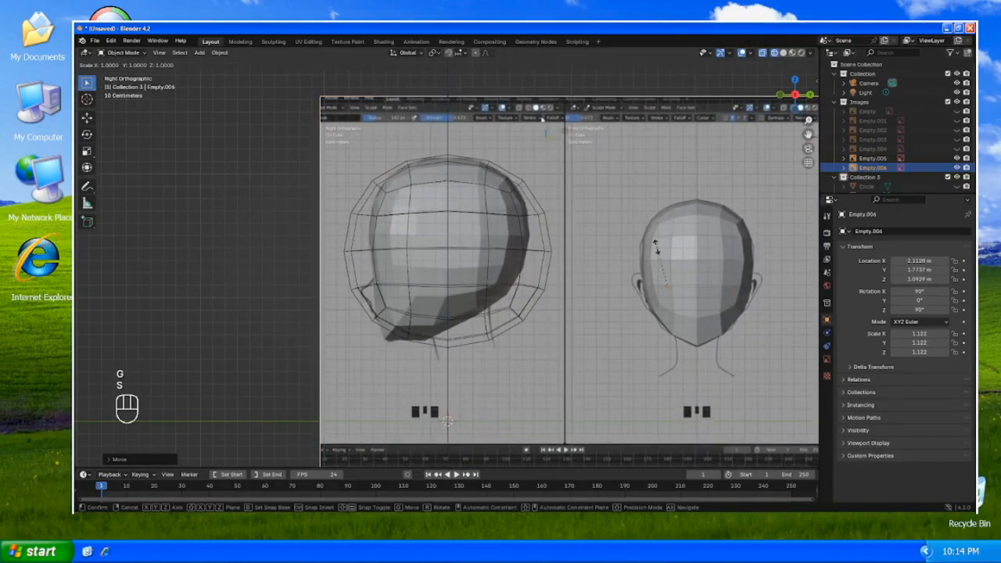
{"action": "left_click", "coordinate": [622, 230]}
{"action": "key", "text": "g"}
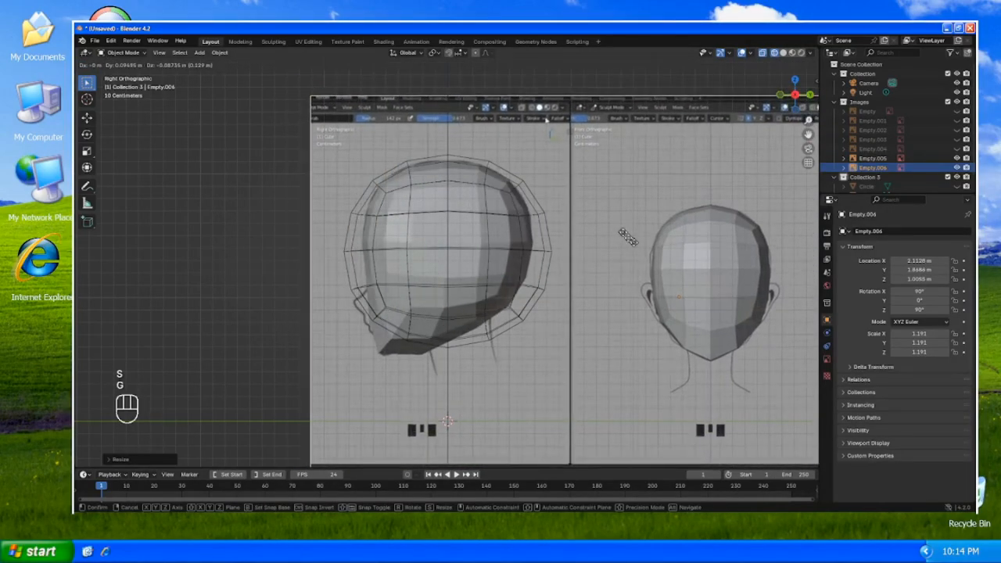
{"action": "left_click", "coordinate": [635, 249]}
{"action": "key", "text": "s"}
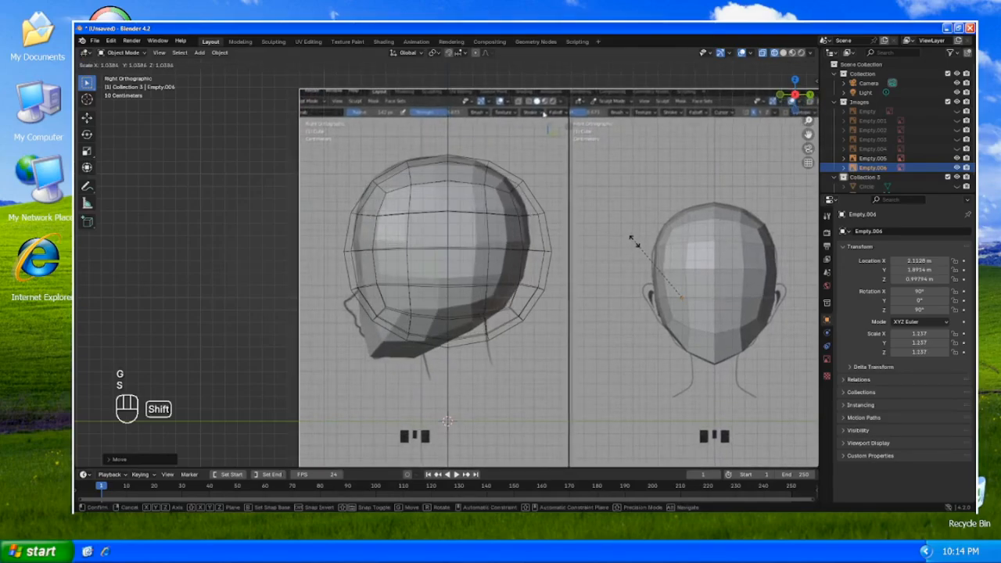
{"action": "left_click", "coordinate": [636, 240]}
{"action": "key", "text": "g"}
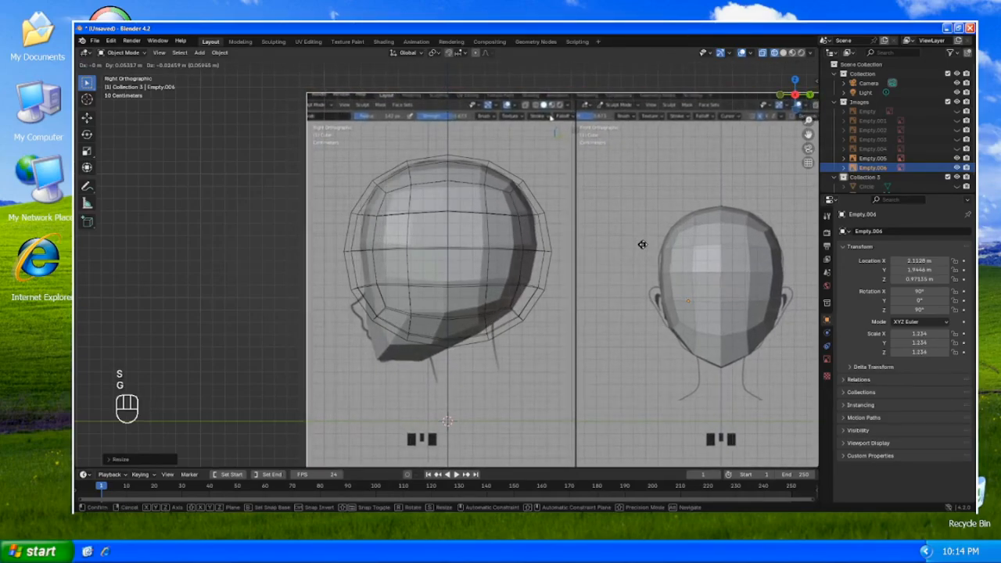
{"action": "left_click", "coordinate": [645, 241]}
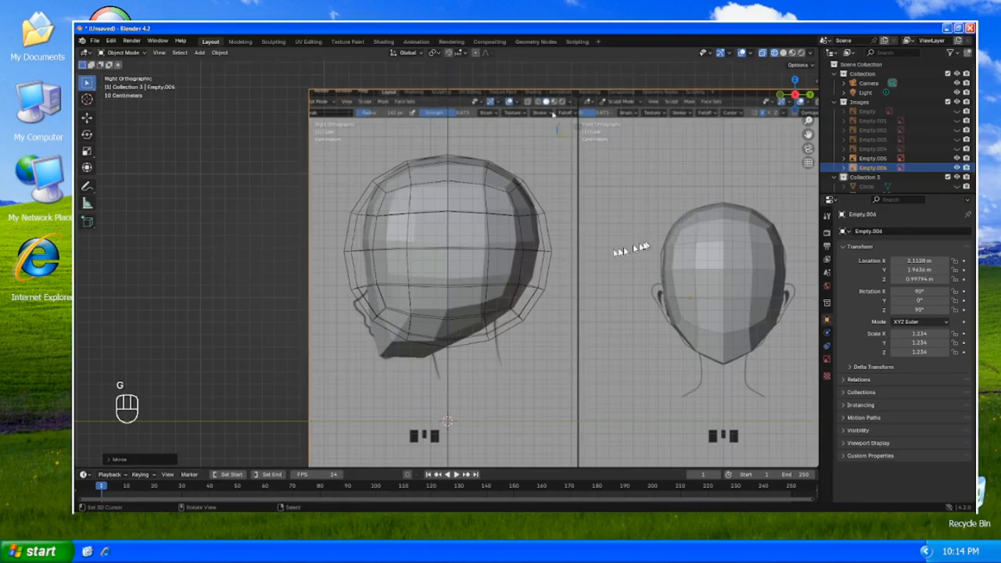
- Enter Edit Mode on the head mesh and pull its back and forehead vertices inward with proportional editing to the side reference outline
{"action": "left_click", "coordinate": [547, 253]}
{"action": "key", "text": "Tab"}
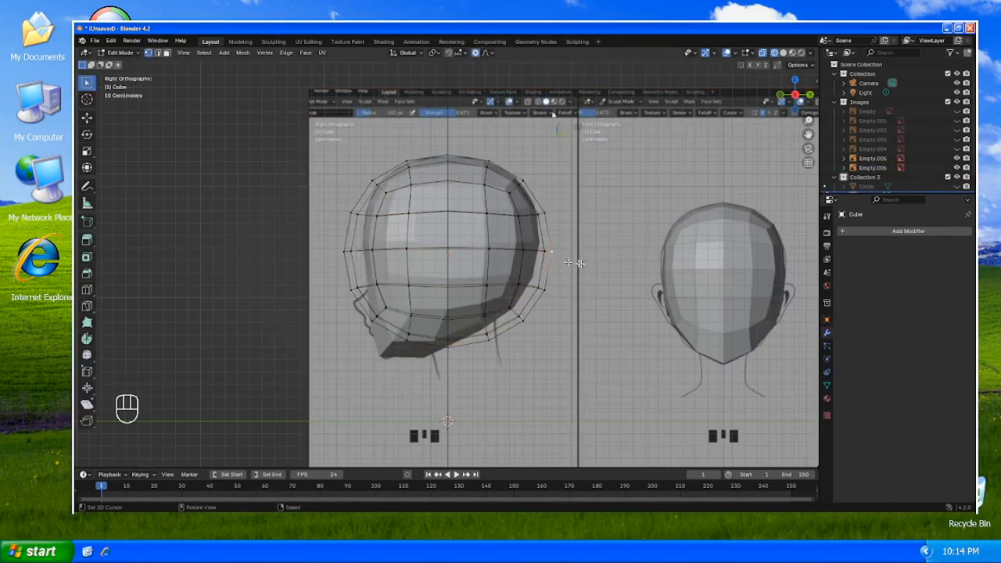
{"action": "key", "text": "g"}
{"action": "scroll", "coordinate": [576, 259], "scroll_direction": "down", "scroll_amount": 8}
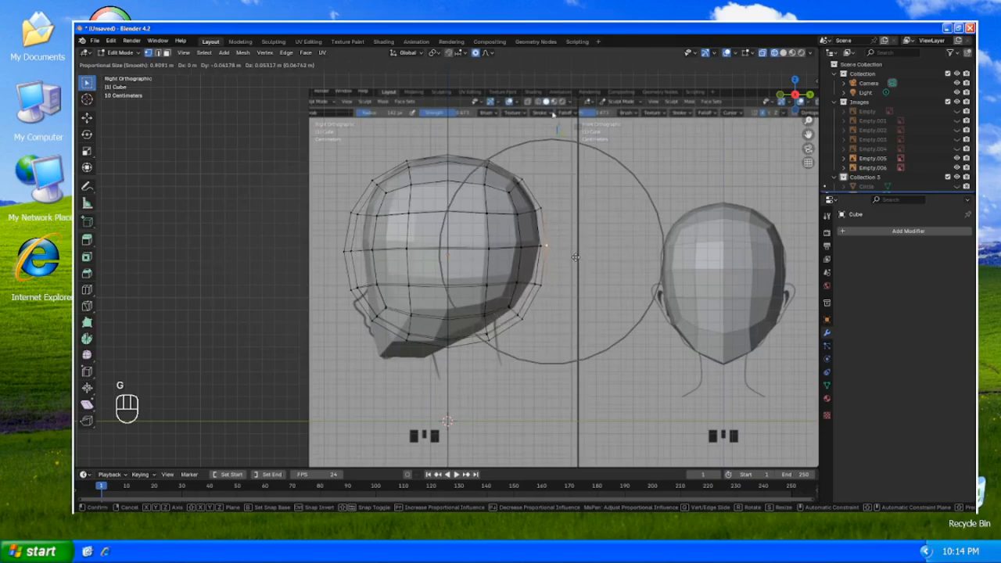
{"action": "left_click", "coordinate": [566, 256]}
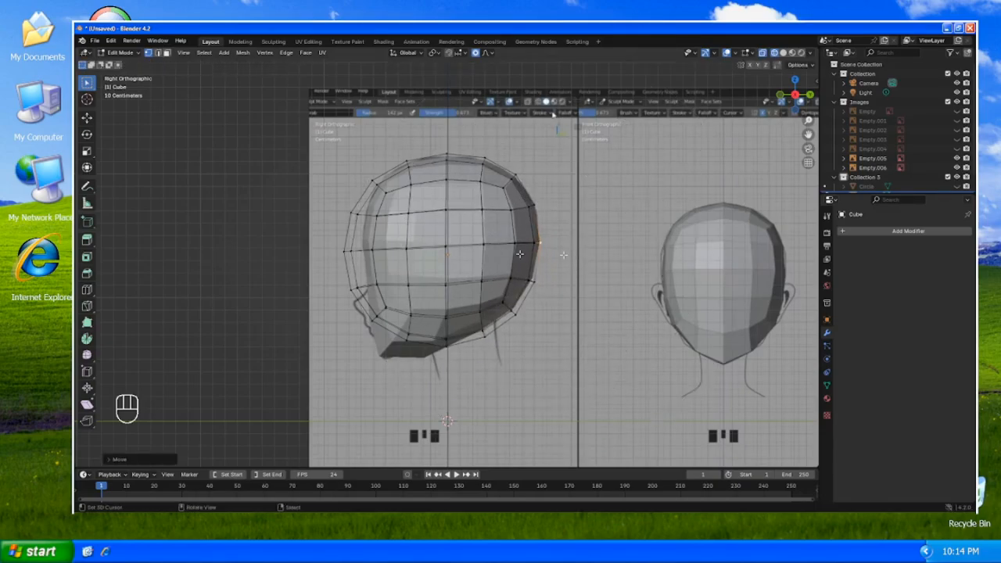
{"action": "key", "text": "g"}
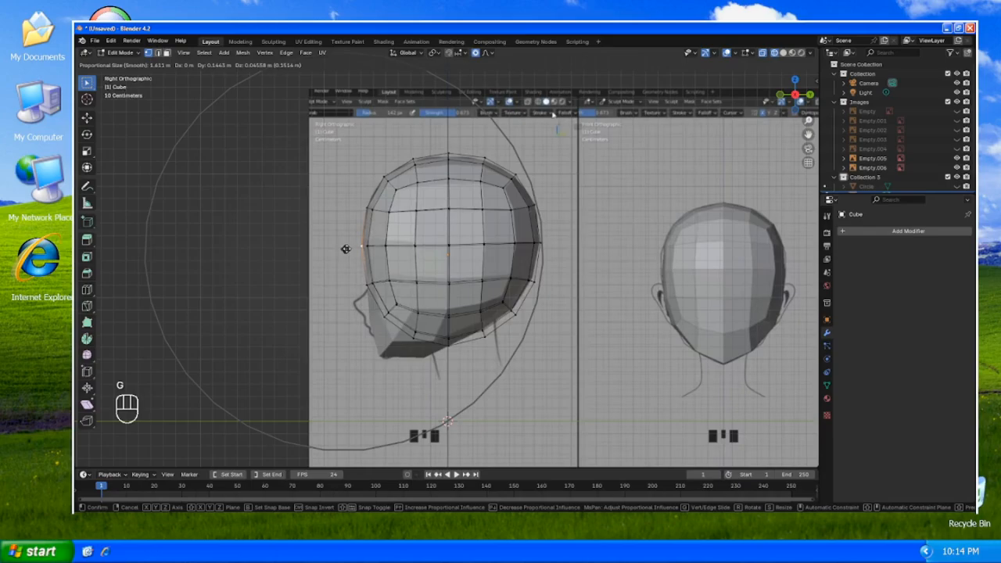
{"action": "left_click", "coordinate": [347, 248]}
- Move the two lower vertices at the back of the head inward with proportional editing to follow the reference's skull base
{"action": "left_click", "coordinate": [388, 319]}
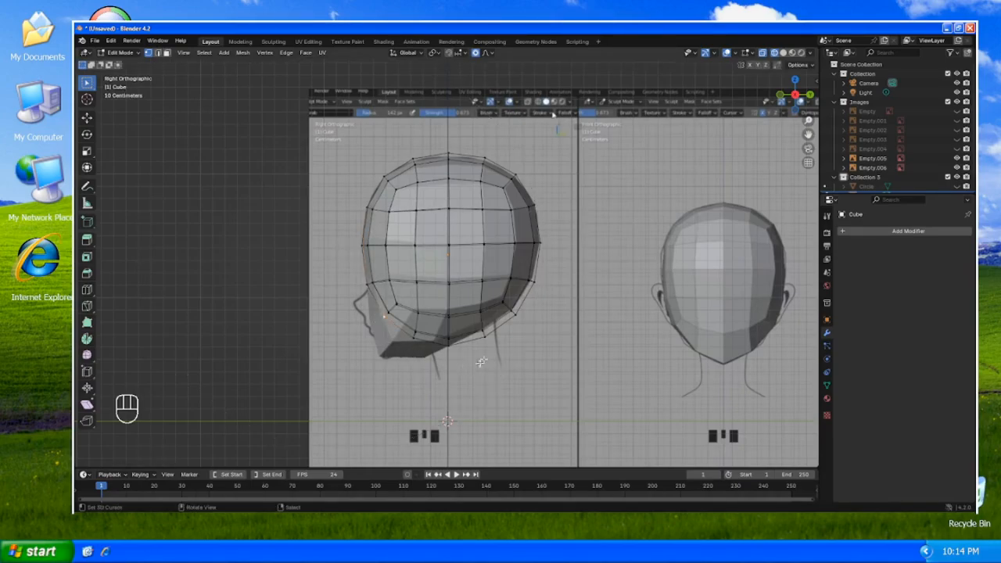
{"action": "left_click", "coordinate": [512, 311]}
{"action": "key", "text": "g"}
{"action": "left_click", "coordinate": [562, 354]}
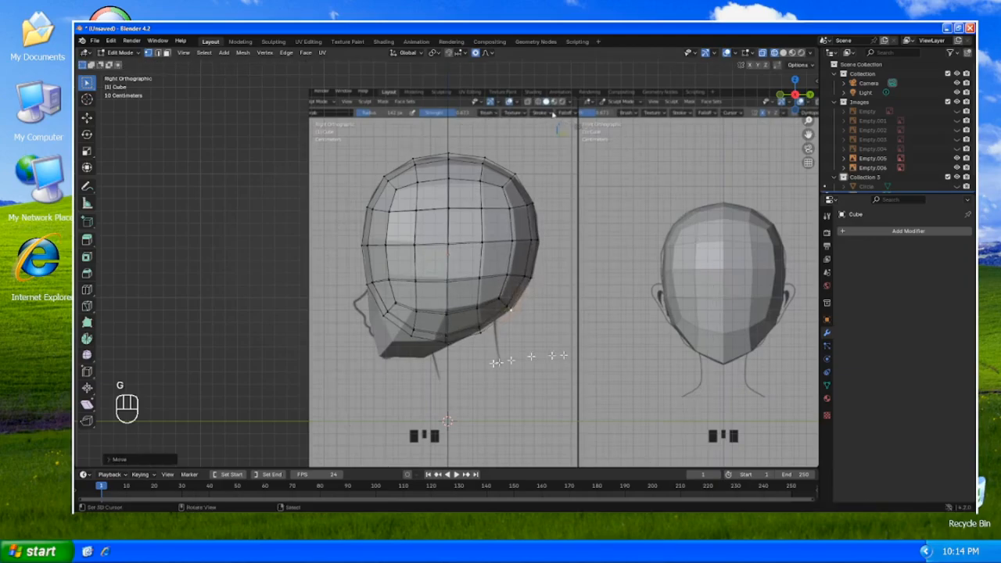
{"action": "key", "text": "g"}
{"action": "left_click", "coordinate": [481, 350]}
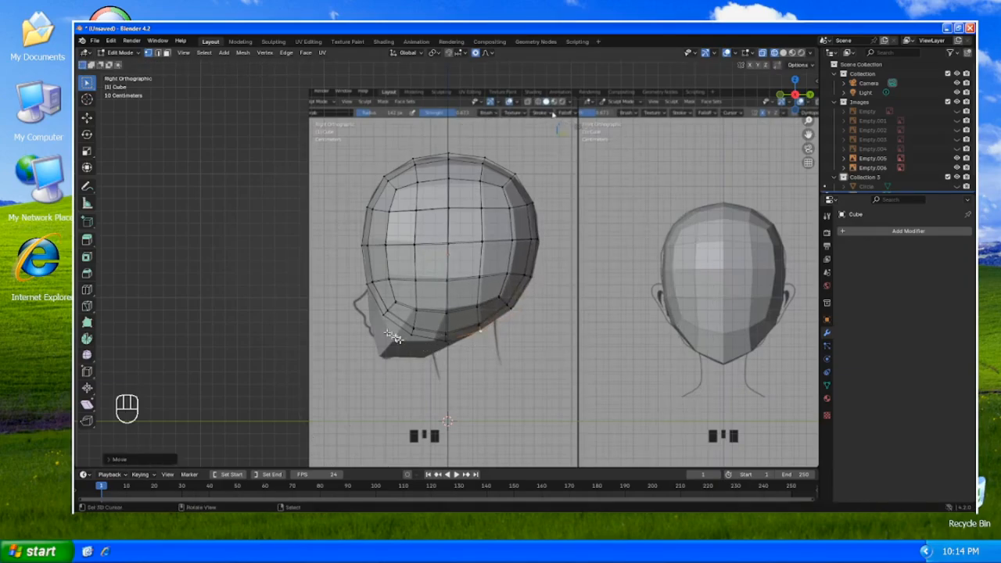
- Reduce the proportional influence radius to about 0.39 m and move the mouth-level front vertex forward and down onto the face profile
{"action": "left_click", "coordinate": [381, 326]}
{"action": "key", "text": "g"}
{"action": "scroll", "coordinate": [398, 346], "scroll_direction": "up", "scroll_amount": 12}
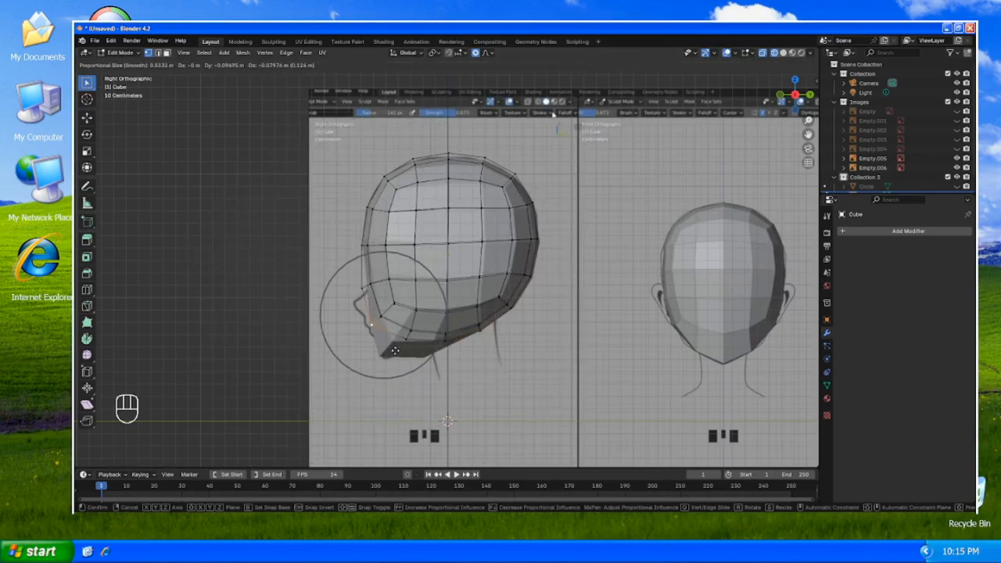
{"action": "scroll", "coordinate": [395, 350], "scroll_direction": "up", "scroll_amount": 3}
{"action": "left_click", "coordinate": [394, 352]}
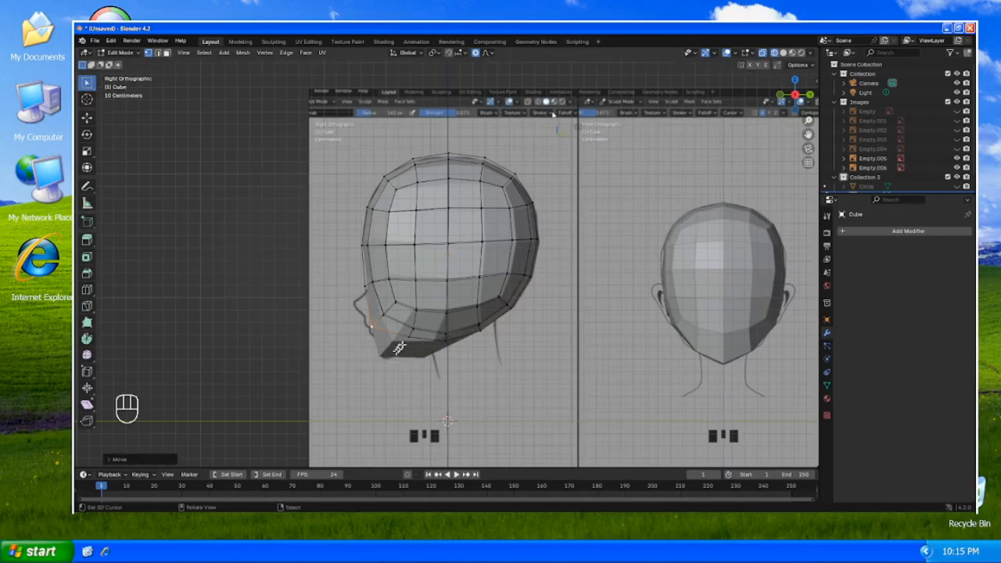
- Pull the front bottom vertex onto the reference chin and the vertex behind it onto the jaw's underside, and check the shape in solid shading
{"action": "left_click", "coordinate": [409, 338]}
{"action": "key", "text": "g"}
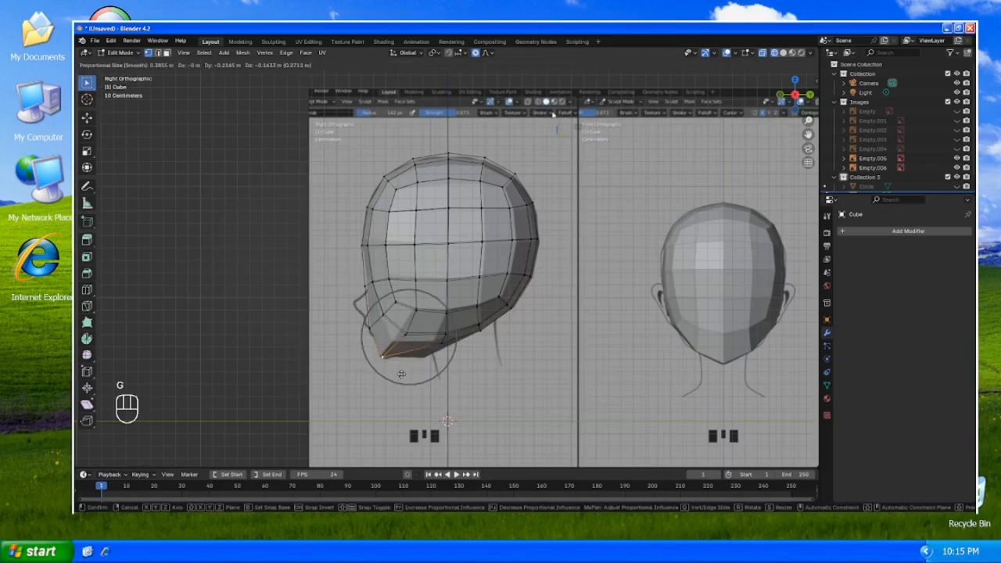
{"action": "left_click", "coordinate": [402, 374]}
{"action": "left_click", "coordinate": [442, 349]}
{"action": "key", "text": "g"}
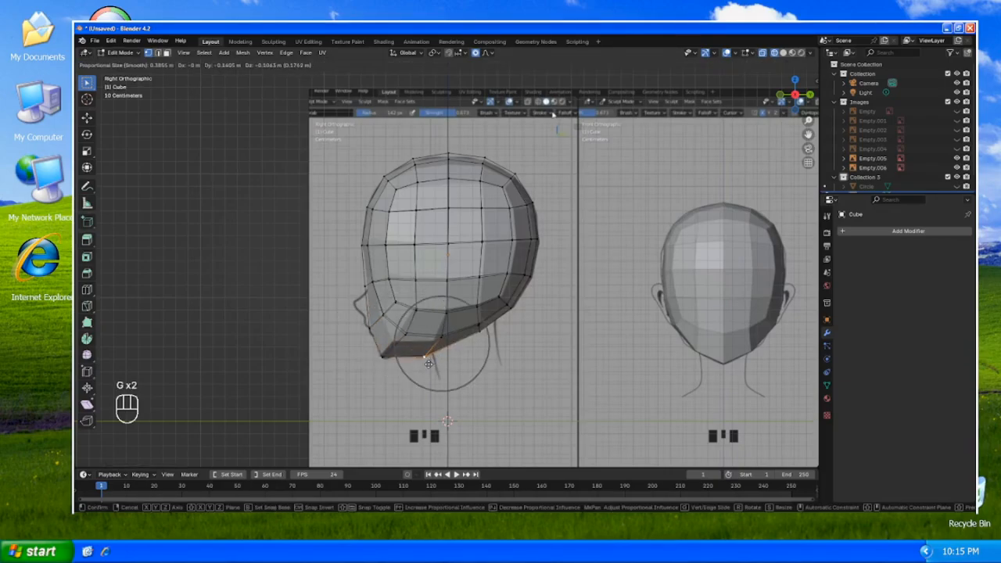
{"action": "left_click", "coordinate": [430, 361]}
{"action": "key", "text": "shift+z"}
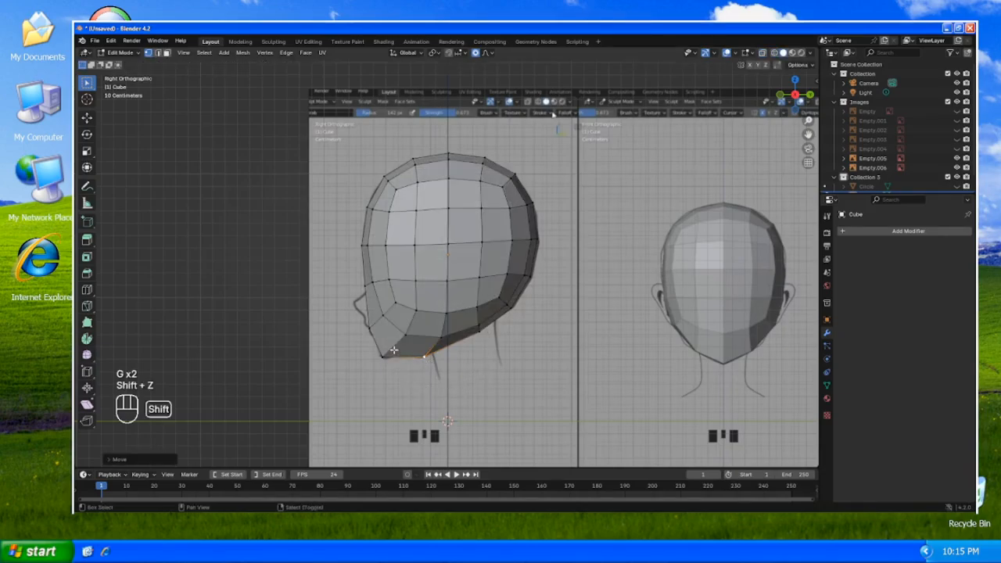
{"action": "mouse_move", "coordinate": [368, 335]}
{"action": "middle_mouse_down"}
{"action": "mouse_move", "coordinate": [364, 328]}
{"action": "mouse_move", "coordinate": [464, 308]}
{"action": "mouse_move", "coordinate": [431, 299]}
{"action": "mouse_move", "coordinate": [362, 323]}
{"action": "middle_mouse_up"}
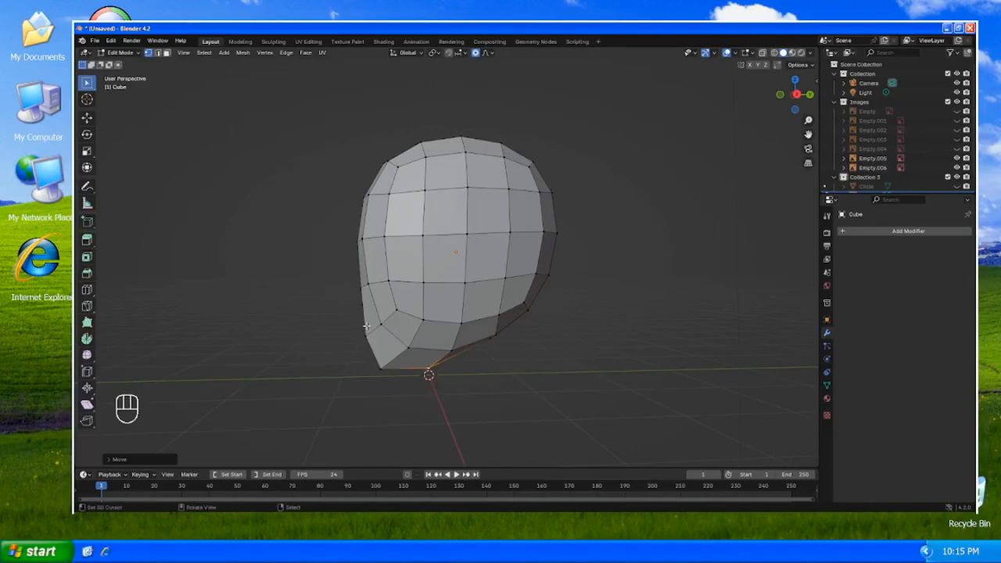
{"action": "key", "text": "shift+z"}
{"action": "key", "text": "KP_3"}
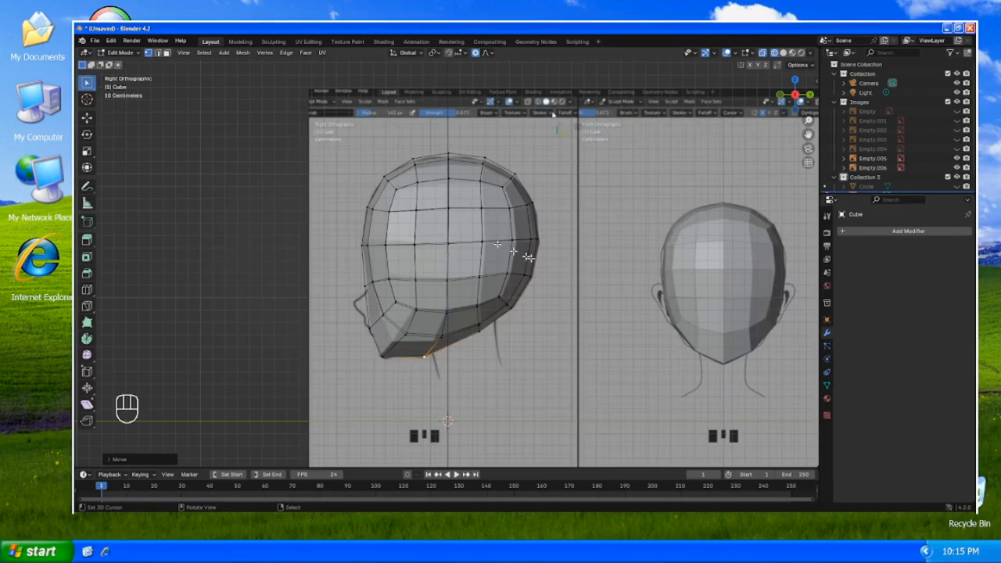
- Leave Edit Mode, hide the Empty.005 and Empty.006 references, and show the Circle body with the head in solid front view
{"action": "key", "text": "Tab"}
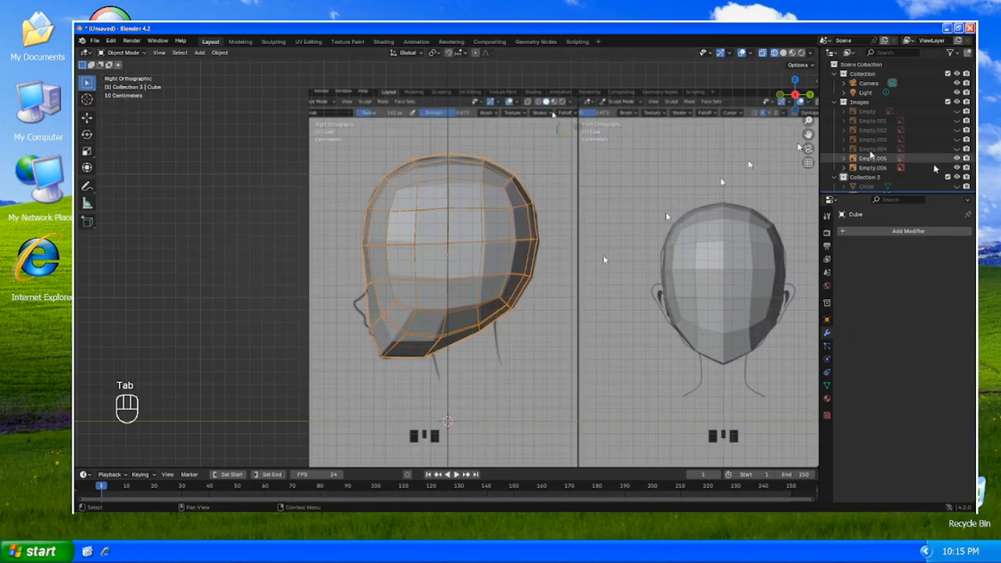
{"action": "left_click", "coordinate": [956, 159]}
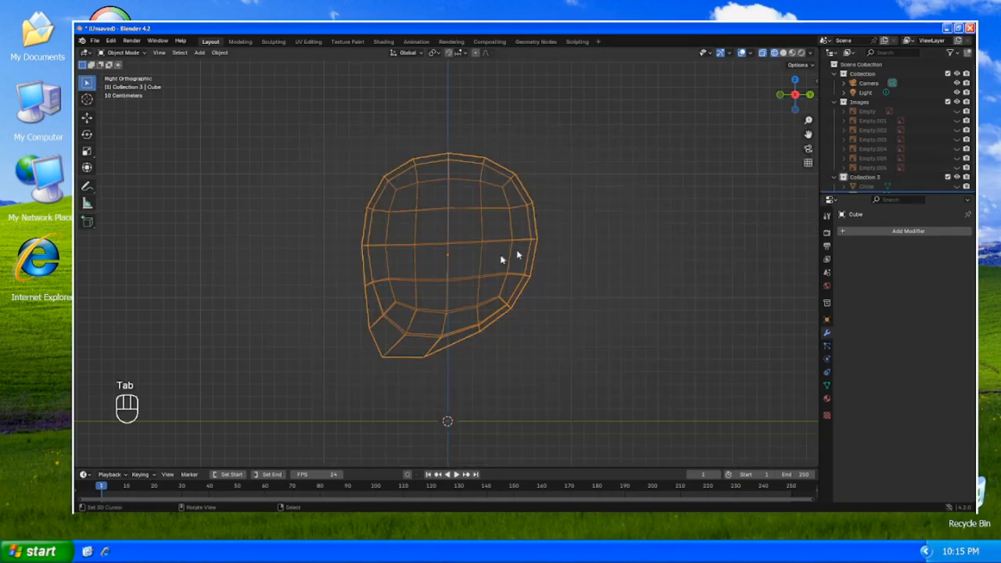
{"action": "key", "text": "KP_1"}
{"action": "key", "text": "shift+z"}
{"action": "scroll", "coordinate": [537, 316], "scroll_direction": "down", "scroll_amount": 6}
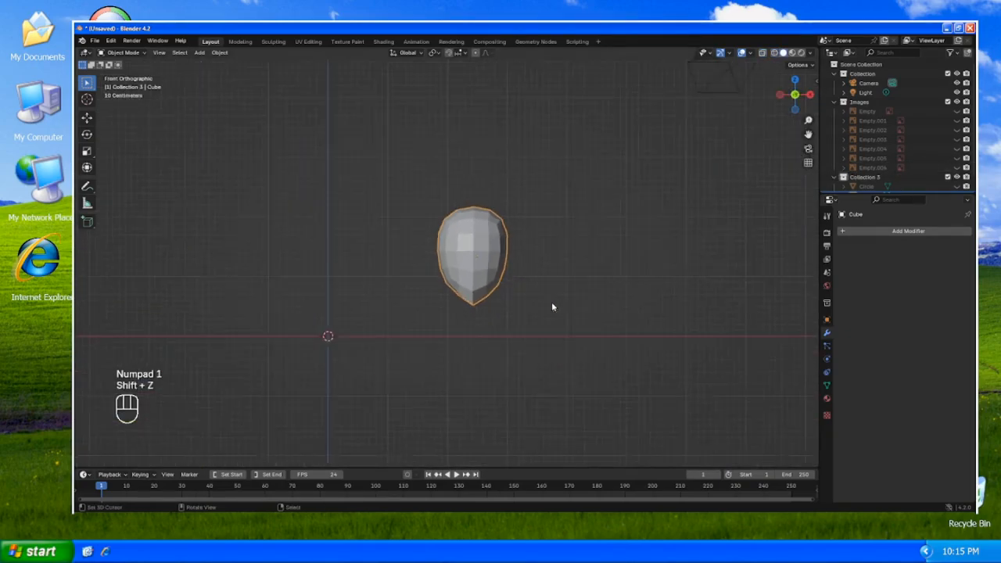
{"action": "scroll", "coordinate": [547, 304], "scroll_direction": "down", "scroll_amount": 1}
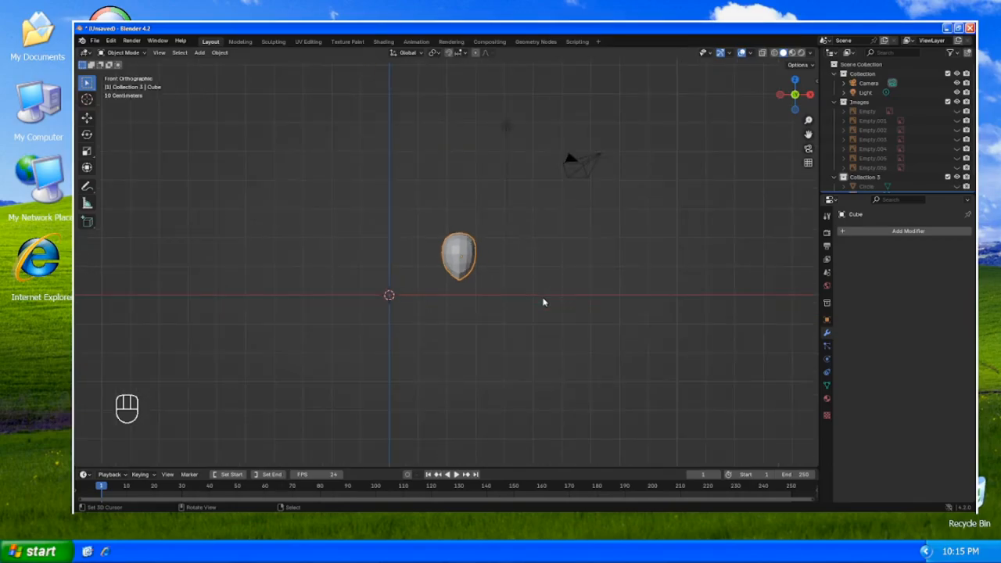
{"action": "scroll", "coordinate": [868, 183], "scroll_direction": "down", "scroll_amount": 1}
{"action": "left_click", "coordinate": [957, 173]}
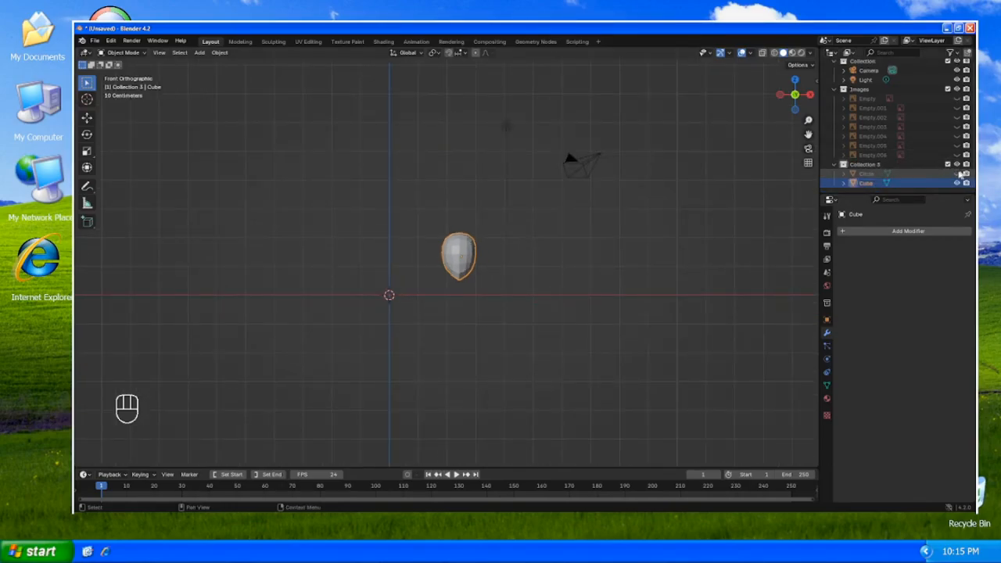
{"action": "scroll", "coordinate": [606, 272], "scroll_direction": "up", "scroll_amount": 4}
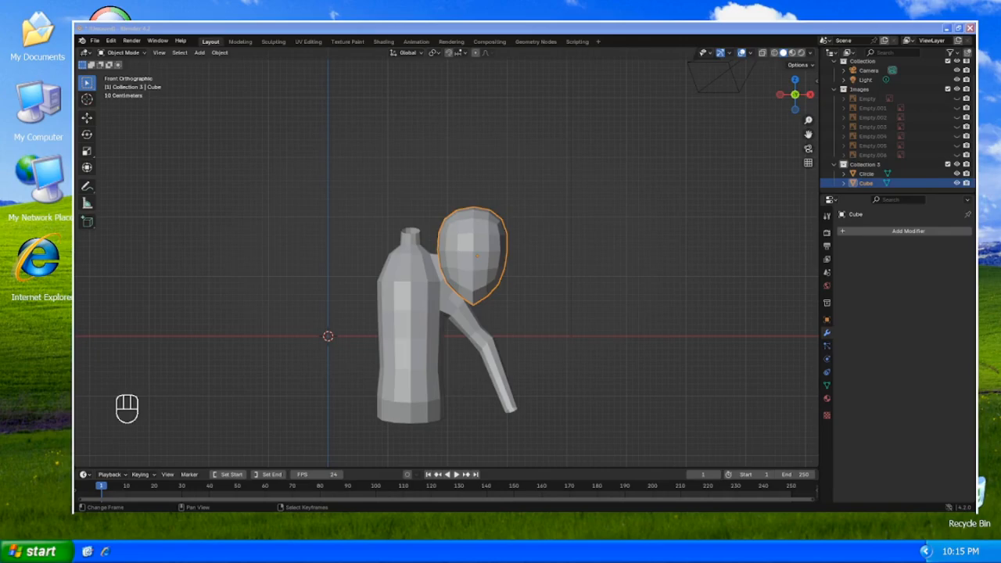
{"action": "scroll", "coordinate": [490, 251], "scroll_direction": "up", "scroll_amount": 3}
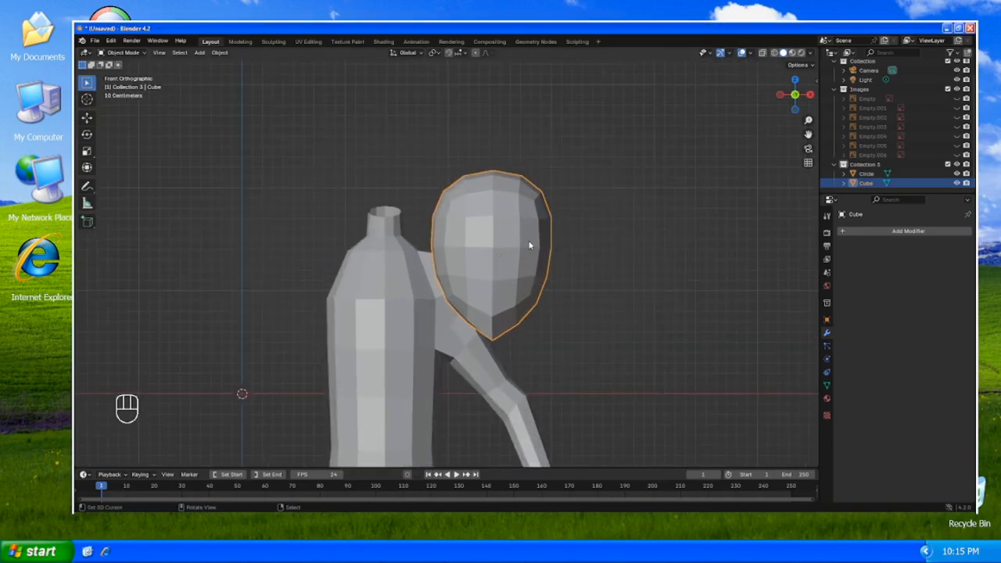
- Enlarge the proportional influence radius in Edit Mode and lower the front jaw vertex beside the chin
{"action": "key", "text": "Tab"}
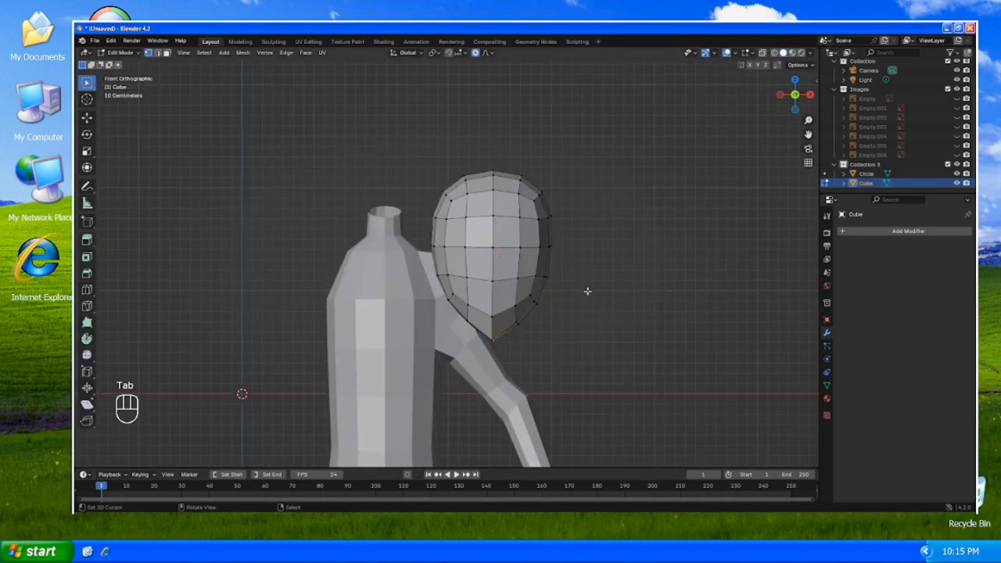
{"action": "scroll", "coordinate": [587, 291], "scroll_direction": "up", "scroll_amount": 3}
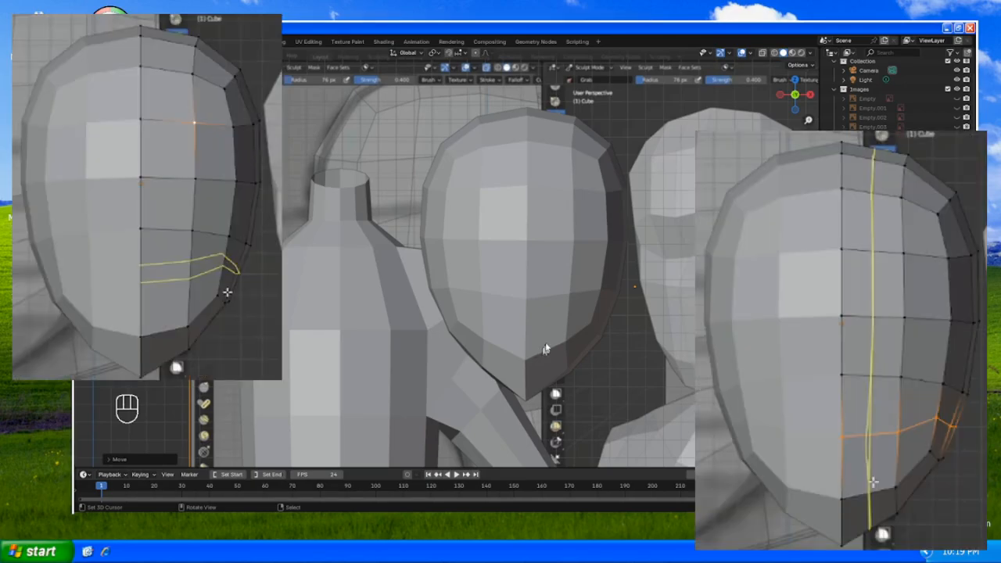
{"action": "left_click", "coordinate": [545, 341]}
{"action": "key", "text": "Tab"}
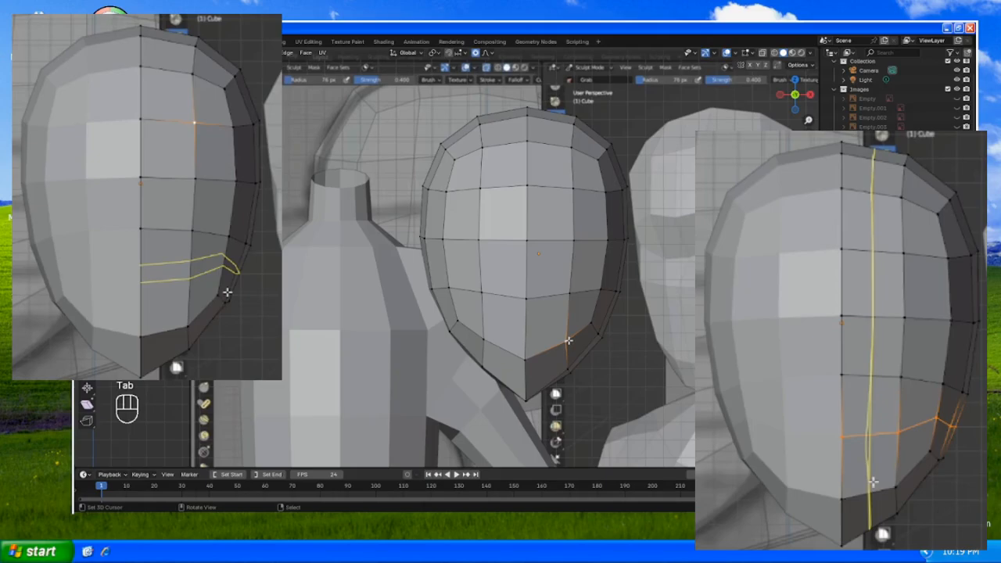
{"action": "key", "text": "Tab"}
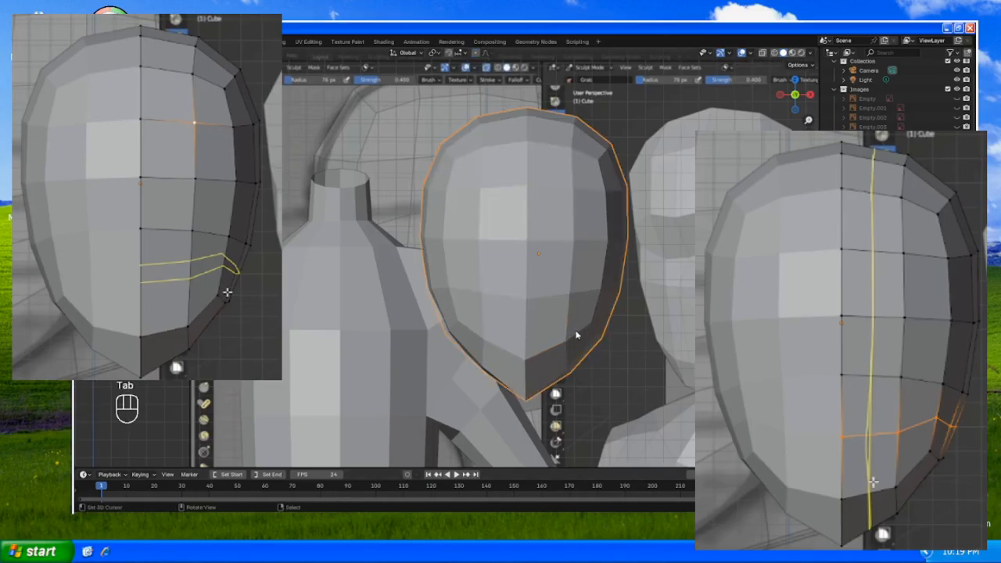
{"action": "key", "text": "Tab"}
{"action": "key", "text": "g"}
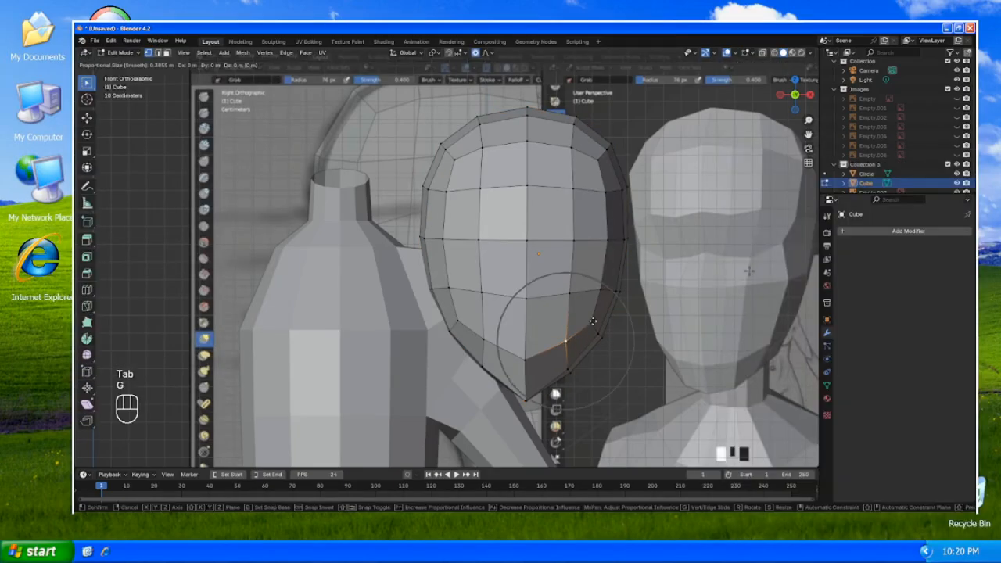
{"action": "scroll", "coordinate": [594, 336], "scroll_direction": "down", "scroll_amount": 3}
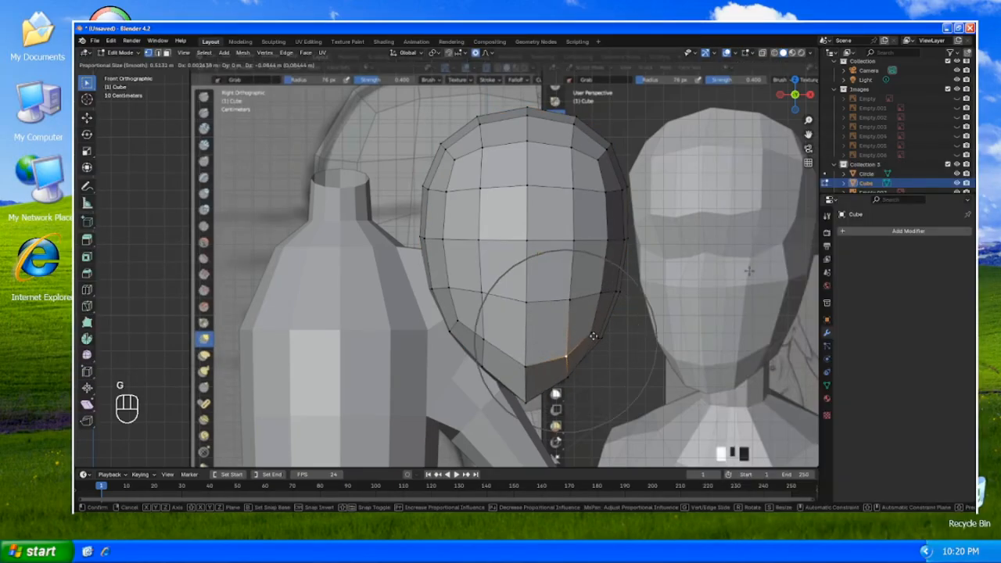
{"action": "left_click", "coordinate": [593, 335]}
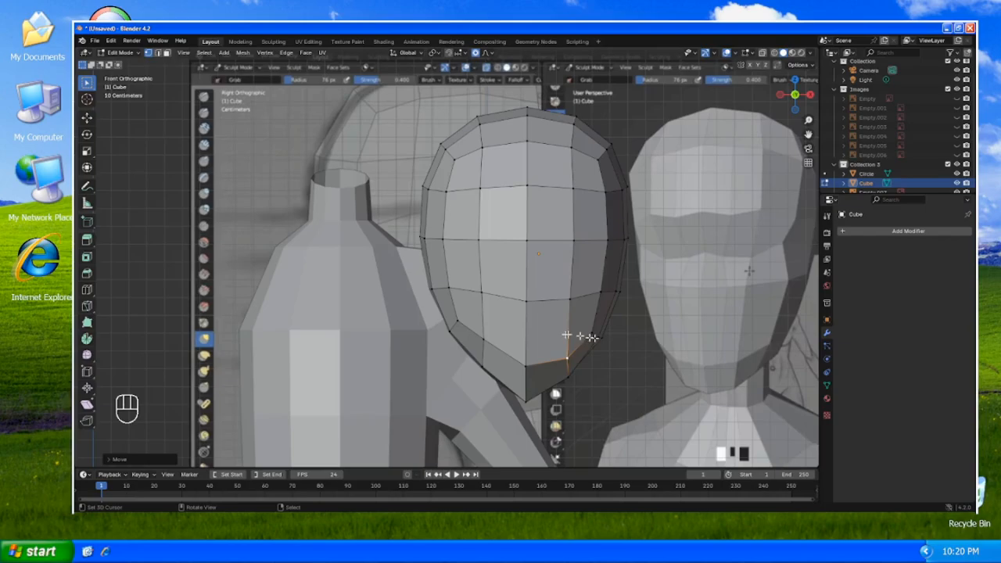
- Lower the matching jaw vertex on the opposite side of the chin and adjust the outer jaw vertex slightly downward
{"action": "right_click", "coordinate": [486, 338]}
{"action": "key", "text": "g"}
{"action": "left_click", "coordinate": [487, 348]}
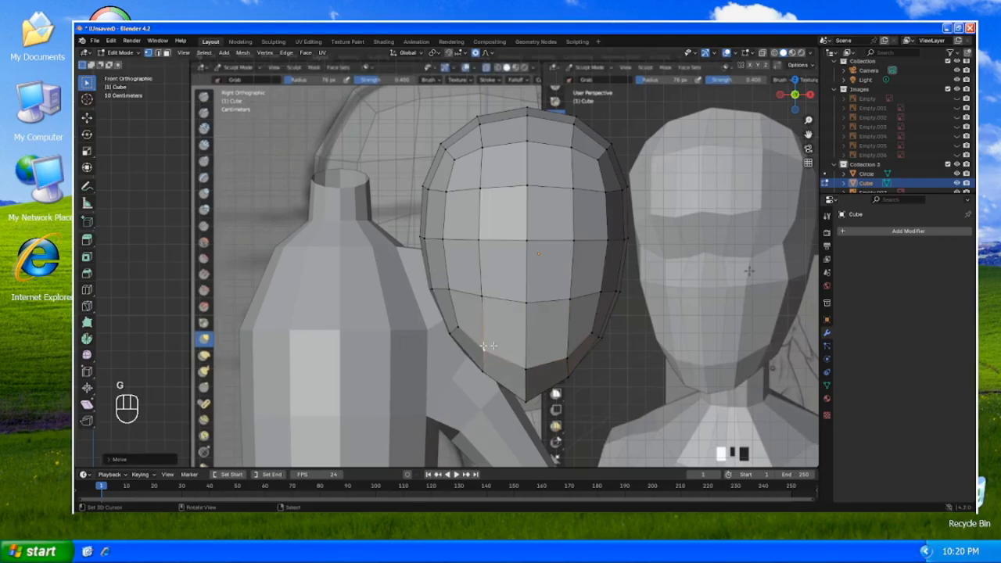
{"action": "right_click", "coordinate": [587, 332]}
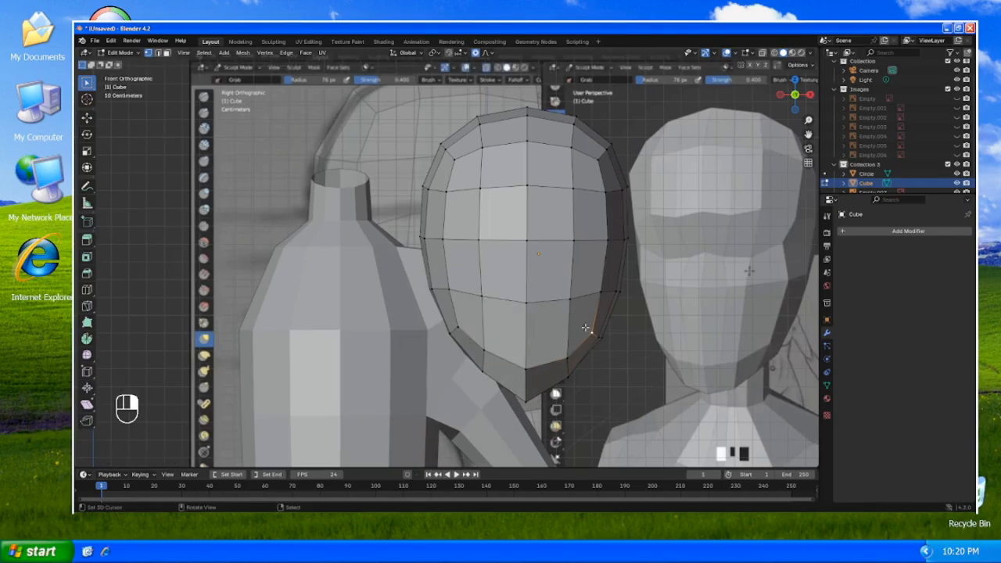
{"action": "key", "text": "g"}
{"action": "left_click", "coordinate": [588, 334]}
- Level the lower face's horizontal edge row by adjusting its centre vertex, the vertex beside it and the outer cheek vertex
{"action": "right_click", "coordinate": [570, 302]}
{"action": "key", "text": "g"}
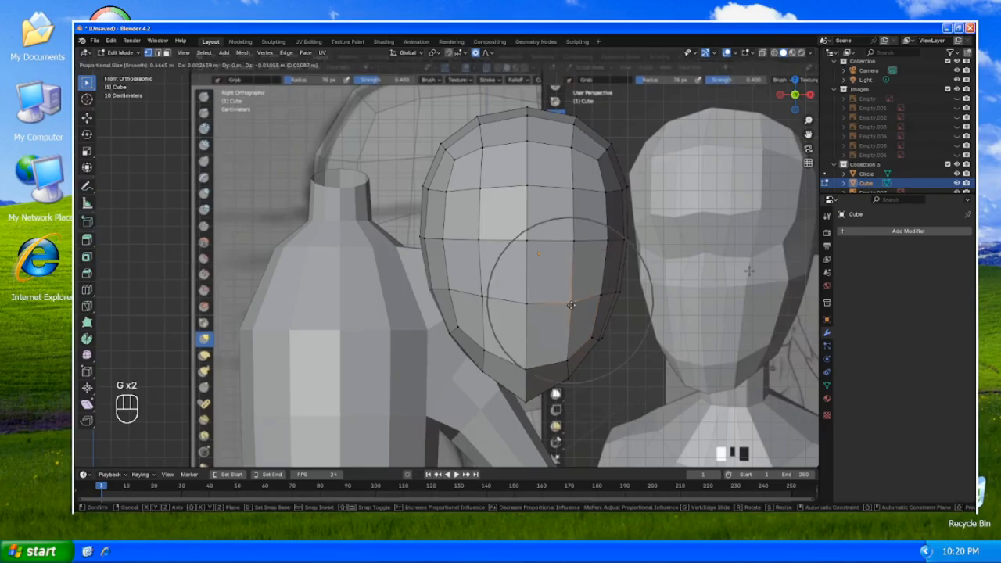
{"action": "left_click", "coordinate": [570, 303]}
{"action": "right_click", "coordinate": [529, 291]}
{"action": "key", "text": "g"}
{"action": "left_click", "coordinate": [531, 290]}
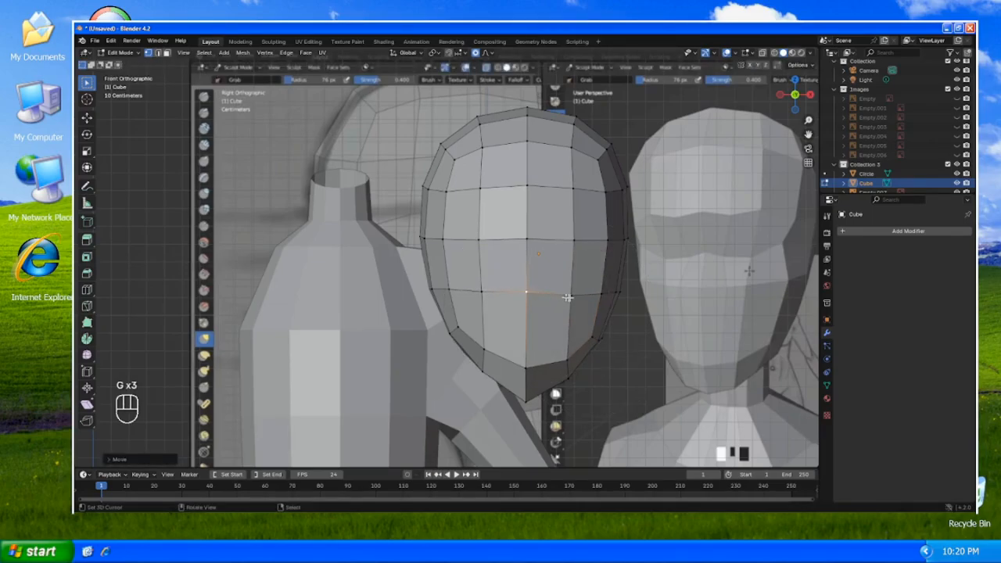
{"action": "right_click", "coordinate": [568, 297]}
{"action": "key", "text": "g"}
{"action": "left_click", "coordinate": [576, 290]}
{"action": "right_click", "coordinate": [597, 288]}
{"action": "key", "text": "g"}
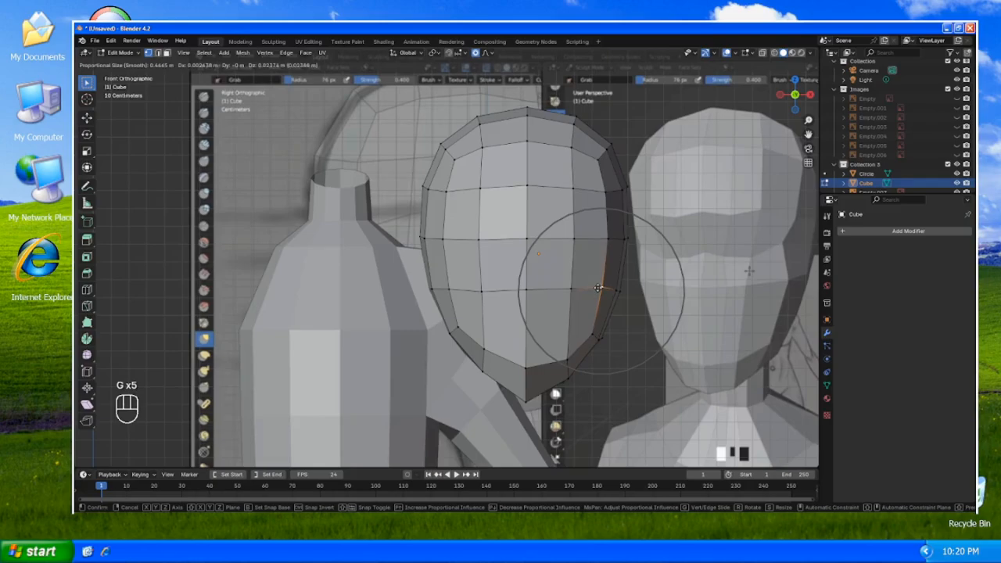
{"action": "left_click", "coordinate": [598, 288]}
- Hide the Circle body and fine-tune the height of the lower face row's centre vertex and its neighbour
{"action": "left_click", "coordinate": [955, 173]}
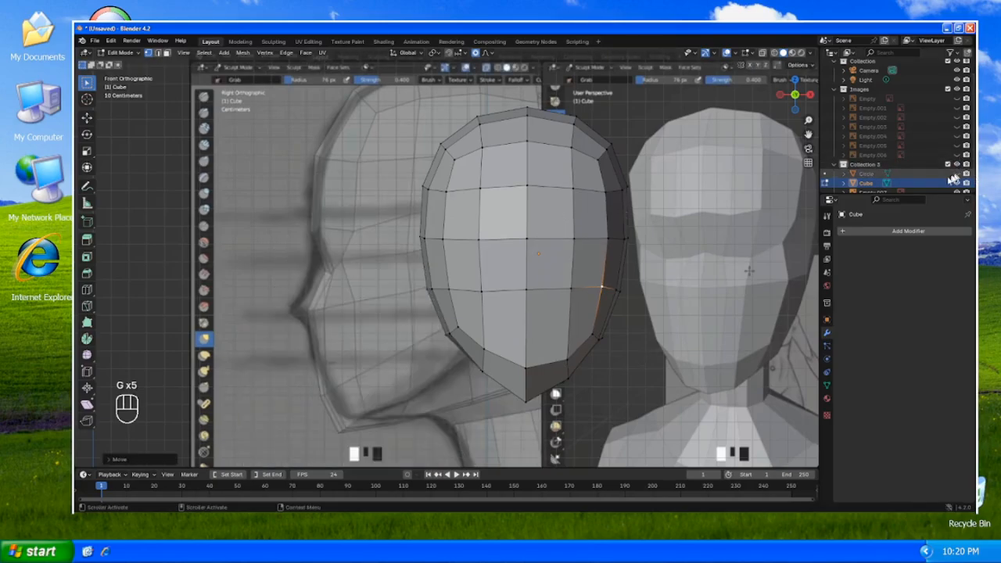
{"action": "right_click", "coordinate": [528, 291]}
{"action": "key", "text": "g"}
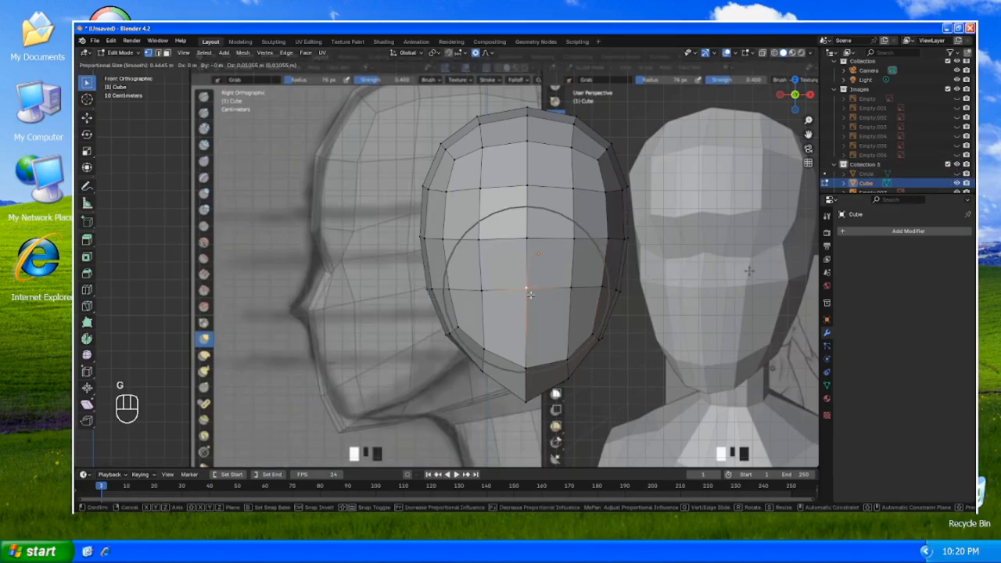
{"action": "left_click", "coordinate": [530, 294]}
{"action": "right_click", "coordinate": [568, 291]}
{"action": "key", "text": "g"}
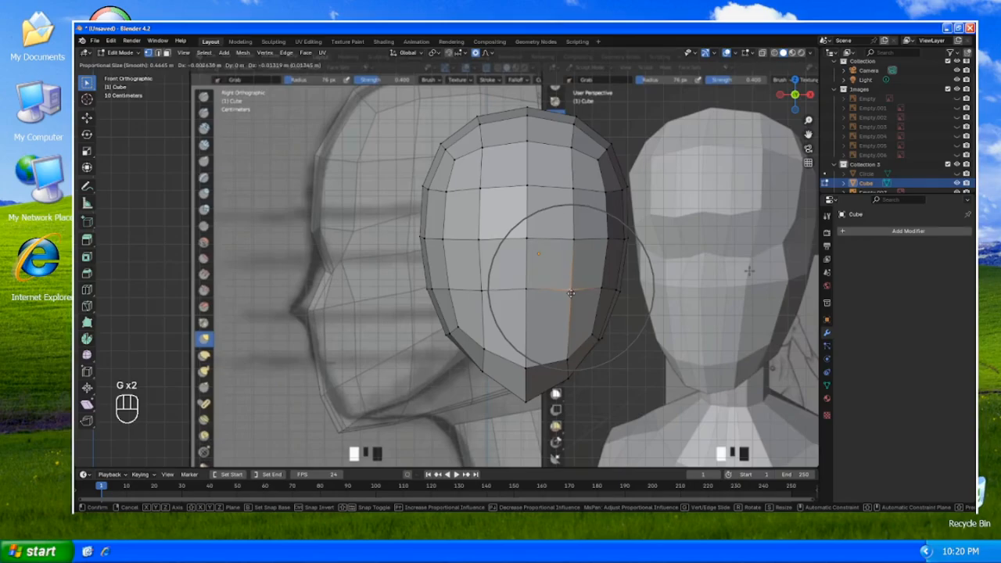
{"action": "left_click", "coordinate": [570, 293]}
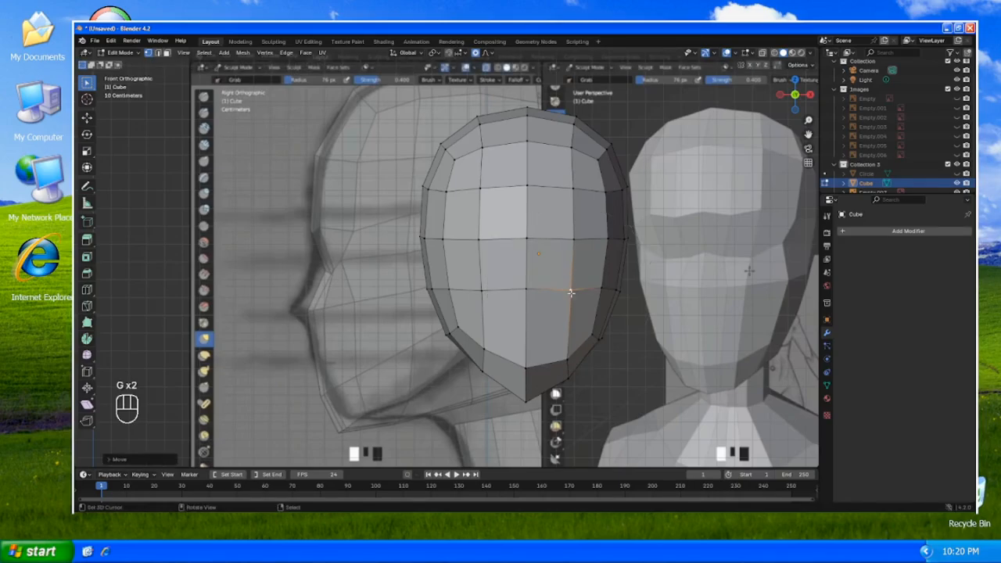
- Adjust the height of the eye-level centre vertex on the face with proportional editing
{"action": "left_click", "coordinate": [527, 238]}
{"action": "key", "text": "g"}
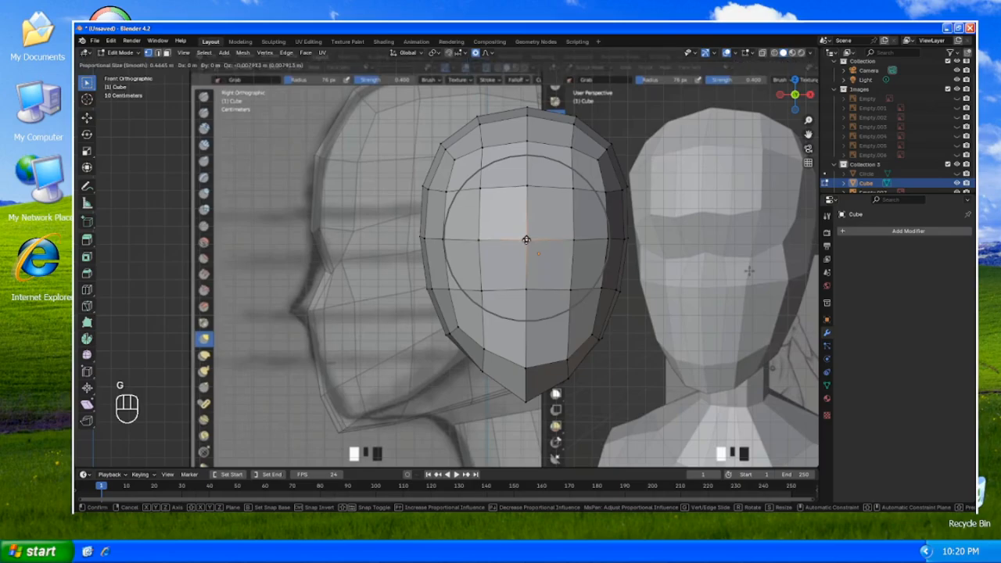
{"action": "left_click", "coordinate": [527, 243]}
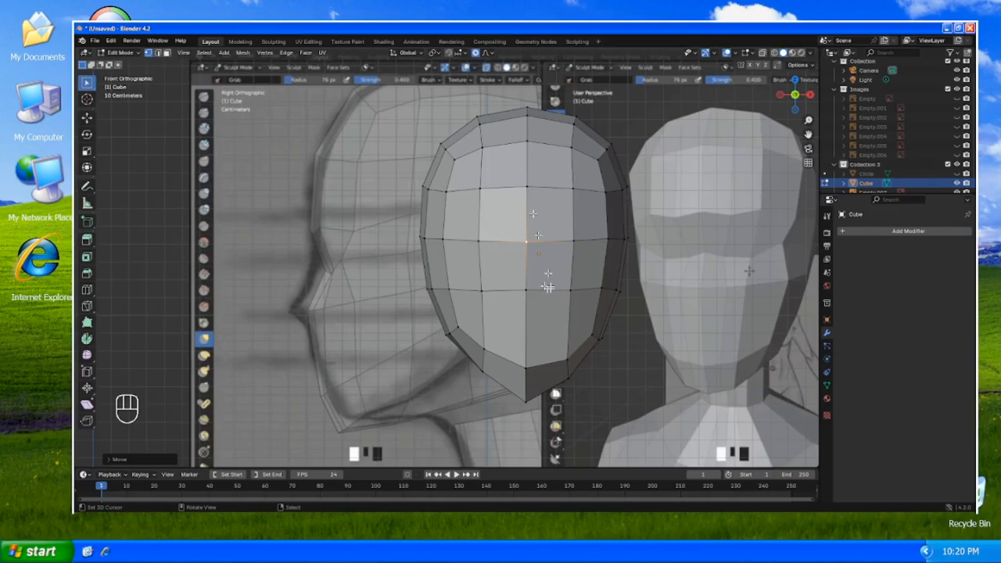
{"action": "key", "text": "g"}
{"action": "left_click", "coordinate": [535, 243]}
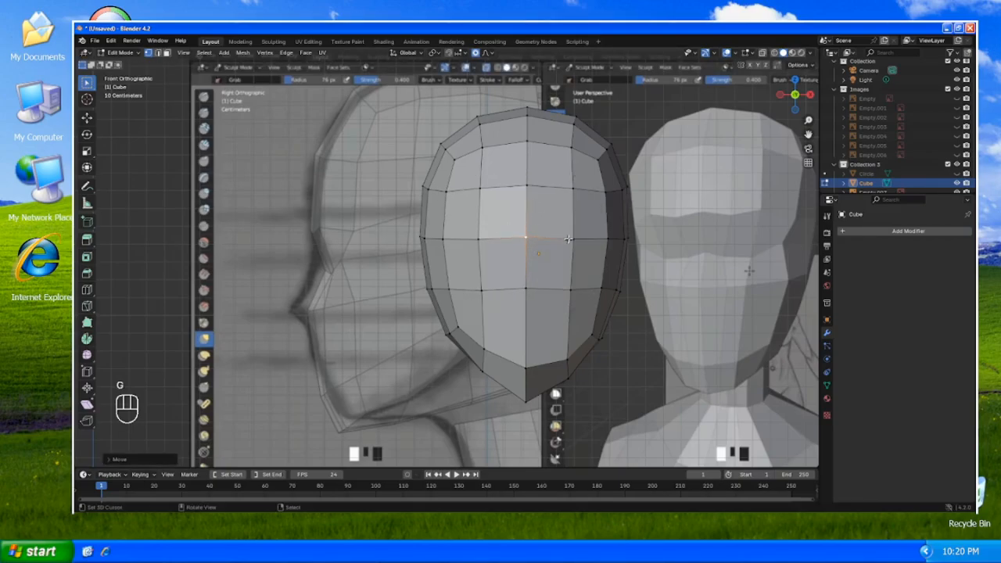
- Raise the centre vertex of the row below eye level and its neighbour so the row arches upward
{"action": "right_click", "coordinate": [528, 290]}
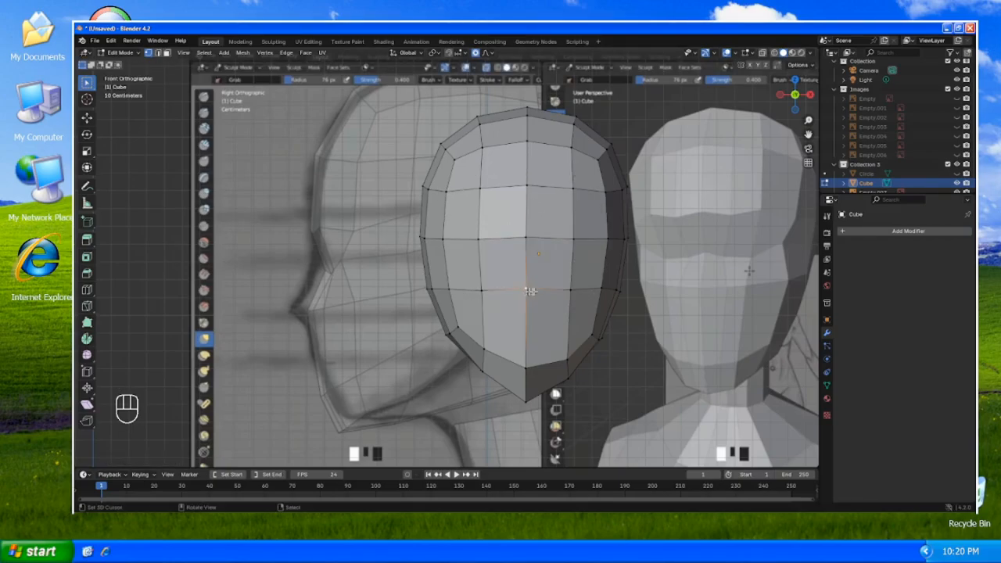
{"action": "key", "text": "g"}
{"action": "left_click", "coordinate": [536, 284]}
{"action": "right_click", "coordinate": [570, 293]}
{"action": "key", "text": "g"}
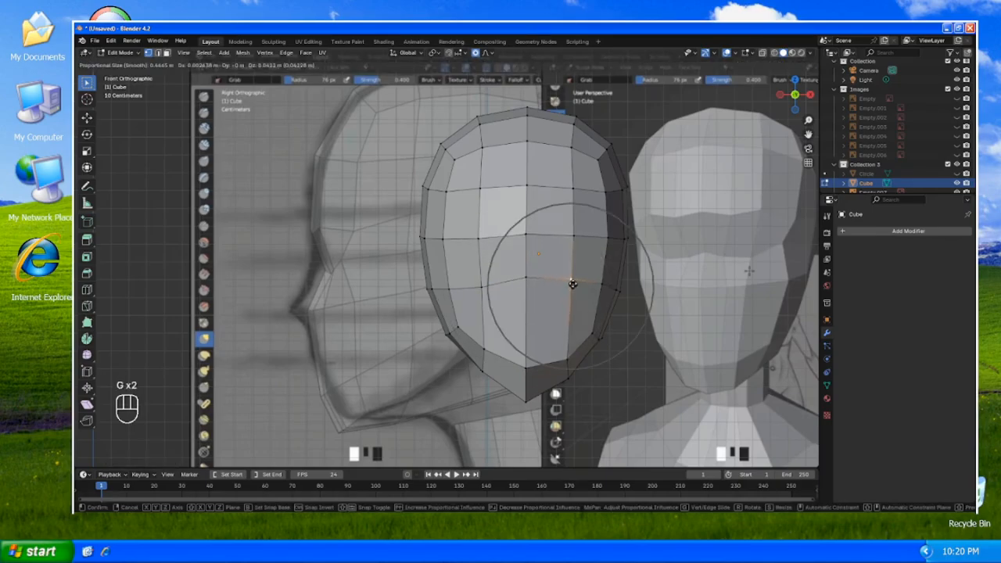
{"action": "left_click", "coordinate": [572, 282]}
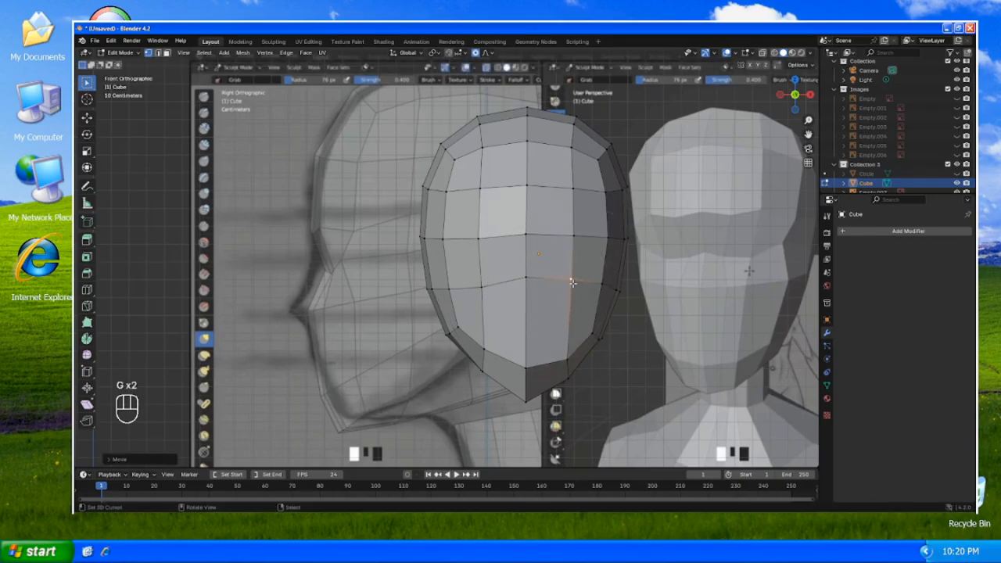
- Add a Mirror modifier on the X axis to the head and try bisecting it on X
{"action": "left_click", "coordinate": [917, 233]}
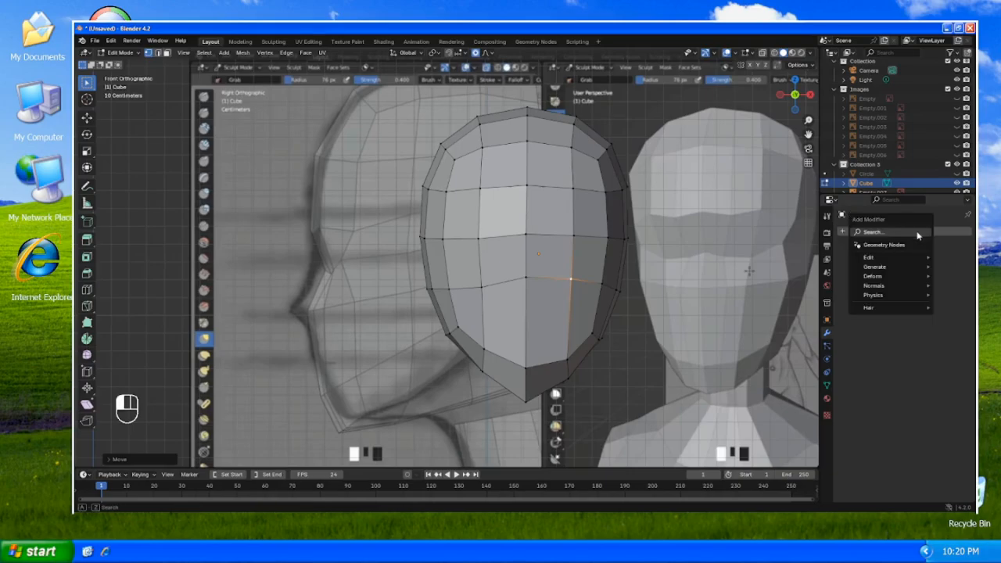
{"action": "left_click", "coordinate": [917, 234]}
{"action": "left_click", "coordinate": [845, 249]}
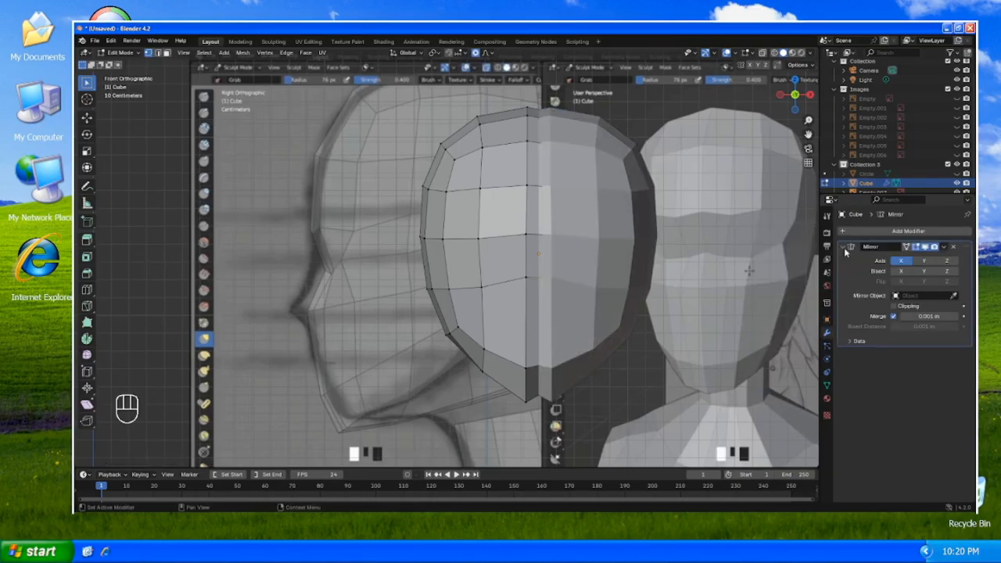
{"action": "left_click", "coordinate": [903, 271]}
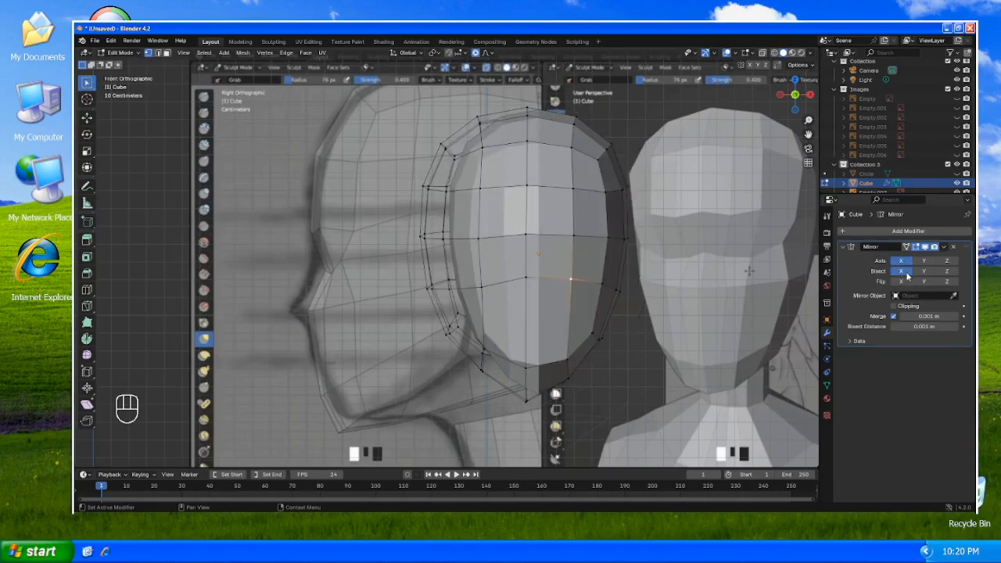
{"action": "left_click", "coordinate": [905, 272]}
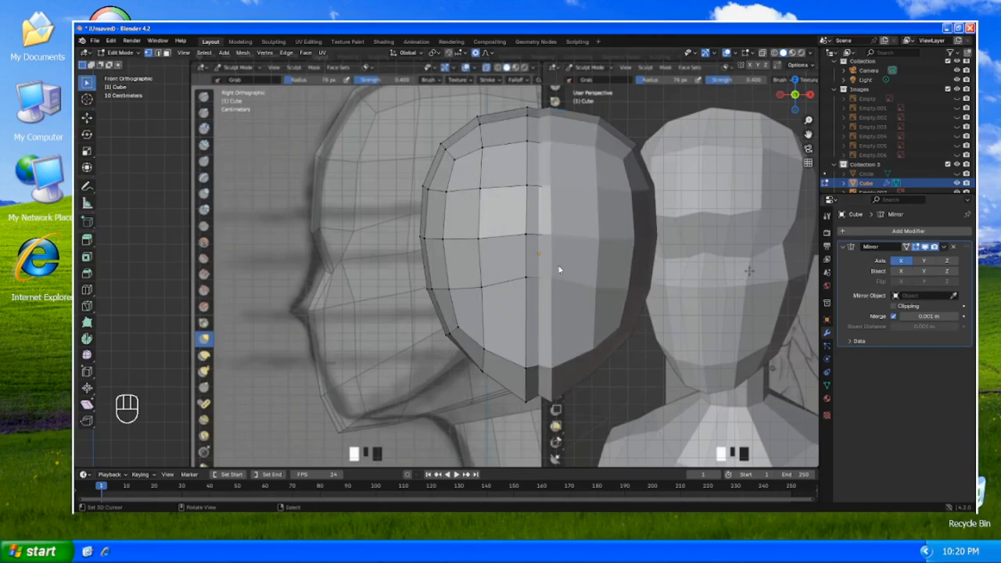
- Leave Edit Mode, turn off the Mirror modifier's viewport display and set the head's origin to its geometry
{"action": "key", "text": "Tab"}
{"action": "left_click", "coordinate": [925, 249]}
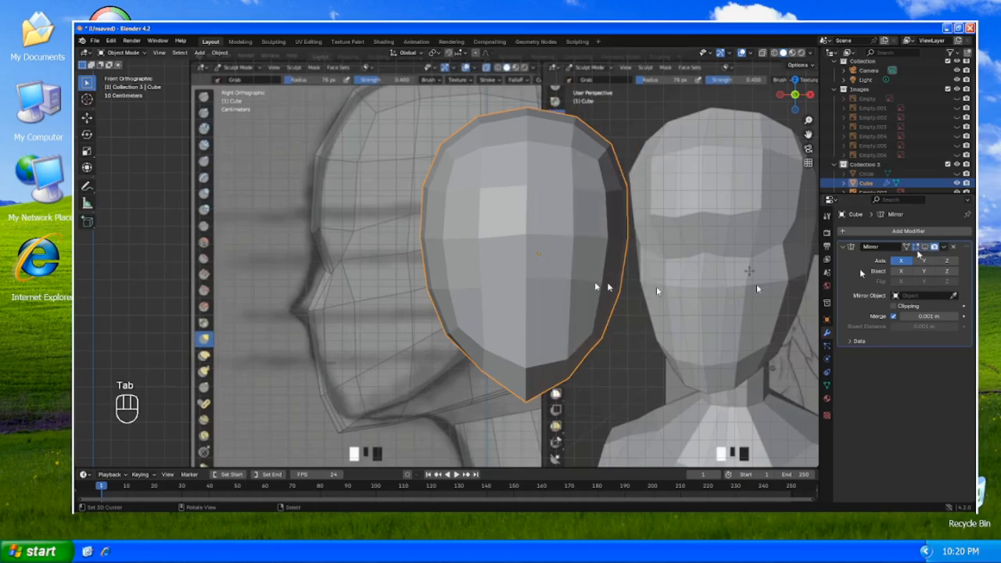
{"action": "key", "text": "w"}
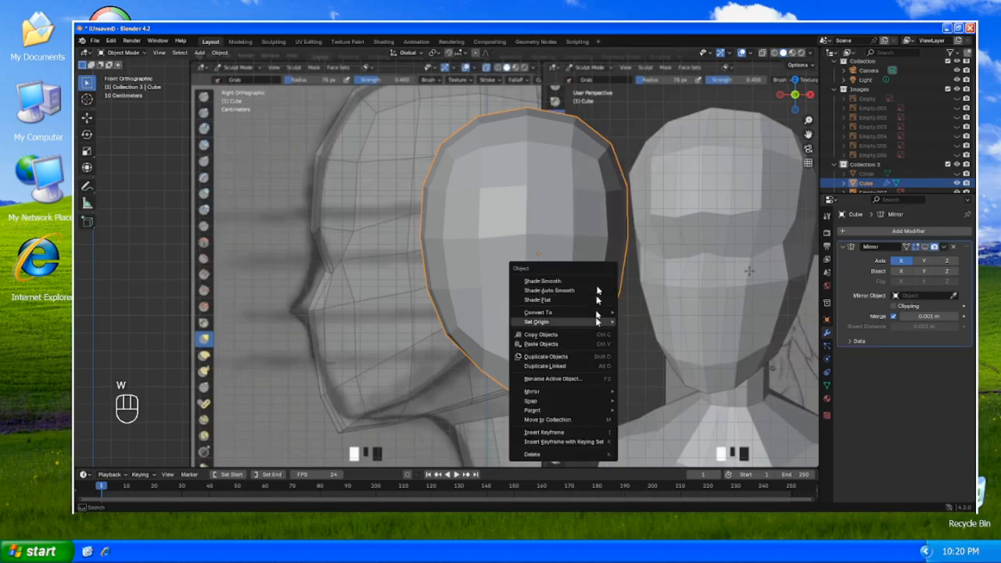
{"action": "mouse_move", "coordinate": [599, 322]}
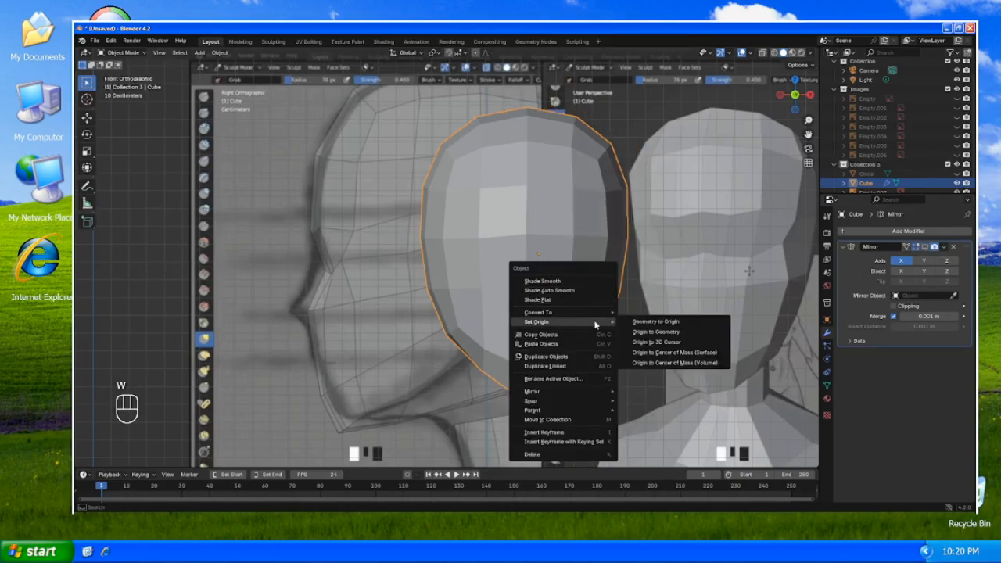
{"action": "left_click", "coordinate": [670, 334]}
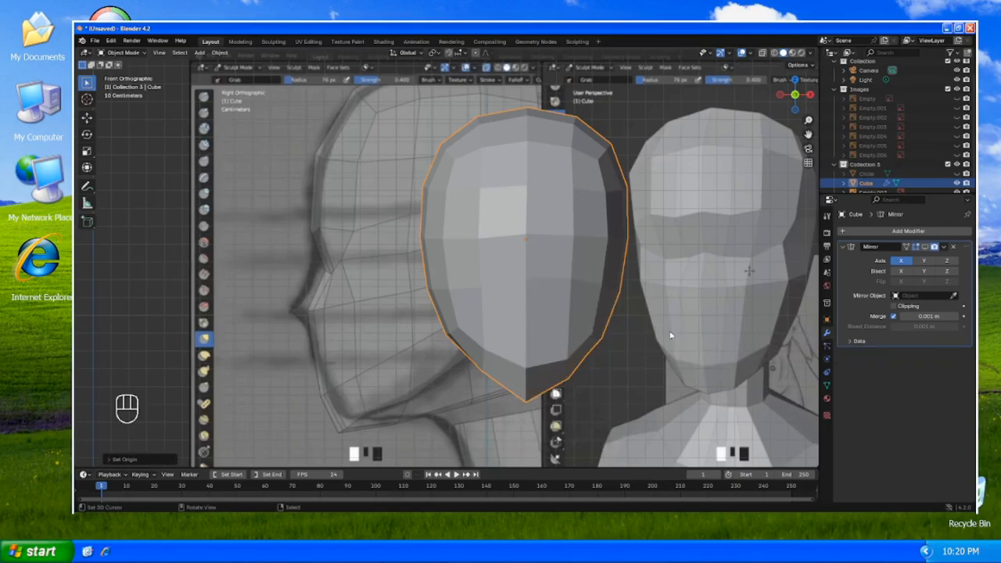
- Return to Edit Mode and enable Bisect on the X axis in the Mirror modifier
{"action": "key", "text": "Tab"}
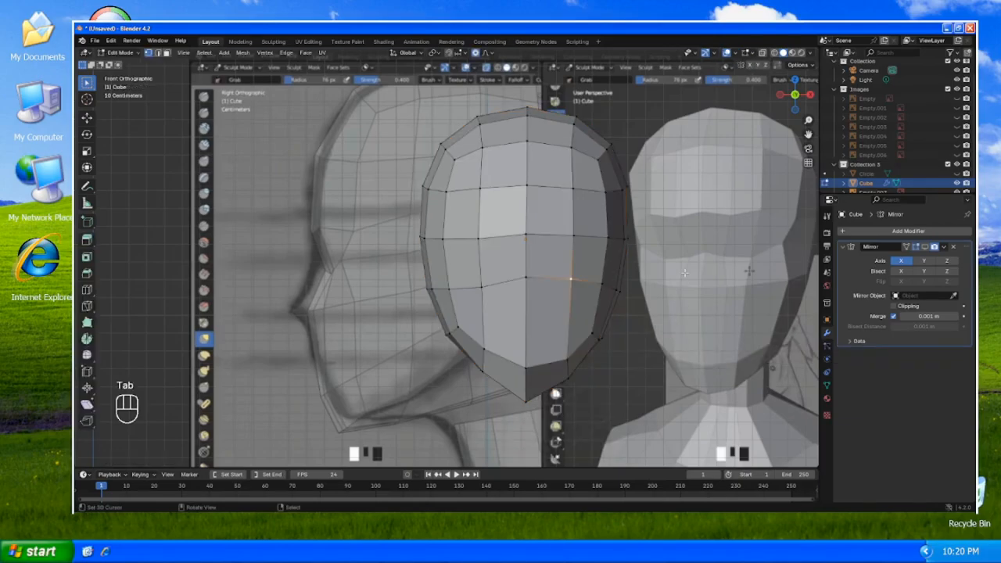
{"action": "left_click", "coordinate": [900, 271]}
{"action": "key", "text": "g"}
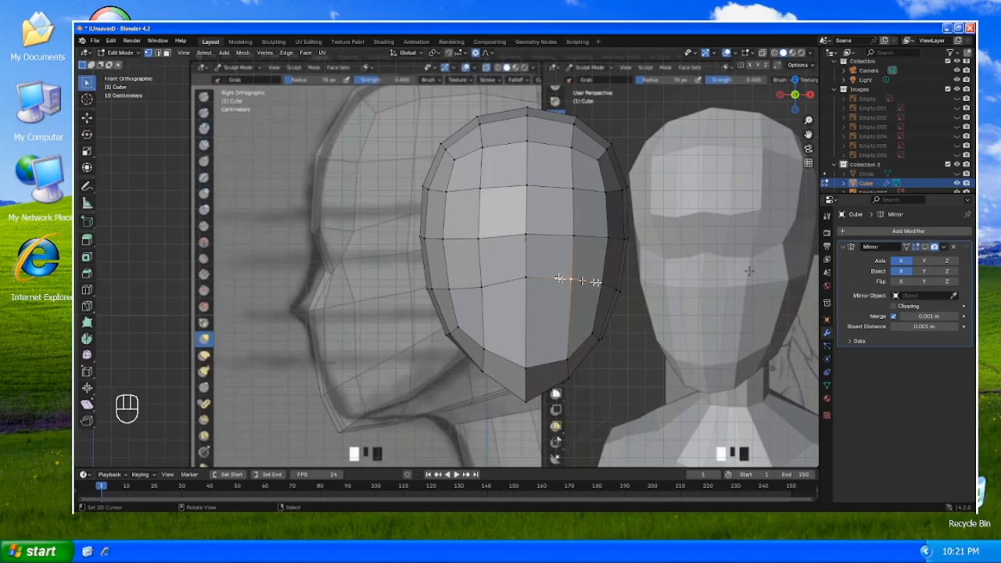
{"action": "right_click", "coordinate": [611, 291]}
- Select the whole head mesh, turn the Mirror modifier's viewport display back on and shift the mesh sideways against the mirror plane
{"action": "key", "text": "a"}
{"action": "key", "text": "g"}
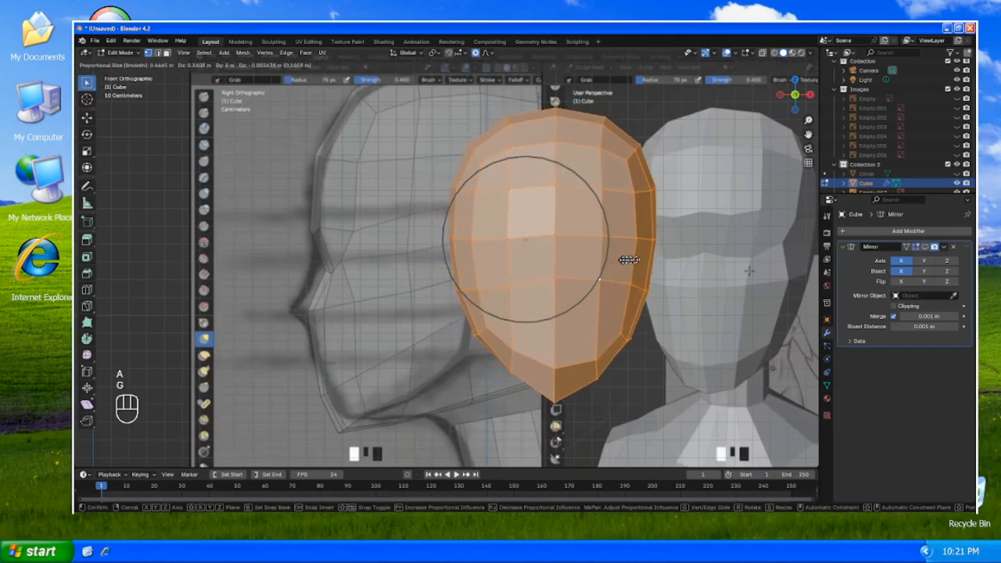
{"action": "right_click", "coordinate": [651, 257]}
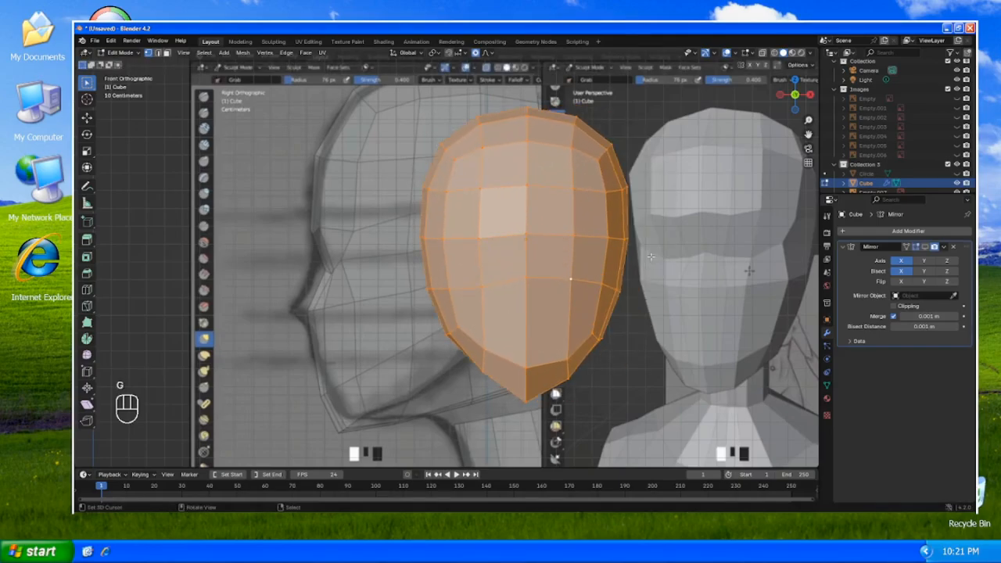
{"action": "key", "text": "g"}
{"action": "right_click", "coordinate": [651, 256]}
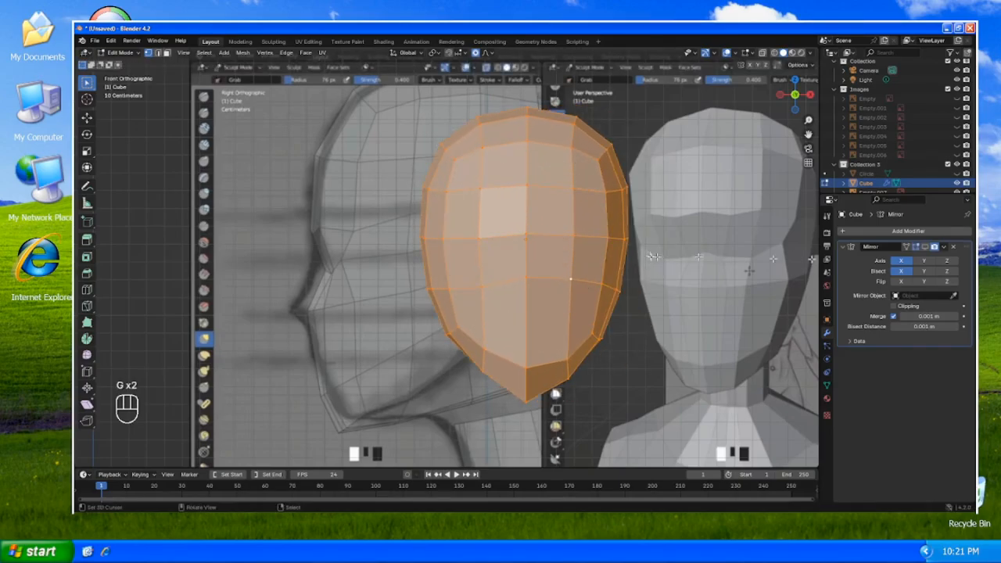
{"action": "left_click", "coordinate": [924, 247]}
{"action": "key", "text": "g"}
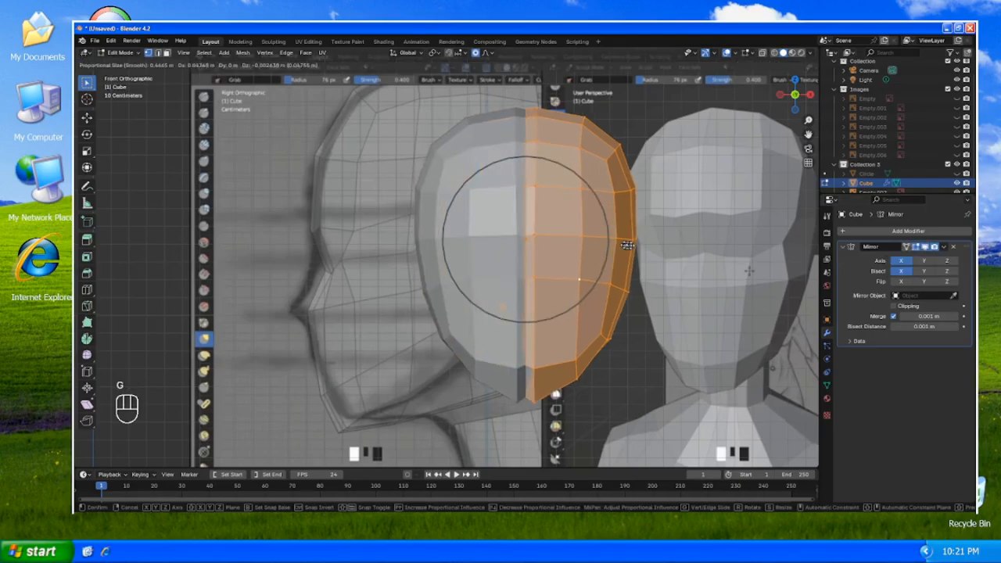
- Enable clipping on the head's Mirror modifier and test it by moving the whole mesh
{"action": "left_click", "coordinate": [607, 247]}
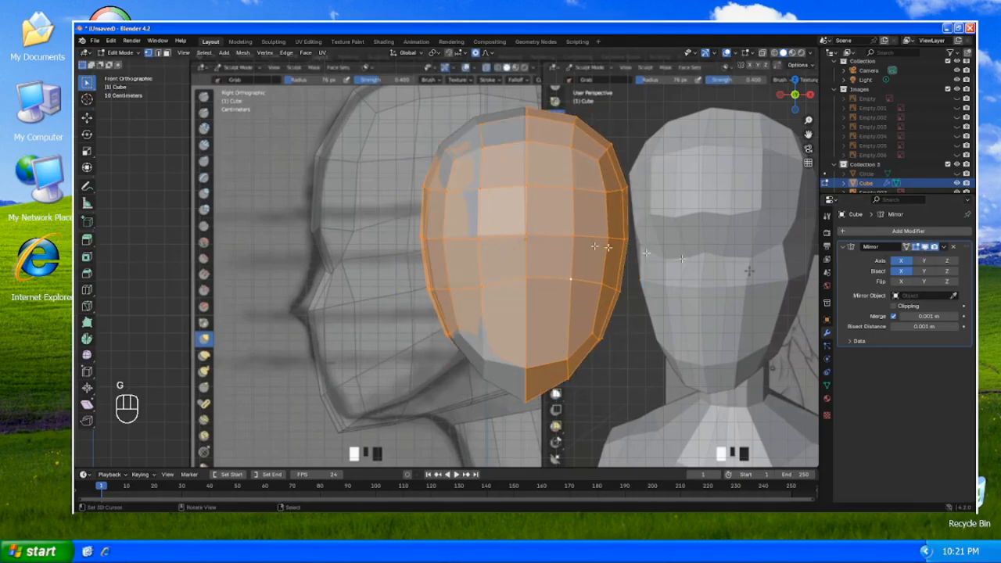
{"action": "left_click", "coordinate": [894, 306]}
{"action": "key", "text": "g"}
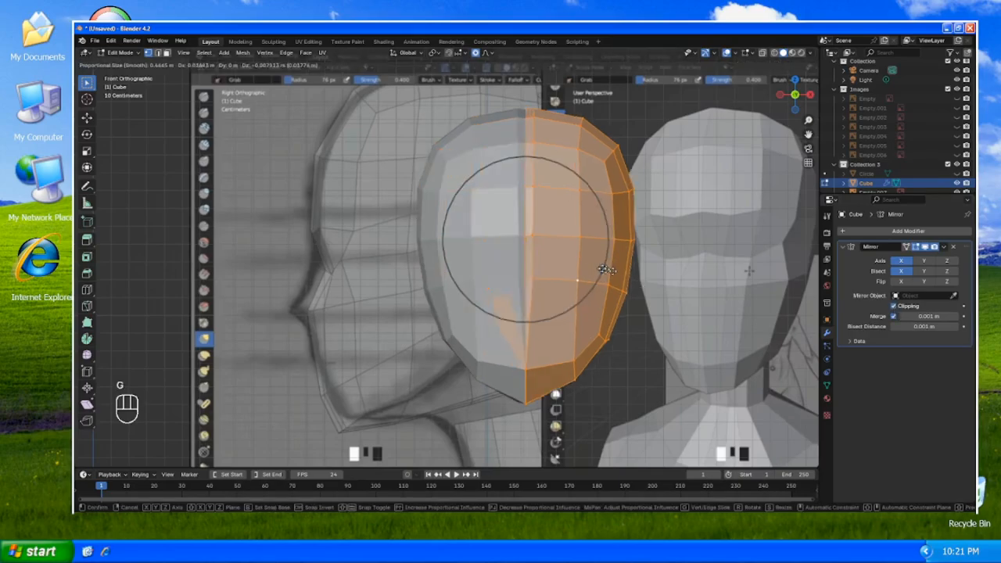
{"action": "left_click", "coordinate": [574, 276]}
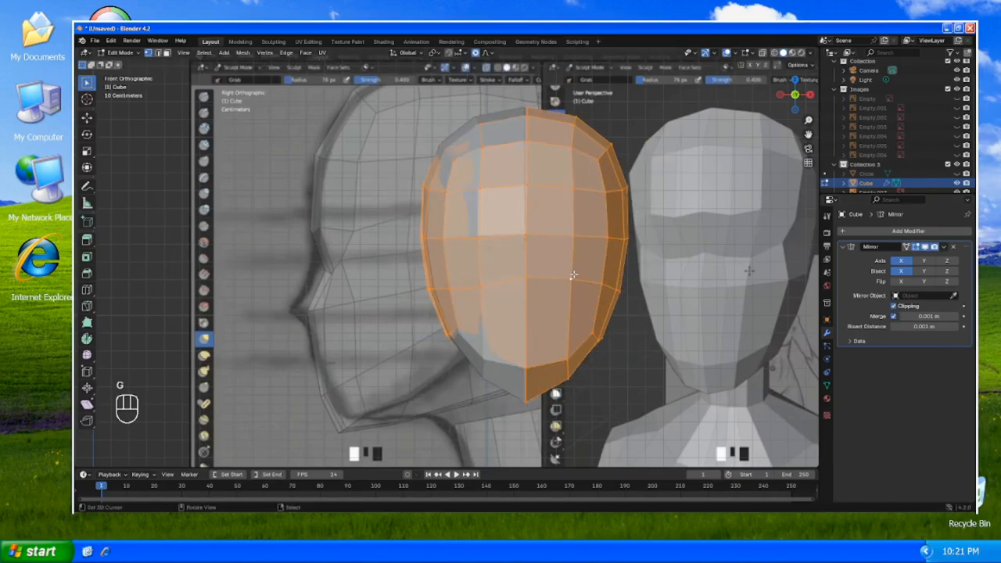
- Toggle the mirror preview off and on, clear the selection, and try moving the cheek vertex beside the centre line
{"action": "left_click", "coordinate": [925, 247]}
{"action": "left_click", "coordinate": [925, 247]}
{"action": "key", "text": "alt+a"}
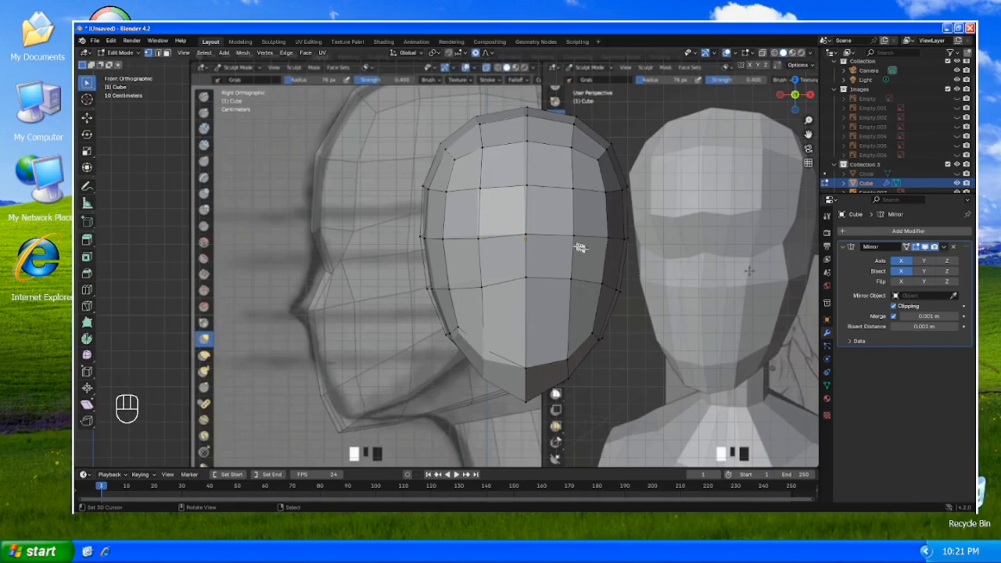
{"action": "left_click", "coordinate": [575, 277]}
{"action": "key", "text": "g"}
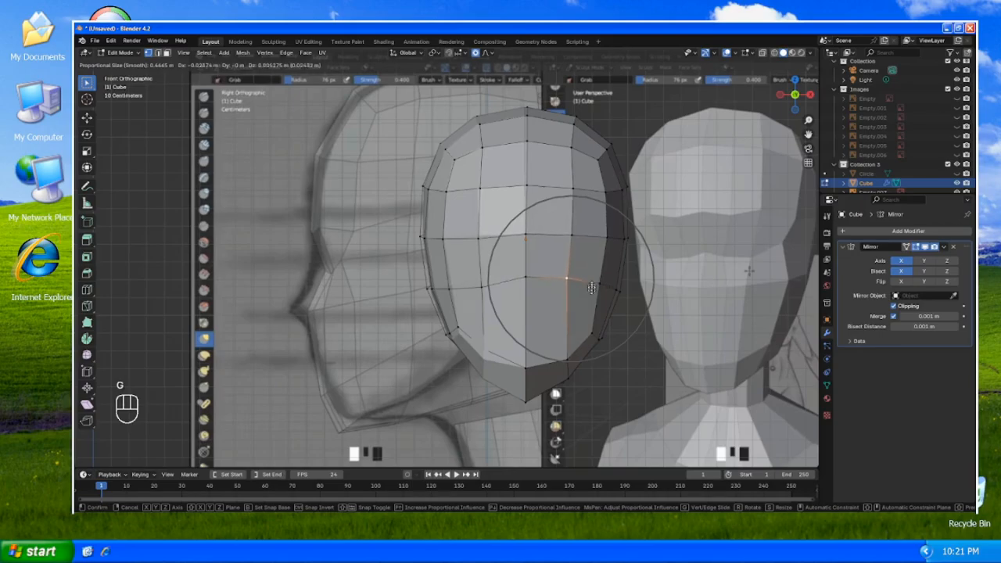
{"action": "left_click", "coordinate": [592, 288]}
- Duplicate the head object and place the copy beside the original along the X axis
{"action": "key", "text": "Tab"}
{"action": "key", "text": "shift+d"}
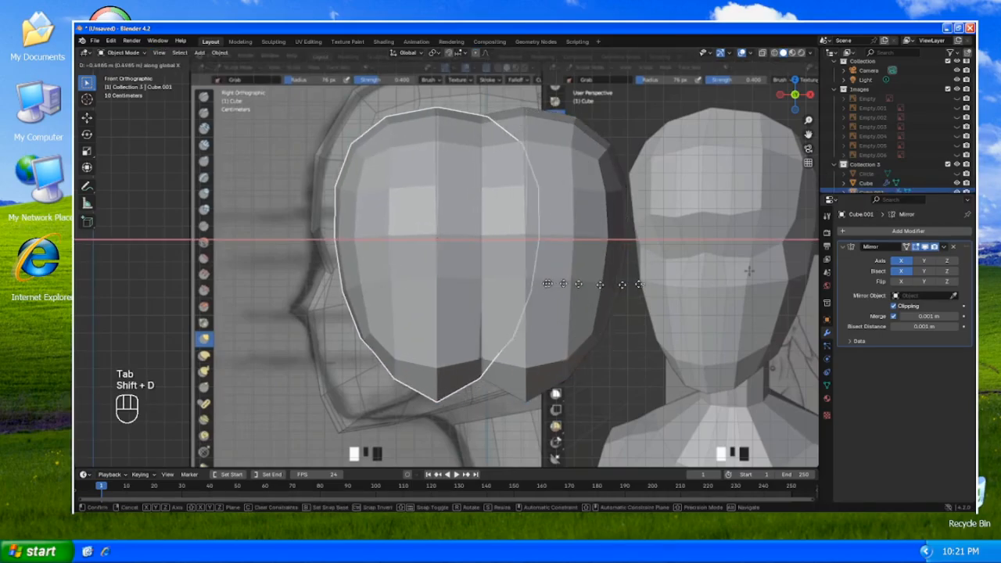
{"action": "left_click", "coordinate": [404, 278]}
- Turn off proportional editing and move the copy's whole mesh about -0.018 m along X in Edit Mode
{"action": "key", "text": "Tab"}
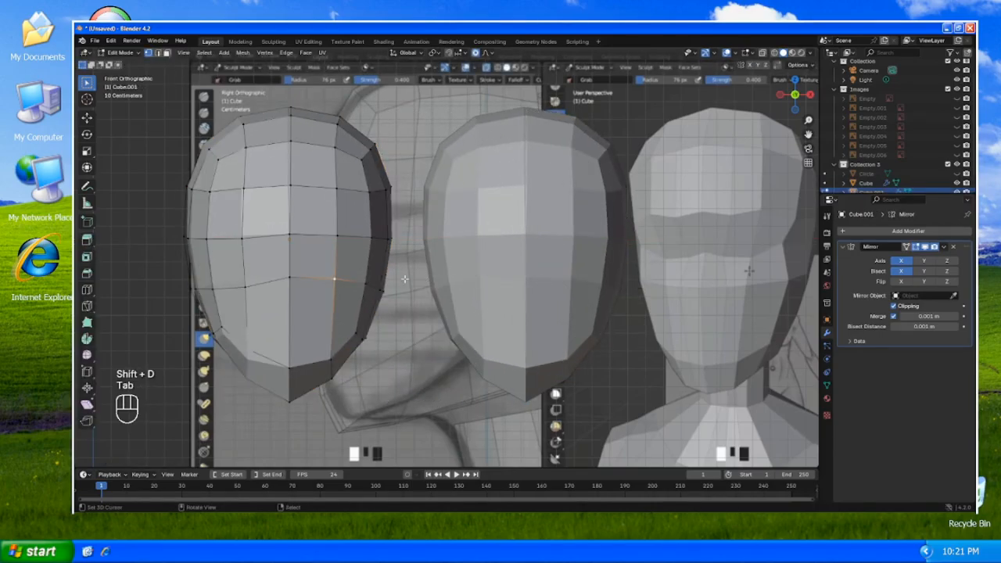
{"action": "key", "text": "Tab"}
{"action": "key", "text": "Tab"}
{"action": "key", "text": "a"}
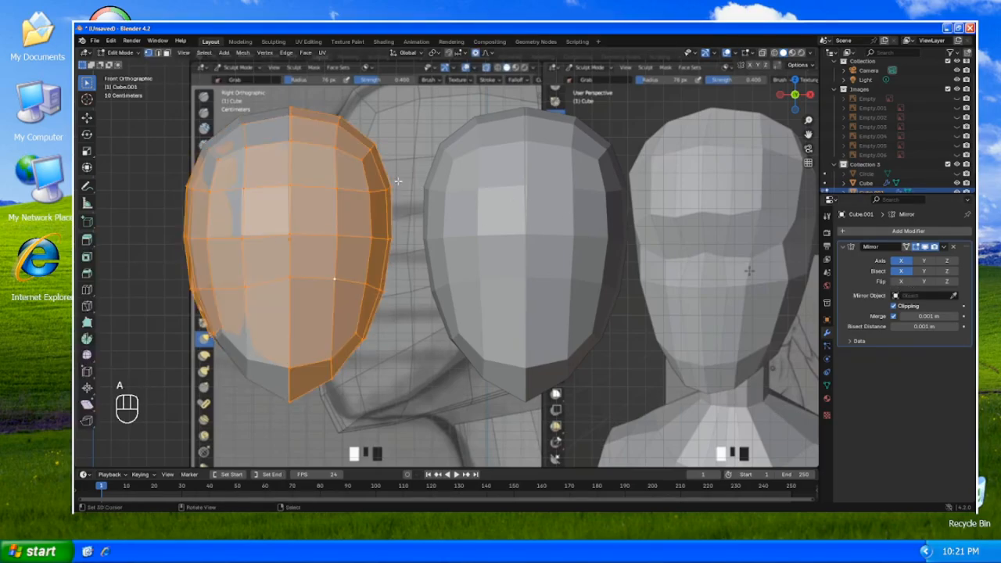
{"action": "key", "text": "g"}
{"action": "middle_click", "coordinate": [398, 181]}
{"action": "right_click", "coordinate": [398, 182]}
{"action": "key", "text": "o"}
{"action": "key", "text": "g"}
{"action": "middle_click", "coordinate": [398, 182]}
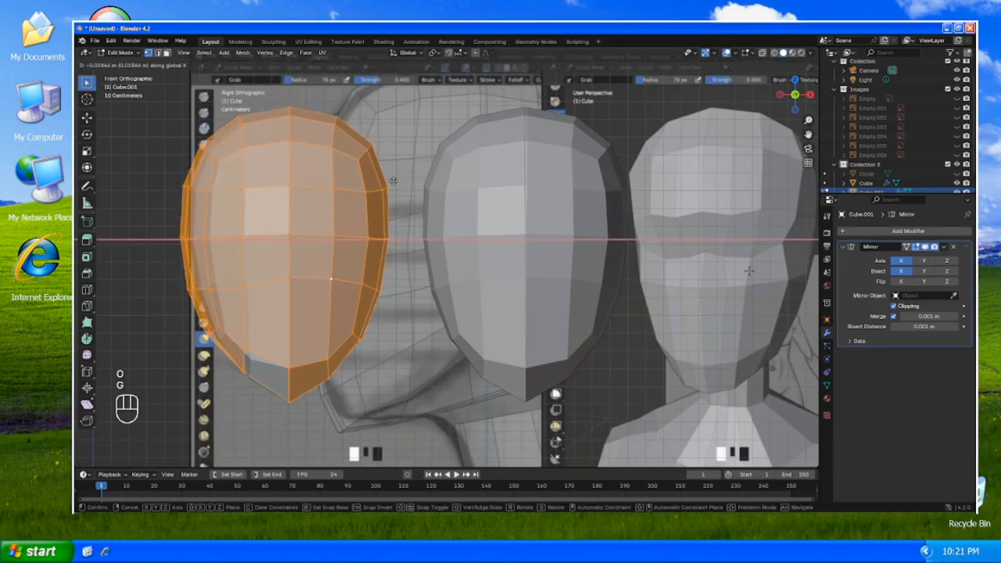
{"action": "left_click", "coordinate": [393, 181]}
{"action": "key", "text": "Tab"}
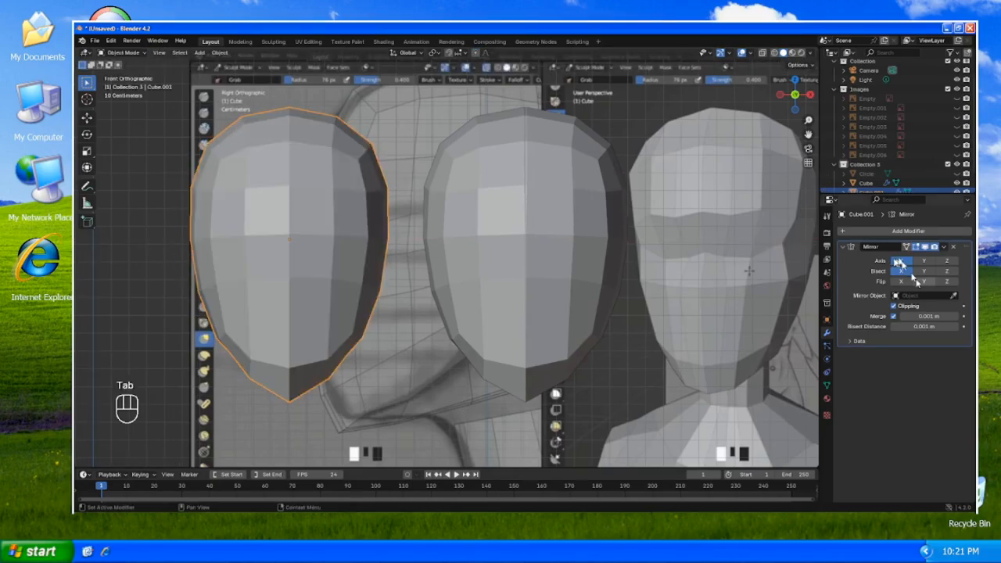
- Apply the copy's Mirror modifier and merge all of its vertices by distance
{"action": "key", "text": "ctrl+a"}
{"action": "key", "text": "Tab"}
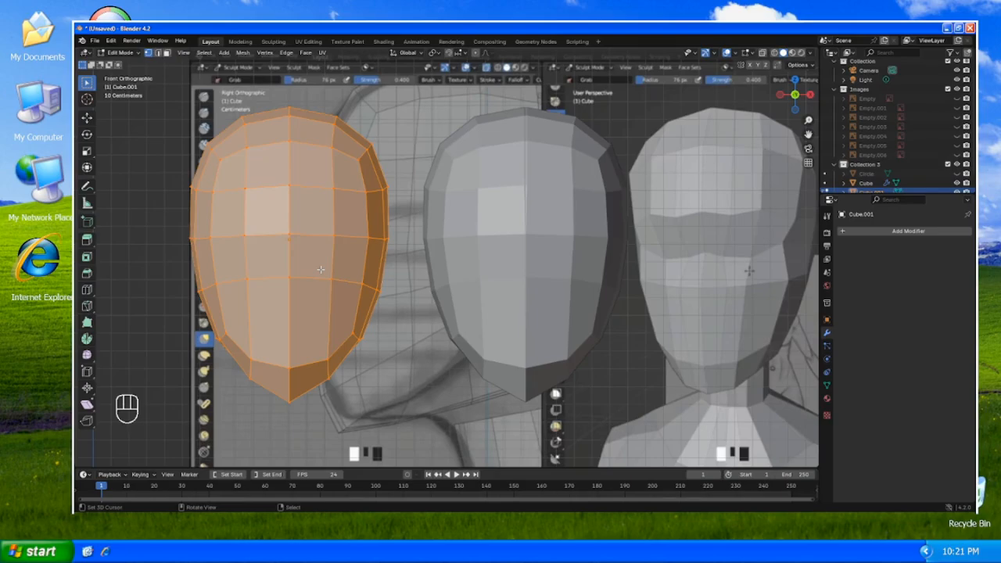
{"action": "key", "text": "alt+a"}
{"action": "left_click", "coordinate": [296, 243]}
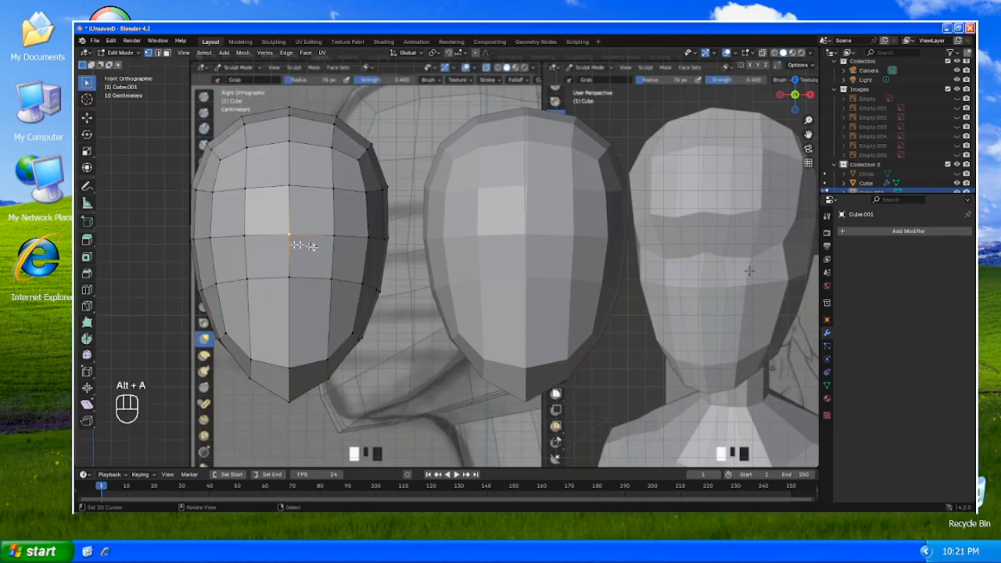
{"action": "key", "text": "a"}
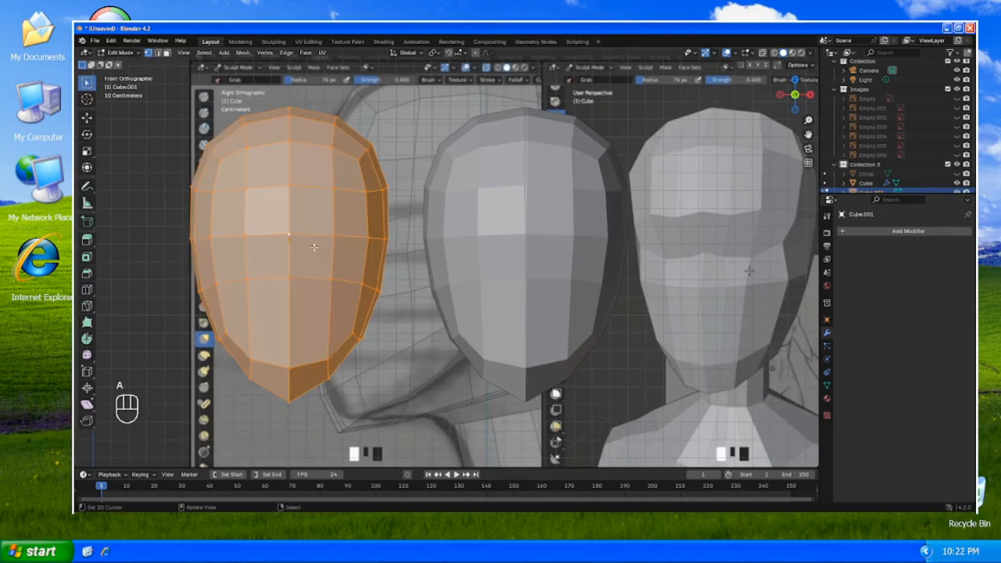
{"action": "key", "text": "m"}
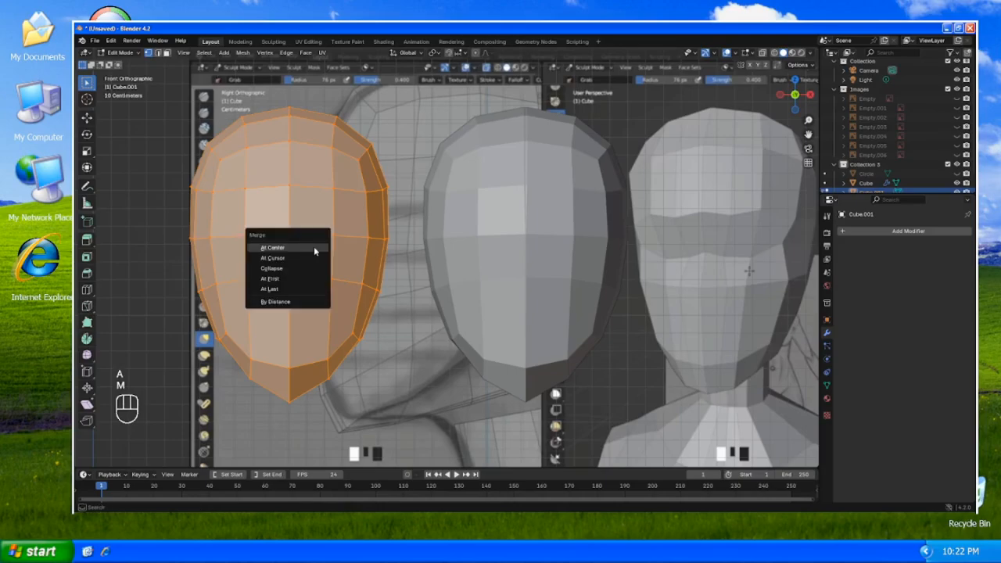
{"action": "left_click", "coordinate": [314, 298]}
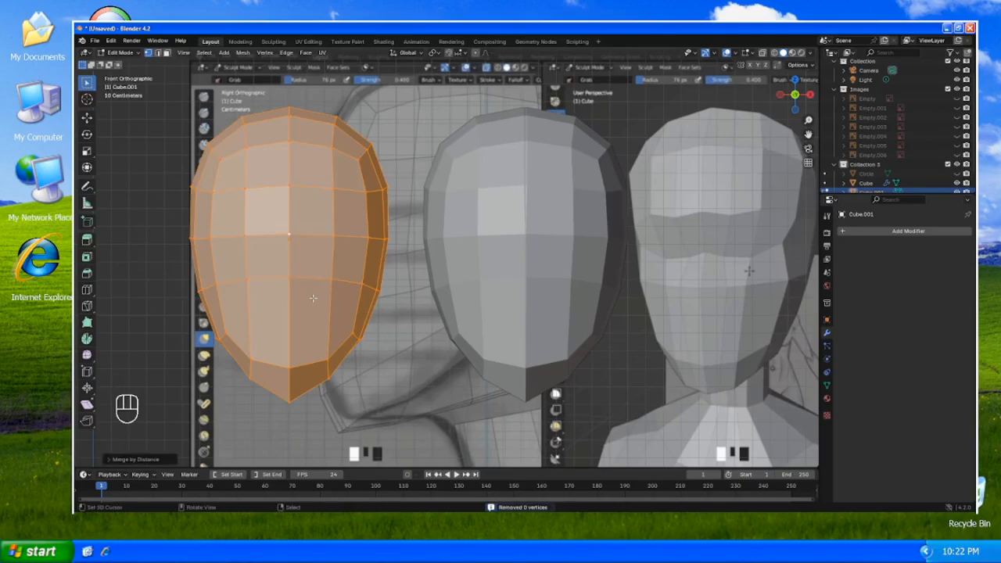
- Delete the duplicated head object
{"action": "key", "text": "Tab"}
{"action": "key", "text": "x"}
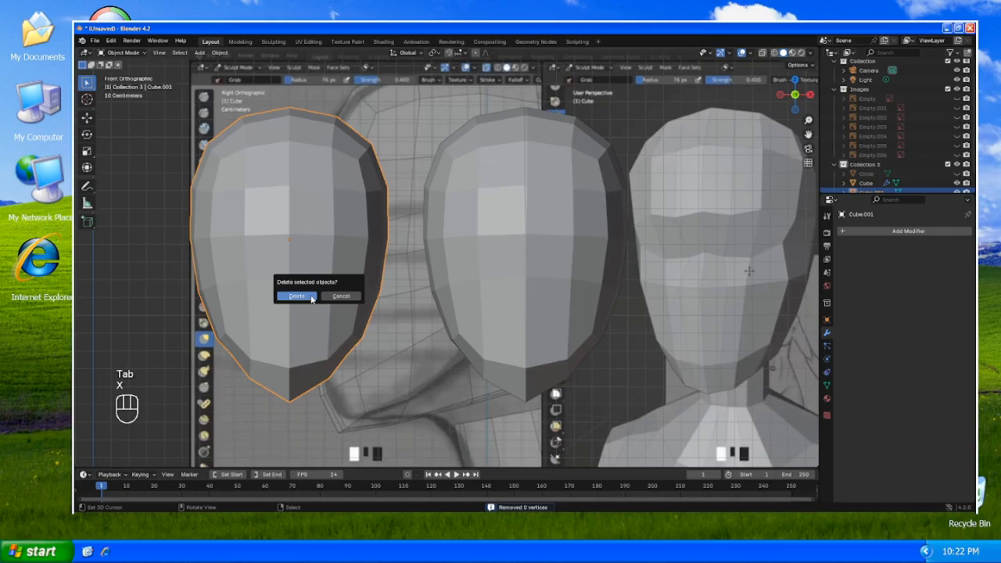
{"action": "left_click", "coordinate": [312, 294]}
- Edit the original head with X bisect turned off in its Mirror modifier and the modifier's viewport display hidden
{"action": "left_click", "coordinate": [523, 243]}
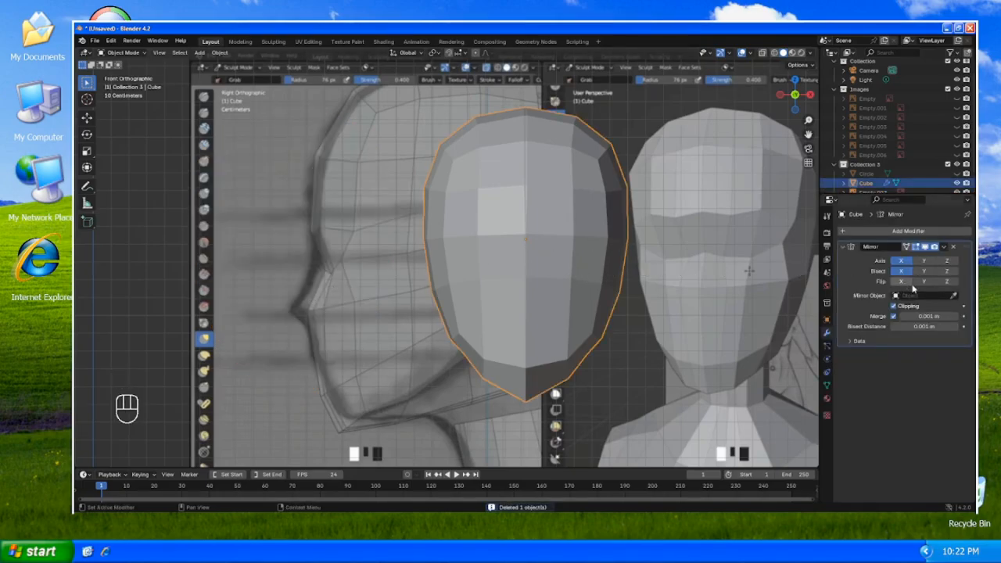
{"action": "key", "text": "Tab"}
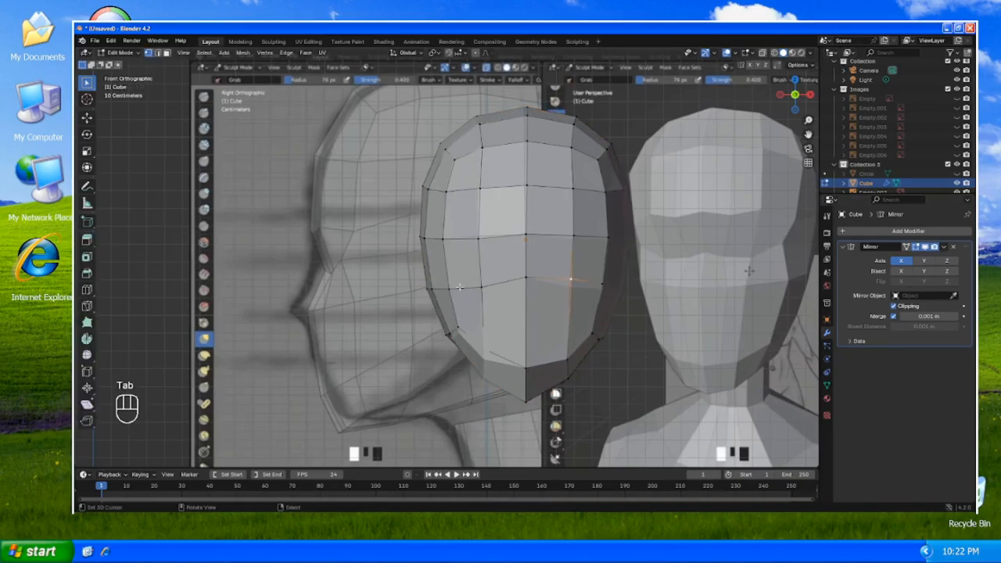
{"action": "left_click", "coordinate": [925, 247]}
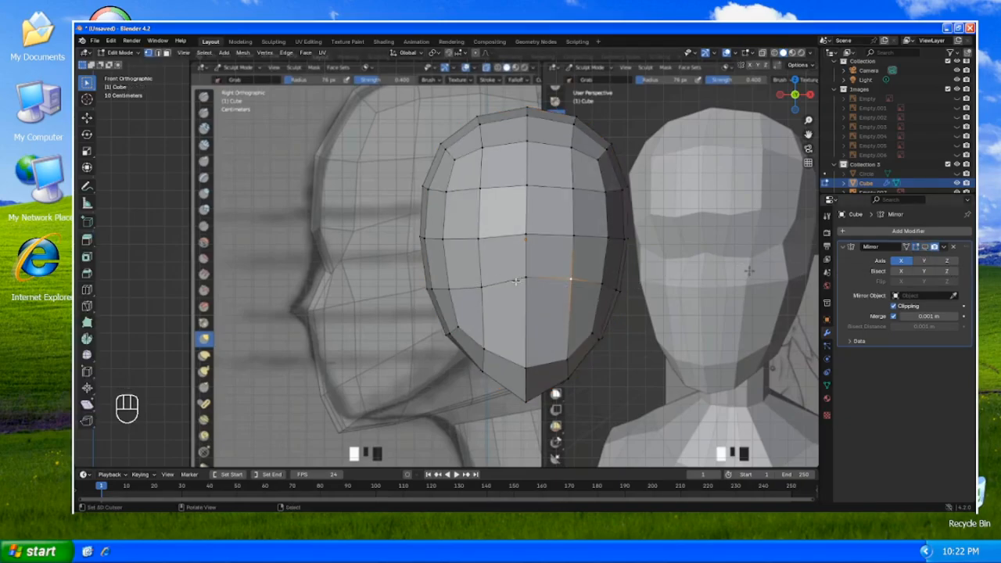
- Delete all vertices on the negative X side of the head in wireframe, keeping the centre line, and return to solid shading
{"action": "key", "text": "shift+z"}
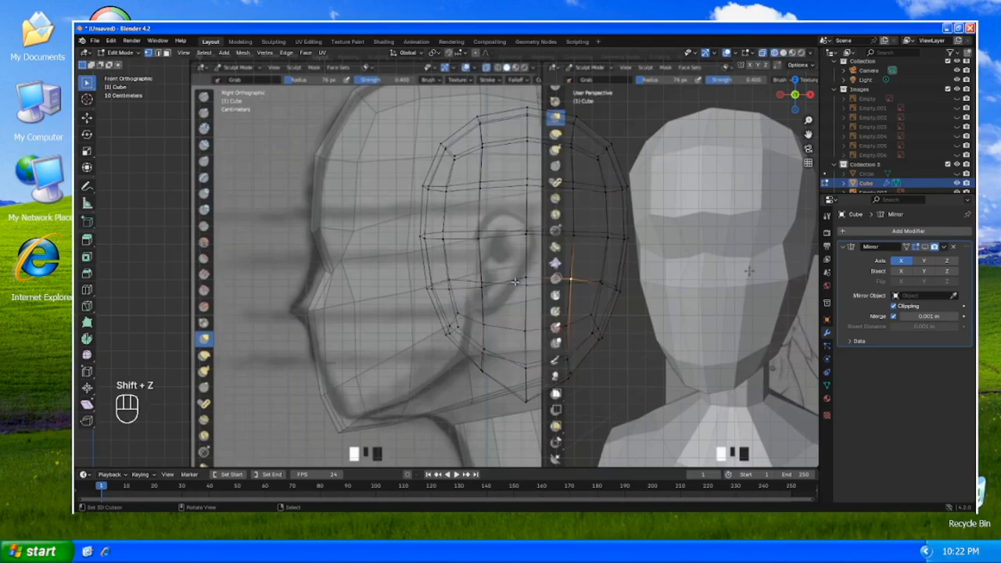
{"action": "key", "text": "alt+a"}
{"action": "key", "text": "b"}
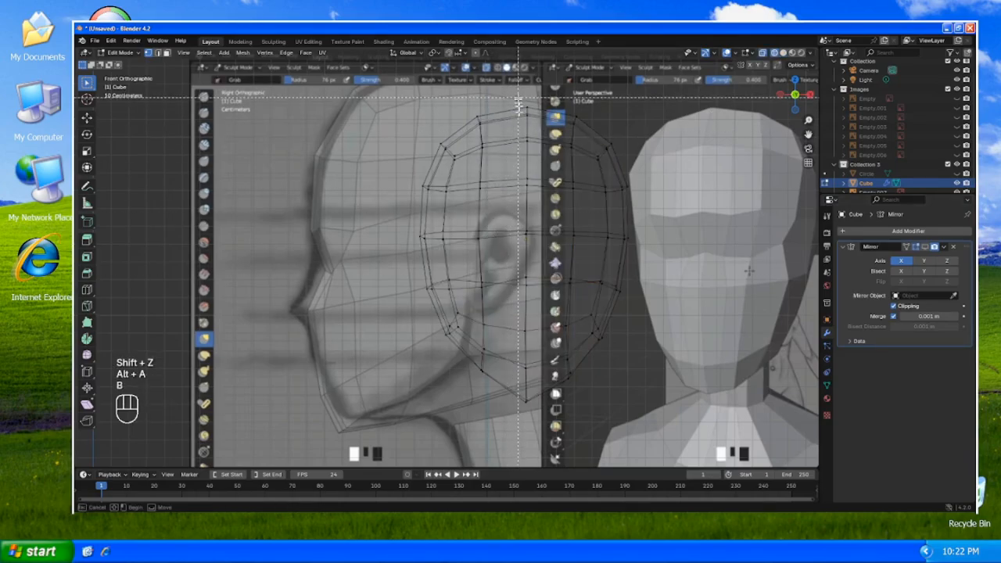
{"action": "left_click_drag", "start_coordinate": [441, 211], "coordinate": [418, 395]}
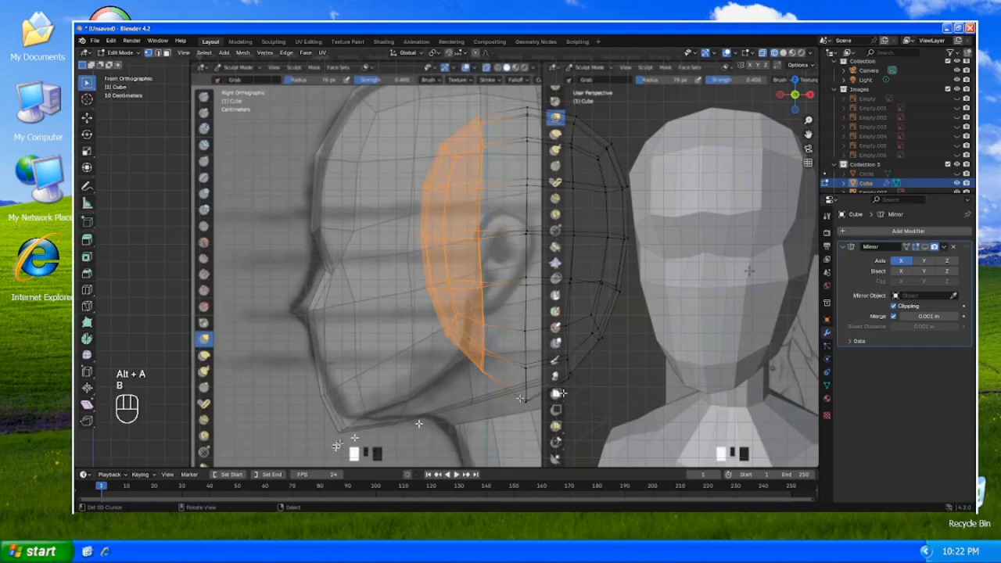
{"action": "key", "text": "x"}
{"action": "left_click", "coordinate": [619, 370]}
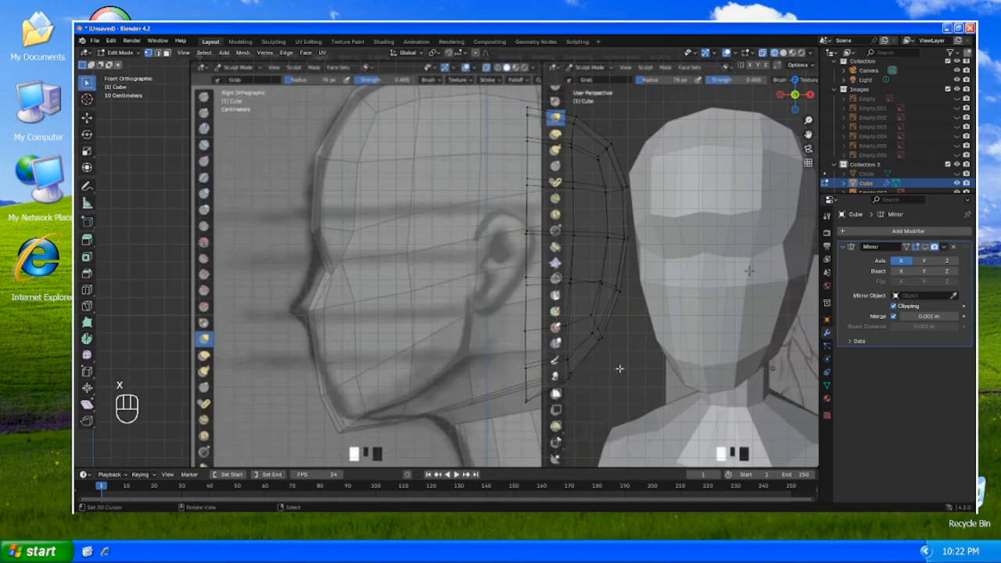
{"action": "key", "text": "shift+z"}
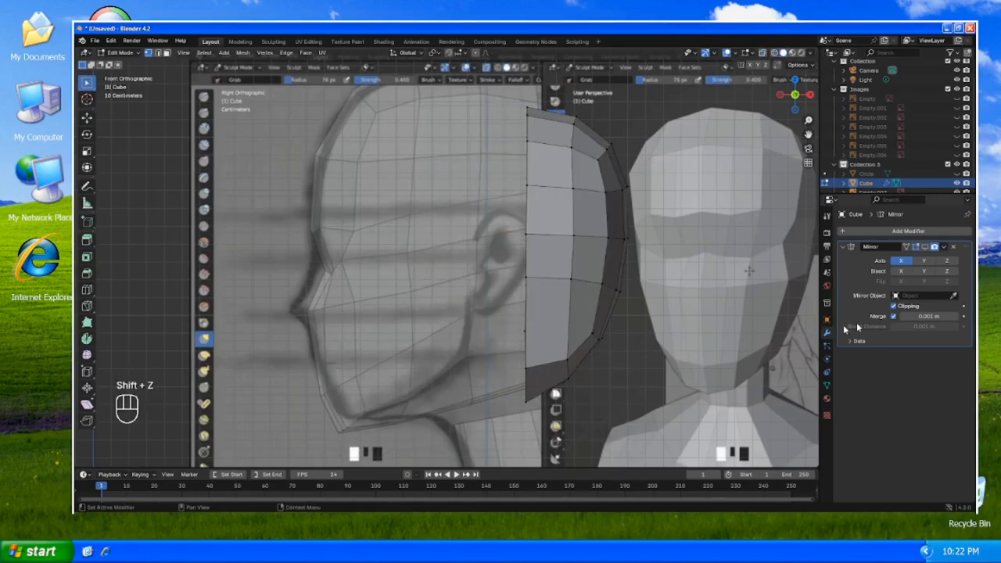
- Show the Mirror modifier in the viewport again and move the whole half mesh about -0.014 m along X
{"action": "left_click", "coordinate": [926, 247]}
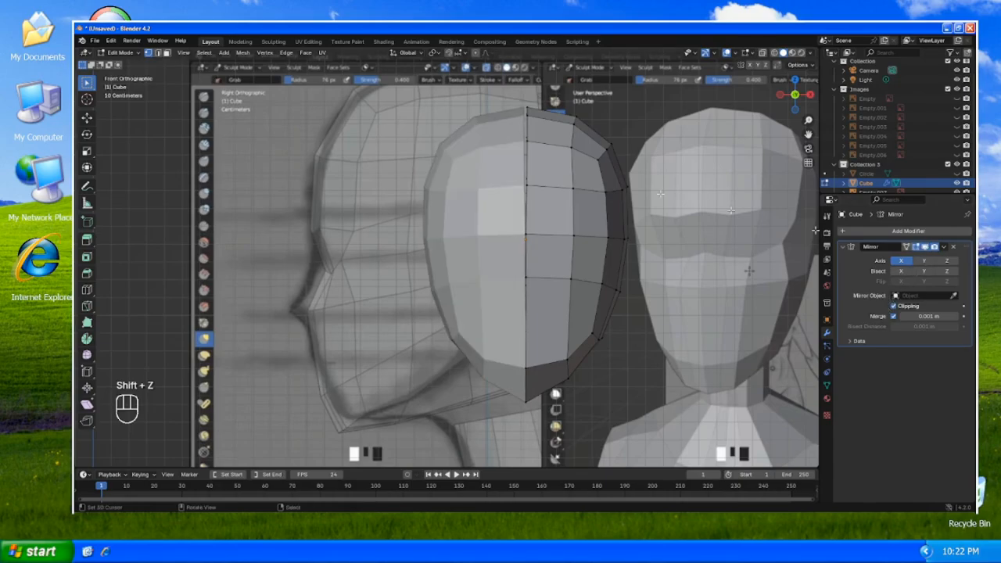
{"action": "key", "text": "a"}
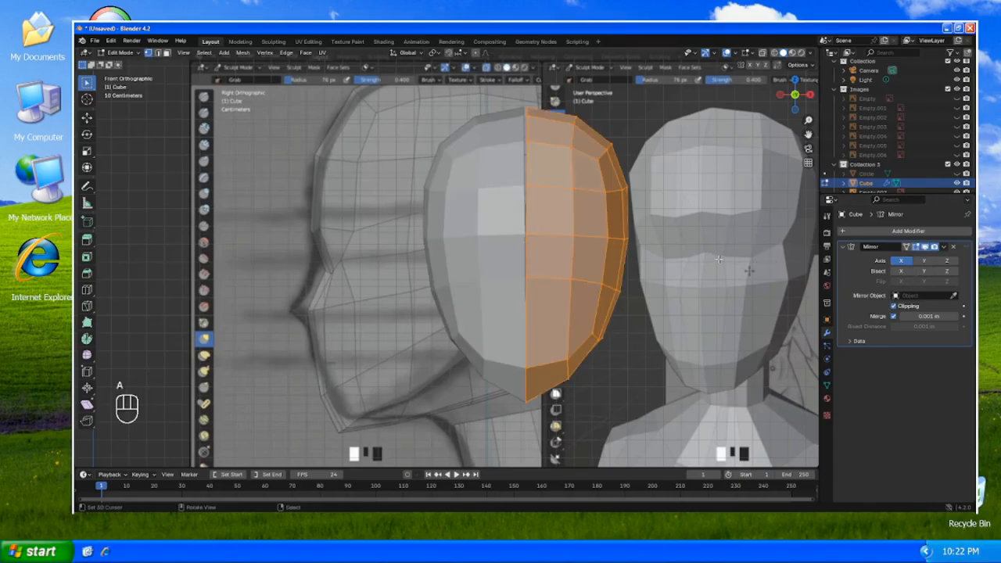
{"action": "key", "text": "g"}
{"action": "key", "text": "x"}
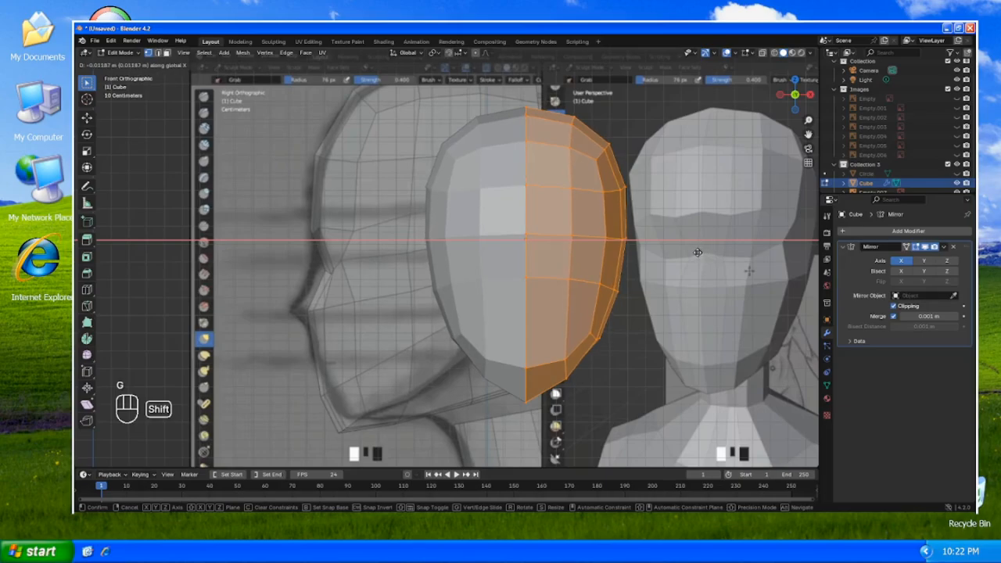
{"action": "left_click", "coordinate": [697, 252]}
{"action": "key", "text": "Tab"}
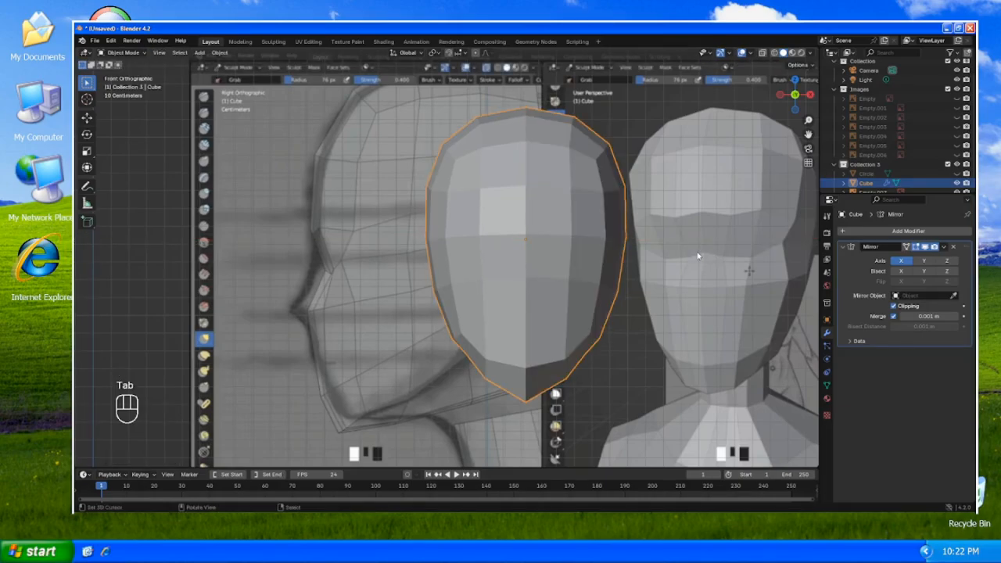
- Move the forehead vertex beside the centre line slightly down and inward with proportional editing
{"action": "key", "text": "Tab"}
{"action": "left_click", "coordinate": [569, 277]}
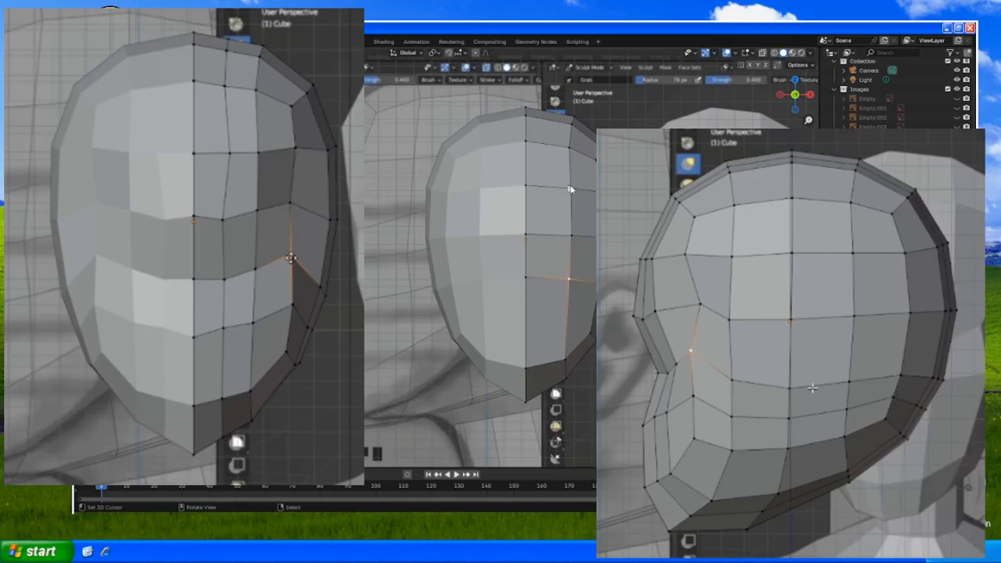
{"action": "left_click", "coordinate": [569, 189]}
{"action": "key", "text": "g"}
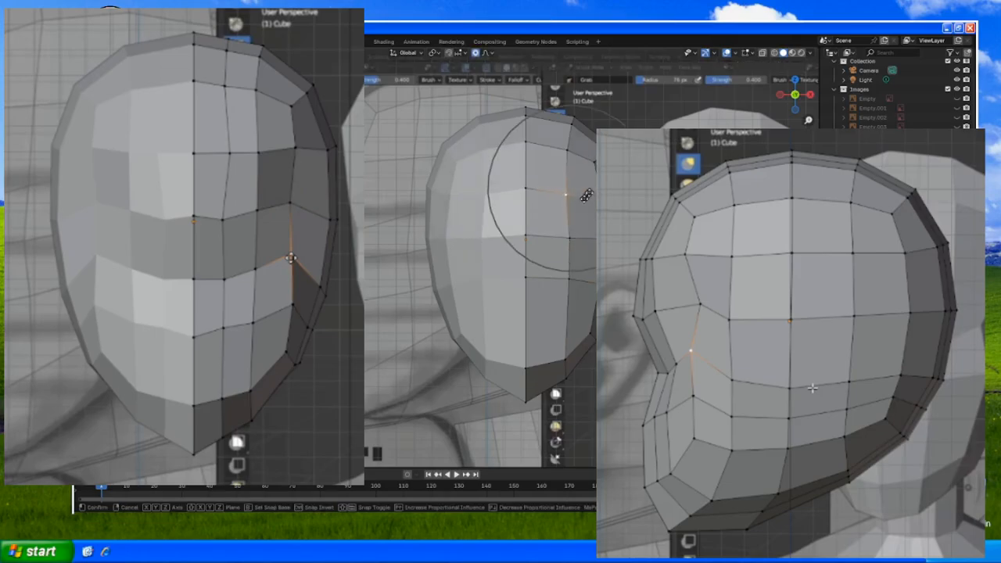
{"action": "left_click", "coordinate": [580, 202]}
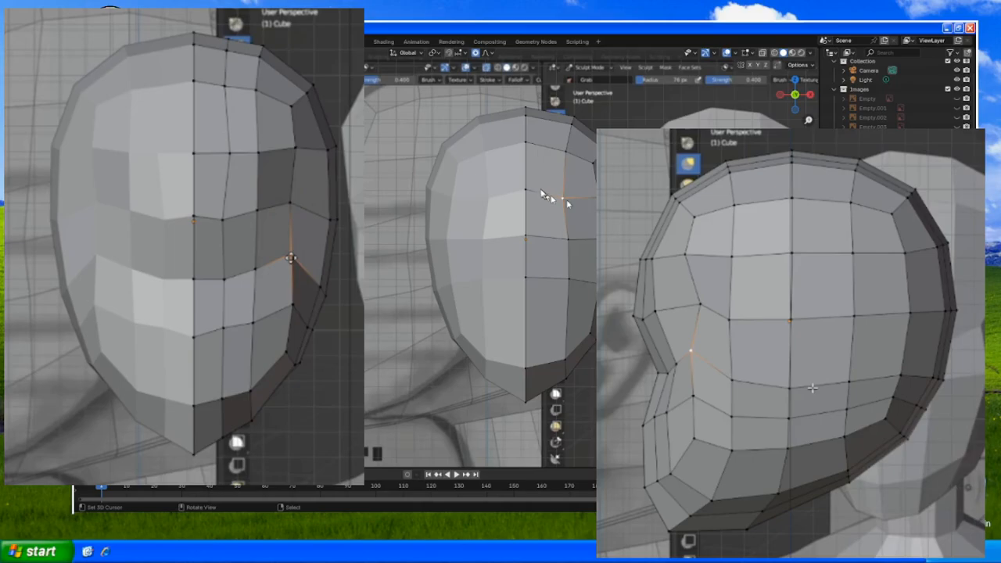
- Raise the forehead's centre-line vertex slightly and nudge the vertex beside it up and inward
{"action": "right_click", "coordinate": [531, 190]}
{"action": "key", "text": "g"}
{"action": "left_click", "coordinate": [529, 183]}
{"action": "right_click", "coordinate": [562, 196]}
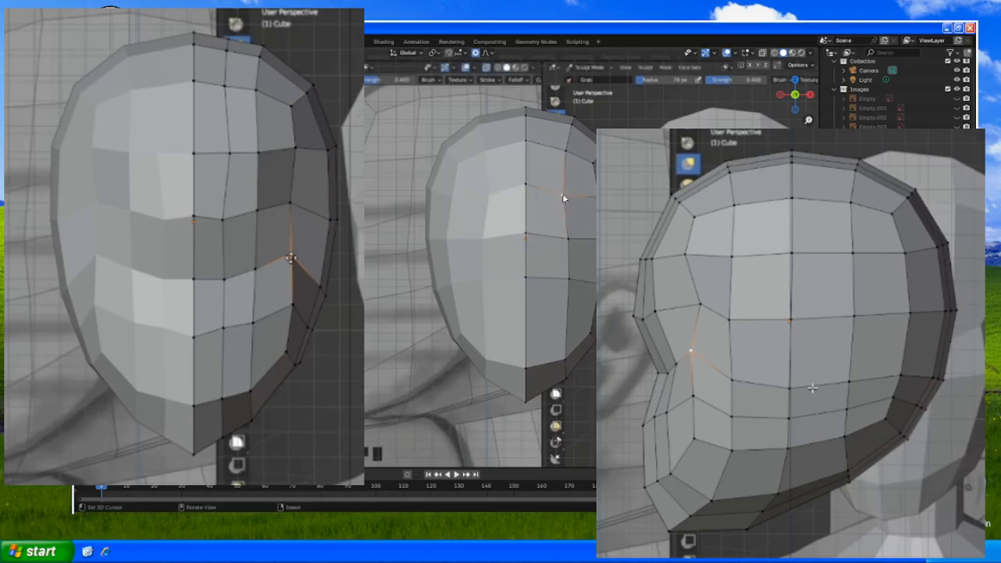
{"action": "key", "text": "g"}
{"action": "left_click", "coordinate": [560, 195]}
- Raise the forehead vertex near the temple slightly and nudge the eye-level vertex beside the centre line inward and down
{"action": "right_click", "coordinate": [592, 195]}
{"action": "key", "text": "g"}
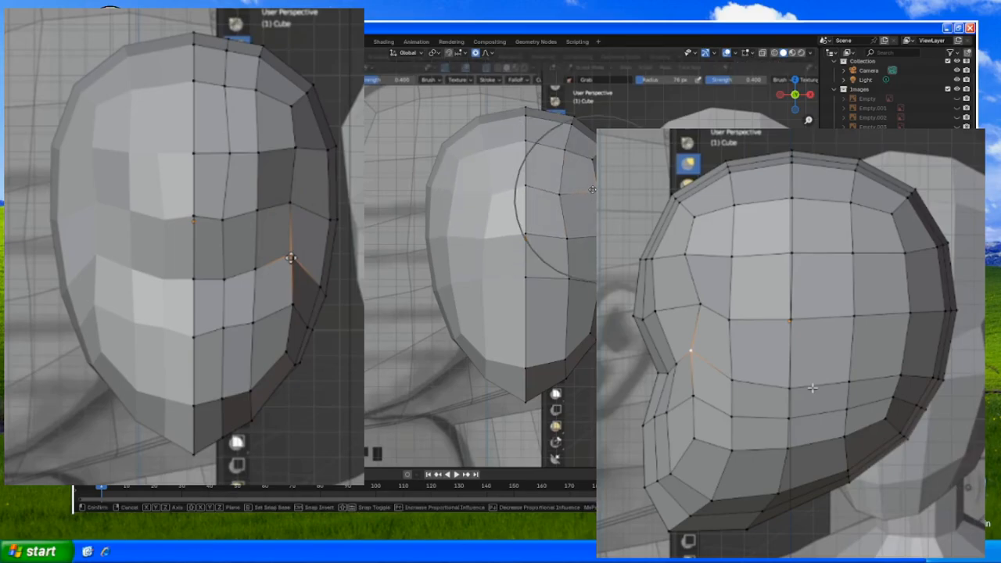
{"action": "left_click", "coordinate": [592, 190]}
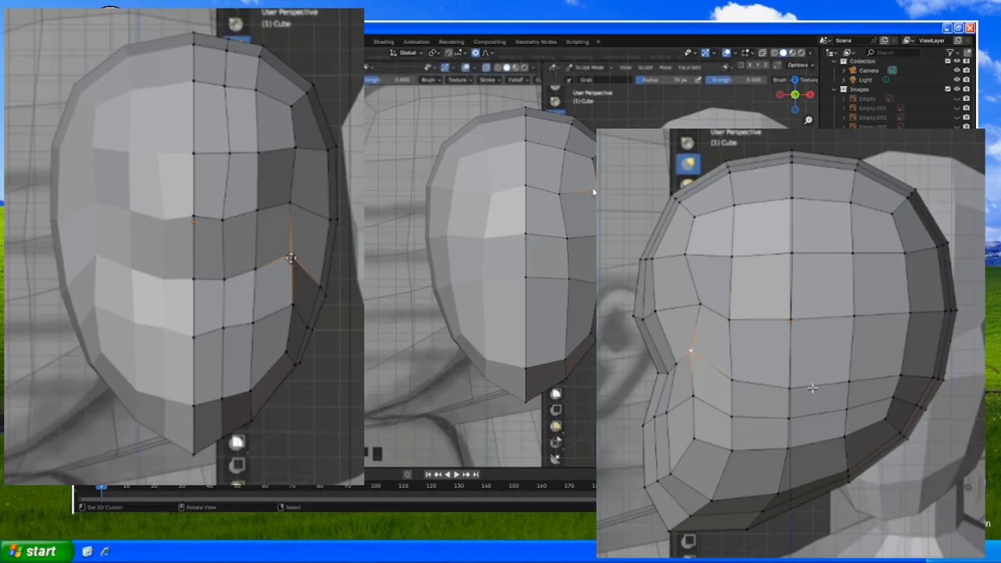
{"action": "right_click", "coordinate": [564, 235]}
{"action": "key", "text": "g"}
{"action": "scroll", "coordinate": [564, 234], "scroll_direction": "up", "scroll_amount": 4}
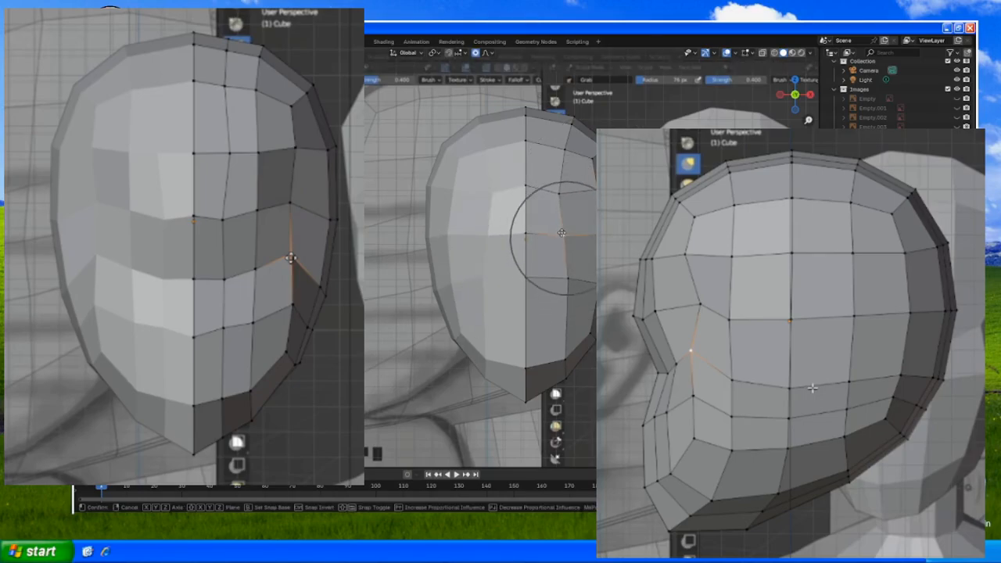
{"action": "left_click", "coordinate": [562, 235]}
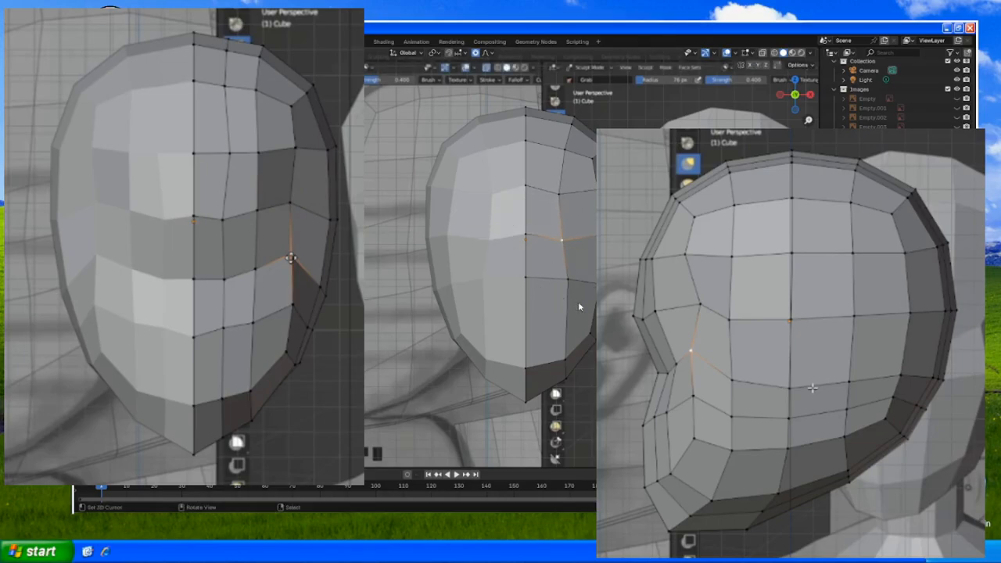
- Move the forehead's centre-line vertex and the vertex beside it down together with proportional editing
{"action": "right_click", "coordinate": [560, 194]}
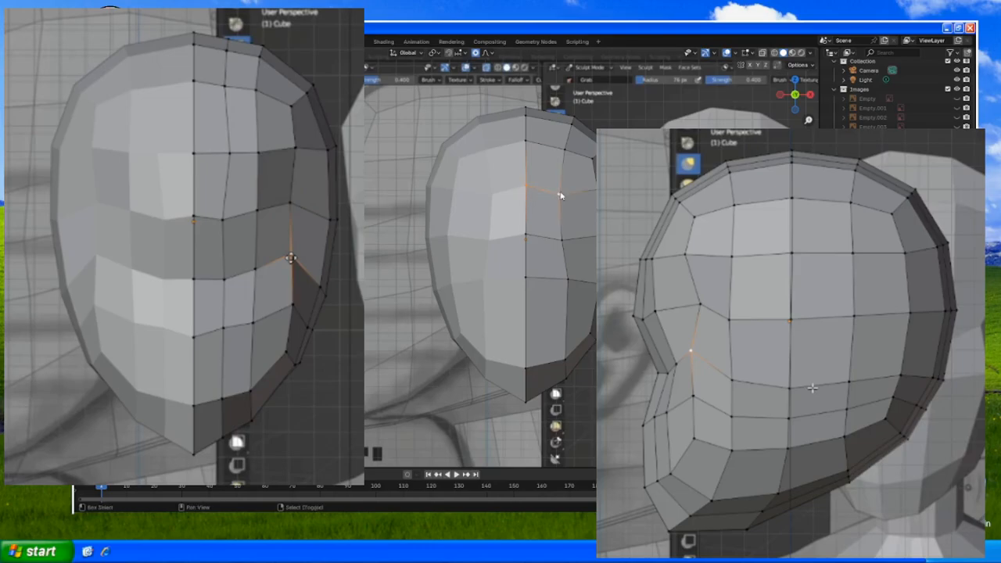
{"action": "key", "text": "g"}
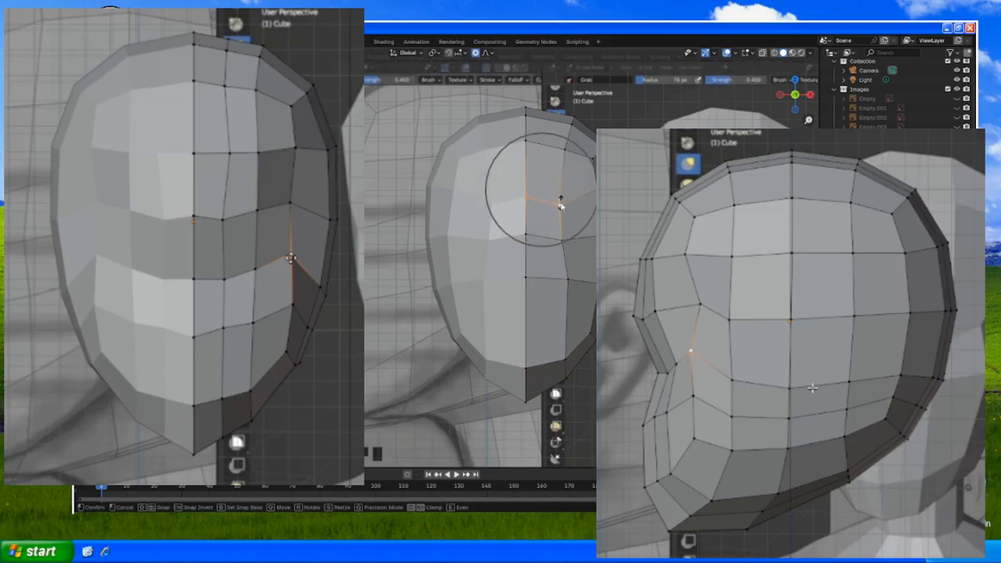
{"action": "left_click", "coordinate": [560, 206]}
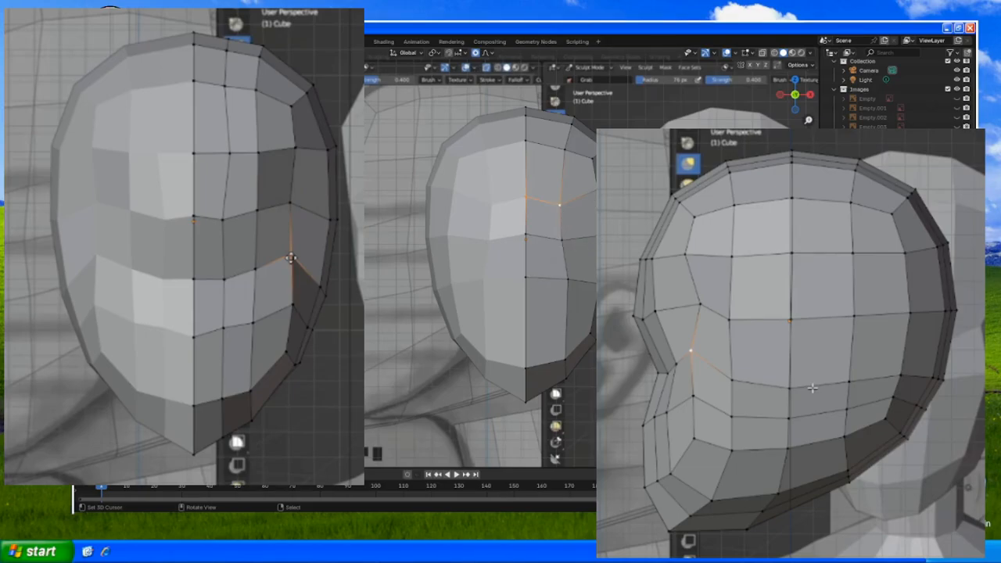
- Shift the outer eye-level vertex inward and slightly up, and adjust the eye-level vertex beside the centre line
{"action": "right_click", "coordinate": [592, 233]}
{"action": "key", "text": "g"}
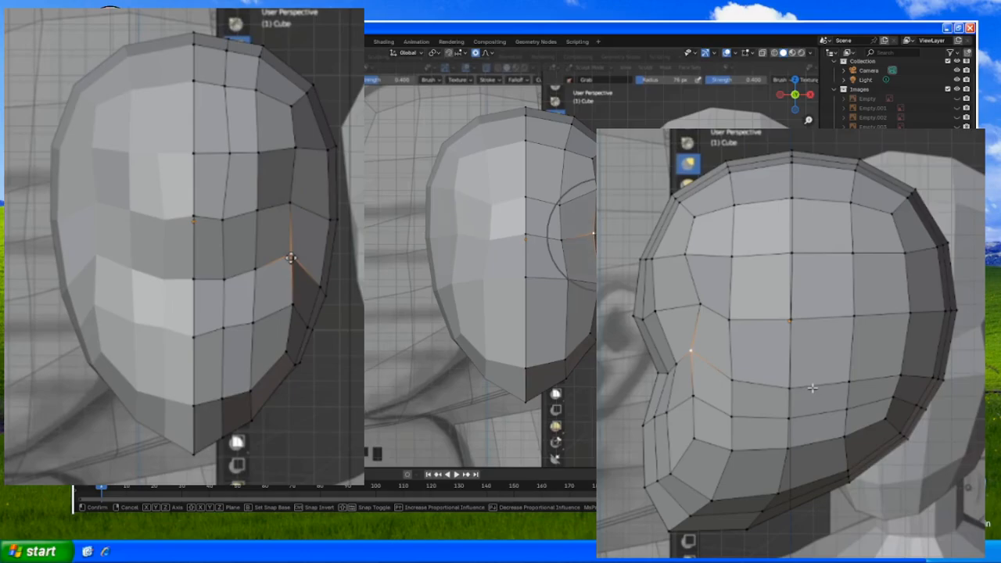
{"action": "left_click", "coordinate": [591, 233]}
{"action": "right_click", "coordinate": [561, 240]}
{"action": "key", "text": "g"}
{"action": "left_click", "coordinate": [562, 239]}
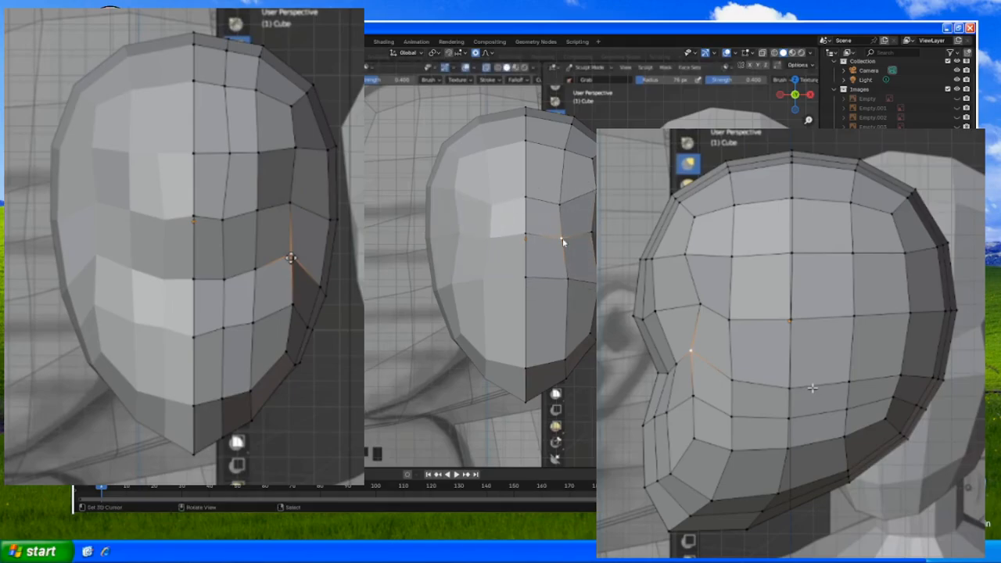
- Move the forehead vertex beside the centre line up and slightly inward with proportional editing
{"action": "right_click", "coordinate": [538, 207]}
{"action": "key", "text": "g"}
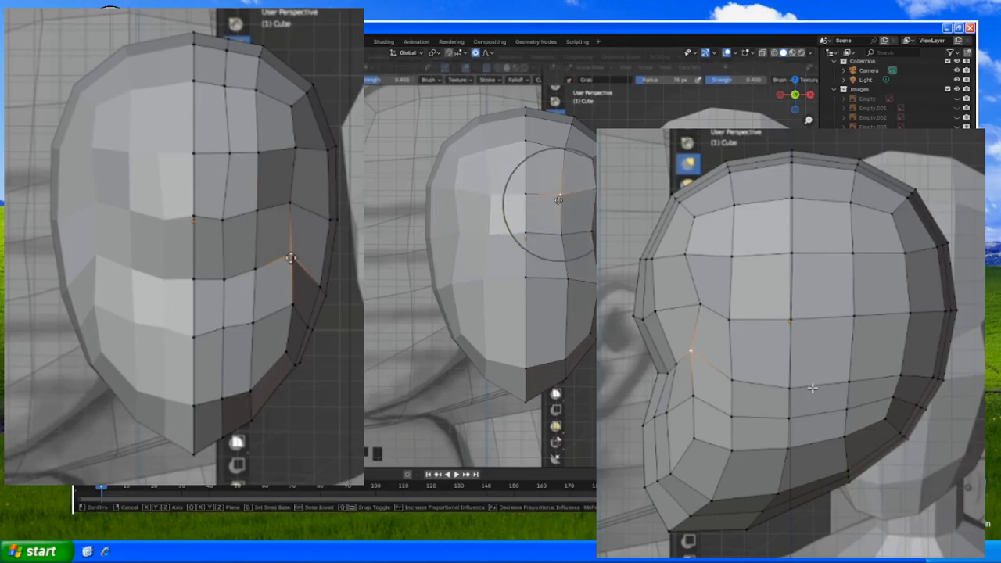
{"action": "left_click", "coordinate": [539, 202]}
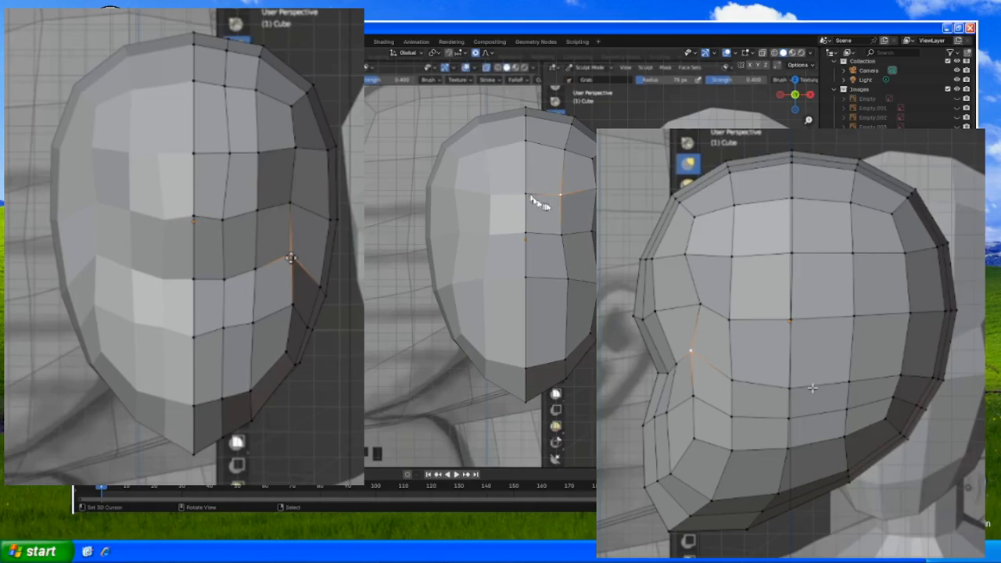
{"action": "key", "text": "g"}
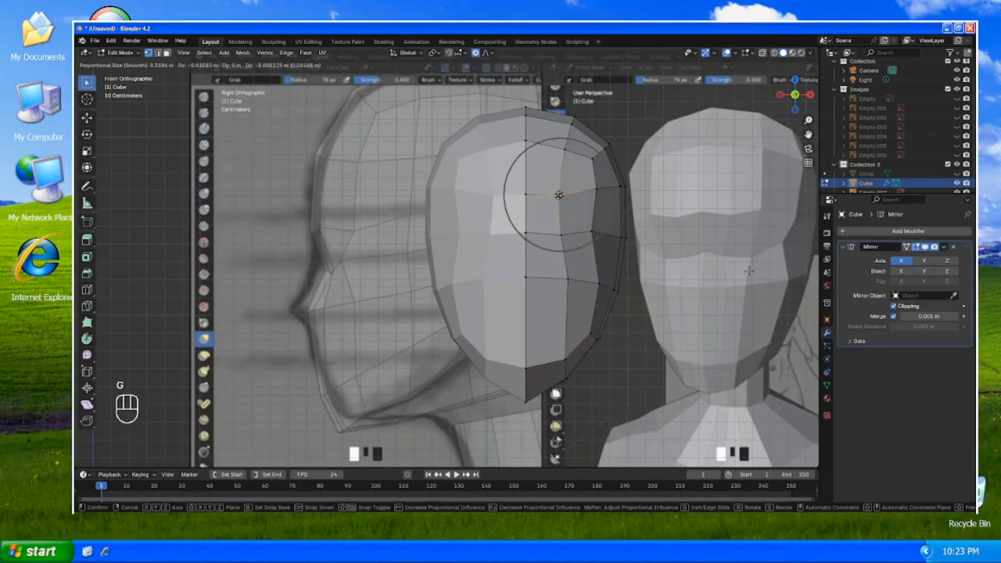
{"action": "left_click", "coordinate": [556, 196]}
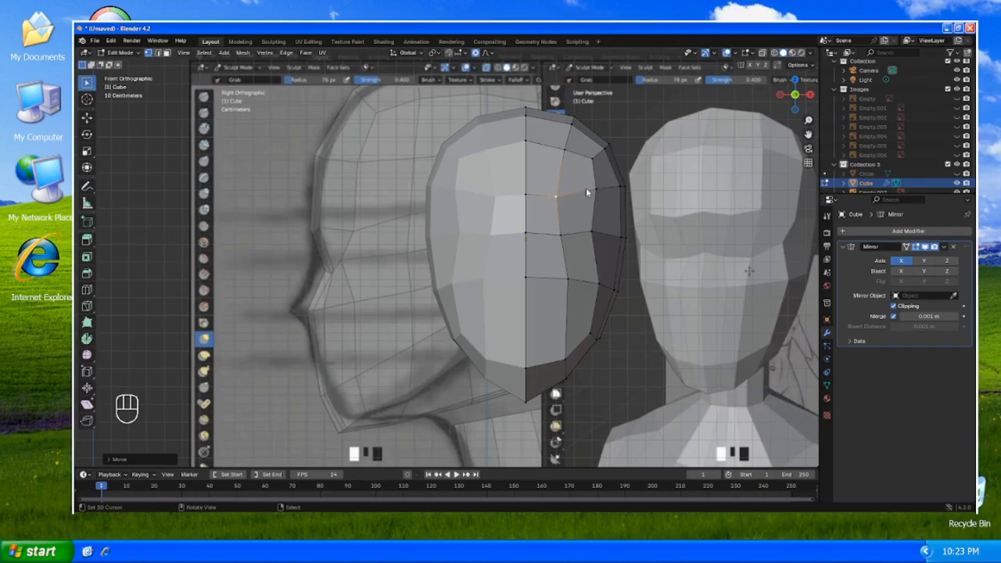
- Pull the outline vertices at the temple and eye level inward with proportional editing
{"action": "key", "text": "g"}
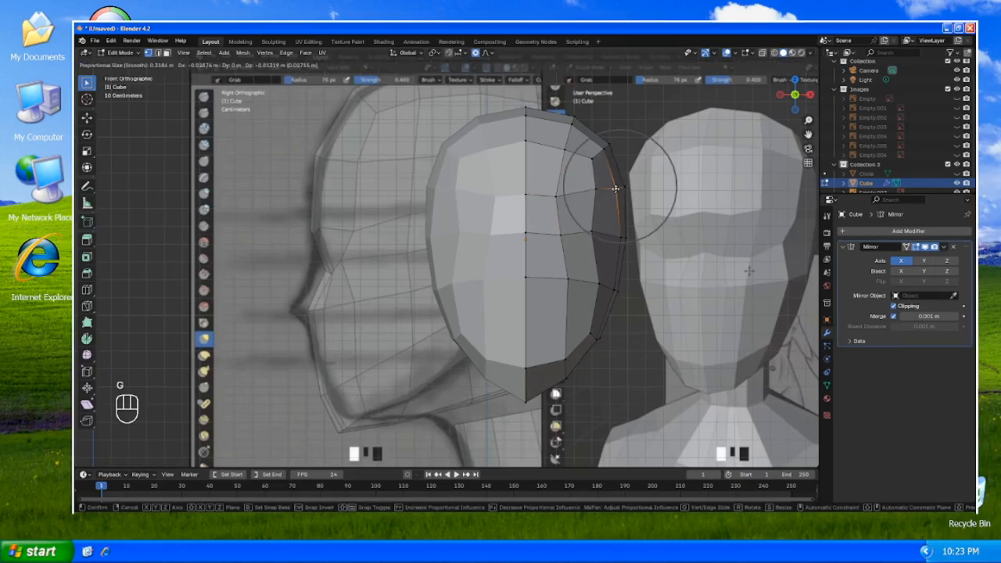
{"action": "left_click", "coordinate": [611, 229]}
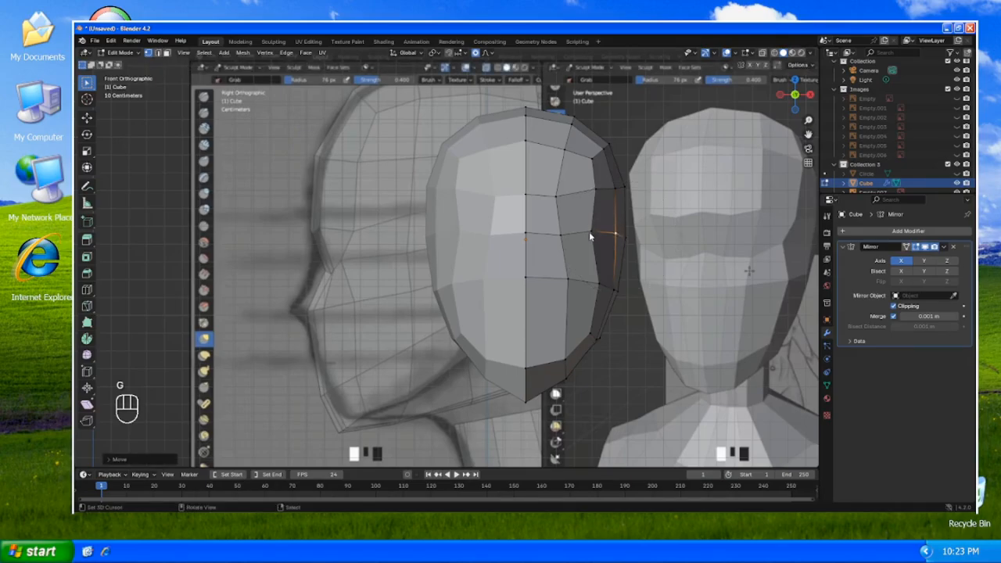
- Undo the series of vertex moves on the forehead and eye rows, back to the evenly spaced grid
{"action": "key", "text": "ctrl+z"}
{"action": "key", "text": "ctrl+z"}
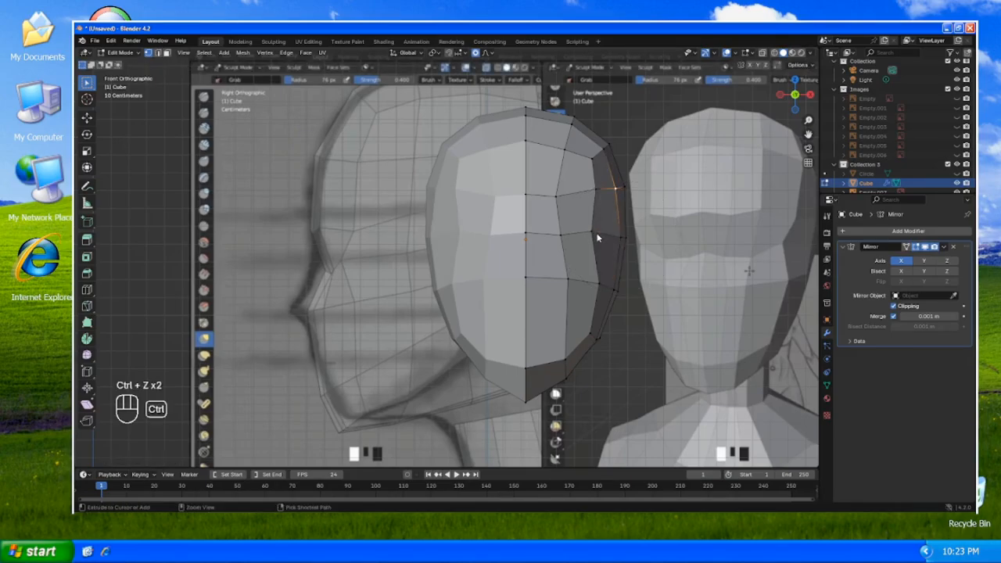
{"action": "key", "text": "ctrl+z"}
{"action": "key", "text": "ctrl+z"}
{"action": "key", "text": "ctrl+z"}
{"action": "key", "text": "ctrl+z"}
{"action": "key", "text": "ctrl+z"}
{"action": "key", "text": "ctrl+z"}
{"action": "key", "text": "ctrl+z"}
{"action": "key", "text": "ctrl+z"}
{"action": "key", "text": "ctrl+z"}
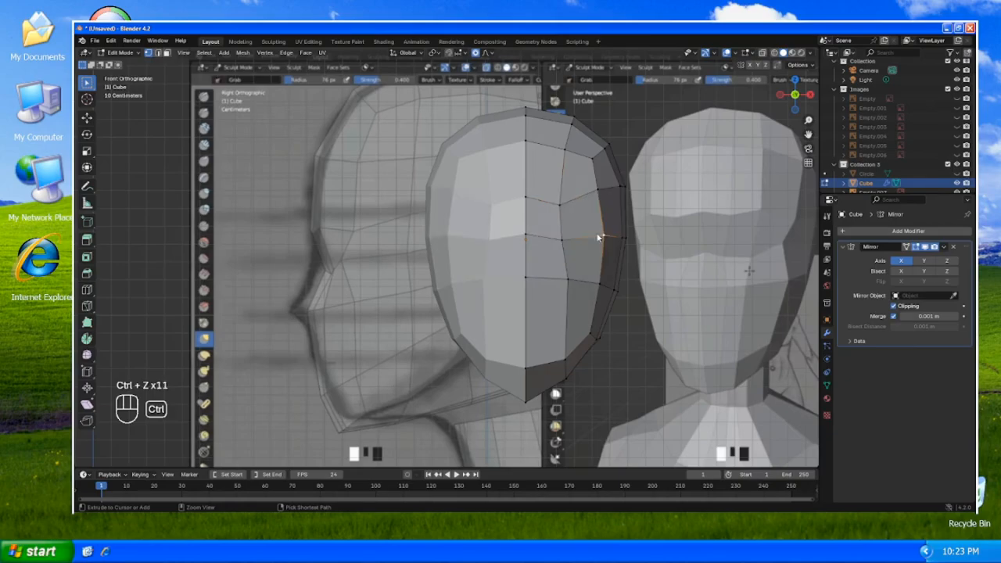
{"action": "key", "text": "ctrl+z"}
{"action": "key", "text": "ctrl+z"}
{"action": "key", "text": "ctrl+z"}
{"action": "key", "text": "ctrl+z"}
{"action": "key", "text": "ctrl+z"}
{"action": "key", "text": "ctrl+z"}
{"action": "key", "text": "ctrl+z"}
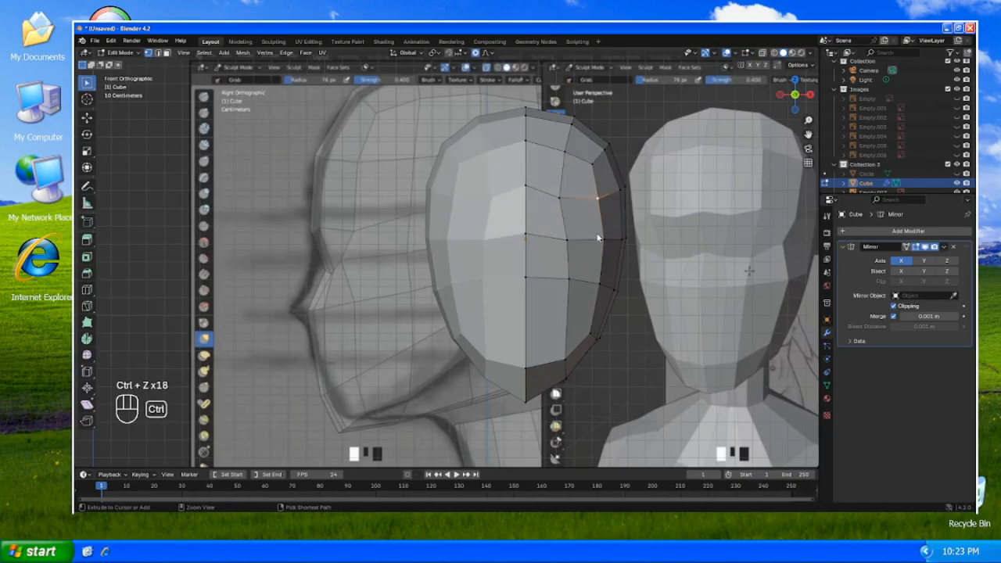
{"action": "key", "text": "ctrl+z"}
{"action": "key", "text": "ctrl+z"}
{"action": "key", "text": "ctrl+z"}
{"action": "key", "text": "ctrl+z"}
{"action": "key", "text": "ctrl+z"}
{"action": "key", "text": "ctrl+z"}
{"action": "key", "text": "ctrl+z"}
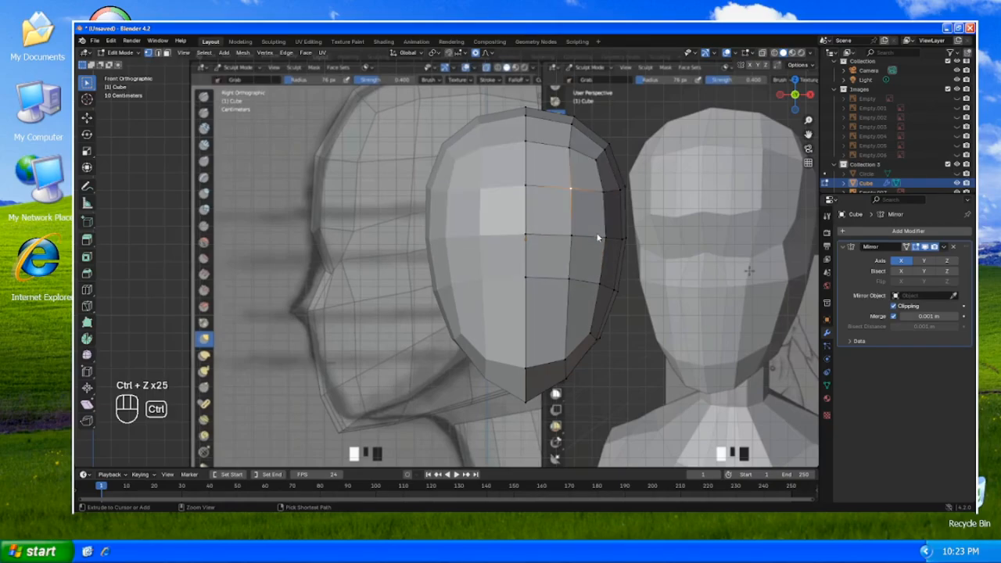
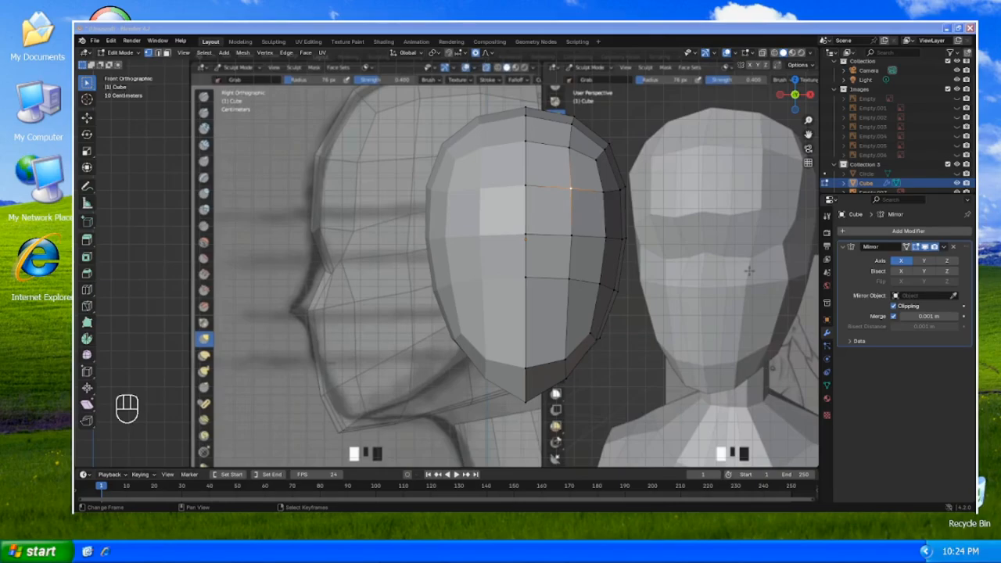
- Add a centred horizontal loop cut across the lower face and a vertical one between the centre line and the first column
{"action": "key", "text": "ctrl+r"}
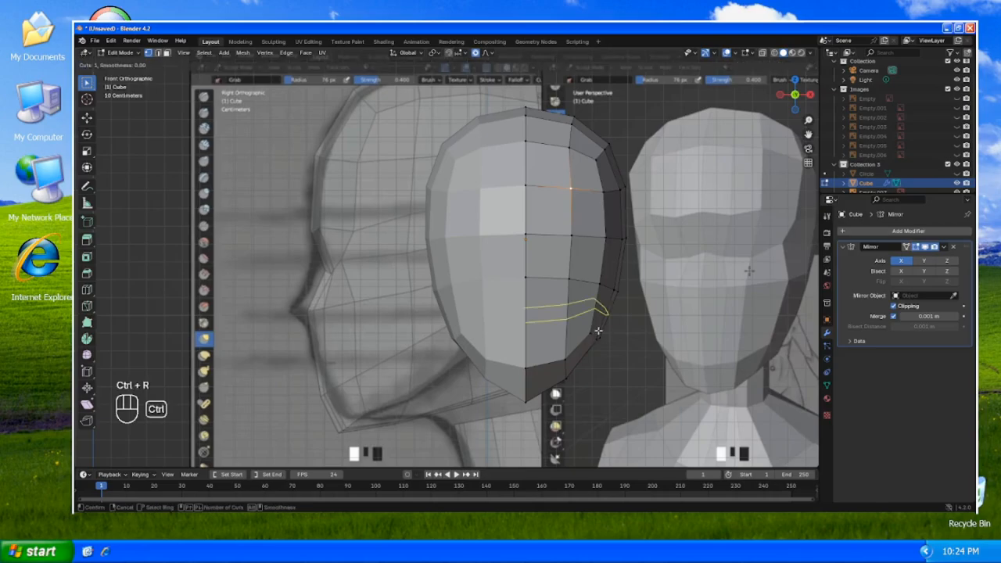
{"action": "left_click", "coordinate": [599, 331]}
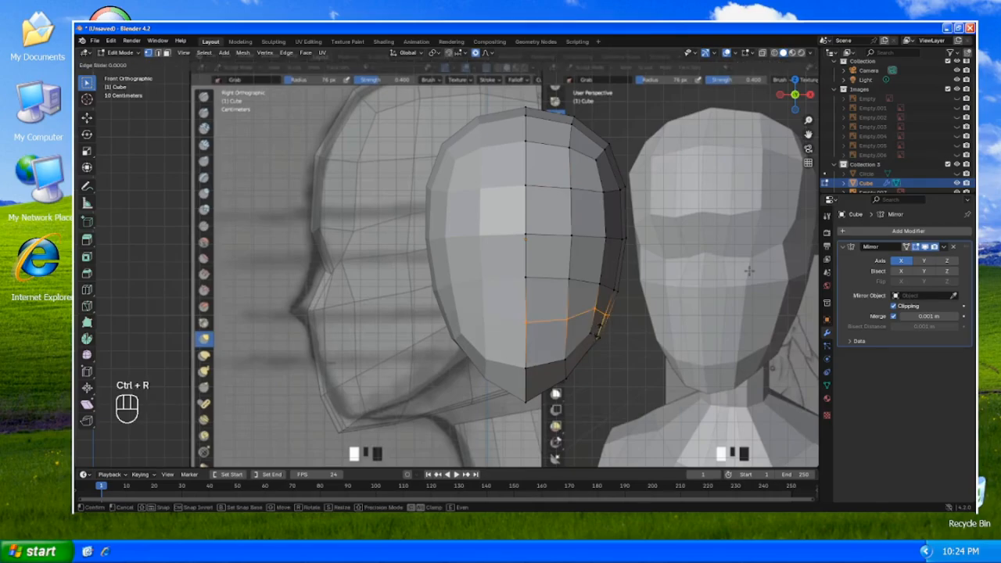
{"action": "left_click", "coordinate": [599, 328]}
{"action": "key", "text": "ctrl+r"}
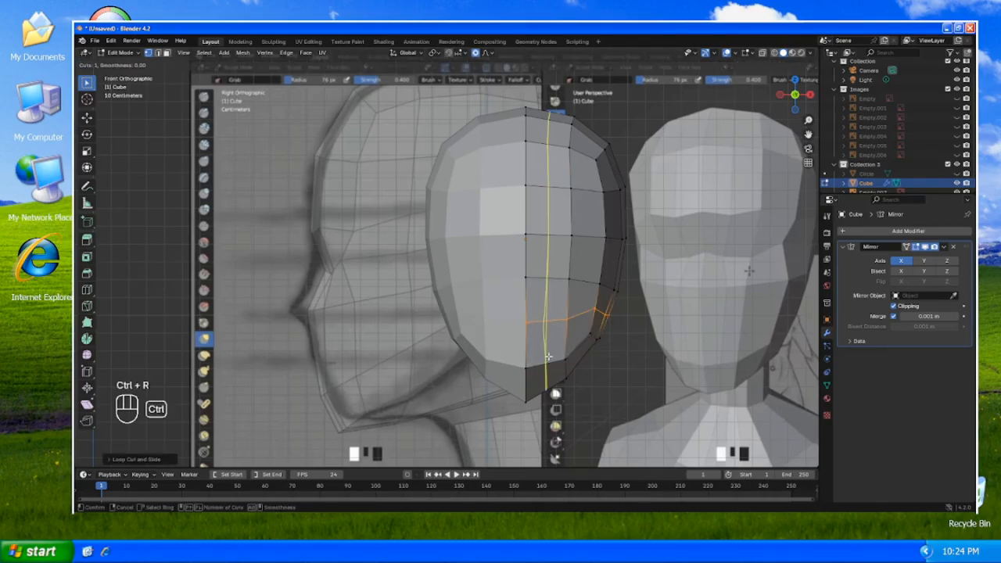
{"action": "left_click", "coordinate": [548, 356]}
{"action": "left_click", "coordinate": [548, 356]}
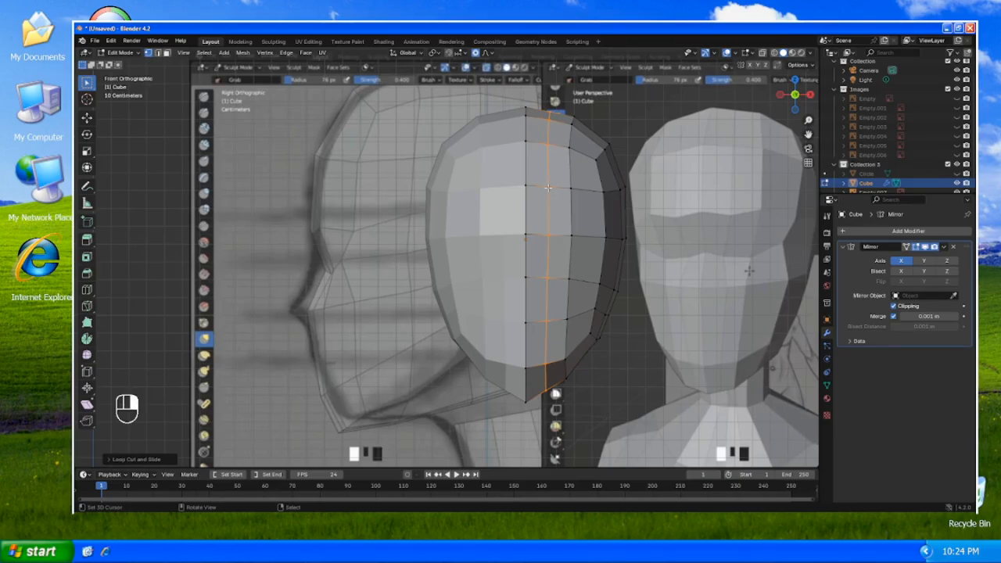
- Move the new loop's forehead vertex slightly down and inward, and shift the next forehead vertex outward from it slightly inward
{"action": "left_click", "coordinate": [548, 187]}
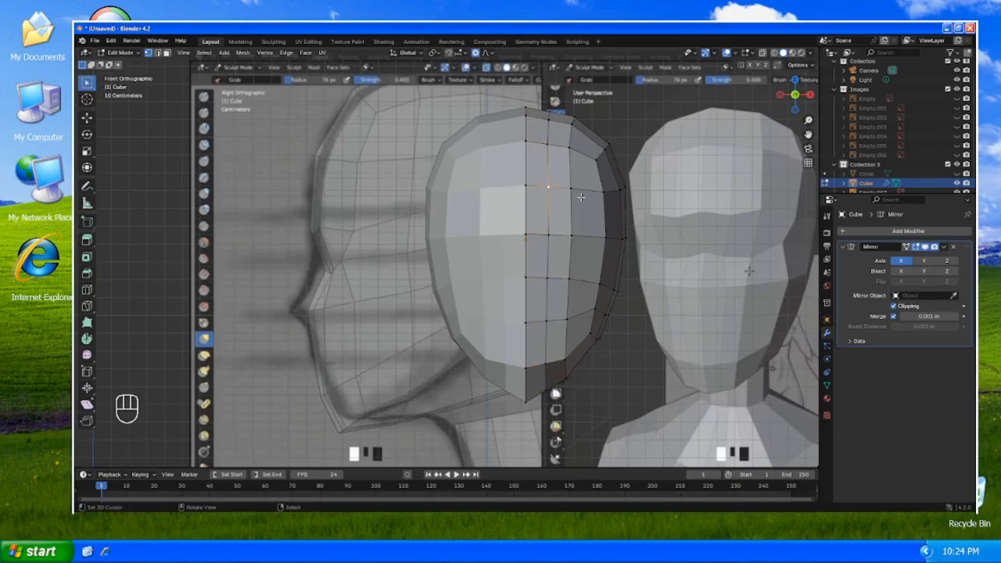
{"action": "key", "text": "g"}
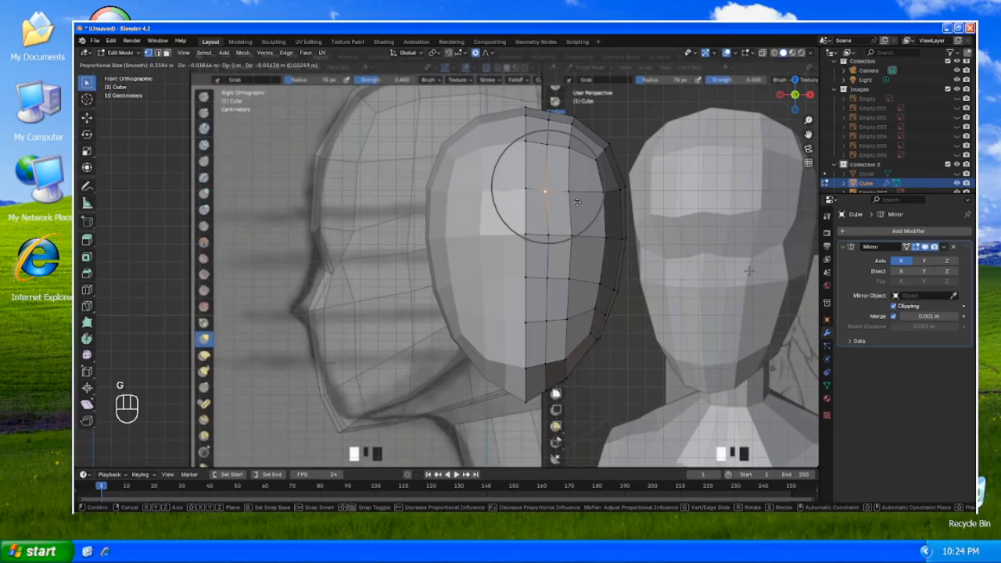
{"action": "left_click", "coordinate": [568, 189]}
{"action": "key", "text": "g"}
{"action": "left_click", "coordinate": [571, 187]}
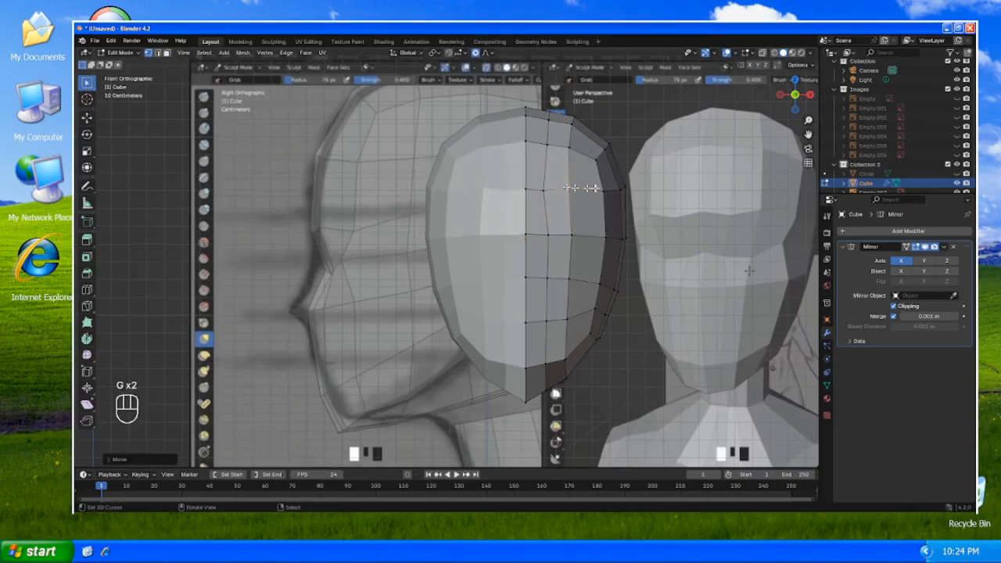
- Pull the outer forehead vertex slightly inward and move the outer eye-level vertex inward and up
{"action": "key", "text": "g"}
{"action": "left_click", "coordinate": [598, 199]}
{"action": "key", "text": "g"}
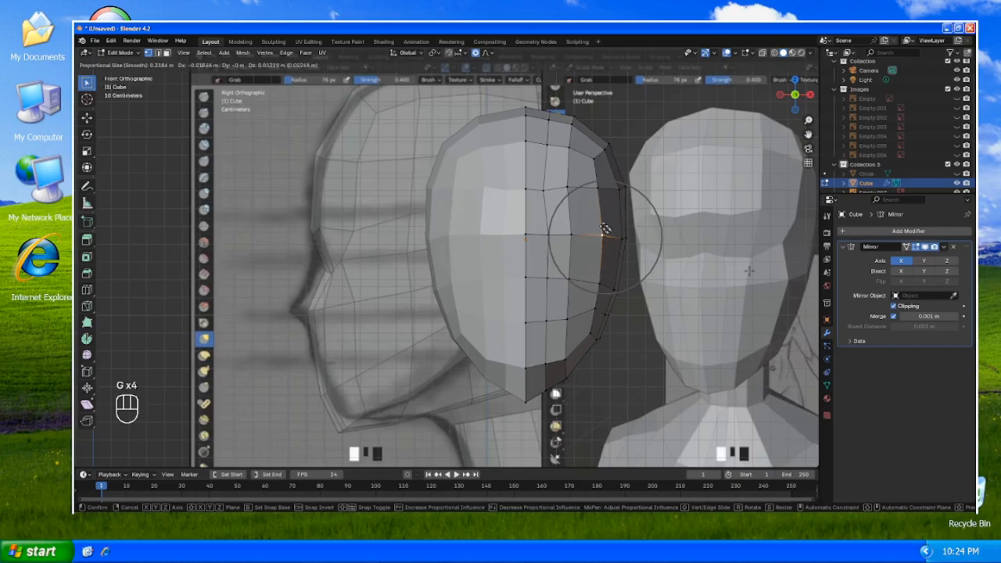
{"action": "left_click", "coordinate": [597, 225]}
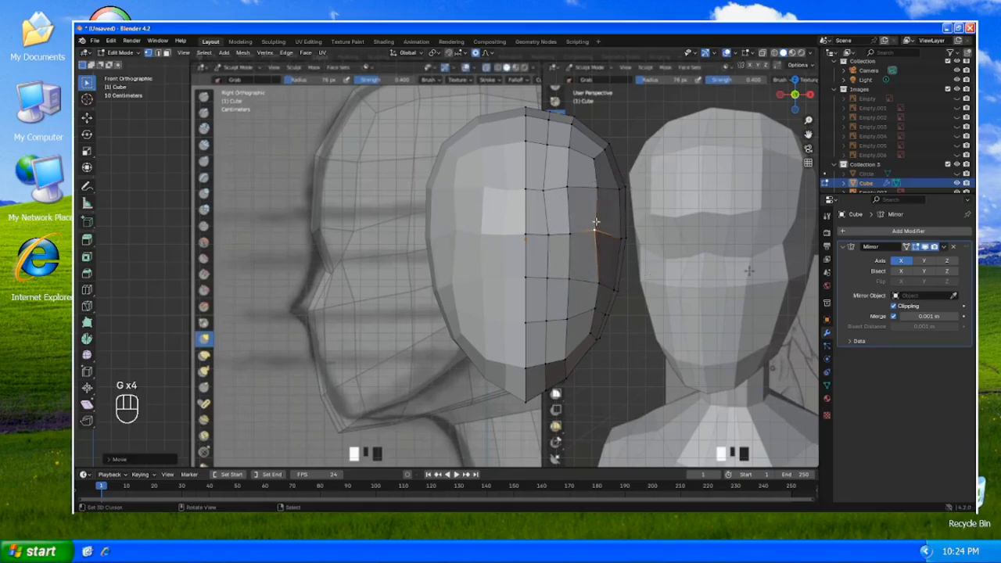
- Move the two eye-level vertices nearest the centre line down and inward, and raise the outer eye-level vertex
{"action": "left_click", "coordinate": [549, 234]}
{"action": "key", "text": "g"}
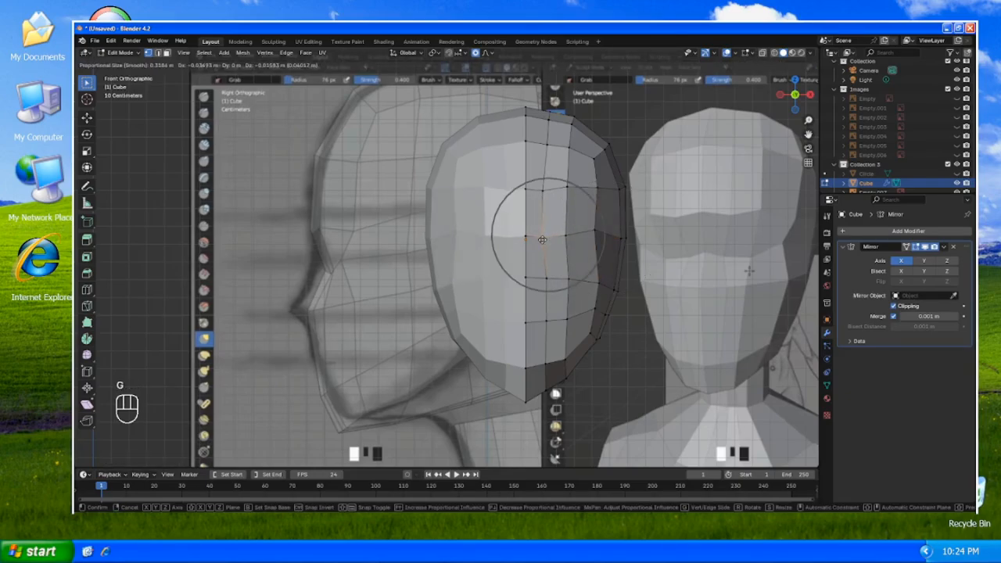
{"action": "left_click", "coordinate": [542, 240]}
{"action": "right_click", "coordinate": [569, 237]}
{"action": "key", "text": "g"}
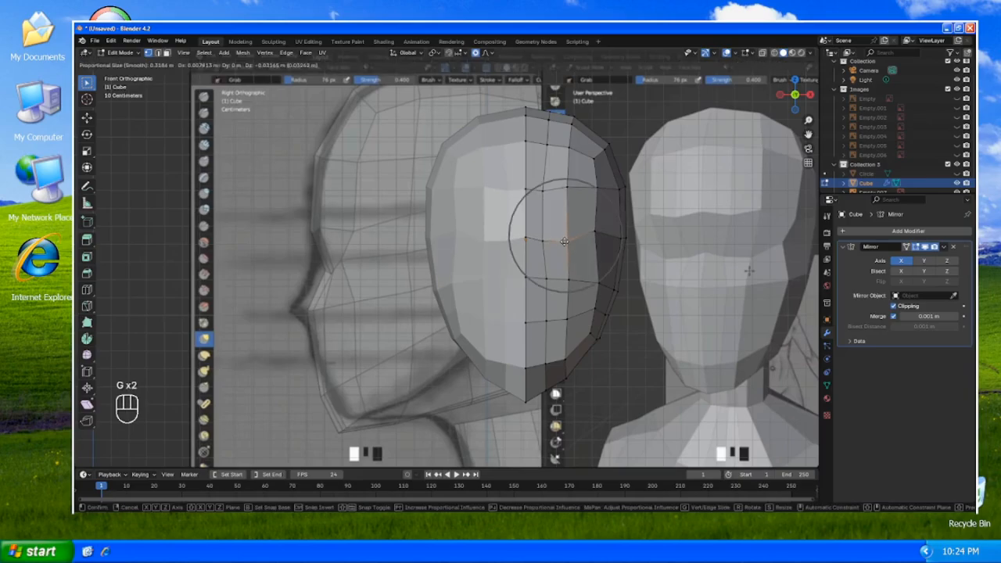
{"action": "left_click", "coordinate": [566, 240]}
{"action": "left_click", "coordinate": [597, 226]}
{"action": "key", "text": "g"}
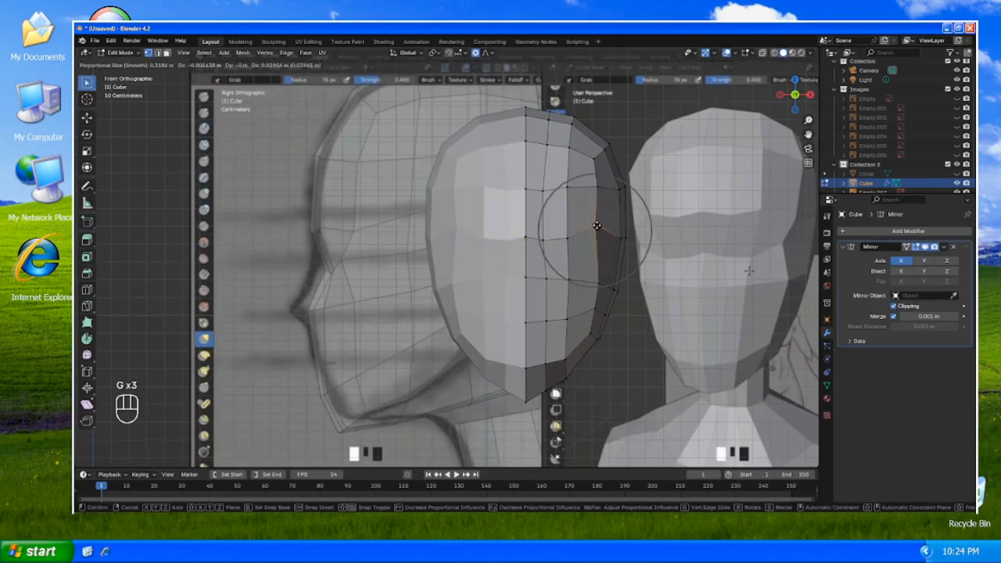
{"action": "left_click", "coordinate": [597, 226]}
- Nudge the forehead's second vertex from the centre line slightly outward and move the first one outward and down
{"action": "right_click", "coordinate": [568, 191]}
{"action": "key", "text": "g"}
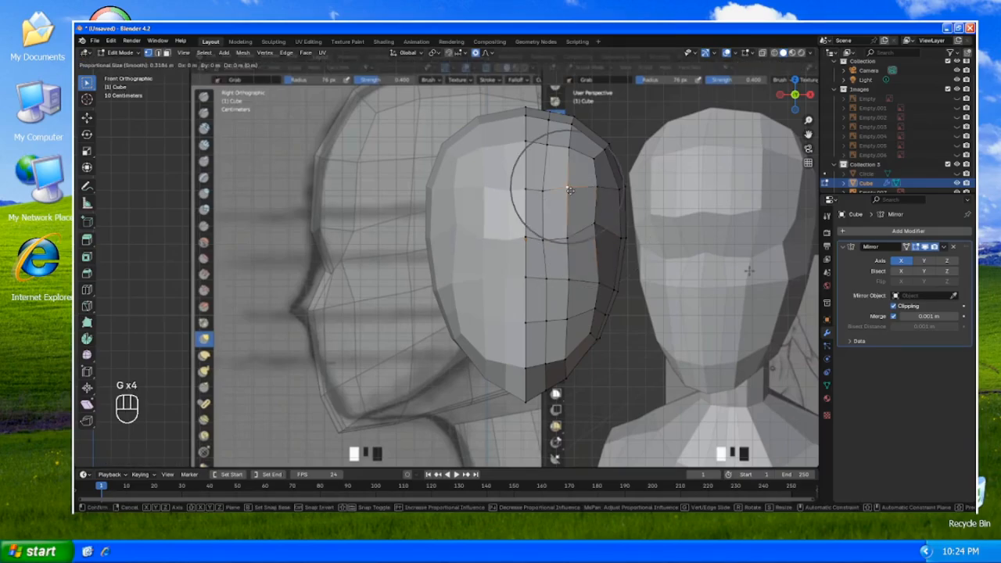
{"action": "left_click", "coordinate": [569, 189]}
{"action": "right_click", "coordinate": [545, 190]}
{"action": "key", "text": "g"}
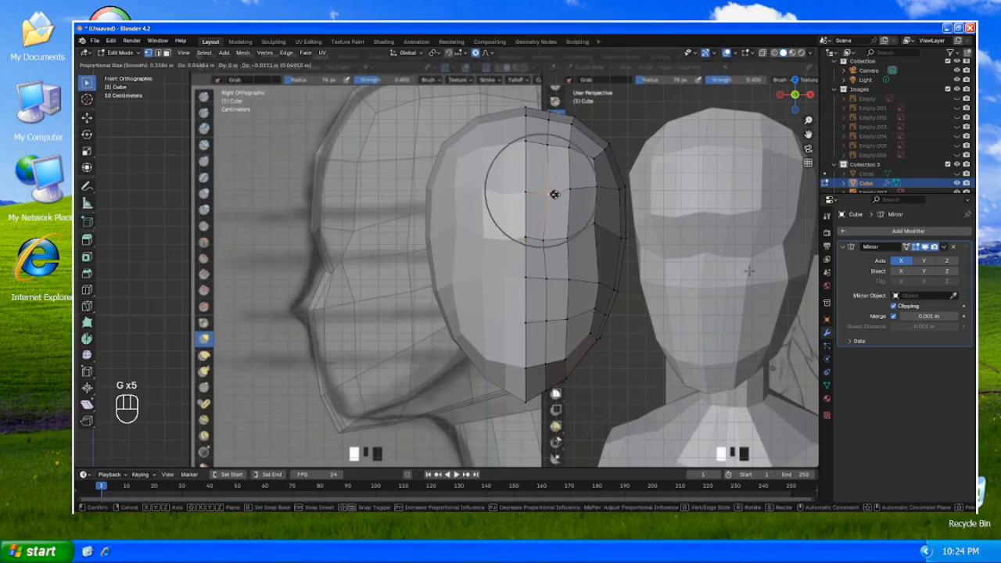
{"action": "left_click", "coordinate": [551, 194]}
- Raise the eye-level vertex beside the centre line slightly, and lower the next two eye-level vertices outward from it
{"action": "right_click", "coordinate": [548, 237]}
{"action": "key", "text": "g"}
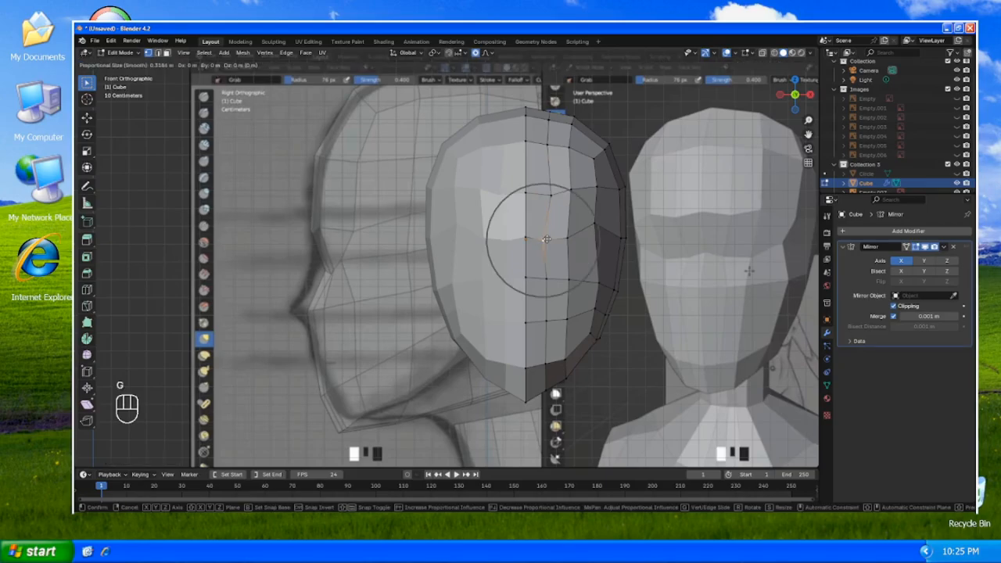
{"action": "left_click", "coordinate": [548, 236]}
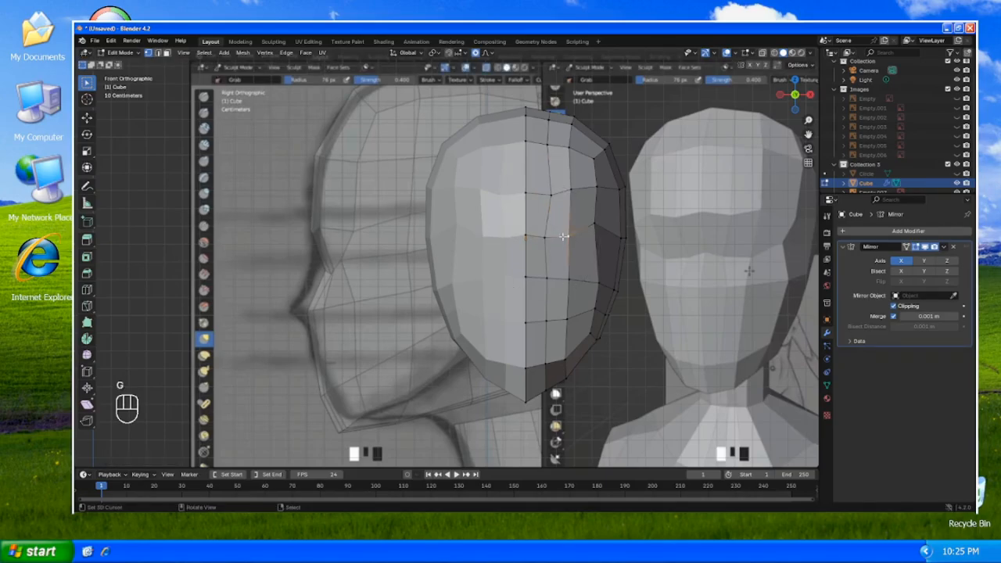
{"action": "key", "text": "g"}
{"action": "left_click", "coordinate": [564, 240]}
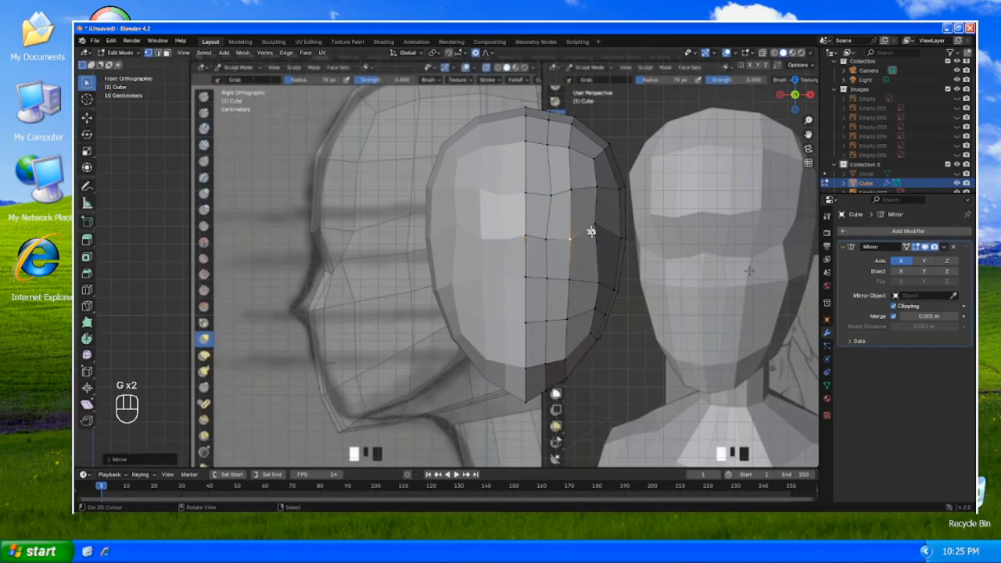
{"action": "right_click", "coordinate": [596, 226]}
{"action": "key", "text": "g"}
{"action": "left_click", "coordinate": [596, 227]}
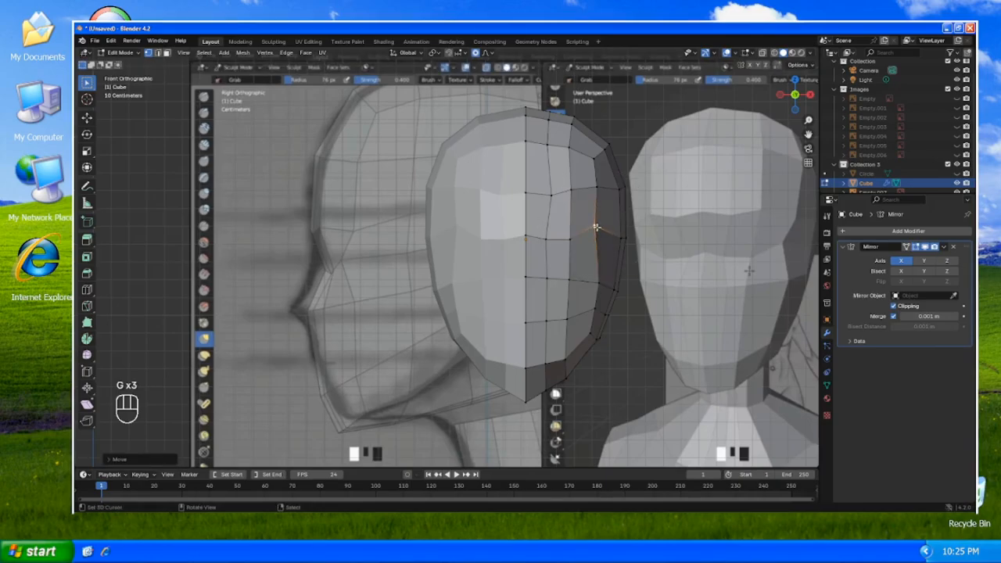
- Lower the forehead vertex beside the centre line slightly and nudge the forehead vertex on the centre line
{"action": "right_click", "coordinate": [552, 198]}
{"action": "key", "text": "g"}
{"action": "left_click", "coordinate": [539, 197]}
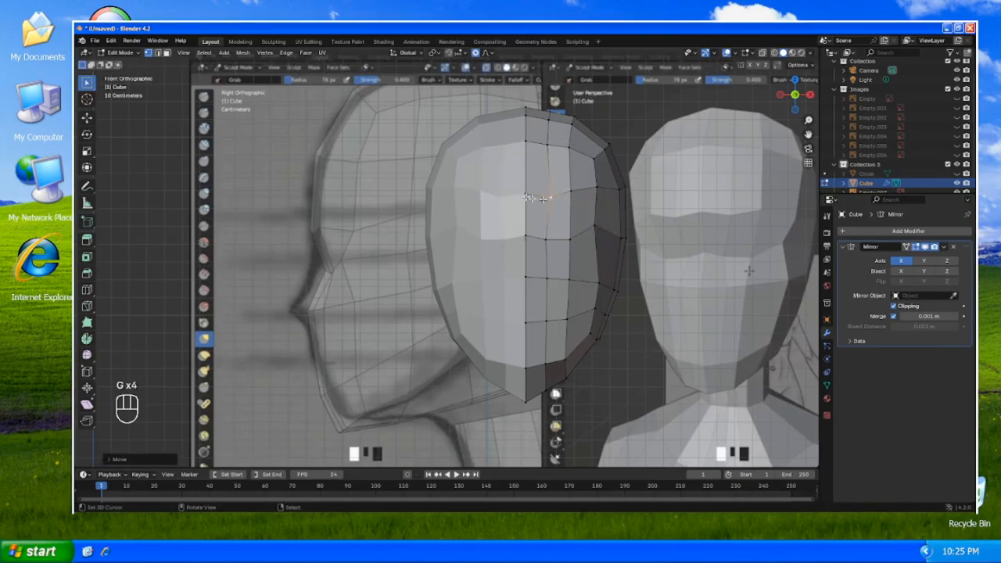
{"action": "right_click", "coordinate": [526, 195]}
{"action": "key", "text": "g"}
{"action": "left_click", "coordinate": [525, 194]}
- Leave mesh editing, duplicate the reference image in the right side view and rotate the copy 90° around the Z axis
{"action": "key", "text": "Tab"}
{"action": "left_click", "coordinate": [314, 291]}
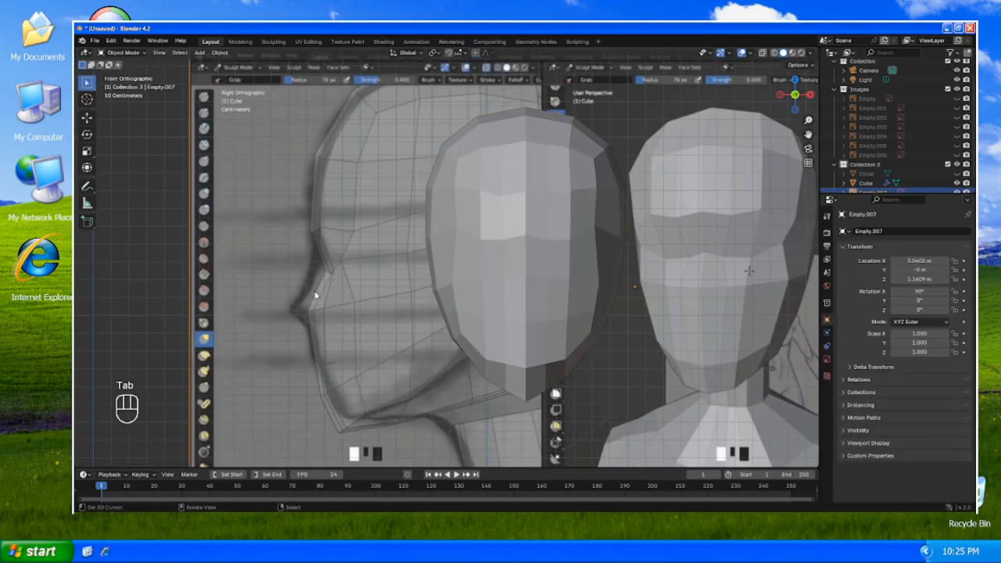
{"action": "key", "text": "KP_3"}
{"action": "key", "text": "shift+d"}
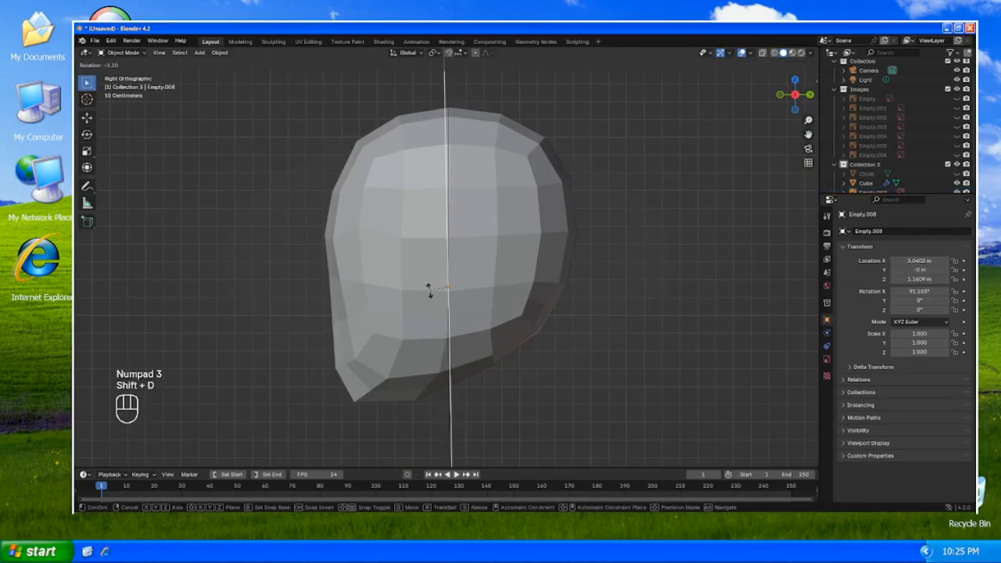
{"action": "key", "text": "z"}
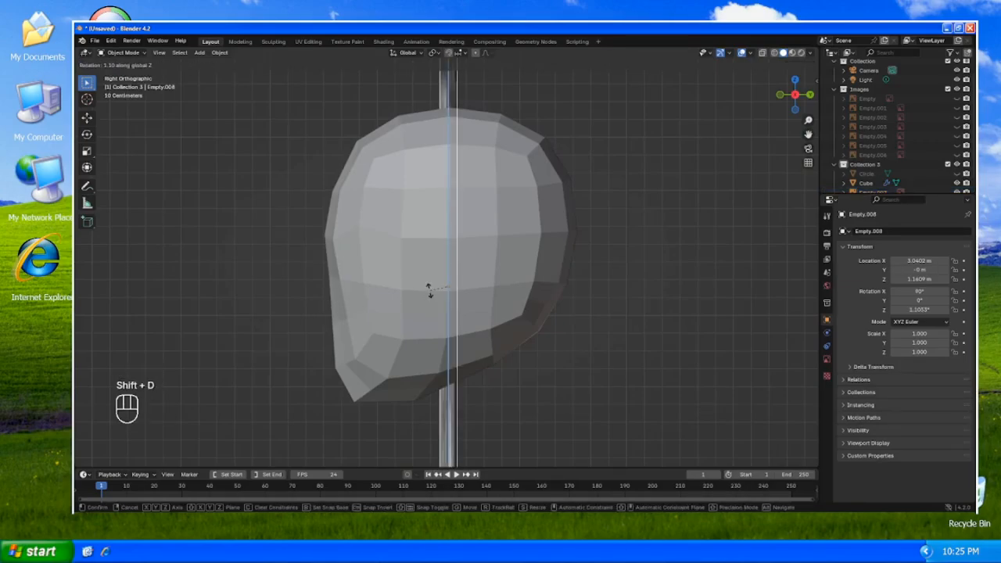
{"action": "type", "text": "90"}
{"action": "key", "text": "Return"}
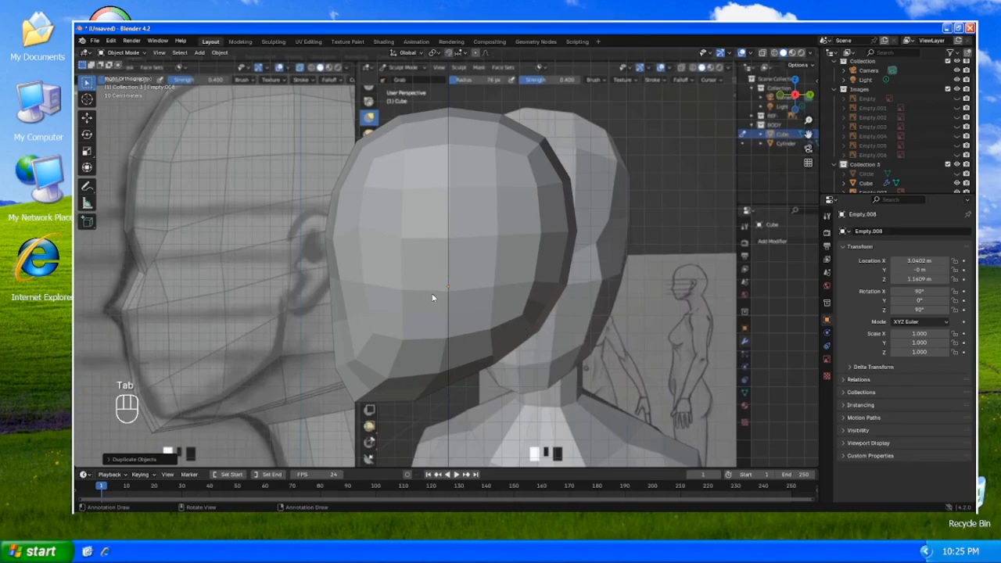
- Reopen the head mesh for editing and move the profile vertex at the nose bridge backward with proportional editing
{"action": "left_click", "coordinate": [432, 297]}
{"action": "key", "text": "Tab"}
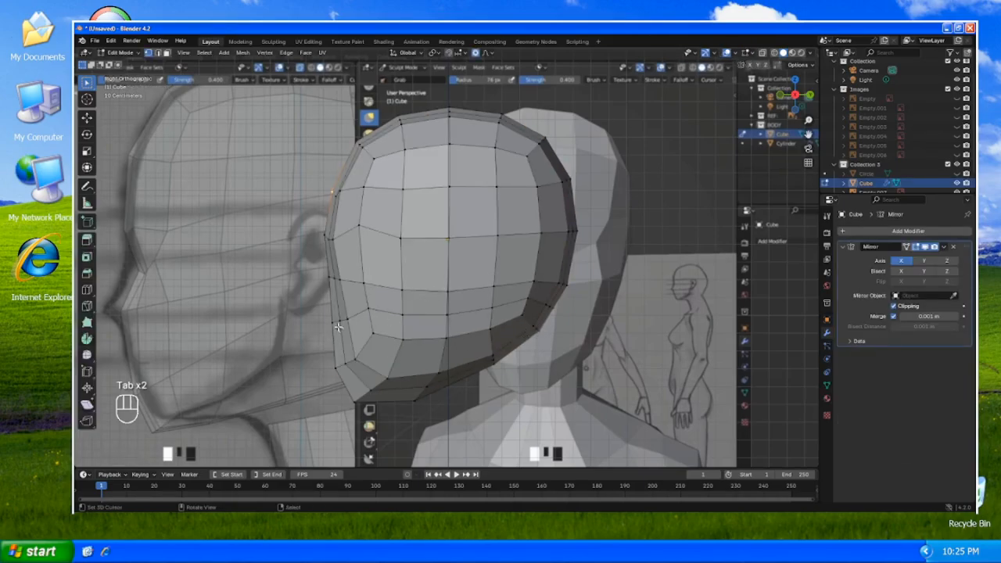
{"action": "middle_click_drag", "start_coordinate": [333, 326], "coordinate": [366, 315], "text": "shift"}
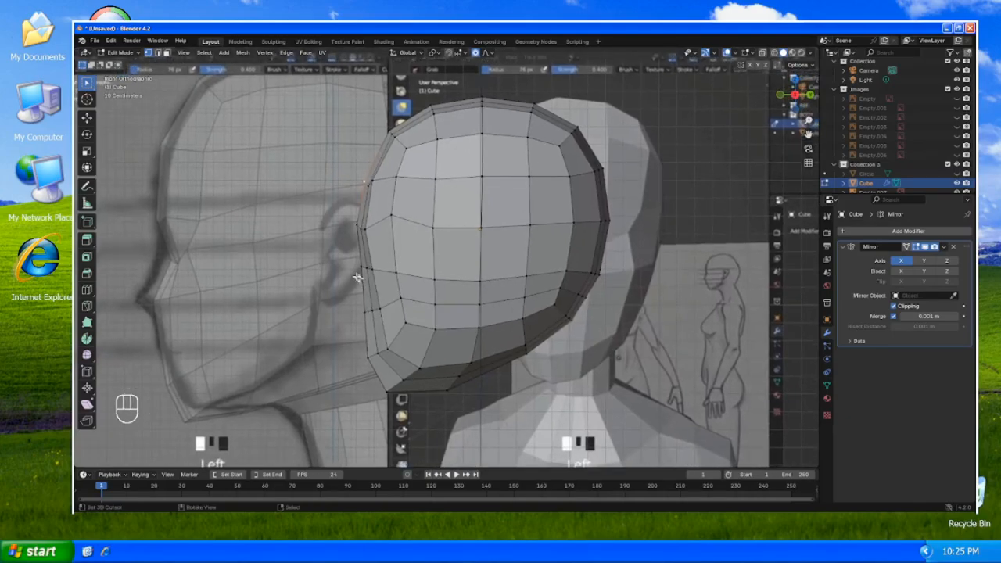
{"action": "left_click", "coordinate": [362, 268]}
{"action": "key", "text": "g"}
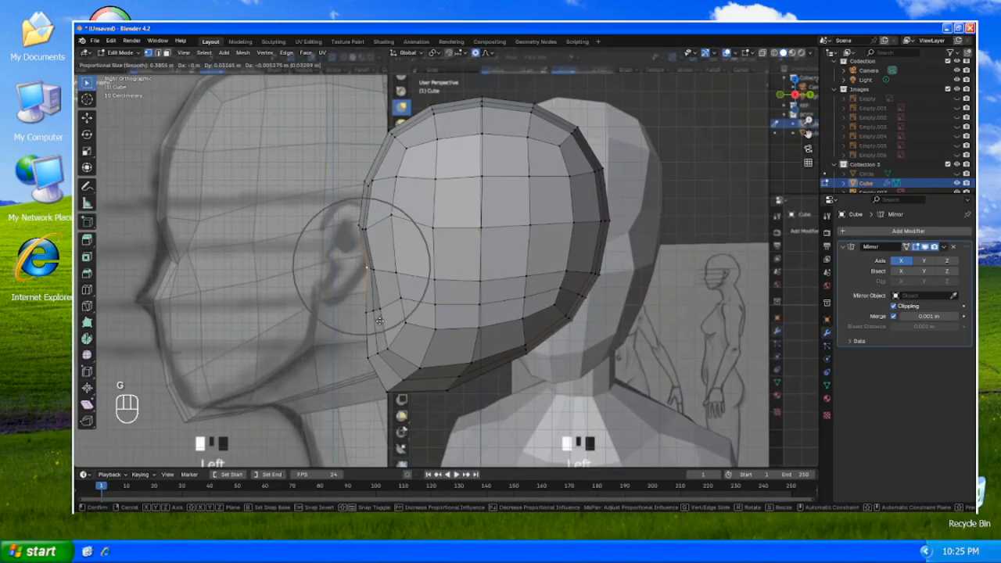
{"action": "scroll", "coordinate": [379, 321], "scroll_direction": "down", "scroll_amount": 2}
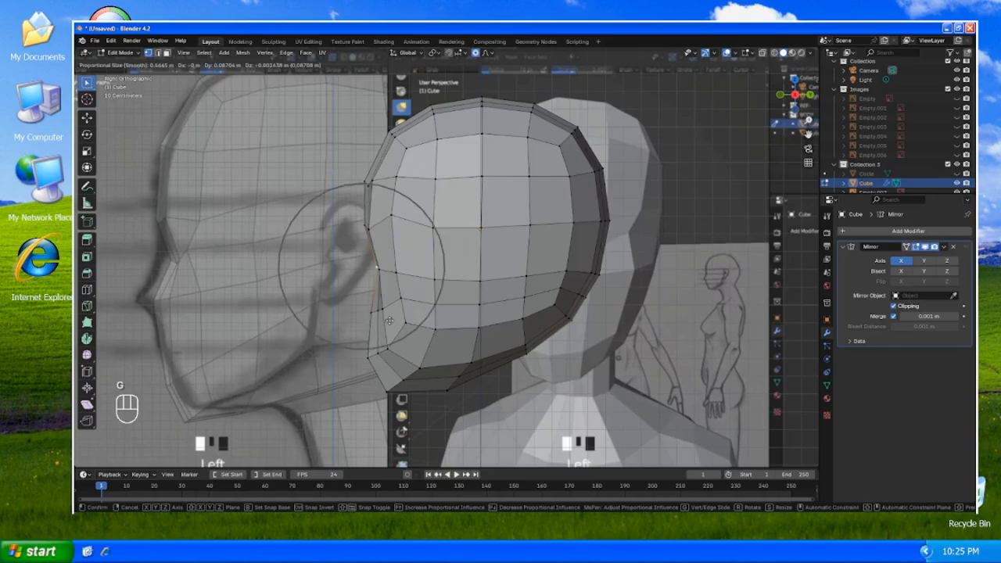
{"action": "scroll", "coordinate": [387, 321], "scroll_direction": "up", "scroll_amount": 4}
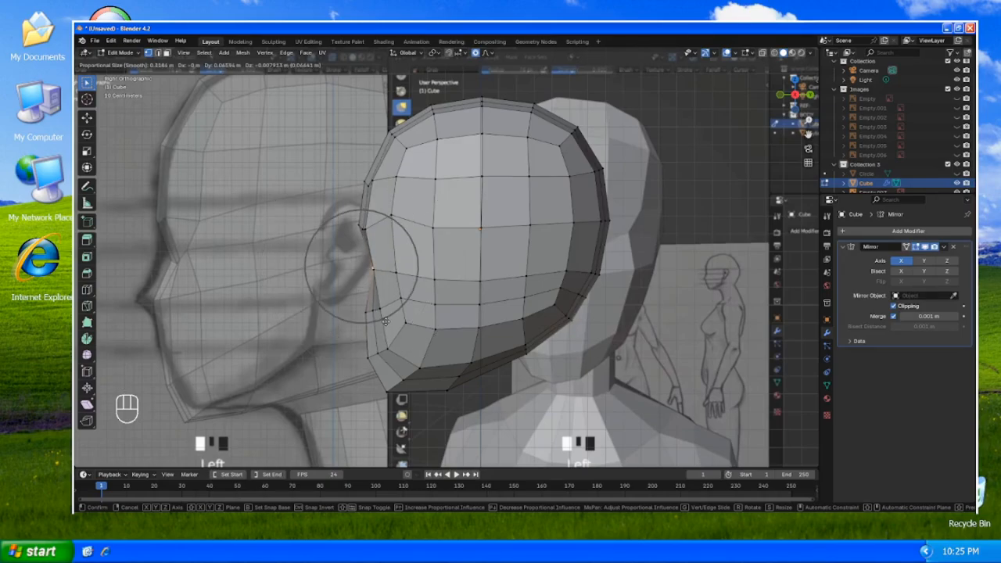
{"action": "left_click", "coordinate": [386, 320]}
- Move the vertex beside the nose bridge backward to deepen the eye socket, and shift the brow-level side vertex backward
{"action": "left_click", "coordinate": [383, 278]}
{"action": "key", "text": "g"}
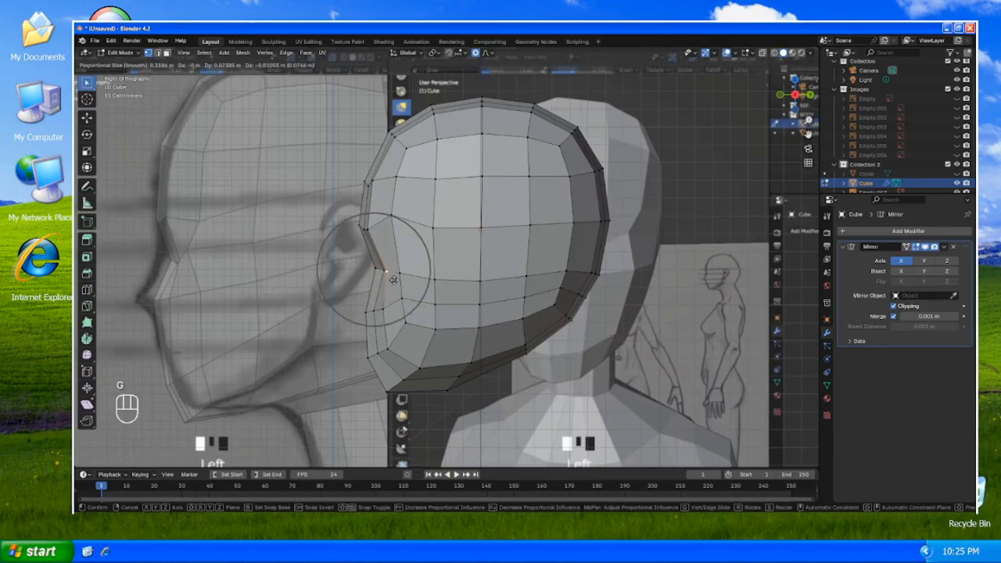
{"action": "left_click", "coordinate": [398, 276]}
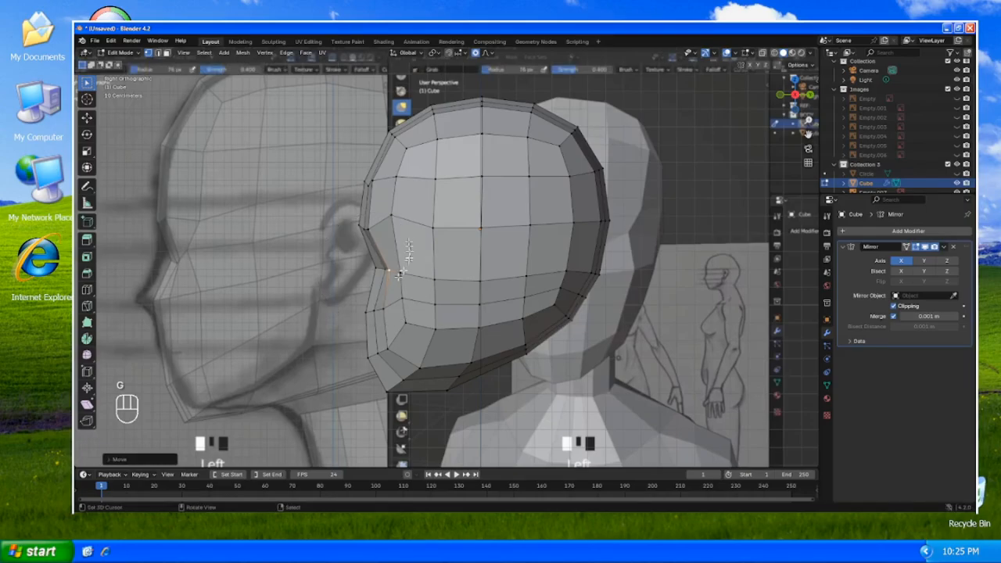
{"action": "left_click", "coordinate": [392, 218]}
{"action": "key", "text": "g"}
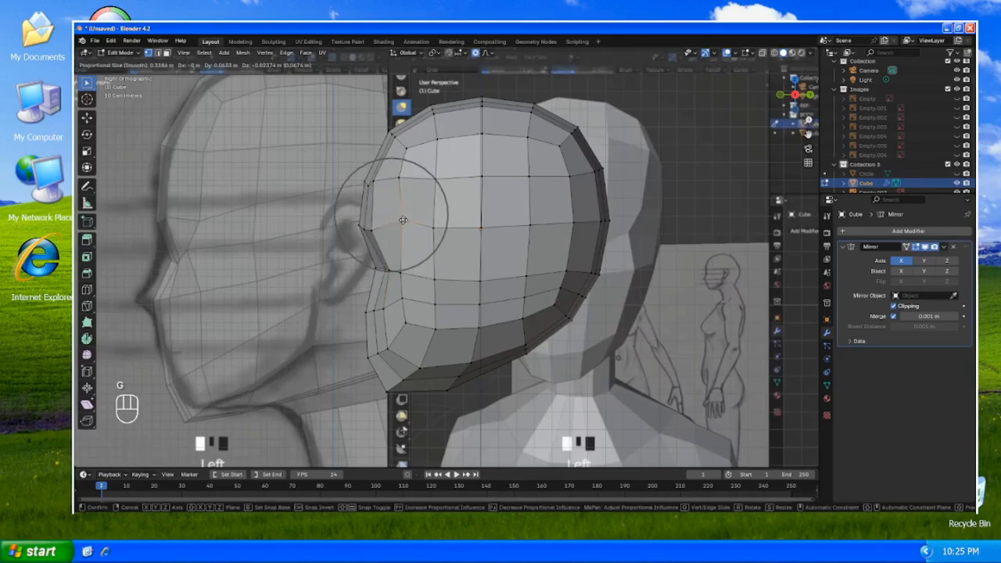
{"action": "left_click", "coordinate": [403, 220]}
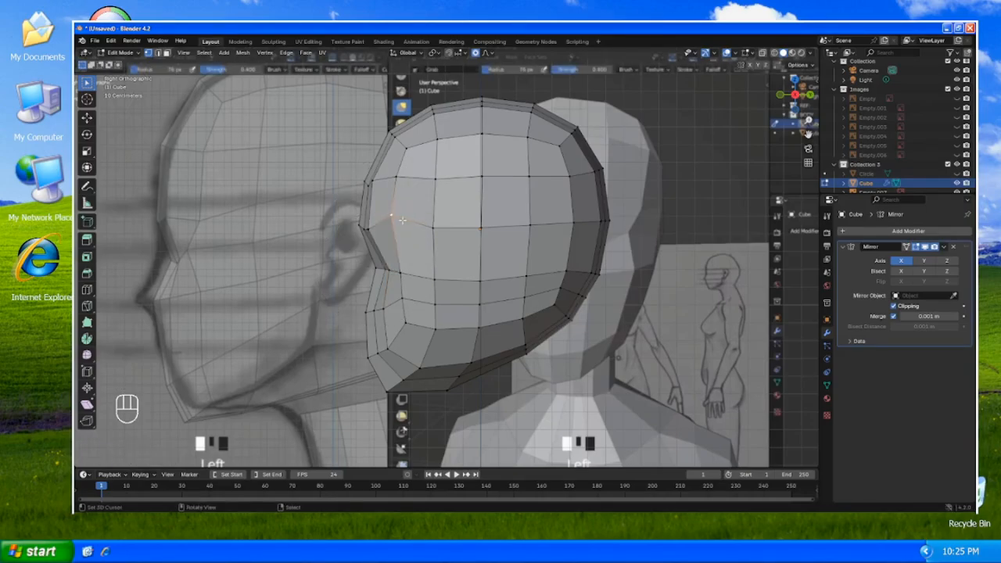
{"action": "key", "text": "g"}
{"action": "left_click", "coordinate": [406, 220]}
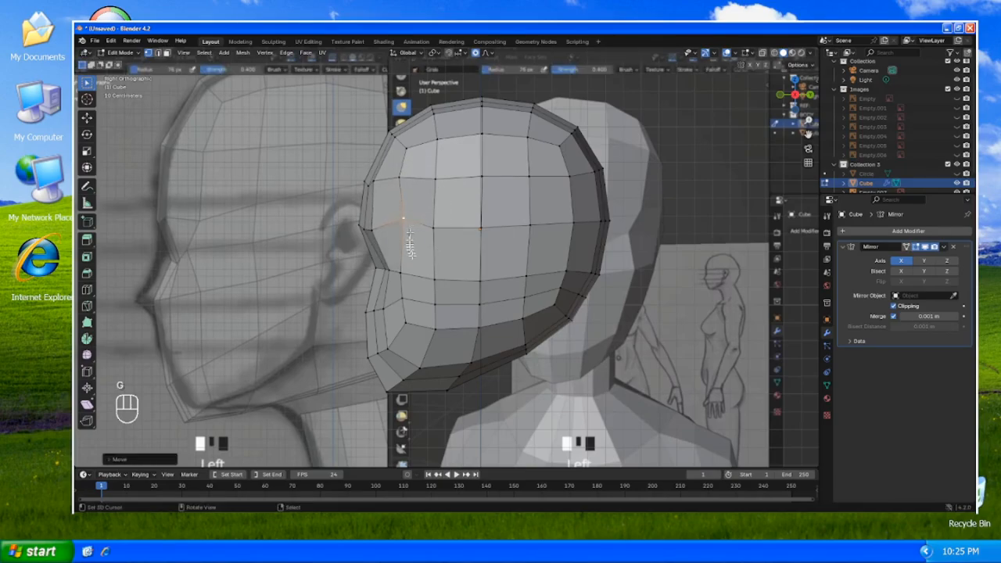
- Raise the outer eye-corner vertex and fine-tune the two nose-bridge vertices, shifting the inner socket one slightly backward and up
{"action": "key", "text": "g"}
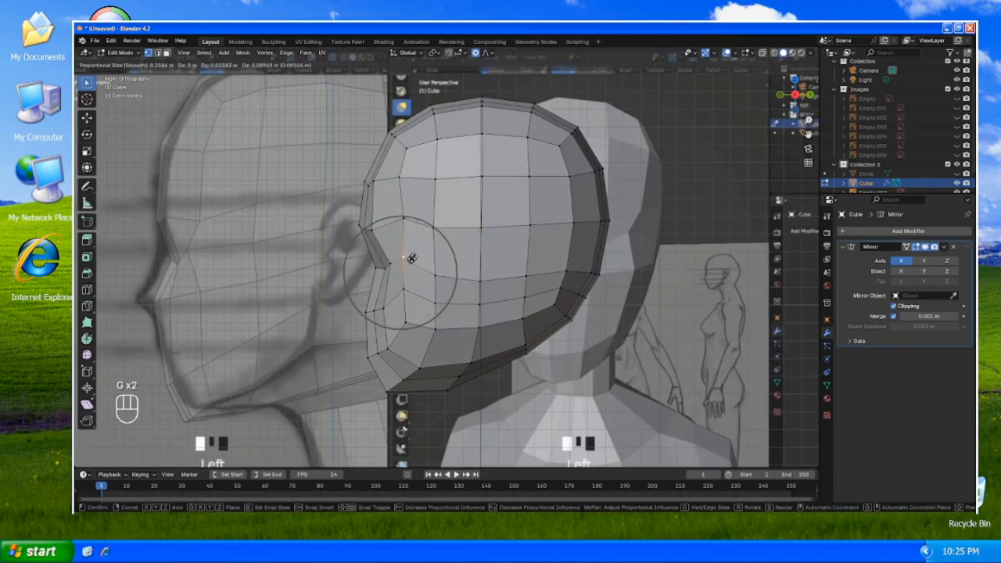
{"action": "left_click", "coordinate": [404, 257]}
{"action": "key", "text": "g"}
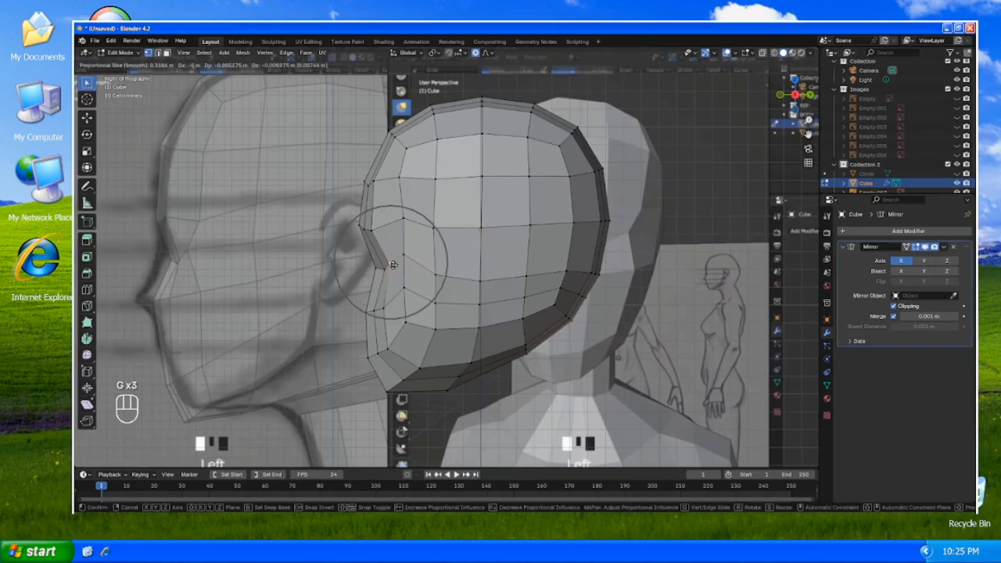
{"action": "left_click", "coordinate": [390, 266]}
{"action": "key", "text": "g"}
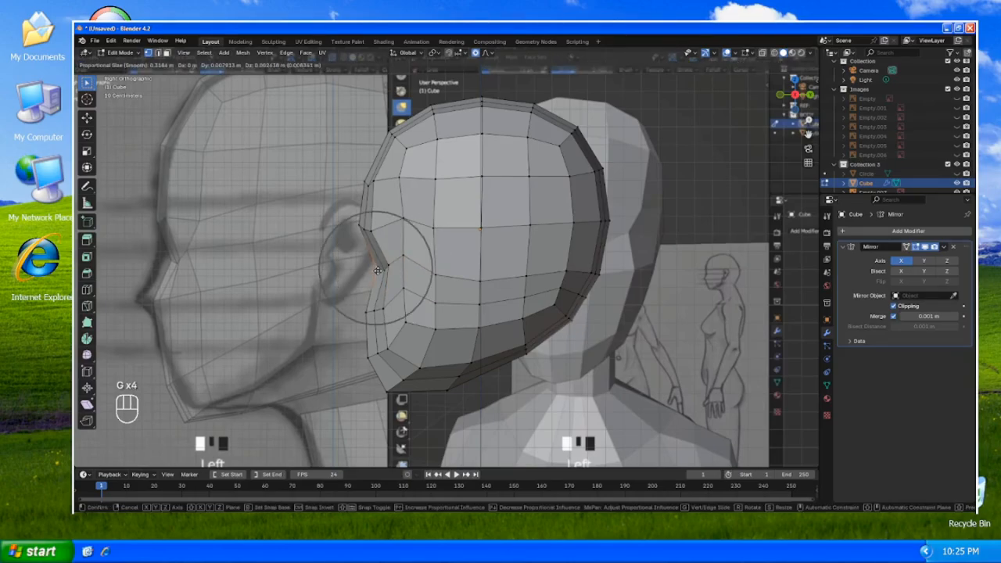
{"action": "left_click", "coordinate": [380, 270]}
{"action": "key", "text": "g"}
{"action": "left_click", "coordinate": [382, 270]}
{"action": "key", "text": "g"}
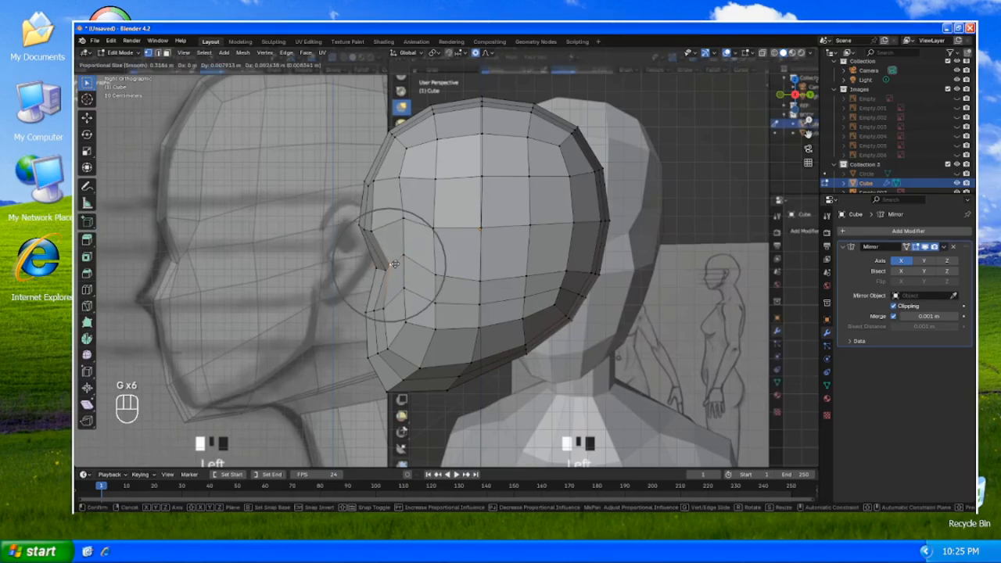
{"action": "left_click", "coordinate": [398, 265]}
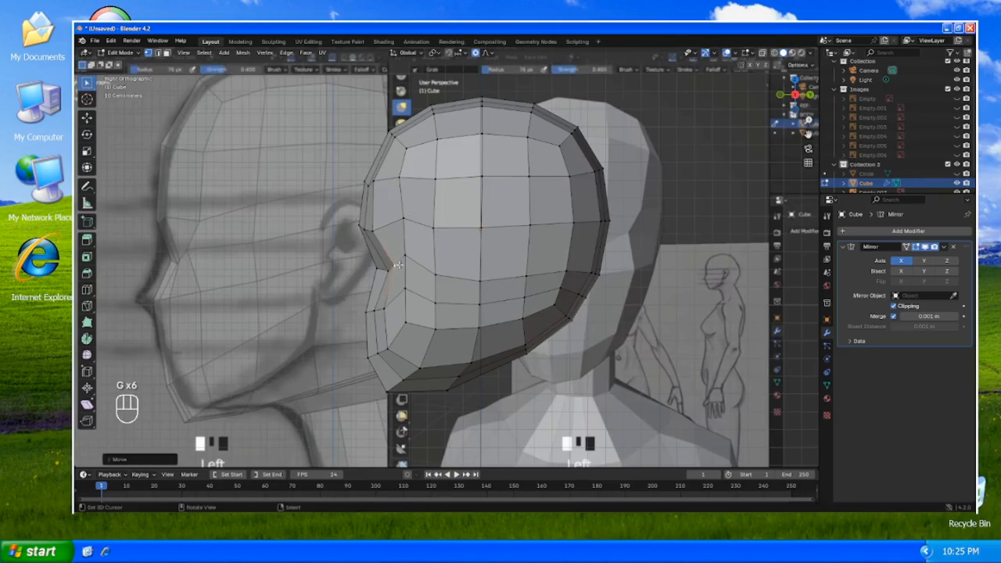
- Move the vertices just below the nose bridge up and backward, and readjust the nose-bridge profile vertex
{"action": "key", "text": "g"}
{"action": "left_click", "coordinate": [388, 305]}
{"action": "key", "text": "g"}
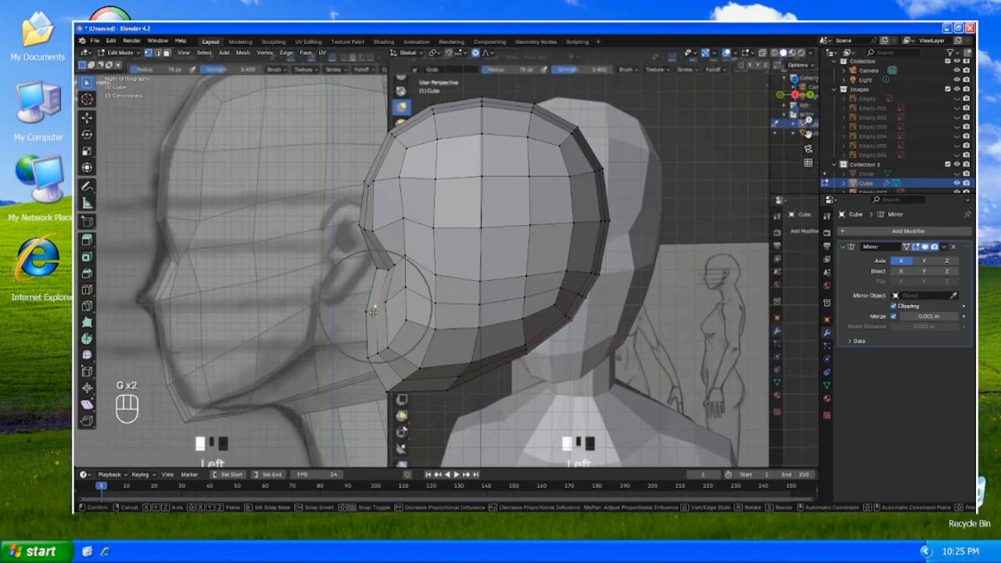
{"action": "left_click", "coordinate": [374, 301]}
{"action": "key", "text": "g"}
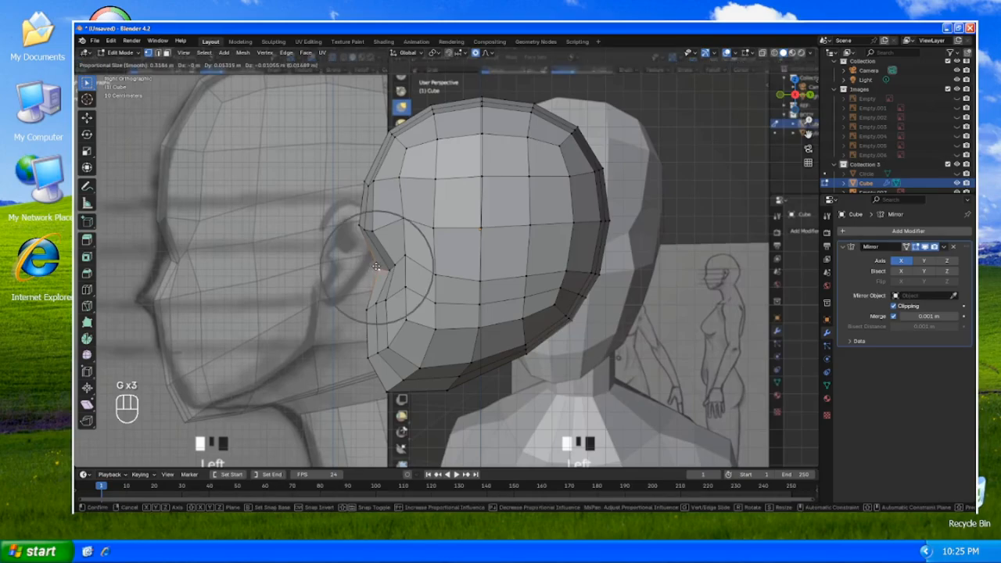
{"action": "left_click", "coordinate": [380, 264]}
{"action": "key", "text": "g"}
{"action": "left_click", "coordinate": [379, 261]}
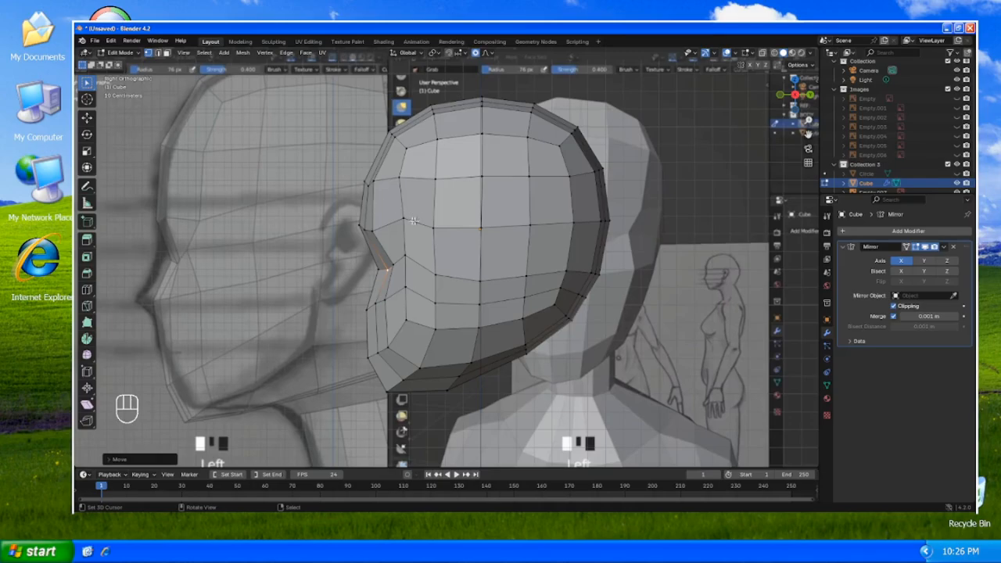
- Turn off proportional editing, move the brow-level side vertex down and backward, and nudge the outer eye-corner vertex
{"action": "key", "text": "o"}
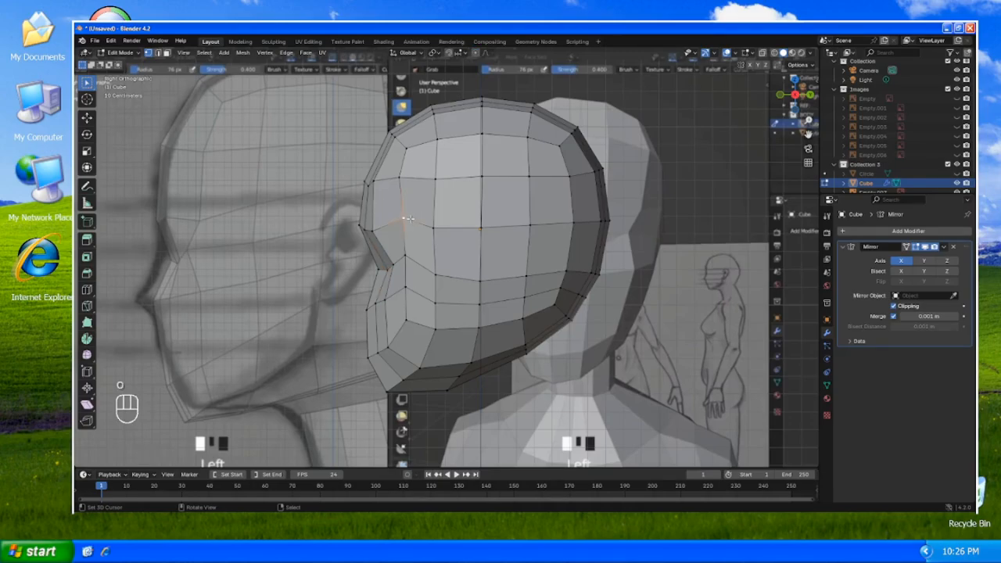
{"action": "key", "text": "g"}
{"action": "left_click", "coordinate": [417, 231]}
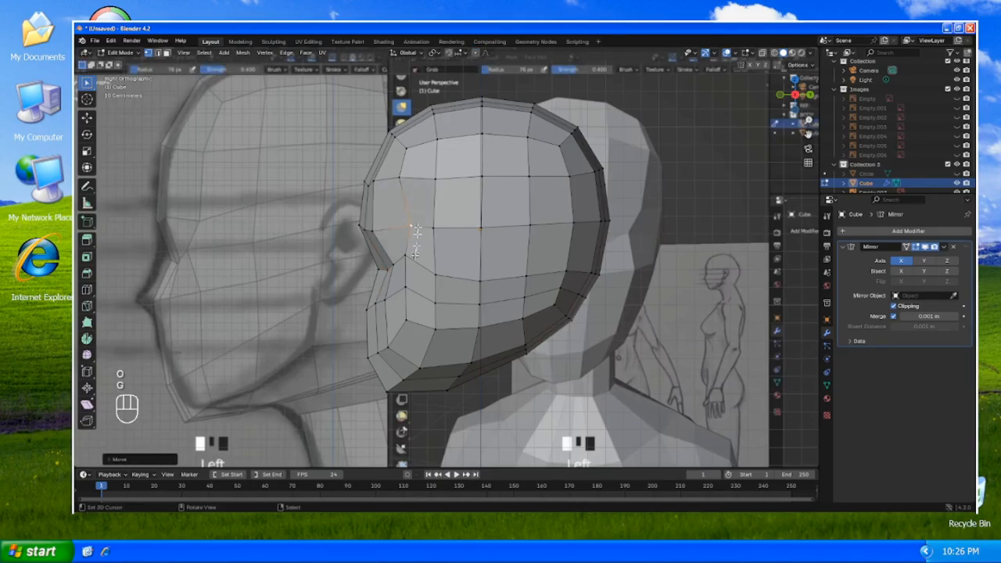
{"action": "key", "text": "g"}
{"action": "left_click", "coordinate": [414, 257]}
- Nudge the inner eye-socket vertex beside the nose bridge slightly forward and down
{"action": "key", "text": "g"}
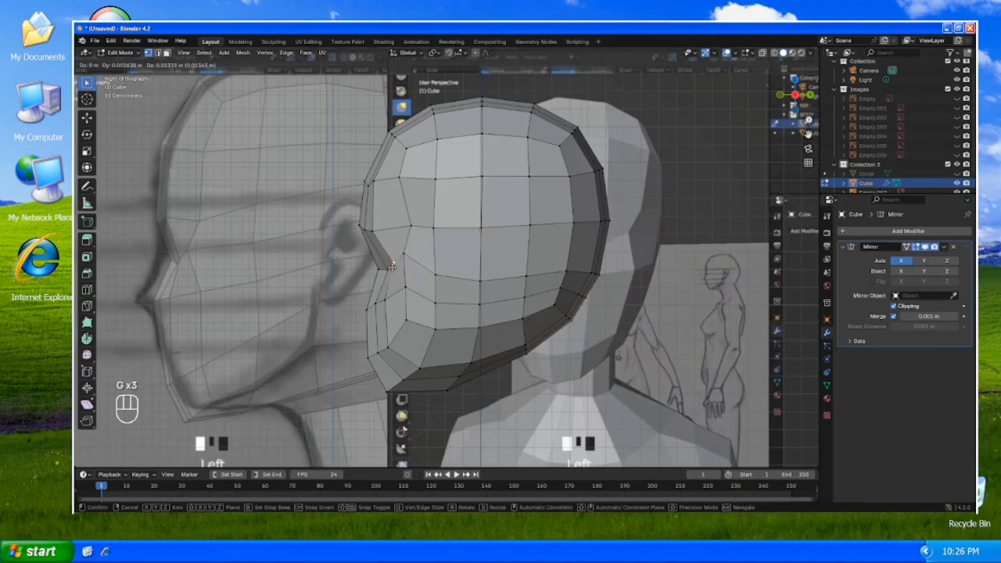
{"action": "left_click", "coordinate": [391, 266]}
{"action": "key", "text": "g"}
{"action": "left_click", "coordinate": [384, 268]}
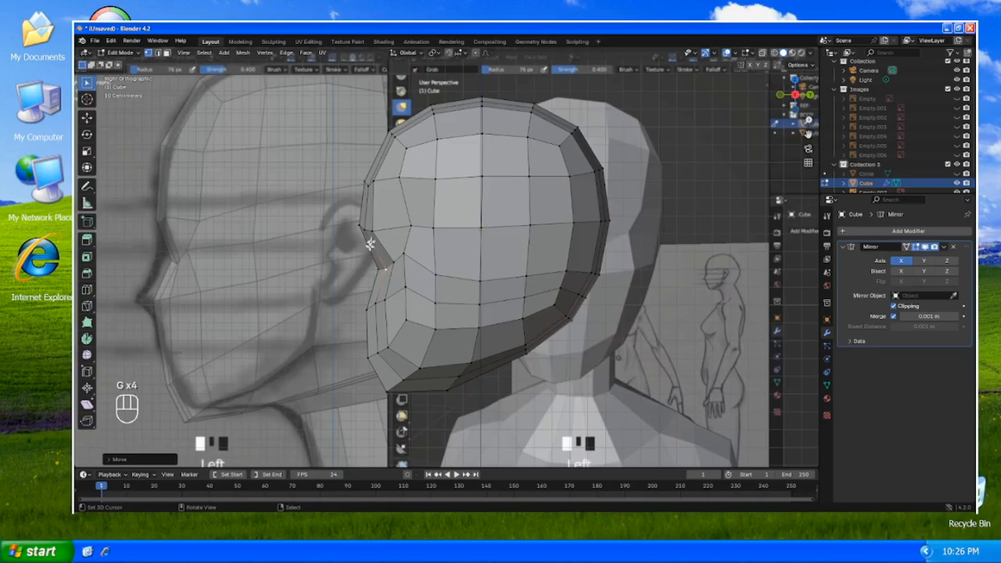
- Move the inner brow vertex backward and up, and fine-tune the brow vertex near the profile edge
{"action": "key", "text": "g"}
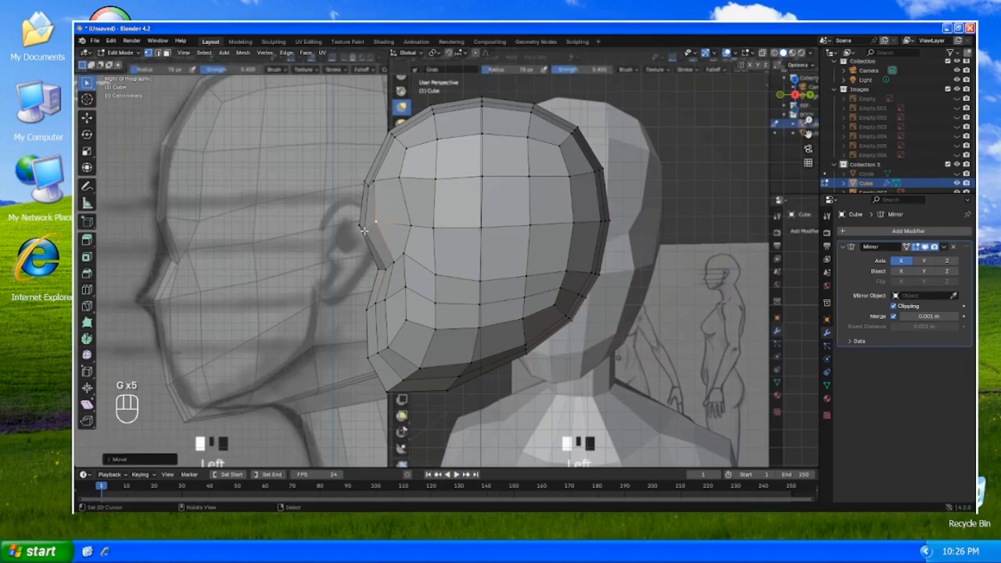
{"action": "left_click", "coordinate": [363, 228]}
{"action": "key", "text": "g"}
{"action": "left_click", "coordinate": [363, 228]}
{"action": "key", "text": "g"}
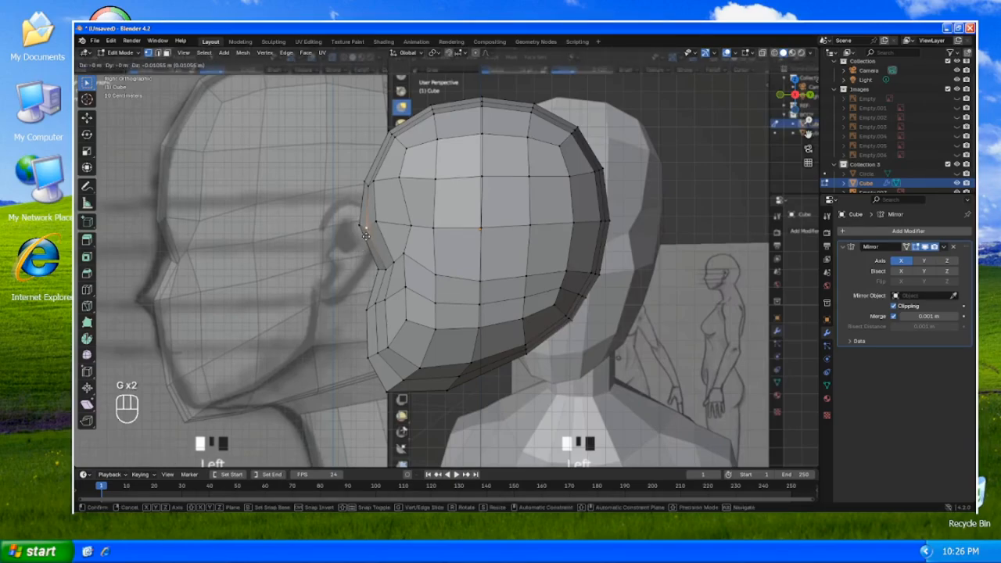
{"action": "left_click", "coordinate": [366, 235]}
- Raise the forehead vertex on the profile edge above the brow slightly
{"action": "left_click", "coordinate": [368, 186]}
{"action": "key", "text": "g"}
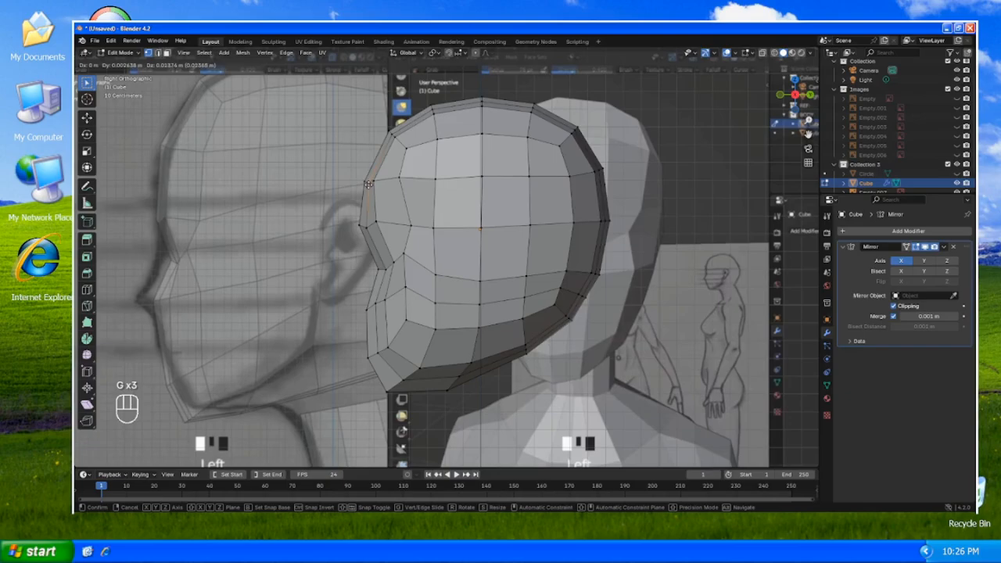
{"action": "left_click", "coordinate": [368, 185]}
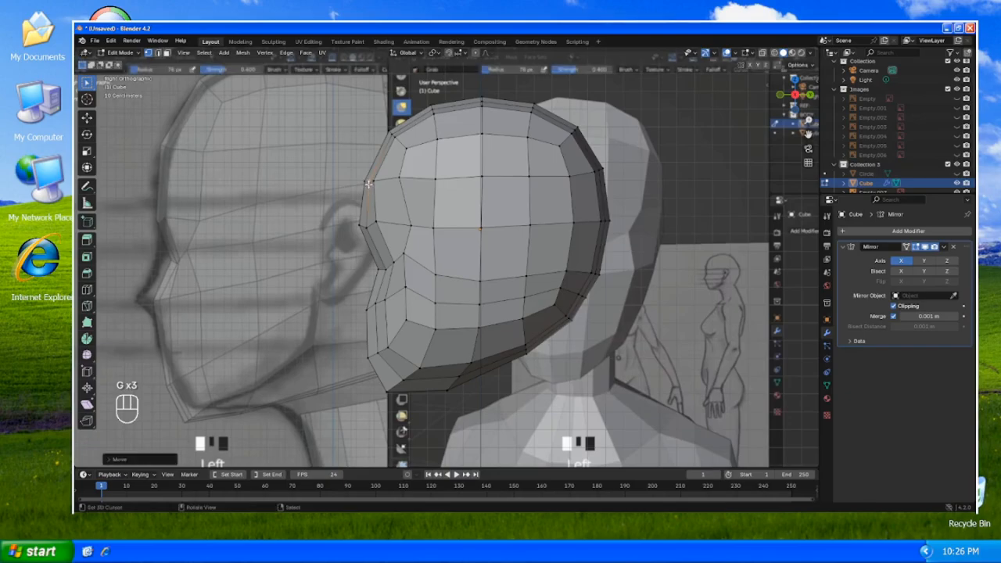
- Nudge the lower eye-socket vertex slightly backward and down in the side view
{"action": "left_click", "coordinate": [392, 263]}
{"action": "key", "text": "g"}
{"action": "left_click", "coordinate": [395, 267]}
- In front view, raise the outer brow vertex slightly and shift the outer eye-corner vertex a little inward
{"action": "key", "text": "KP_1"}
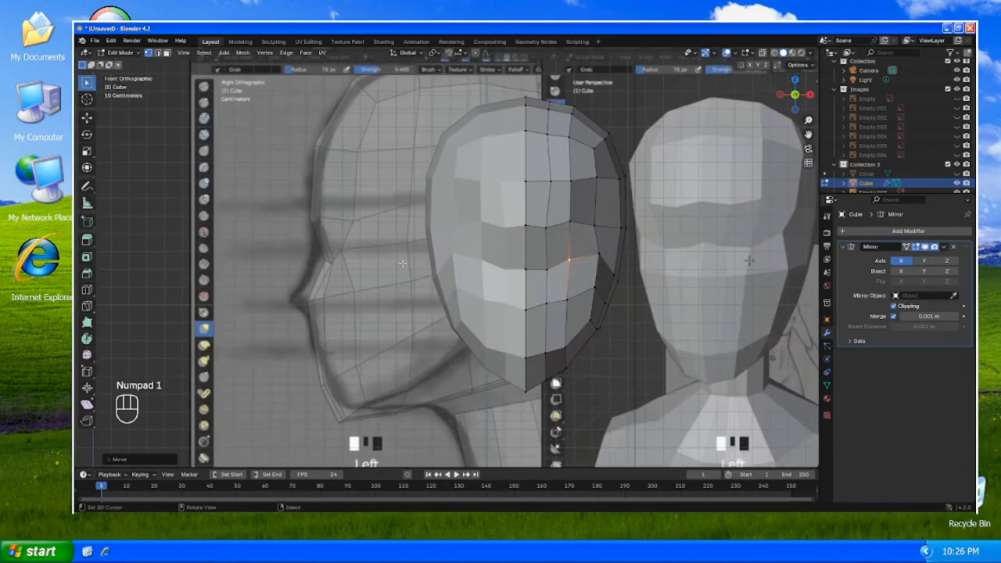
{"action": "left_click", "coordinate": [595, 222]}
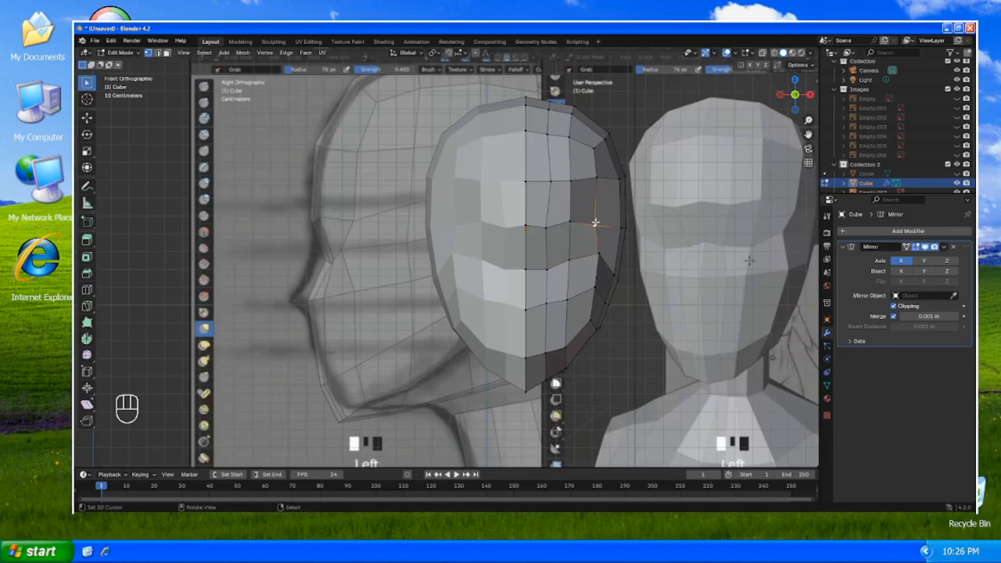
{"action": "key", "text": "g"}
{"action": "left_click", "coordinate": [596, 218]}
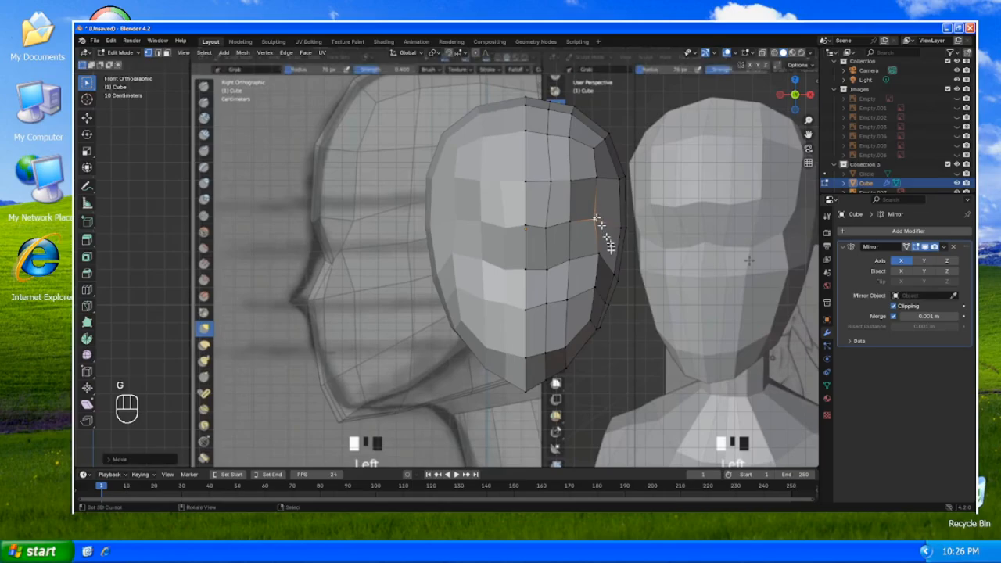
{"action": "key", "text": "g"}
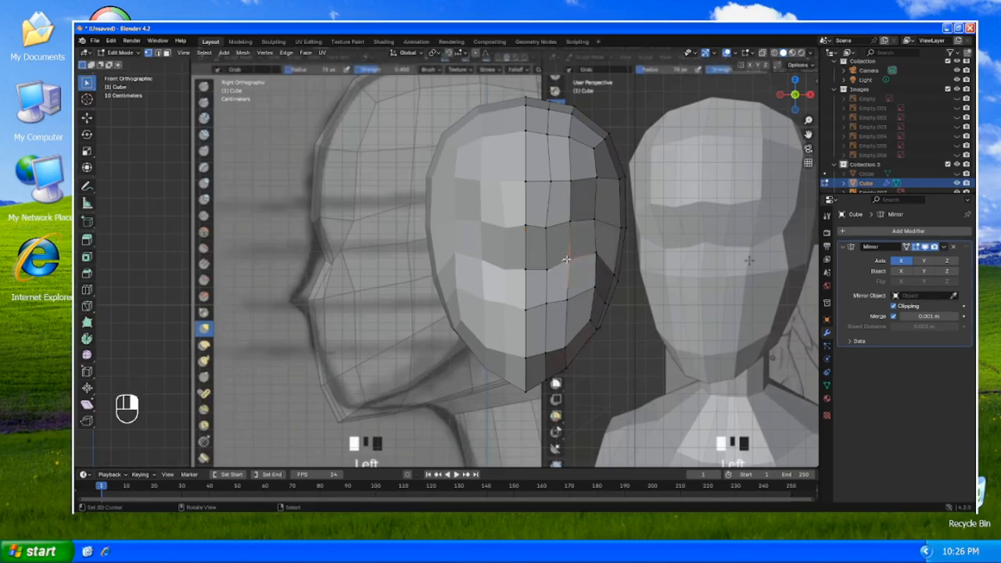
- Lower the middle vertex of the lower eye edge slightly, and move the outer brow and eye-corner vertices slightly inward and up
{"action": "left_click", "coordinate": [567, 258]}
{"action": "key", "text": "g"}
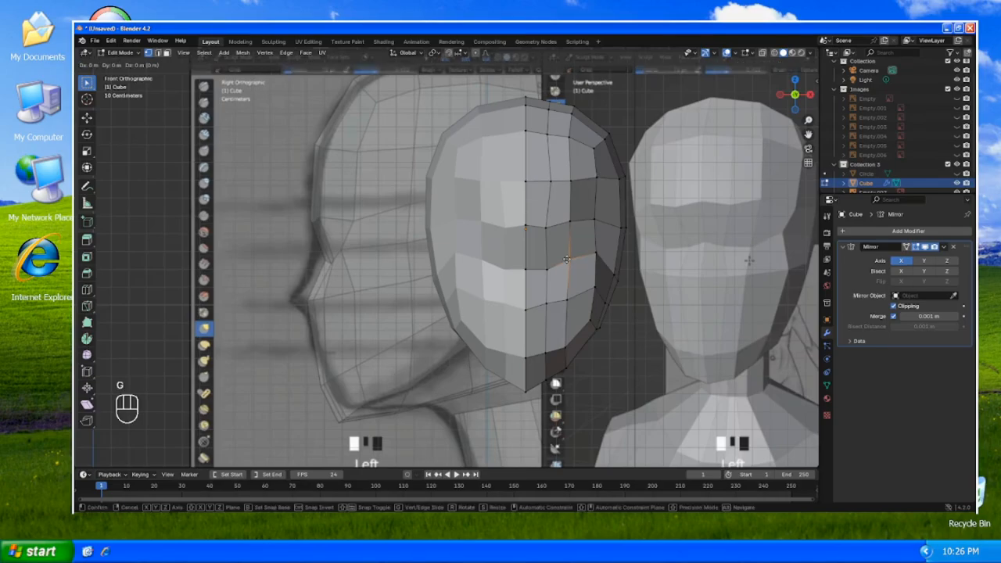
{"action": "key", "text": "g"}
{"action": "left_click", "coordinate": [593, 220]}
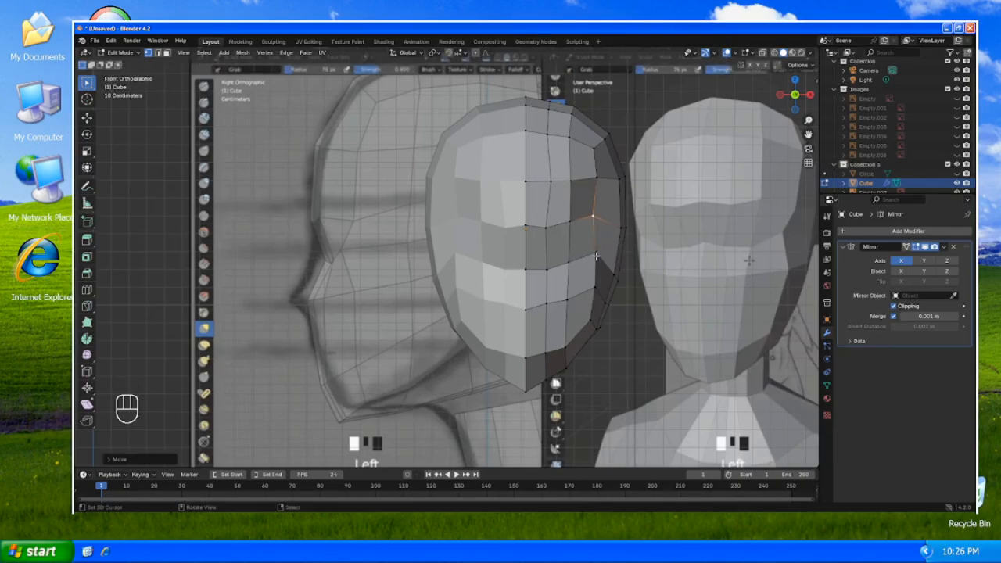
{"action": "key", "text": "g"}
{"action": "left_click", "coordinate": [593, 255]}
{"action": "key", "text": "KP_3"}
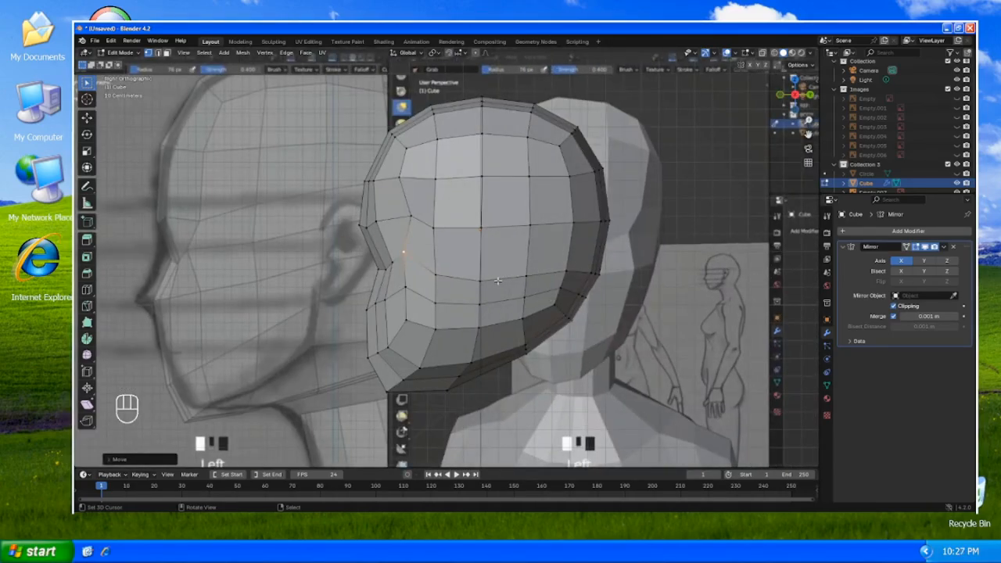
{"action": "key", "text": "KP_1"}
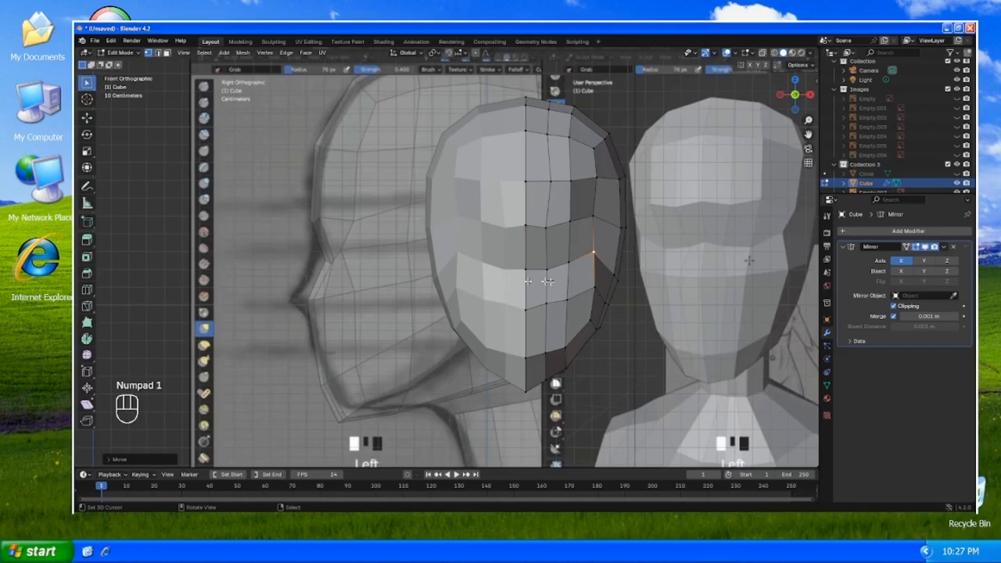
- Move the reference images Empty.007 and Empty.008 into the Images collection and hide them
{"action": "key", "text": "Tab"}
{"action": "key", "text": "Tab"}
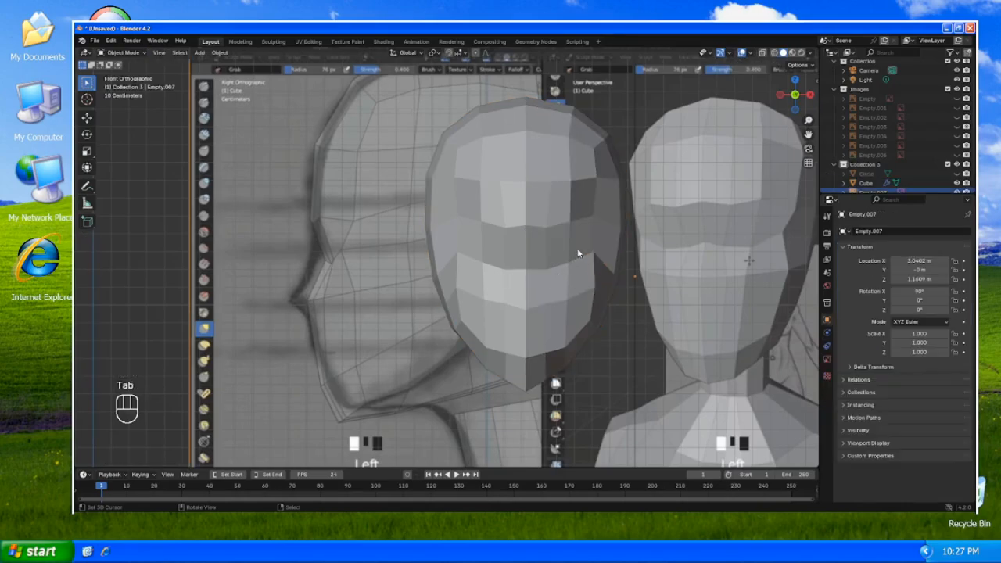
{"action": "key", "text": "Tab"}
{"action": "scroll", "coordinate": [899, 176], "scroll_direction": "down", "scroll_amount": 2}
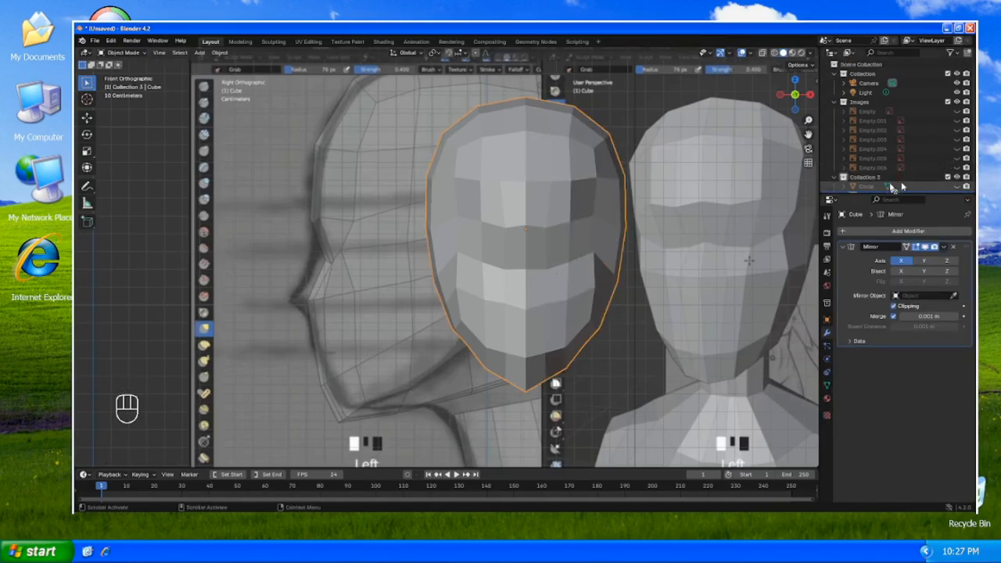
{"action": "left_click", "coordinate": [868, 183]}
{"action": "left_click", "coordinate": [872, 174], "text": "ctrl"}
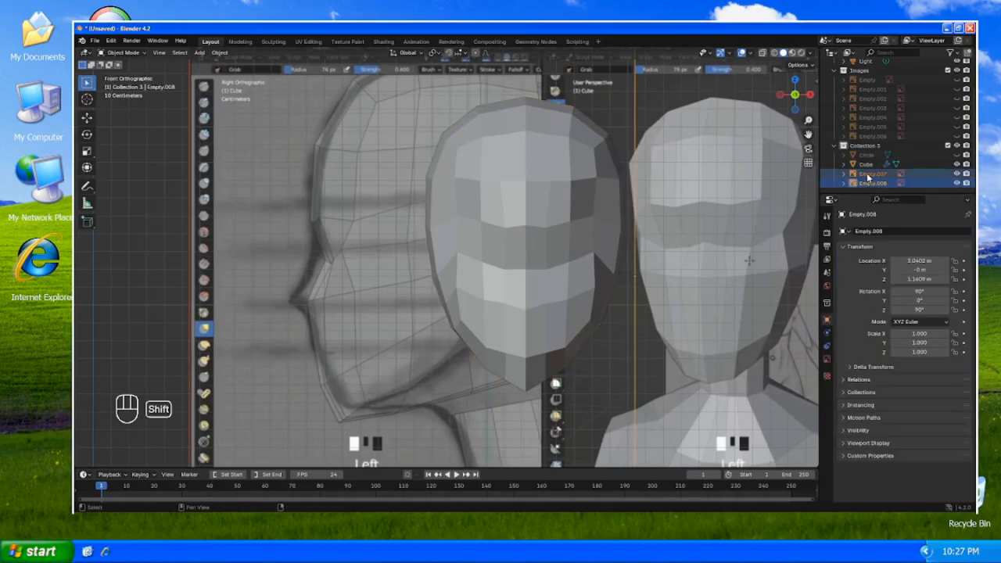
{"action": "left_click_drag", "start_coordinate": [872, 174], "coordinate": [897, 136]}
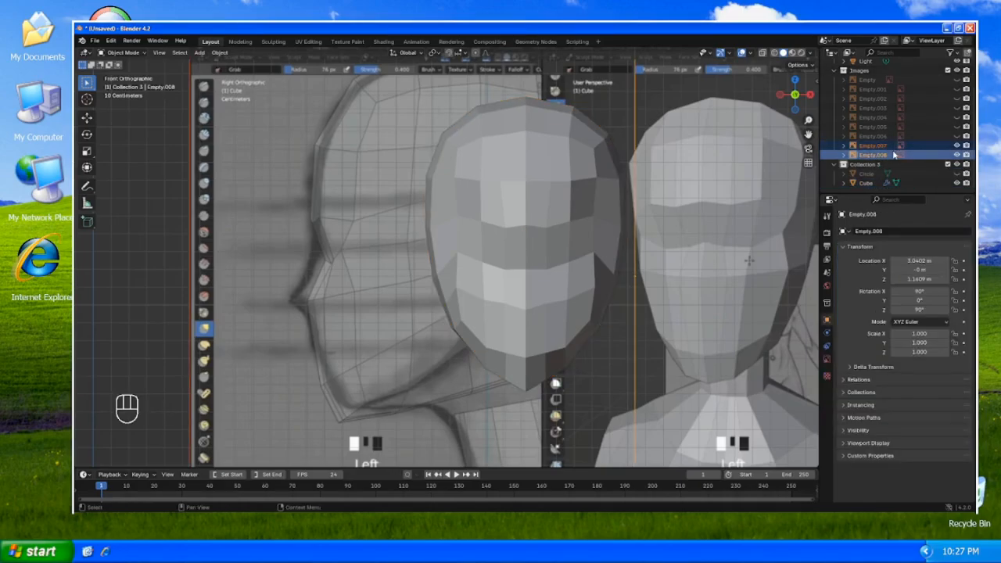
{"action": "key", "text": "h"}
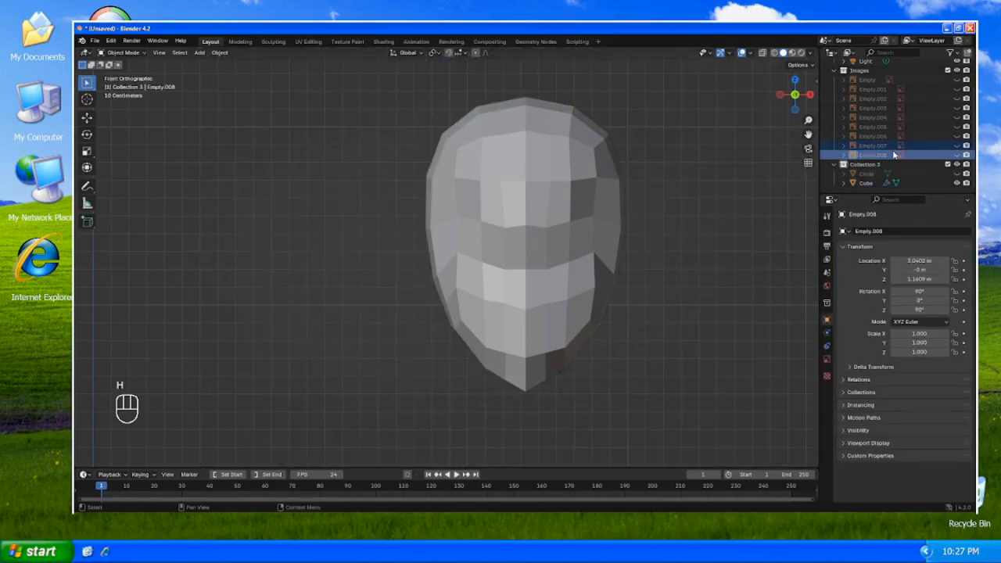
- Try insetting the three eye-socket faces between the brow and cheek on the head mesh, and undo the inset
{"action": "left_click", "coordinate": [576, 284]}
{"action": "key", "text": "Tab"}
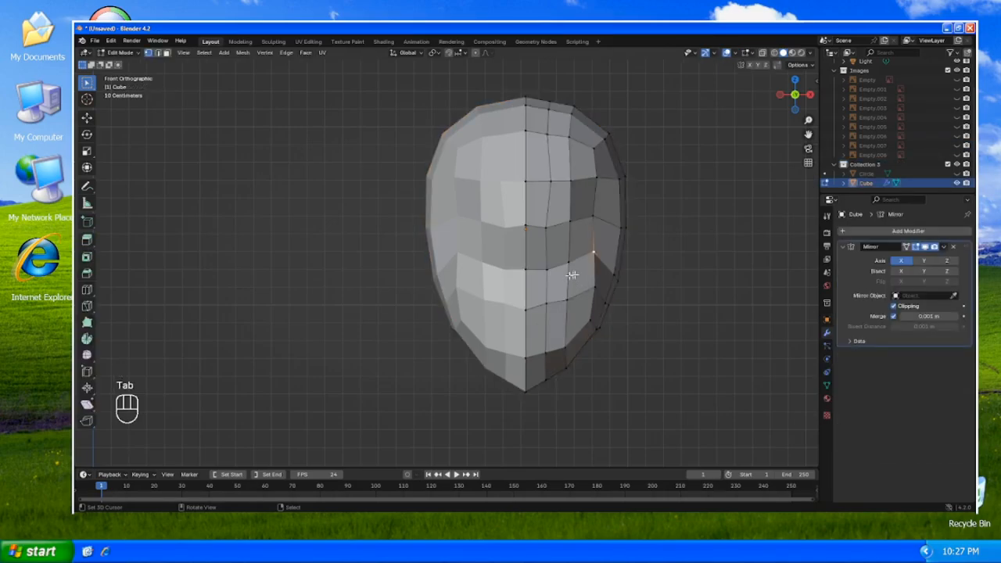
{"action": "key", "text": "3"}
{"action": "left_click", "coordinate": [541, 256]}
{"action": "left_click", "coordinate": [558, 246], "text": "shift"}
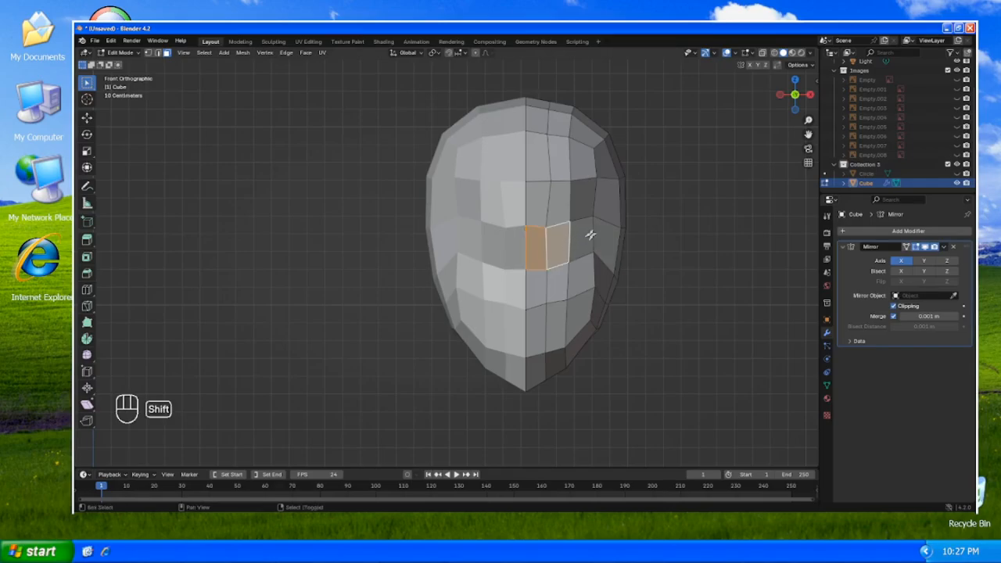
{"action": "left_click", "coordinate": [592, 234], "text": "shift"}
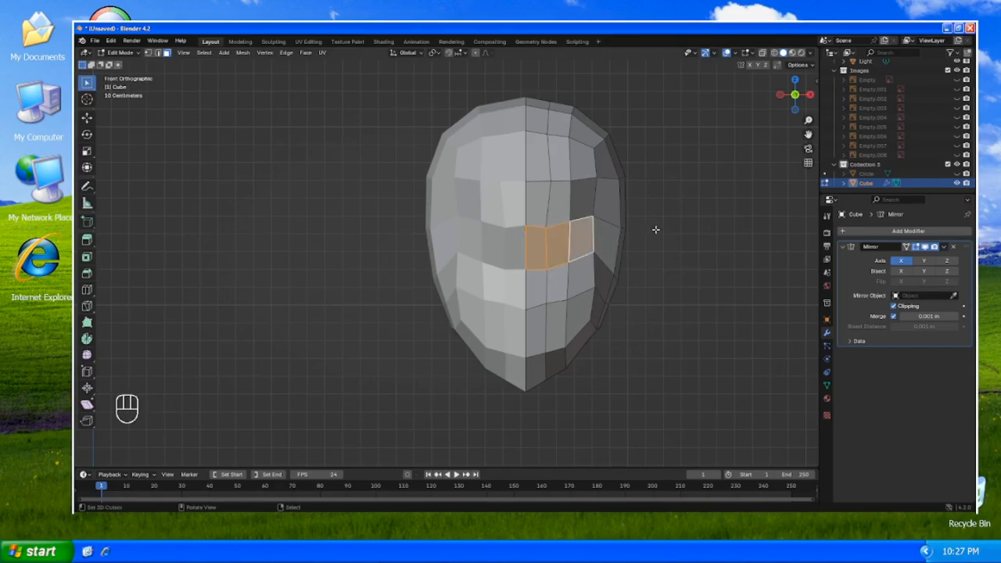
{"action": "key", "text": "i"}
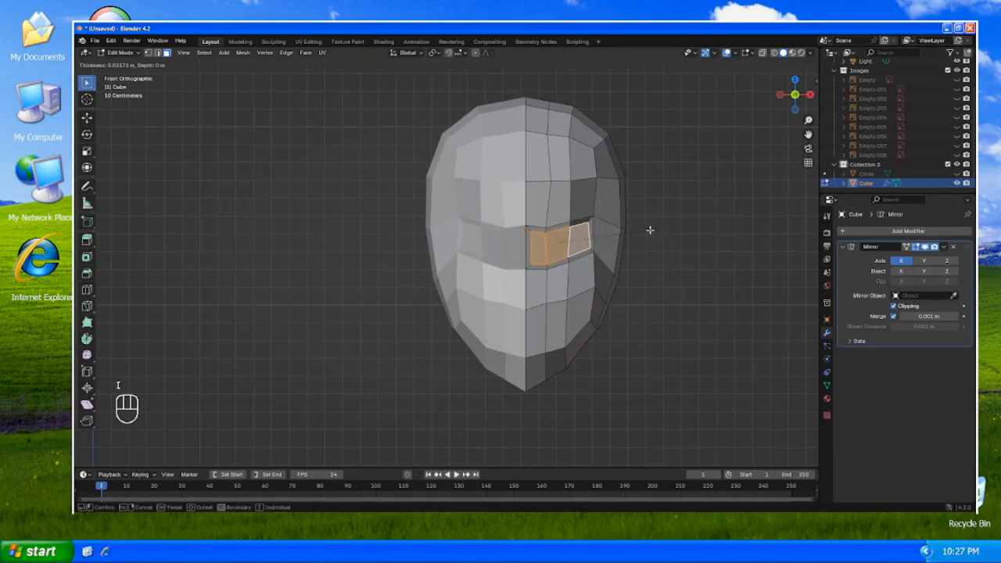
{"action": "left_click", "coordinate": [652, 229]}
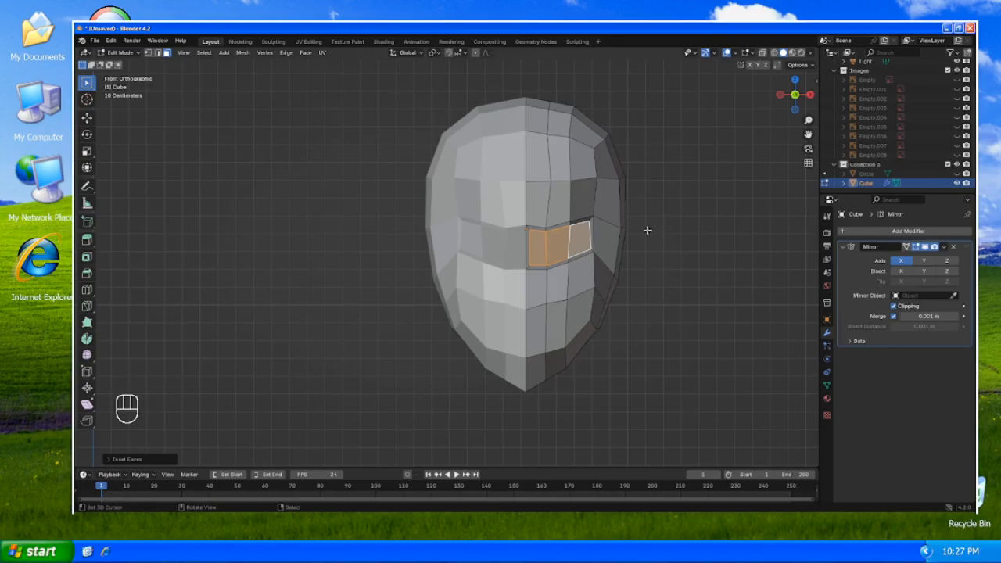
{"action": "key", "text": "ctrl+z"}
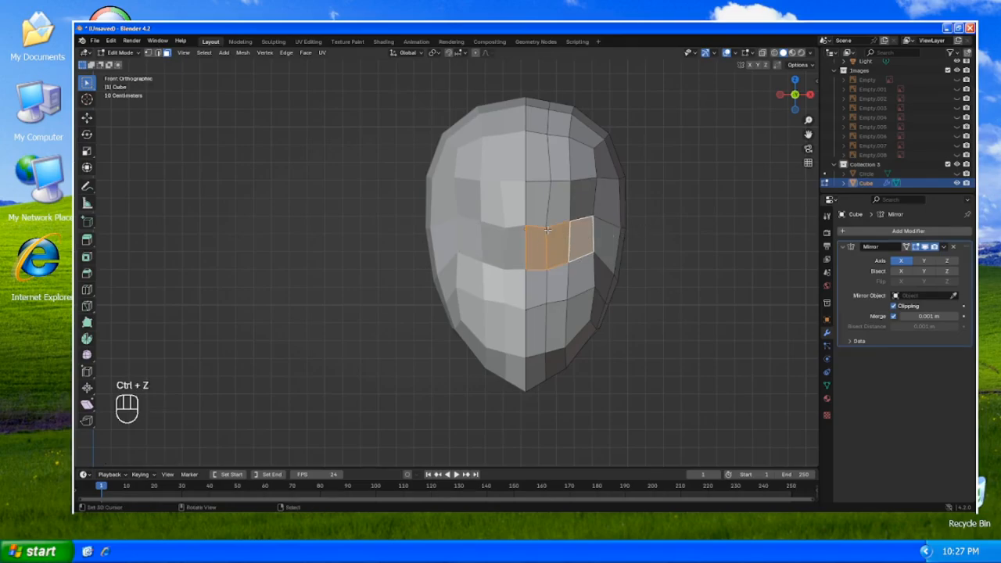
- Nudge the inner brow vertex and reposition the centre-line brow vertex slightly lower to straighten the brow edge
{"action": "key", "text": "1"}
{"action": "left_click", "coordinate": [547, 229]}
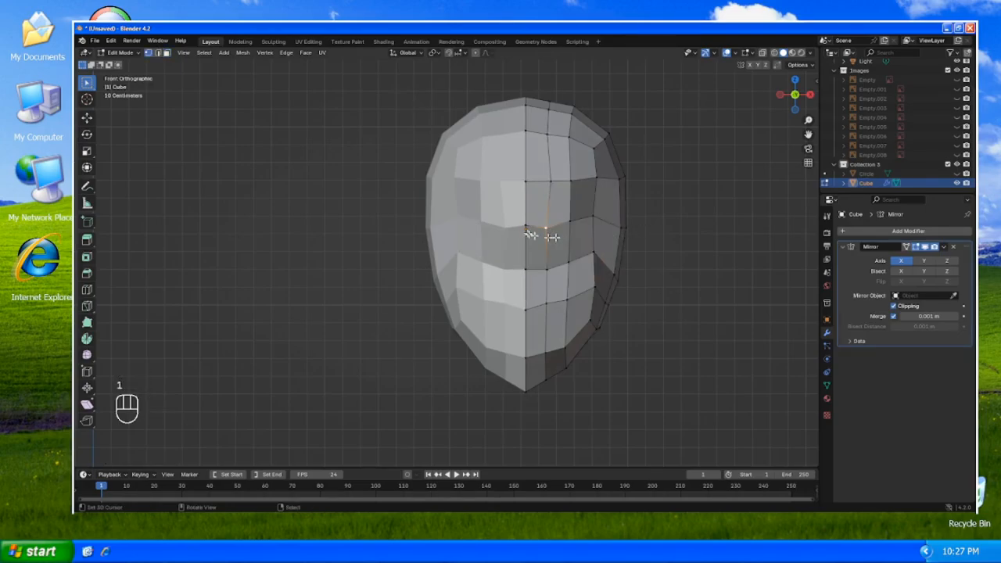
{"action": "left_click", "coordinate": [528, 226]}
{"action": "key", "text": "g"}
{"action": "key", "text": "g"}
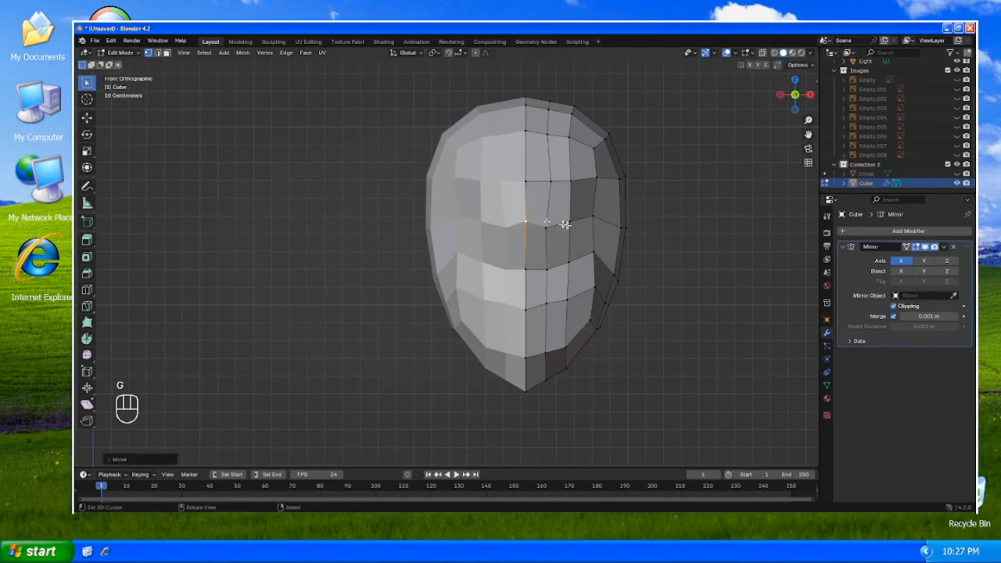
{"action": "key", "text": "g"}
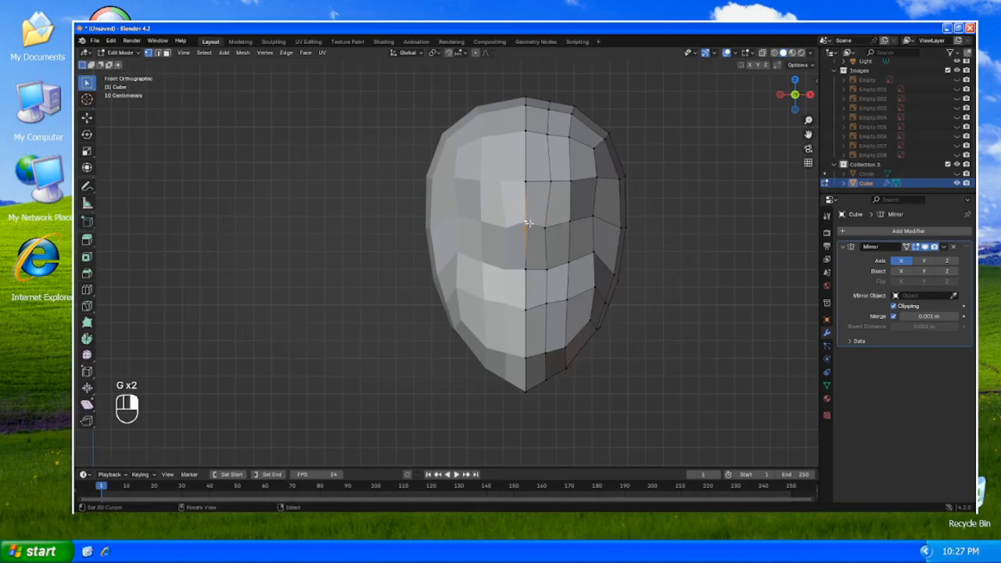
{"action": "left_click", "coordinate": [530, 230]}
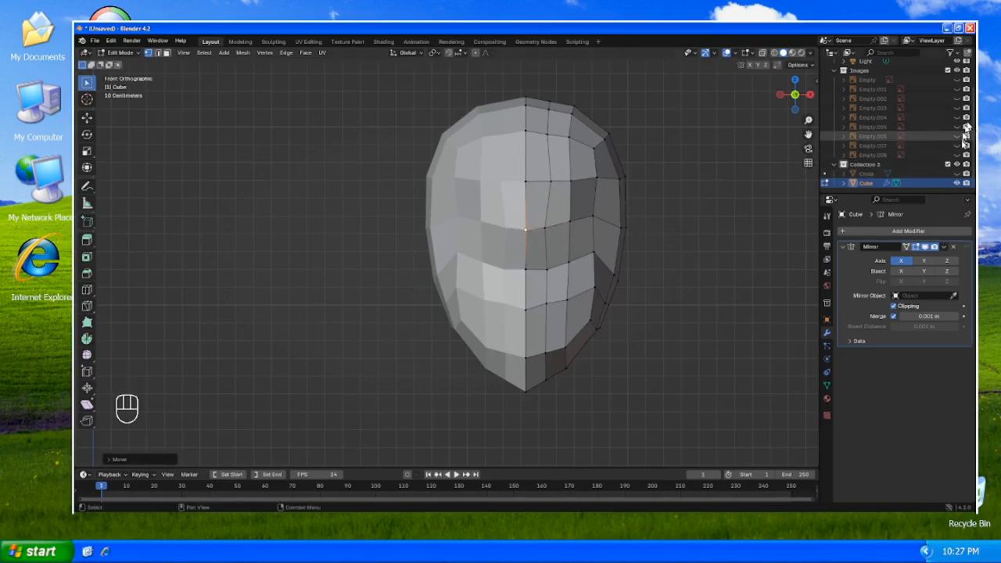
- Show the front reference image Empty.007 and raise the centre-line and inner brow vertices slightly to match it
{"action": "left_click", "coordinate": [957, 146]}
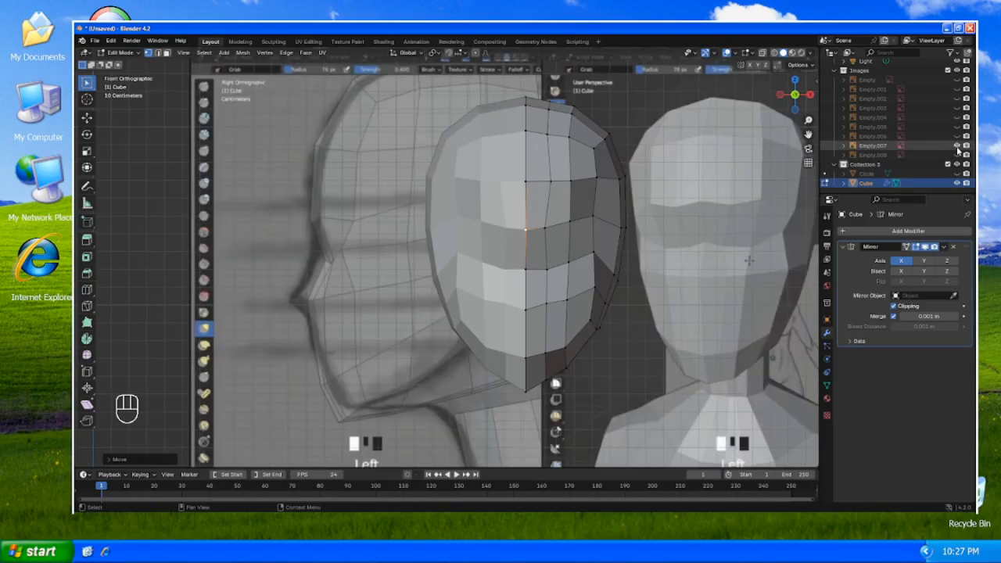
{"action": "key", "text": "g"}
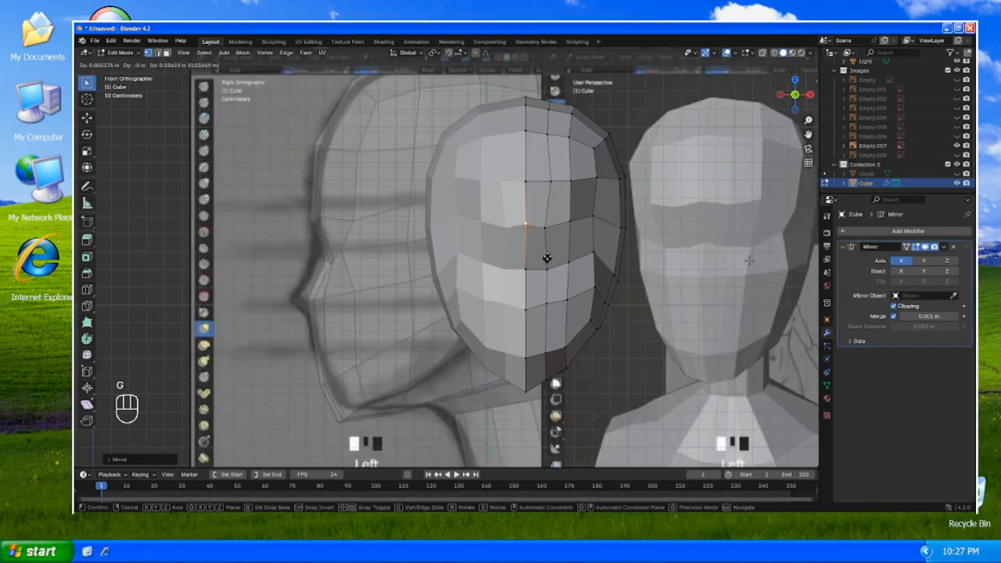
{"action": "left_click", "coordinate": [547, 253]}
{"action": "right_click", "coordinate": [544, 230]}
{"action": "key", "text": "g"}
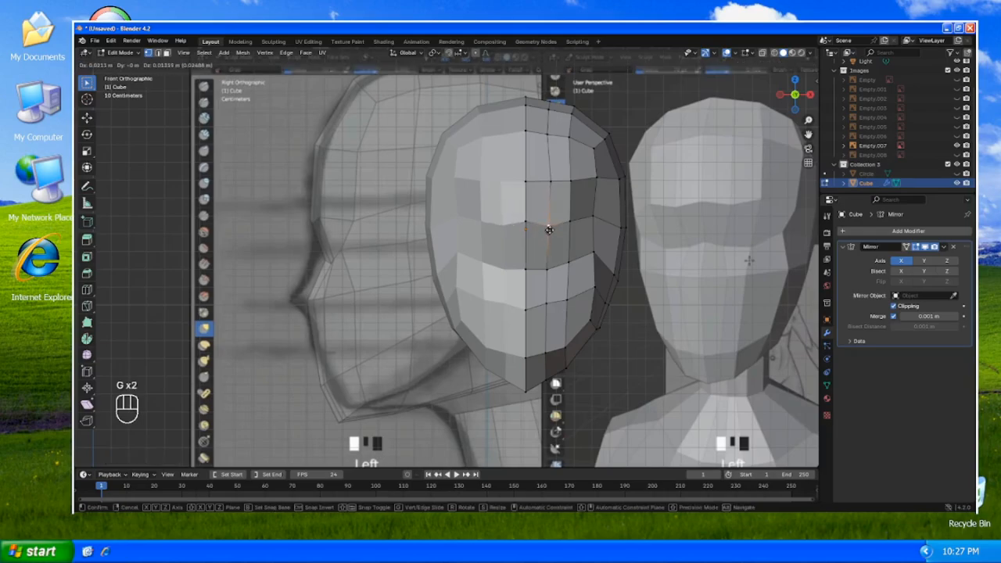
{"action": "left_click", "coordinate": [549, 229]}
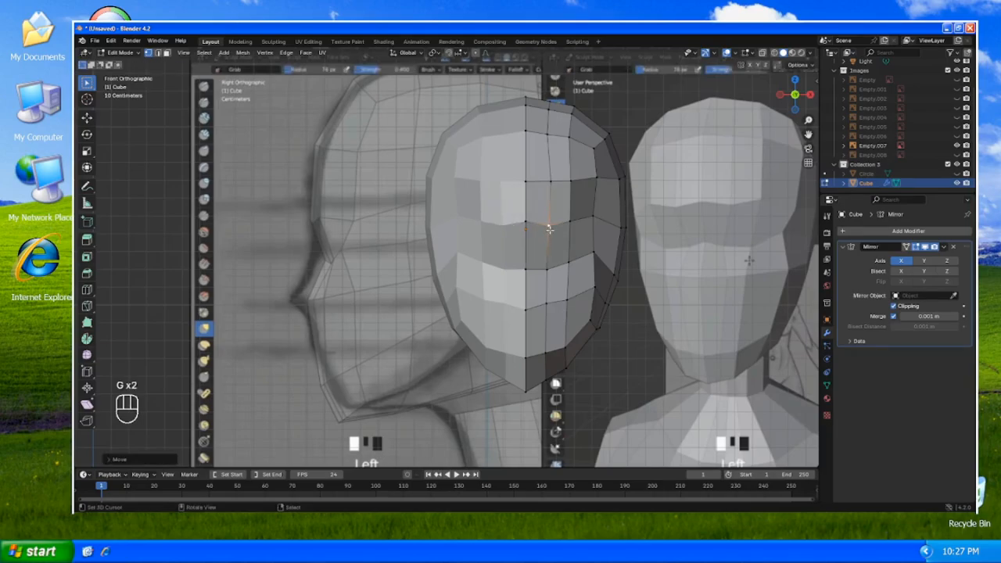
- Move the outer brow vertex slightly outward and down, and nudge the outer eye-corner vertex inward
{"action": "right_click", "coordinate": [592, 219]}
{"action": "key", "text": "g"}
{"action": "key", "text": "g"}
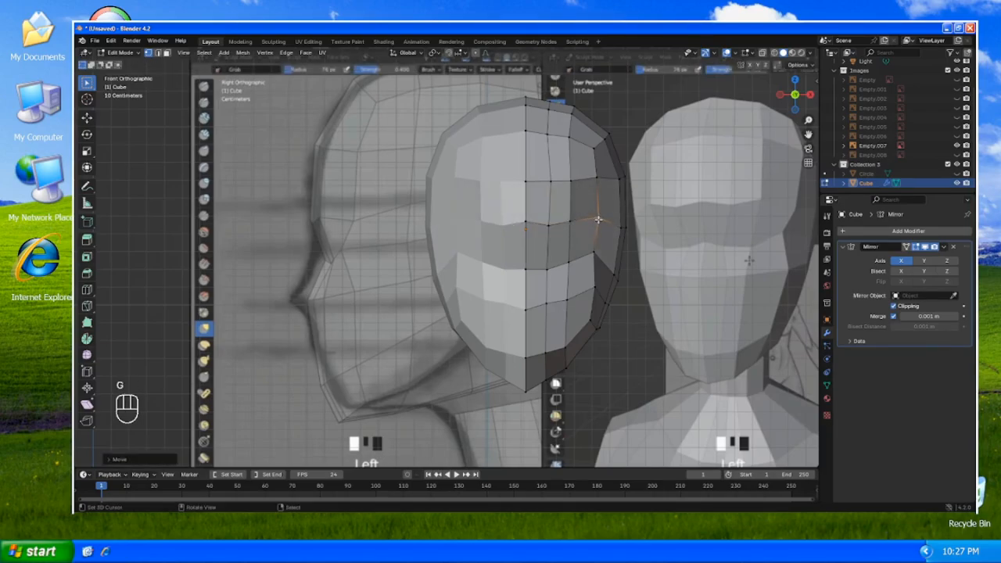
{"action": "left_click", "coordinate": [595, 251]}
- Lower the inner and middle vertices of the lower eye edge slightly to curve the socket's underside
{"action": "right_click", "coordinate": [547, 272]}
{"action": "key", "text": "g"}
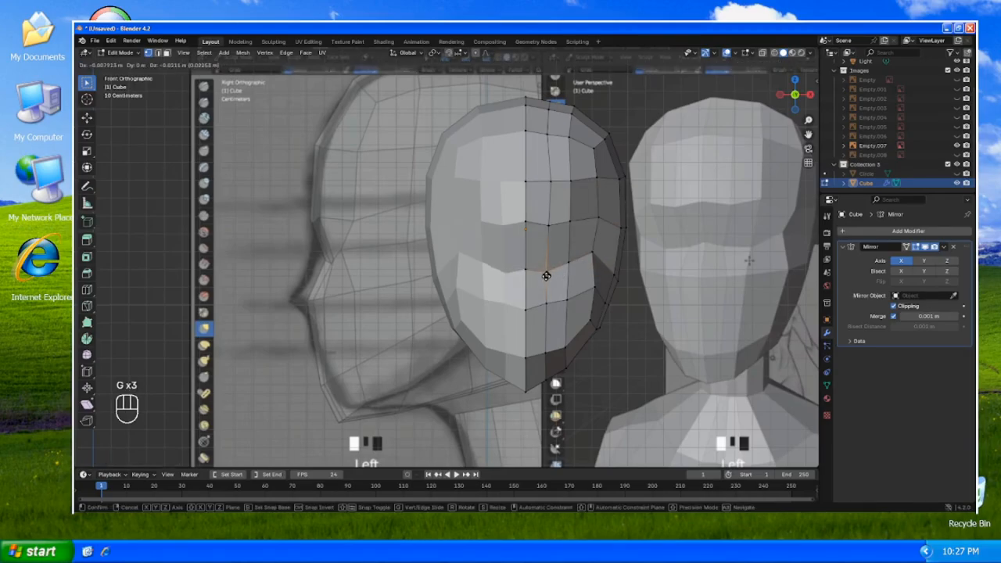
{"action": "left_click", "coordinate": [546, 275]}
{"action": "key", "text": "g"}
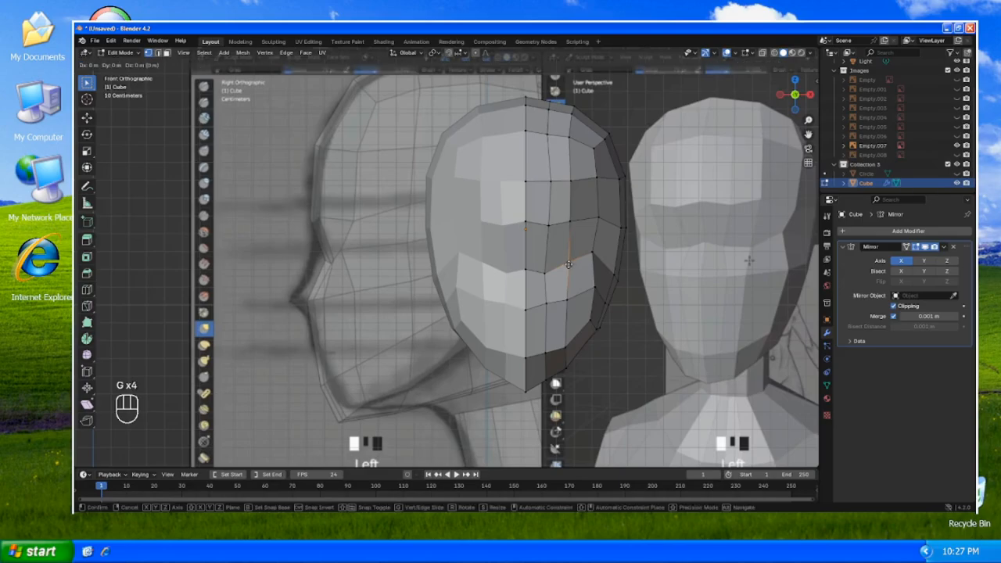
{"action": "left_click", "coordinate": [568, 267]}
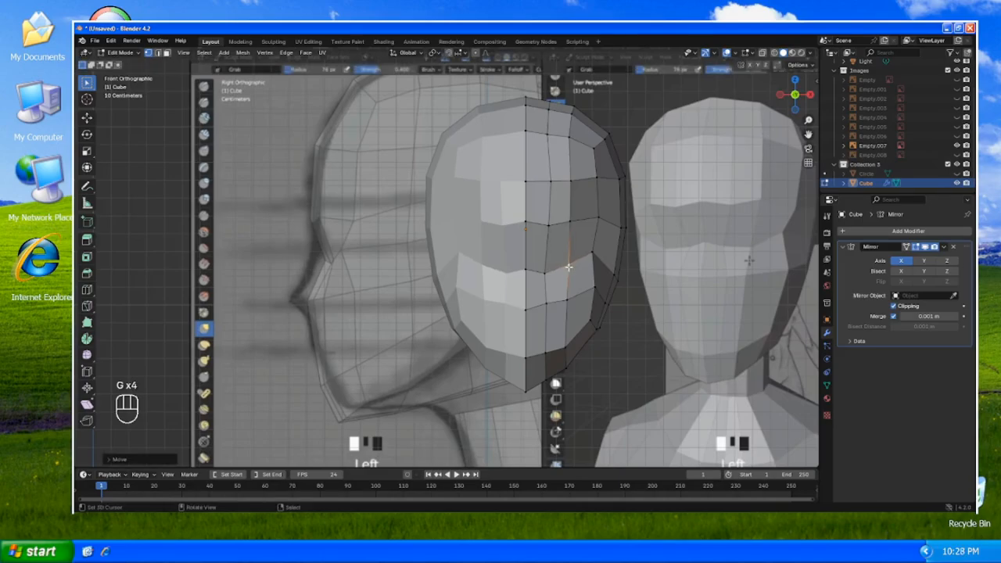
- Inset the three eye-socket faces by about 0.045 m and expand the selection to include the surrounding ring of faces
{"action": "key", "text": "Tab"}
{"action": "key", "text": "Tab"}
{"action": "key", "text": "3"}
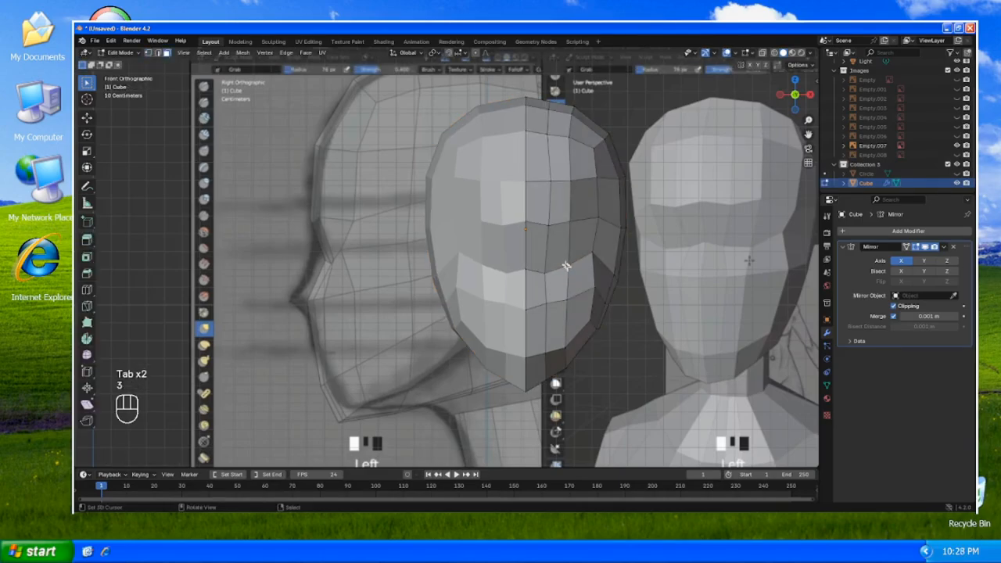
{"action": "right_click", "coordinate": [541, 247]}
{"action": "left_click", "coordinate": [570, 240], "text": "shift"}
{"action": "key", "text": "i"}
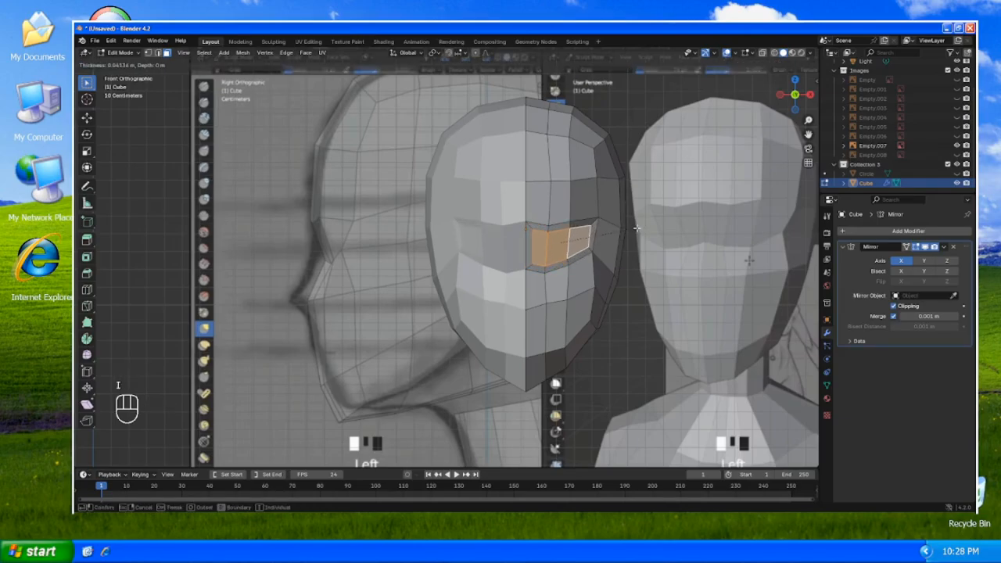
{"action": "left_click", "coordinate": [636, 229]}
{"action": "scroll", "coordinate": [596, 264], "scroll_direction": "up", "scroll_amount": 2}
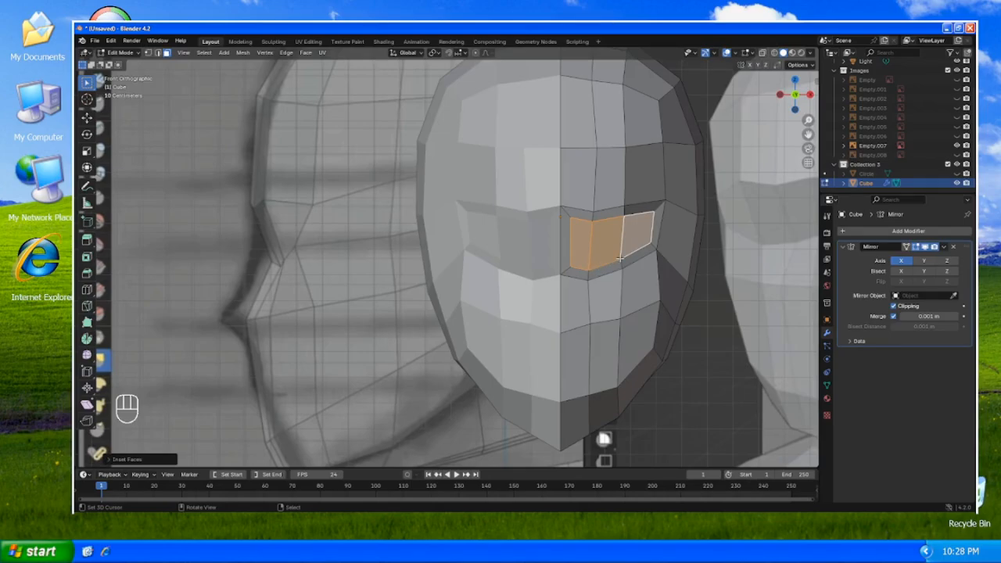
{"action": "key", "text": "ctrl+KP_Add"}
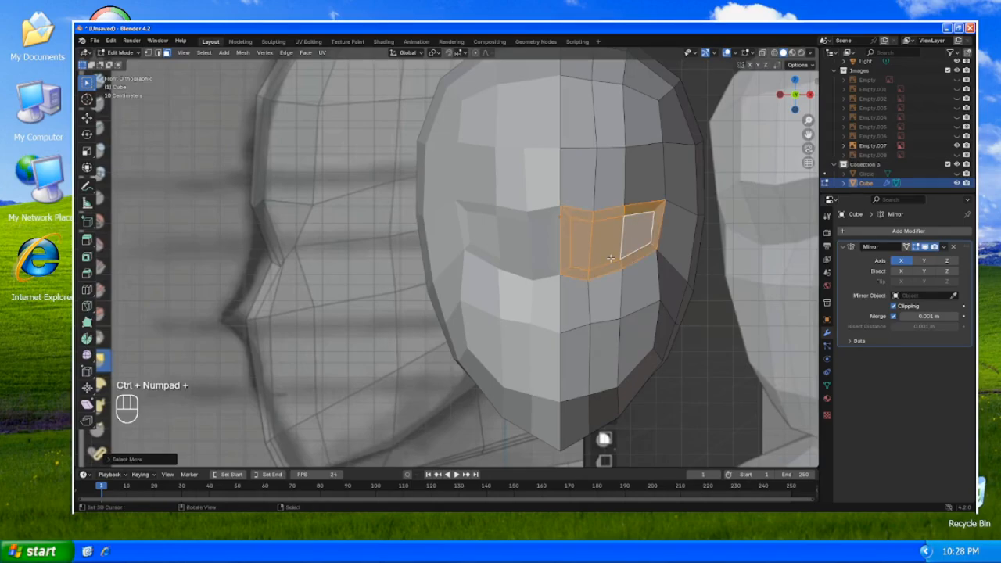
- Move the eye-socket faces and their surrounding ring slightly outward, and select only the three inner faces
{"action": "key", "text": "g"}
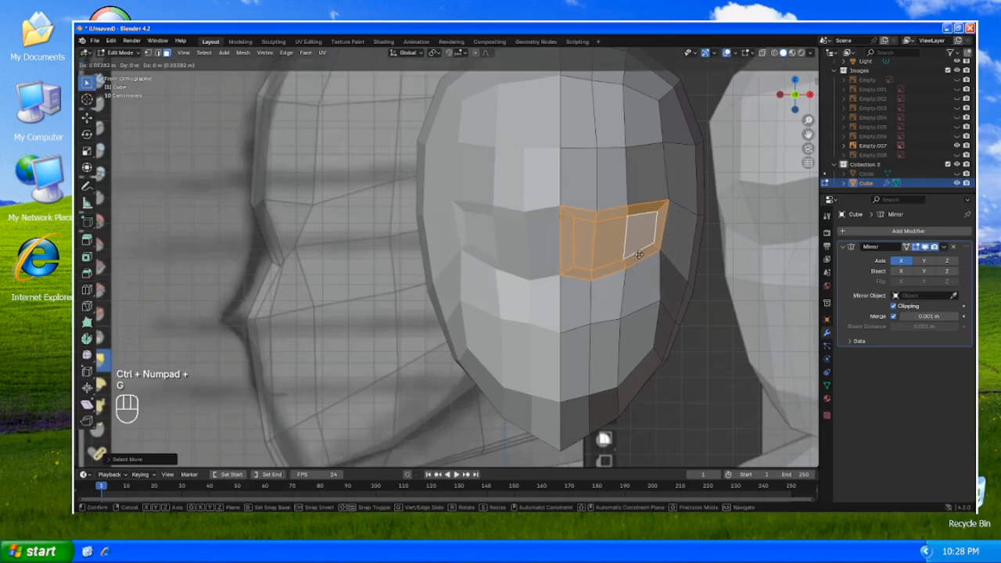
{"action": "left_click", "coordinate": [640, 254]}
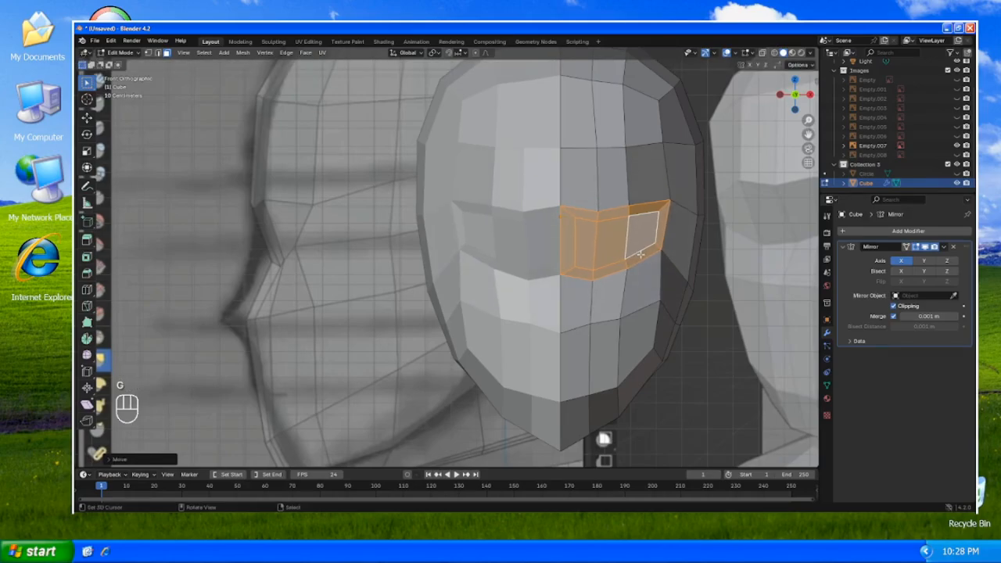
{"action": "left_click", "coordinate": [592, 252]}
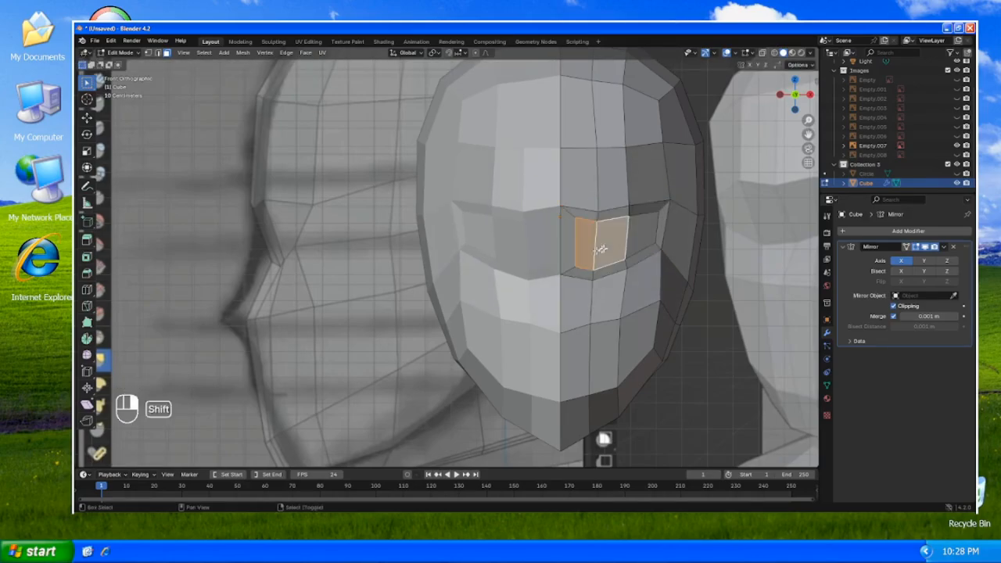
{"action": "left_click", "coordinate": [649, 236], "text": "ctrl"}
{"action": "key", "text": "KP_3"}
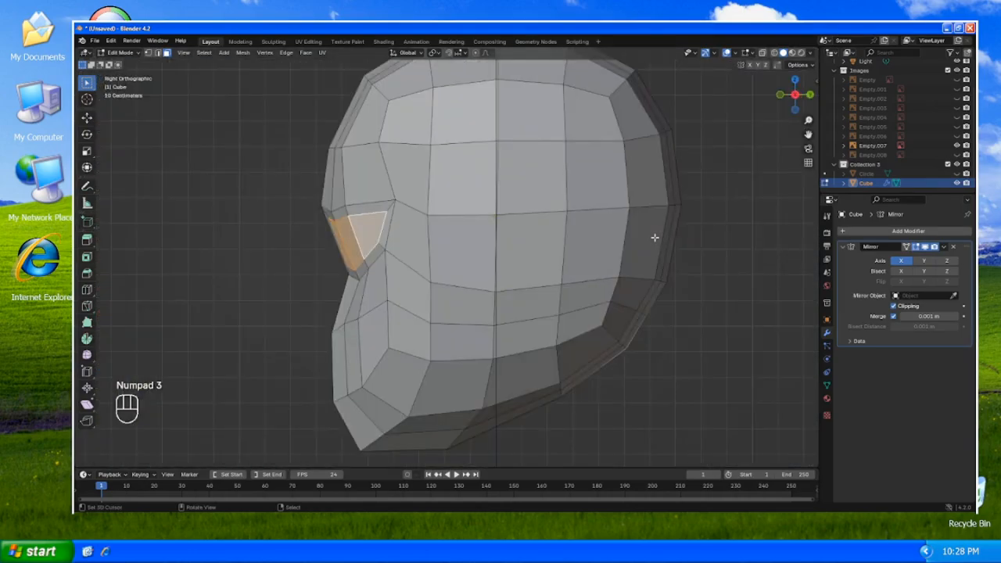
- Try pushing the three inner eye-socket faces back about 0.026 m along Y, and undo the move
{"action": "key", "text": "g"}
{"action": "key", "text": "y"}
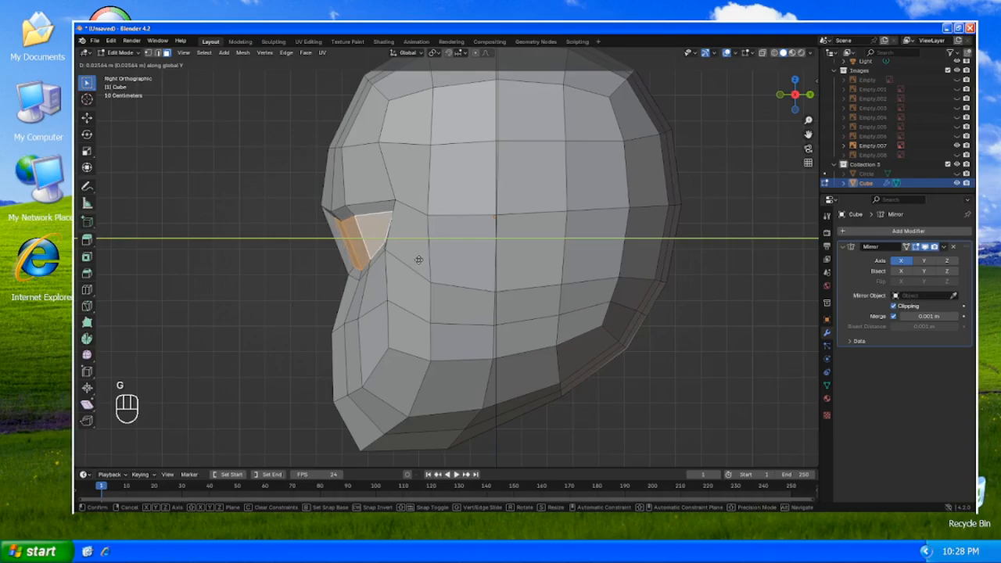
{"action": "left_click", "coordinate": [419, 260]}
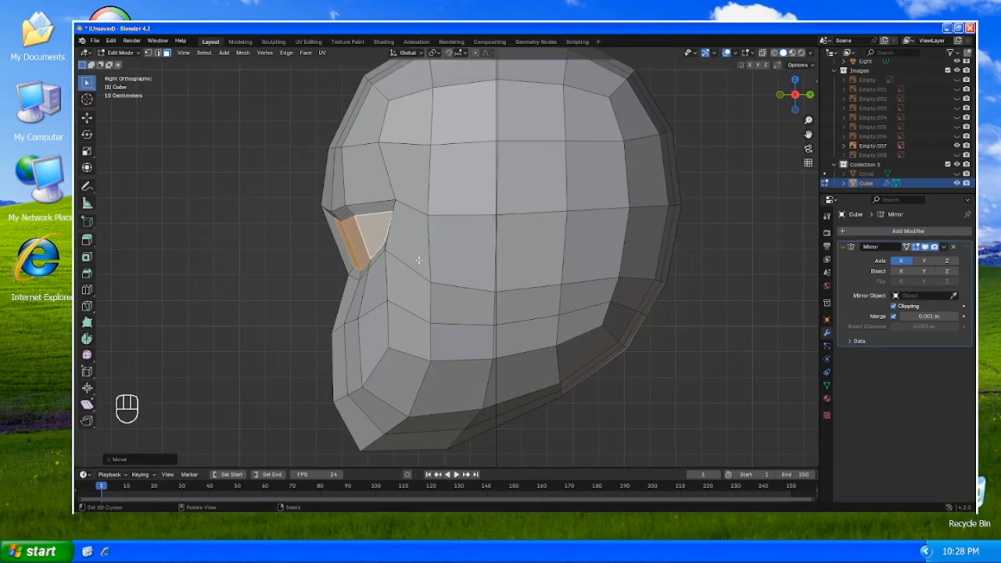
{"action": "key", "text": "ctrl+z"}
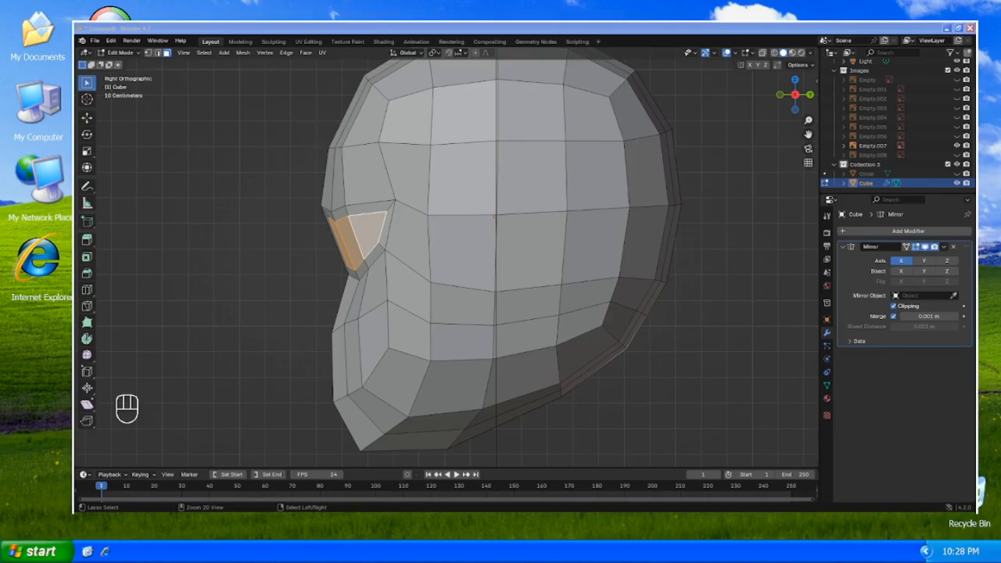
{"action": "key", "text": "i"}
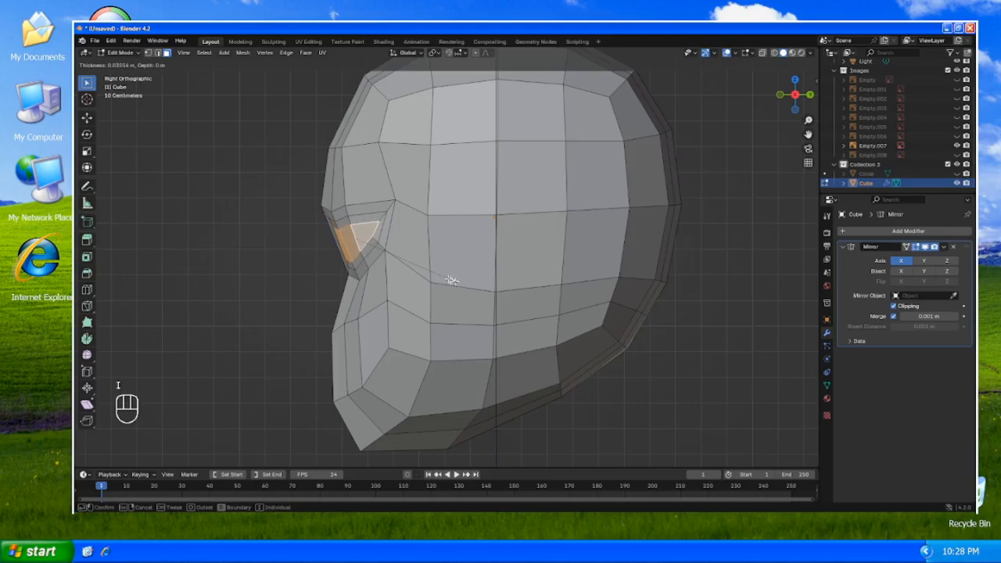
{"action": "right_click", "coordinate": [451, 281]}
{"action": "key", "text": "ctrl+z"}
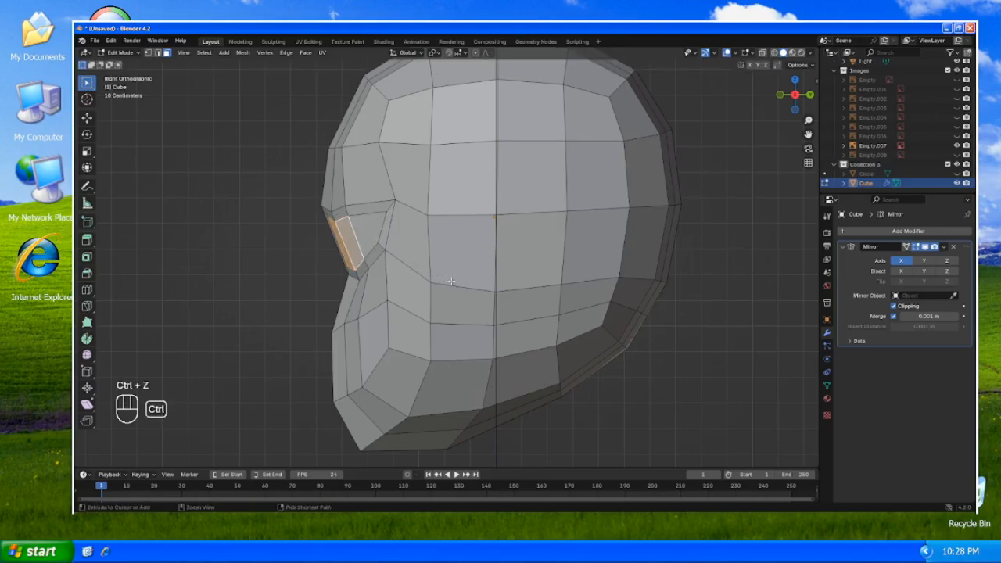
{"action": "left_click", "coordinate": [378, 236], "text": "shift"}
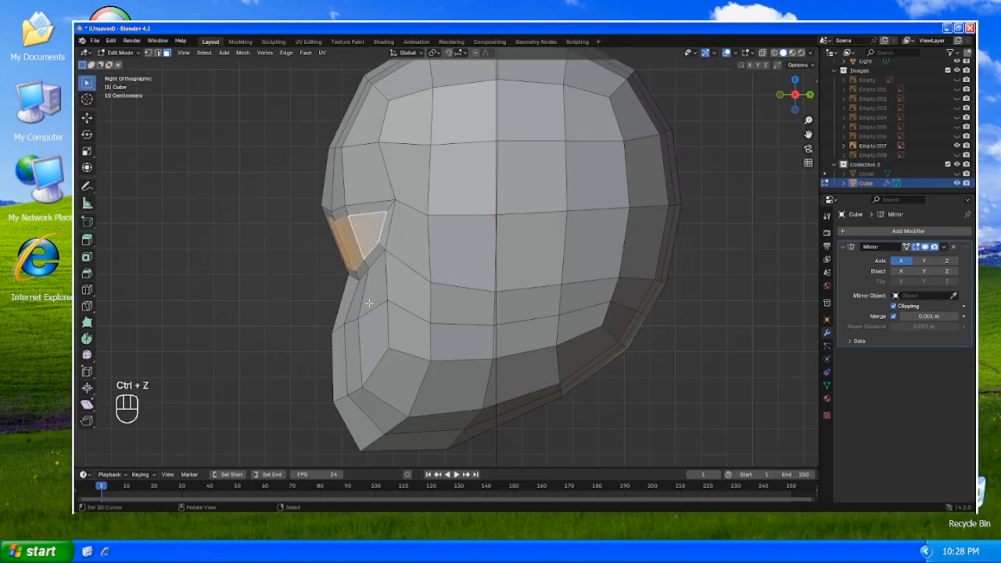
- Extrude the three inner eye-socket faces about 0.05 m into the head and scale the socket rim's edge loop to about 1.05
{"action": "key", "text": "e"}
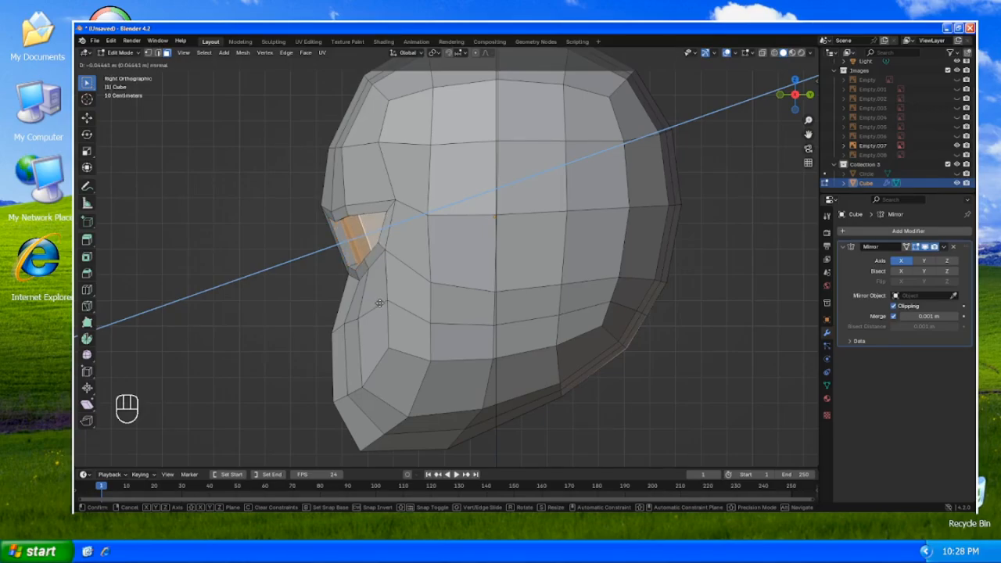
{"action": "left_click", "coordinate": [382, 302]}
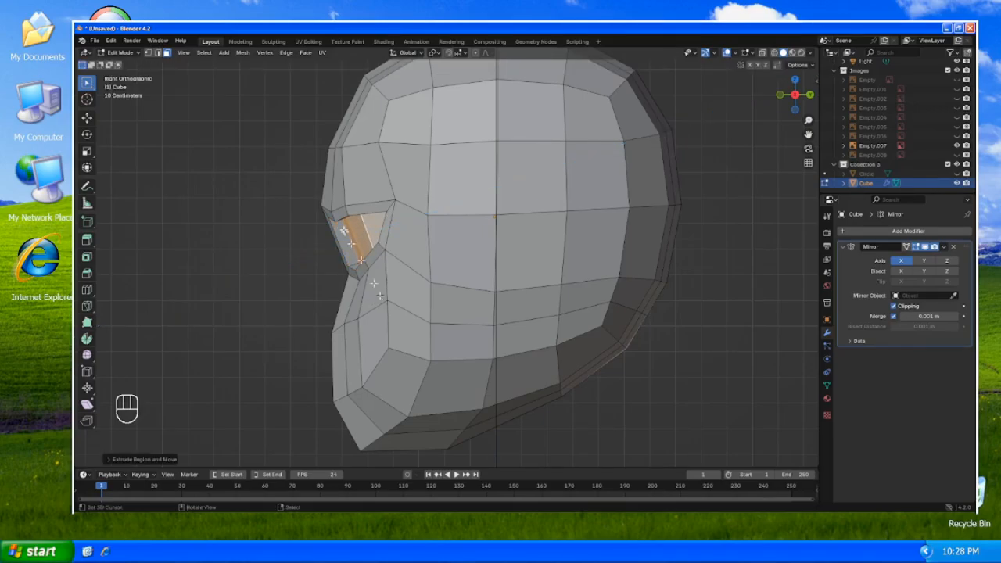
{"action": "left_click", "coordinate": [340, 220]}
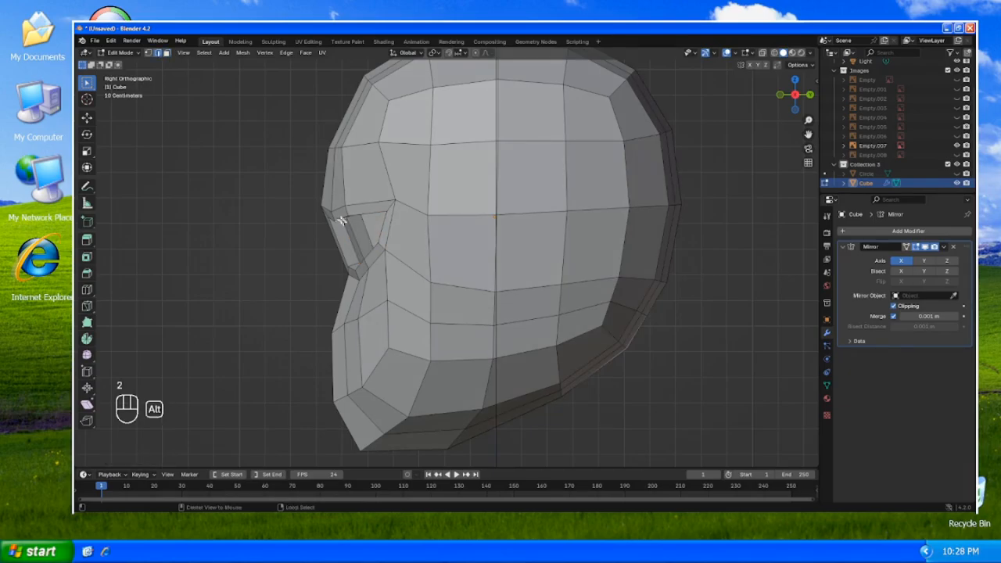
{"action": "left_click", "coordinate": [340, 220], "text": "alt"}
{"action": "key", "text": "s"}
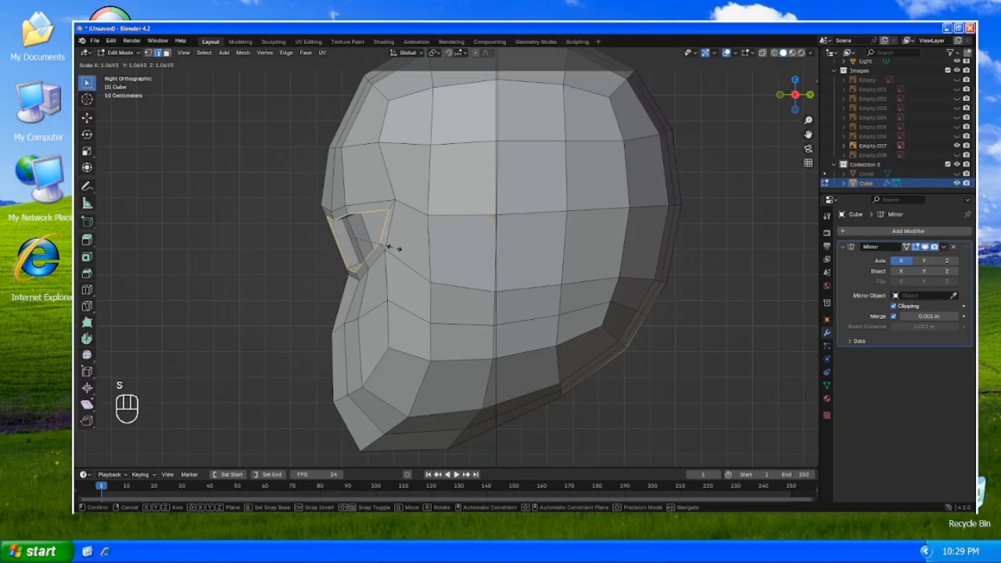
{"action": "left_click", "coordinate": [391, 247]}
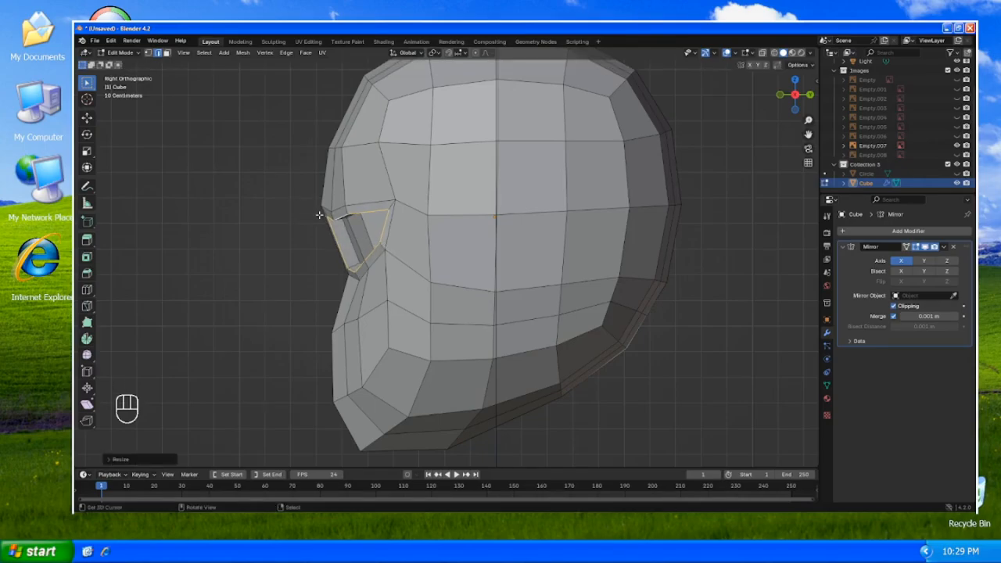
- Select the three recessed faces at the back of the eye socket
{"action": "left_click", "coordinate": [349, 232]}
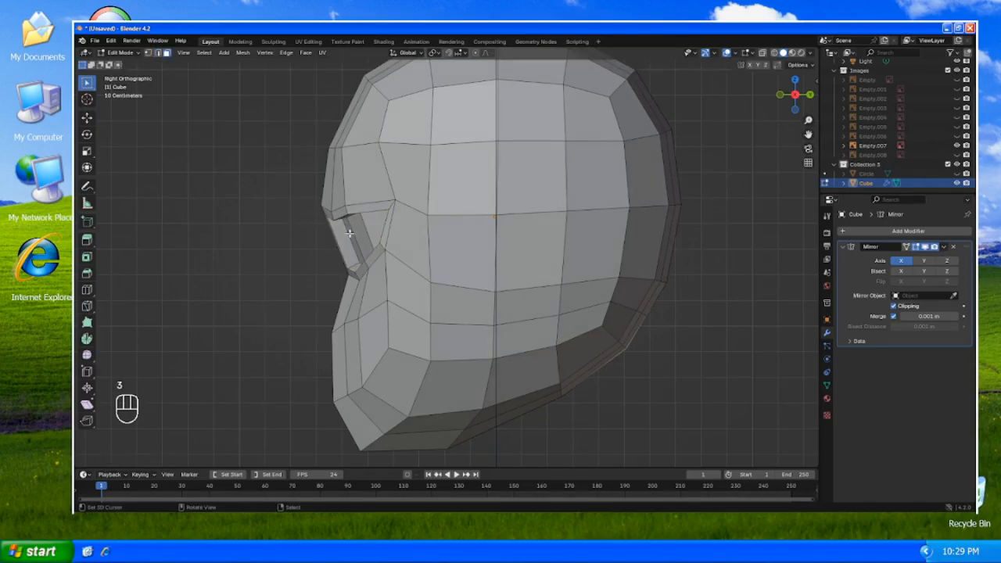
{"action": "left_click", "coordinate": [350, 233]}
{"action": "left_click", "coordinate": [362, 233], "text": "shift"}
{"action": "left_click", "coordinate": [379, 229], "text": "shift"}
- Try scaling the recessed eye-socket faces down, and undo the change
{"action": "key", "text": "s"}
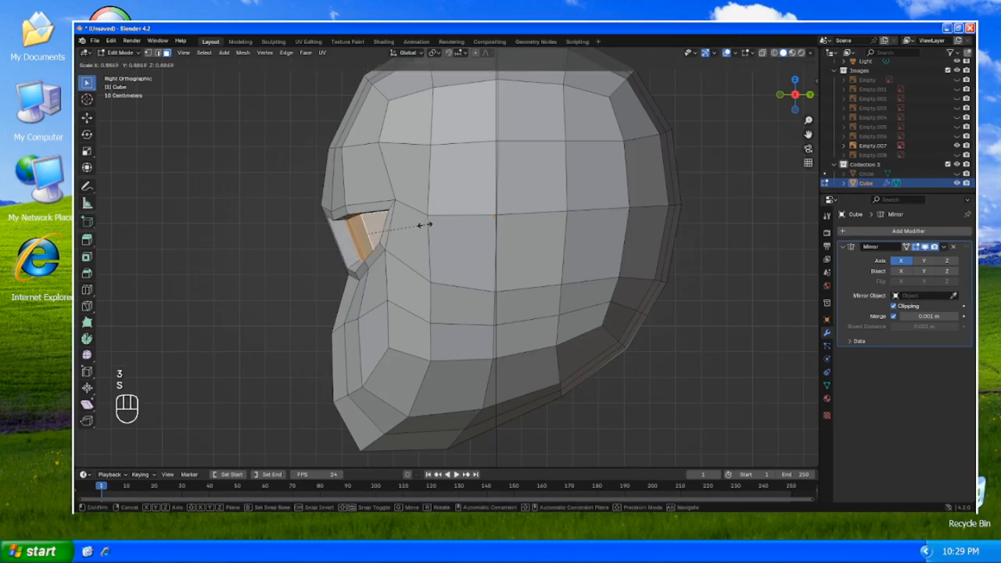
{"action": "left_click", "coordinate": [416, 226]}
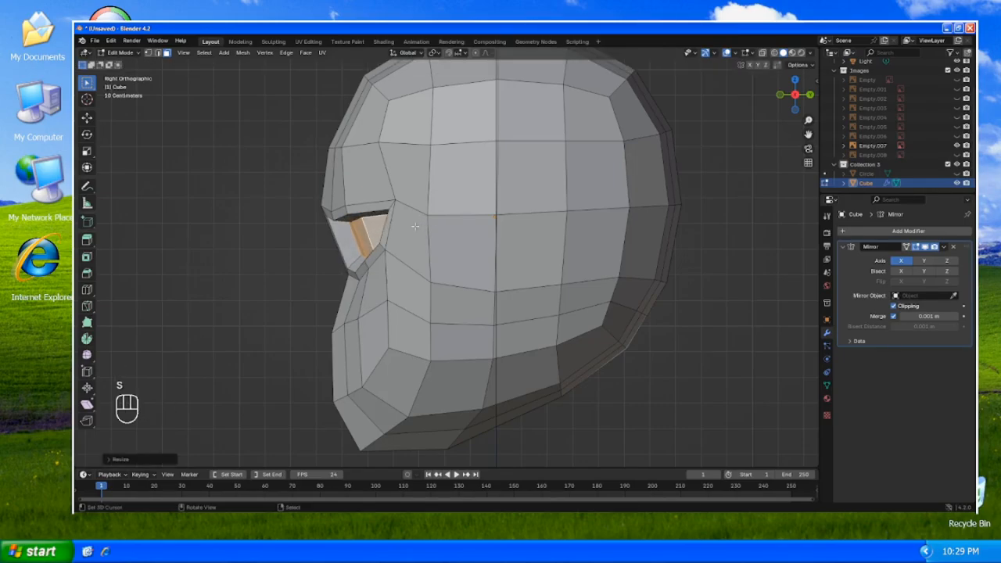
{"action": "key", "text": "ctrl+z"}
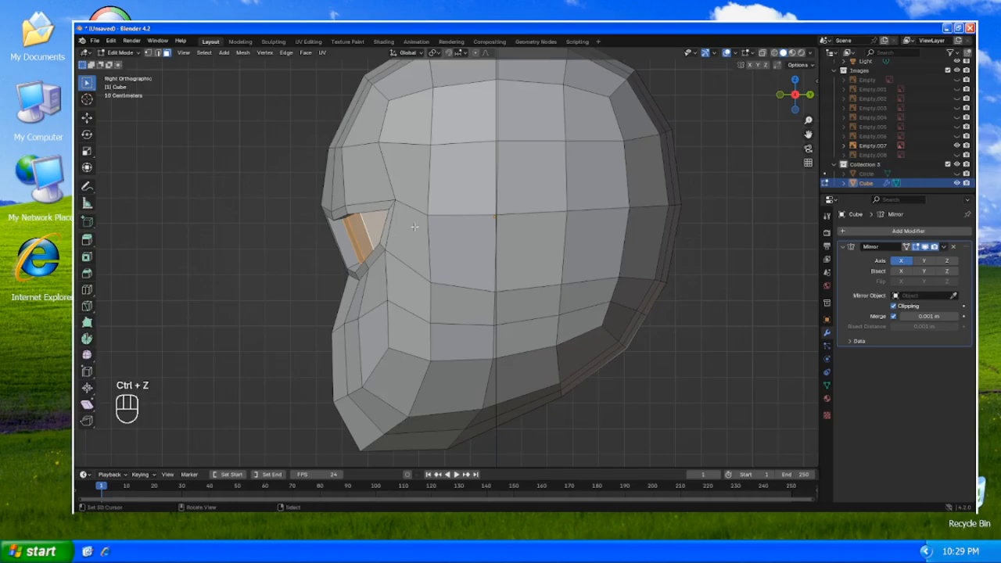
- Scale the recessed eye-socket faces to about 0.76 and move them about 0.014 m forward along Y
{"action": "key", "text": "s"}
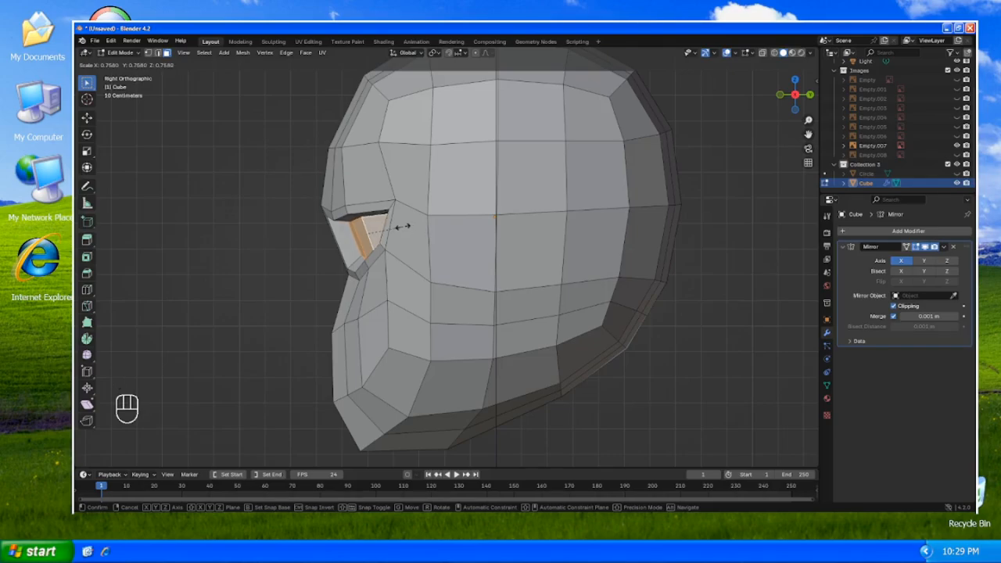
{"action": "left_click", "coordinate": [404, 231]}
{"action": "key", "text": "g"}
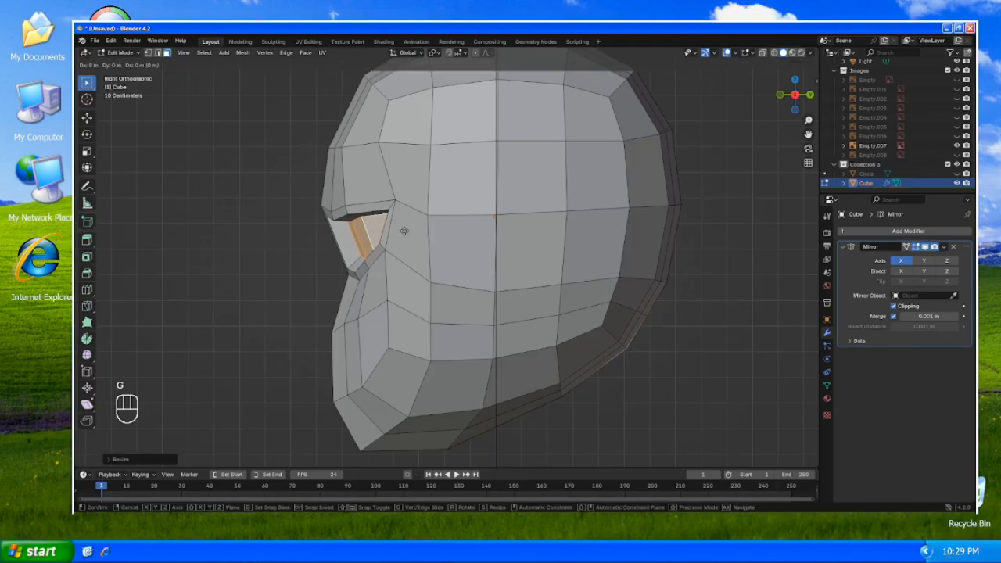
{"action": "key", "text": "y"}
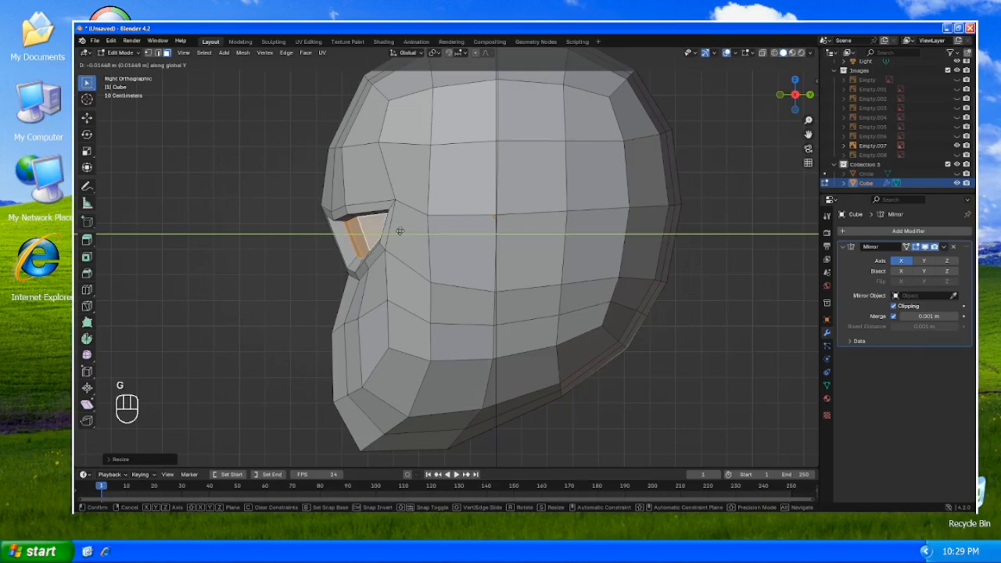
{"action": "left_click", "coordinate": [400, 231]}
{"action": "middle_click_drag", "start_coordinate": [399, 231], "coordinate": [453, 231]}
- In front view, lower the short edge between the centre line and the socket's inner upper corner by slightly over 0.02 m
{"action": "key", "text": "KP_1"}
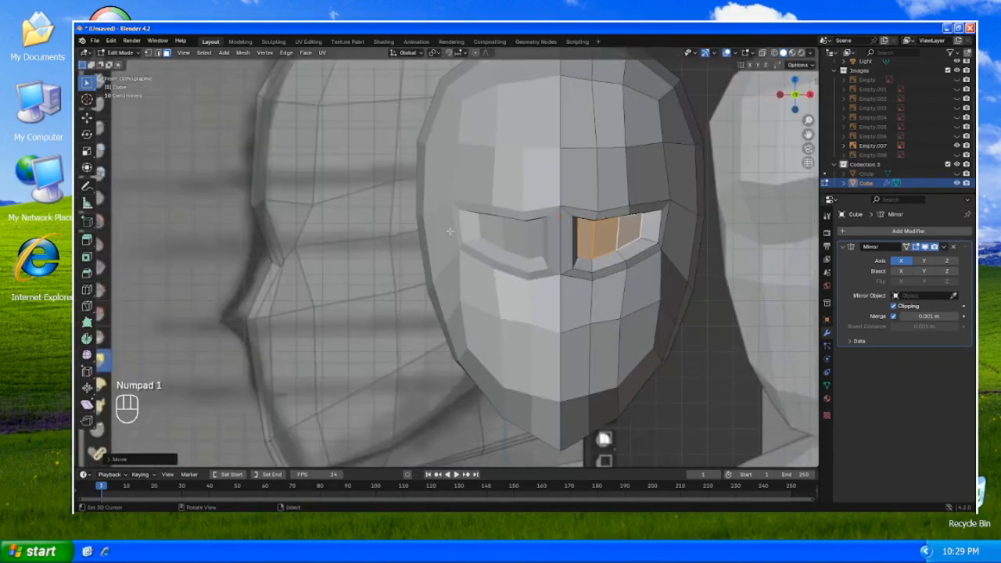
{"action": "key", "text": "2"}
{"action": "left_click", "coordinate": [565, 216]}
{"action": "key", "text": "g"}
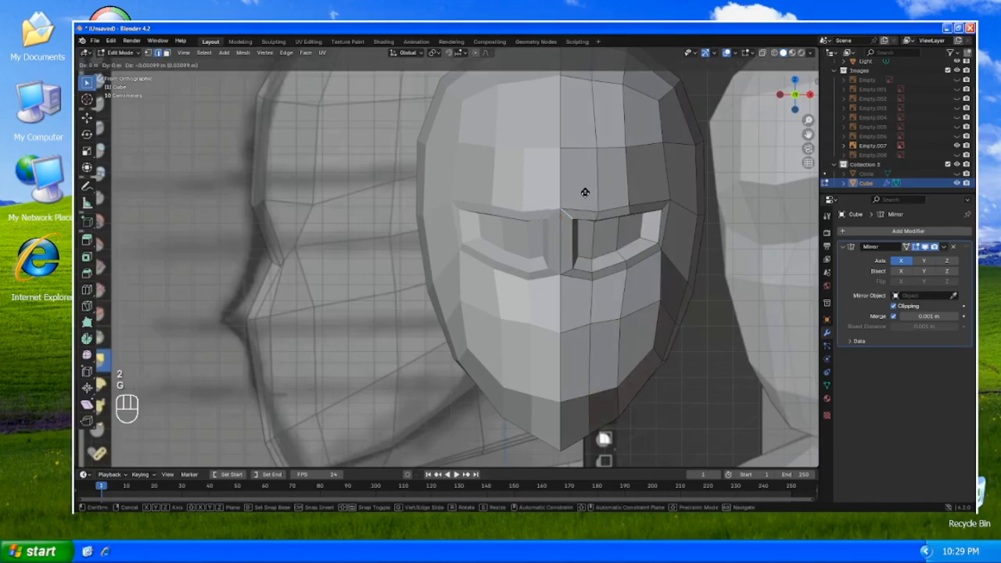
{"action": "left_click", "coordinate": [588, 205]}
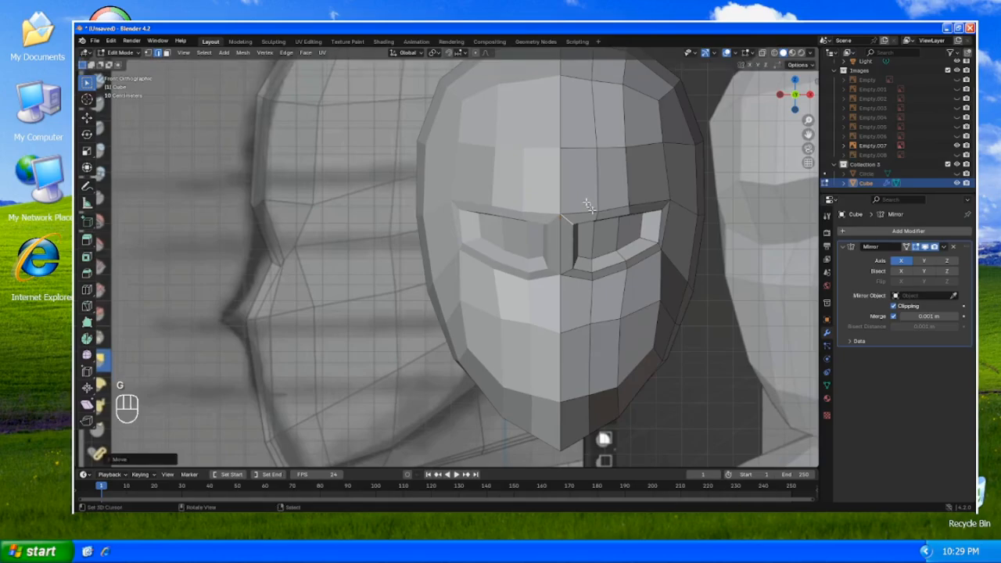
{"action": "key", "text": "g"}
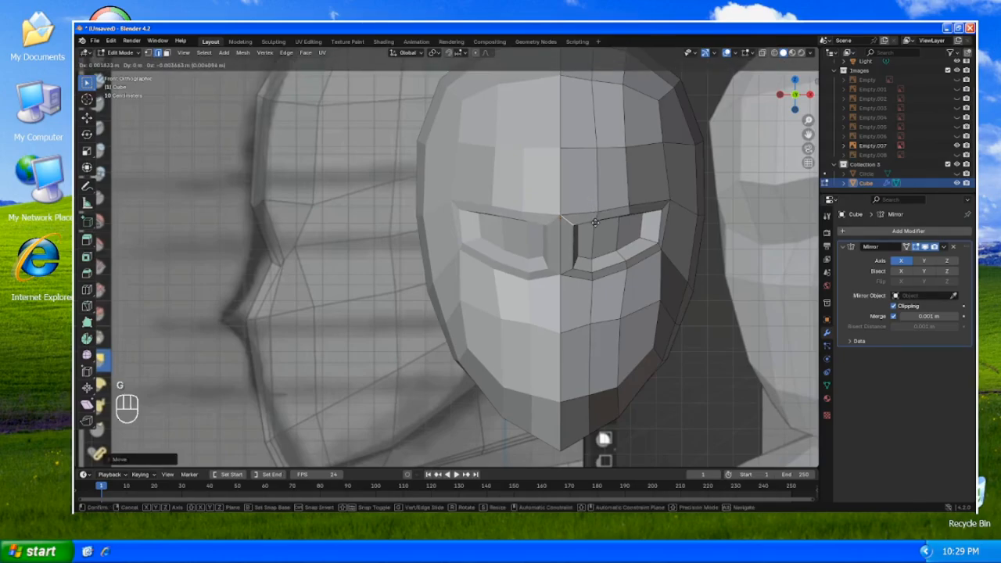
{"action": "left_click", "coordinate": [595, 225]}
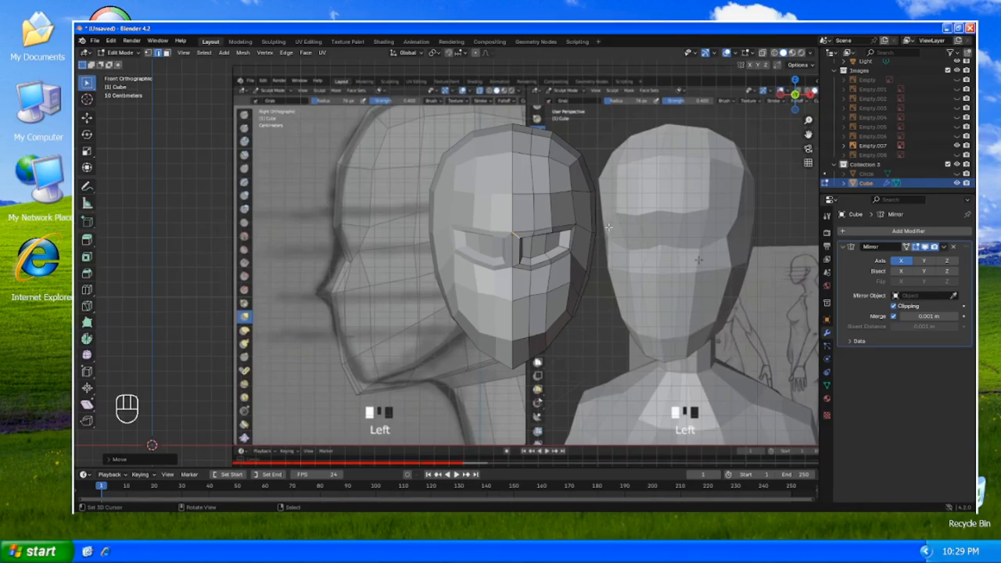
- Select the three recessed eye-socket faces, expand the selection to the socket's side walls, and try shifting them outward
{"action": "key", "text": "3"}
{"action": "left_click", "coordinate": [527, 250], "text": "shift"}
{"action": "left_click", "coordinate": [551, 244], "text": "shift"}
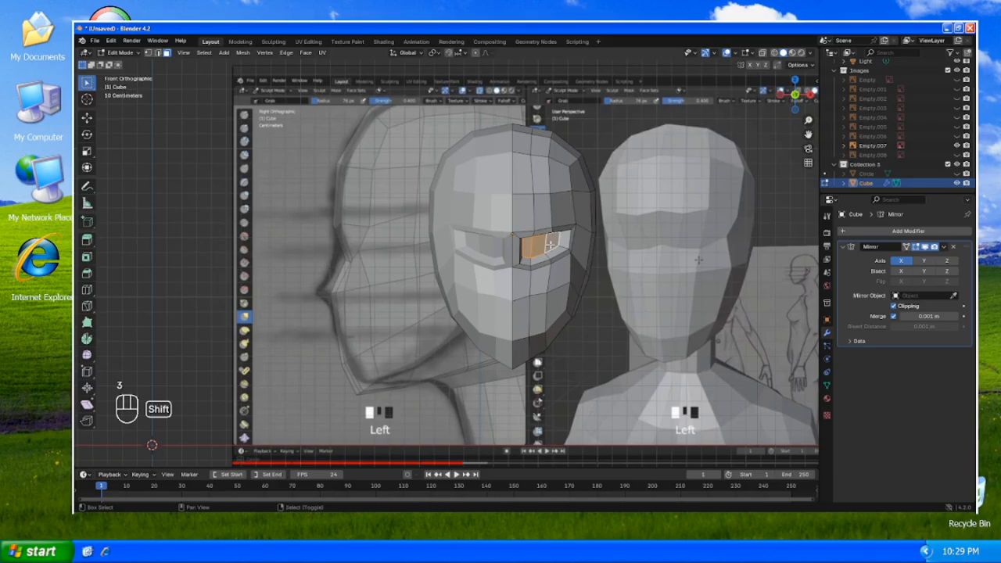
{"action": "key", "text": "g"}
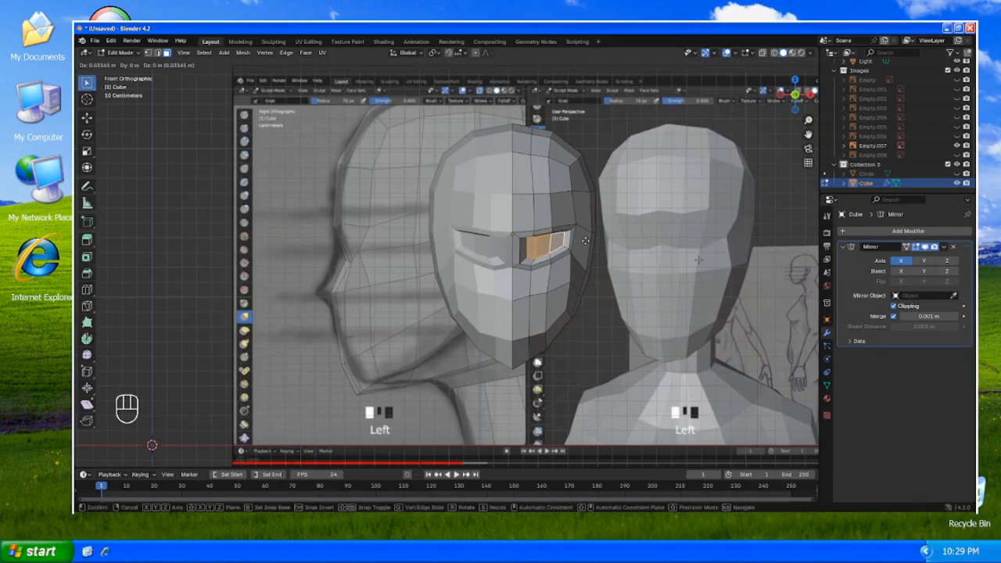
{"action": "right_click", "coordinate": [584, 240]}
{"action": "key", "text": "ctrl+KP_Add"}
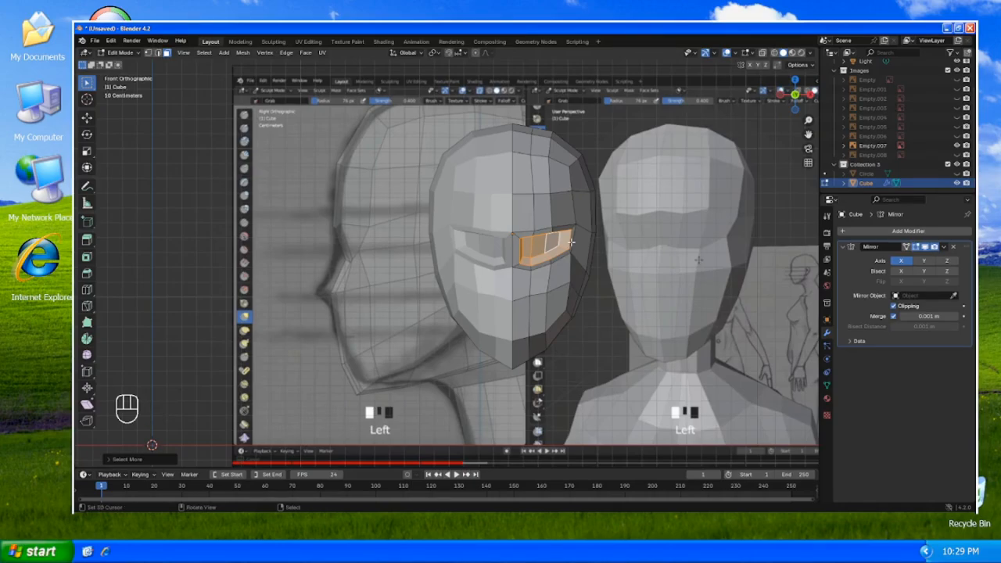
{"action": "key", "text": "g"}
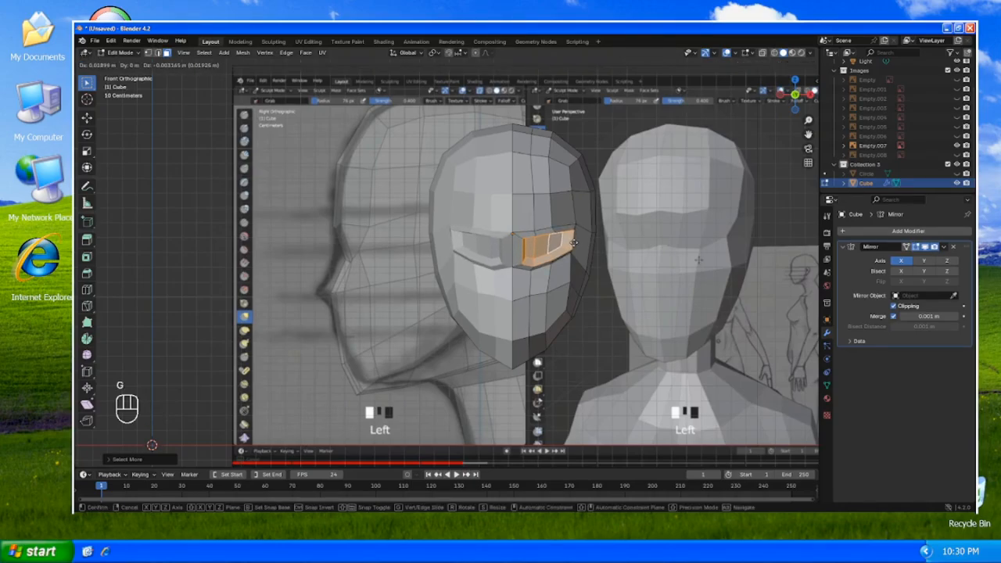
{"action": "left_click", "coordinate": [571, 244]}
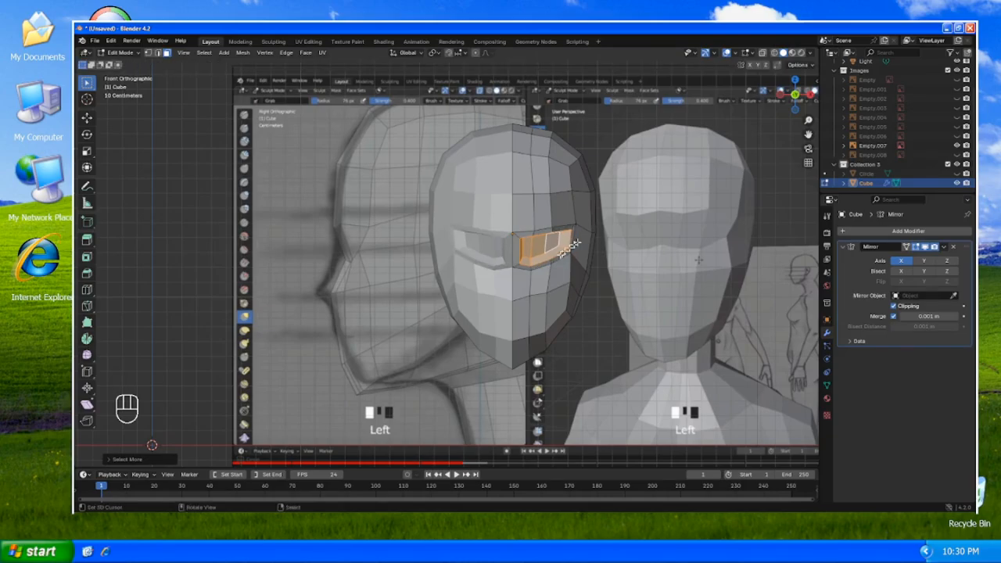
- Expand the selection to the outer ring around the eye socket and move it about 0.02 m outward along X
{"action": "key", "text": "ctrl+KP_Add"}
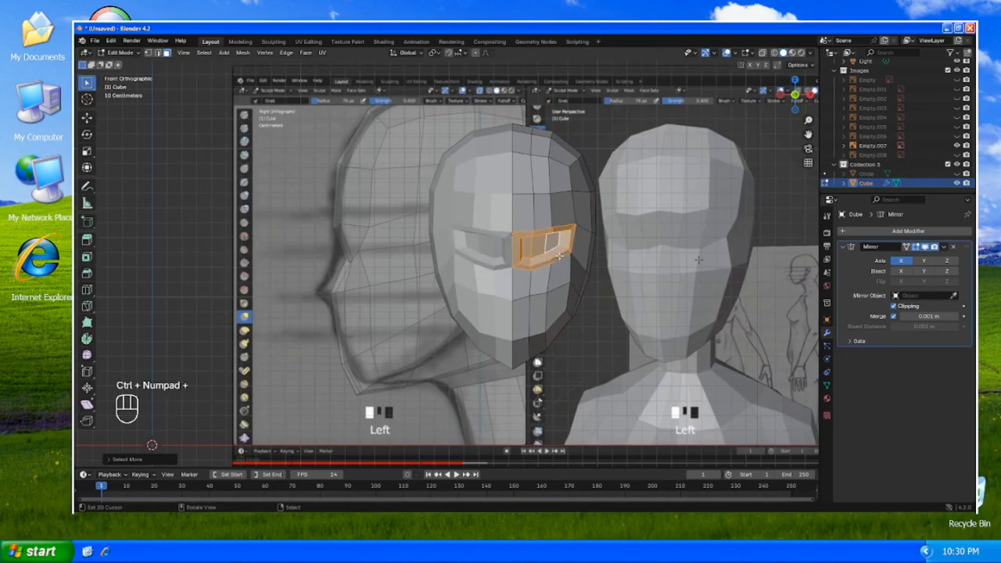
{"action": "key", "text": "g"}
{"action": "key", "text": "y"}
{"action": "key", "text": "x"}
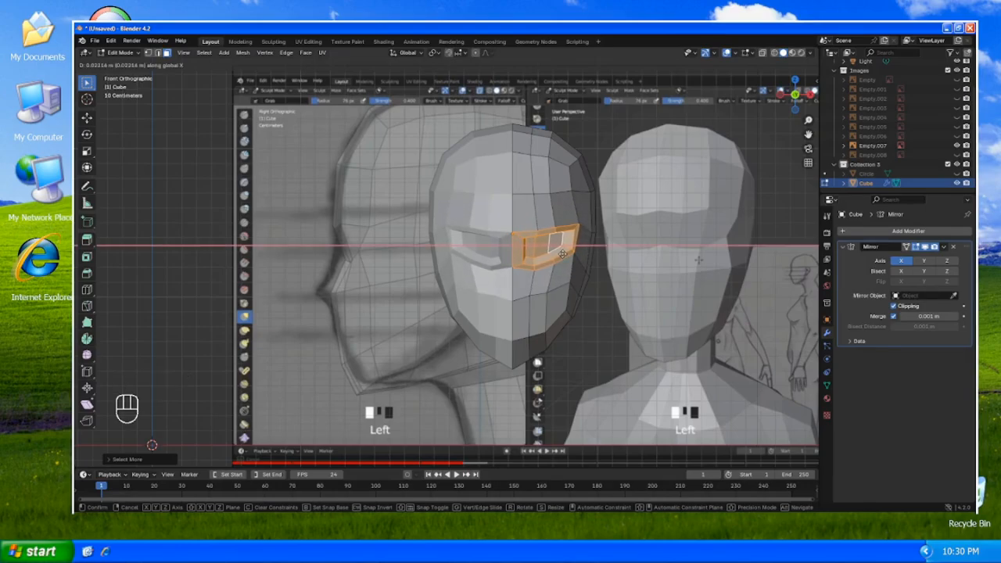
{"action": "left_click", "coordinate": [560, 259]}
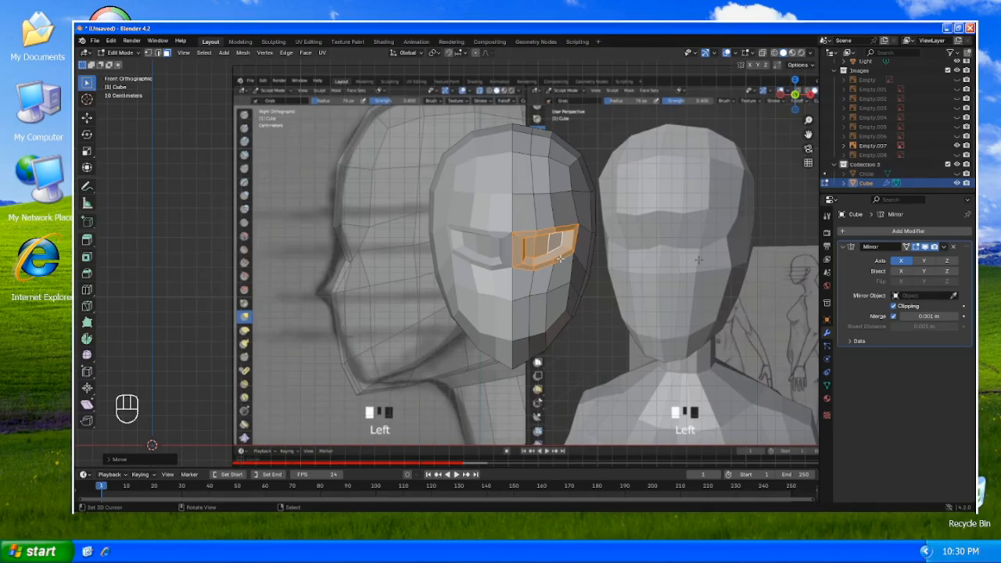
- Select the inner vertical edge of the recessed eye socket and nudge it about 0.014 m toward the centre line and slightly upward
{"action": "key", "text": "2"}
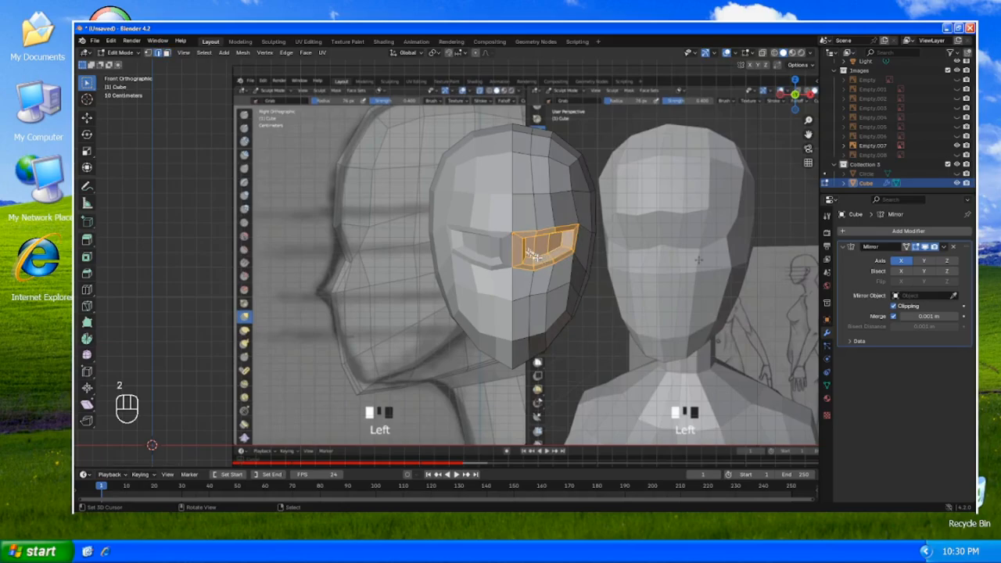
{"action": "left_click", "coordinate": [523, 247]}
{"action": "key", "text": "g"}
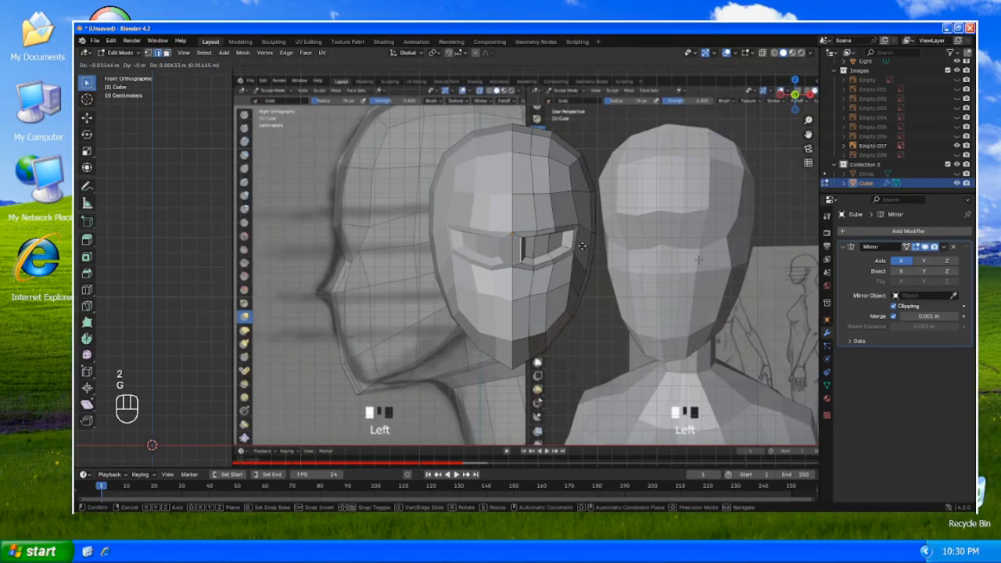
{"action": "left_click", "coordinate": [582, 246]}
{"action": "key", "text": "g"}
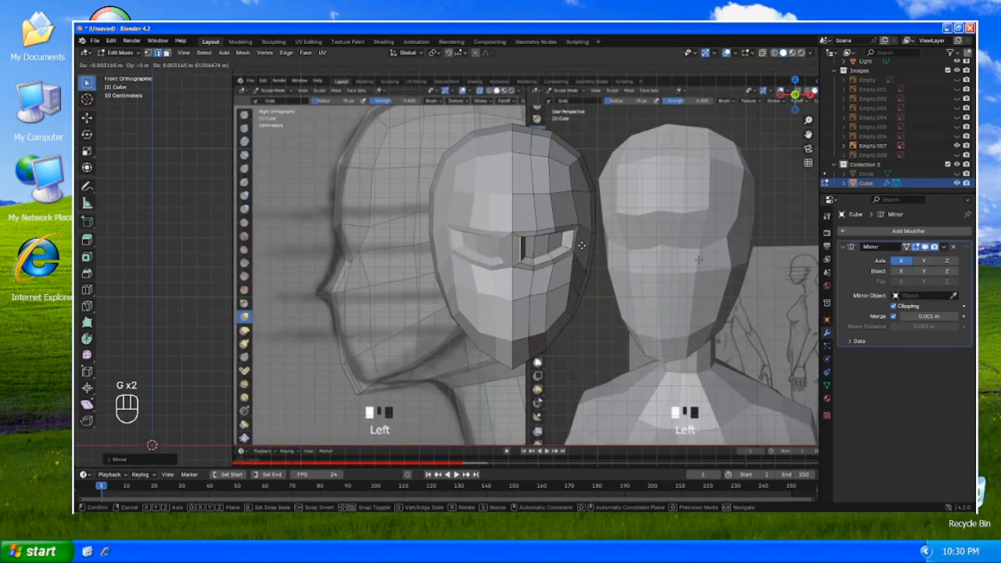
{"action": "left_click", "coordinate": [582, 247]}
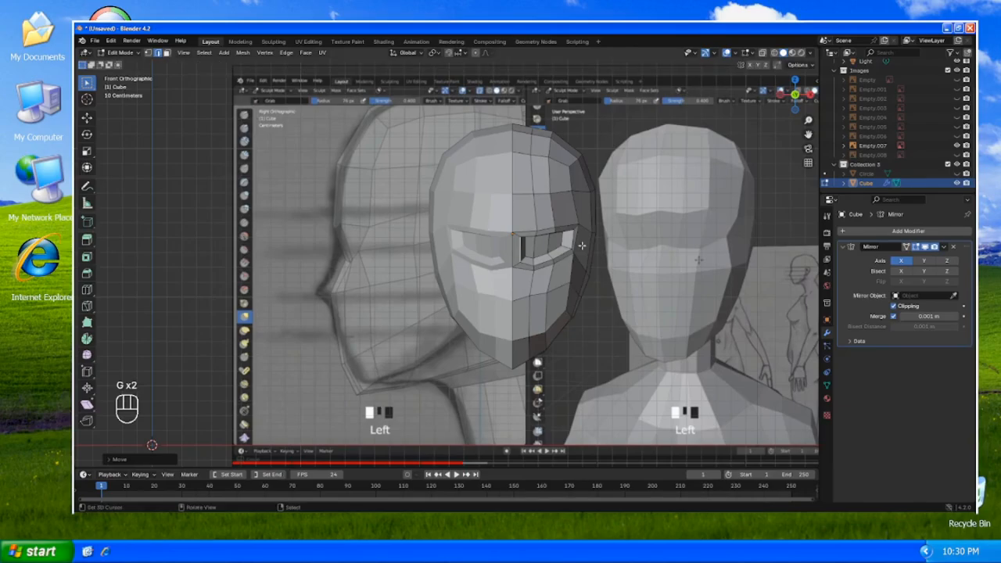
- Leave mesh editing, unhide the Circle body object, and place the head just above the body's neck in front view
{"action": "middle_click_drag", "start_coordinate": [582, 246], "coordinate": [590, 245]}
{"action": "middle_click_drag", "start_coordinate": [511, 260], "coordinate": [482, 271]}
{"action": "key", "text": "KP_1"}
{"action": "key", "text": "Tab"}
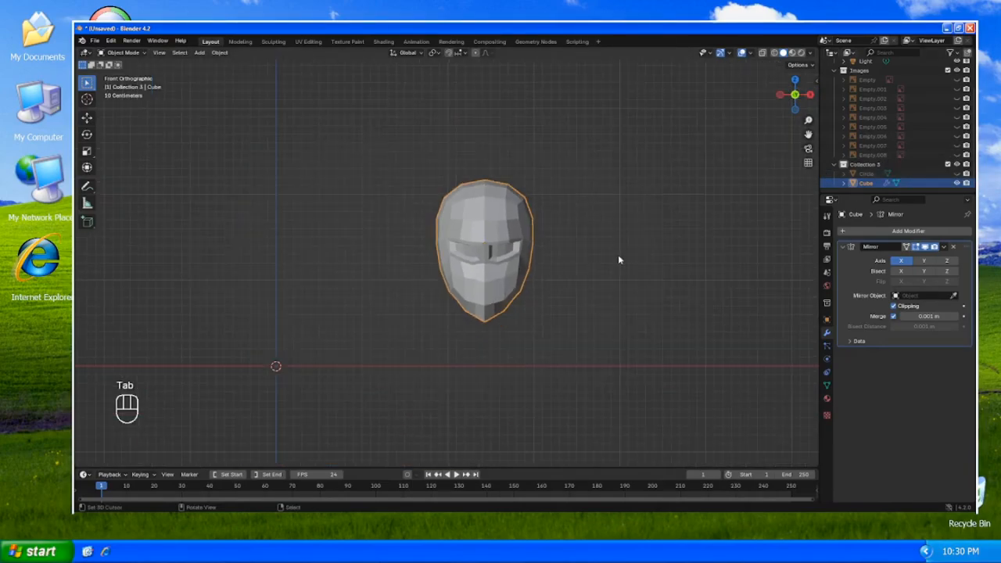
{"action": "left_click", "coordinate": [956, 173]}
{"action": "key", "text": "g"}
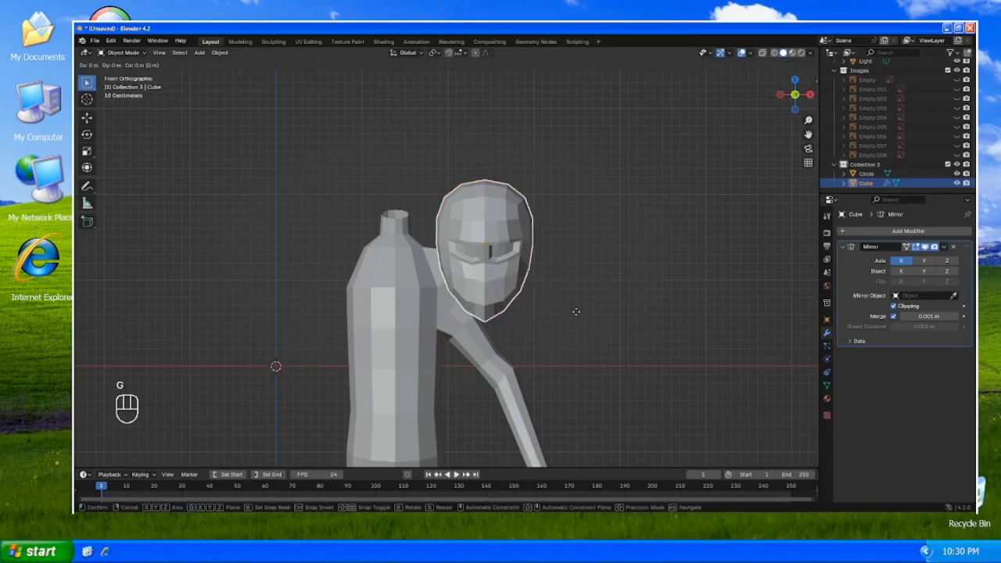
{"action": "left_click", "coordinate": [493, 215]}
{"action": "key", "text": "KP_3"}
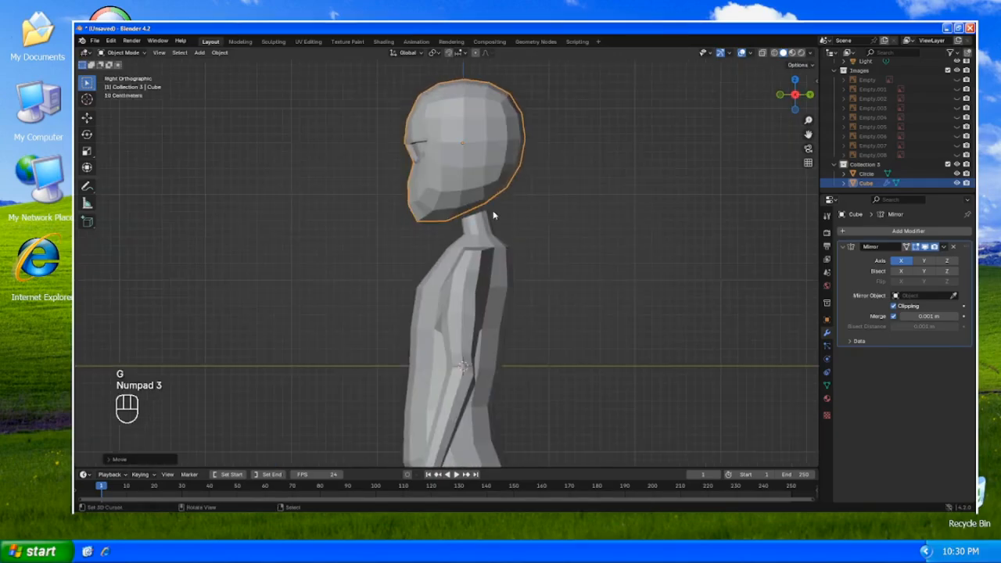
- Delete the four faces on the lower back of the head half to open it where the neck attaches
{"action": "key", "text": "Tab"}
{"action": "middle_click_drag", "start_coordinate": [494, 215], "coordinate": [387, 187]}
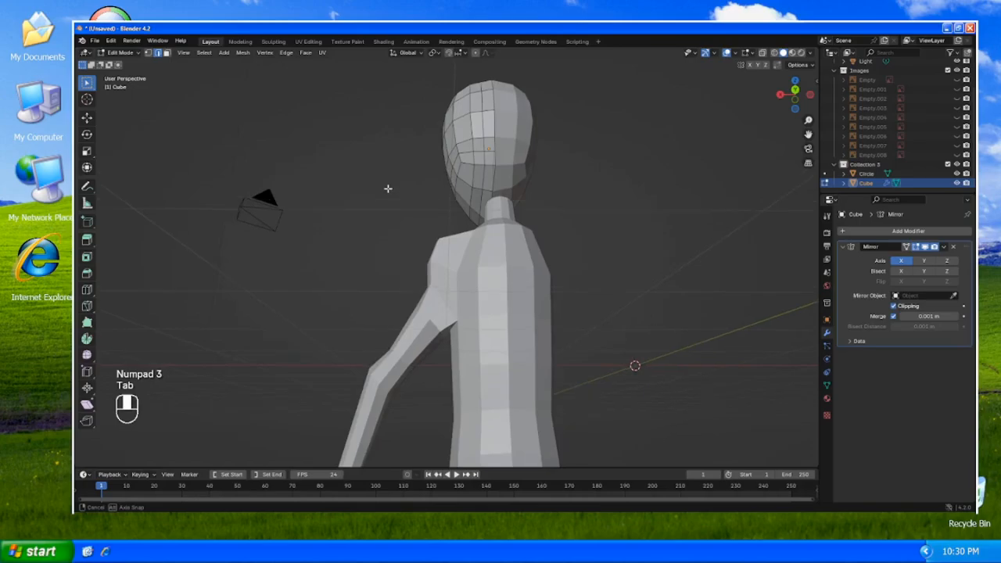
{"action": "scroll", "coordinate": [577, 219], "scroll_direction": "up", "scroll_amount": 4}
{"action": "middle_click_drag", "start_coordinate": [554, 182], "coordinate": [560, 273], "text": "shift"}
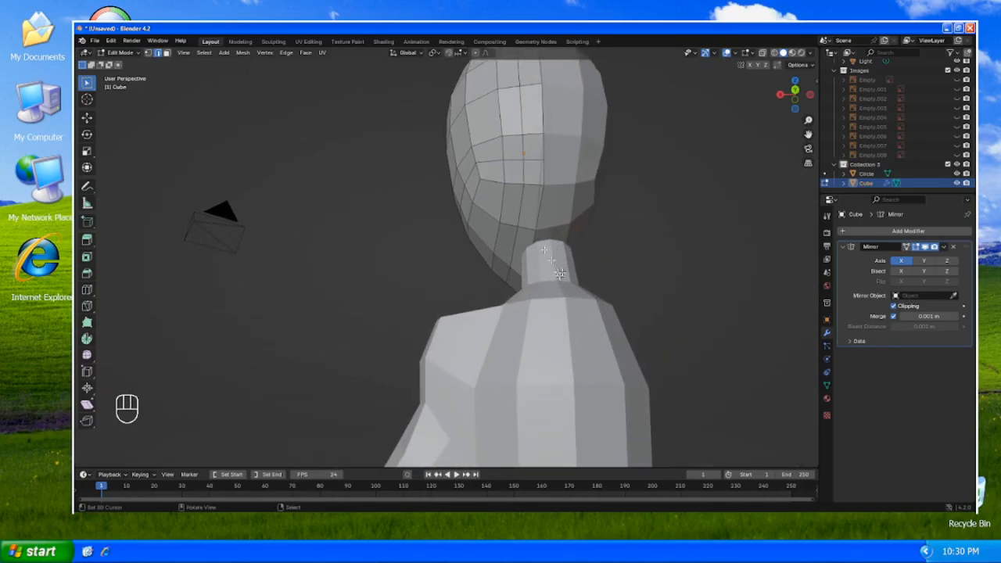
{"action": "key", "text": "3"}
{"action": "left_click", "coordinate": [522, 237]}
{"action": "left_click", "coordinate": [511, 234], "text": "shift"}
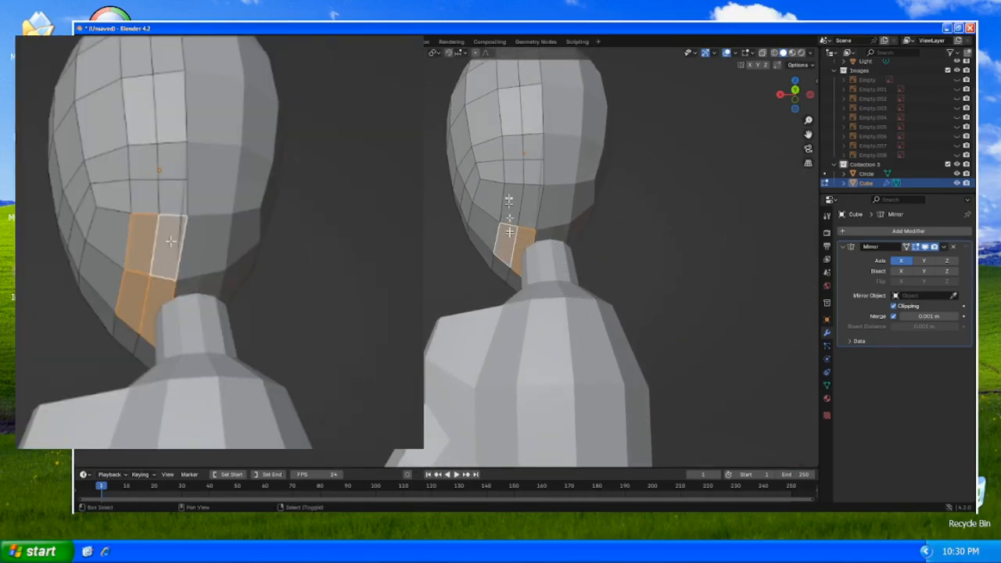
{"action": "left_click", "coordinate": [512, 198], "text": "shift"}
{"action": "left_click", "coordinate": [530, 202], "text": "shift"}
{"action": "key", "text": "x"}
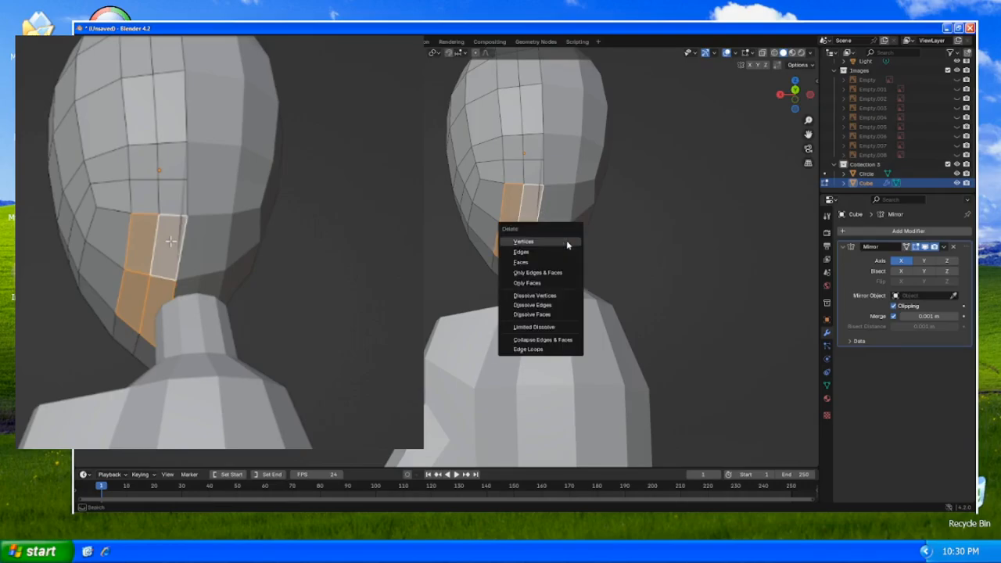
{"action": "left_click", "coordinate": [568, 262]}
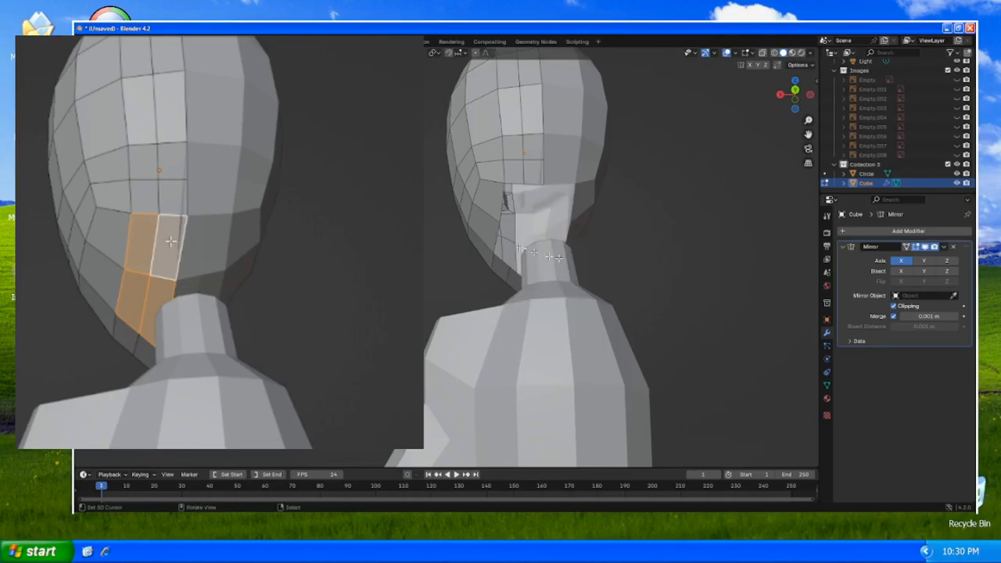
- Enable the Statistics overlay and select the head's opening loop, followed by the body's neck loop, to compare their vertex counts
{"action": "middle_click_drag", "start_coordinate": [510, 234], "coordinate": [596, 215]}
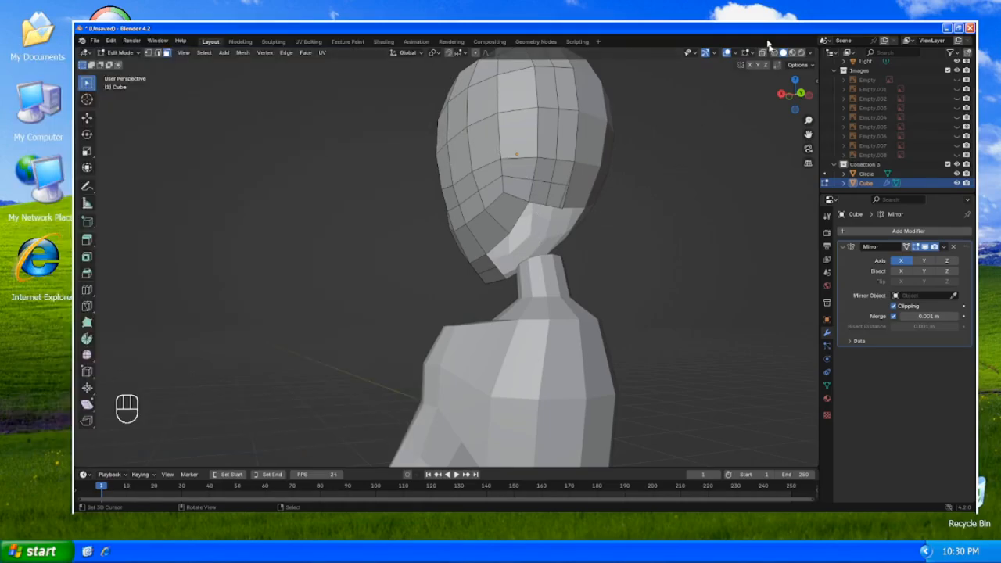
{"action": "left_click", "coordinate": [736, 52]}
{"action": "left_click", "coordinate": [686, 129]}
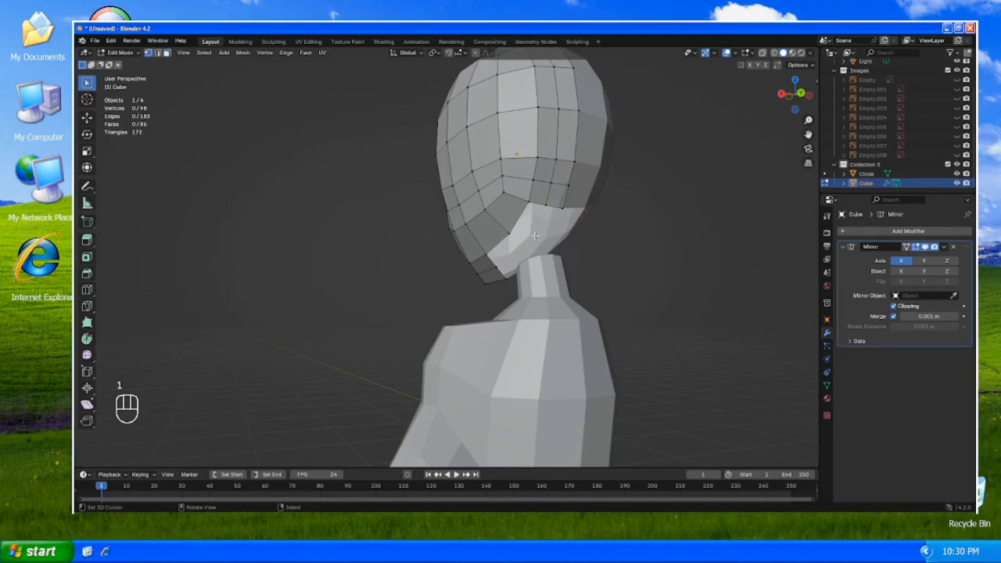
{"action": "left_click", "coordinate": [532, 201], "text": "alt"}
{"action": "key", "text": "Tab"}
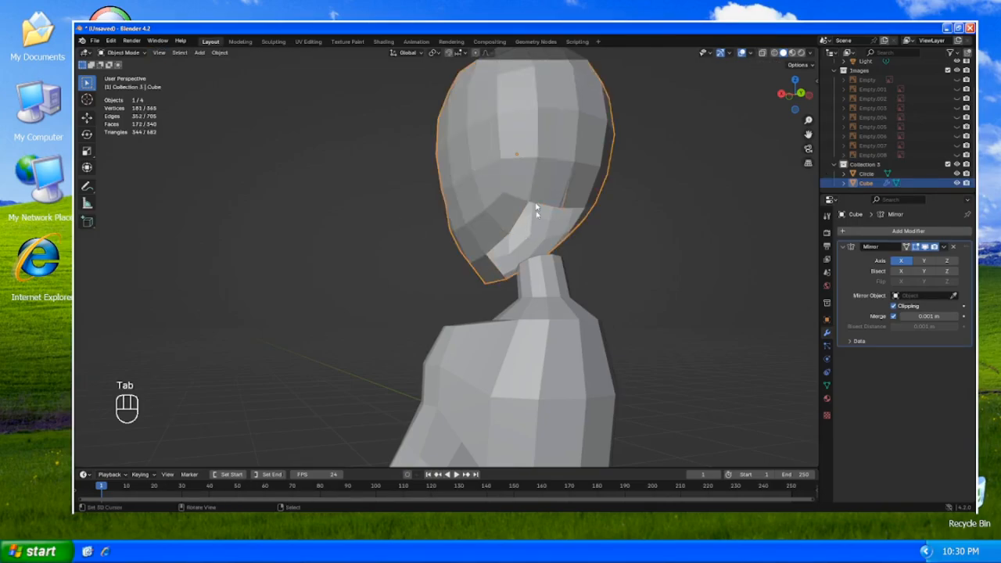
{"action": "left_click", "coordinate": [540, 266]}
{"action": "key", "text": "Tab"}
{"action": "middle_click_drag", "start_coordinate": [540, 266], "coordinate": [508, 304]}
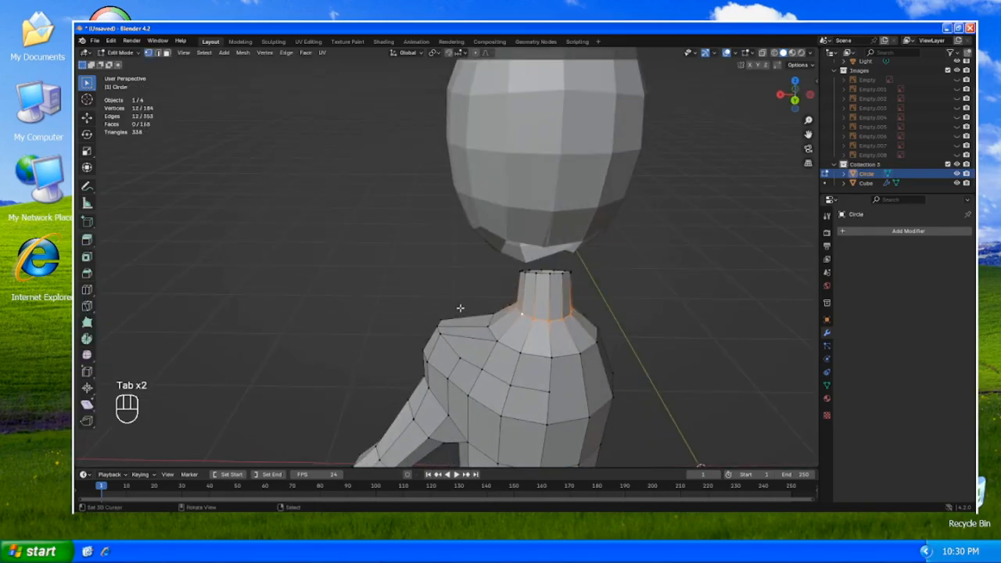
- In front wireframe view, box-select the armless half of the body up to the centre line and delete its vertices
{"action": "key", "text": "KP_1"}
{"action": "scroll", "coordinate": [461, 307], "scroll_direction": "down", "scroll_amount": 4}
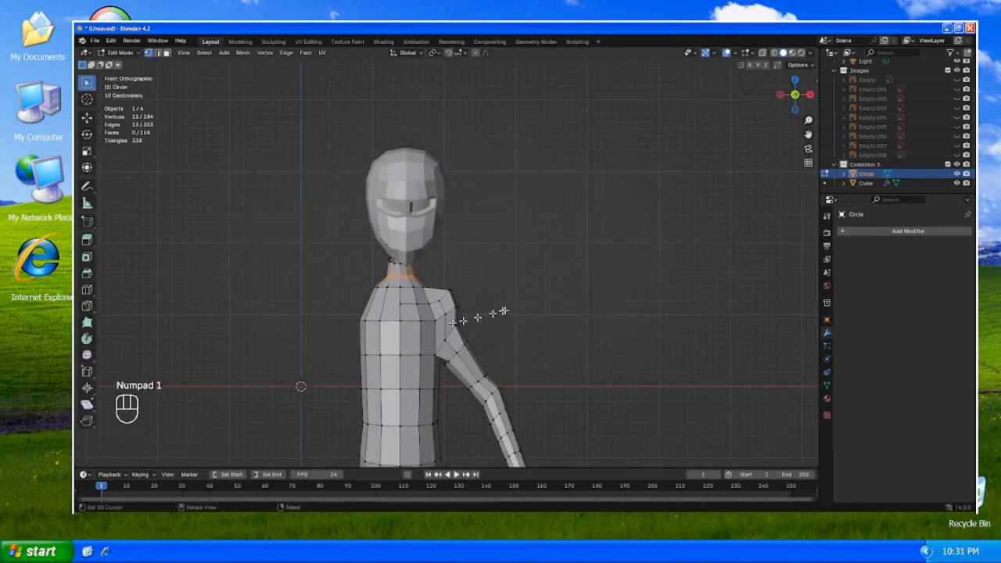
{"action": "key", "text": "alt+a"}
{"action": "key", "text": "shift+z"}
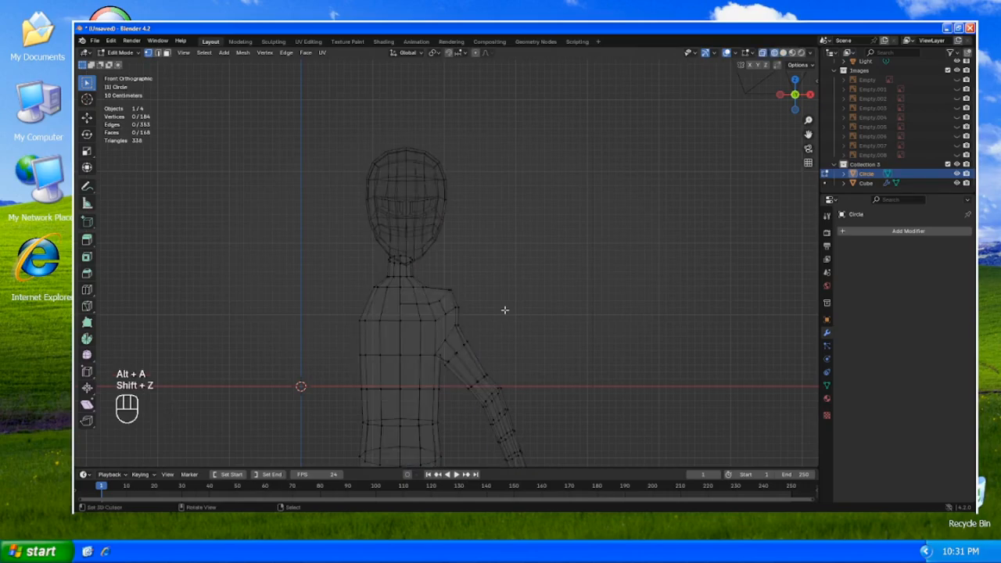
{"action": "middle_click_drag", "start_coordinate": [504, 310], "coordinate": [597, 211], "text": "shift"}
{"action": "key", "text": "b"}
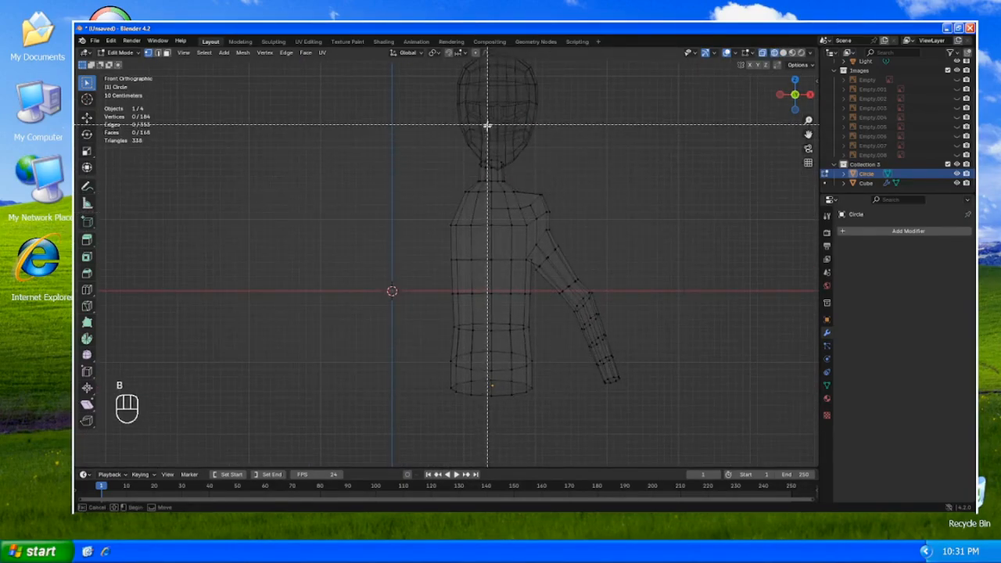
{"action": "left_click_drag", "start_coordinate": [487, 122], "coordinate": [440, 400]}
{"action": "key", "text": "x"}
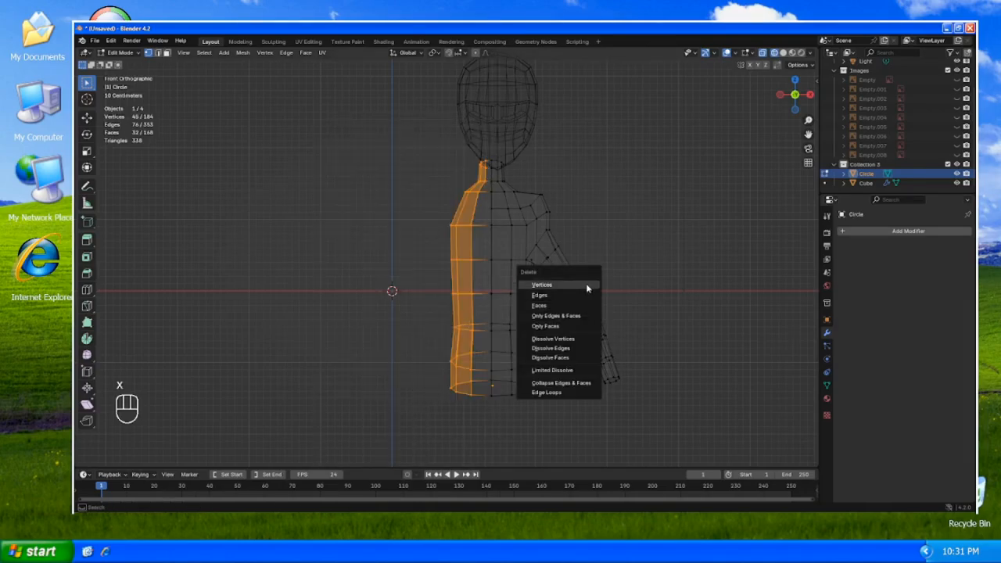
{"action": "left_click", "coordinate": [588, 286]}
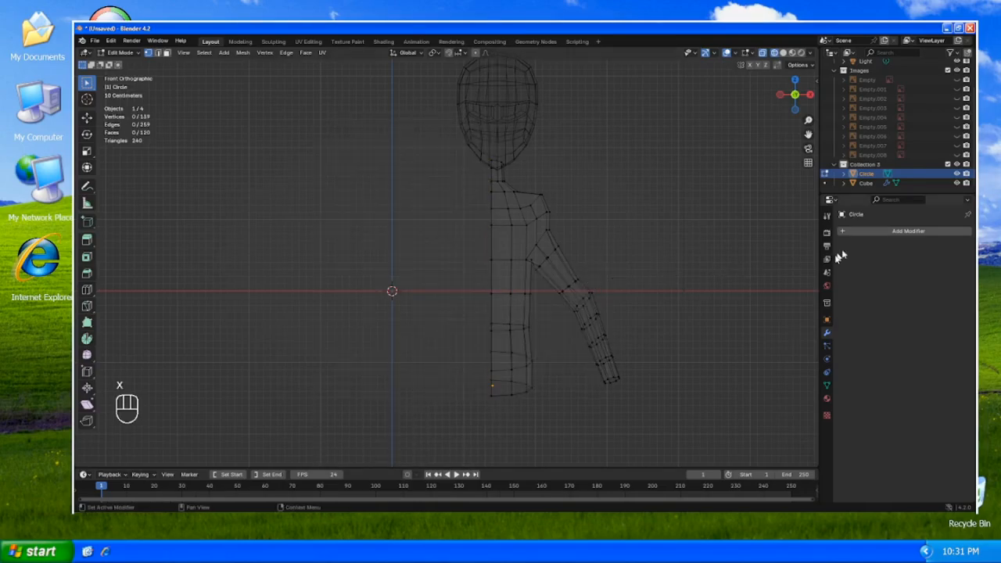
- Add a Mirror modifier on the X axis to the body and enable Clipping
{"action": "left_click", "coordinate": [874, 234]}
{"action": "left_click", "coordinate": [873, 236]}
{"action": "left_click", "coordinate": [873, 248]}
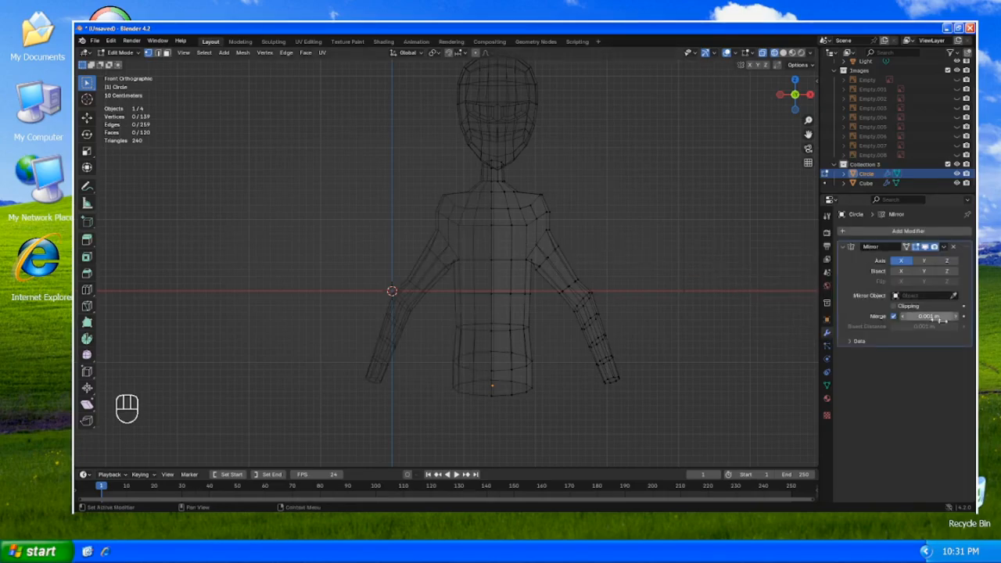
{"action": "left_click", "coordinate": [894, 305]}
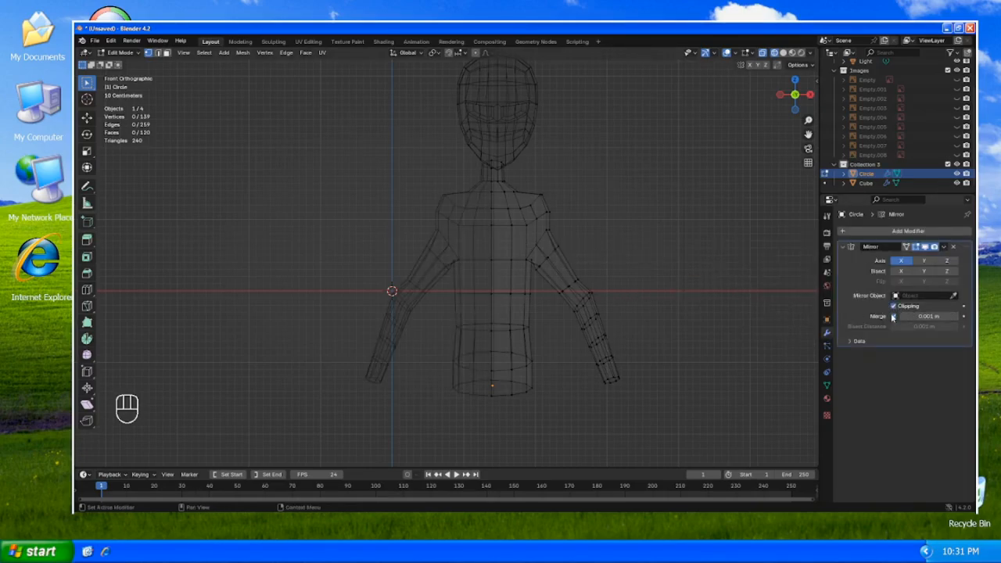
- Select the whole half body, offset it along X, and bring it back about 0.035 m so its open edges meet the mirror plane
{"action": "key", "text": "a"}
{"action": "key", "text": "g"}
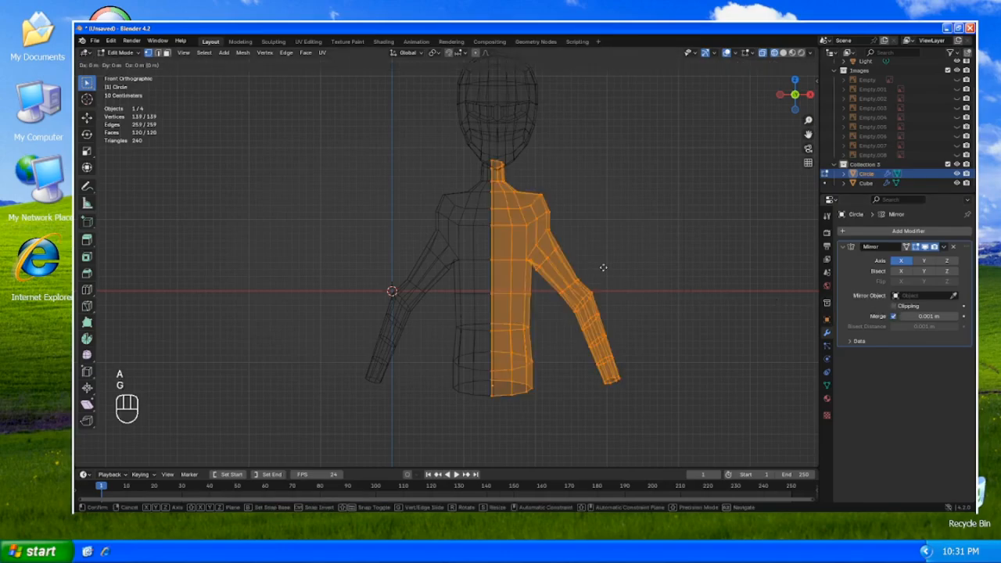
{"action": "key", "text": "x"}
{"action": "left_click", "coordinate": [606, 270]}
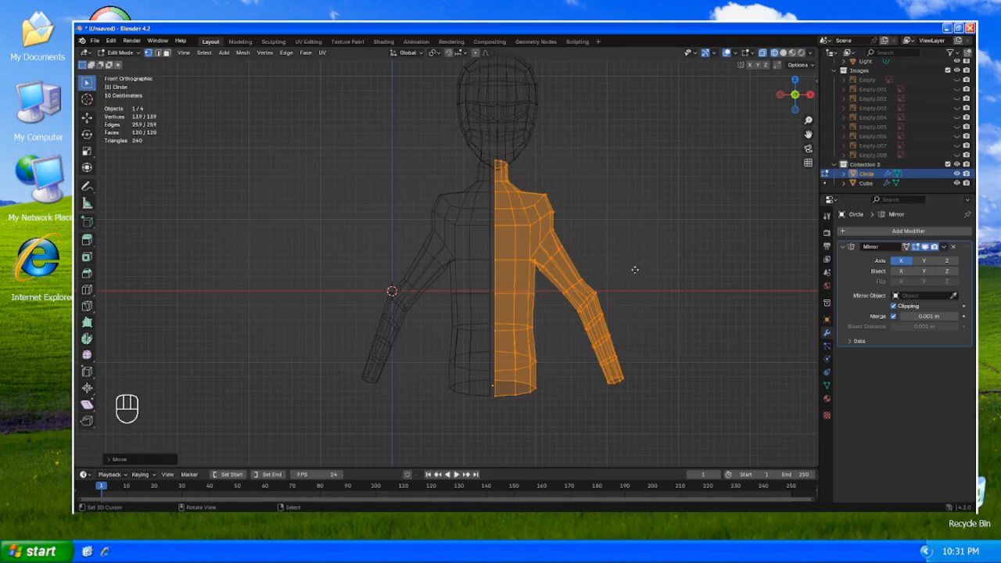
{"action": "key", "text": "g"}
{"action": "key", "text": "x"}
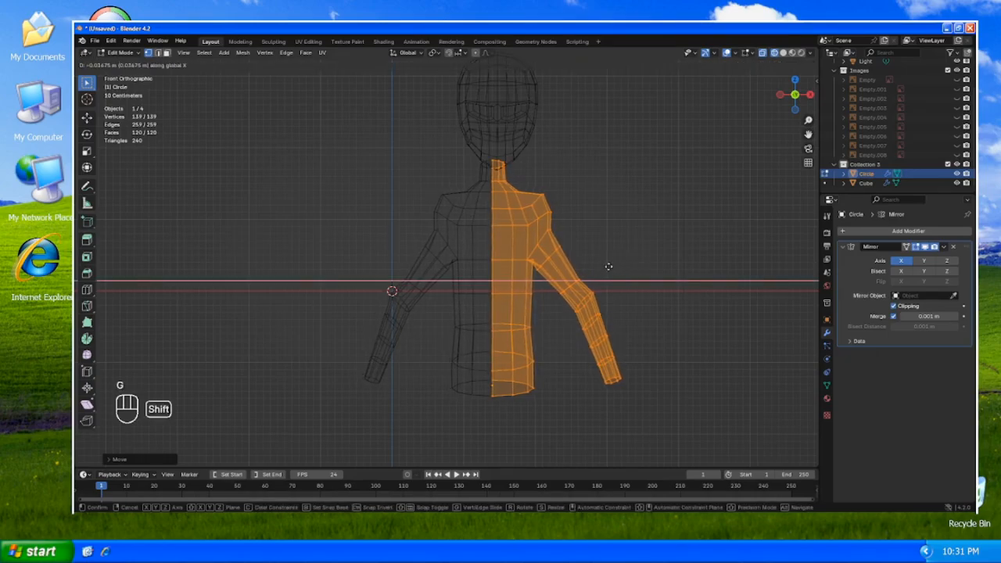
{"action": "left_click", "coordinate": [606, 266]}
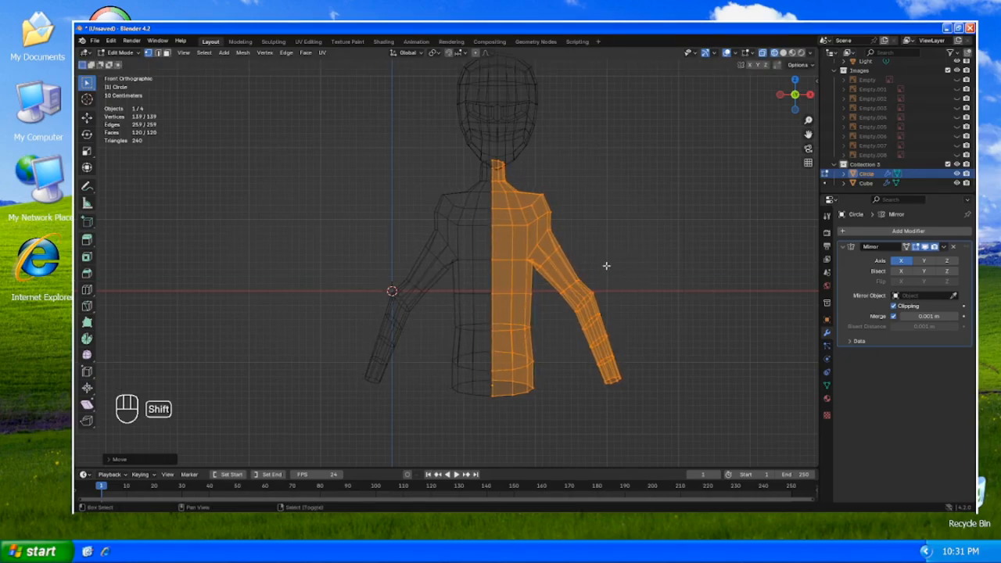
{"action": "key", "text": "Tab"}
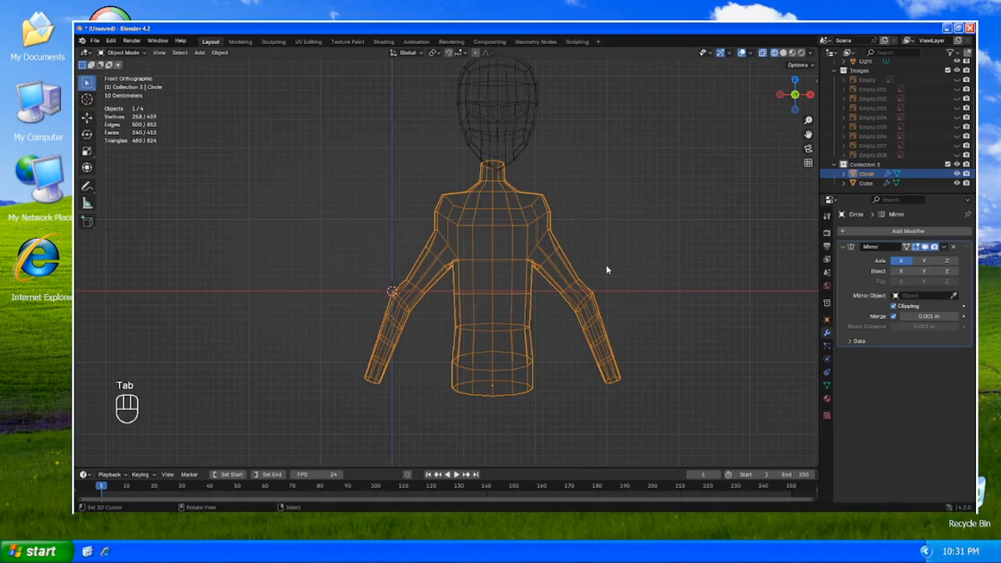
- Move the head about 0.08 m in the negative X direction to centre it over the mirrored body
{"action": "left_click", "coordinate": [494, 130]}
{"action": "key", "text": "g"}
{"action": "key", "text": "x"}
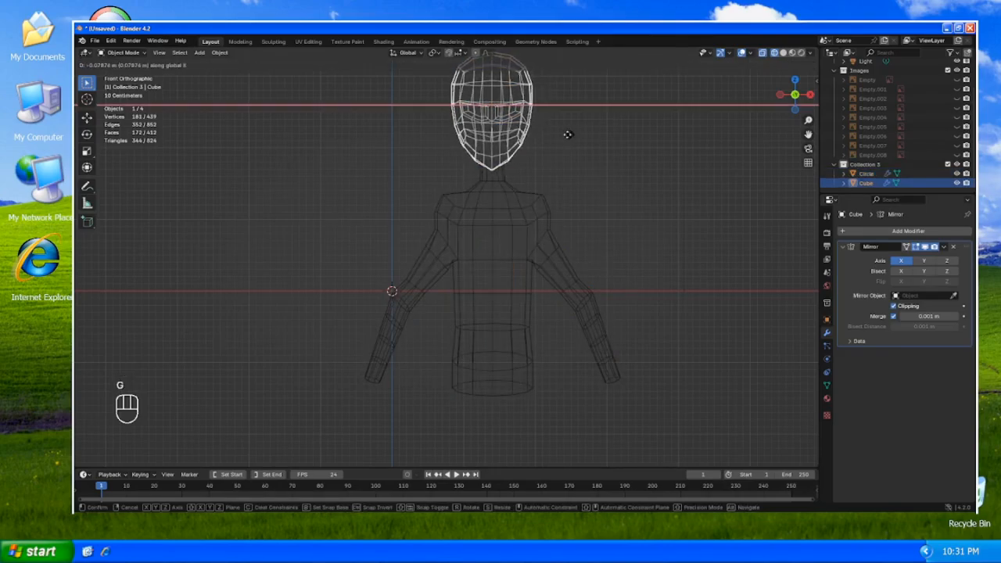
{"action": "left_click", "coordinate": [567, 133]}
- In right side view, scale the head to about 0.7 and lower it about 0.16 m along Z toward the neck
{"action": "key", "text": "KP_3"}
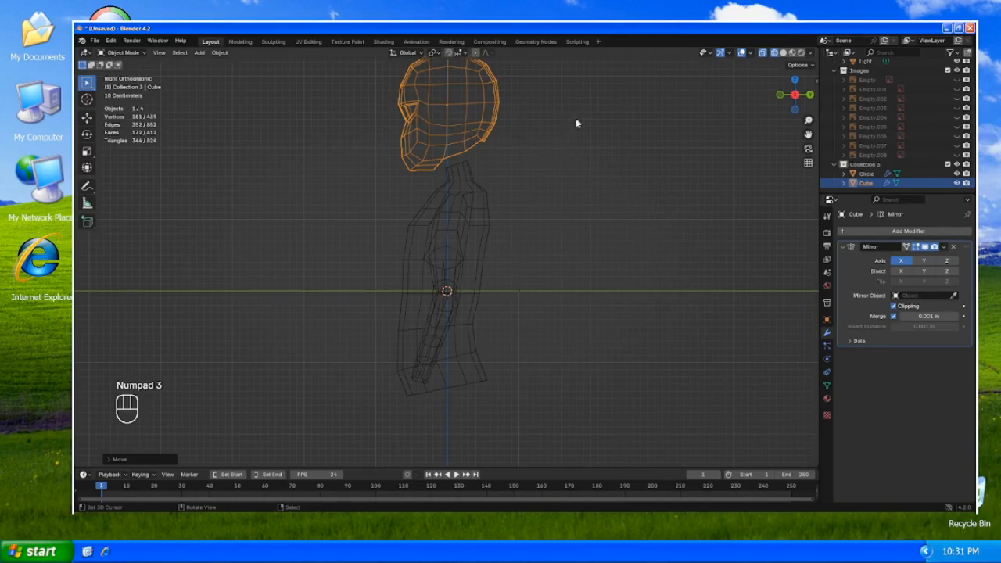
{"action": "key", "text": "s"}
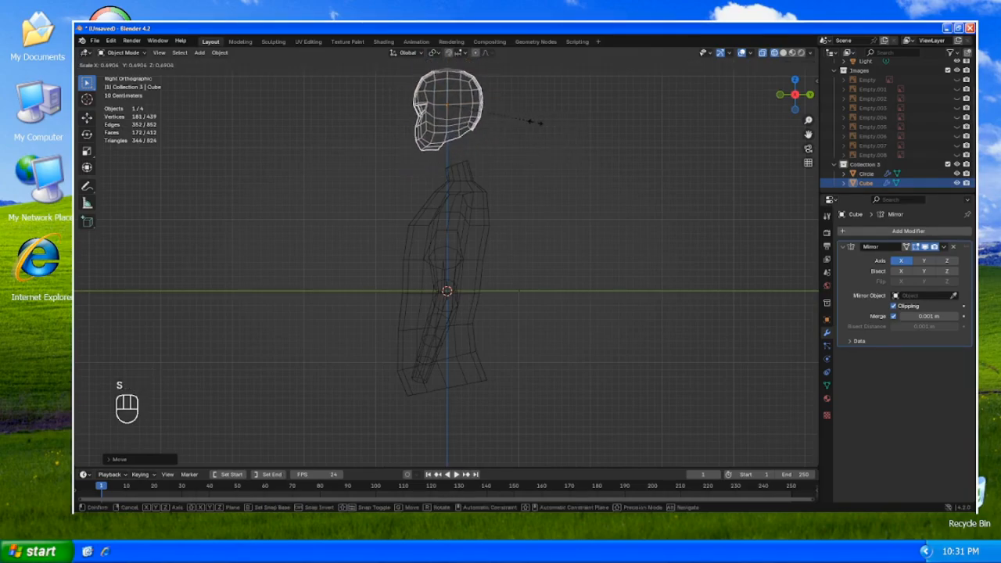
{"action": "left_click", "coordinate": [539, 123]}
{"action": "key", "text": "g"}
{"action": "key", "text": "z"}
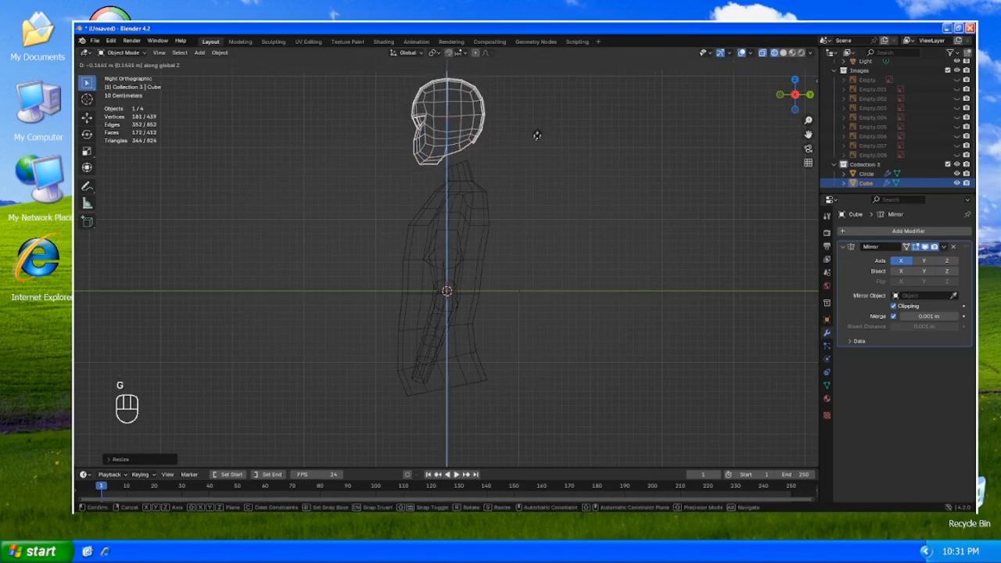
{"action": "left_click", "coordinate": [536, 135]}
- Return to solid shading, add the body to the selection as the active object, and join the head into it
{"action": "scroll", "coordinate": [437, 165], "scroll_direction": "up", "scroll_amount": 3}
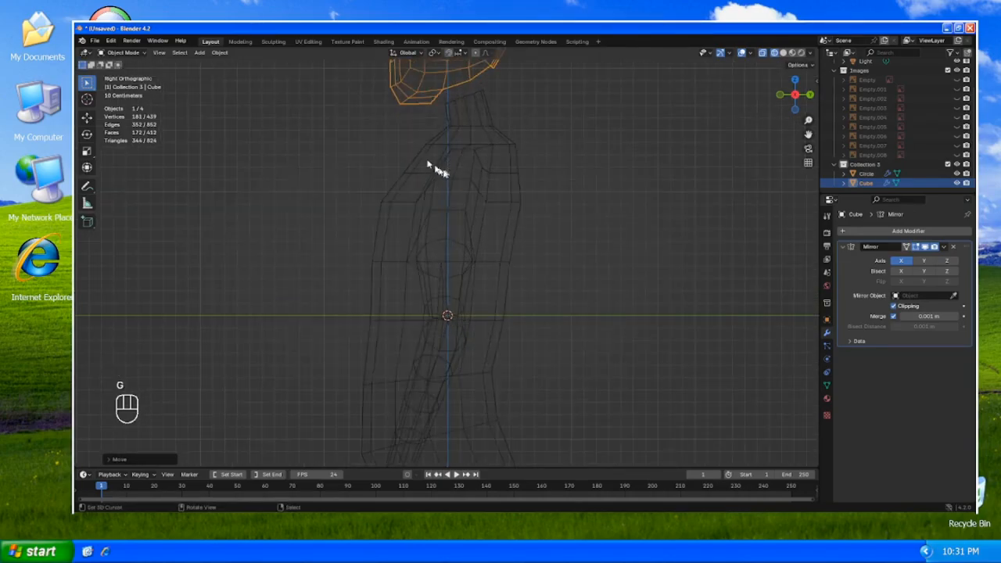
{"action": "key", "text": "shift+z"}
{"action": "left_click", "coordinate": [426, 162], "text": "ctrl"}
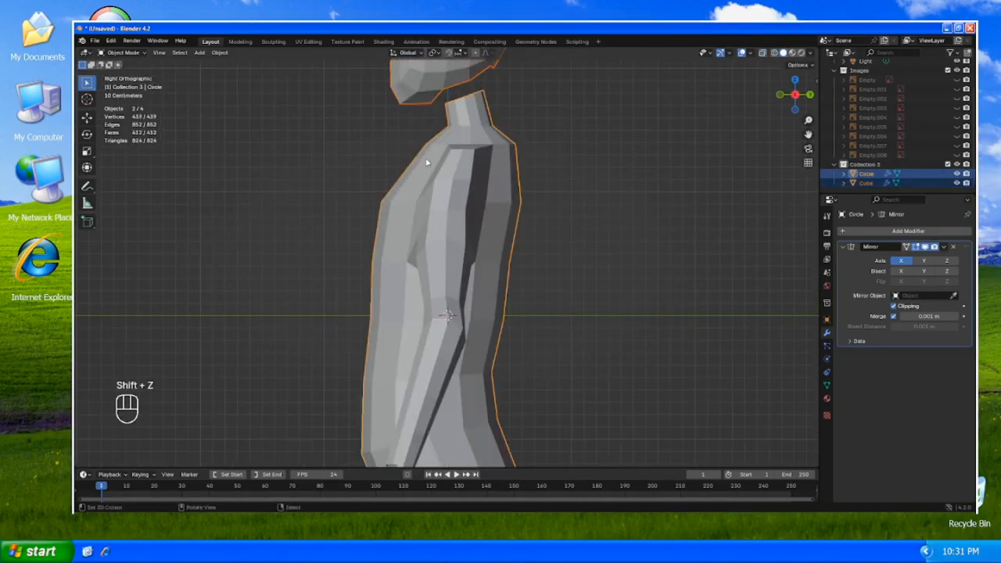
{"action": "key", "text": "ctrl+j"}
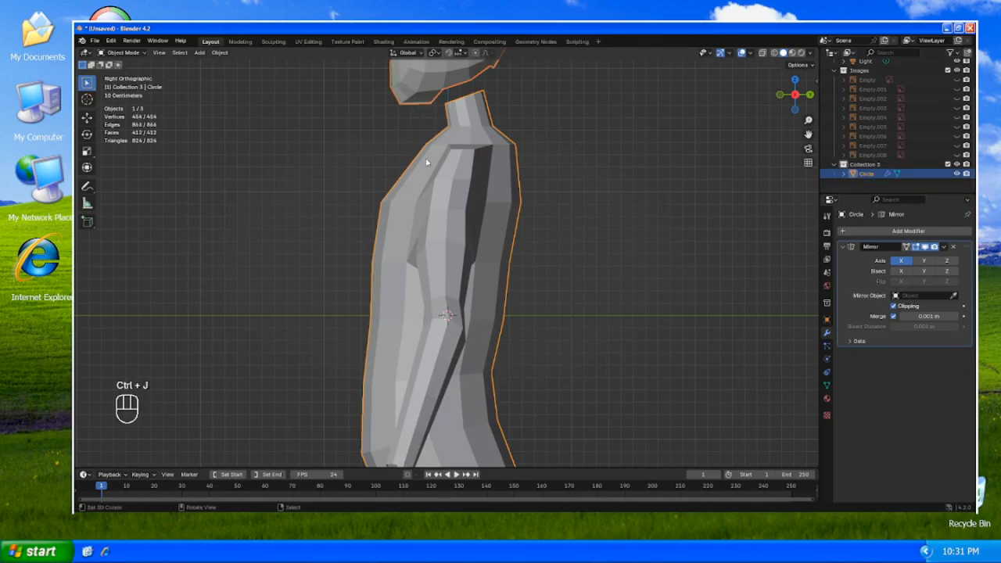
- In front view, undo the join so the head and body are separate objects again
{"action": "key", "text": "KP_1"}
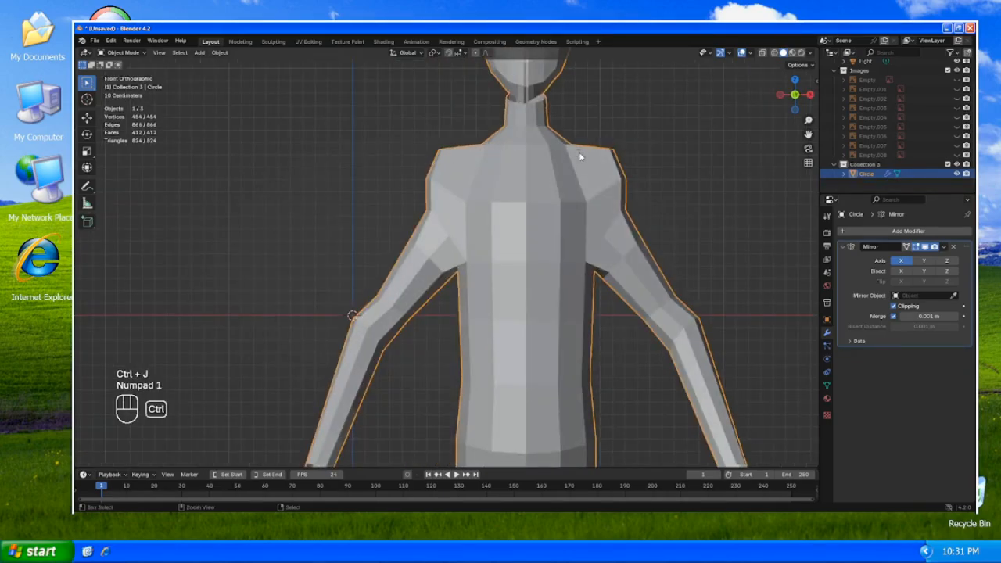
{"action": "key", "text": "ctrl+z"}
{"action": "middle_click_drag", "start_coordinate": [581, 156], "coordinate": [572, 233], "text": "shift"}
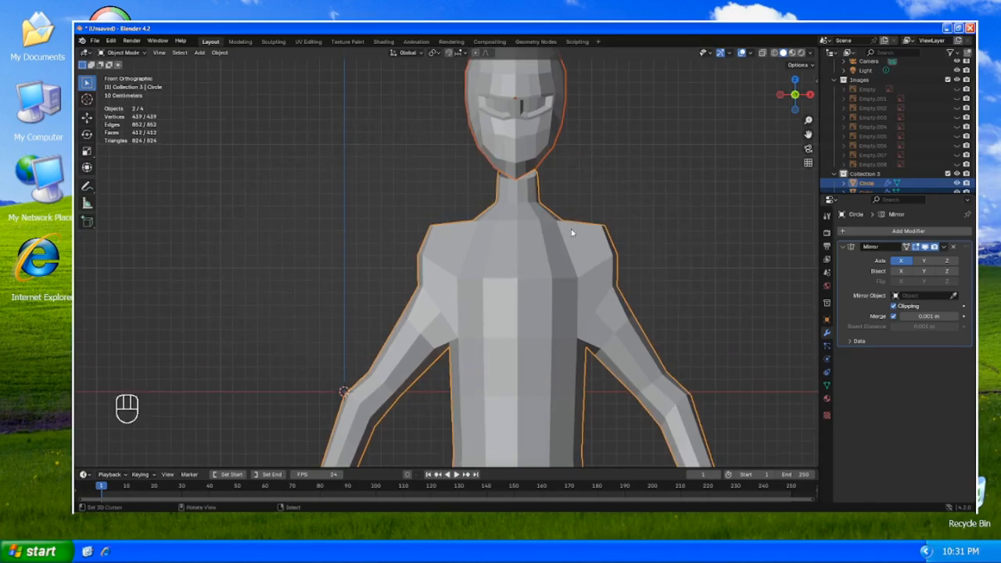
{"action": "key", "text": "g"}
{"action": "key", "text": "x"}
{"action": "right_click", "coordinate": [573, 228]}
- Move only the head about 0.016 m along X, and join it into the body with the body as active object
{"action": "left_click", "coordinate": [533, 133]}
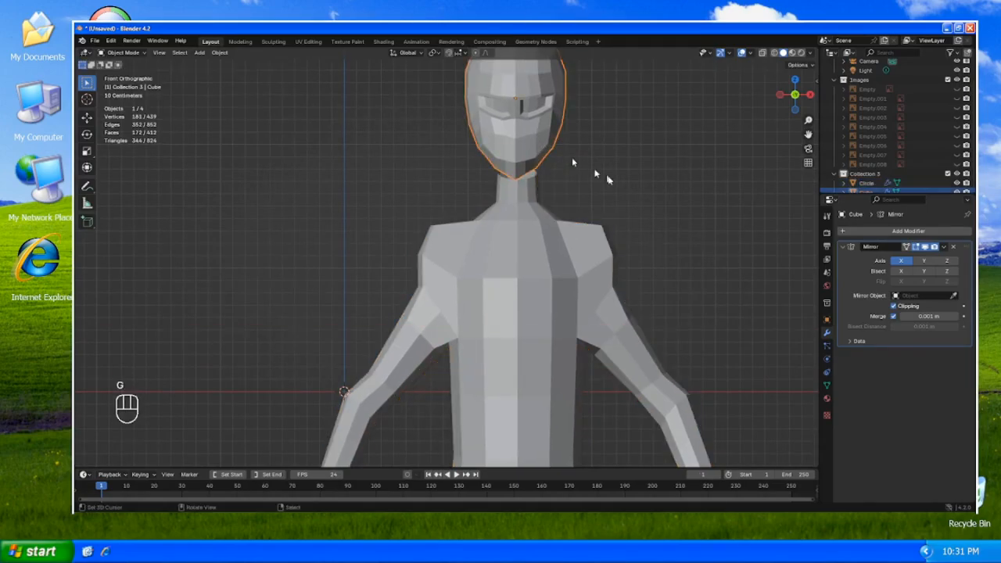
{"action": "key", "text": "g"}
{"action": "key", "text": "x"}
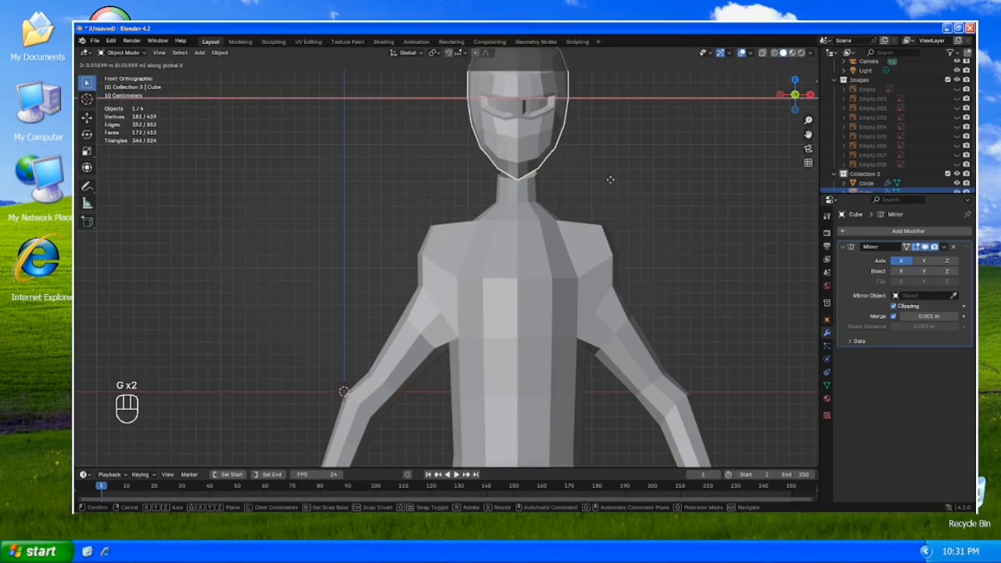
{"action": "left_click", "coordinate": [612, 184]}
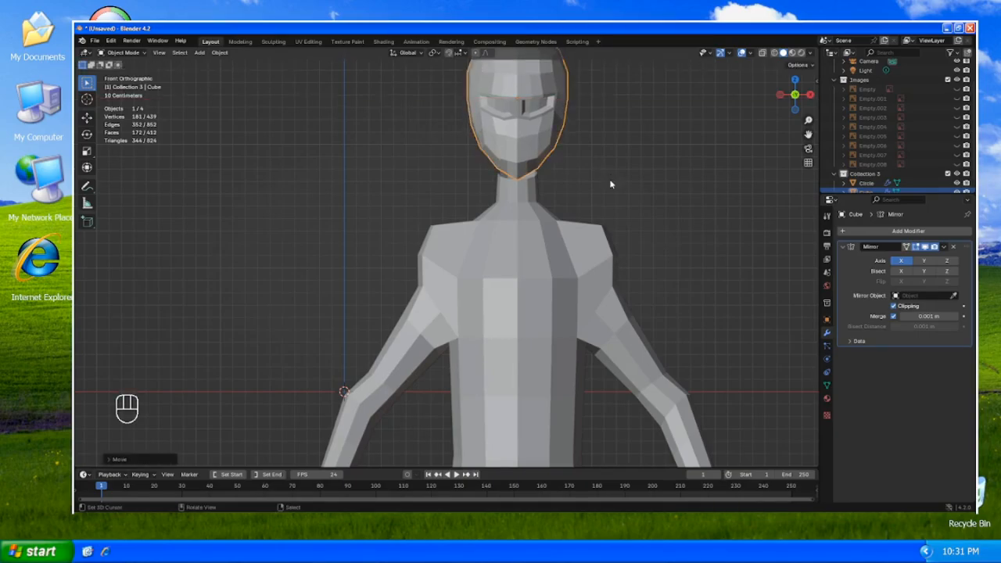
{"action": "left_click", "coordinate": [520, 217], "text": "shift"}
{"action": "key", "text": "ctrl+j"}
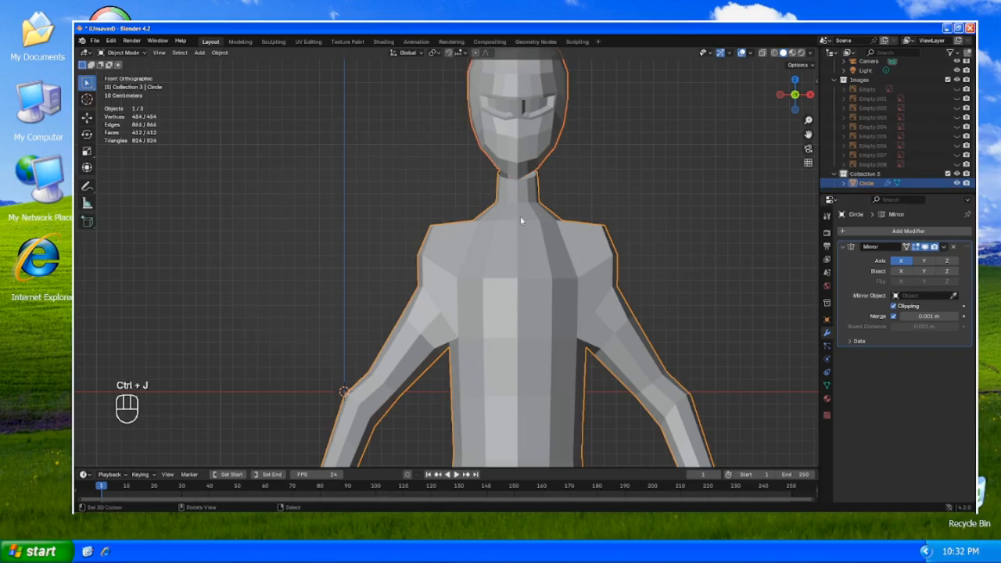
- In Edit Mode, select the head's linked half mesh on its own and move it about 0.015 m along X
{"action": "key", "text": "Tab"}
{"action": "key", "text": "alt+a"}
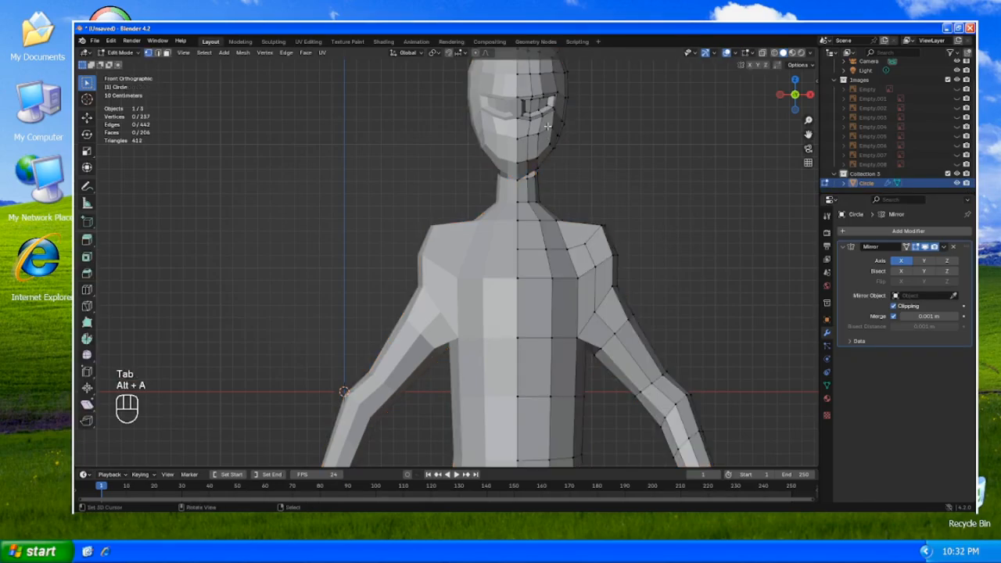
{"action": "key", "text": "a"}
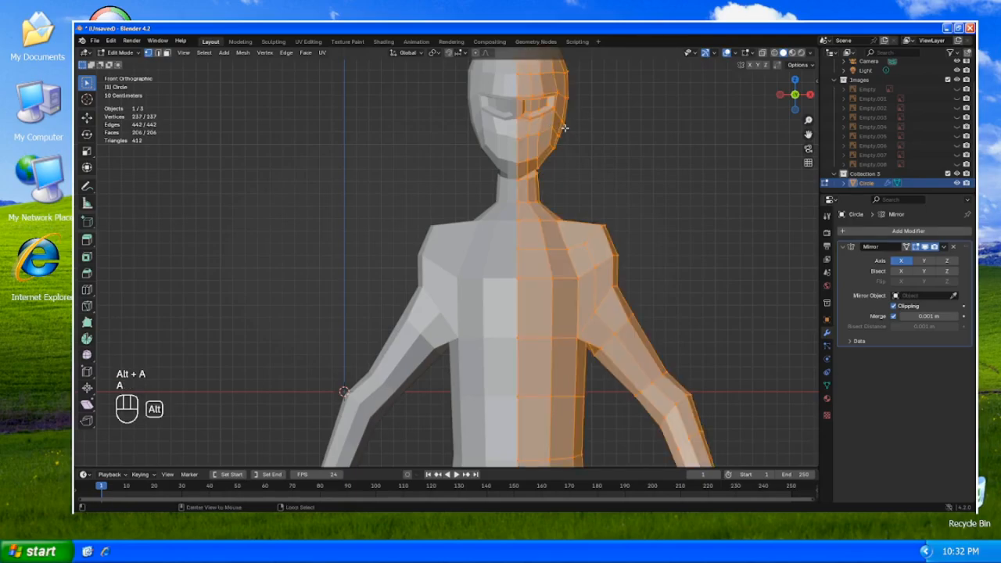
{"action": "key", "text": "alt+a"}
{"action": "key", "text": "l"}
{"action": "key", "text": "g"}
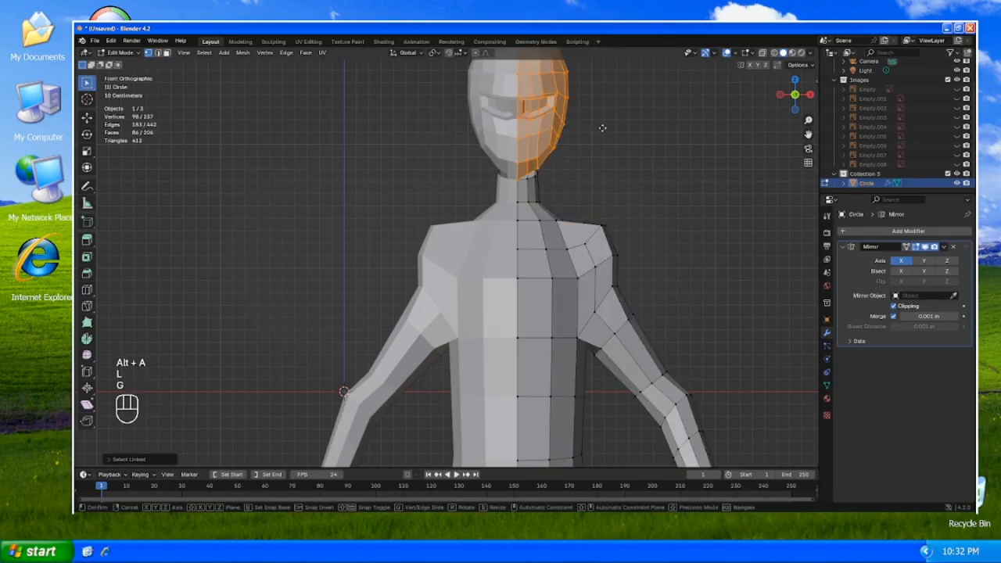
{"action": "middle_click", "coordinate": [600, 129]}
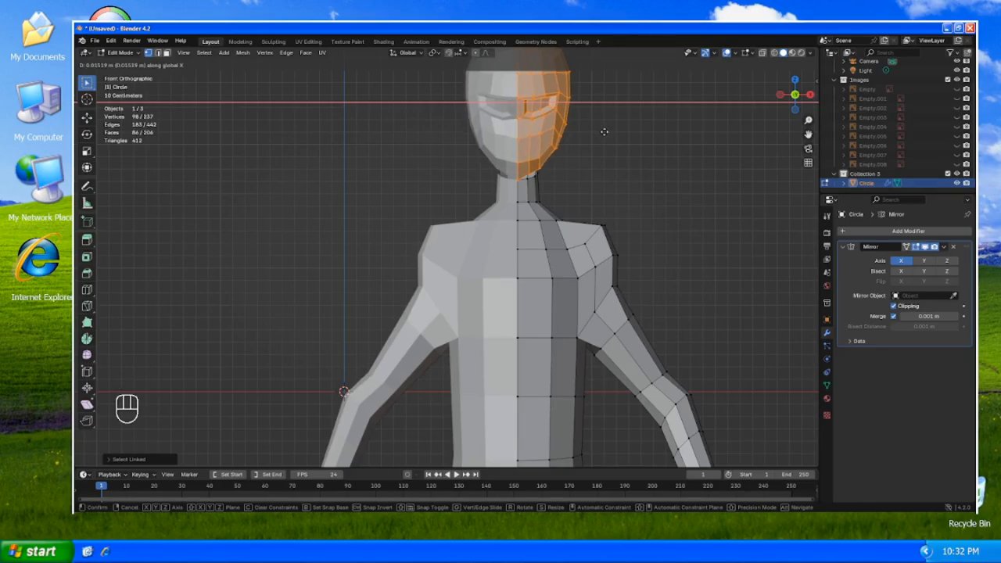
{"action": "left_click", "coordinate": [604, 131]}
- Move the selected head half back about 0.008 m in the negative X direction against the mirror plane
{"action": "key", "text": "g"}
{"action": "middle_click", "coordinate": [602, 132]}
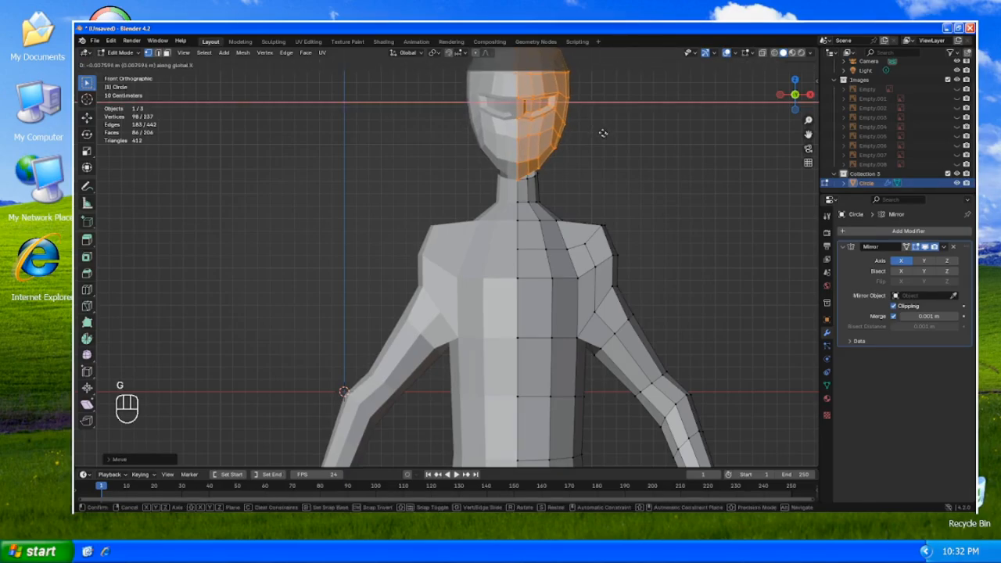
{"action": "left_click", "coordinate": [602, 133]}
{"action": "key", "text": "Tab"}
{"action": "key", "text": "Tab"}
- Select the neck's open top rim and the edge loop around the head's lower opening, try bridging them, and undo it
{"action": "middle_click_drag", "start_coordinate": [603, 133], "coordinate": [383, 149]}
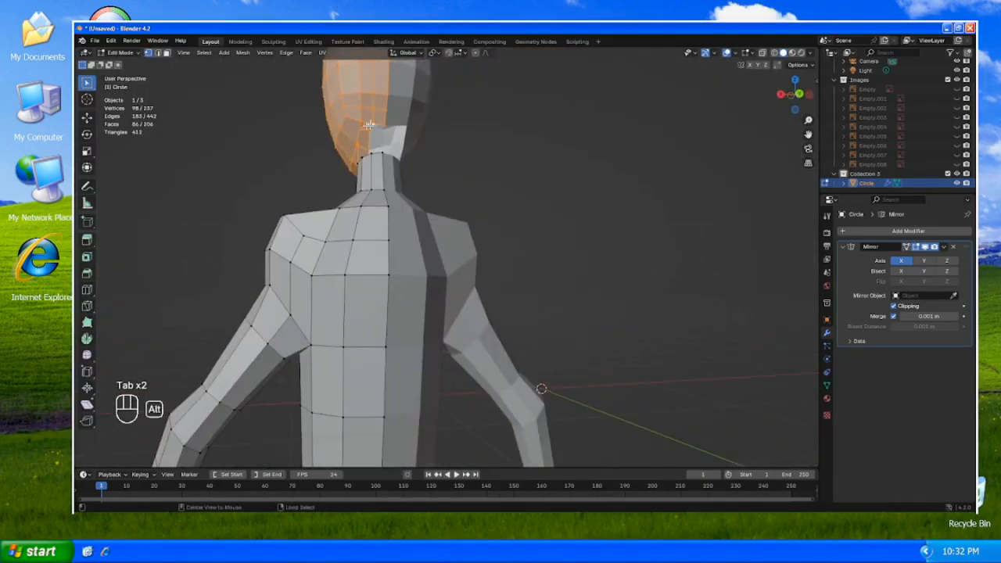
{"action": "left_click", "coordinate": [364, 131]}
{"action": "left_click", "coordinate": [381, 127], "text": "alt"}
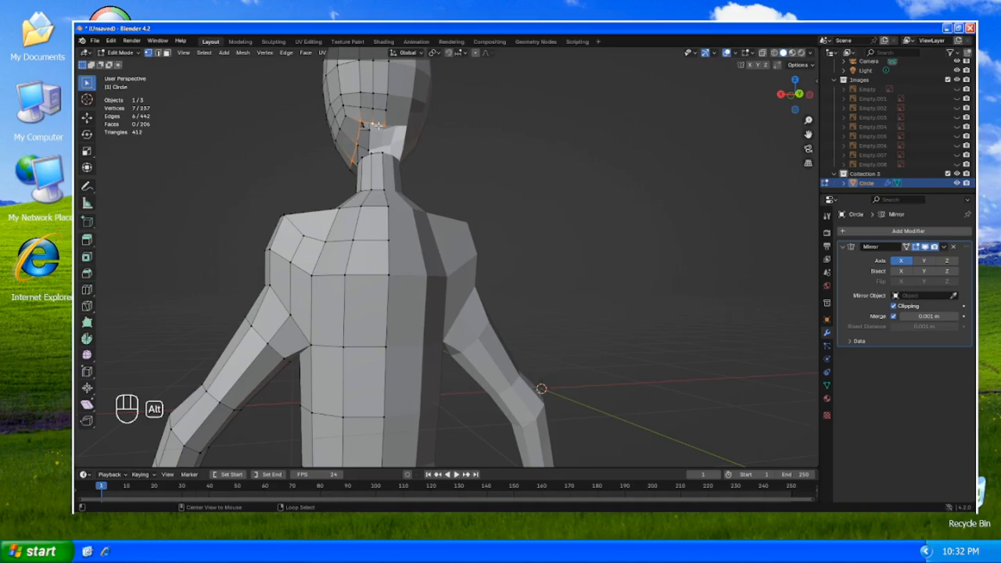
{"action": "middle_click_drag", "start_coordinate": [382, 127], "coordinate": [381, 157], "text": "shift"}
{"action": "scroll", "coordinate": [380, 227], "scroll_direction": "up", "scroll_amount": 4}
{"action": "left_click", "coordinate": [379, 237], "text": "alt"}
{"action": "left_click", "coordinate": [391, 234], "text": "alt"}
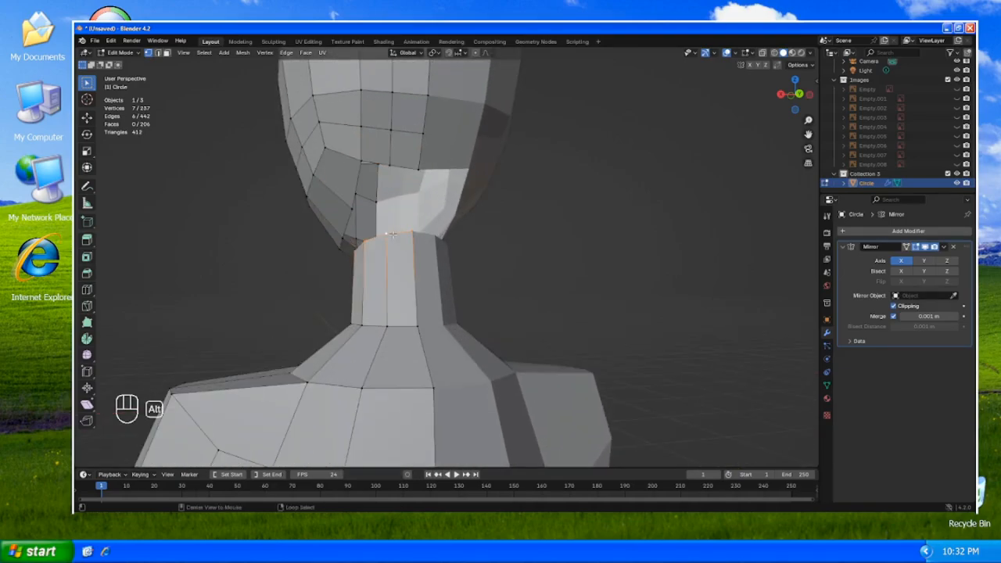
{"action": "middle_click_drag", "start_coordinate": [391, 234], "coordinate": [445, 226]}
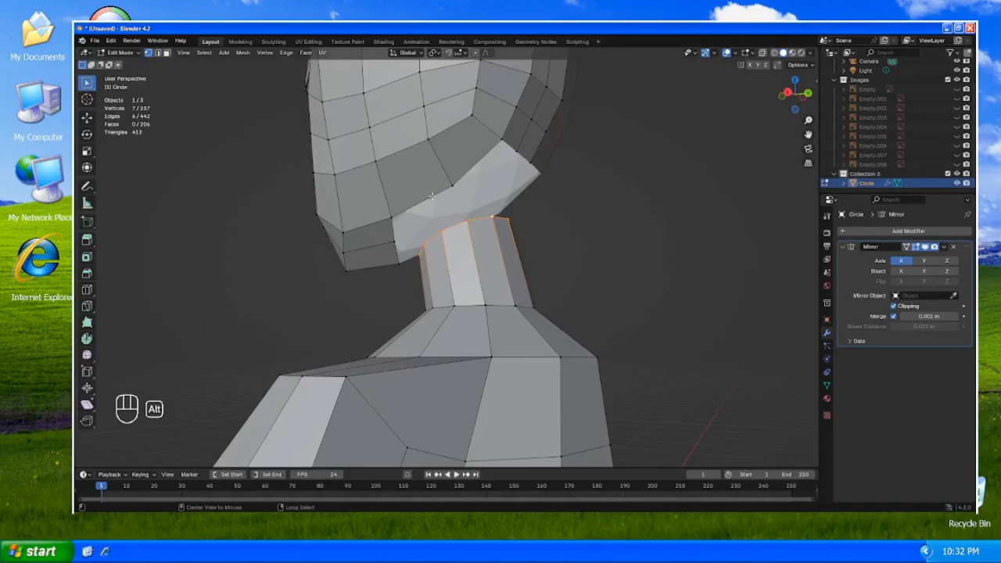
{"action": "left_click", "coordinate": [432, 196], "text": "alt+shift"}
{"action": "key", "text": "q"}
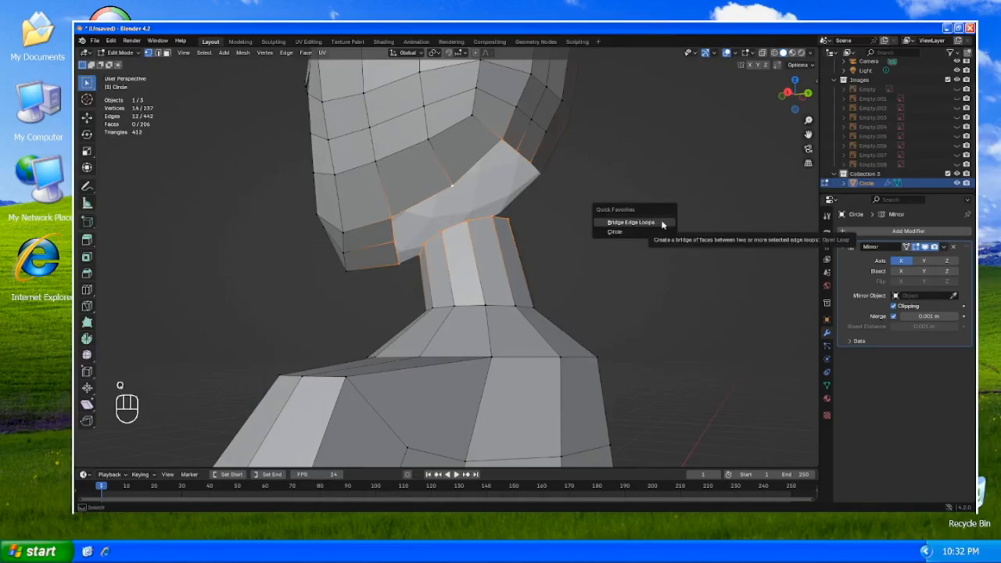
{"action": "left_click", "coordinate": [631, 222]}
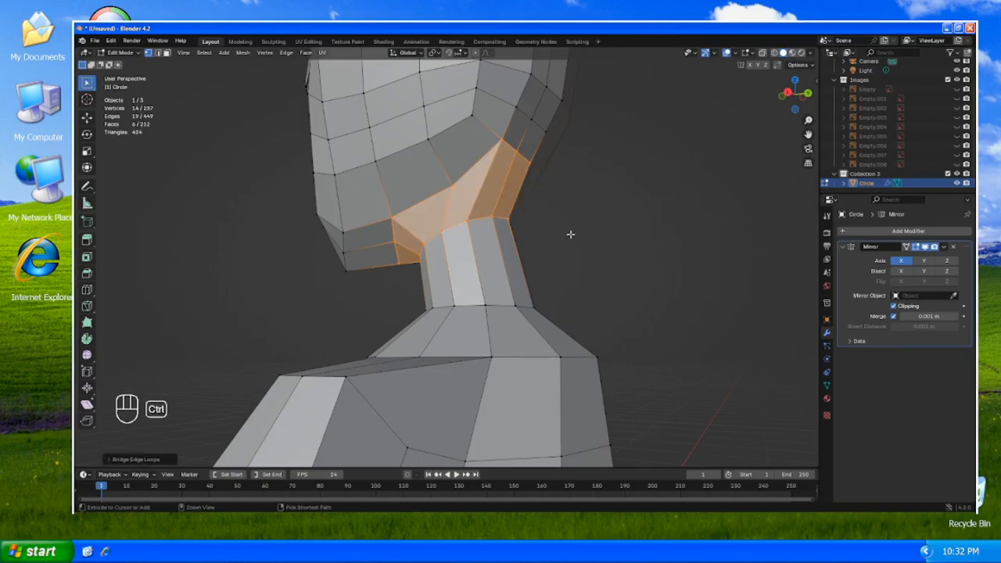
{"action": "key", "text": "ctrl+z"}
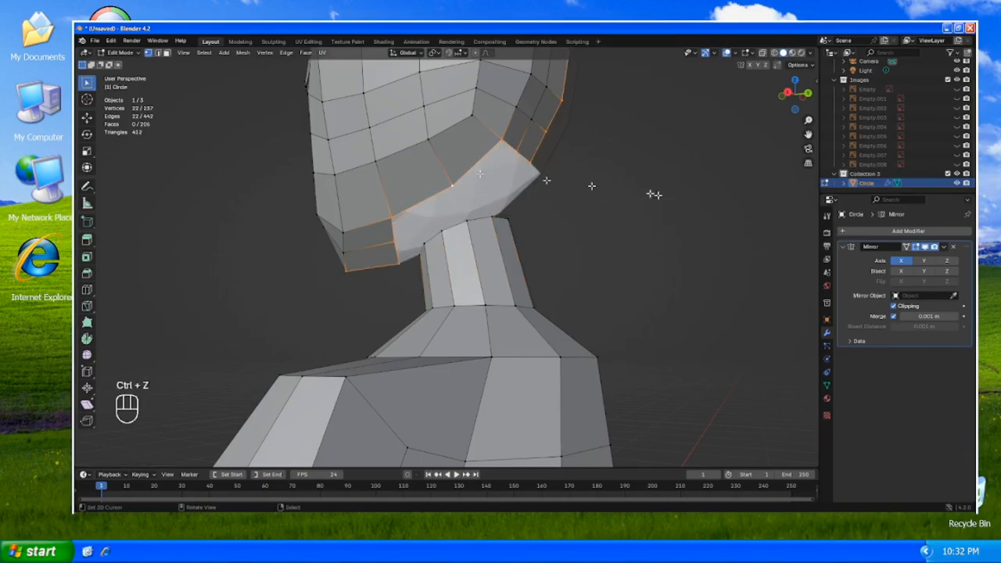
- Try the Circle operation on the extended head loop that includes the centre seam, and undo back to the opening's loop
{"action": "key", "text": "q"}
{"action": "left_click", "coordinate": [661, 206]}
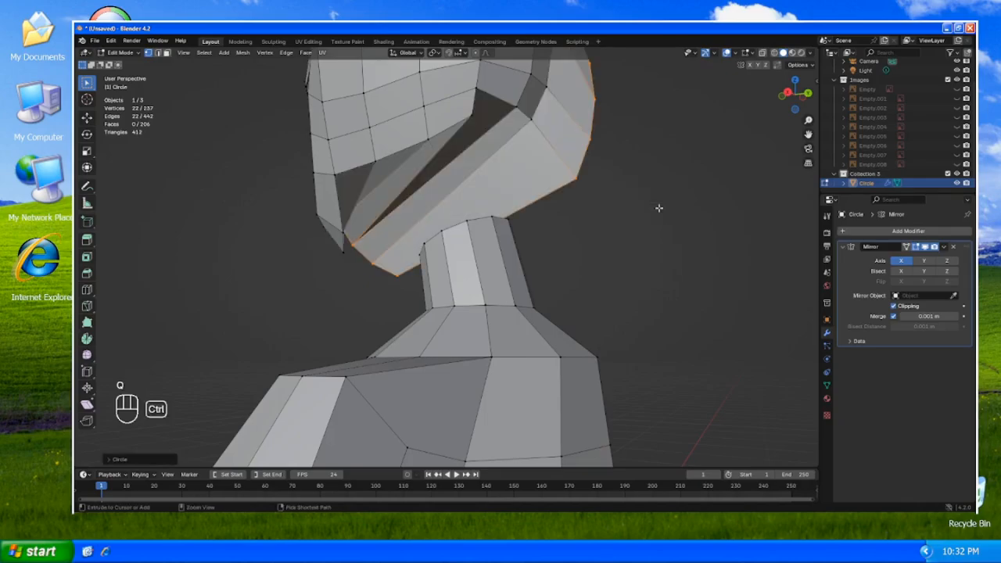
{"action": "key", "text": "ctrl+z"}
{"action": "key", "text": "ctrl+z"}
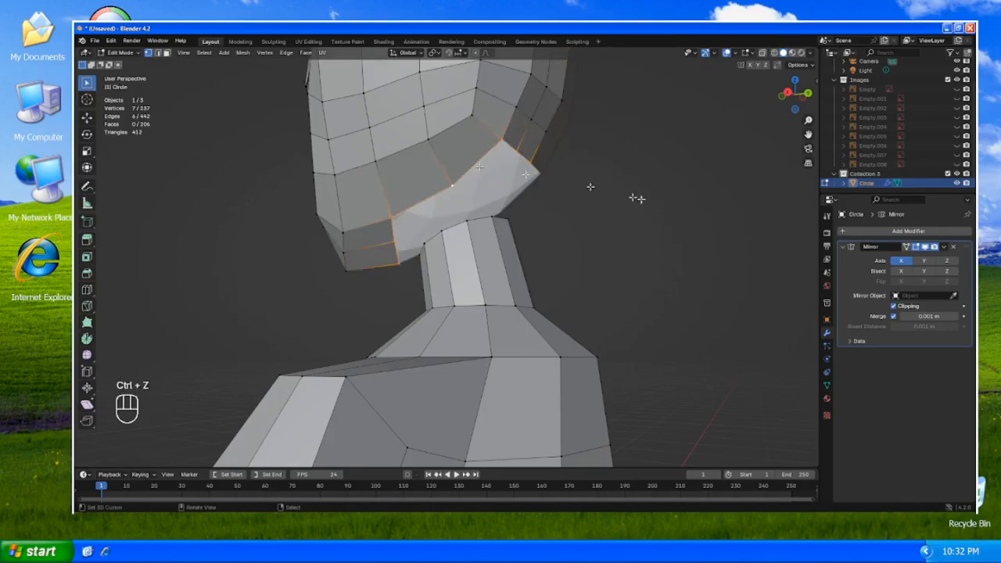
- Try the Circle operation twice on just the seven-vertex edge loop of the head's lower opening, undoing each attempt
{"action": "key", "text": "q"}
{"action": "left_click", "coordinate": [646, 201]}
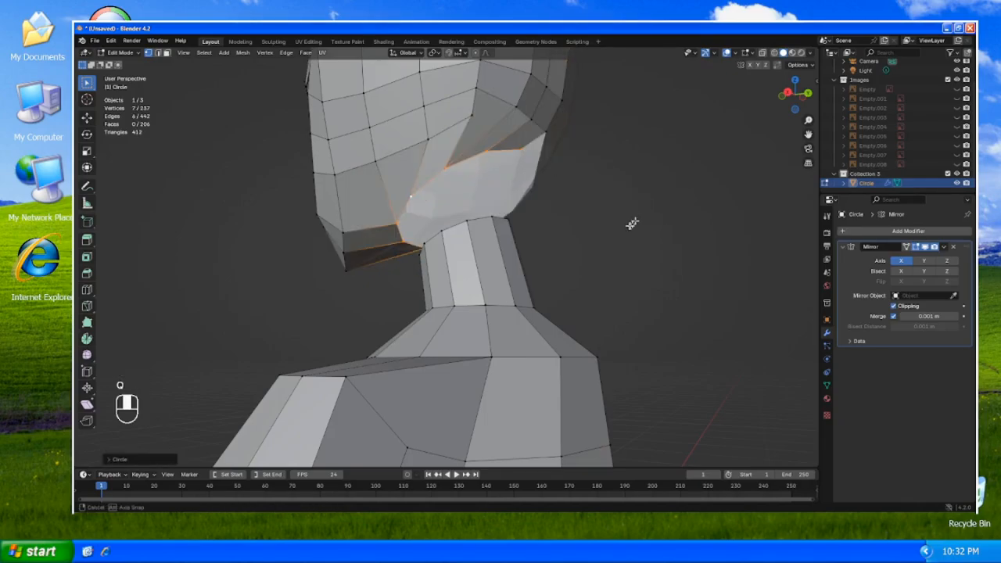
{"action": "middle_click_drag", "start_coordinate": [631, 221], "coordinate": [581, 254]}
{"action": "key", "text": "ctrl+z"}
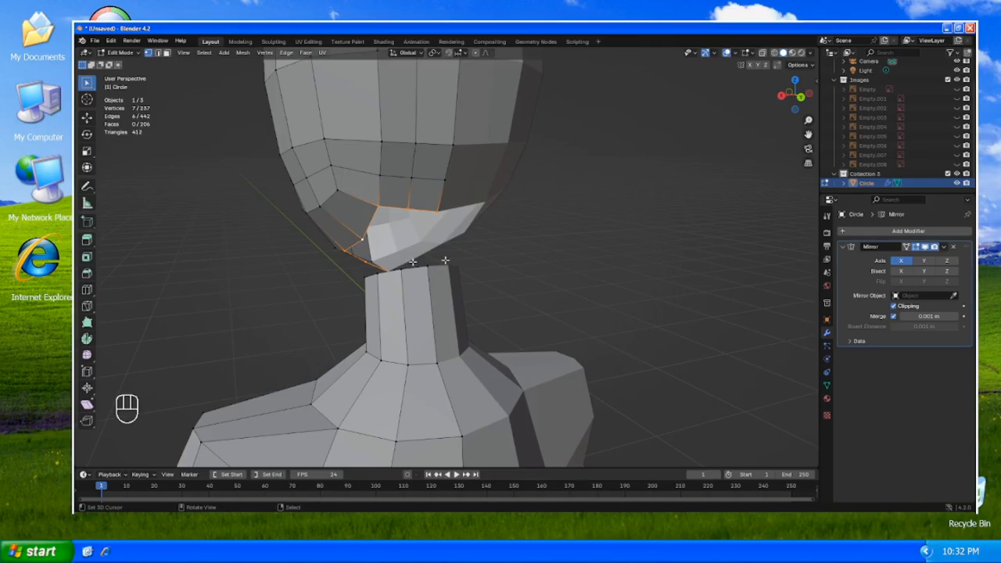
{"action": "key", "text": "q"}
{"action": "left_click", "coordinate": [570, 261]}
{"action": "middle_click_drag", "start_coordinate": [570, 261], "coordinate": [543, 264]}
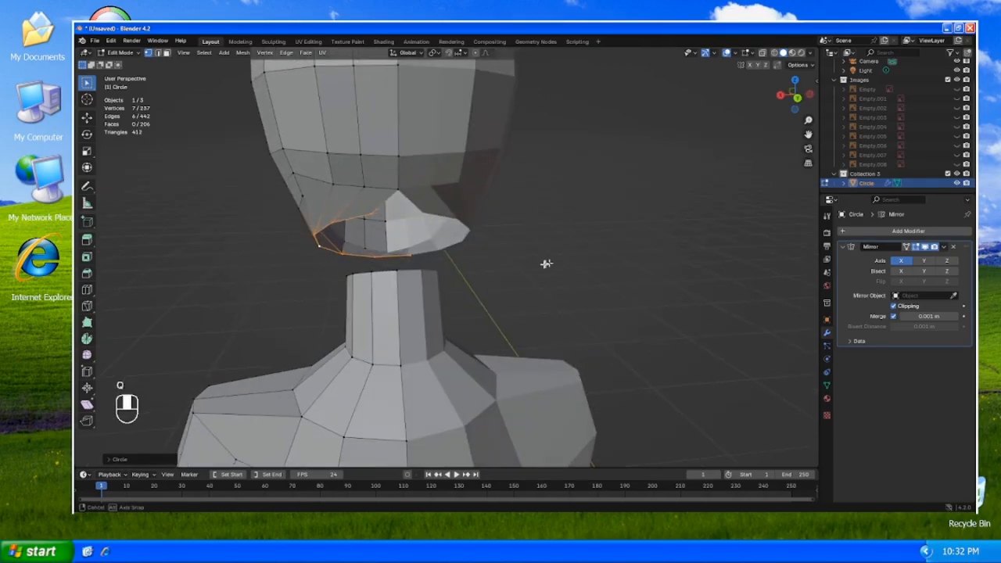
{"action": "key", "text": "ctrl+z"}
- Select the continuous boundary loop along the head's centre seam and lower opening, try rounding it with Circle, and undo it
{"action": "left_click", "coordinate": [381, 211], "text": "alt"}
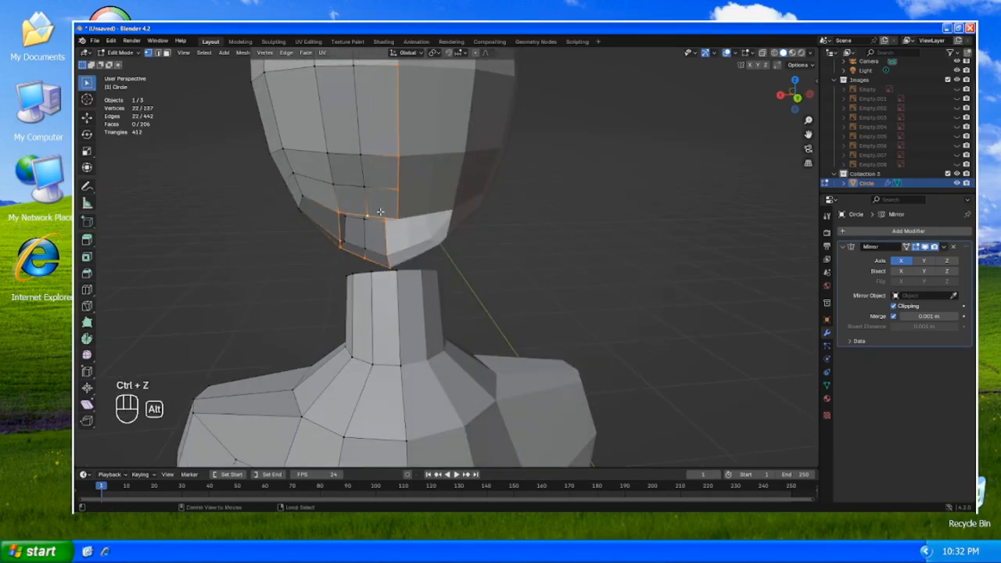
{"action": "middle_click_drag", "start_coordinate": [391, 212], "coordinate": [406, 230]}
{"action": "scroll", "coordinate": [409, 228], "scroll_direction": "down", "scroll_amount": 3}
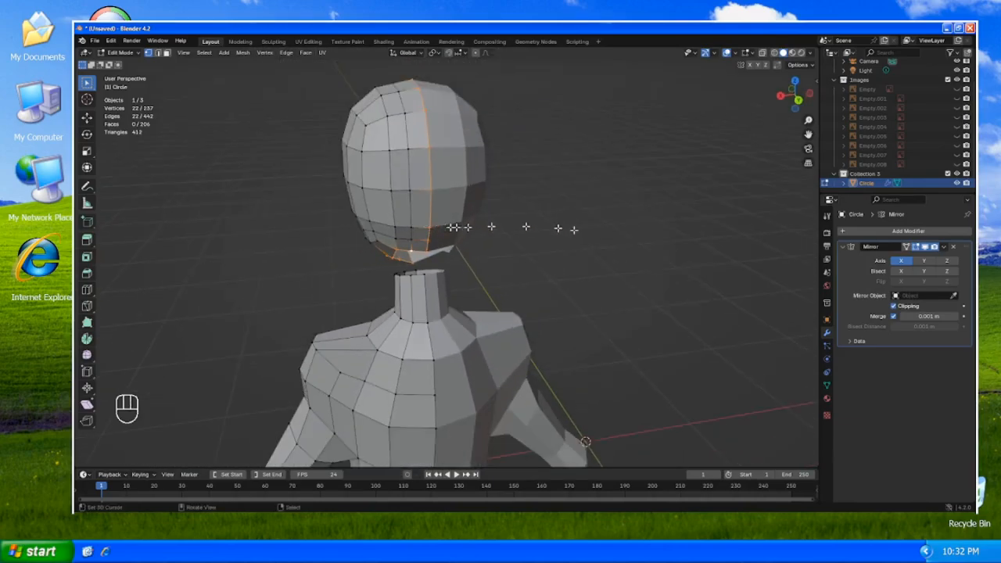
{"action": "key", "text": "q"}
{"action": "left_click", "coordinate": [548, 226]}
{"action": "middle_click_drag", "start_coordinate": [536, 223], "coordinate": [552, 206]}
{"action": "key", "text": "ctrl+z"}
{"action": "scroll", "coordinate": [487, 250], "scroll_direction": "up", "scroll_amount": 3}
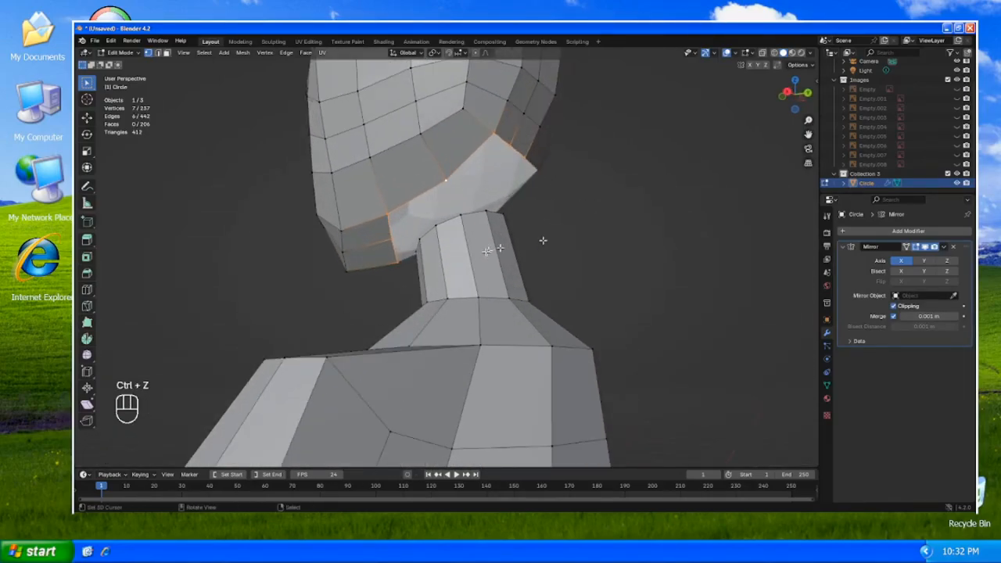
- Retry Circle on the head's full boundary loop, inspect the shape from several sides, and undo back to the lower opening's selection
{"action": "middle_click_drag", "start_coordinate": [543, 241], "coordinate": [500, 273]}
{"action": "right_click", "coordinate": [411, 227], "text": "alt"}
{"action": "scroll", "coordinate": [411, 227], "scroll_direction": "down", "scroll_amount": 4}
{"action": "key", "text": "q"}
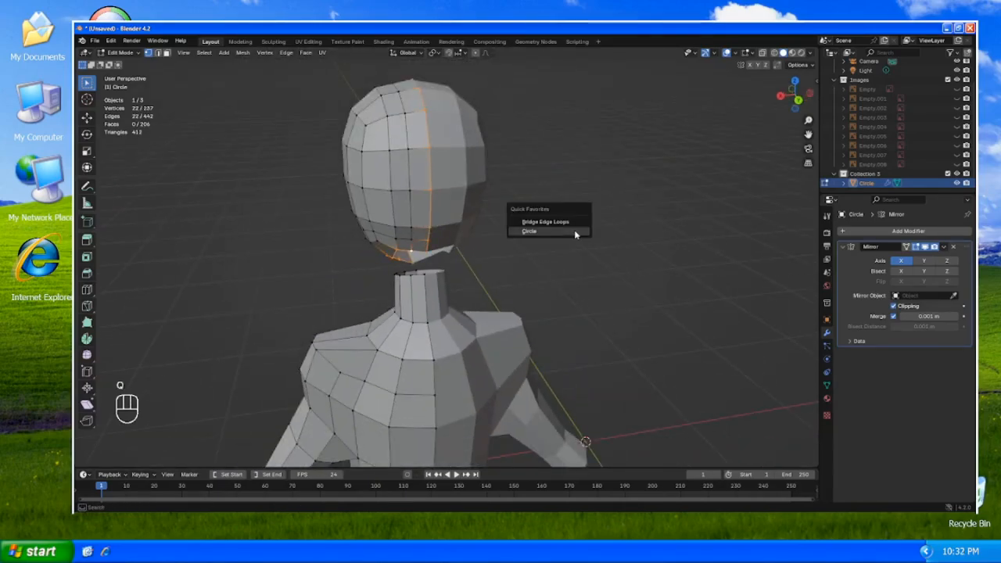
{"action": "left_click", "coordinate": [574, 230]}
{"action": "middle_click_drag", "start_coordinate": [530, 219], "coordinate": [617, 170]}
{"action": "middle_click_drag", "start_coordinate": [662, 196], "coordinate": [511, 279]}
{"action": "key", "text": "ctrl+z"}
{"action": "key", "text": "ctrl+z"}
{"action": "scroll", "coordinate": [693, 228], "scroll_direction": "up", "scroll_amount": 4}
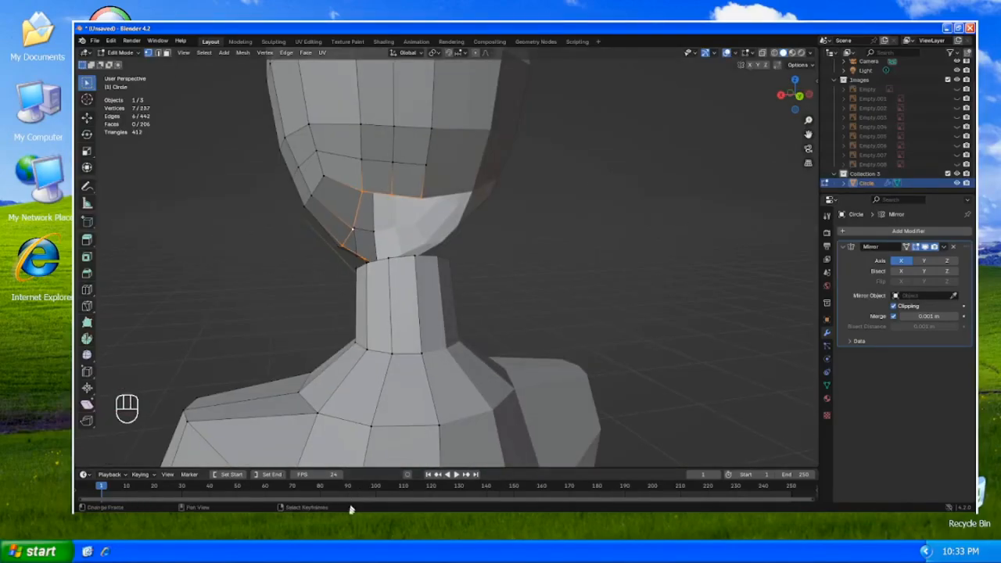
- Bridge the edge loop of the head's lower opening to the neck's open top rim with Bridge Edge Loops
{"action": "key", "text": "q"}
{"action": "left_click", "coordinate": [505, 224]}
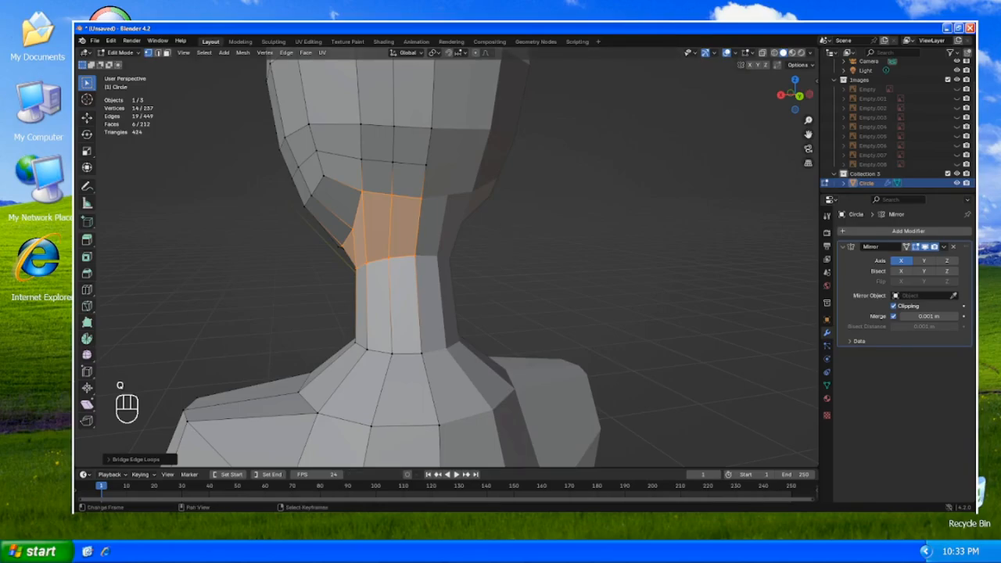
{"action": "middle_click_drag", "start_coordinate": [441, 321], "coordinate": [501, 319]}
{"action": "scroll", "coordinate": [529, 317], "scroll_direction": "down", "scroll_amount": 4}
{"action": "key", "text": "KP_3"}
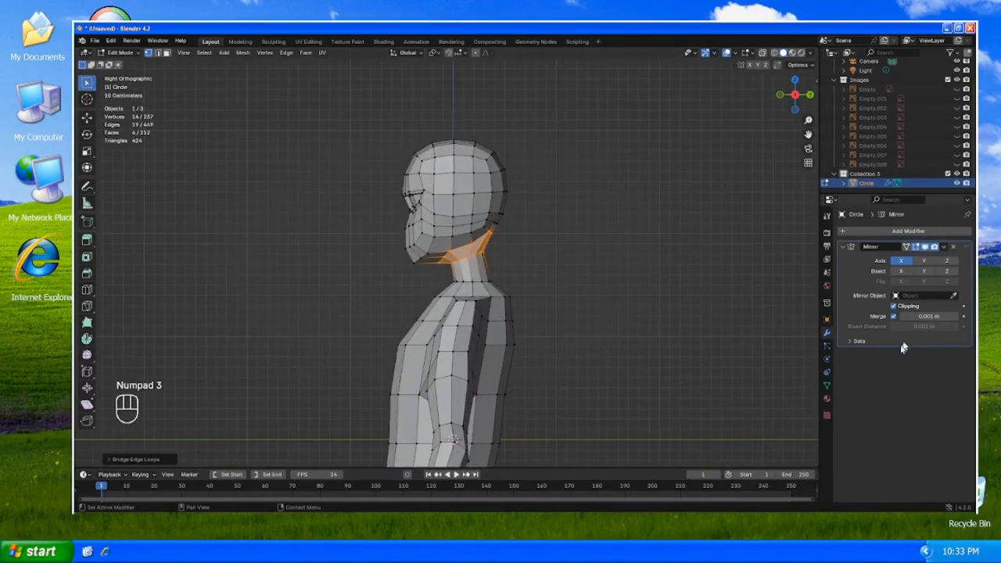
- In Object Mode, add a level 2 Subdivision modifier to the joined character and inspect the smoothed neck
{"action": "key", "text": "Tab"}
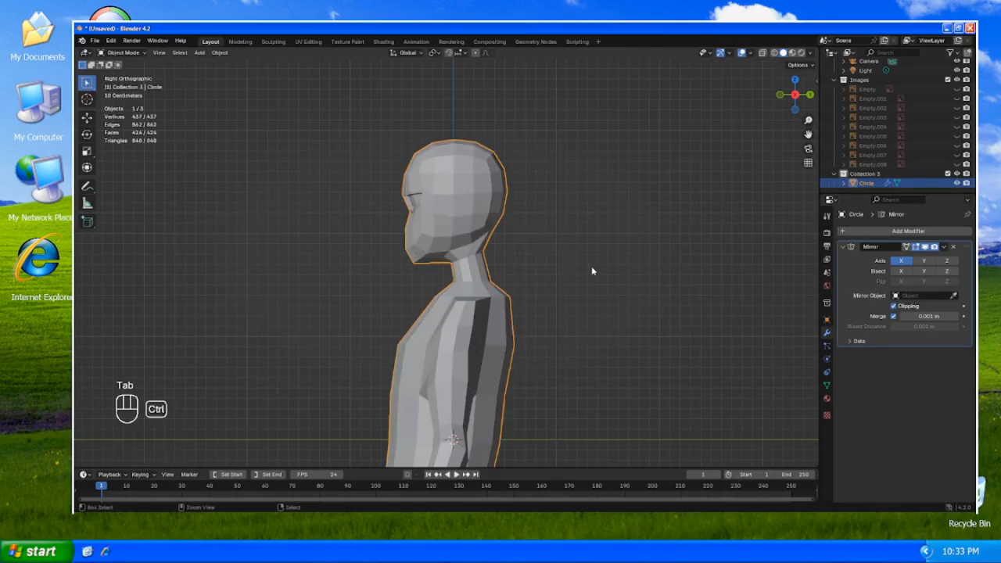
{"action": "key", "text": "ctrl+2"}
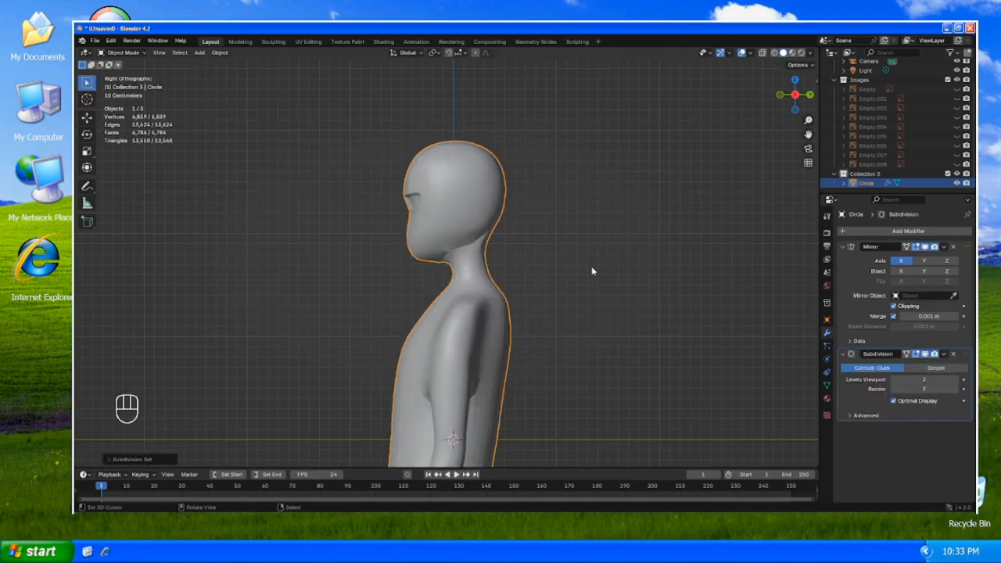
{"action": "key", "text": "Tab"}
{"action": "key", "text": "Tab"}
{"action": "scroll", "coordinate": [529, 276], "scroll_direction": "up", "scroll_amount": 3}
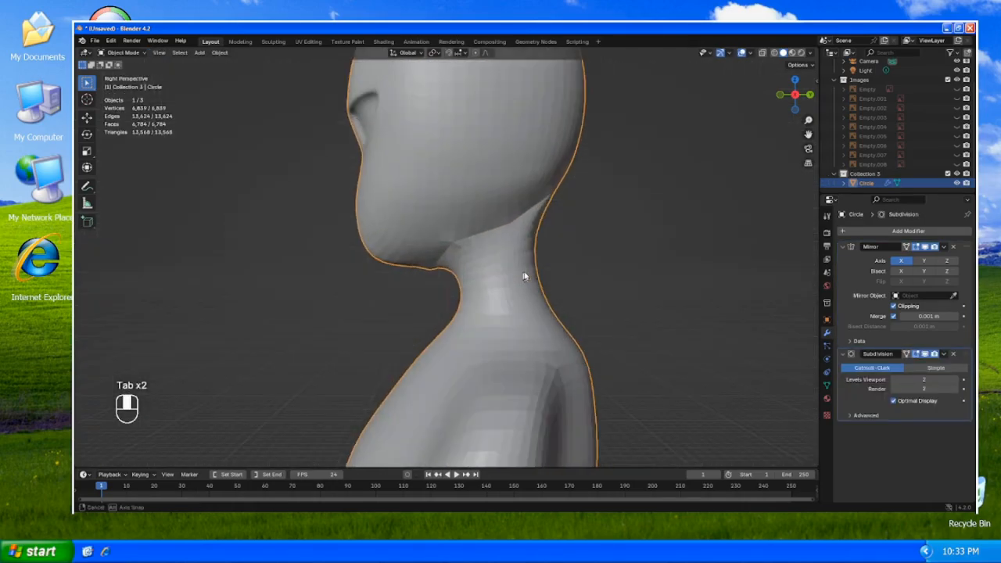
{"action": "mouse_move", "coordinate": [525, 273]}
{"action": "middle_mouse_down"}
{"action": "mouse_move", "coordinate": [465, 262]}
{"action": "mouse_move", "coordinate": [418, 283]}
{"action": "mouse_move", "coordinate": [436, 270]}
{"action": "mouse_move", "coordinate": [542, 266]}
{"action": "middle_mouse_up"}
- Recalculate the normals of the entire character mesh outward and check the shading in Object Mode before returning to Edit Mode
{"action": "key", "text": "Tab"}
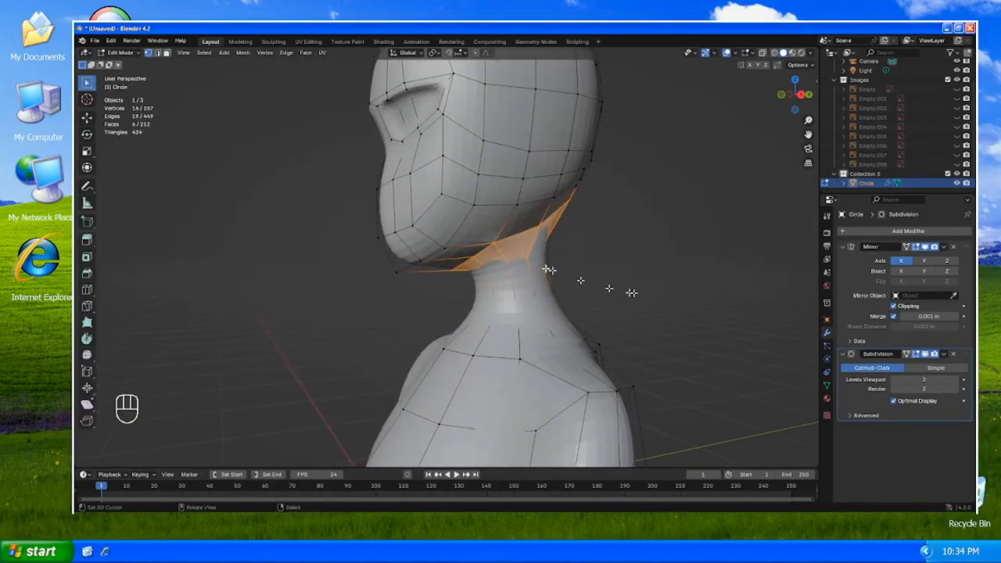
{"action": "key", "text": "a"}
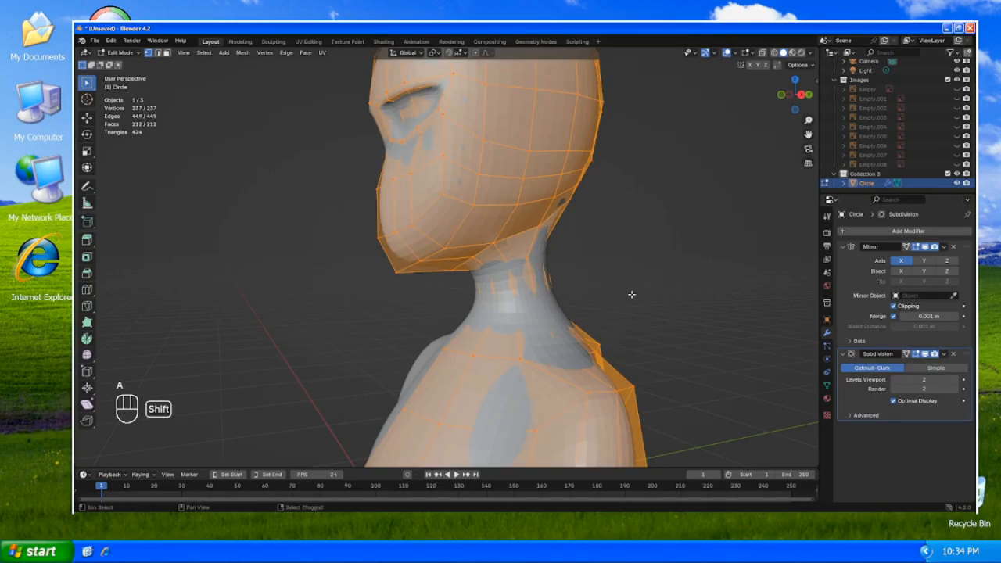
{"action": "key", "text": "shift+n"}
{"action": "key", "text": "Tab"}
{"action": "mouse_move", "coordinate": [630, 297]}
{"action": "middle_mouse_down"}
{"action": "mouse_move", "coordinate": [521, 290]}
{"action": "mouse_move", "coordinate": [536, 320]}
{"action": "mouse_move", "coordinate": [686, 310]}
{"action": "mouse_move", "coordinate": [677, 306]}
{"action": "middle_mouse_up"}
{"action": "key", "text": "Tab"}
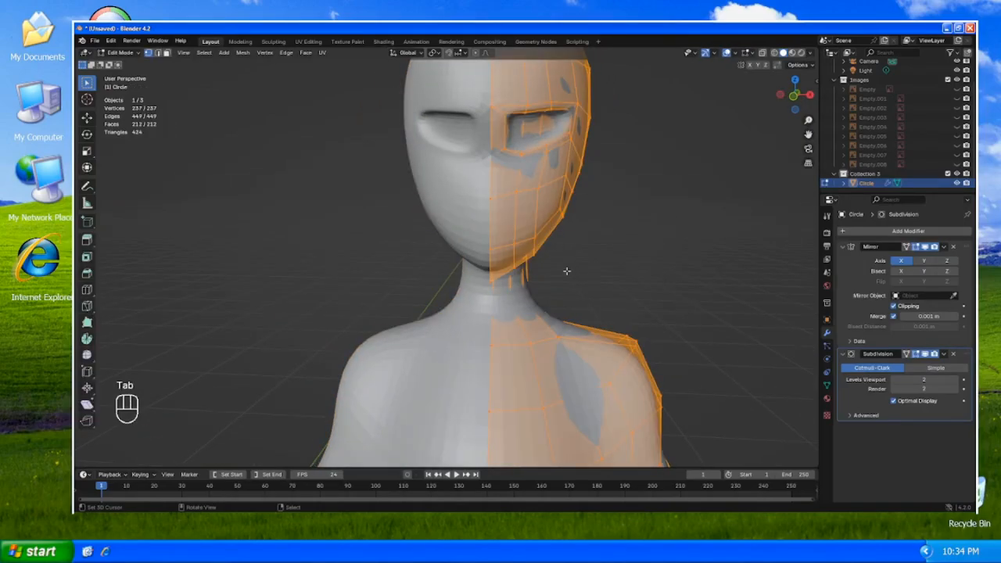
- Try the Subdivision modifier's On Cage display on the character and turn it back off
{"action": "left_click_drag", "start_coordinate": [502, 239], "coordinate": [502, 235], "text": "shift"}
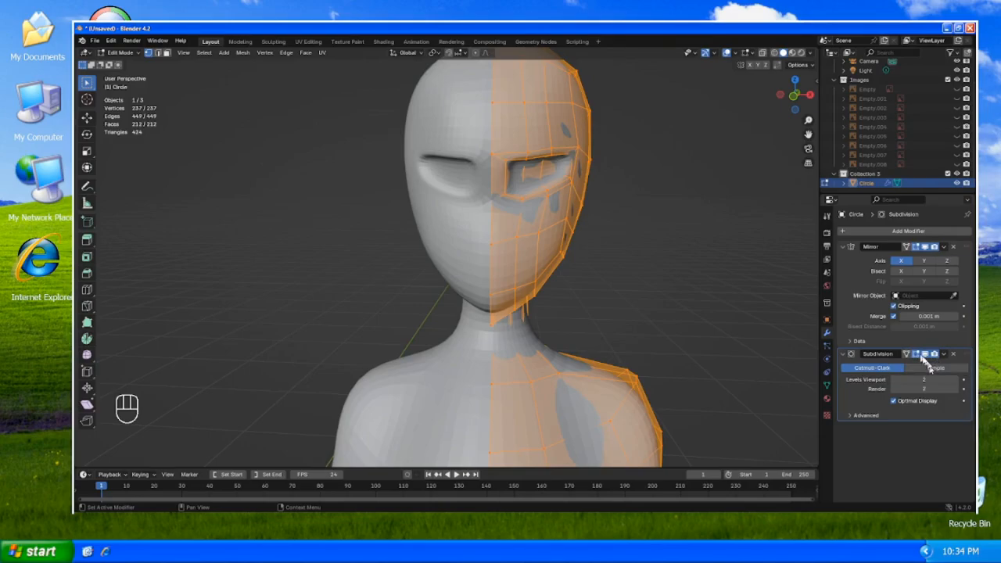
{"action": "left_click", "coordinate": [906, 353]}
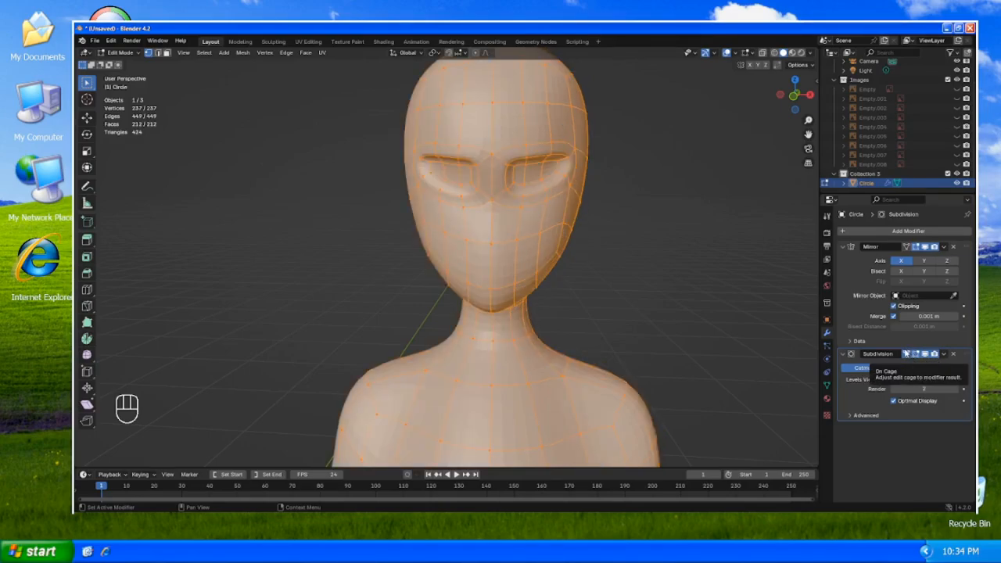
{"action": "left_click", "coordinate": [905, 354]}
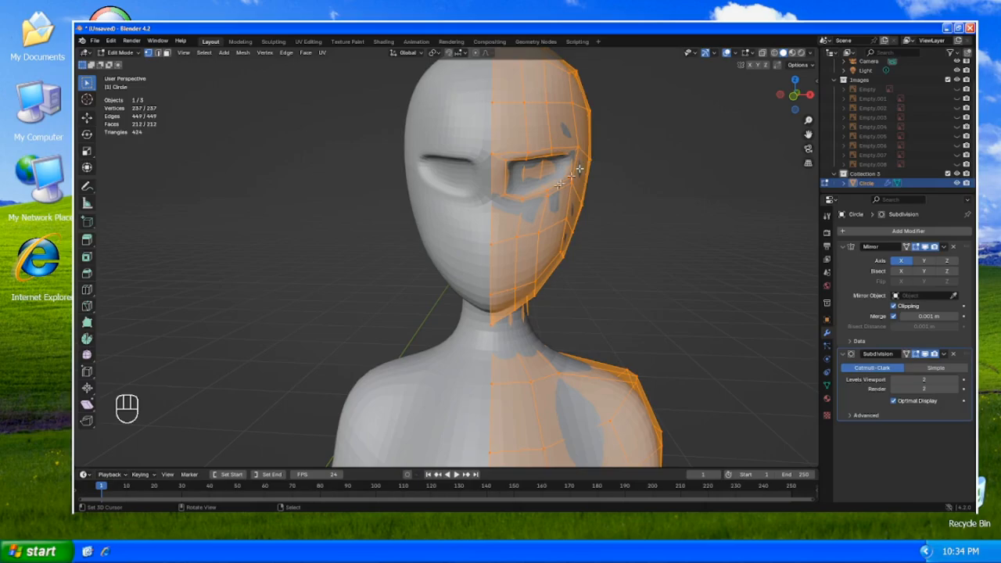
- Select the three innermost faces of the eye socket and grow the selection by one ring of surrounding faces
{"action": "key", "text": "3"}
{"action": "left_click", "coordinate": [517, 184]}
{"action": "left_click", "coordinate": [534, 178], "text": "shift"}
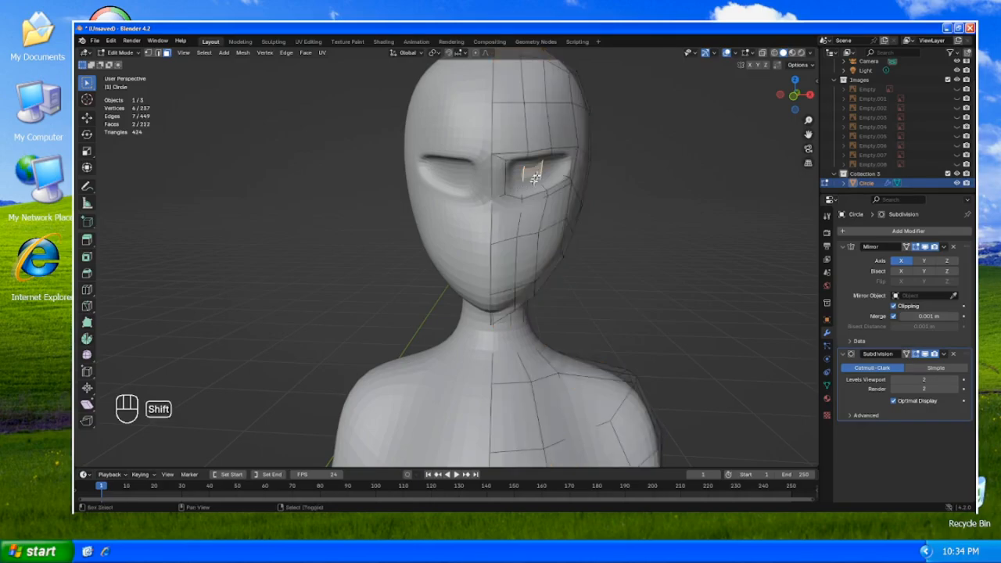
{"action": "key", "text": "ctrl+KP_Add"}
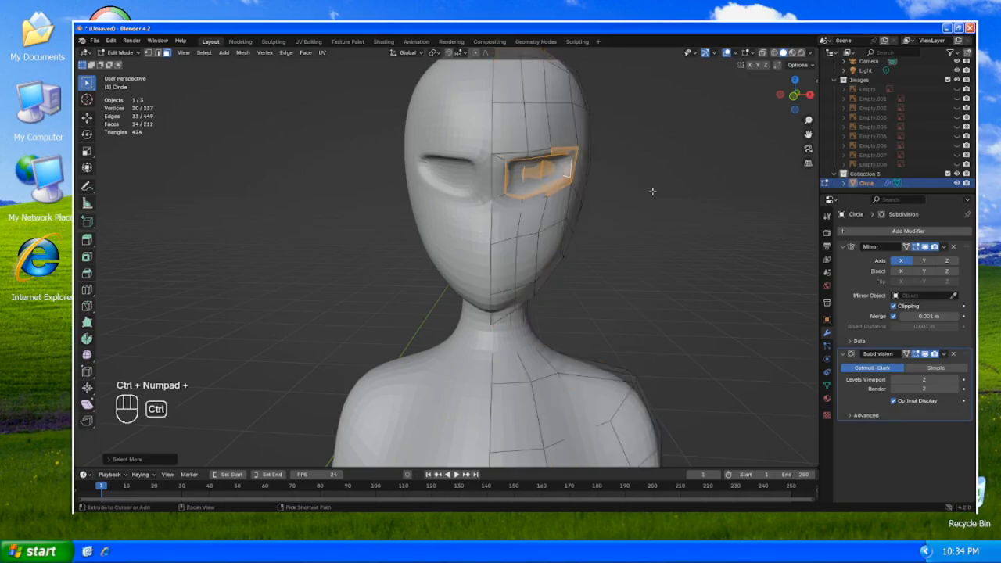
{"action": "key", "text": "ctrl+z"}
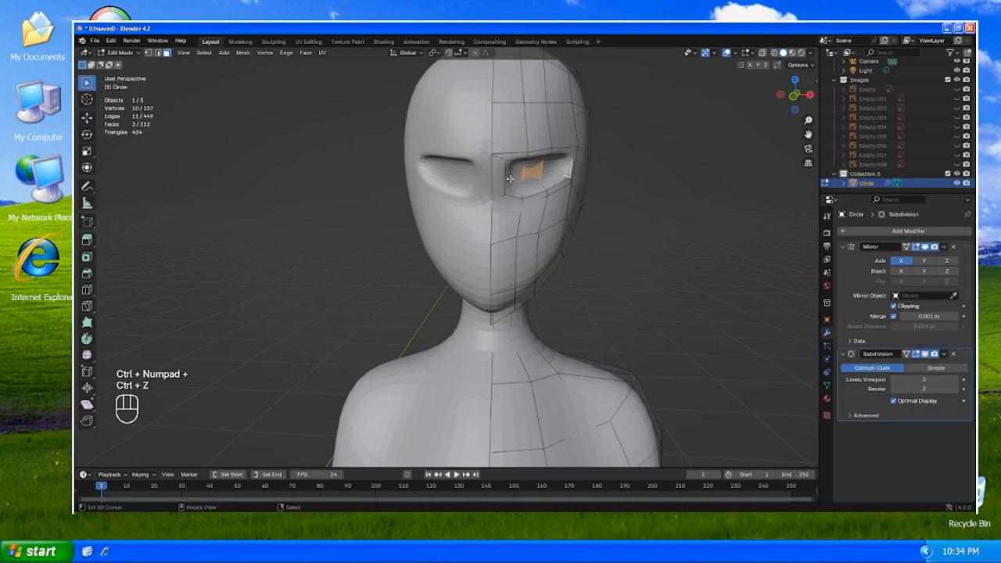
{"action": "left_click", "coordinate": [533, 177], "text": "shift"}
{"action": "left_click", "coordinate": [546, 173], "text": "shift"}
{"action": "key", "text": "ctrl+KP_Add"}
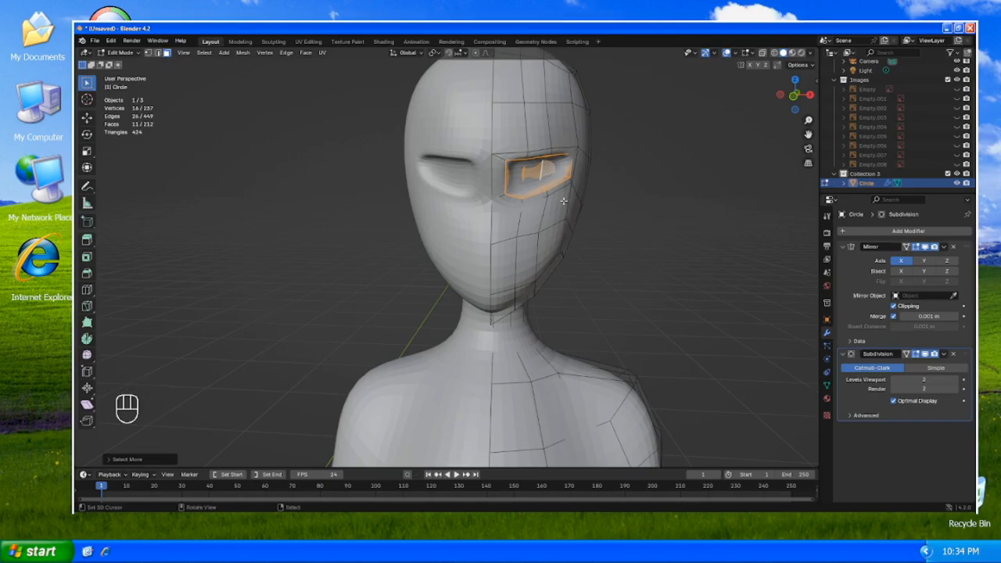
{"action": "key", "text": "s"}
{"action": "key", "text": "z"}
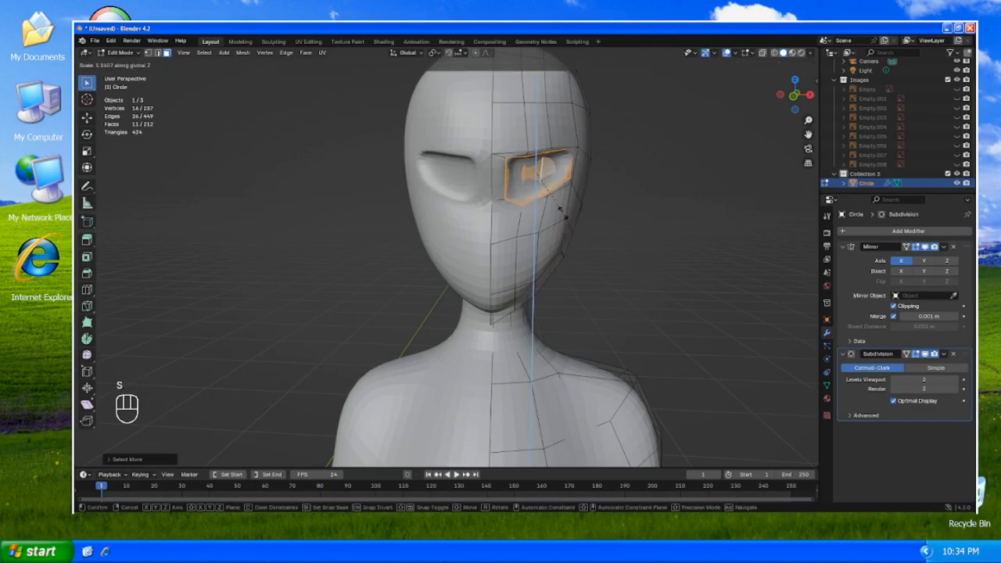
{"action": "left_click", "coordinate": [559, 211]}
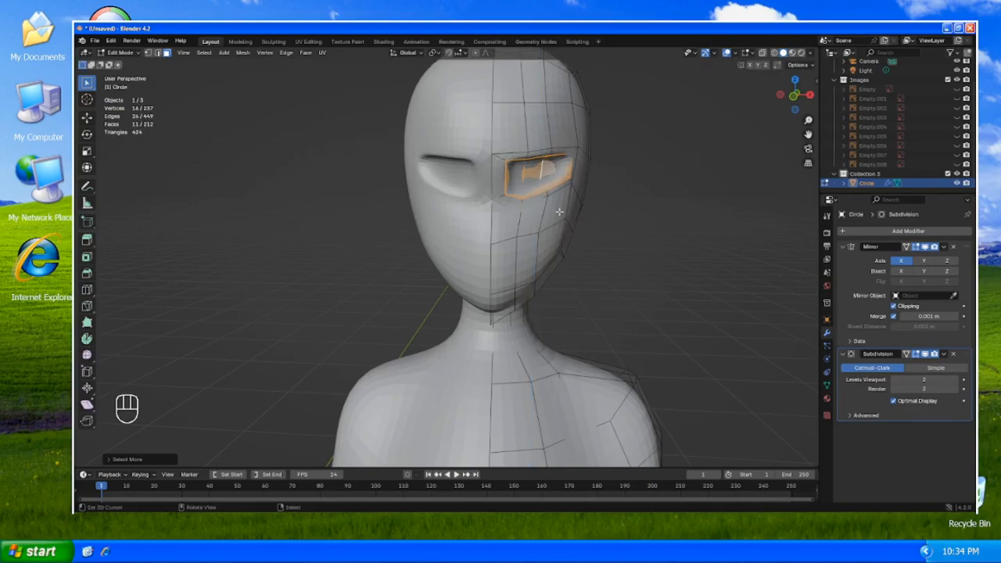
- Grow the selection one more ring around the eye and scale it to about 1.3 along Z and 0.9 along X
{"action": "key", "text": "ctrl+KP_Add"}
{"action": "key", "text": "s"}
{"action": "key", "text": "z"}
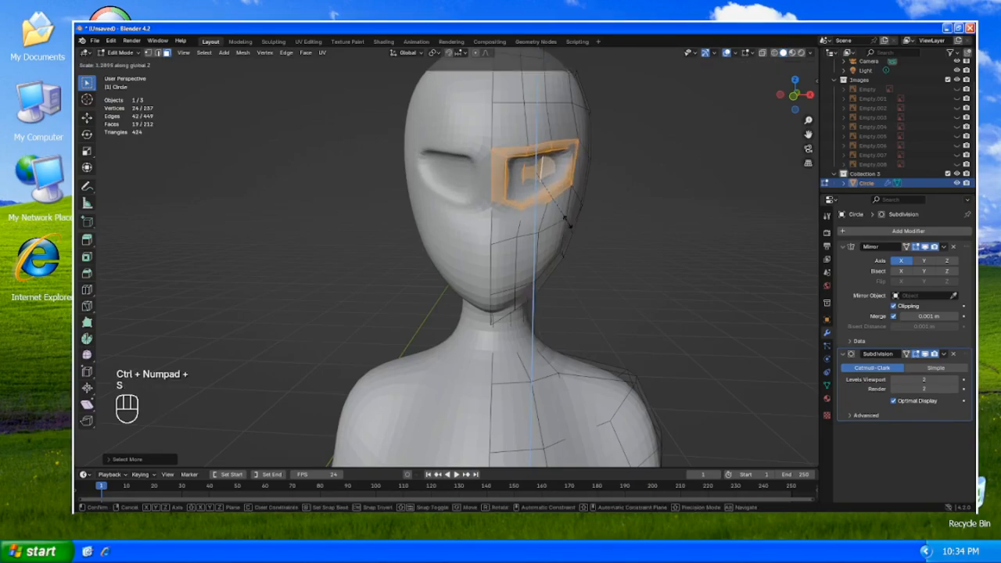
{"action": "left_click", "coordinate": [579, 217]}
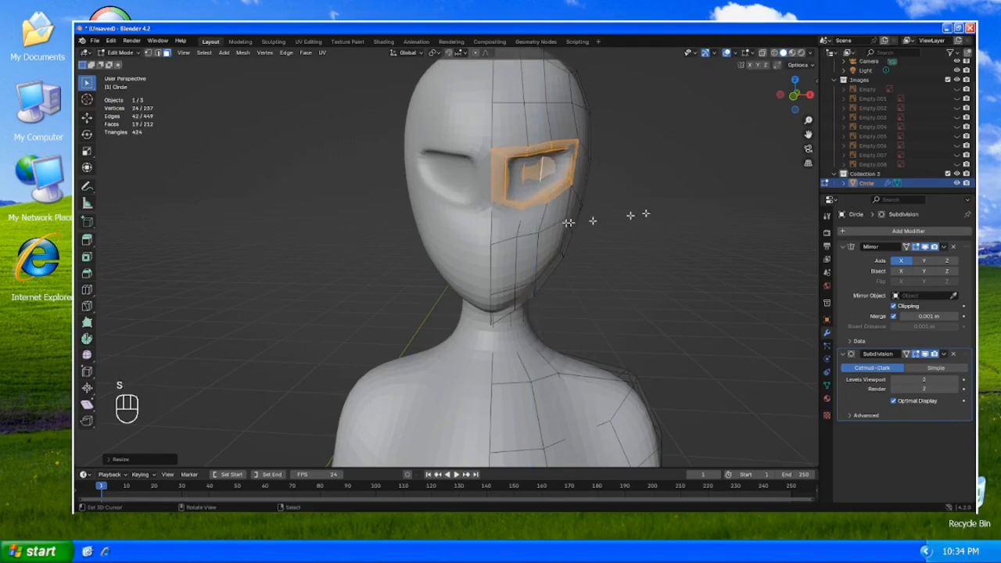
{"action": "key", "text": "s"}
{"action": "key", "text": "x"}
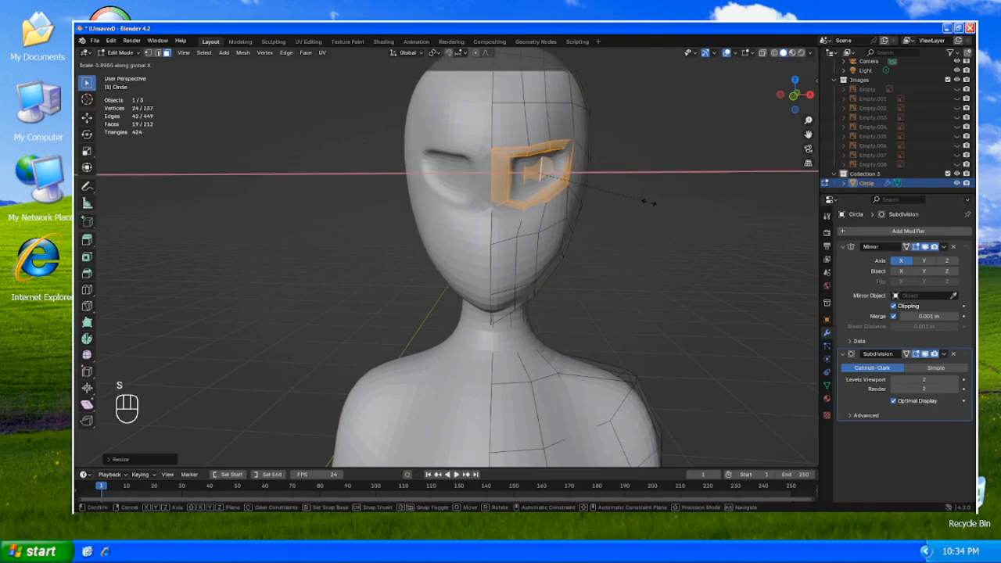
{"action": "left_click", "coordinate": [650, 204]}
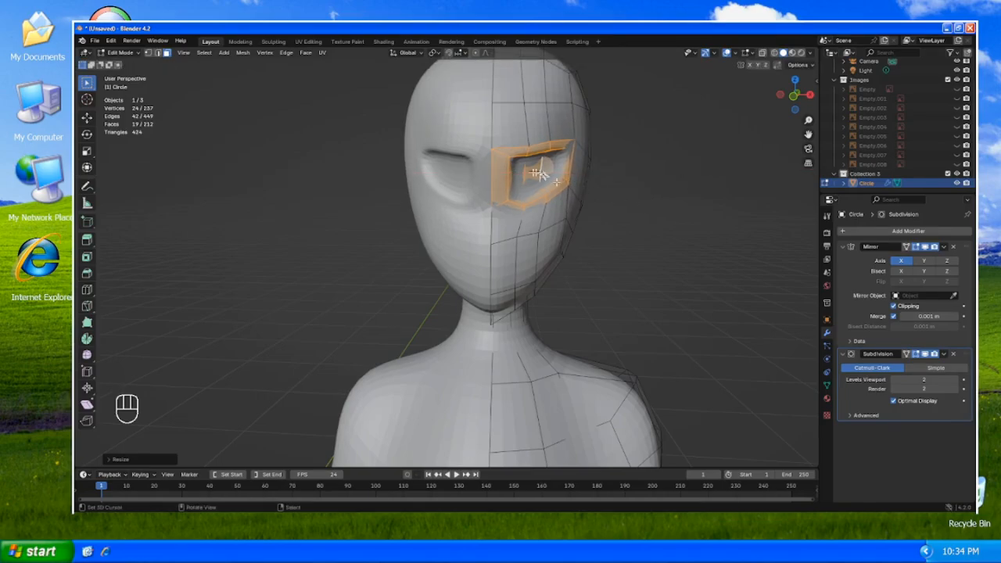
- Select the three innermost eye socket faces and push them deeper into the head along Y
{"action": "left_click", "coordinate": [522, 171]}
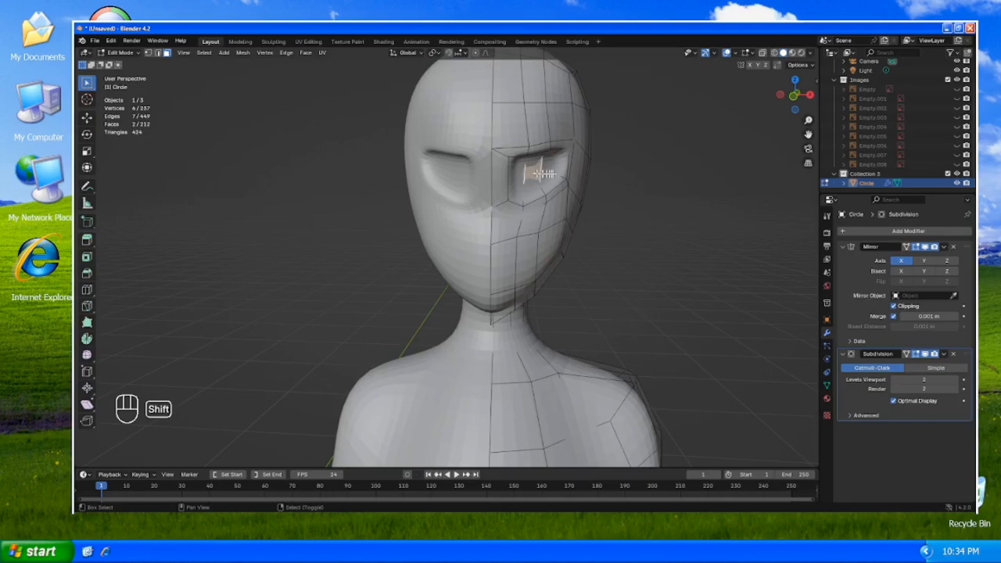
{"action": "key", "text": "g"}
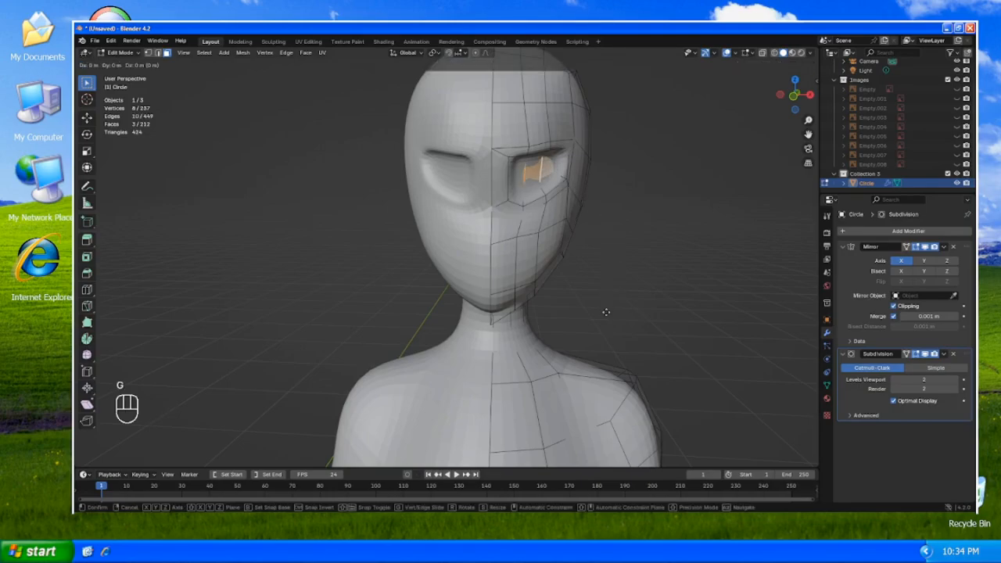
{"action": "key", "text": "y"}
{"action": "key", "text": "shift"}
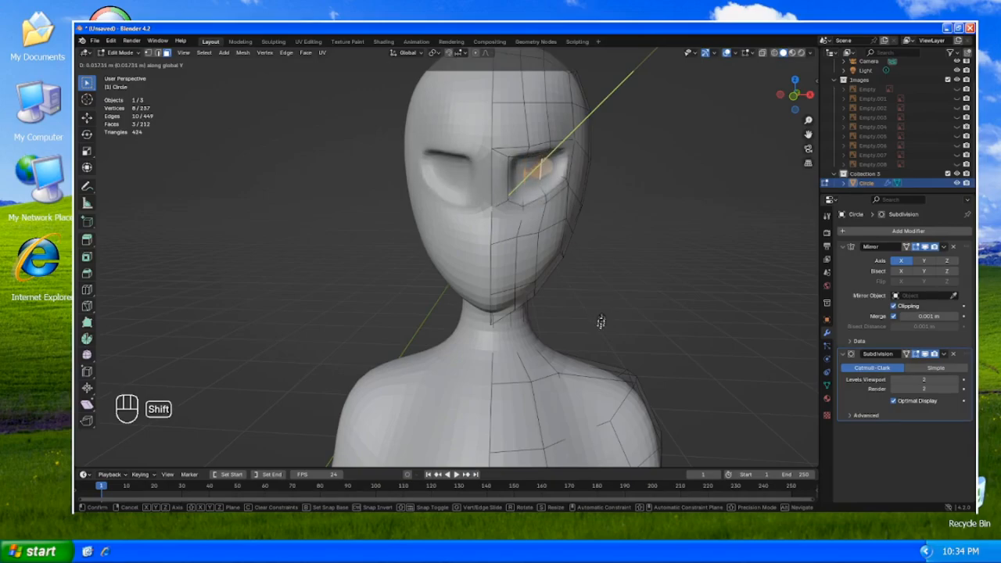
{"action": "left_click", "coordinate": [599, 330]}
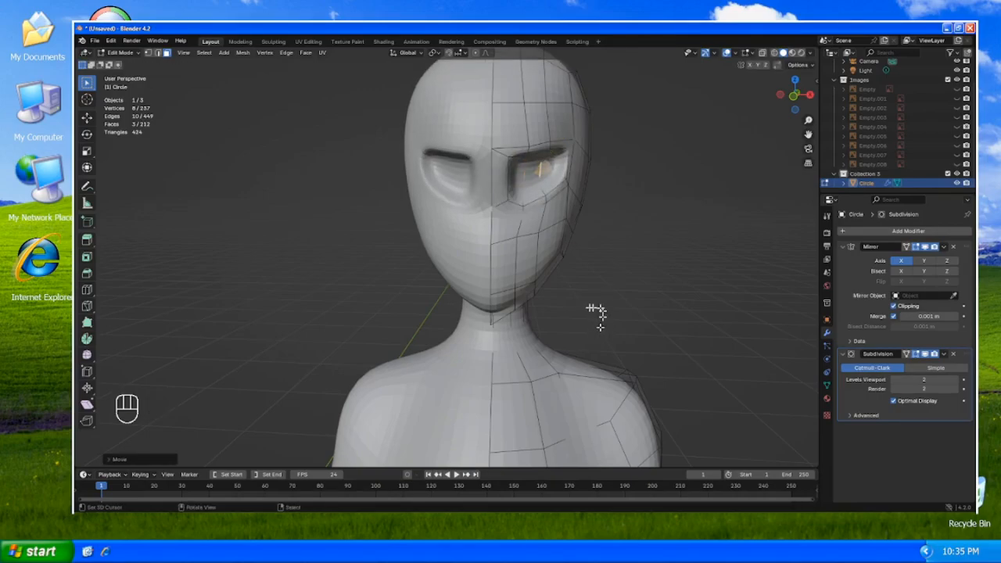
- Select the short edge at the lower rim of the eye socket and move it slightly upward
{"action": "middle_click_drag", "start_coordinate": [597, 313], "coordinate": [573, 305]}
{"action": "key", "text": "2"}
{"action": "left_click", "coordinate": [509, 195]}
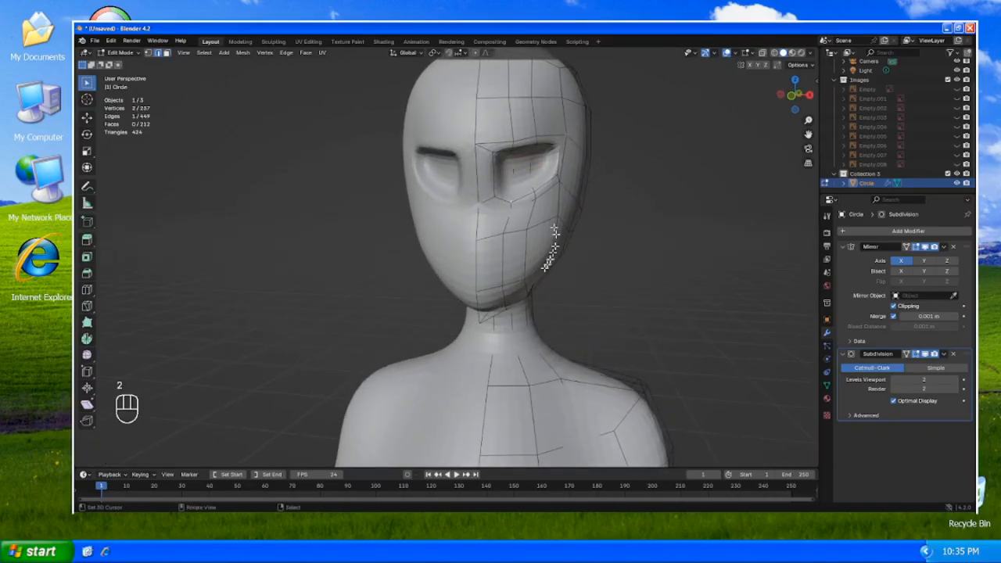
{"action": "key", "text": "g"}
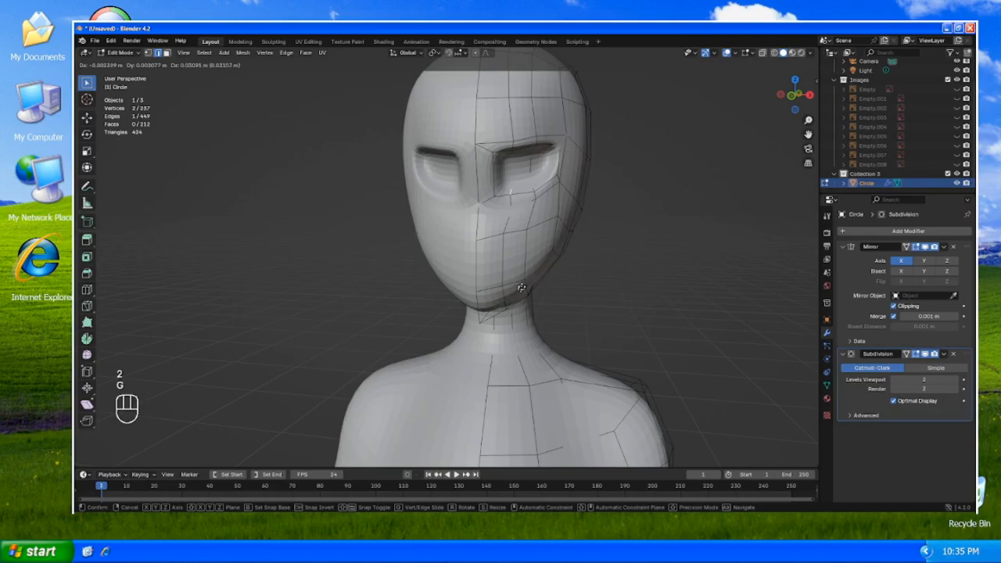
{"action": "left_click", "coordinate": [564, 235]}
- Select the arm's edge loop just above the elbow and move it up and outward by about 0.1 m
{"action": "scroll", "coordinate": [578, 293], "scroll_direction": "down", "scroll_amount": 5}
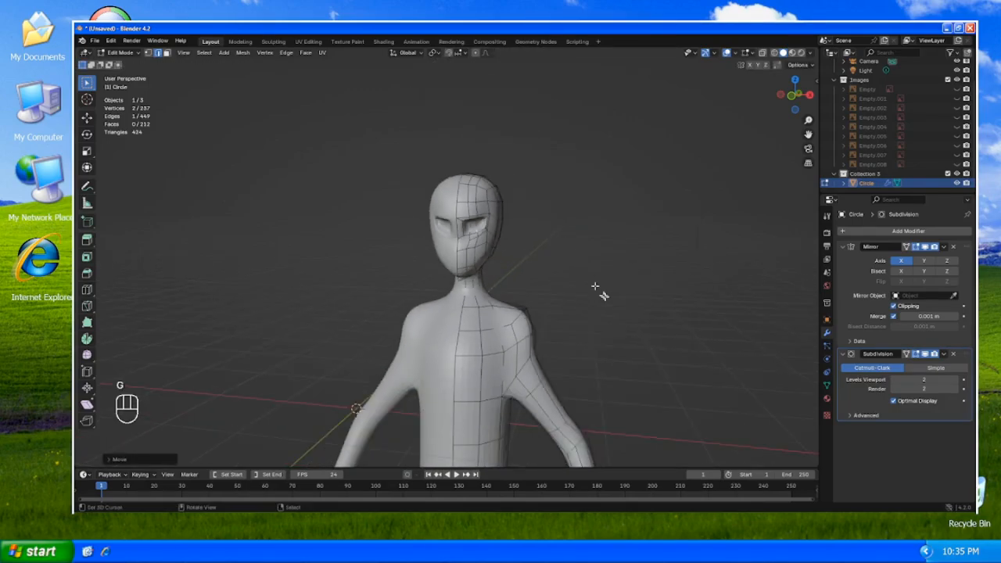
{"action": "middle_click_drag", "start_coordinate": [599, 290], "coordinate": [516, 282], "text": "shift"}
{"action": "scroll", "coordinate": [626, 200], "scroll_direction": "down", "scroll_amount": 2}
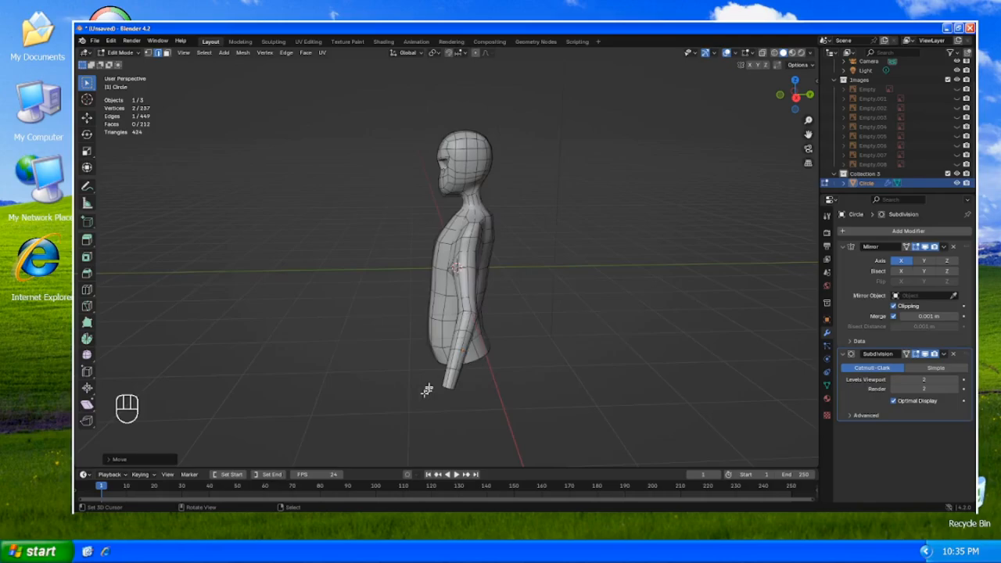
{"action": "scroll", "coordinate": [428, 386], "scroll_direction": "up", "scroll_amount": 4}
{"action": "middle_click_drag", "start_coordinate": [438, 366], "coordinate": [569, 384]}
{"action": "left_click", "coordinate": [628, 310], "text": "alt"}
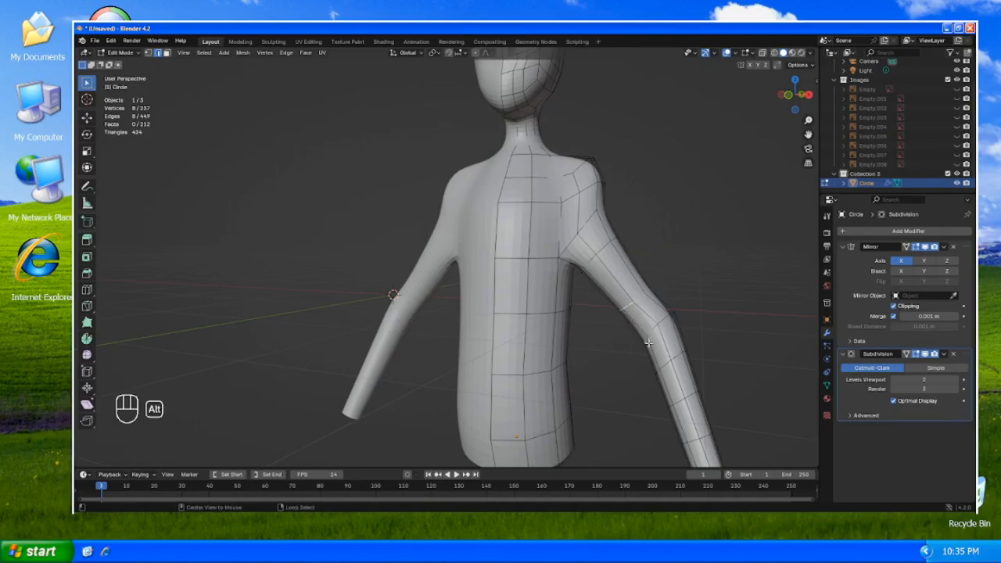
{"action": "key", "text": "g"}
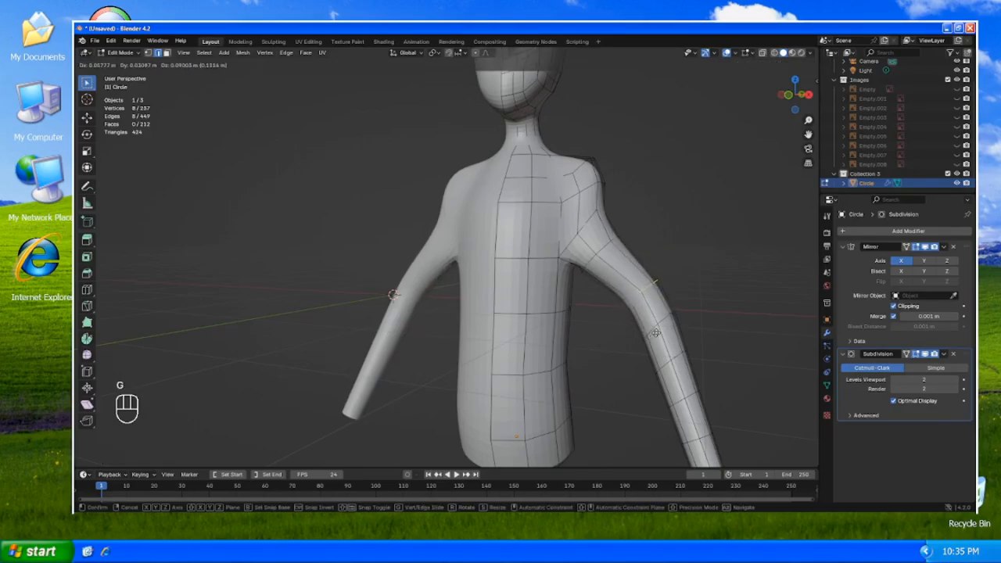
{"action": "left_click", "coordinate": [656, 331]}
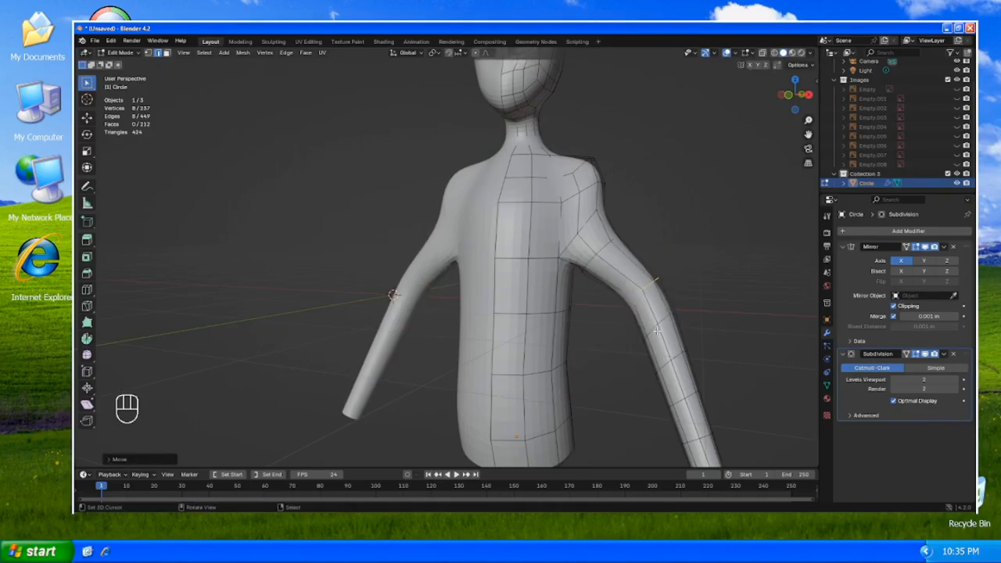
- Select the five edge loops from the elbow down to the wrist and raise them slightly along Z in the side view
{"action": "scroll", "coordinate": [657, 331], "scroll_direction": "up", "scroll_amount": 1}
{"action": "scroll", "coordinate": [652, 331], "scroll_direction": "down", "scroll_amount": 2}
{"action": "key", "text": "alt"}
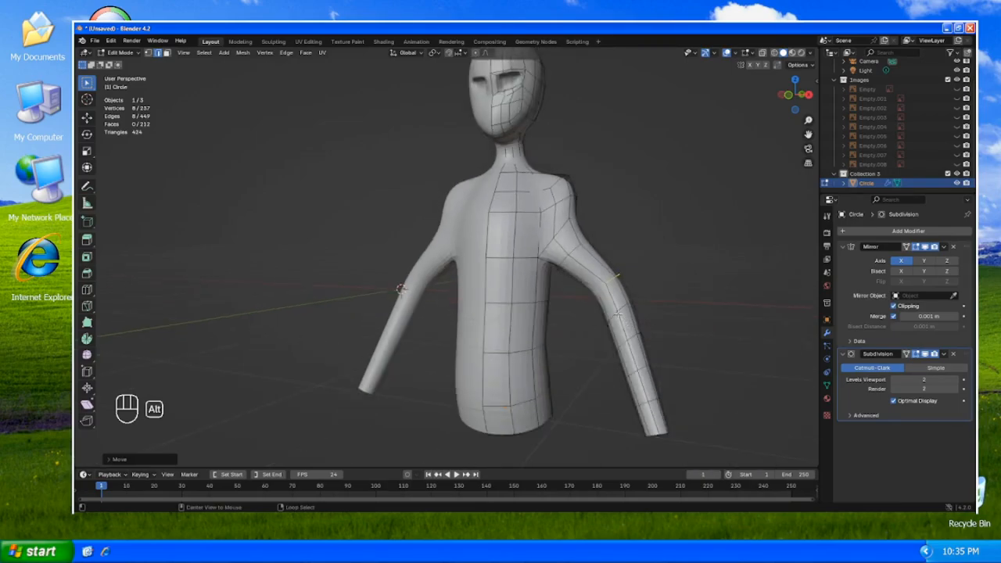
{"action": "left_click", "coordinate": [617, 312], "text": "alt"}
{"action": "right_click", "coordinate": [629, 337], "text": "alt+shift"}
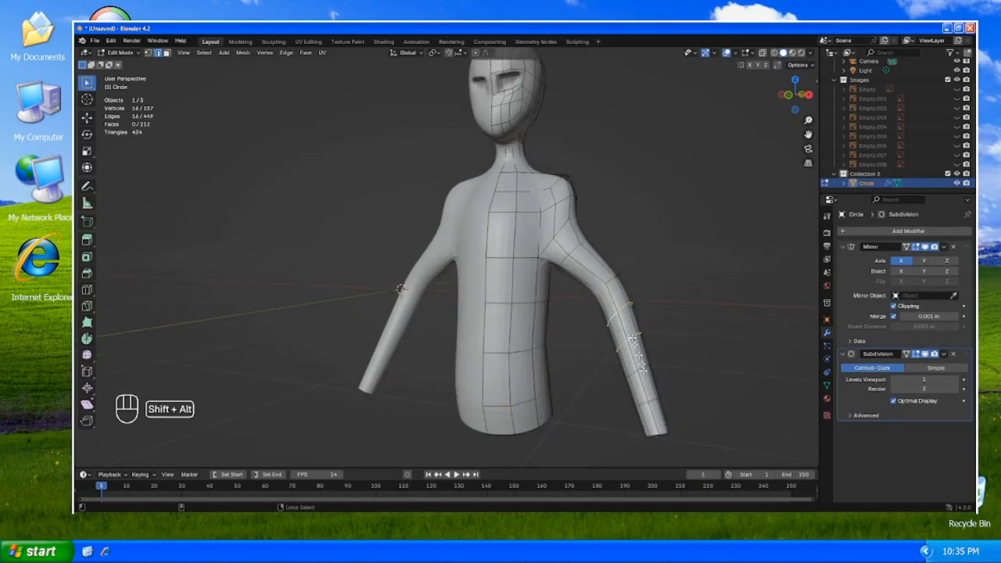
{"action": "right_click", "coordinate": [641, 367], "text": "alt+shift"}
{"action": "right_click", "coordinate": [648, 396], "text": "alt+shift"}
{"action": "key", "text": "ctrl+z"}
{"action": "left_click", "coordinate": [653, 401], "text": "alt+shift"}
{"action": "left_click", "coordinate": [661, 431], "text": "alt+shift"}
{"action": "middle_click_drag", "start_coordinate": [673, 426], "coordinate": [621, 404]}
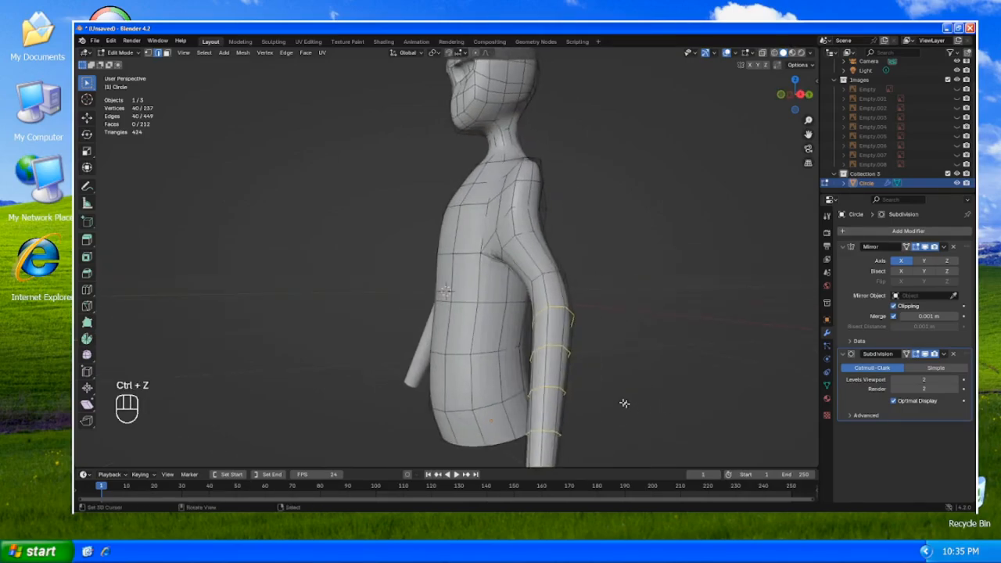
{"action": "key", "text": "KP_3"}
{"action": "key", "text": "g"}
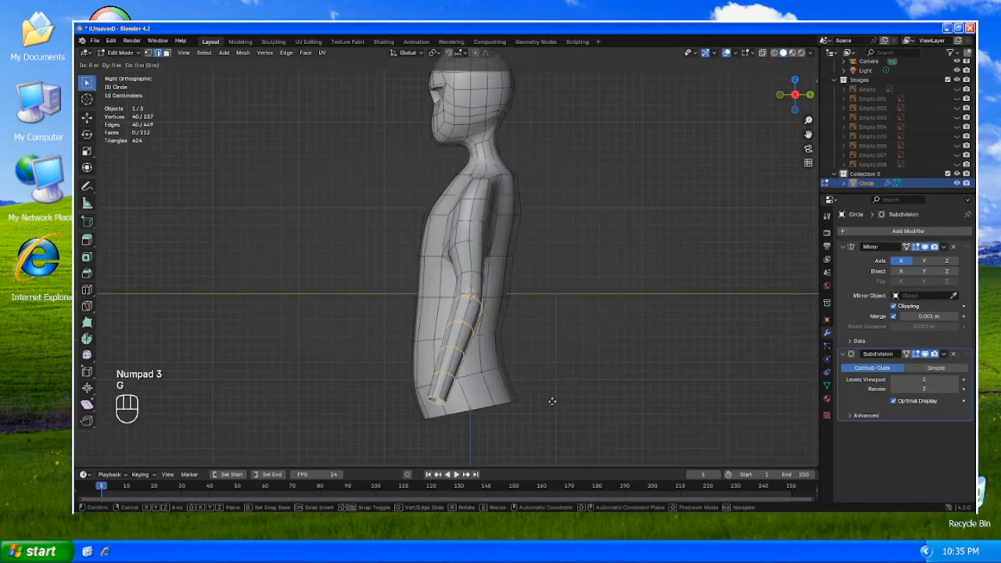
{"action": "key", "text": "z"}
{"action": "left_click", "coordinate": [552, 393]}
- Rotate the selected forearm edge loops about 5° around the Z axis in the top view
{"action": "middle_click_drag", "start_coordinate": [554, 395], "coordinate": [603, 380]}
{"action": "key", "text": "KP_7"}
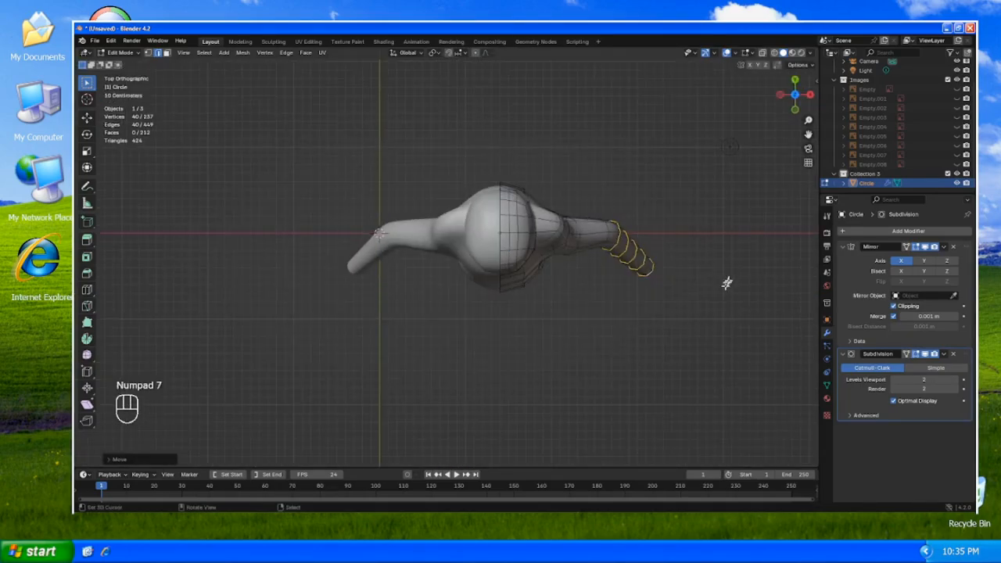
{"action": "key", "text": "r"}
{"action": "key", "text": "z"}
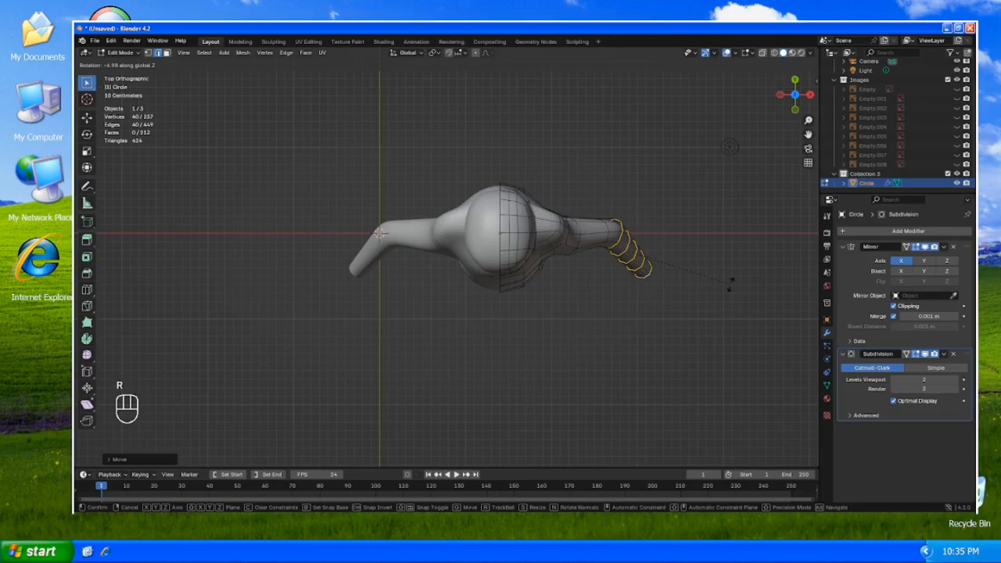
{"action": "left_click", "coordinate": [731, 284]}
- Move the forearm loops about 0.11 m forward along Y and about 0.03 m inward along X
{"action": "key", "text": "g"}
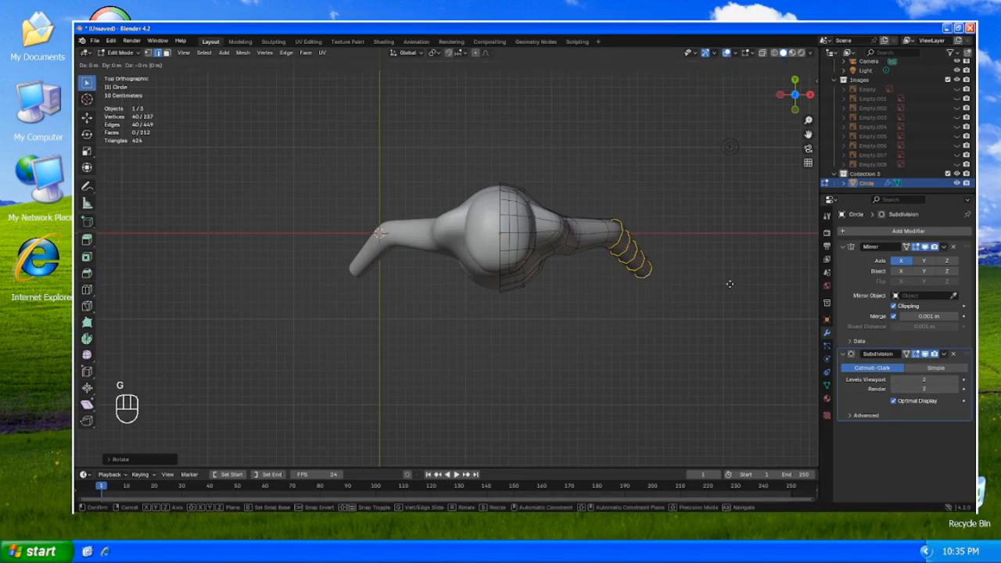
{"action": "key", "text": "y"}
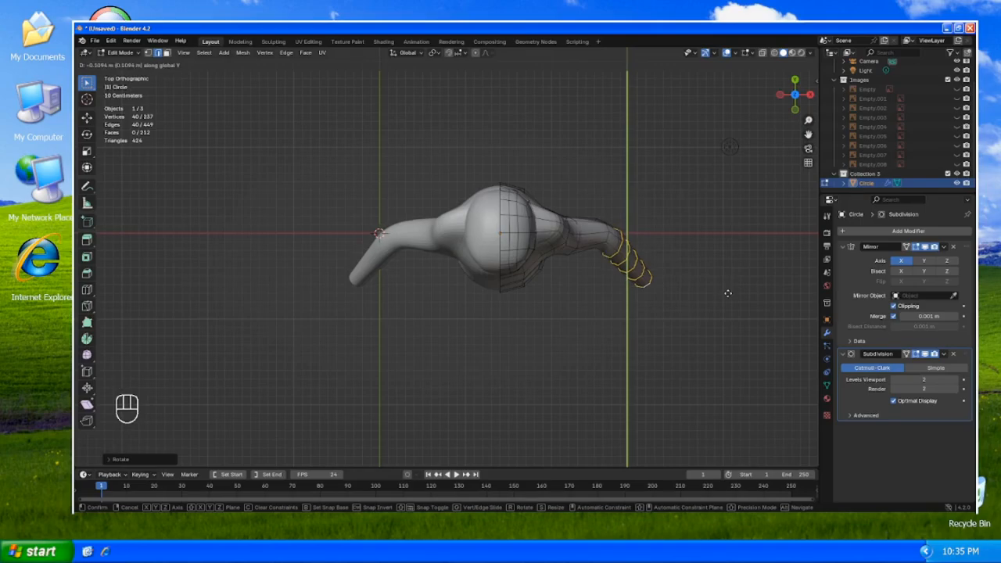
{"action": "left_click", "coordinate": [728, 293]}
{"action": "key", "text": "g"}
{"action": "key", "text": "x"}
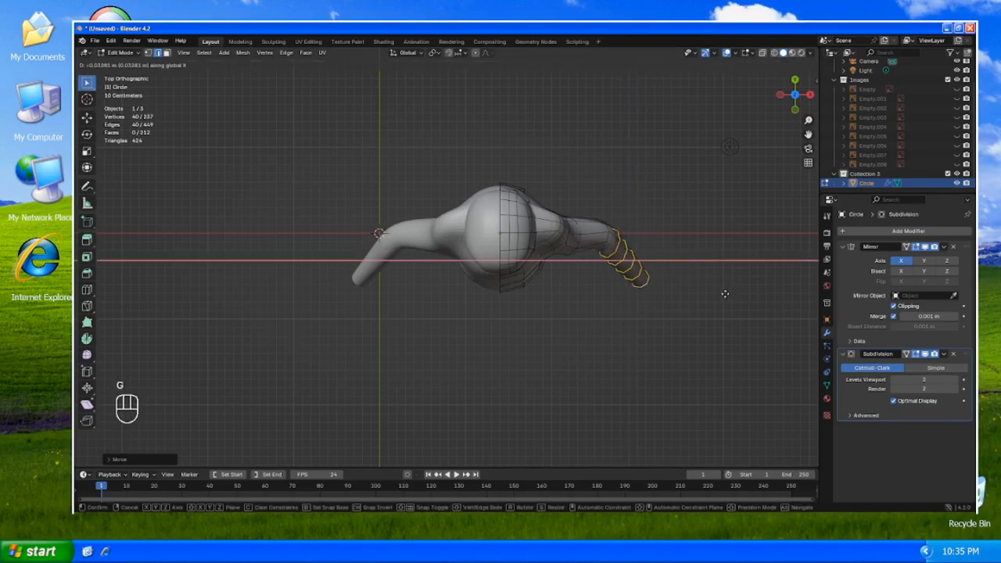
{"action": "left_click", "coordinate": [724, 293]}
- Add the upper-arm edge loops to the selection and raise the whole arm about 0.19 m along Z in the front view
{"action": "key", "text": "KP_1"}
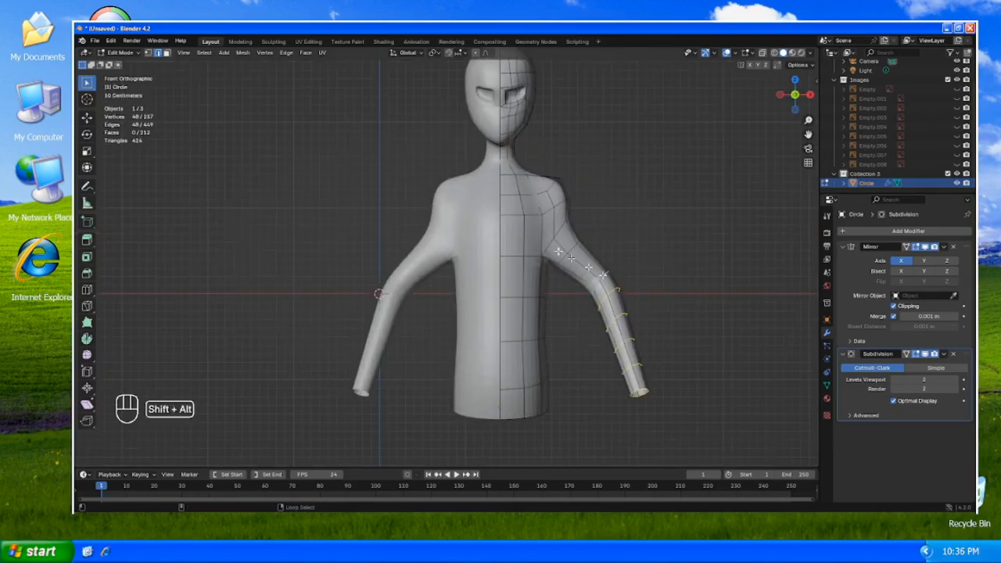
{"action": "left_click", "coordinate": [572, 250], "text": "alt+shift"}
{"action": "key", "text": "g"}
{"action": "key", "text": "z"}
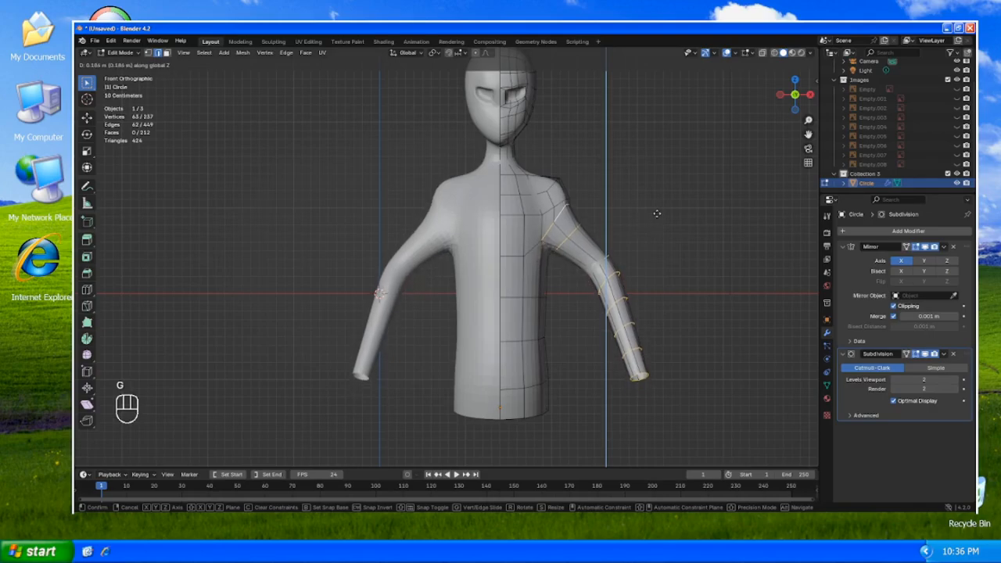
{"action": "left_click", "coordinate": [658, 214]}
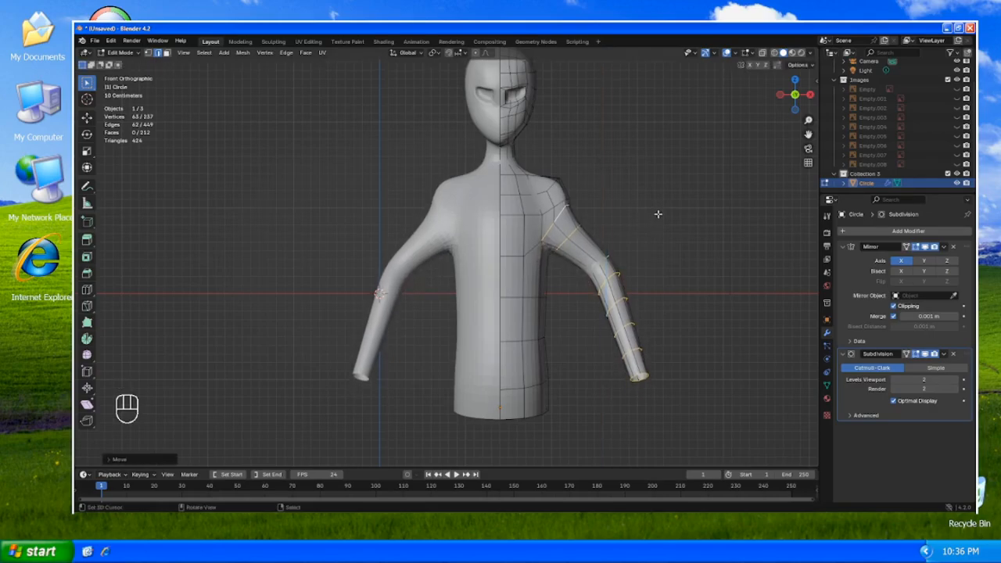
{"action": "key", "text": "space"}
{"action": "key", "text": "space"}
{"action": "key", "text": "space"}
{"action": "key", "text": "space"}
{"action": "key", "text": "space"}
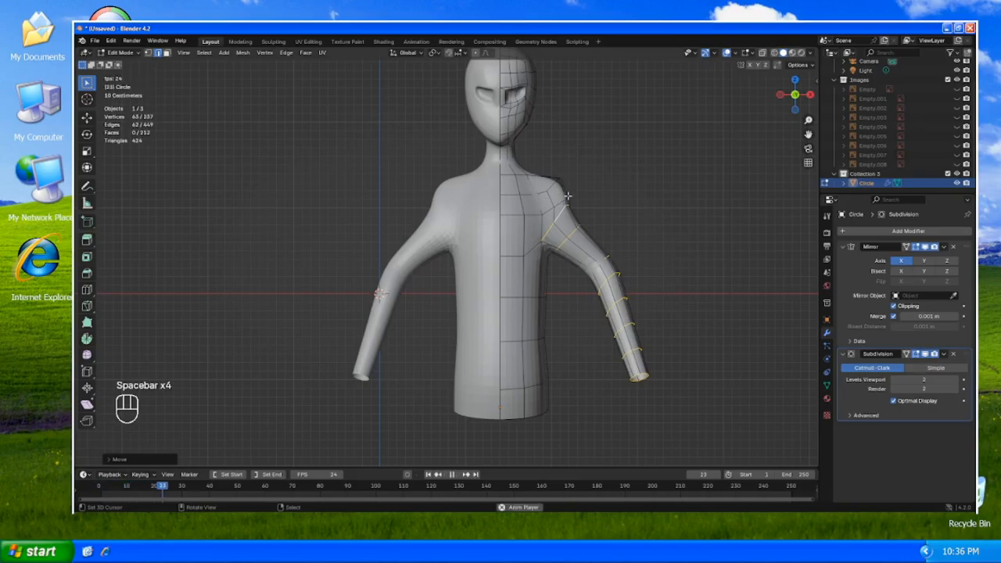
{"action": "left_click", "coordinate": [429, 474]}
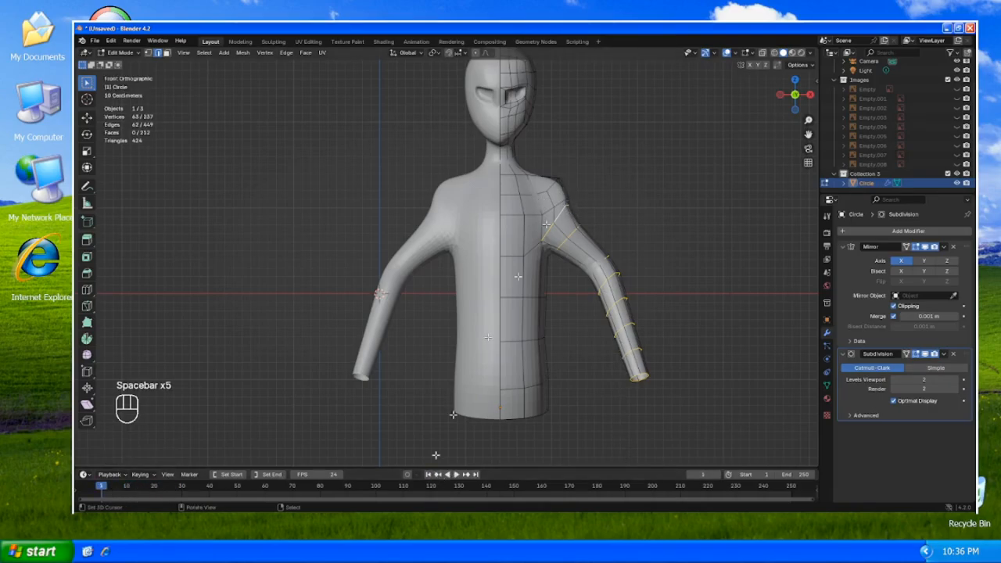
- Select the two outer shoulder faces above the arm and rotate them to a flatter slope in the front view
{"action": "middle_click_drag", "start_coordinate": [568, 194], "coordinate": [491, 219]}
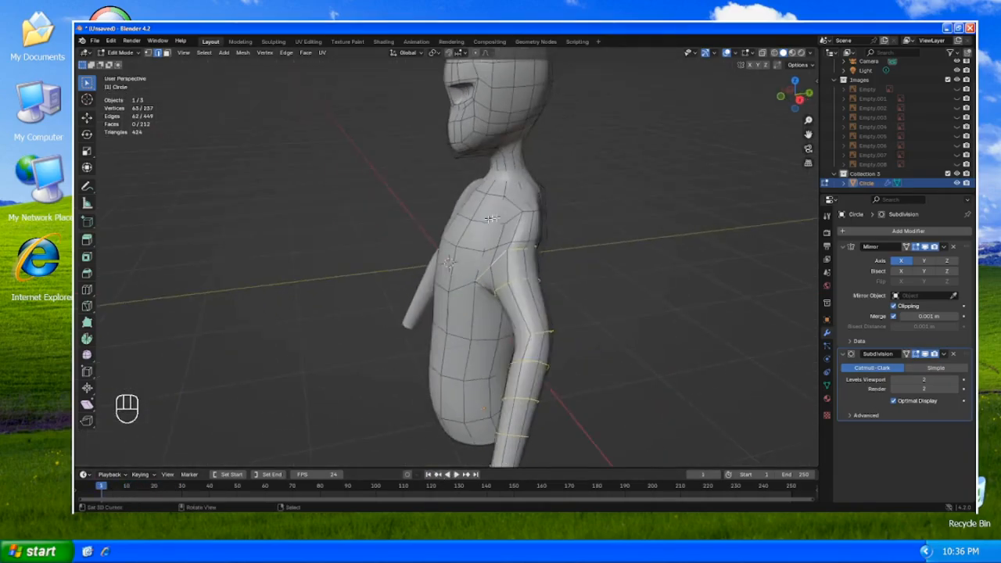
{"action": "left_click", "coordinate": [530, 238]}
{"action": "key", "text": "3"}
{"action": "left_click", "coordinate": [525, 228]}
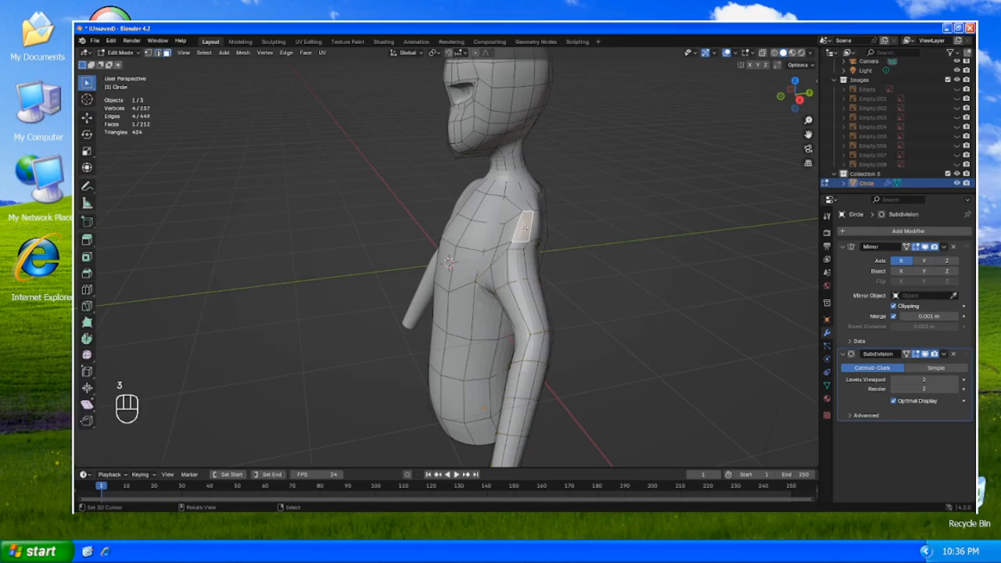
{"action": "left_click", "coordinate": [537, 230], "text": "shift"}
{"action": "key", "text": "KP_1"}
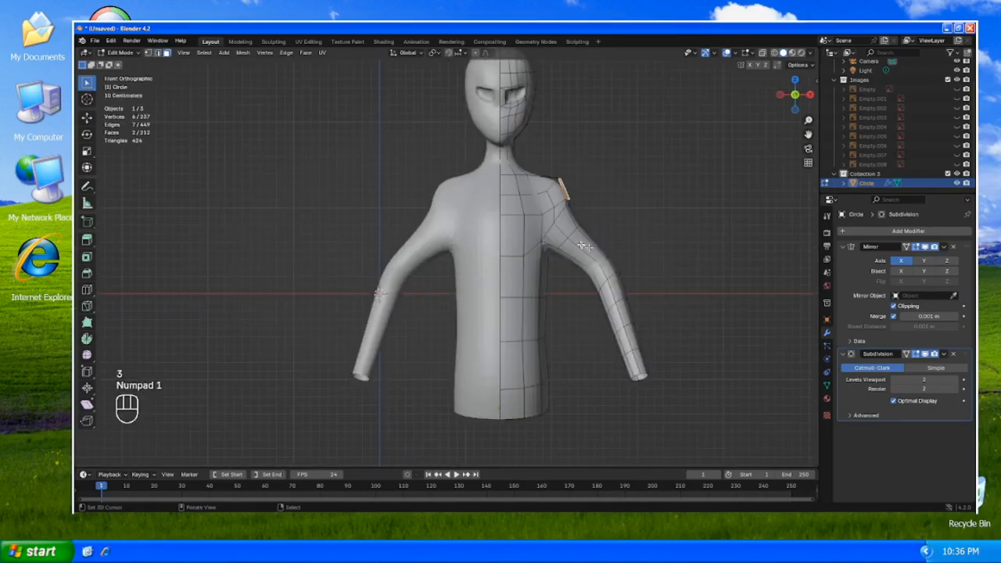
{"action": "key", "text": "r"}
{"action": "left_click", "coordinate": [674, 188]}
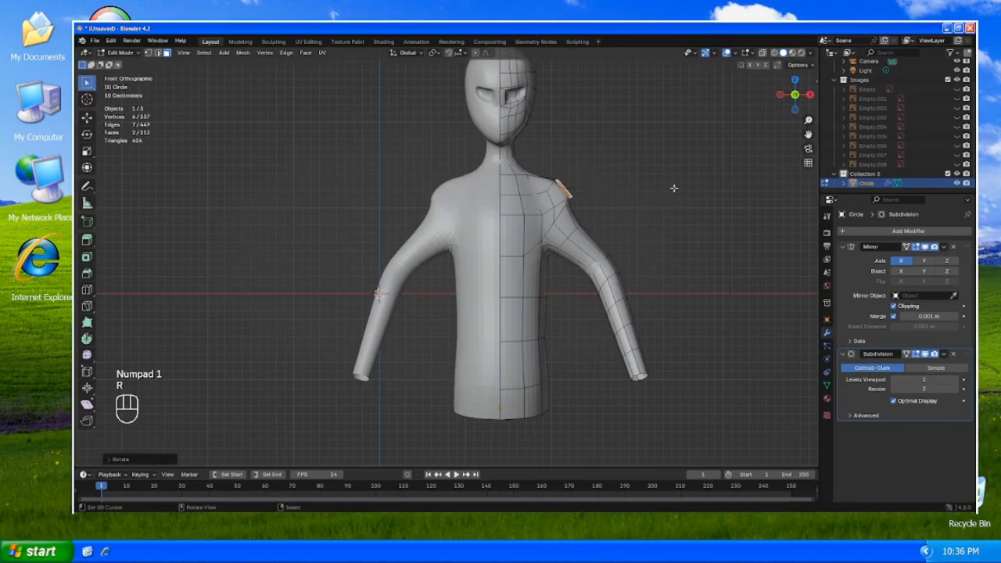
{"action": "key", "text": "g"}
{"action": "middle_click_drag", "start_coordinate": [535, 164], "coordinate": [569, 227]}
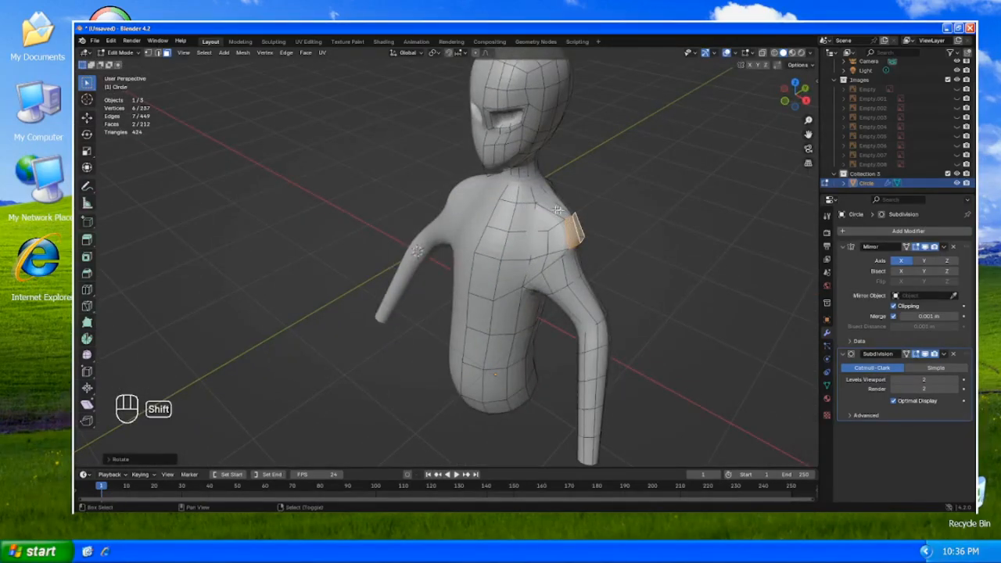
{"action": "key", "text": "KP_1"}
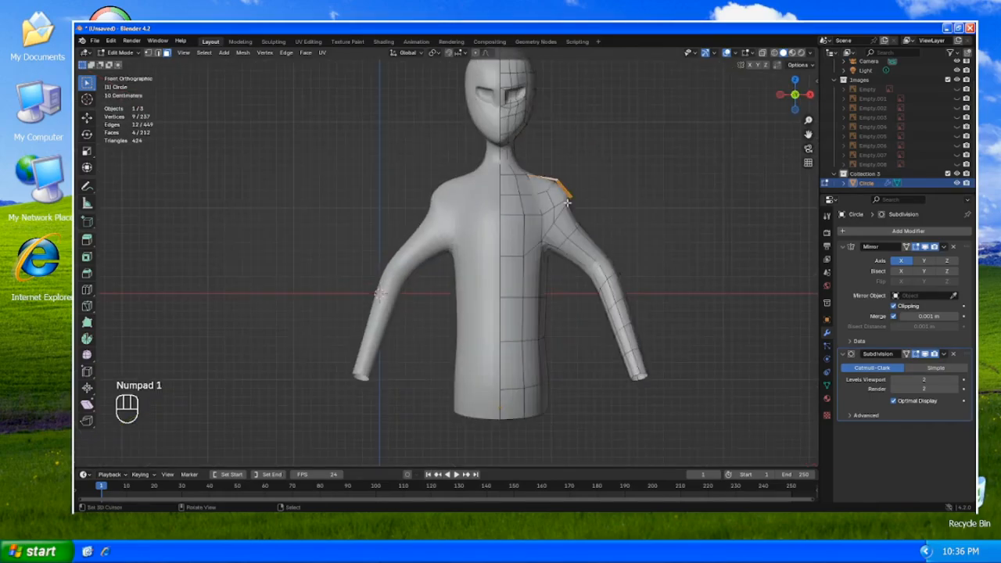
{"action": "key", "text": "g"}
{"action": "right_click", "coordinate": [615, 193]}
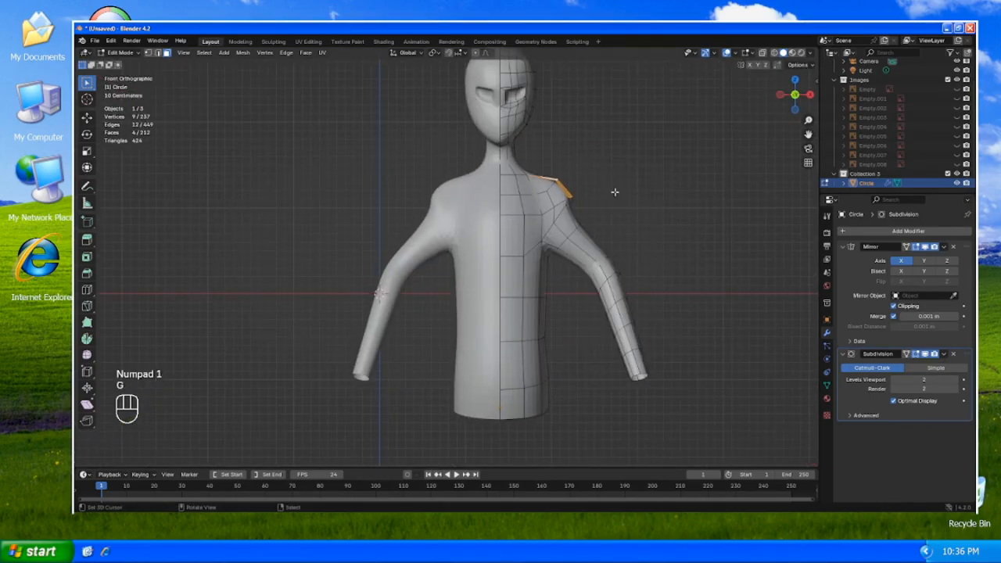
- Select the two edges where the outer shoulder meets the arm and move them about 0.08 m outward and slightly up
{"action": "middle_click_drag", "start_coordinate": [582, 209], "coordinate": [516, 210]}
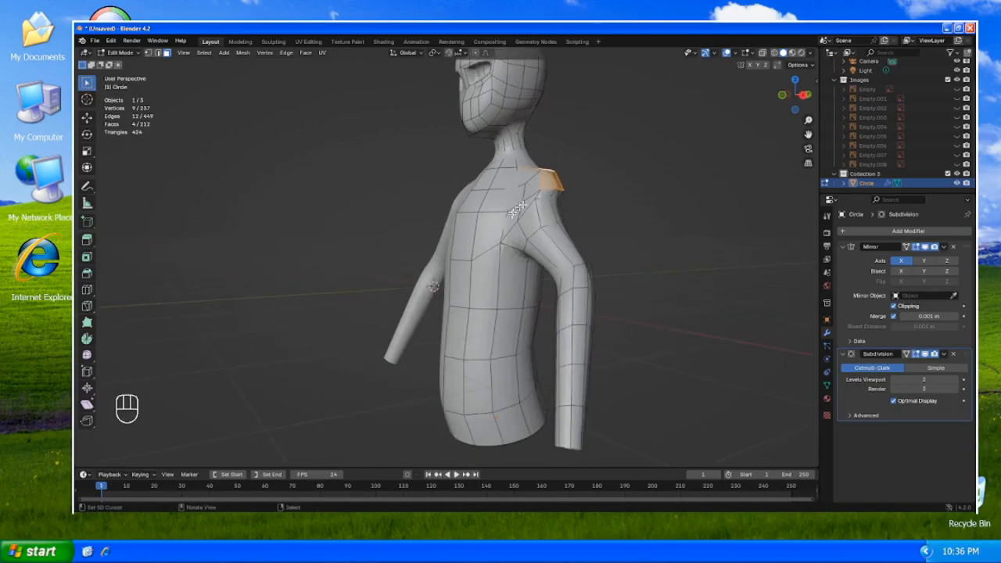
{"action": "left_click", "coordinate": [550, 195]}
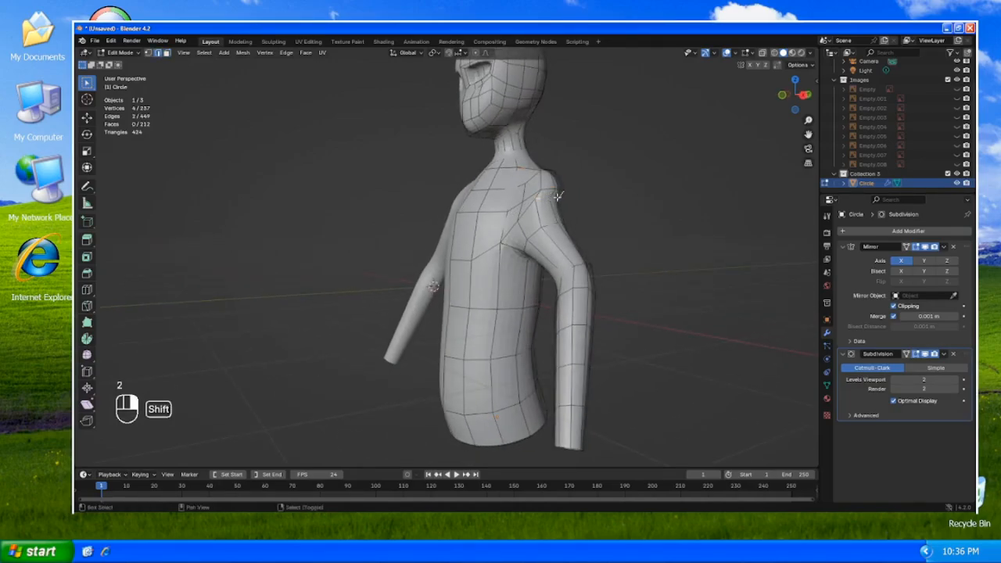
{"action": "key", "text": "ctrl+z"}
{"action": "key", "text": "KP_1"}
{"action": "key", "text": "g"}
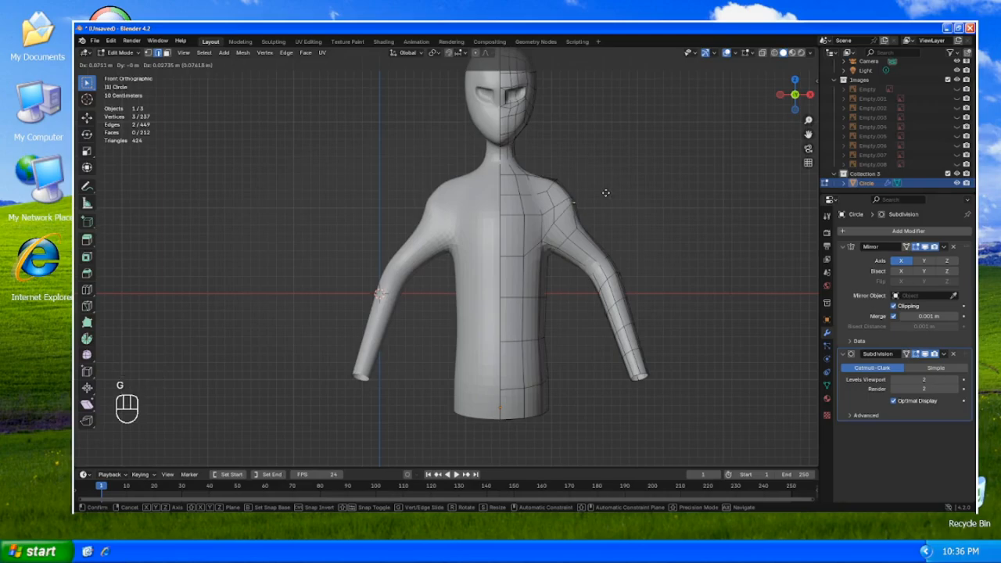
{"action": "left_click", "coordinate": [605, 193]}
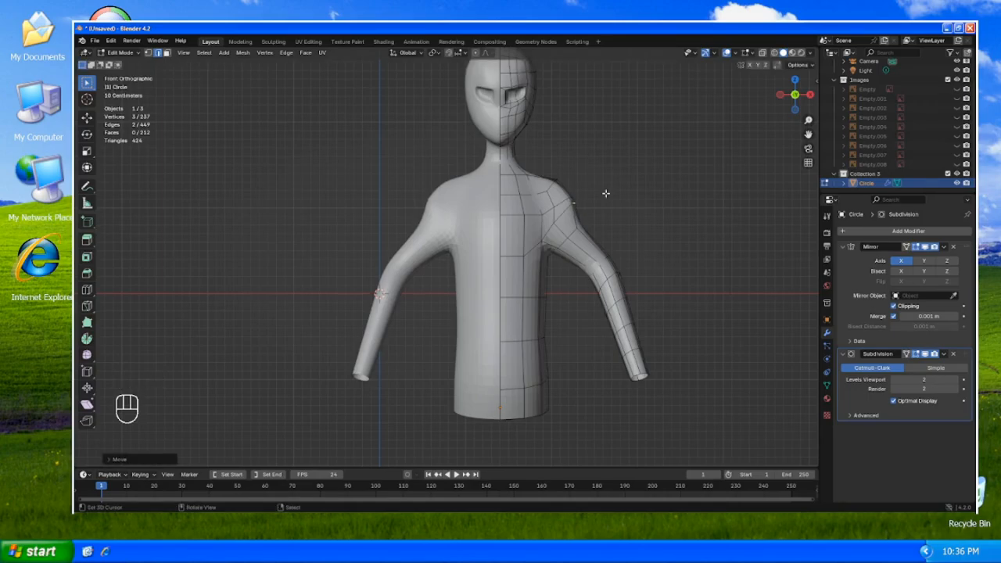
- Show the Subdivision result on the edit cage and raise the two armpit edges about 0.19 m along Z
{"action": "middle_click_drag", "start_coordinate": [621, 271], "coordinate": [570, 290]}
{"action": "left_click", "coordinate": [906, 355]}
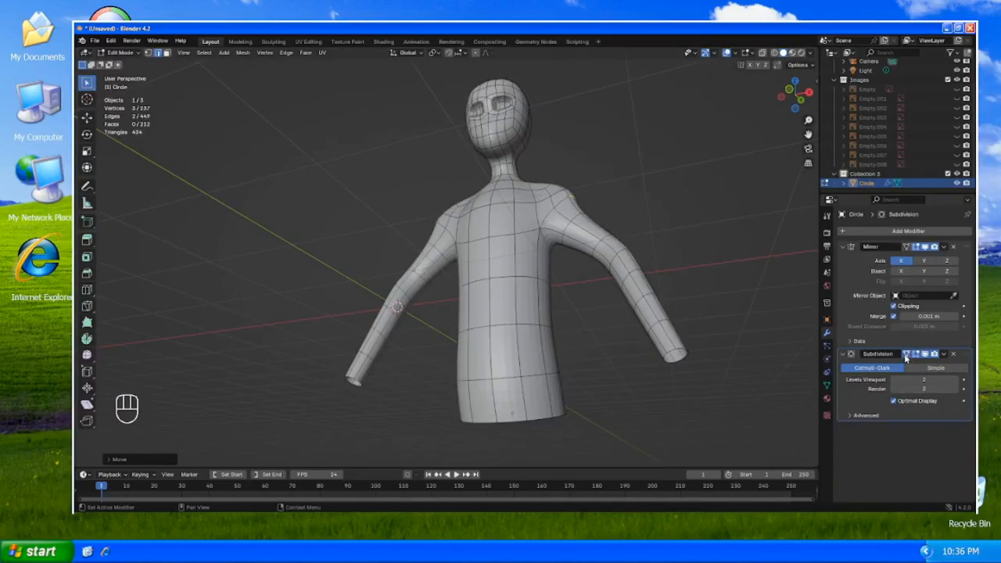
{"action": "right_click", "coordinate": [542, 237]}
{"action": "middle_click_drag", "start_coordinate": [543, 237], "coordinate": [610, 242]}
{"action": "key", "text": "KP_1"}
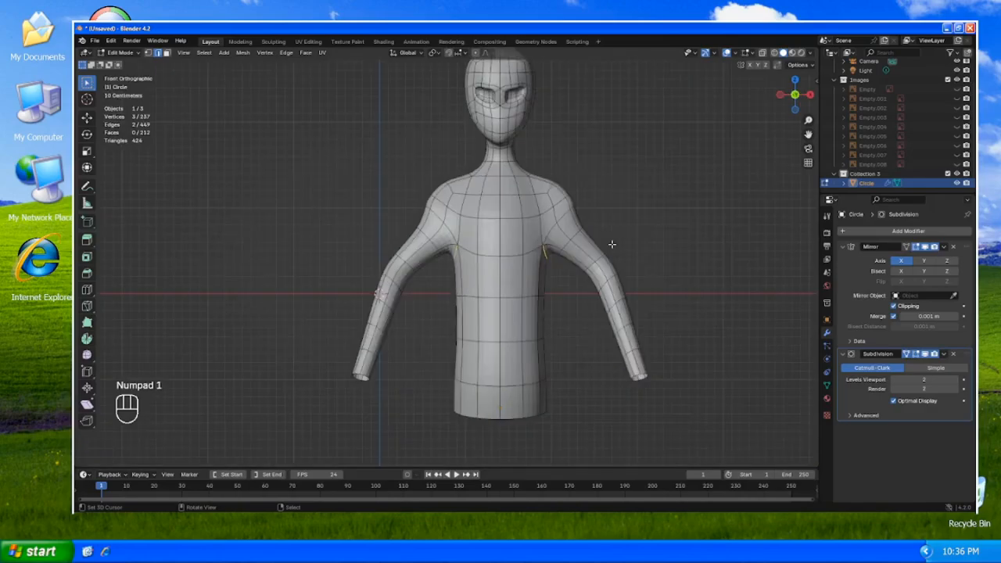
{"action": "key", "text": "g"}
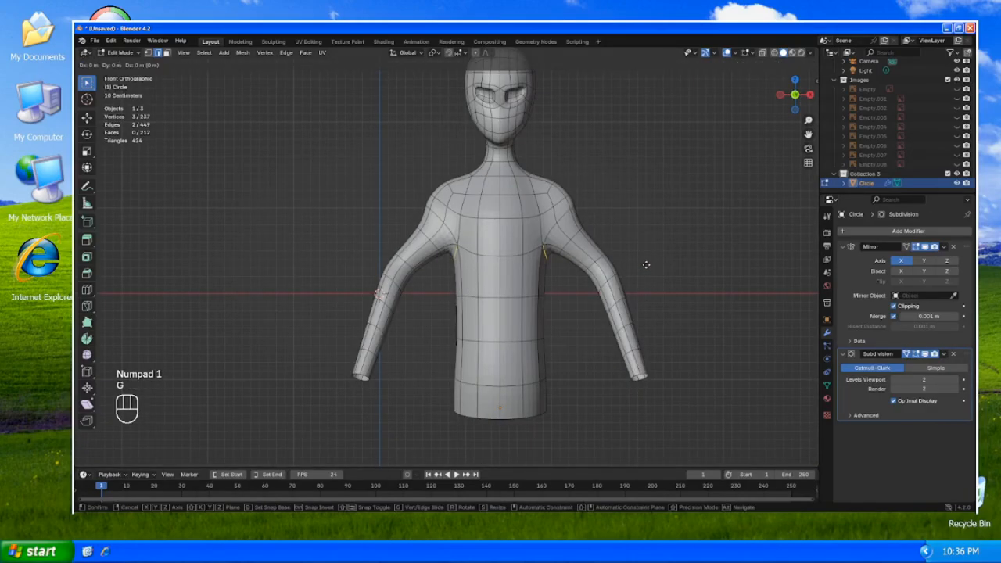
{"action": "key", "text": "z"}
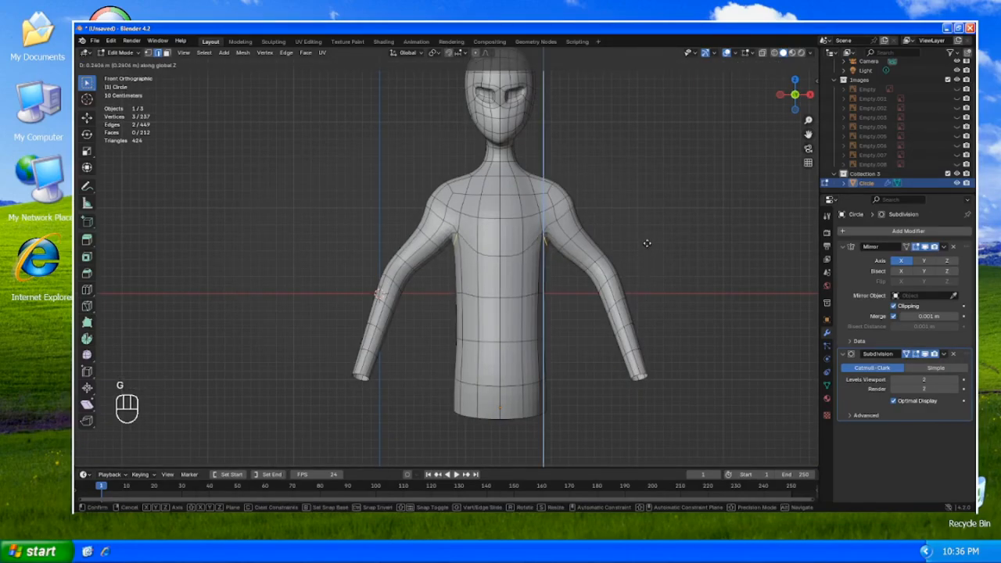
{"action": "left_click", "coordinate": [645, 245]}
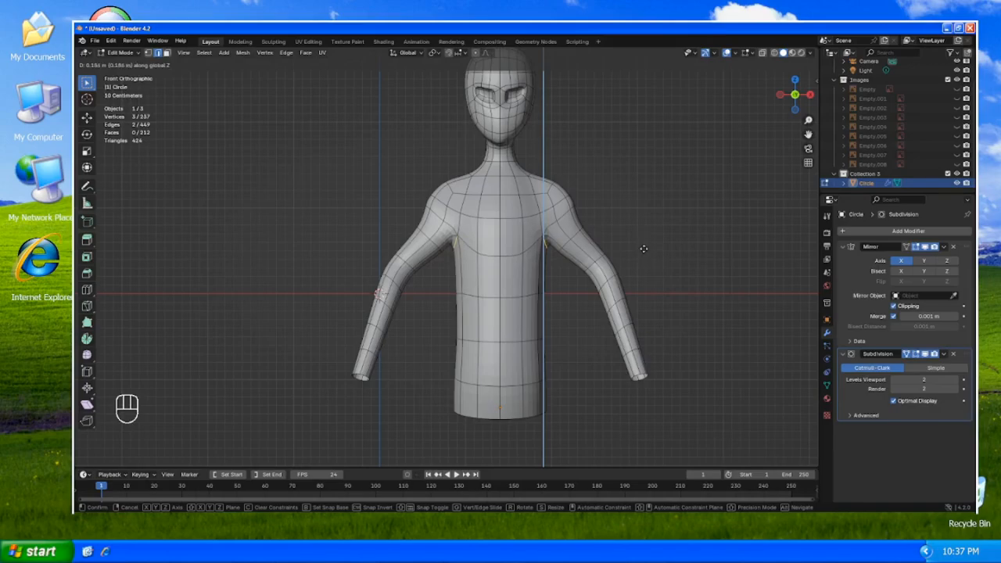
- Select the front chest edges running between the armpits and raise them about 0.07 m along Z
{"action": "left_click", "coordinate": [524, 252]}
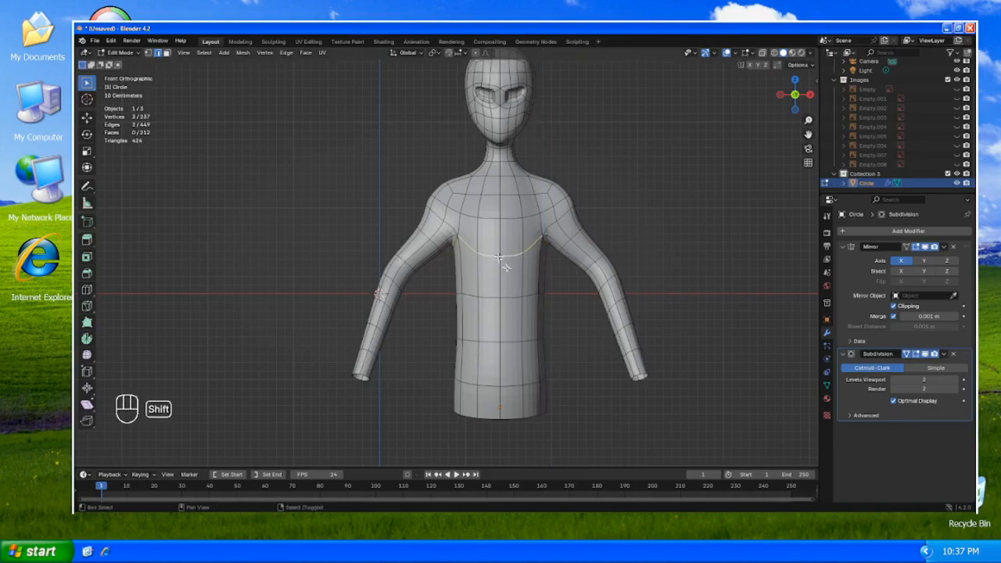
{"action": "key", "text": "g"}
{"action": "key", "text": "z"}
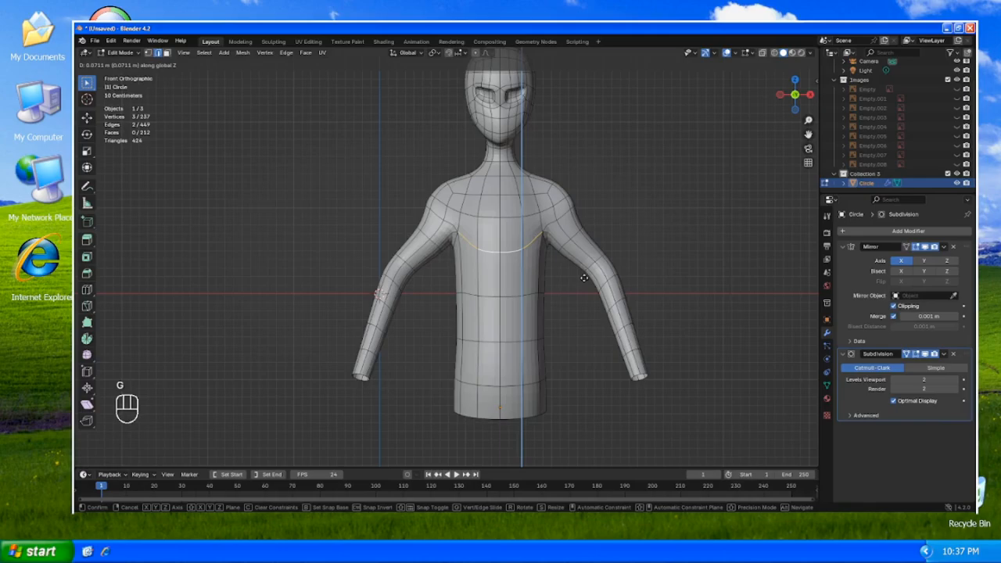
{"action": "left_click", "coordinate": [585, 278]}
- Flatten the chest edges by scaling them to about 0.49 along Z and raise them about 0.06 m
{"action": "key", "text": "s"}
{"action": "key", "text": "z"}
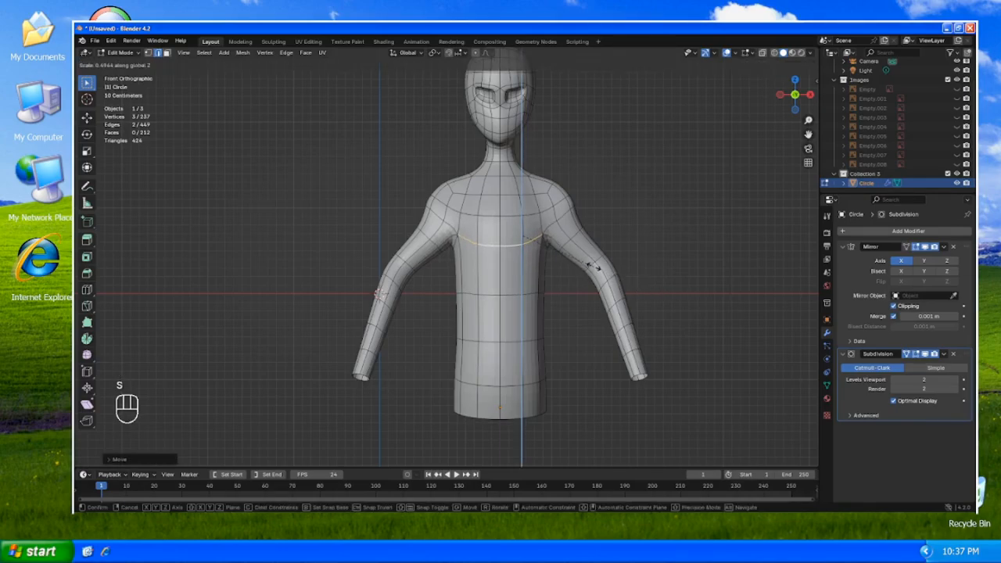
{"action": "left_click", "coordinate": [595, 266]}
{"action": "key", "text": "g"}
{"action": "key", "text": "z"}
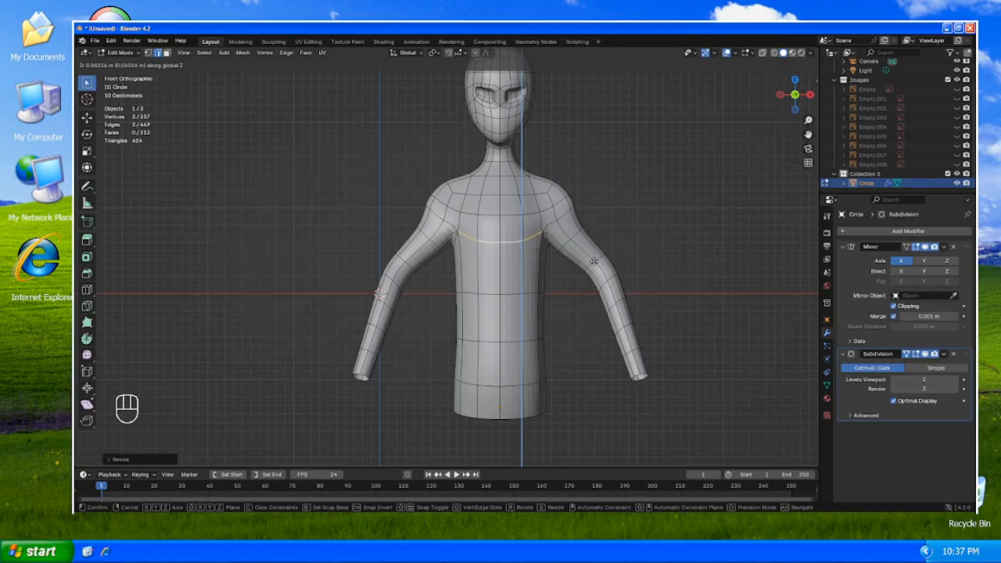
{"action": "left_click", "coordinate": [592, 260]}
- Select the arm's edge loops from the upper arm down to the wrist and raise them about 0.13 m along Z
{"action": "left_click", "coordinate": [577, 240], "text": "alt"}
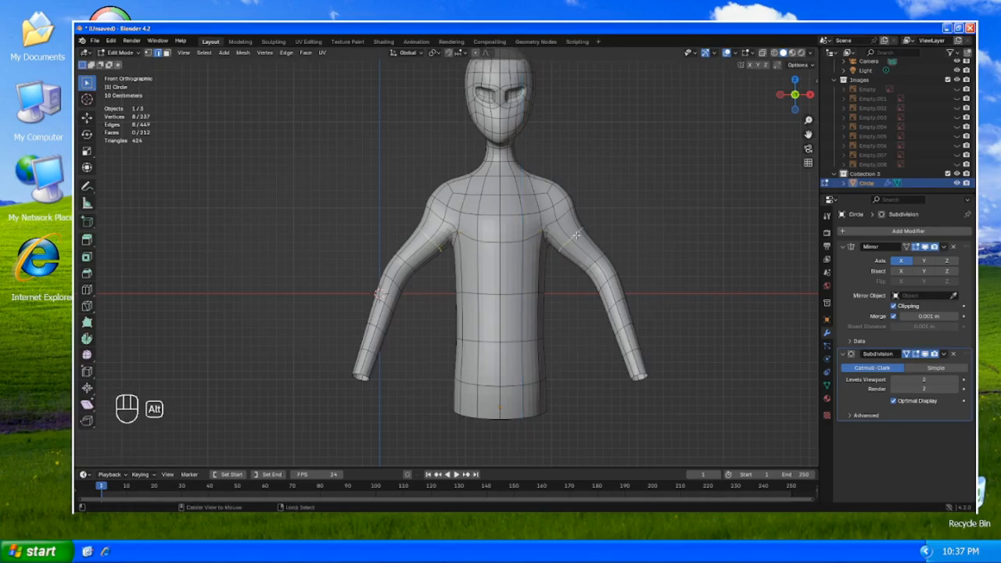
{"action": "left_click", "coordinate": [606, 265], "text": "alt+shift"}
{"action": "left_click", "coordinate": [618, 301], "text": "alt+shift"}
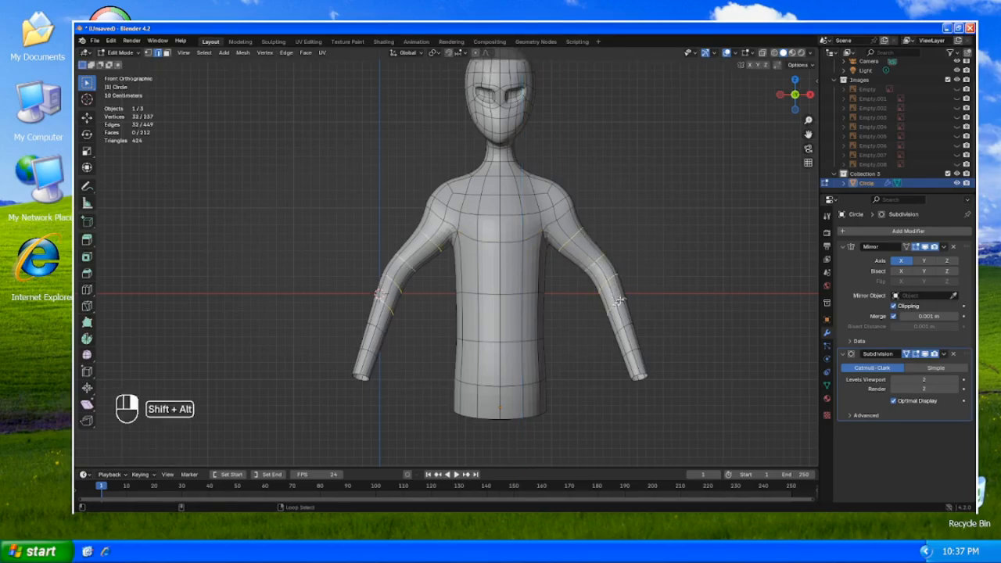
{"action": "left_click", "coordinate": [631, 329], "text": "alt+shift"}
{"action": "left_click", "coordinate": [640, 372], "text": "alt+shift"}
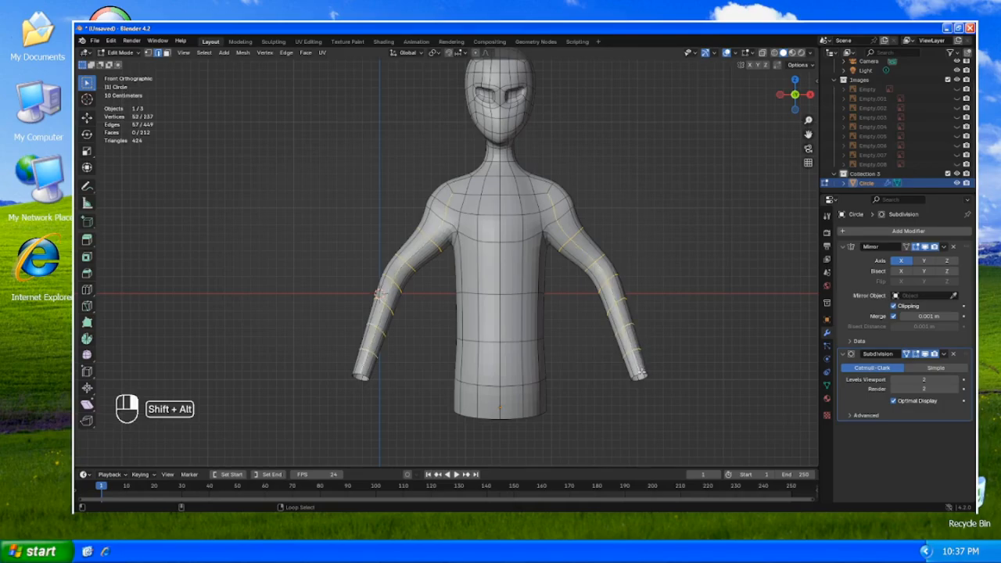
{"action": "key", "text": "ctrl+z"}
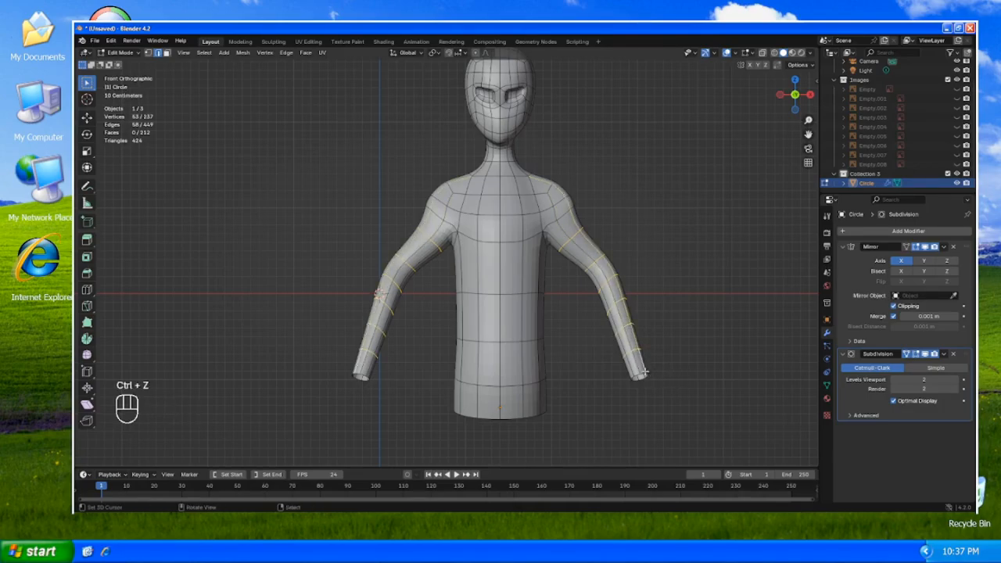
{"action": "key", "text": "ctrl+z"}
{"action": "left_click", "coordinate": [641, 375], "text": "alt+shift"}
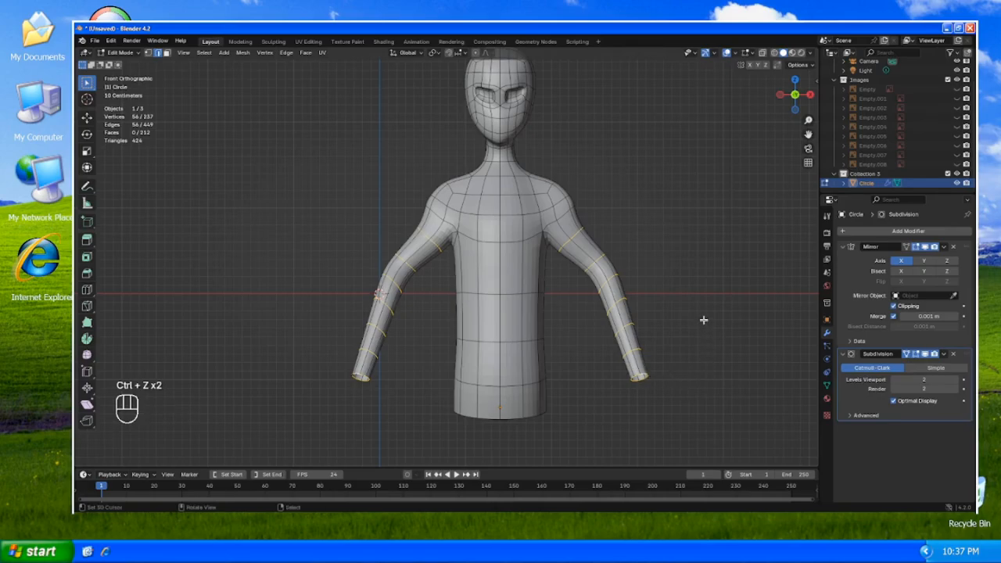
{"action": "key", "text": "g"}
{"action": "key", "text": "z"}
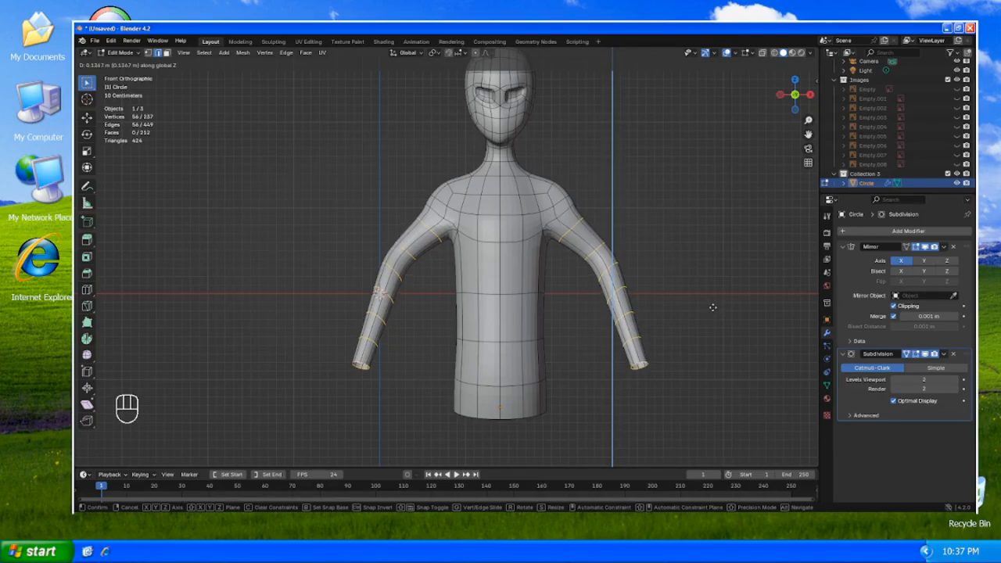
{"action": "left_click", "coordinate": [712, 307]}
- Shift the selected arm loops slightly outward along X and about 0.03 m forward along Y
{"action": "key", "text": "g"}
{"action": "key", "text": "x"}
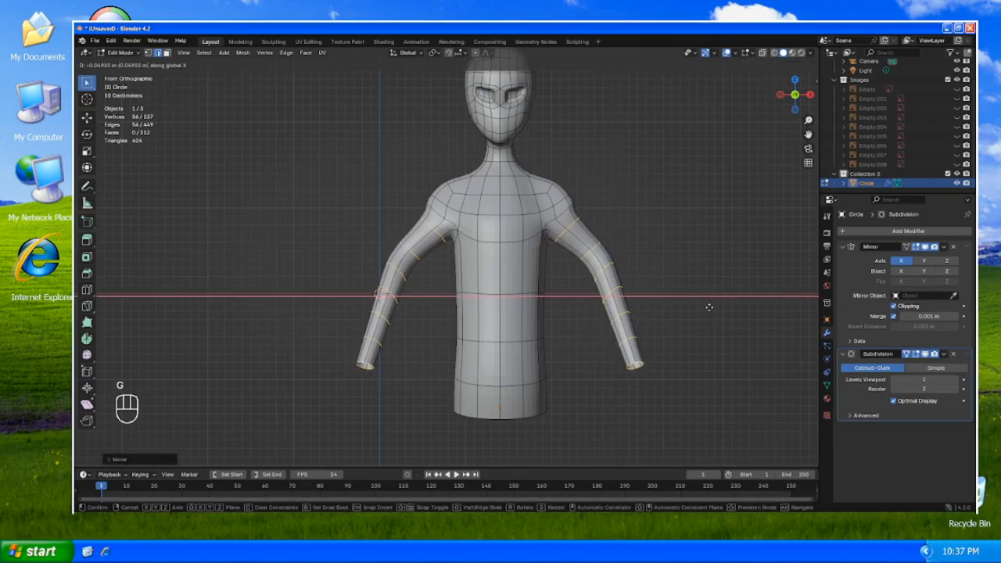
{"action": "left_click", "coordinate": [717, 308]}
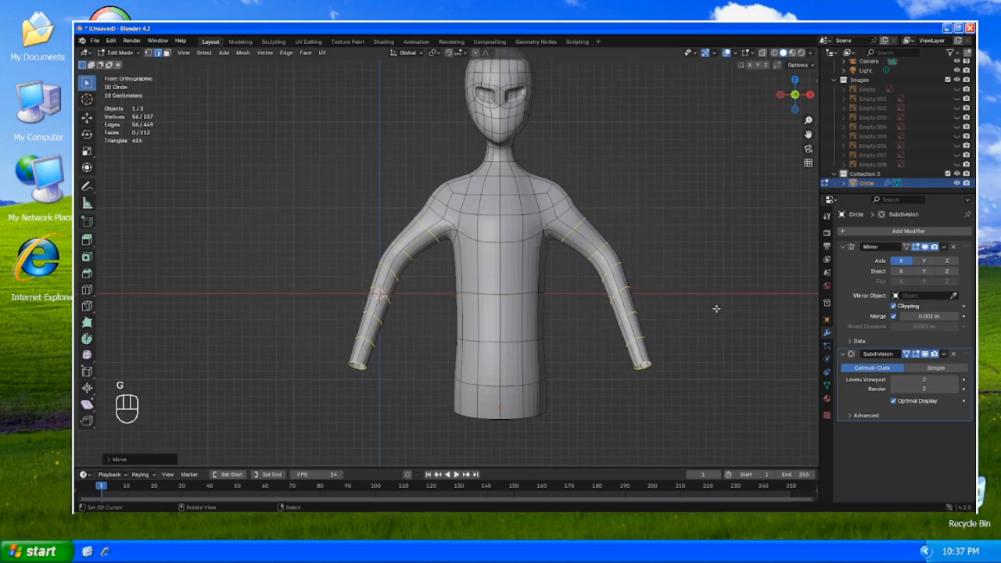
{"action": "key", "text": "KP_3"}
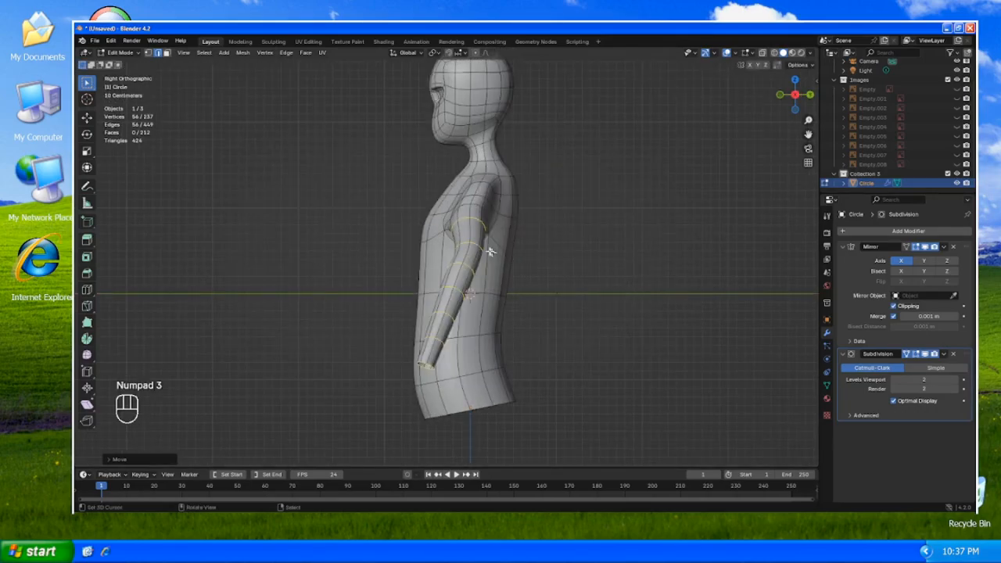
{"action": "key", "text": "g"}
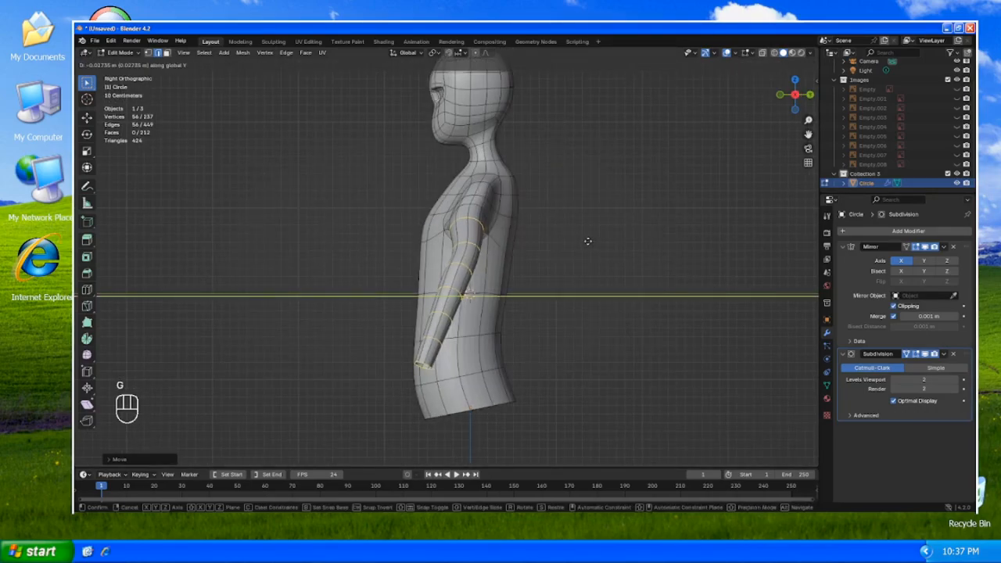
{"action": "left_click", "coordinate": [588, 241]}
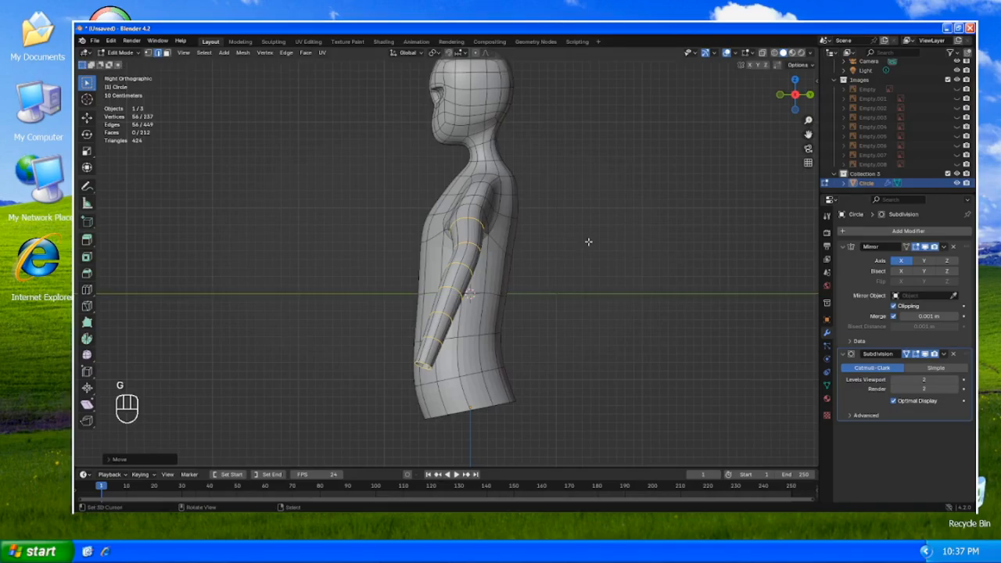
- Remove the uppermost arm loop from the selection and move the remaining loops slightly forward along Y
{"action": "left_click", "coordinate": [474, 222], "text": "alt+shift"}
{"action": "key", "text": "ctrl+z"}
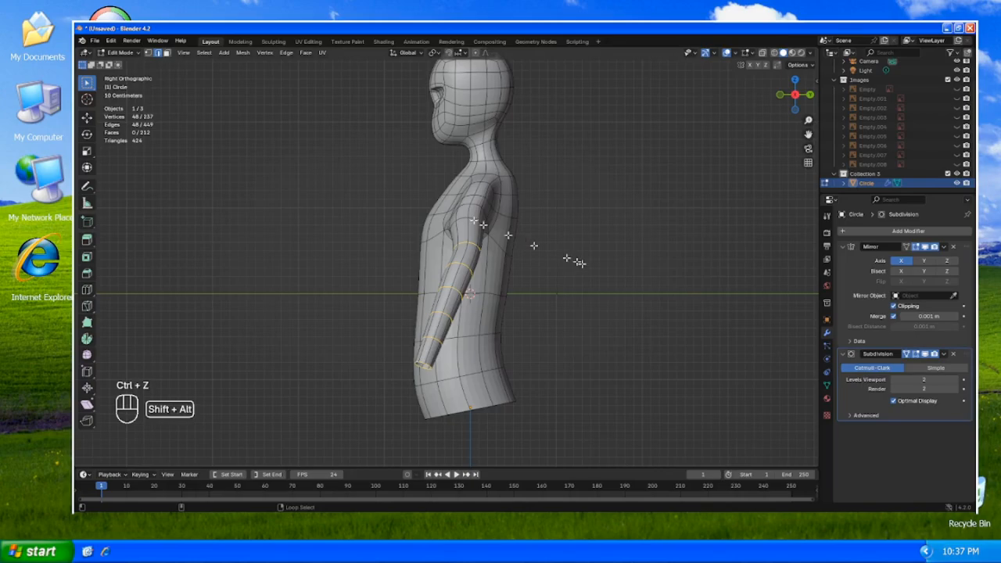
{"action": "key", "text": "g"}
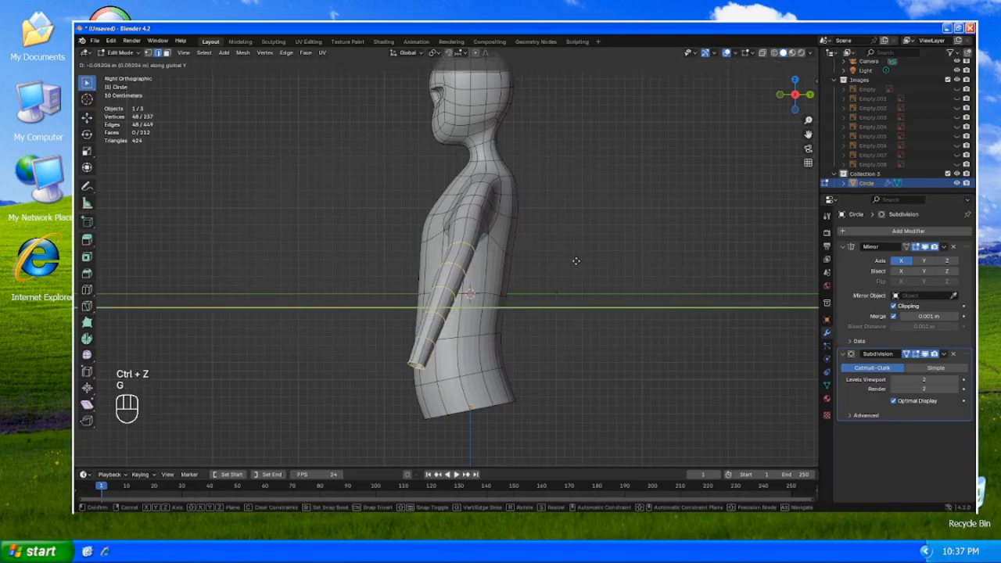
{"action": "left_click", "coordinate": [579, 262]}
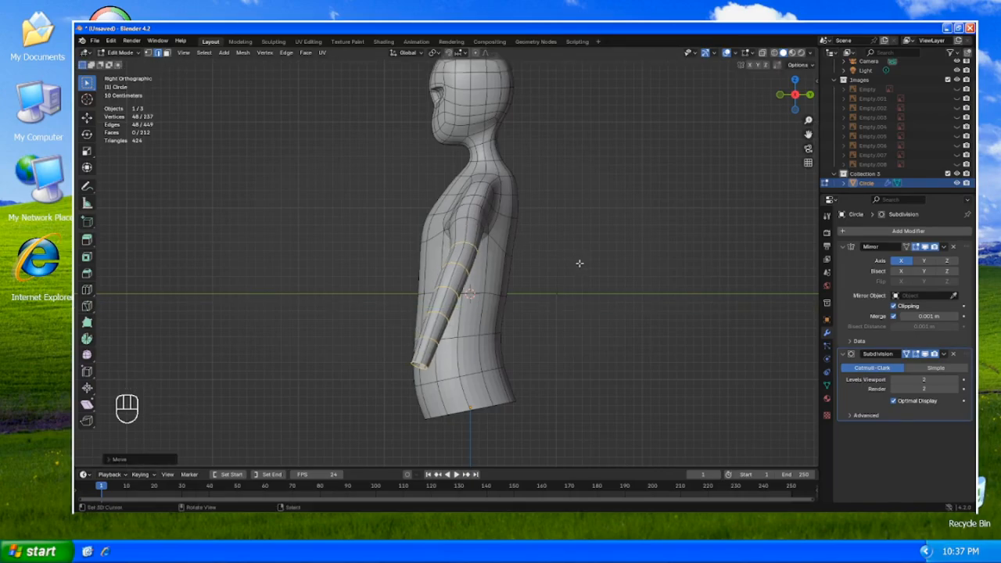
- Rotate the selected arm loops about 17° around Z and raise them slightly along Z
{"action": "key", "text": "r"}
{"action": "key", "text": "z"}
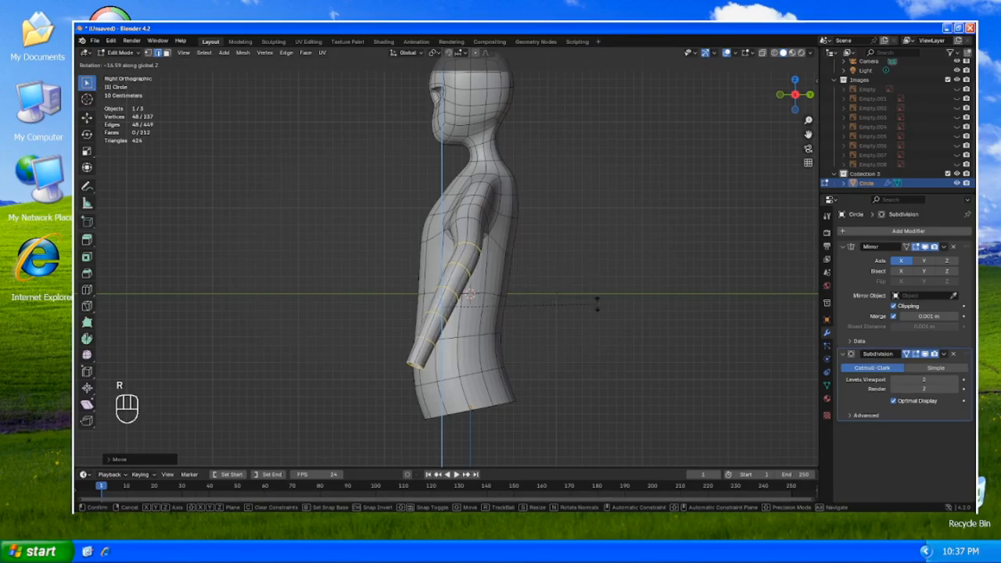
{"action": "left_click", "coordinate": [596, 298]}
{"action": "key", "text": "g"}
{"action": "key", "text": "z"}
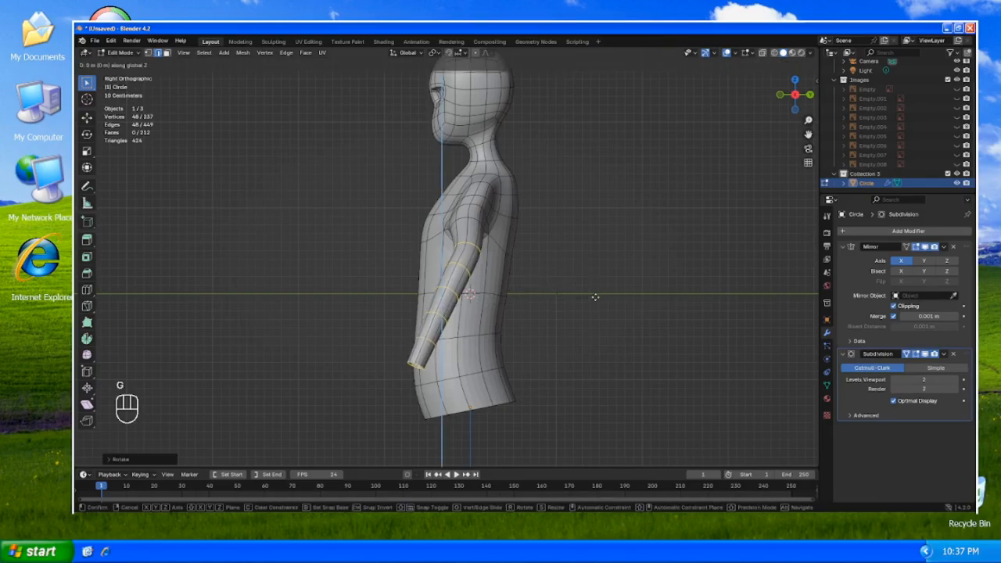
{"action": "left_click", "coordinate": [594, 293]}
- Lower the selected arm loops slightly along Z and move them about 0.2 m inward along X
{"action": "key", "text": "KP_1"}
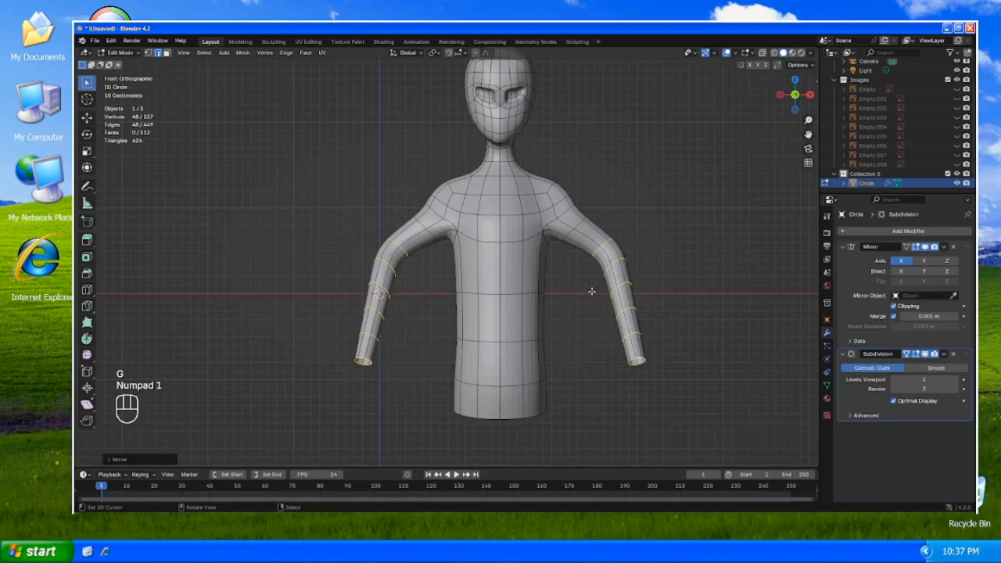
{"action": "key", "text": "g"}
{"action": "key", "text": "z"}
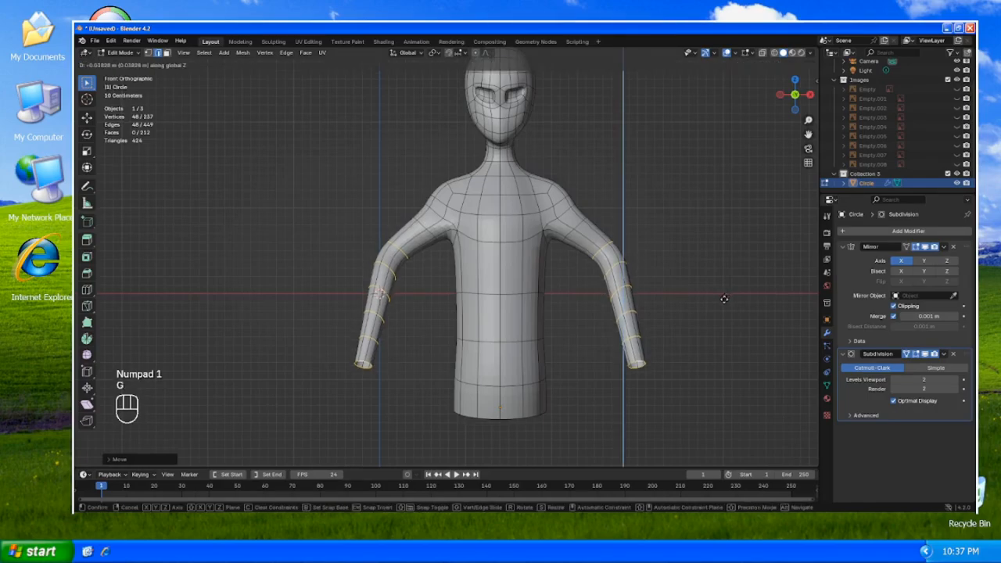
{"action": "key", "text": "g"}
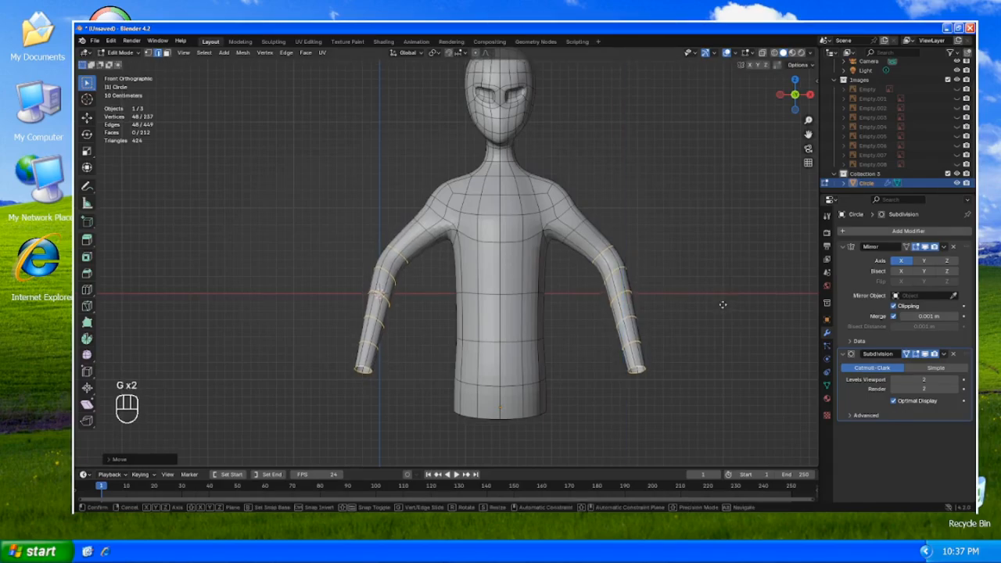
{"action": "key", "text": "x"}
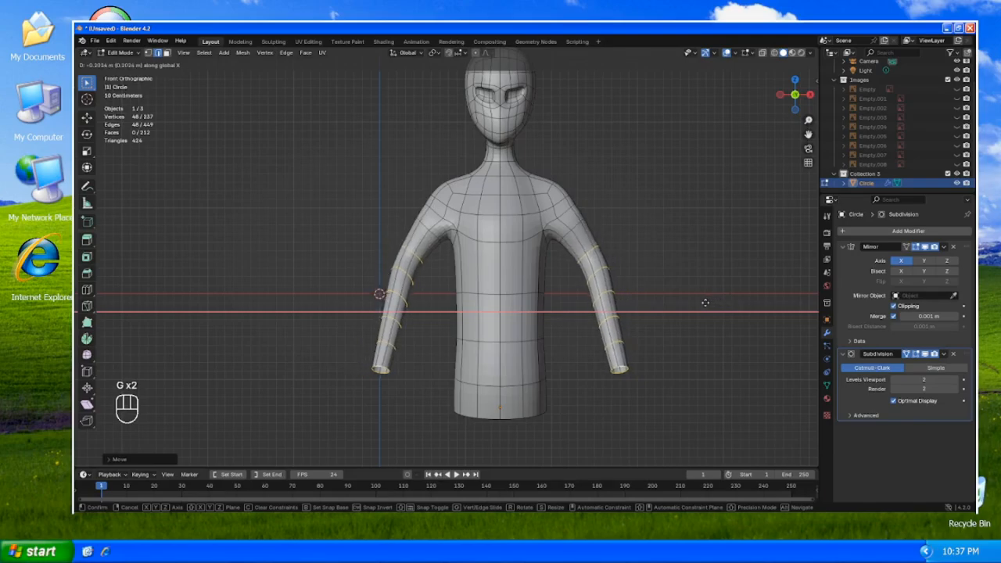
{"action": "left_click", "coordinate": [702, 303]}
- Fill a face between the front and back edges of the torso's open bottom, next to the centre line
{"action": "middle_click_drag", "start_coordinate": [702, 302], "coordinate": [577, 316]}
{"action": "scroll", "coordinate": [594, 339], "scroll_direction": "down", "scroll_amount": 3}
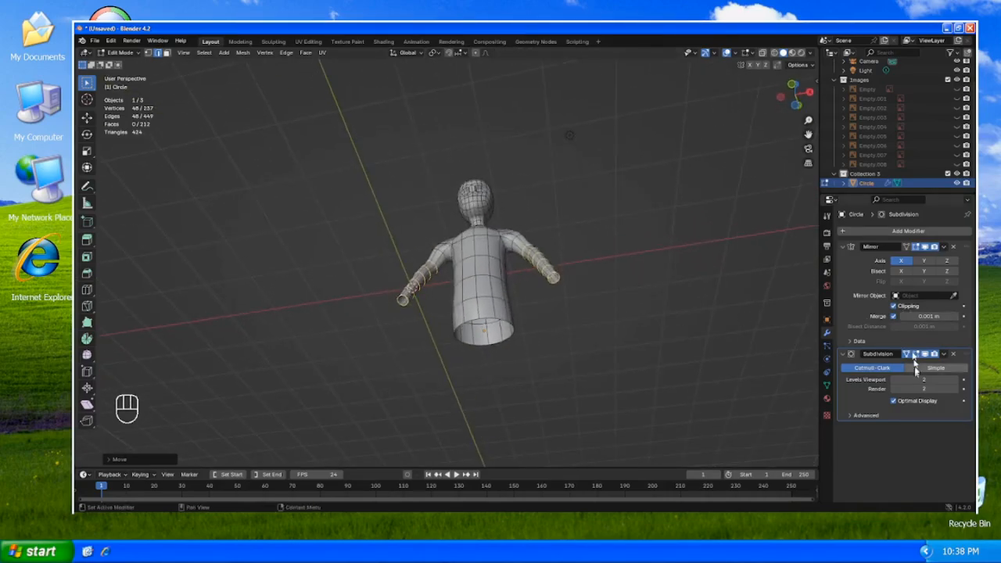
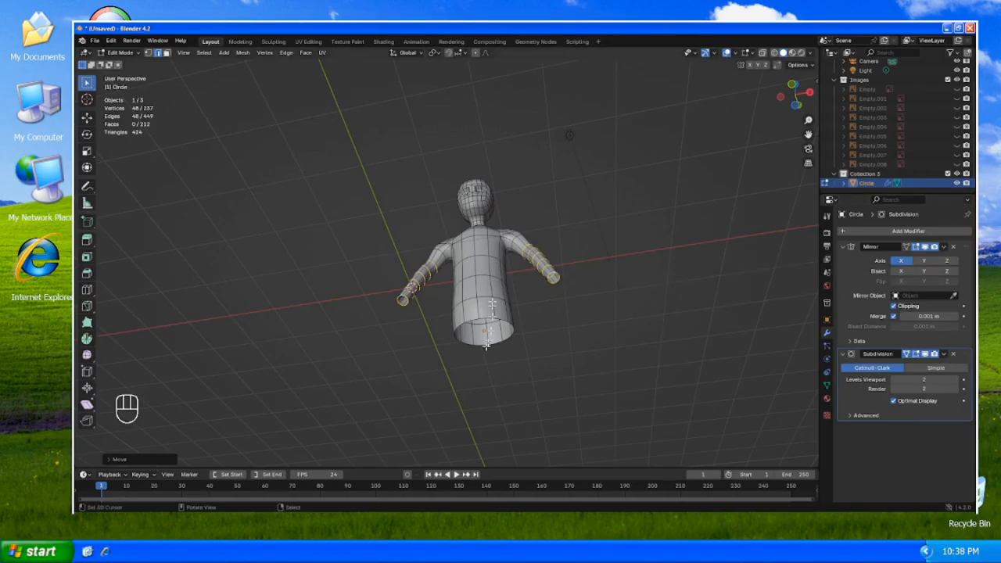
{"action": "left_click", "coordinate": [491, 323], "text": "alt"}
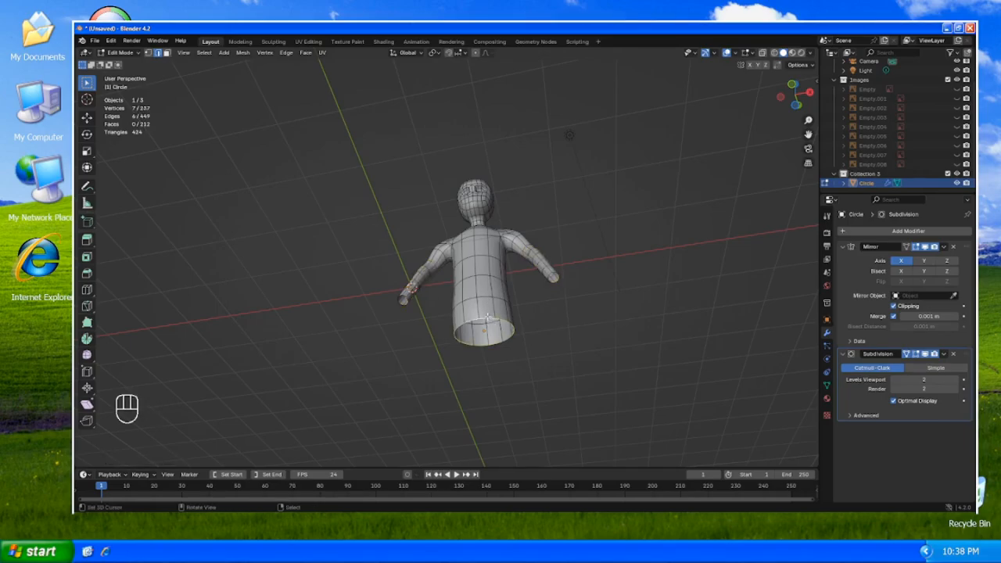
{"action": "left_click", "coordinate": [496, 342], "text": "shift"}
{"action": "key", "text": "f"}
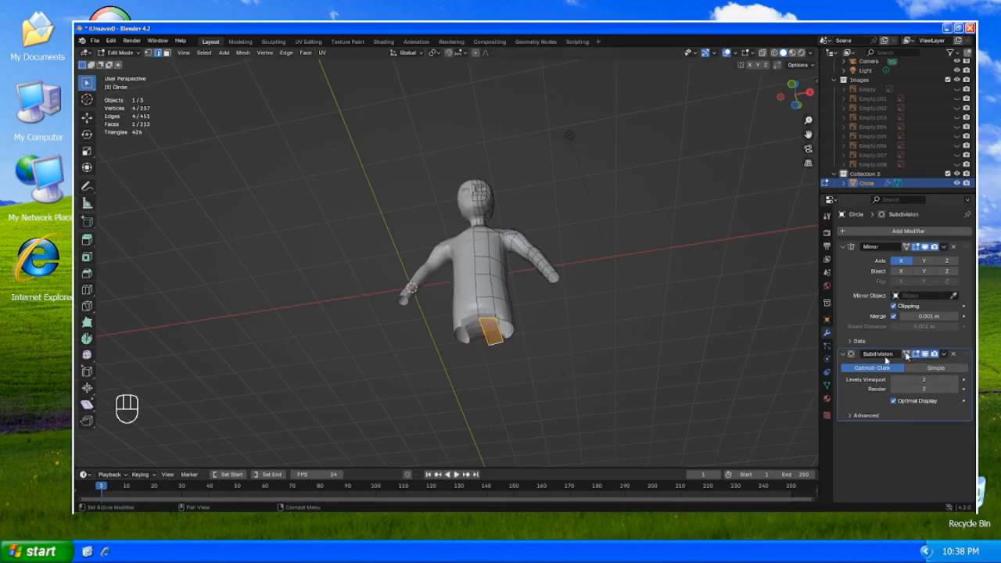
{"action": "middle_click_drag", "start_coordinate": [649, 368], "coordinate": [587, 288]}
{"action": "scroll", "coordinate": [563, 320], "scroll_direction": "up", "scroll_amount": 3}
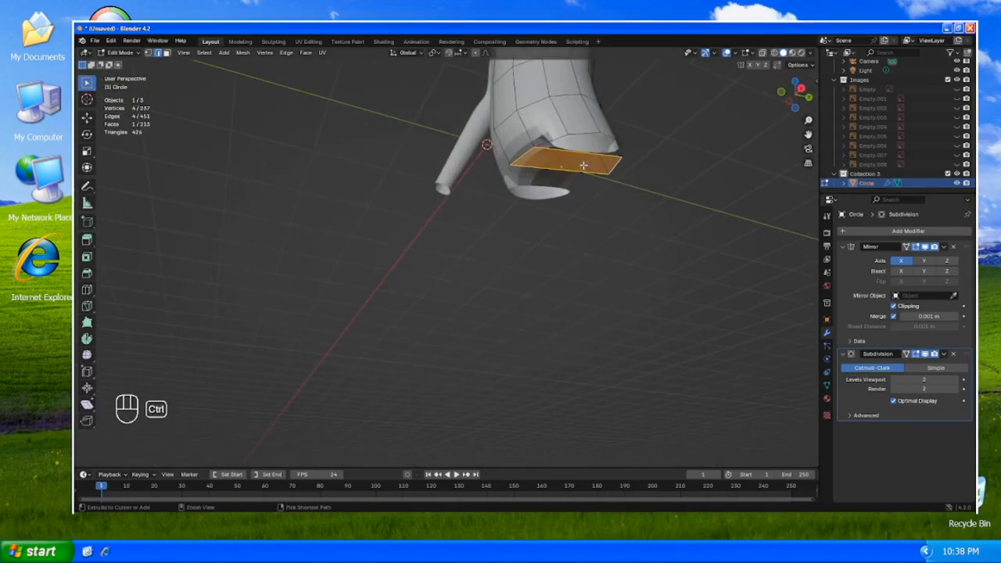
{"action": "key", "text": "ctrl+r"}
{"action": "scroll", "coordinate": [583, 165], "scroll_direction": "up", "scroll_amount": 2}
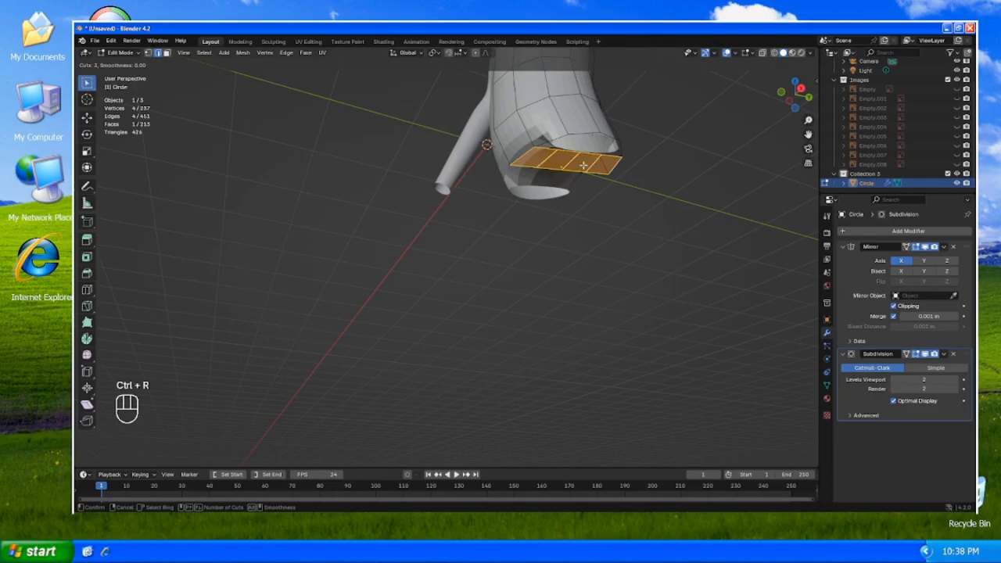
{"action": "scroll", "coordinate": [584, 165], "scroll_direction": "up", "scroll_amount": 1}
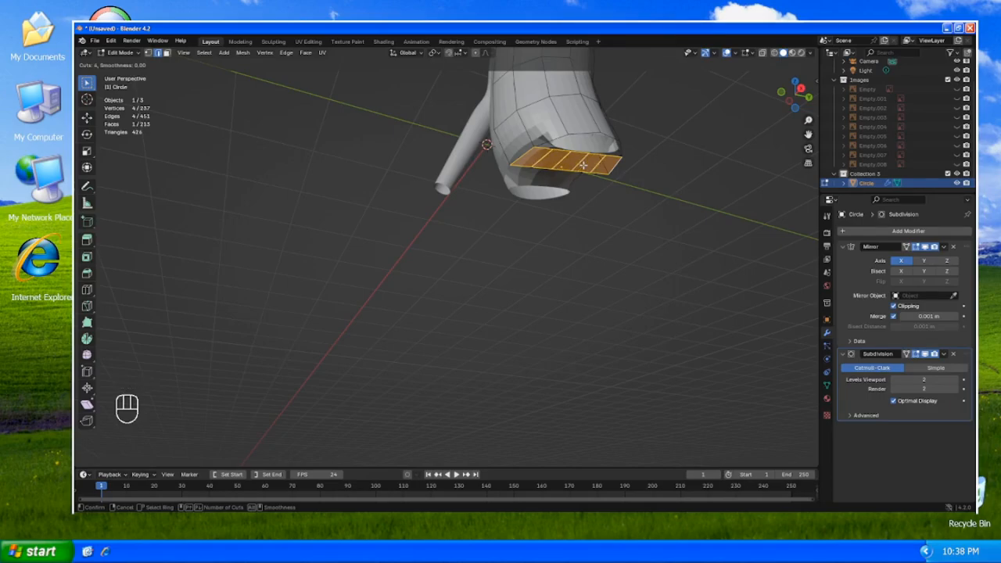
{"action": "scroll", "coordinate": [583, 165], "scroll_direction": "down", "scroll_amount": 2}
{"action": "scroll", "coordinate": [584, 165], "scroll_direction": "up", "scroll_amount": 1}
{"action": "scroll", "coordinate": [583, 165], "scroll_direction": "up", "scroll_amount": 1}
{"action": "right_click", "coordinate": [584, 165]}
- Add three evenly spaced loop cuts across the new face bridging the bottom of the torso
{"action": "key", "text": "ctrl+r"}
{"action": "scroll", "coordinate": [600, 171], "scroll_direction": "up", "scroll_amount": 2}
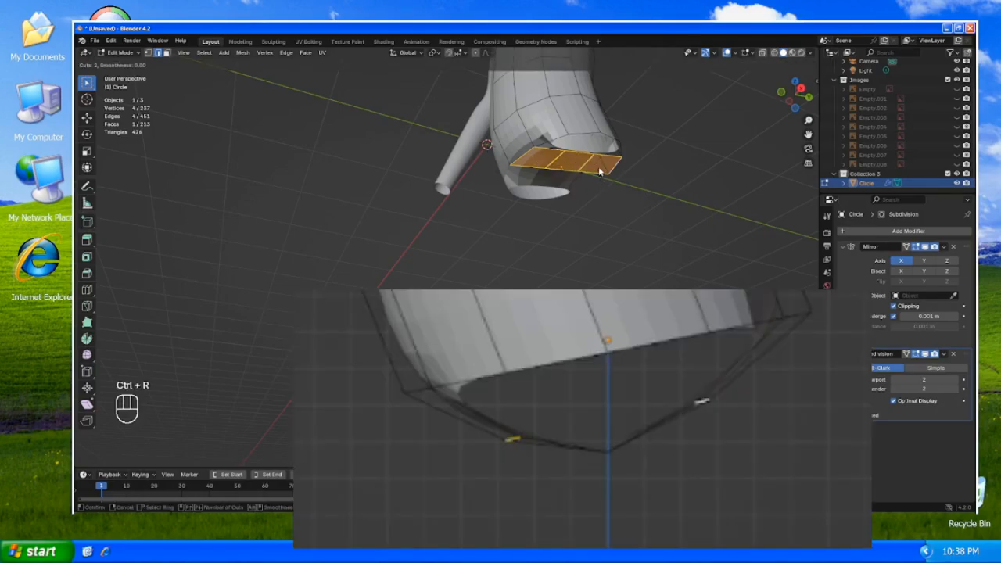
{"action": "left_click", "coordinate": [599, 172]}
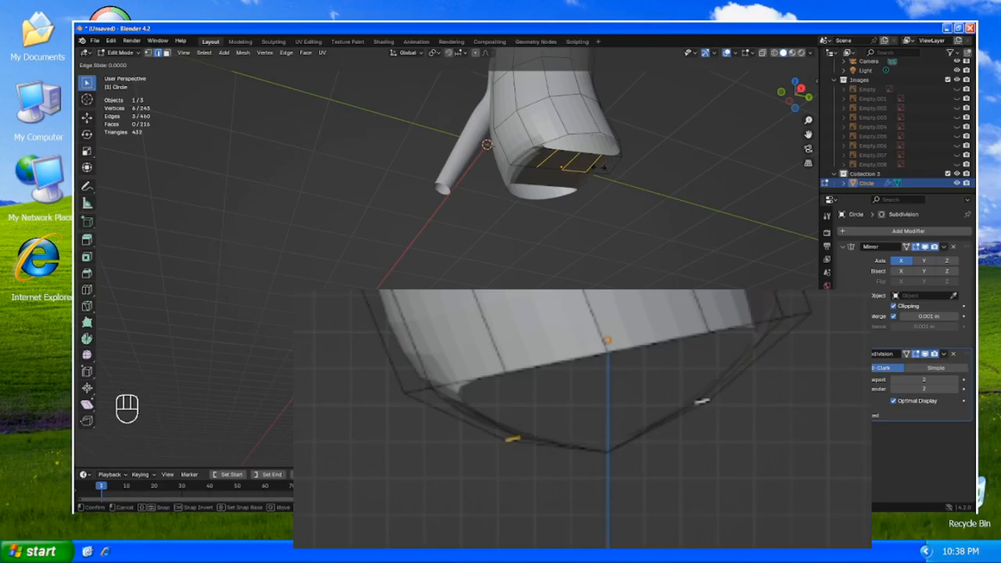
{"action": "left_click", "coordinate": [602, 167]}
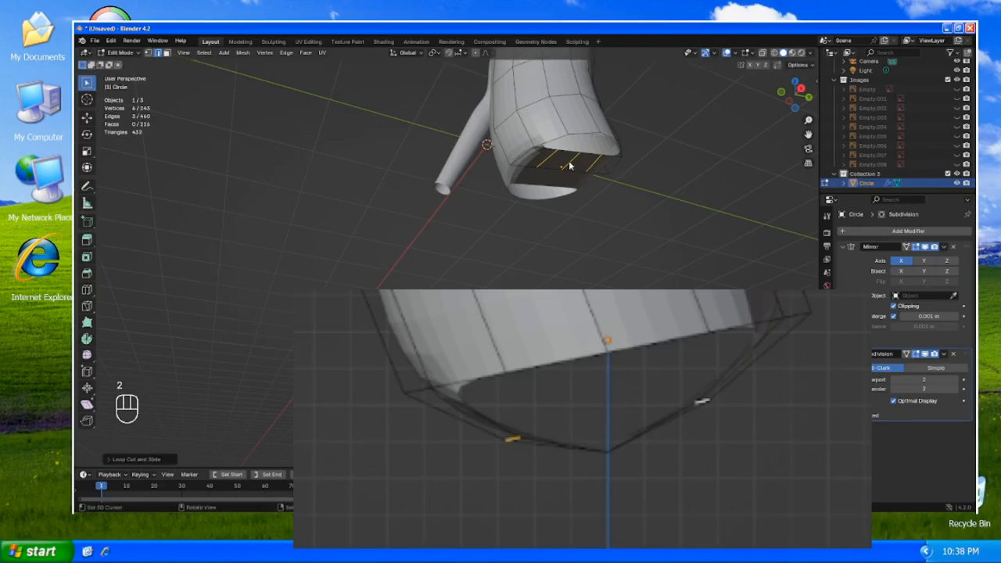
- Select the middle edge of the bottom bridging strip and lower it about 0.27 m along Z
{"action": "left_click", "coordinate": [570, 165]}
{"action": "key", "text": "g"}
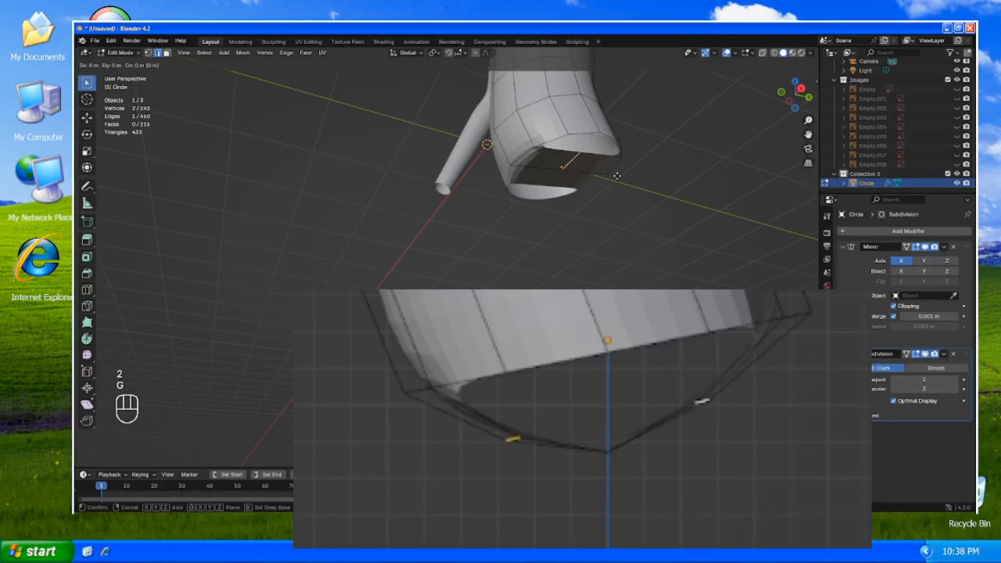
{"action": "key", "text": "z"}
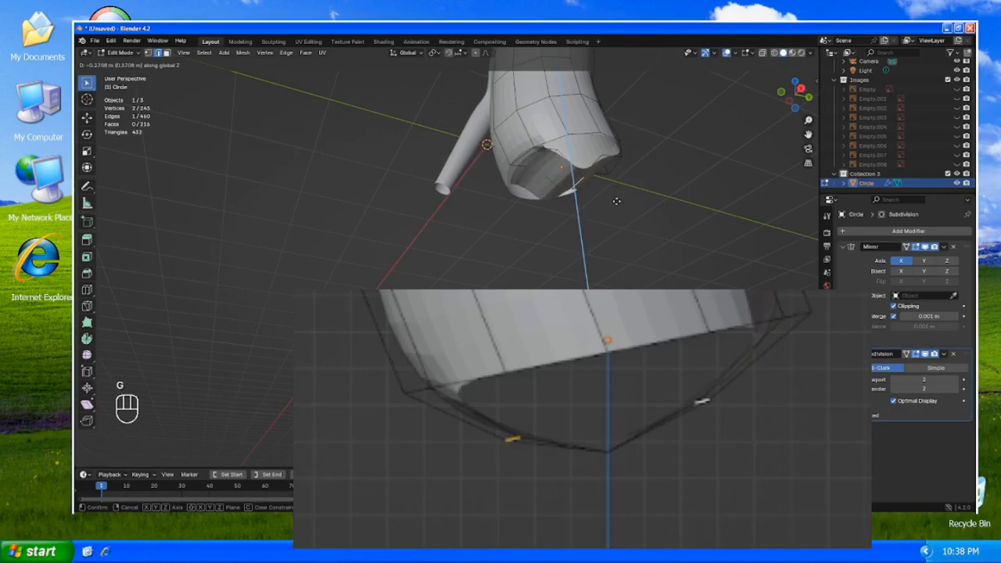
{"action": "left_click", "coordinate": [615, 200]}
- Select the edge of the bottom bridging strip just in front of the lowered middle edge
{"action": "key", "text": "KP_3"}
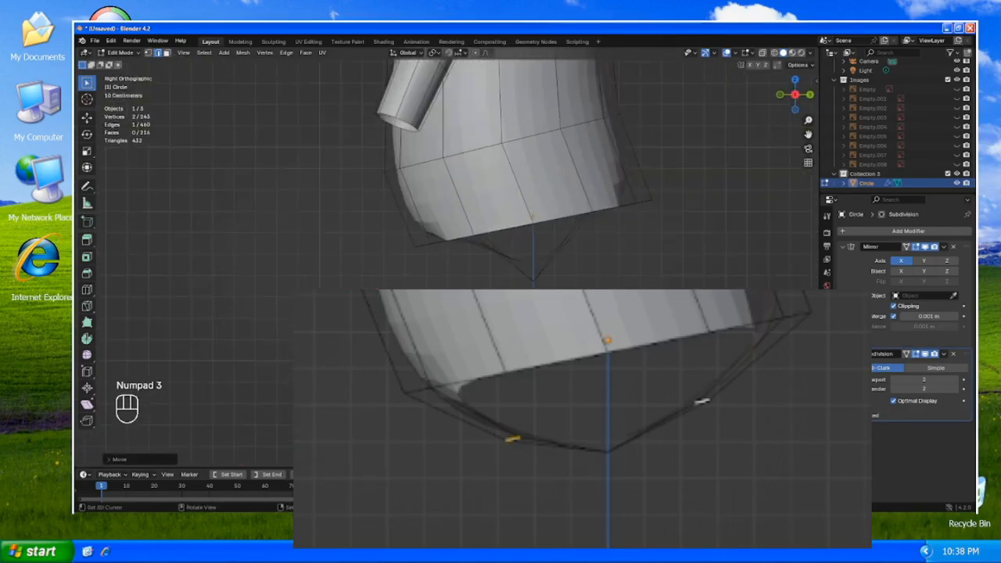
{"action": "middle_click_drag", "start_coordinate": [488, 261], "coordinate": [512, 222]}
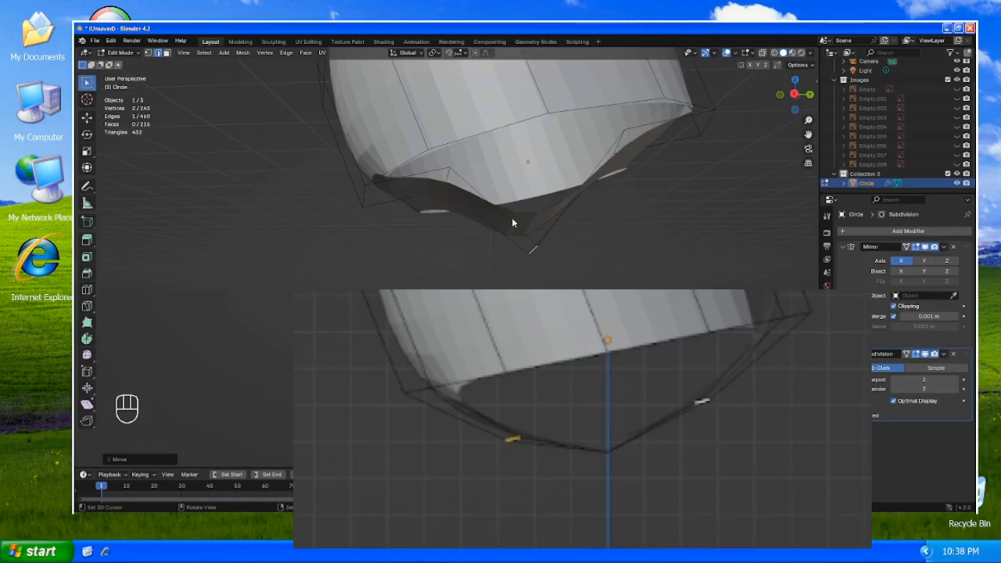
{"action": "left_click", "coordinate": [449, 175]}
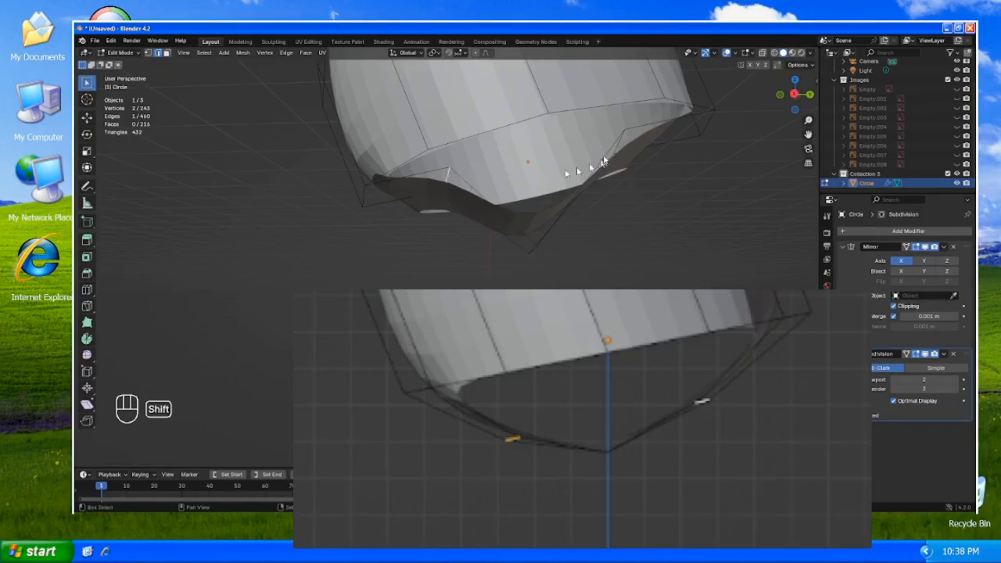
- Move the two selected crotch-strip edges about 0.19 m down along Z in the side view
{"action": "key", "text": "KP_3"}
{"action": "key", "text": "g"}
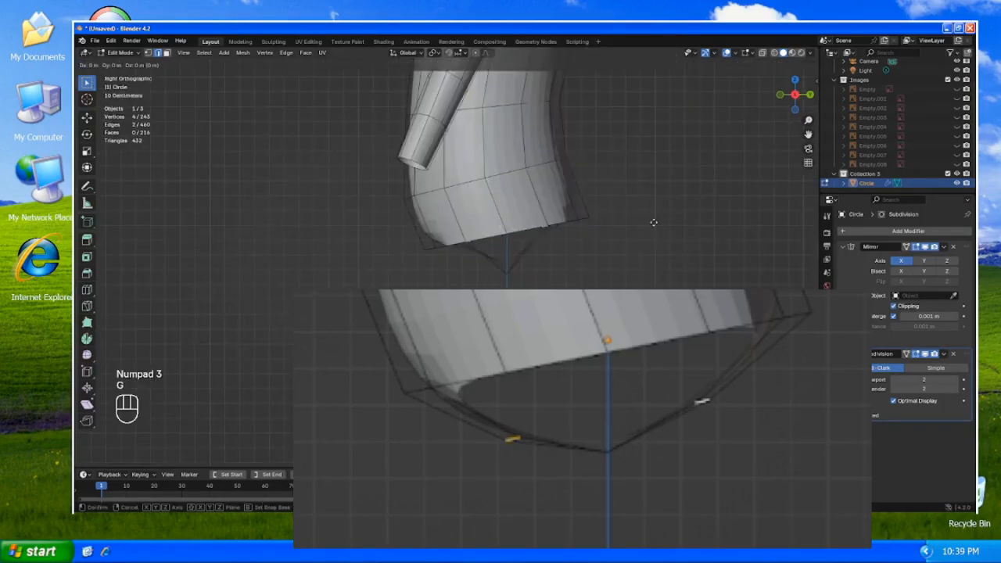
{"action": "key", "text": "z"}
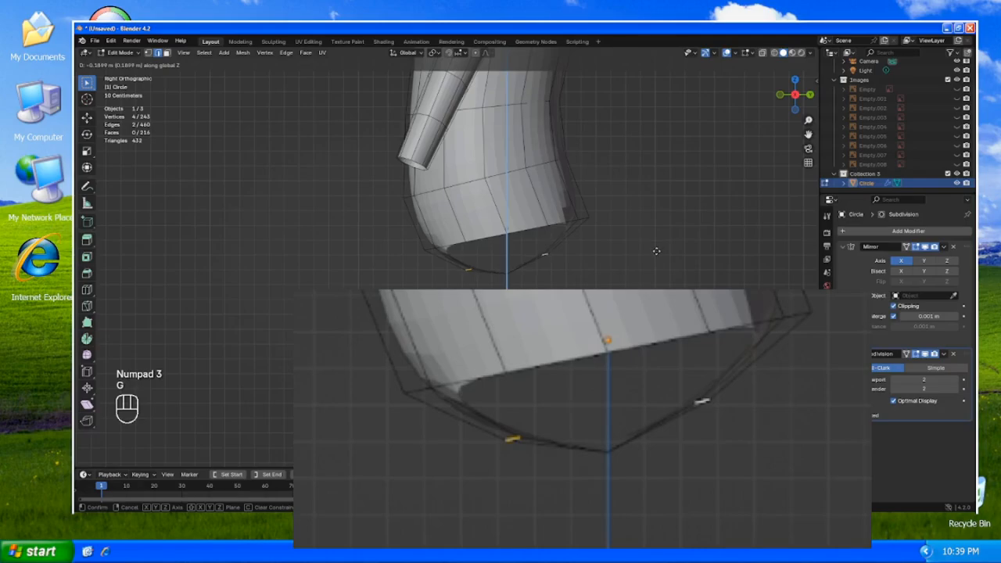
{"action": "left_click", "coordinate": [656, 250]}
{"action": "key", "text": "KP_1"}
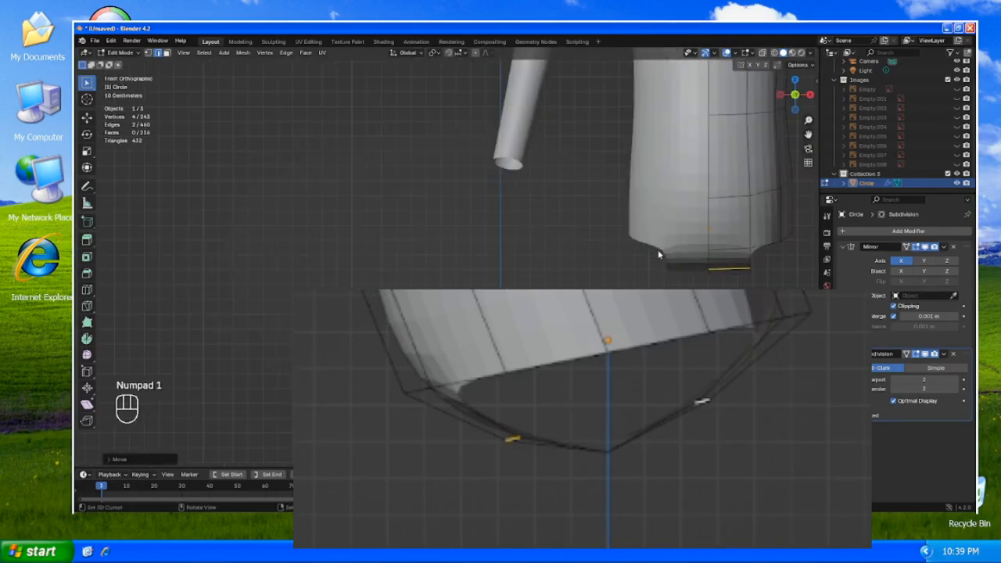
- Turn off the Subdivision modifier's viewport display and switch to vertex selection on the torso's underside
{"action": "middle_click_drag", "start_coordinate": [783, 275], "coordinate": [749, 242]}
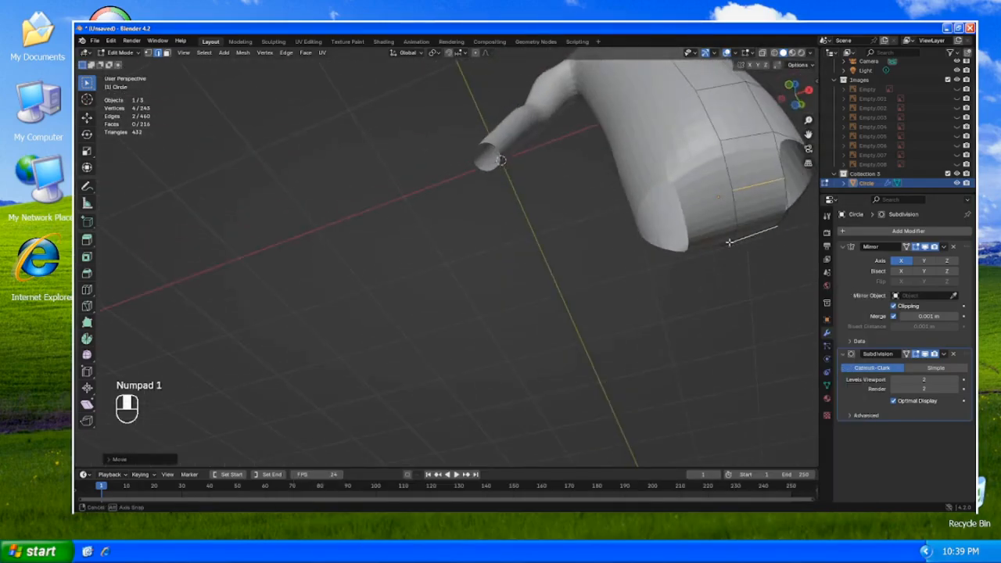
{"action": "left_click", "coordinate": [925, 354]}
{"action": "middle_click_drag", "start_coordinate": [675, 290], "coordinate": [623, 327], "text": "shift"}
{"action": "key", "text": "1"}
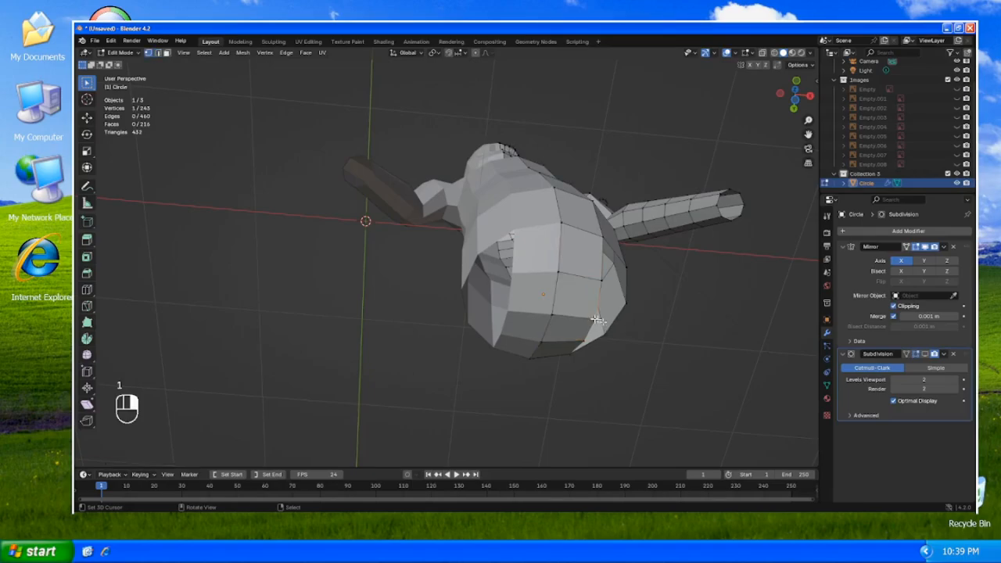
- Narrow the crotch strip by moving its outer vertices about 0.11 m toward the centre along X in the bottom view
{"action": "left_click", "coordinate": [596, 316]}
{"action": "key", "text": "ctrl+KP_1"}
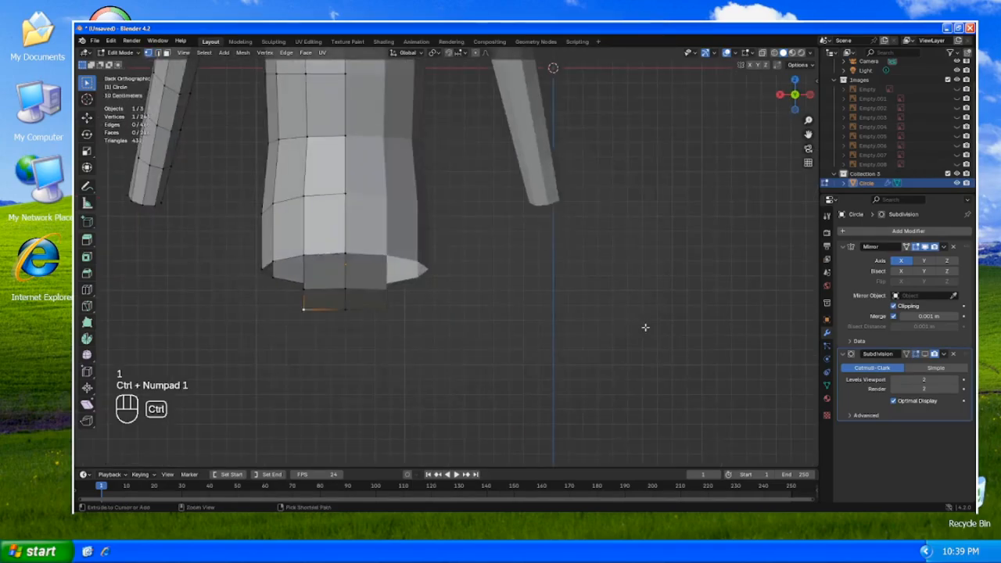
{"action": "key", "text": "ctrl+KP_7"}
{"action": "key", "text": "g"}
{"action": "key", "text": "x"}
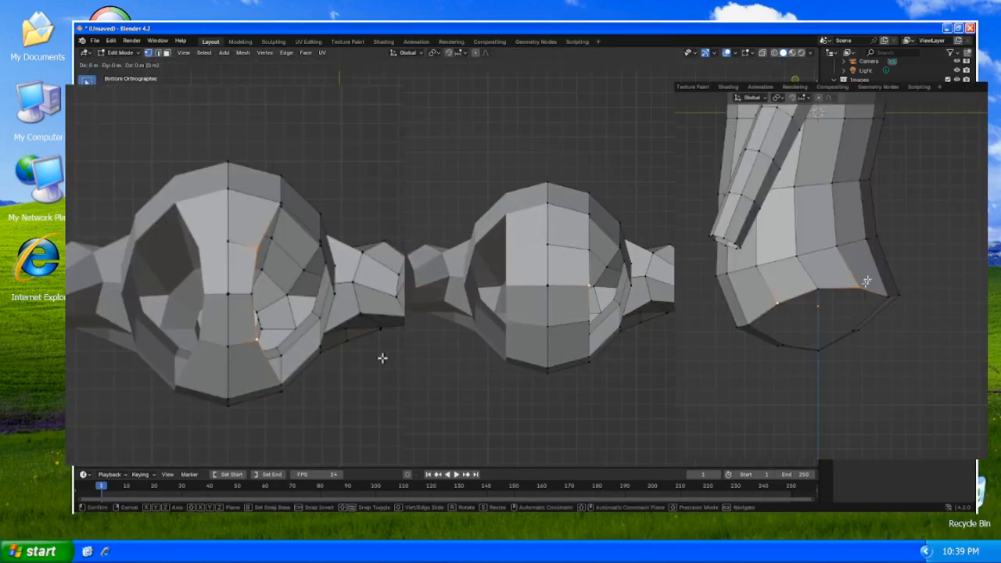
{"action": "left_click", "coordinate": [382, 358]}
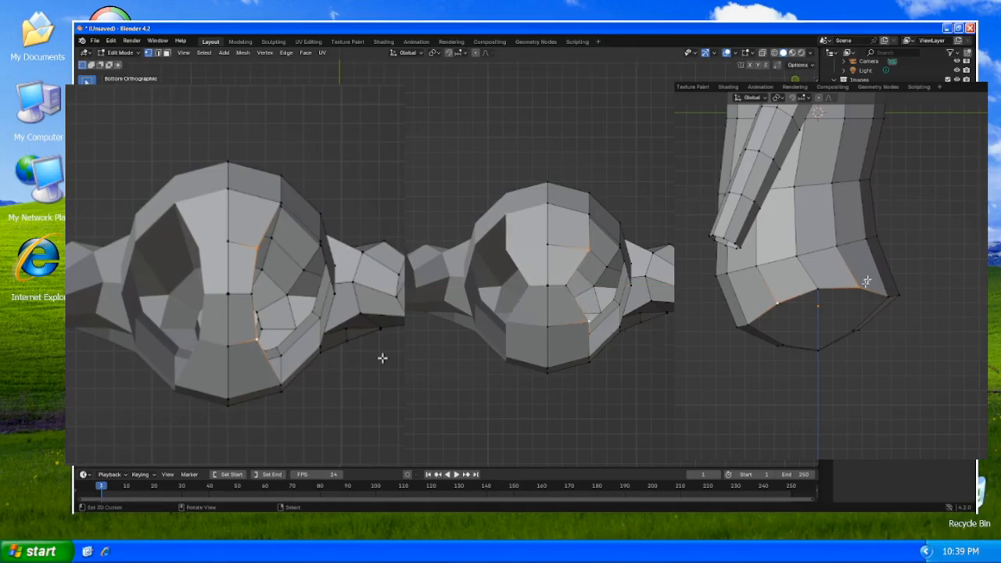
{"action": "key", "text": "g"}
{"action": "key", "text": "x"}
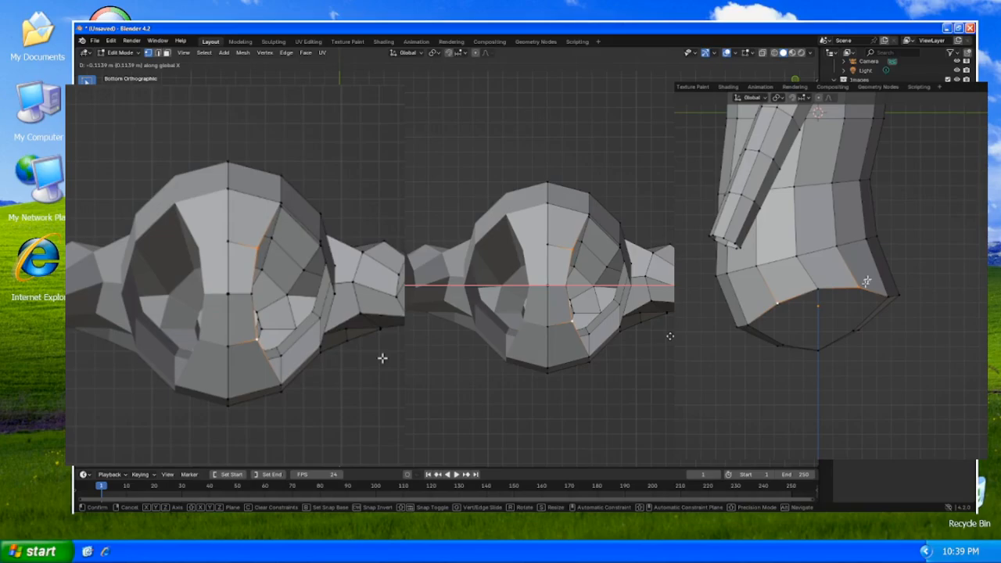
{"action": "left_click", "coordinate": [669, 336]}
- Raise the outer leg-opening vertices along Z into an arch in the side view and select the opening's edge loop
{"action": "key", "text": "KP_3"}
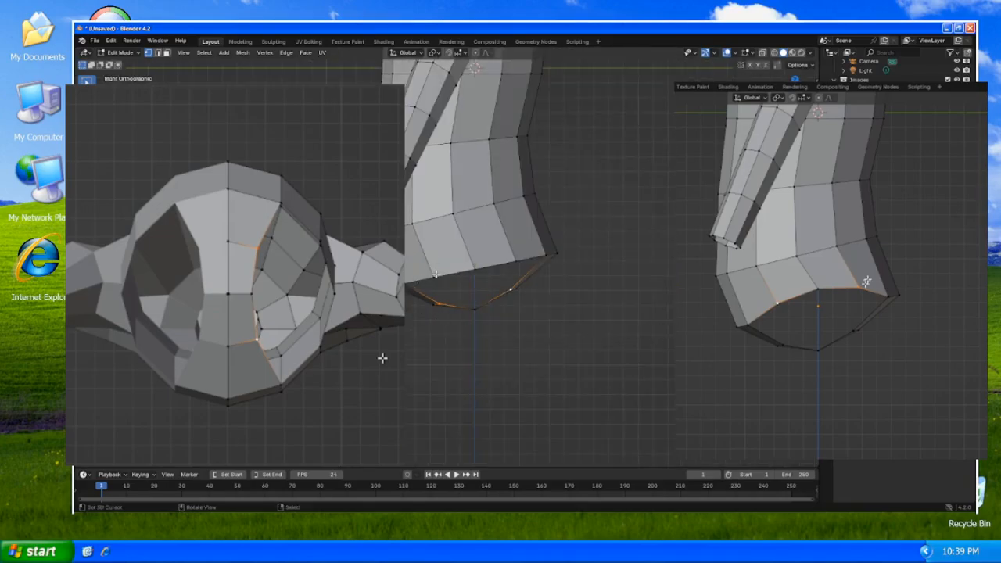
{"action": "left_click", "coordinate": [470, 271]}
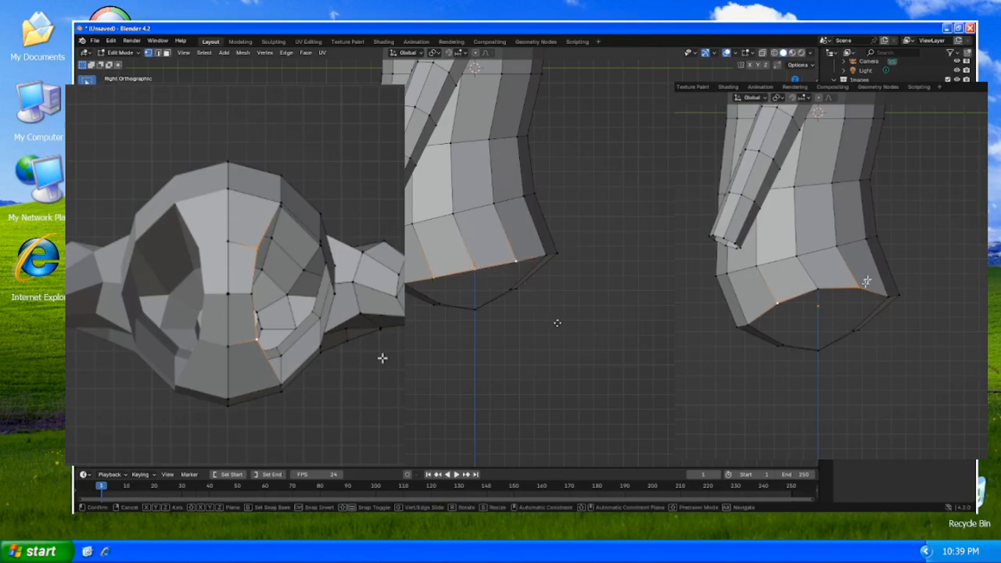
{"action": "key", "text": "g"}
{"action": "key", "text": "z"}
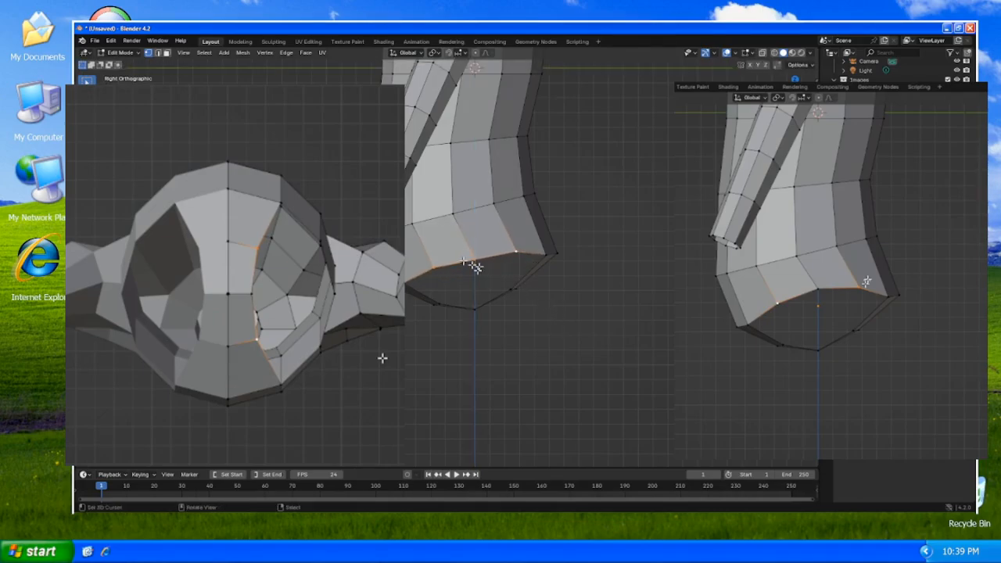
{"action": "left_click", "coordinate": [514, 282]}
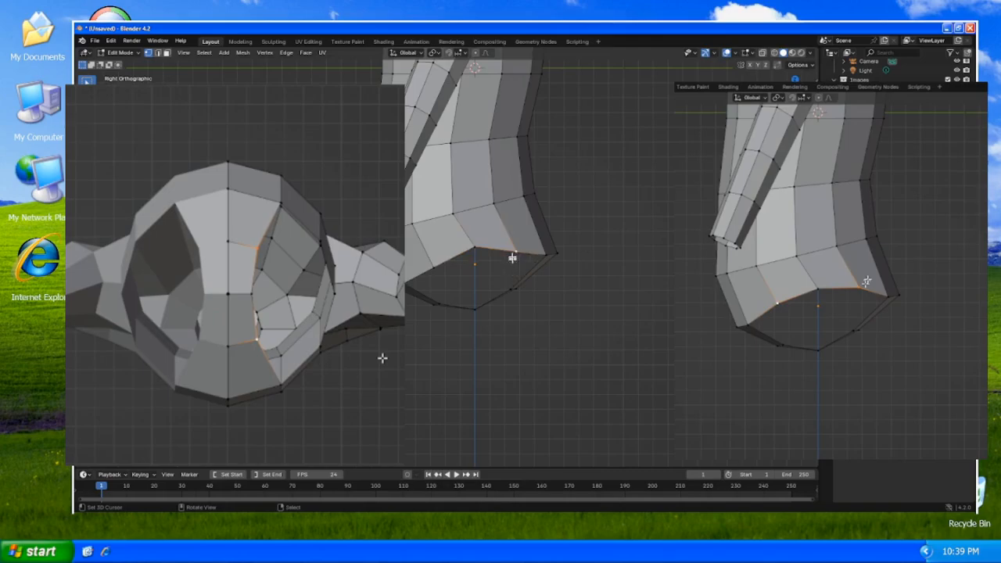
{"action": "key", "text": "g"}
{"action": "key", "text": "z"}
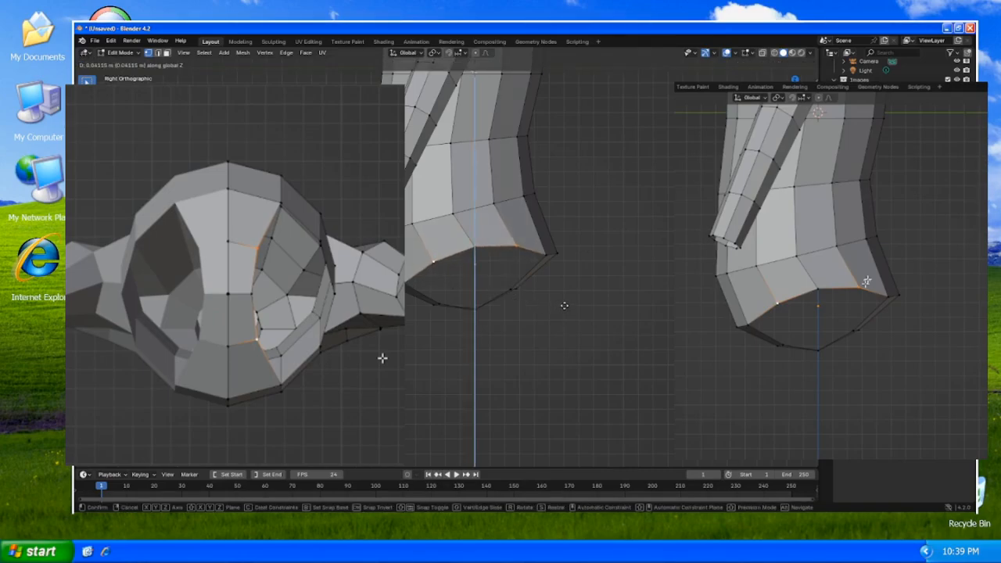
{"action": "left_click", "coordinate": [564, 306]}
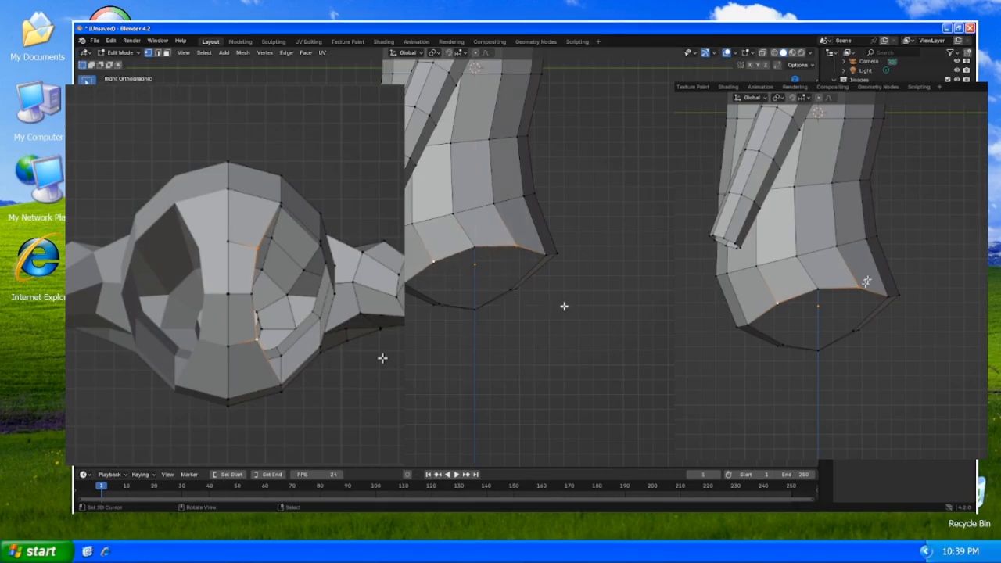
{"action": "left_click", "coordinate": [518, 248], "text": "alt"}
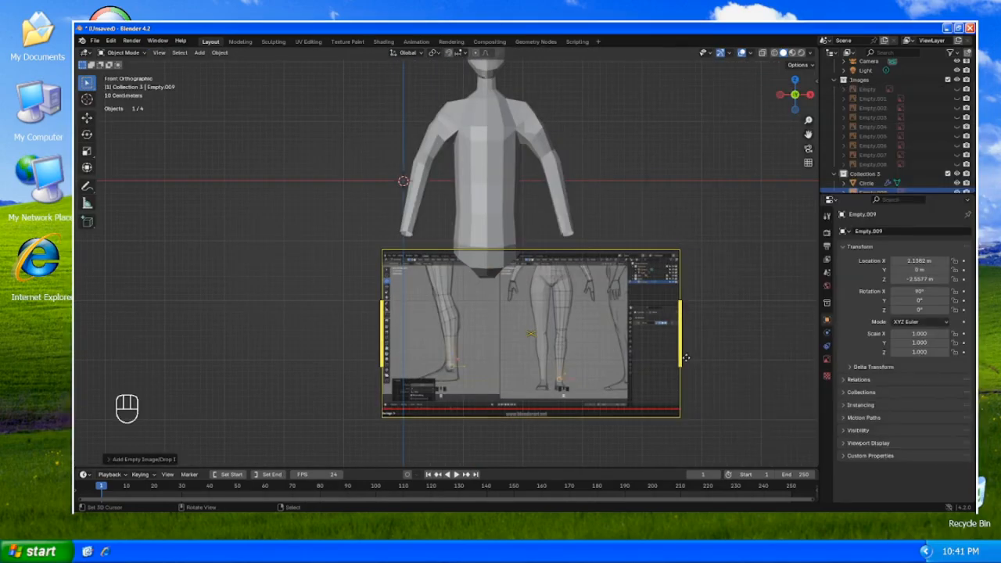
- Scale the leg reference image to 1.984 and position it at about X 0.86 m, Z -3.16 m so its legs meet the torso
{"action": "key", "text": "s"}
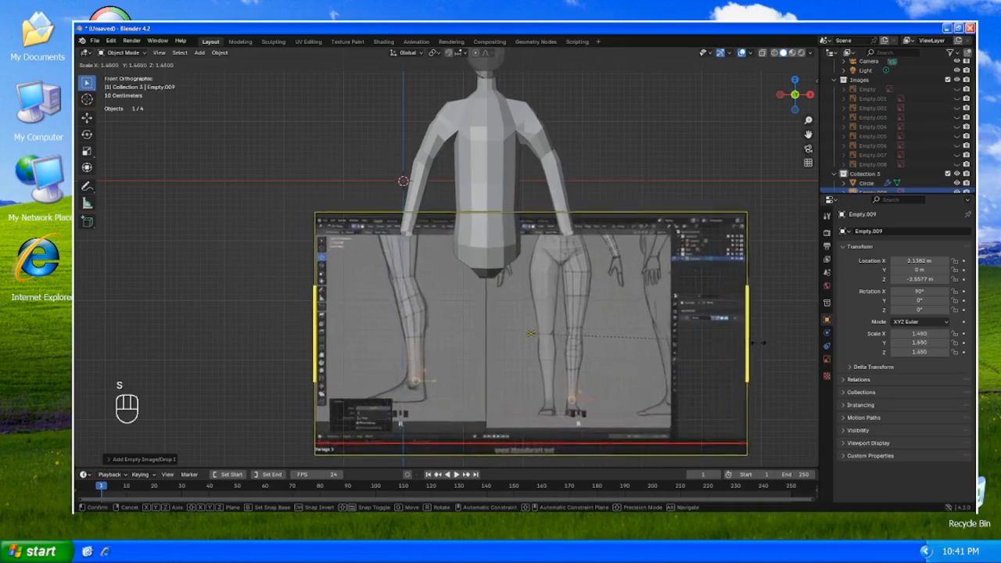
{"action": "left_click", "coordinate": [778, 326]}
{"action": "key", "text": "g"}
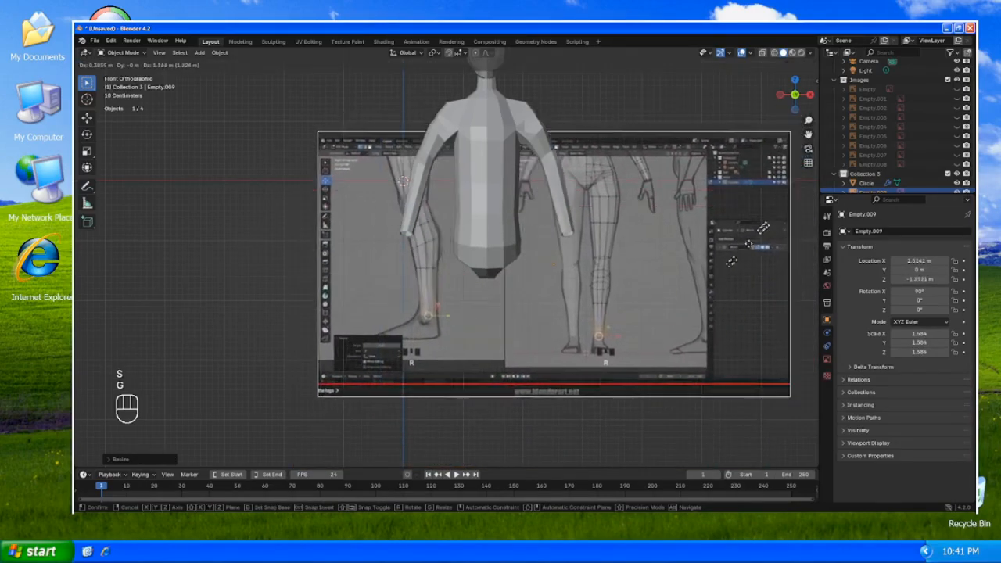
{"action": "left_click", "coordinate": [699, 315]}
{"action": "key", "text": "s"}
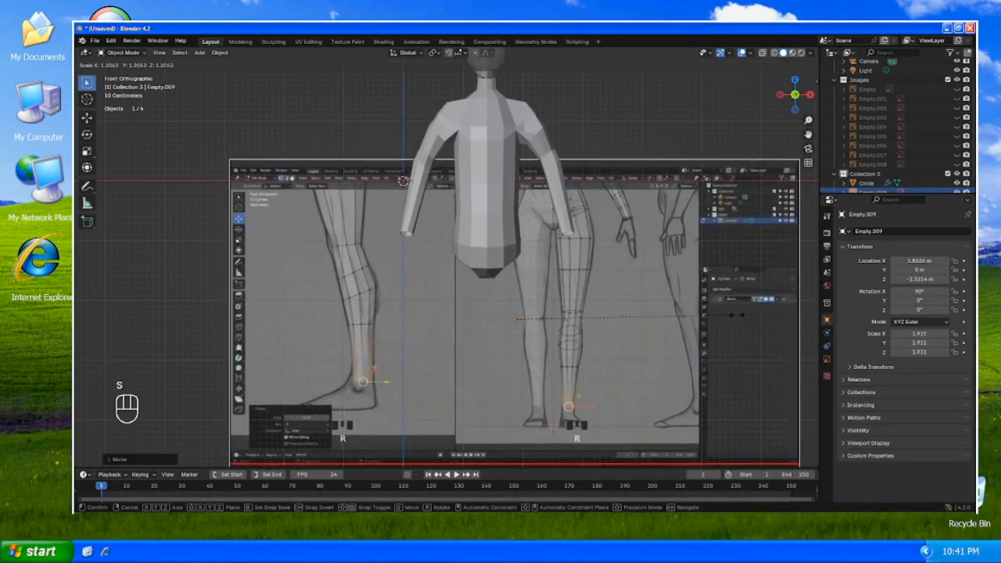
{"action": "left_click", "coordinate": [747, 305]}
{"action": "key", "text": "g"}
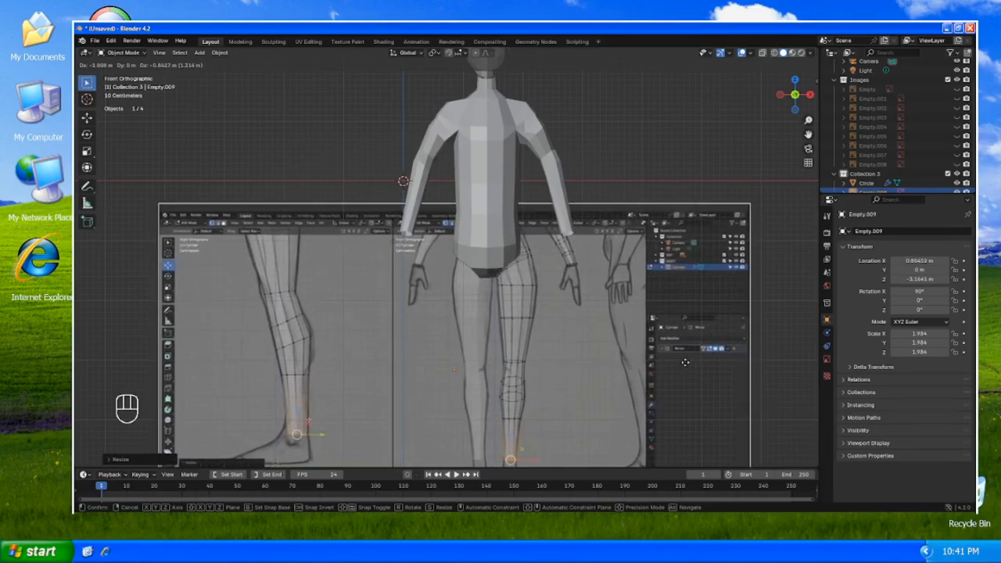
{"action": "left_click", "coordinate": [686, 366]}
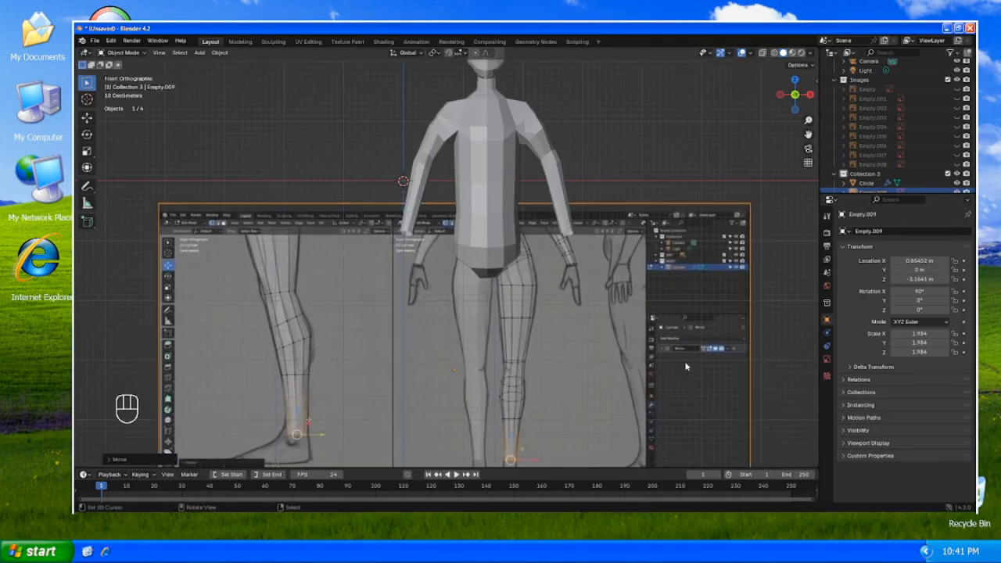
- Move the leg reference image into the Images collection
{"action": "key", "text": "m"}
{"action": "left_click", "coordinate": [636, 250]}
{"action": "key", "text": "g"}
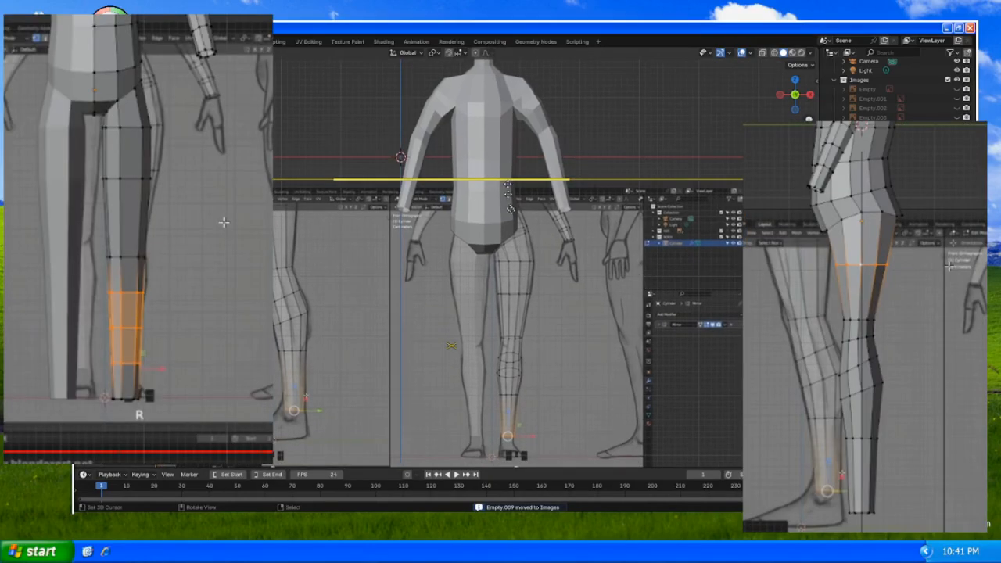
{"action": "left_click", "coordinate": [508, 188]}
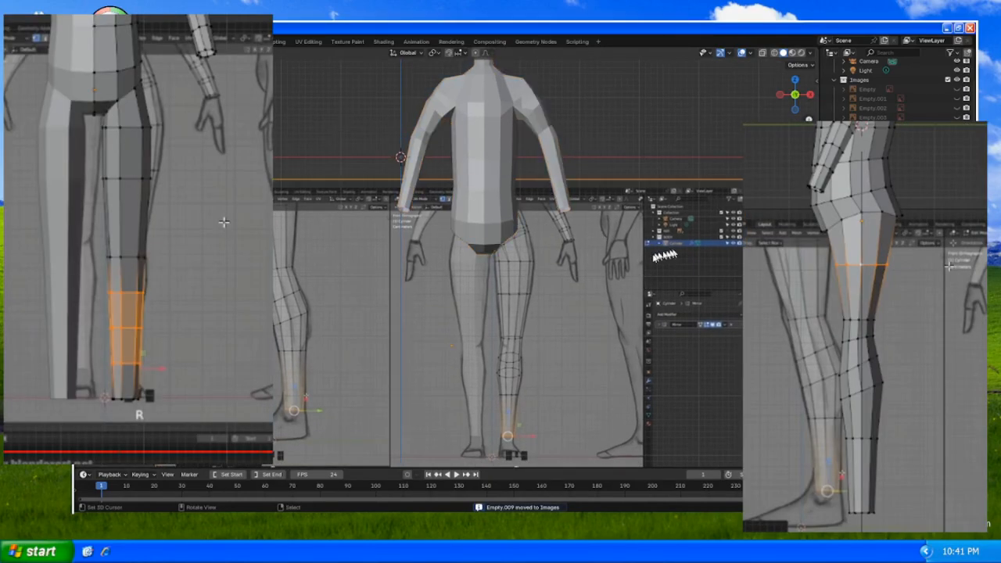
- Extrude the body mesh's leg-opening loop downward along Z to start the thigh
{"action": "left_click", "coordinate": [501, 231]}
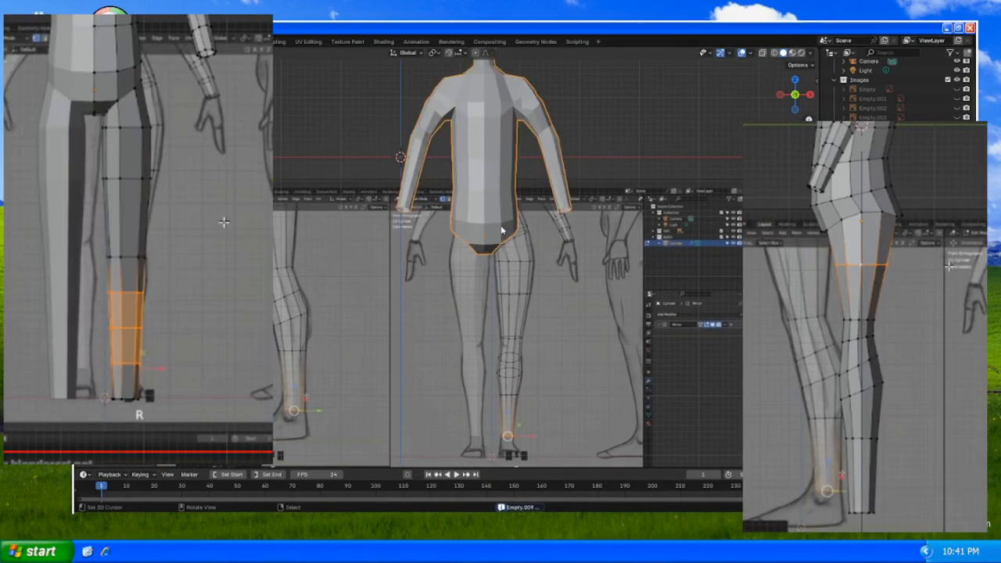
{"action": "key", "text": "Tab"}
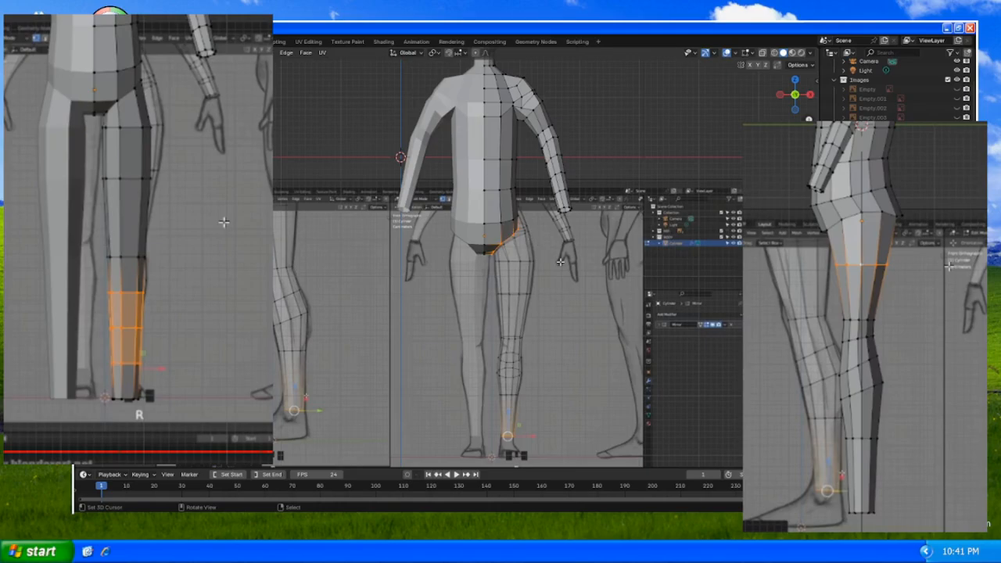
{"action": "key", "text": "g"}
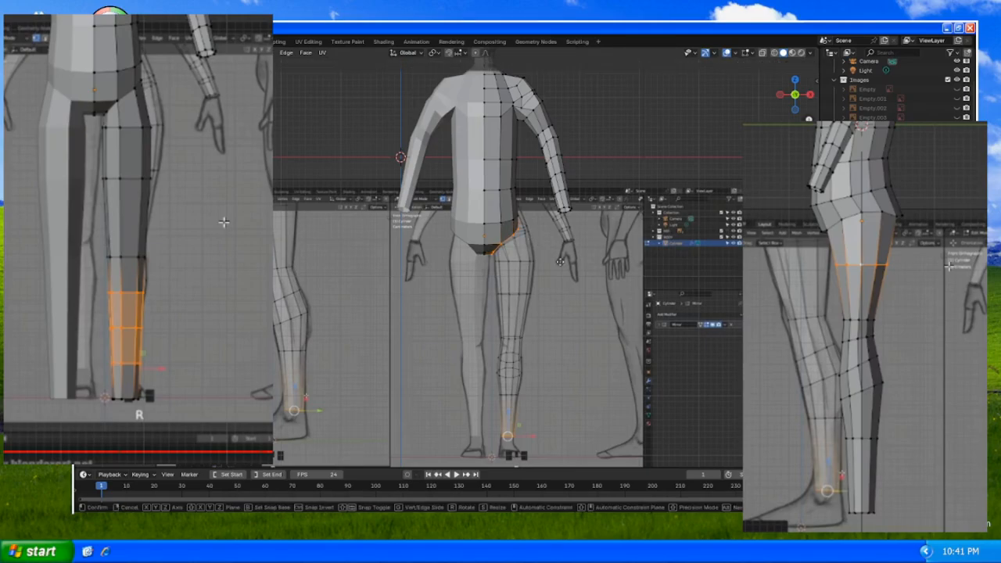
{"action": "key", "text": "z"}
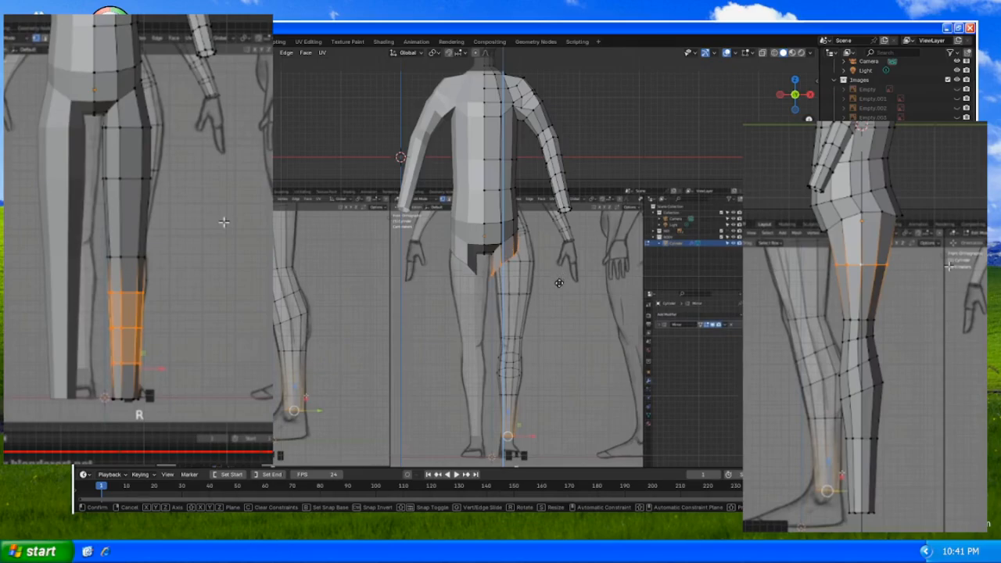
{"action": "left_click", "coordinate": [558, 283]}
- Flatten the new thigh loop by scaling it to 0 along Z, and widen it toward the reference leg's outline
{"action": "key", "text": "s"}
{"action": "key", "text": "z"}
{"action": "key", "text": "0"}
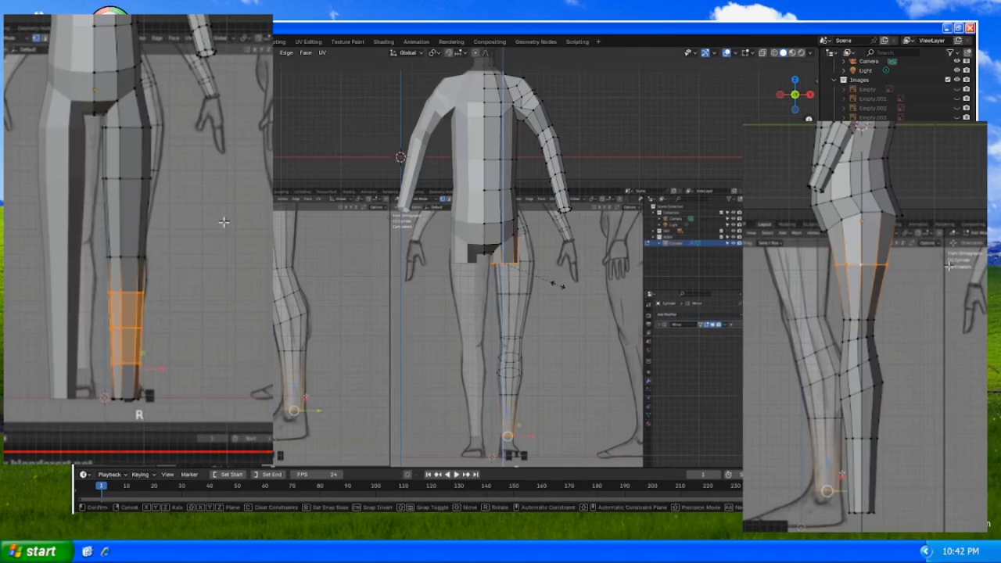
{"action": "left_click", "coordinate": [558, 285]}
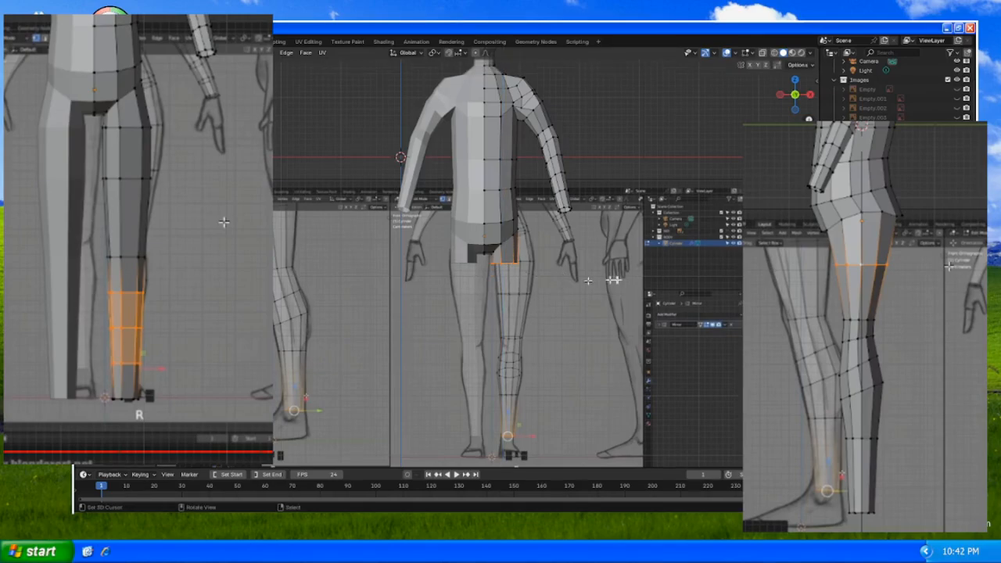
{"action": "key", "text": "s"}
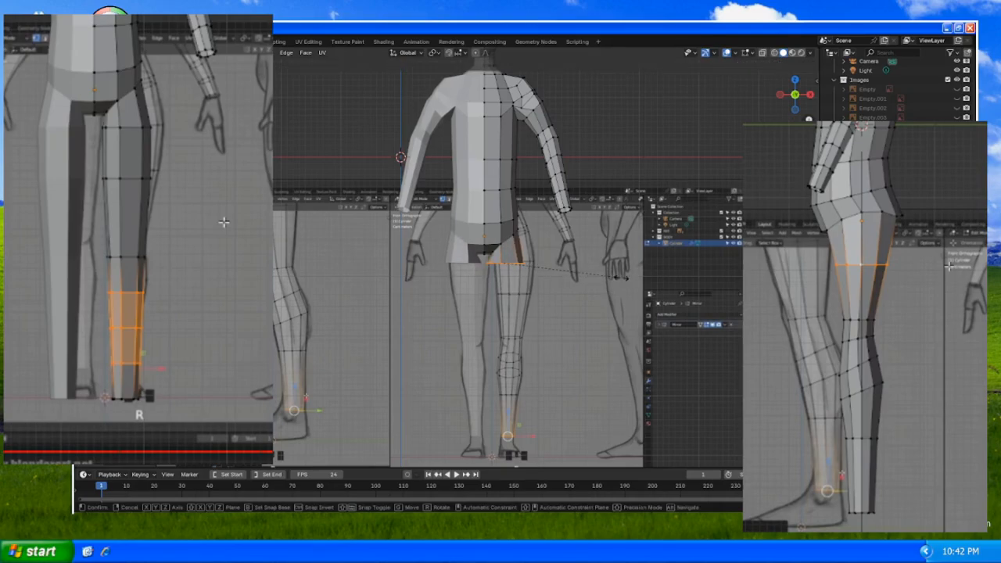
{"action": "left_click", "coordinate": [626, 279]}
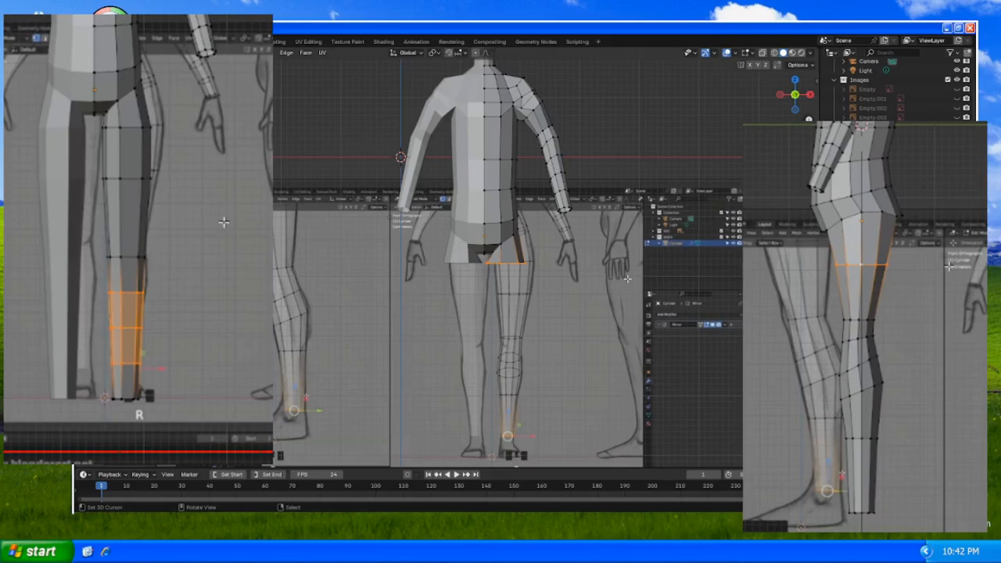
- Extrude the thigh loop down along Z to just above the knee and scale it narrower to match the reference
{"action": "key", "text": "g"}
{"action": "key", "text": "z"}
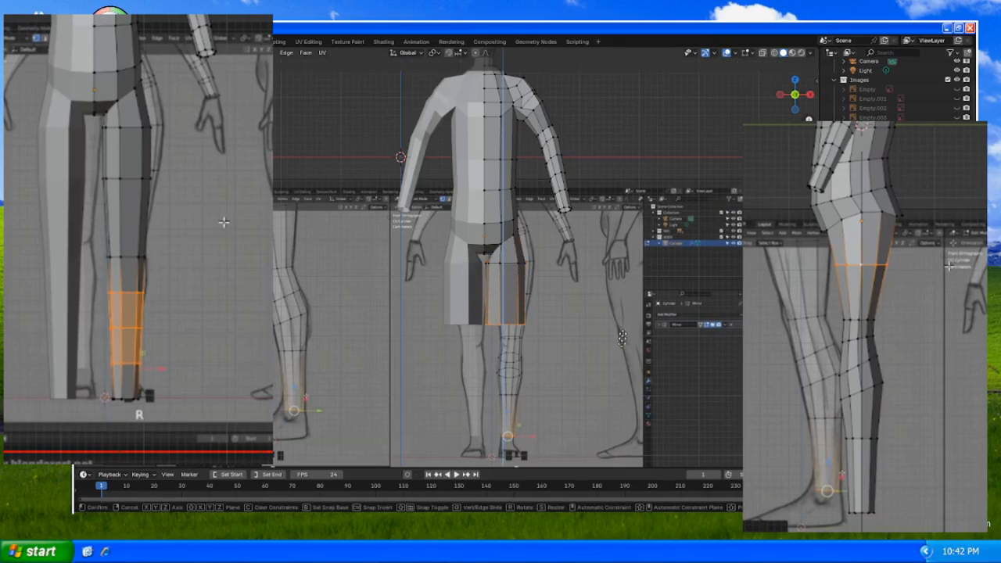
{"action": "left_click", "coordinate": [621, 374]}
{"action": "key", "text": "s"}
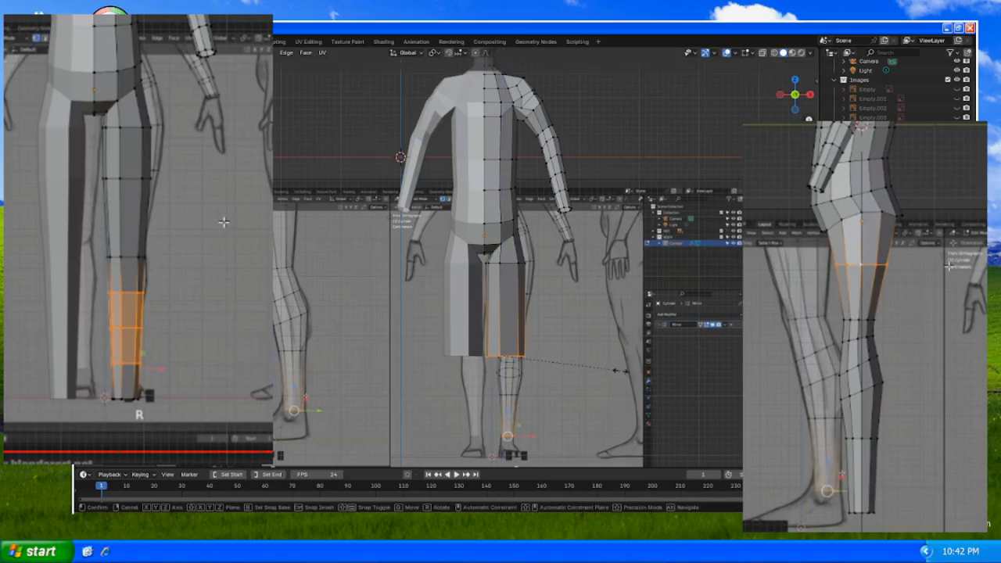
{"action": "left_click", "coordinate": [552, 350]}
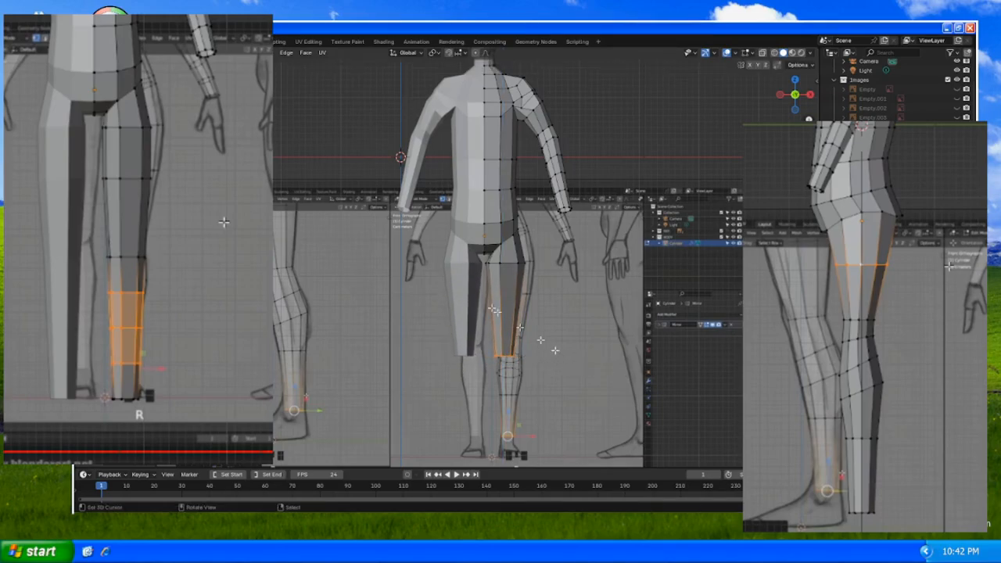
- Add a horizontal loop cut across the middle of the thigh, and scale it and the upper thigh loop to fit the reference outline
{"action": "key", "text": "ctrl+r"}
{"action": "left_click", "coordinate": [506, 309]}
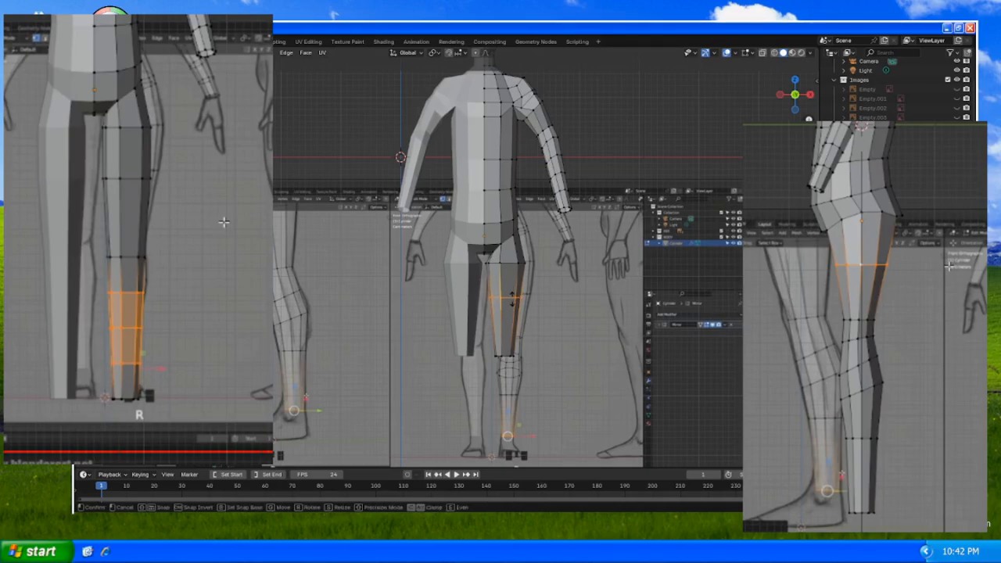
{"action": "left_click", "coordinate": [510, 297]}
{"action": "key", "text": "s"}
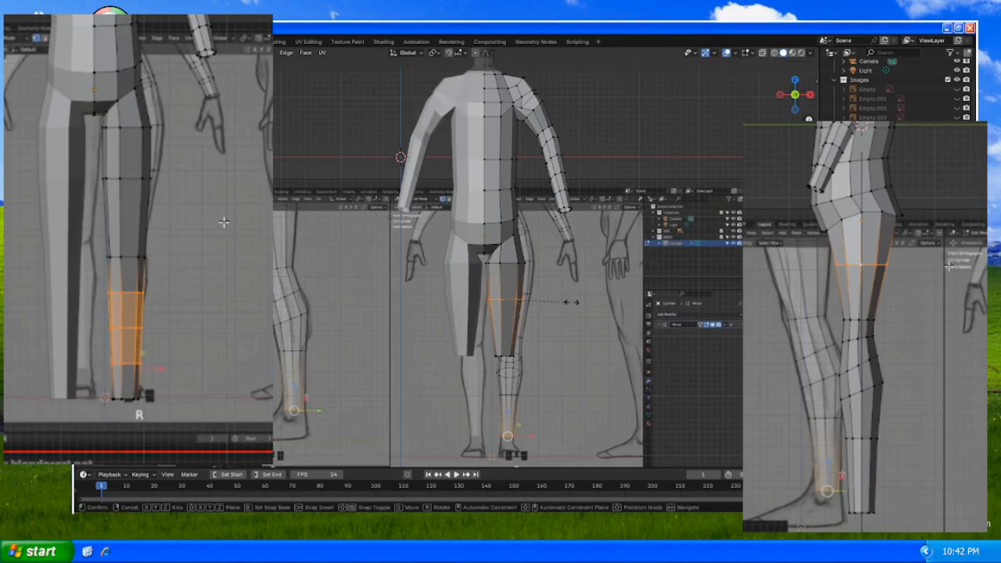
{"action": "left_click", "coordinate": [570, 302]}
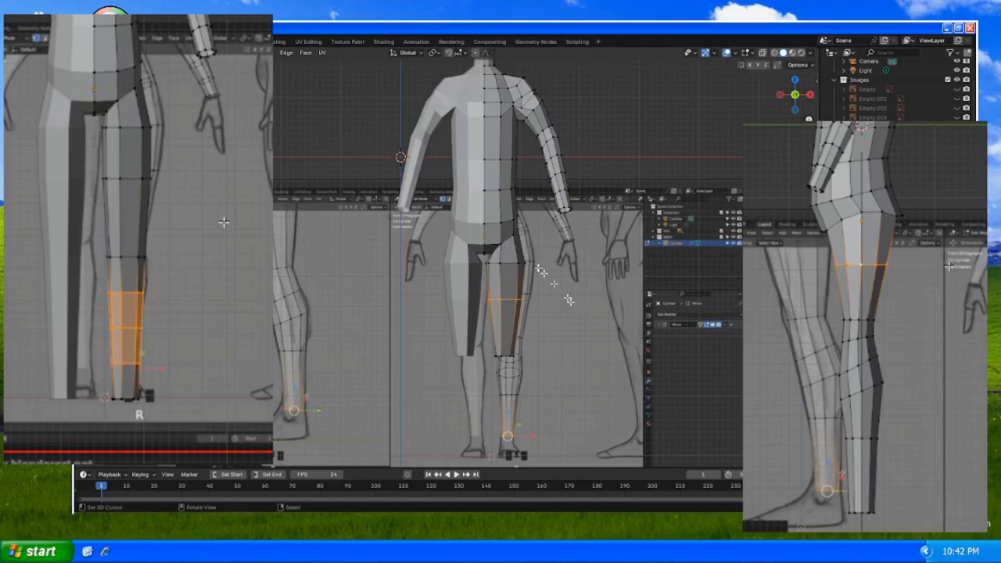
{"action": "left_click", "coordinate": [513, 267], "text": "alt"}
{"action": "key", "text": "s"}
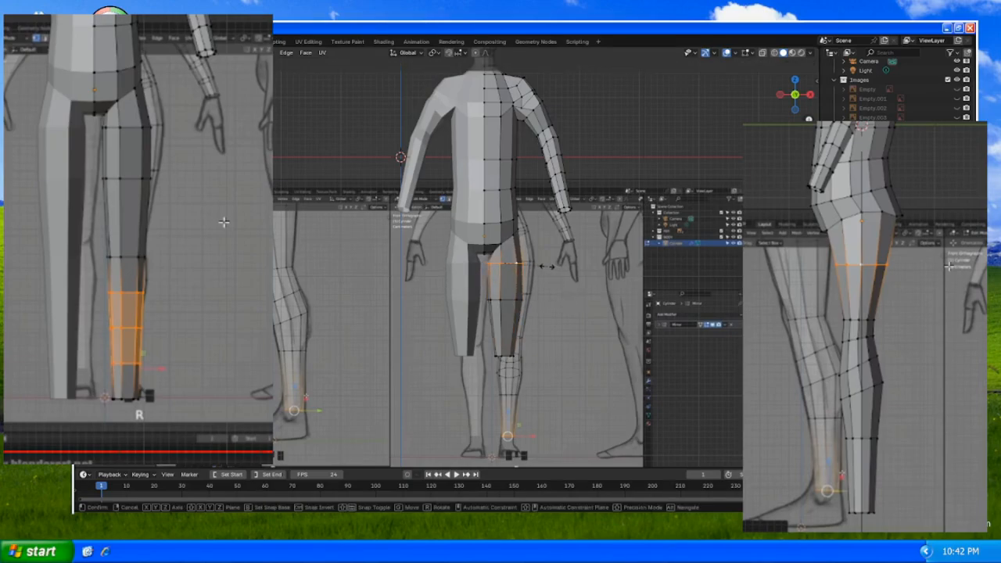
{"action": "left_click", "coordinate": [546, 266]}
- Shift the upper, middle and lower thigh loops together along X to line up with the reference leg
{"action": "left_click", "coordinate": [511, 299], "text": "alt+shift"}
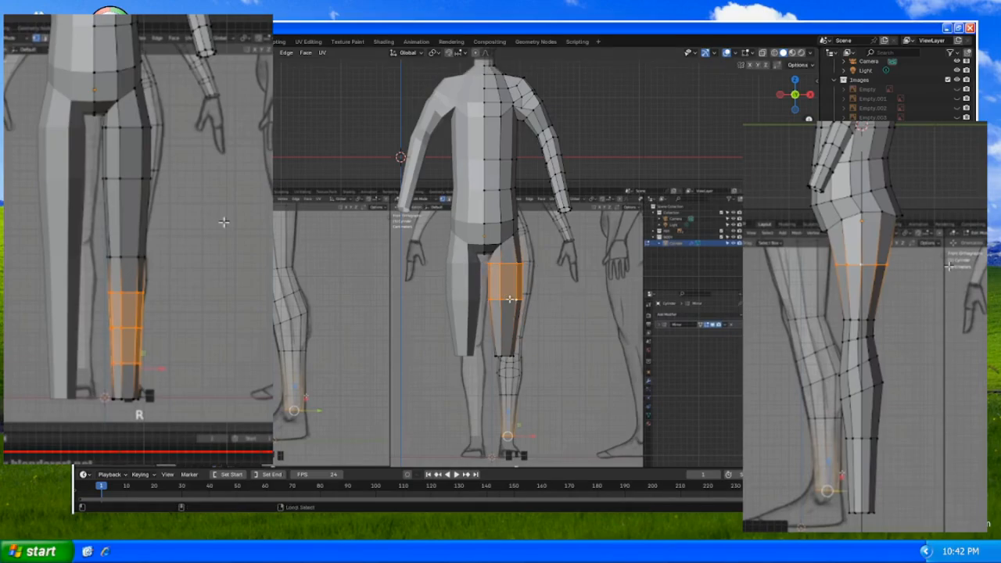
{"action": "left_click", "coordinate": [509, 352], "text": "alt+shift"}
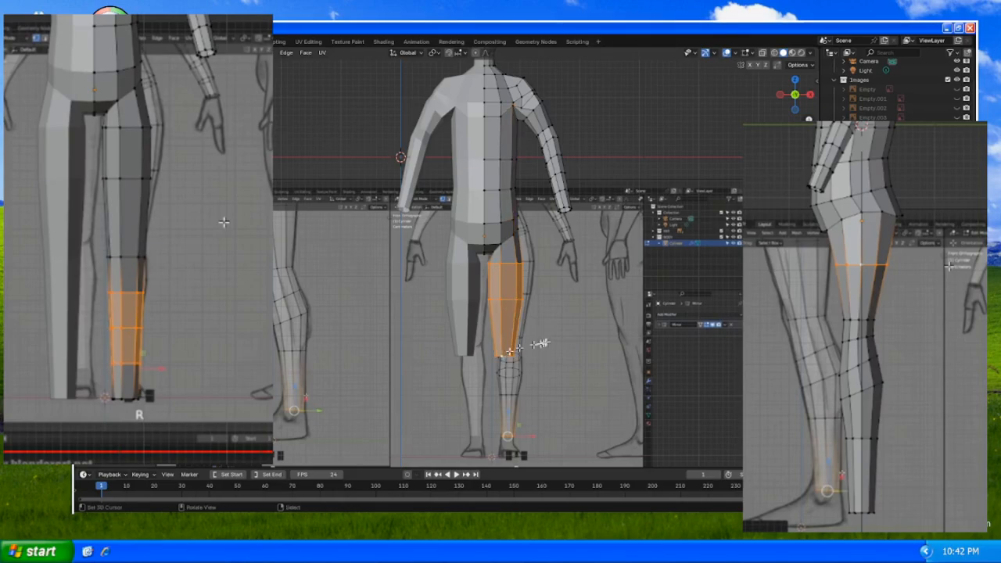
{"action": "key", "text": "g"}
{"action": "key", "text": "x"}
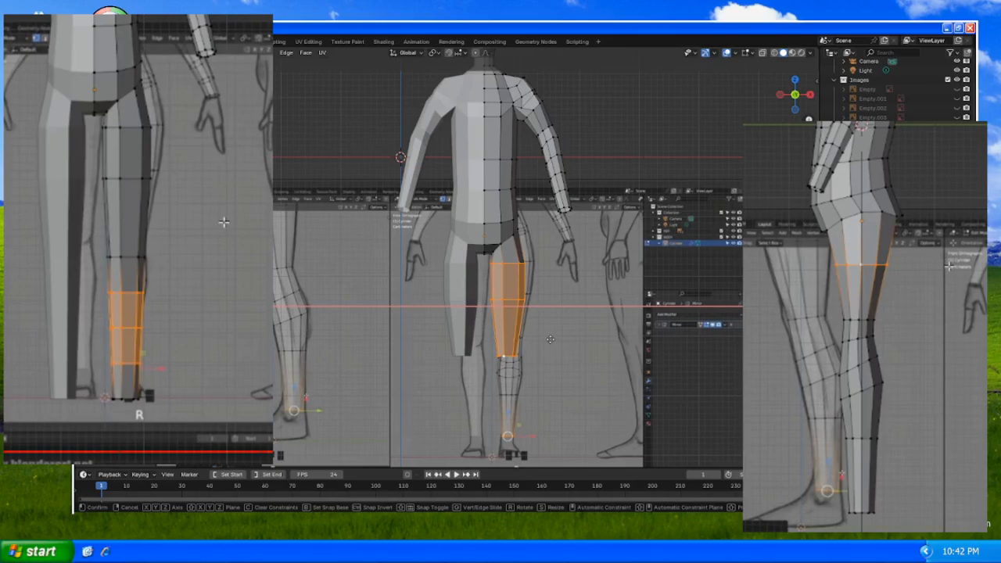
{"action": "left_click", "coordinate": [550, 340]}
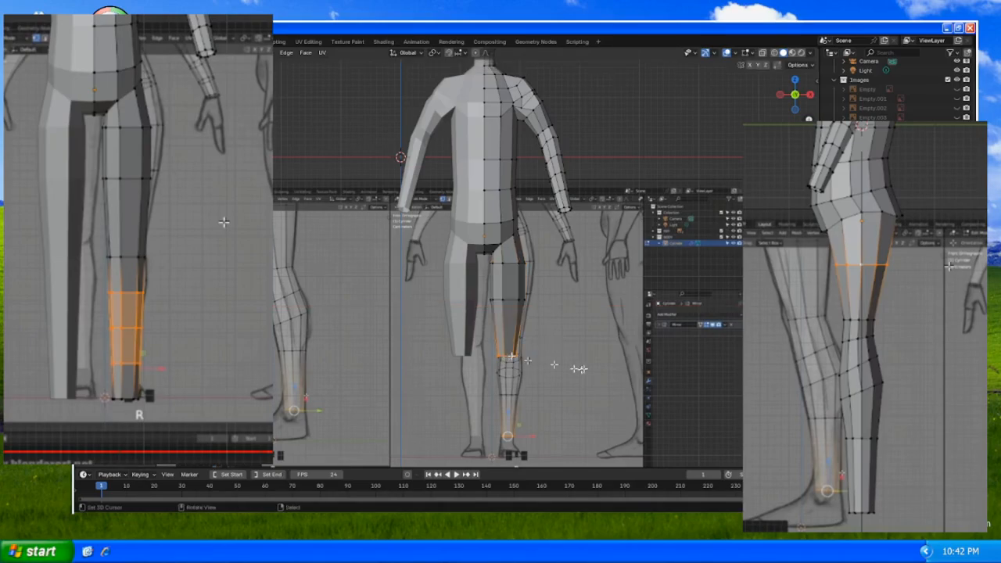
- Extrude the thigh's bottom loop down along Z to the foot, and scale the loop at the knee wider
{"action": "key", "text": "g"}
{"action": "key", "text": "z"}
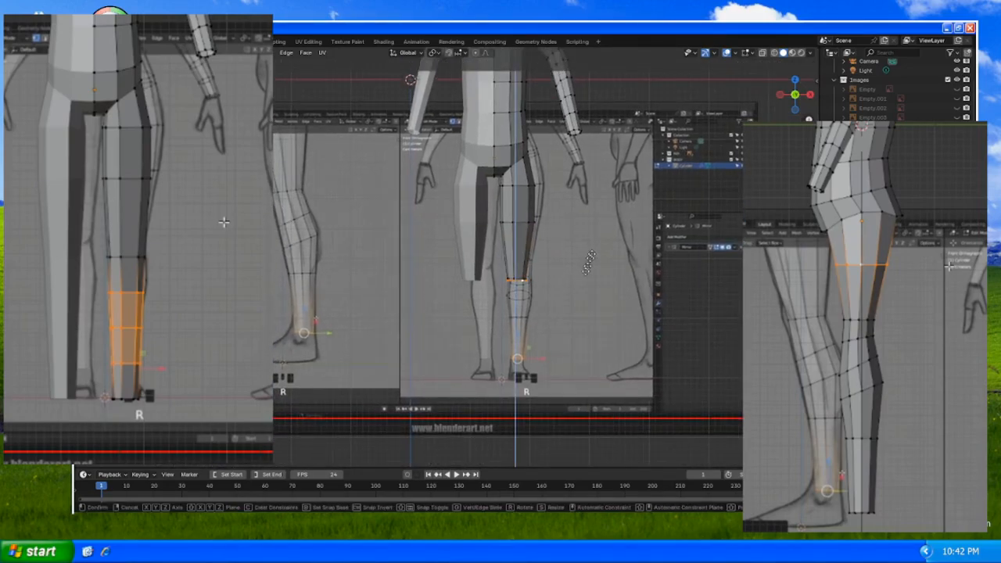
{"action": "left_click", "coordinate": [597, 351]}
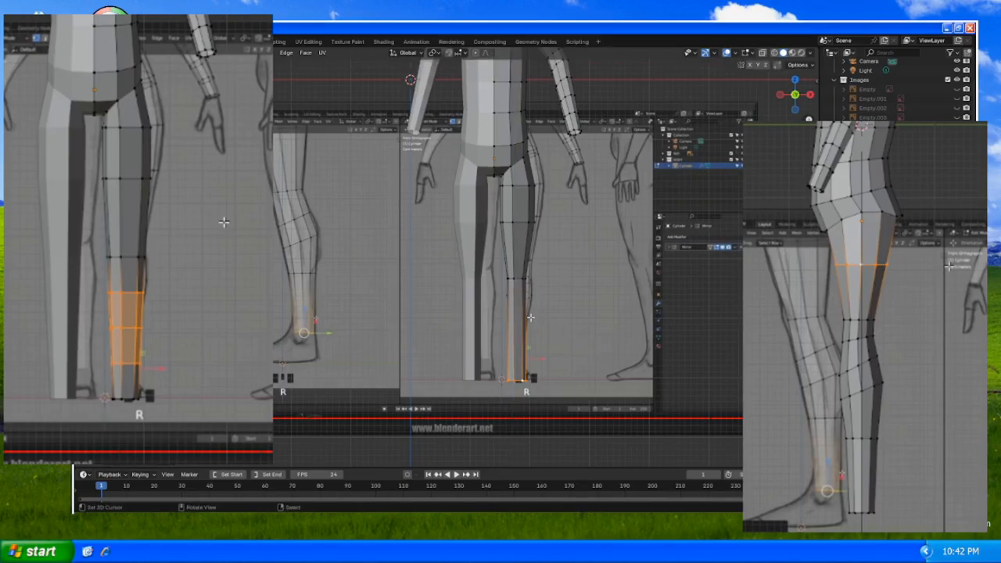
{"action": "left_click", "coordinate": [514, 278]}
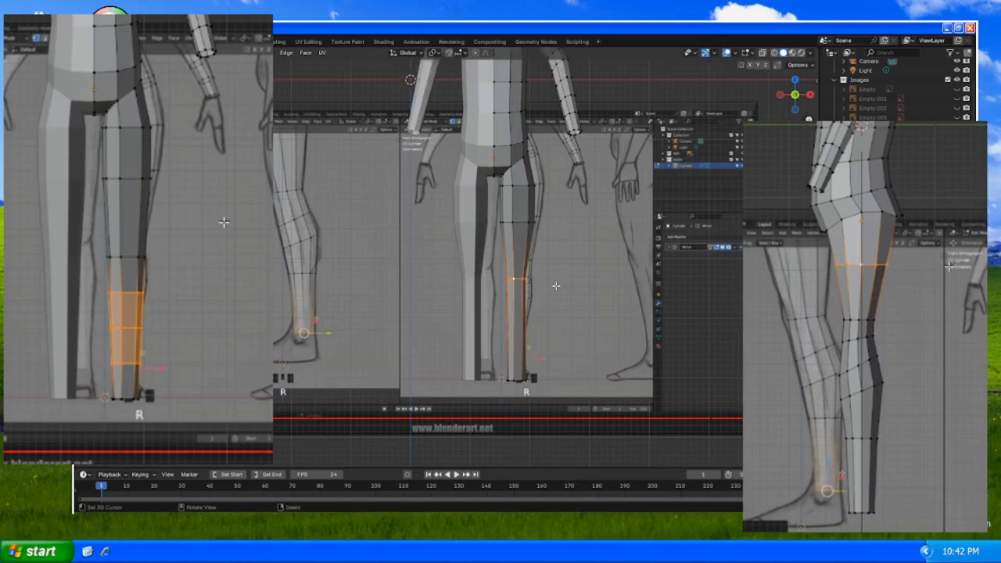
{"action": "key", "text": "s"}
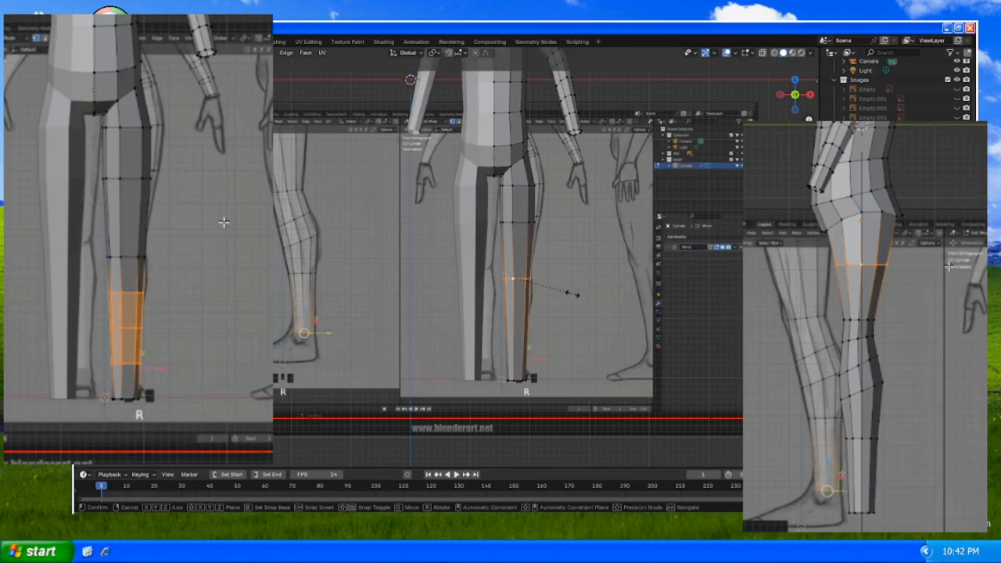
{"action": "left_click", "coordinate": [571, 293]}
- Add three evenly spaced horizontal loop cuts along the lower leg
{"action": "key", "text": "ctrl+r"}
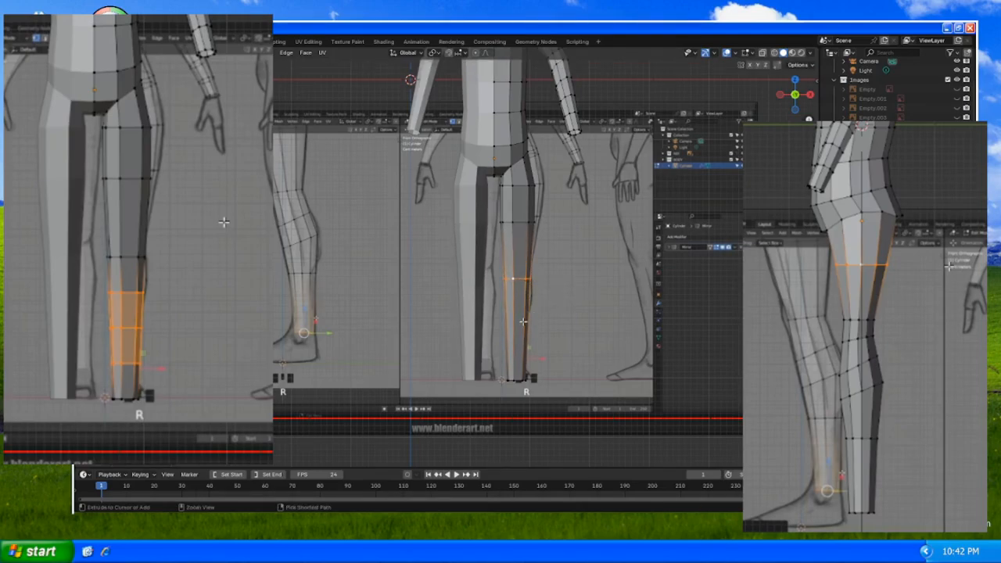
{"action": "scroll", "coordinate": [523, 321], "scroll_direction": "up", "scroll_amount": 1}
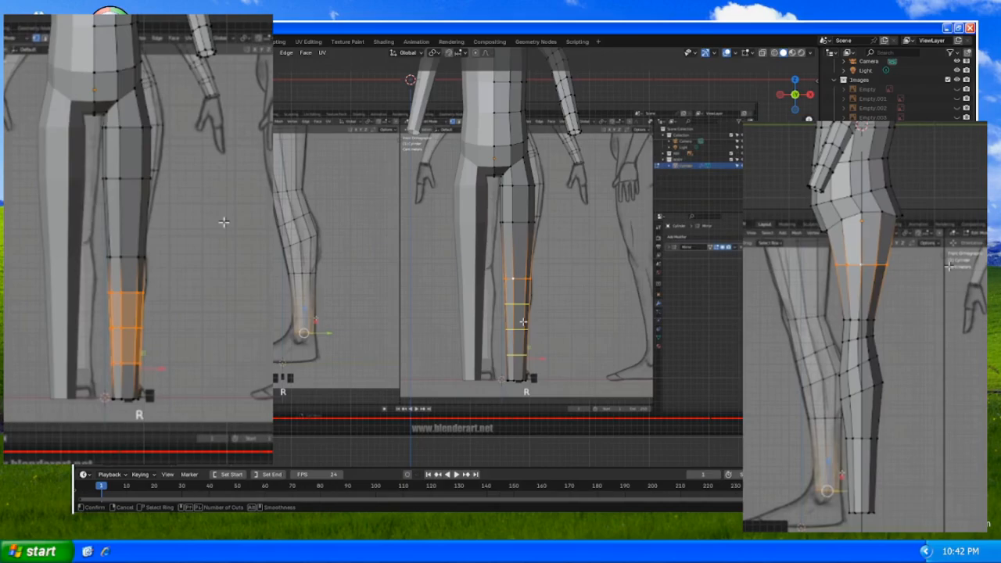
{"action": "left_click", "coordinate": [522, 321]}
{"action": "left_click", "coordinate": [522, 321]}
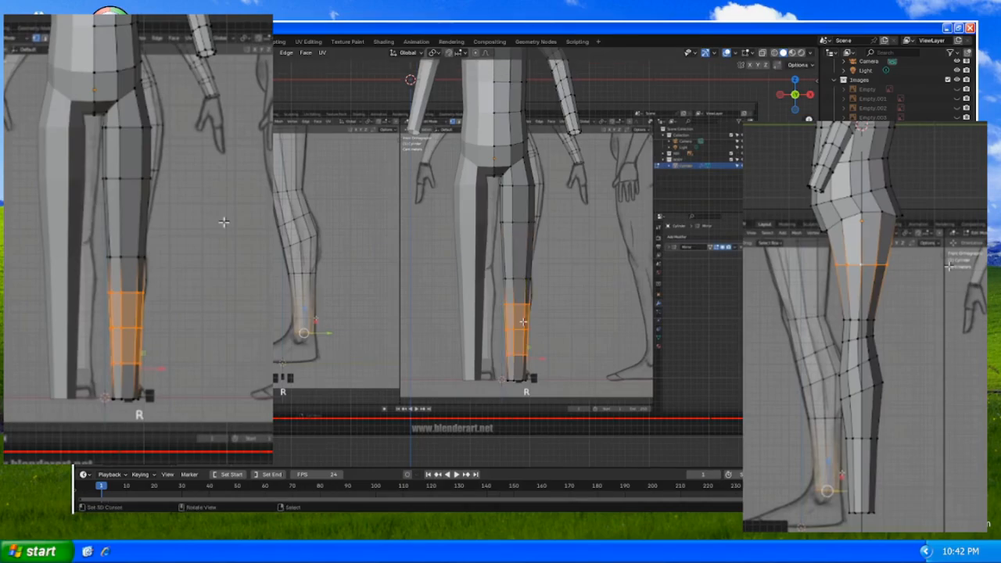
- Duplicate the leg reference image, rotate the copy 90° about Z for the side view, and view the model from the right
{"action": "key", "text": "Tab"}
{"action": "left_click", "coordinate": [587, 254]}
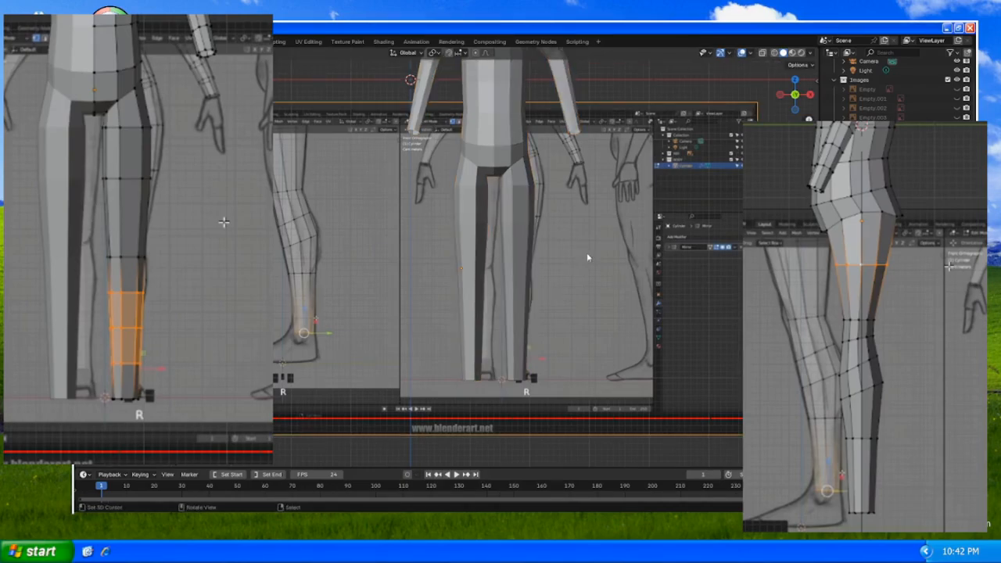
{"action": "key", "text": "g"}
{"action": "key", "text": "z"}
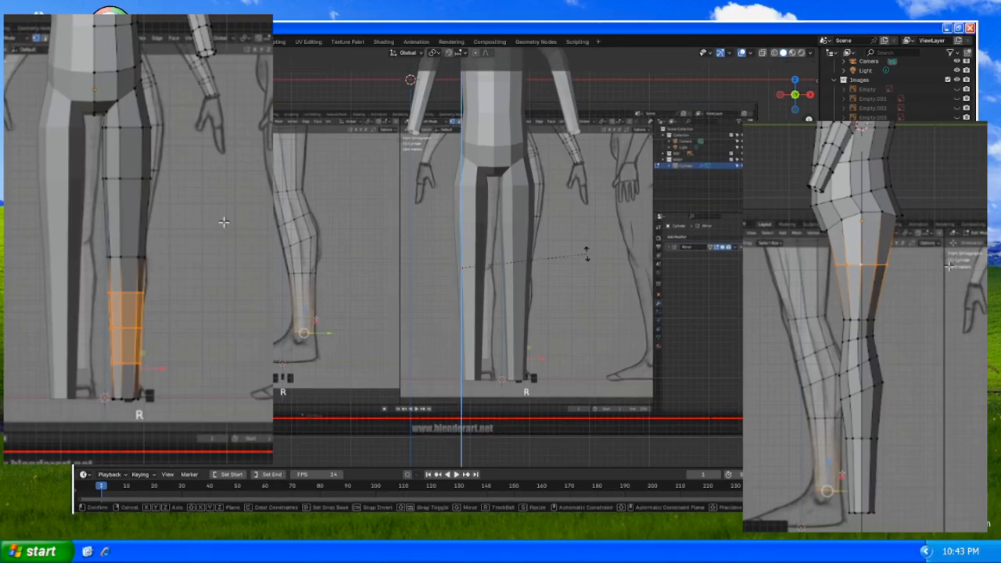
{"action": "left_click", "coordinate": [588, 257]}
{"action": "key", "text": "KP_3"}
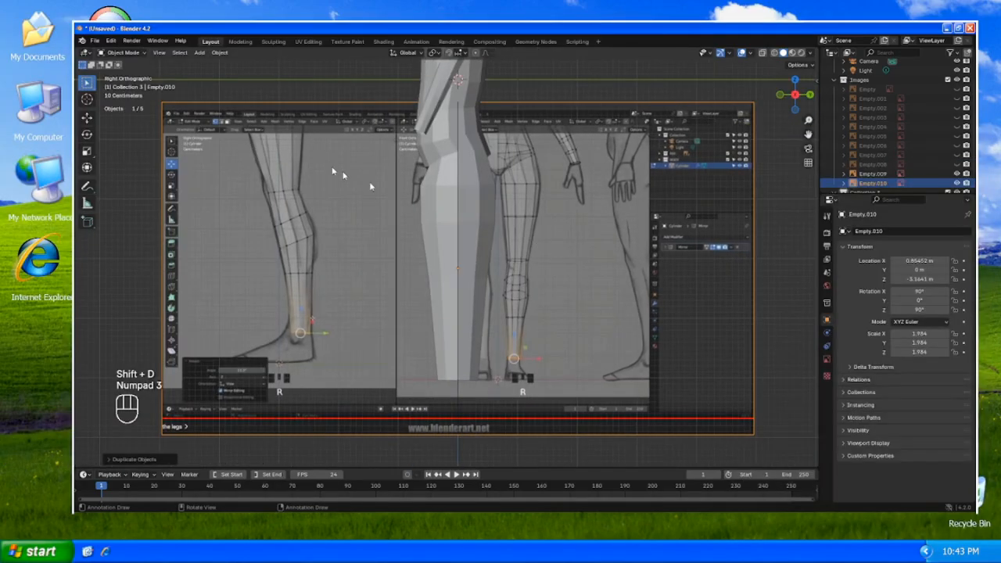
- Narrow the body mesh's bottom ankle loop along Y in the side view
{"action": "left_click", "coordinate": [446, 190]}
{"action": "key", "text": "Tab"}
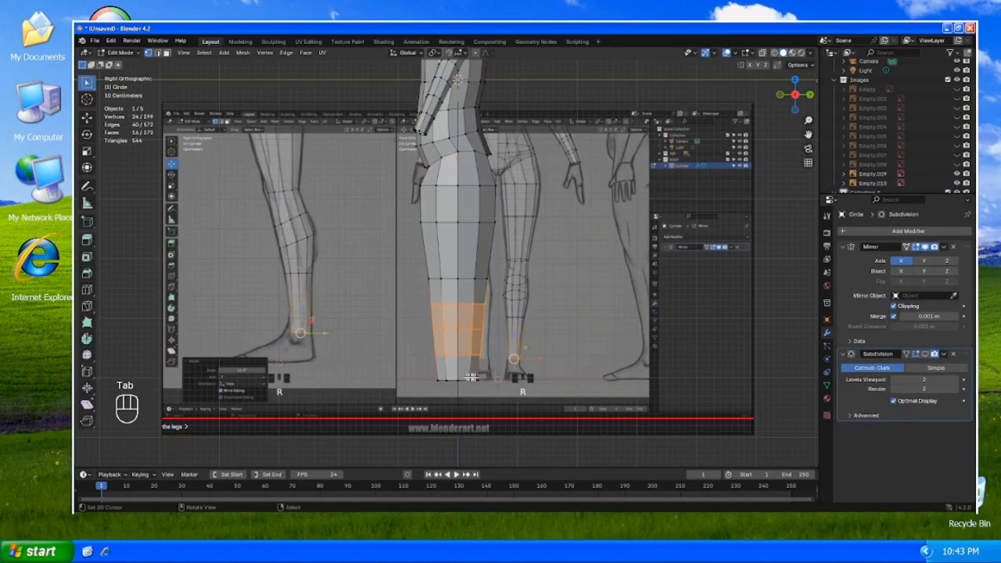
{"action": "left_click", "coordinate": [471, 378], "text": "alt"}
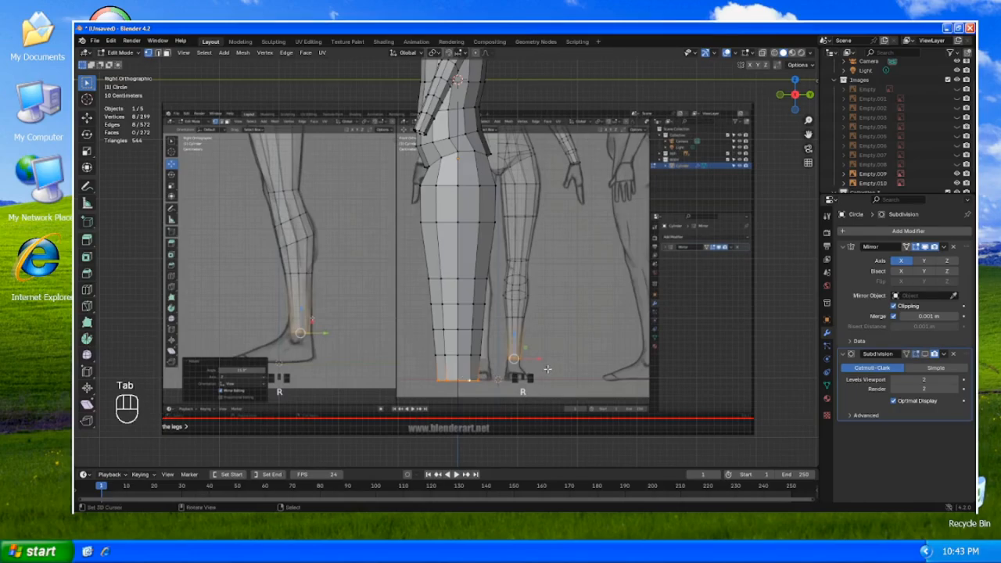
{"action": "key", "text": "s"}
{"action": "key", "text": "y"}
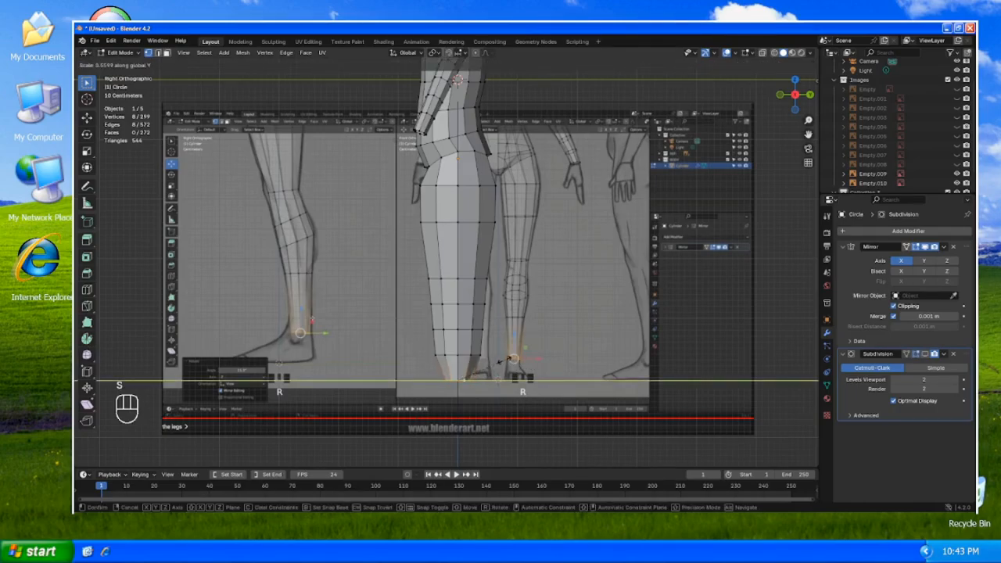
{"action": "left_click", "coordinate": [498, 360]}
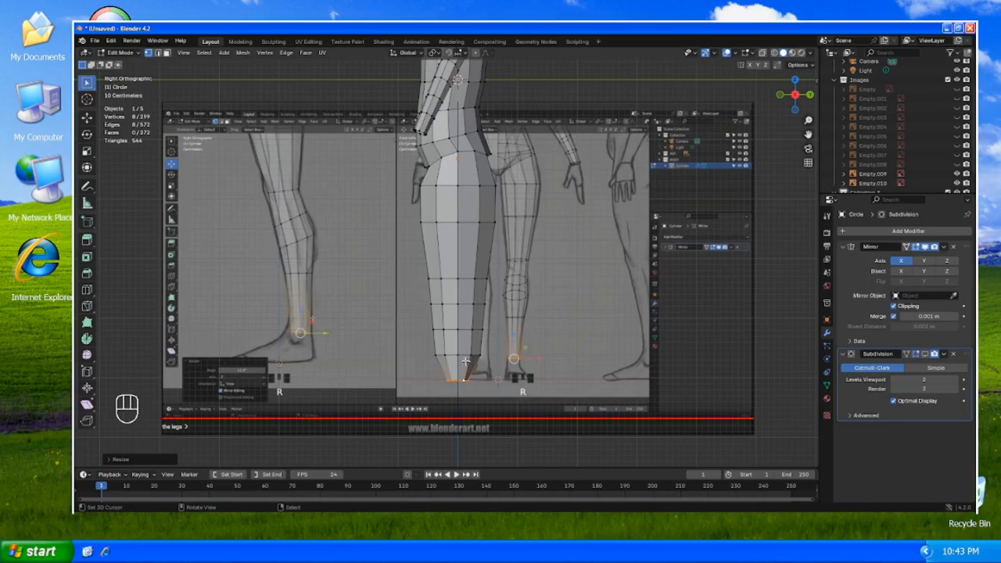
- Narrow the upper thigh loop and the mid-thigh loop along Y in the side view
{"action": "left_click", "coordinate": [424, 185], "text": "alt"}
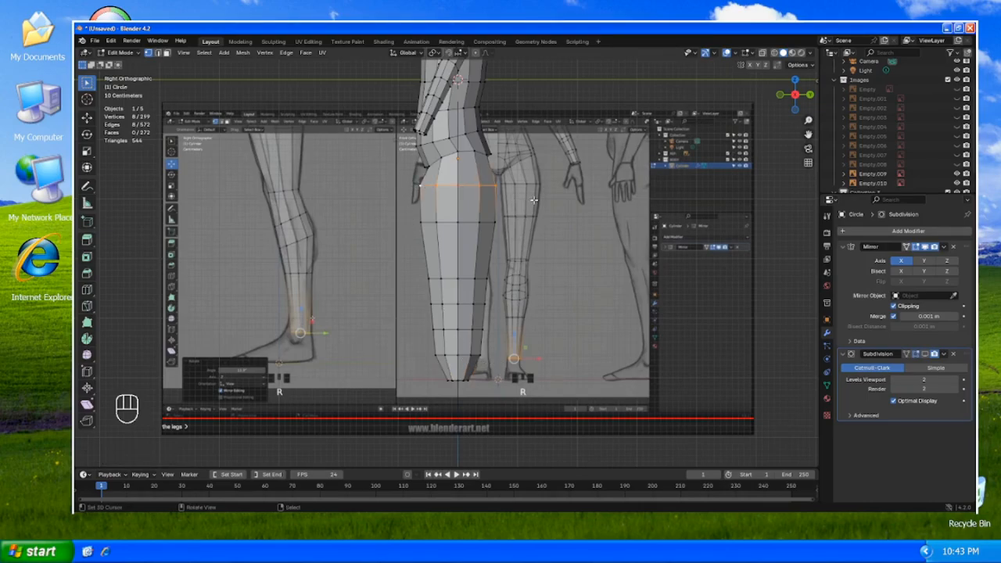
{"action": "key", "text": "s"}
{"action": "key", "text": "y"}
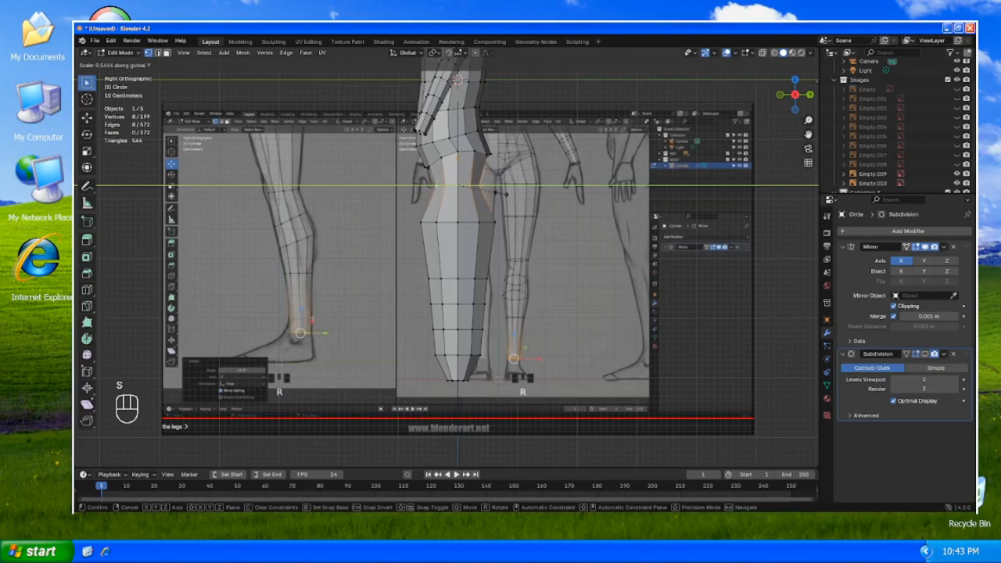
{"action": "left_click", "coordinate": [503, 192]}
{"action": "left_click", "coordinate": [467, 223], "text": "alt"}
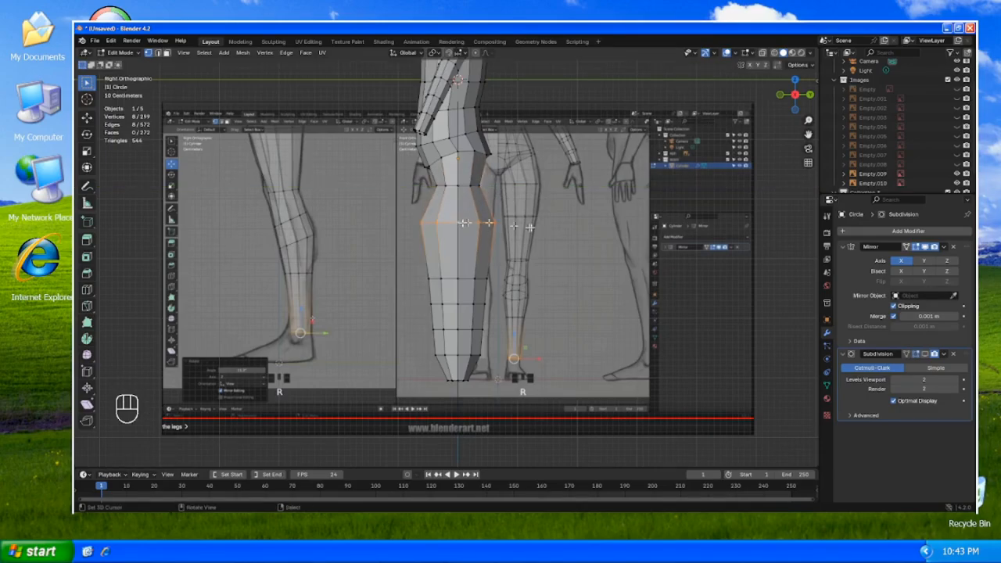
{"action": "key", "text": "s"}
{"action": "key", "text": "y"}
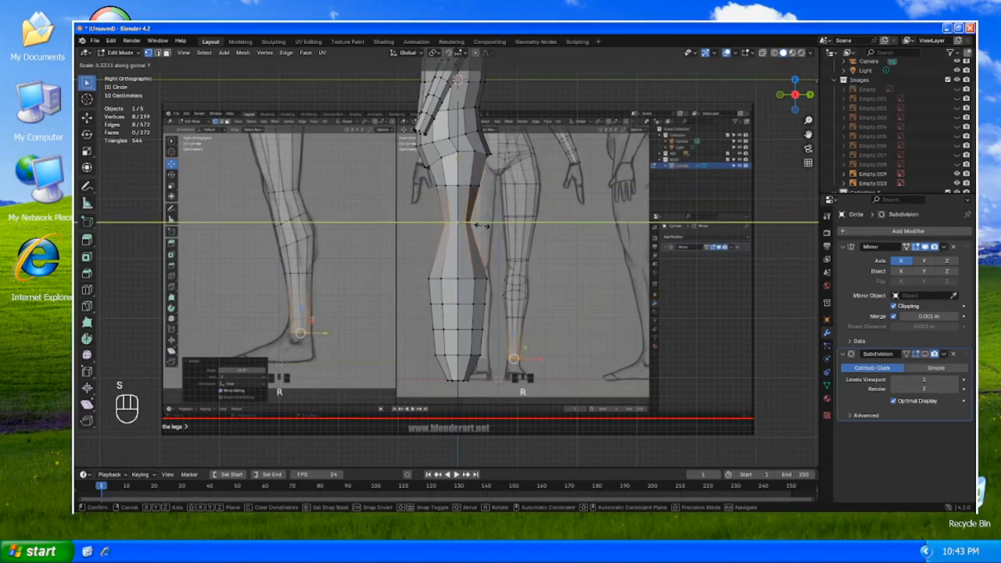
{"action": "left_click", "coordinate": [482, 227]}
{"action": "key", "text": "space"}
{"action": "key", "text": "space"}
{"action": "key", "text": "space"}
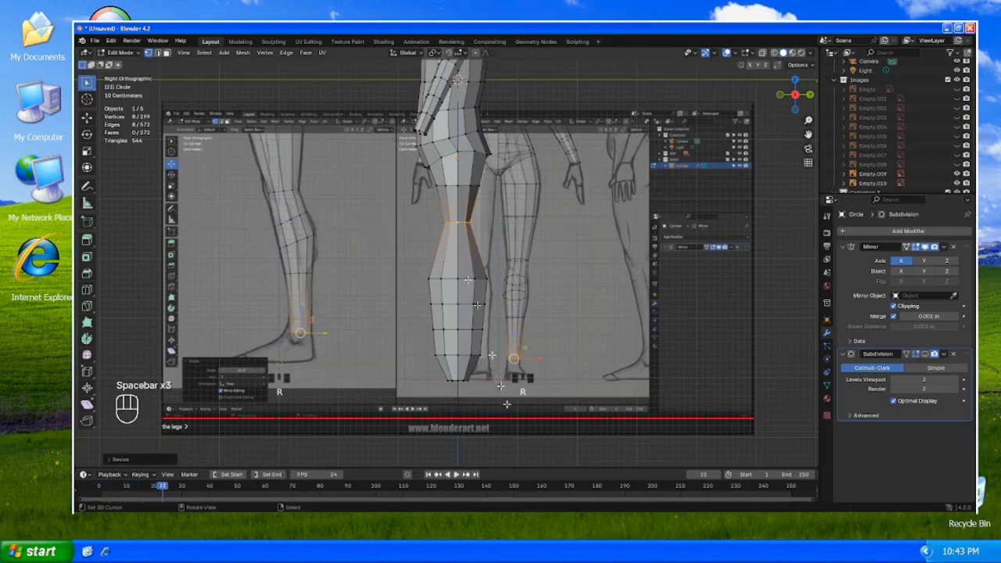
{"action": "left_click", "coordinate": [427, 474]}
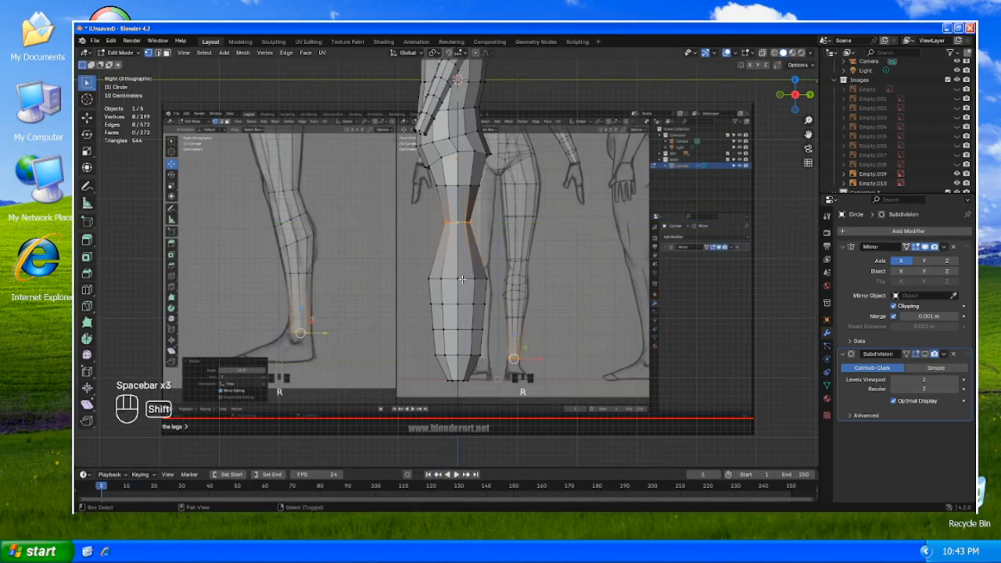
- Select the knee loop and the three lower-leg loops, and narrow them together along Y
{"action": "left_click", "coordinate": [468, 279], "text": "alt"}
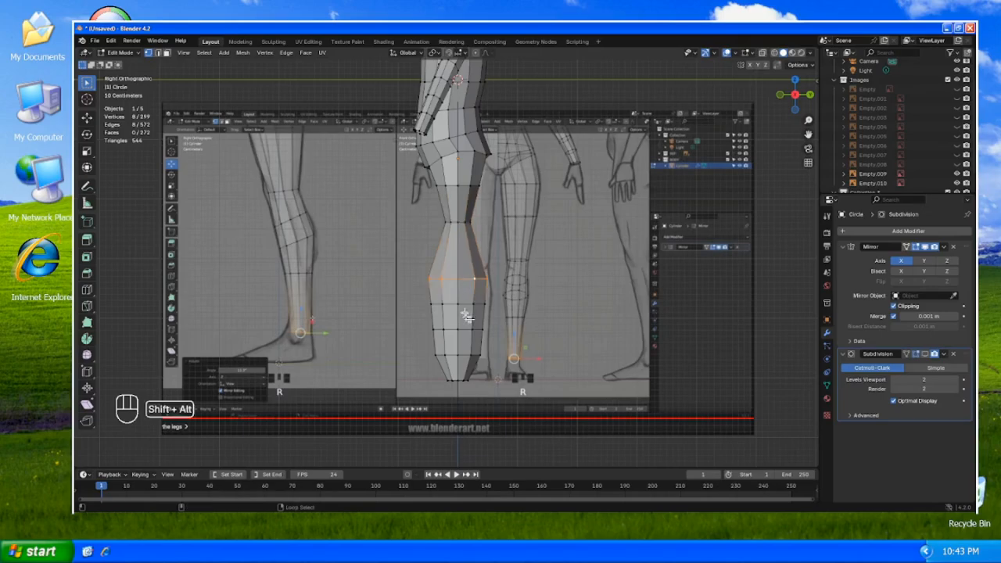
{"action": "left_click", "coordinate": [465, 308], "text": "alt+shift"}
{"action": "left_click", "coordinate": [467, 329], "text": "alt+shift"}
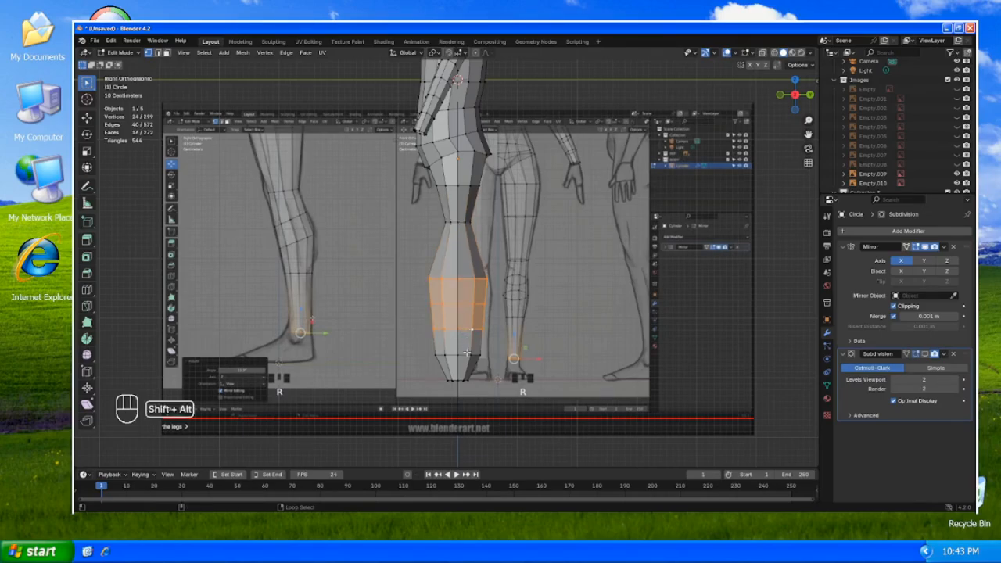
{"action": "left_click", "coordinate": [467, 355], "text": "alt+shift"}
{"action": "key", "text": "s"}
{"action": "key", "text": "y"}
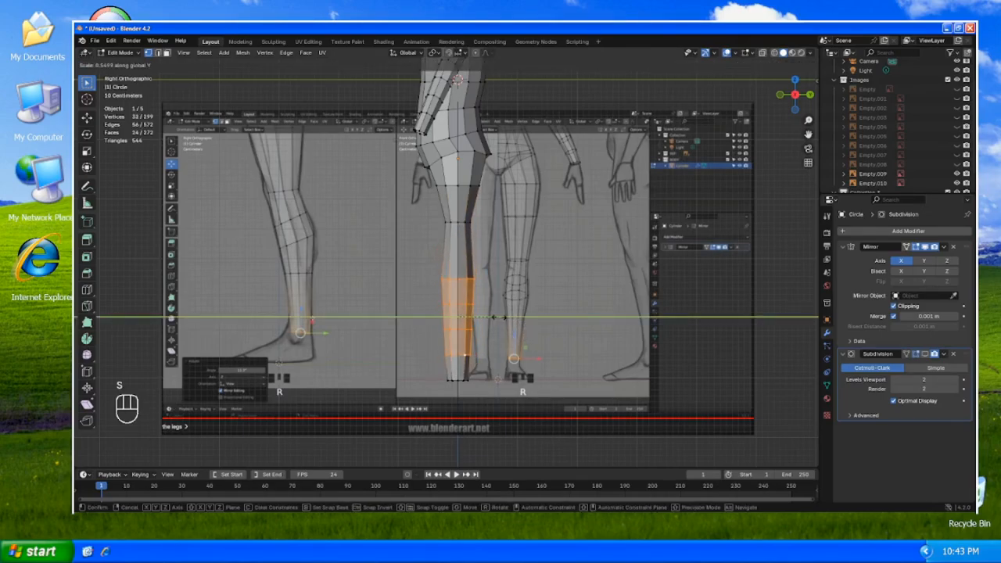
{"action": "left_click", "coordinate": [491, 316]}
- Slide the four selected lower-leg loops upward along the leg toward the mid-thigh loop
{"action": "key", "text": "g"}
{"action": "key", "text": "g"}
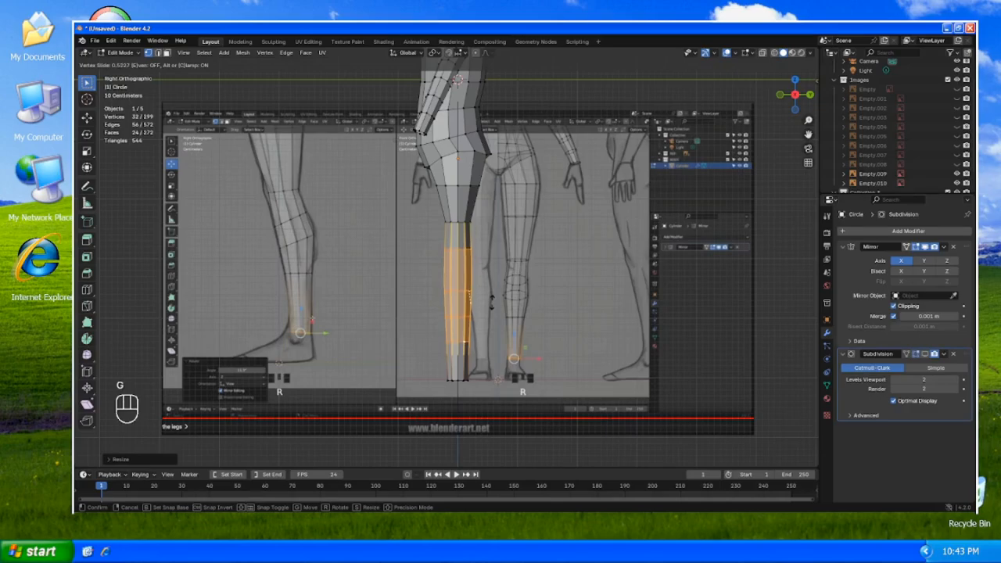
{"action": "left_click", "coordinate": [492, 302]}
{"action": "key", "text": "g"}
{"action": "key", "text": "g"}
{"action": "left_click", "coordinate": [490, 284]}
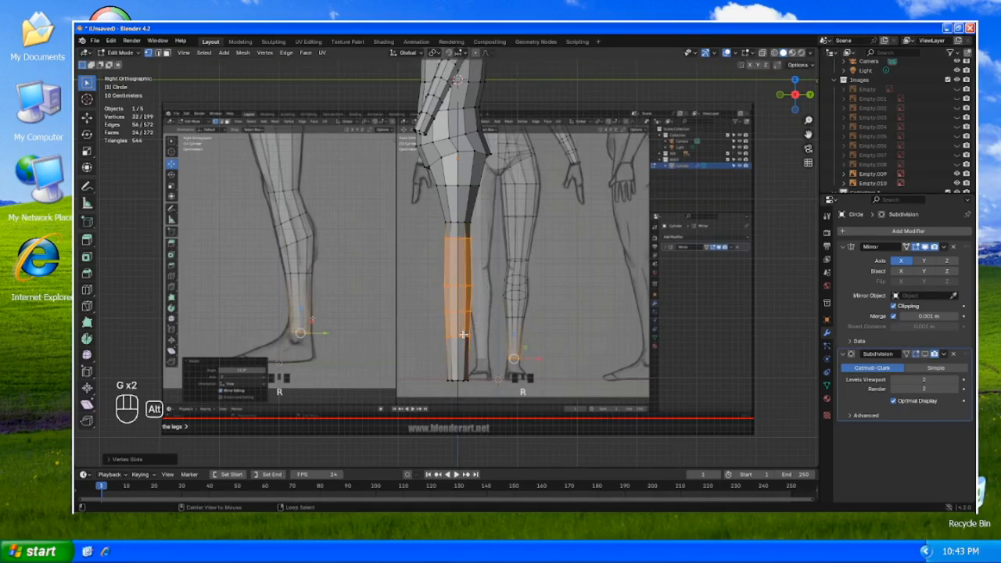
- Select the three lower-leg loops below the knee loop and slide them upward along the leg together
{"action": "right_click", "coordinate": [464, 334], "text": "alt"}
{"action": "right_click", "coordinate": [462, 334], "text": "alt"}
{"action": "right_click", "coordinate": [461, 312], "text": "alt+shift"}
{"action": "right_click", "coordinate": [462, 295], "text": "alt+shift"}
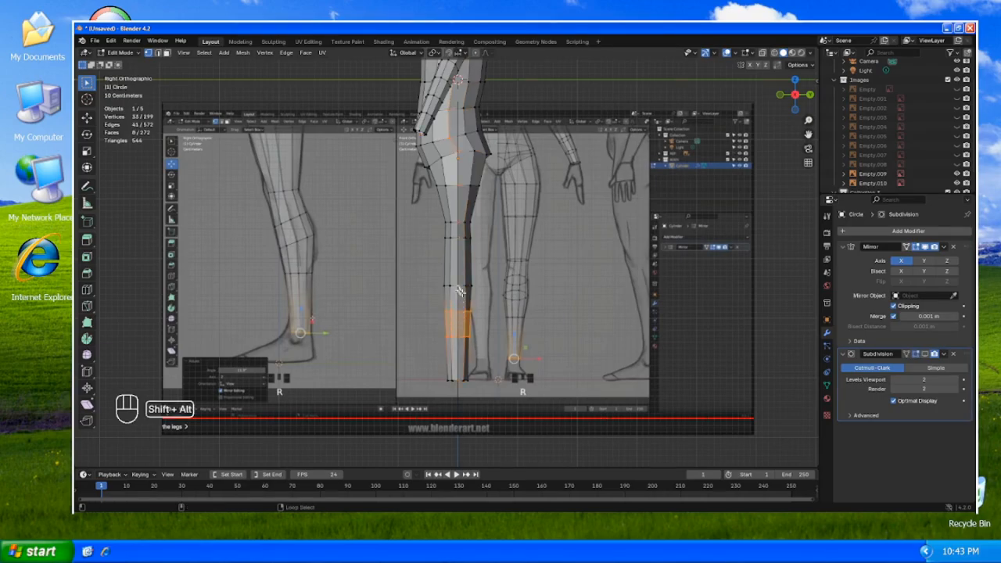
{"action": "key", "text": "ctrl+z"}
{"action": "right_click", "coordinate": [464, 286], "text": "alt+shift"}
{"action": "key", "text": "g"}
{"action": "key", "text": "g"}
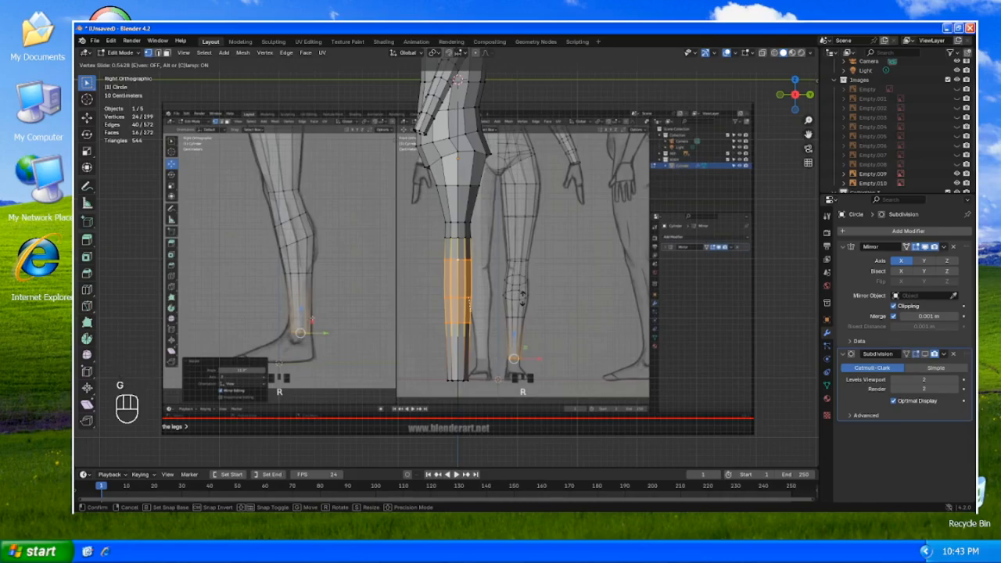
{"action": "left_click", "coordinate": [468, 299]}
- Slide the lowest of the three lower-leg loops further up the leg and scale it up slightly, to about 1.06
{"action": "right_click", "coordinate": [461, 322], "text": "alt"}
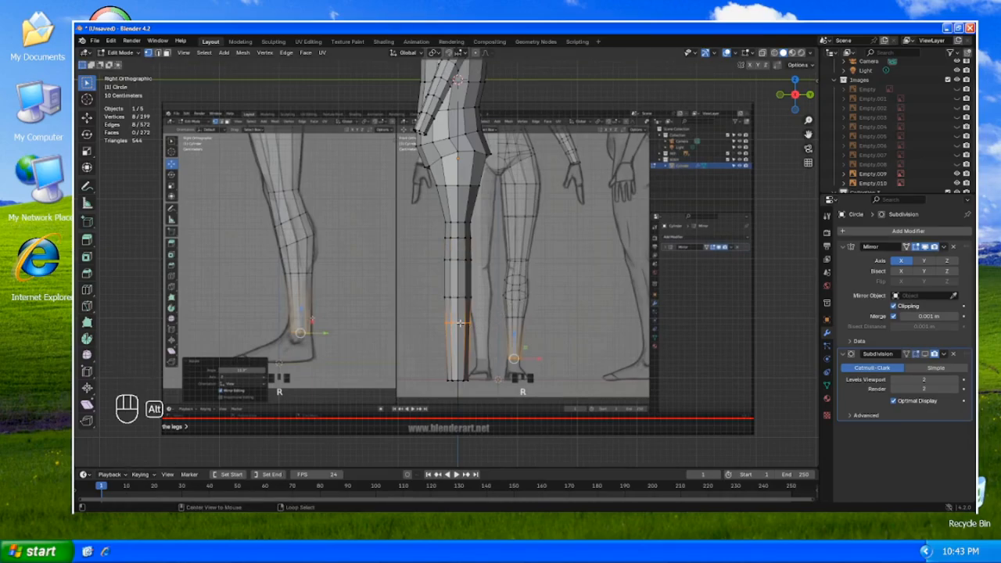
{"action": "key", "text": "g"}
{"action": "key", "text": "g"}
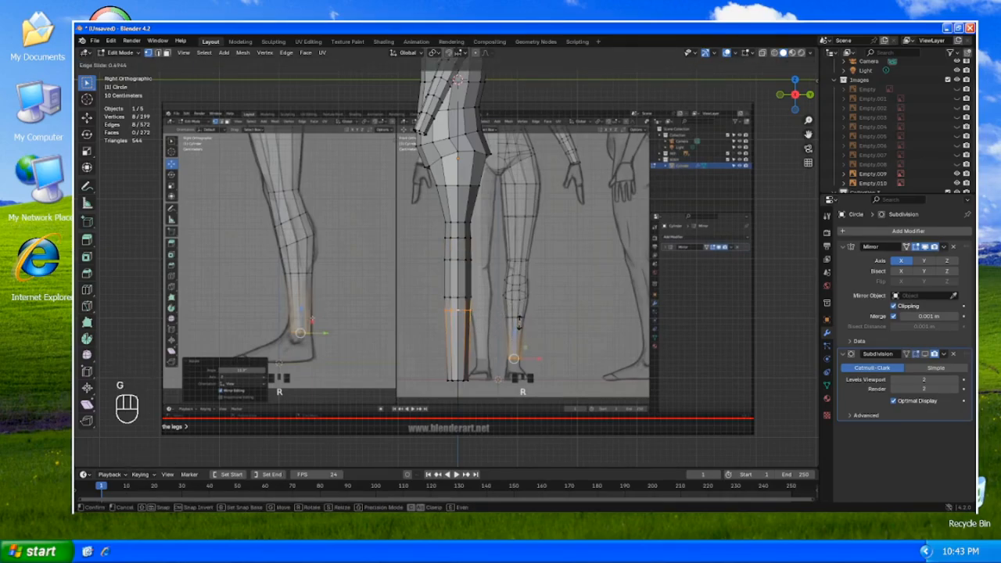
{"action": "left_click", "coordinate": [518, 321]}
{"action": "key", "text": "s"}
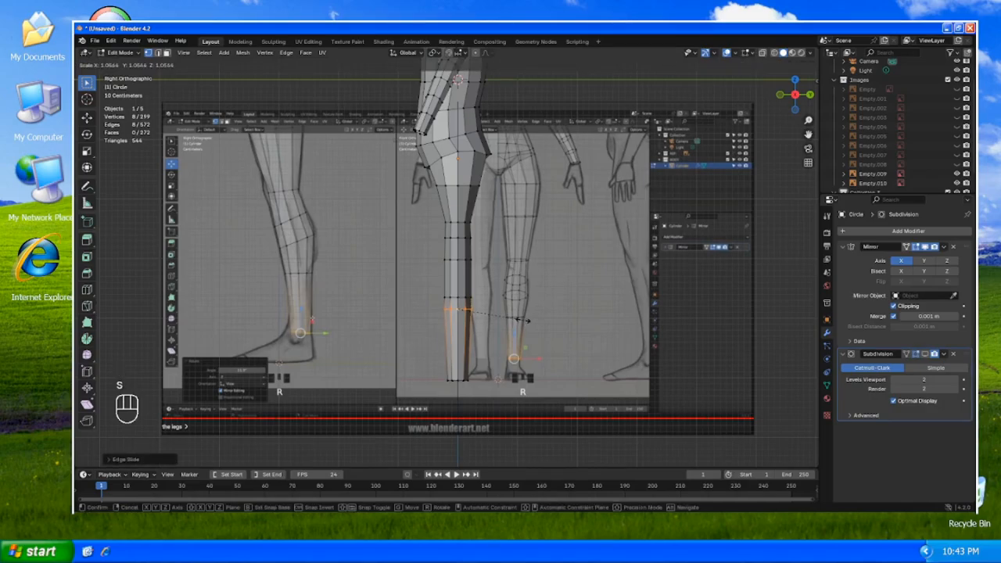
{"action": "left_click", "coordinate": [522, 319]}
- Move the leg reference image so its side-view leg stands beside the mesh leg, and resume editing the body mesh
{"action": "key", "text": "Tab"}
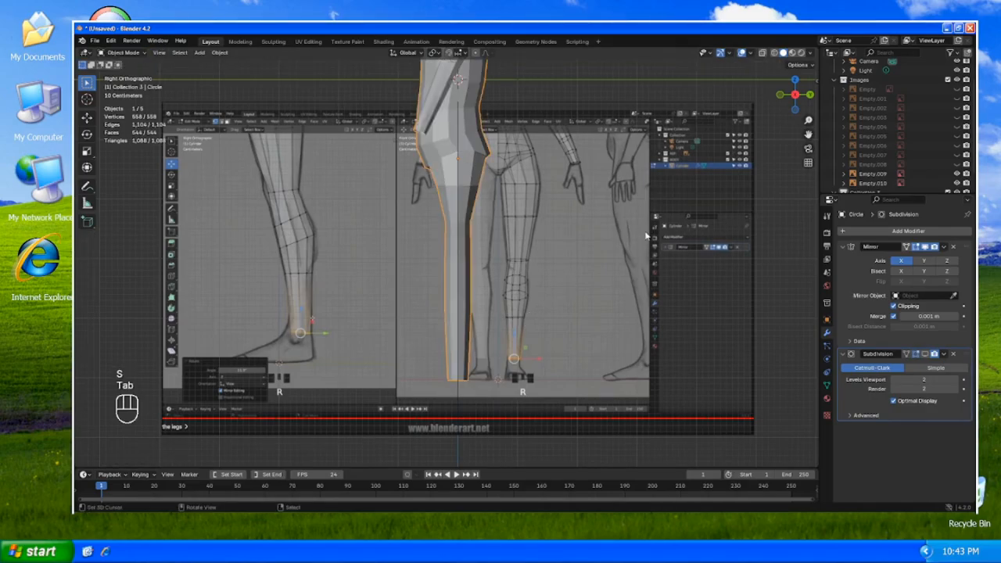
{"action": "left_click", "coordinate": [646, 235]}
{"action": "key", "text": "g"}
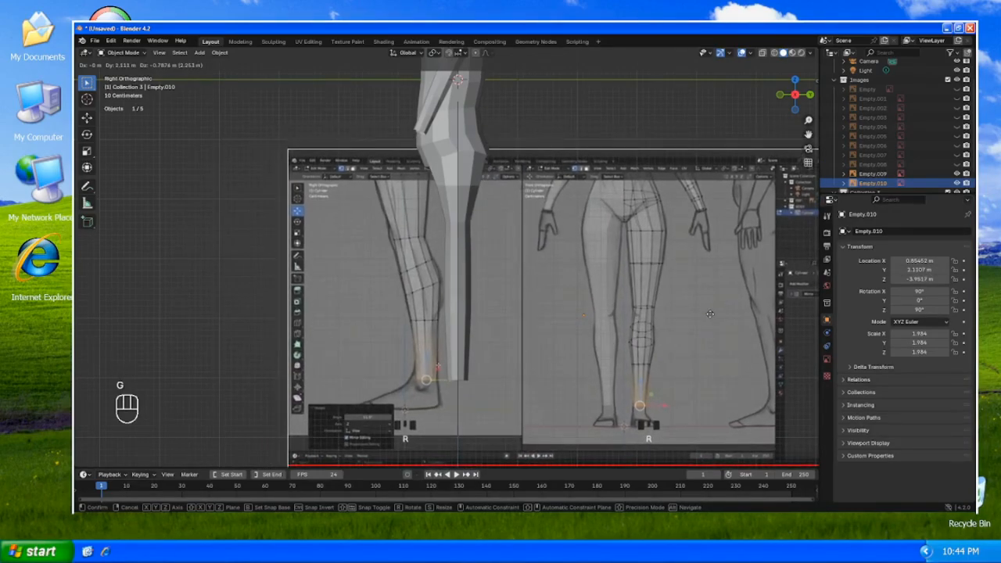
{"action": "left_click", "coordinate": [713, 315]}
{"action": "left_click", "coordinate": [470, 317]}
{"action": "key", "text": "Tab"}
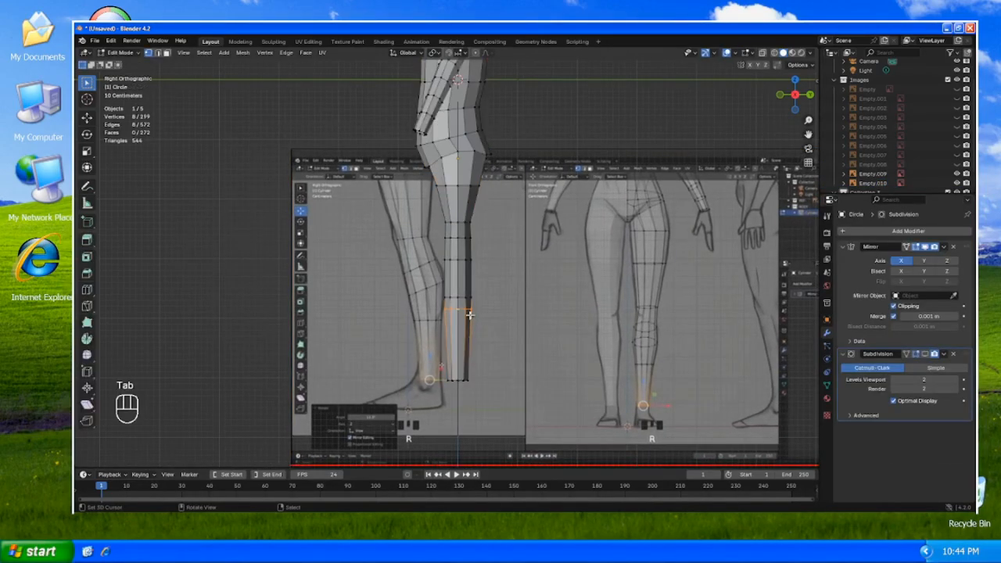
- Slide the lowest lower-leg loop down the leg, away from the middle lower-leg loop
{"action": "key", "text": "g"}
{"action": "key", "text": "g"}
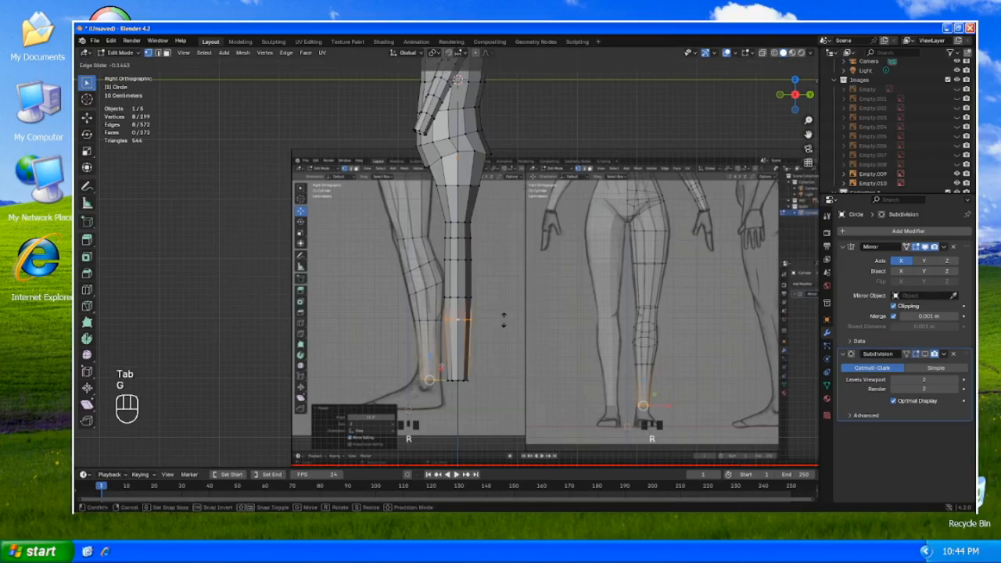
{"action": "right_click", "coordinate": [470, 299]}
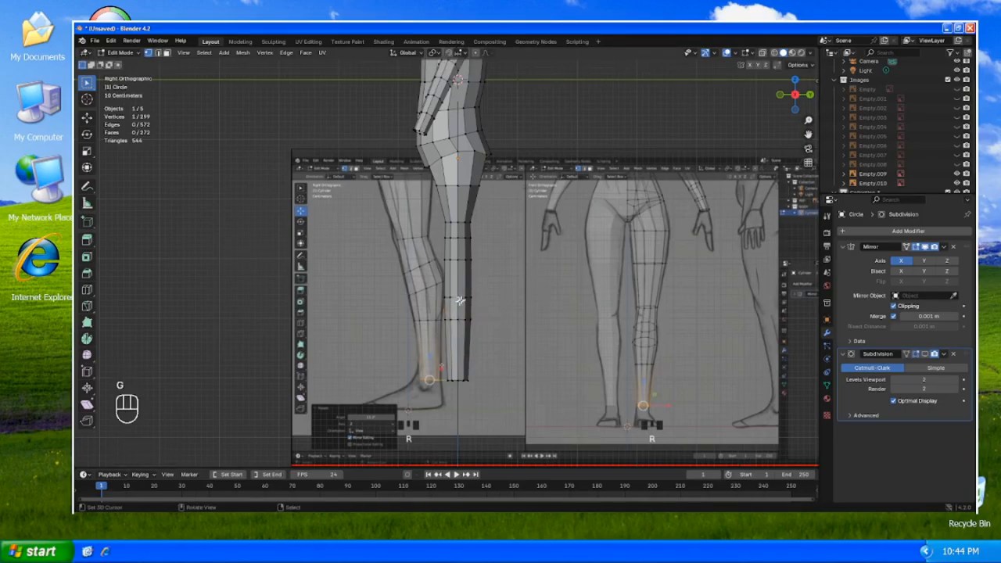
- Slide the middle lower-leg loop upward, close to the loop just below the knee loop
{"action": "left_click", "coordinate": [460, 298], "text": "alt"}
{"action": "key", "text": "g"}
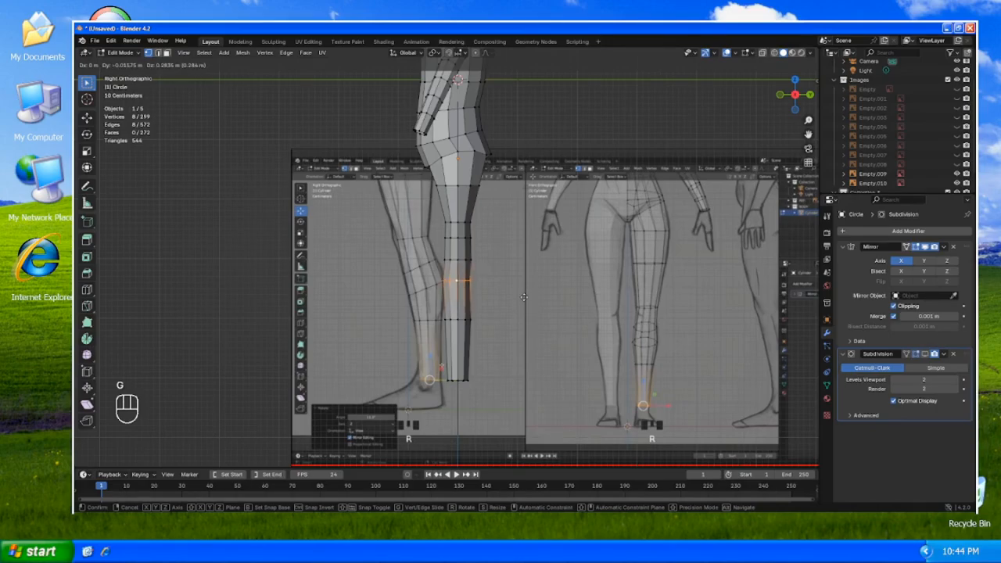
{"action": "key", "text": "g"}
{"action": "left_click", "coordinate": [524, 297]}
- Rotate the middle lower-leg loop about -22° in the side view and scale it up to about 1.4
{"action": "key", "text": "r"}
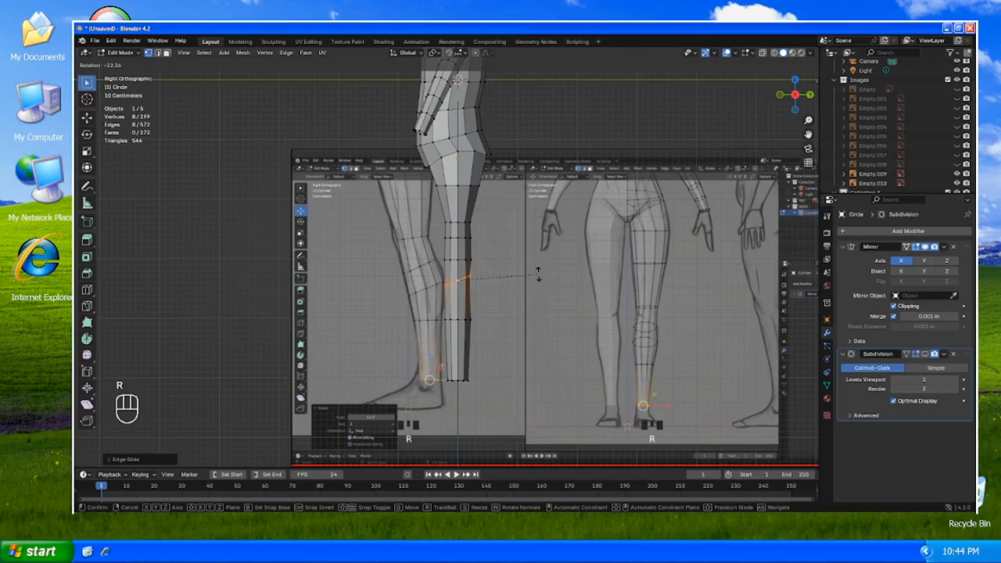
{"action": "left_click", "coordinate": [538, 274]}
{"action": "key", "text": "s"}
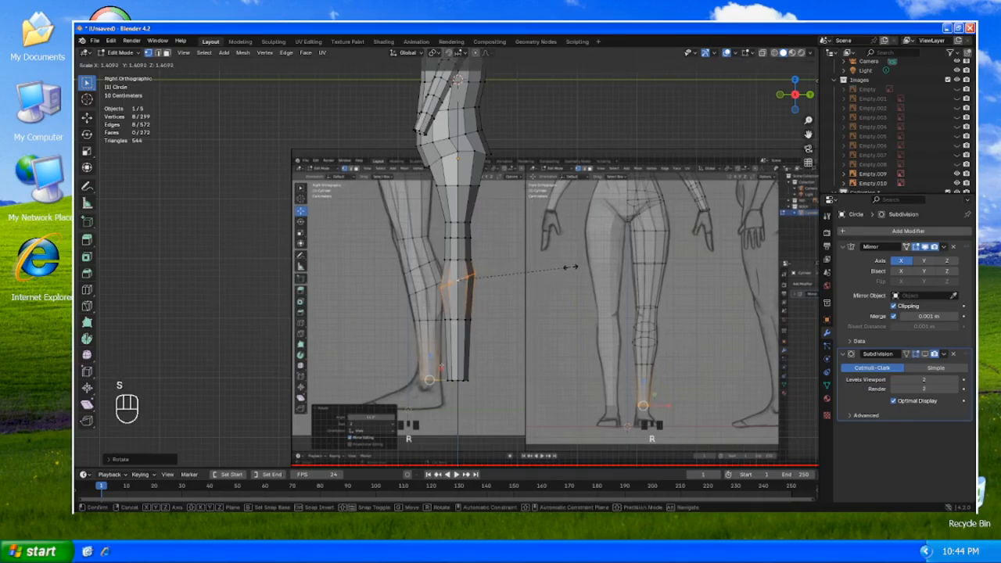
{"action": "left_click", "coordinate": [570, 266]}
- Tilt the loop just below the knee loop to match the slanted loop beneath it, and enlarge it
{"action": "right_click", "coordinate": [464, 261], "text": "alt"}
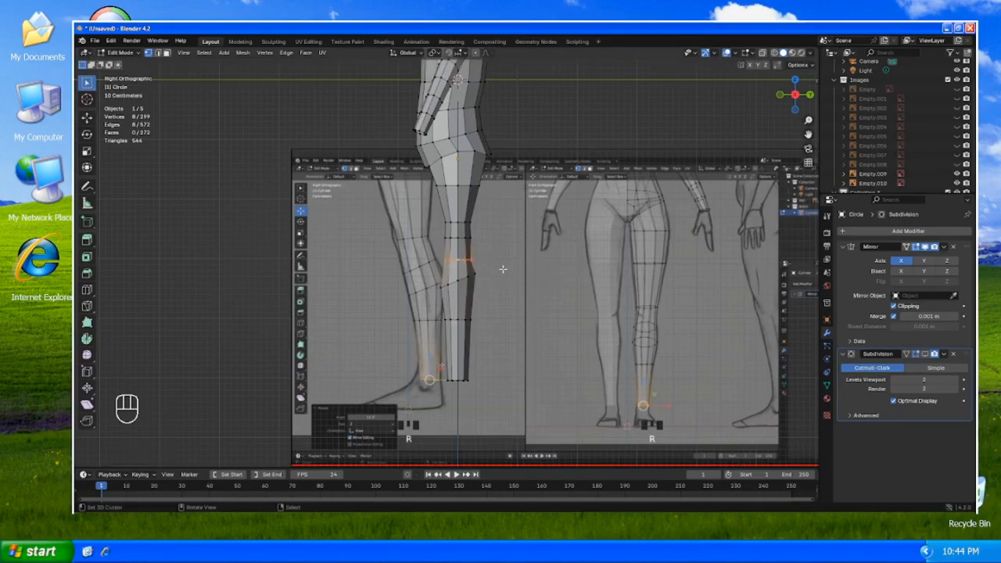
{"action": "key", "text": "r"}
{"action": "left_click", "coordinate": [508, 245]}
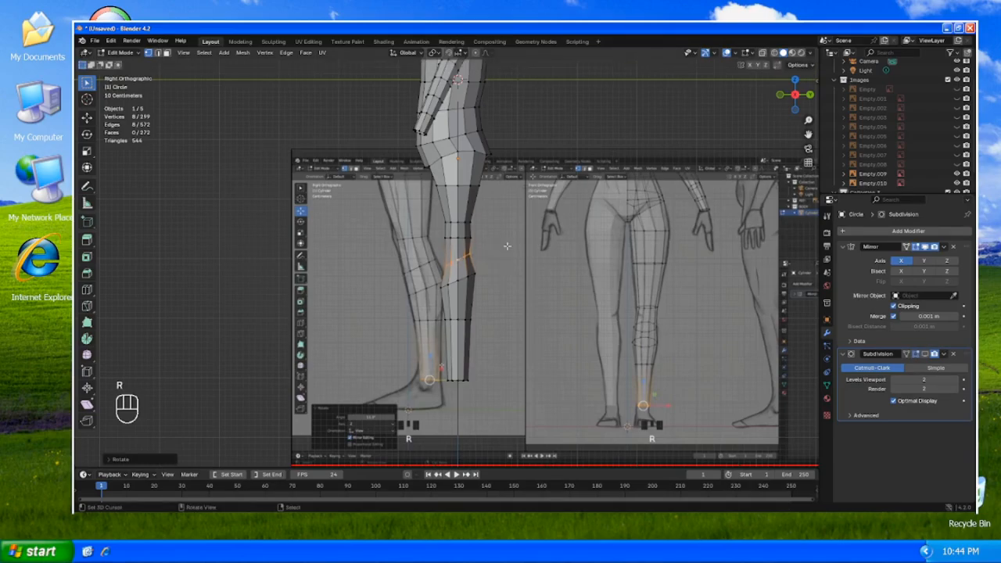
{"action": "key", "text": "s"}
{"action": "left_click", "coordinate": [521, 244]}
- Move the tilted loop just below the knee loop about -0.047 m along Y
{"action": "key", "text": "g"}
{"action": "key", "text": "y"}
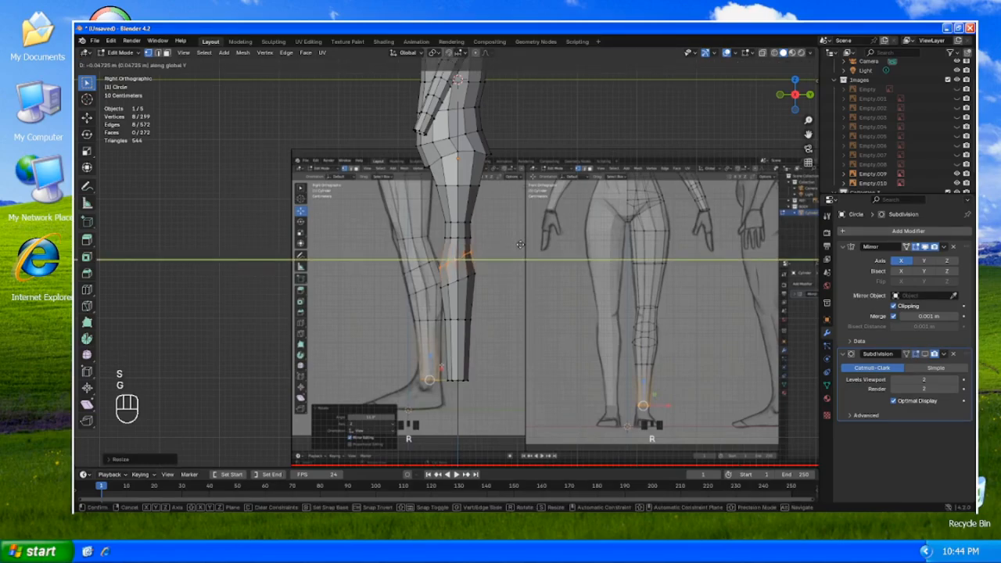
{"action": "left_click", "coordinate": [520, 244]}
{"action": "right_click", "coordinate": [465, 278]}
{"action": "key", "text": "space"}
{"action": "key", "text": "space"}
{"action": "key", "text": "space"}
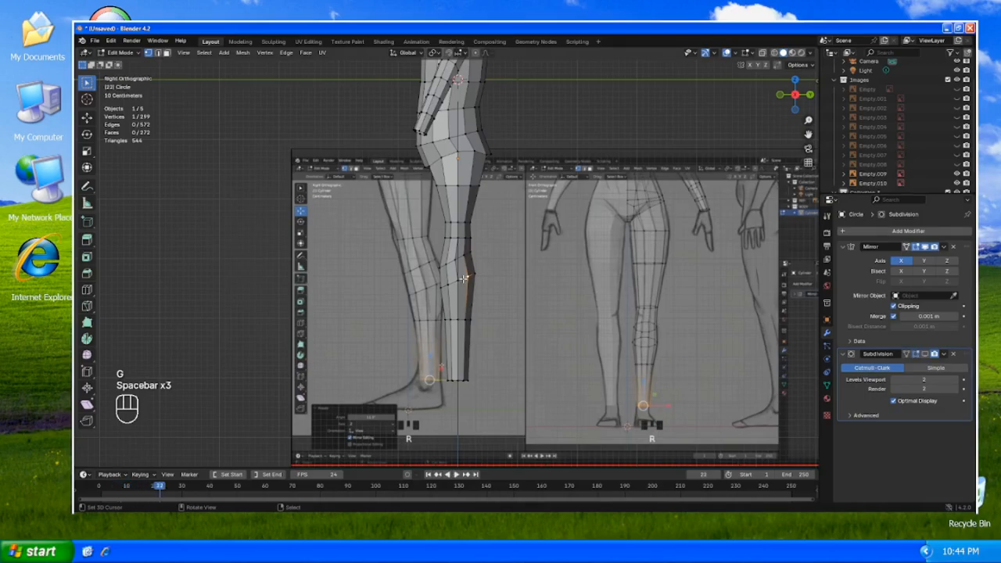
{"action": "left_click", "coordinate": [428, 474]}
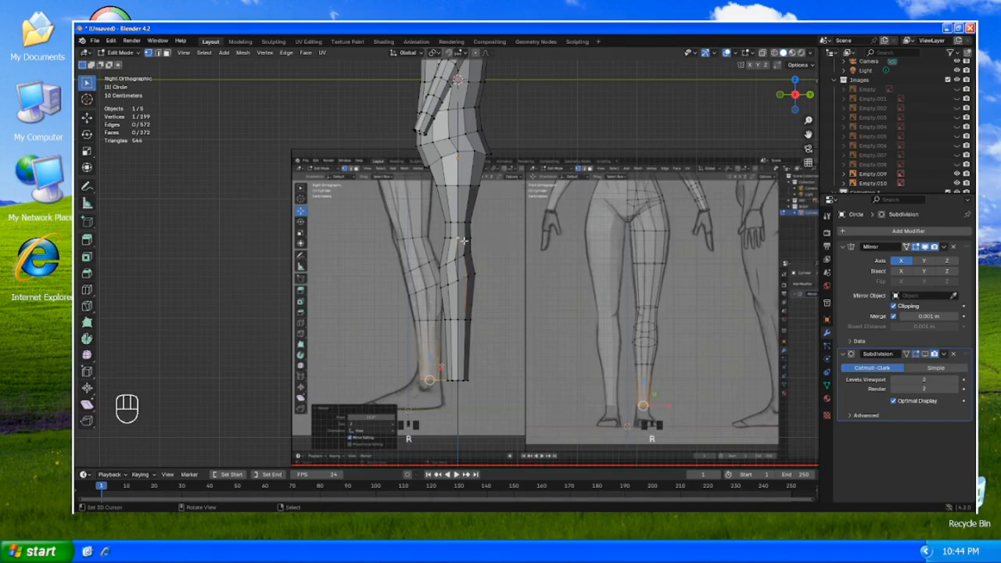
- Move the knee loop slightly toward the front of the leg and tilt it in the side view
{"action": "left_click", "coordinate": [461, 240], "text": "alt"}
{"action": "key", "text": "g"}
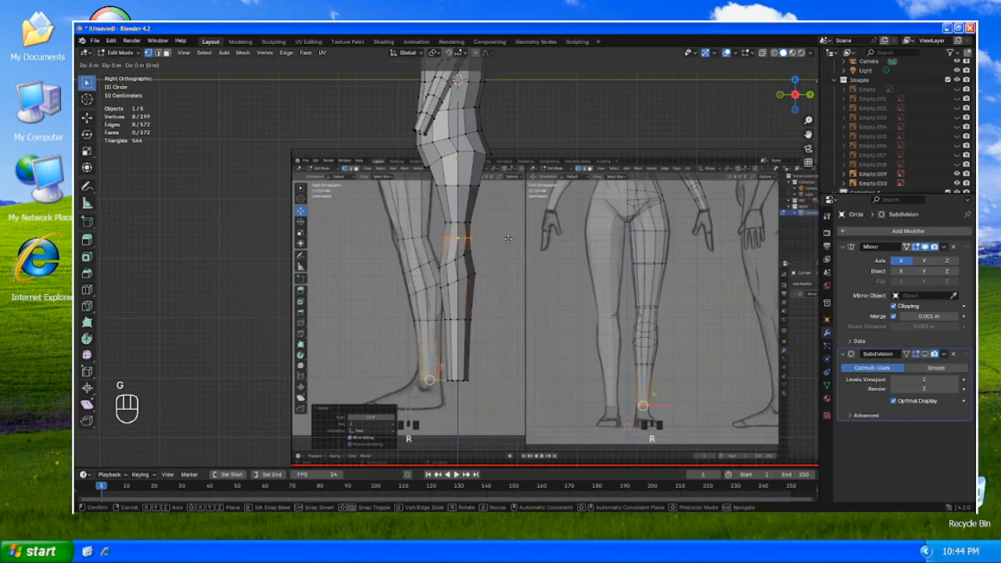
{"action": "key", "text": "r"}
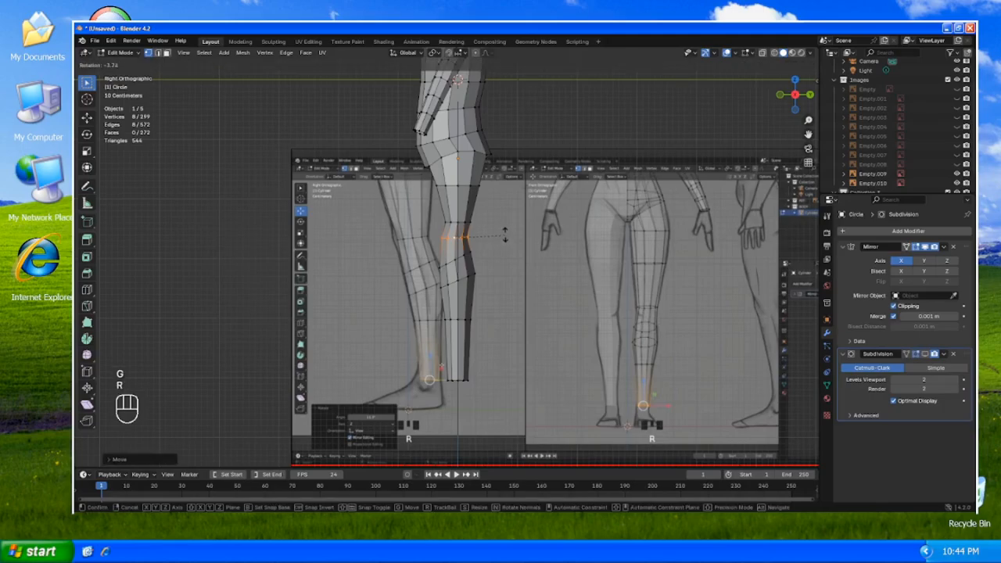
{"action": "left_click", "coordinate": [502, 229]}
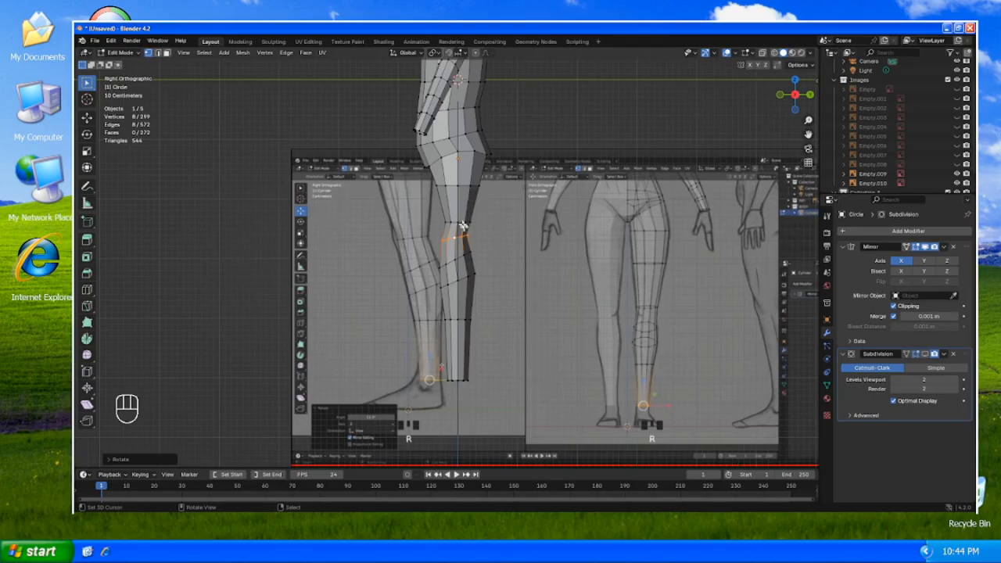
- Move the mid-thigh loop about -0.03 m along Y to line up with the knee loop
{"action": "key", "text": "g"}
{"action": "key", "text": "y"}
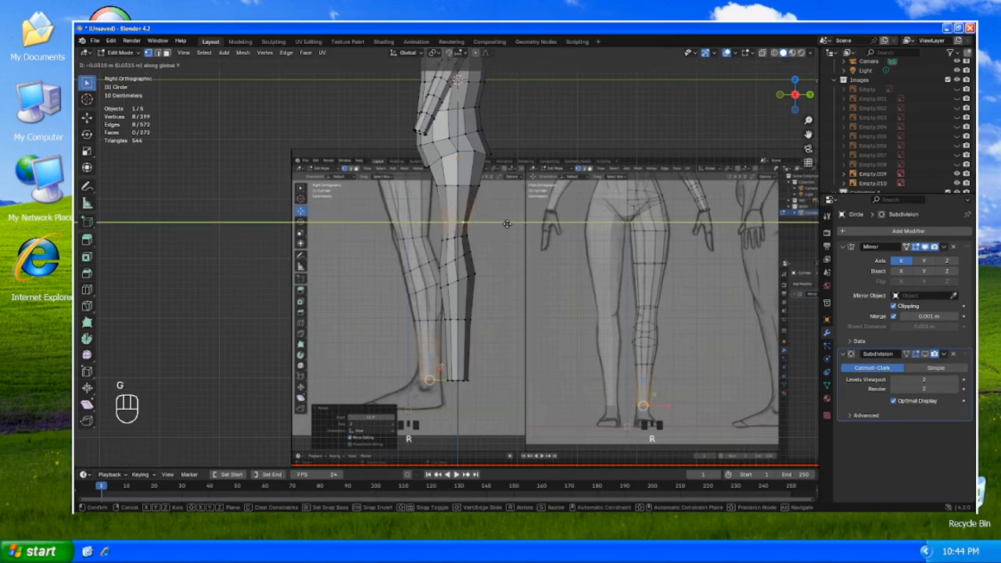
{"action": "left_click", "coordinate": [506, 224]}
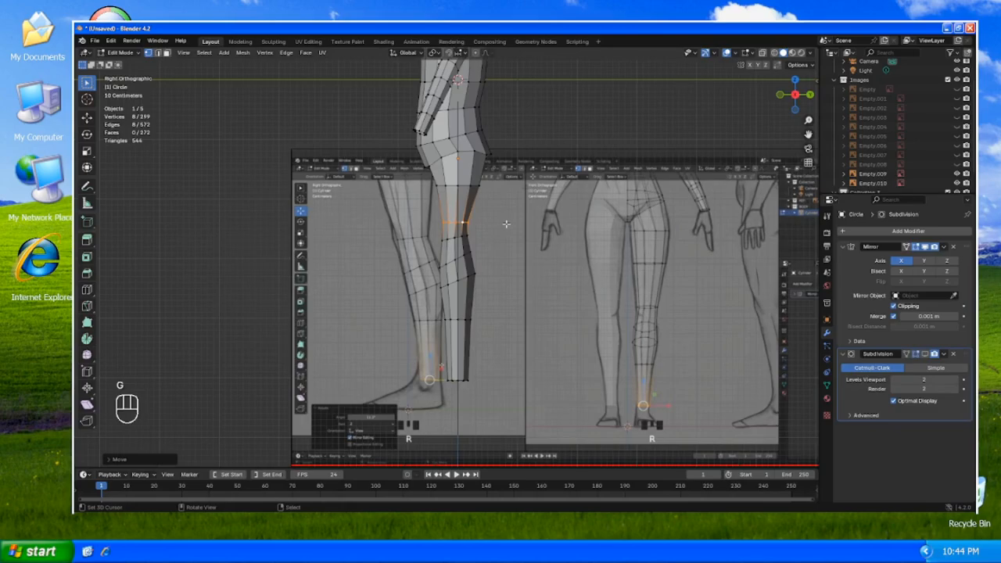
- Select all loops from the mid-thigh loop down to the ankle and move them about -0.29 m along Z
{"action": "left_click", "coordinate": [460, 239], "text": "alt+shift"}
{"action": "left_click", "coordinate": [461, 264], "text": "alt+shift"}
{"action": "left_click", "coordinate": [462, 278], "text": "alt+shift"}
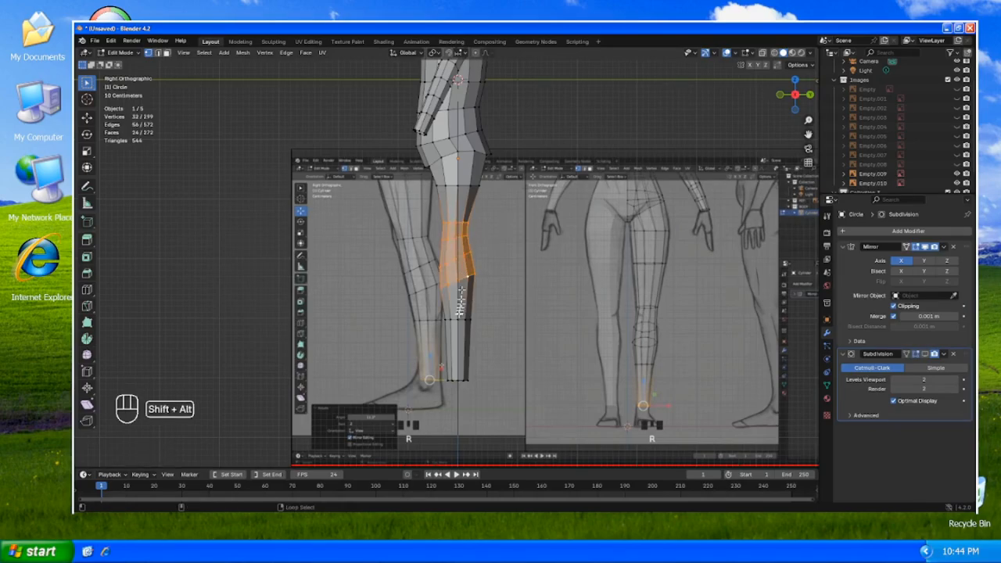
{"action": "left_click", "coordinate": [462, 319], "text": "alt+shift"}
{"action": "left_click", "coordinate": [460, 382], "text": "alt+shift"}
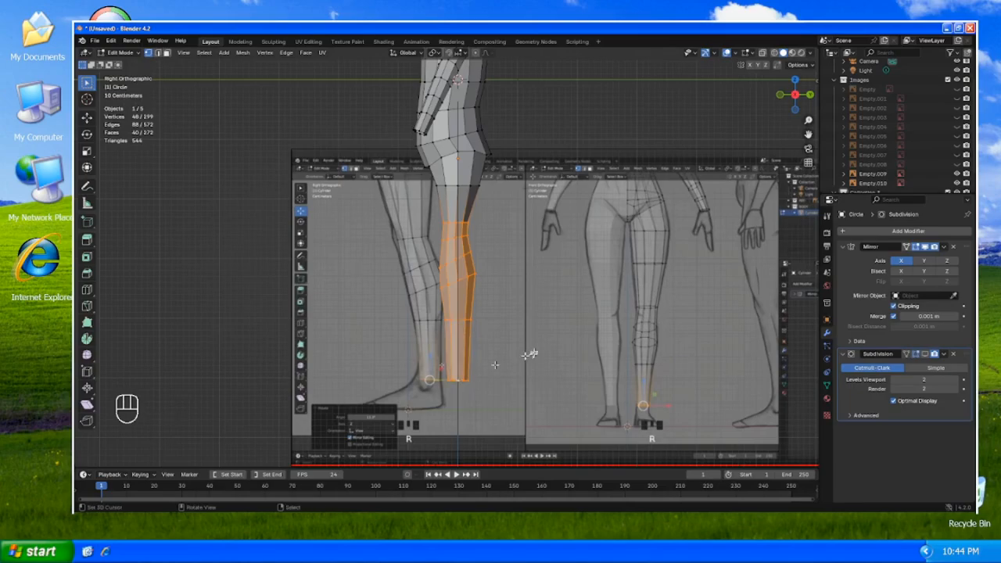
{"action": "key", "text": "g"}
{"action": "key", "text": "z"}
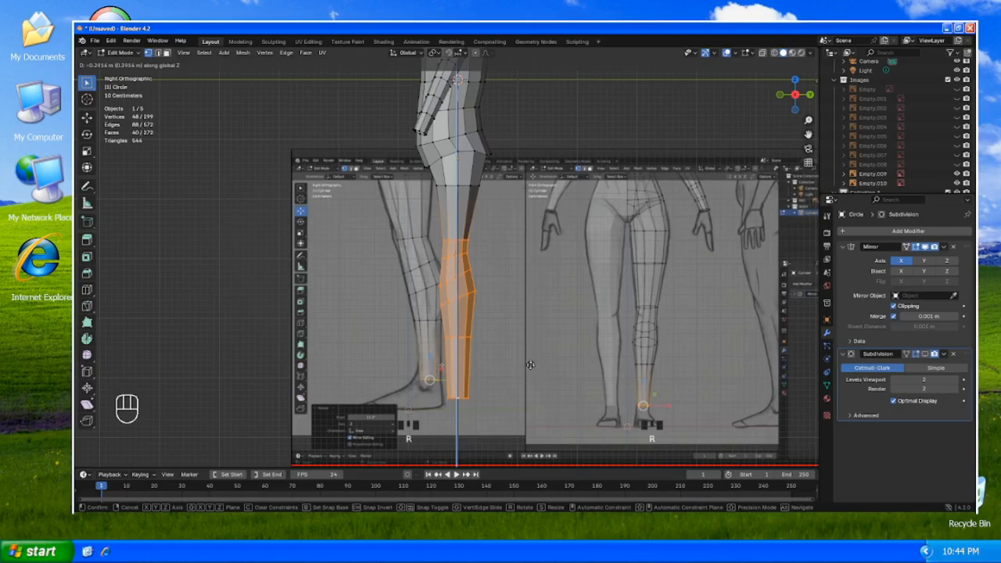
{"action": "left_click", "coordinate": [529, 364]}
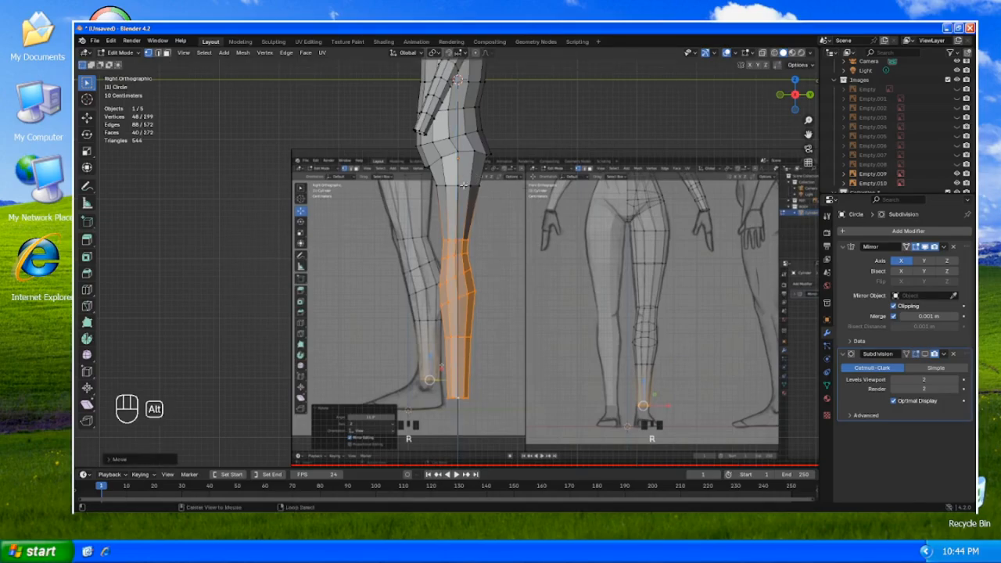
- Slide the upper thigh loop slightly down the leg and adjust its scale in the side view
{"action": "left_click", "coordinate": [463, 185], "text": "alt"}
{"action": "key", "text": "g"}
{"action": "key", "text": "g"}
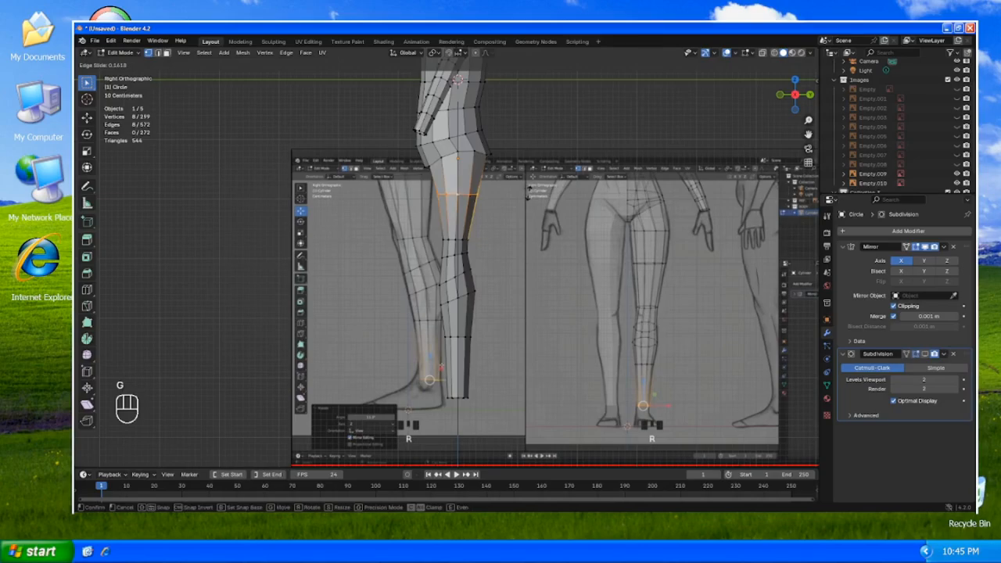
{"action": "left_click", "coordinate": [529, 193]}
{"action": "key", "text": "s"}
{"action": "left_click", "coordinate": [532, 195]}
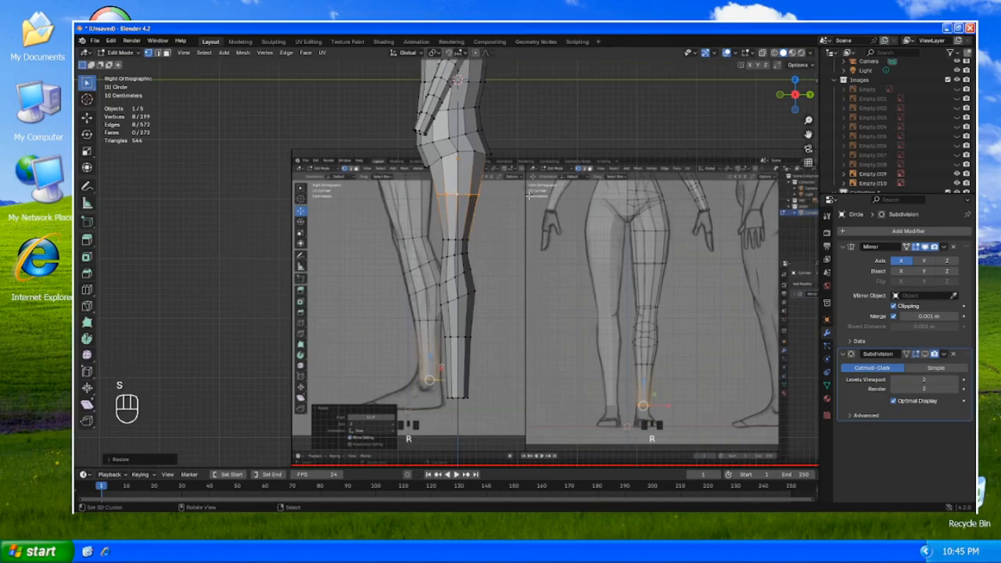
{"action": "key", "text": "KP_1"}
{"action": "key", "text": "KP_3"}
- Raise the bottom ankle loop along Z to shorten the lower leg
{"action": "key", "text": "alt"}
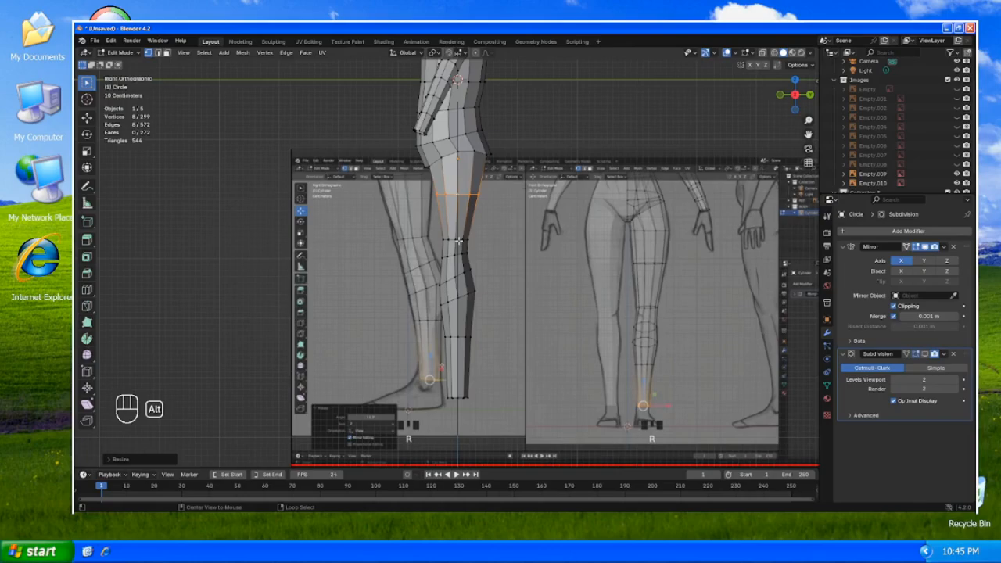
{"action": "left_click", "coordinate": [461, 338], "text": "alt"}
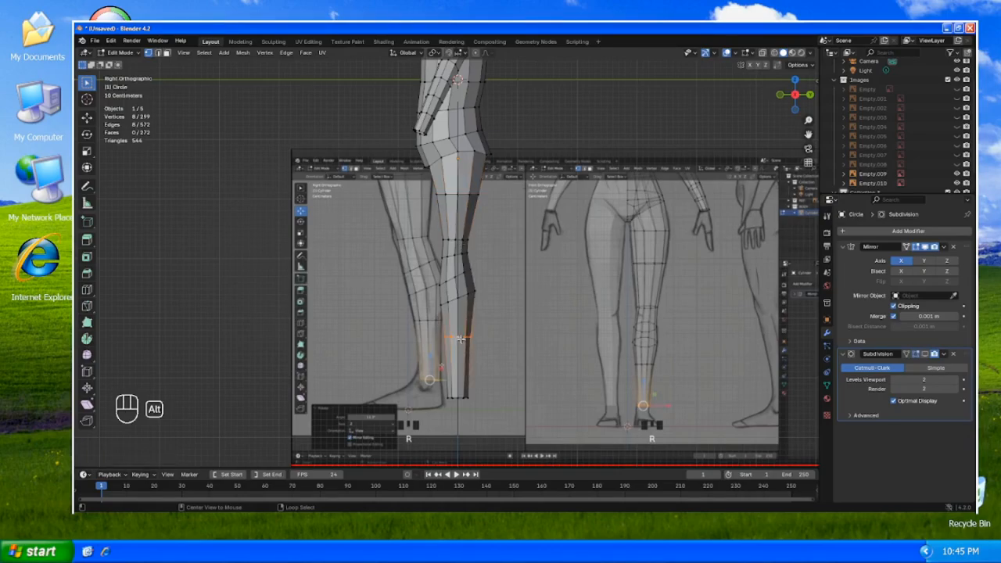
{"action": "left_click", "coordinate": [461, 391], "text": "alt"}
{"action": "key", "text": "g"}
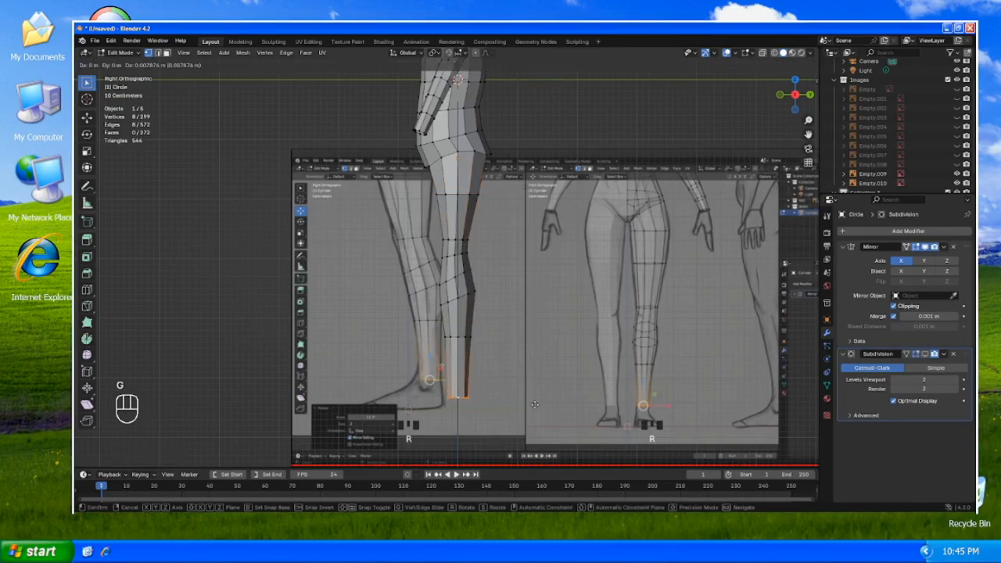
{"action": "key", "text": "z"}
{"action": "left_click", "coordinate": [535, 395]}
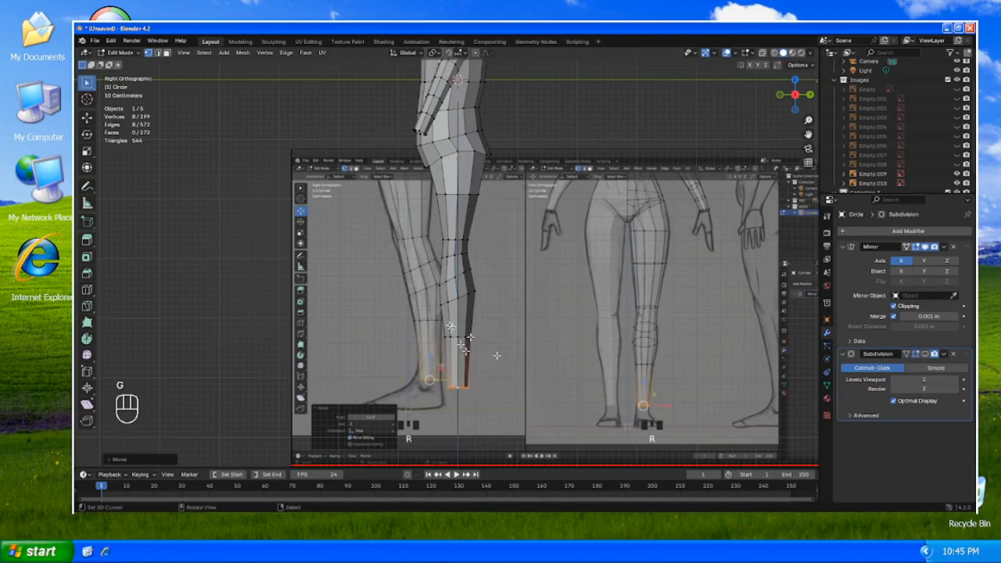
- Scale down the bottom ankle loop and show the legs in the front view
{"action": "key", "text": "s"}
{"action": "left_click", "coordinate": [507, 382]}
{"action": "key", "text": "alt"}
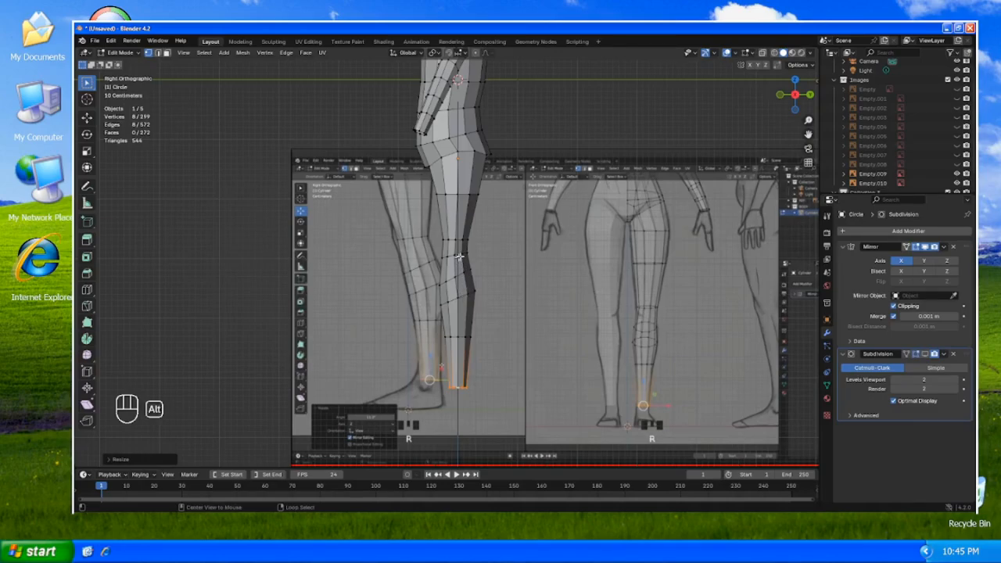
{"action": "key", "text": "KP_1"}
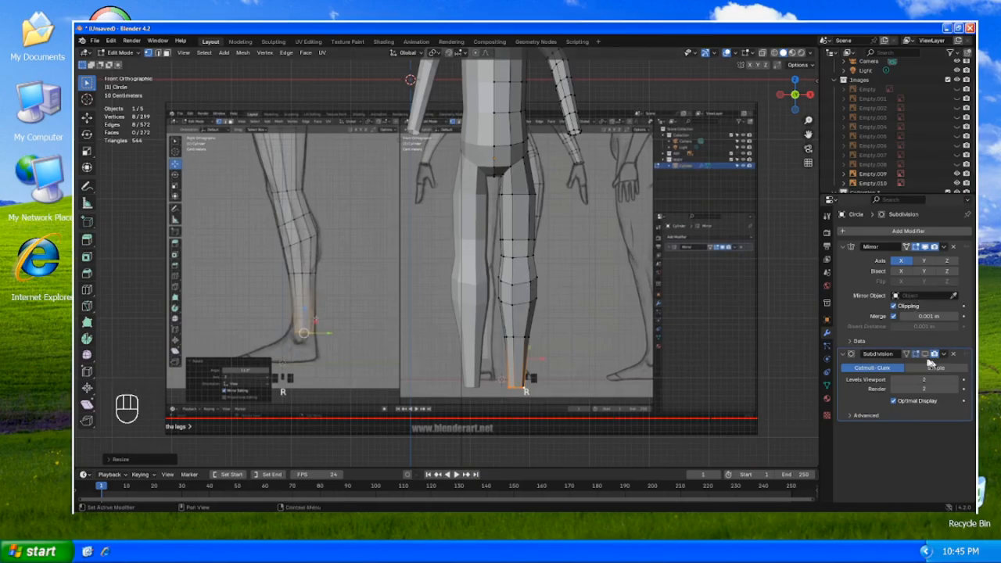
- Show the Subdivision modifier in the viewport and scale the loop just above the knee along Y in the side view
{"action": "left_click", "coordinate": [925, 355]}
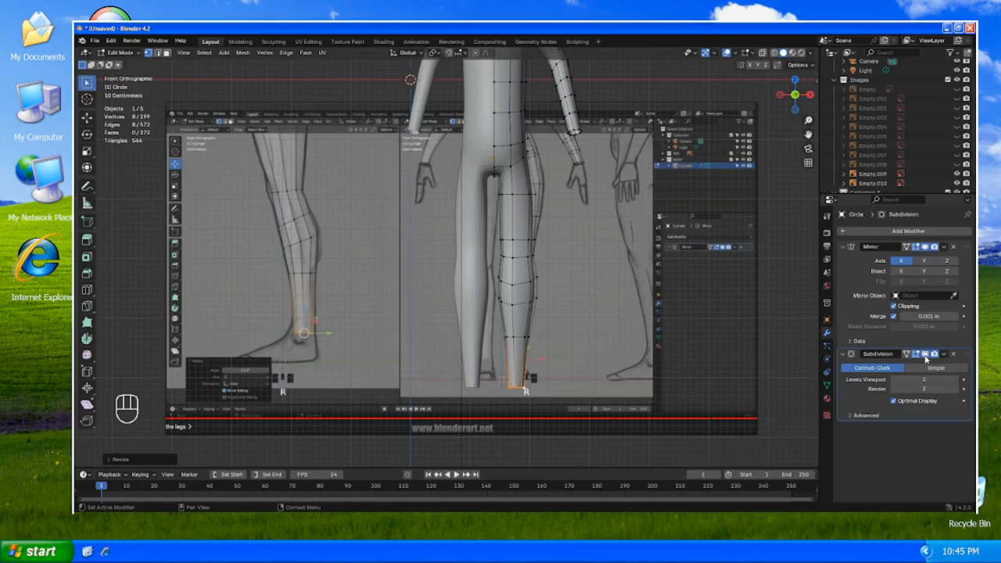
{"action": "middle_click_drag", "start_coordinate": [487, 290], "coordinate": [420, 268]}
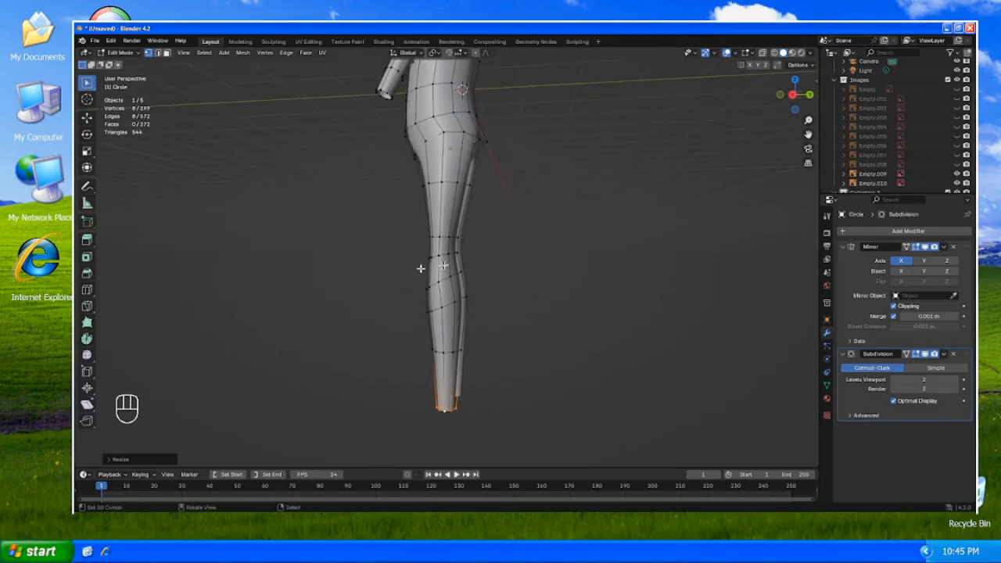
{"action": "key", "text": "KP_3"}
{"action": "left_click", "coordinate": [461, 254], "text": "alt"}
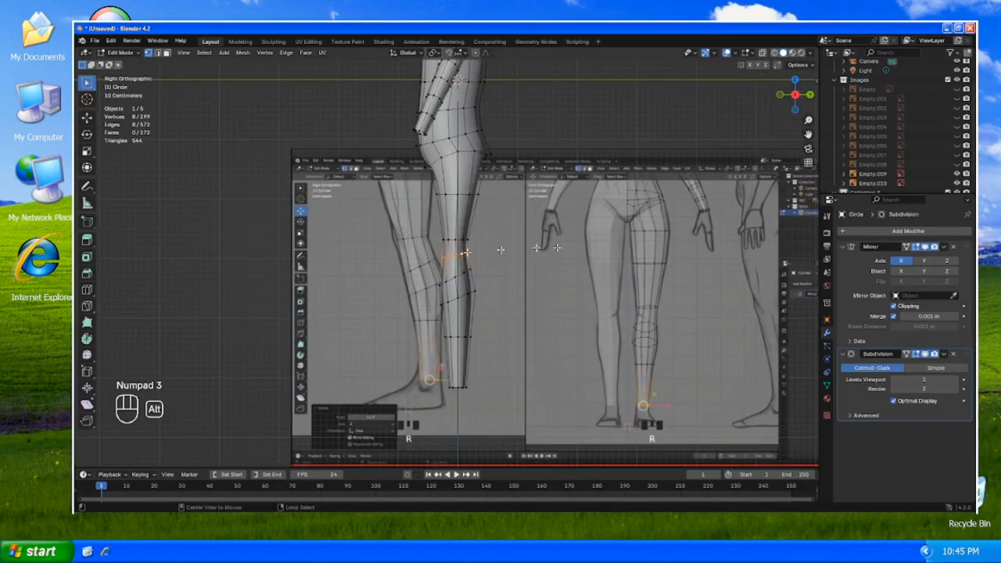
{"action": "key", "text": "s"}
{"action": "key", "text": "y"}
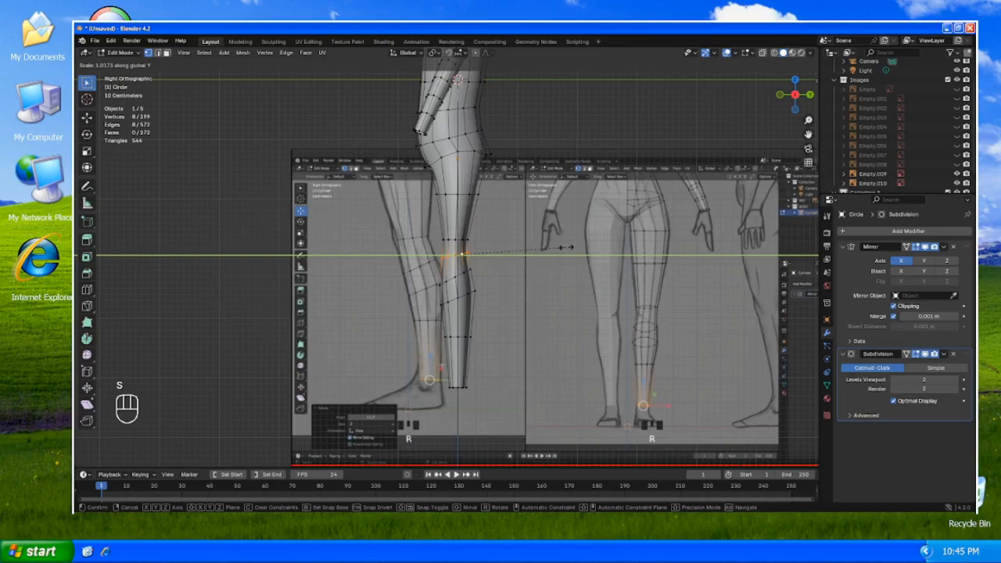
{"action": "key", "text": "space"}
{"action": "key", "text": "space"}
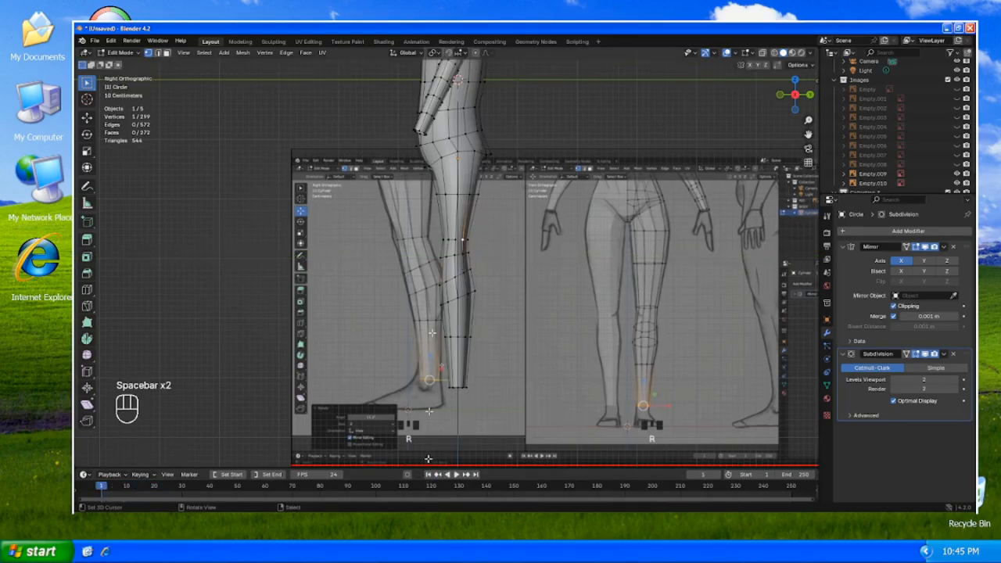
- Widen the lower thigh loop slightly along Y in the side view
{"action": "left_click", "coordinate": [451, 241], "text": "alt"}
{"action": "key", "text": "s"}
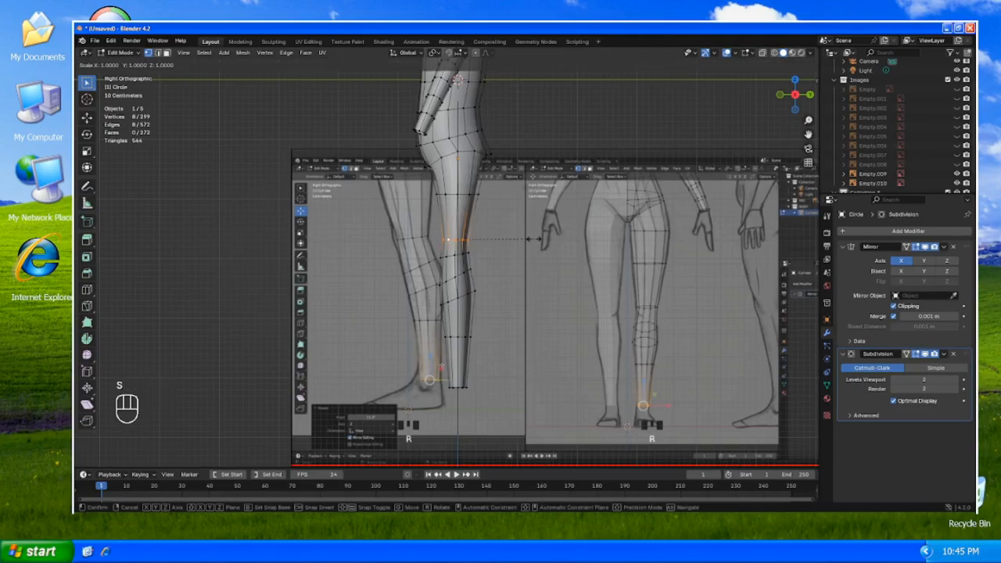
{"action": "key", "text": "y"}
{"action": "left_click", "coordinate": [545, 236]}
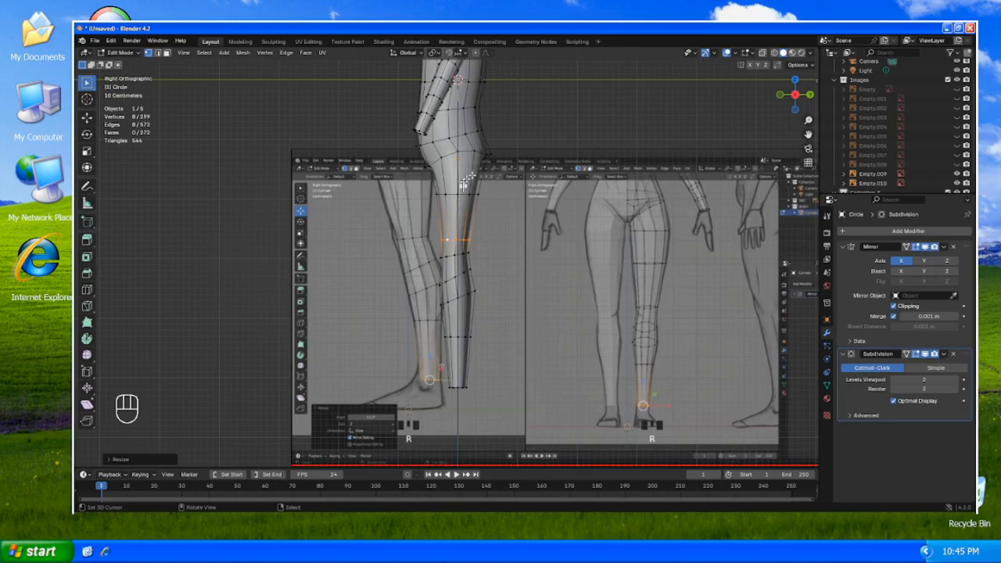
- Hide the reference images Empty.009 and Empty.010 and view the whole body from the front in Object Mode
{"action": "middle_click_drag", "start_coordinate": [666, 233], "coordinate": [764, 232]}
{"action": "key", "text": "KP_1"}
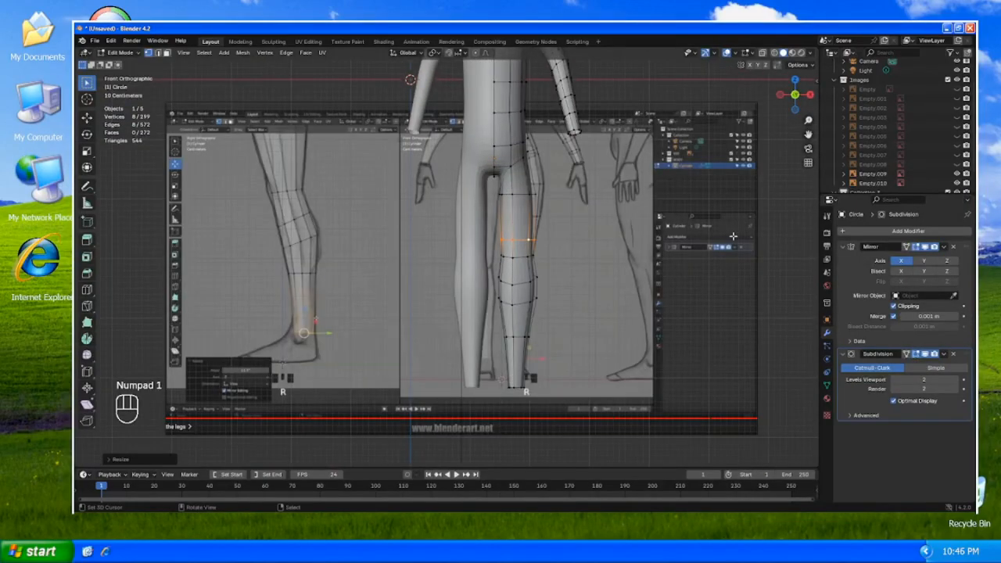
{"action": "key", "text": "Tab"}
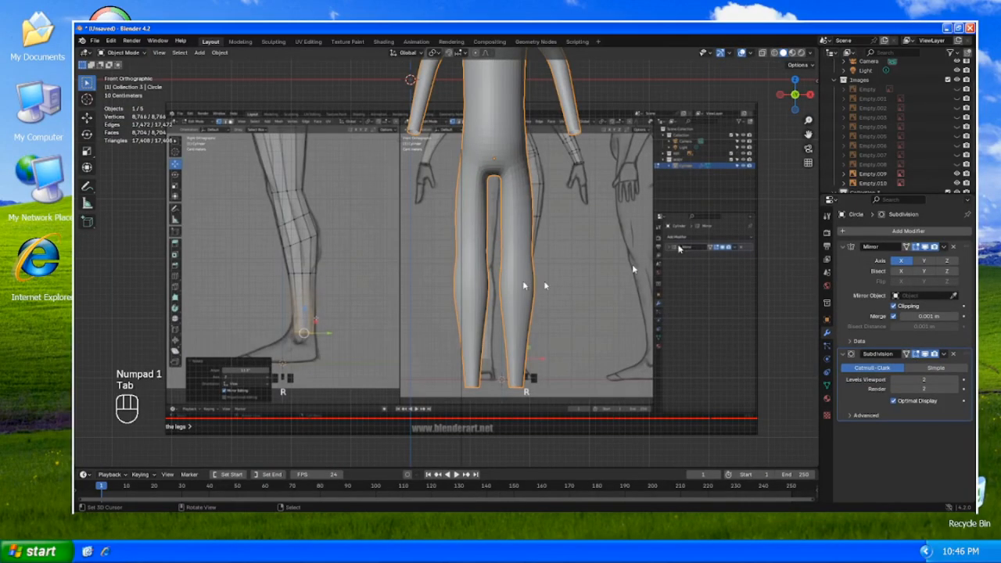
{"action": "left_click", "coordinate": [957, 174]}
{"action": "left_click", "coordinate": [957, 183]}
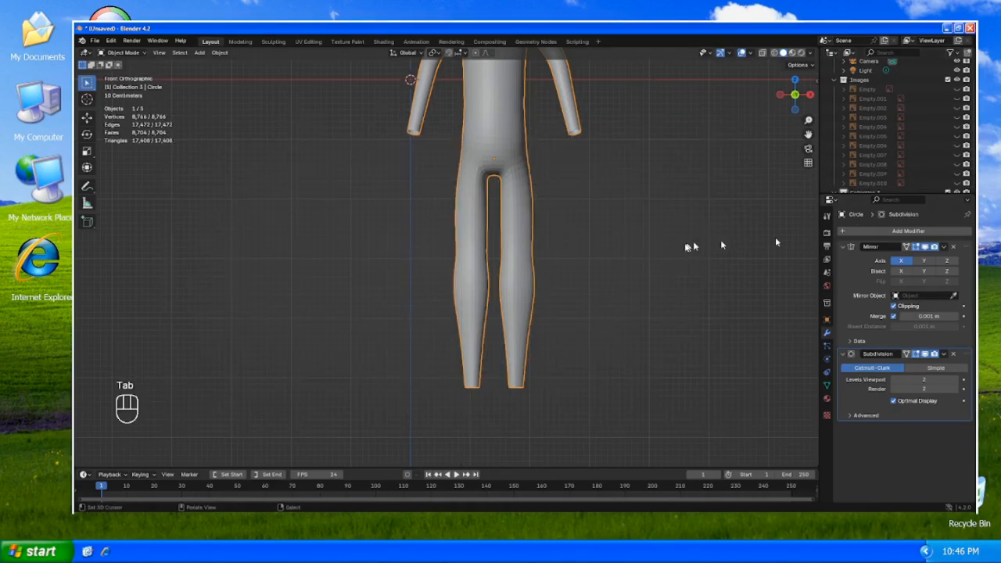
{"action": "scroll", "coordinate": [653, 251], "scroll_direction": "down", "scroll_amount": 1}
{"action": "scroll", "coordinate": [646, 250], "scroll_direction": "down", "scroll_amount": 3}
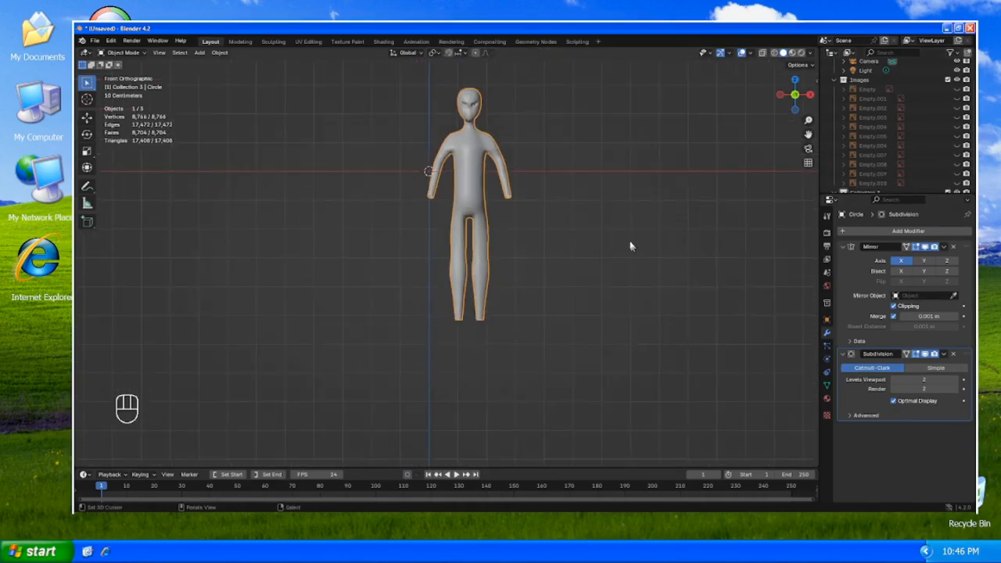
- Select all leg loops from the lower thigh to the ankle and raise them slightly along Z
{"action": "key", "text": "Tab"}
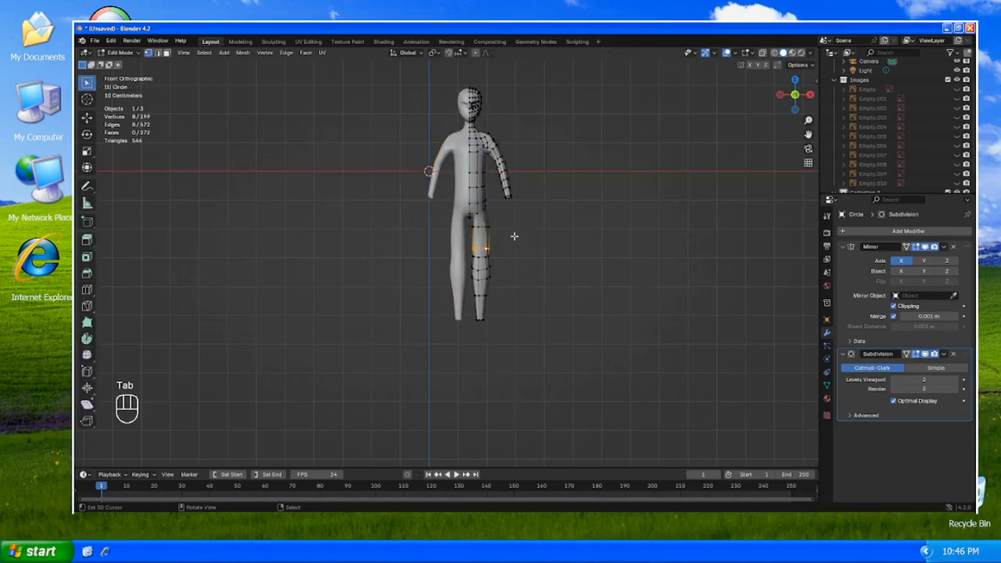
{"action": "left_click", "coordinate": [482, 261], "text": "alt+shift"}
{"action": "left_click", "coordinate": [482, 272], "text": "alt+shift"}
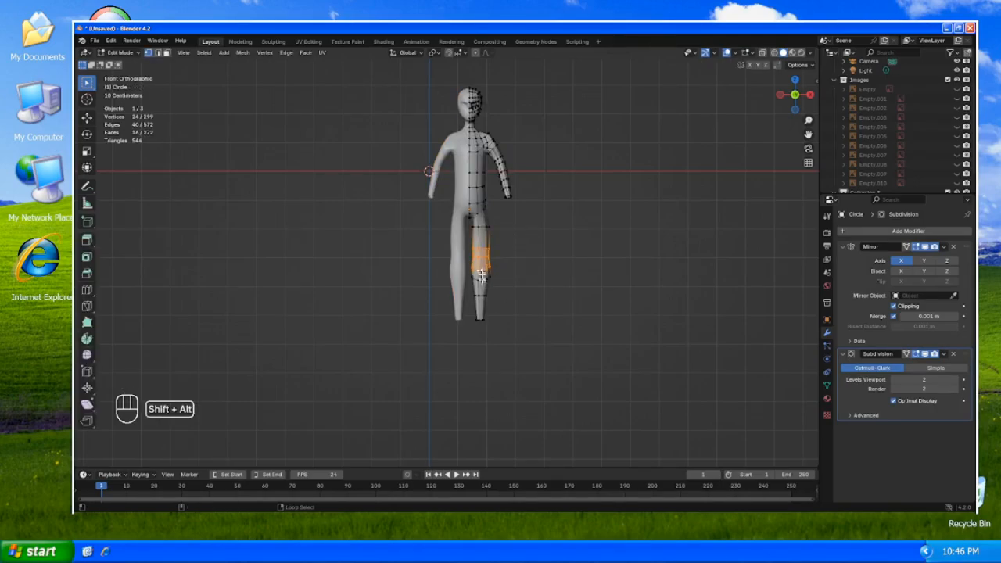
{"action": "left_click", "coordinate": [482, 286], "text": "alt+shift"}
{"action": "left_click", "coordinate": [481, 307], "text": "alt+shift"}
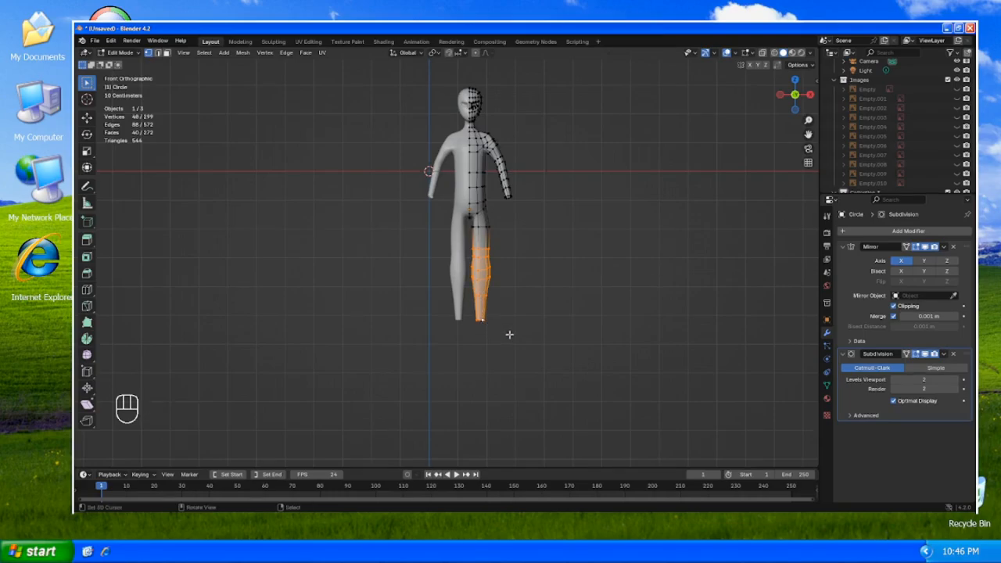
{"action": "key", "text": "g"}
{"action": "key", "text": "z"}
{"action": "left_click", "coordinate": [509, 328]}
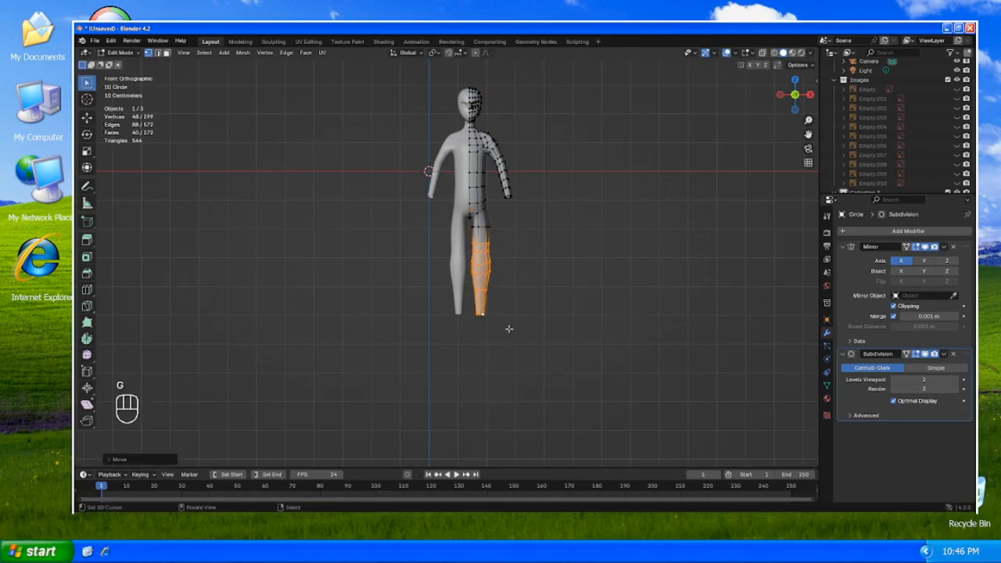
- Scale up the upper thigh loop to about 1.06 and return to Object Mode with the whole body in view
{"action": "left_click", "coordinate": [482, 229], "text": "alt"}
{"action": "scroll", "coordinate": [516, 219], "scroll_direction": "up", "scroll_amount": 5}
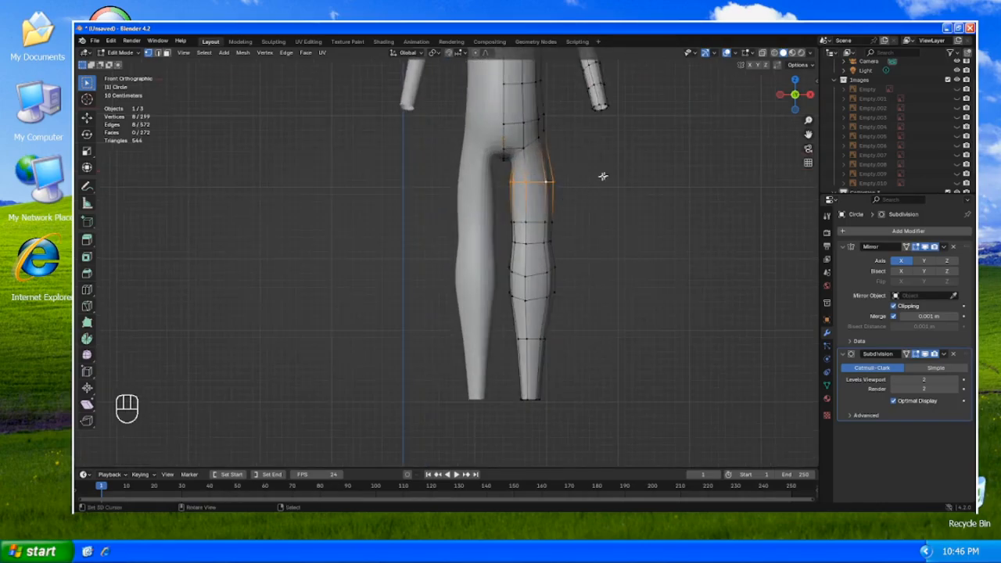
{"action": "key", "text": "s"}
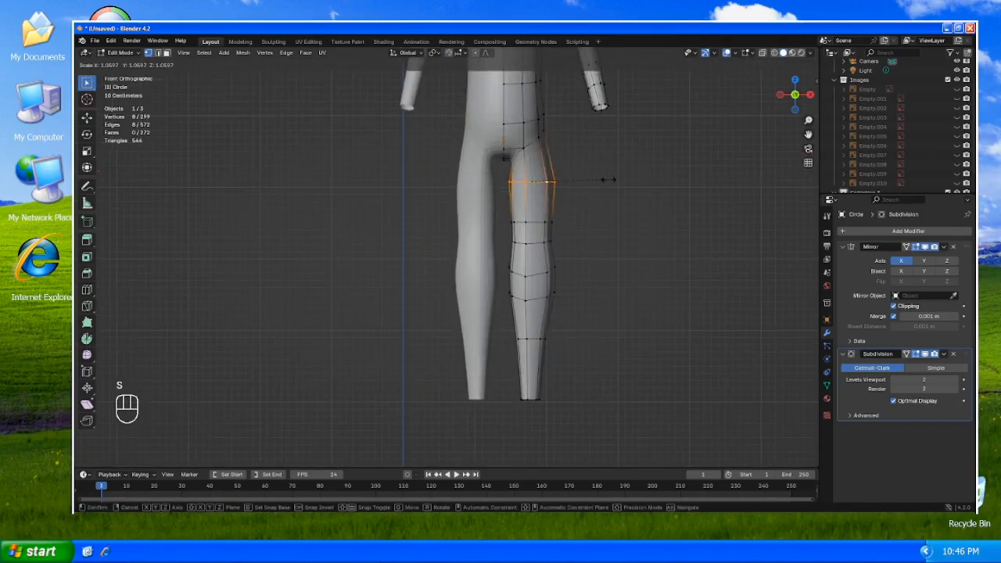
{"action": "left_click", "coordinate": [613, 182]}
{"action": "middle_click_drag", "start_coordinate": [614, 183], "coordinate": [509, 187]}
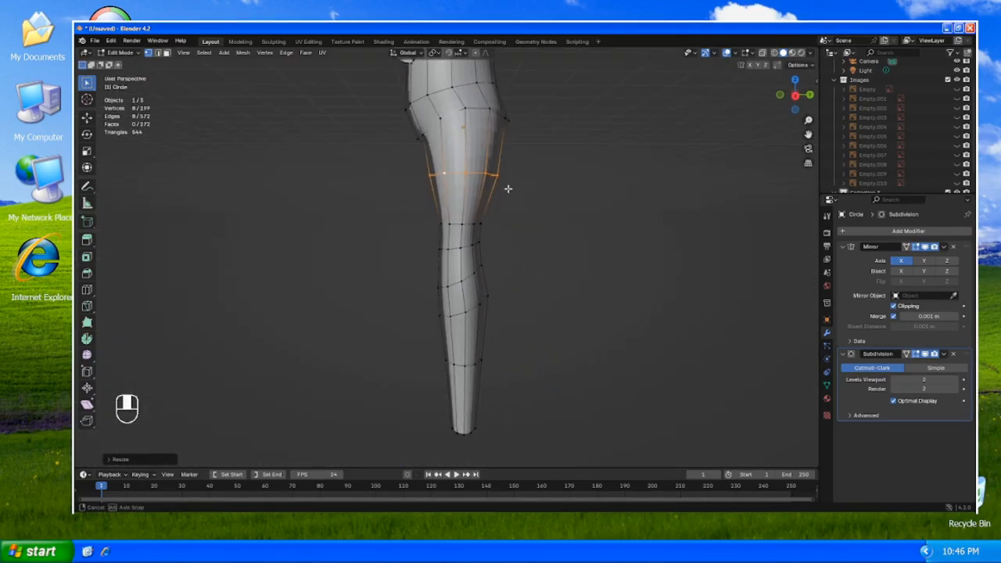
{"action": "key", "text": "KP_1"}
{"action": "scroll", "coordinate": [485, 233], "scroll_direction": "down", "scroll_amount": 3}
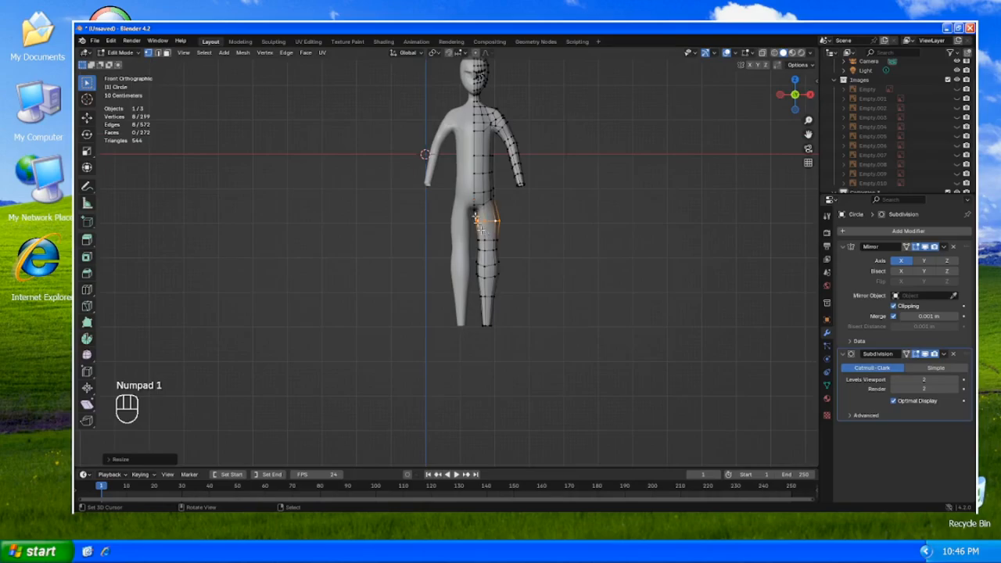
{"action": "key", "text": "Tab"}
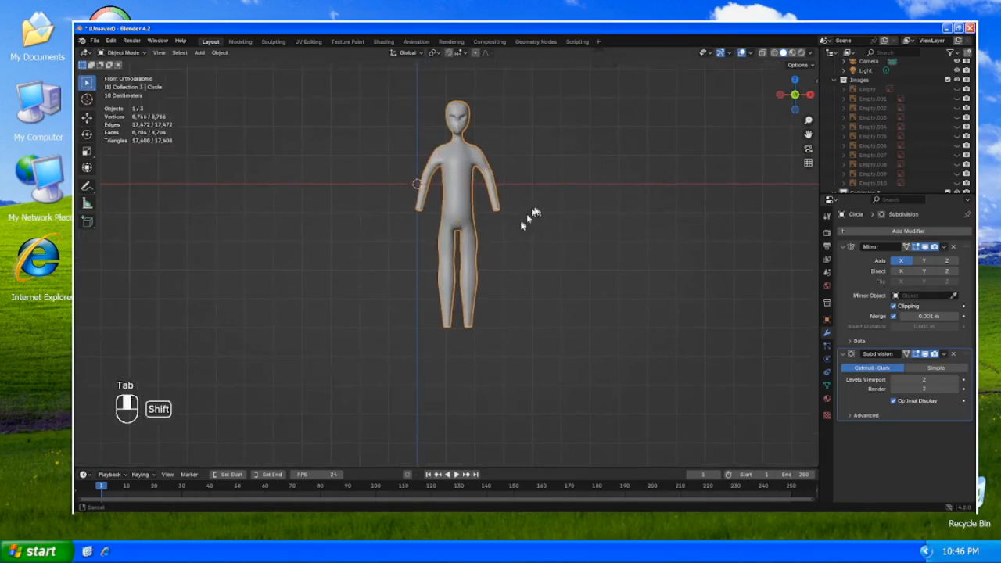
{"action": "middle_click_drag", "start_coordinate": [528, 215], "coordinate": [489, 248], "text": "shift"}
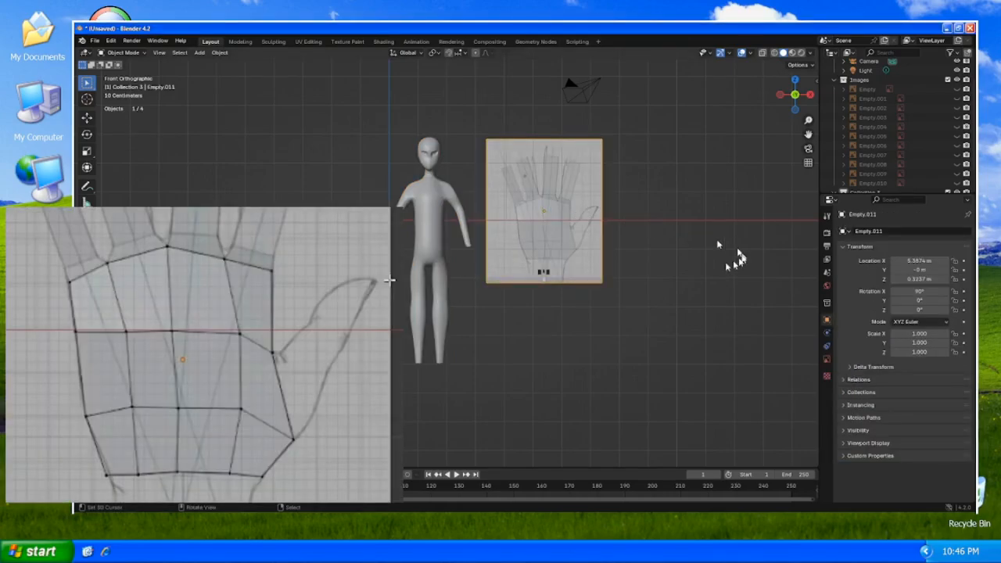
- Add a cube and place it beside the palm on the hand reference image
{"action": "key", "text": "shift+a"}
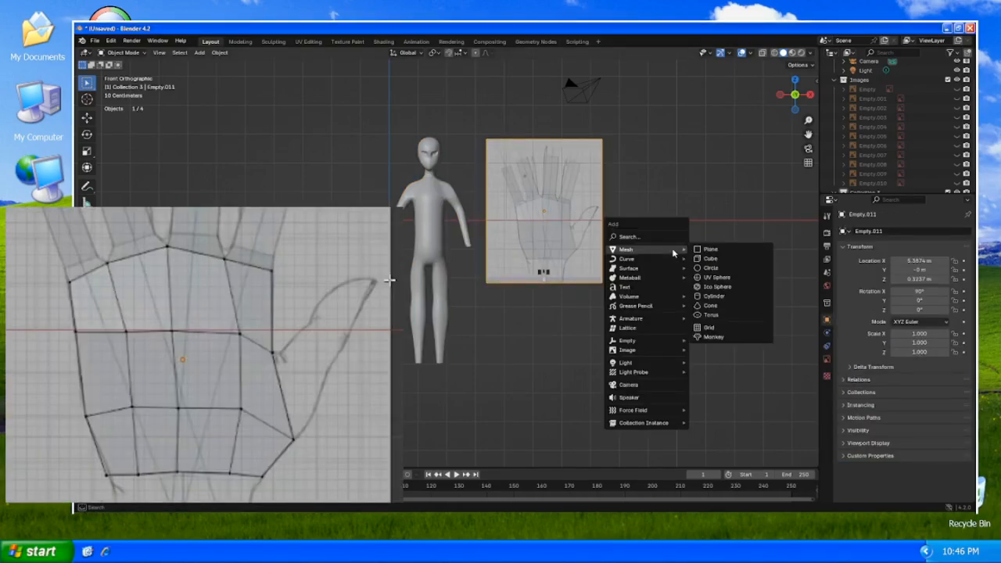
{"action": "left_click", "coordinate": [727, 258]}
{"action": "key", "text": "g"}
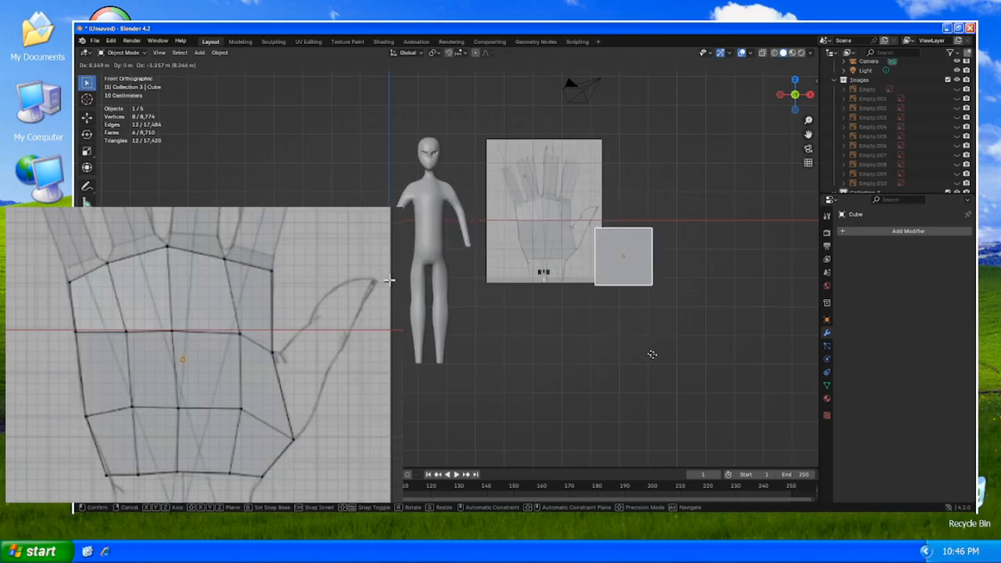
{"action": "left_click", "coordinate": [618, 336]}
- Divide the cube with three vertical and two horizontal evenly spaced loop cuts
{"action": "key", "text": "Tab"}
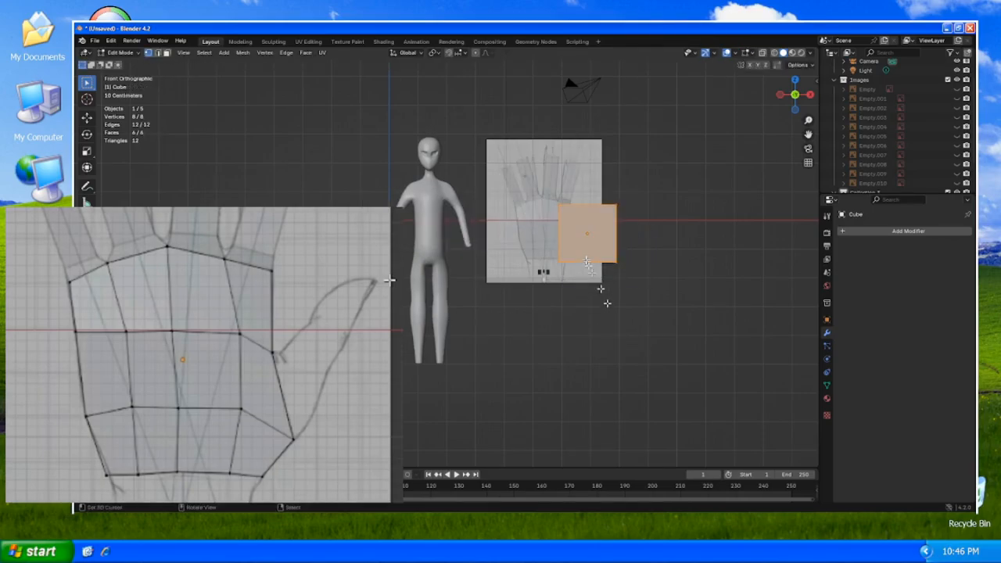
{"action": "key", "text": "ctrl+r"}
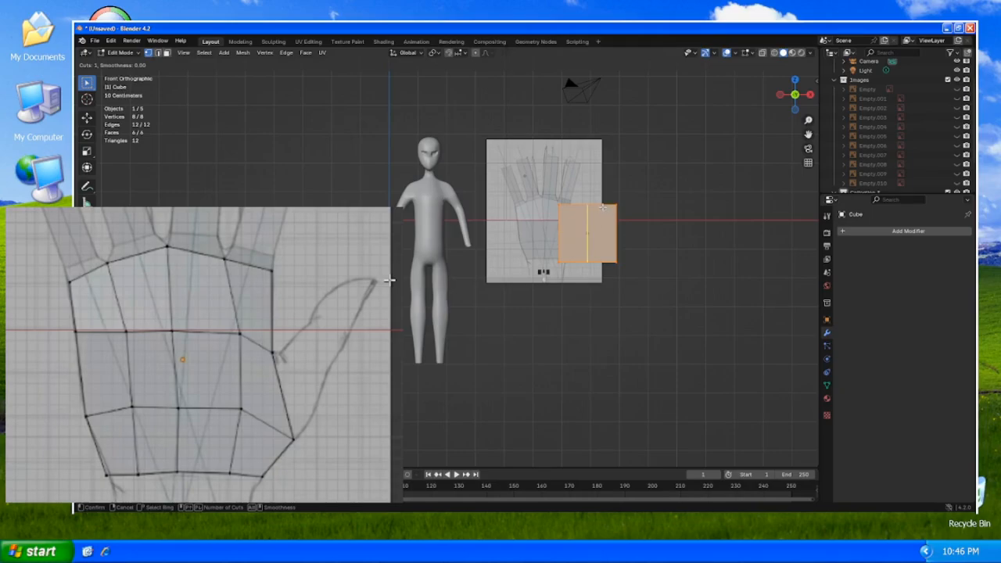
{"action": "scroll", "coordinate": [603, 207], "scroll_direction": "up", "scroll_amount": 1}
{"action": "left_click", "coordinate": [602, 208]}
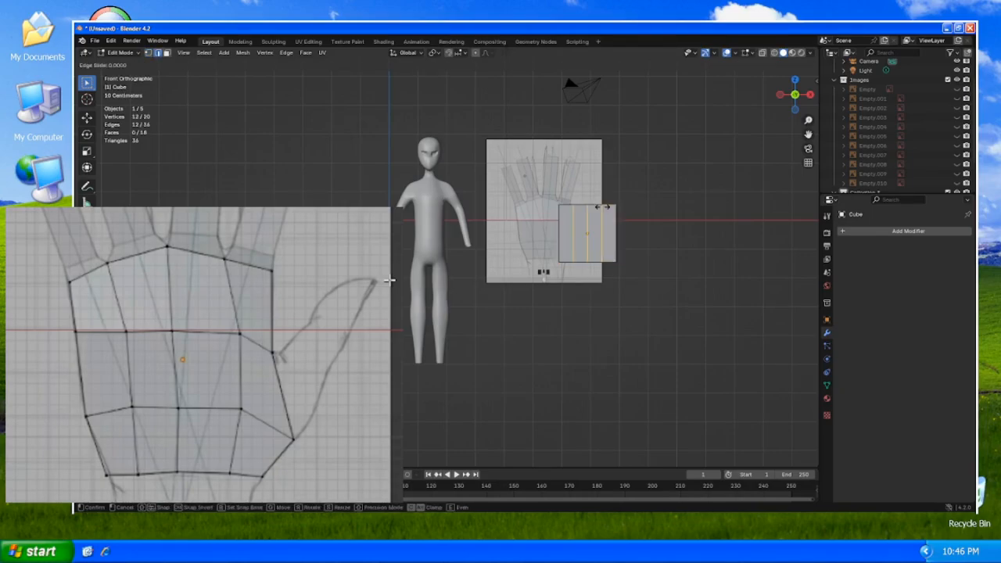
{"action": "right_click", "coordinate": [603, 207]}
{"action": "key", "text": "ctrl+r"}
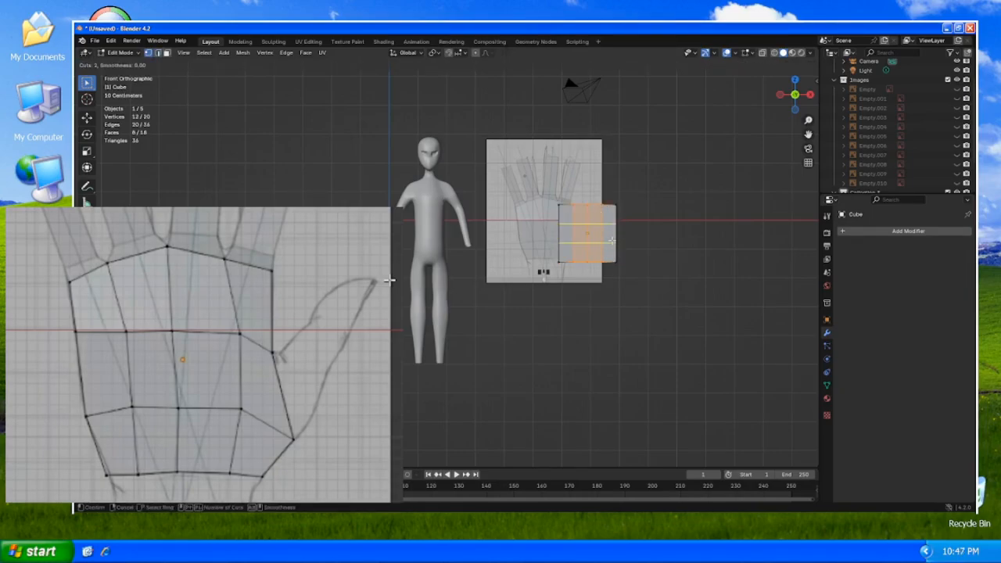
{"action": "left_click", "coordinate": [612, 240]}
{"action": "right_click", "coordinate": [612, 240]}
{"action": "scroll", "coordinate": [666, 238], "scroll_direction": "up", "scroll_amount": 5}
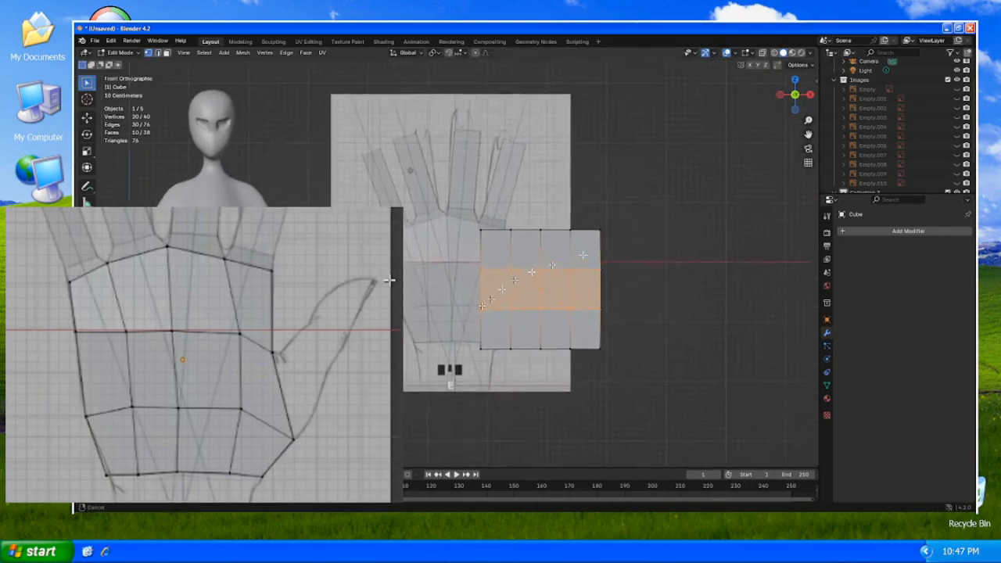
{"action": "key", "text": "q"}
{"action": "right_click", "coordinate": [692, 283]}
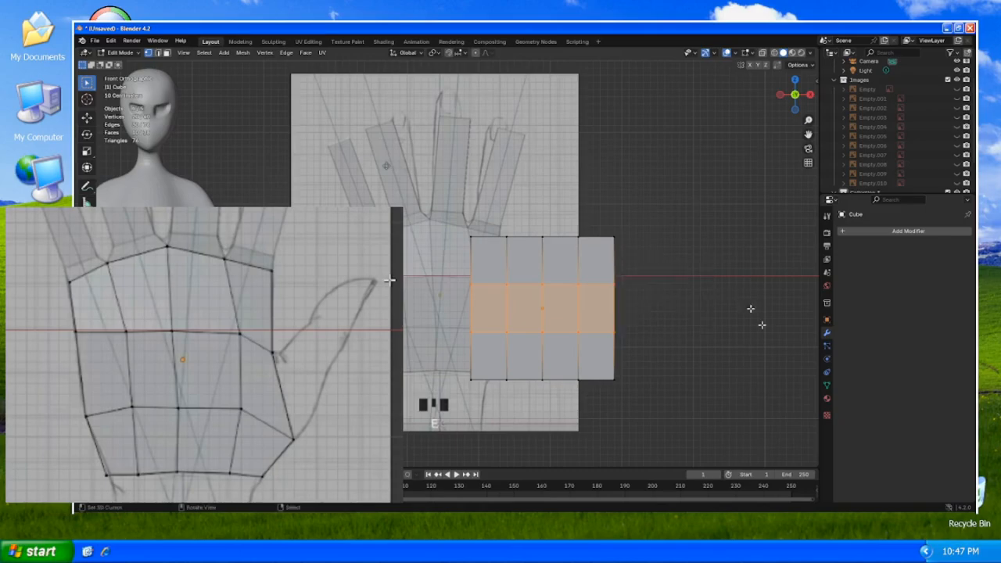
- Move the cube over the palm of the hand reference in Object Mode and display it as a see-through wireframe
{"action": "key", "text": "Tab"}
{"action": "key", "text": "g"}
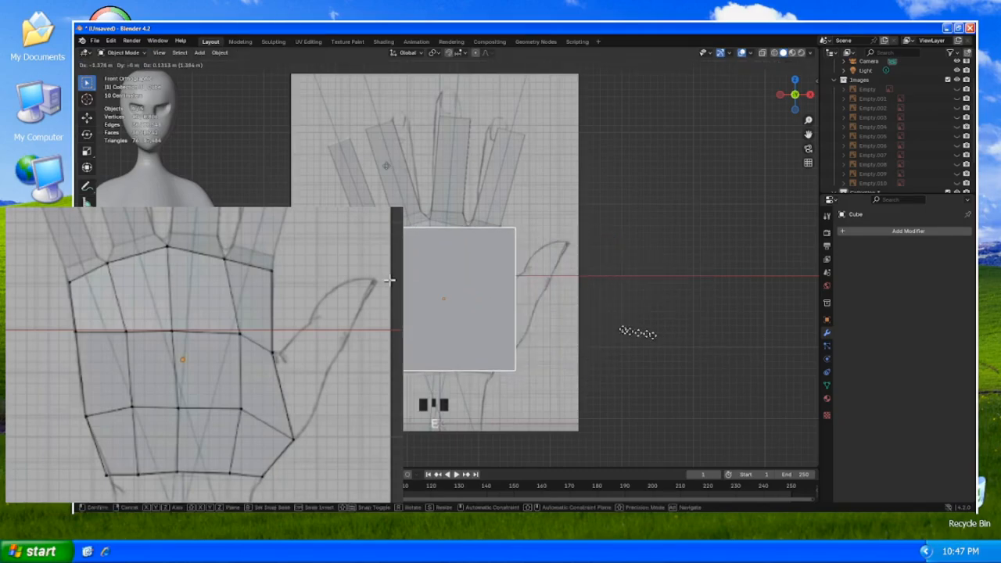
{"action": "left_click", "coordinate": [618, 329]}
{"action": "key", "text": "alt+z"}
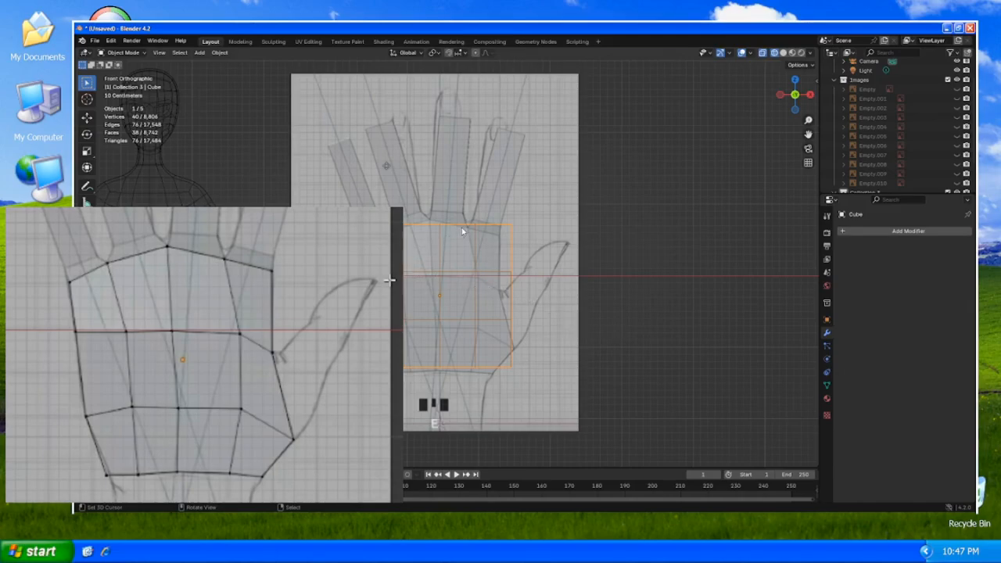
- In Edit Mode, move the cube's lower corner vertex pair on the little-finger side onto the wrist outline
{"action": "key", "text": "Tab"}
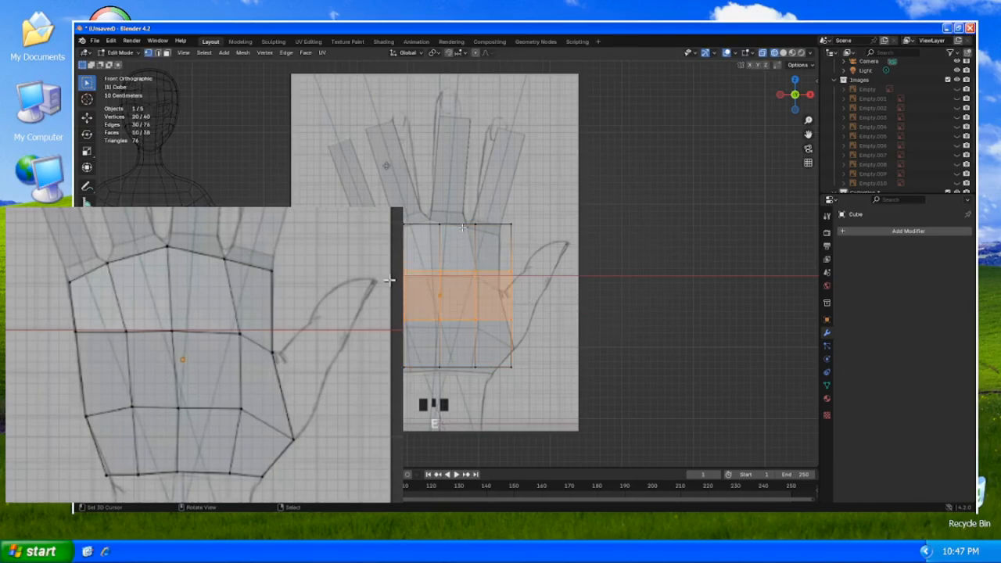
{"action": "key", "text": "alt+a"}
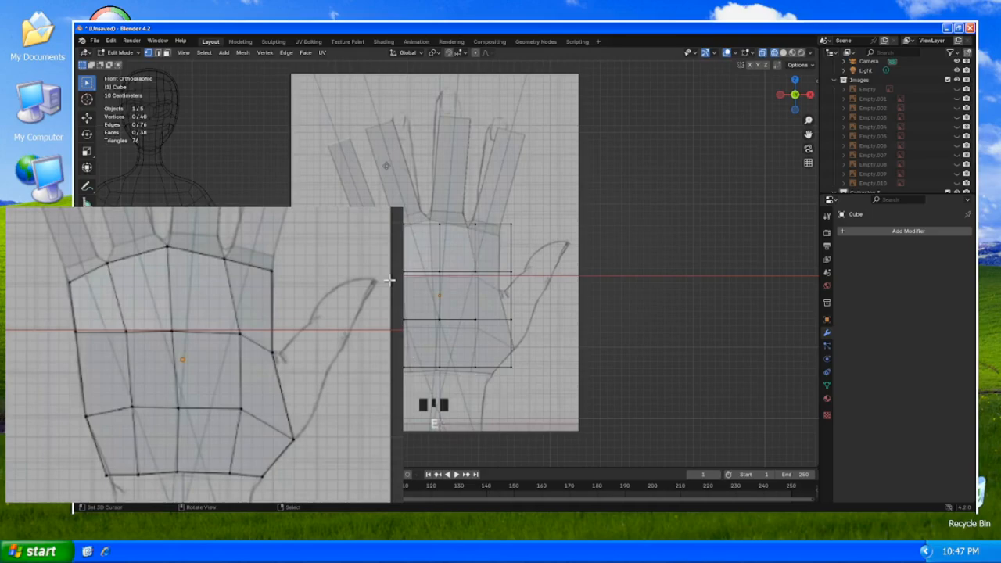
{"action": "key", "text": "b"}
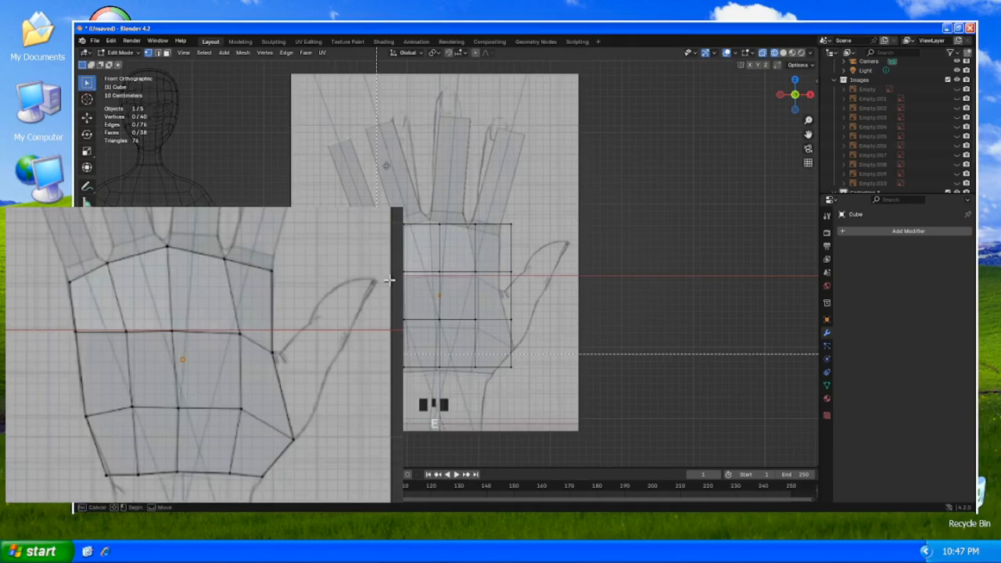
{"action": "left_click_drag", "start_coordinate": [362, 354], "coordinate": [391, 391]}
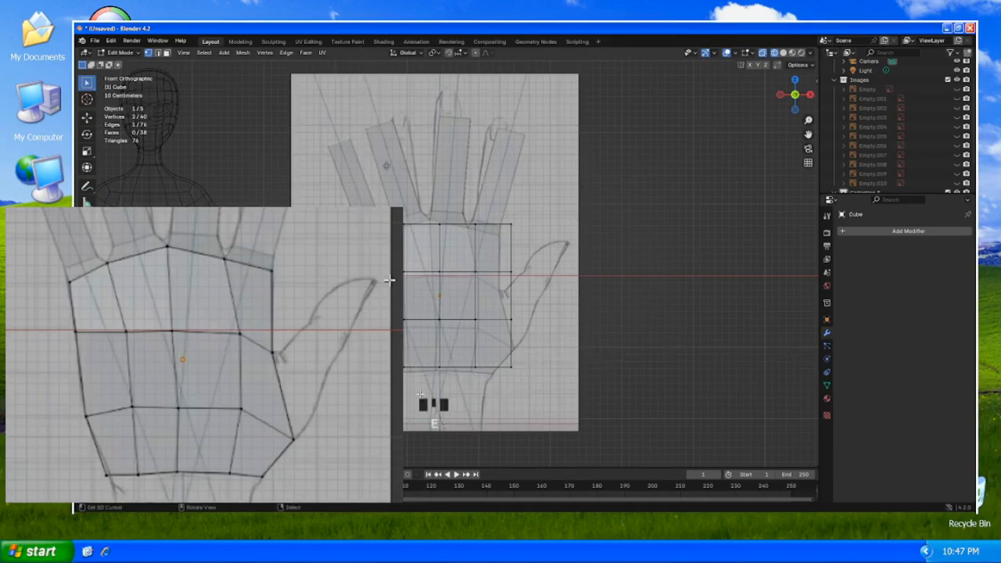
{"action": "key", "text": "g"}
{"action": "left_click", "coordinate": [444, 401]}
- Move the three inner vertex pairs of the bottom row onto the wrist line of the hand reference
{"action": "key", "text": "alt+a"}
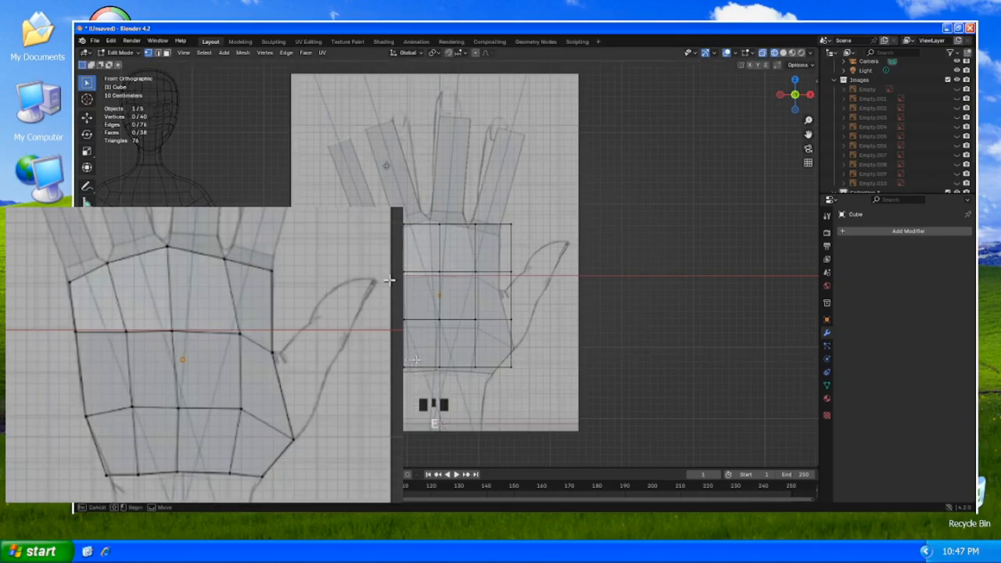
{"action": "left_click", "coordinate": [410, 366]}
{"action": "key", "text": "g"}
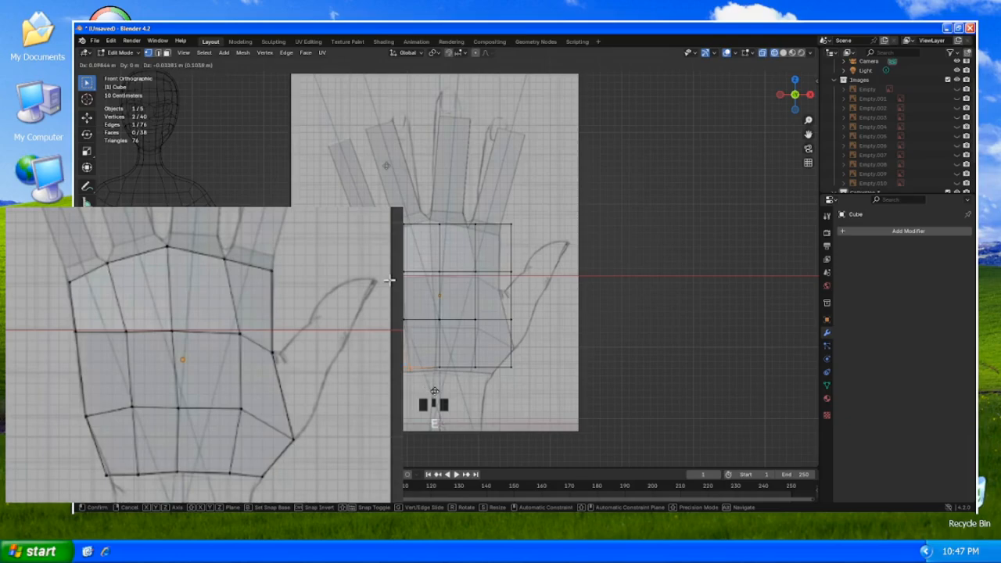
{"action": "left_click", "coordinate": [434, 394]}
{"action": "key", "text": "alt+a"}
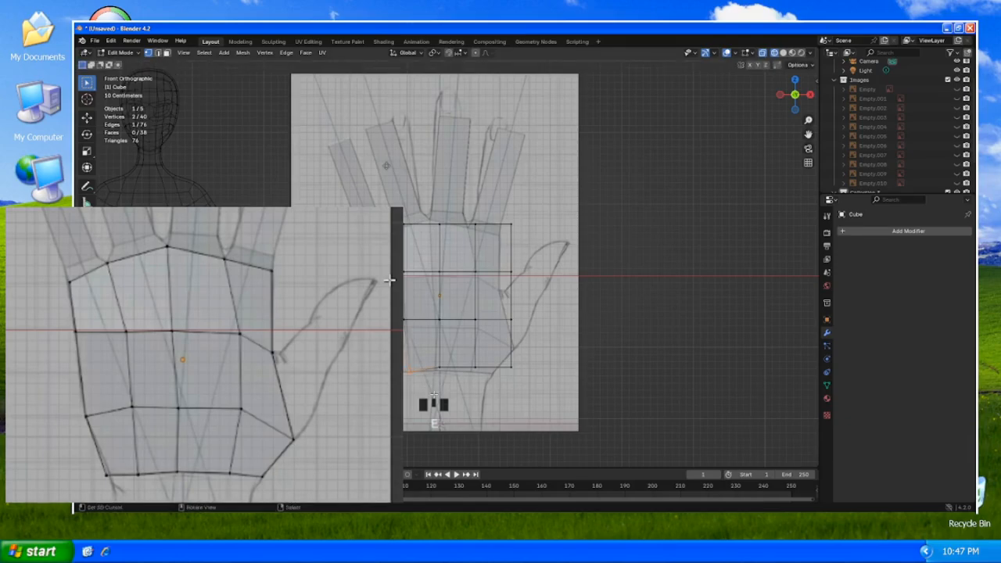
{"action": "key", "text": "b"}
{"action": "left_click_drag", "start_coordinate": [435, 382], "coordinate": [434, 381]}
{"action": "key", "text": "g"}
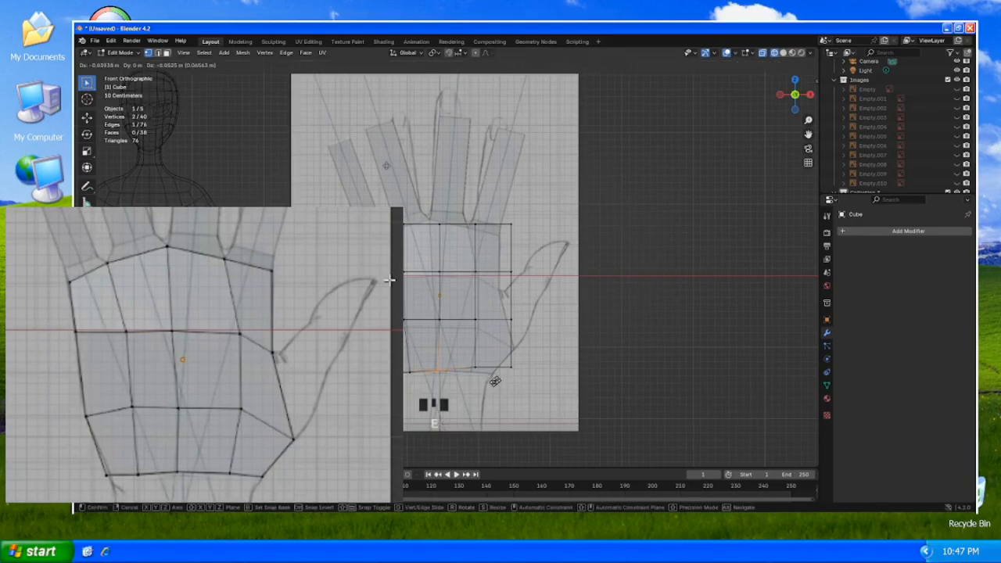
{"action": "left_click", "coordinate": [492, 381]}
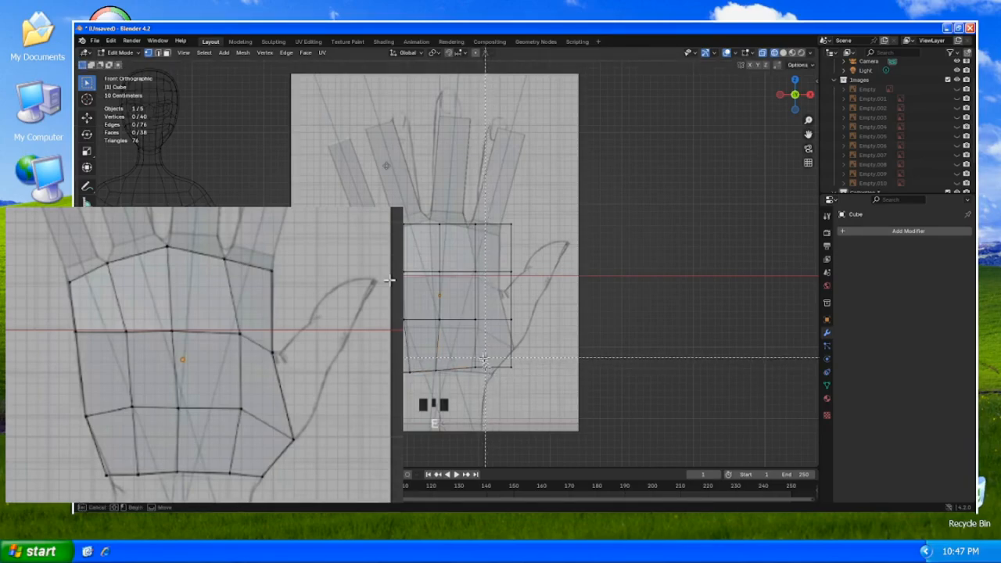
{"action": "key", "text": "g"}
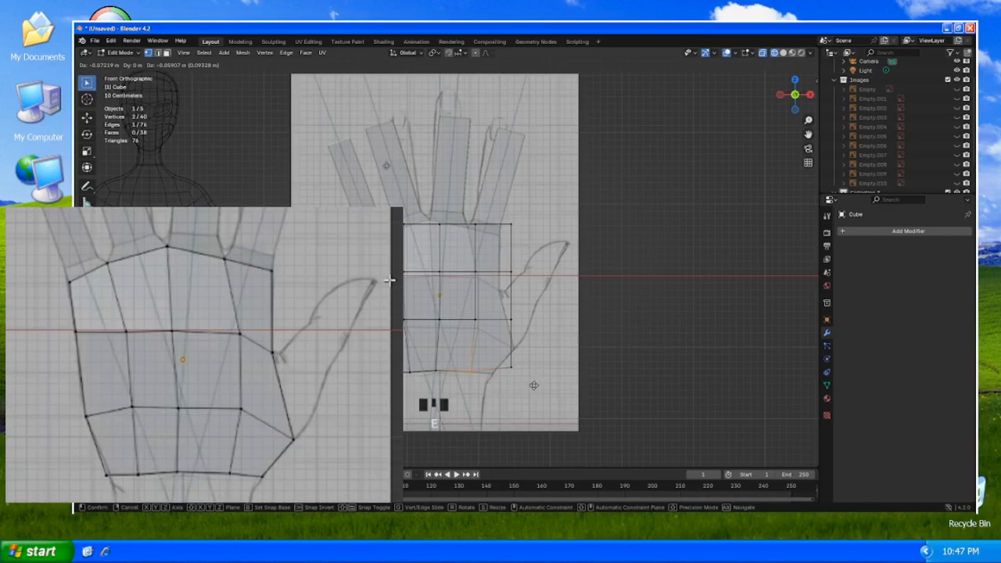
{"action": "left_click", "coordinate": [534, 385]}
- Move the bottom corner vertex pair on the thumb side inward onto the wrist outline
{"action": "key", "text": "alt+a"}
{"action": "key", "text": "b"}
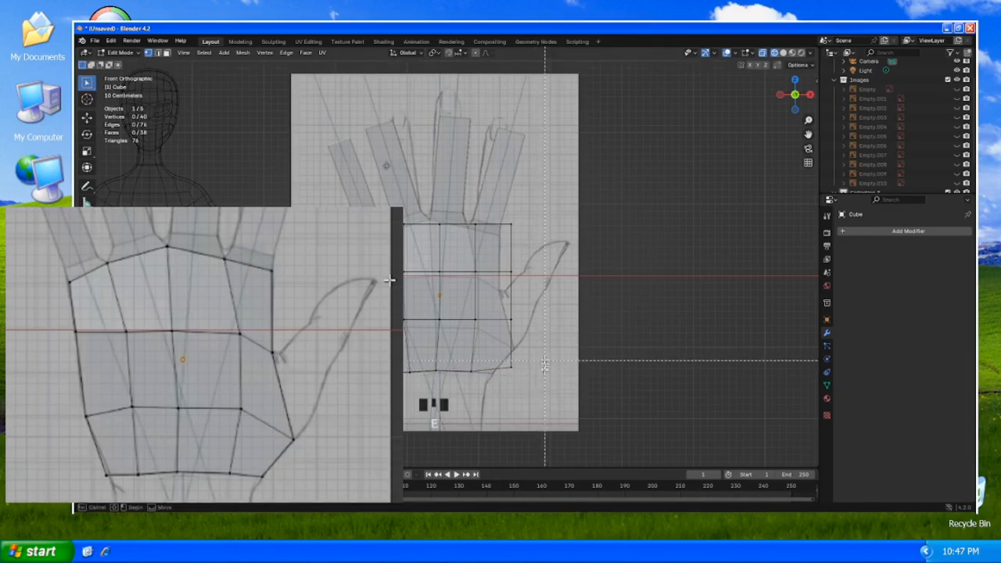
{"action": "left_click_drag", "start_coordinate": [545, 359], "coordinate": [487, 381]}
{"action": "key", "text": "g"}
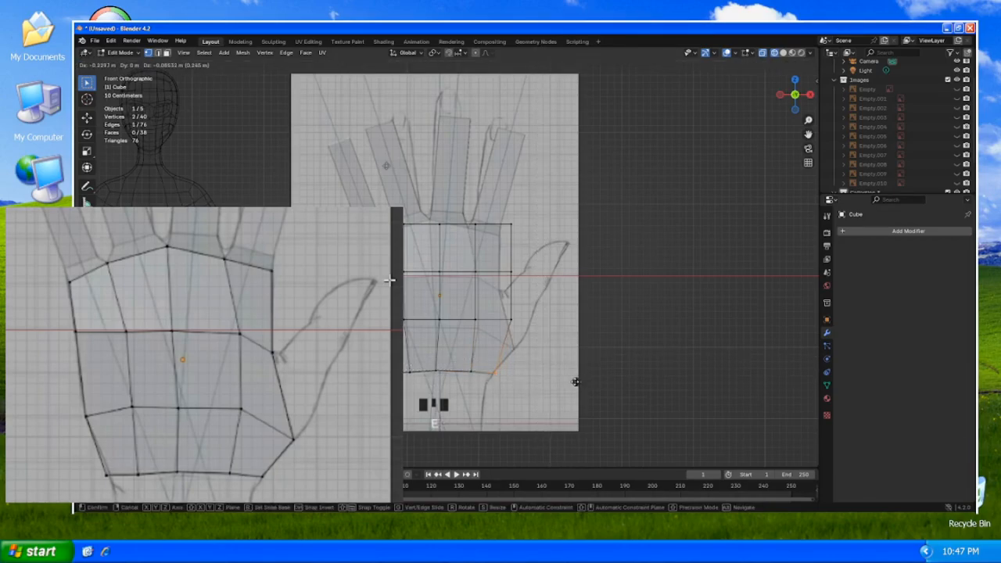
{"action": "left_click", "coordinate": [574, 383]}
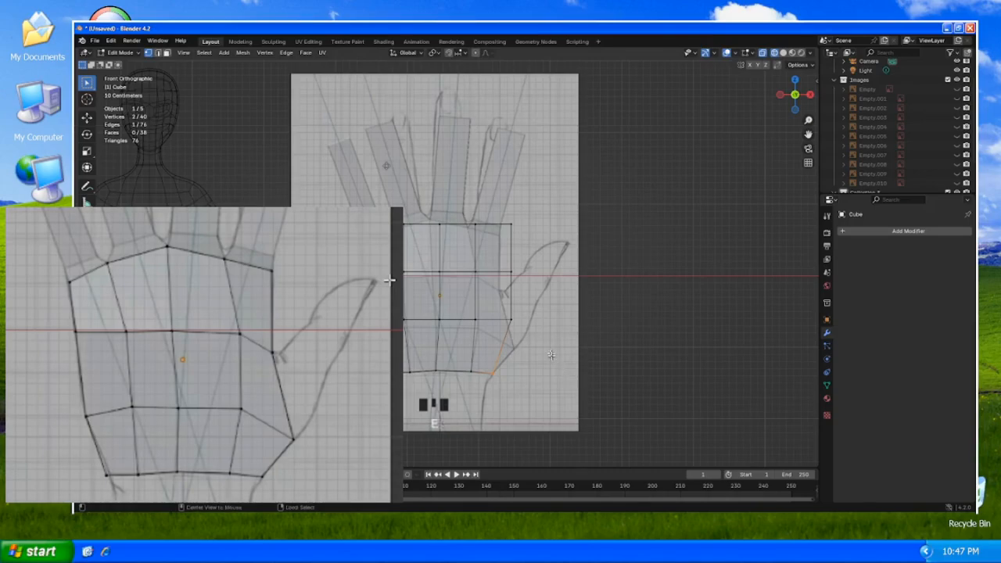
- Fit the two vertex pairs nearest the little-finger side of the lower inner loop to the palm, shifting them down
{"action": "key", "text": "alt+a"}
{"action": "left_click", "coordinate": [388, 280]}
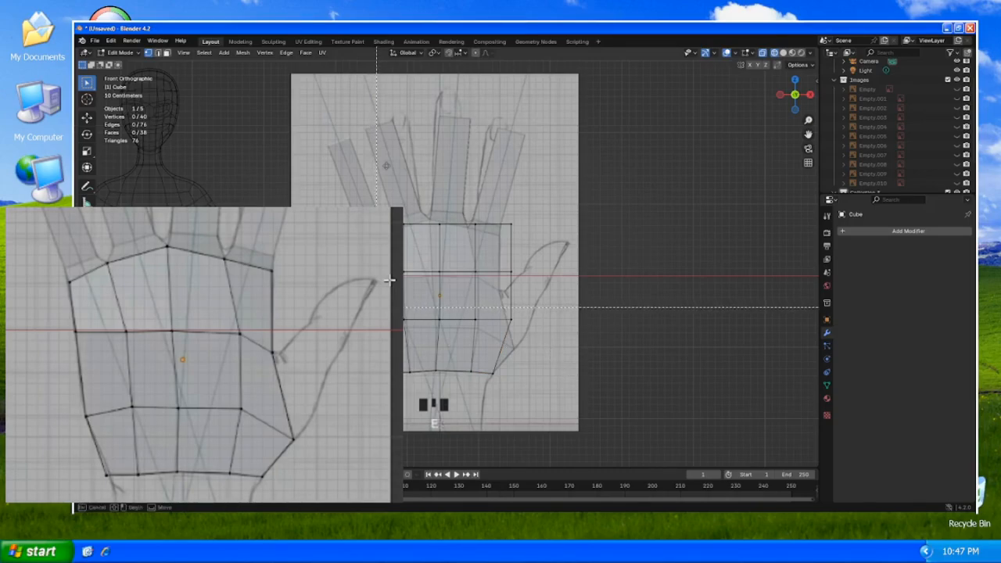
{"action": "key", "text": "g"}
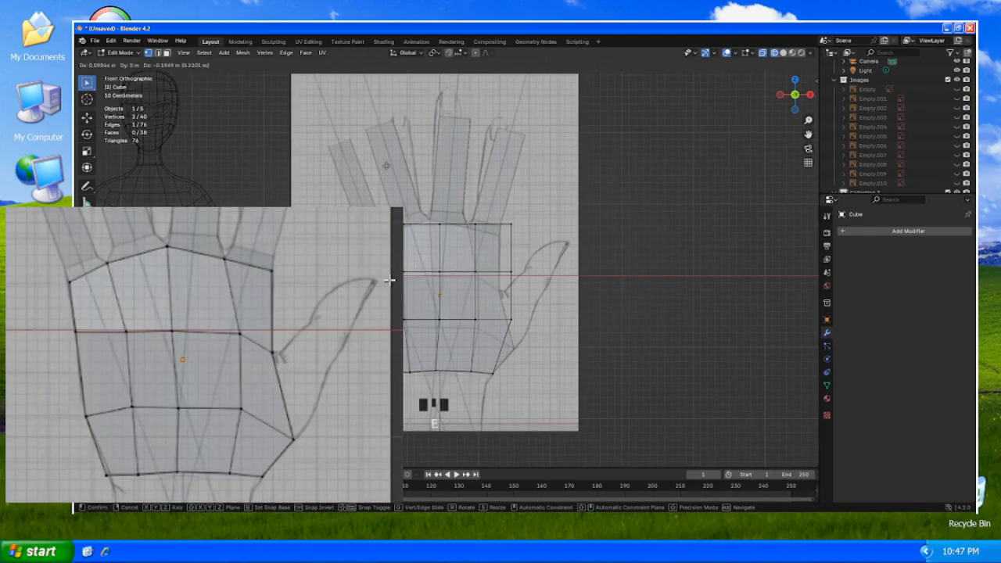
{"action": "left_click", "coordinate": [390, 280]}
{"action": "key", "text": "alt+a"}
{"action": "key", "text": "b"}
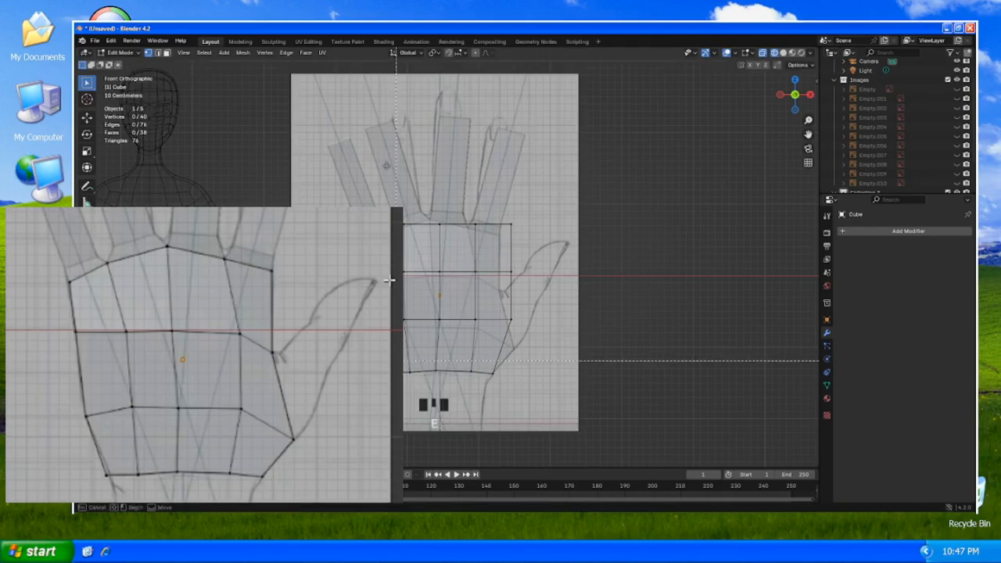
{"action": "left_click_drag", "start_coordinate": [422, 305], "coordinate": [391, 340]}
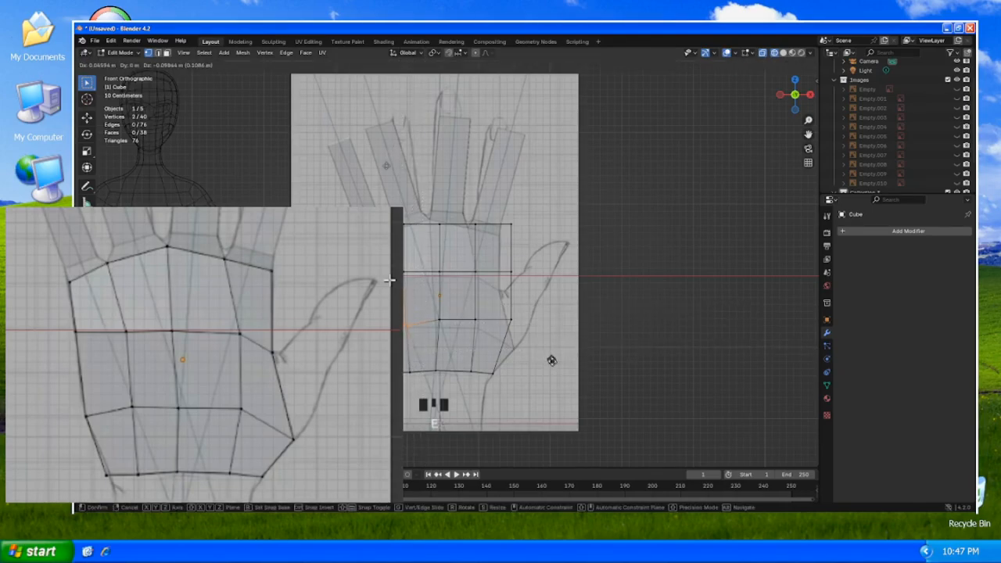
- Lower the centre vertex pair and the neighbouring pair towards the thumb in the lower inner loop to line up across the palm
{"action": "key", "text": "alt+a"}
{"action": "key", "text": "b"}
{"action": "left_click_drag", "start_coordinate": [473, 299], "coordinate": [424, 341]}
{"action": "key", "text": "g"}
{"action": "key", "text": "Escape"}
{"action": "key", "text": "alt+a"}
{"action": "key", "text": "b"}
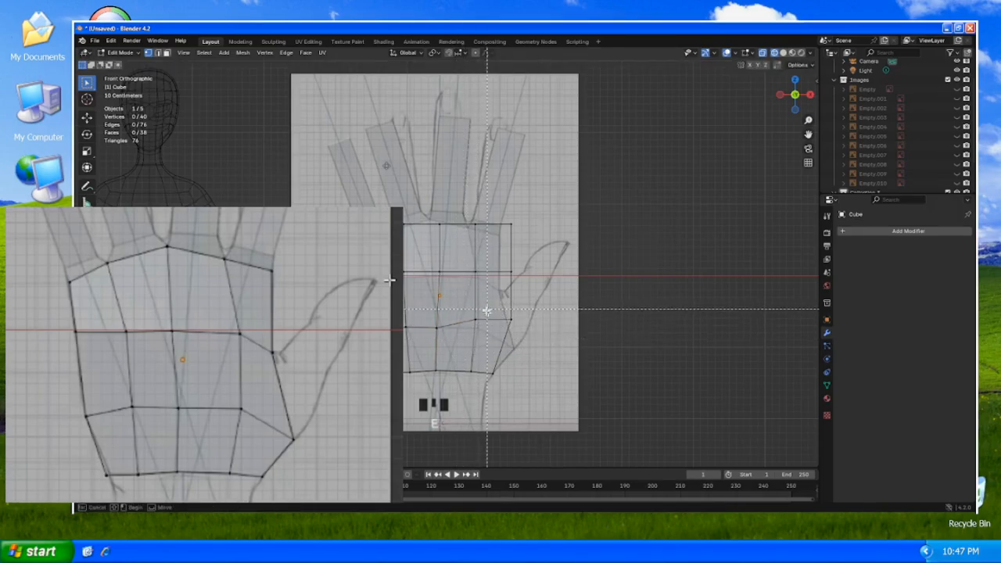
{"action": "left_click_drag", "start_coordinate": [487, 311], "coordinate": [468, 339]}
{"action": "key", "text": "g"}
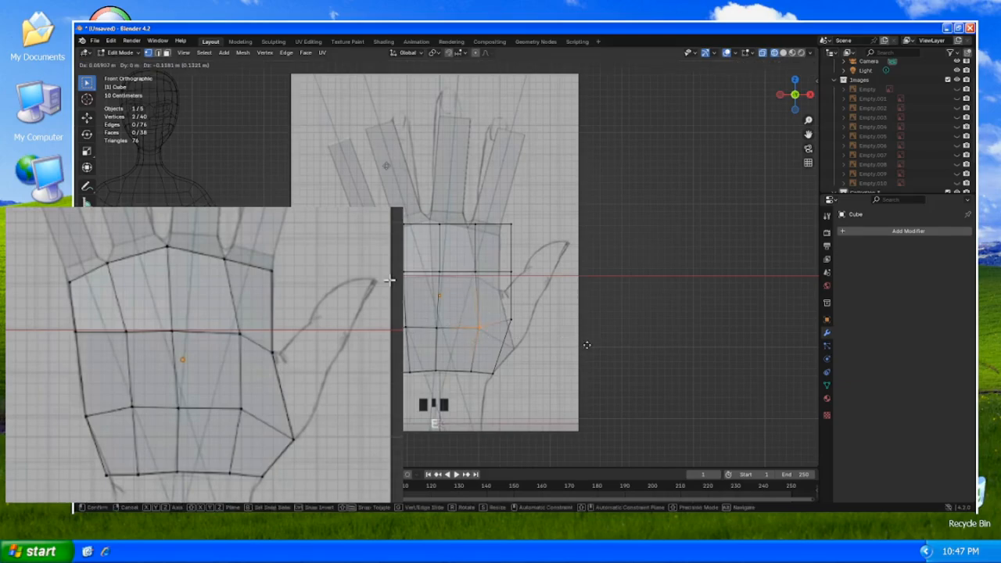
{"action": "left_click", "coordinate": [586, 345]}
- Move the lower inner loop's outer vertex pair on the thumb side down to the outline at the thumb's base
{"action": "key", "text": "alt+a"}
{"action": "key", "text": "b"}
{"action": "left_click_drag", "start_coordinate": [553, 304], "coordinate": [504, 337]}
{"action": "key", "text": "g"}
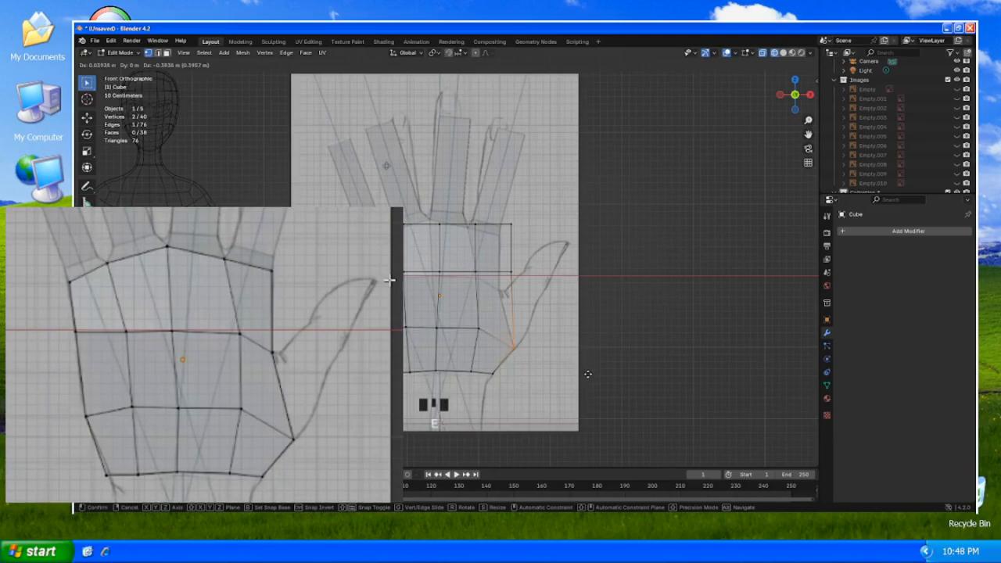
{"action": "left_click", "coordinate": [588, 375]}
- Move the upper inner loop's outermost vertex pair on the little-finger side onto the palm outline
{"action": "key", "text": "alt+a"}
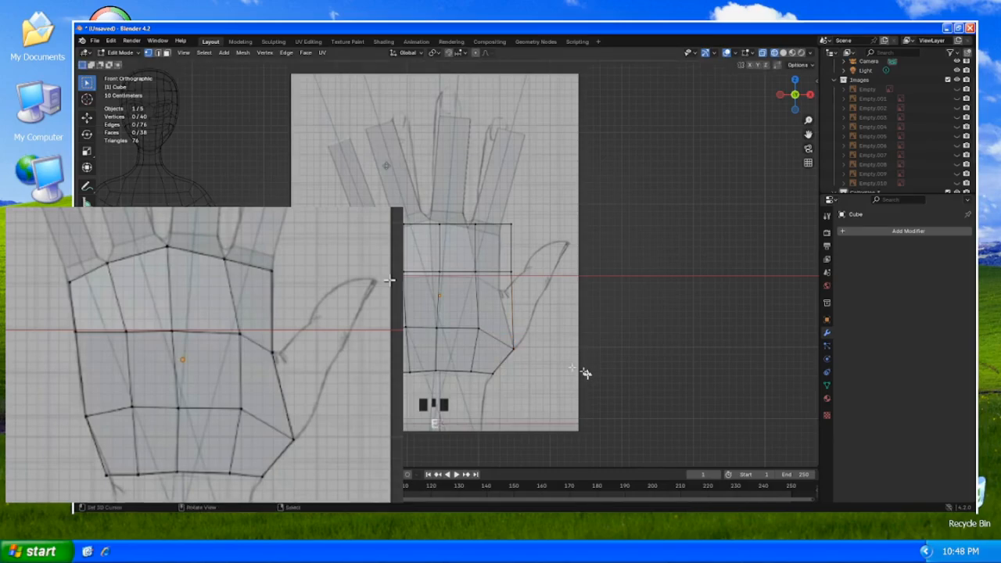
{"action": "key", "text": "b"}
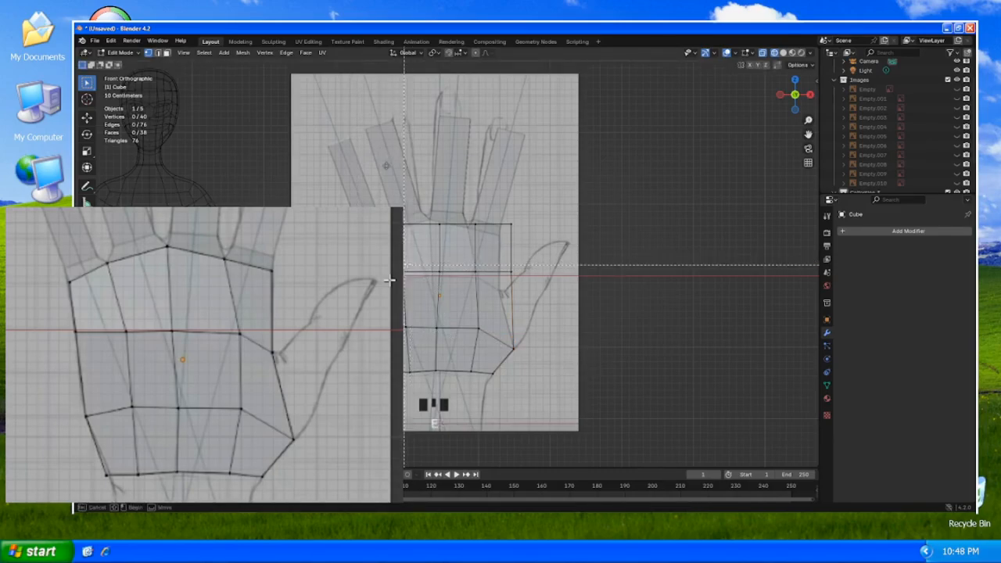
{"action": "left_click_drag", "start_coordinate": [356, 262], "coordinate": [389, 280]}
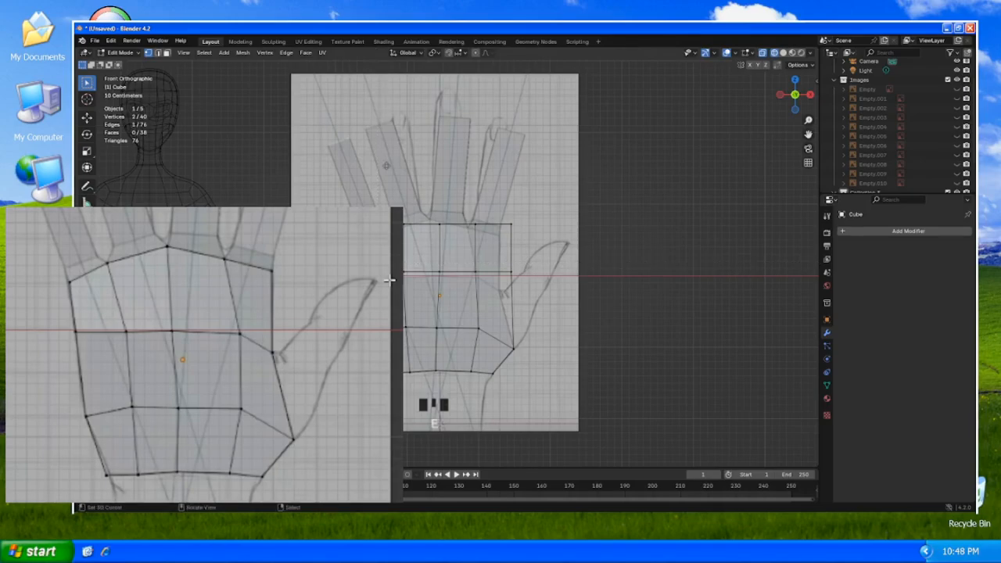
{"action": "key", "text": "g"}
{"action": "left_click", "coordinate": [502, 295]}
- Shift the second and centre vertex pairs of the upper inner loop slightly down and towards the little-finger side
{"action": "key", "text": "alt+a"}
{"action": "key", "text": "b"}
{"action": "left_click_drag", "start_coordinate": [428, 255], "coordinate": [394, 287]}
{"action": "key", "text": "g"}
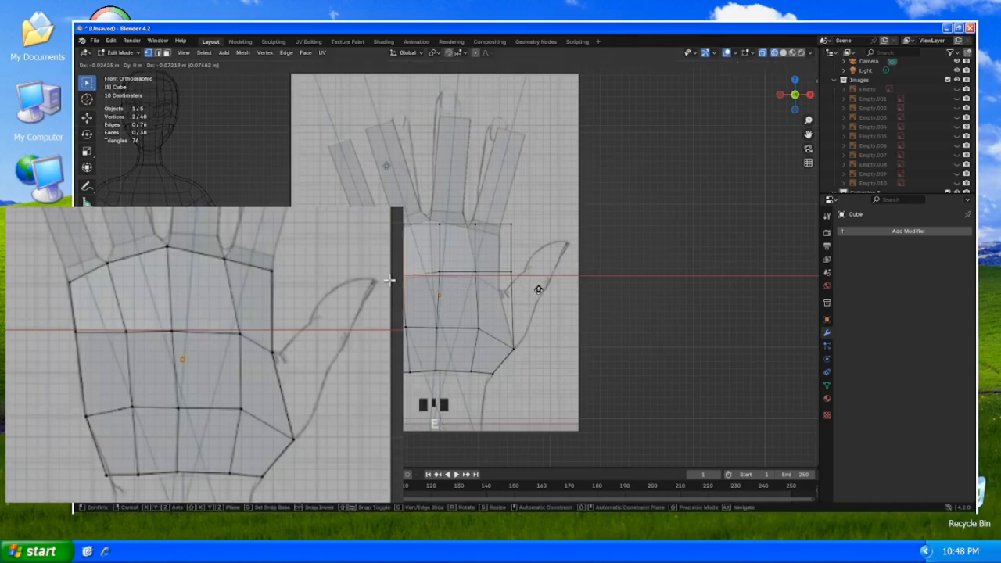
{"action": "left_click", "coordinate": [539, 290]}
{"action": "key", "text": "alt+a"}
{"action": "key", "text": "b"}
{"action": "left_click_drag", "start_coordinate": [459, 258], "coordinate": [431, 291]}
{"action": "key", "text": "g"}
{"action": "left_click", "coordinate": [546, 293]}
- Lower the upper inner loop's fourth vertex pair, between the centre and the thumb side, to continue the line across the palm
{"action": "key", "text": "alt+a"}
{"action": "key", "text": "b"}
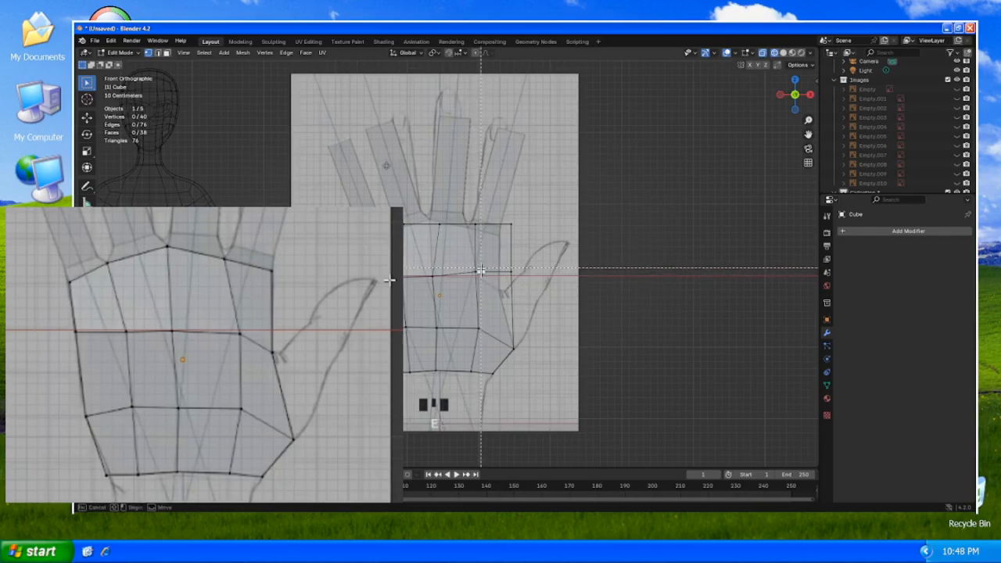
{"action": "left_click_drag", "start_coordinate": [486, 259], "coordinate": [470, 280]}
{"action": "key", "text": "g"}
{"action": "left_click", "coordinate": [598, 285]}
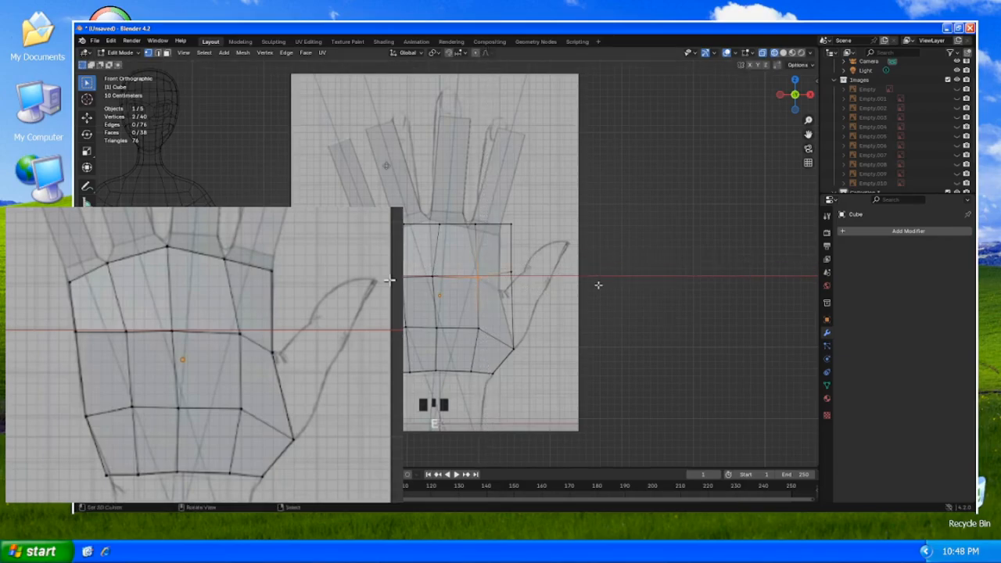
- Move the upper inner loop's thumb-side vertex pair down and inward to the crease between thumb and palm
{"action": "key", "text": "alt+a"}
{"action": "key", "text": "b"}
{"action": "left_click_drag", "start_coordinate": [568, 249], "coordinate": [503, 294]}
{"action": "key", "text": "g"}
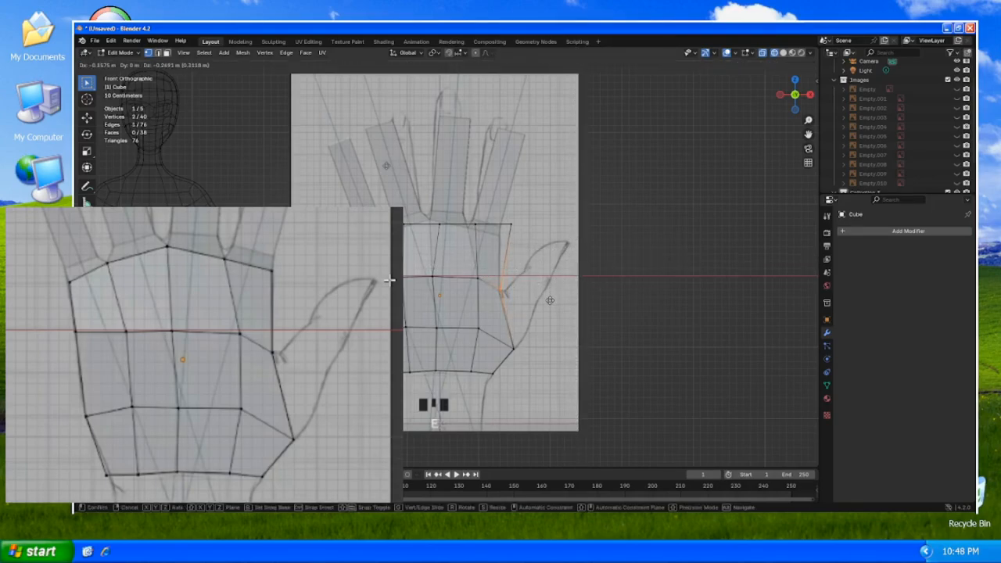
{"action": "left_click", "coordinate": [550, 300]}
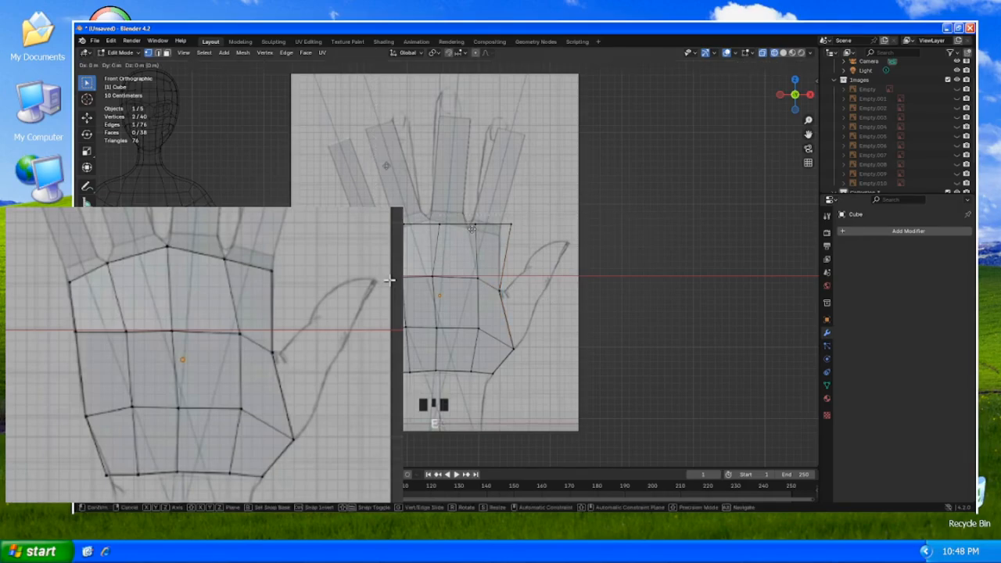
- Fit the top row's second and centre vertex pairs to the gaps at the base of the ring finger
{"action": "key", "text": "alt+a"}
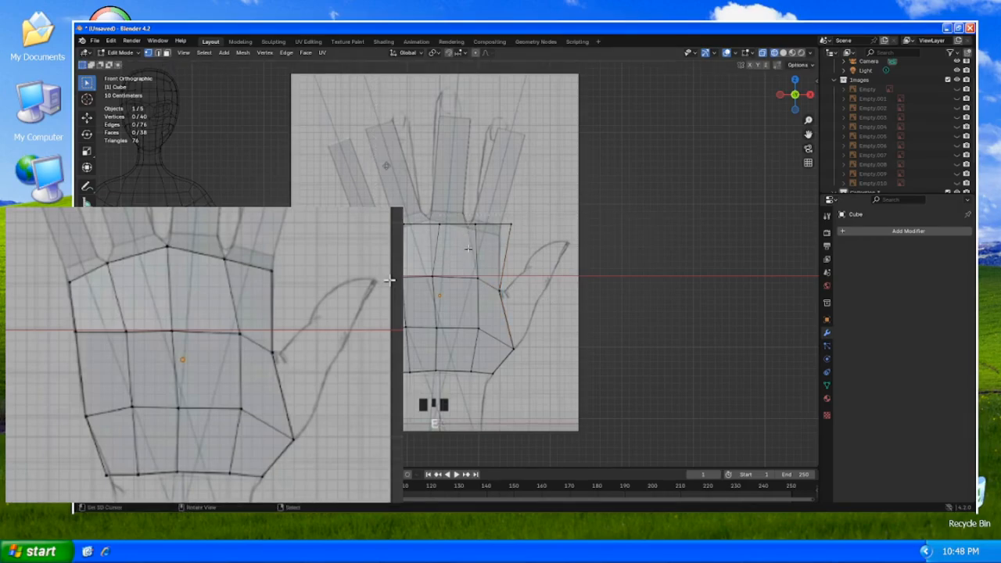
{"action": "key", "text": "b"}
{"action": "left_click_drag", "start_coordinate": [418, 210], "coordinate": [405, 245]}
{"action": "key", "text": "g"}
{"action": "left_click", "coordinate": [510, 228]}
{"action": "key", "text": "g"}
{"action": "left_click", "coordinate": [518, 238]}
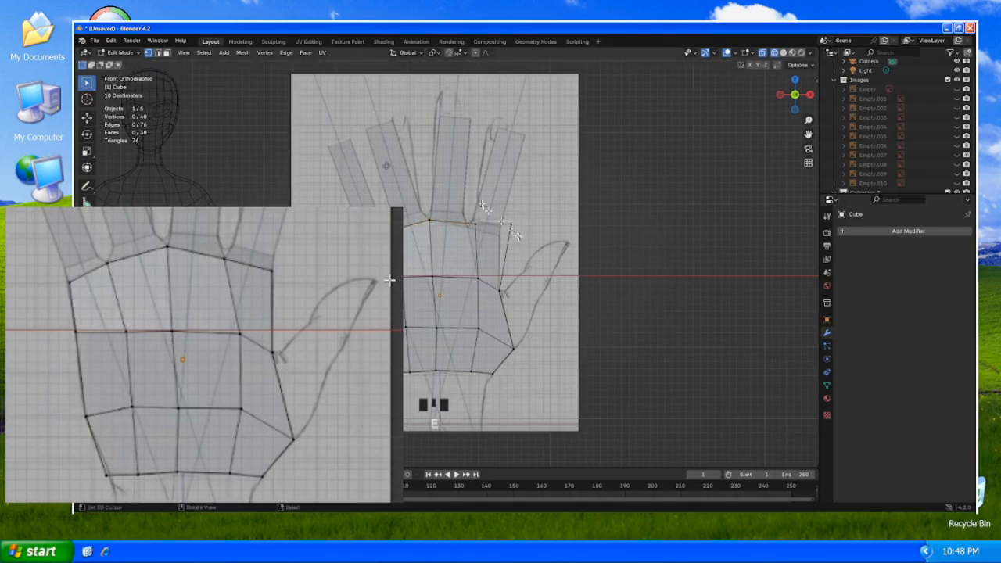
- Fit the two thumb-side vertex pairs of the top row to the index finger's base and switch to the right side view
{"action": "left_click_drag", "start_coordinate": [482, 206], "coordinate": [473, 242]}
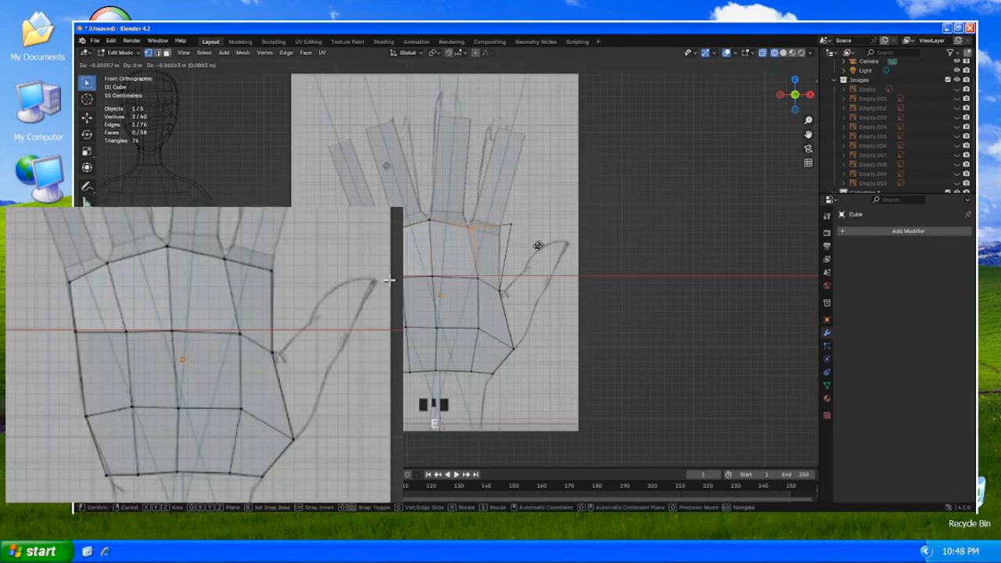
{"action": "left_click", "coordinate": [535, 237]}
{"action": "key", "text": "b"}
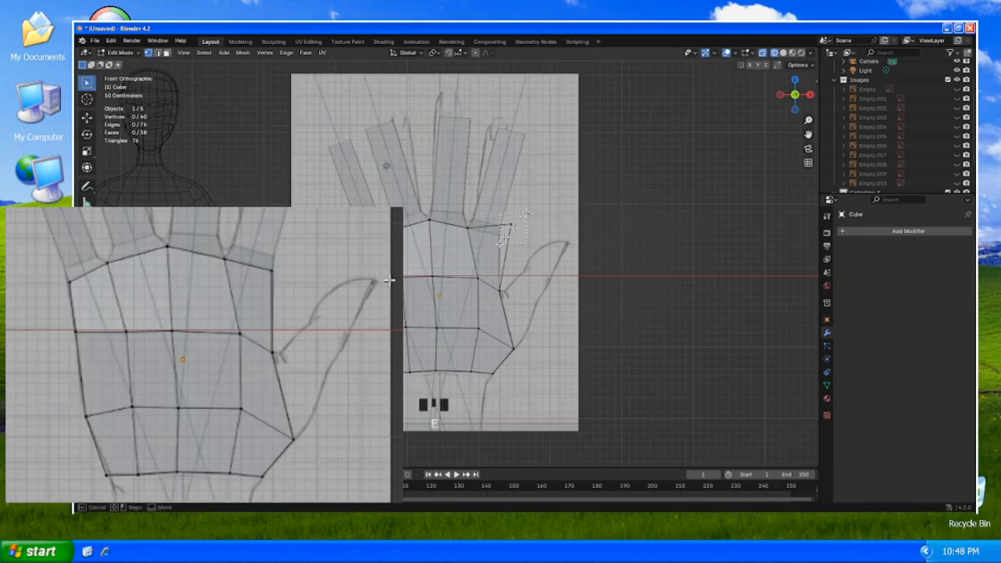
{"action": "left_click_drag", "start_coordinate": [516, 224], "coordinate": [477, 268]}
{"action": "key", "text": "g"}
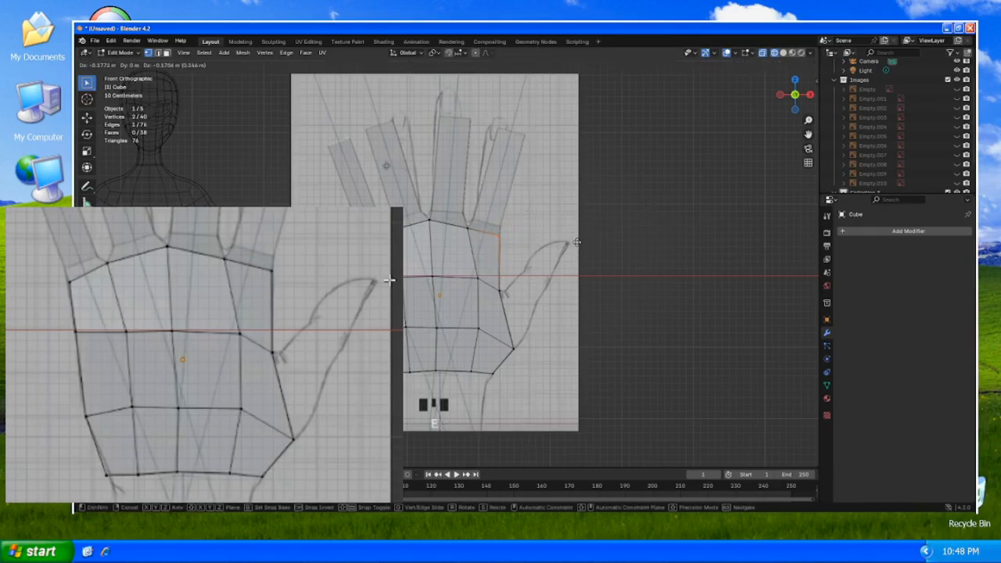
{"action": "left_click", "coordinate": [576, 242]}
{"action": "key", "text": "alt+a"}
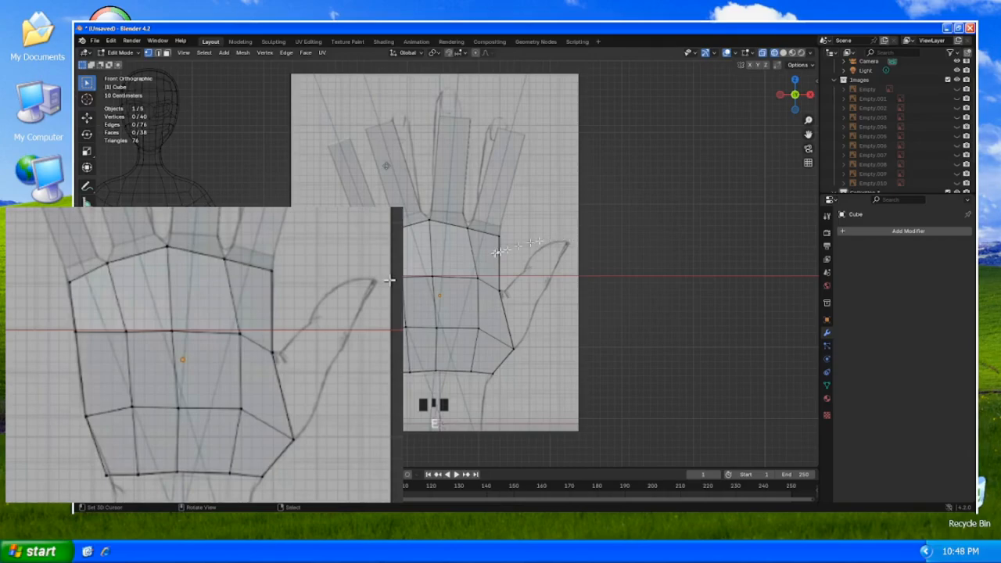
{"action": "key", "text": "KP_3"}
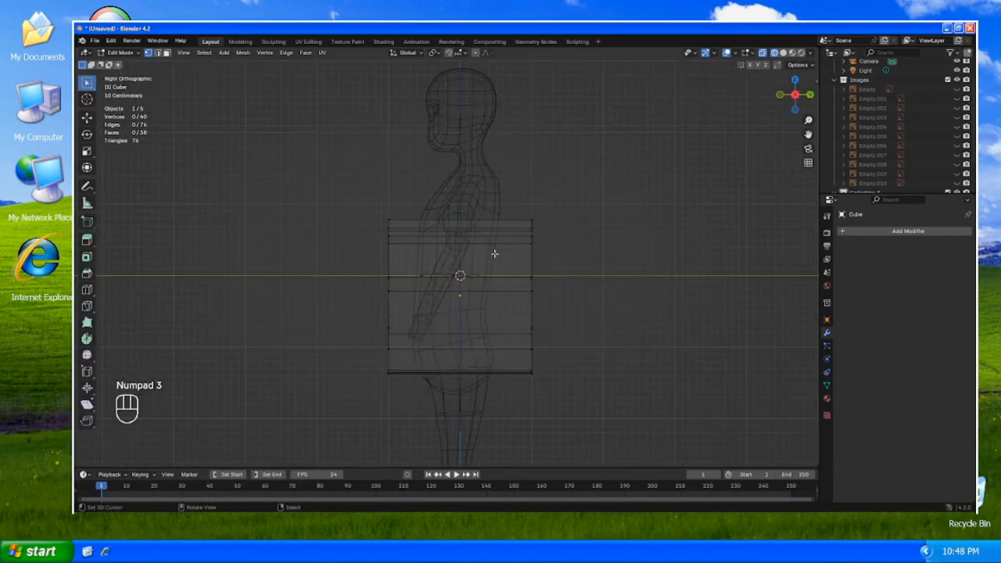
- Flatten the whole hand mesh along global Y to about a quarter of its depth, with solid shading
{"action": "key", "text": "a"}
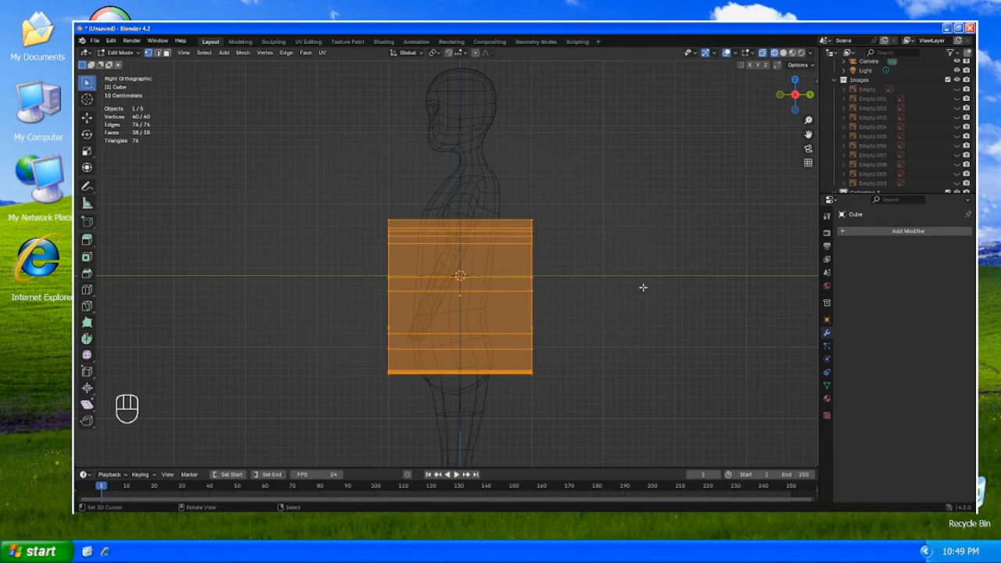
{"action": "key", "text": "shift+z"}
{"action": "key", "text": "s"}
{"action": "key", "text": "y"}
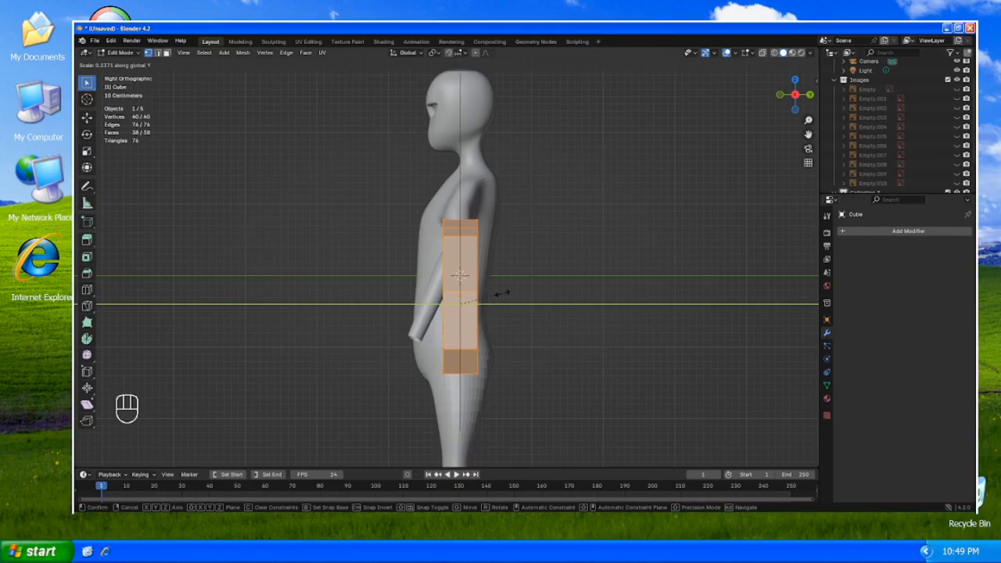
{"action": "left_click", "coordinate": [501, 294]}
- Select the four faces along the palm's finger edge in face mode and switch to the front view
{"action": "key", "text": "KP_7"}
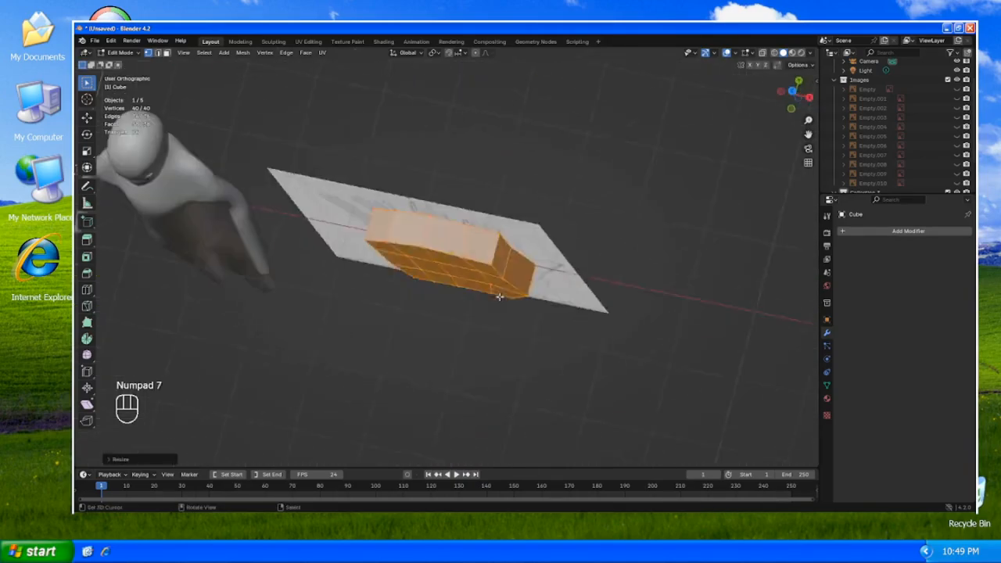
{"action": "key", "text": "3"}
{"action": "right_click", "coordinate": [385, 246]}
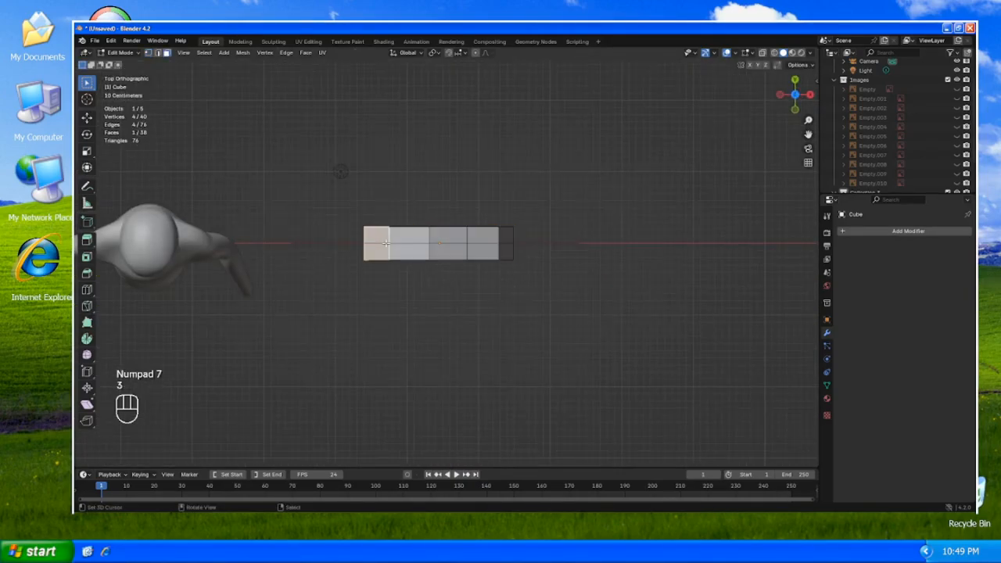
{"action": "right_click", "coordinate": [400, 244], "text": "shift"}
{"action": "right_click", "coordinate": [448, 245], "text": "shift"}
{"action": "right_click", "coordinate": [474, 249], "text": "shift"}
{"action": "middle_click_drag", "start_coordinate": [494, 290], "coordinate": [495, 254]}
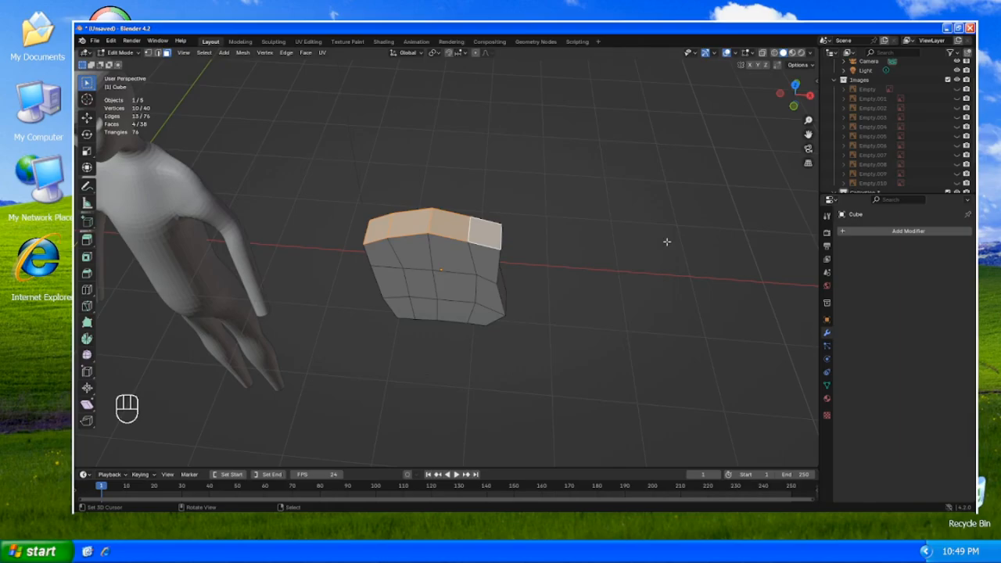
{"action": "key", "text": "ctrl+f"}
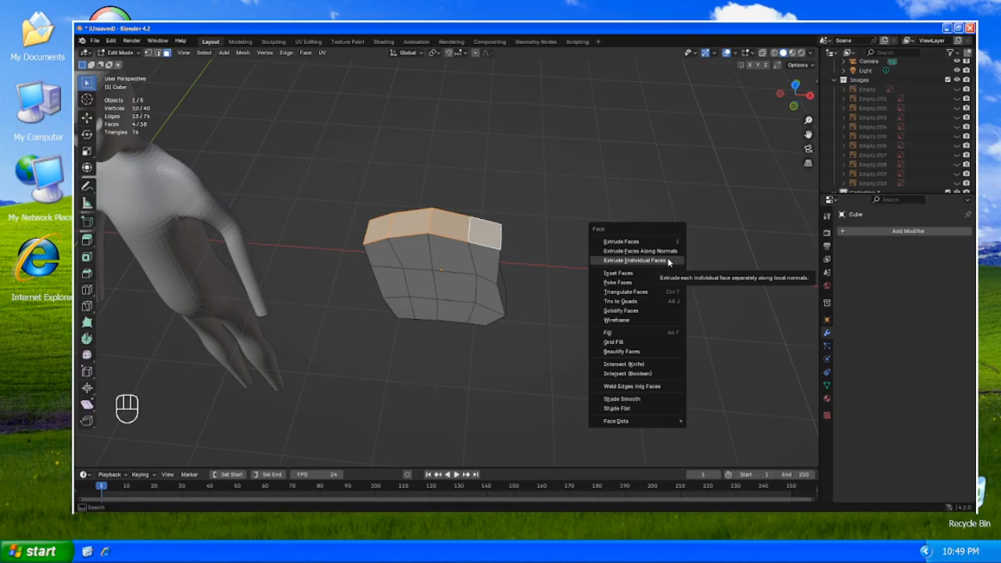
{"action": "key", "text": "KP_1"}
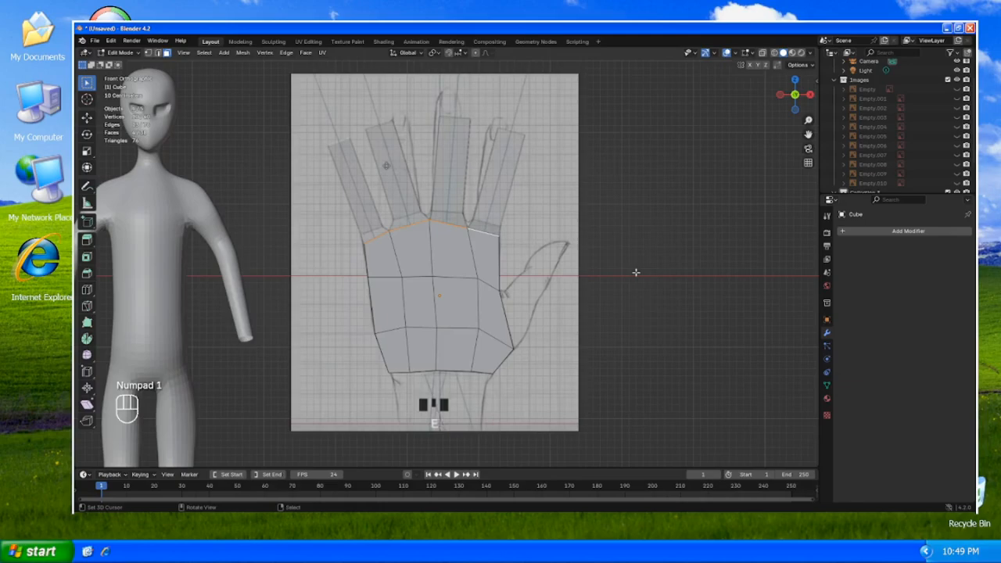
{"action": "key", "text": "ctrl+f"}
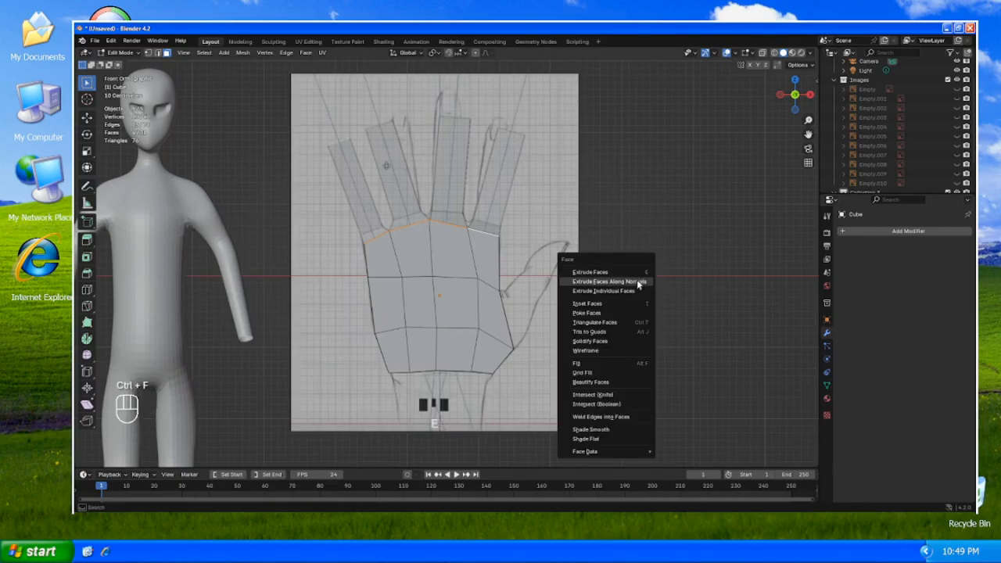
{"action": "left_click", "coordinate": [638, 281]}
{"action": "key", "text": "ctrl+z"}
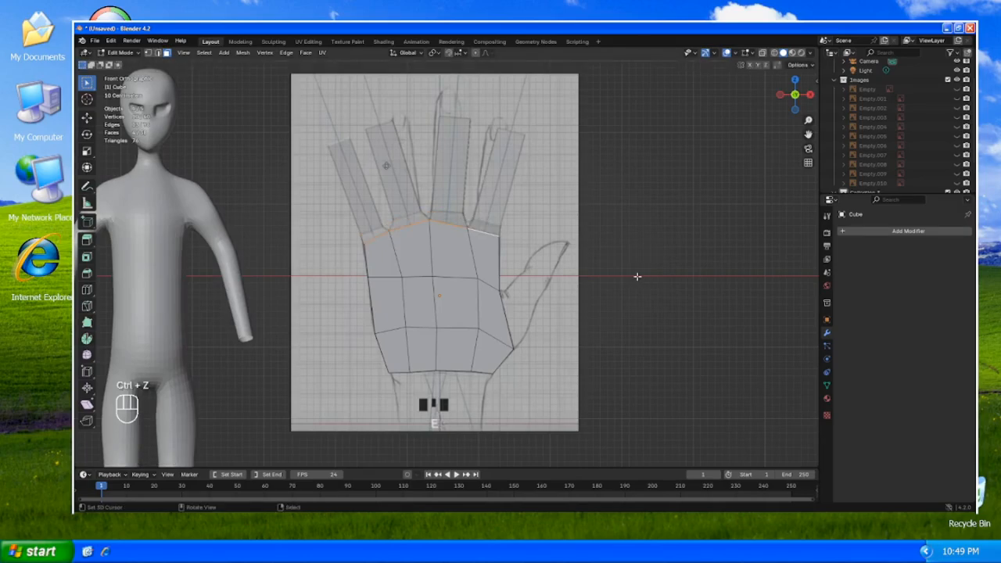
- Set the transform orientation to Normal and extrude the four finger-base faces individually by about 0.1 m
{"action": "key", "text": "comma"}
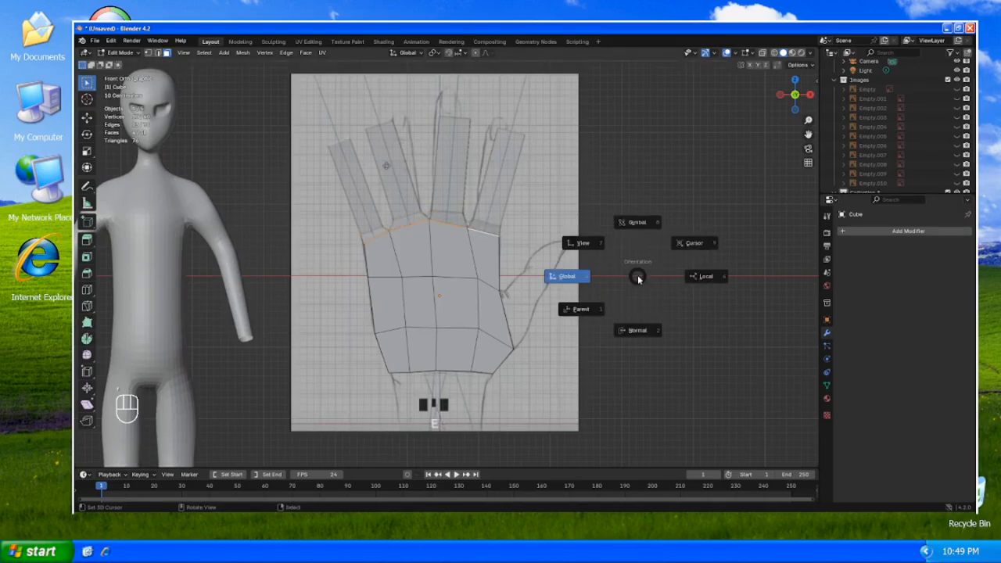
{"action": "left_click", "coordinate": [637, 322]}
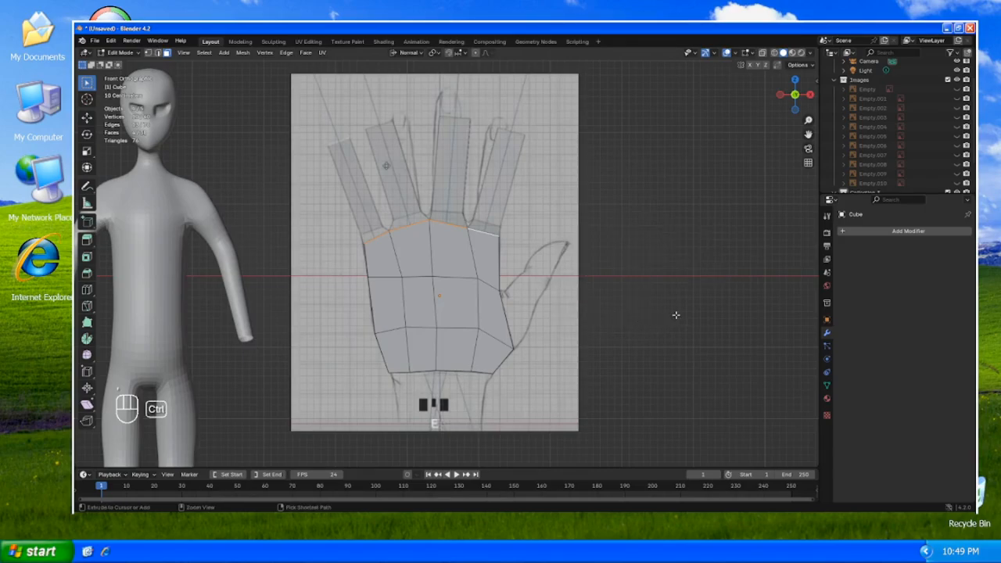
{"action": "key", "text": "ctrl+f"}
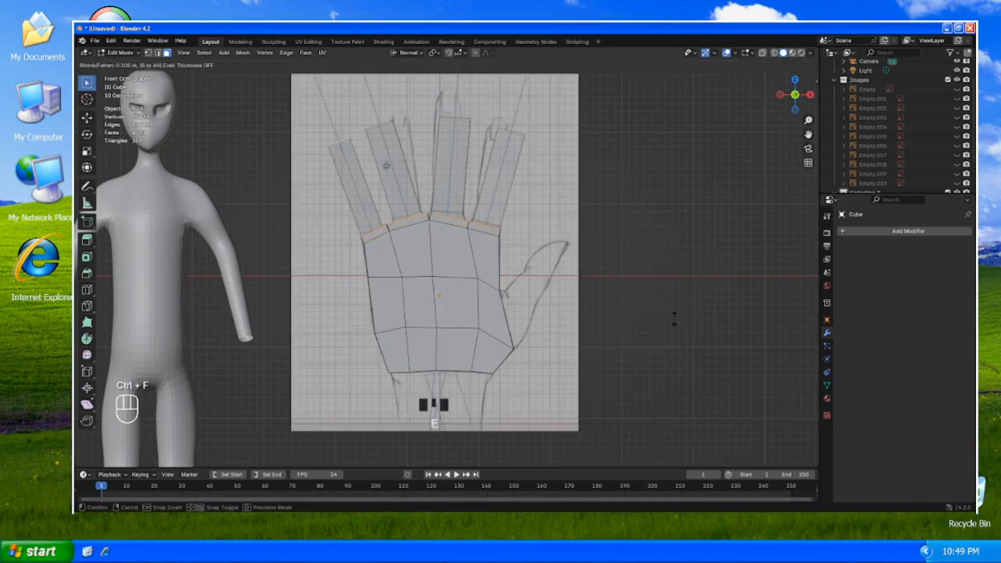
{"action": "left_click", "coordinate": [674, 317]}
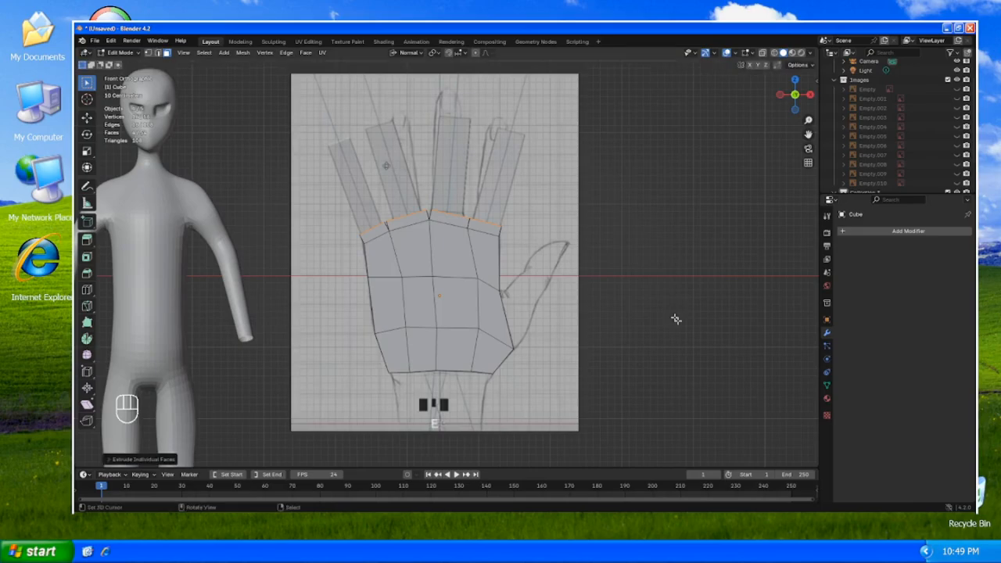
{"action": "key", "text": "s"}
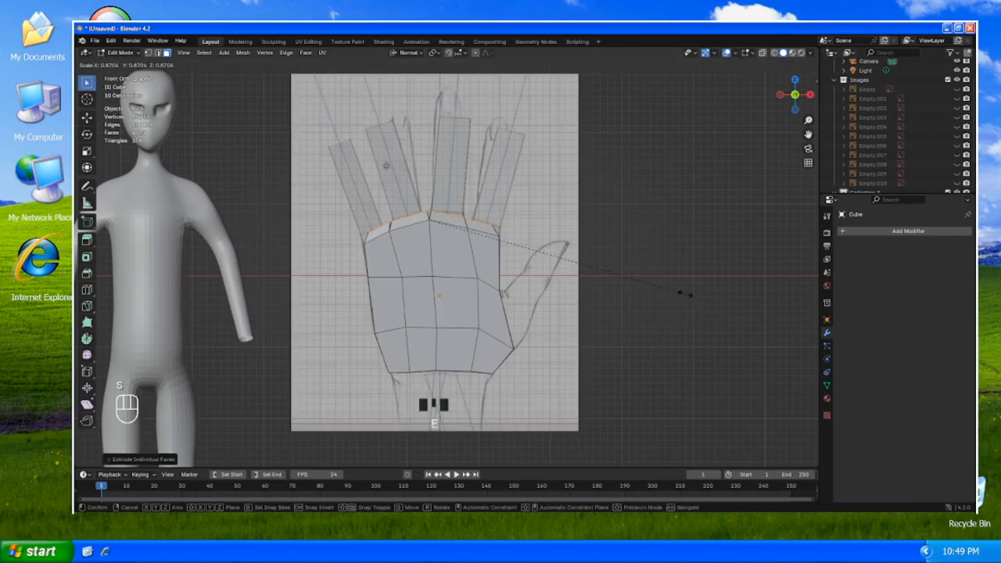
{"action": "left_click", "coordinate": [685, 293]}
{"action": "key", "text": "ctrl"}
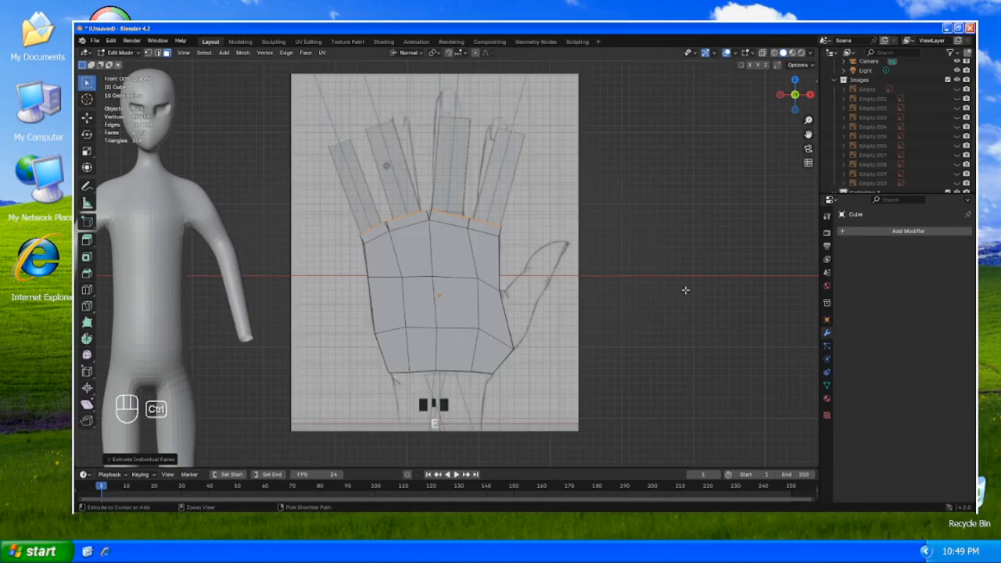
- Set Global orientation and the Individual Origins pivot, and scale each extruded face down to about 0.7
{"action": "key", "text": "comma"}
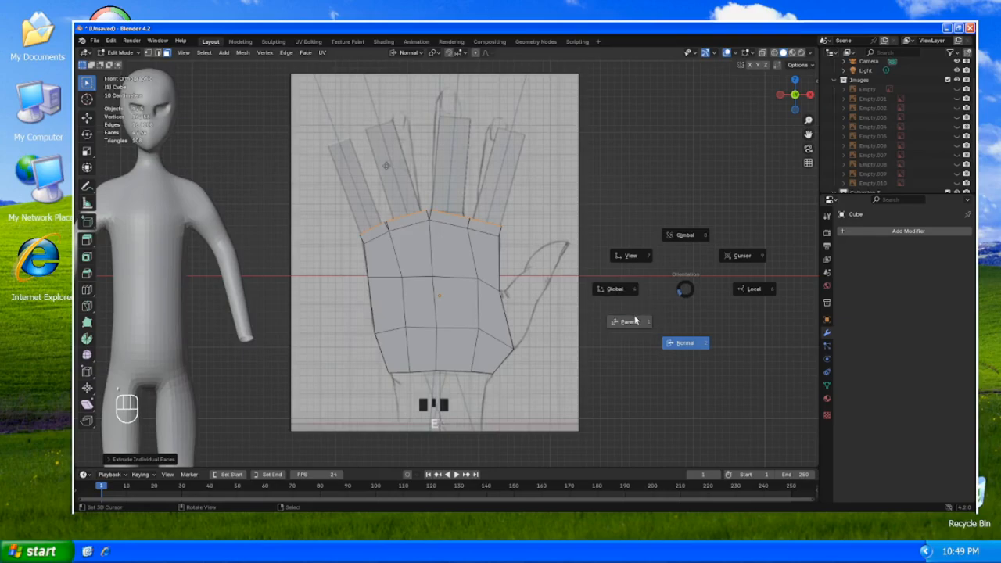
{"action": "left_click", "coordinate": [632, 290]}
{"action": "key", "text": "period"}
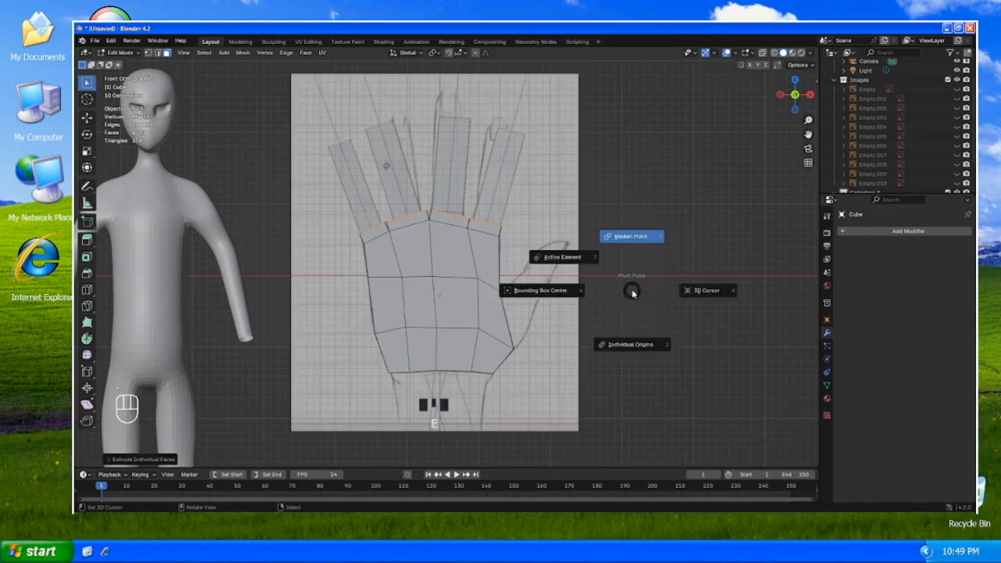
{"action": "left_click", "coordinate": [635, 349]}
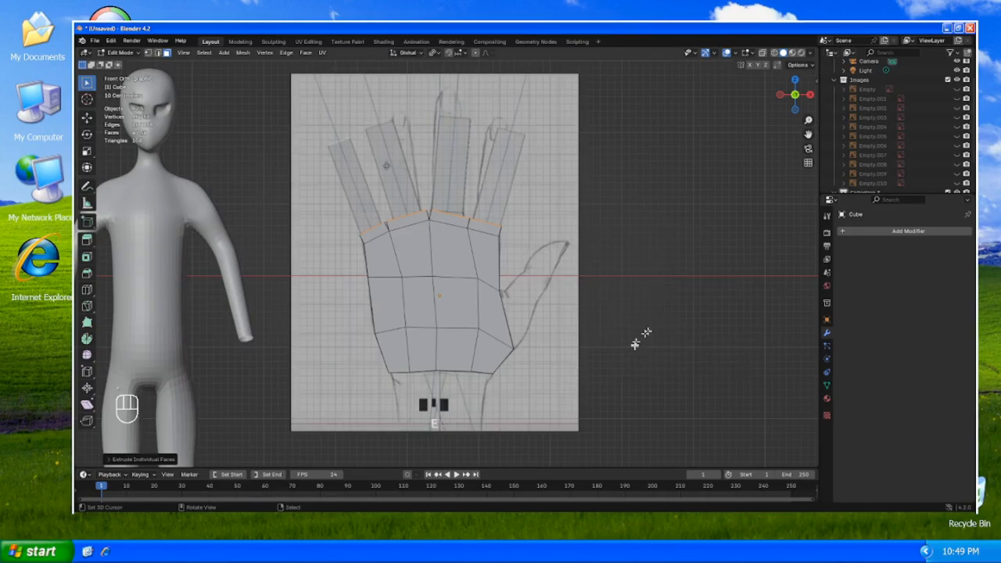
{"action": "key", "text": "s"}
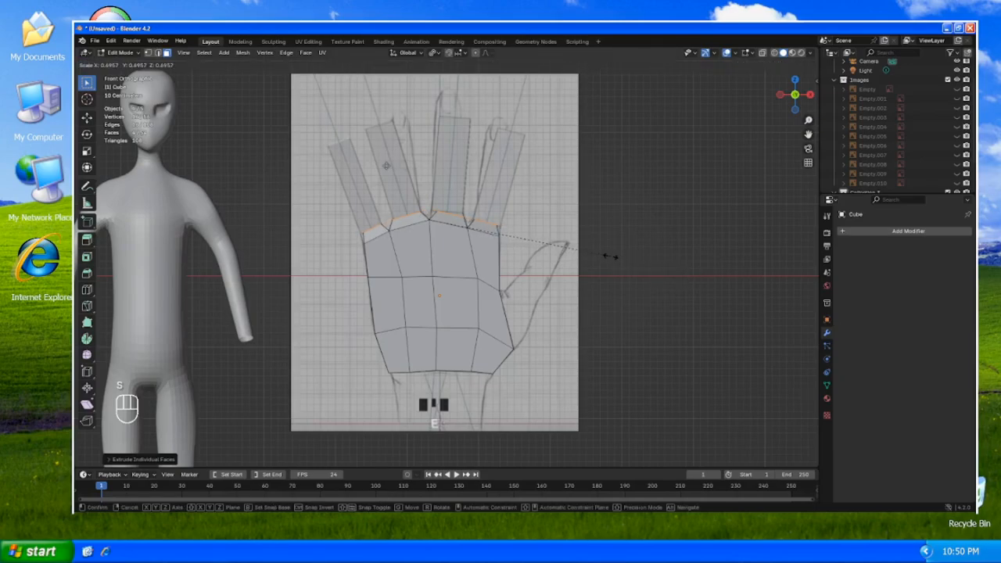
{"action": "left_click", "coordinate": [603, 259]}
{"action": "key", "text": "shift"}
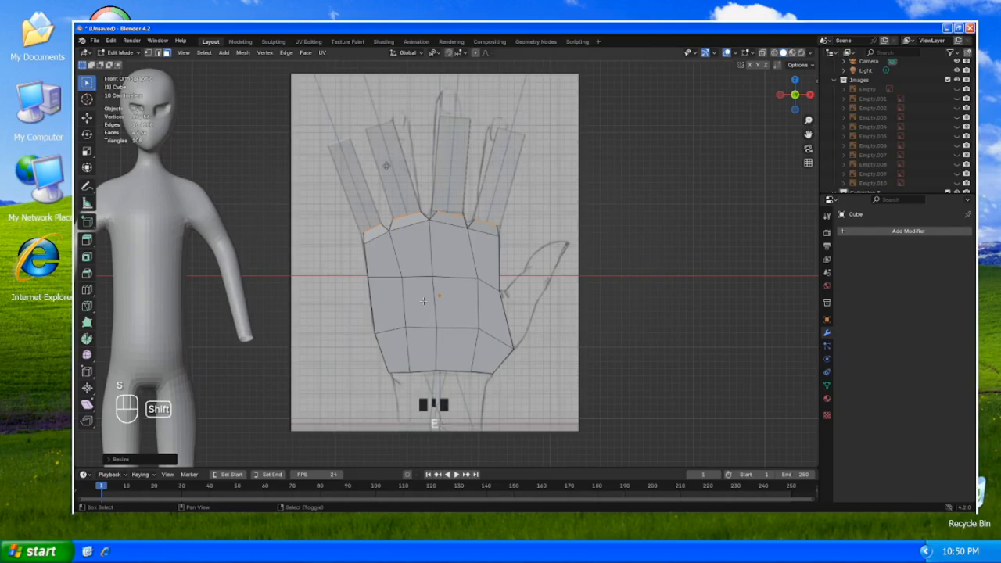
- In wireframe, move the little finger's extruded face slightly down and rotate it to match the finger's base
{"action": "key", "text": "shift+z"}
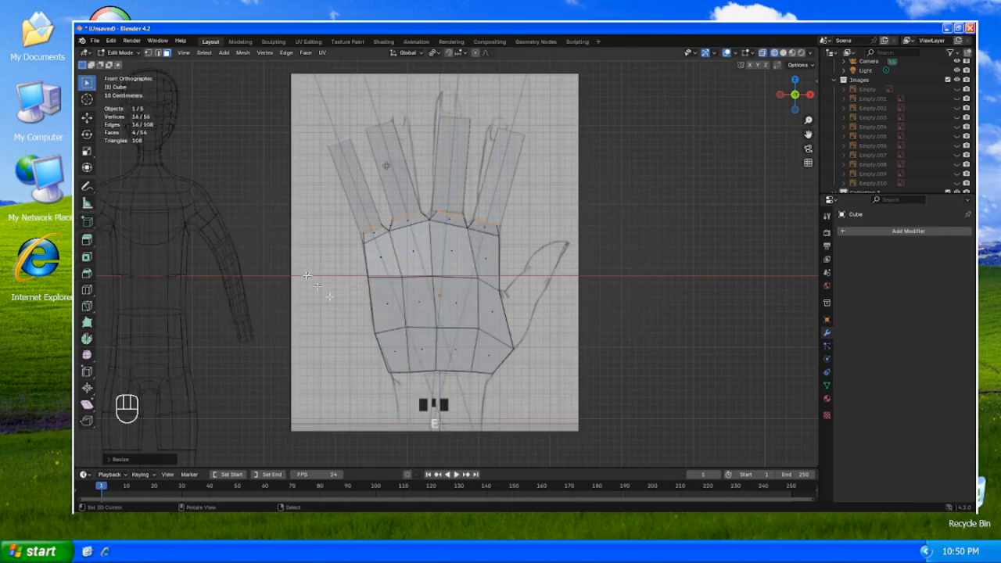
{"action": "left_click", "coordinate": [372, 227]}
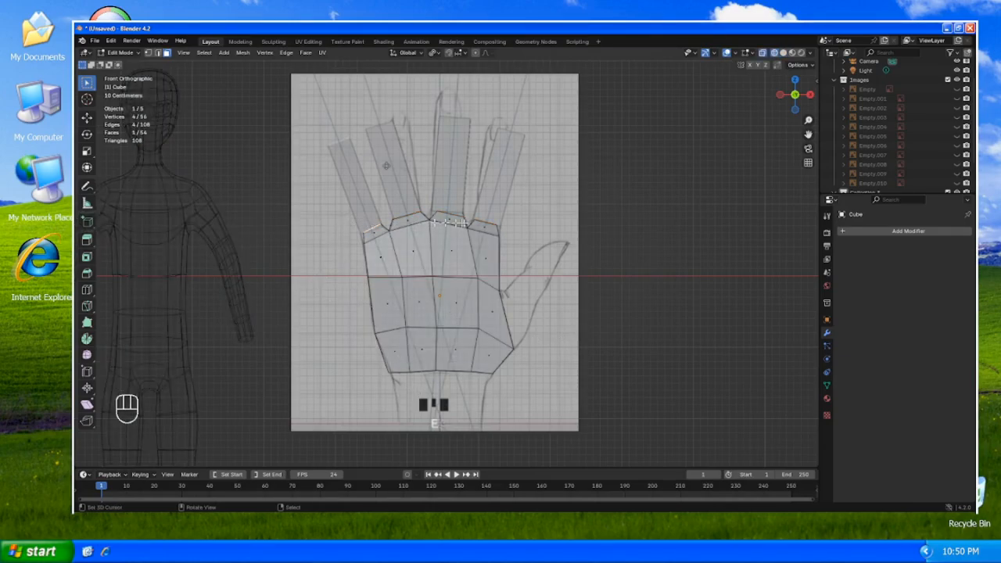
{"action": "key", "text": "g"}
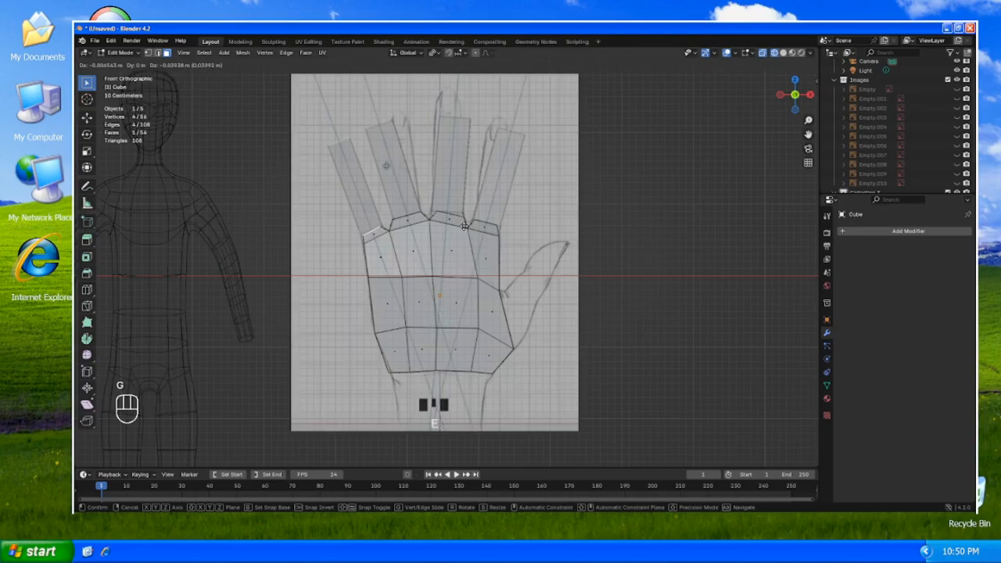
{"action": "left_click", "coordinate": [466, 227]}
{"action": "key", "text": "r"}
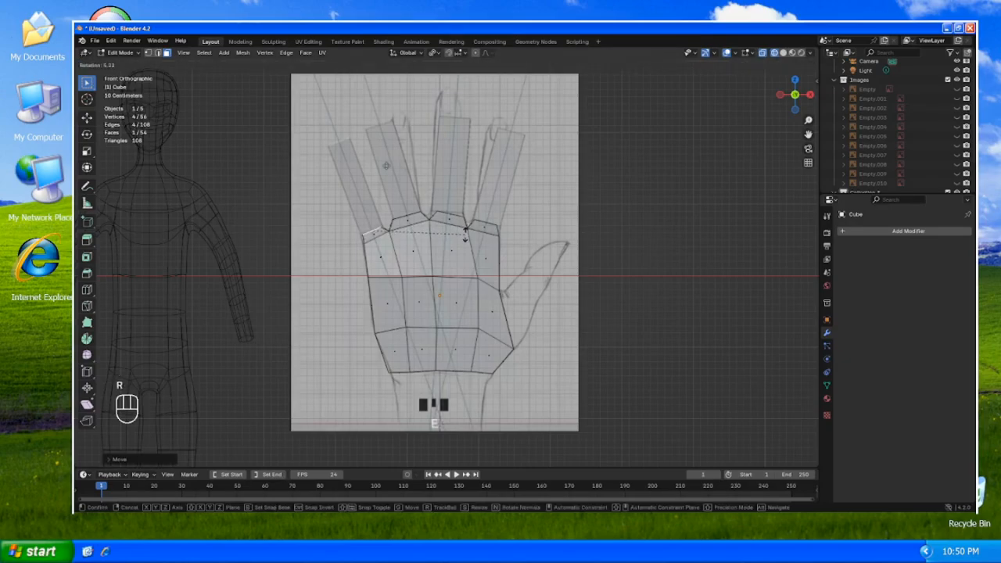
{"action": "left_click", "coordinate": [465, 235]}
{"action": "key", "text": "s"}
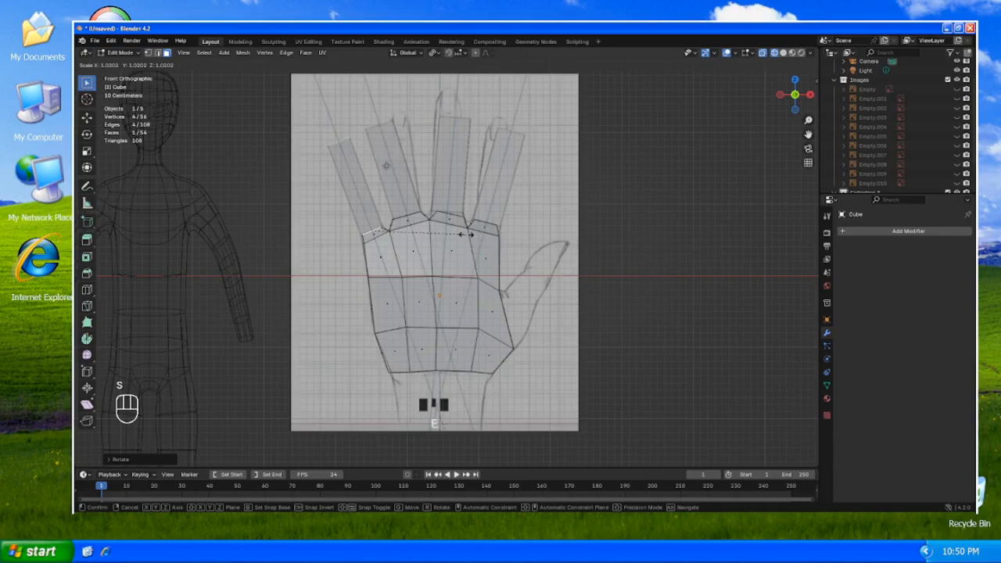
{"action": "left_click", "coordinate": [448, 224]}
- Move the ring finger's extruded face onto the base of the ring finger in the reference
{"action": "left_click", "coordinate": [411, 215]}
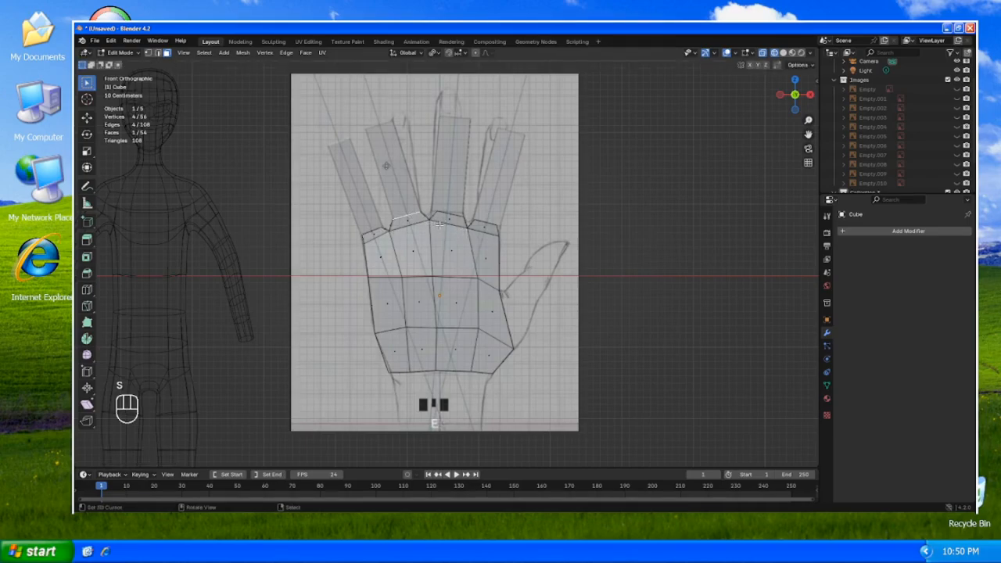
{"action": "key", "text": "g"}
{"action": "left_click", "coordinate": [441, 225]}
- Move the middle finger's extruded face to its finger's base, rotate it nearly level and scale it to about 1.09
{"action": "left_click", "coordinate": [453, 219]}
{"action": "key", "text": "g"}
{"action": "left_click", "coordinate": [527, 233]}
{"action": "key", "text": "r"}
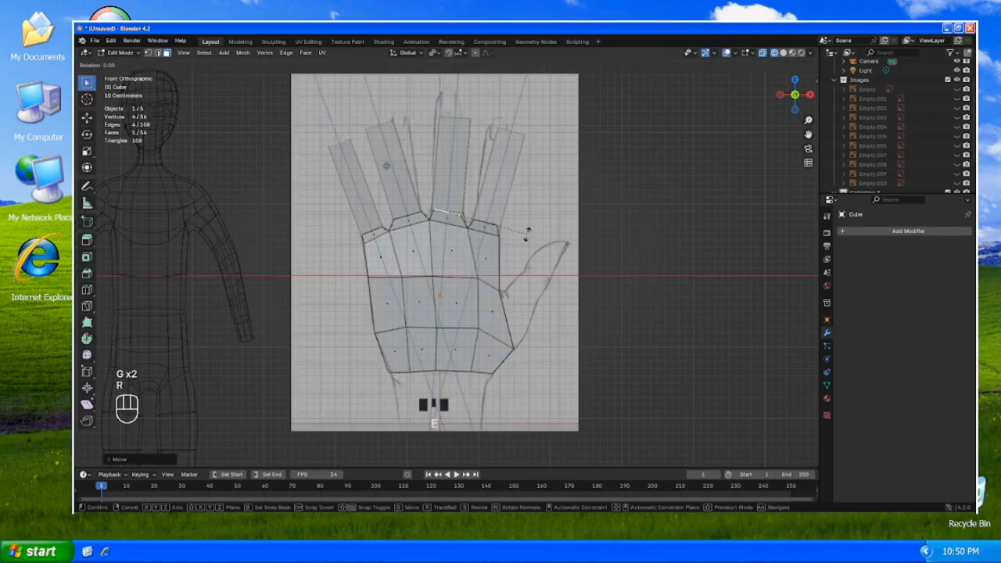
{"action": "left_click", "coordinate": [534, 222]}
{"action": "key", "text": "s"}
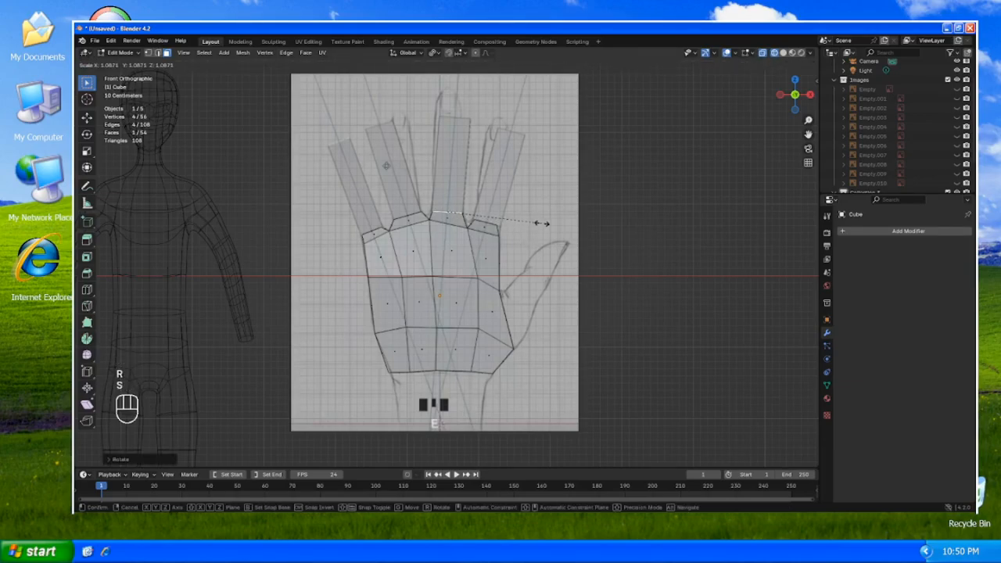
{"action": "left_click", "coordinate": [543, 224]}
- Scale and move the index finger's extruded face to fit the index finger's base in the reference
{"action": "left_click", "coordinate": [489, 224]}
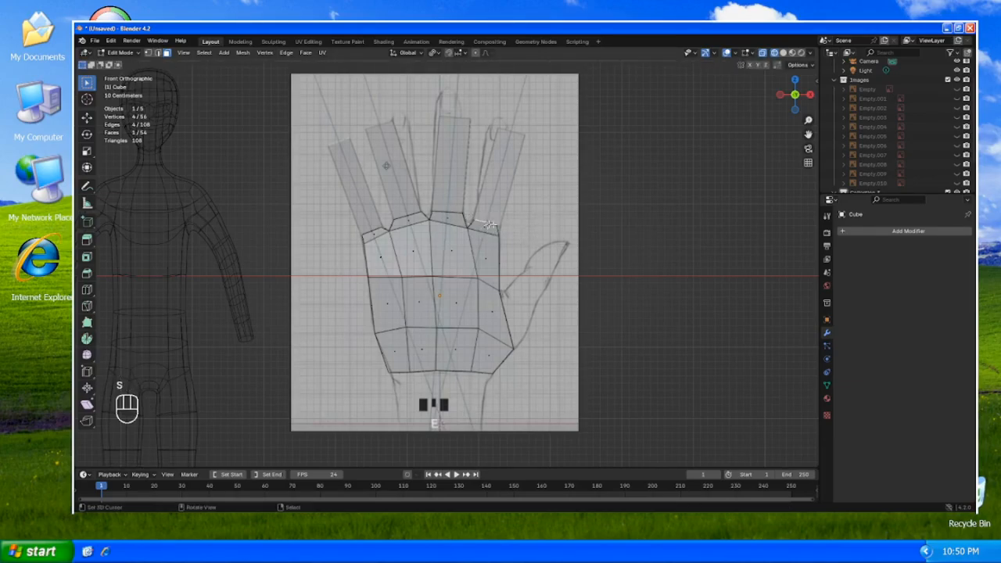
{"action": "key", "text": "s"}
{"action": "left_click", "coordinate": [529, 233]}
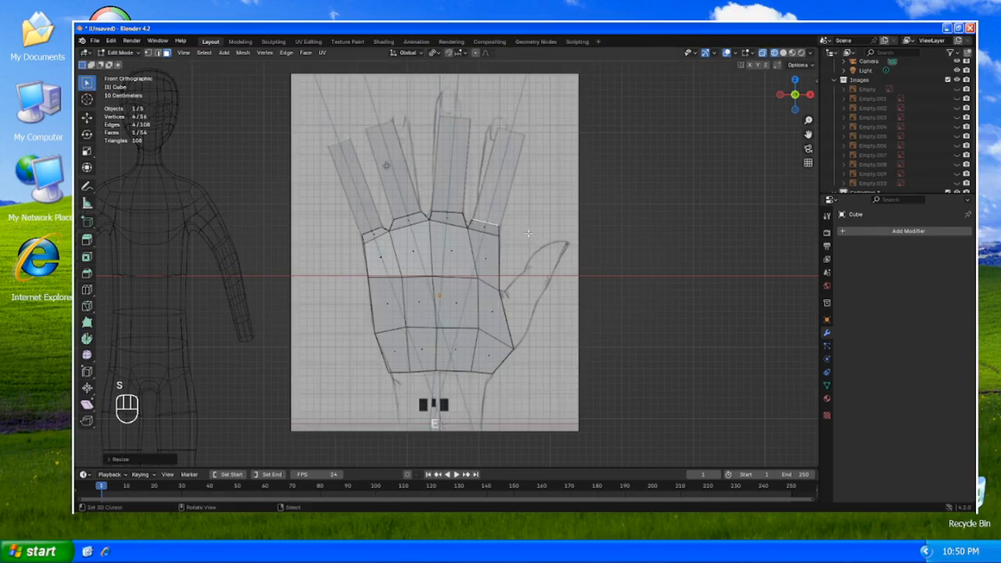
{"action": "key", "text": "g"}
{"action": "left_click", "coordinate": [521, 232]}
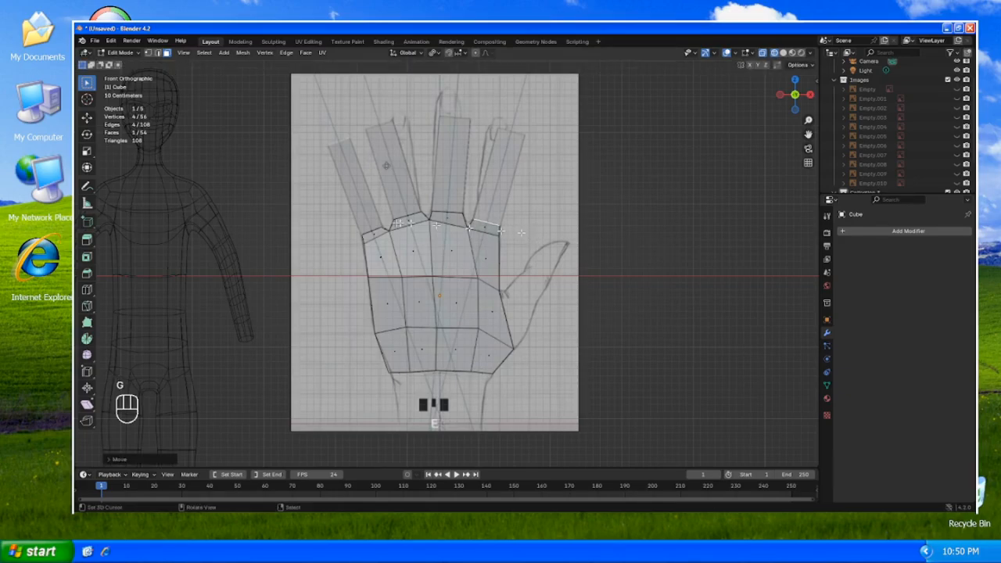
- Reposition the little finger's extruded face and enlarge it to span the little finger's base
{"action": "left_click", "coordinate": [372, 227]}
{"action": "key", "text": "g"}
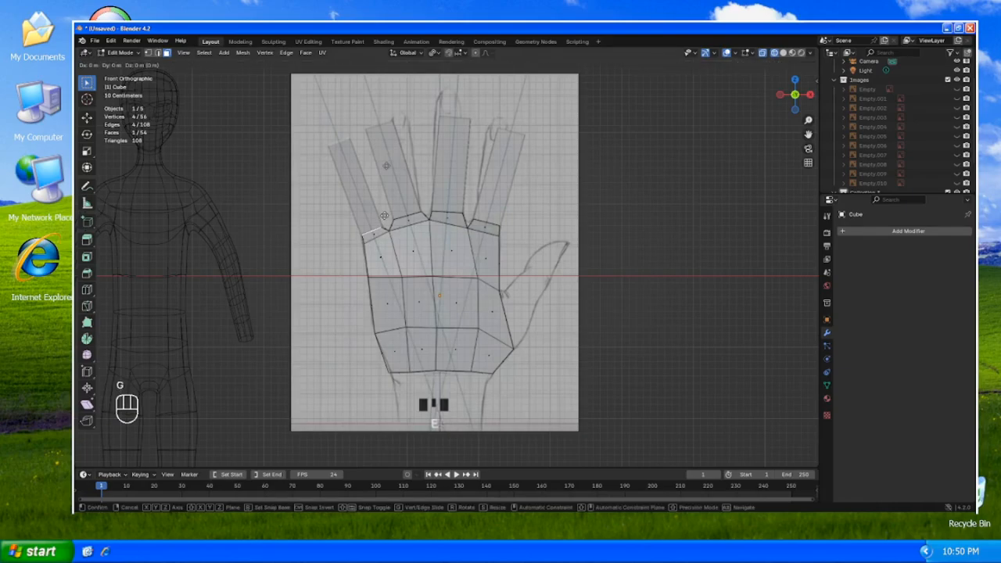
{"action": "left_click", "coordinate": [384, 216]}
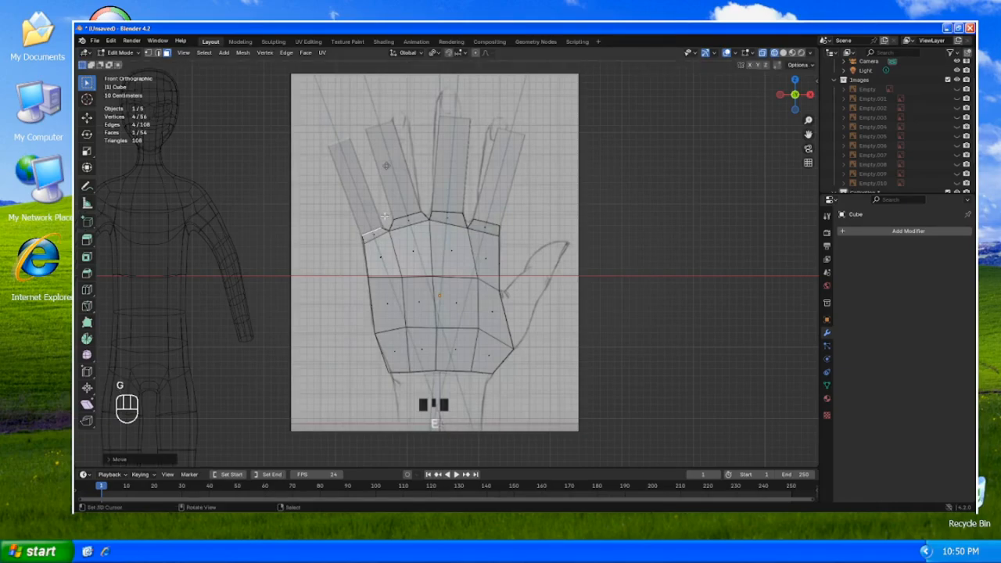
{"action": "key", "text": "s"}
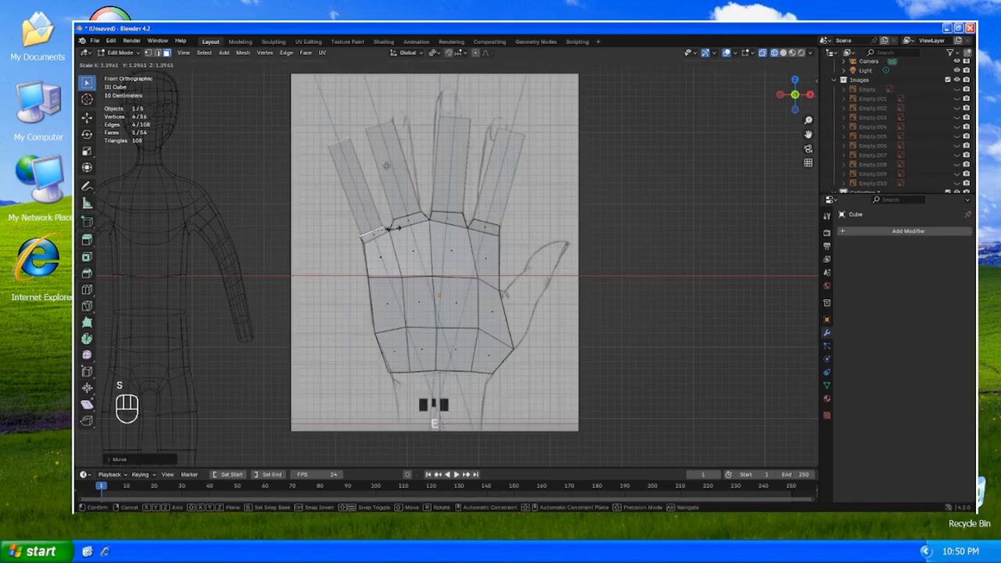
{"action": "left_click", "coordinate": [384, 228]}
- Extrude the four finger base faces along their normals to the fingertips of the reference
{"action": "left_click", "coordinate": [450, 211], "text": "shift"}
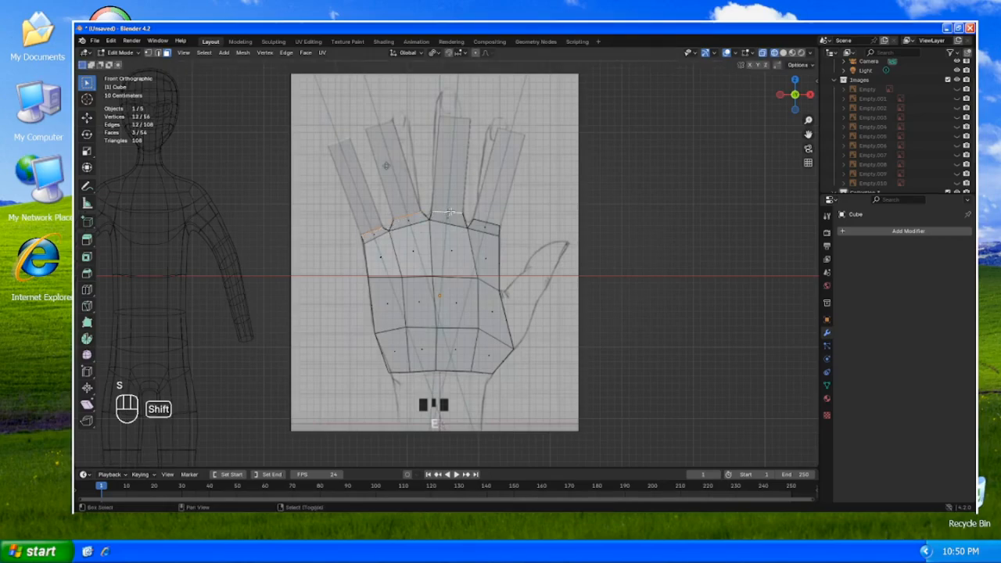
{"action": "left_click", "coordinate": [480, 221], "text": "shift"}
{"action": "key", "text": "e"}
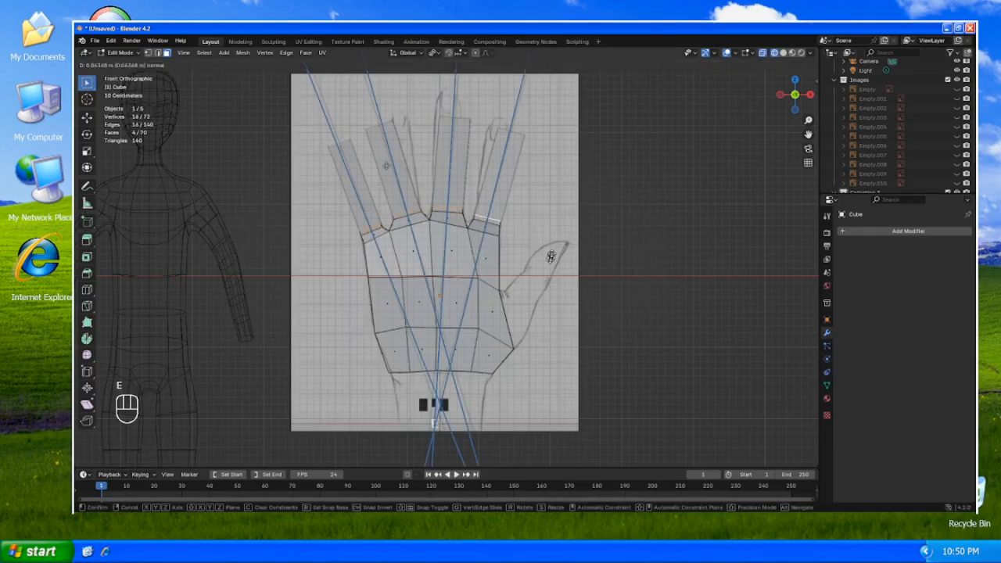
{"action": "left_click", "coordinate": [544, 165]}
- Reposition the end faces of the index and middle fingers to follow the finger outlines in the reference
{"action": "right_click", "coordinate": [521, 145]}
{"action": "key", "text": "g"}
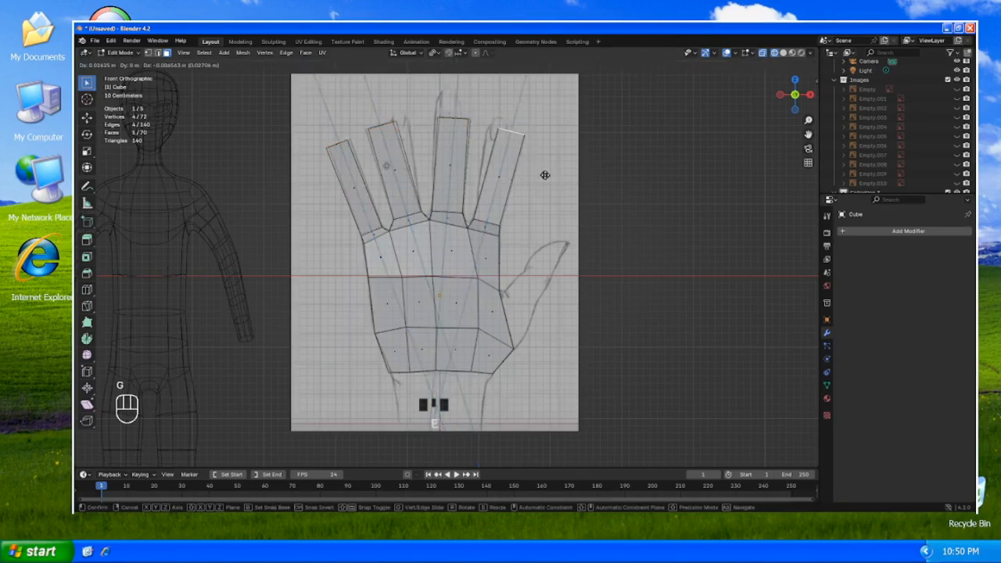
{"action": "left_click", "coordinate": [546, 176]}
{"action": "right_click", "coordinate": [461, 129]}
{"action": "key", "text": "g"}
{"action": "left_click", "coordinate": [462, 158]}
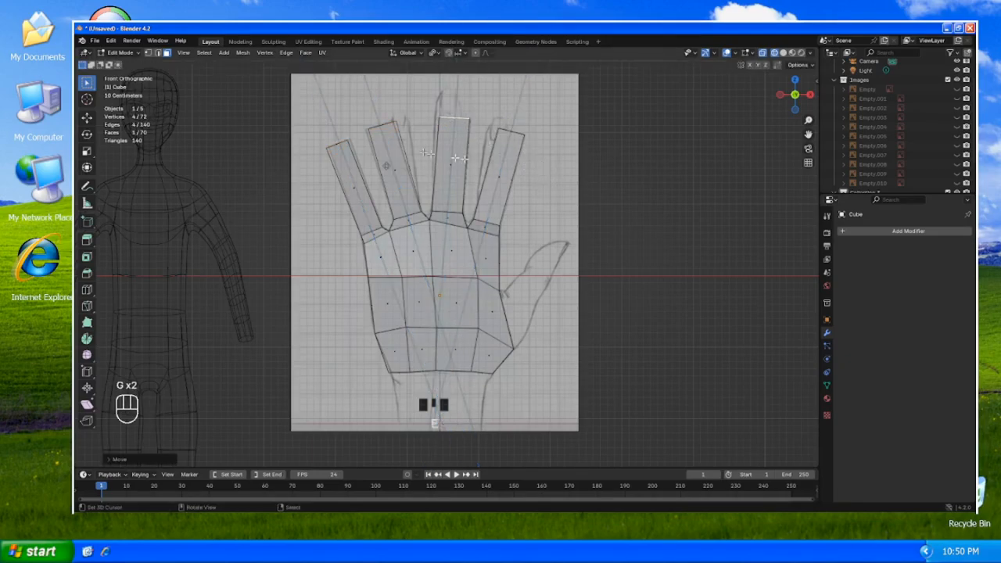
- Reposition the end faces of the ring and little fingers to follow the finger outlines in the reference
{"action": "right_click", "coordinate": [386, 137]}
{"action": "key", "text": "g"}
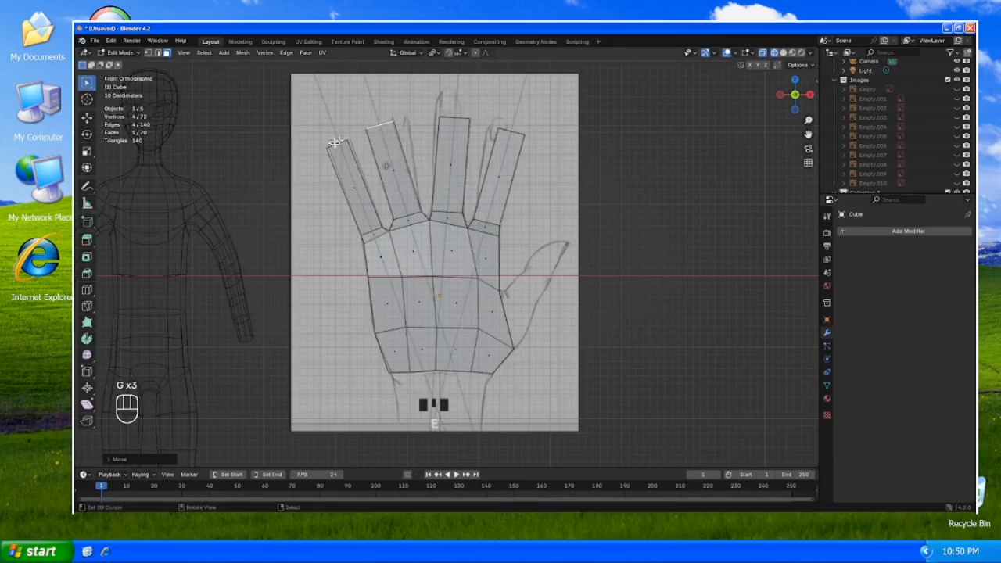
{"action": "right_click", "coordinate": [335, 142]}
{"action": "key", "text": "g"}
{"action": "left_click", "coordinate": [338, 144]}
- Taper all four fingers by scaling their end faces to about 0.65, and select the palm's thumb-side face
{"action": "right_click", "coordinate": [378, 122], "text": "shift"}
{"action": "right_click", "coordinate": [455, 122], "text": "shift"}
{"action": "right_click", "coordinate": [514, 135], "text": "shift"}
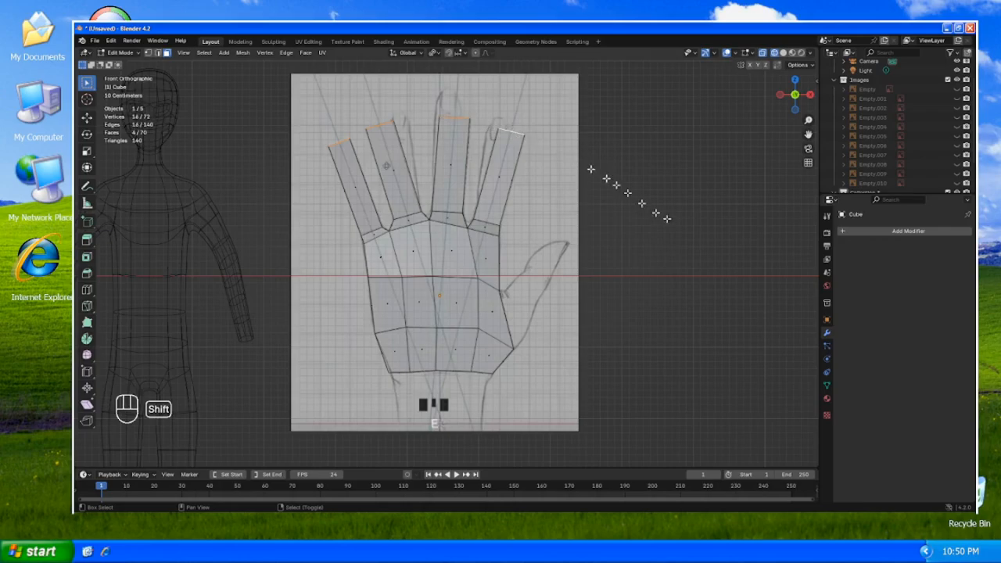
{"action": "key", "text": "s"}
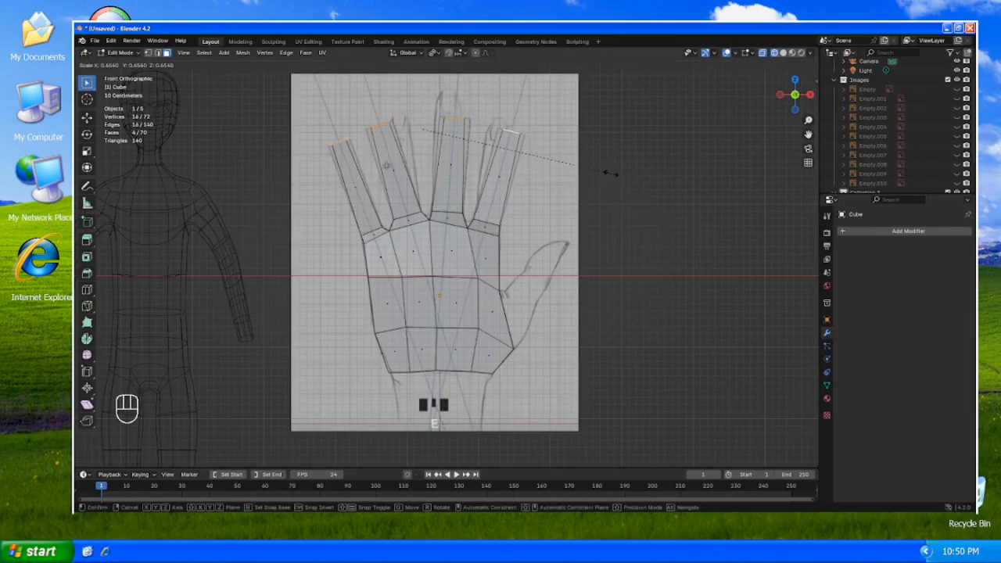
{"action": "left_click", "coordinate": [607, 173]}
{"action": "right_click", "coordinate": [510, 320]}
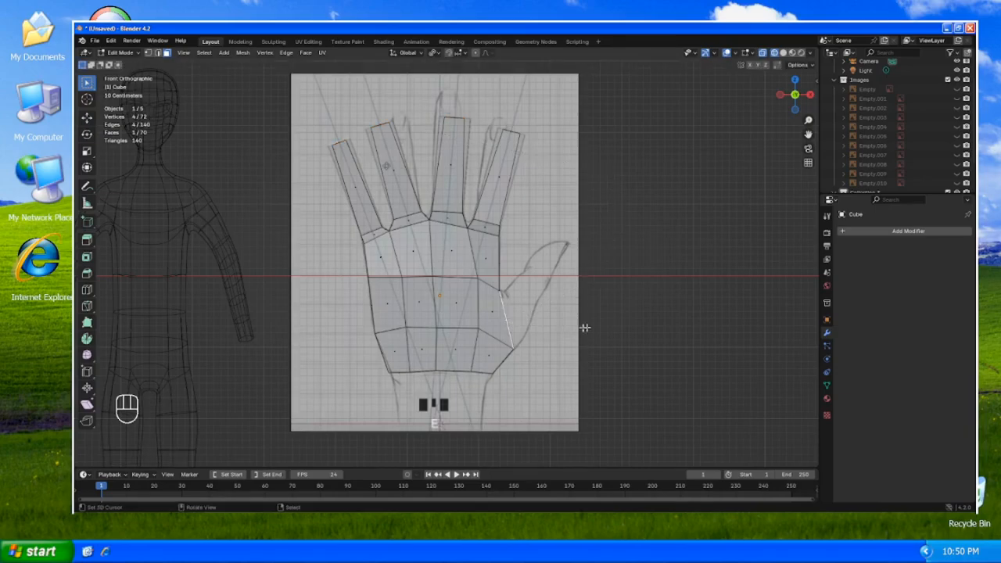
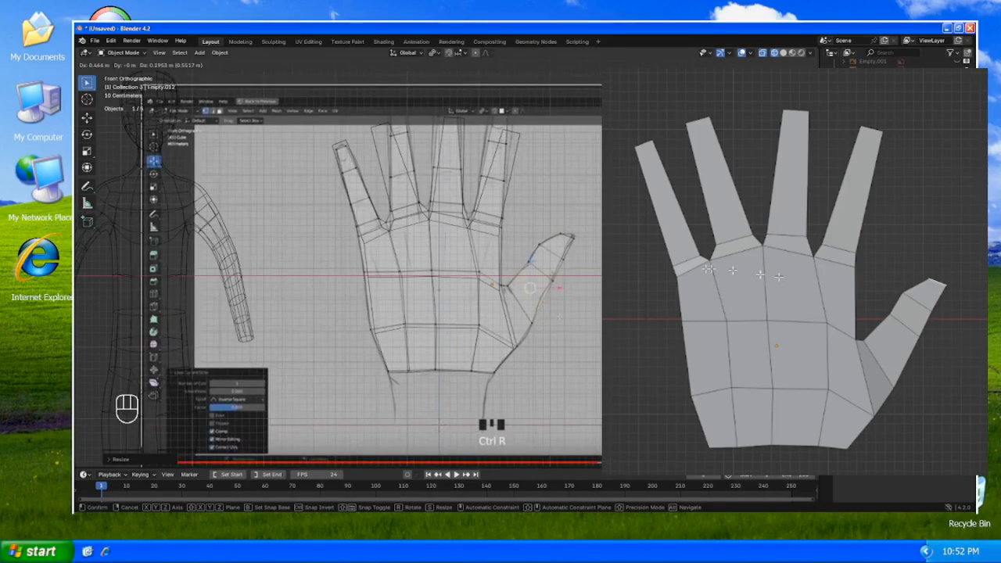
- Place the wireframe hand reference image over the hand mesh, scaling it to about 0.97 and shifting it into line
{"action": "key", "text": "Return"}
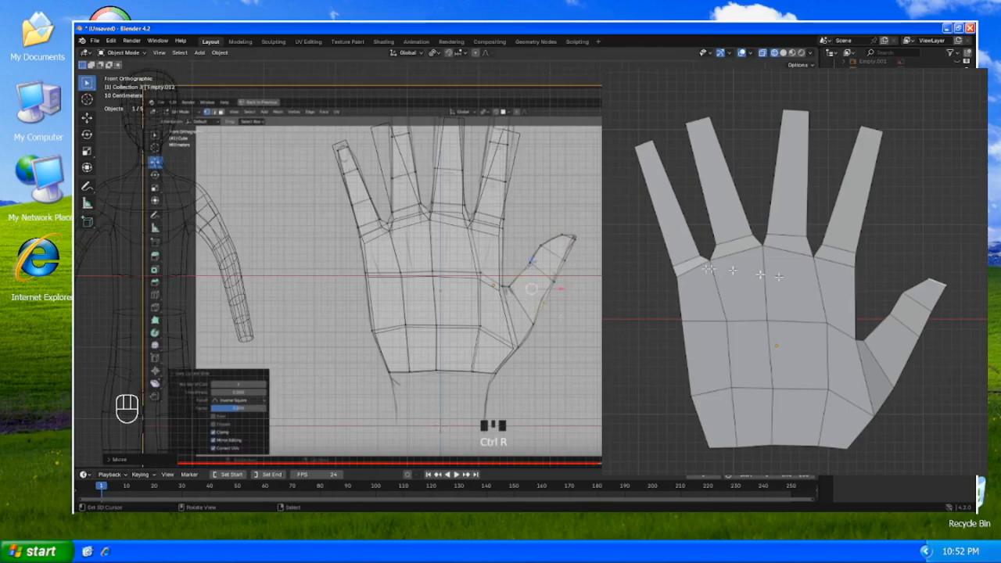
{"action": "key", "text": "s"}
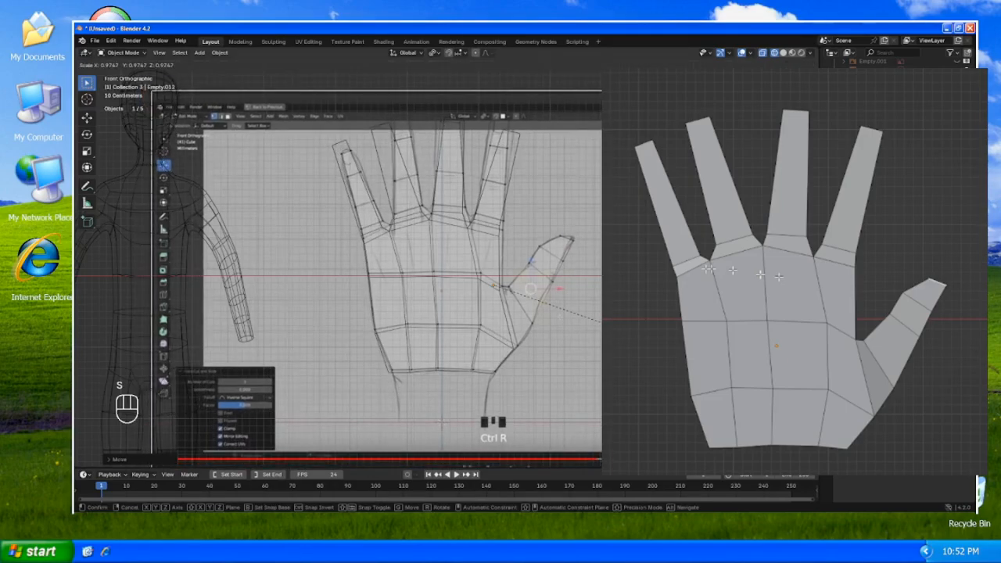
{"action": "key", "text": "Return"}
{"action": "key", "text": "g"}
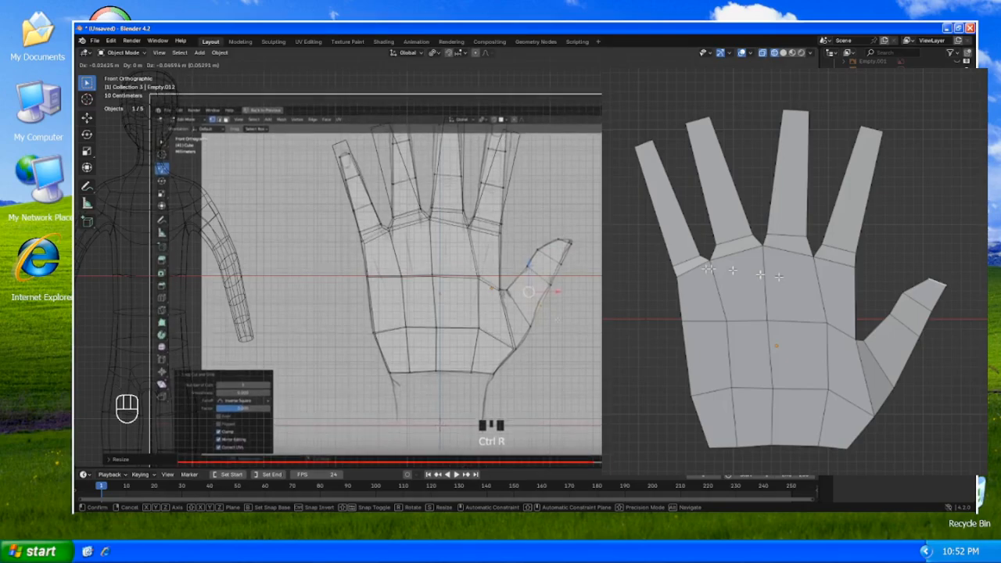
{"action": "key", "text": "Return"}
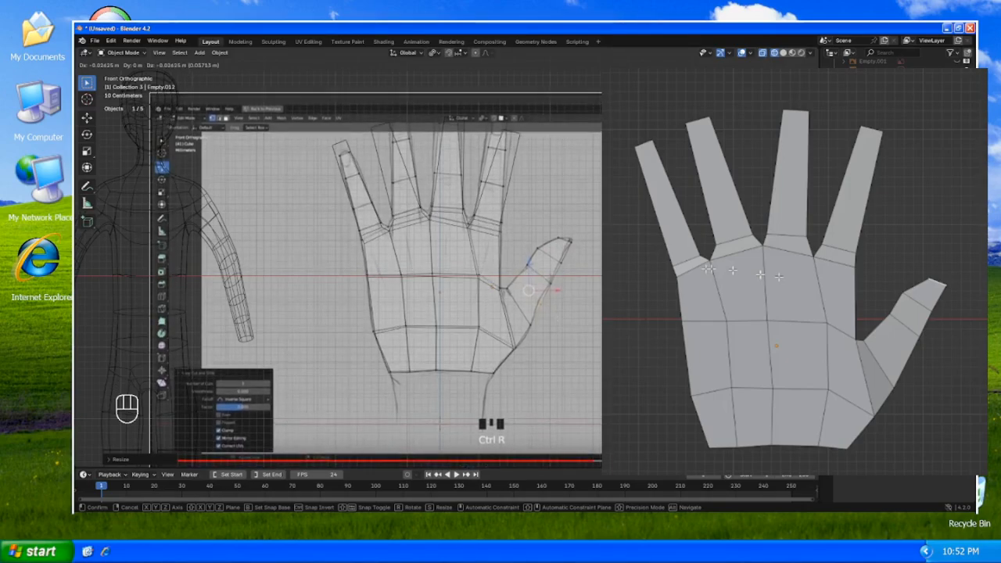
- Scale the hand reference image to about 0.96 and move it back over the palm mesh
{"action": "key", "text": "s"}
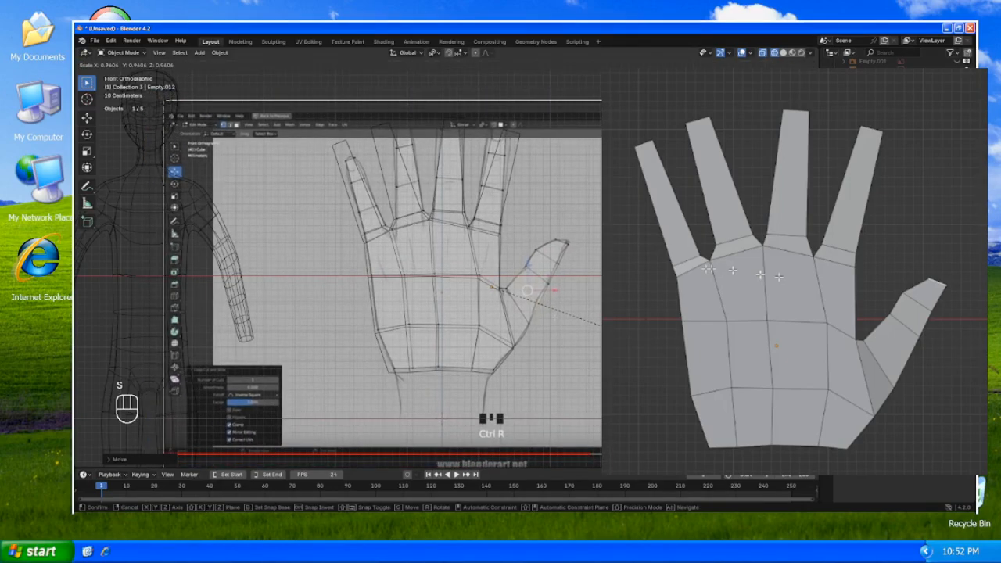
{"action": "key", "text": "Return"}
{"action": "key", "text": "g"}
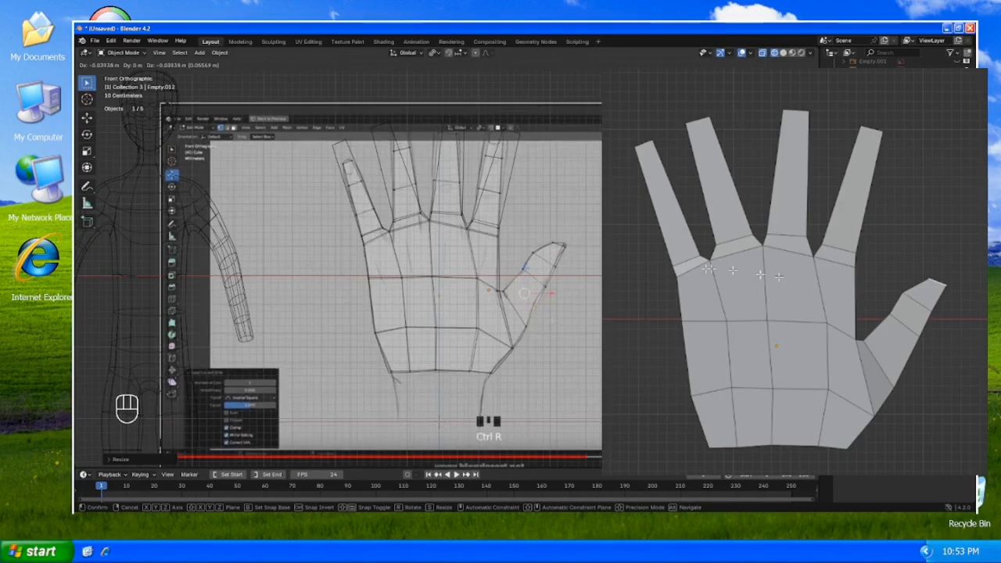
{"action": "key", "text": "Return"}
- Enlarge the hand reference image in two passes, shifting it over the hand mesh after each one
{"action": "key", "text": "s"}
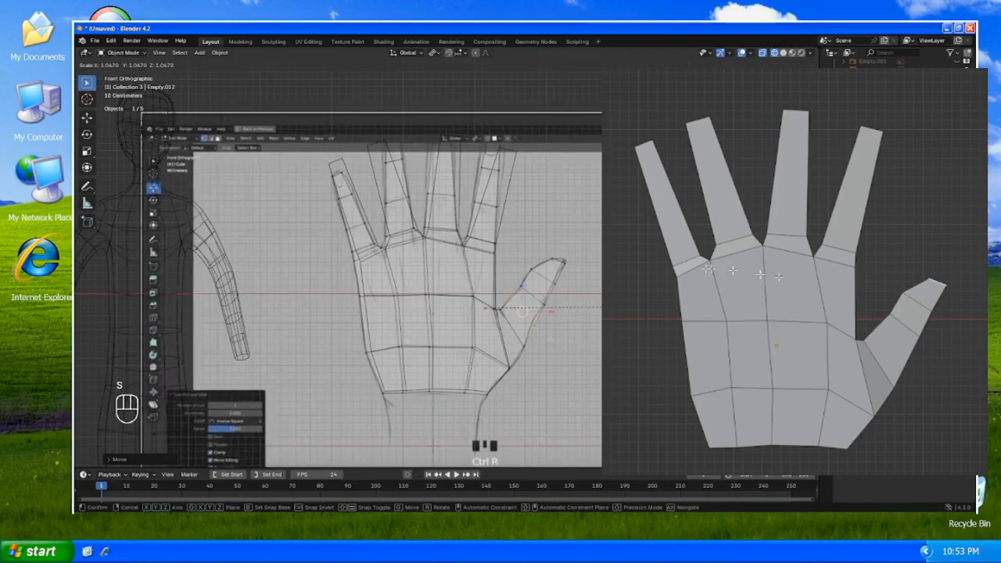
{"action": "key", "text": "Return"}
{"action": "key", "text": "g"}
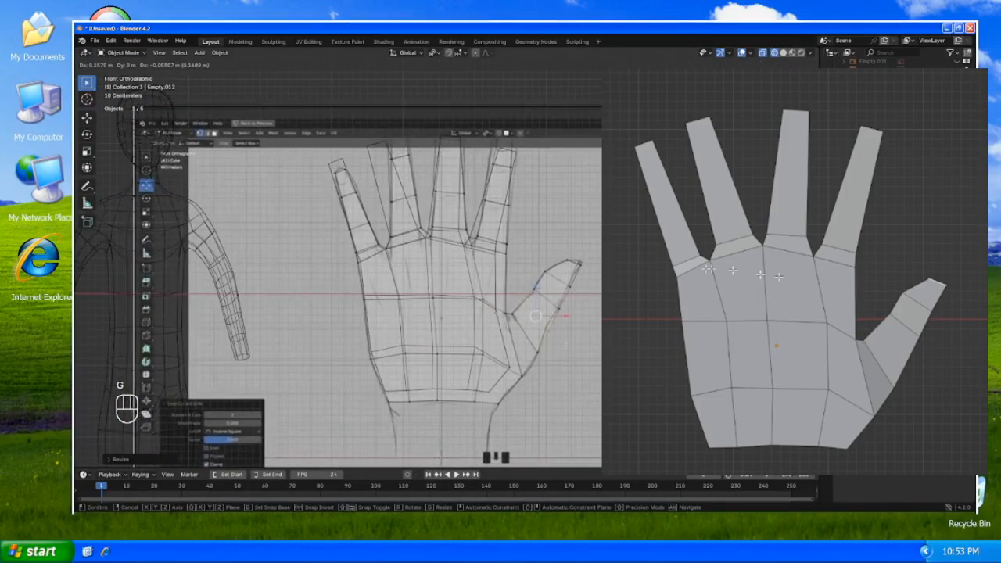
{"action": "key", "text": "Return"}
{"action": "key", "text": "s"}
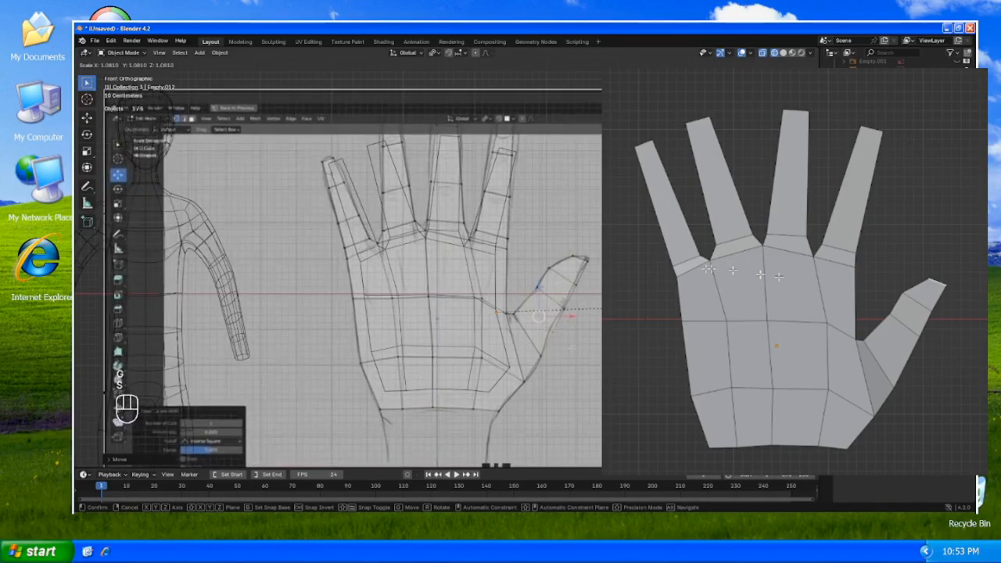
{"action": "key", "text": "Return"}
{"action": "key", "text": "g"}
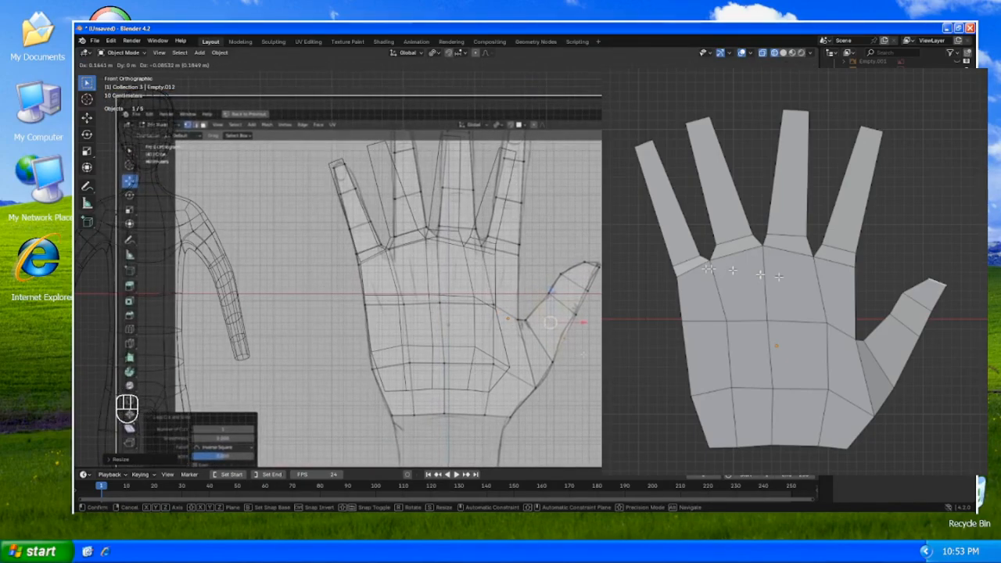
{"action": "key", "text": "Return"}
- Shrink the hand reference image and fine-tune its size and position so its palm lines match the mesh
{"action": "key", "text": "s"}
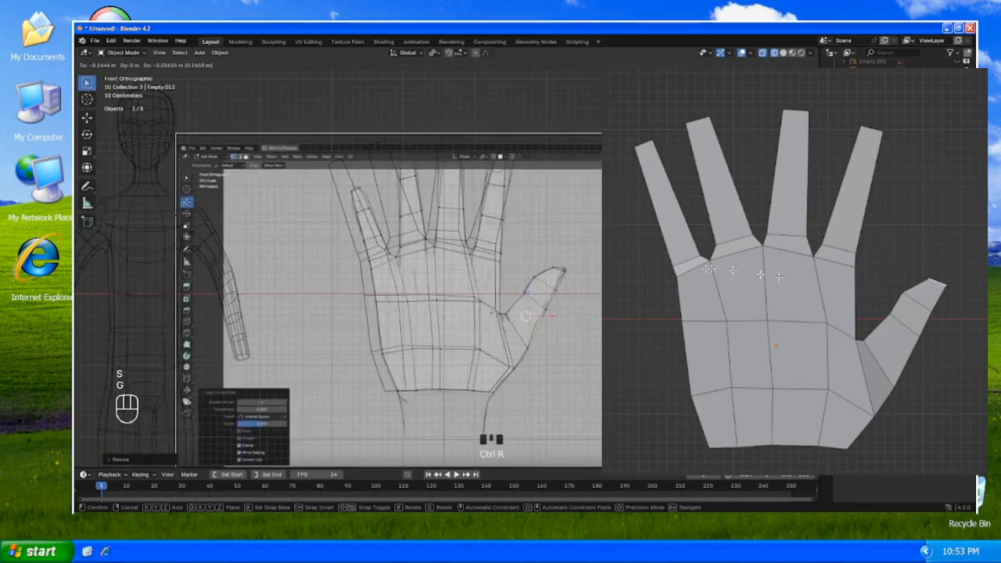
{"action": "key", "text": "Return"}
{"action": "key", "text": "g"}
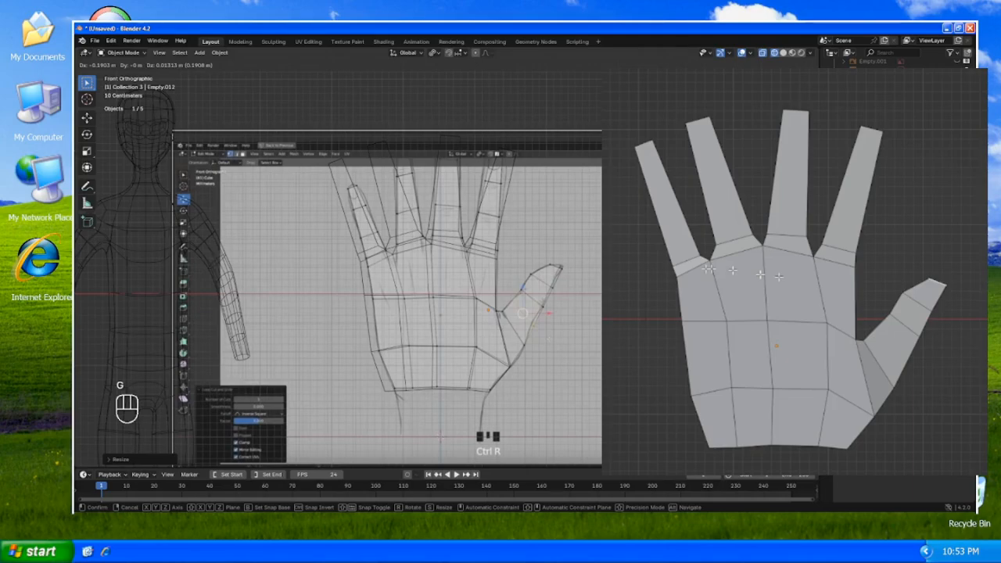
{"action": "key", "text": "Return"}
{"action": "key", "text": "s"}
{"action": "key", "text": "Return"}
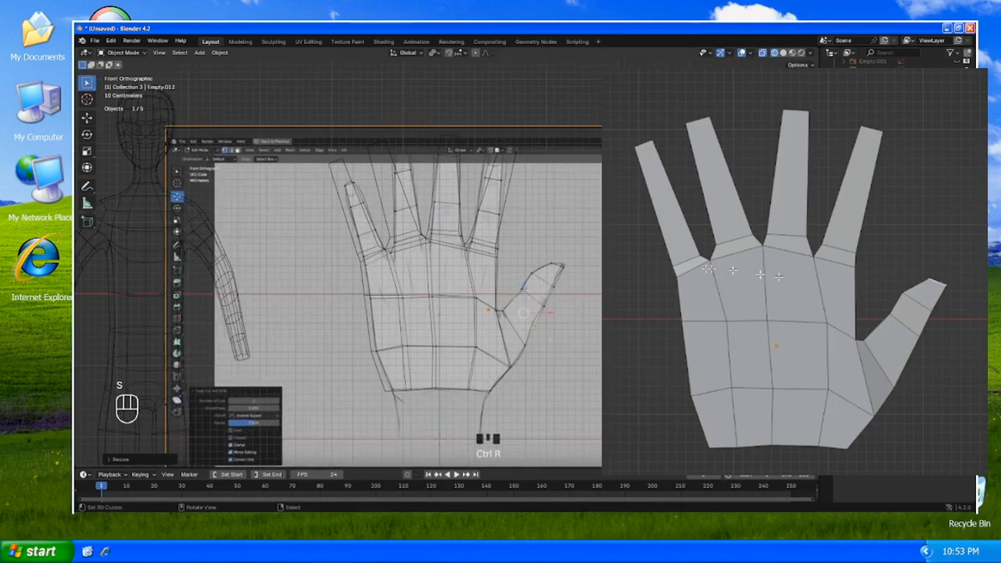
{"action": "key", "text": "g"}
{"action": "key", "text": "Return"}
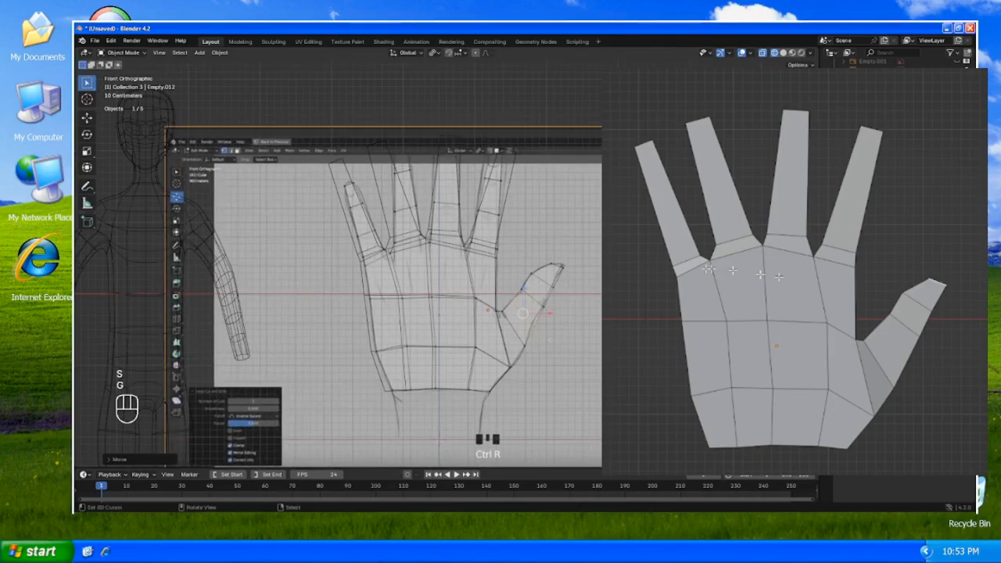
- Extrude the hand mesh's thumb-side face in Edit Mode and rotate the new face toward the thumb
{"action": "left_click", "coordinate": [480, 347]}
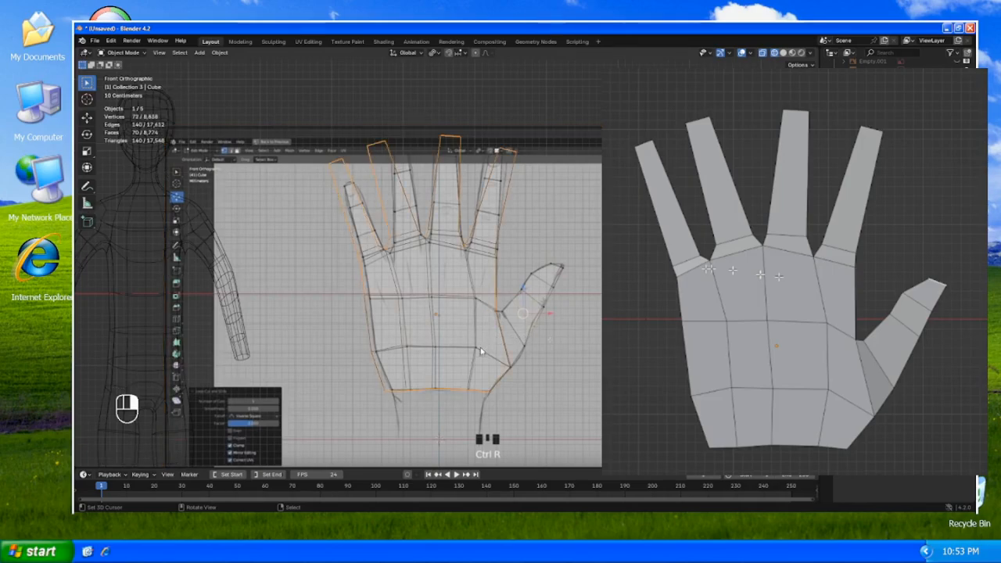
{"action": "key", "text": "Tab"}
{"action": "scroll", "coordinate": [542, 341], "scroll_direction": "up", "scroll_amount": 4}
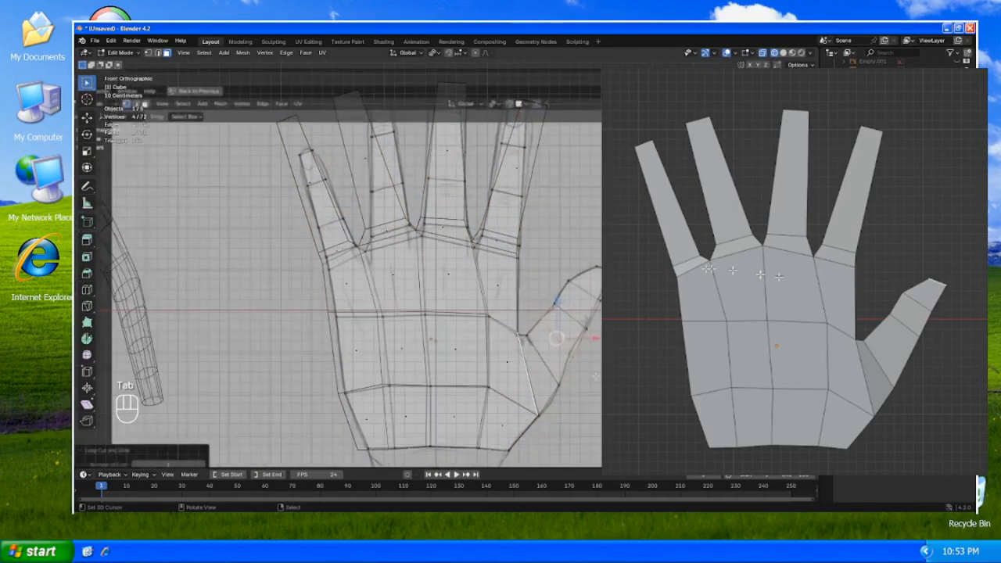
{"action": "scroll", "coordinate": [578, 354], "scroll_direction": "down", "scroll_amount": 2}
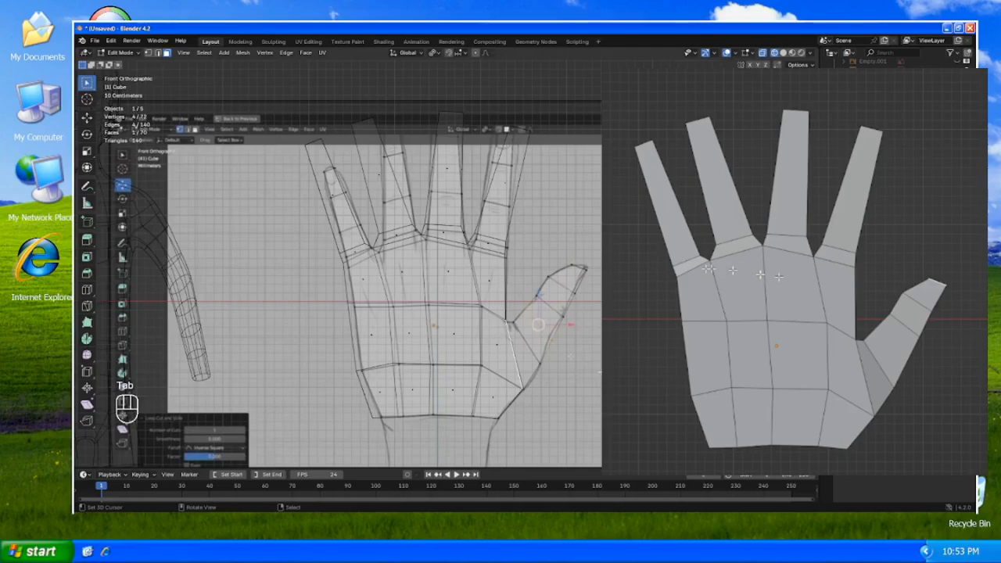
{"action": "key", "text": "e"}
{"action": "left_click", "coordinate": [569, 356]}
{"action": "key", "text": "r"}
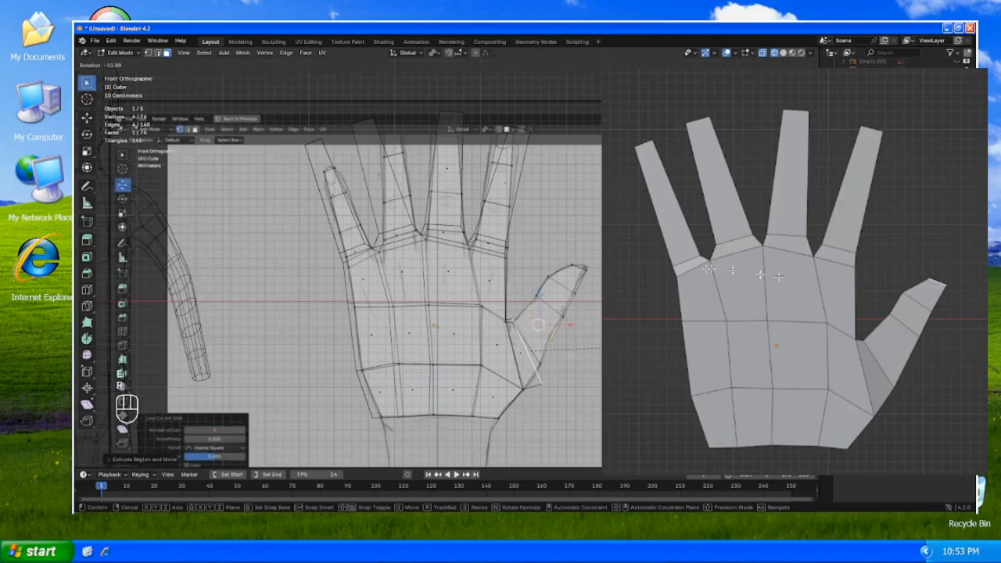
{"action": "left_click", "coordinate": [580, 344]}
- Scale down the extruded thumb face and move it to span the thumb's base in the reference
{"action": "key", "text": "g"}
{"action": "key", "text": "s"}
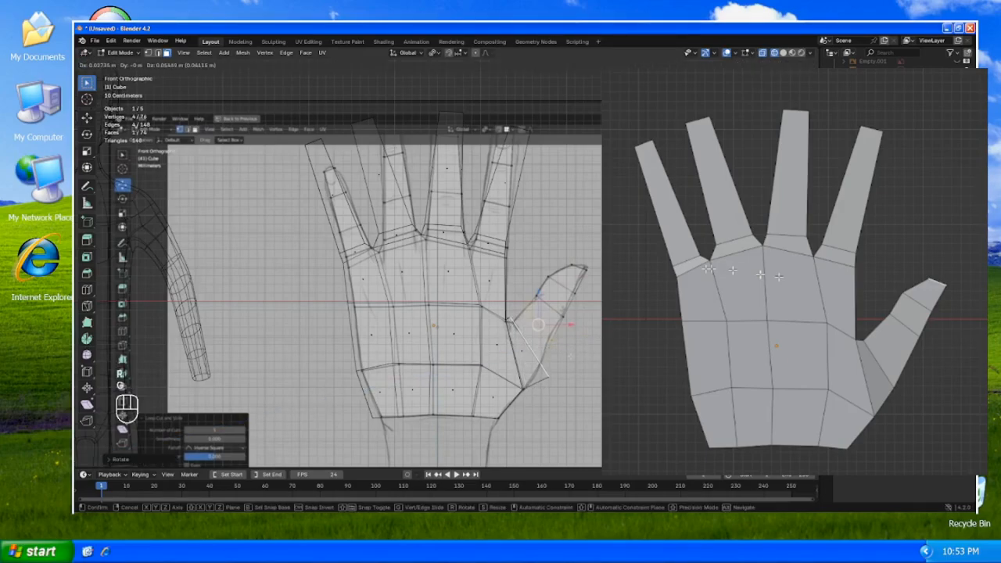
{"action": "key", "text": "Return"}
{"action": "key", "text": "g"}
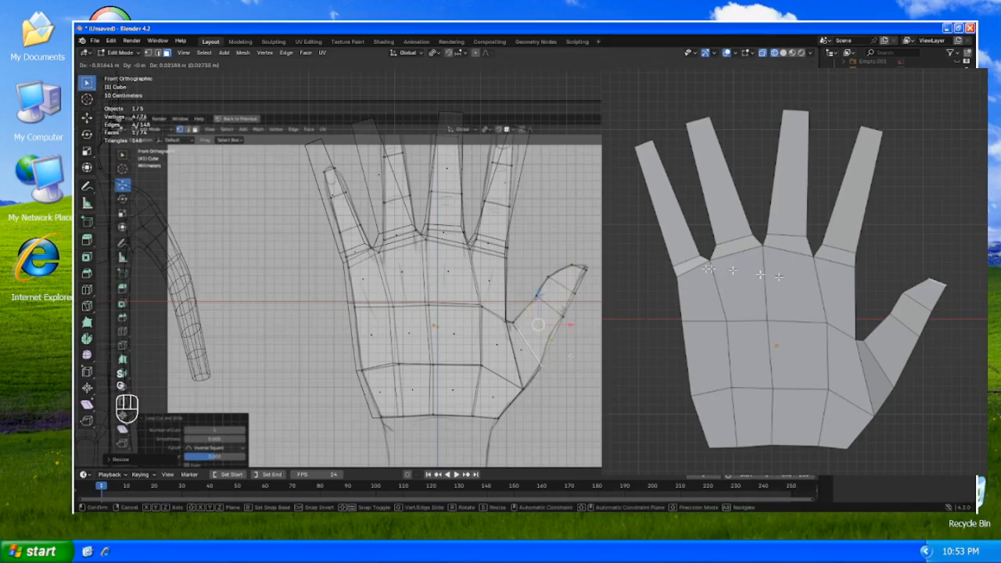
{"action": "left_click", "coordinate": [569, 356]}
- Extrude the thumb up to its middle joint, then rotate, scale and move the face to fit the outline
{"action": "key", "text": "e"}
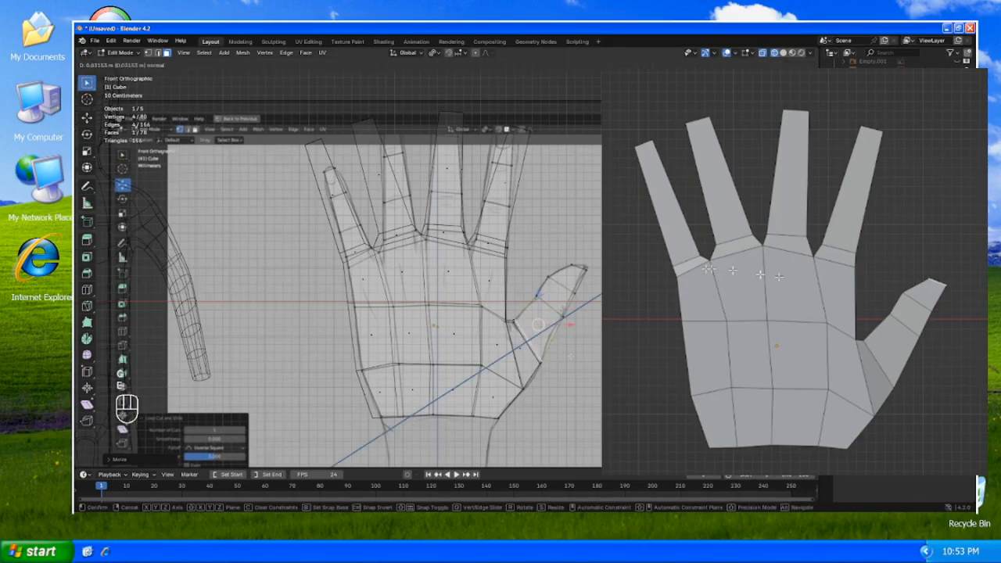
{"action": "left_click", "coordinate": [570, 356]}
{"action": "key", "text": "r"}
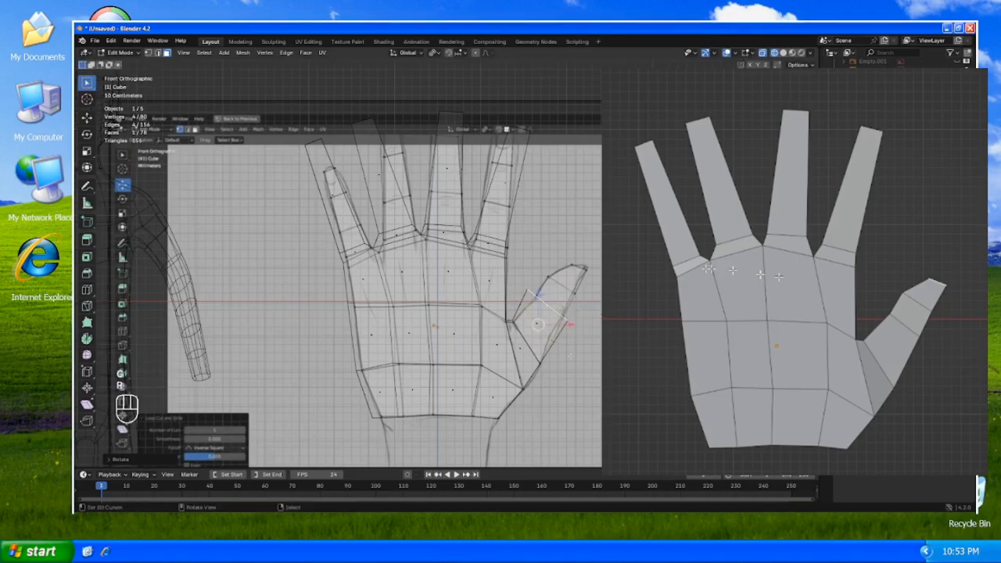
{"action": "key", "text": "Return"}
{"action": "key", "text": "g"}
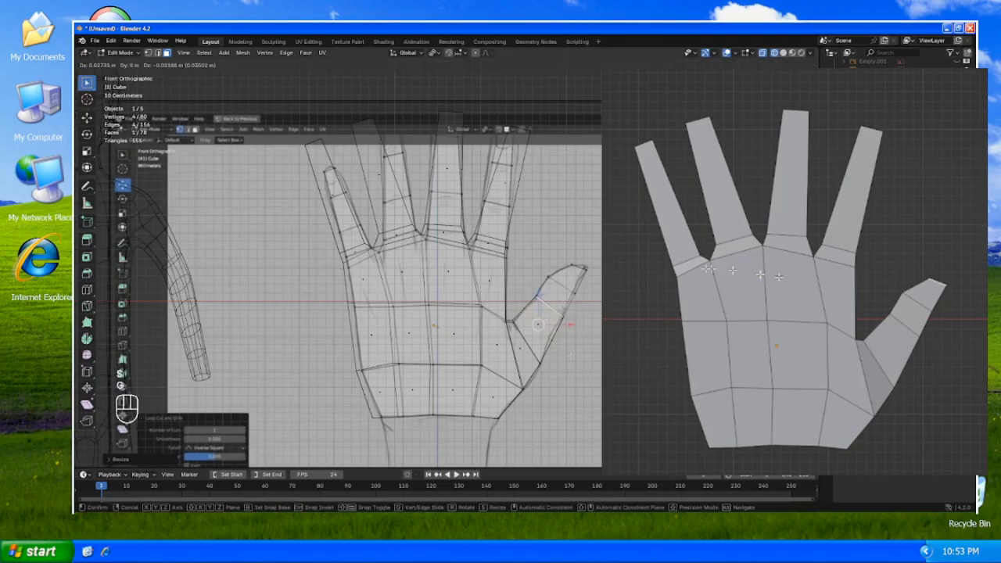
{"action": "left_click", "coordinate": [569, 356]}
- Extrude the thumb toward its tip, then rotate and scale the new face to fit the reference outline
{"action": "key", "text": "e"}
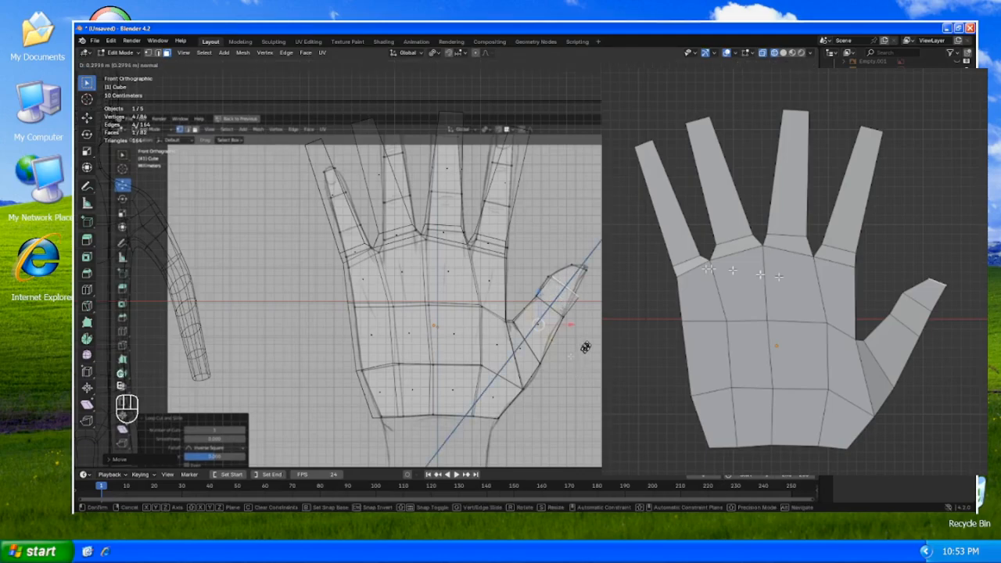
{"action": "left_click", "coordinate": [584, 344]}
{"action": "key", "text": "r"}
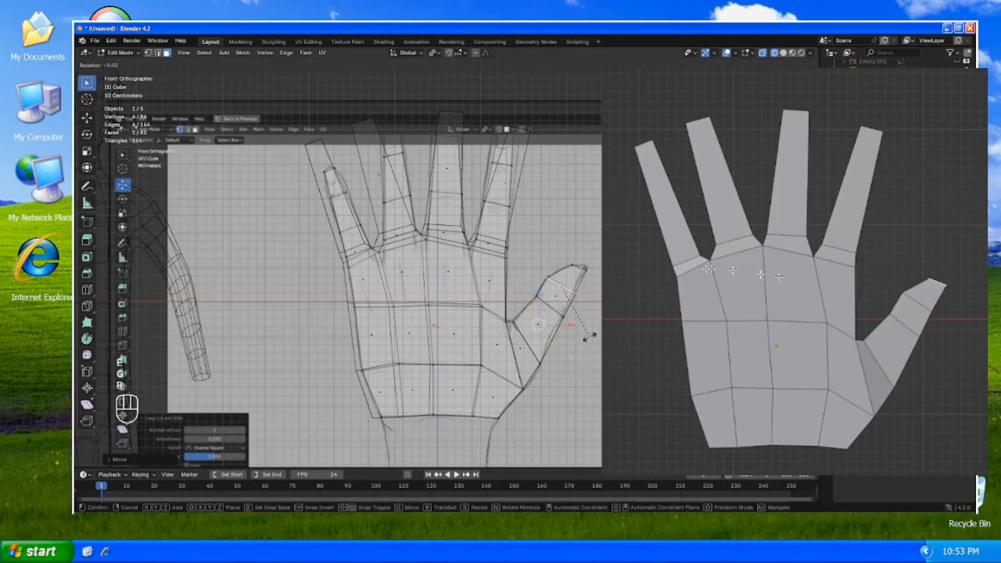
{"action": "key", "text": "s"}
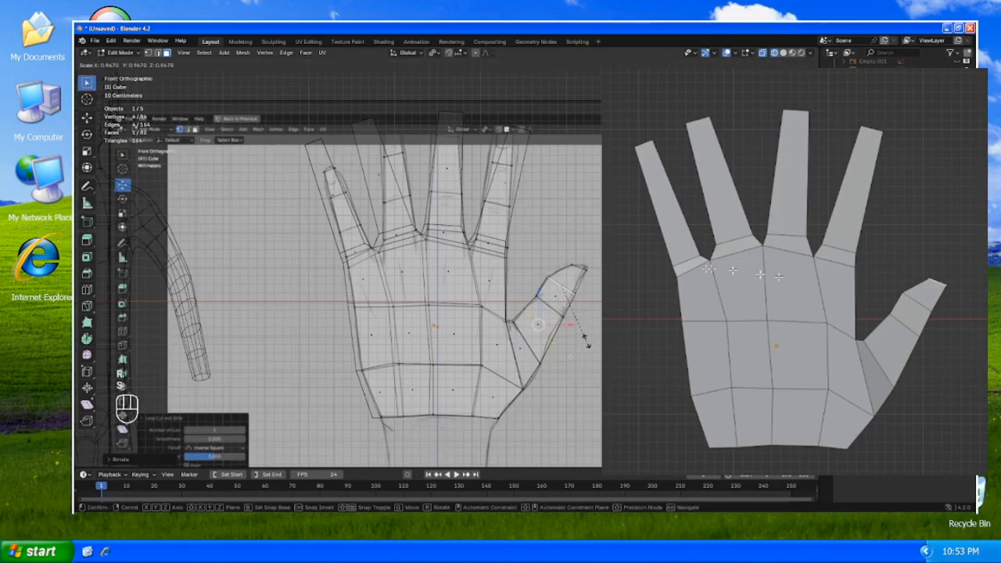
{"action": "left_click", "coordinate": [583, 338]}
- Extrude the last thumb segment to the tip, then move, rotate and shrink its end face to match the reference
{"action": "key", "text": "e"}
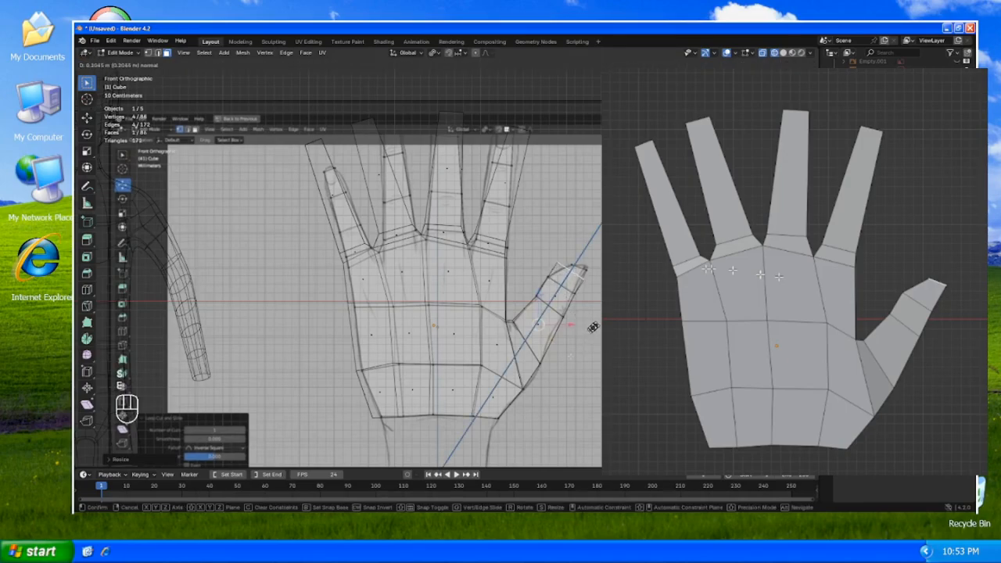
{"action": "left_click", "coordinate": [597, 323]}
{"action": "key", "text": "g"}
{"action": "left_click", "coordinate": [603, 327]}
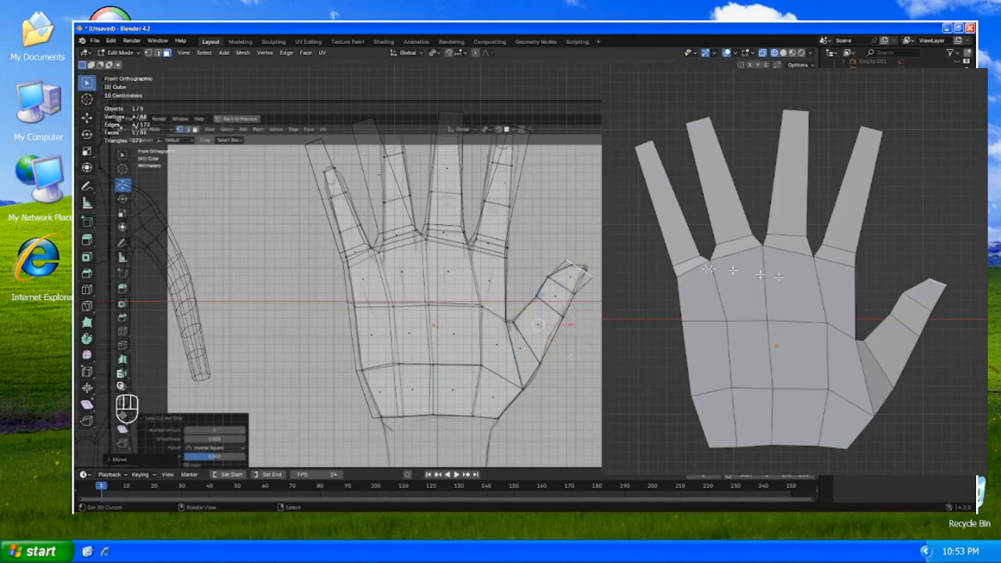
{"action": "key", "text": "r"}
{"action": "left_click", "coordinate": [596, 291]}
{"action": "key", "text": "s"}
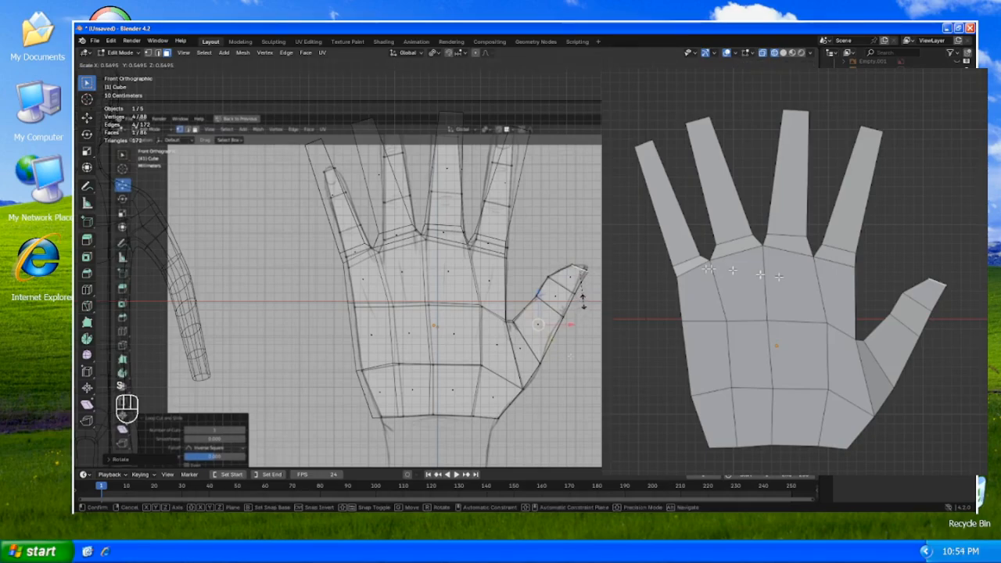
{"action": "left_click", "coordinate": [586, 320]}
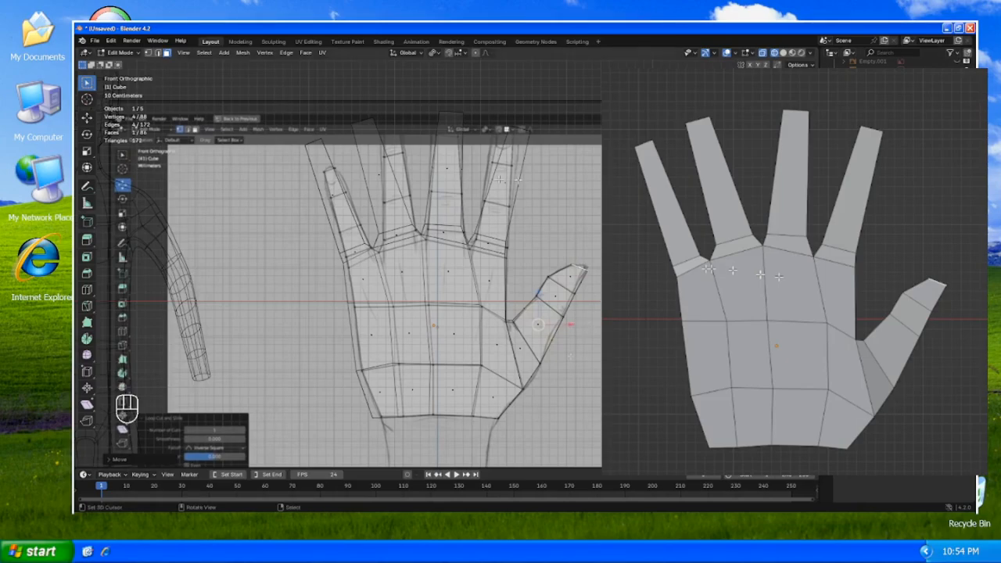
- Leave Edit Mode, move the hand reference image Empty.012 into the collection with the other reference images and hide it
{"action": "key", "text": "Tab"}
{"action": "right_click", "coordinate": [856, 191]}
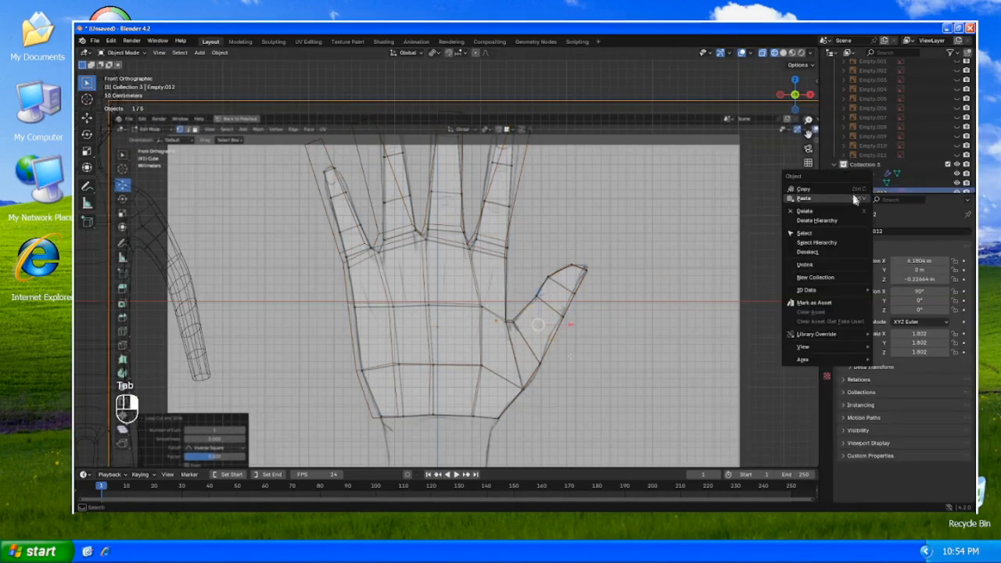
{"action": "left_click_drag", "start_coordinate": [880, 188], "coordinate": [889, 152]}
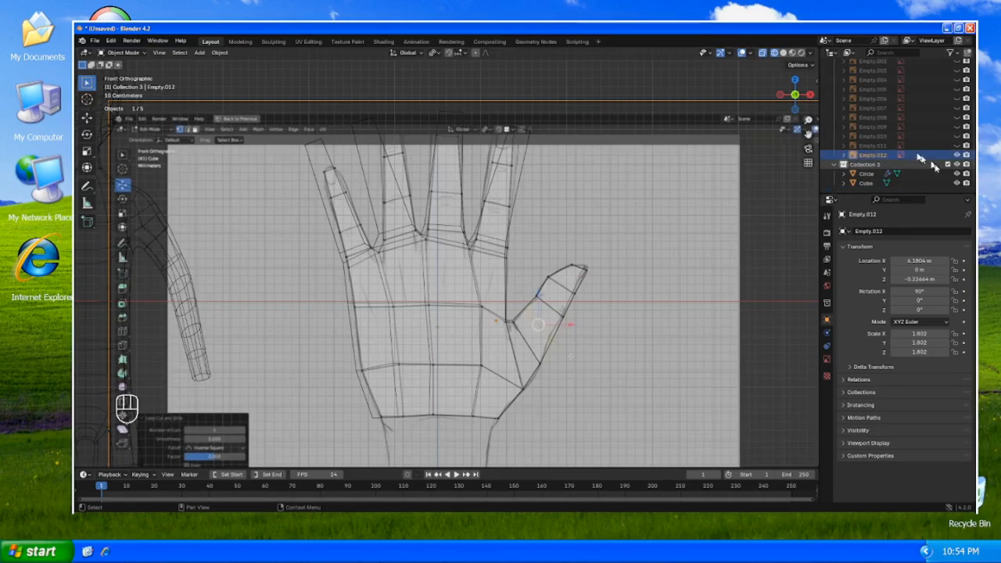
{"action": "key", "text": "h"}
- Switch the viewport to solid shading and open the hand mesh in Edit Mode
{"action": "key", "text": "shift+z"}
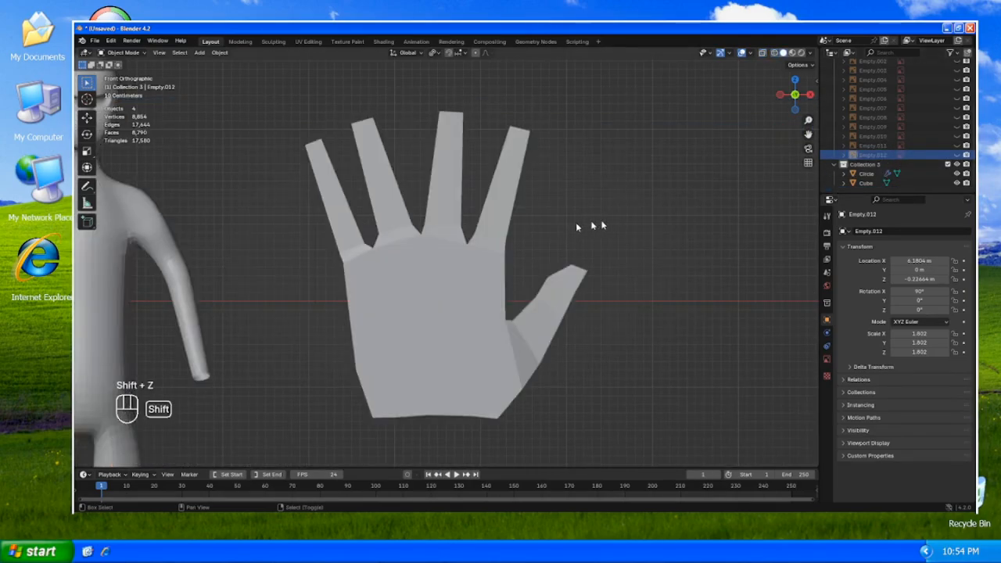
{"action": "left_click", "coordinate": [438, 262]}
{"action": "key", "text": "Tab"}
{"action": "left_click", "coordinate": [371, 261]}
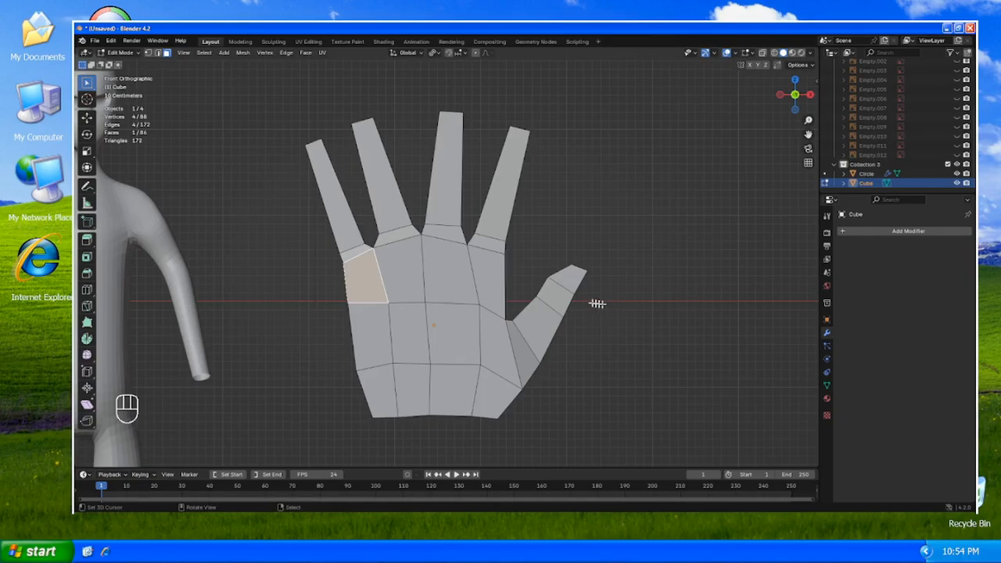
{"action": "key", "text": "2"}
{"action": "left_click", "coordinate": [373, 303]}
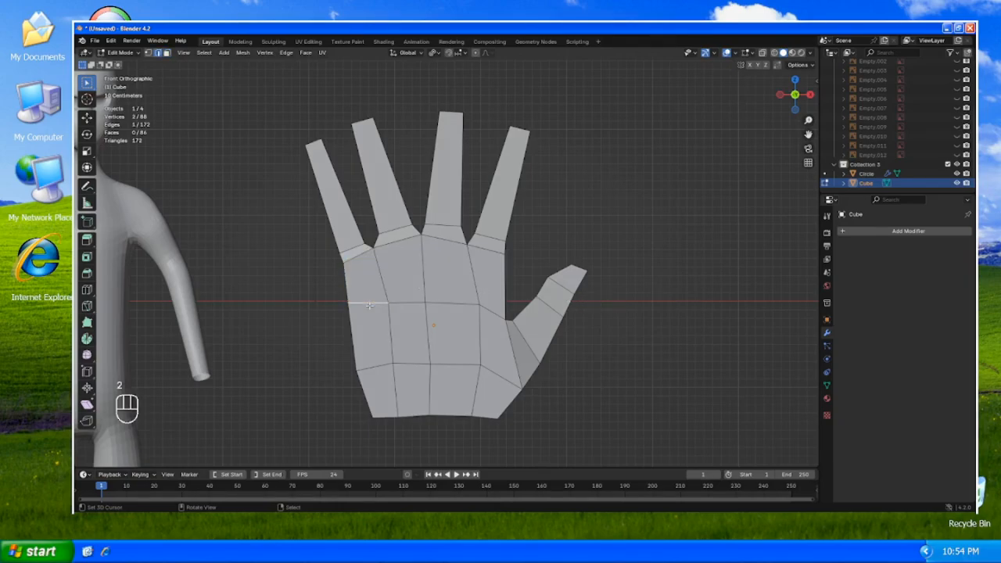
{"action": "left_click", "coordinate": [428, 321], "text": "shift"}
{"action": "key", "text": "ctrl+z"}
{"action": "left_click", "coordinate": [407, 302], "text": "shift"}
{"action": "left_click", "coordinate": [454, 304], "text": "shift"}
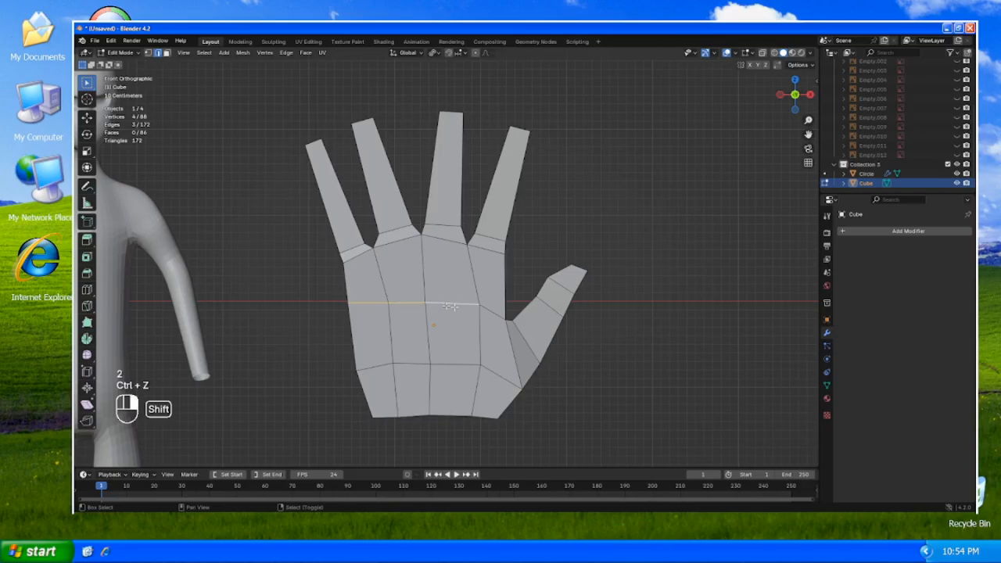
{"action": "left_click", "coordinate": [493, 311], "text": "shift"}
{"action": "key", "text": "3"}
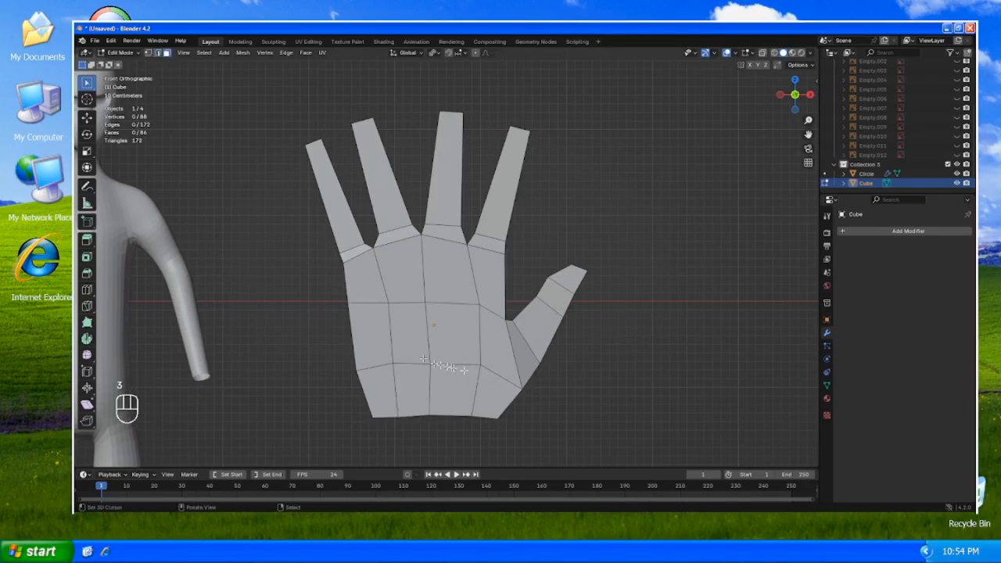
- Select the eight front faces of the palm's middle and wrist rows and move them outward along Y to thicken the palm
{"action": "left_click", "coordinate": [372, 336]}
{"action": "left_click", "coordinate": [456, 332], "text": "shift"}
{"action": "left_click", "coordinate": [414, 329], "text": "shift"}
{"action": "left_click", "coordinate": [493, 338], "text": "shift"}
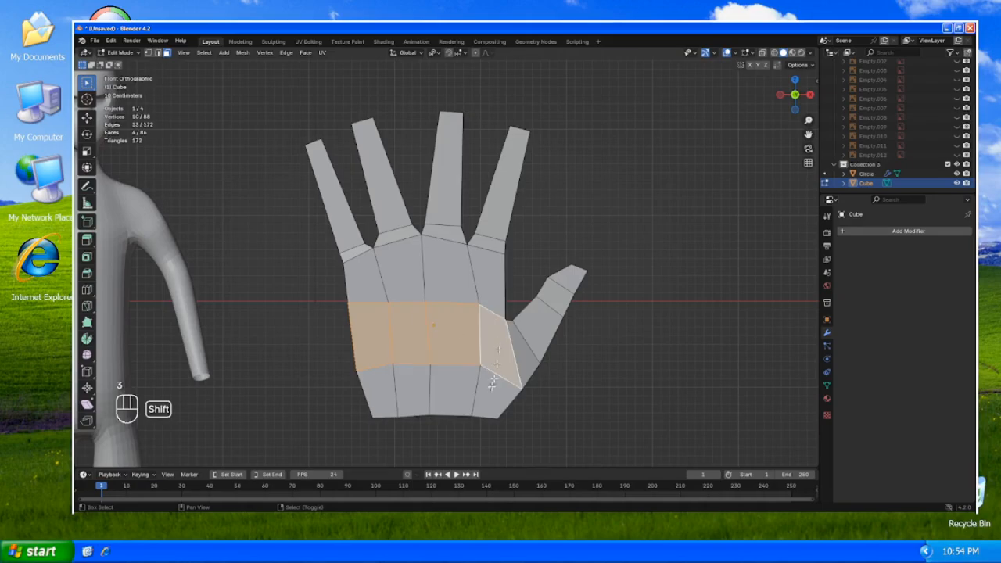
{"action": "left_click", "coordinate": [497, 391], "text": "shift"}
{"action": "left_click", "coordinate": [453, 391], "text": "shift"}
{"action": "left_click", "coordinate": [412, 391], "text": "shift"}
{"action": "left_click", "coordinate": [387, 380], "text": "shift"}
{"action": "key", "text": "KP_3"}
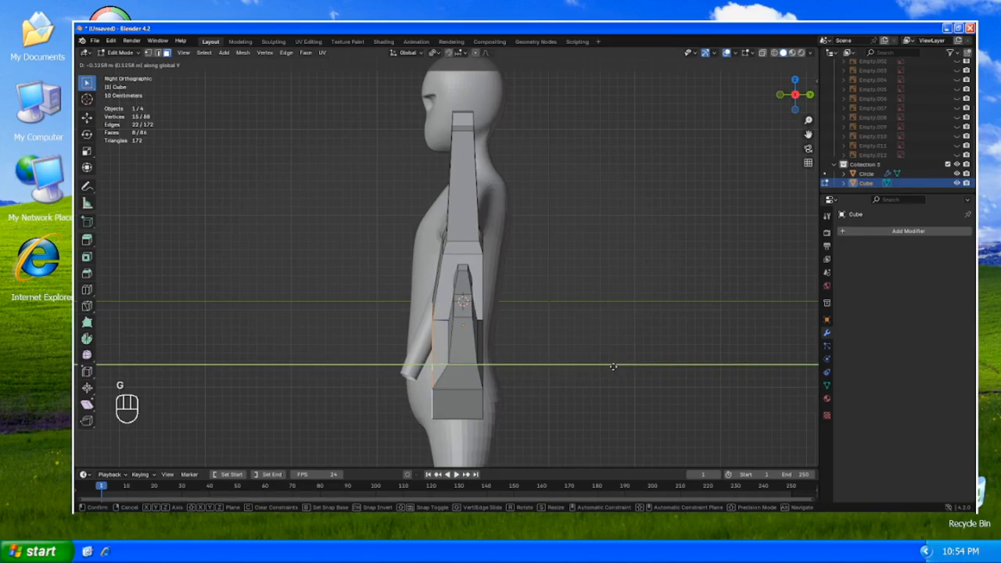
{"action": "left_click", "coordinate": [613, 366]}
- Select the two front edges on the thumb side of the palm and move them back along Y
{"action": "middle_click_drag", "start_coordinate": [608, 364], "coordinate": [470, 347]}
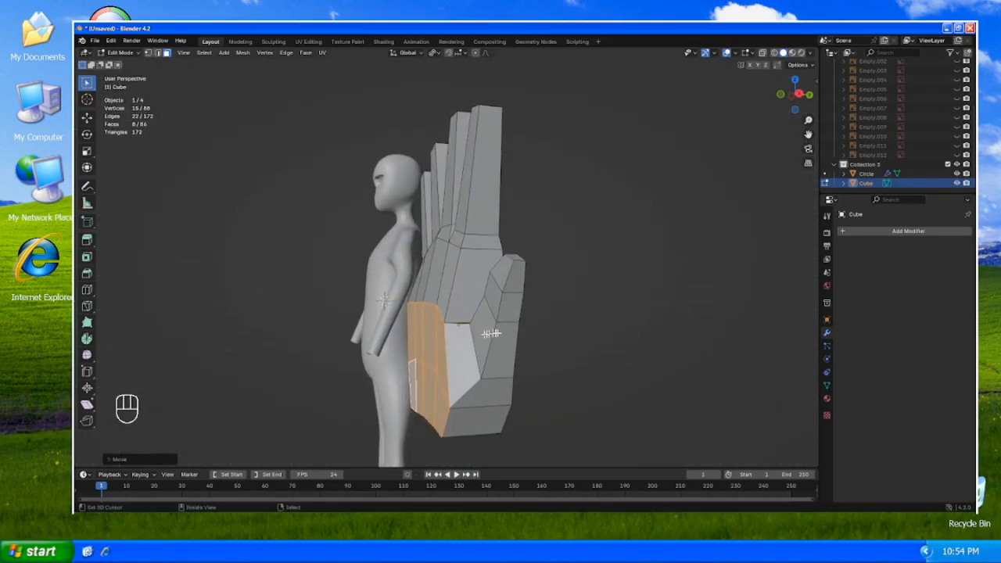
{"action": "left_click", "coordinate": [450, 345]}
{"action": "left_click", "coordinate": [441, 425], "text": "shift"}
{"action": "key", "text": "KP_3"}
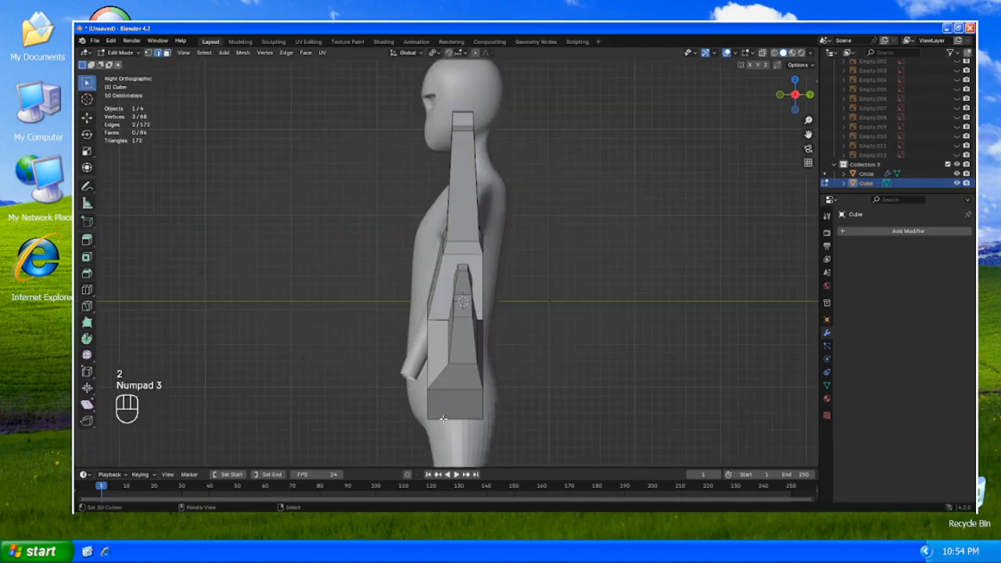
{"action": "key", "text": "g"}
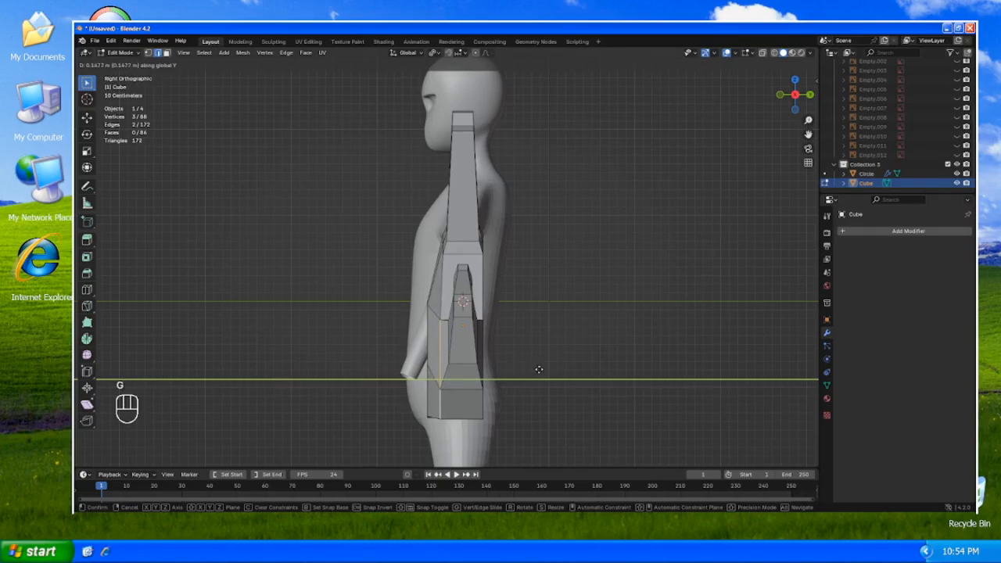
{"action": "left_click", "coordinate": [537, 370]}
- Select the two front edges near the palm's little-finger side and move them slightly back along Y
{"action": "middle_click_drag", "start_coordinate": [508, 371], "coordinate": [588, 351]}
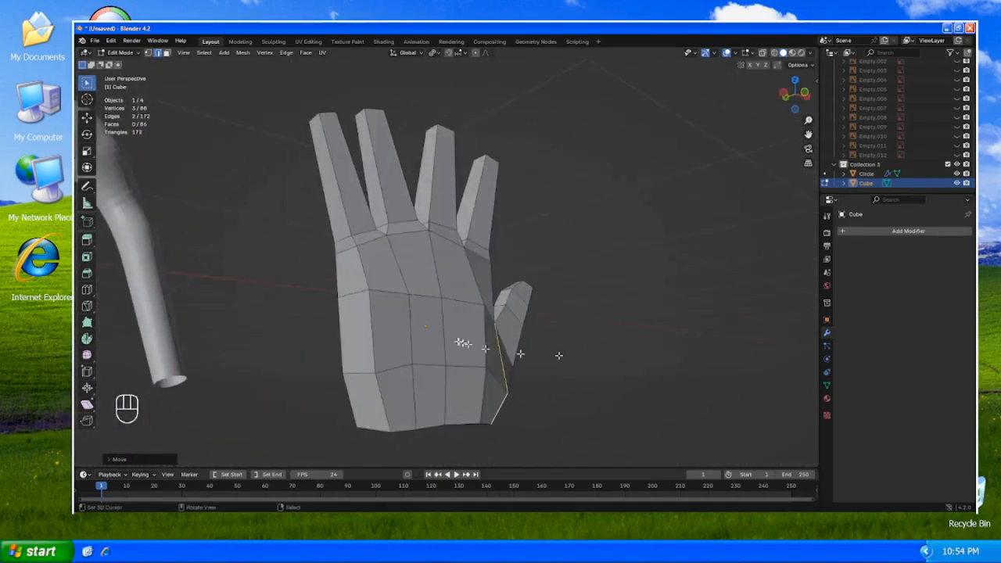
{"action": "left_click", "coordinate": [374, 324]}
{"action": "left_click", "coordinate": [379, 385], "text": "shift"}
{"action": "key", "text": "g"}
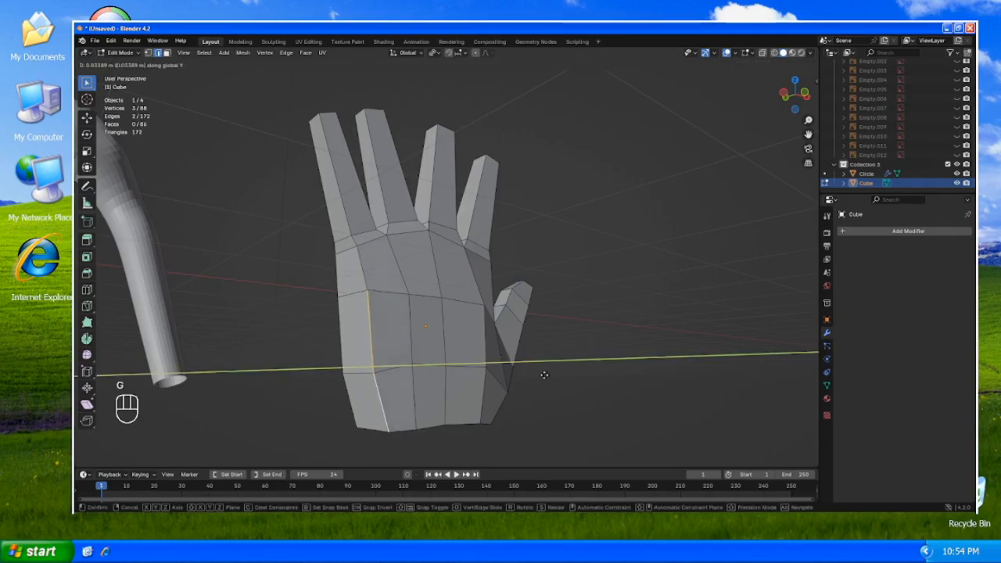
{"action": "left_click", "coordinate": [537, 376]}
- Return to Object Mode and move the hand over the end of the body's forearm, using the top and front views
{"action": "middle_click_drag", "start_coordinate": [537, 375], "coordinate": [498, 394]}
{"action": "scroll", "coordinate": [497, 395], "scroll_direction": "down", "scroll_amount": 4}
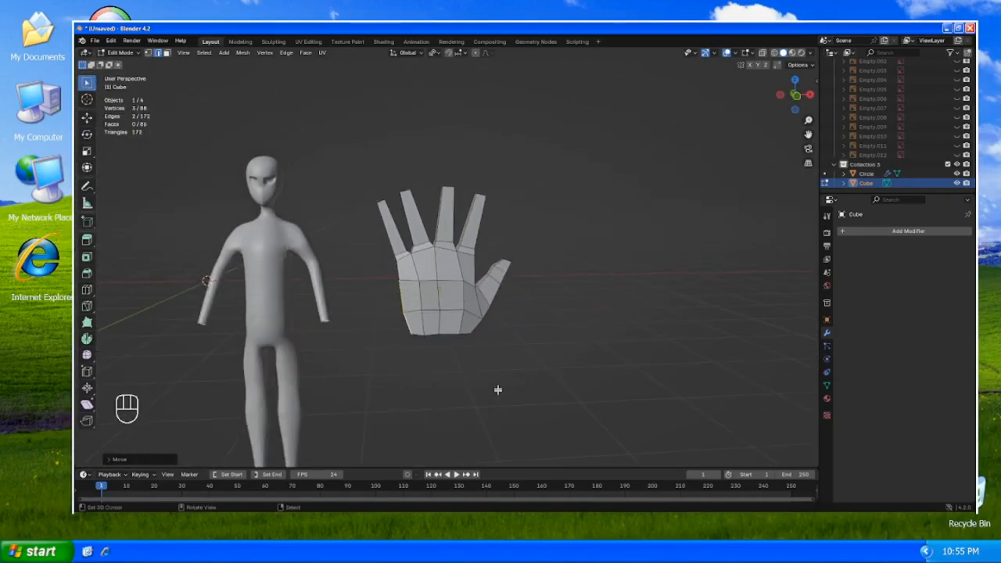
{"action": "key", "text": "Tab"}
{"action": "key", "text": "KP_3"}
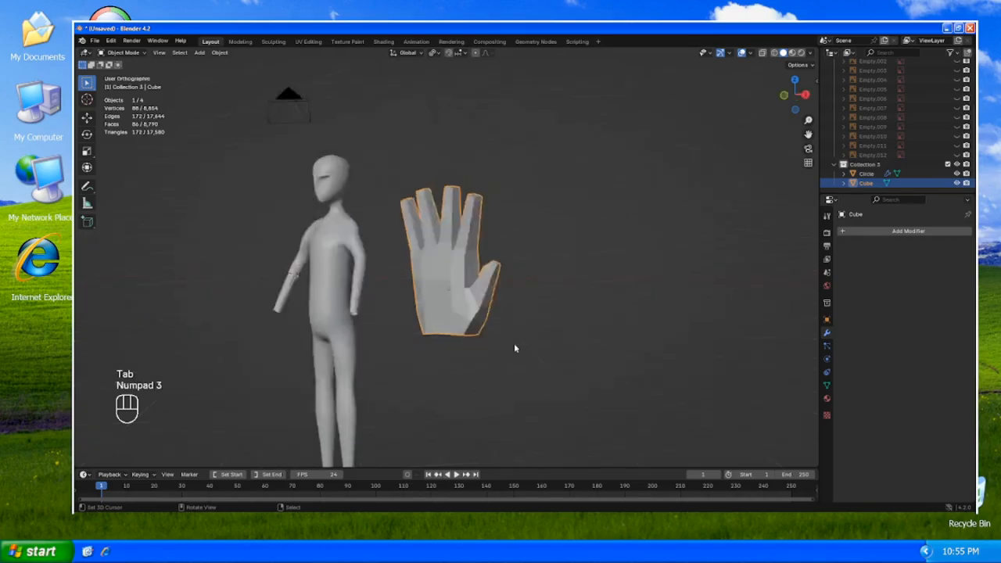
{"action": "key", "text": "KP_7"}
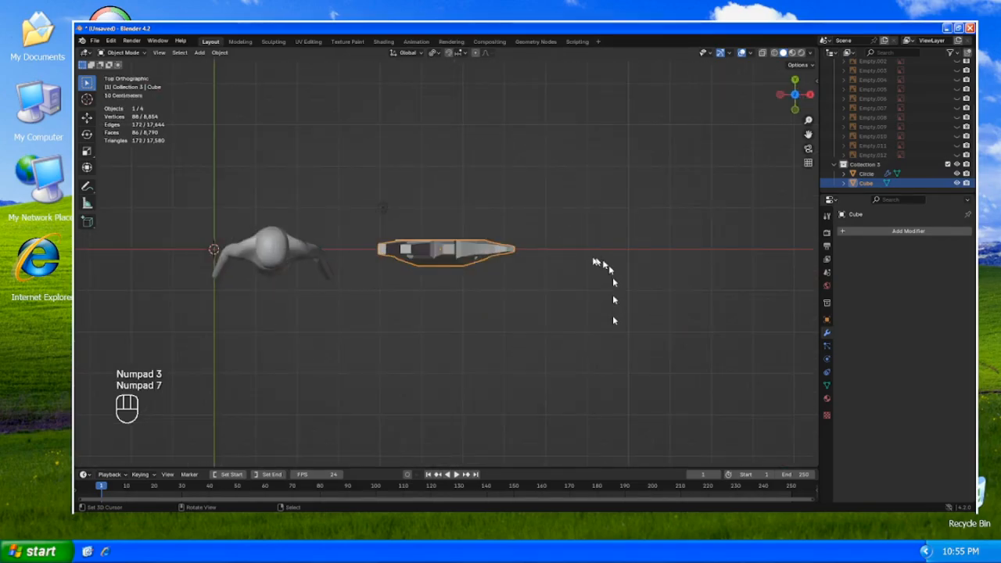
{"action": "key", "text": "g"}
{"action": "left_click", "coordinate": [481, 272]}
{"action": "key", "text": "KP_1"}
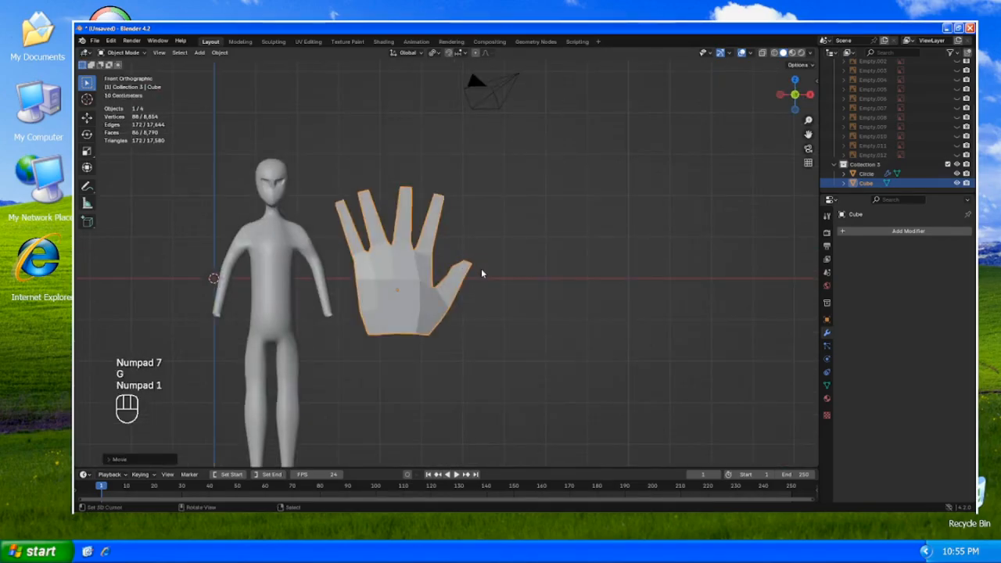
{"action": "key", "text": "g"}
{"action": "left_click", "coordinate": [462, 306]}
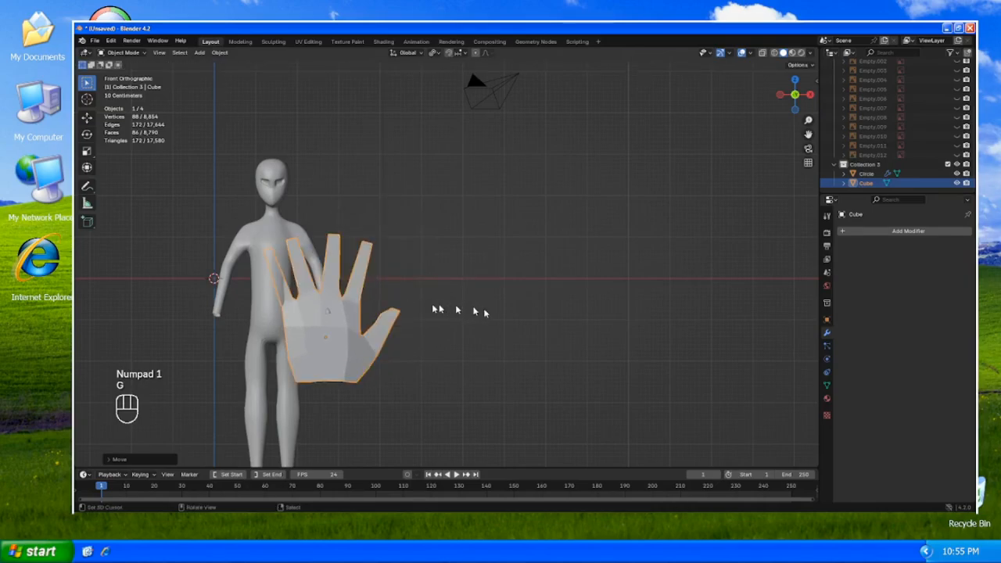
- Scale the hand down to suit the body and rotate it so its fingers point down below the forearm
{"action": "key", "text": "s"}
{"action": "left_click", "coordinate": [375, 310]}
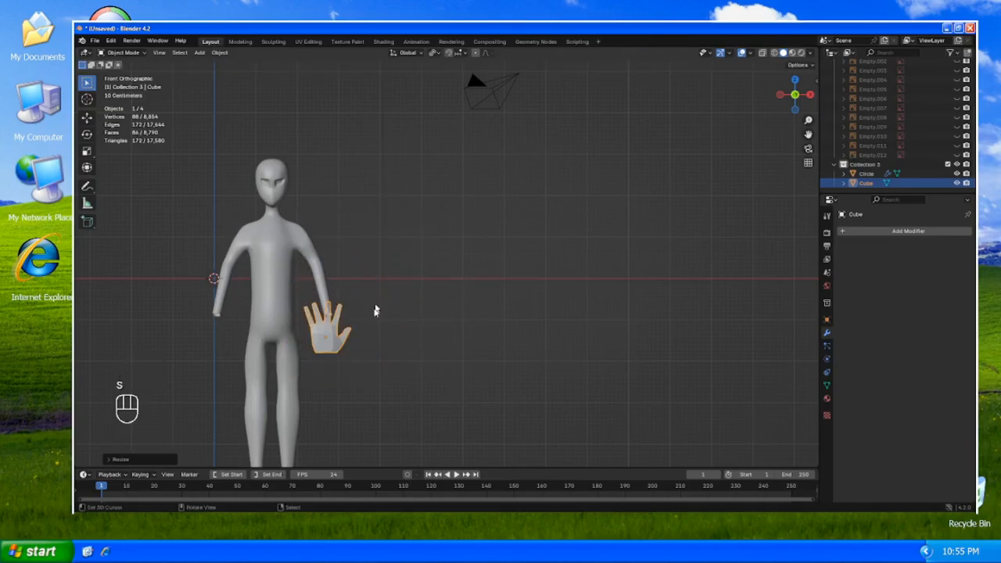
{"action": "key", "text": "r"}
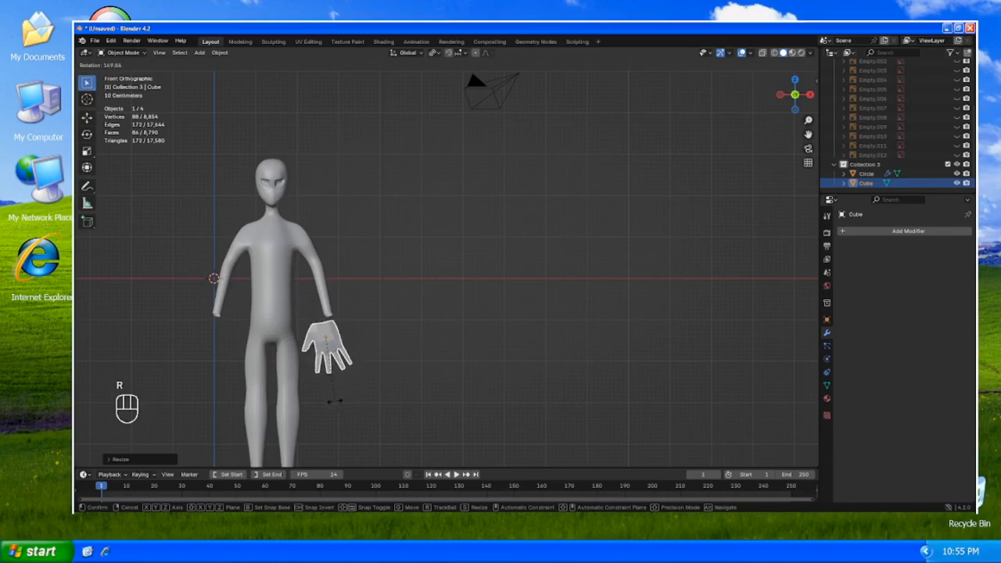
{"action": "left_click", "coordinate": [320, 407]}
- Enter Edit Mode on the hand and add two loop cuts across the little finger and two across the ring finger
{"action": "scroll", "coordinate": [360, 391], "scroll_direction": "up", "scroll_amount": 3}
{"action": "middle_click_drag", "start_coordinate": [360, 391], "coordinate": [443, 281], "text": "shift"}
{"action": "scroll", "coordinate": [477, 278], "scroll_direction": "up", "scroll_amount": 3}
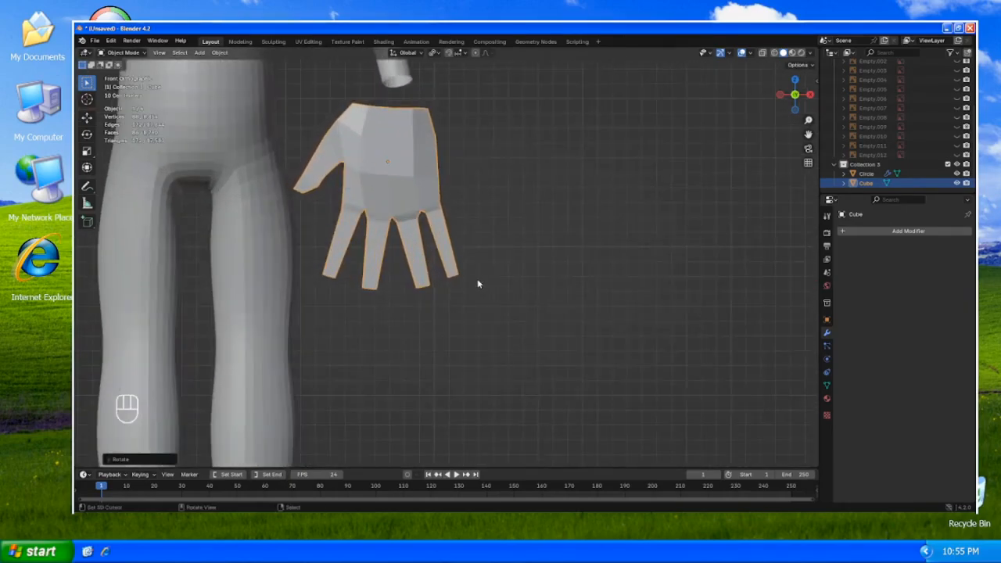
{"action": "key", "text": "Tab"}
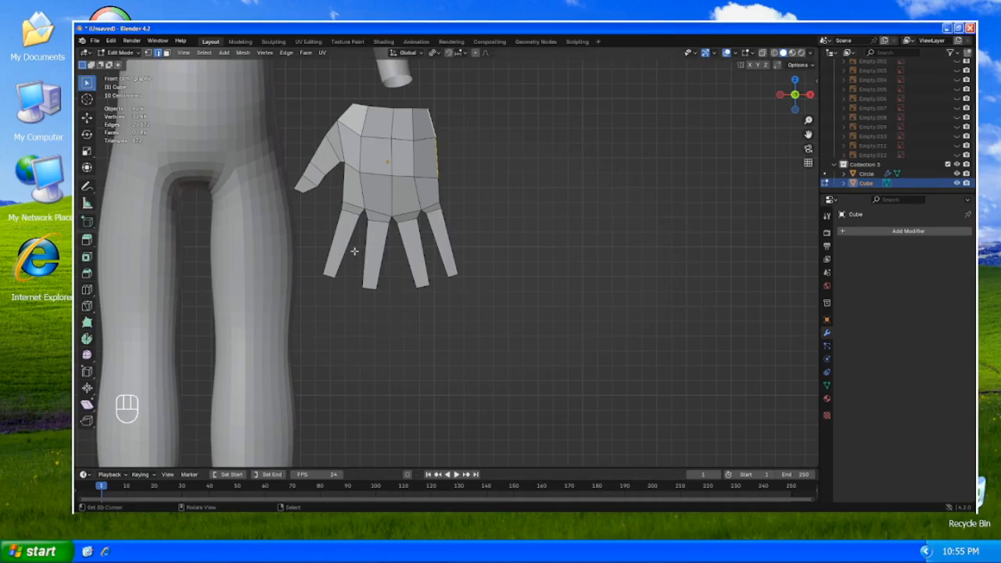
{"action": "key", "text": "ctrl+r"}
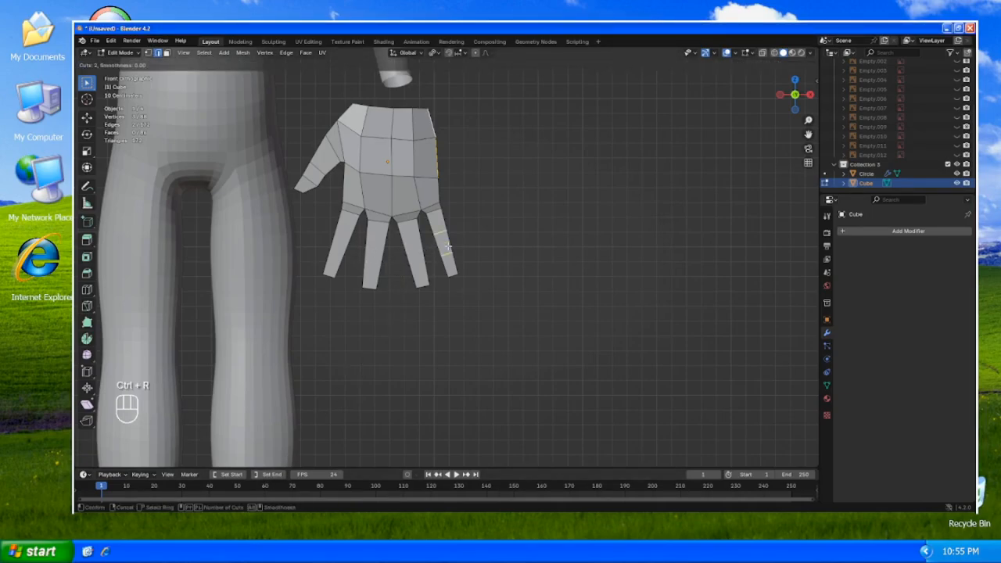
{"action": "left_click", "coordinate": [447, 246]}
{"action": "left_click", "coordinate": [446, 245]}
{"action": "key", "text": "ctrl+r"}
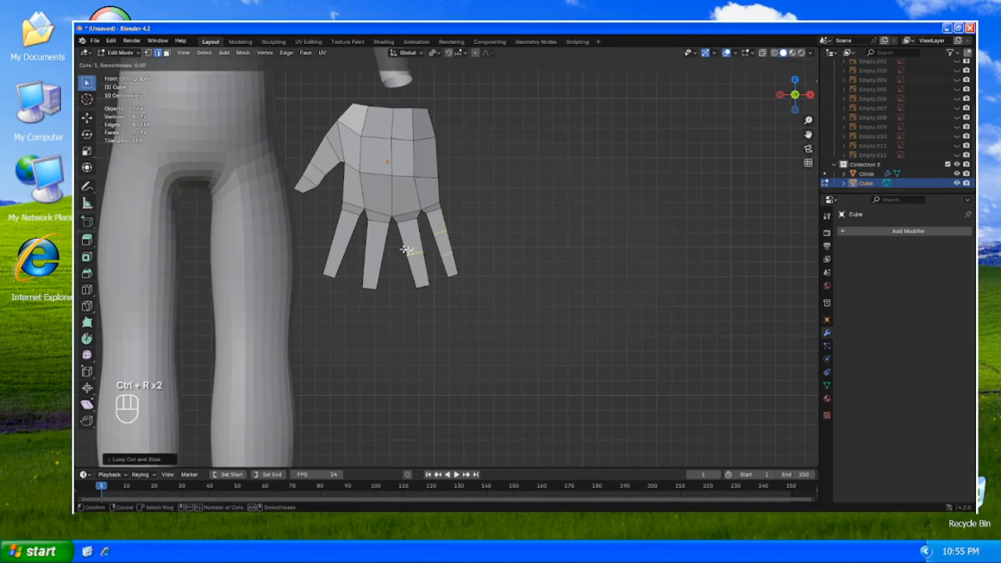
{"action": "left_click", "coordinate": [414, 252]}
{"action": "left_click", "coordinate": [390, 255]}
{"action": "key", "text": "ctrl+r"}
{"action": "scroll", "coordinate": [374, 256], "scroll_direction": "up", "scroll_amount": 2}
{"action": "left_click", "coordinate": [374, 256]}
{"action": "left_click", "coordinate": [374, 256]}
{"action": "key", "text": "ctrl+z"}
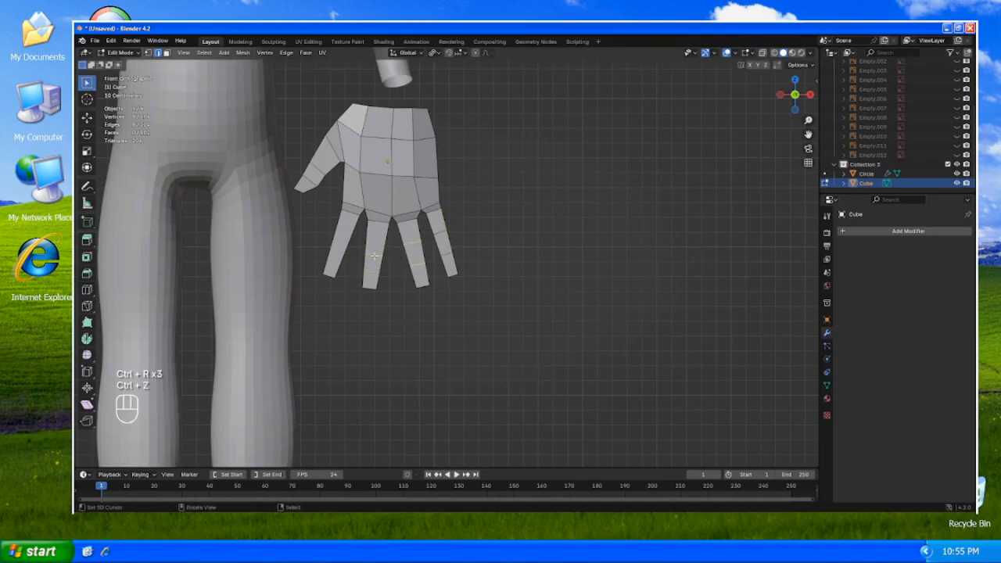
- Add two loop cuts across the middle finger and two across the index finger
{"action": "key", "text": "ctrl+r"}
{"action": "left_click", "coordinate": [375, 256]}
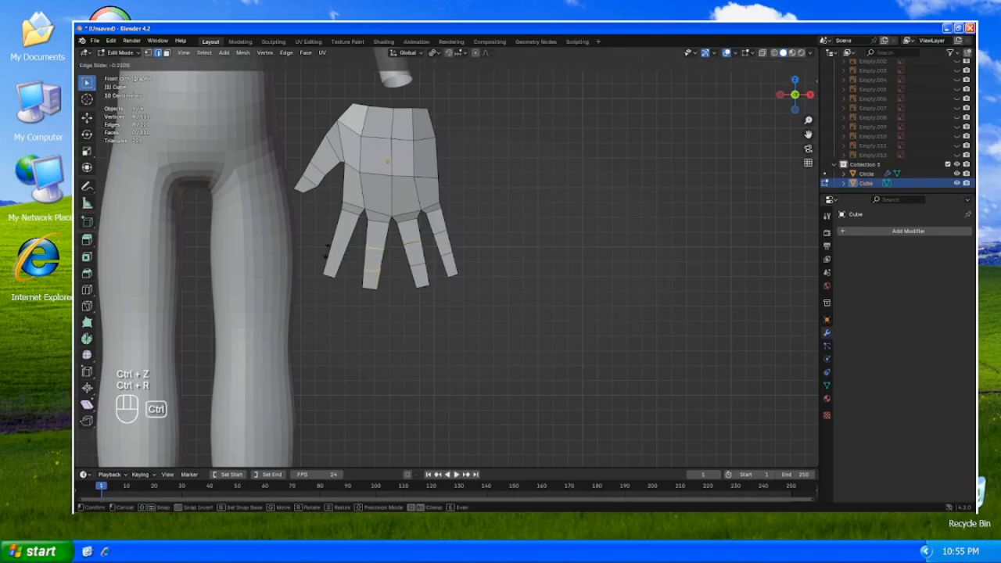
{"action": "left_click", "coordinate": [368, 253]}
{"action": "key", "text": "ctrl+r"}
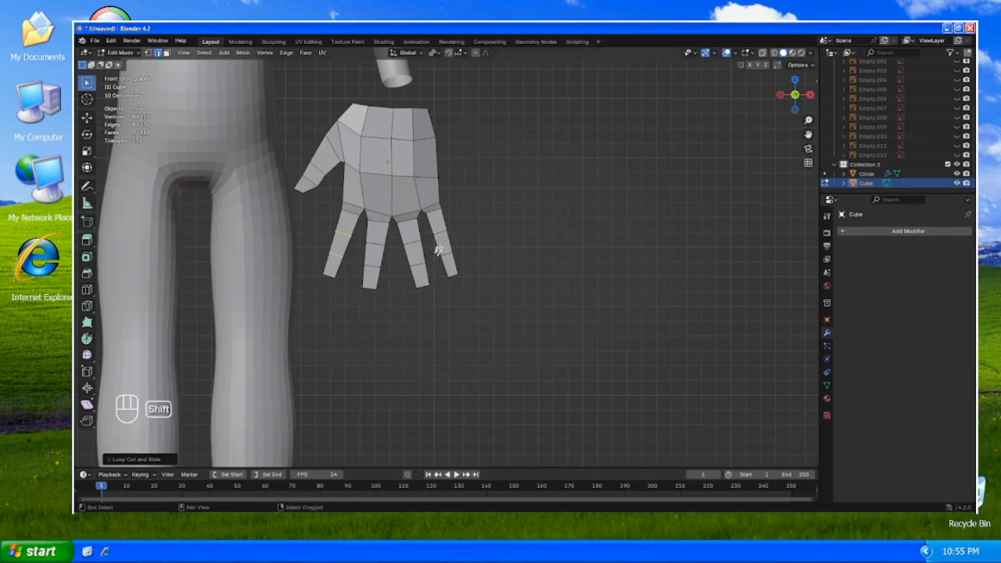
{"action": "middle_click_drag", "start_coordinate": [436, 250], "coordinate": [471, 245], "text": "shift"}
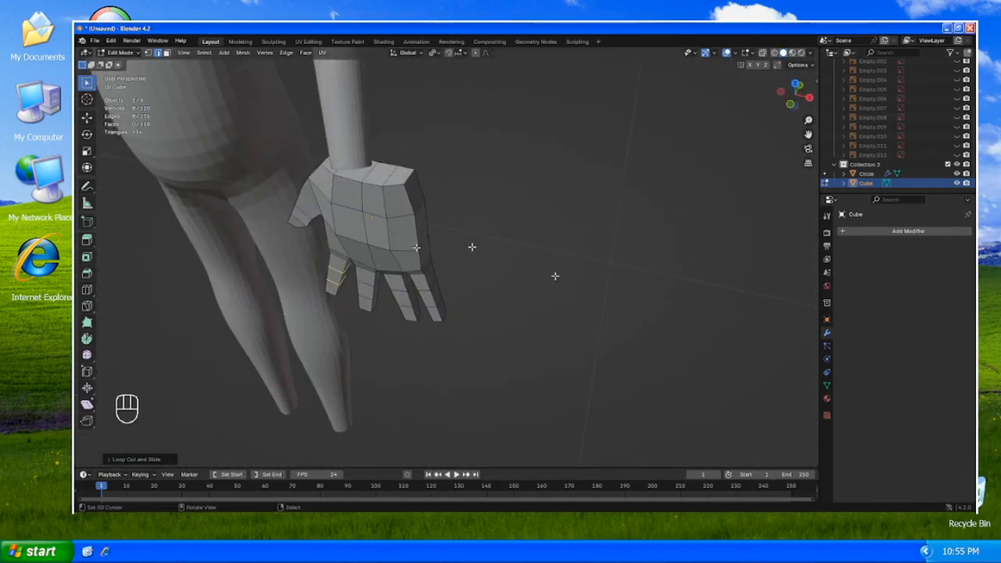
{"action": "key", "text": "3"}
{"action": "left_click", "coordinate": [400, 176]}
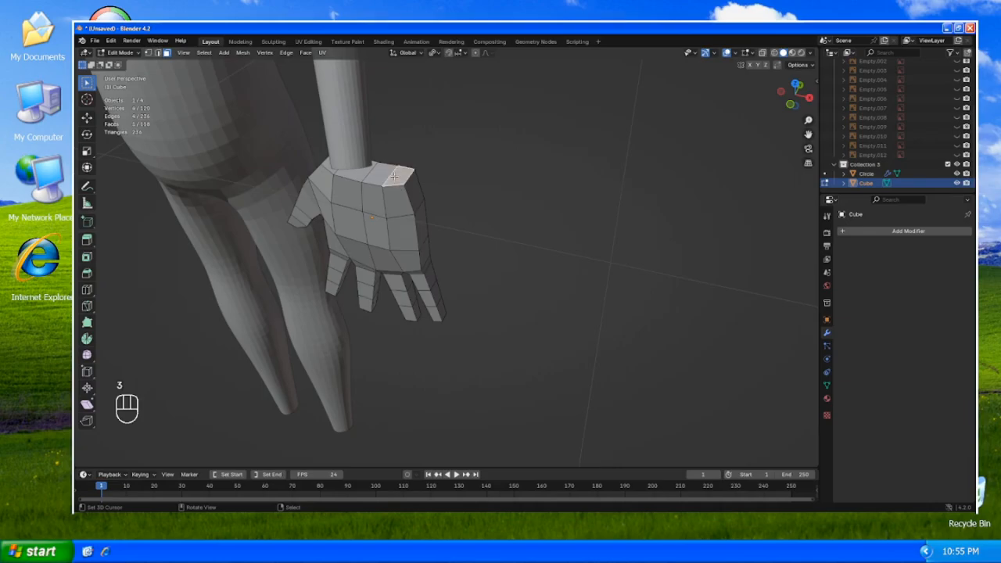
{"action": "left_click", "coordinate": [368, 172], "text": "shift"}
{"action": "left_click", "coordinate": [338, 168], "text": "shift"}
{"action": "left_click", "coordinate": [330, 164], "text": "shift"}
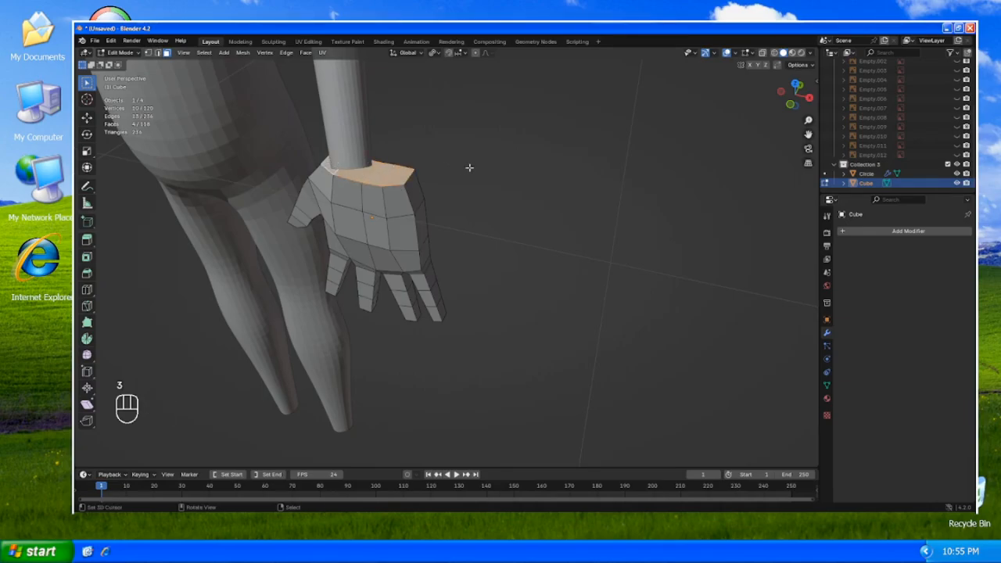
- Return to Object Mode and join the hand with the body into one mirrored, subdivided object
{"action": "key", "text": "Tab"}
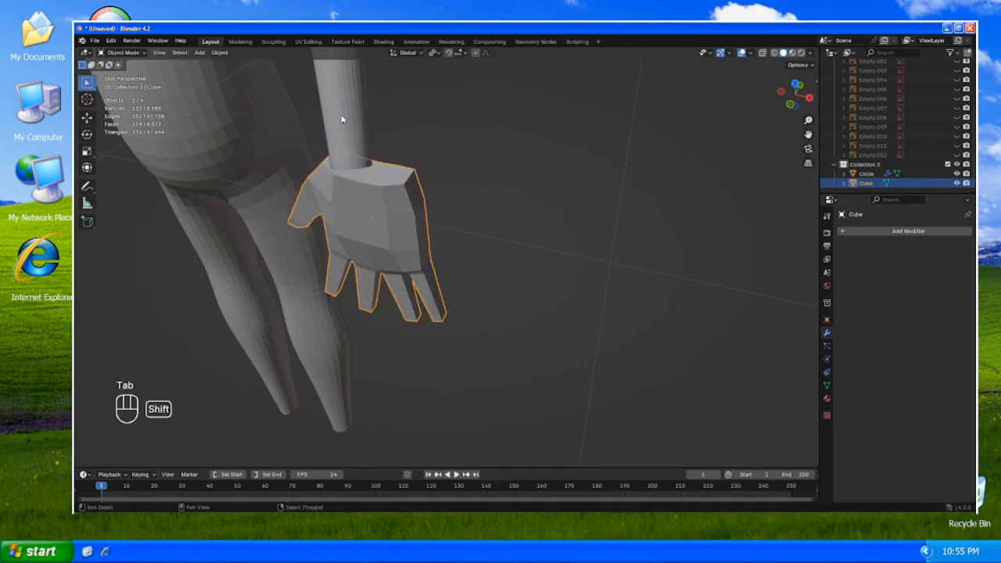
{"action": "left_click", "coordinate": [342, 119], "text": "shift"}
{"action": "scroll", "coordinate": [368, 139], "scroll_direction": "down", "scroll_amount": 7}
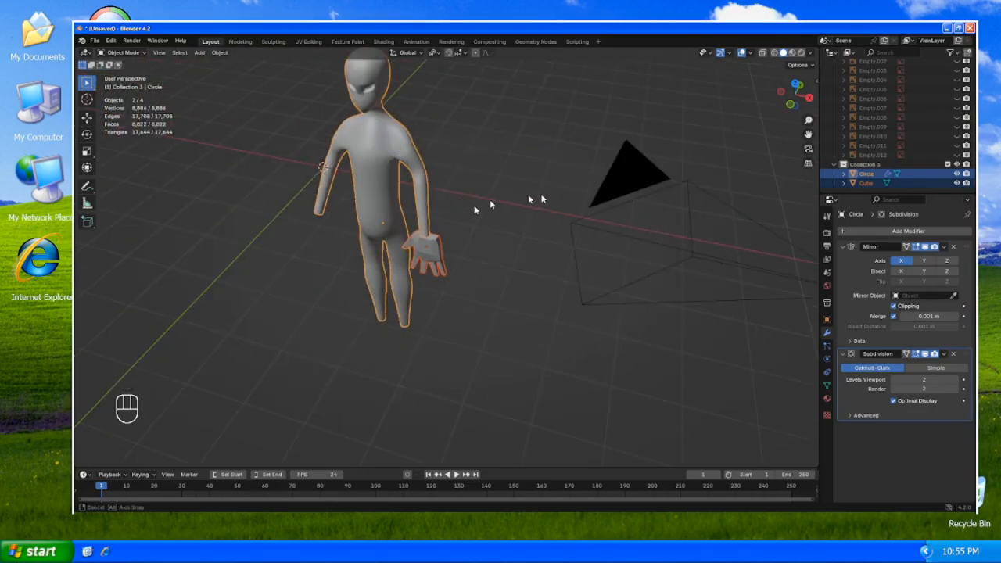
{"action": "middle_click_drag", "start_coordinate": [530, 196], "coordinate": [568, 157]}
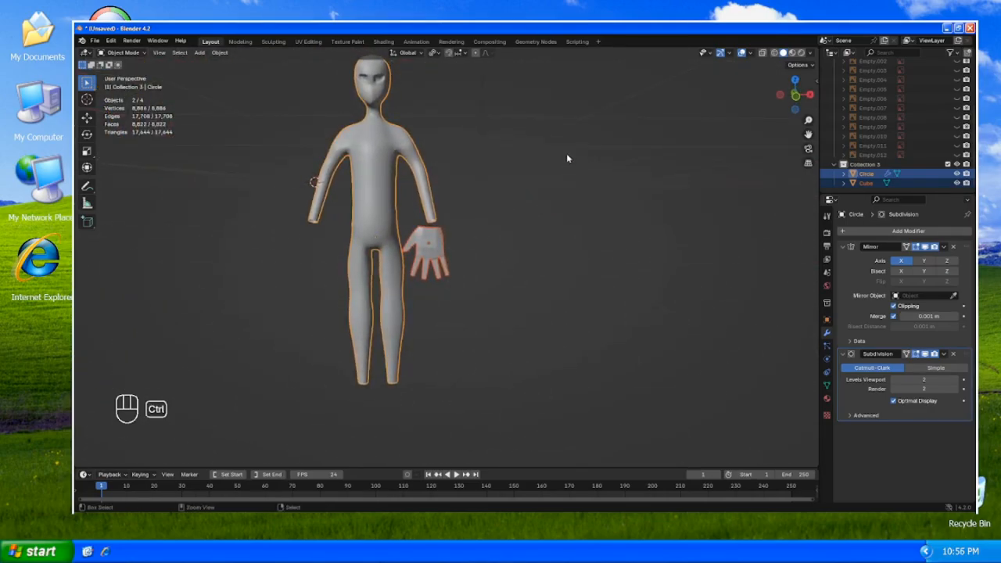
{"action": "key", "text": "ctrl+j"}
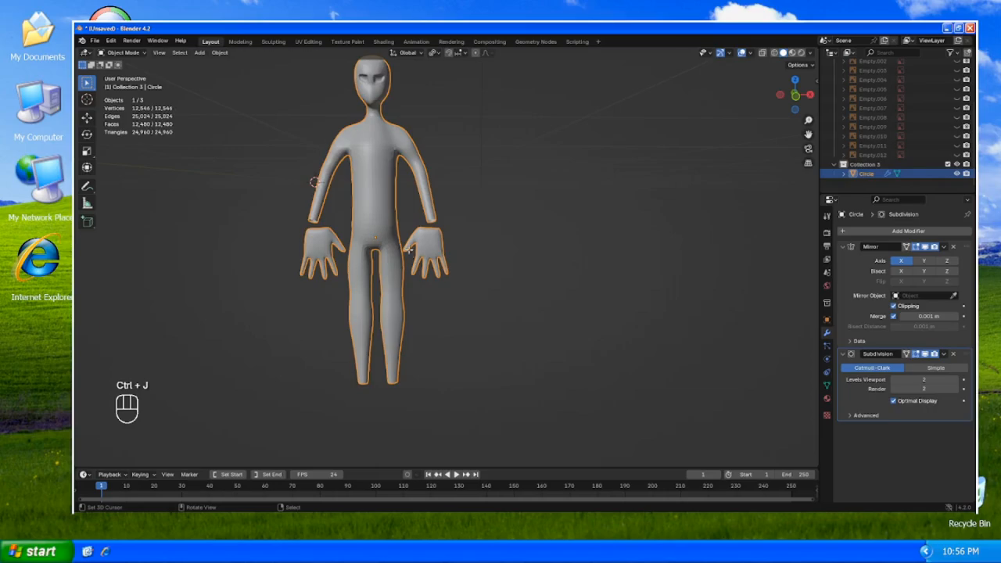
- In Edit Mode, select the whole linked hand, scale it down and move it up below the forearm in the front view
{"action": "key", "text": "Tab"}
{"action": "scroll", "coordinate": [461, 231], "scroll_direction": "up", "scroll_amount": 2}
{"action": "key", "text": "alt+a"}
{"action": "key", "text": "l"}
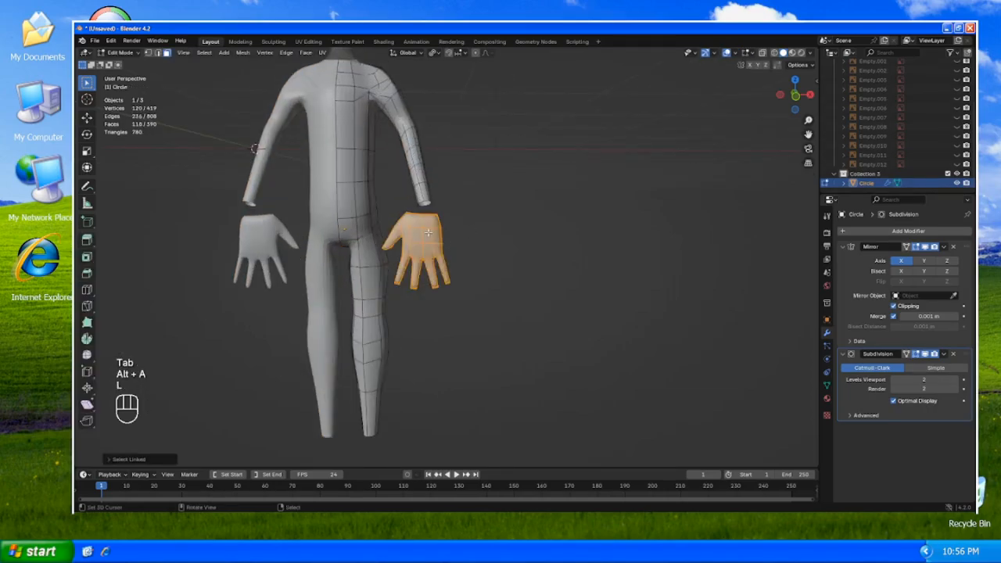
{"action": "key", "text": "KP_1"}
{"action": "key", "text": "s"}
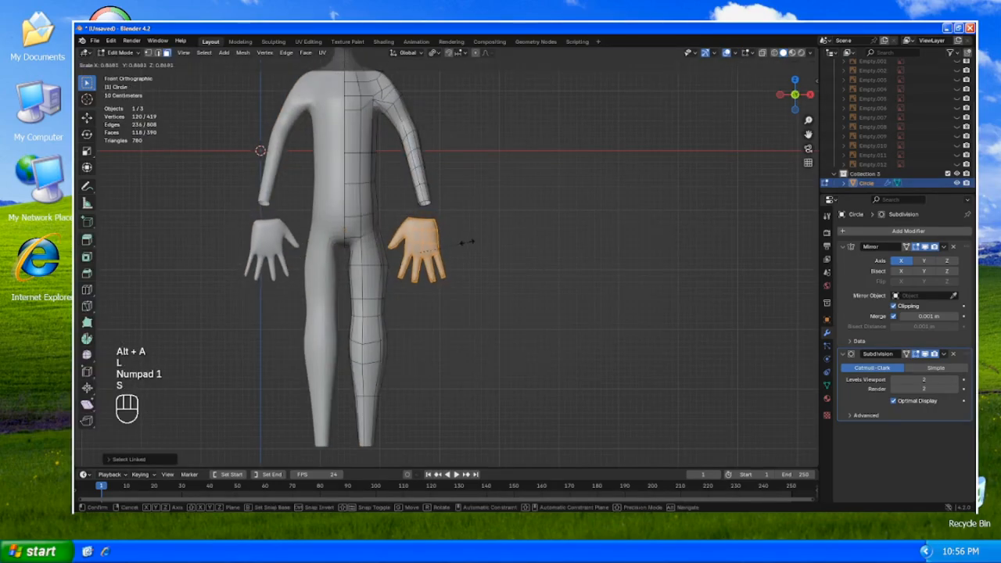
{"action": "left_click", "coordinate": [452, 240]}
{"action": "key", "text": "g"}
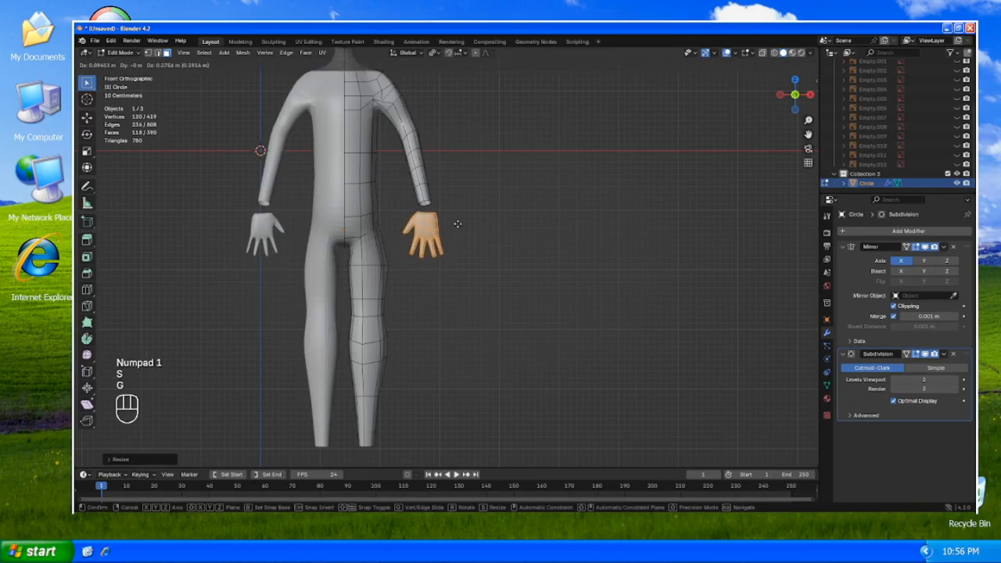
{"action": "left_click", "coordinate": [457, 223]}
- Move the hand forward in the side view so it sits directly below the end of the forearm
{"action": "middle_click_drag", "start_coordinate": [457, 224], "coordinate": [387, 254]}
{"action": "key", "text": "KP_3"}
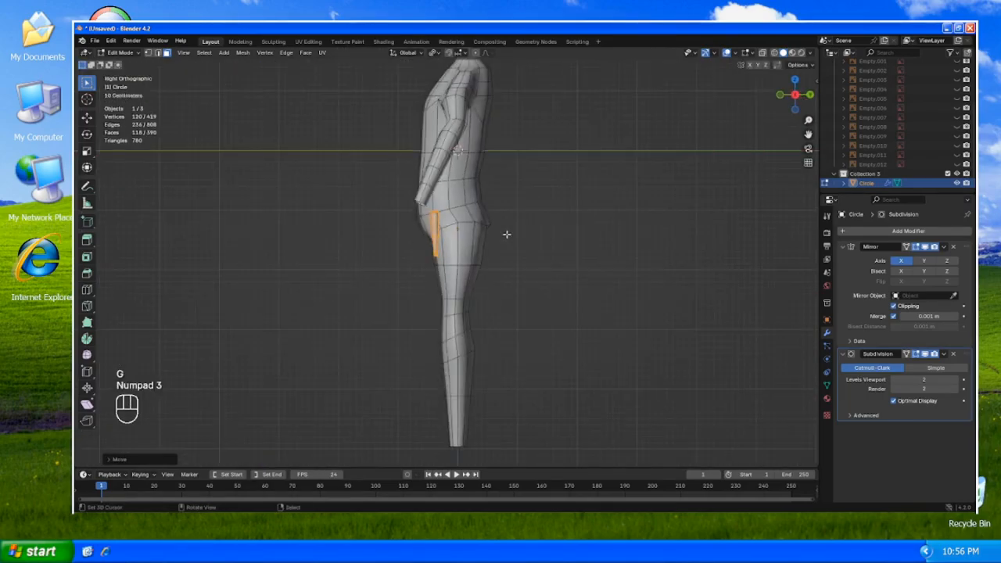
{"action": "key", "text": "g"}
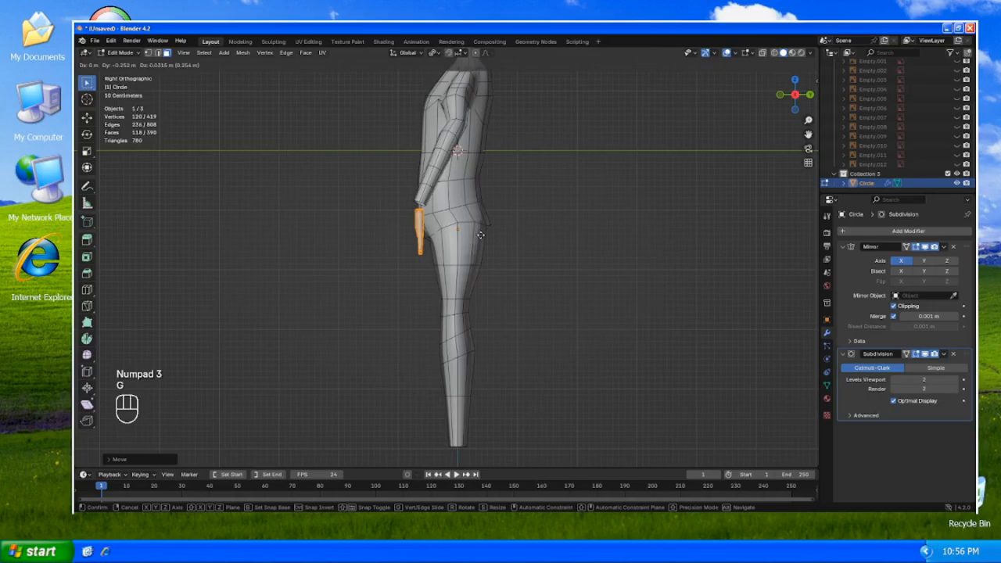
{"action": "left_click", "coordinate": [480, 234]}
{"action": "key", "text": "KP_1"}
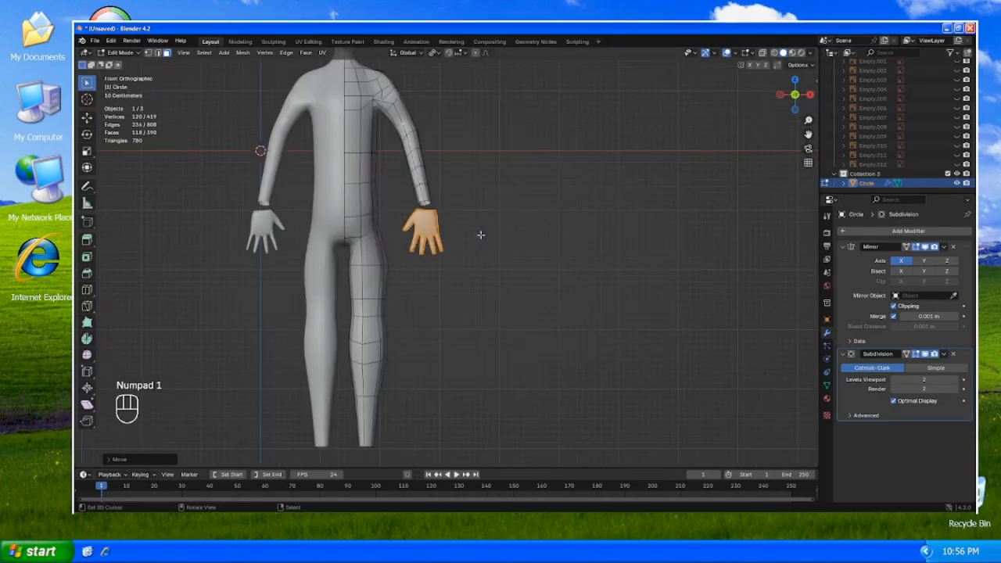
- Rotate the hand in the side view to follow the forearm's slant and move it up to the wrist
{"action": "key", "text": "KP_3"}
{"action": "key", "text": "r"}
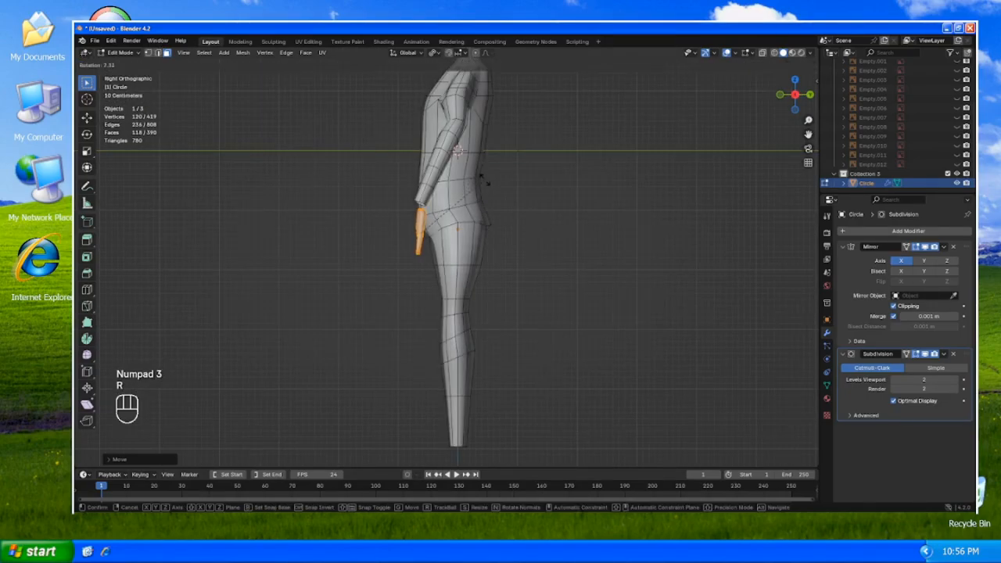
{"action": "left_click", "coordinate": [487, 196]}
{"action": "key", "text": "g"}
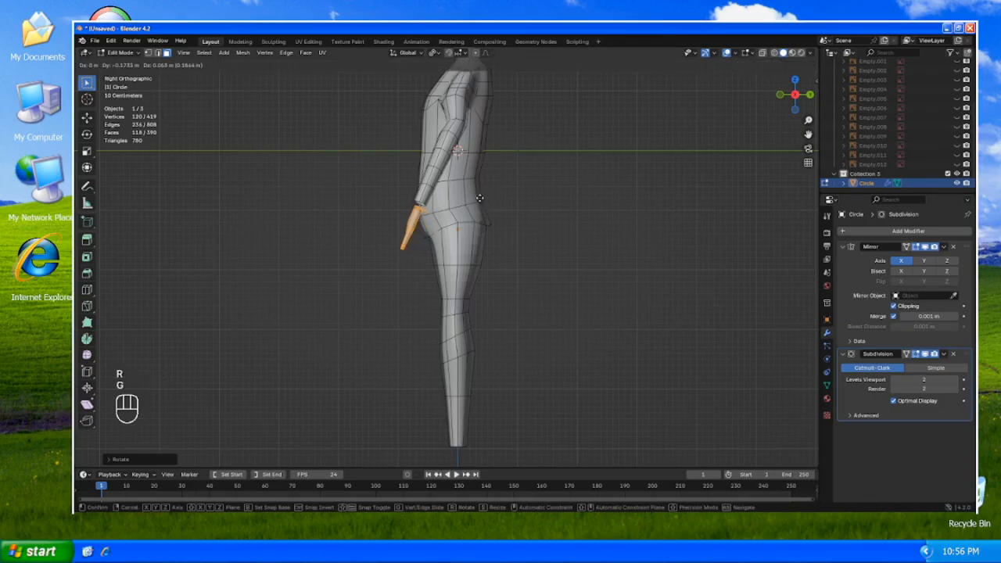
{"action": "left_click", "coordinate": [480, 198]}
- Rotate the hand outward in the front view to match the arm's angle and shift it under the forearm
{"action": "key", "text": "KP_1"}
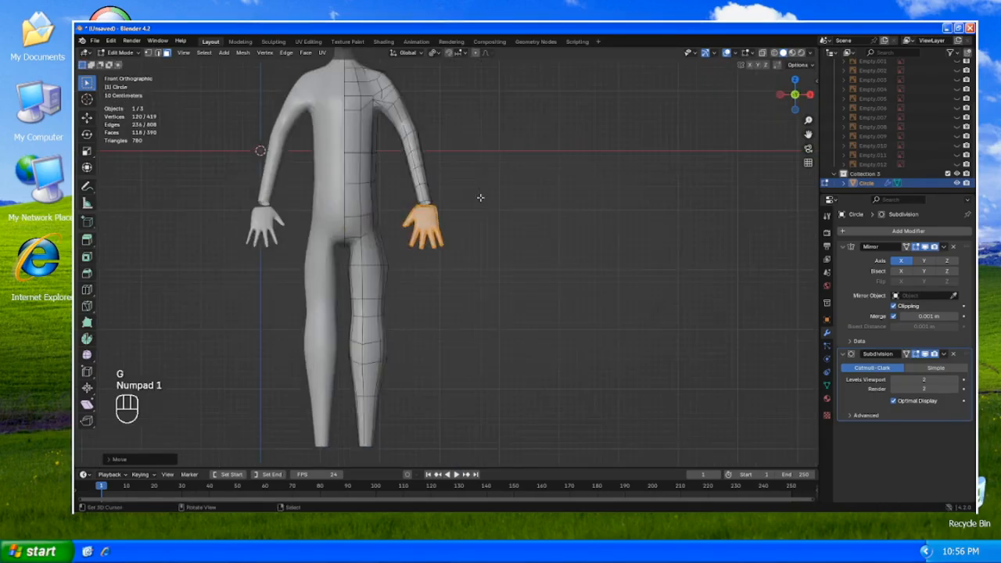
{"action": "key", "text": "r"}
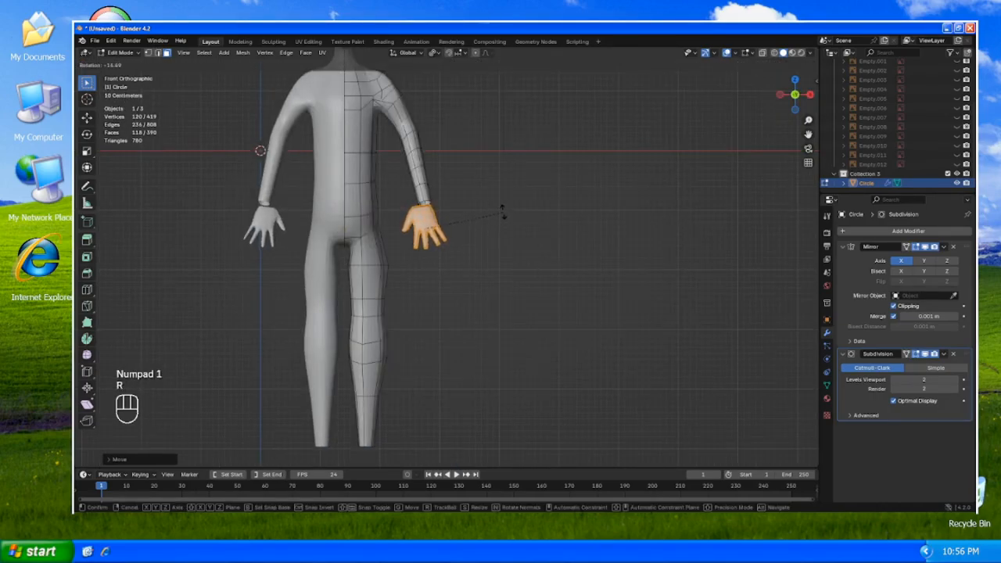
{"action": "left_click", "coordinate": [504, 215]}
{"action": "key", "text": "g"}
{"action": "left_click", "coordinate": [509, 210]}
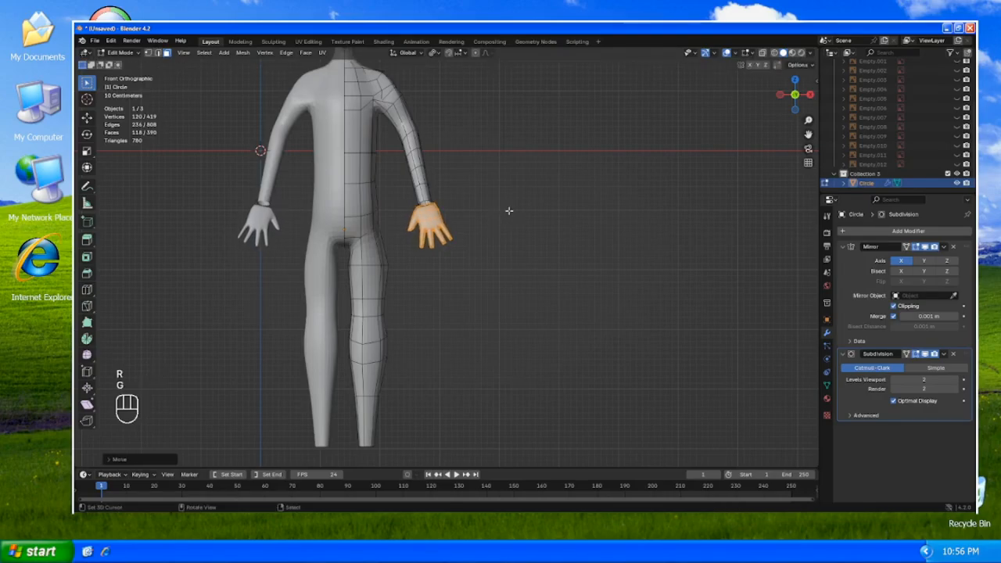
- Select the four faces closing the hand's wrist end and delete them to open the hand mesh
{"action": "key", "text": "KP_Decimal"}
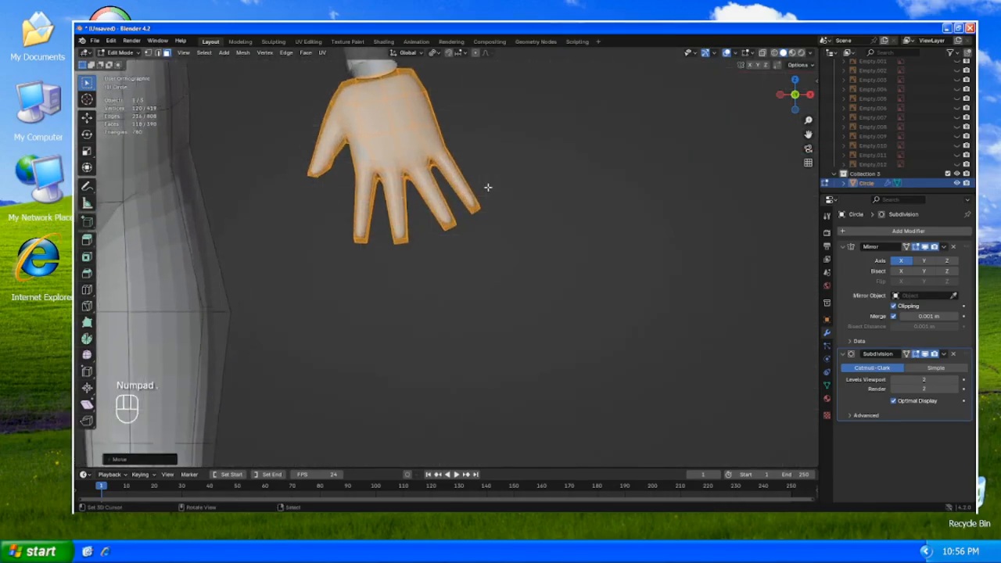
{"action": "middle_click_drag", "start_coordinate": [488, 187], "coordinate": [411, 221]}
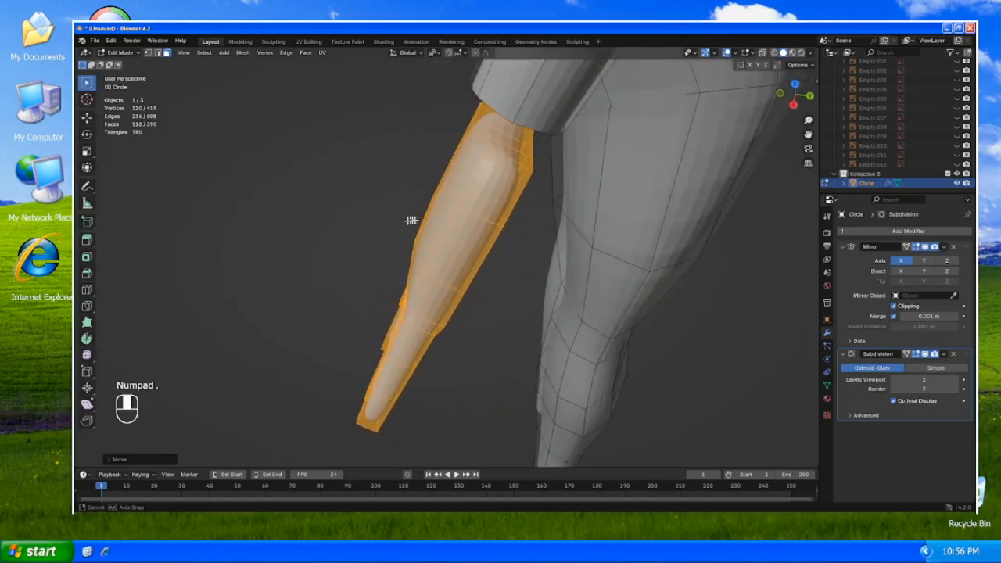
{"action": "key", "text": "3"}
{"action": "right_click", "coordinate": [504, 148]}
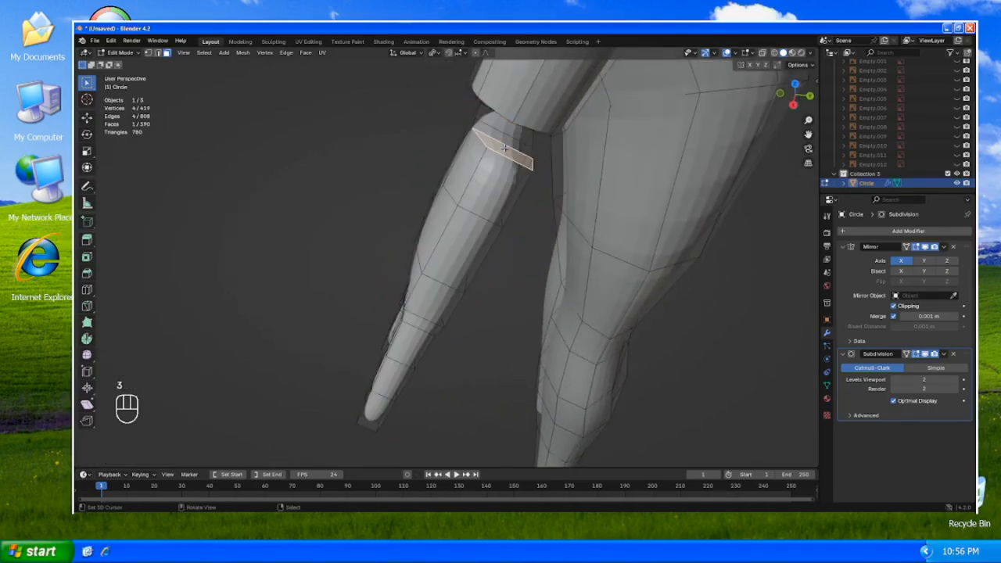
{"action": "right_click", "coordinate": [505, 141], "text": "shift"}
{"action": "middle_click_drag", "start_coordinate": [505, 139], "coordinate": [524, 134]}
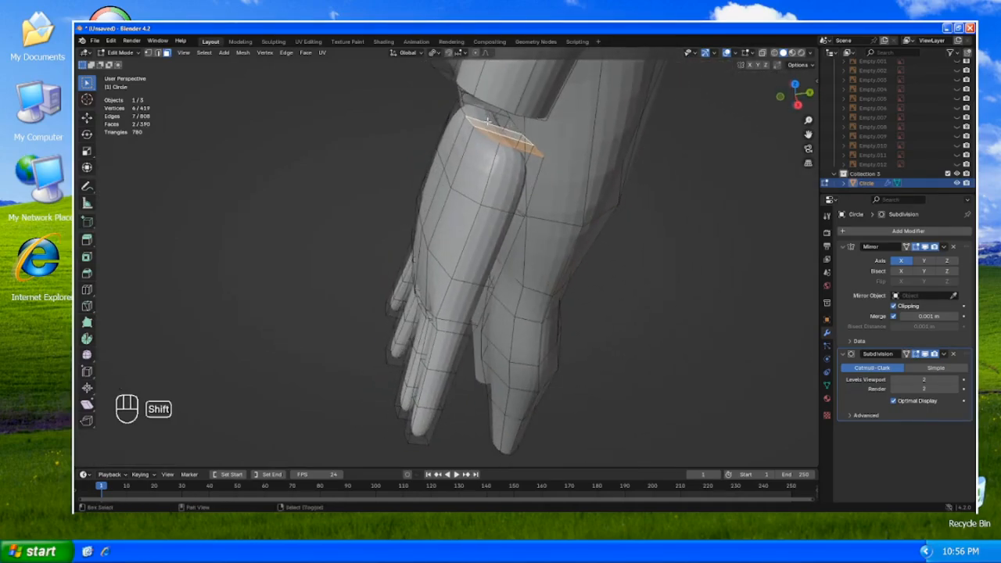
{"action": "right_click", "coordinate": [502, 122], "text": "shift"}
{"action": "right_click", "coordinate": [491, 114], "text": "shift"}
{"action": "key", "text": "x"}
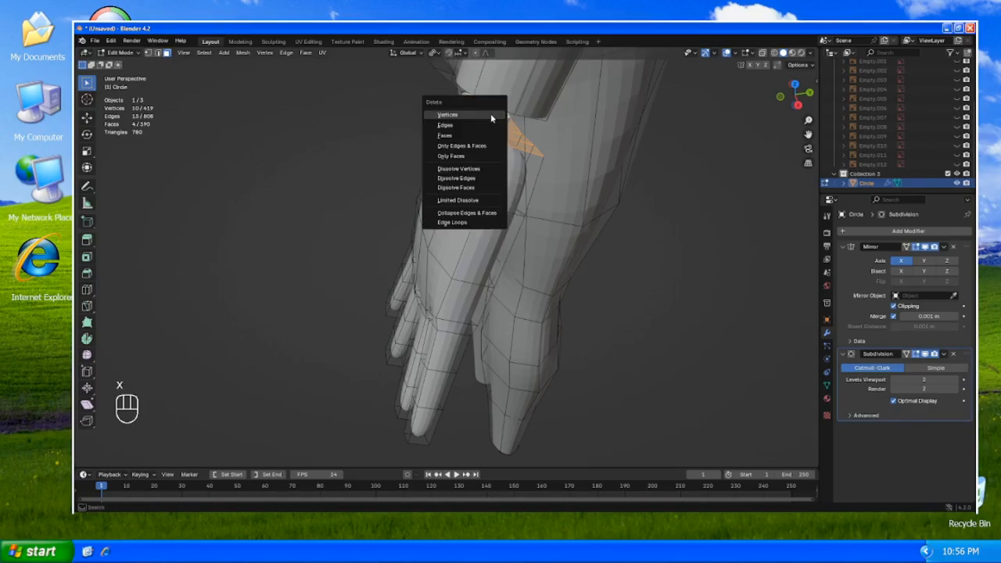
{"action": "left_click", "coordinate": [486, 139]}
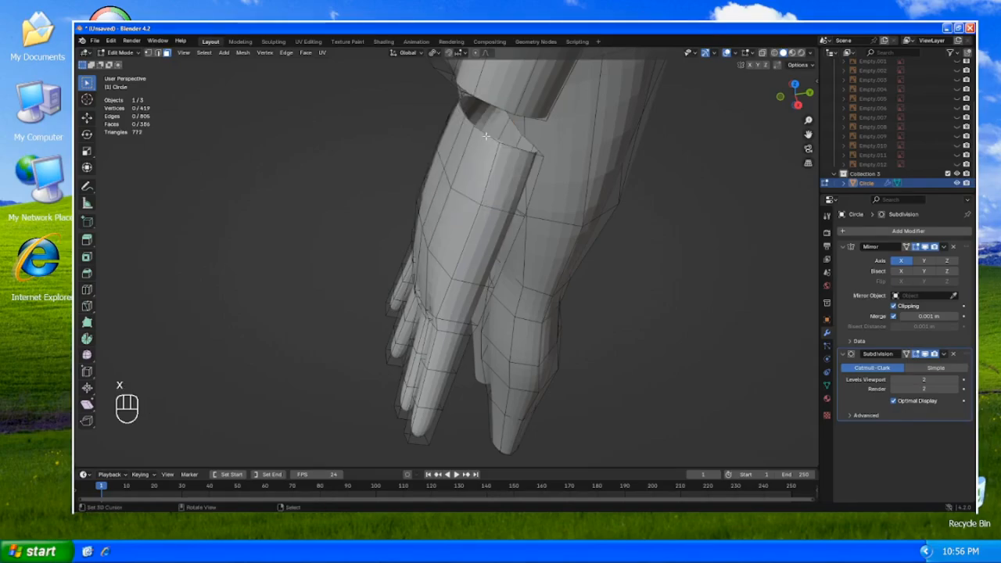
- Select the open edge loops of the forearm and the hand in turn to compare their vertex counts
{"action": "middle_click_drag", "start_coordinate": [485, 136], "coordinate": [522, 137]}
{"action": "left_click", "coordinate": [510, 135], "text": "alt"}
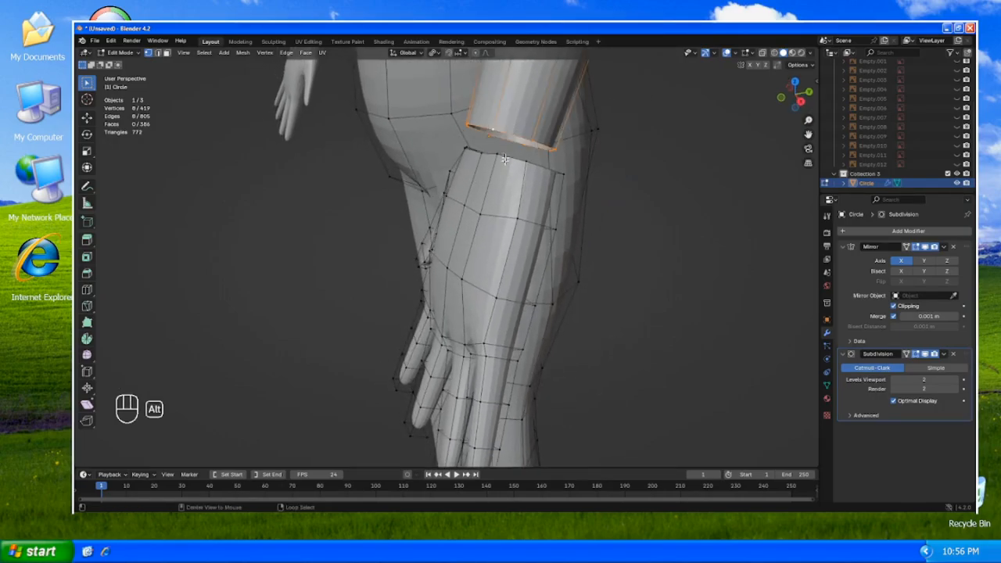
{"action": "left_click", "coordinate": [505, 158], "text": "alt"}
{"action": "scroll", "coordinate": [508, 156], "scroll_direction": "down", "scroll_amount": 6}
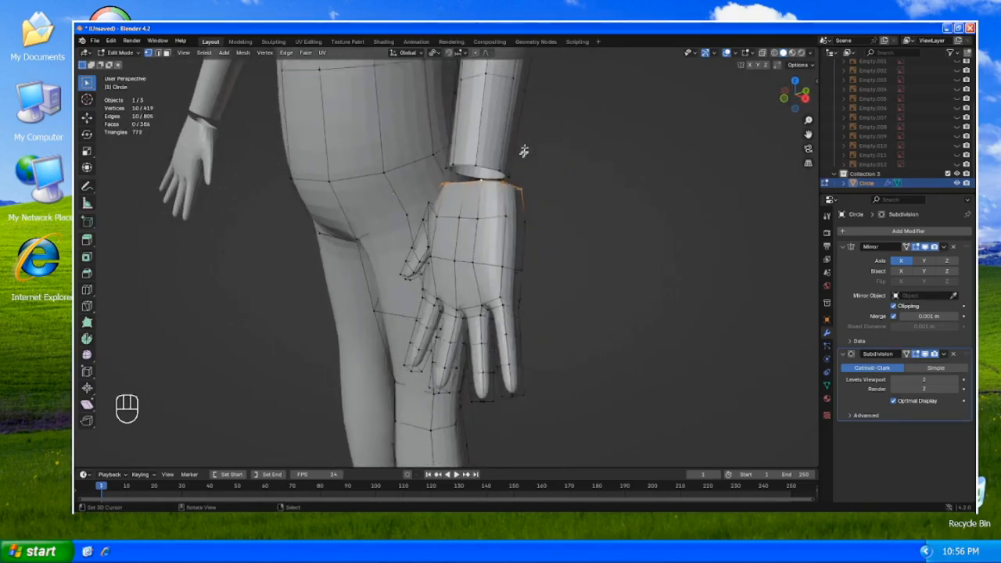
{"action": "key", "text": "alt+a"}
- Add one centred loop cut running lengthwise along the arm from the shoulder to the wrist
{"action": "middle_click_drag", "start_coordinate": [497, 159], "coordinate": [493, 186]}
{"action": "key", "text": "ctrl+r"}
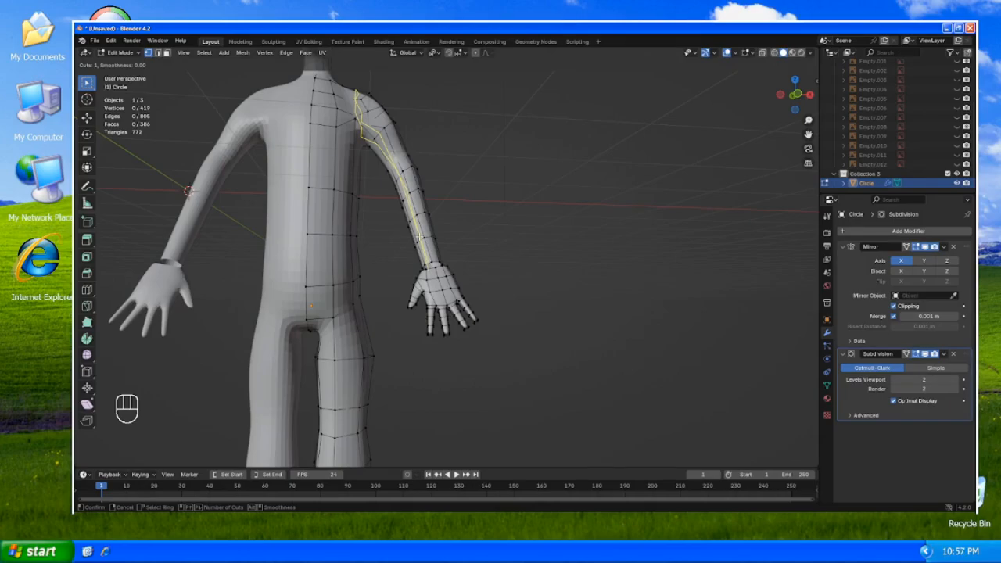
{"action": "left_click", "coordinate": [419, 236]}
{"action": "right_click", "coordinate": [419, 236]}
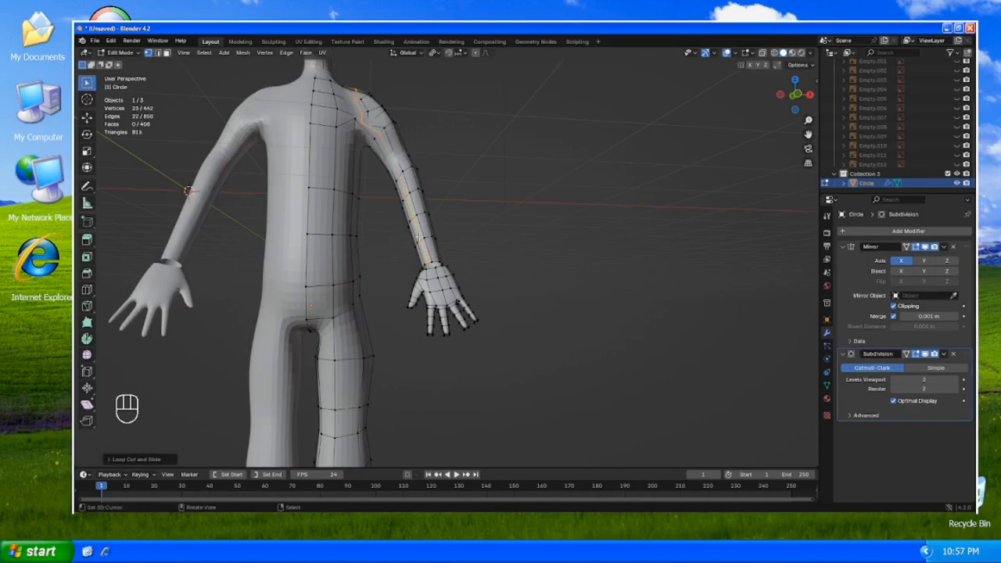
{"action": "scroll", "coordinate": [435, 261], "scroll_direction": "up", "scroll_amount": 3}
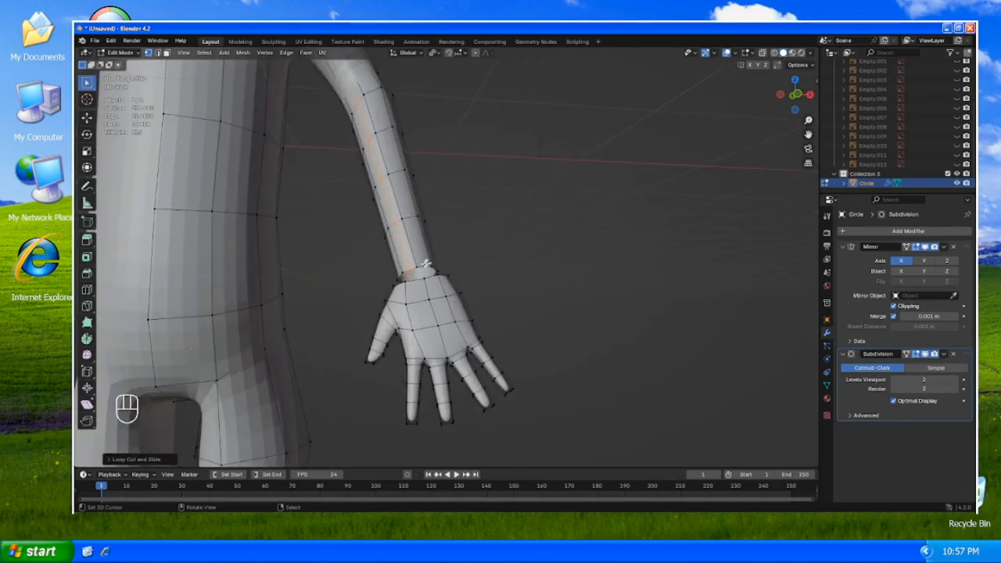
- Select the hand's wrist loop together with the forearm's end loop and check whether their vertex counts match
{"action": "left_click", "coordinate": [423, 266], "text": "alt"}
{"action": "left_click", "coordinate": [418, 280], "text": "alt"}
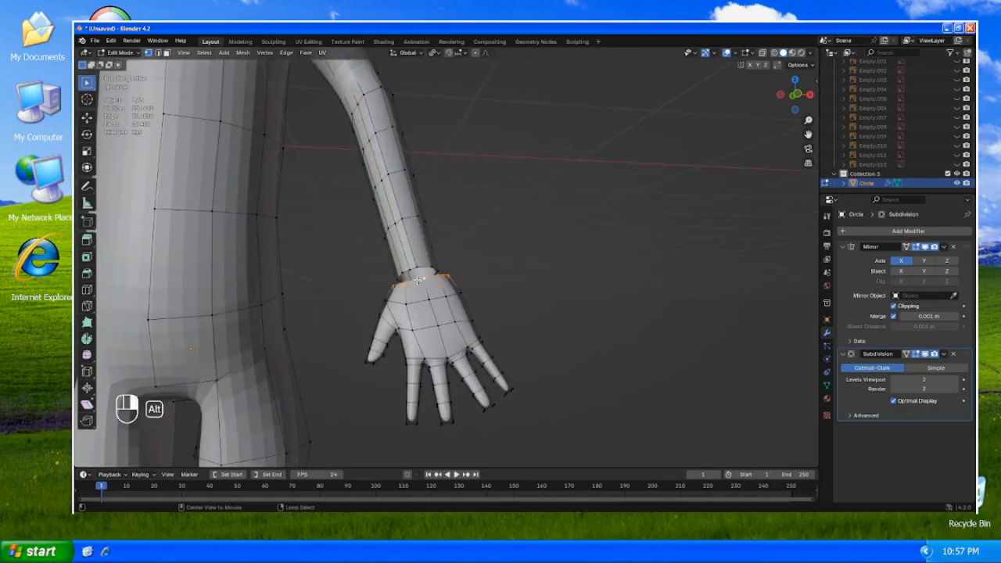
{"action": "left_click", "coordinate": [420, 267], "text": "alt+shift"}
{"action": "middle_click_drag", "start_coordinate": [420, 268], "coordinate": [460, 293]}
{"action": "scroll", "coordinate": [457, 279], "scroll_direction": "up", "scroll_amount": 2}
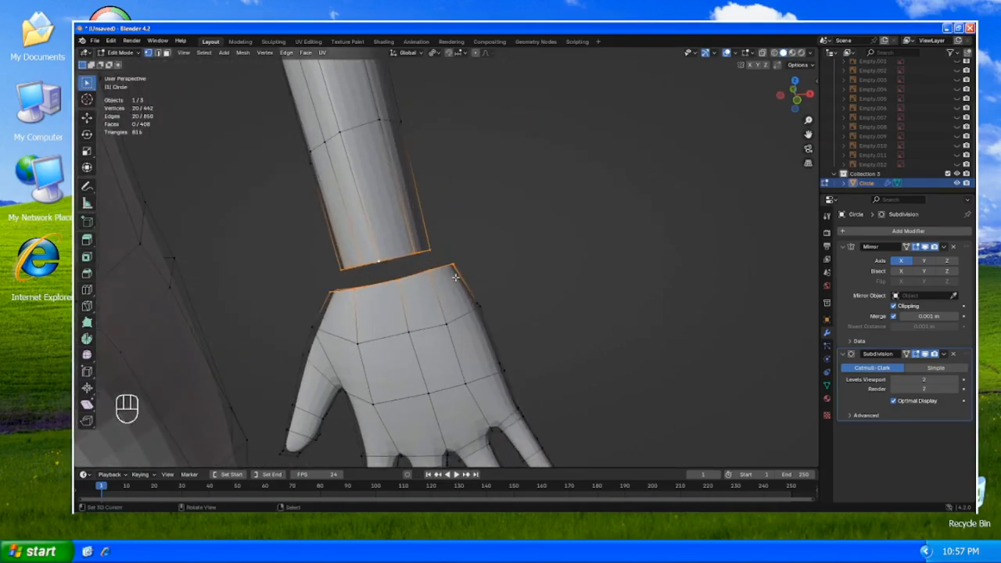
- Select only the hand's open wrist loop and scale it down slightly toward the forearm's width
{"action": "scroll", "coordinate": [457, 278], "scroll_direction": "up", "scroll_amount": 2}
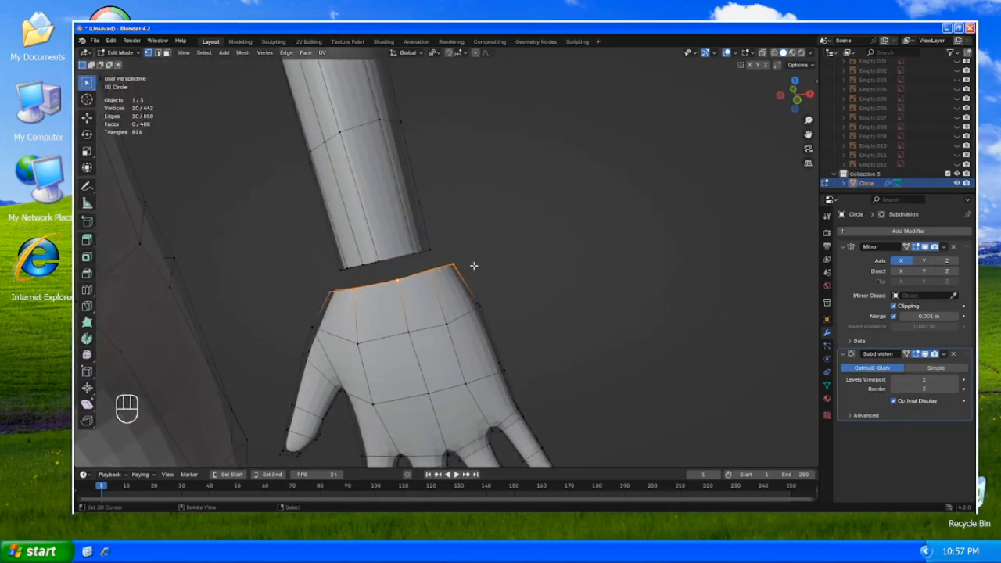
{"action": "key", "text": "s"}
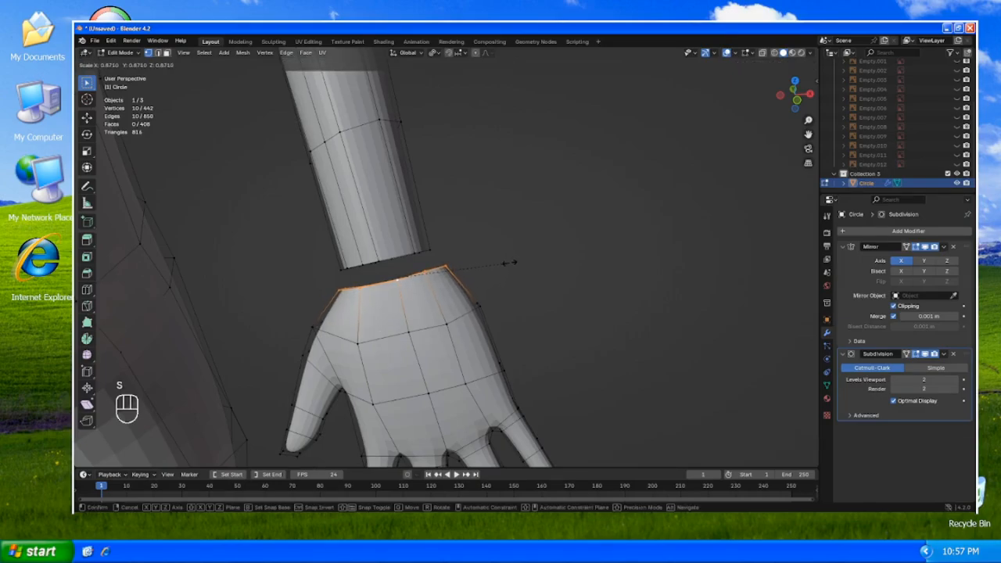
{"action": "left_click", "coordinate": [512, 266]}
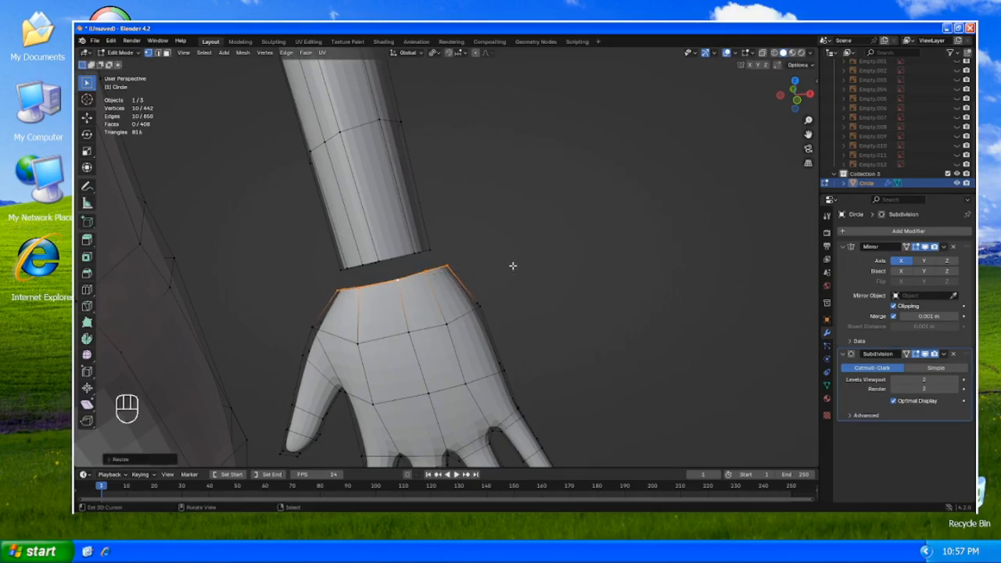
- Select the whole hand and scale it down slightly in front view to suit the forearm's width
{"action": "key", "text": "l"}
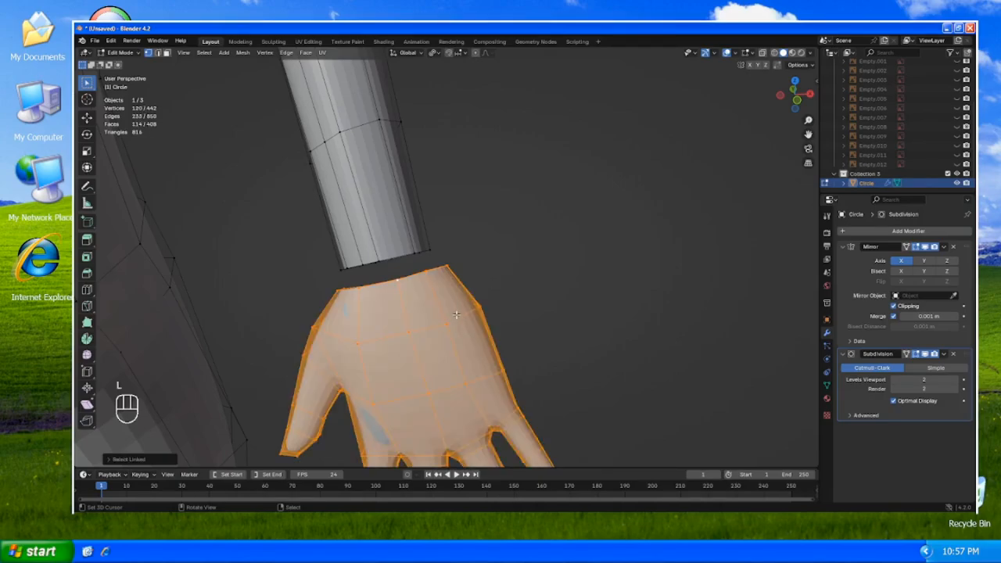
{"action": "key", "text": "KP_1"}
{"action": "scroll", "coordinate": [457, 314], "scroll_direction": "down", "scroll_amount": 5}
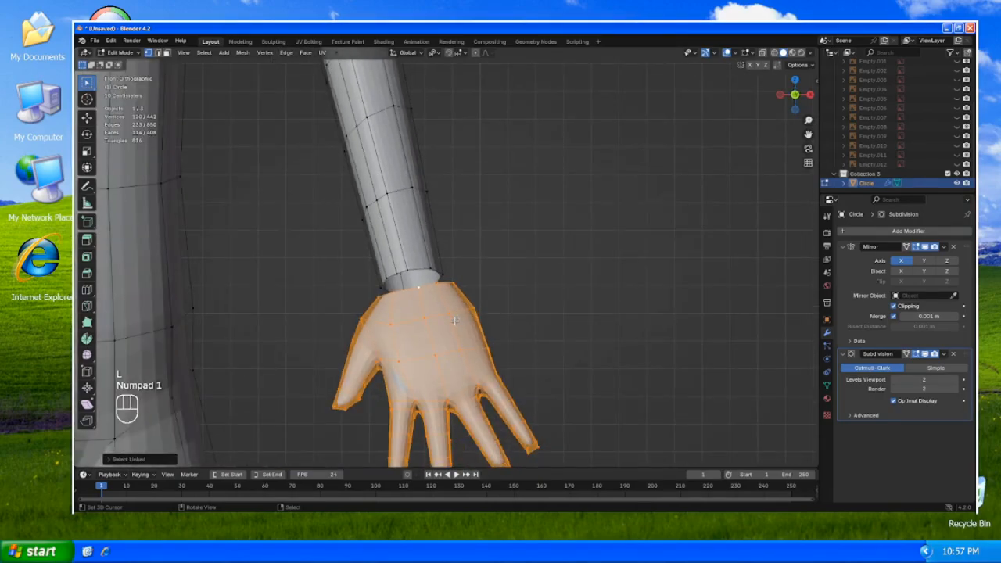
{"action": "key", "text": "s"}
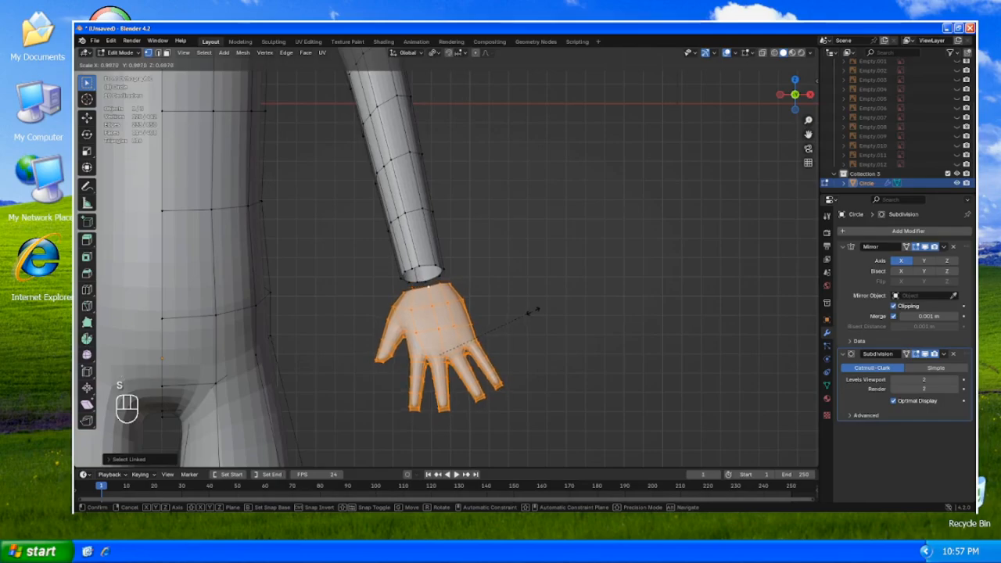
{"action": "left_click", "coordinate": [533, 311]}
- Select the wrist loop and the forearm's end loop, bridge them with Bridge Edge Loops, and check the smoothed joint
{"action": "key", "text": "alt+a"}
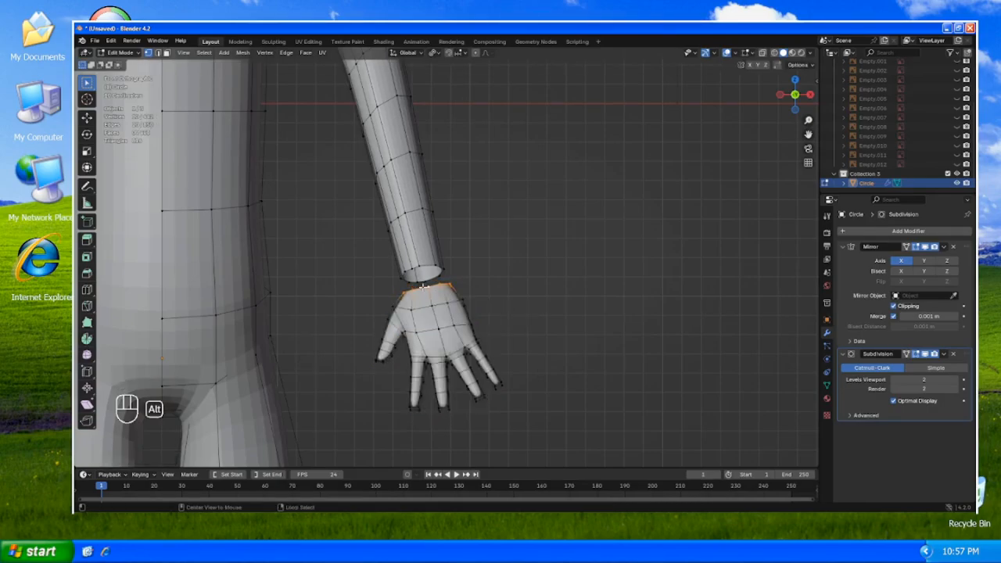
{"action": "left_click", "coordinate": [426, 266], "text": "alt+shift"}
{"action": "key", "text": "q"}
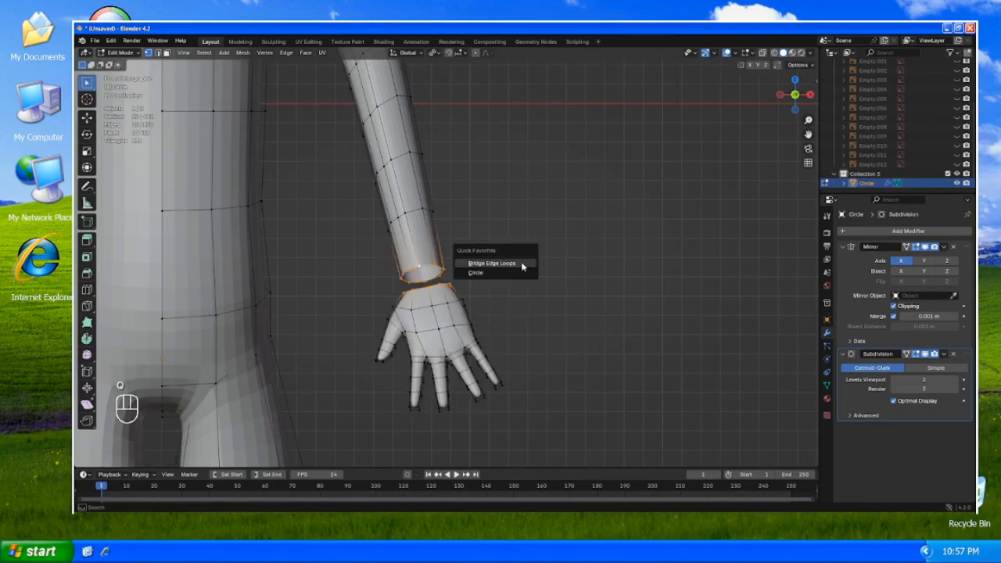
{"action": "left_click", "coordinate": [522, 267]}
{"action": "middle_click_drag", "start_coordinate": [520, 264], "coordinate": [555, 257]}
{"action": "key", "text": "Tab"}
{"action": "scroll", "coordinate": [568, 276], "scroll_direction": "up", "scroll_amount": 4}
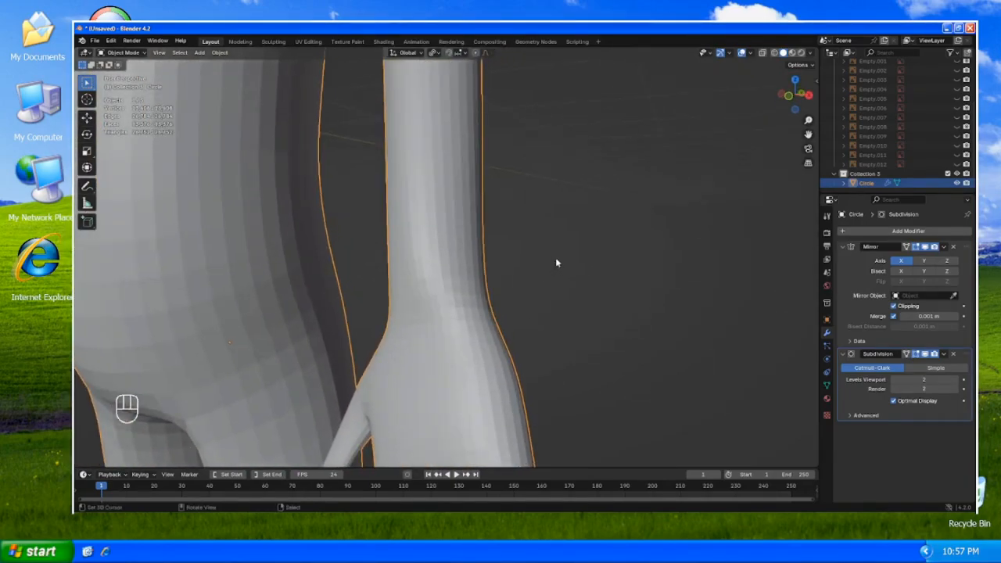
- Recalculate the normals of the entire body mesh and check its shading in Object Mode
{"action": "key", "text": "Tab"}
{"action": "key", "text": "a"}
{"action": "key", "text": "shift+n"}
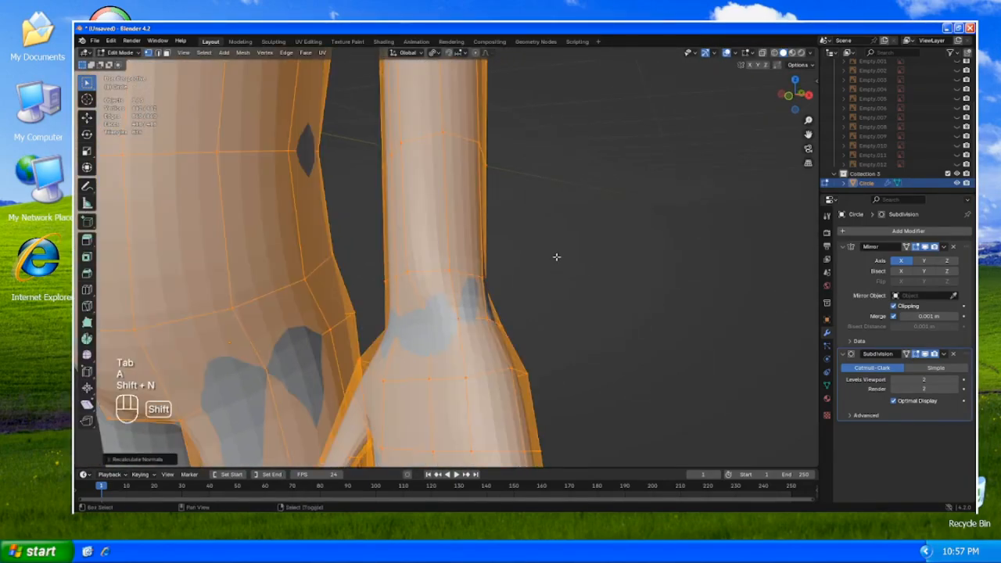
{"action": "key", "text": "Tab"}
{"action": "middle_click_drag", "start_coordinate": [556, 261], "coordinate": [586, 295]}
{"action": "scroll", "coordinate": [521, 272], "scroll_direction": "down", "scroll_amount": 5}
{"action": "scroll", "coordinate": [587, 280], "scroll_direction": "down", "scroll_amount": 7}
{"action": "scroll", "coordinate": [592, 301], "scroll_direction": "up", "scroll_amount": 3}
{"action": "scroll", "coordinate": [595, 303], "scroll_direction": "down", "scroll_amount": 3}
{"action": "middle_click_drag", "start_coordinate": [592, 336], "coordinate": [540, 289], "text": "shift"}
- Pull the centre-line vertices at the buttocks and the lower back forward along the Y axis
{"action": "key", "text": "Tab"}
{"action": "scroll", "coordinate": [547, 289], "scroll_direction": "up", "scroll_amount": 4}
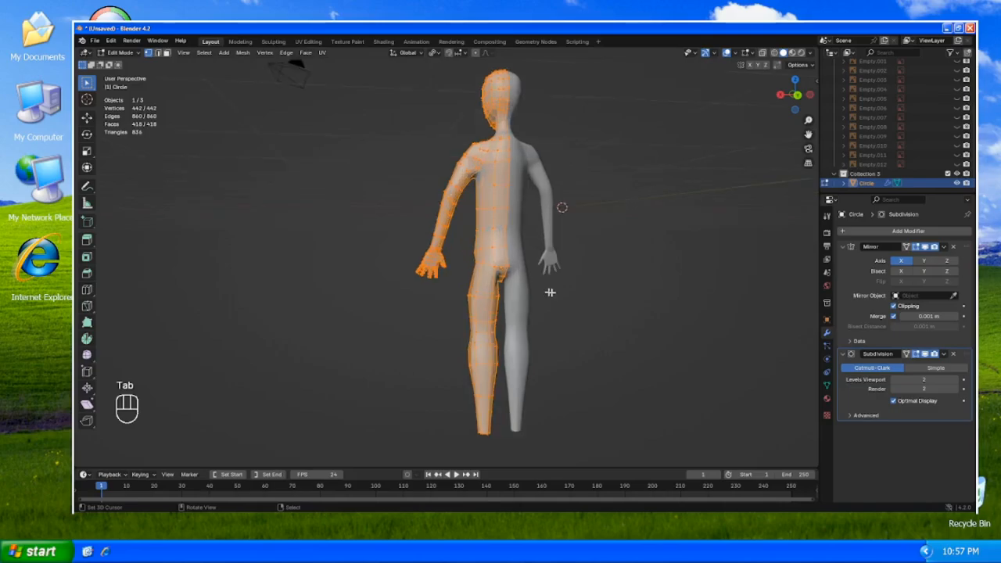
{"action": "left_click", "coordinate": [539, 268]}
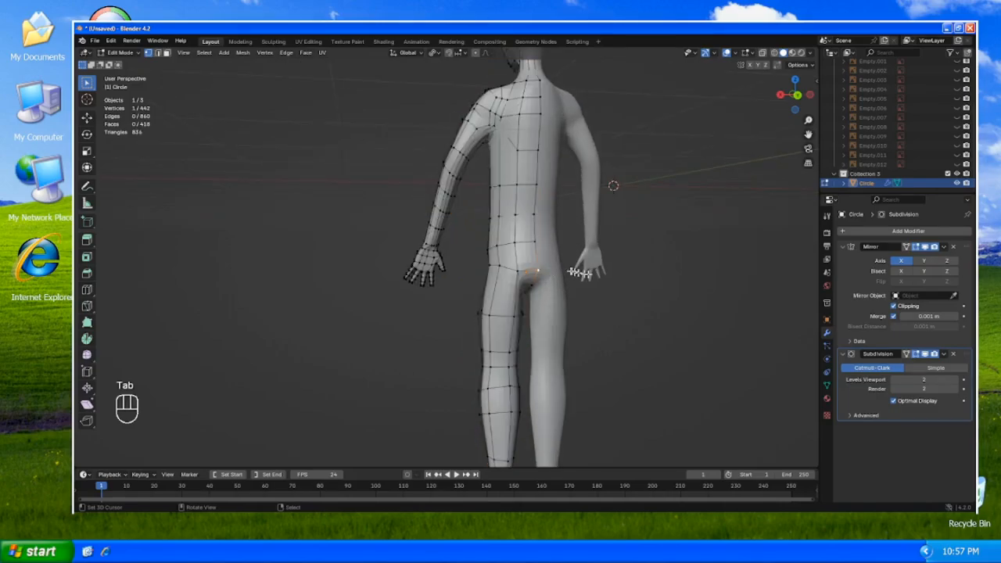
{"action": "middle_click_drag", "start_coordinate": [580, 273], "coordinate": [624, 270]}
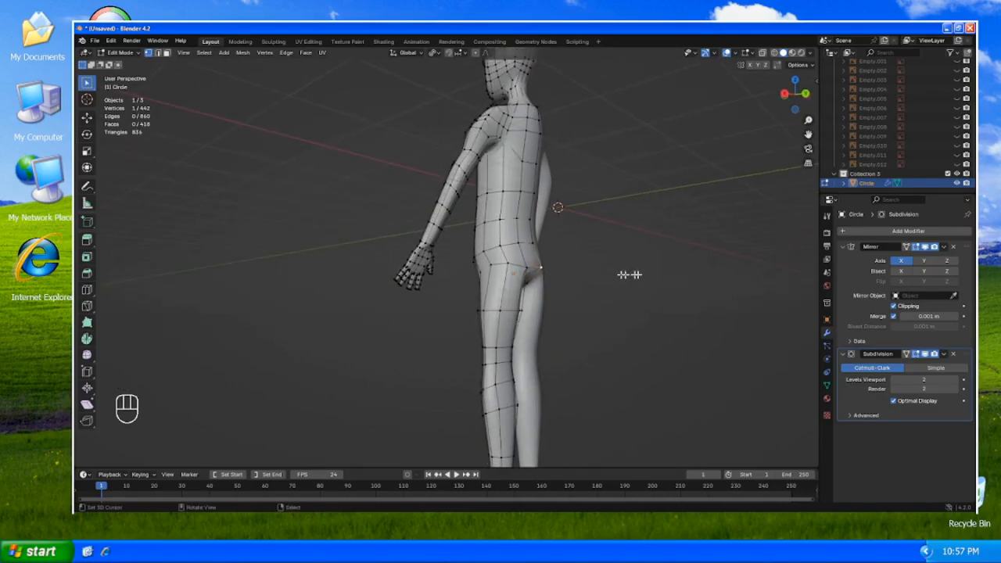
{"action": "key", "text": "g"}
{"action": "key", "text": "y"}
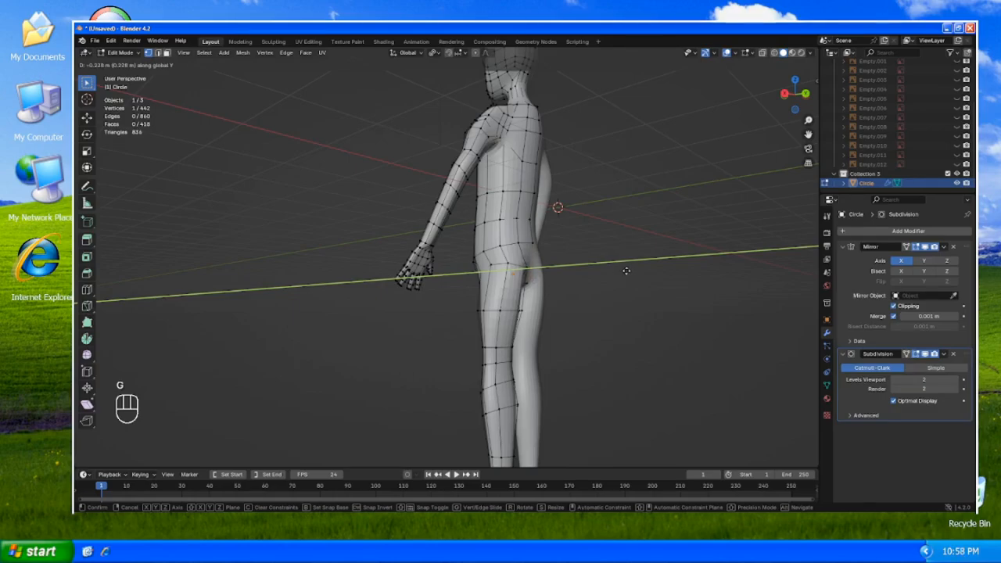
{"action": "left_click", "coordinate": [632, 272]}
{"action": "key", "text": "g"}
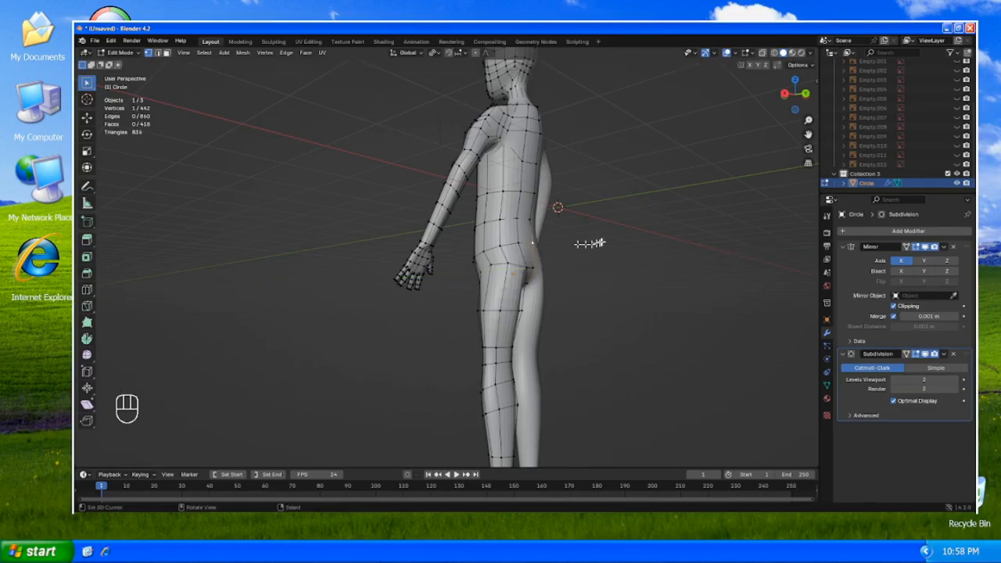
{"action": "key", "text": "y"}
{"action": "left_click", "coordinate": [597, 241]}
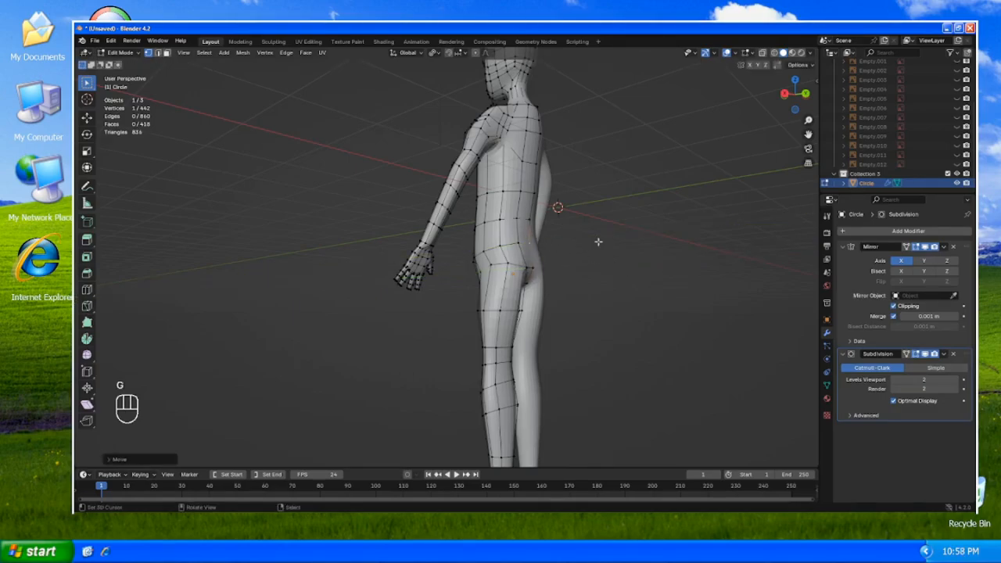
- Refine the buttocks' centre-line vertices along Y, shifting the upper one about 0.05 m forward and the lower one about 0.06 m backward
{"action": "middle_click_drag", "start_coordinate": [563, 274], "coordinate": [532, 284]}
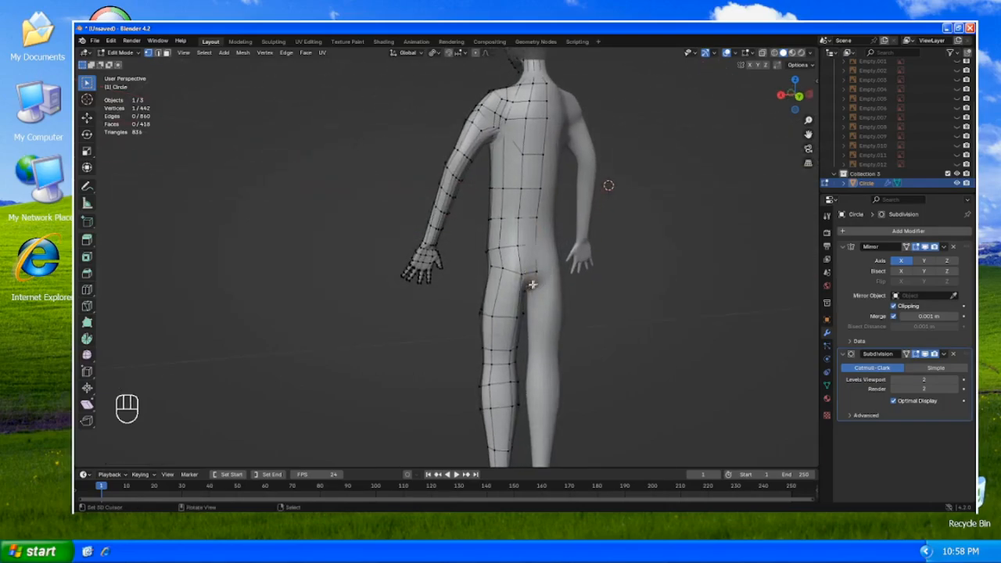
{"action": "key", "text": "g"}
{"action": "key", "text": "y"}
{"action": "left_click", "coordinate": [629, 294]}
{"action": "key", "text": "g"}
{"action": "key", "text": "y"}
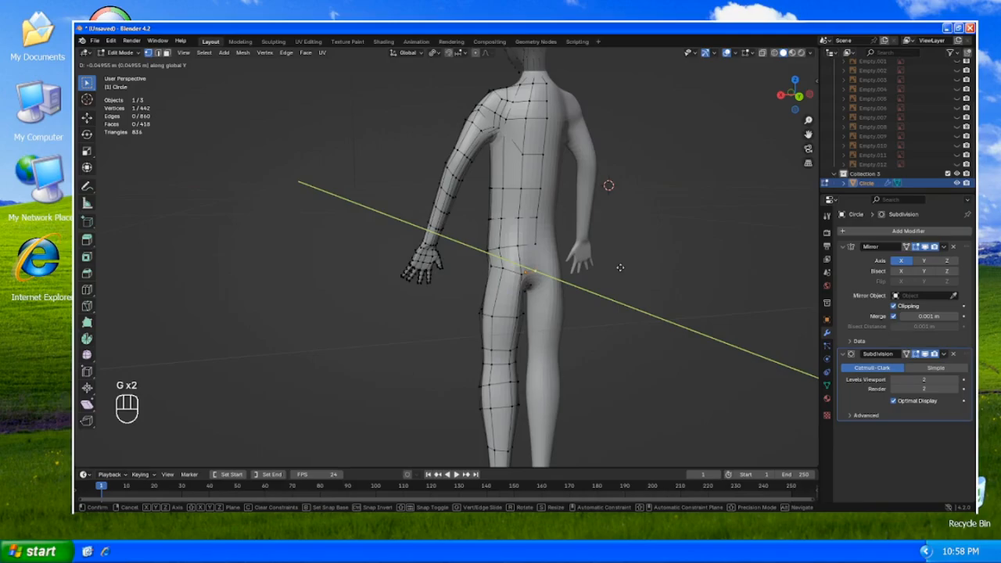
{"action": "left_click", "coordinate": [620, 268]}
{"action": "key", "text": "g"}
{"action": "key", "text": "y"}
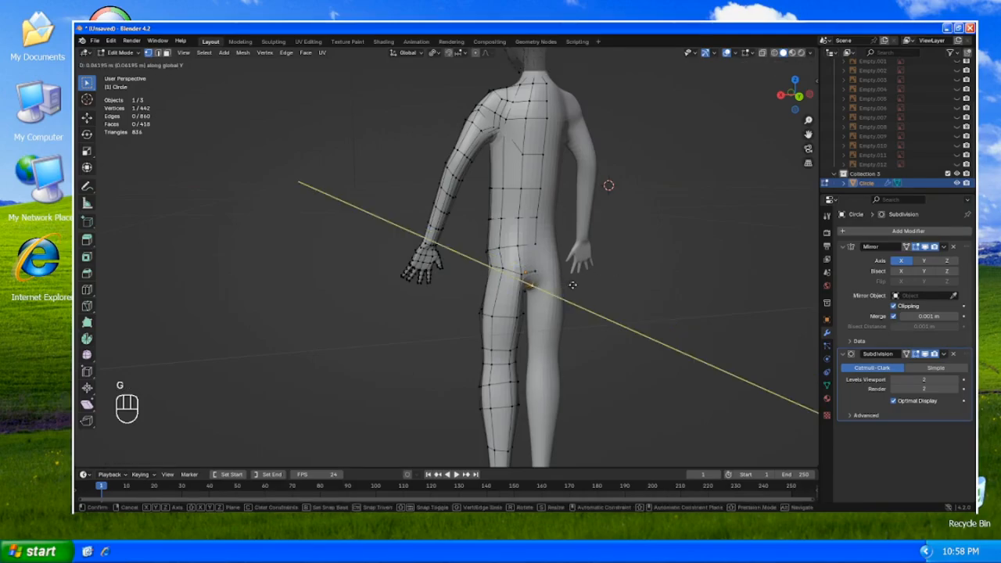
{"action": "left_click", "coordinate": [573, 284]}
- Examine the body's proportions and arm pose from the back, front and side, ending in right side view in Edit Mode
{"action": "key", "text": "Tab"}
{"action": "middle_click_drag", "start_coordinate": [574, 284], "coordinate": [595, 293]}
{"action": "key", "text": "Tab"}
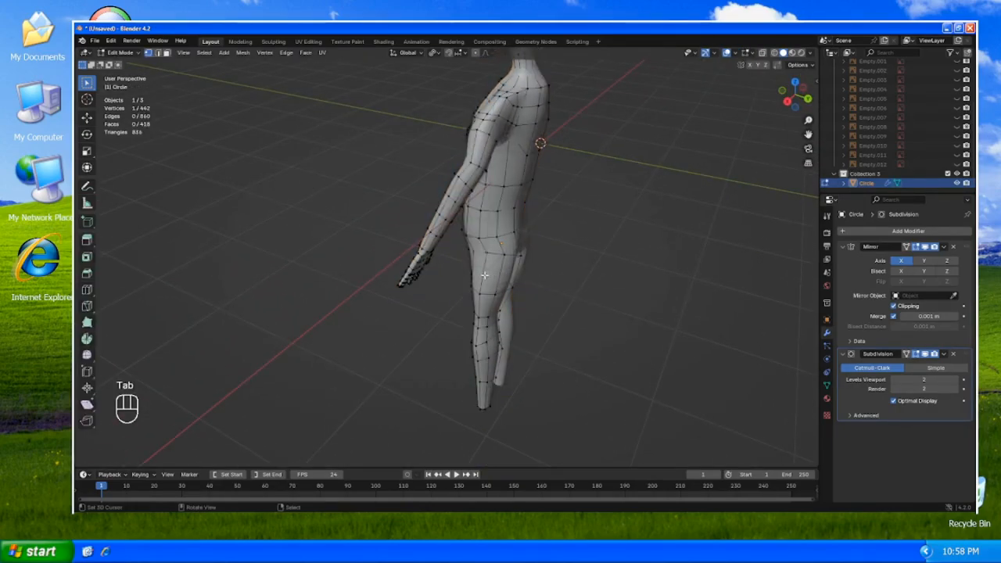
{"action": "middle_click_drag", "start_coordinate": [484, 275], "coordinate": [585, 223]}
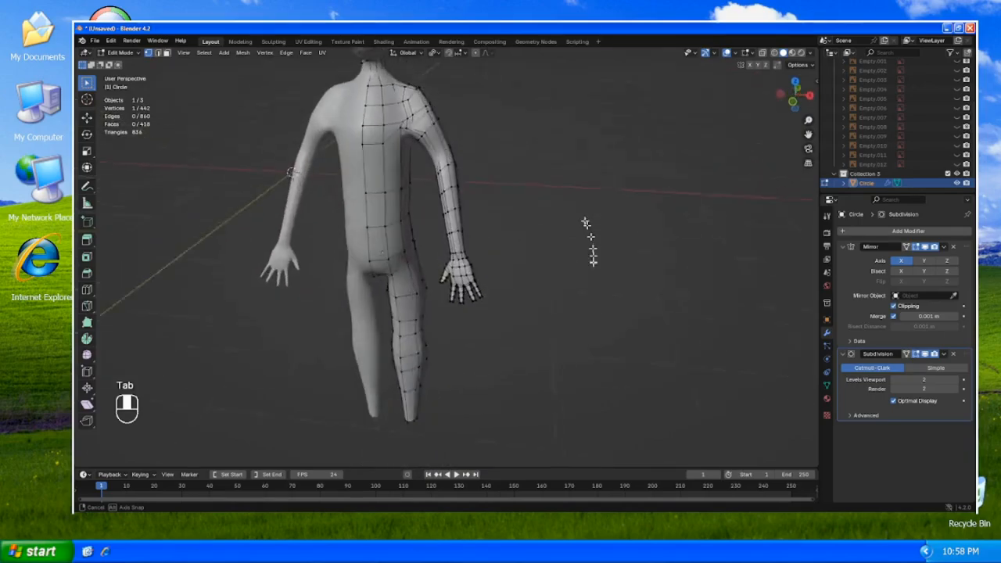
{"action": "middle_click_drag", "start_coordinate": [593, 263], "coordinate": [618, 368]}
{"action": "scroll", "coordinate": [541, 302], "scroll_direction": "down", "scroll_amount": 3}
{"action": "middle_click_drag", "start_coordinate": [541, 302], "coordinate": [560, 243]}
{"action": "key", "text": "Tab"}
{"action": "scroll", "coordinate": [566, 257], "scroll_direction": "up", "scroll_amount": 5}
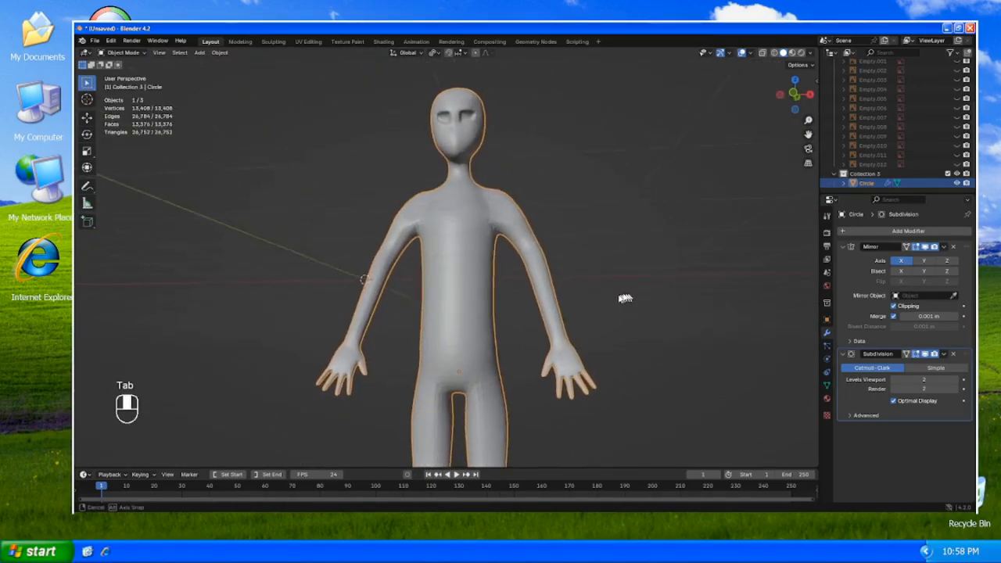
{"action": "middle_click_drag", "start_coordinate": [625, 298], "coordinate": [534, 302]}
{"action": "scroll", "coordinate": [540, 306], "scroll_direction": "down", "scroll_amount": 2}
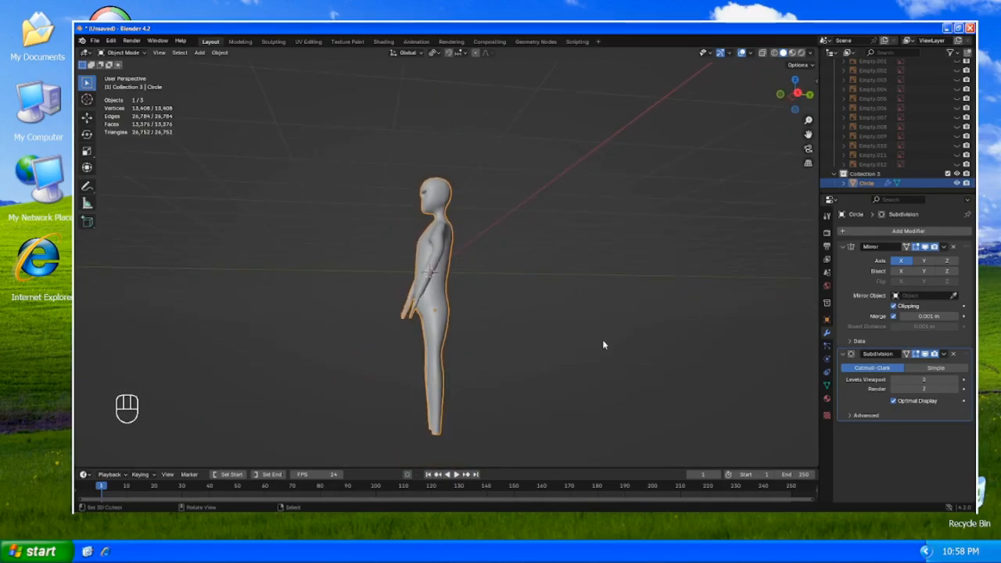
{"action": "scroll", "coordinate": [588, 377], "scroll_direction": "up", "scroll_amount": 3}
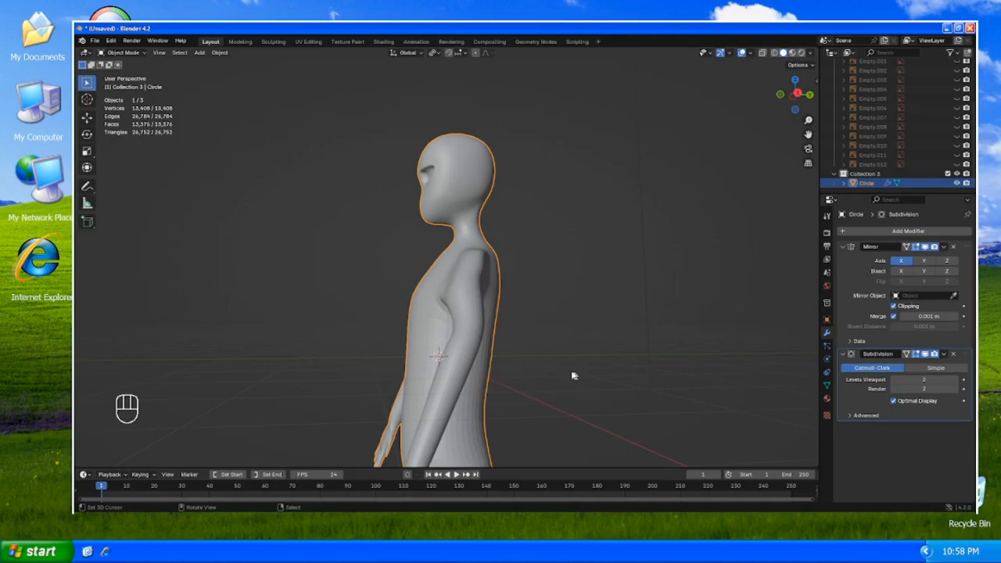
{"action": "key", "text": "KP_3"}
{"action": "key", "text": "Tab"}
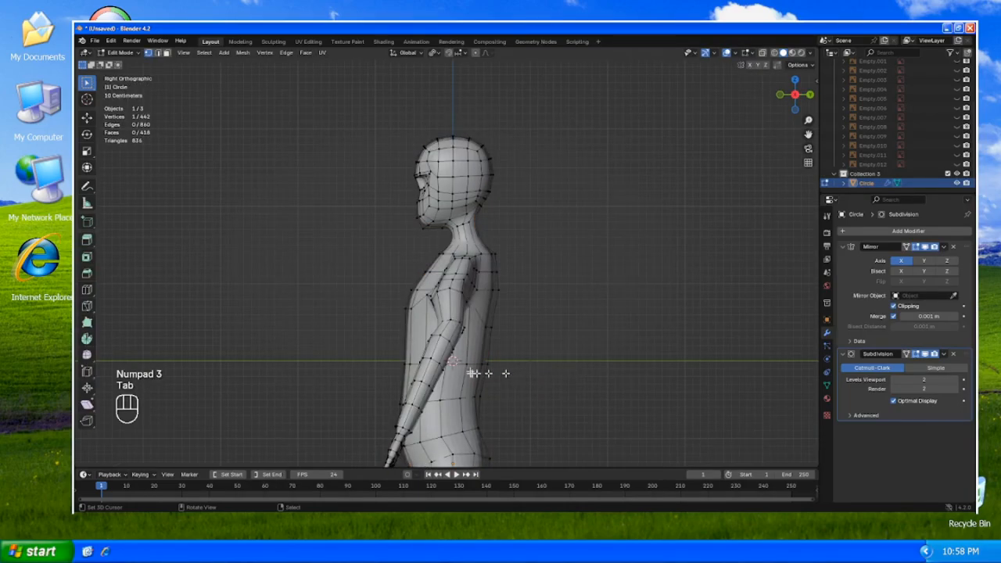
{"action": "left_click", "coordinate": [443, 337], "text": "alt+shift"}
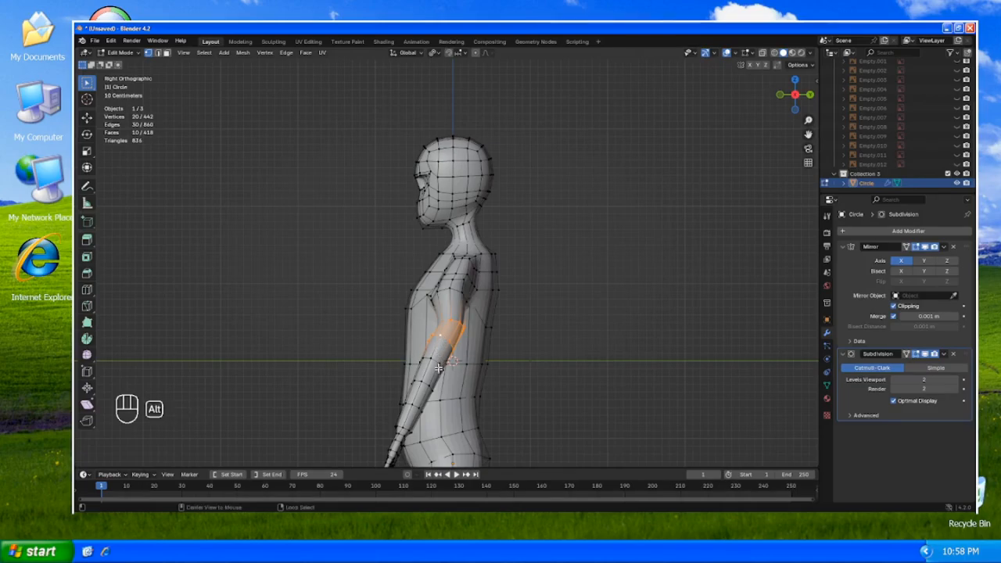
{"action": "left_click", "coordinate": [436, 360], "text": "alt+shift"}
{"action": "middle_click_drag", "start_coordinate": [437, 361], "coordinate": [508, 326], "text": "shift"}
{"action": "key", "text": "alt+a"}
- Select the wrist edge loop and grow the selection seven times to cover the hand, forearm and lower upper arm
{"action": "left_click", "coordinate": [556, 396]}
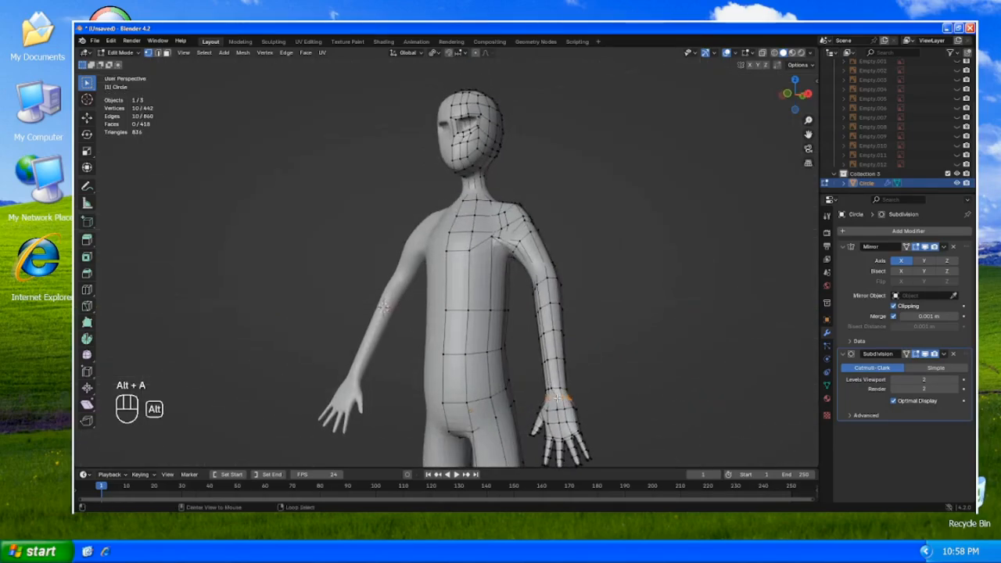
{"action": "key", "text": "ctrl+KP_Add"}
{"action": "key", "text": "ctrl+KP_Add"}
{"action": "key", "text": "ctrl+KP_Add"}
{"action": "key", "text": "ctrl+KP_Add"}
{"action": "key", "text": "ctrl+KP_Add"}
{"action": "key", "text": "ctrl+KP_Add"}
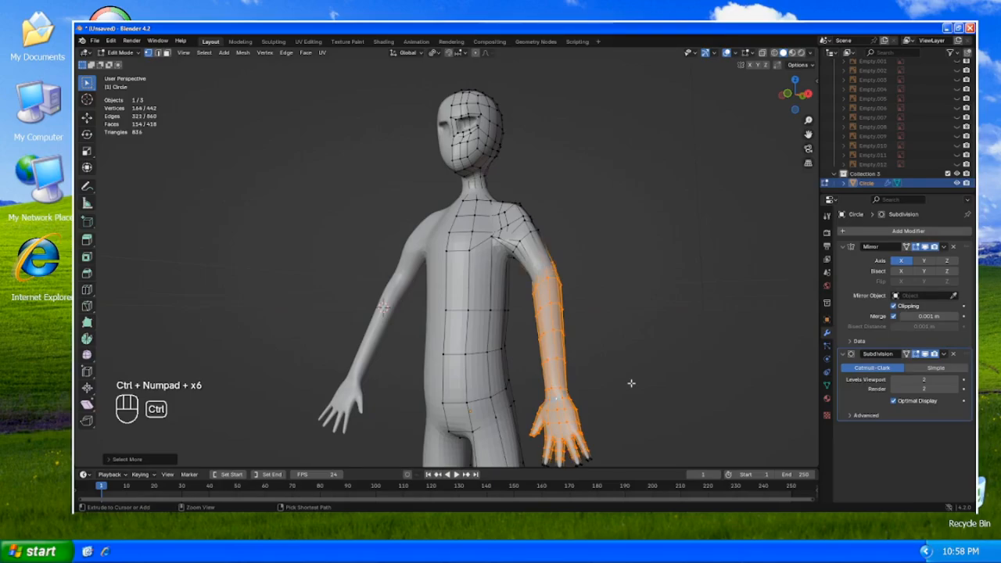
{"action": "key", "text": "ctrl+KP_Add"}
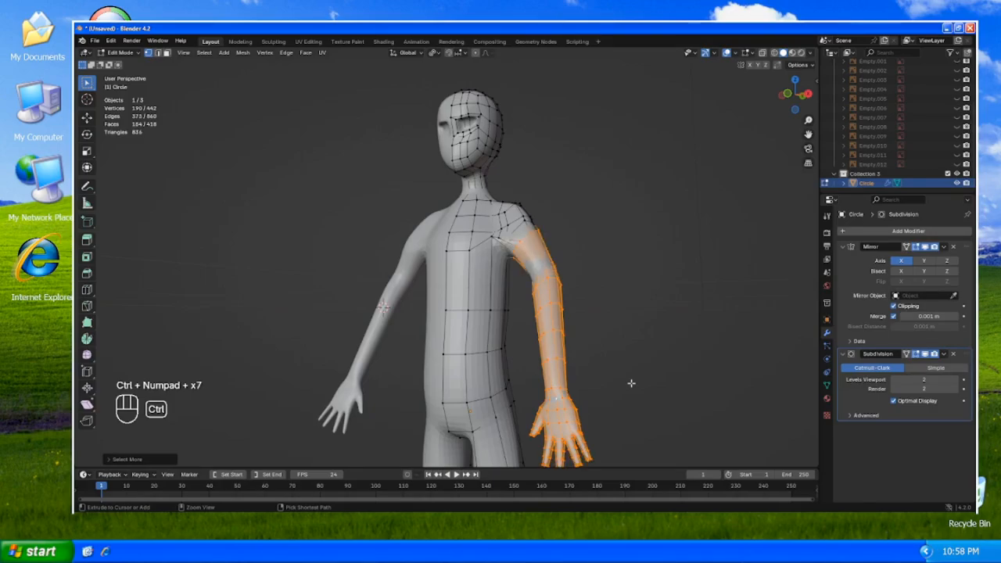
- Deselect the uppermost arm loop, move the remaining arm about 0.16 m forward along Y, and check the pose in Object Mode
{"action": "key", "text": "KP_3"}
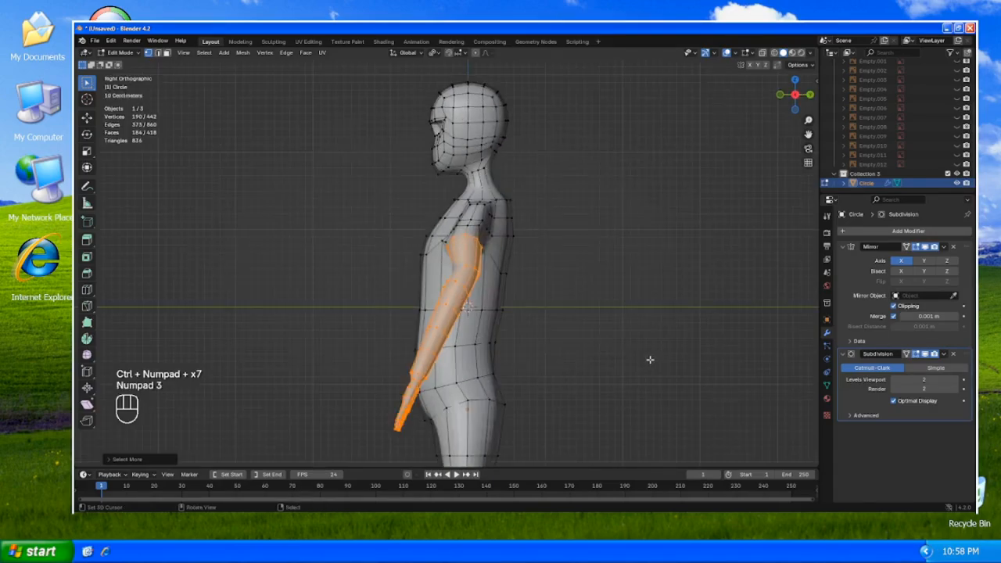
{"action": "left_click", "coordinate": [467, 235], "text": "alt+shift"}
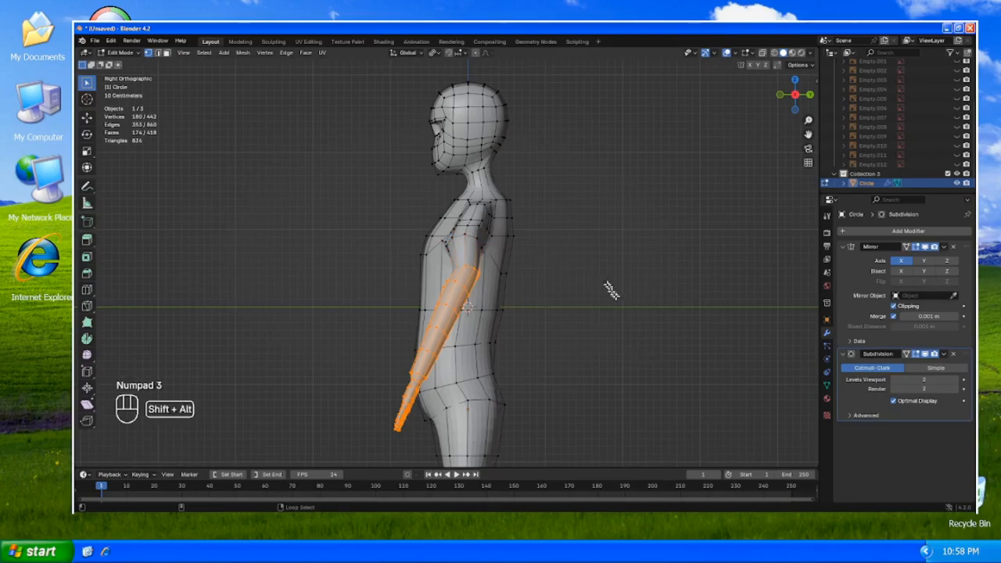
{"action": "key", "text": "g"}
{"action": "key", "text": "y"}
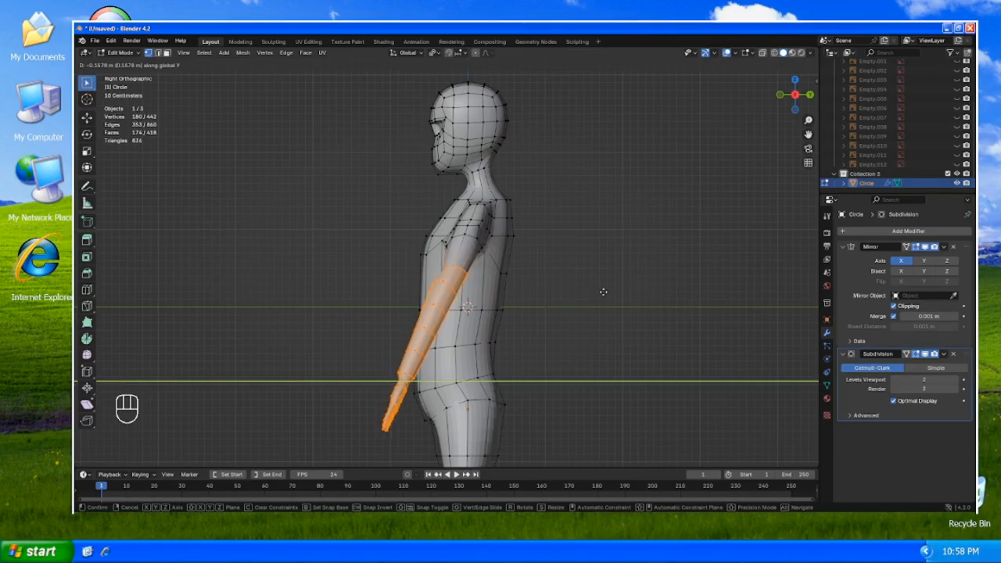
{"action": "left_click", "coordinate": [604, 291]}
{"action": "key", "text": "Tab"}
{"action": "middle_click_drag", "start_coordinate": [603, 293], "coordinate": [518, 256]}
{"action": "scroll", "coordinate": [518, 258], "scroll_direction": "down", "scroll_amount": 6}
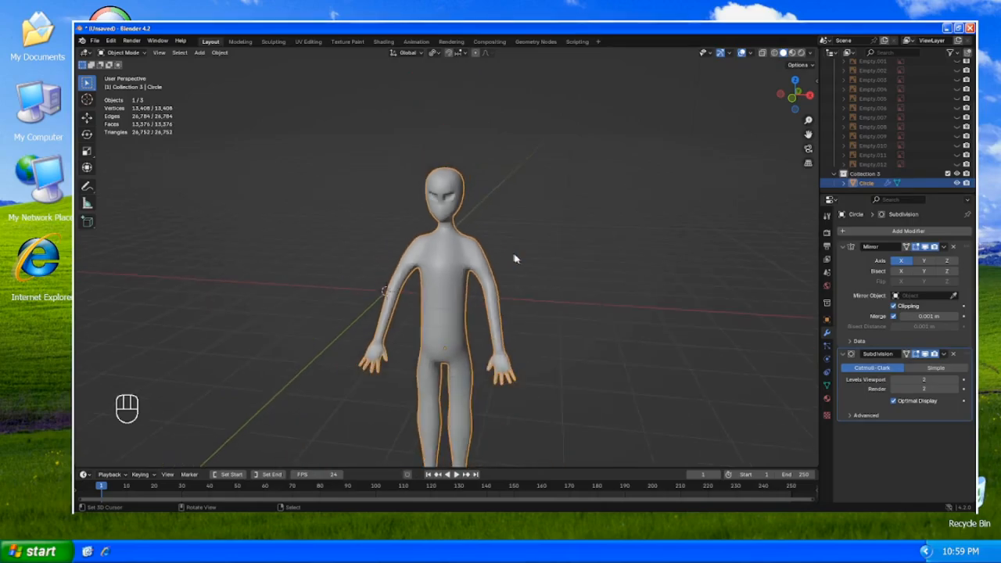
{"action": "middle_click_drag", "start_coordinate": [585, 339], "coordinate": [547, 301], "text": "shift"}
{"action": "scroll", "coordinate": [581, 321], "scroll_direction": "up", "scroll_amount": 4}
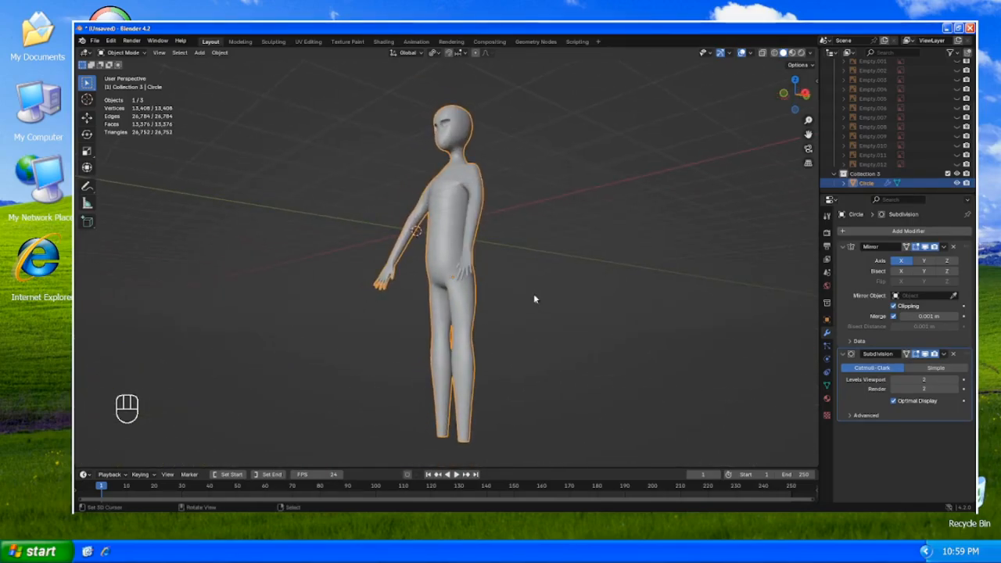